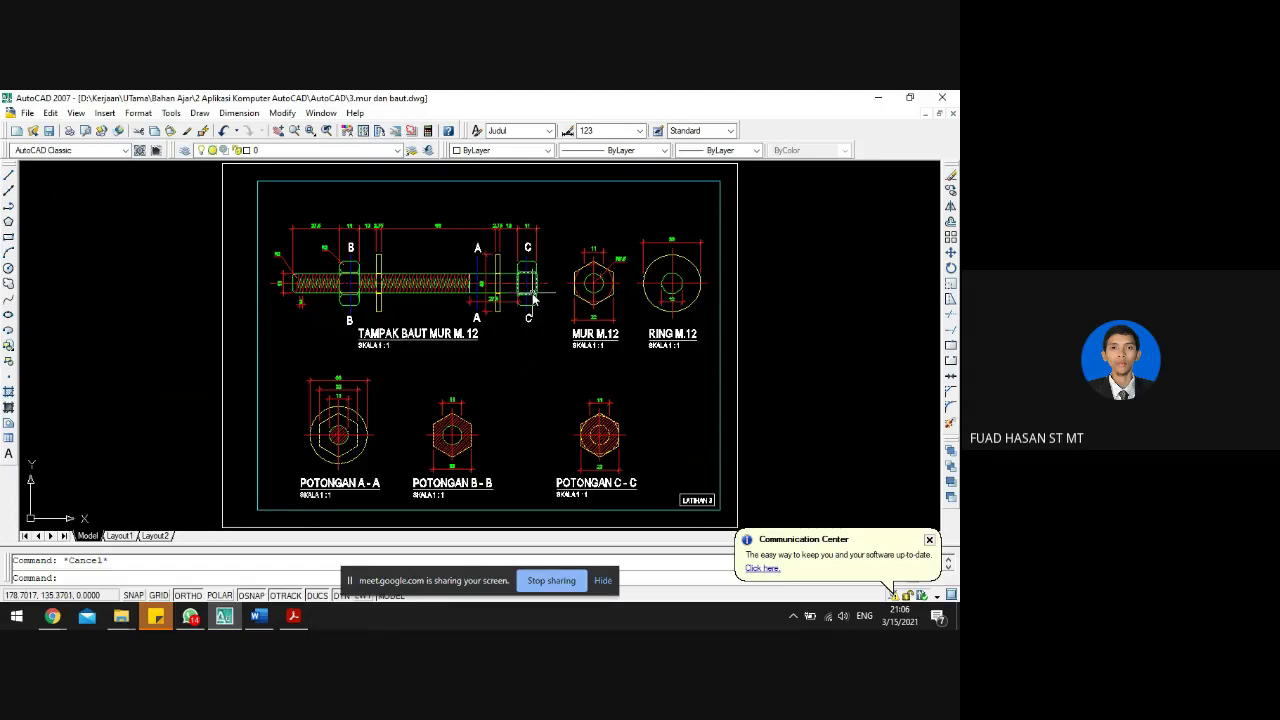
key("XF86AudioRaiseVolume")
key("XF86AudioRaiseVolume")
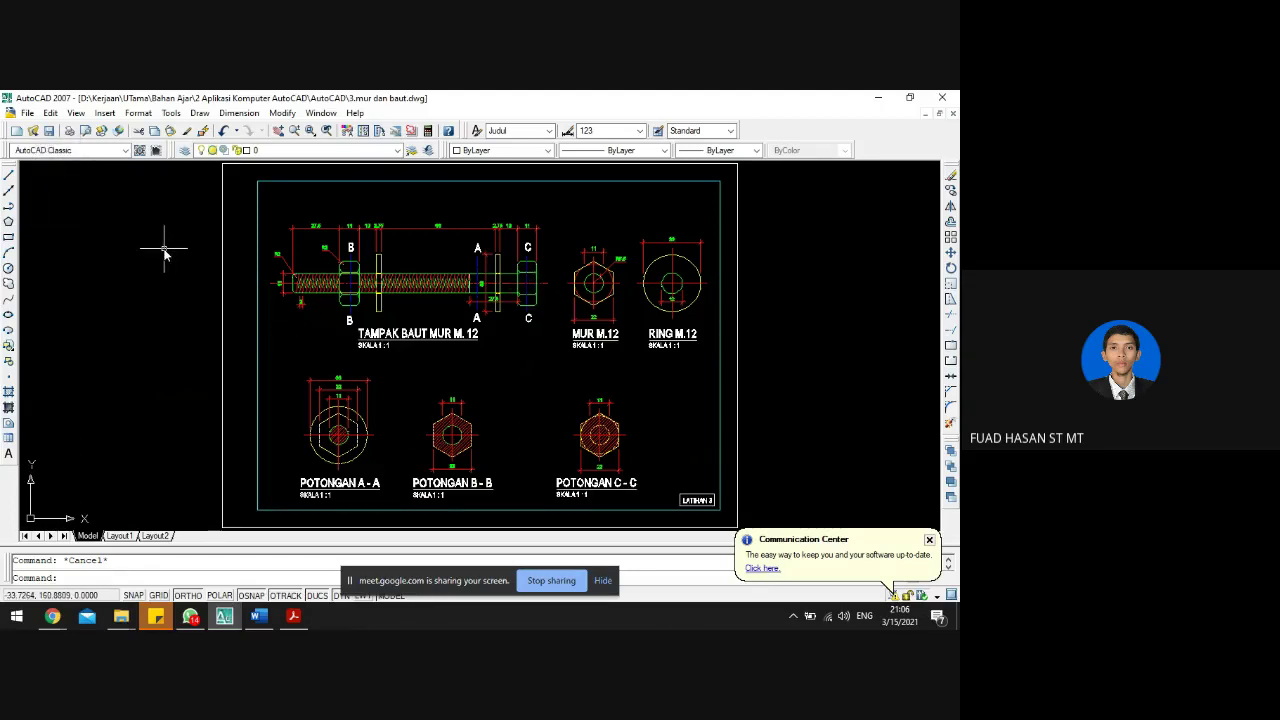
- Review the text styles defined in the drawing, keeping Judul as the selected style
type("st")
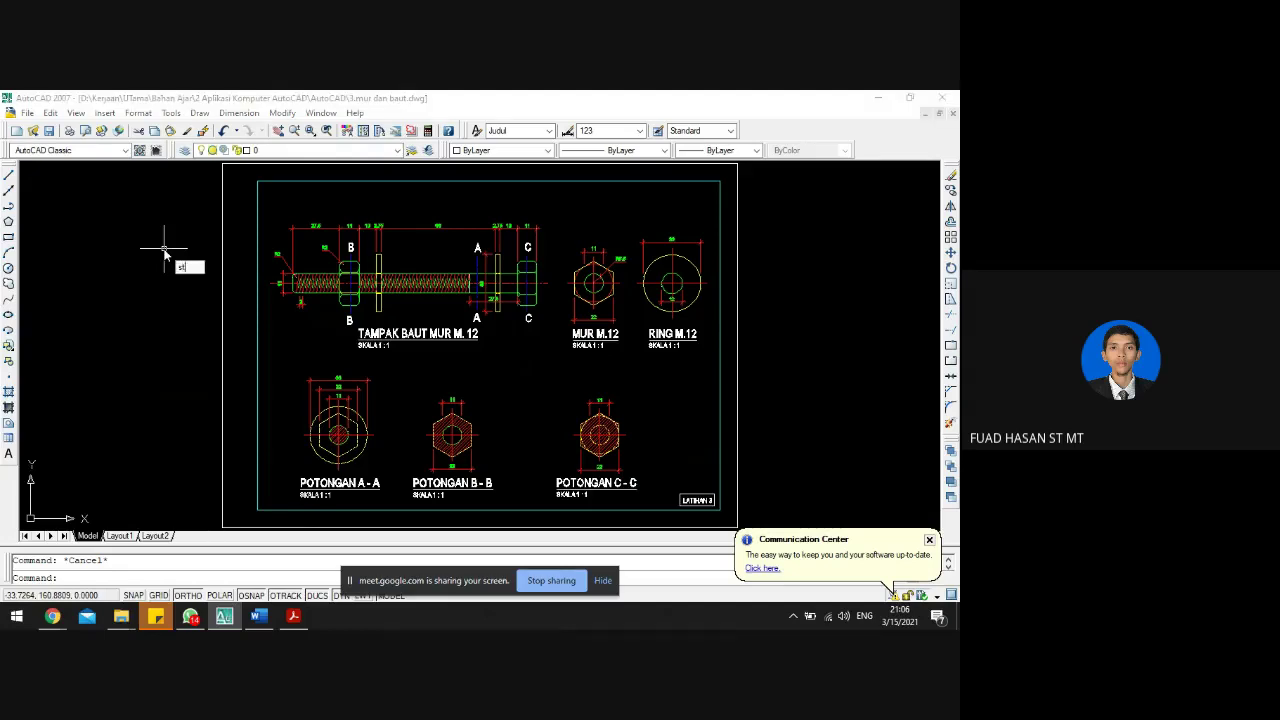
type("yle")
key("Return")
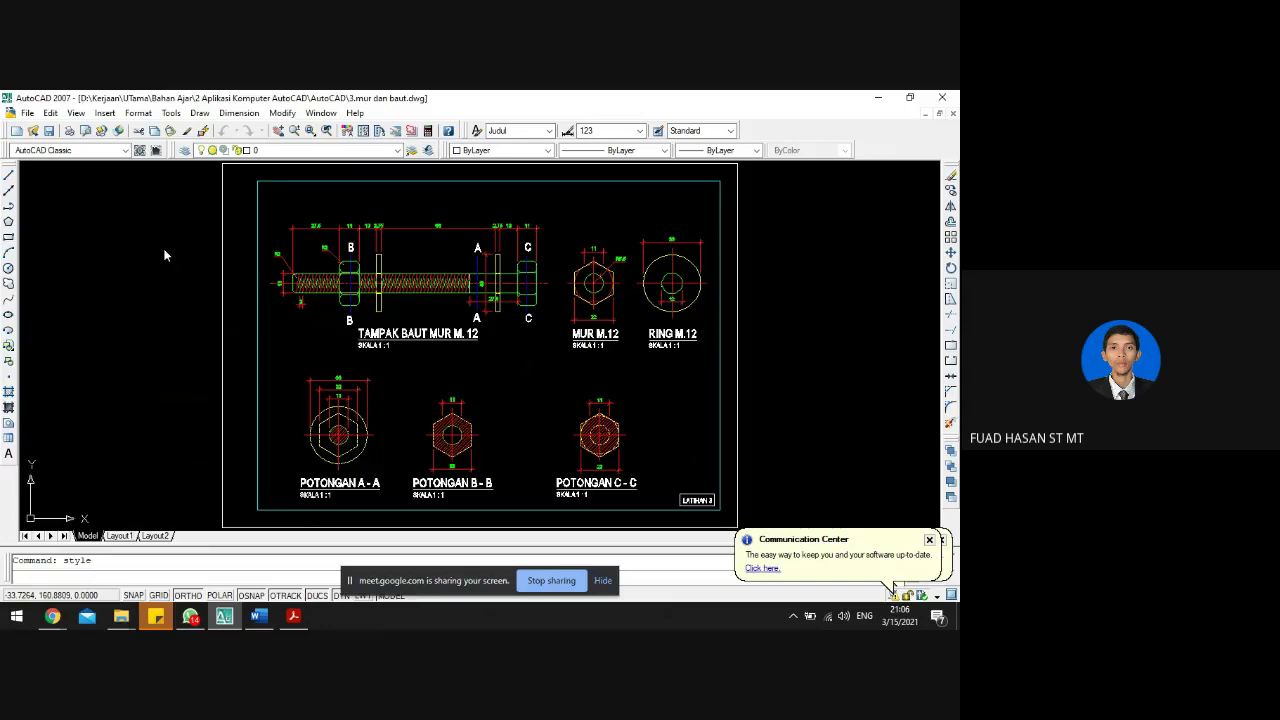
left_click(345, 280)
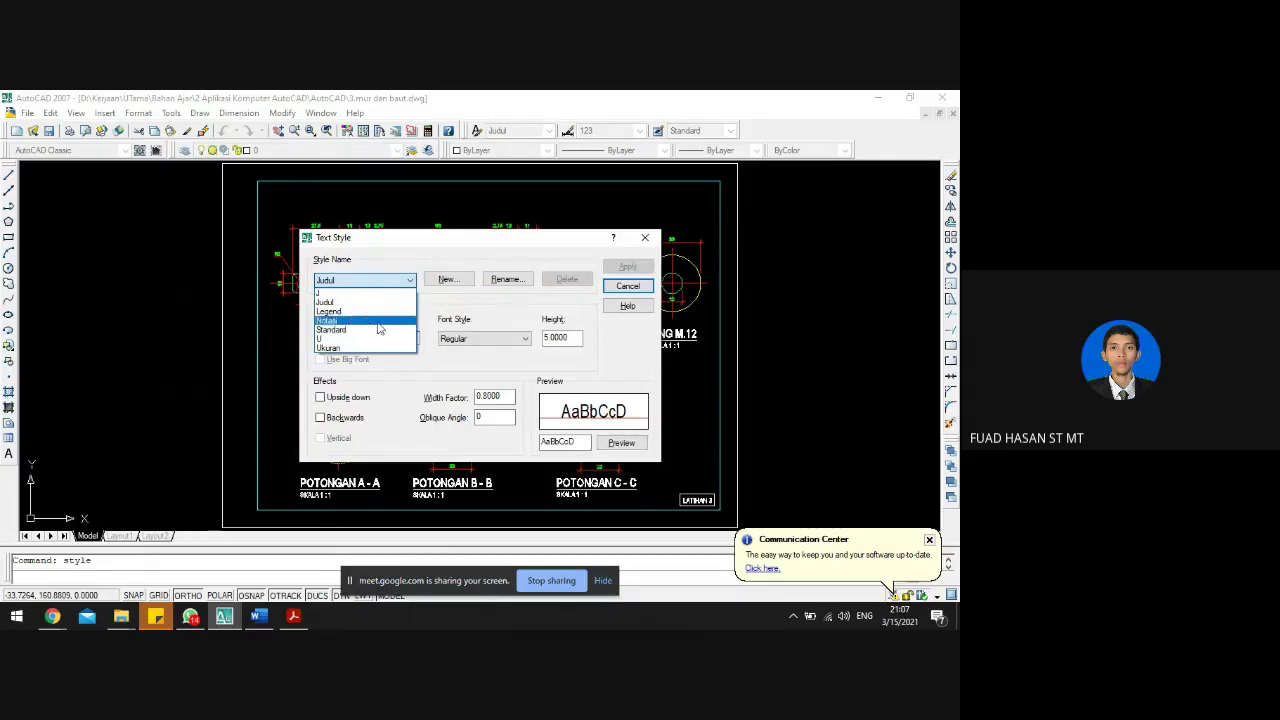
left_click(379, 325)
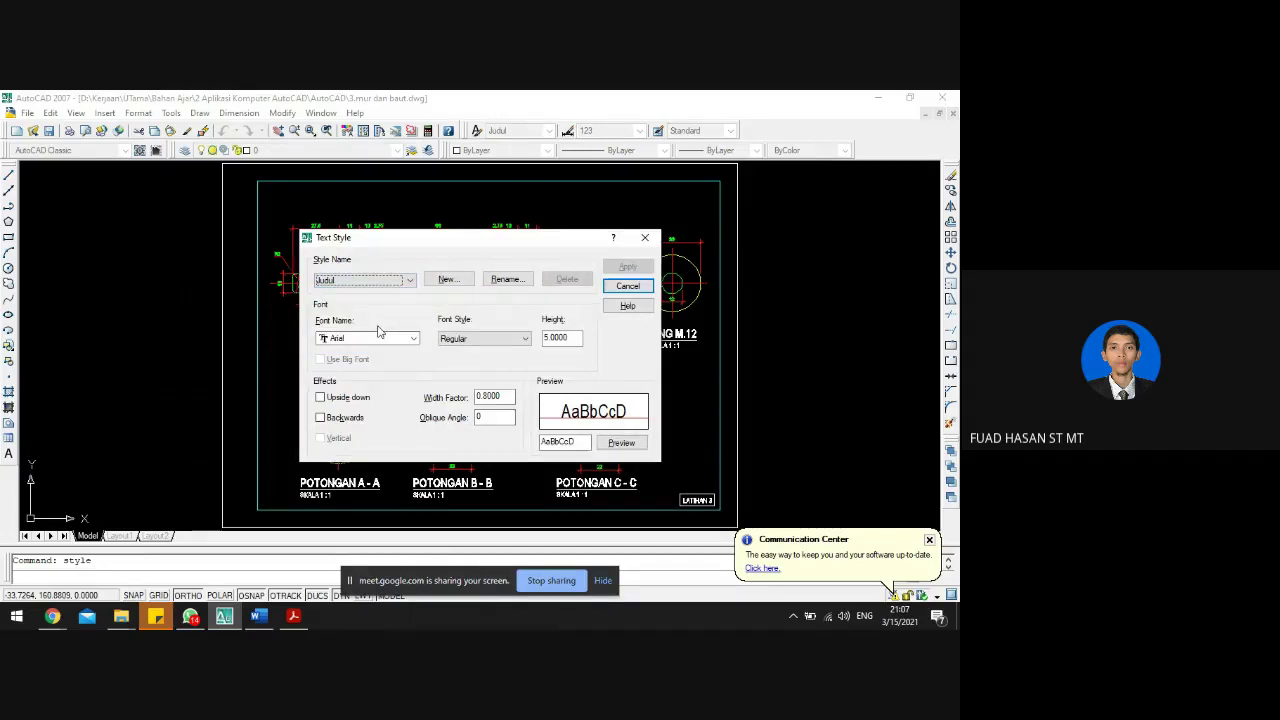
key("Escape")
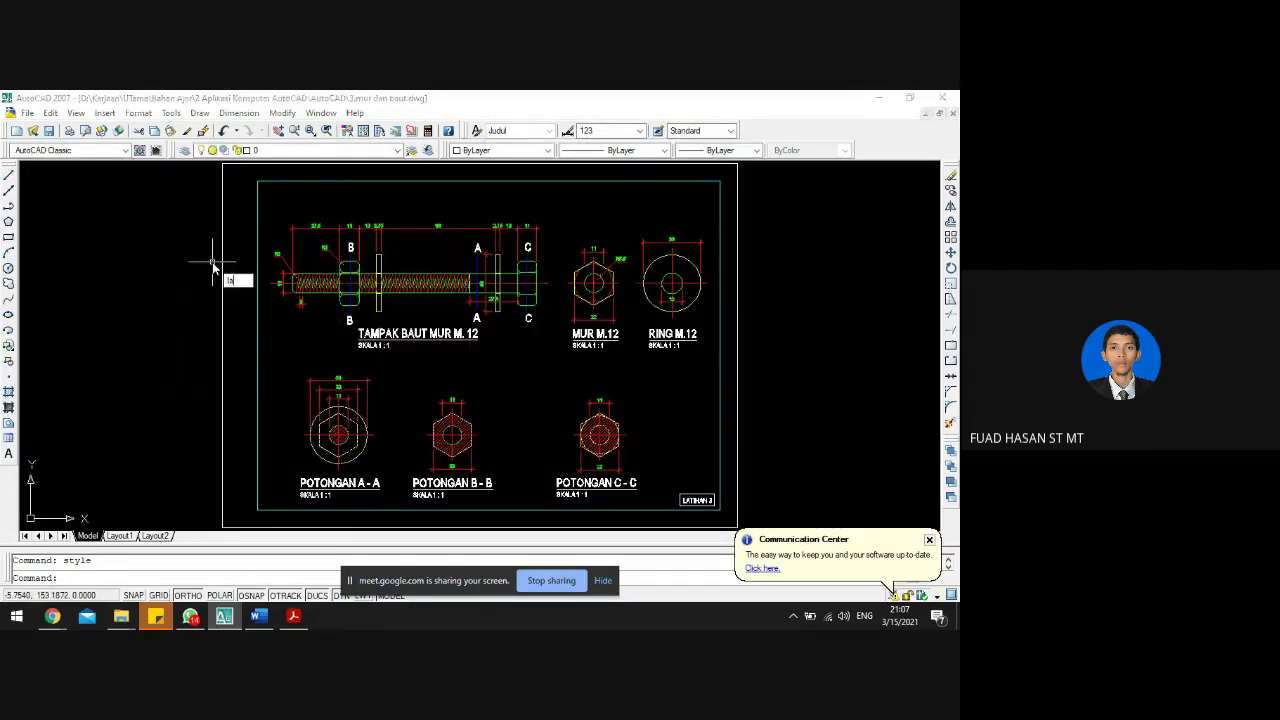
- Review the drawing's layers with the Color column widened, and leave the layer settings without changes
type("la")
key("Return")
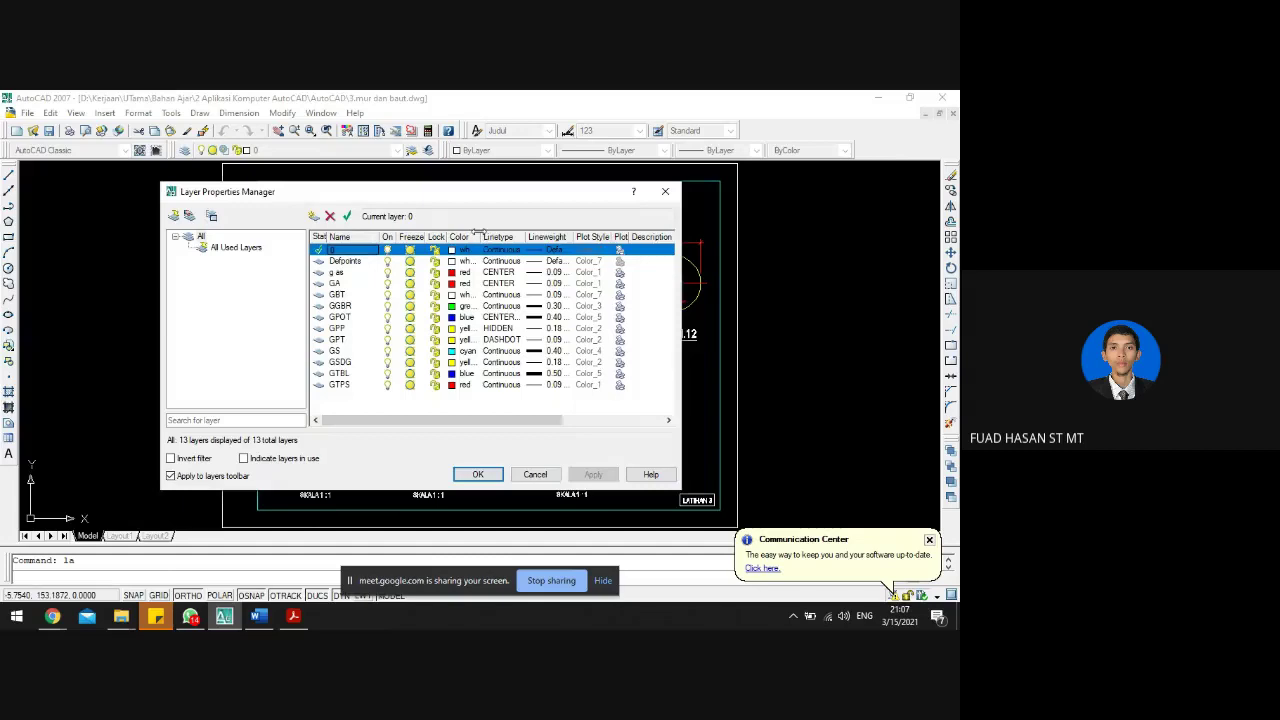
left_click_drag(480, 234, 510, 236)
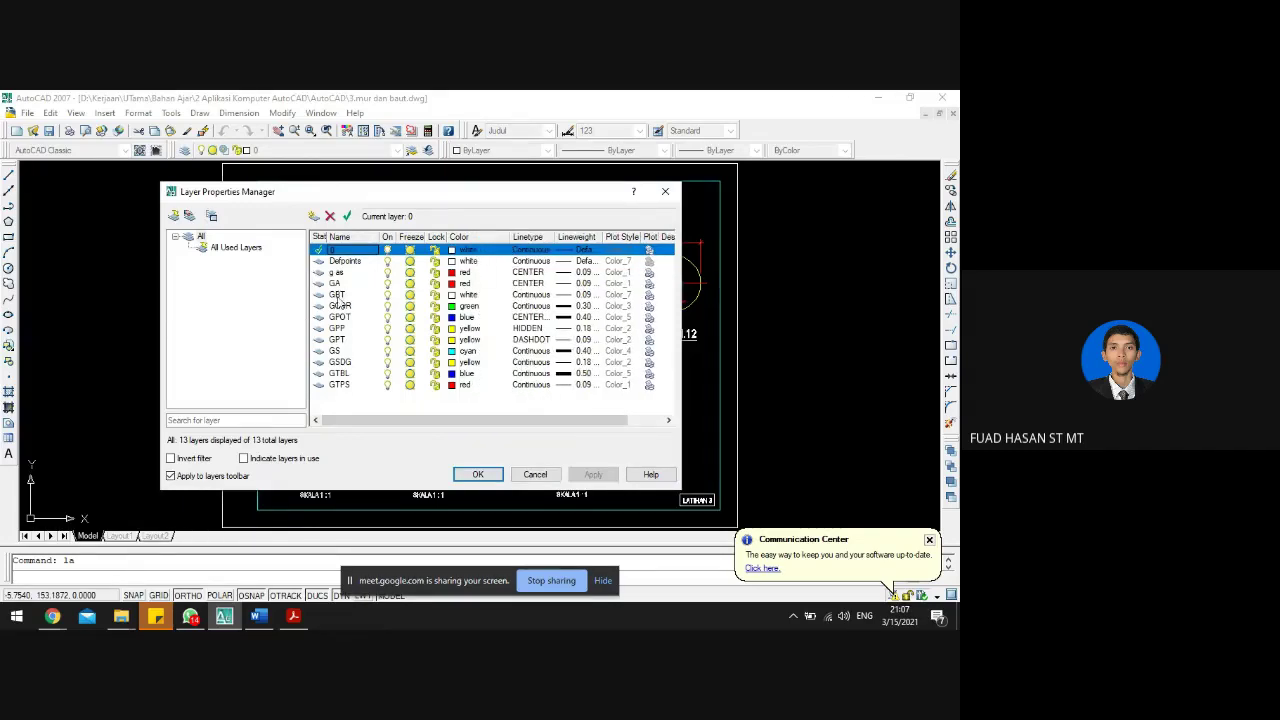
left_click(536, 476)
- Examine the line, arrowhead and text settings of dimension style 123, including its Ukuran text style
type("ddim")
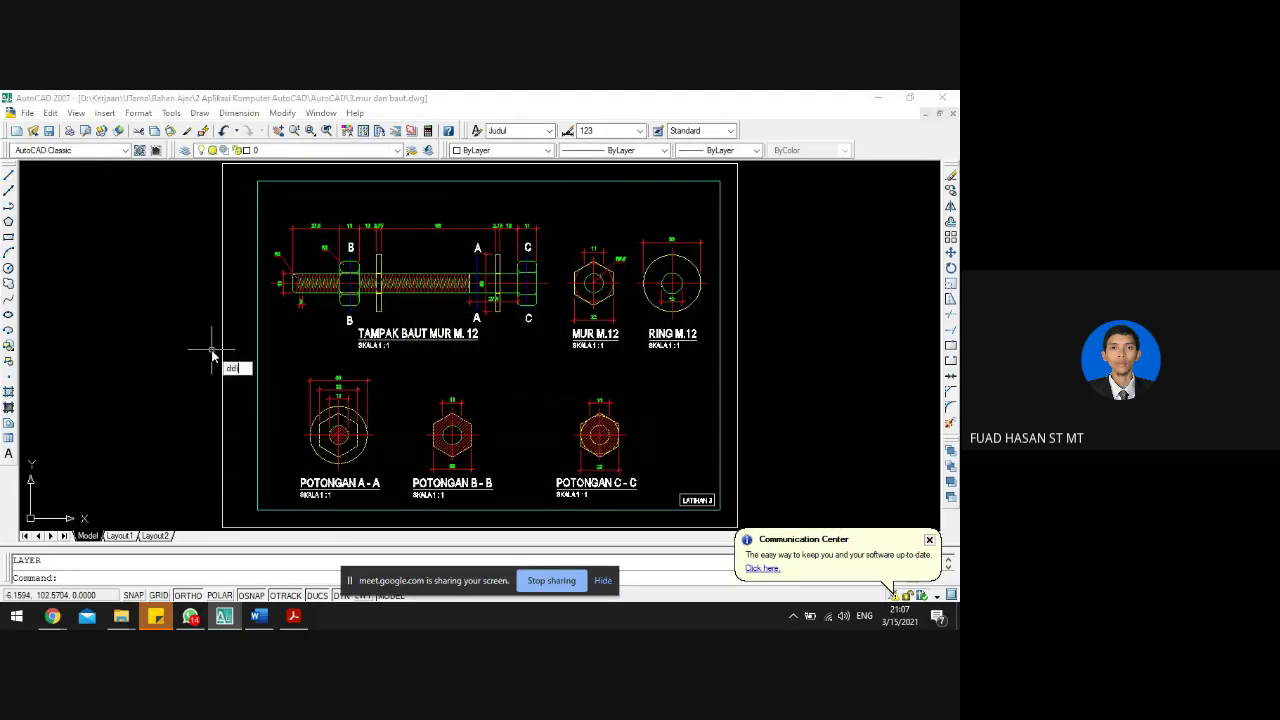
key("Return")
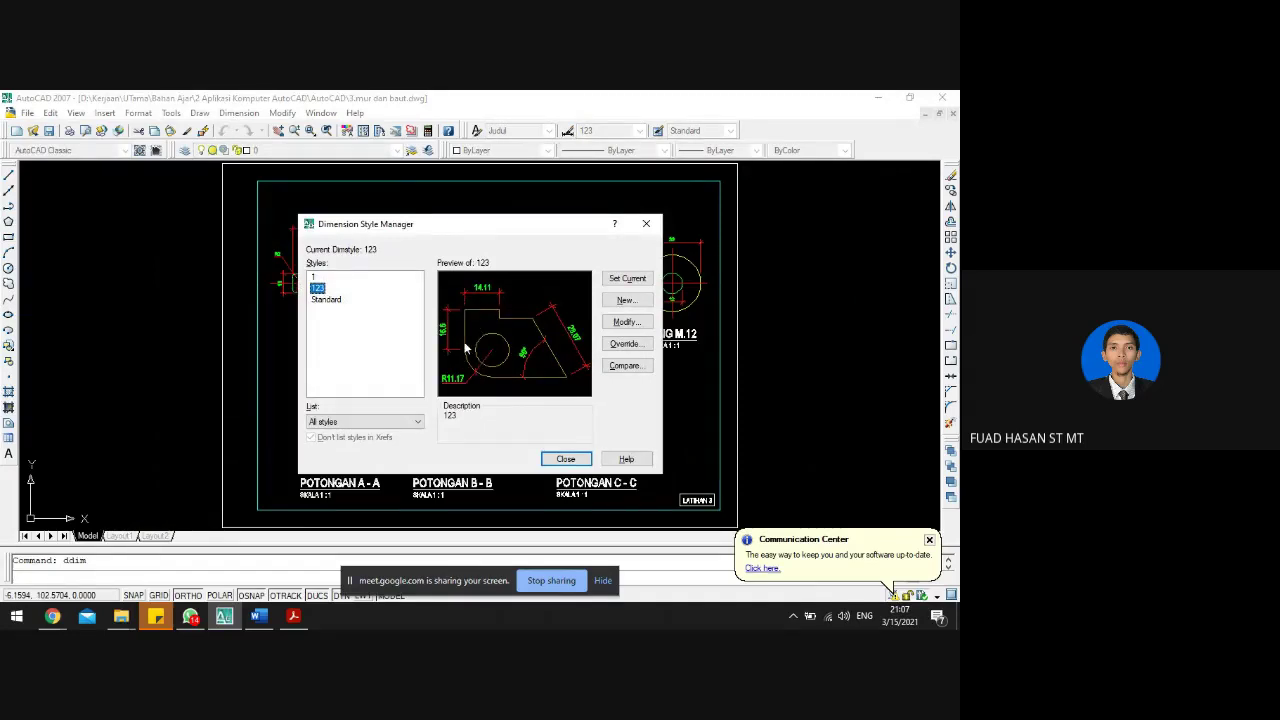
left_click(626, 322)
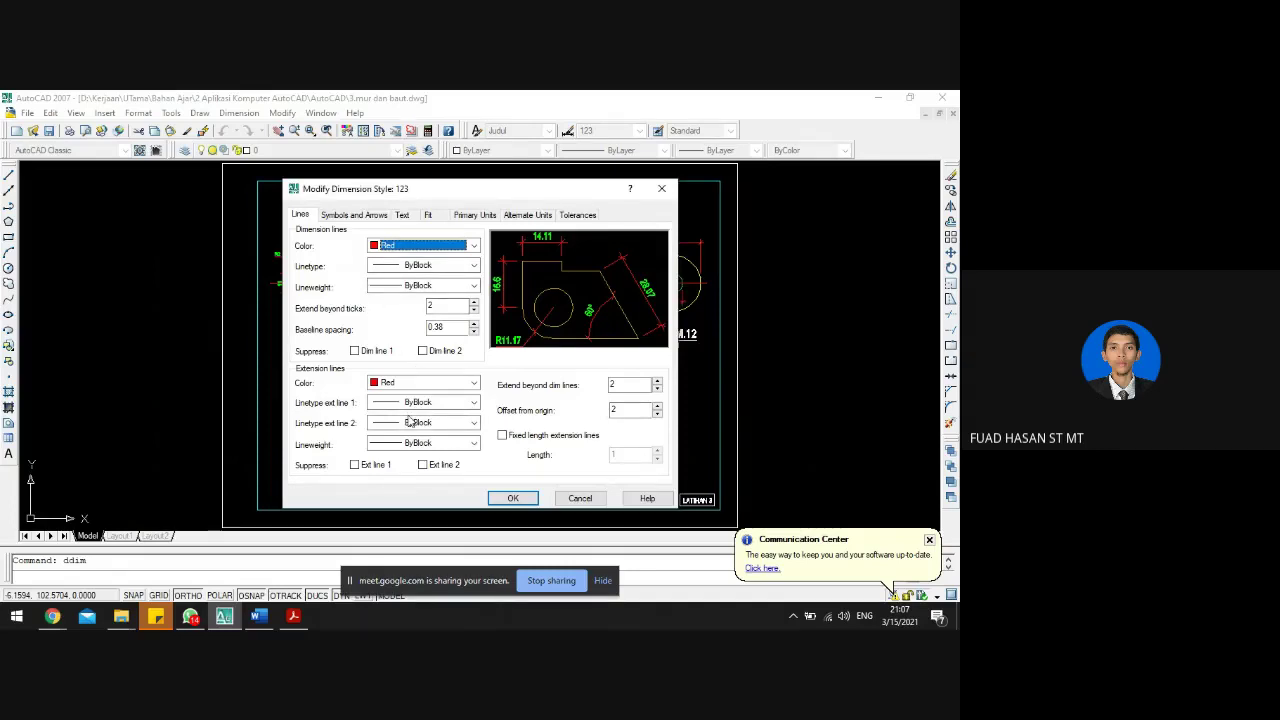
left_click(357, 215)
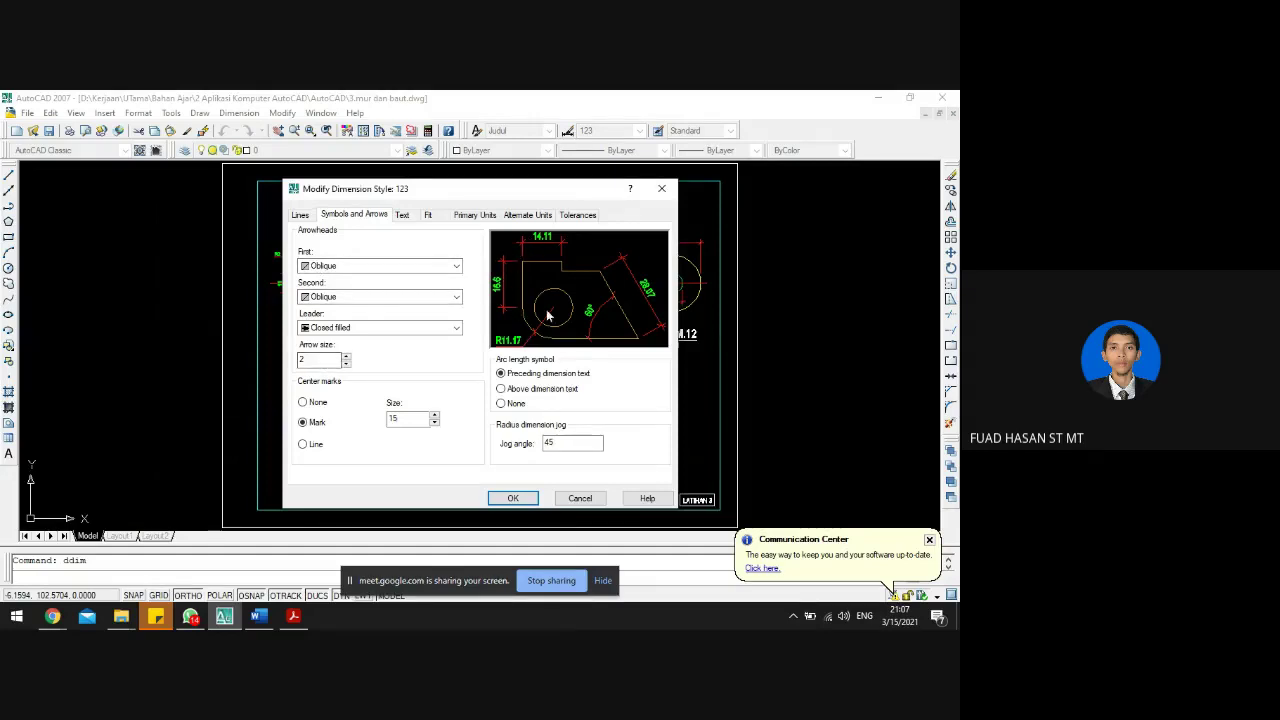
left_click(410, 216)
left_click(455, 251)
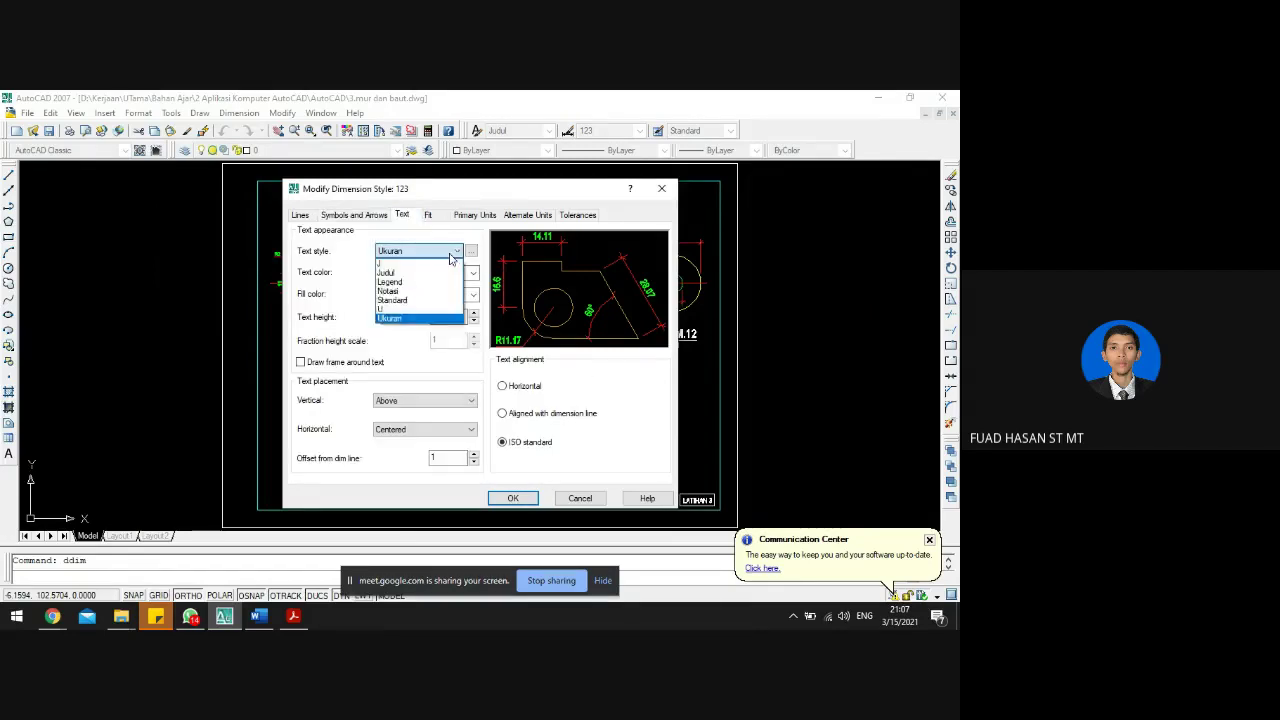
left_click(392, 318)
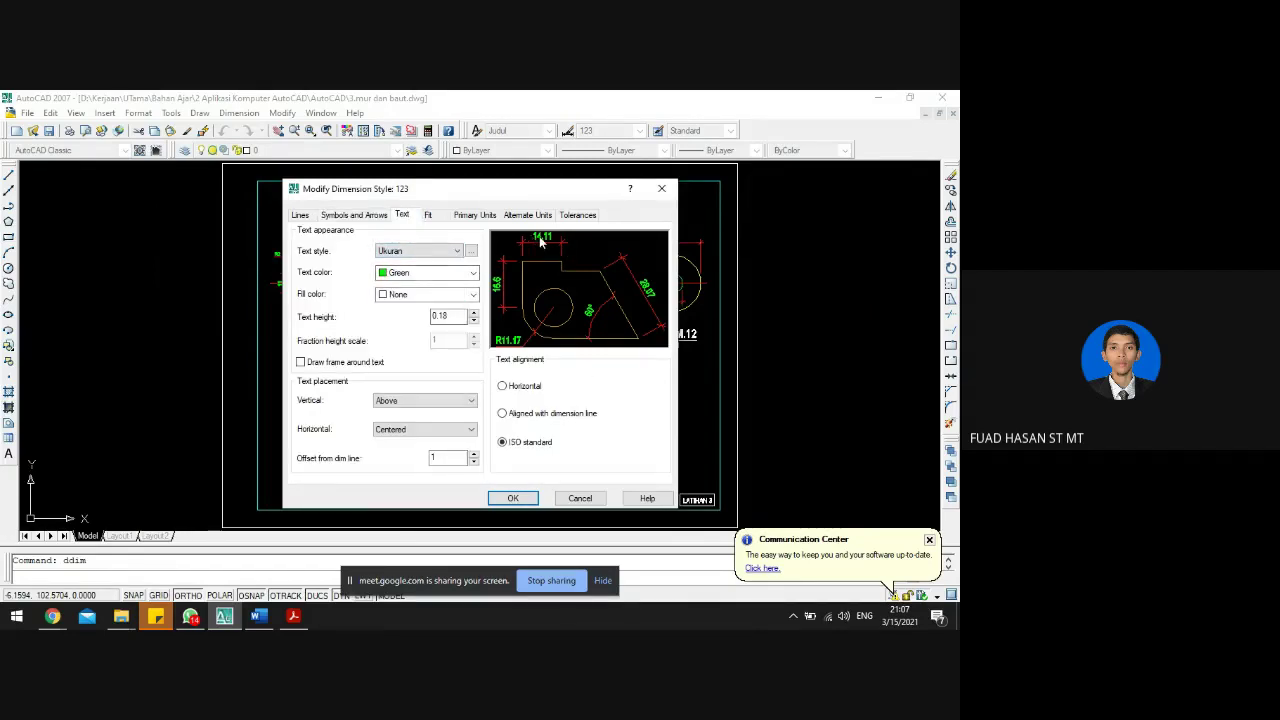
left_click(452, 316)
- Examine the fit and primary unit settings of dimension style 123, and leave the style without saving changes
left_click(440, 217)
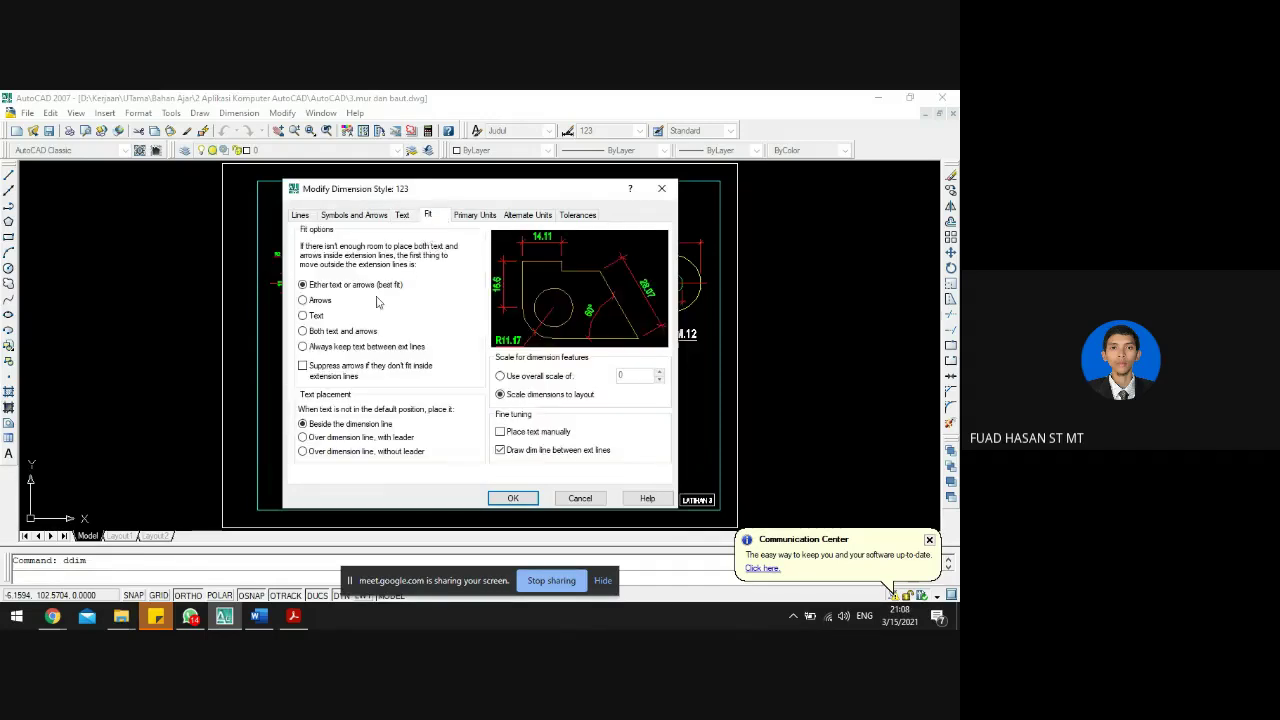
left_click(474, 216)
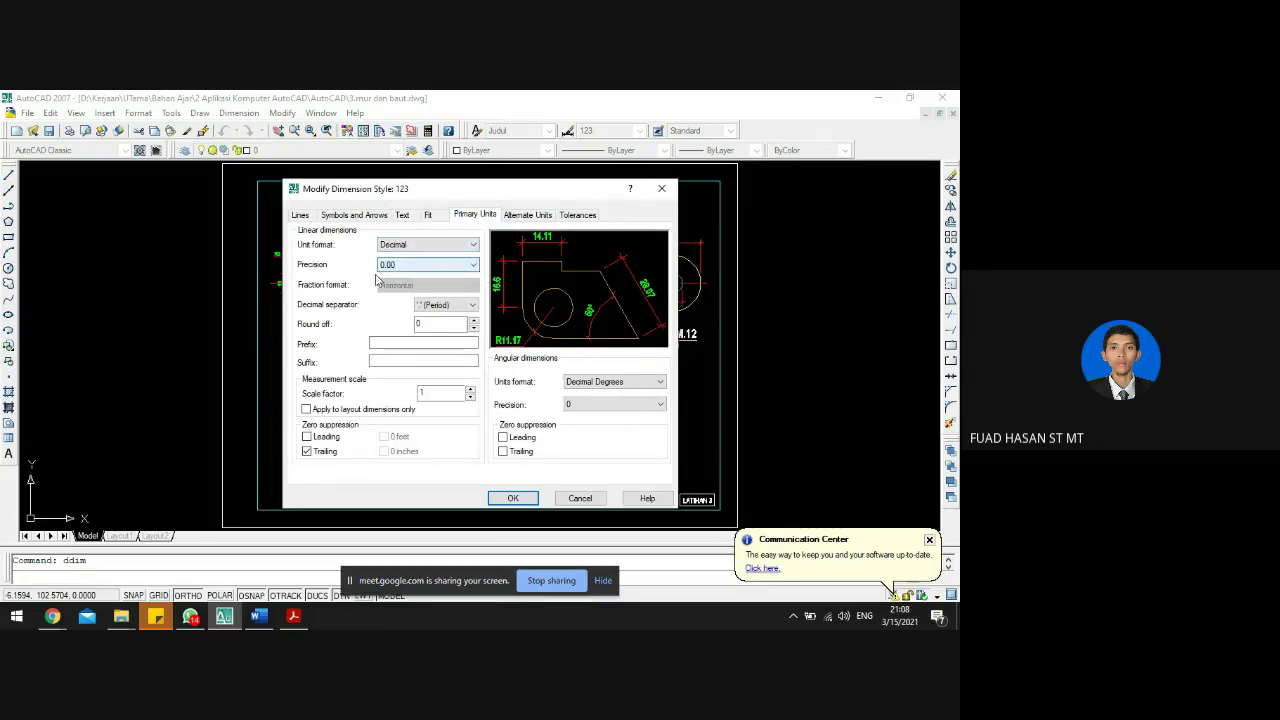
left_click(573, 504)
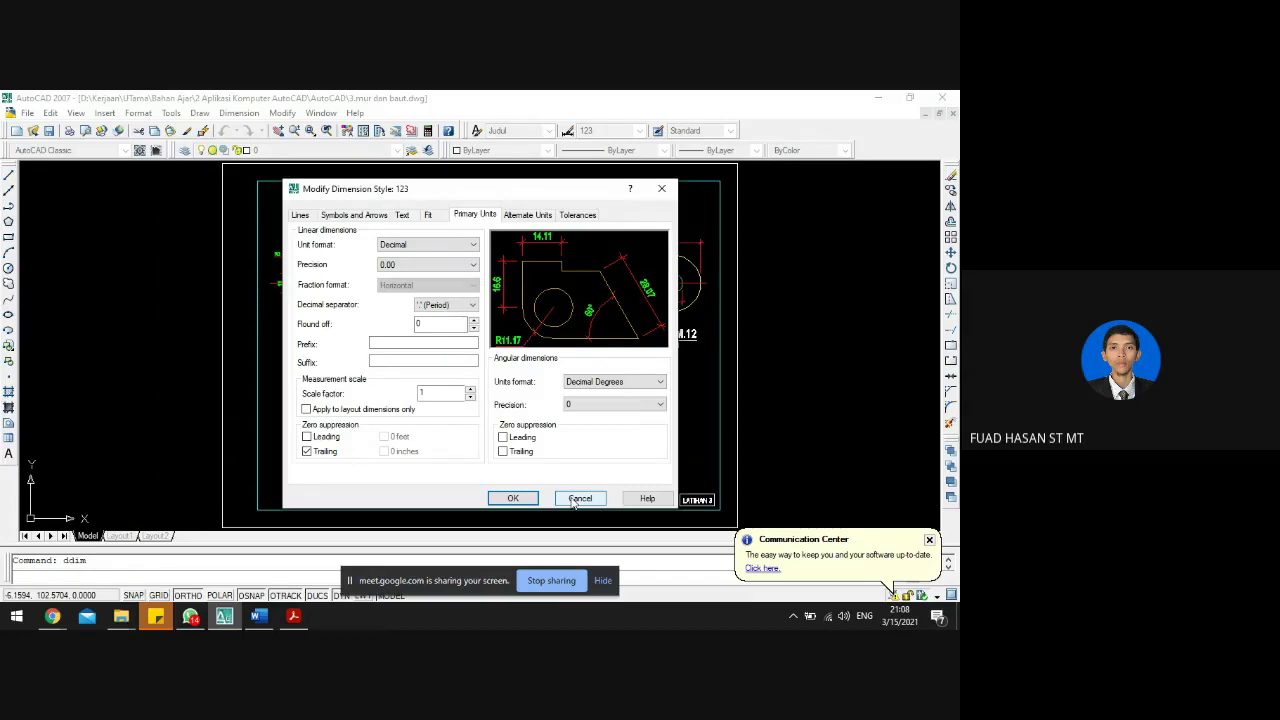
left_click(575, 500)
left_click(562, 460)
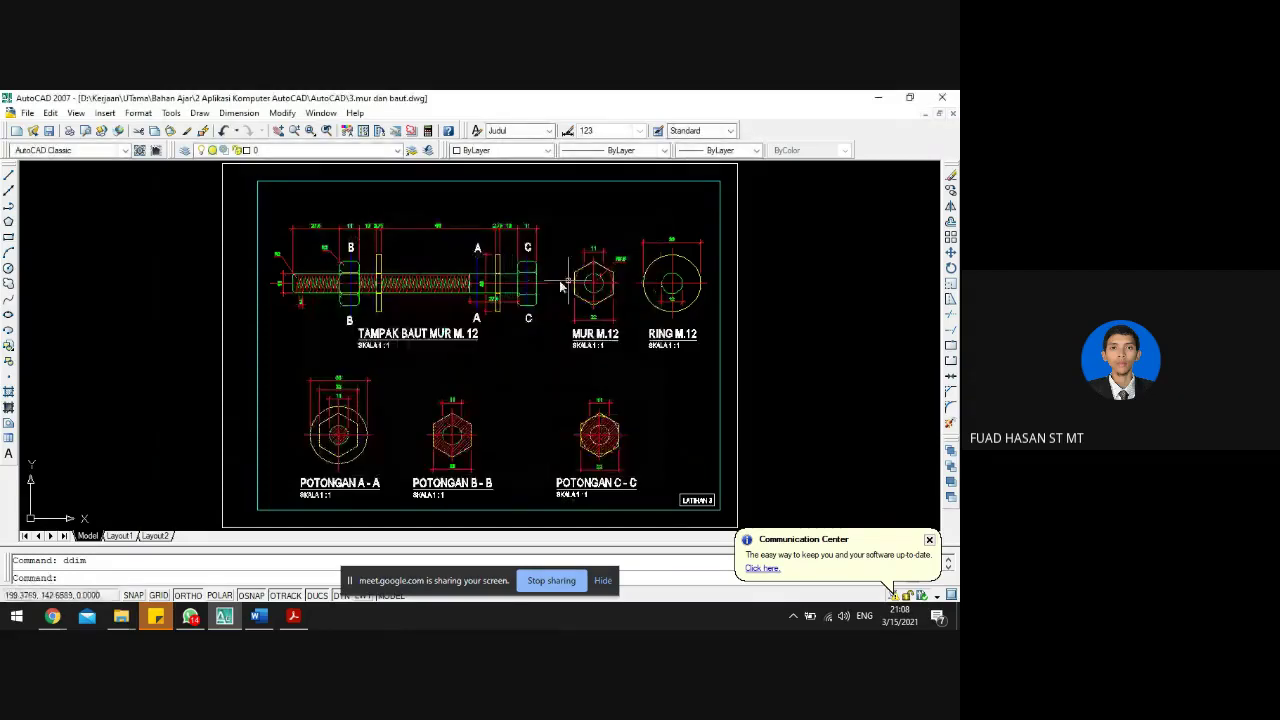
- Check the width and height of the outer sheet border around the bolt and nut drawing
scroll(348, 326, "down", 2)
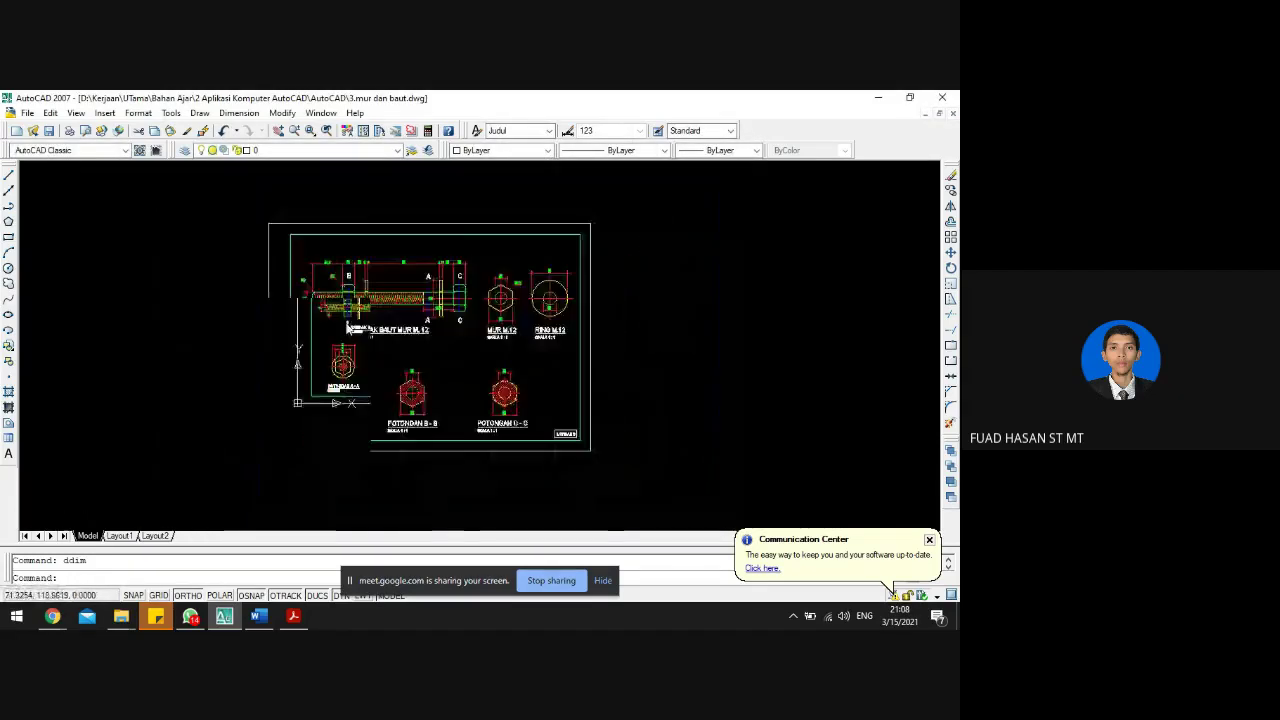
scroll(545, 318, "up", 1)
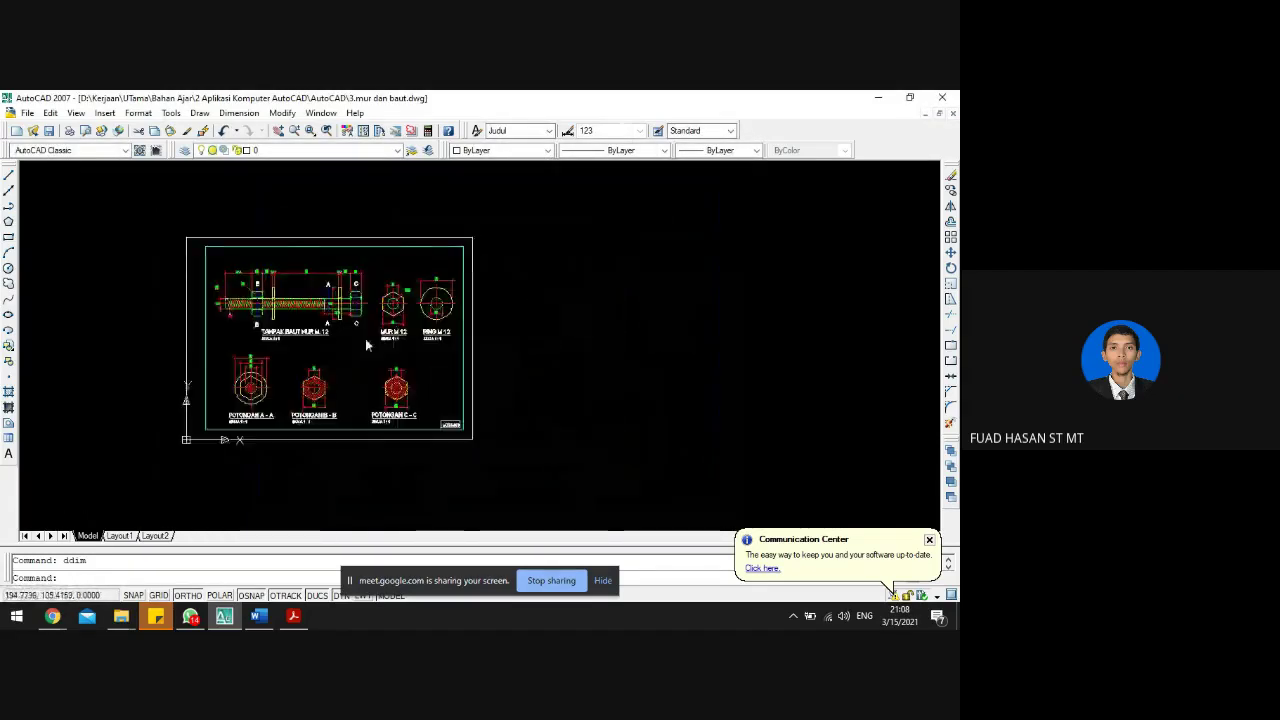
left_click(223, 237)
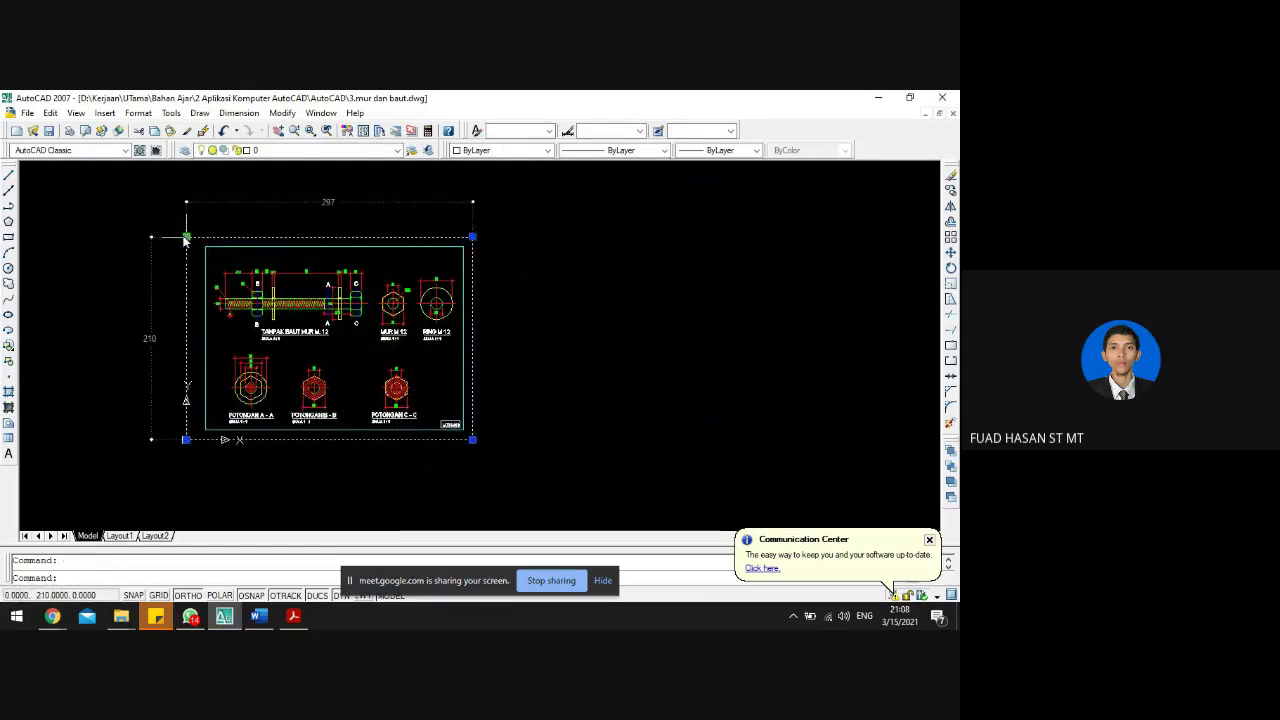
key("Escape")
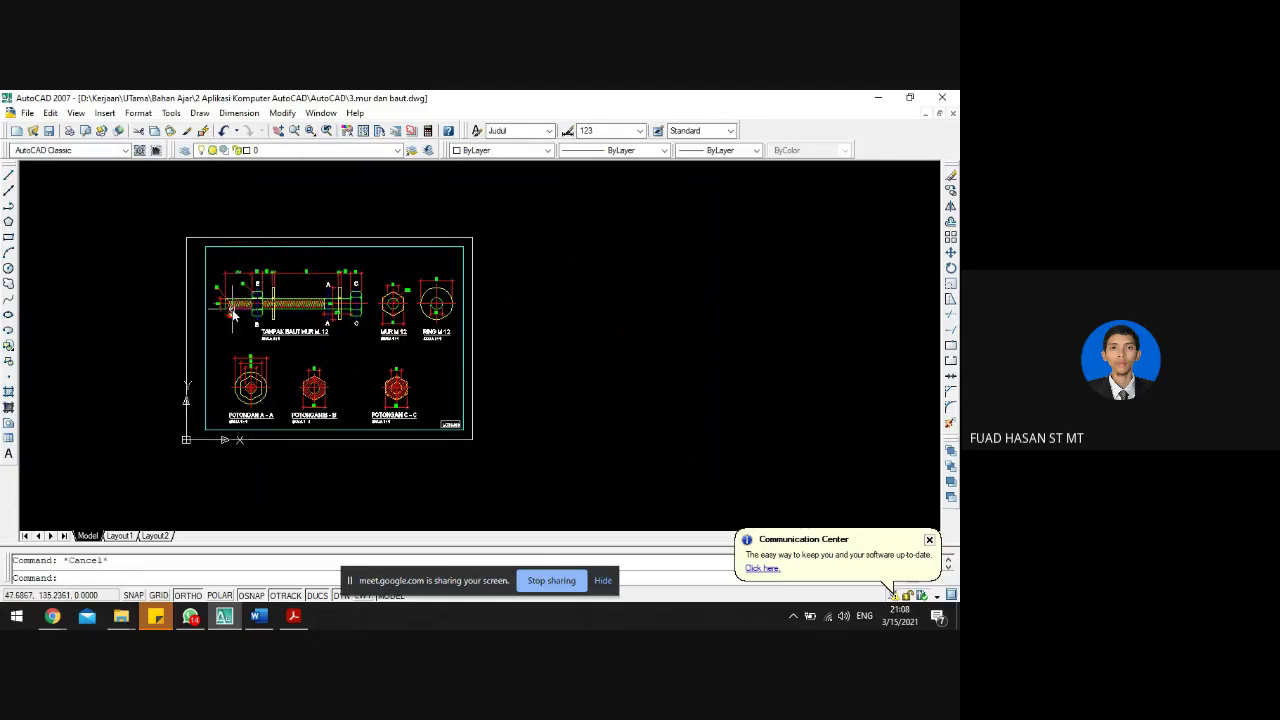
scroll(231, 313, "up", 2)
scroll(222, 254, "down", 2)
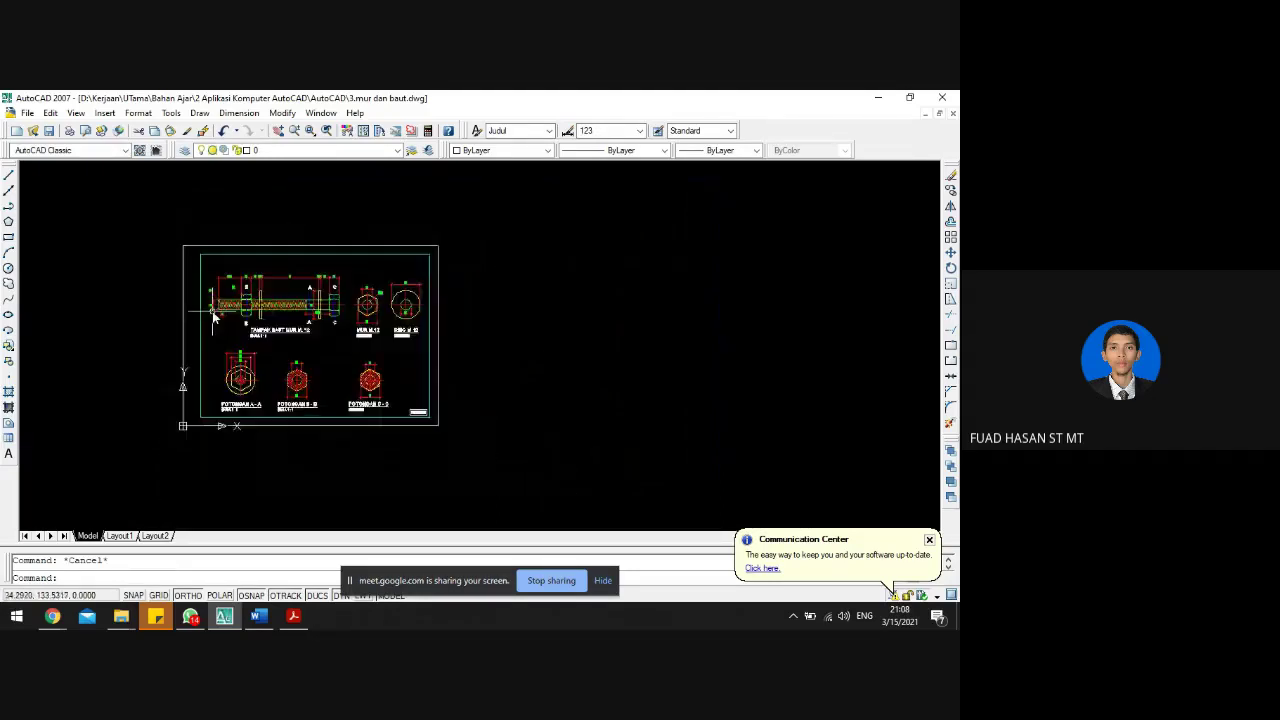
left_click(221, 249)
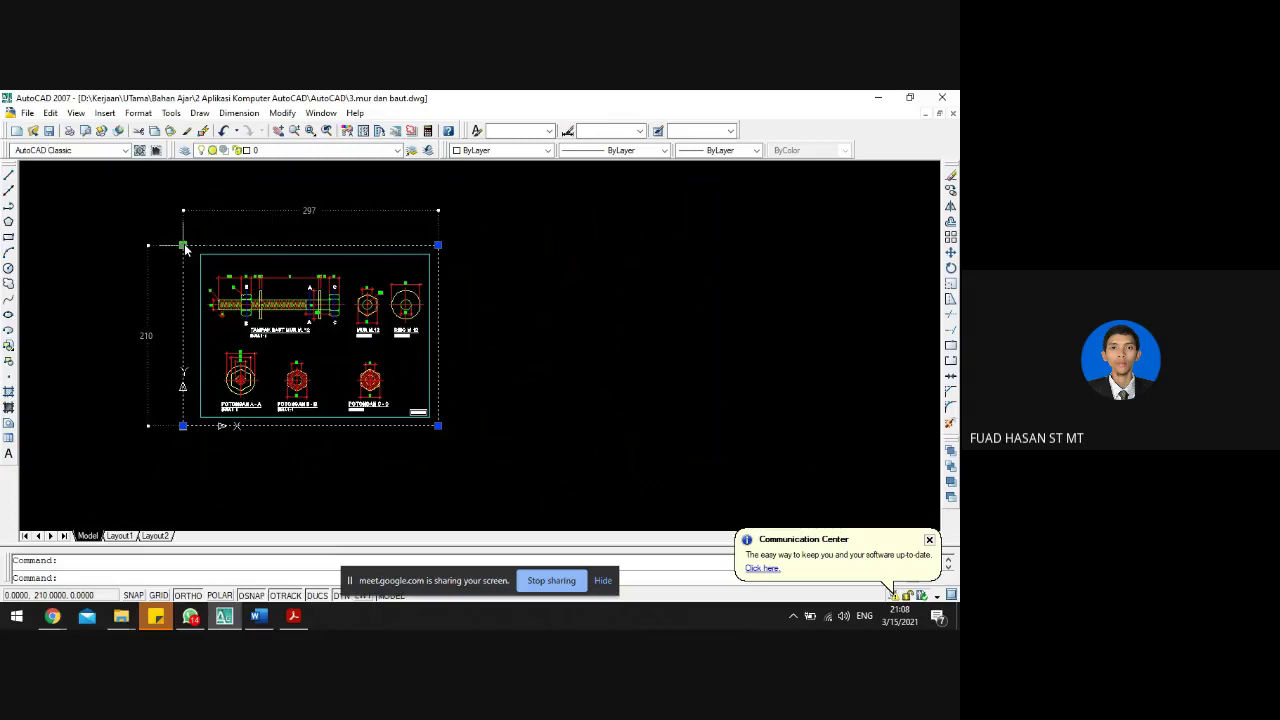
key("Escape")
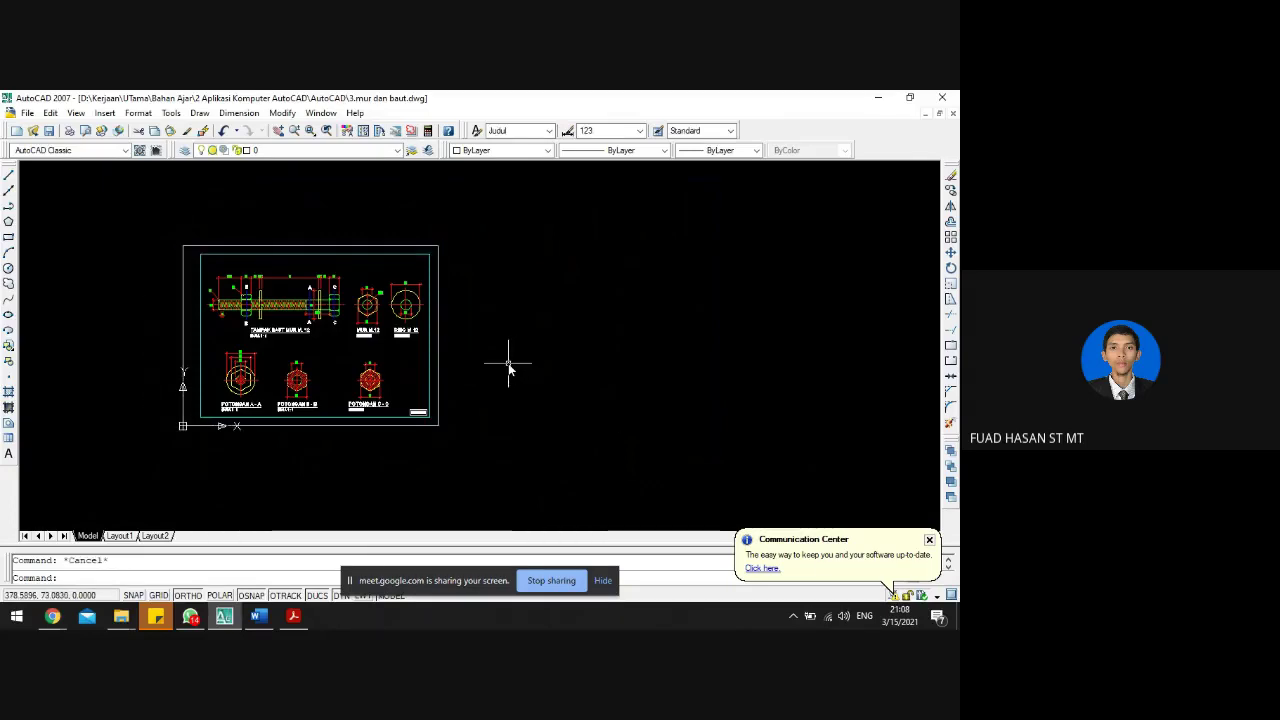
- Draw a 297 x 210 rectangle as a new sheet border beside the existing bolt and nut drawing
type("re")
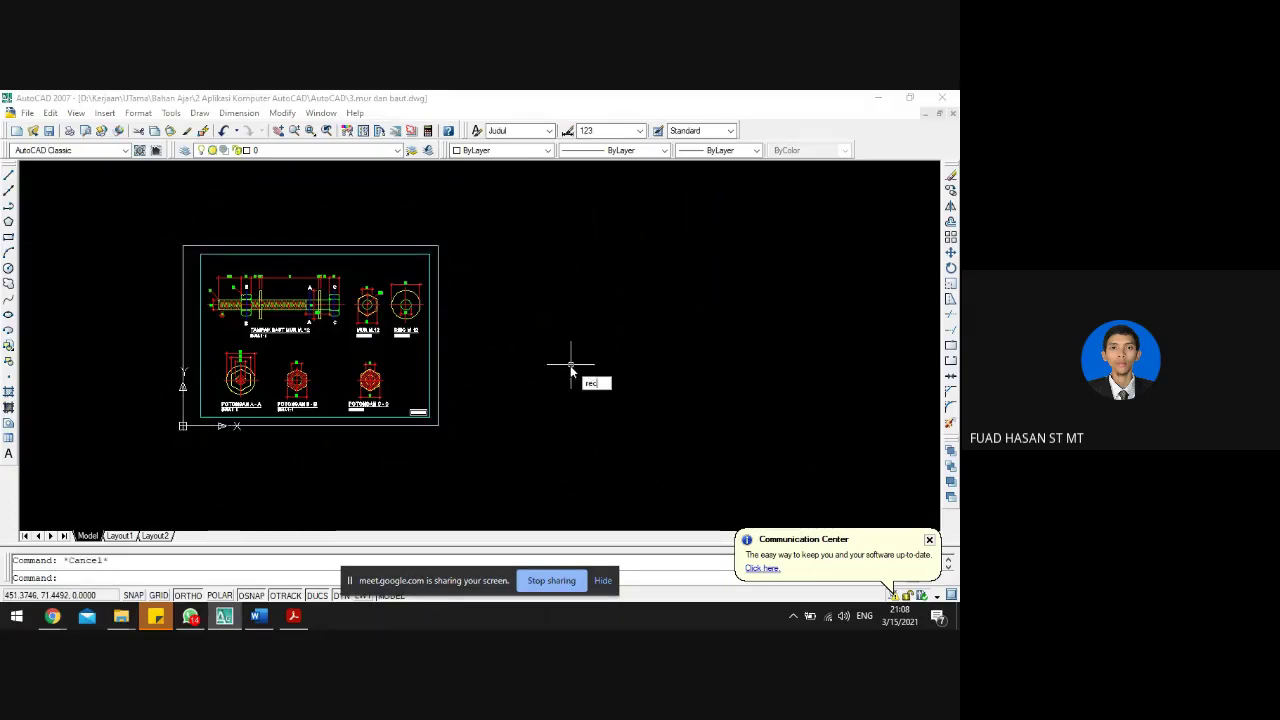
type("c")
key("Return")
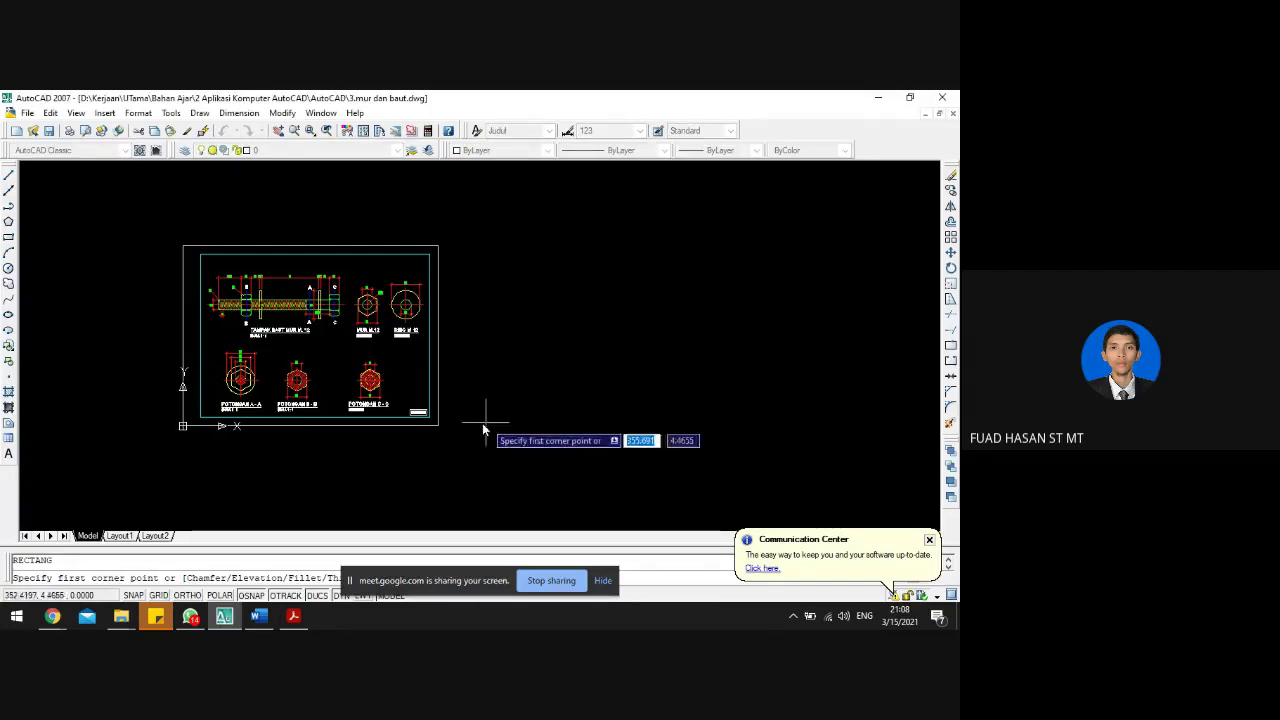
left_click(488, 432)
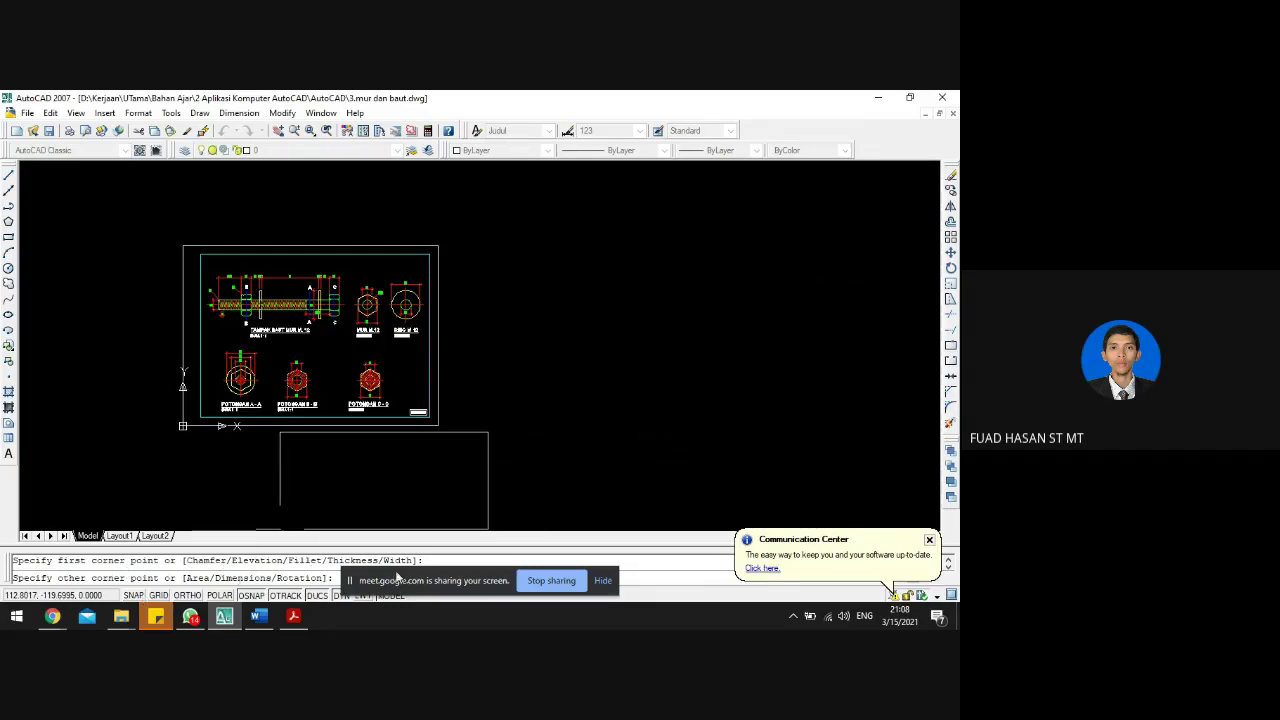
left_click_drag(425, 580, 720, 569)
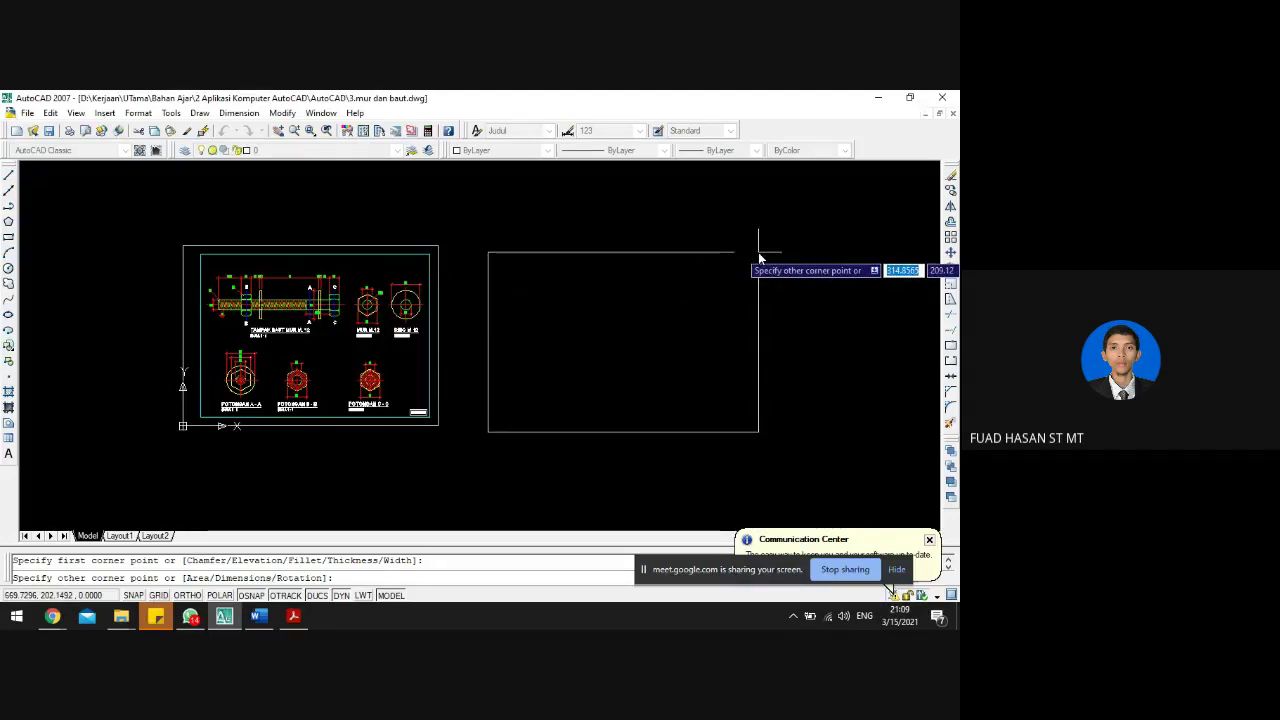
type("d")
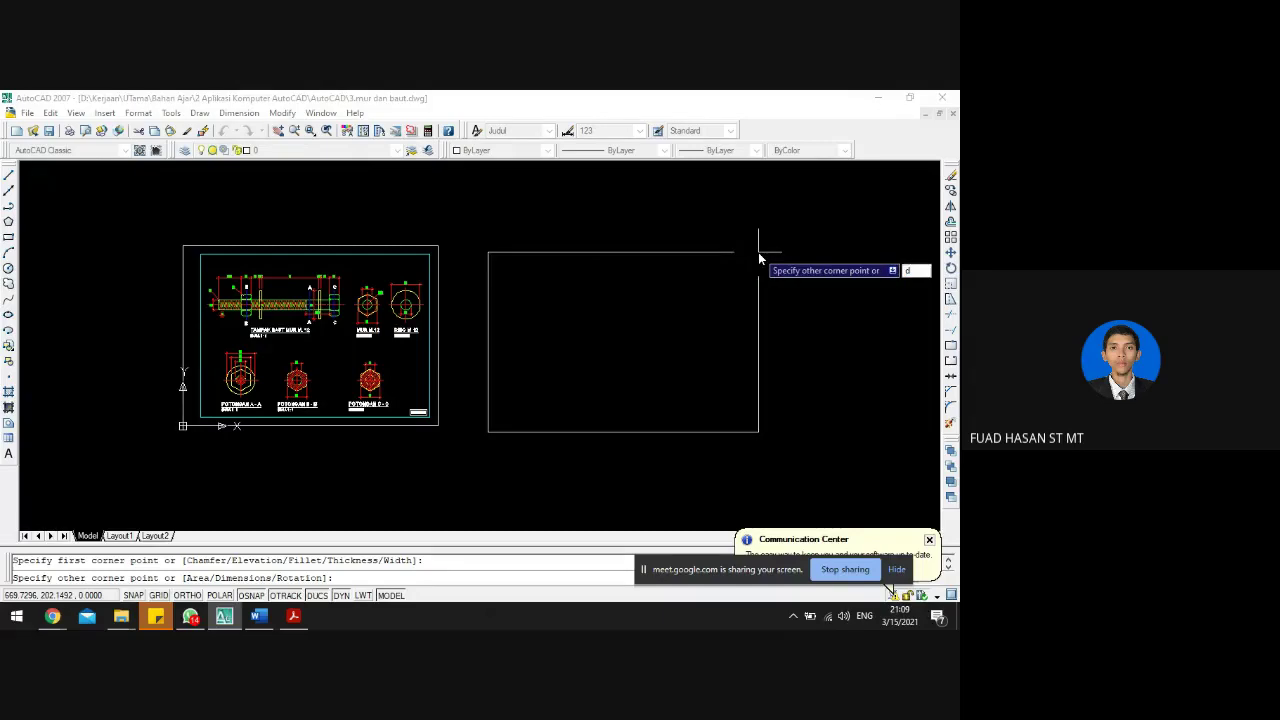
key("Return")
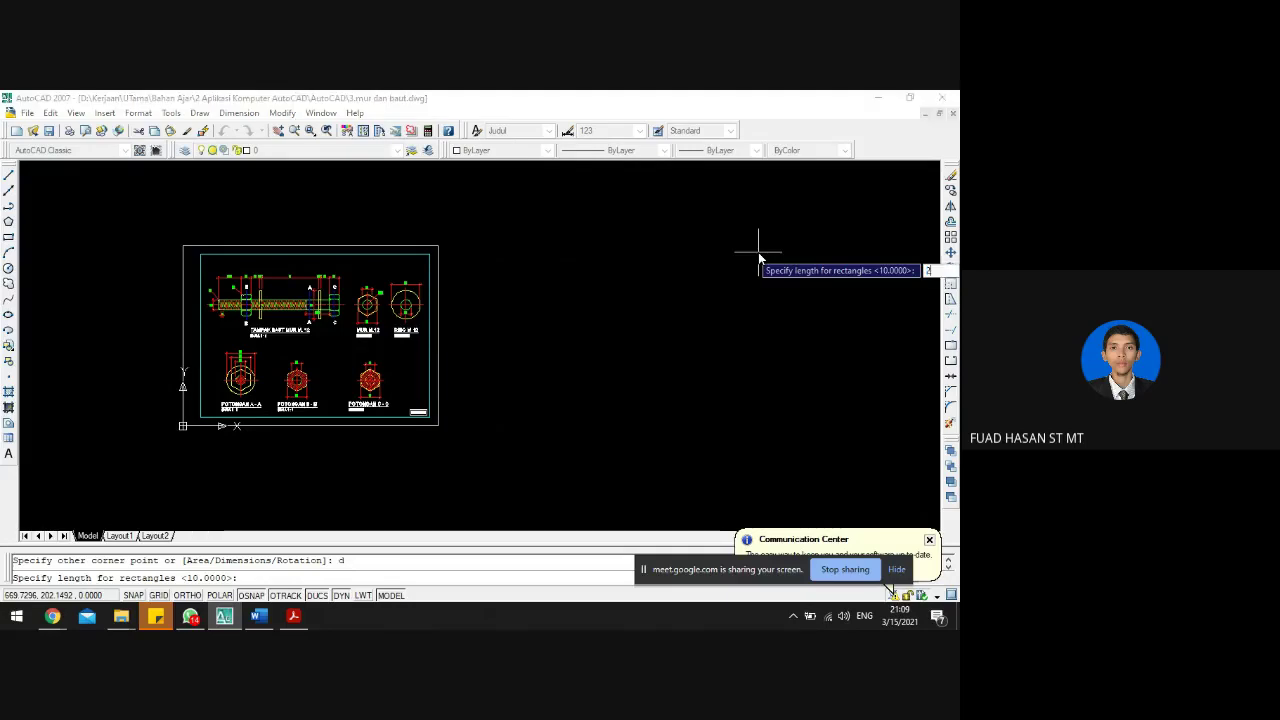
type("20")
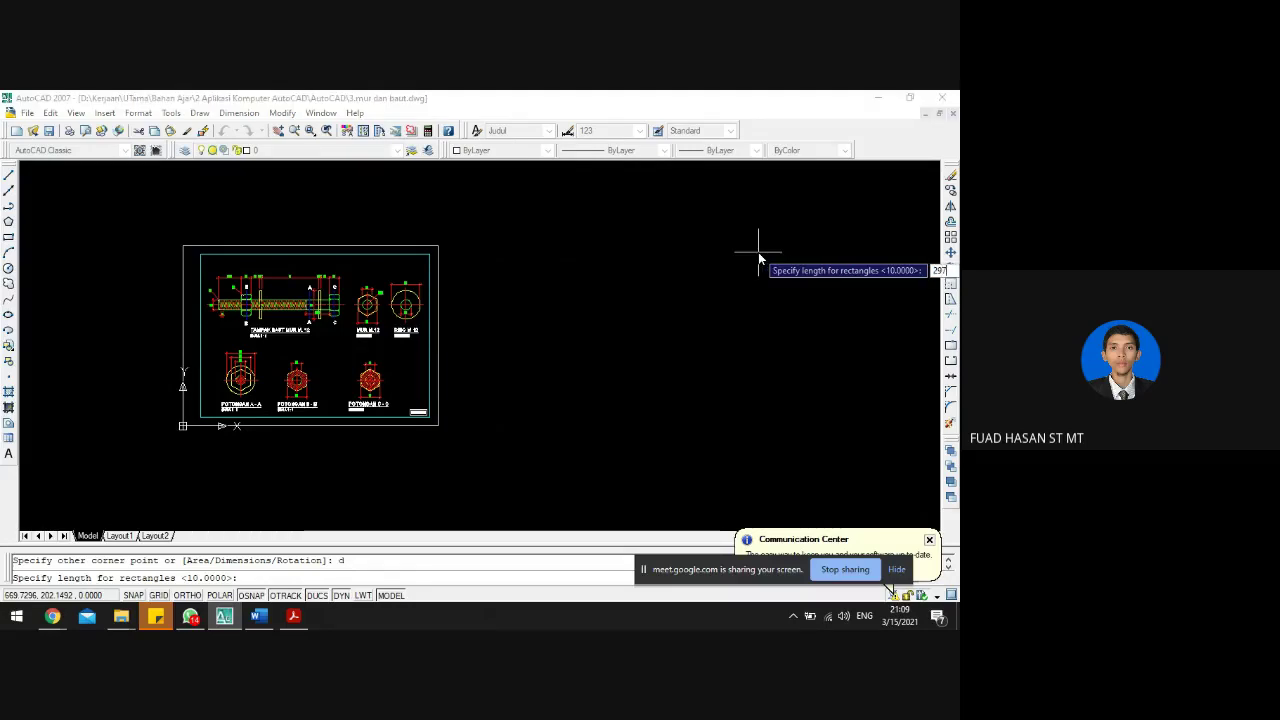
key("Return")
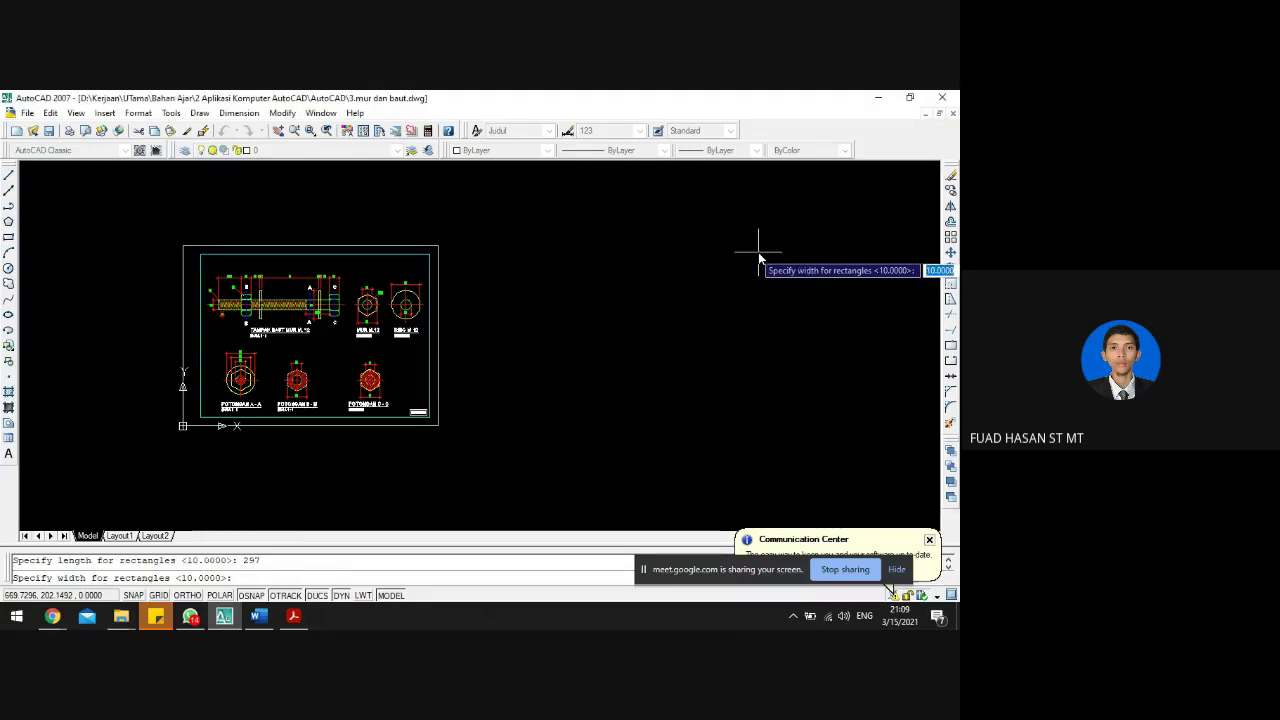
type("210")
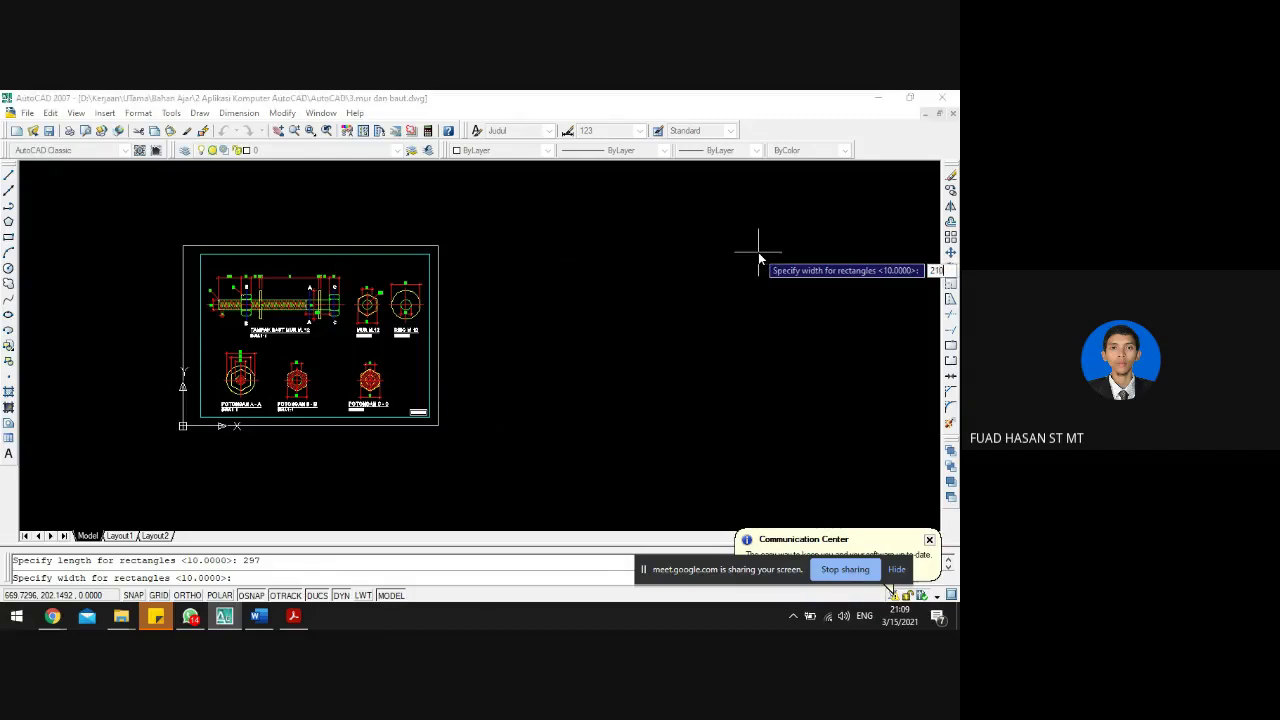
key("Return")
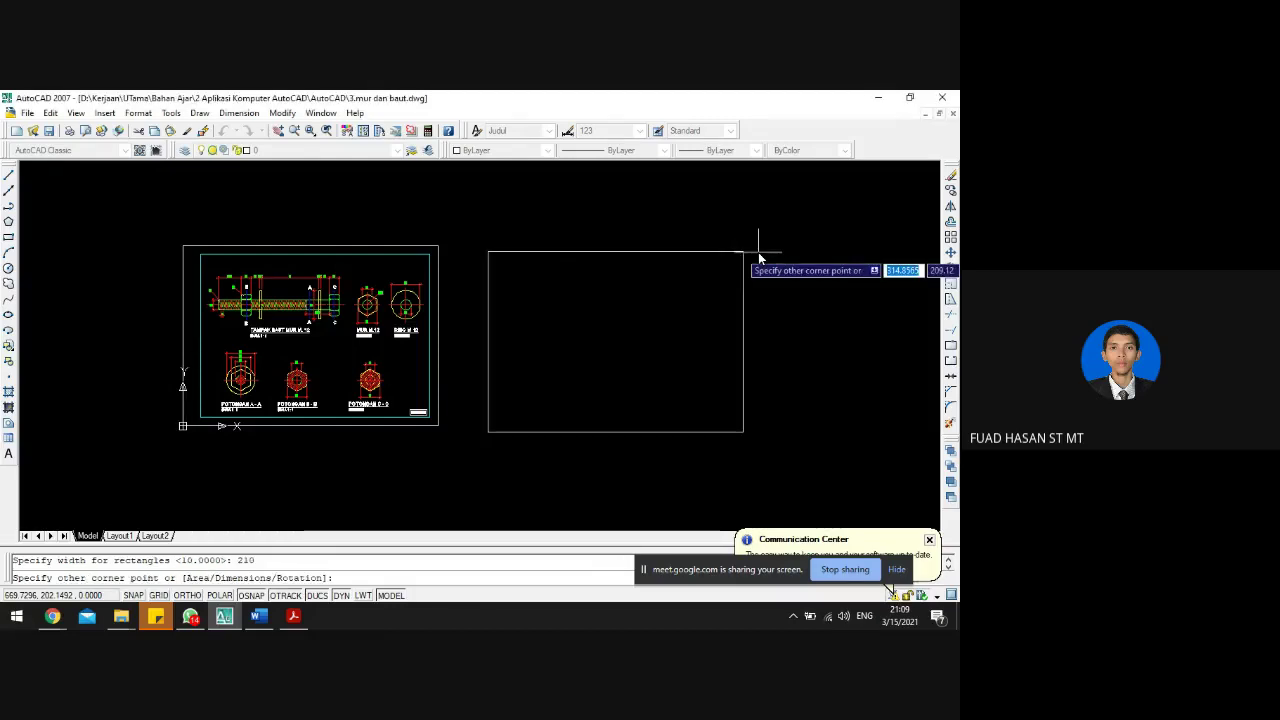
left_click(838, 205)
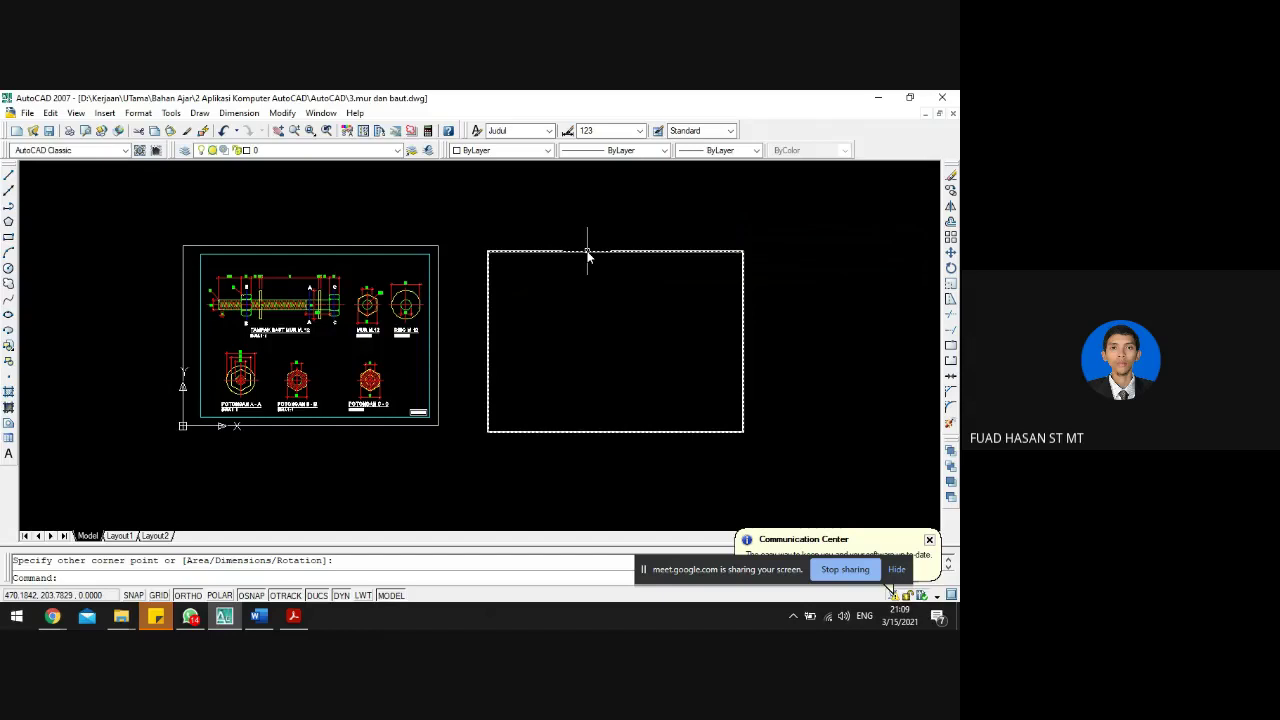
- Offset the new sheet border 10 units inward to make an inner frame like the one in the reference drawing
left_click(201, 255)
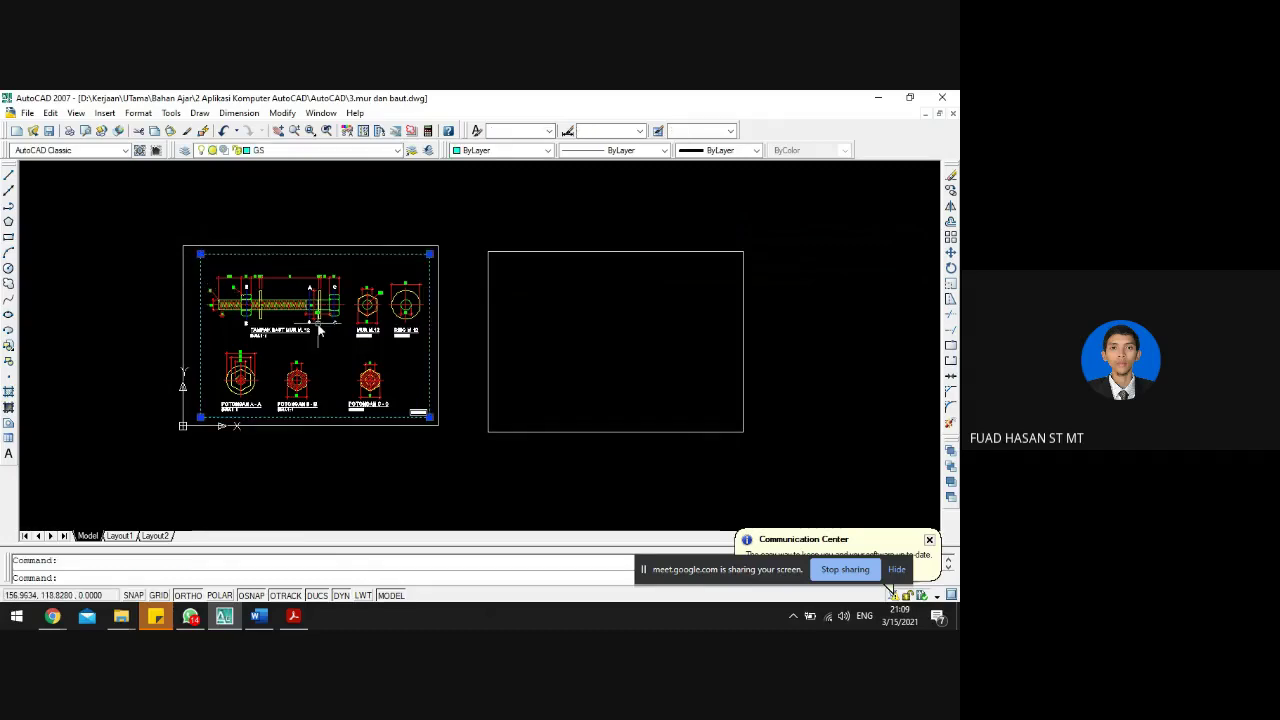
key("Escape")
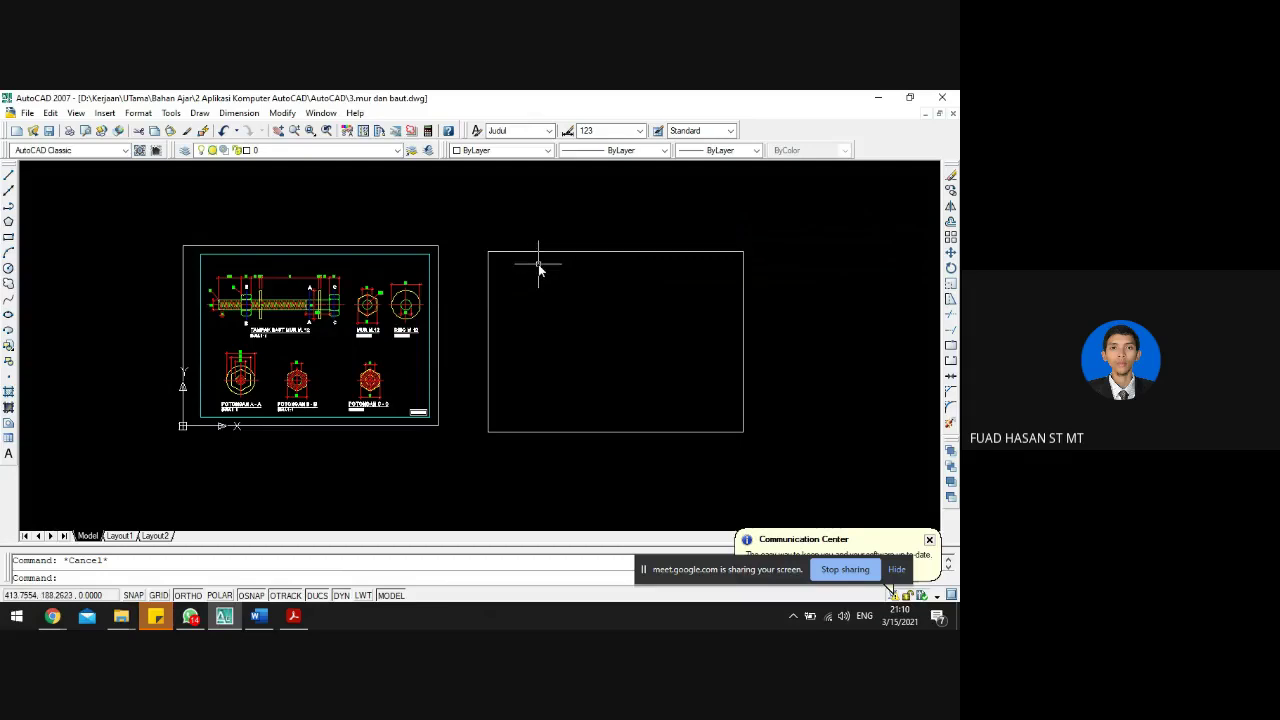
type("c")
key("Return")
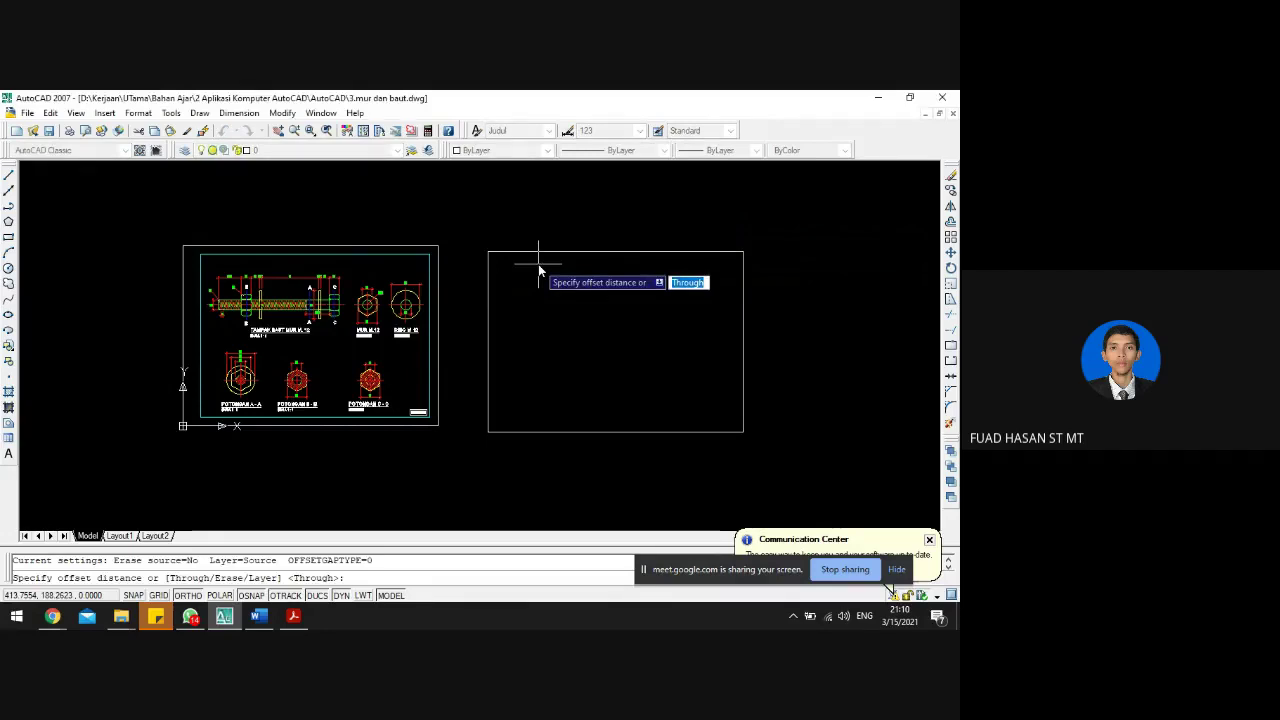
type("10")
key("Return")
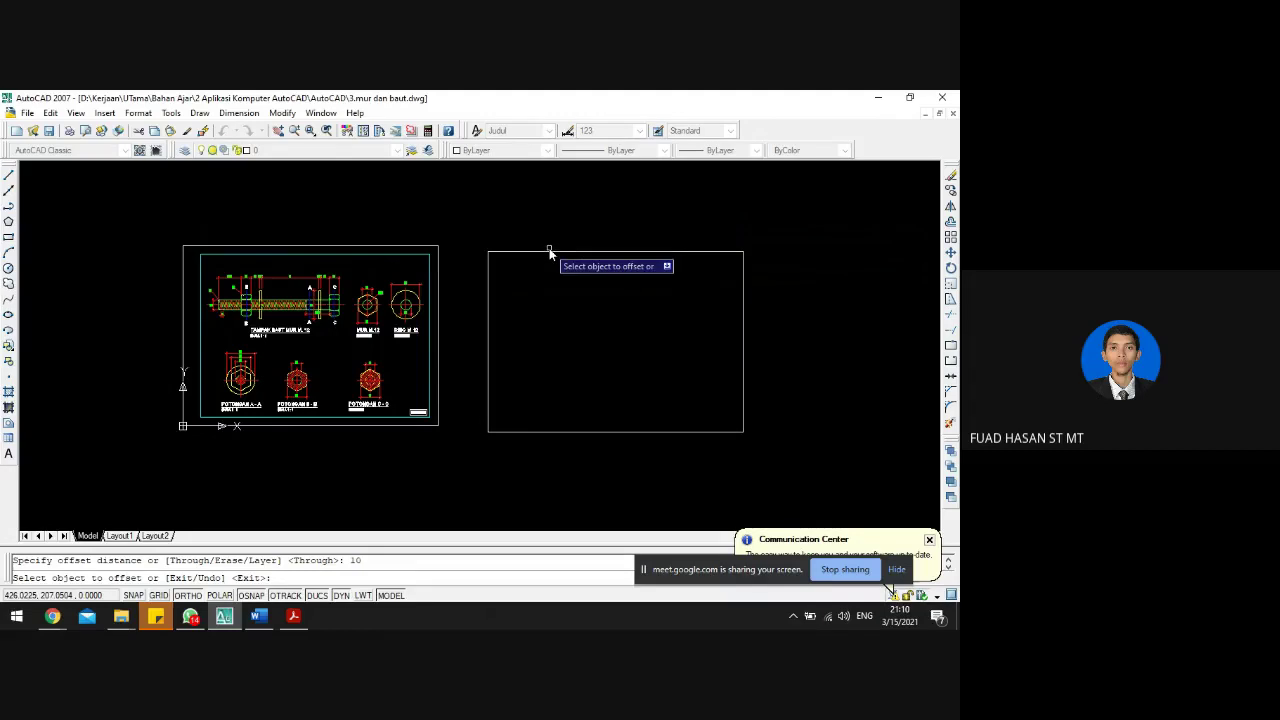
left_click(552, 251)
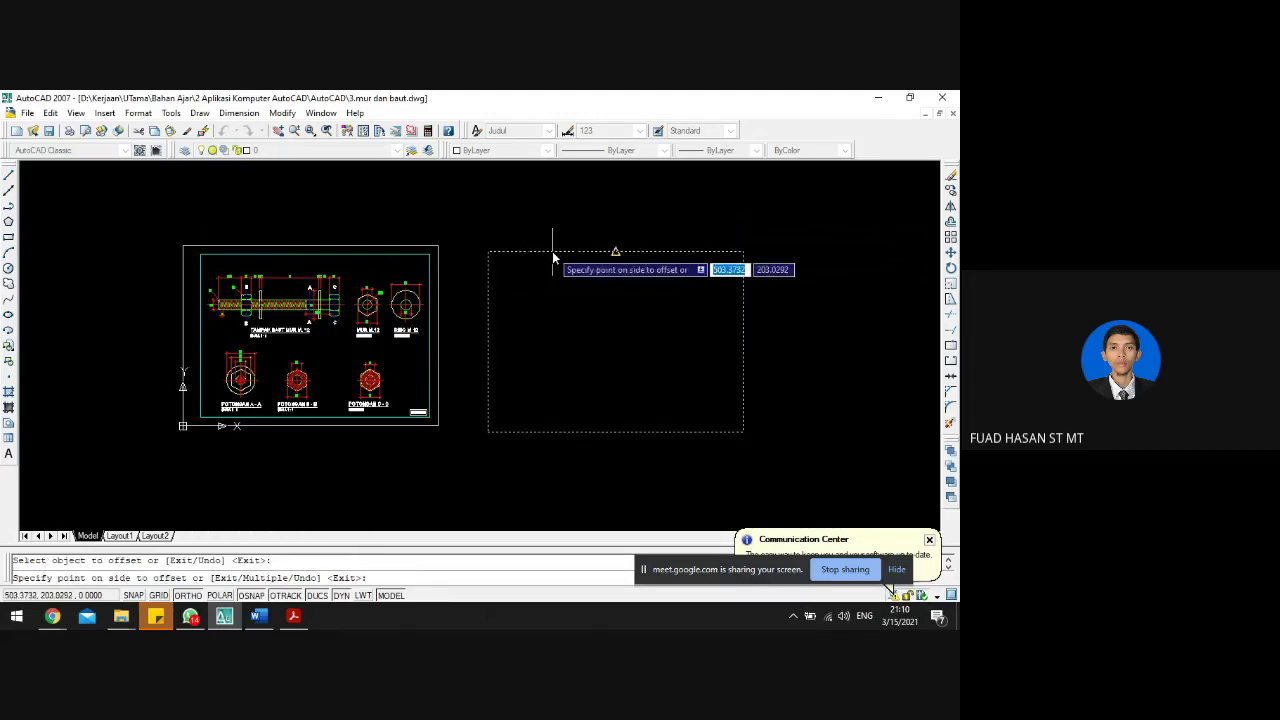
left_click(579, 329)
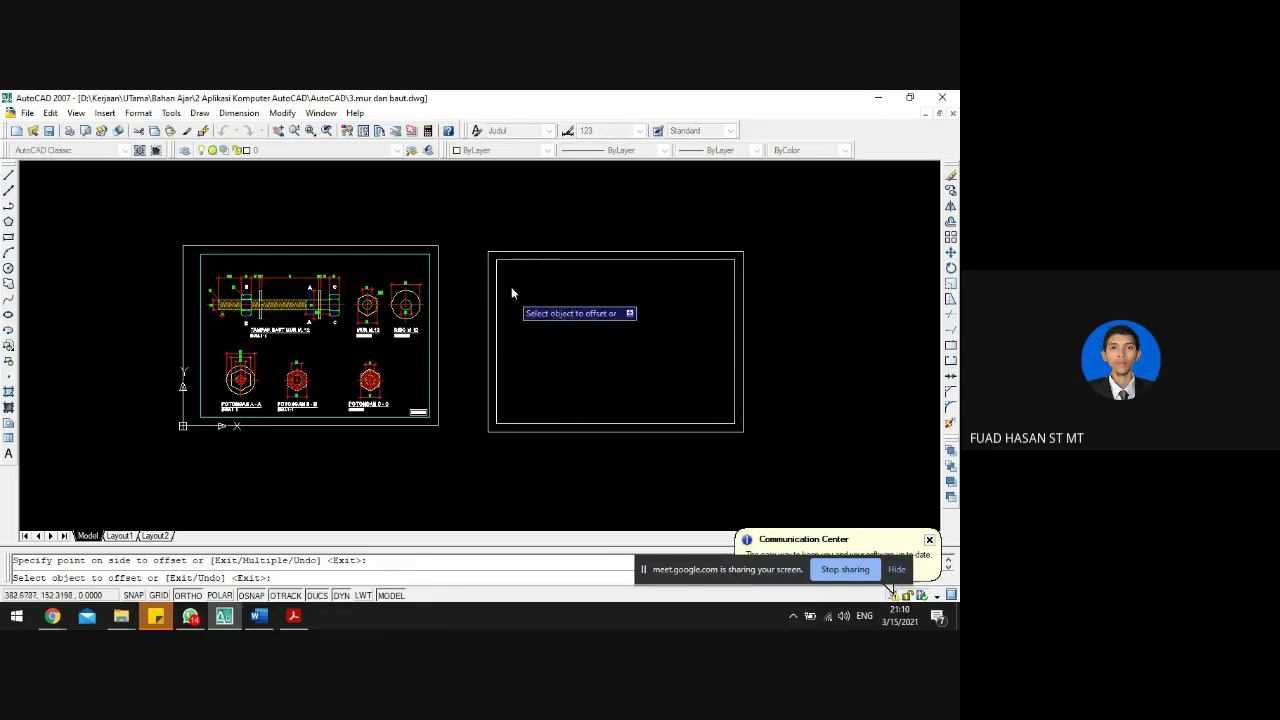
key("Escape")
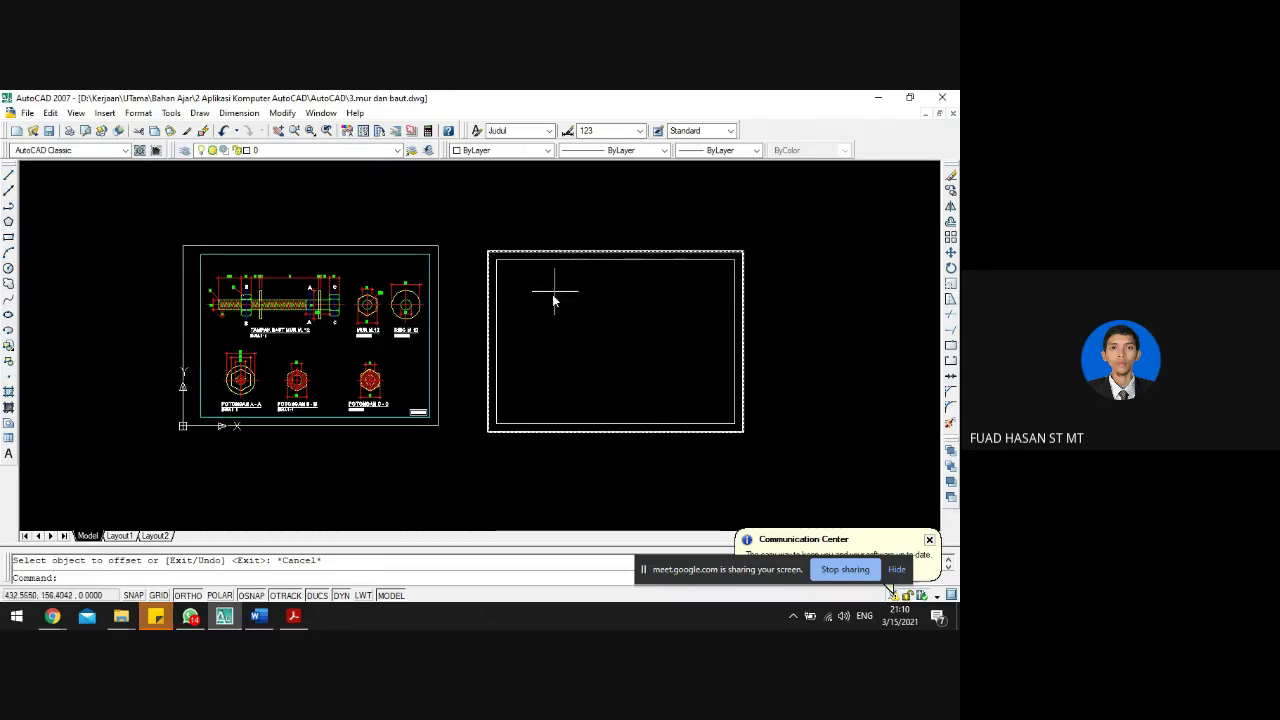
left_click(499, 346)
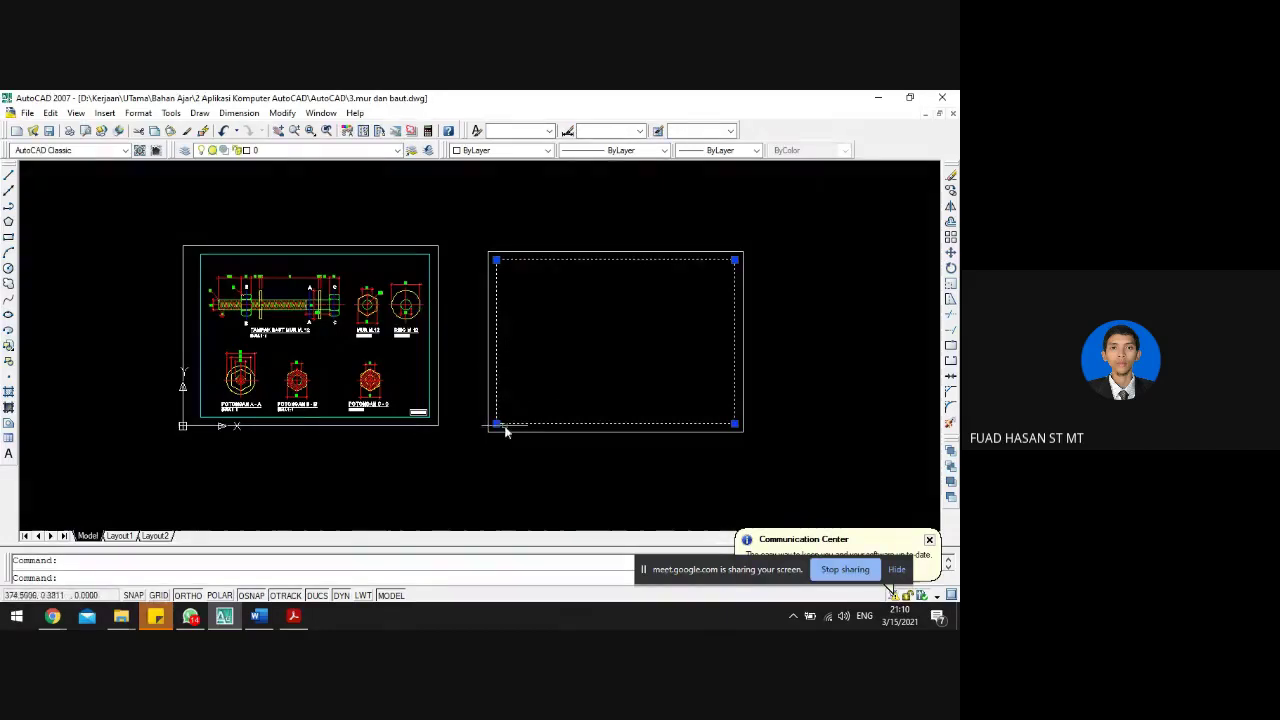
scroll(502, 420, "up", 4)
scroll(498, 405, "down", 3)
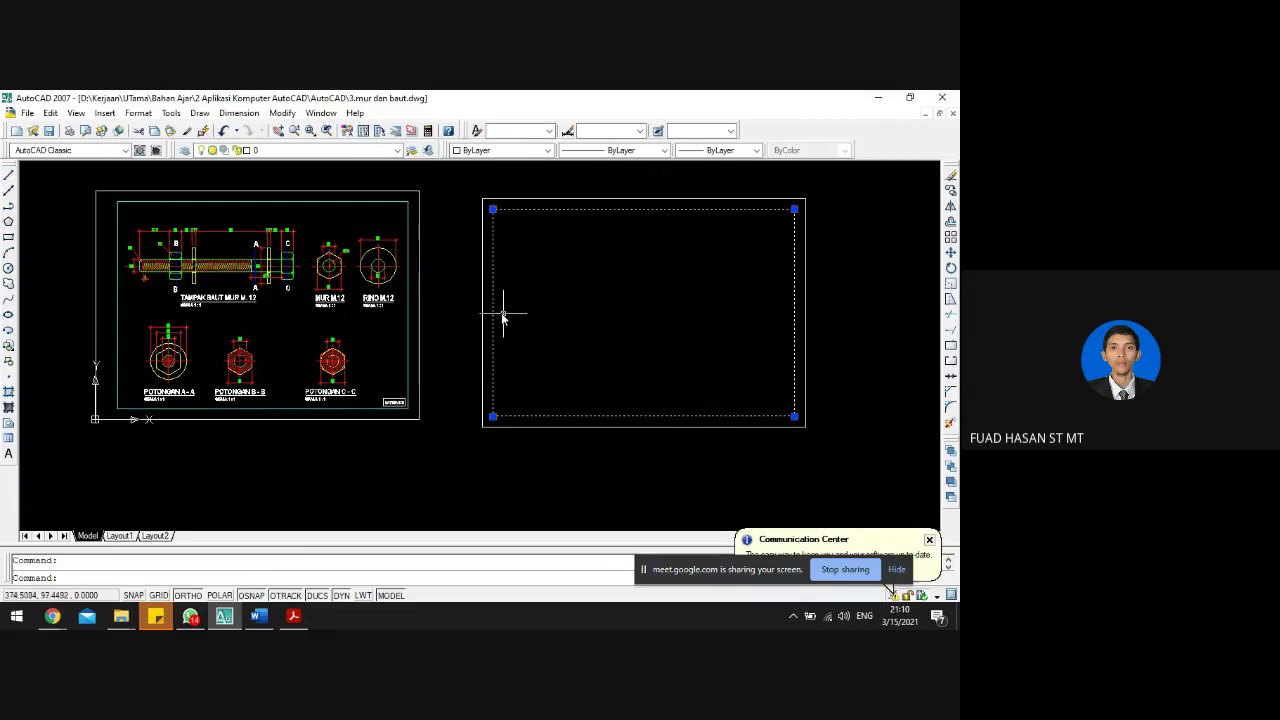
left_click(574, 300)
left_click(551, 286)
scroll(479, 195, "up", 2)
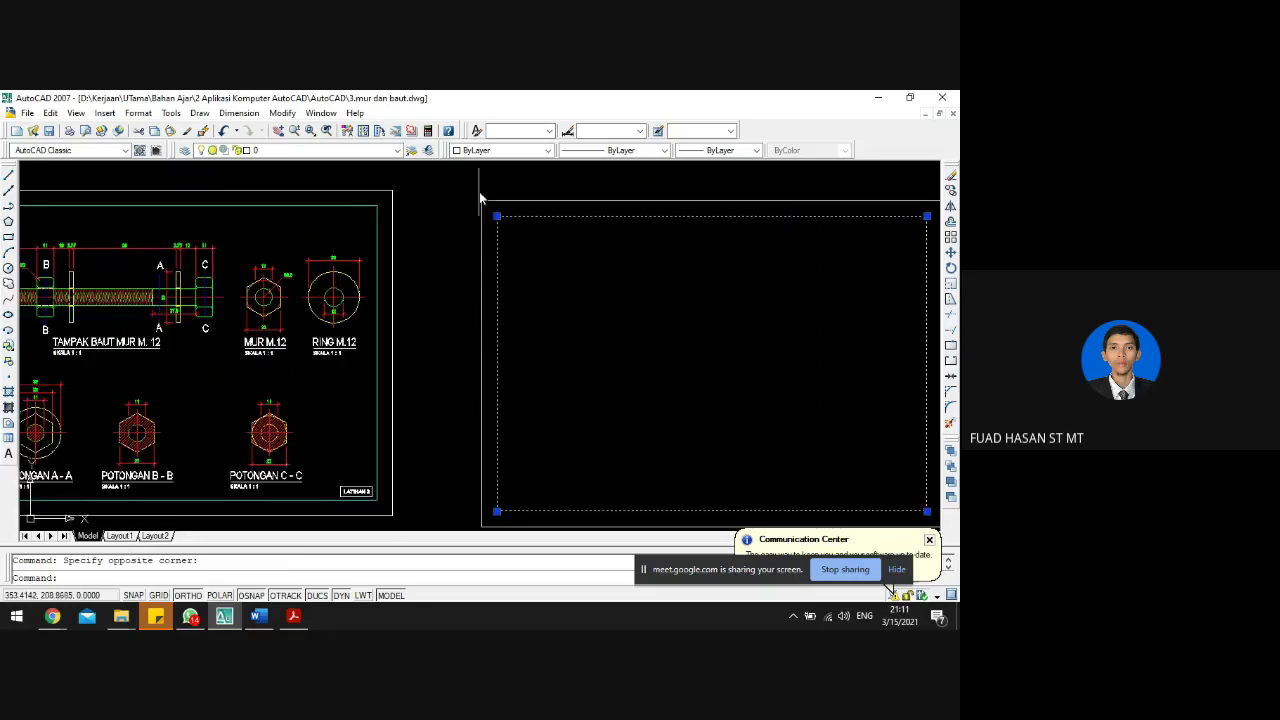
key("Escape")
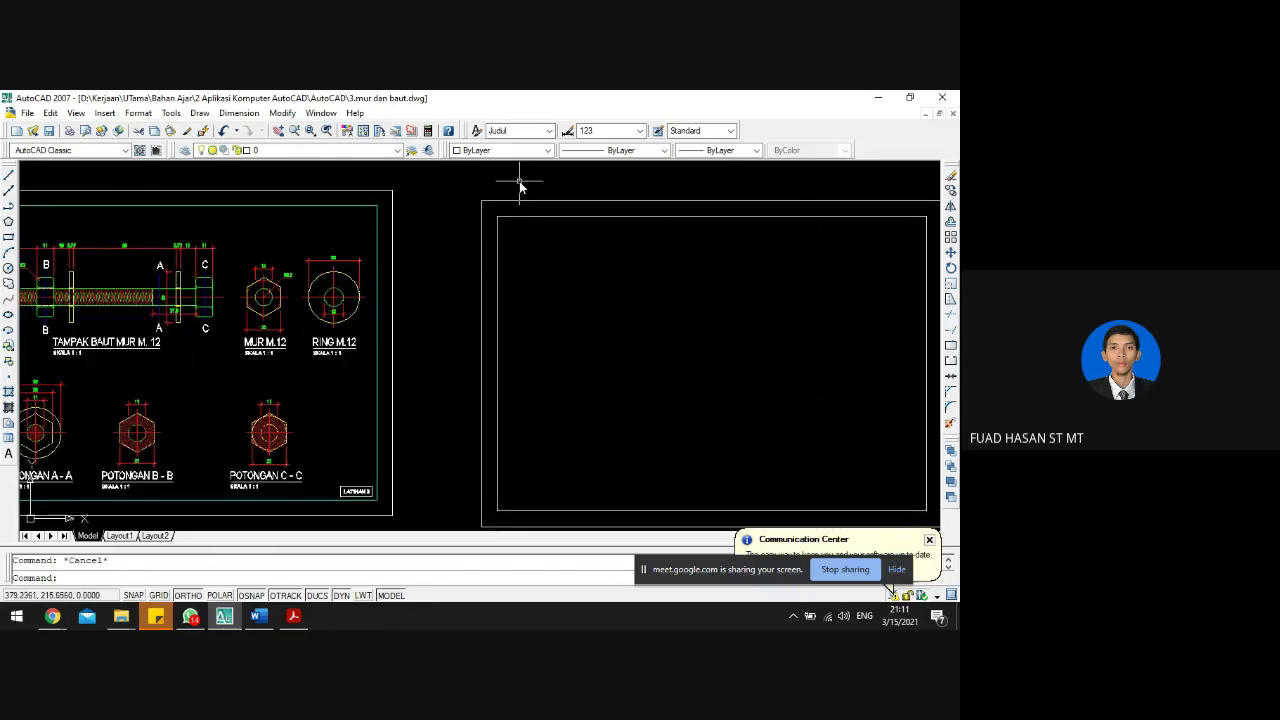
- Stretch the left edge of the new inner frame 10 units to the right to widen the left margin
type("s")
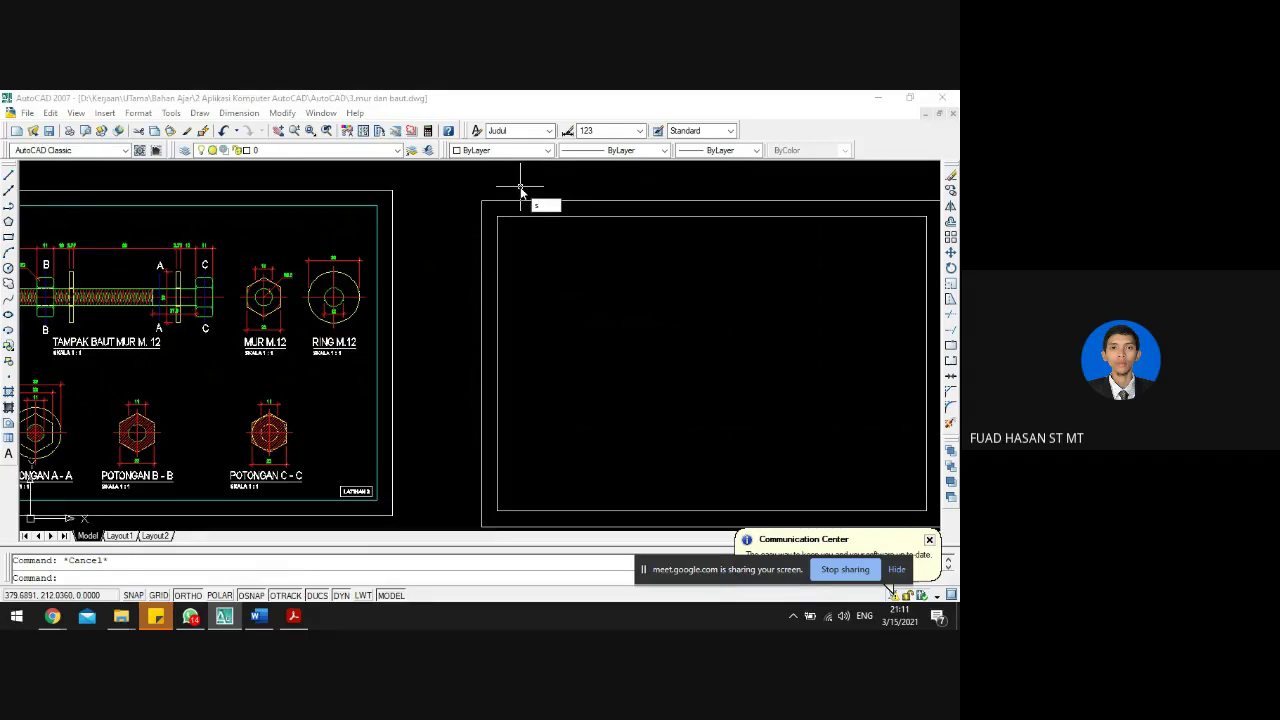
key("Return")
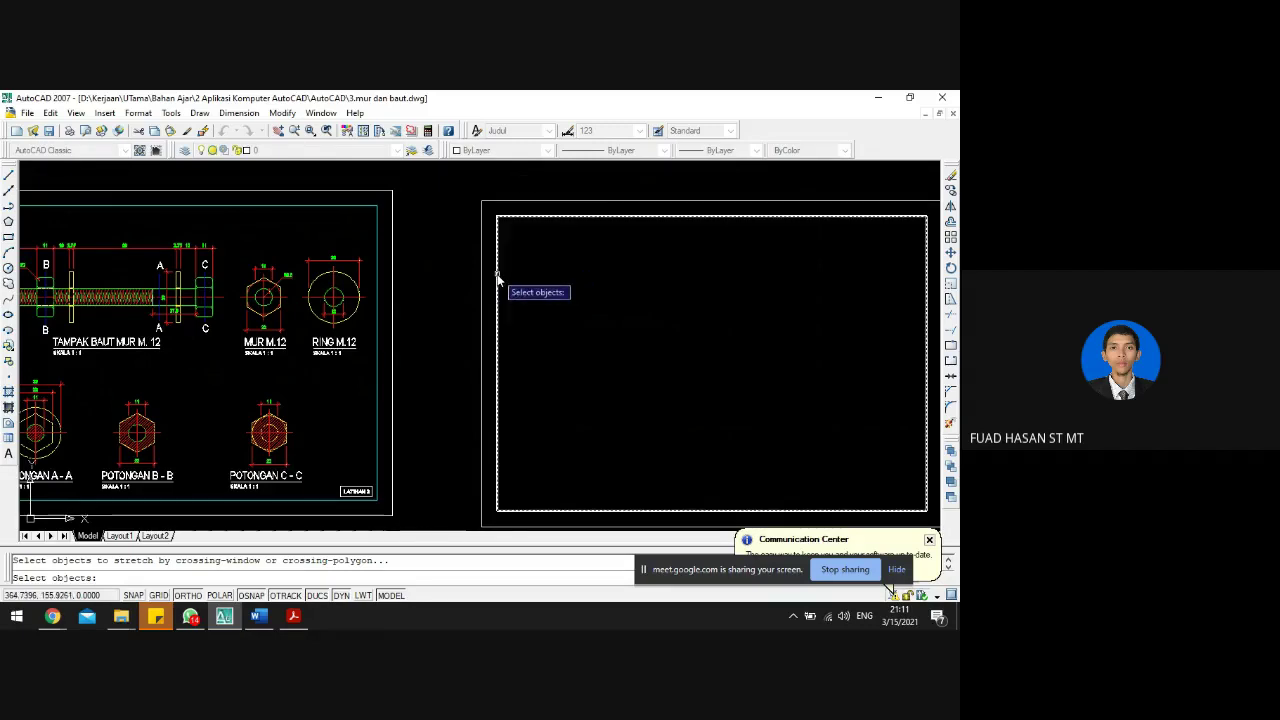
left_click(526, 181)
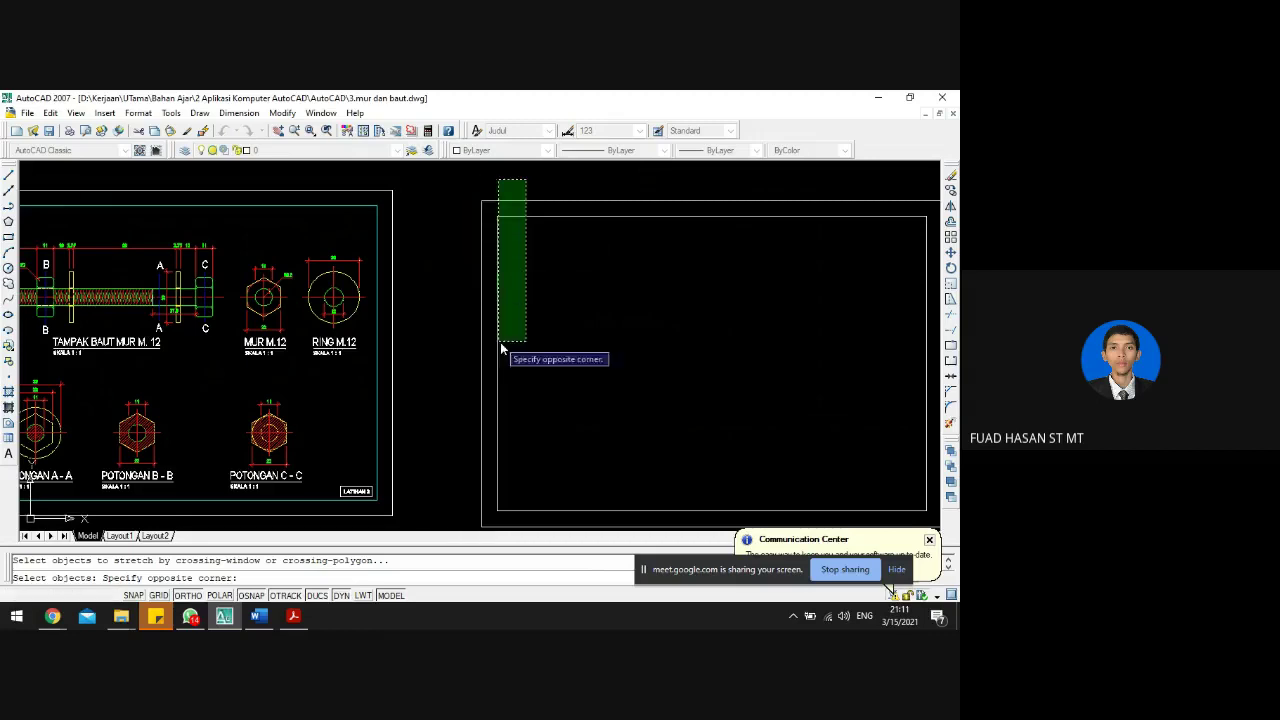
left_click(492, 520)
key("Return")
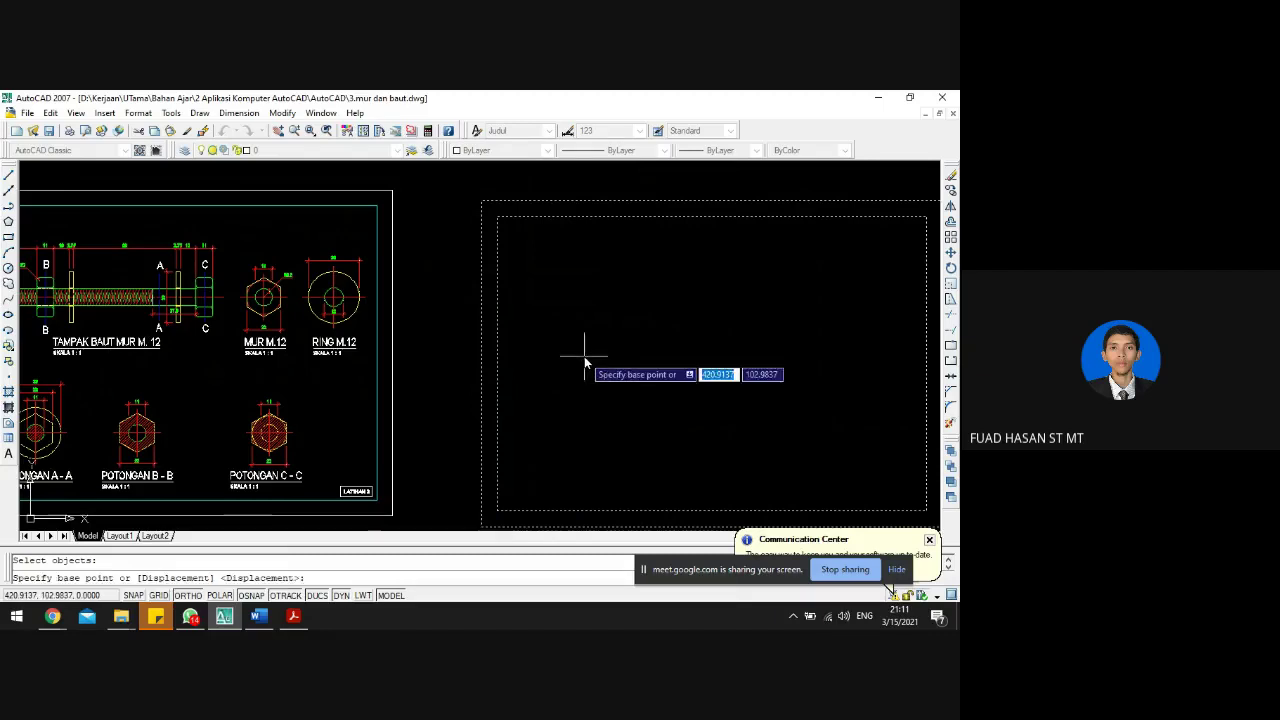
left_click(544, 290)
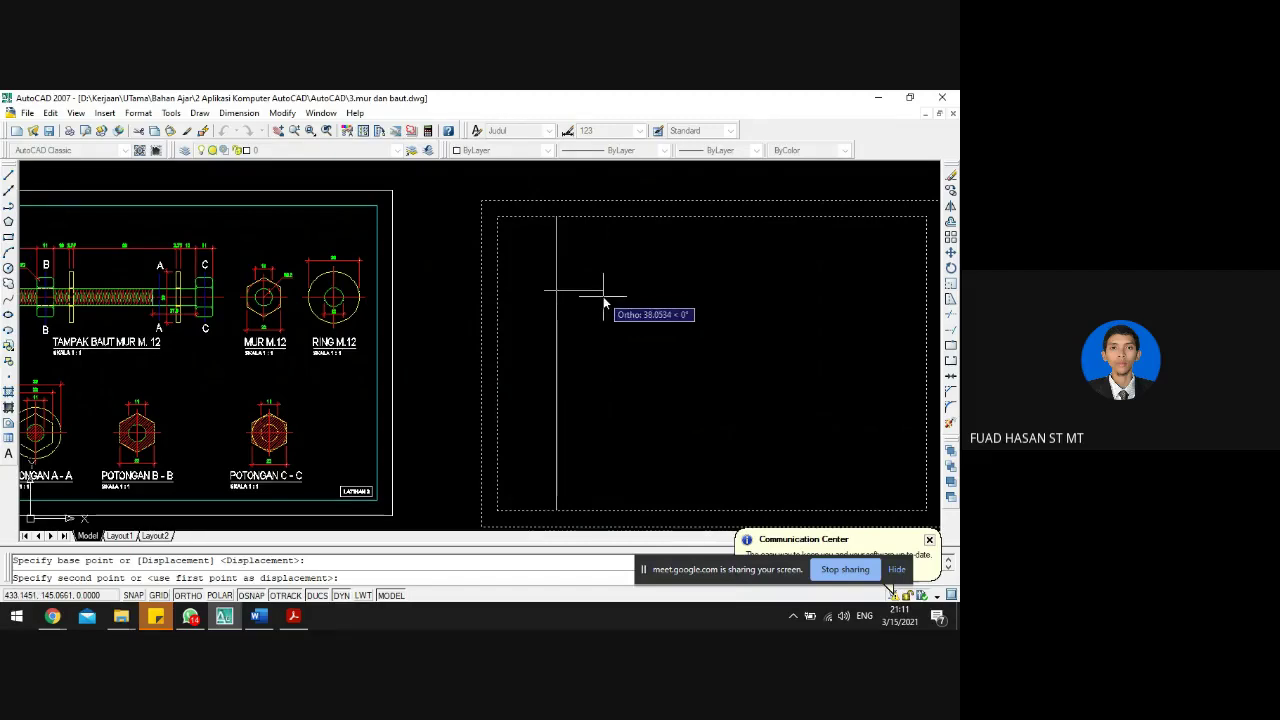
type("10")
key("Return")
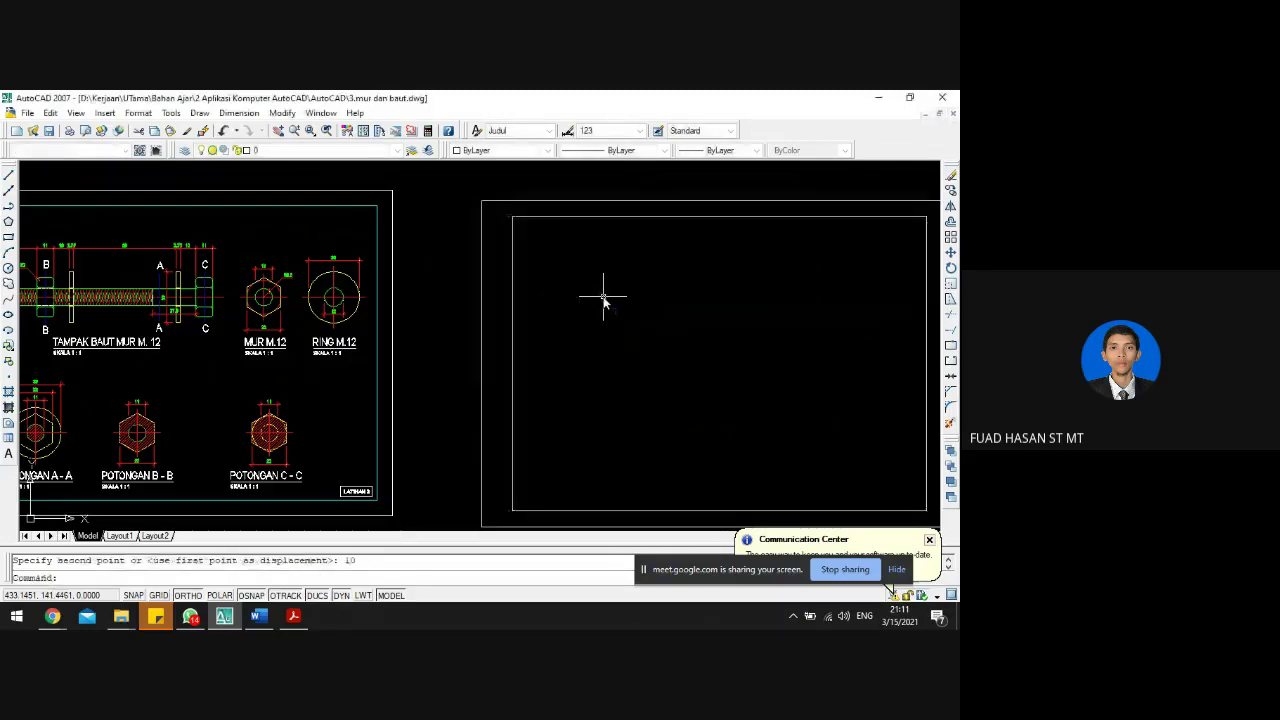
scroll(466, 330, "down", 2)
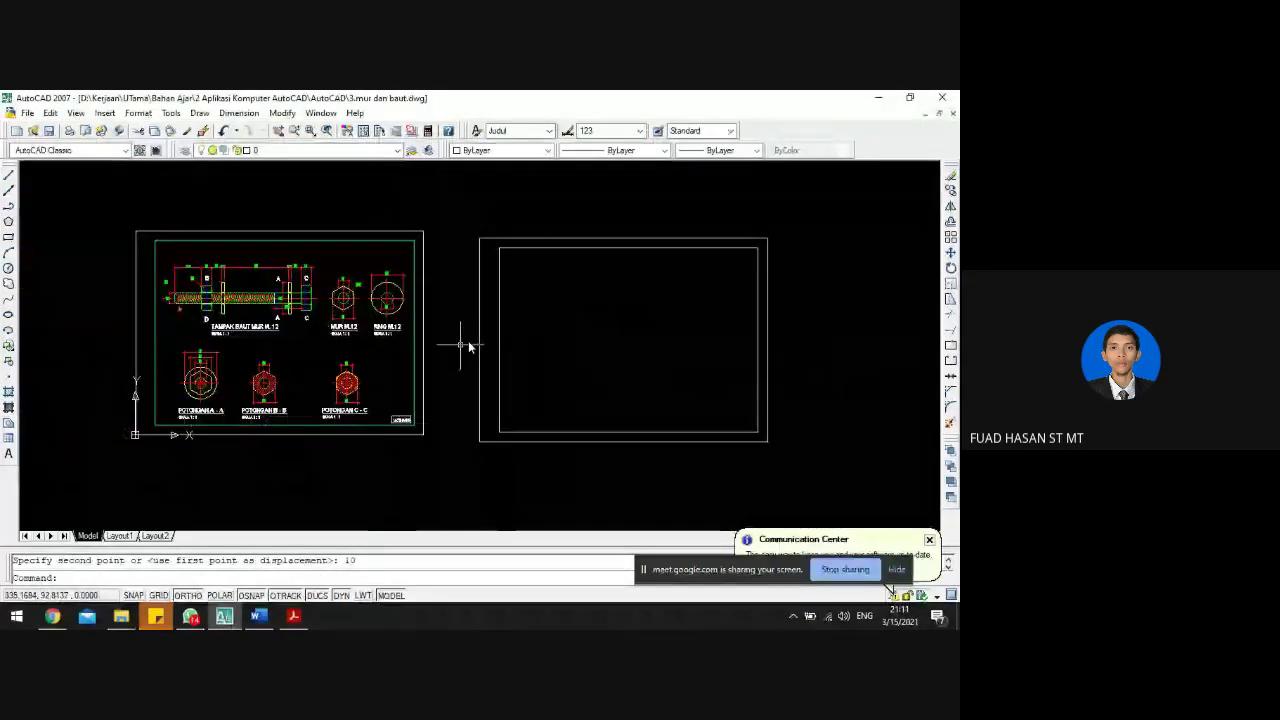
left_click(499, 316)
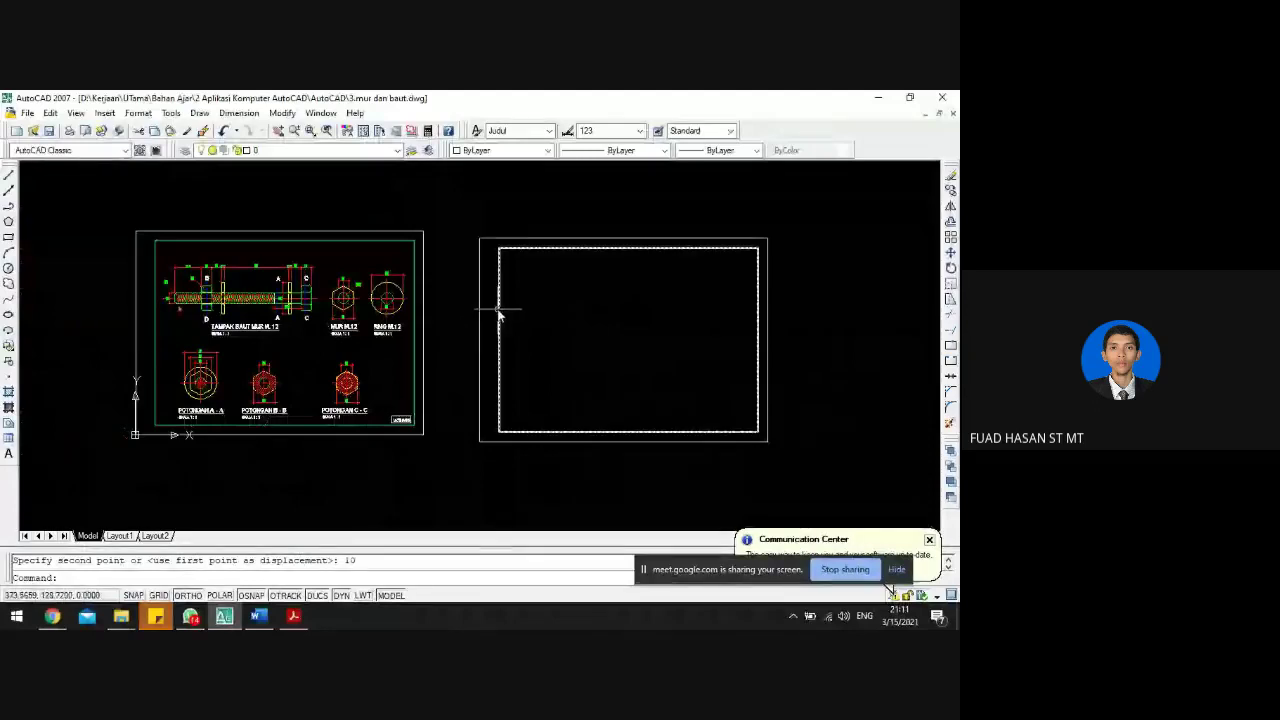
key("Escape")
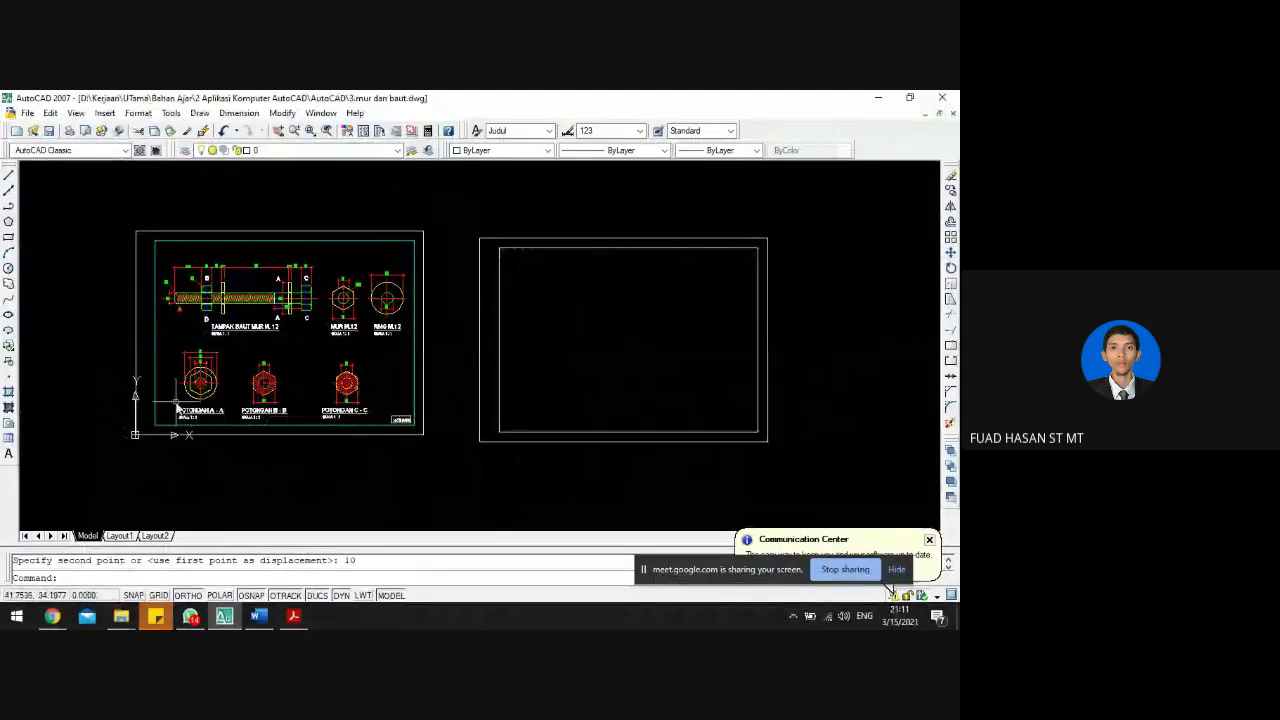
- Examine the POTONGAN A - A section view and its dimensions in the reference drawing
scroll(176, 407, "up", 2)
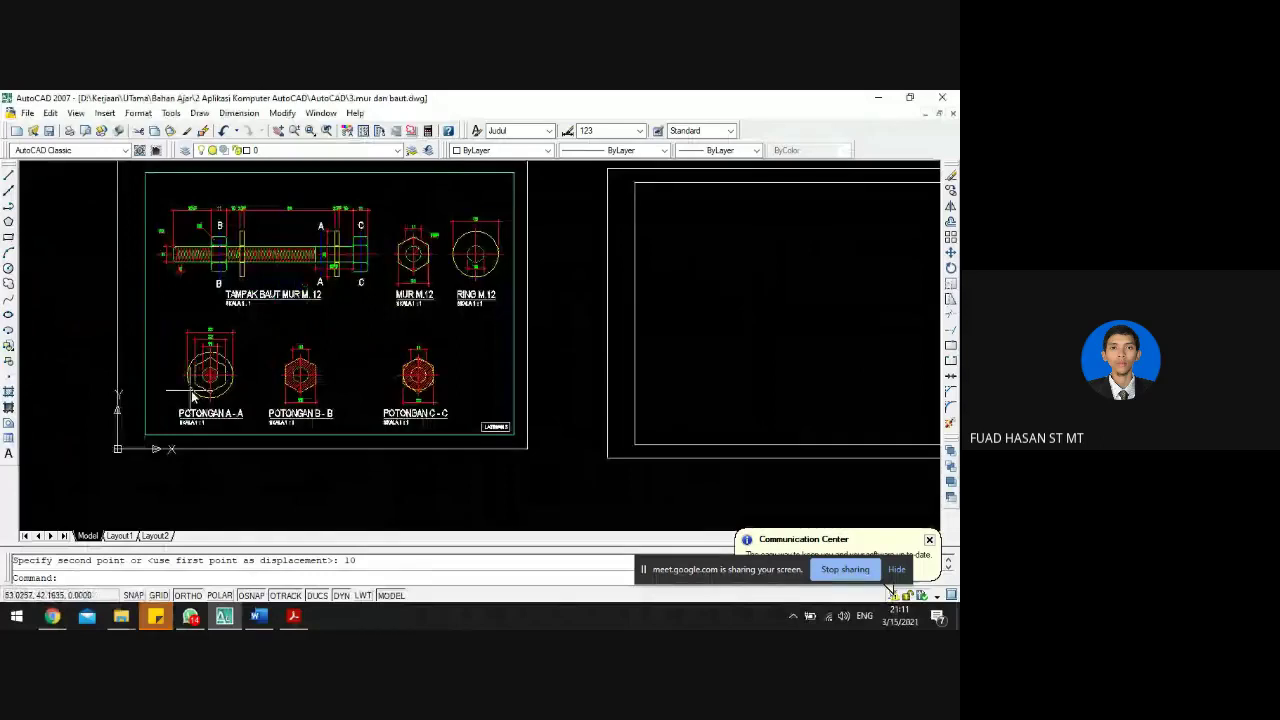
scroll(192, 394, "up", 3)
scroll(208, 380, "down", 2)
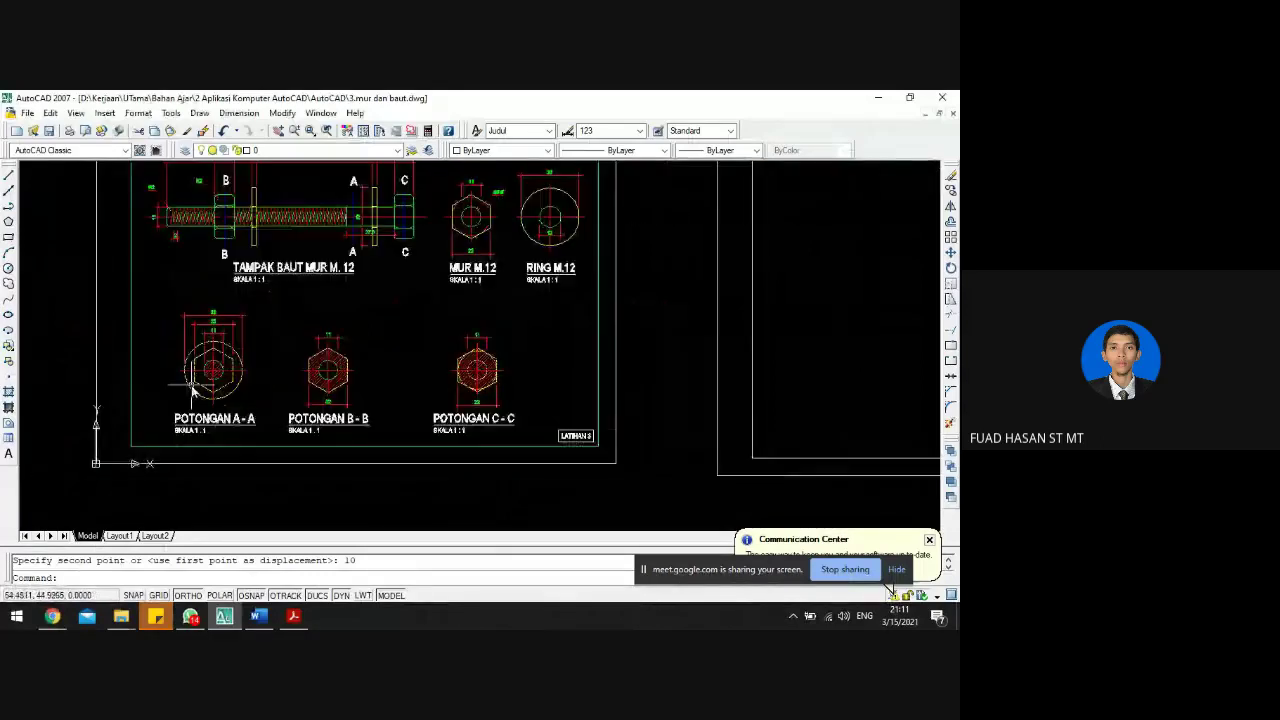
scroll(231, 297, "up", 1)
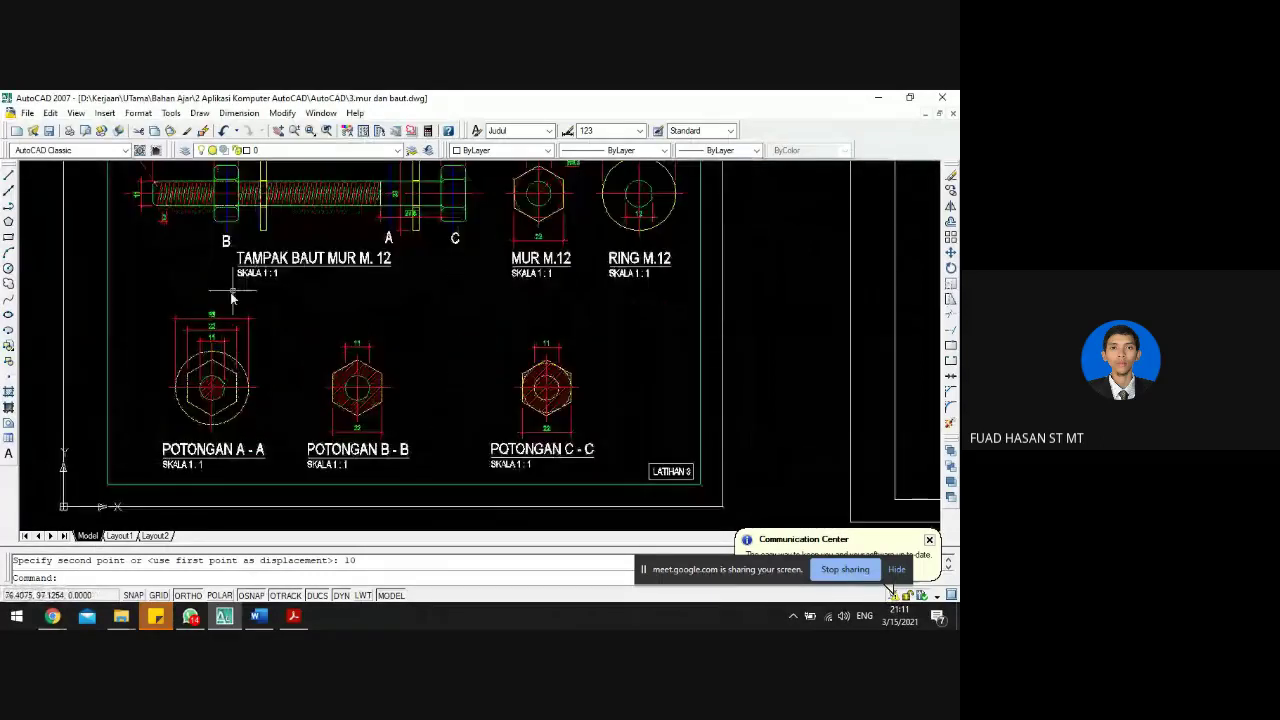
scroll(215, 308, "up", 3)
scroll(202, 302, "down", 2)
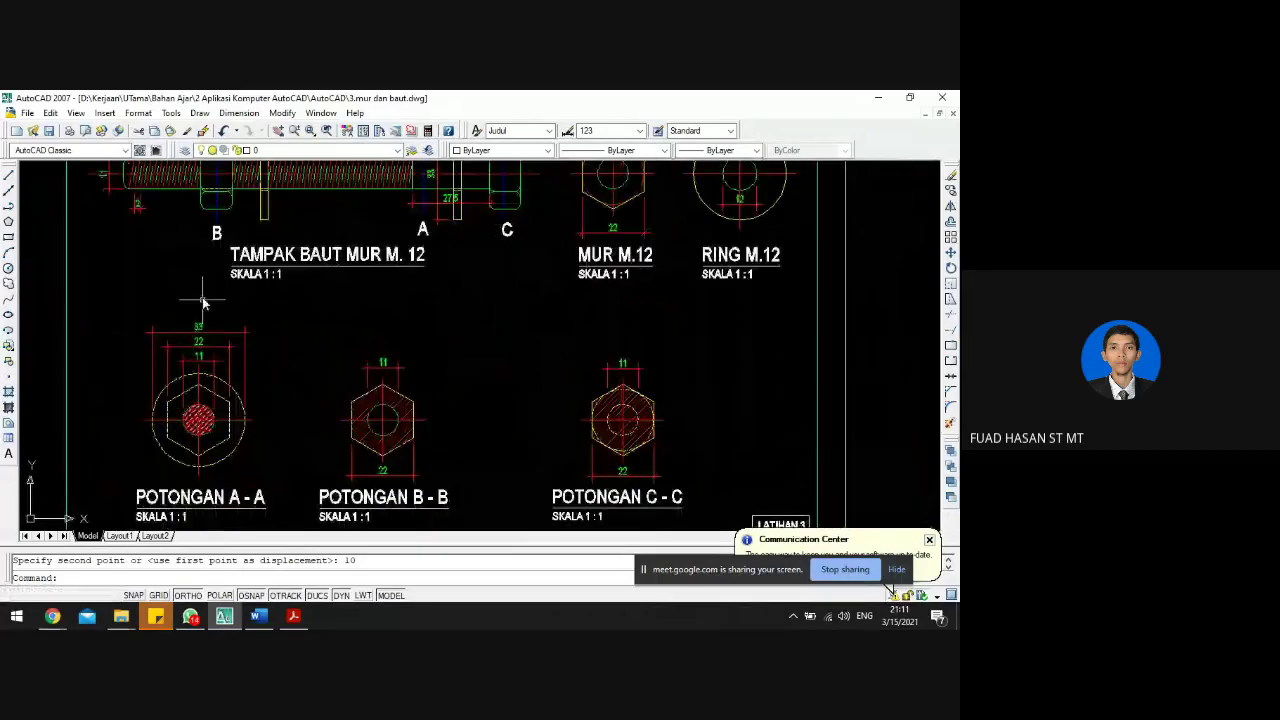
- Check the circle and hexagon dimensions and the horizontal centre line's length of POTONGAN A - A in the reference drawing
scroll(200, 290, "up", 1)
scroll(190, 250, "down", 4)
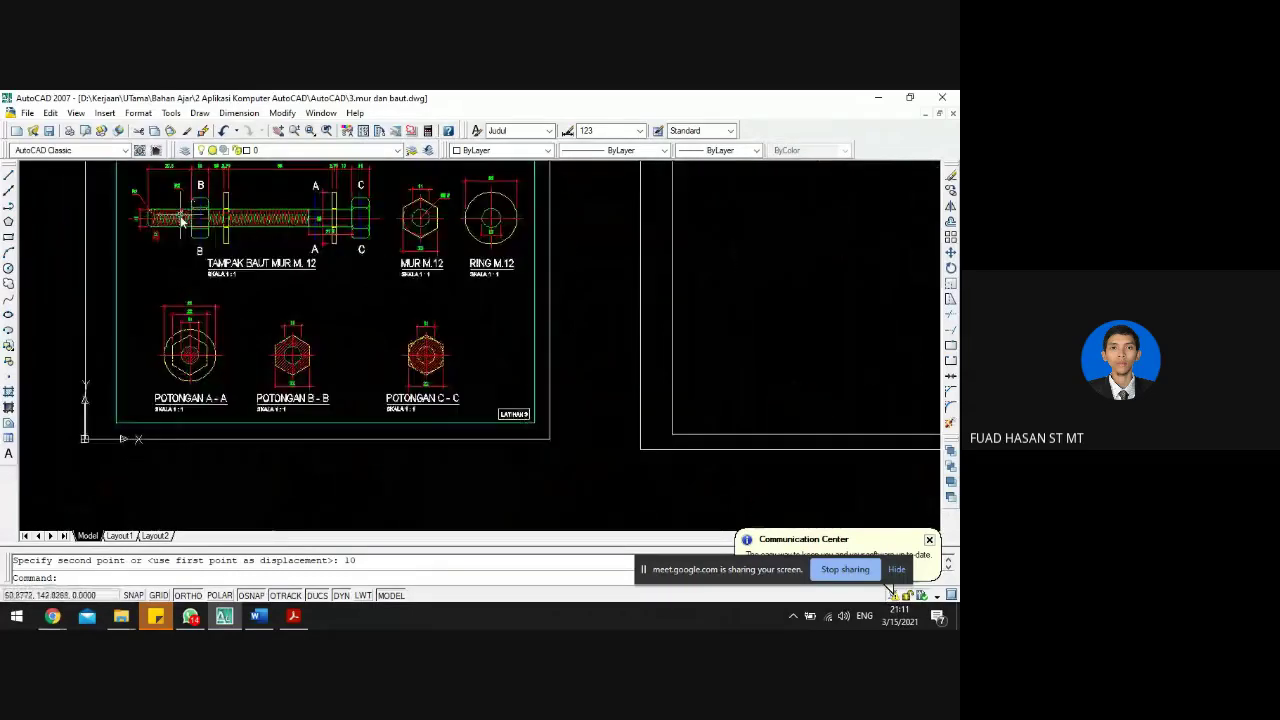
scroll(188, 310, "up", 5)
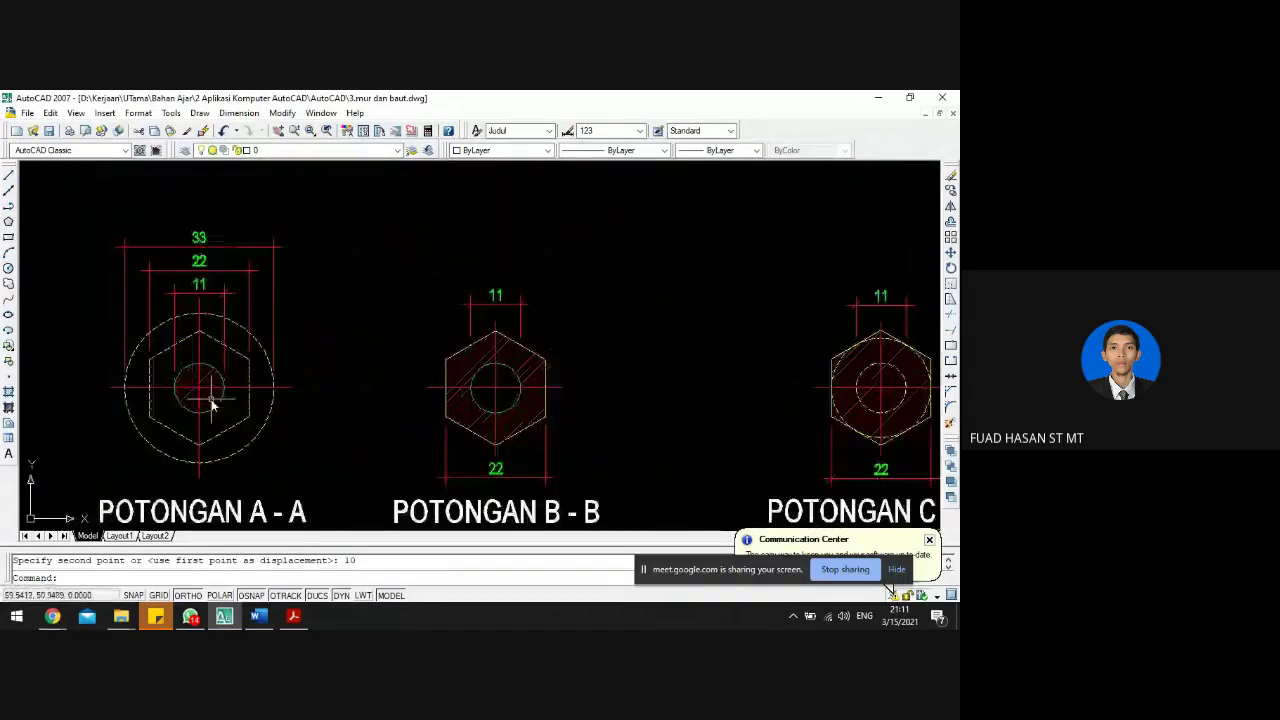
left_click(199, 269)
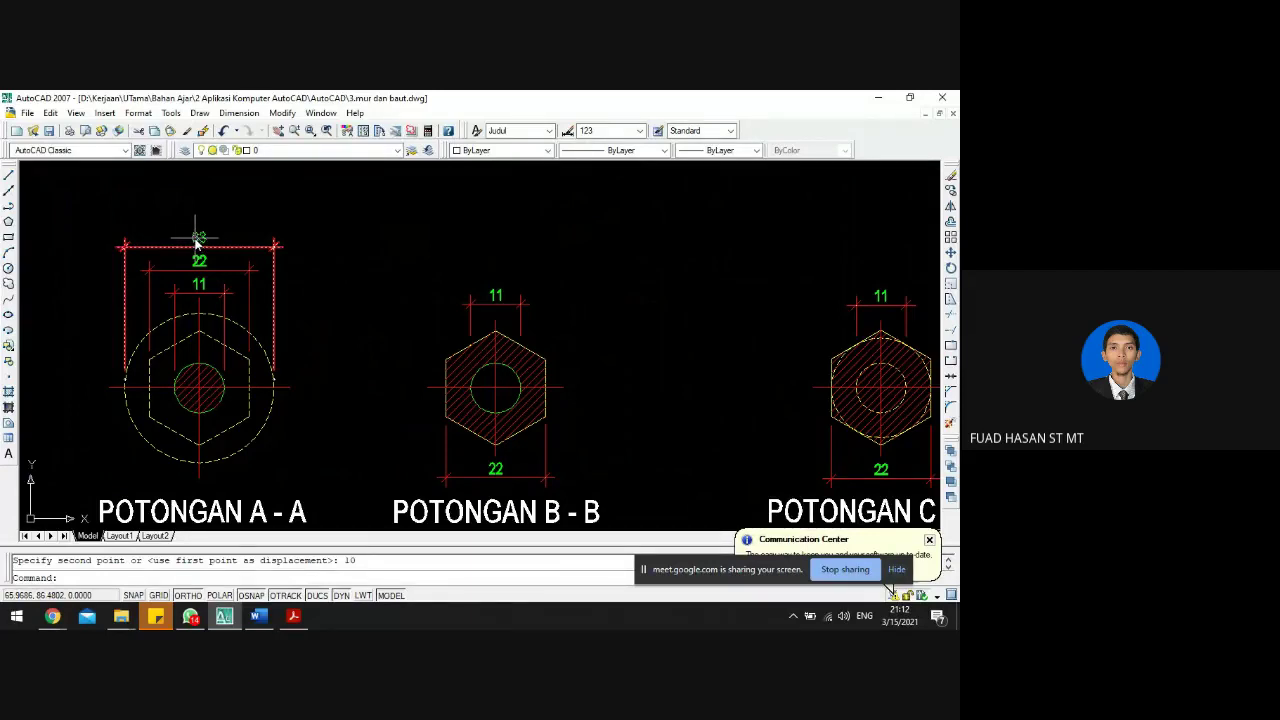
scroll(197, 241, "down", 5)
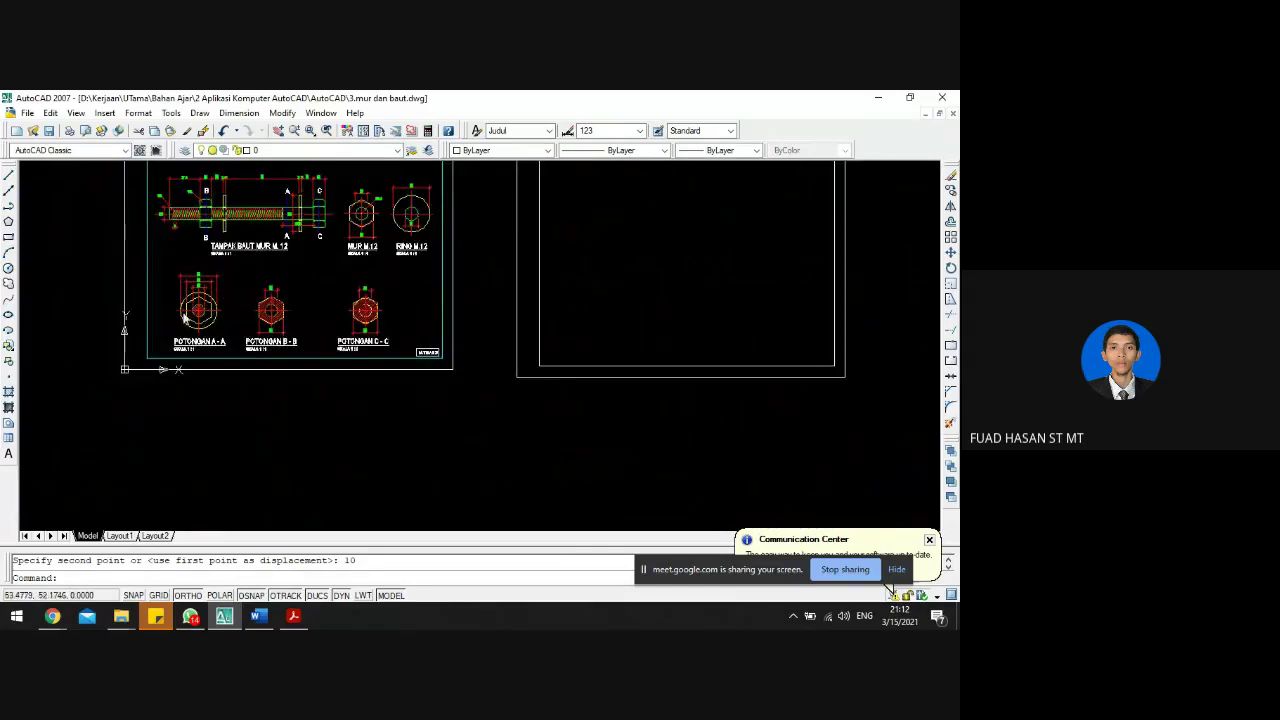
scroll(224, 292, "up", 1)
scroll(243, 283, "up", 3)
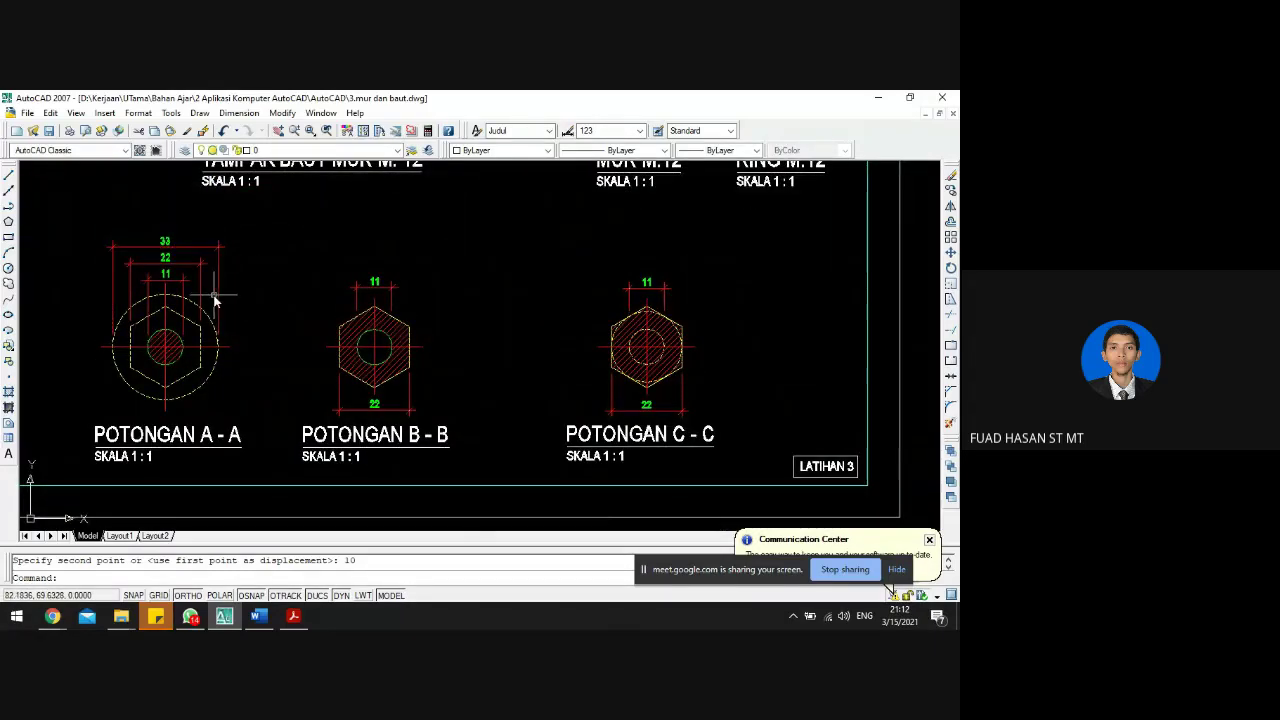
left_click(229, 347)
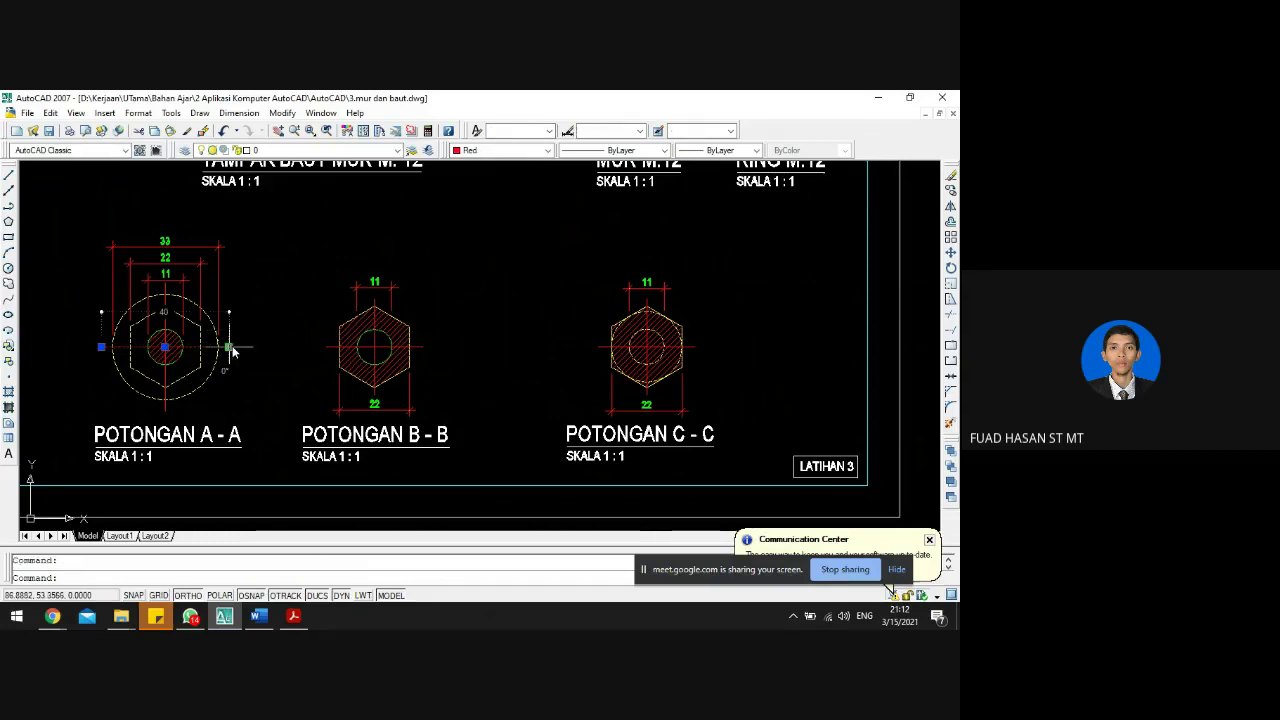
key("Escape")
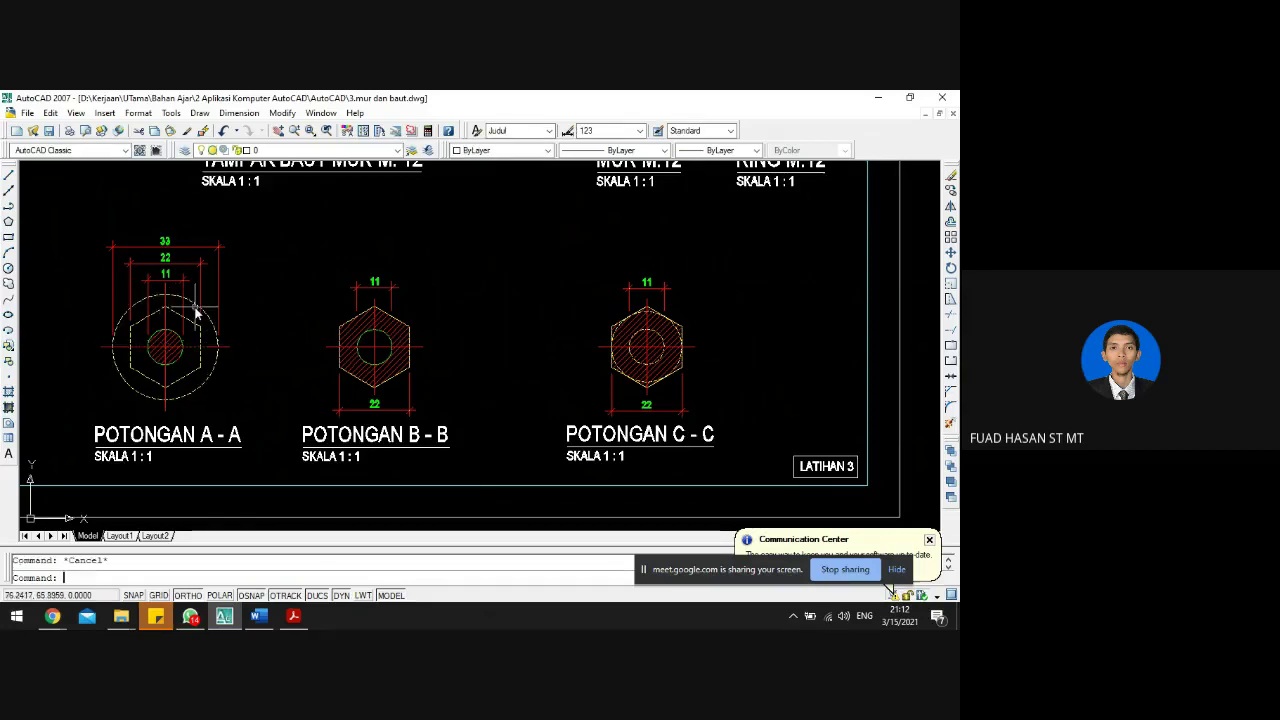
scroll(163, 340, "down", 2)
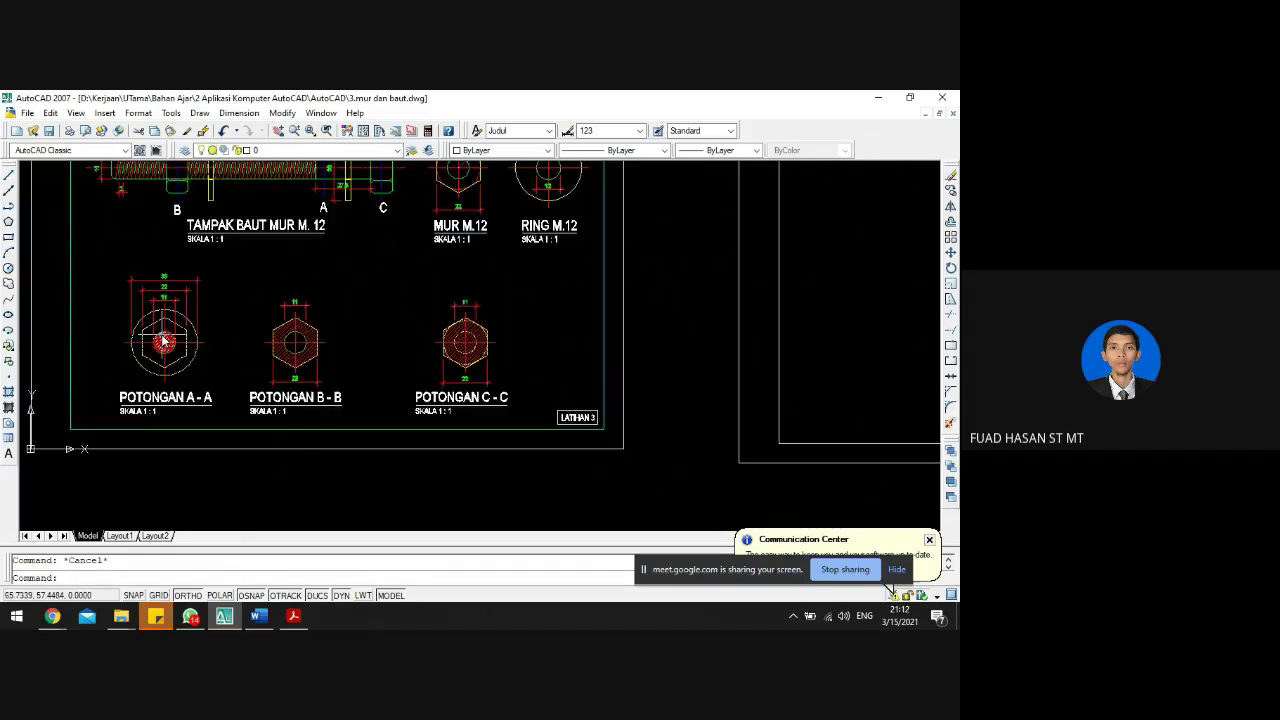
- Draw a horizontal centre line 40 units long in the lower-left area of the new sheet's inner frame
scroll(163, 340, "down", 2)
type("l")
key("Return")
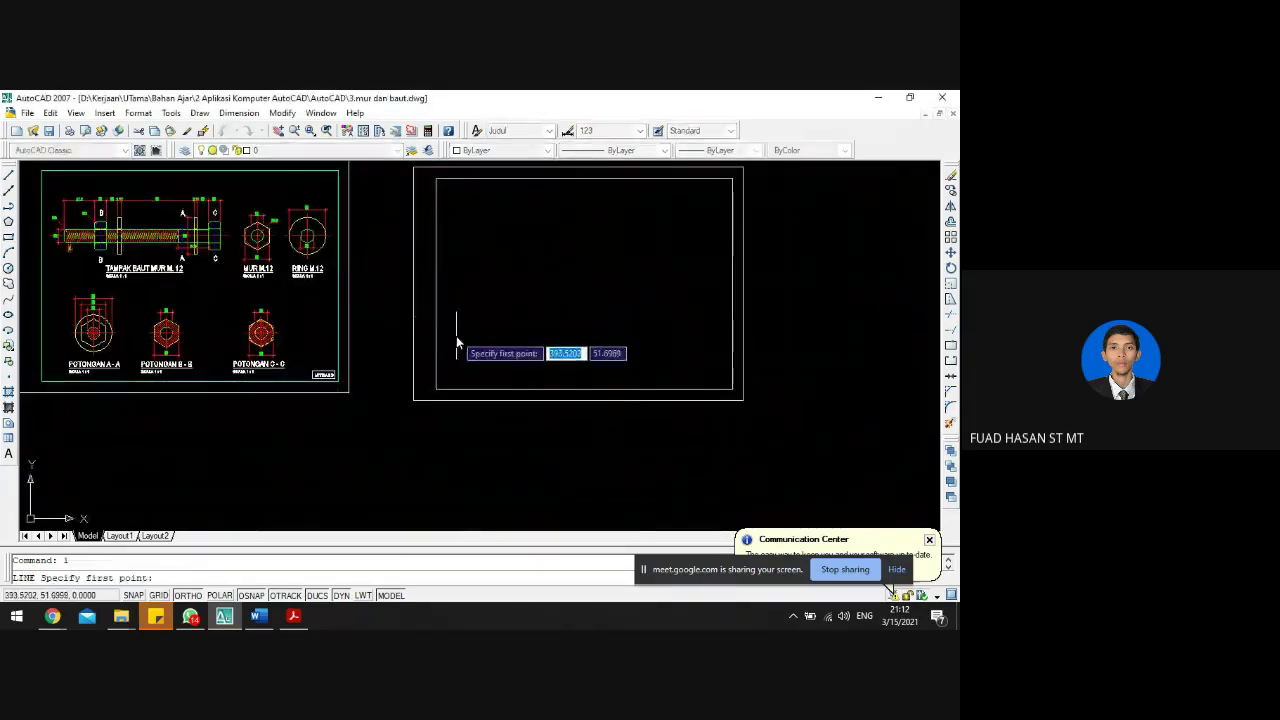
left_click(452, 341)
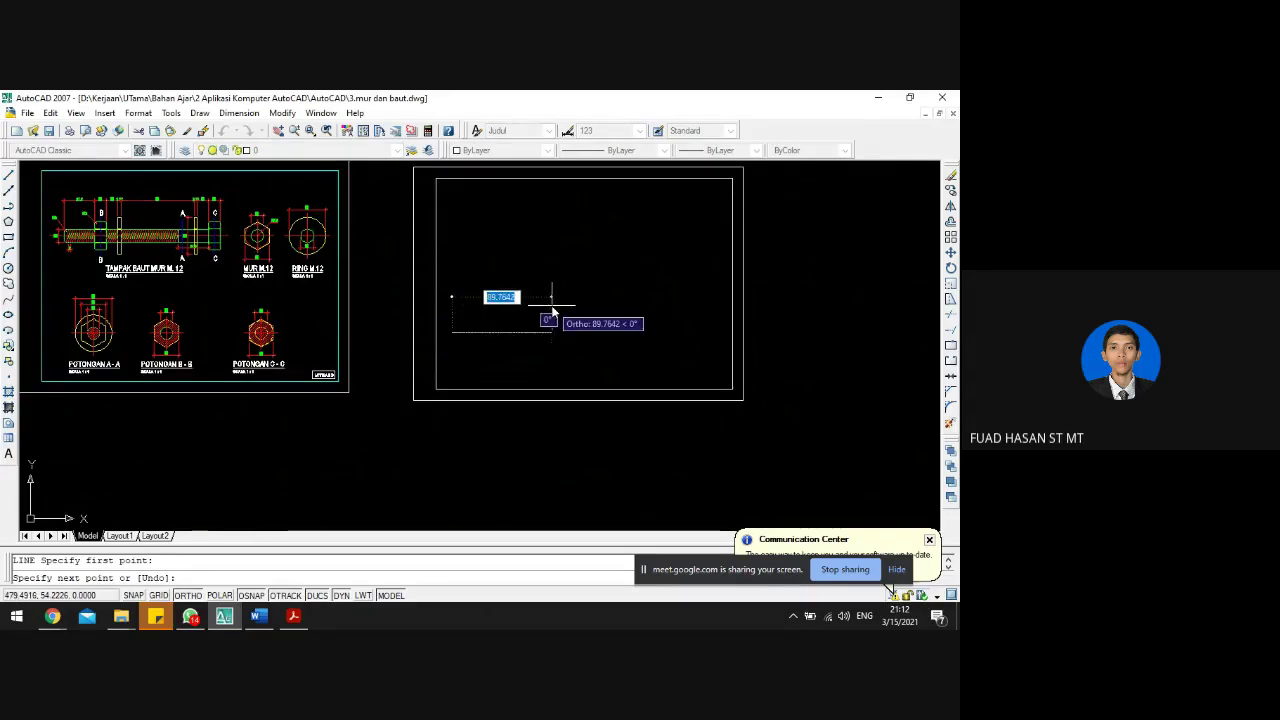
type("40")
key("Return")
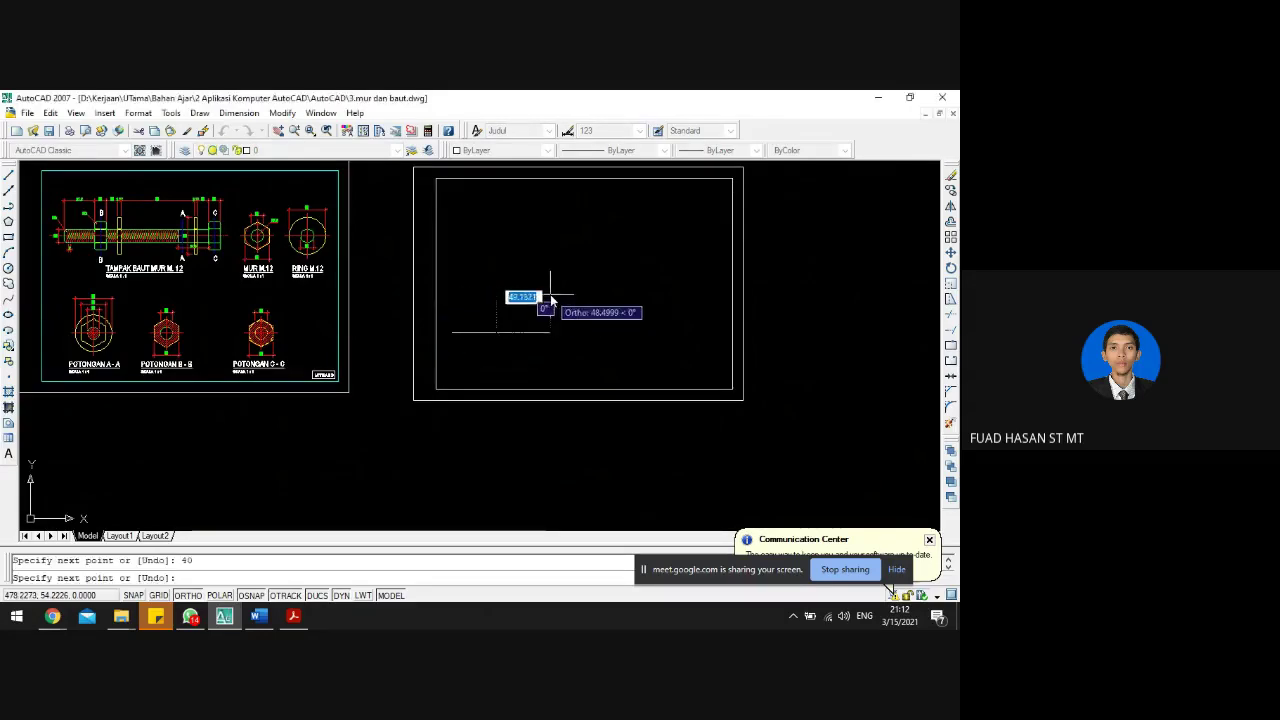
key("Escape")
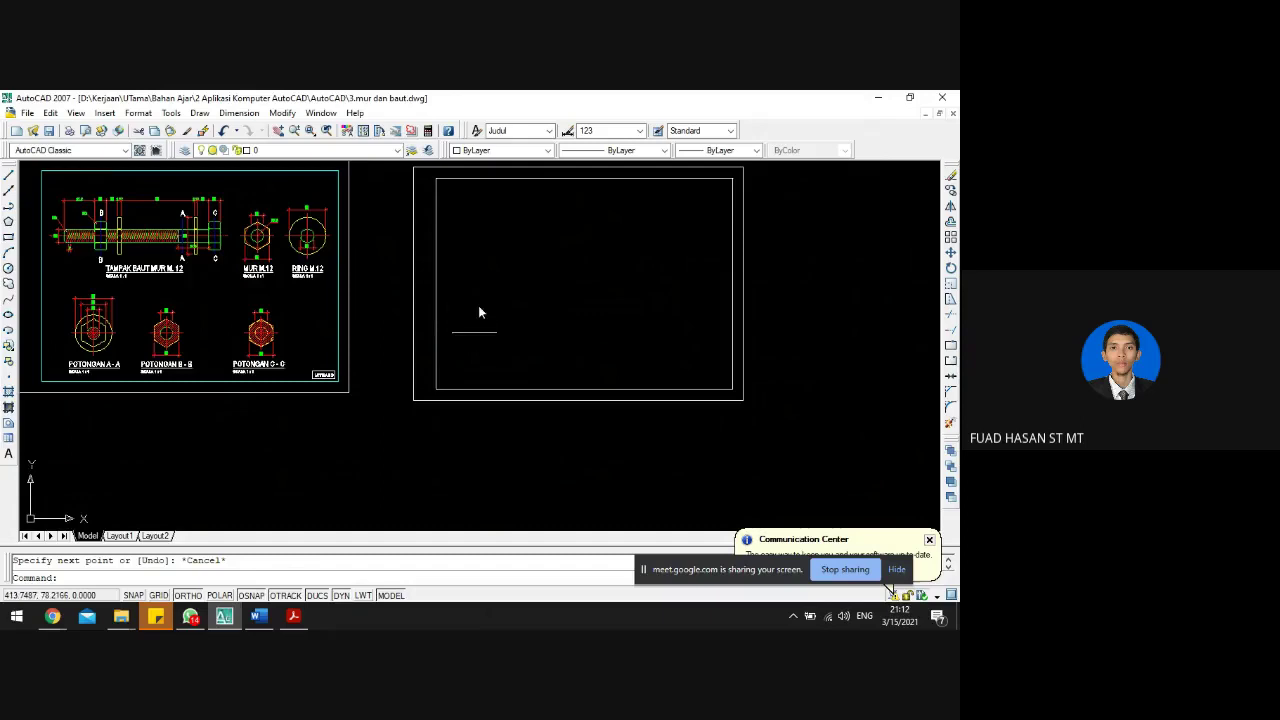
- Draw a vertical centre line 40 units long above the horizontal centre line on the new sheet
scroll(474, 312, "up", 2)
type("l")
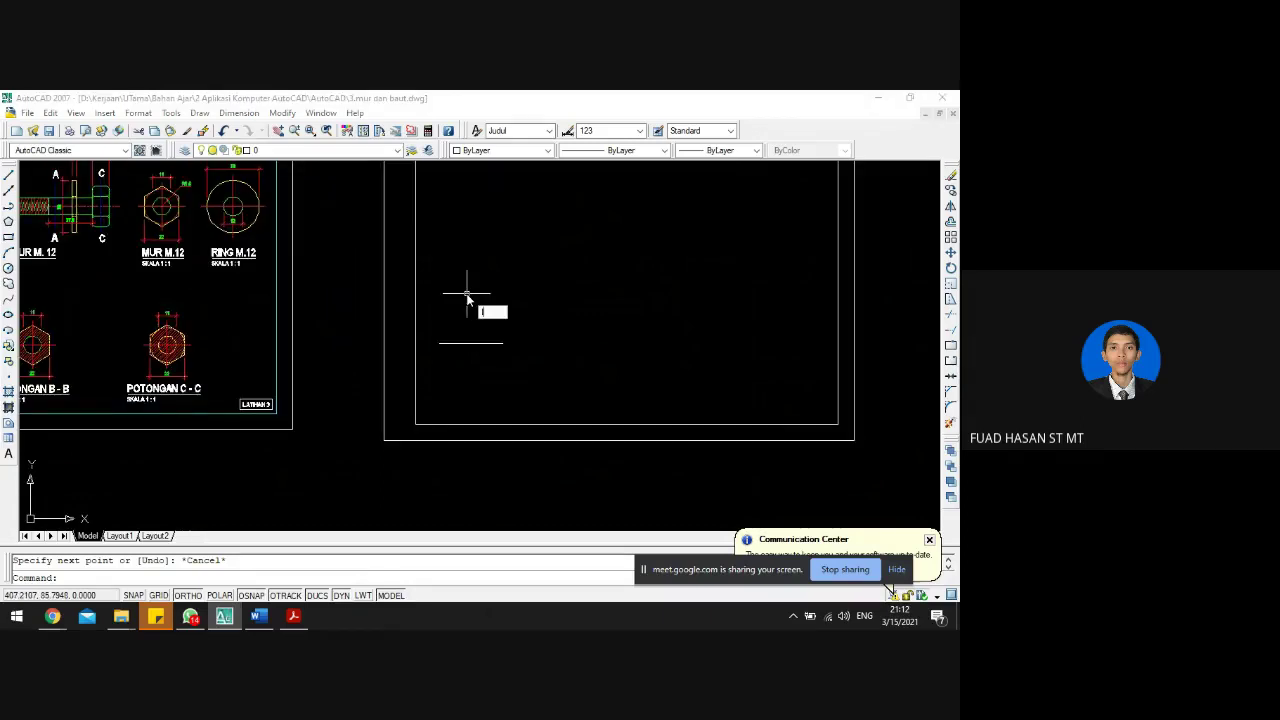
key("Return")
left_click(479, 243)
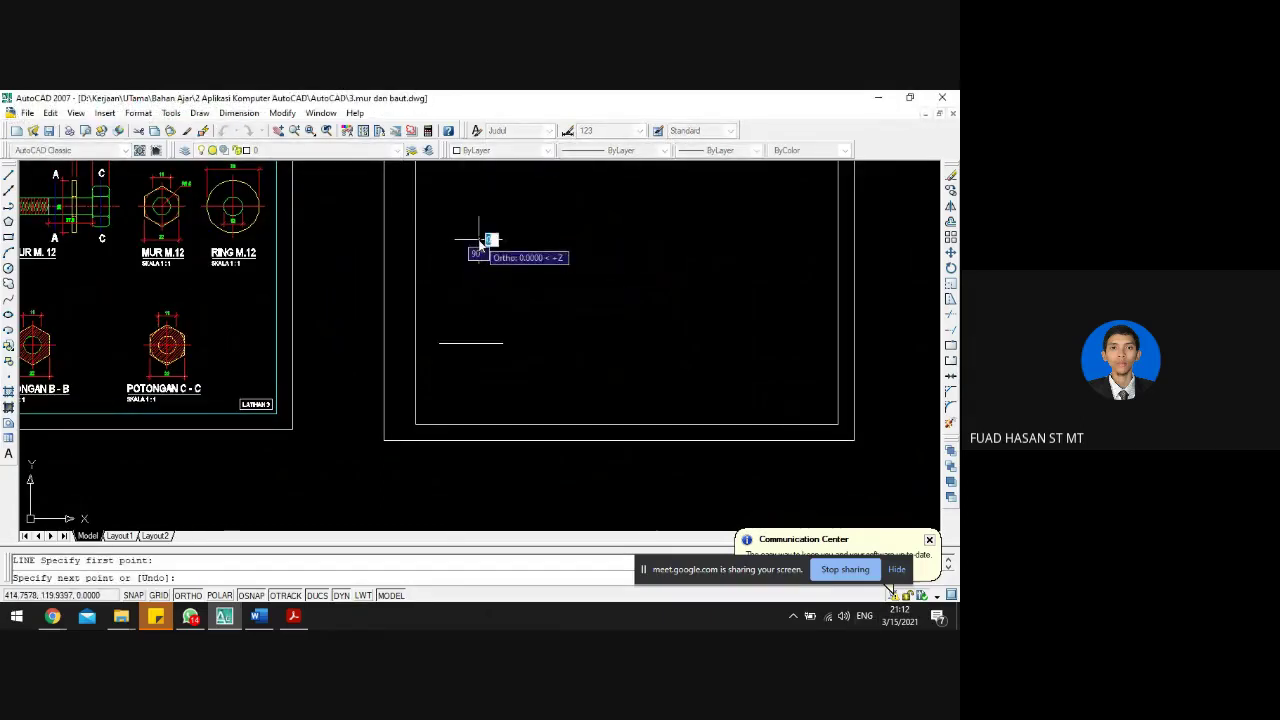
type("40")
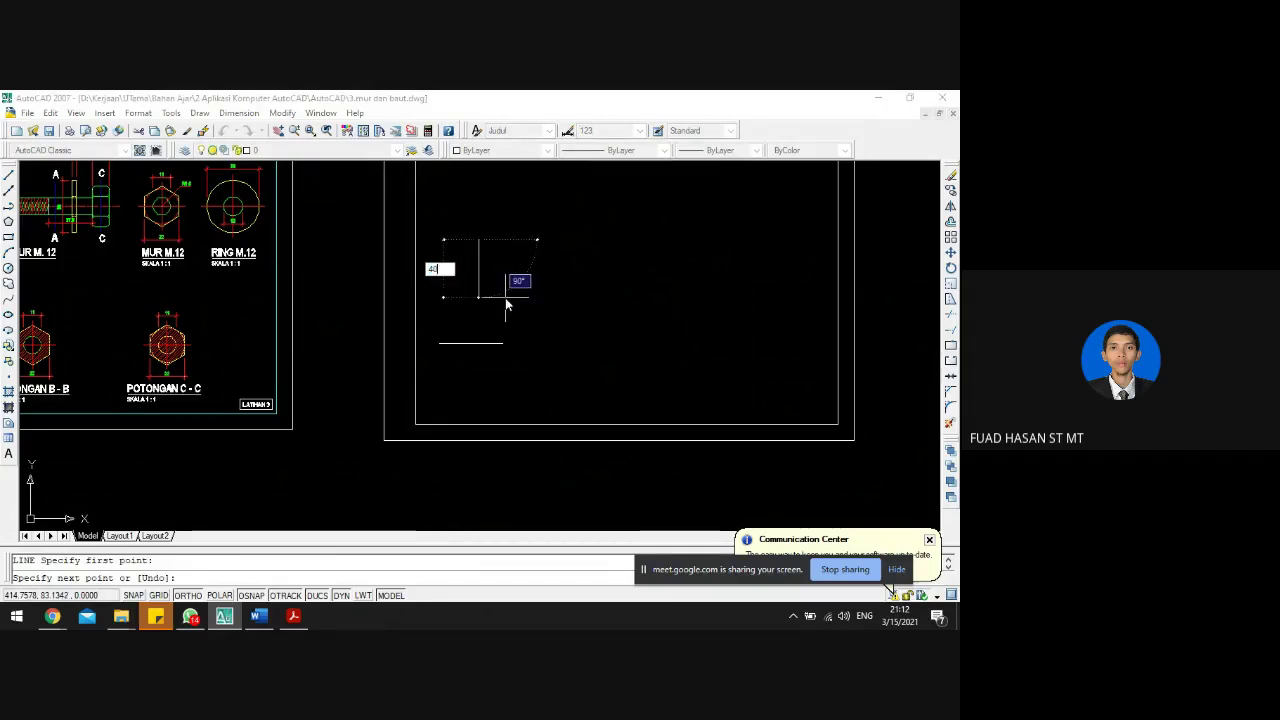
key("Return")
key("Return")
- Move the vertical centre line by its midpoint onto the midpoint of the horizontal centre line to form a cross
left_click(509, 277)
left_click(476, 260)
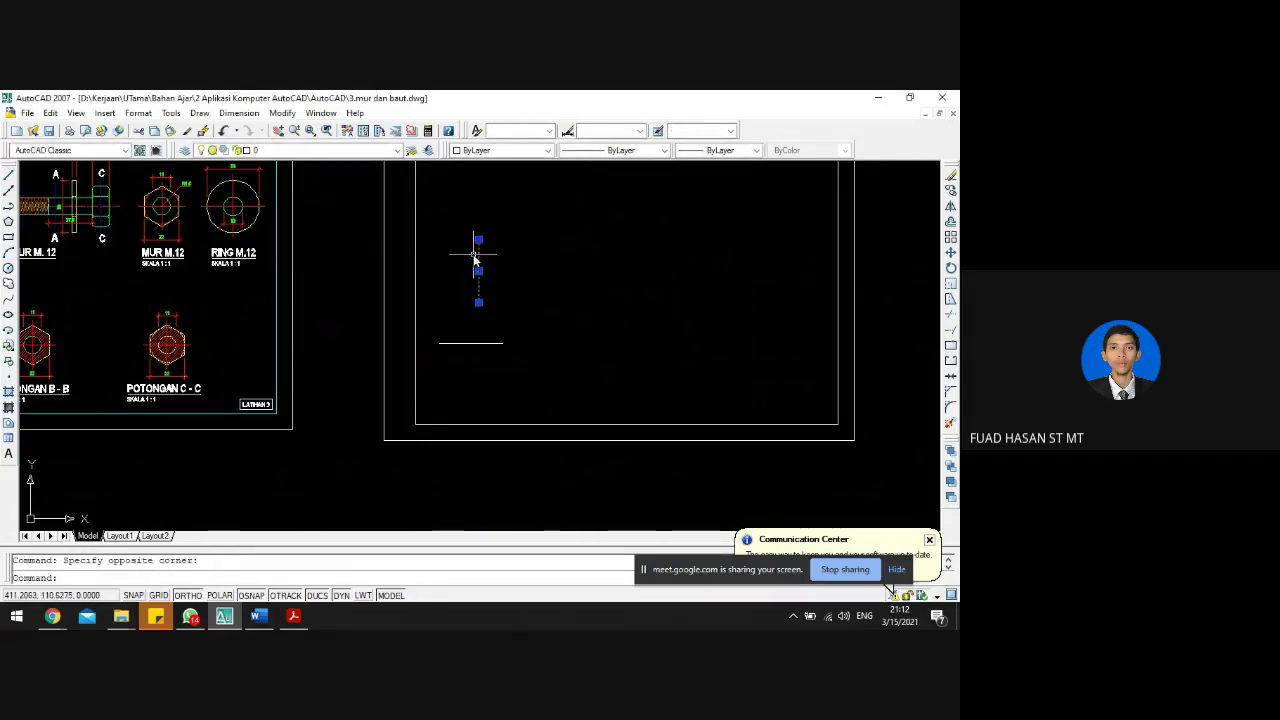
type("m")
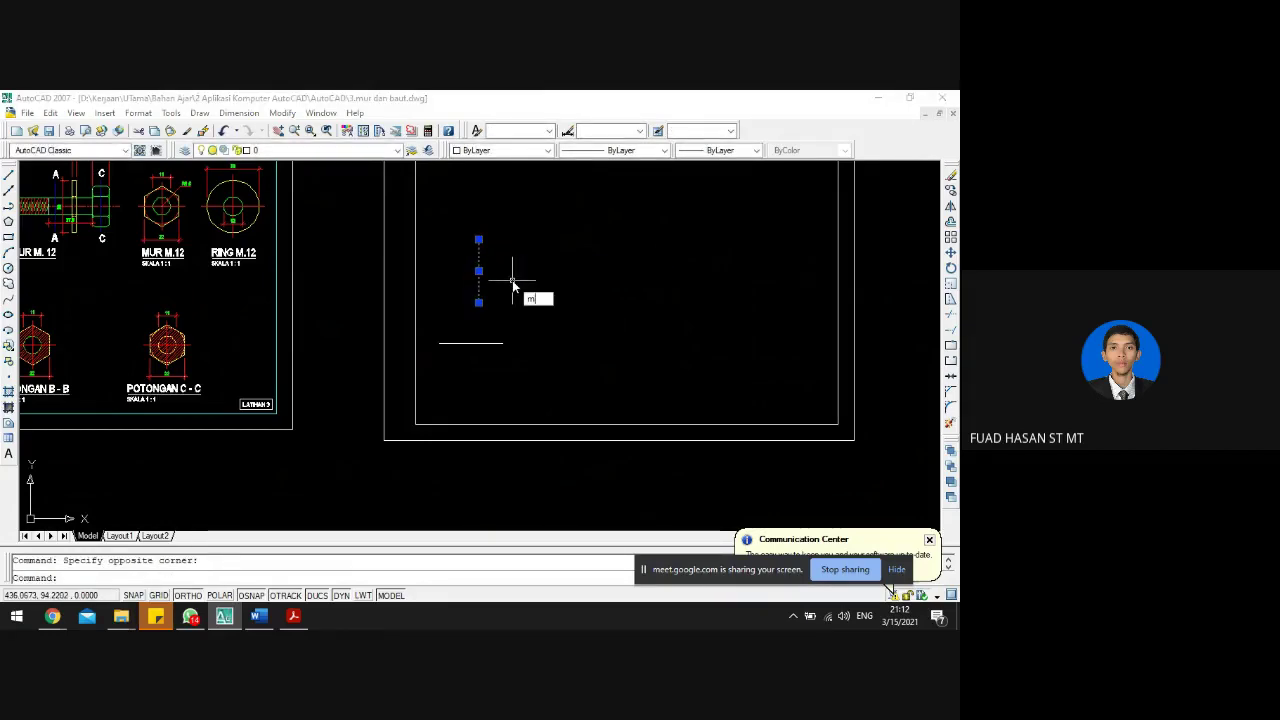
key("Return")
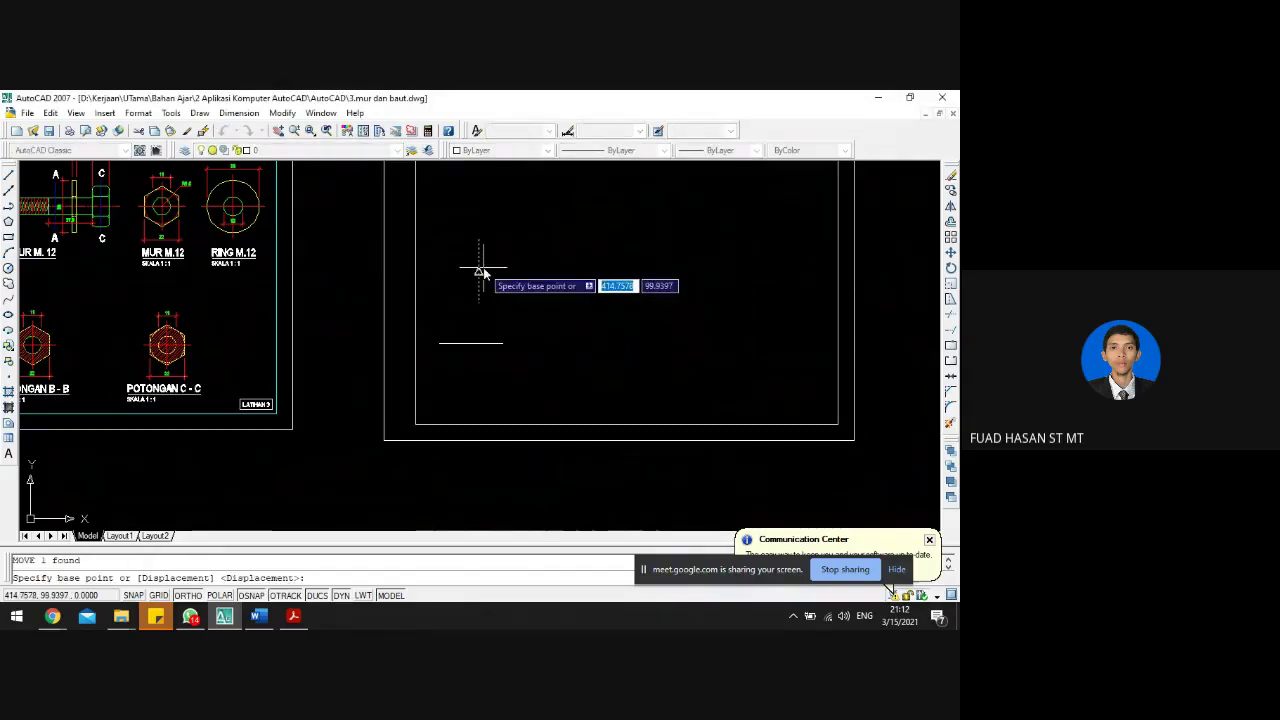
left_click(480, 275)
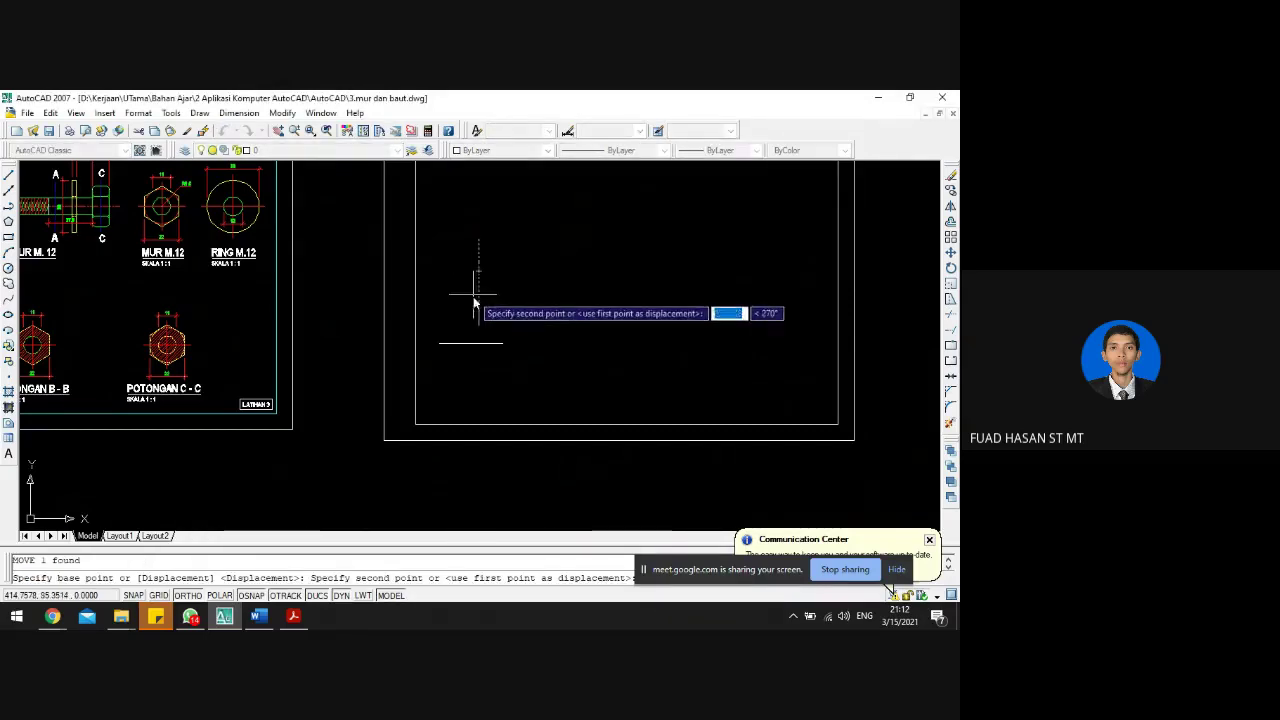
left_click(472, 345)
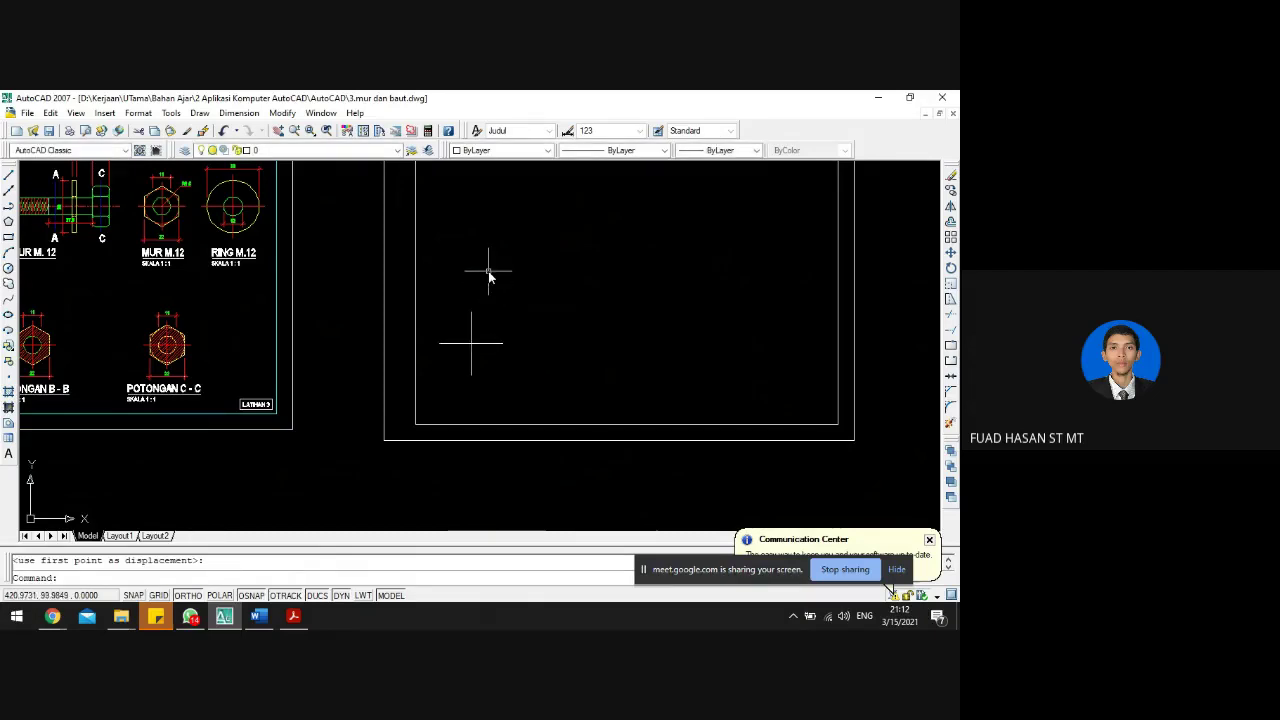
- Draw a circle of radius 5.5 centred on the centre-line intersection, matching the bolt core in POTONGAN A - A
scroll(505, 292, "down", 3)
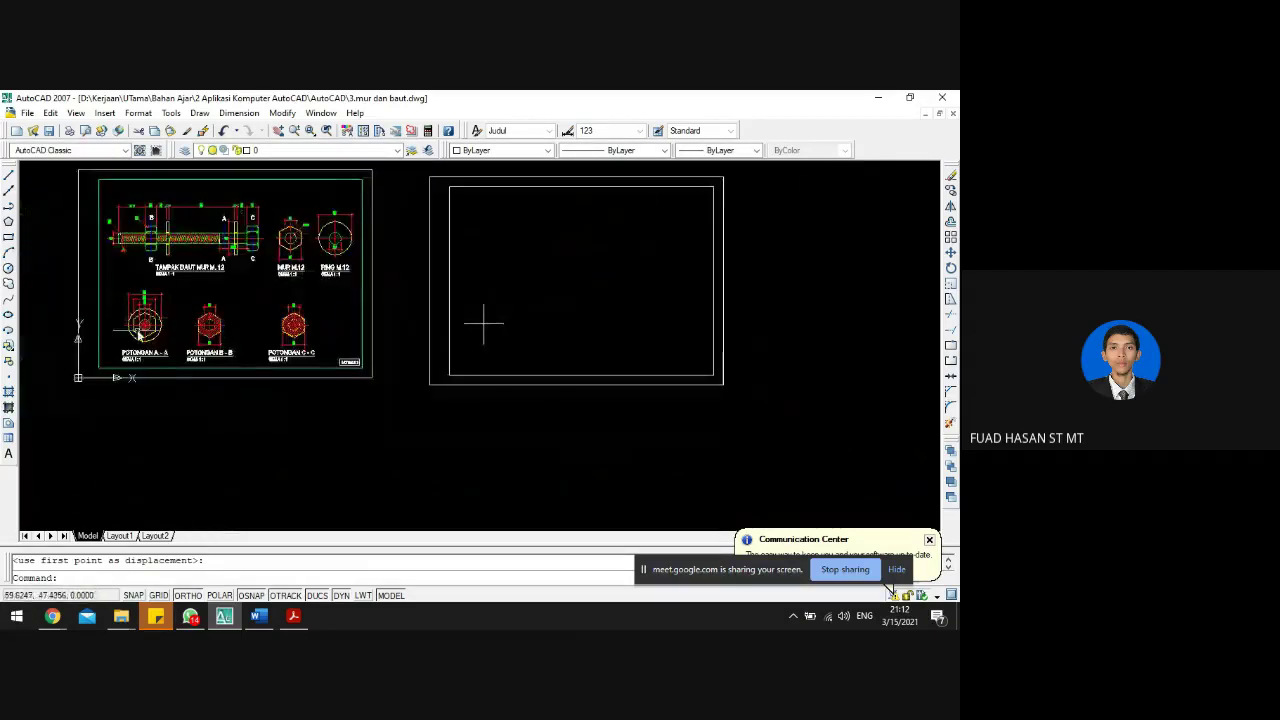
scroll(139, 333, "up", 2)
scroll(139, 331, "up", 4)
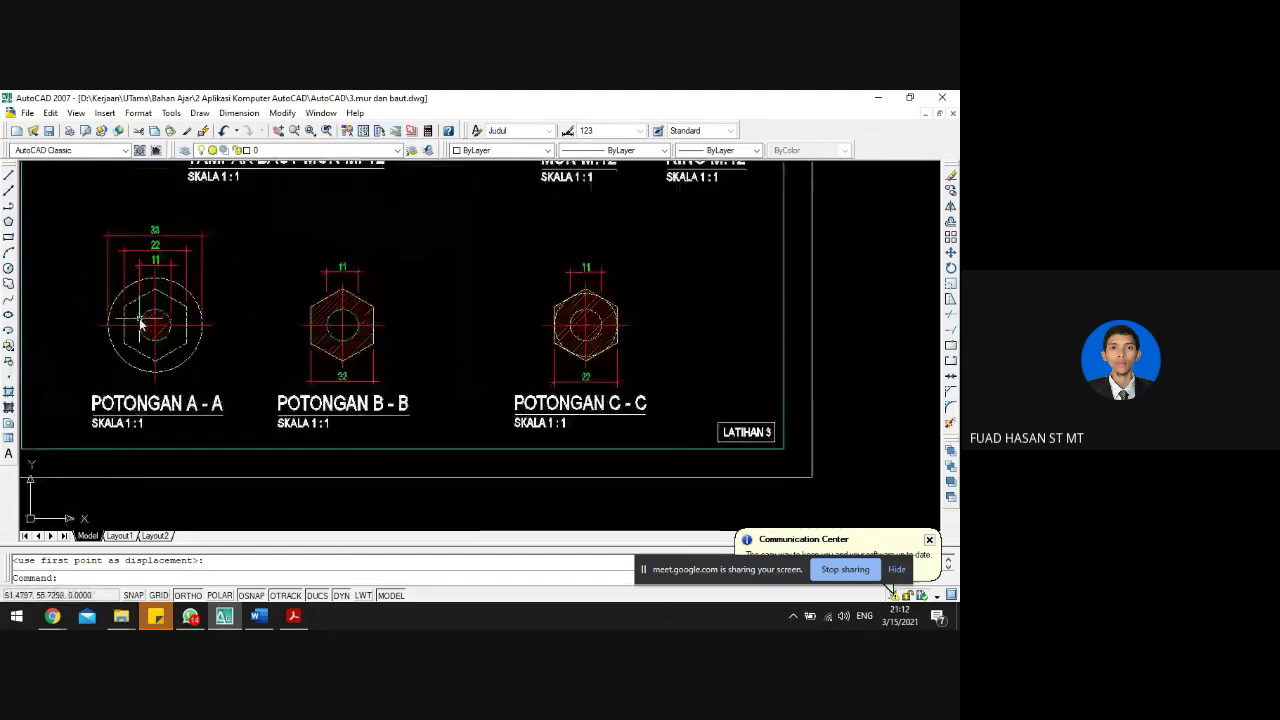
scroll(491, 286, "down", 5)
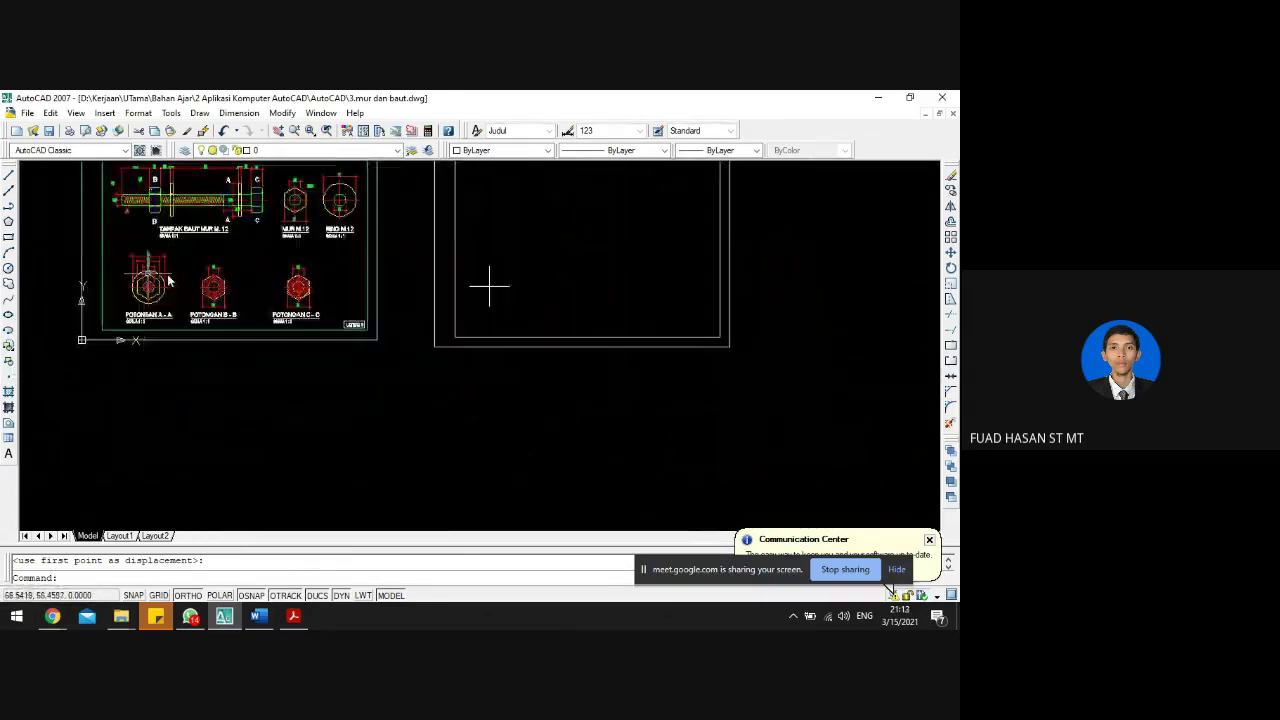
scroll(474, 220, "up", 3)
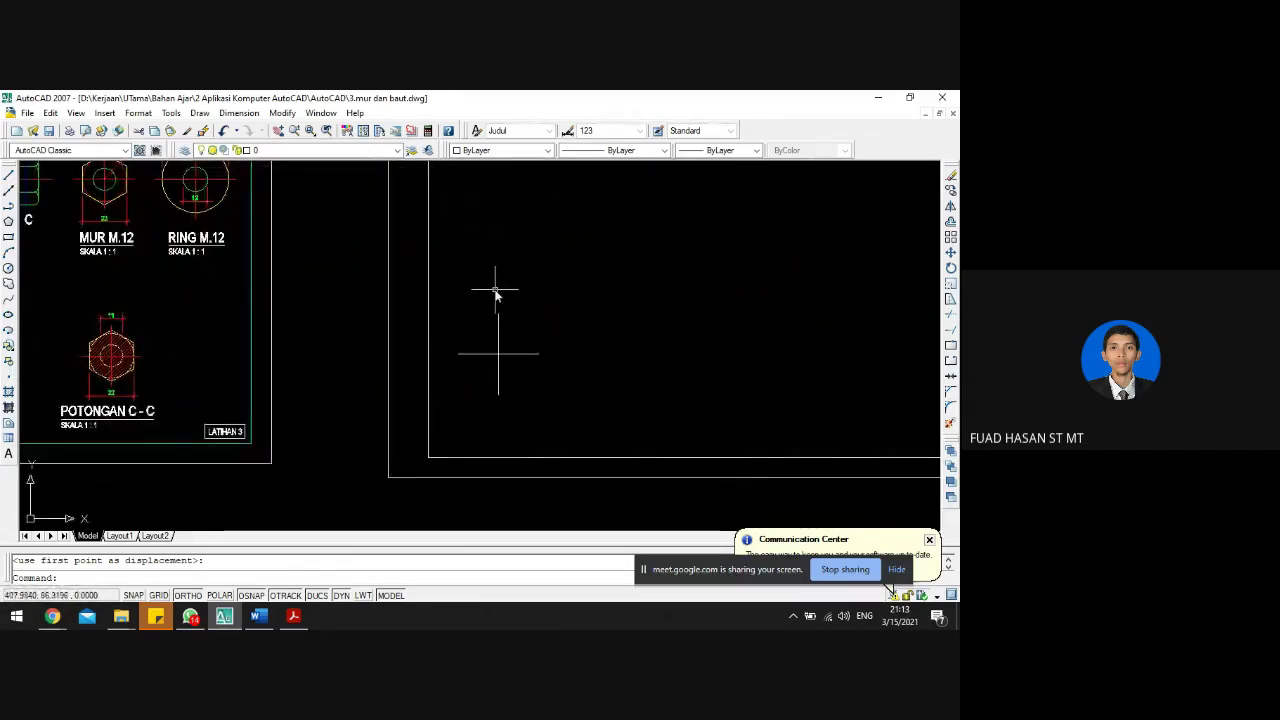
type("c")
key("Return")
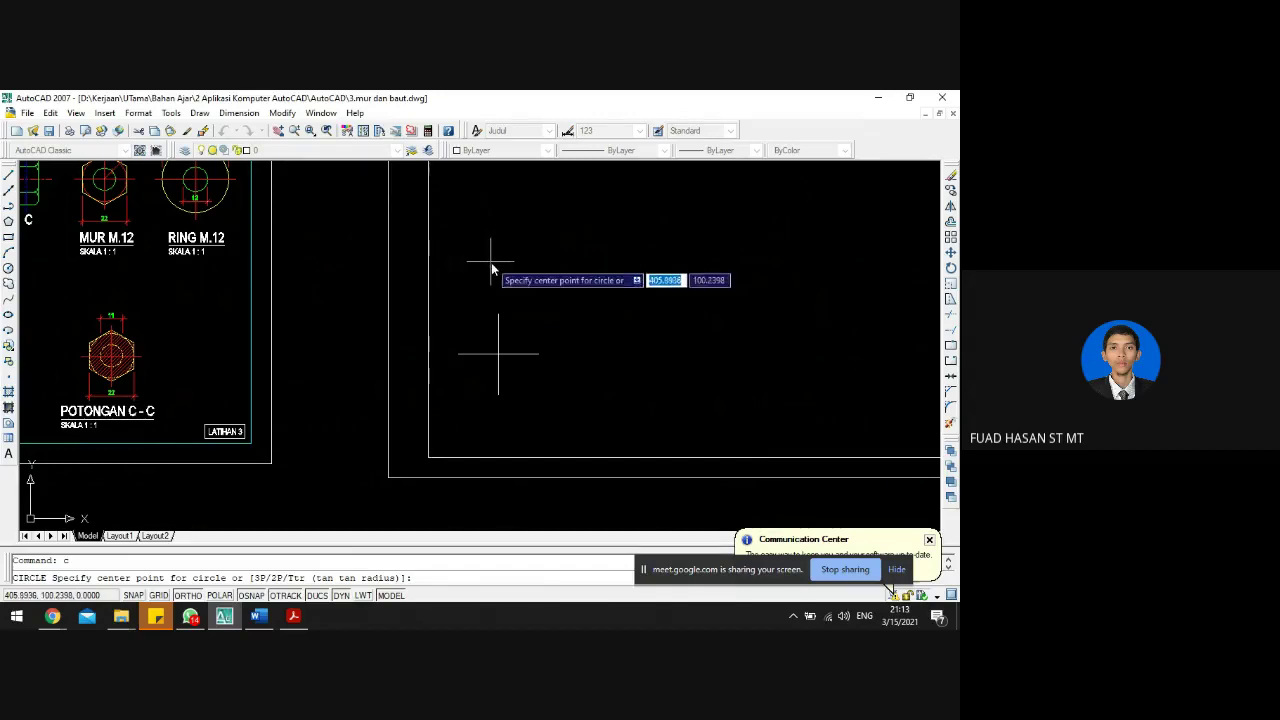
left_click(498, 354)
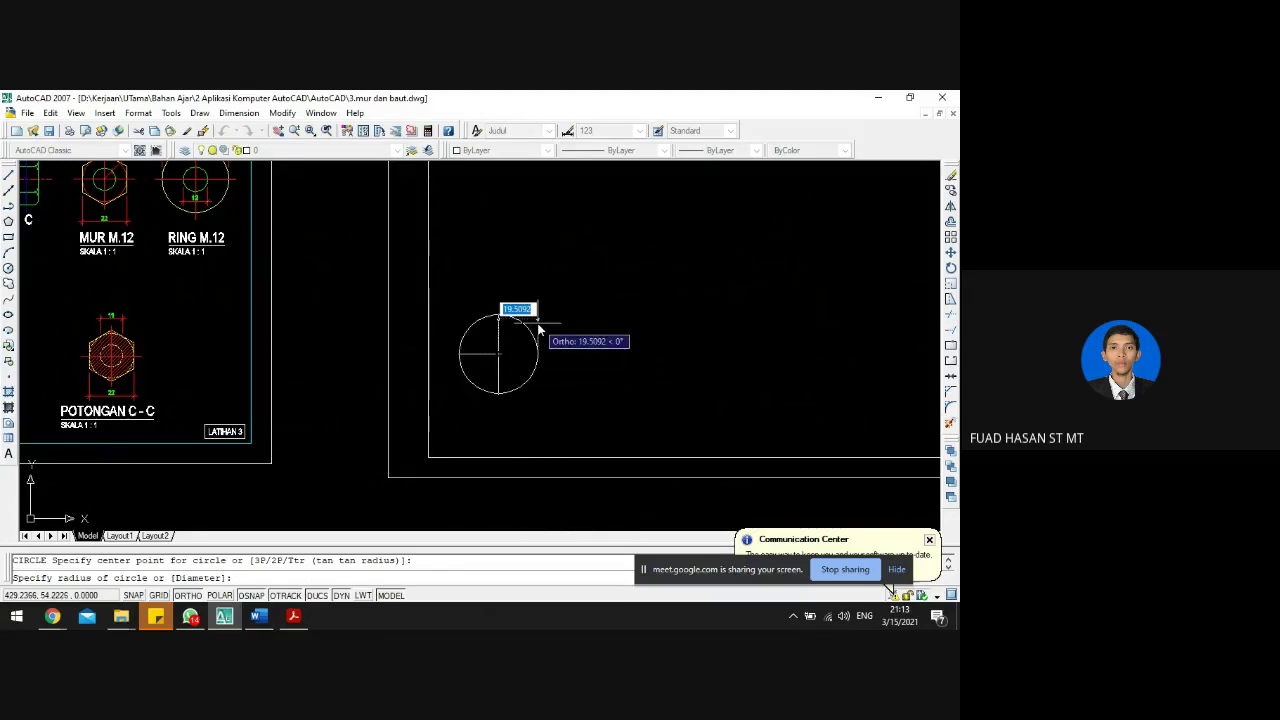
type("5.5")
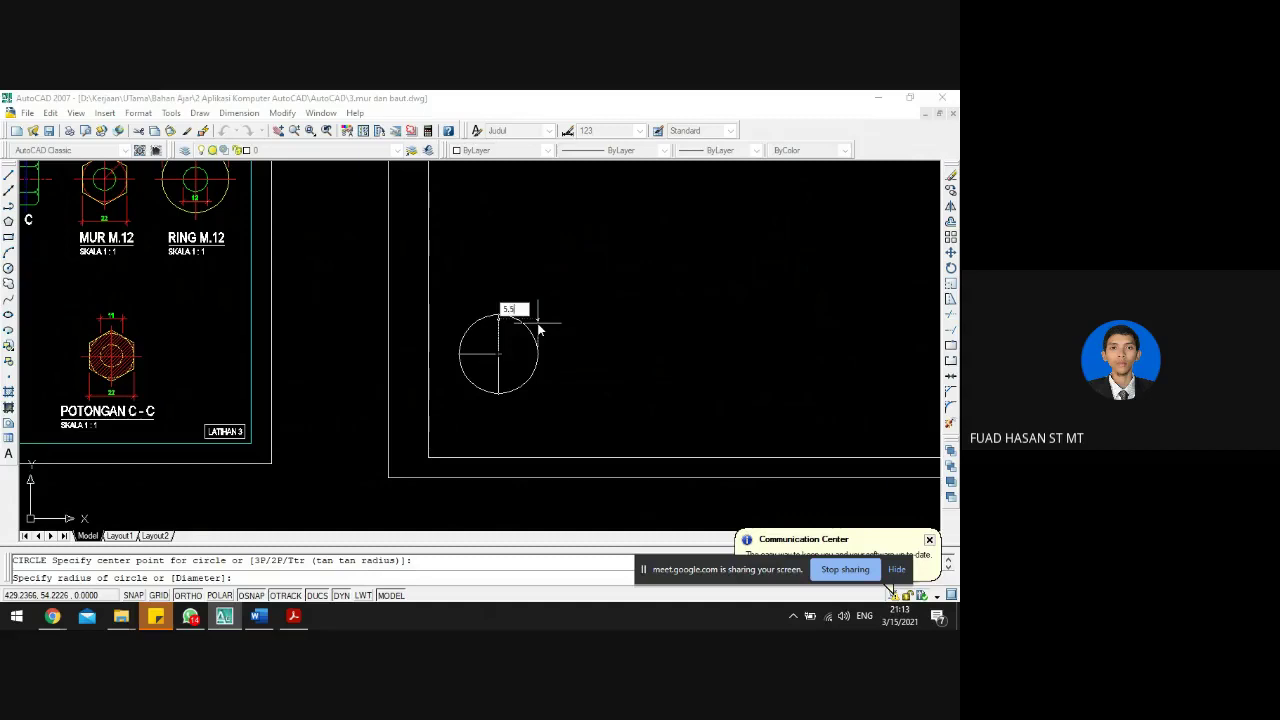
key("Return")
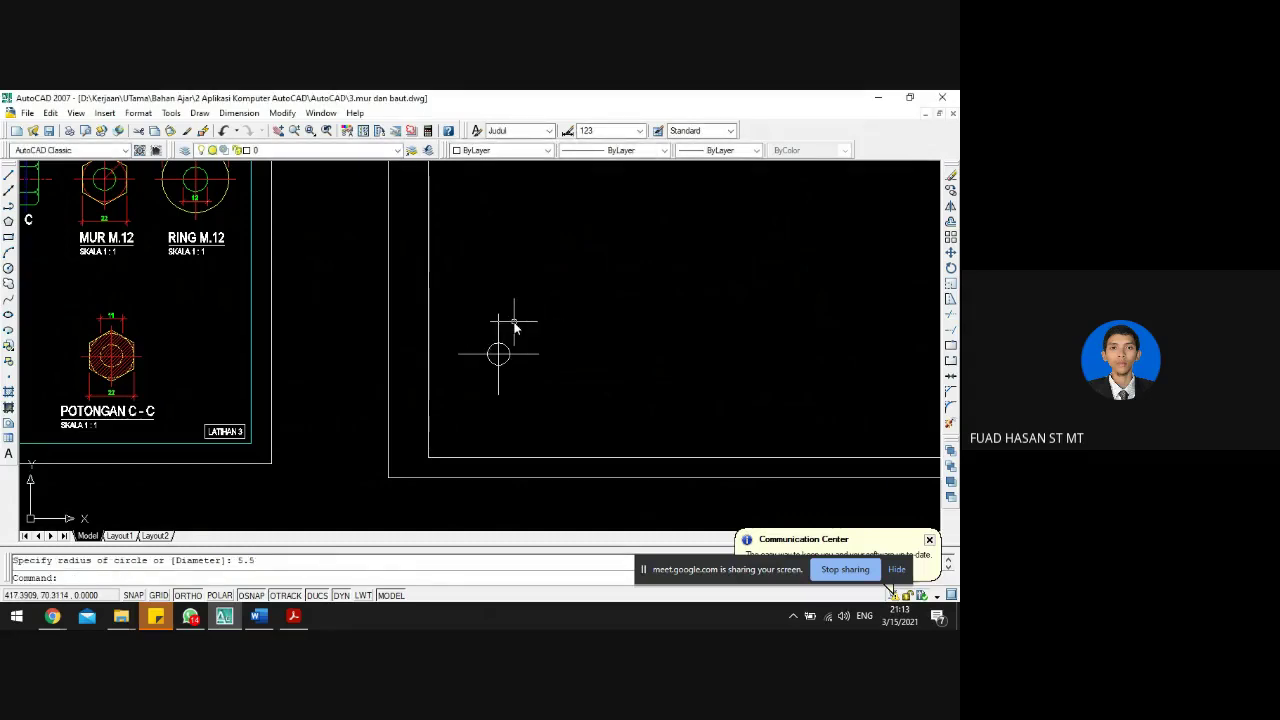
- Draw a concentric circle of radius 11 around the small circle at the centre-line intersection
type("c")
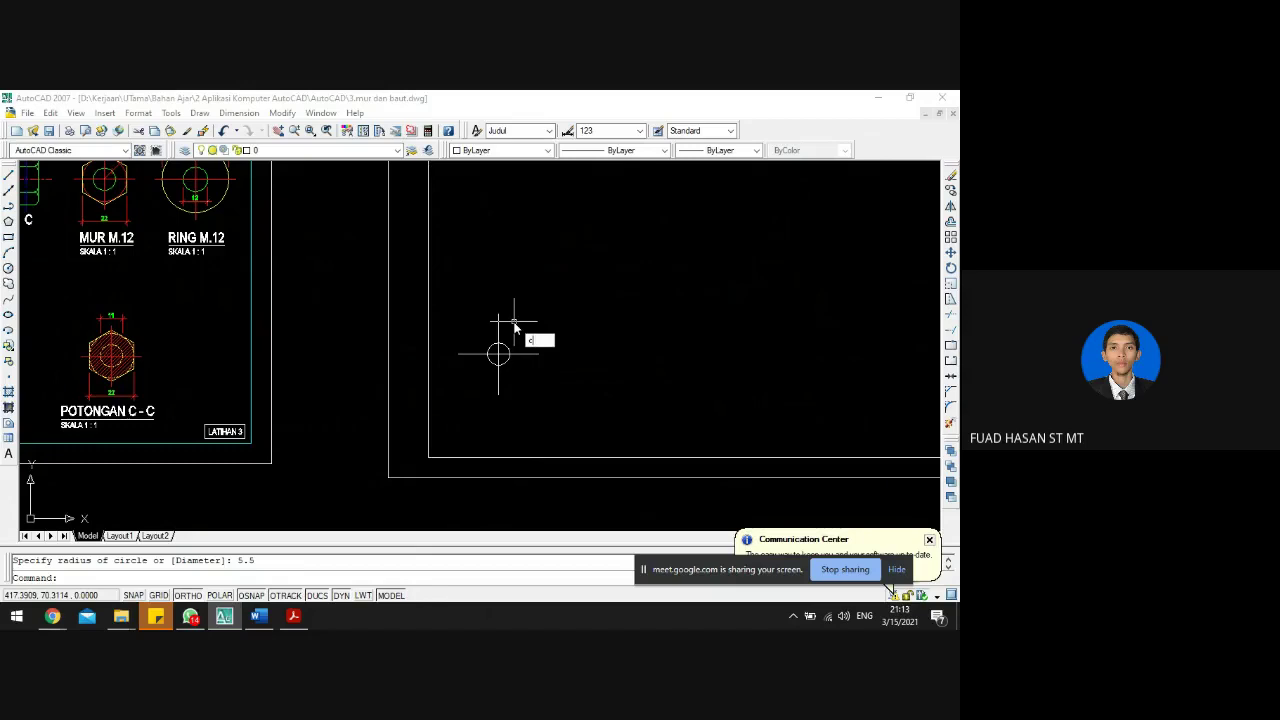
key("Return")
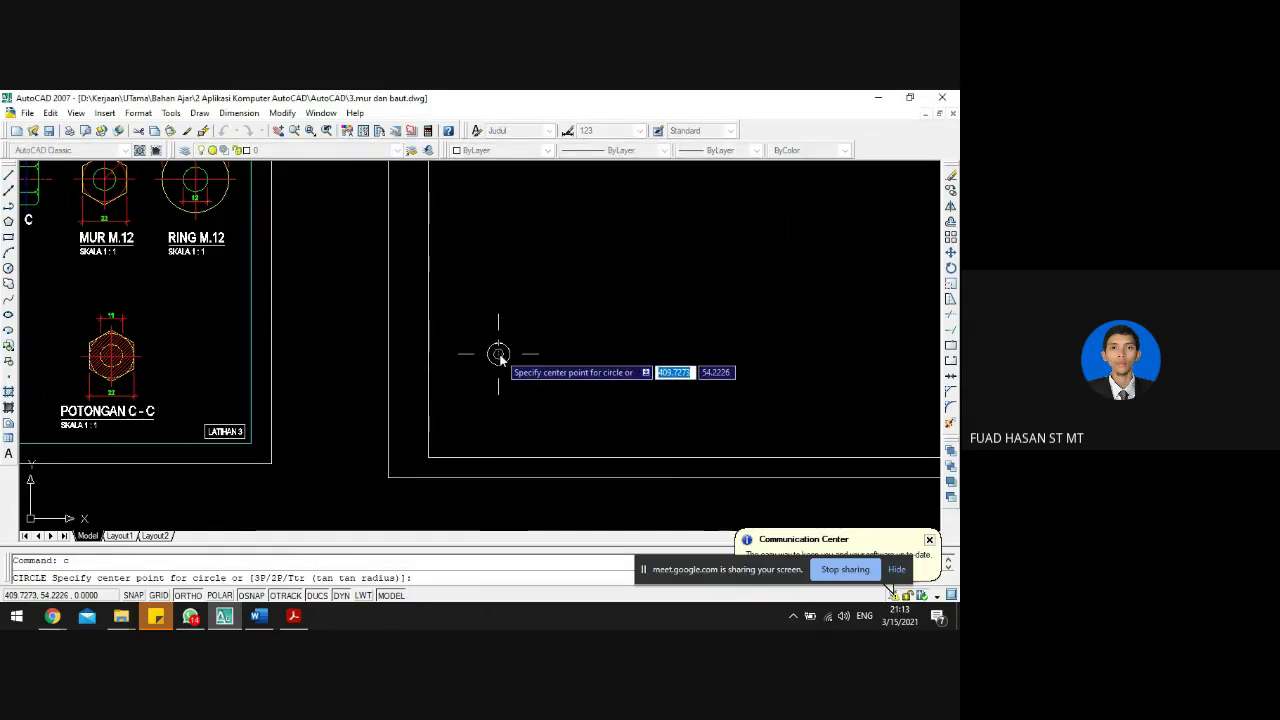
left_click(500, 357)
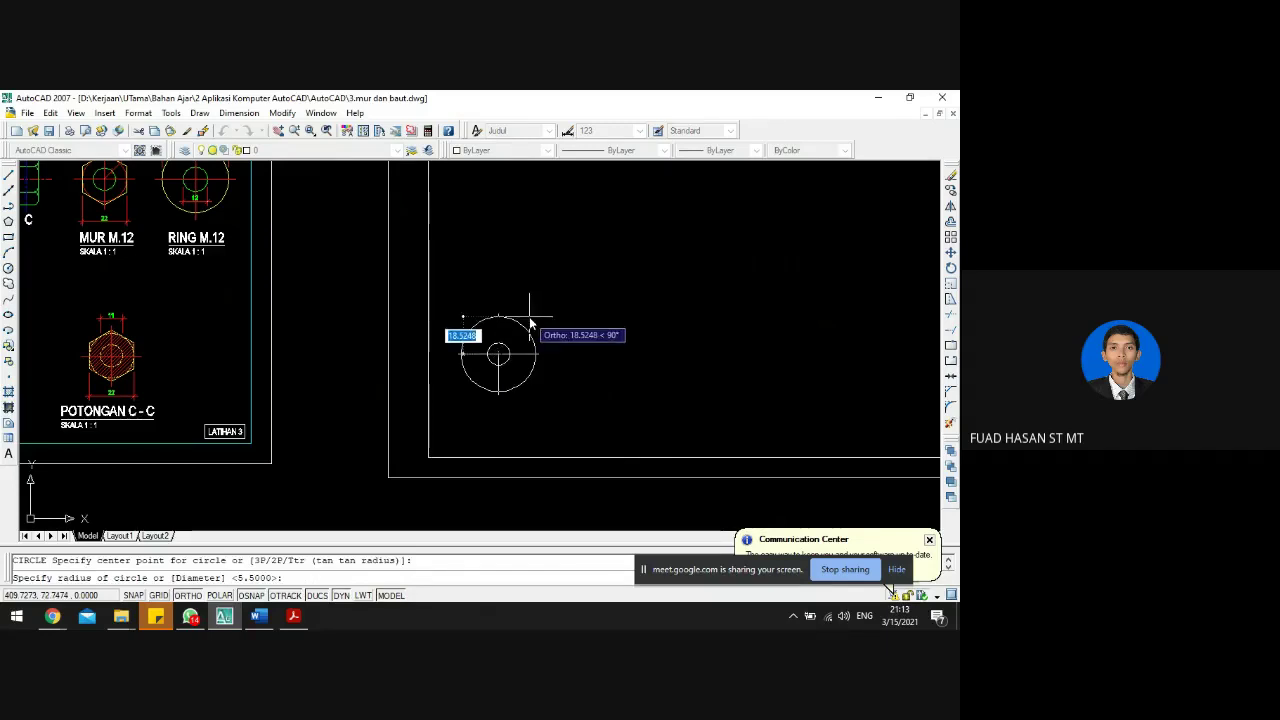
type("1")
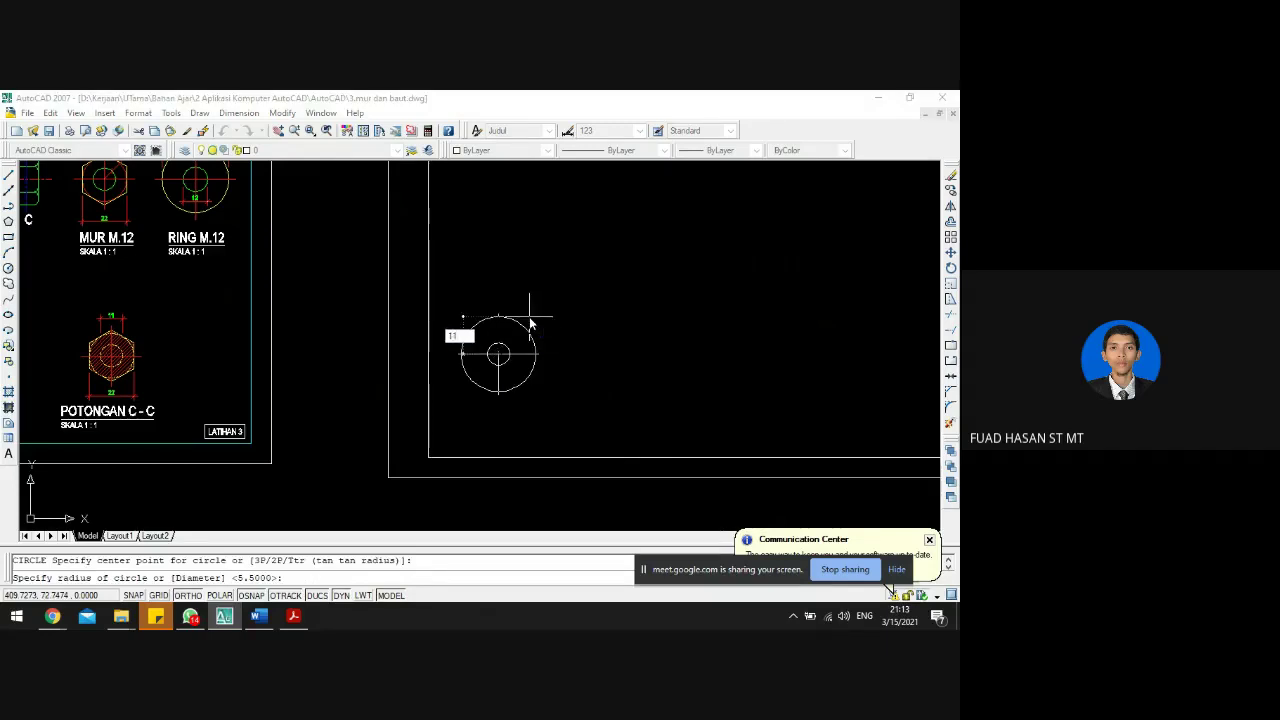
type("1")
key("Return")
- Draw a circle of radius 16.5 centred on the centre-line intersection, matching the outer circle in POTONGAN A - A
scroll(530, 323, "down", 2)
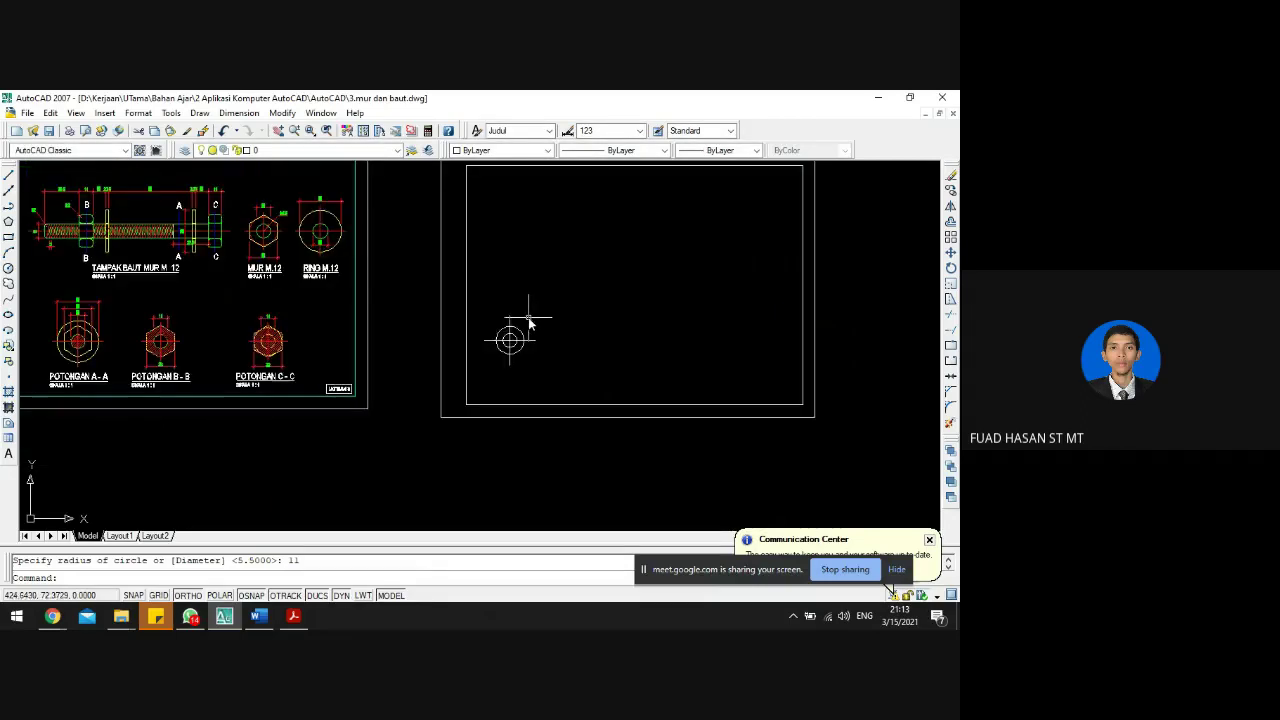
scroll(63, 323, "up", 2)
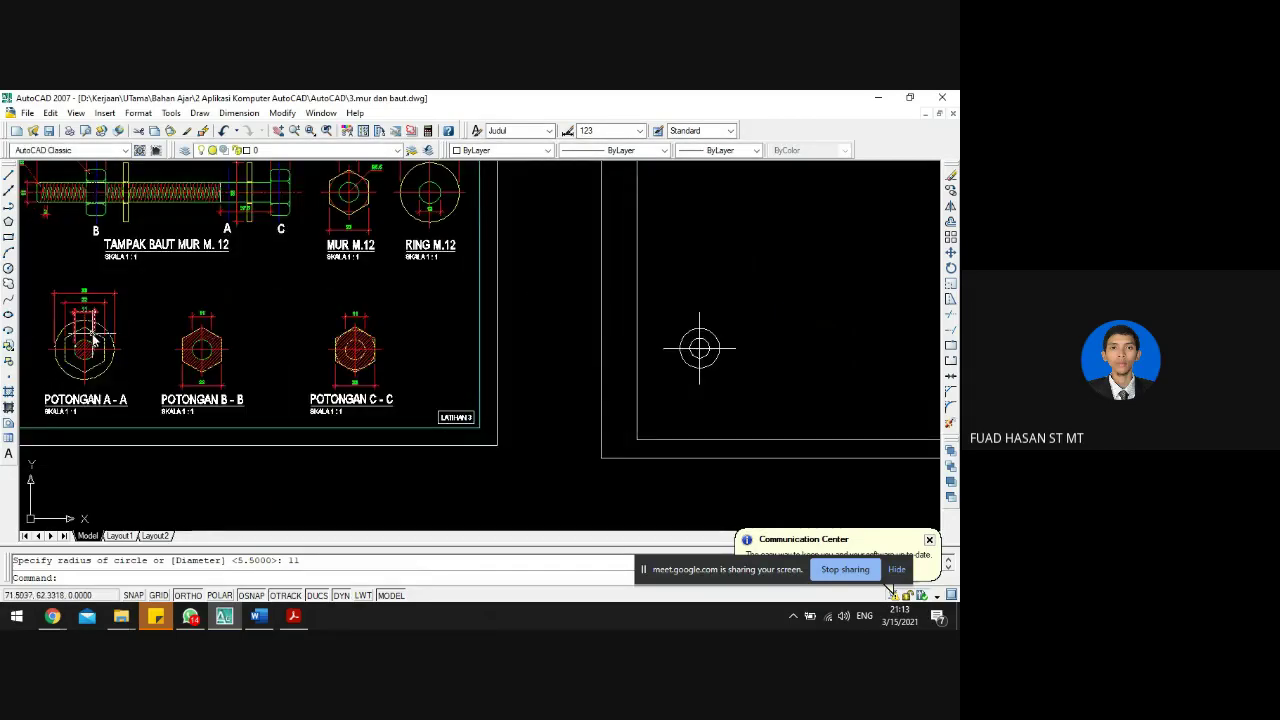
left_click(79, 369)
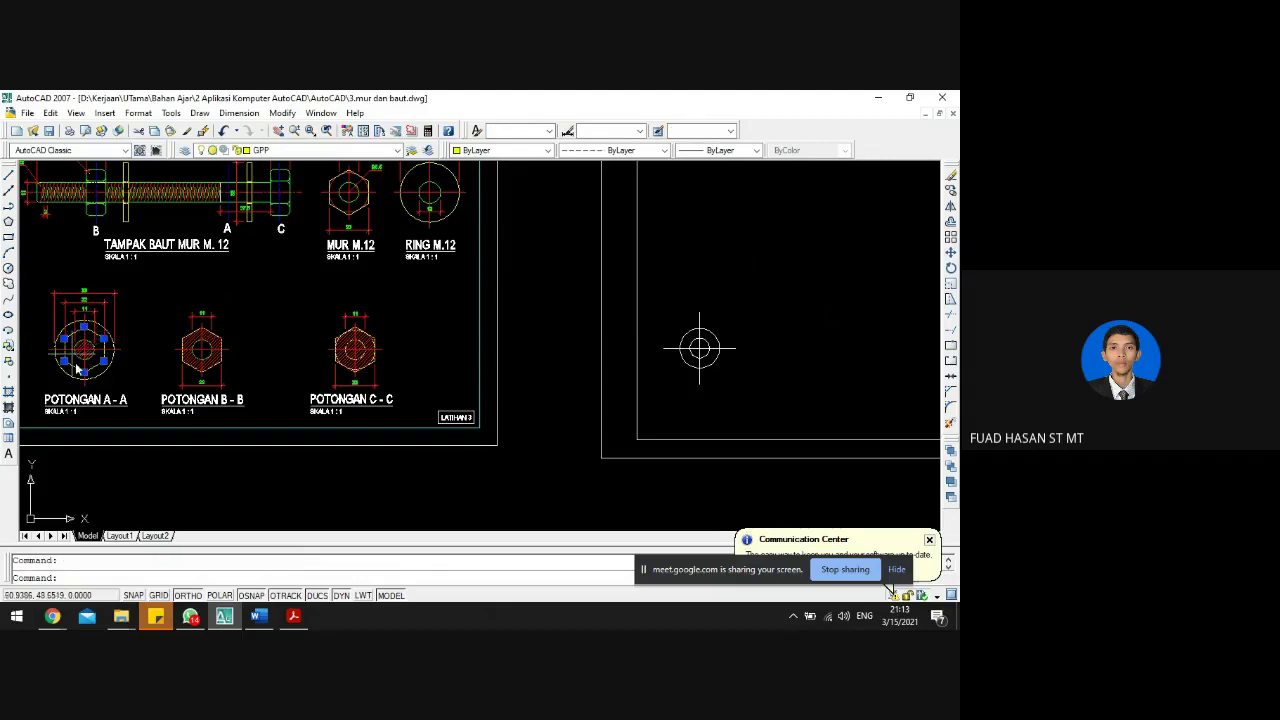
key("Escape")
scroll(71, 286, "up", 3)
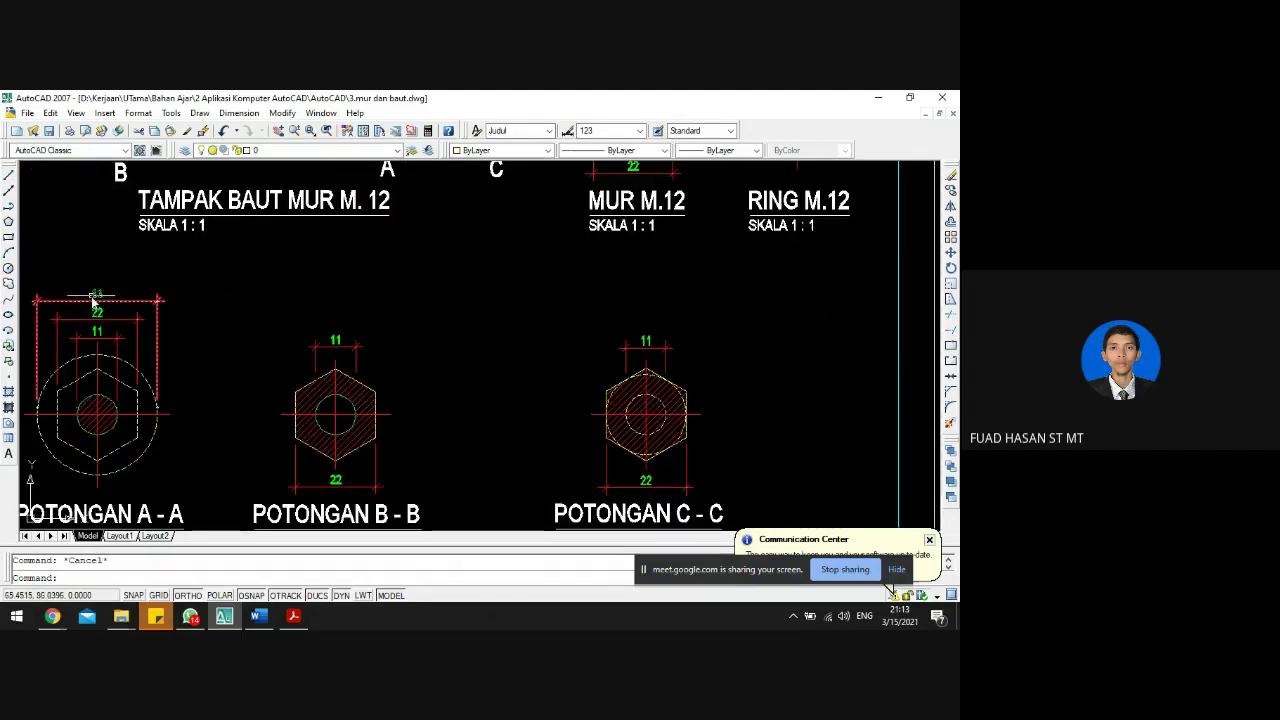
scroll(220, 319, "down", 1)
scroll(567, 298, "down", 2)
scroll(778, 315, "up", 2)
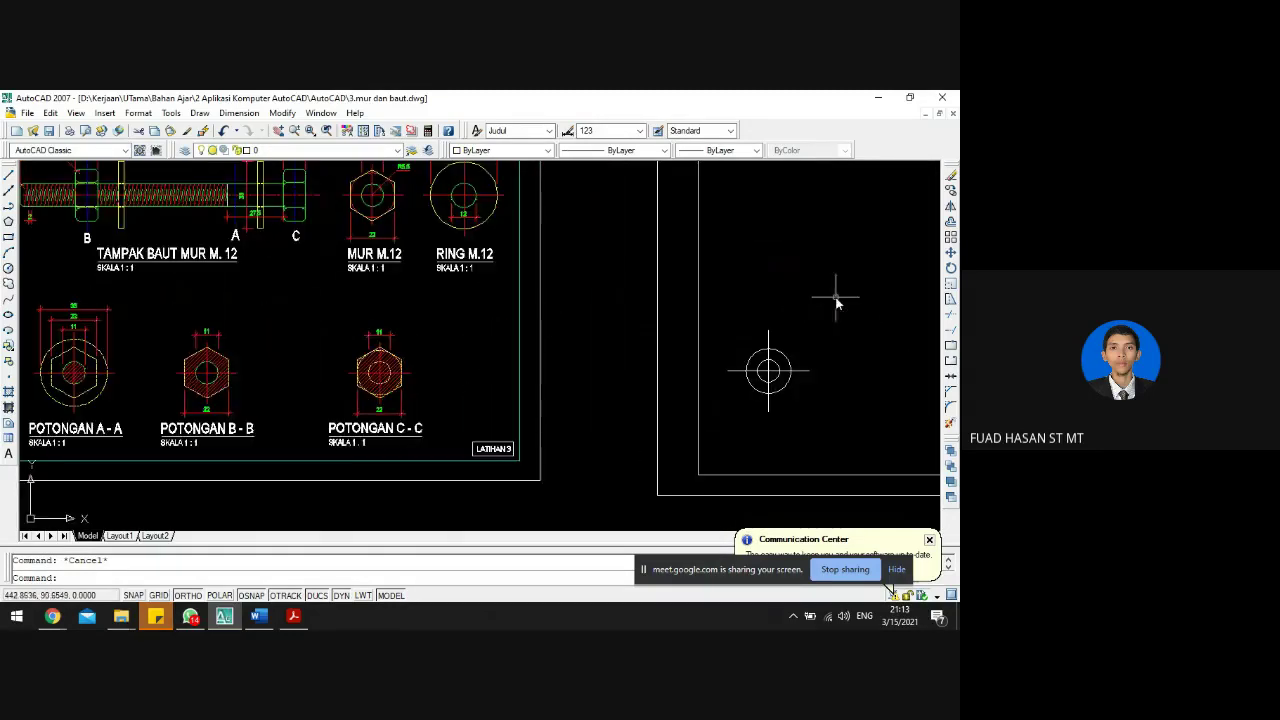
type("c")
key("Return")
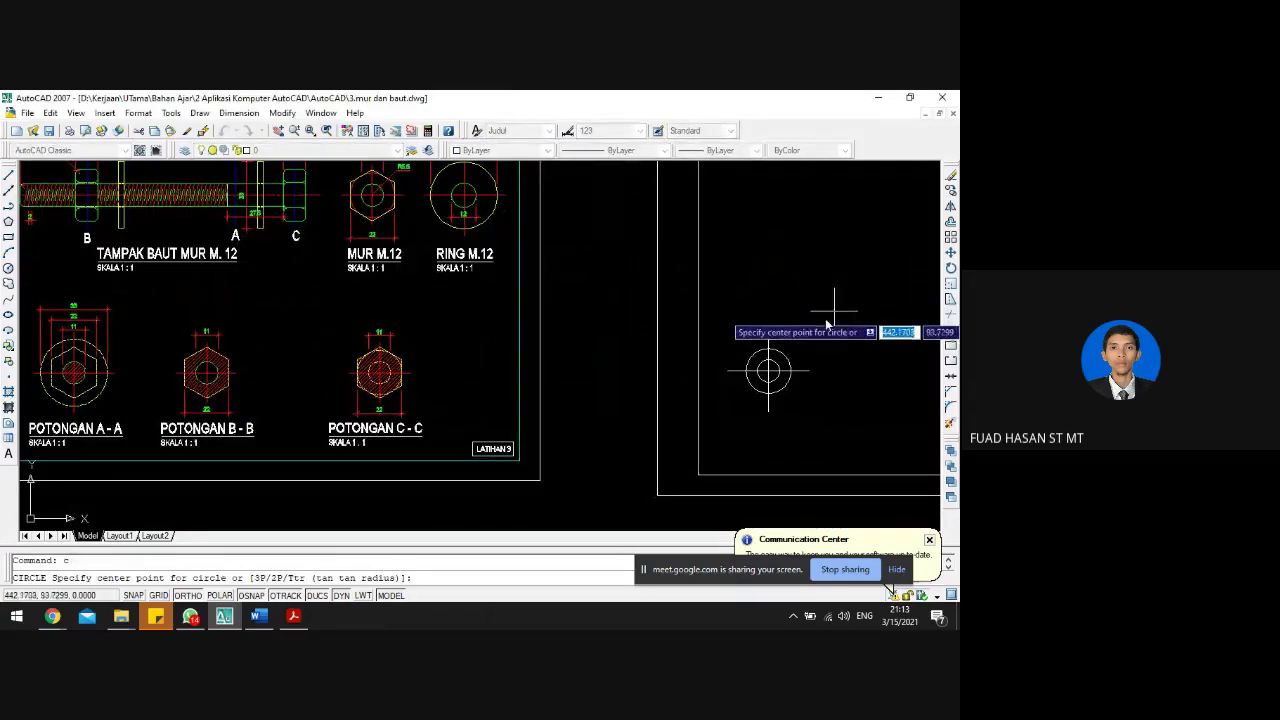
left_click(770, 372)
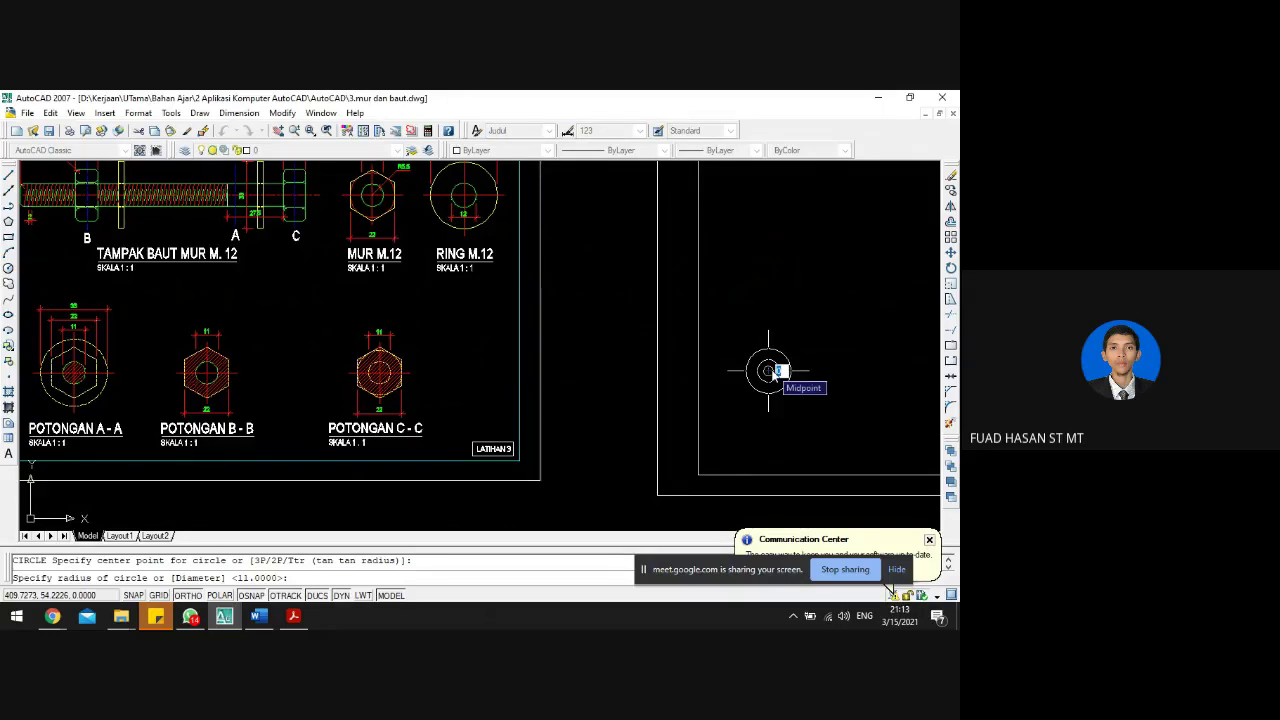
type("16.5")
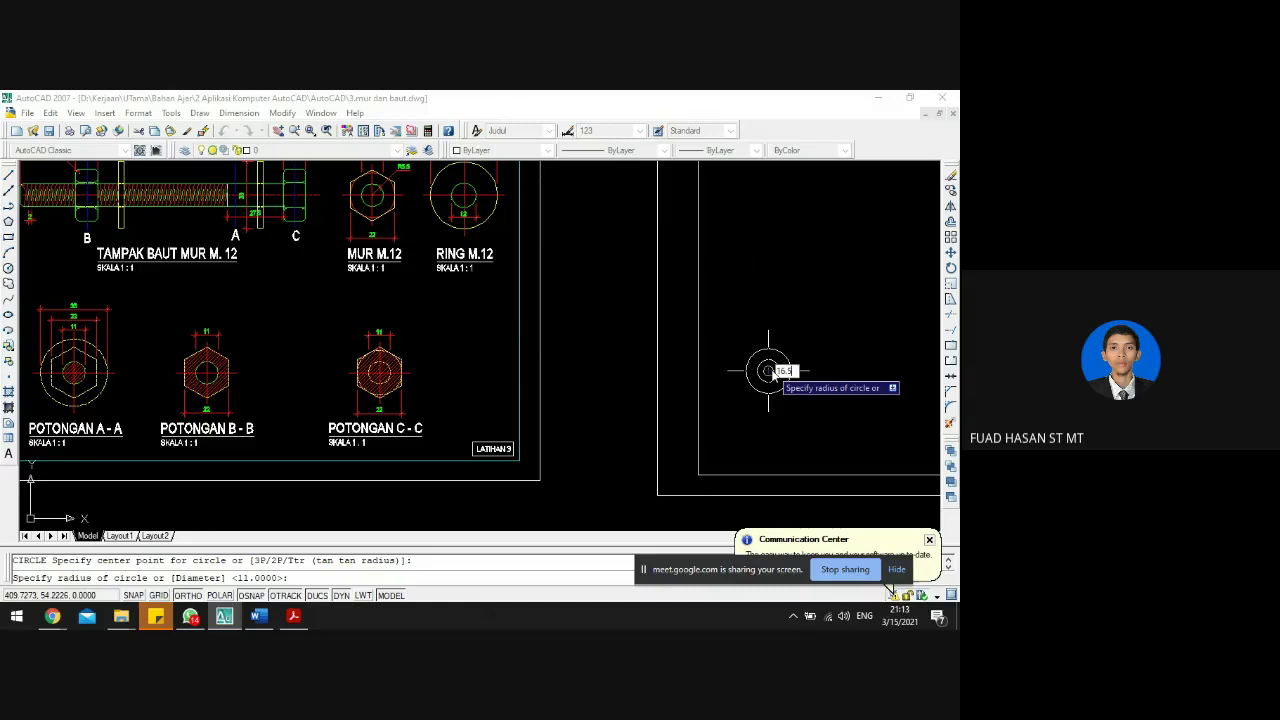
key("Return")
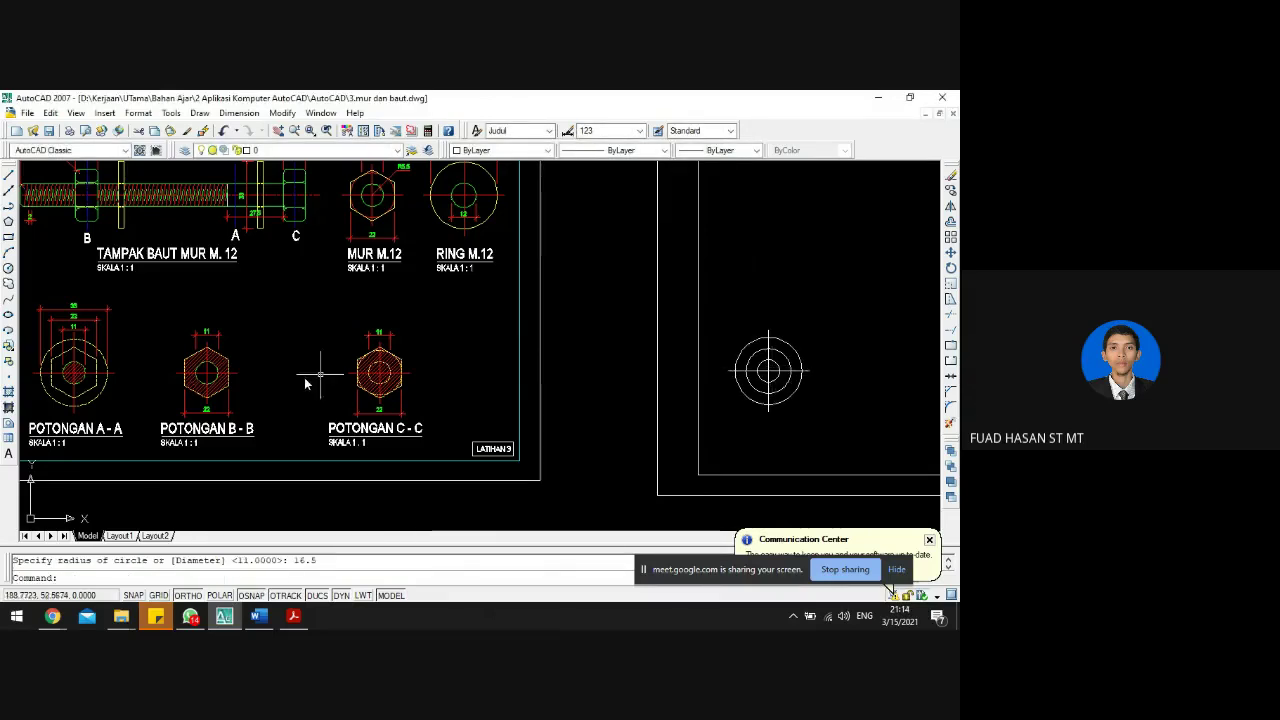
- Draw a 6-sided polygon centred on the centre-line intersection, circumscribed about a circle of radius 11
left_click(74, 364)
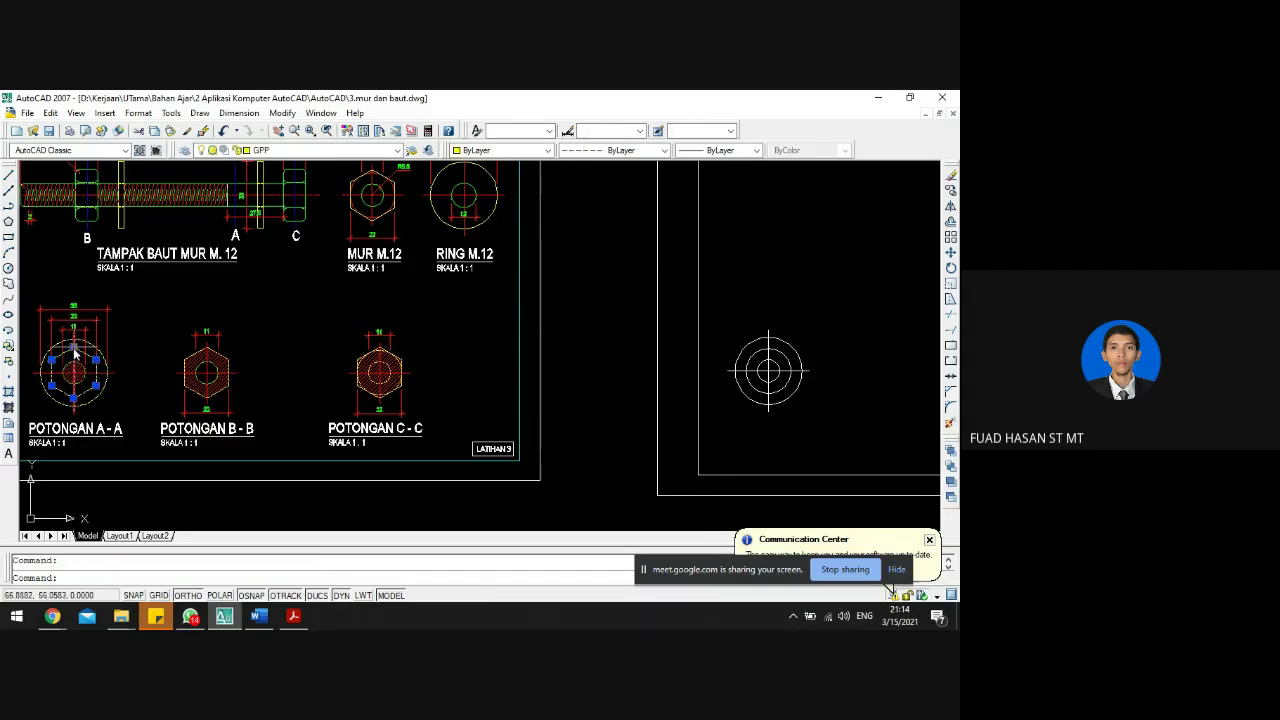
key("Escape")
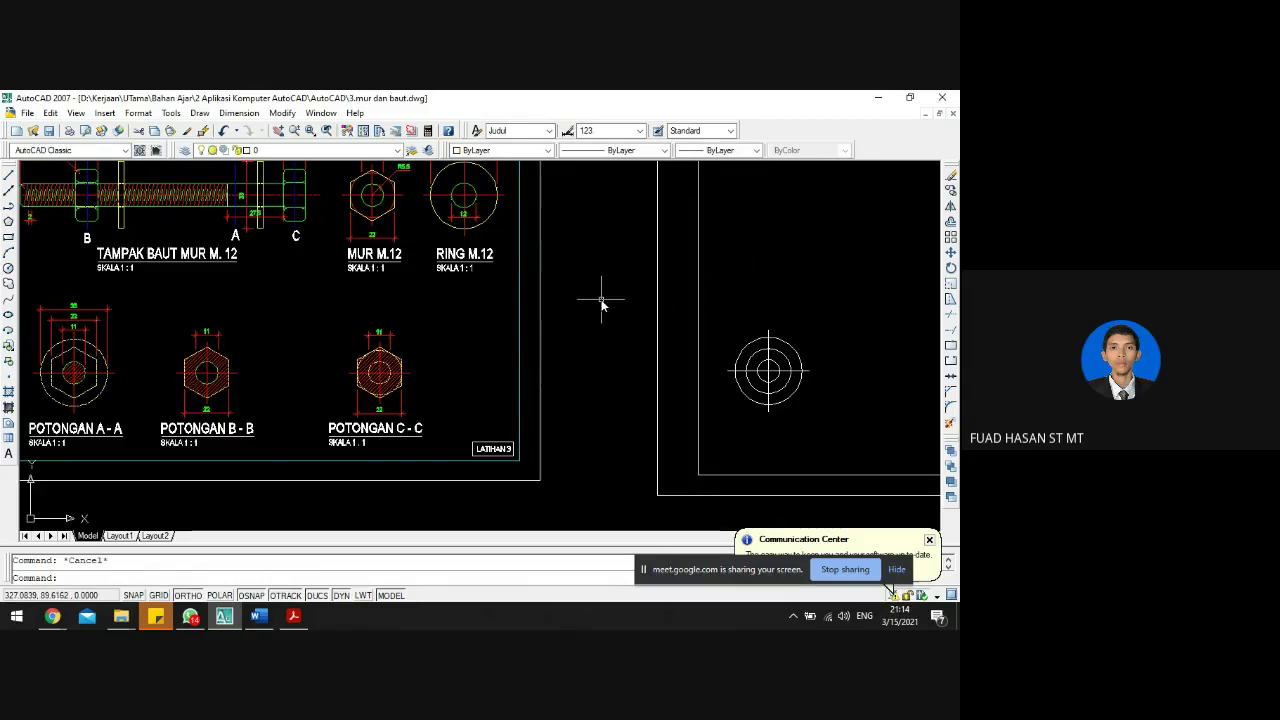
type("polygon")
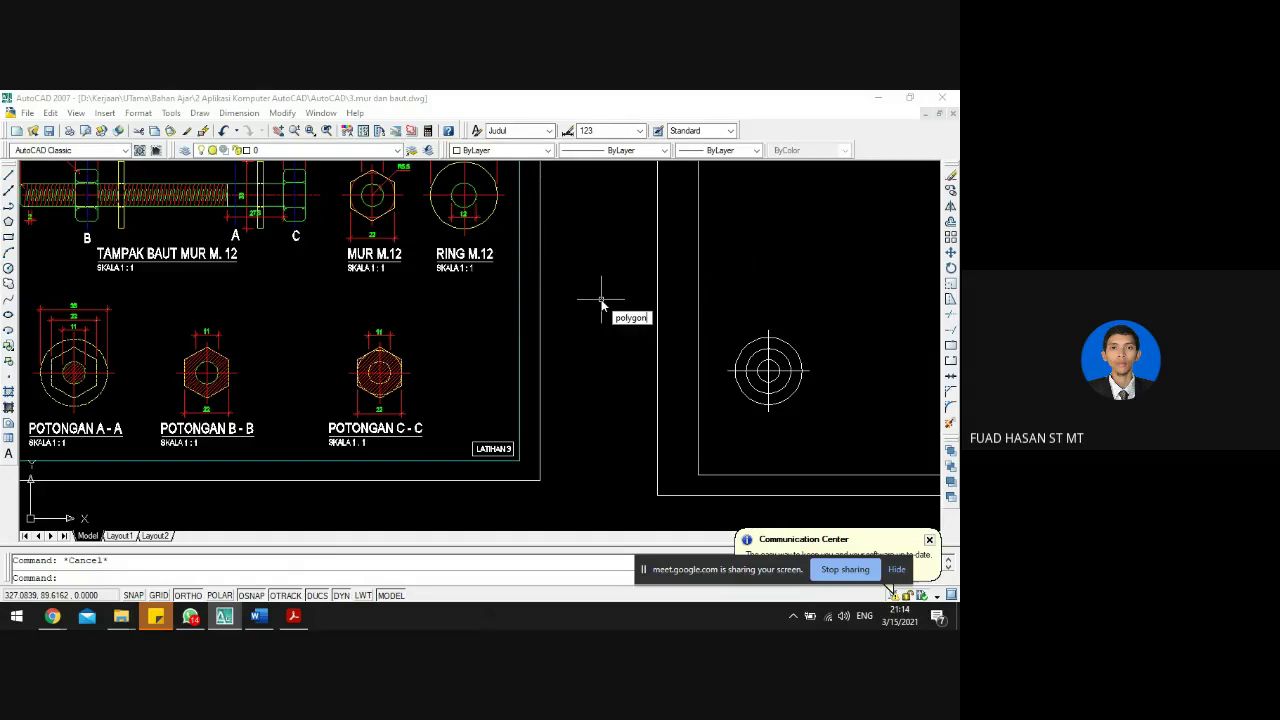
key("Return")
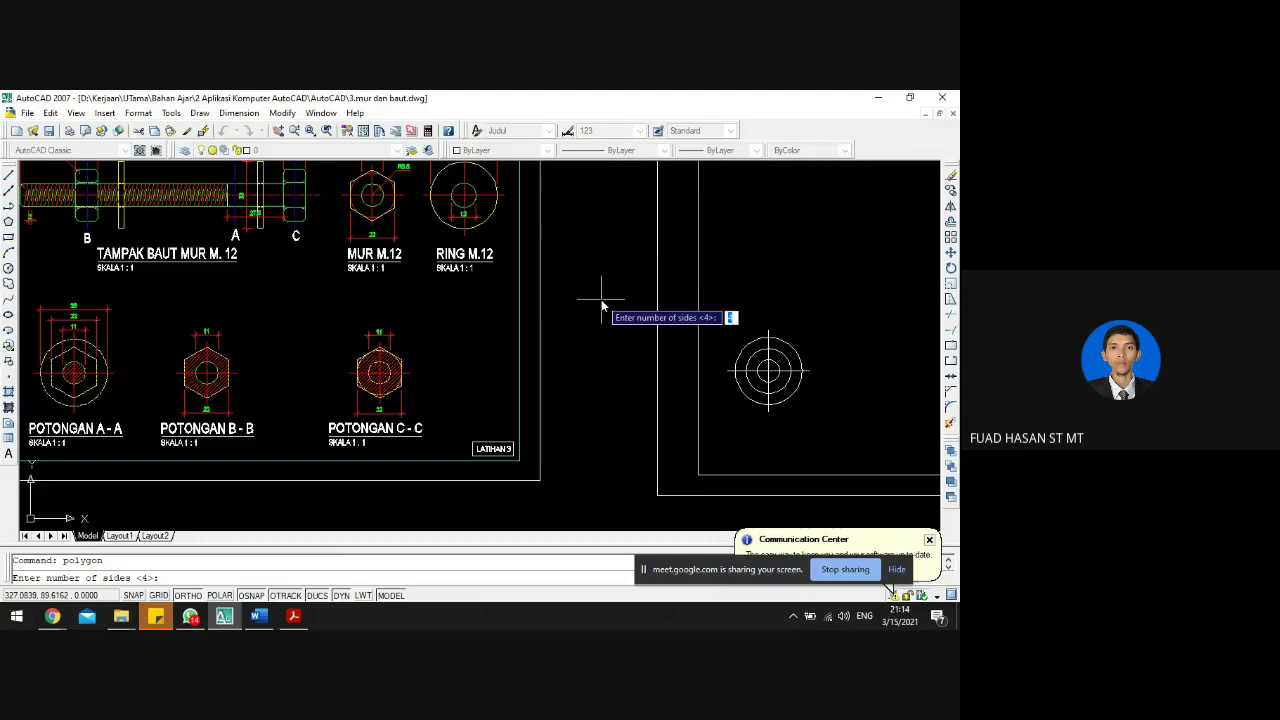
type("6")
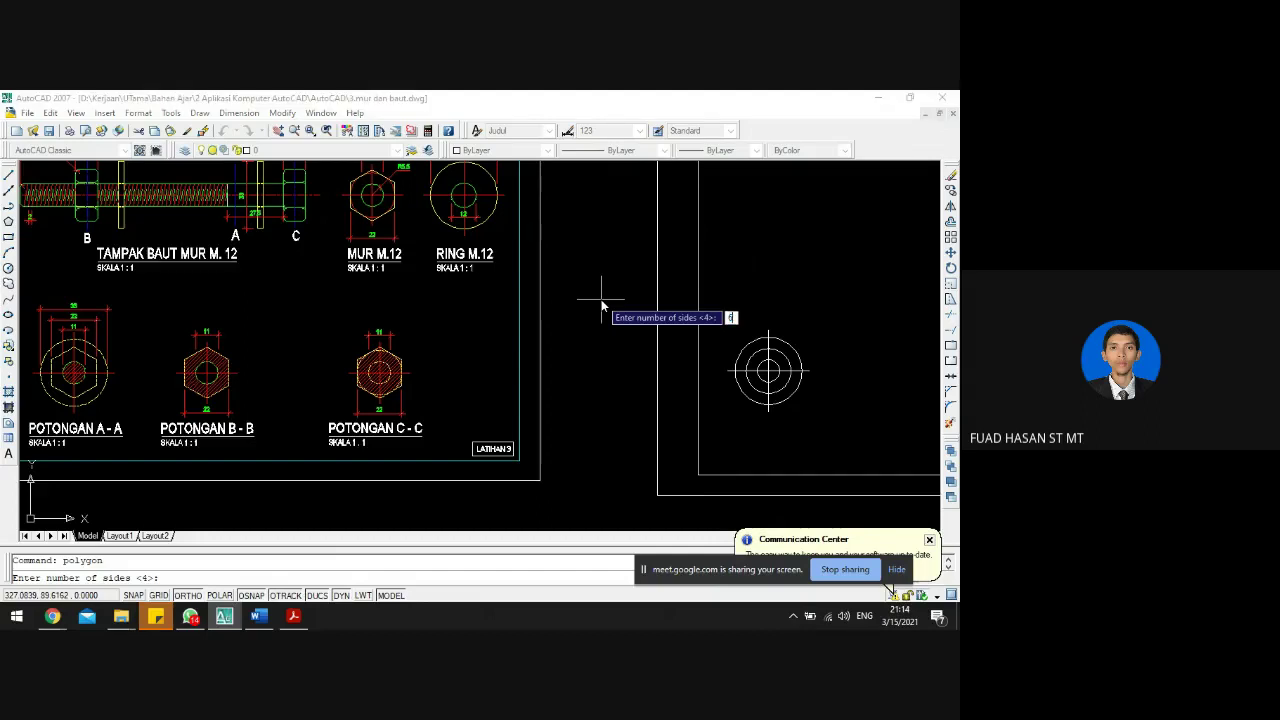
key("Return")
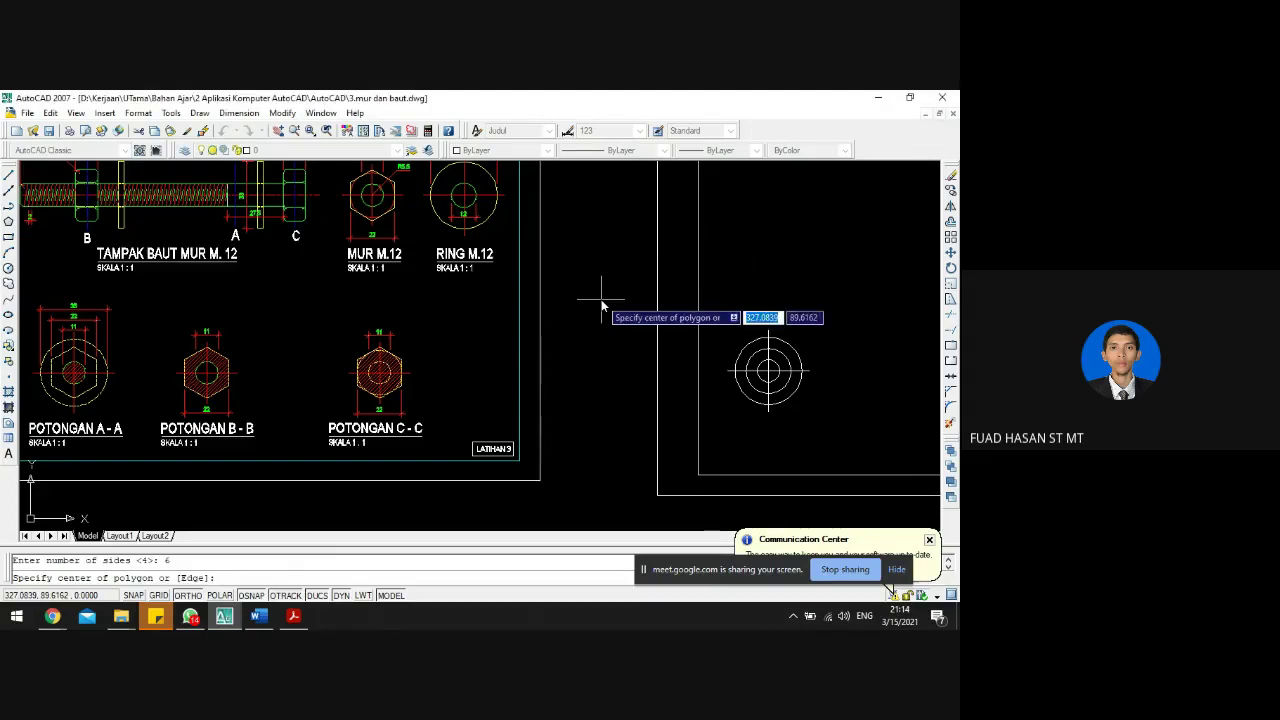
left_click(769, 372)
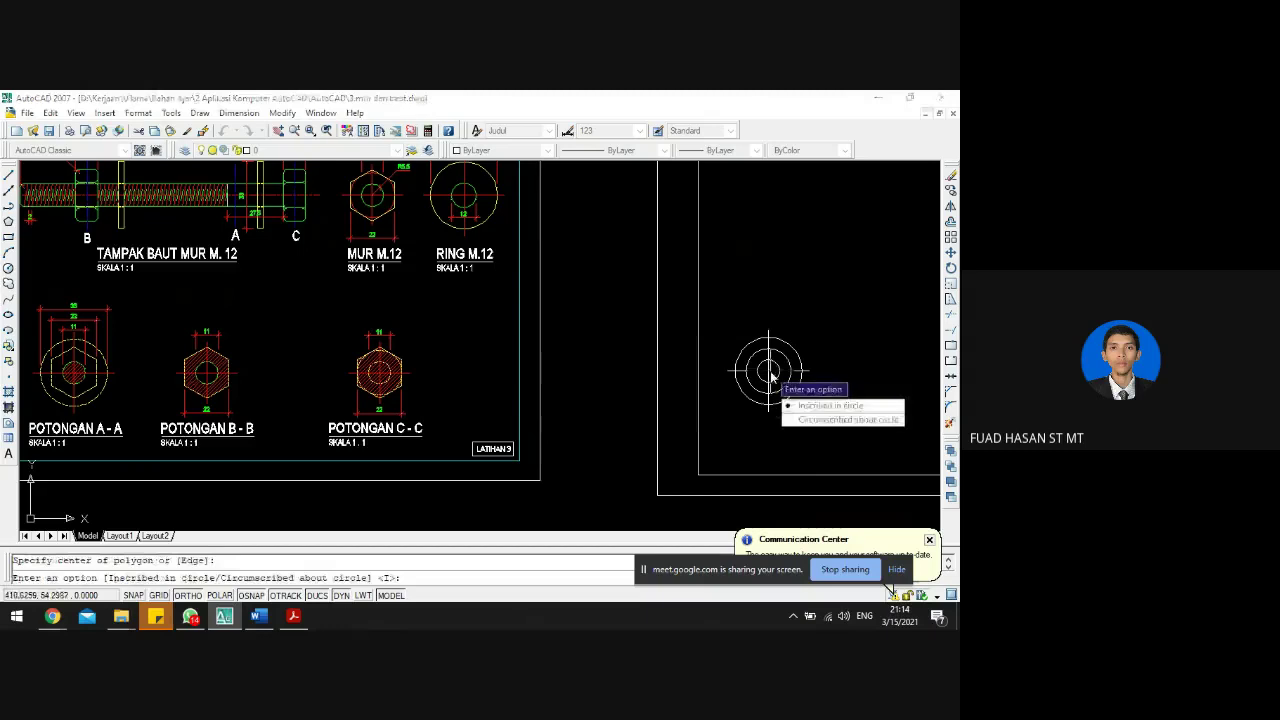
left_click(809, 421)
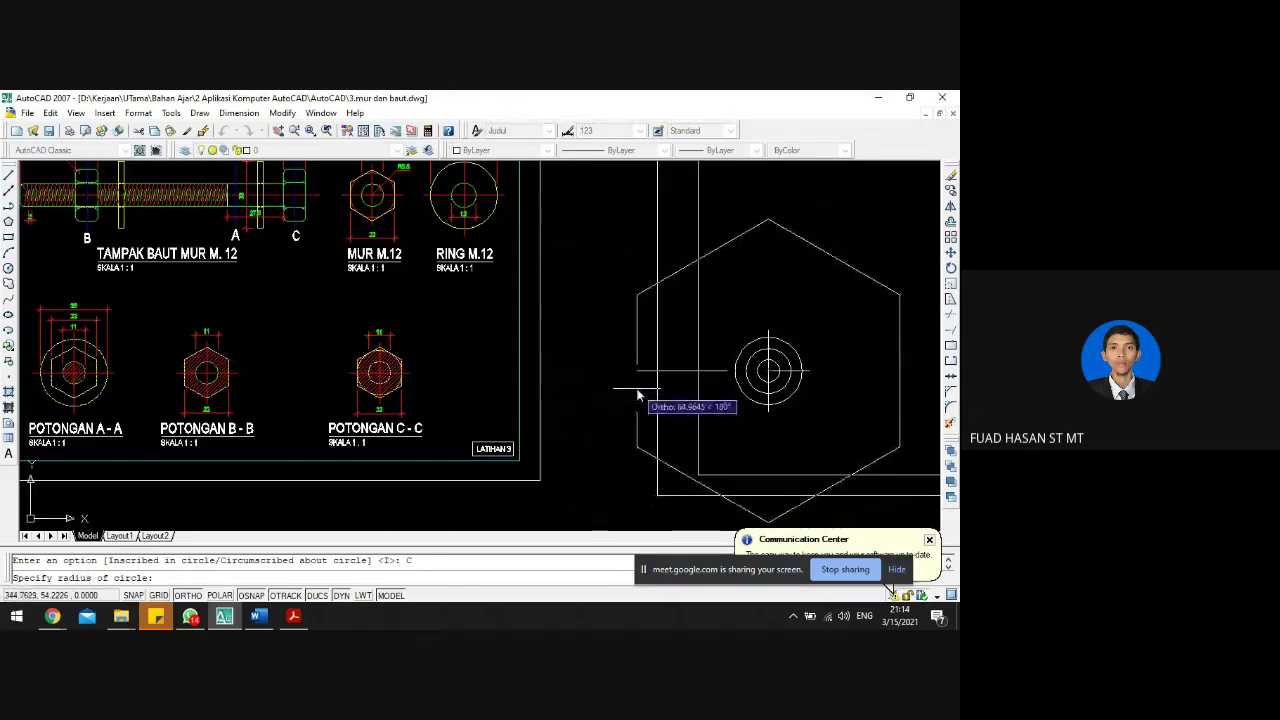
type("11")
key("Return")
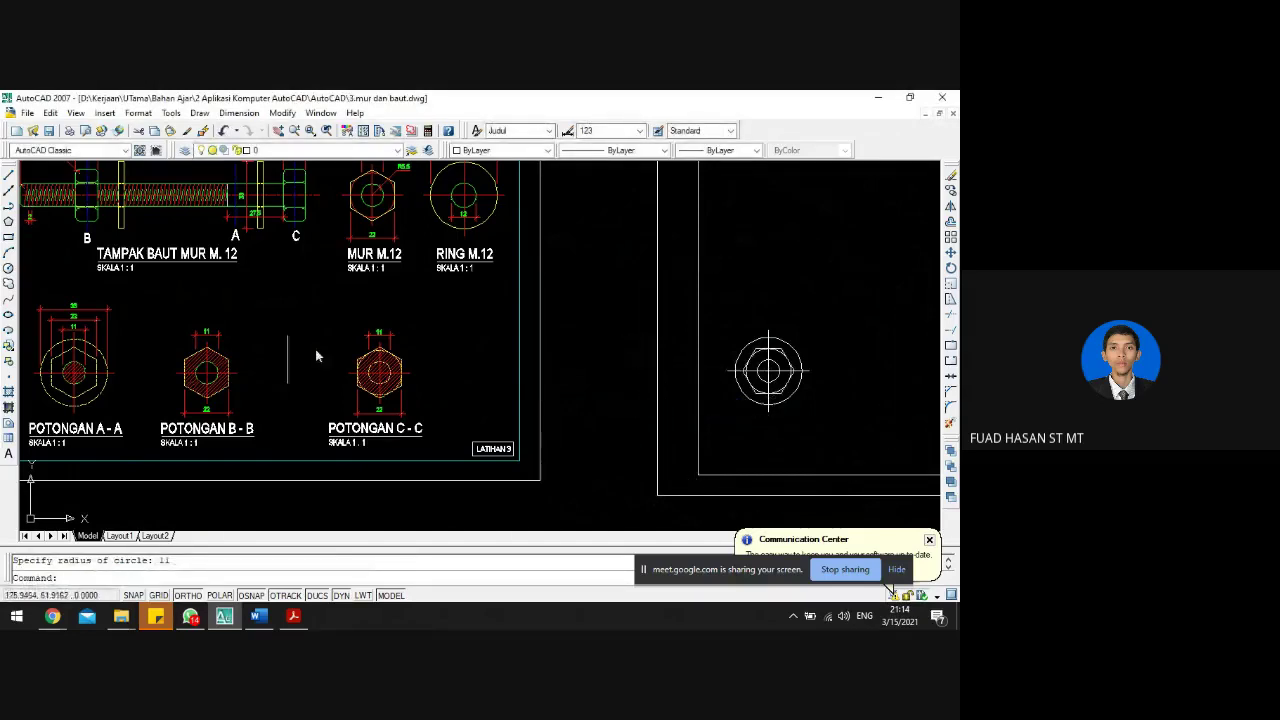
- Compare the new hexagon's fit around the middle circle and its orientation with the hexagon in POTONGAN A - A
scroll(785, 356, "up", 3)
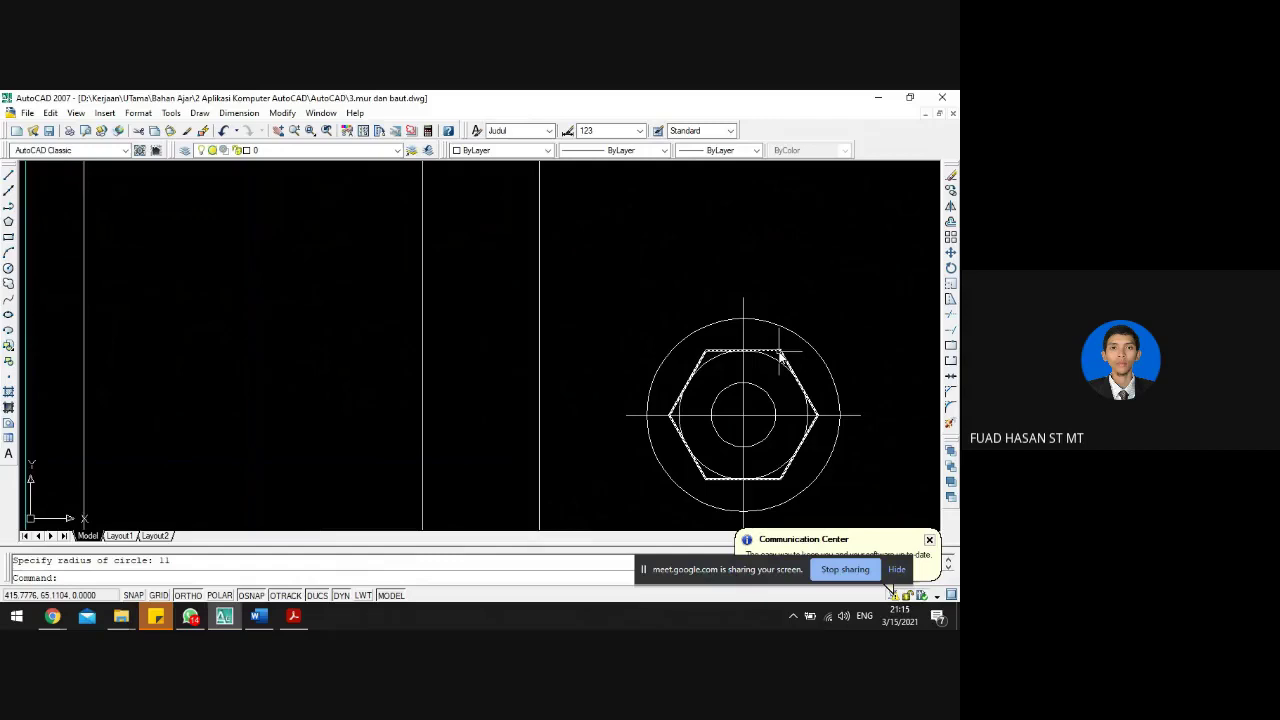
scroll(781, 355, "up", 2)
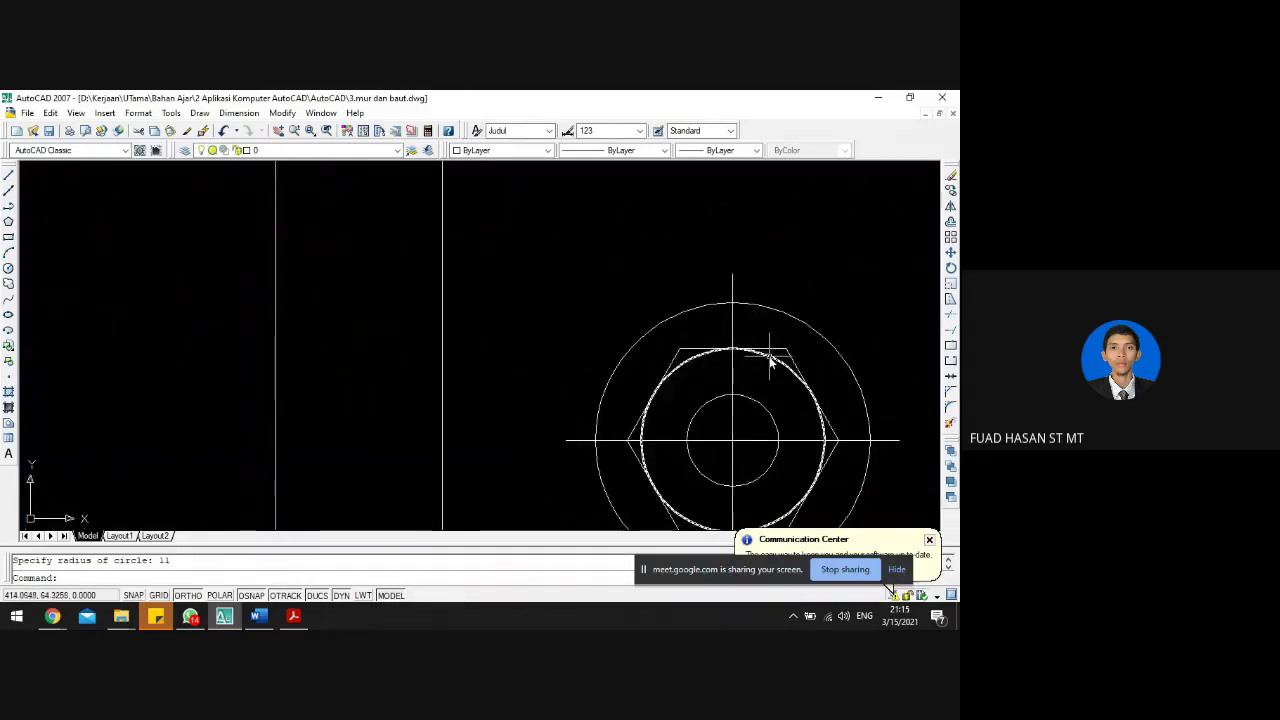
left_click(769, 358)
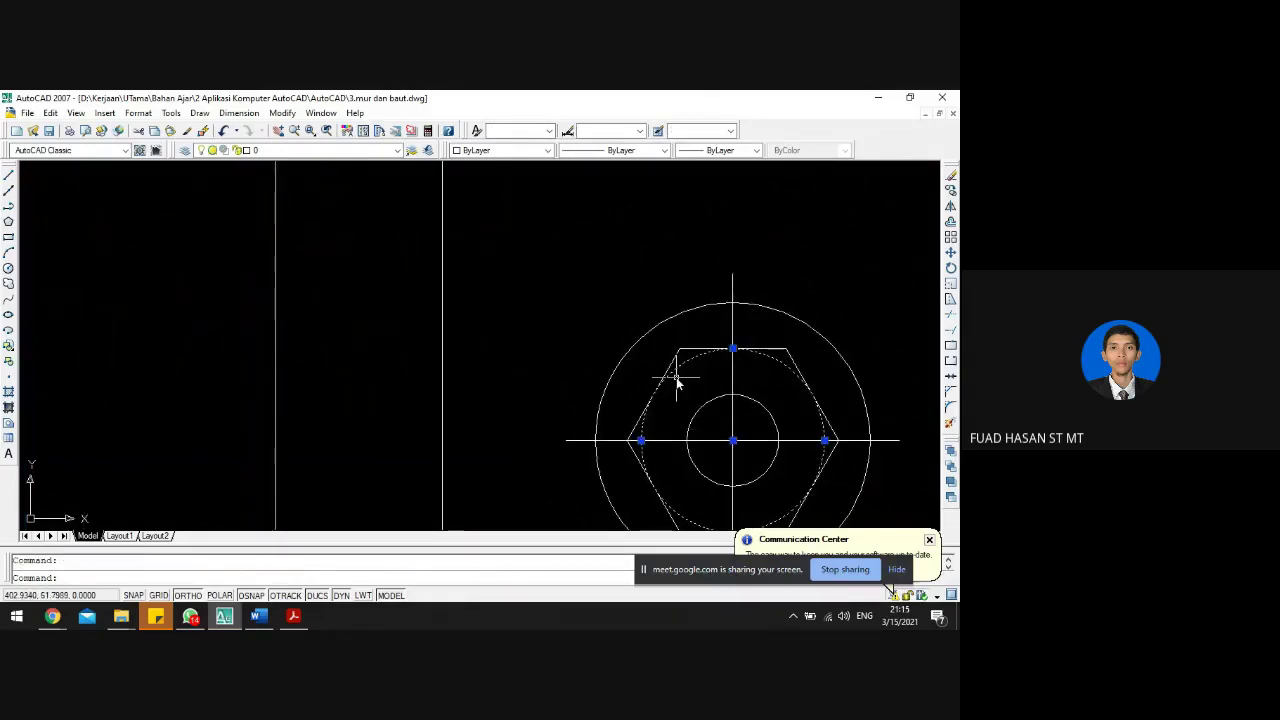
key("Escape")
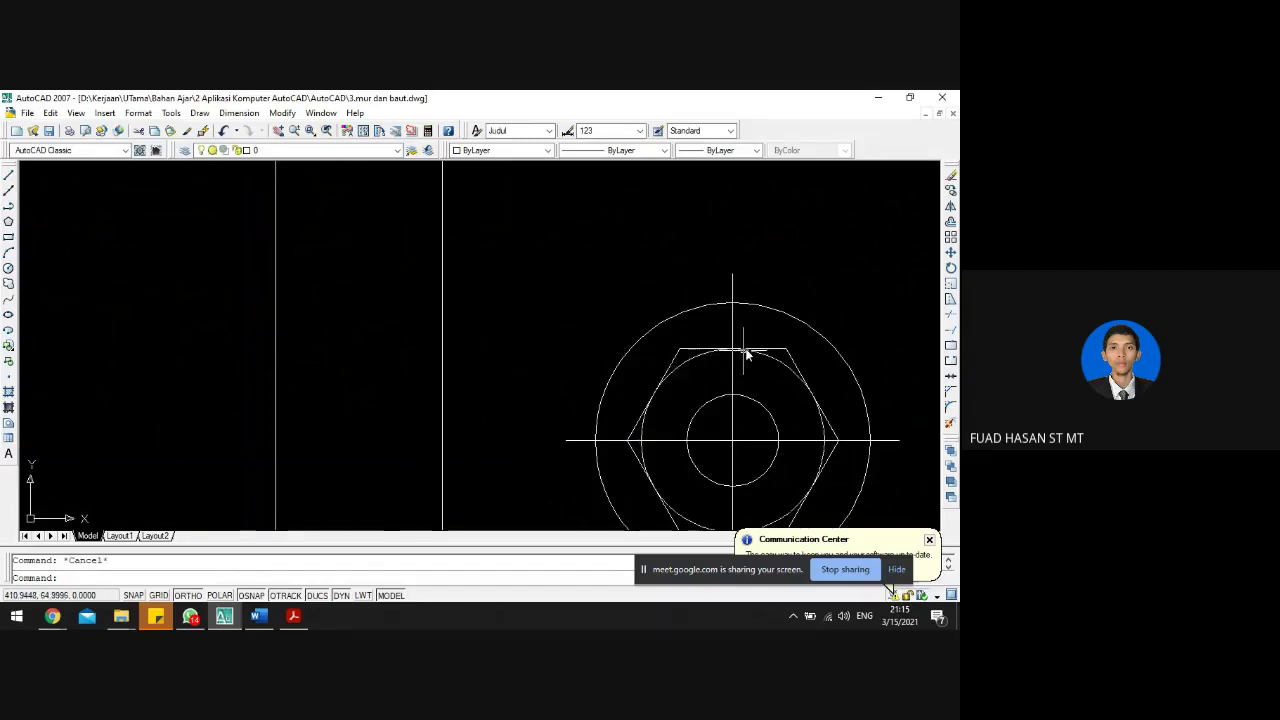
scroll(765, 345, "down", 6)
scroll(420, 400, "down", 2)
scroll(551, 381, "up", 3)
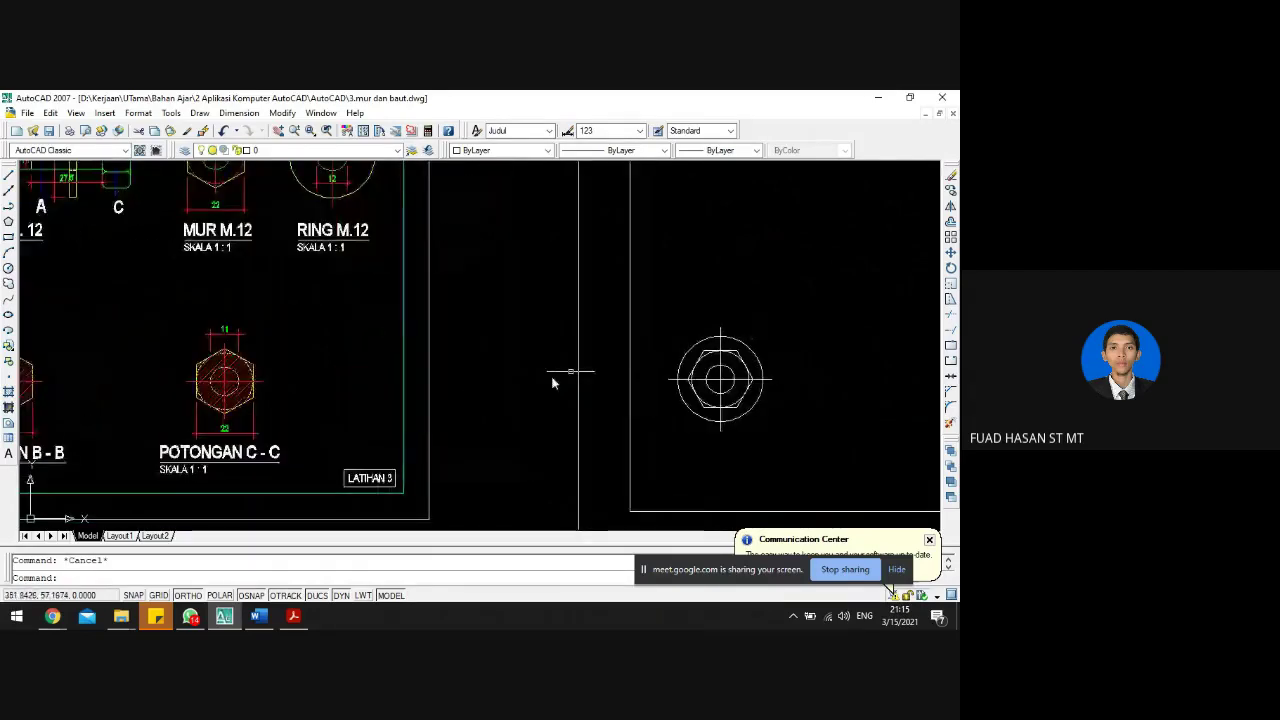
scroll(545, 382, "down", 2)
scroll(100, 385, "up", 3)
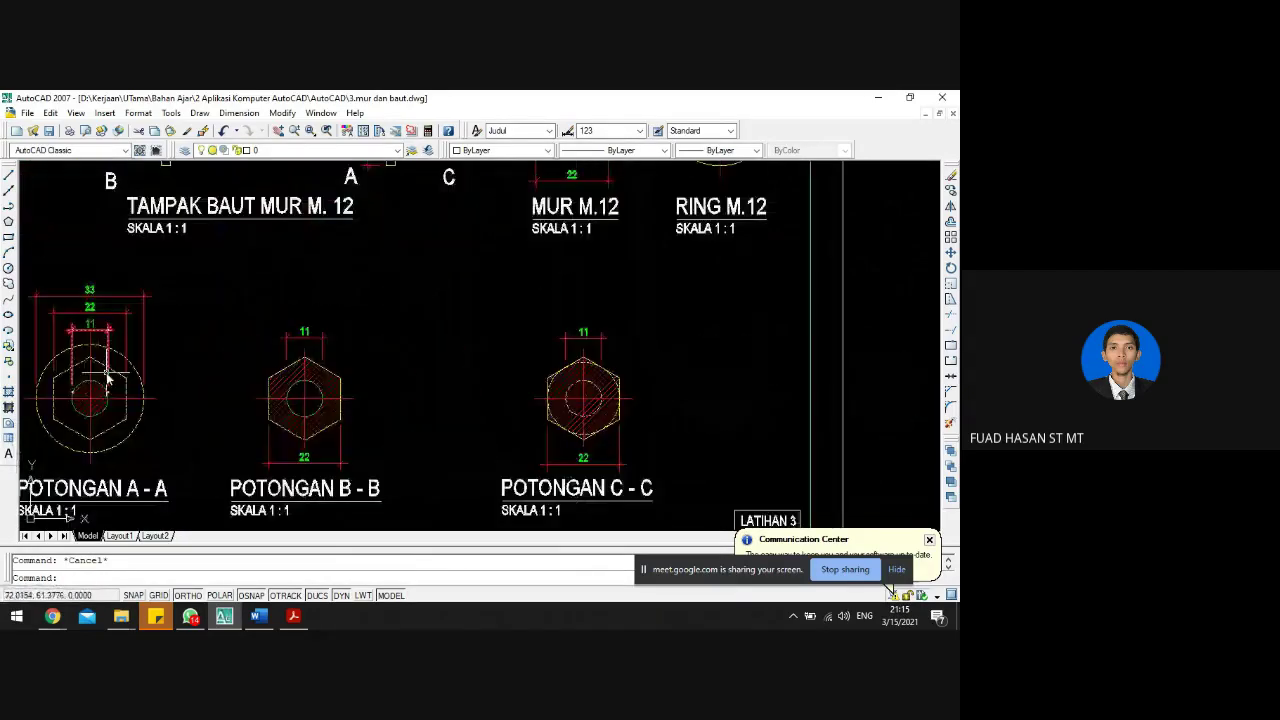
left_click(95, 368)
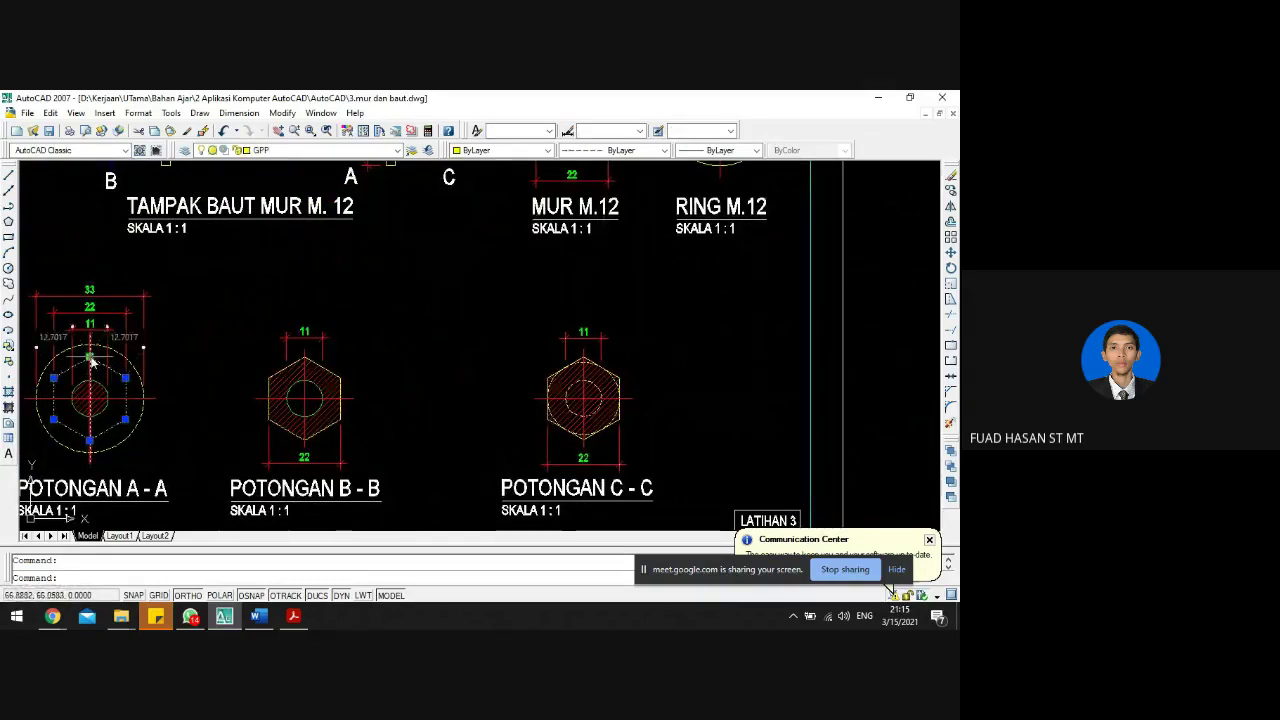
key("Escape")
scroll(471, 314, "down", 4)
scroll(551, 366, "up", 5)
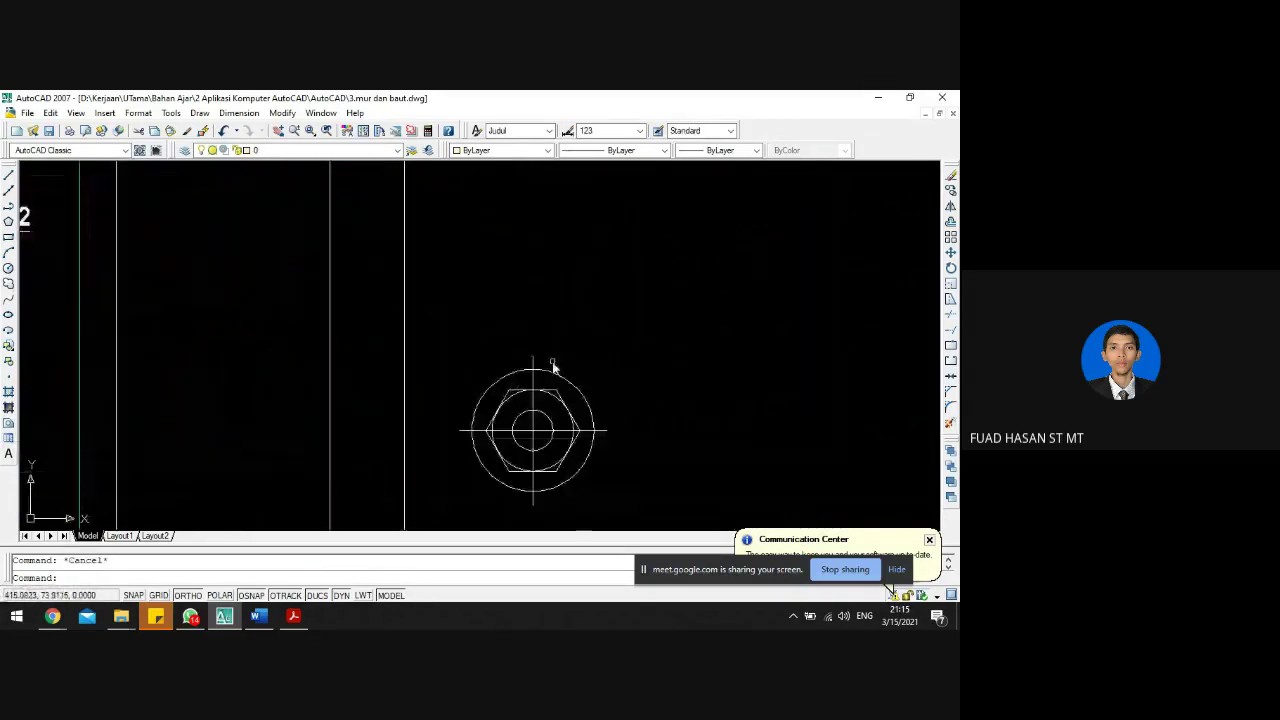
left_click(556, 392)
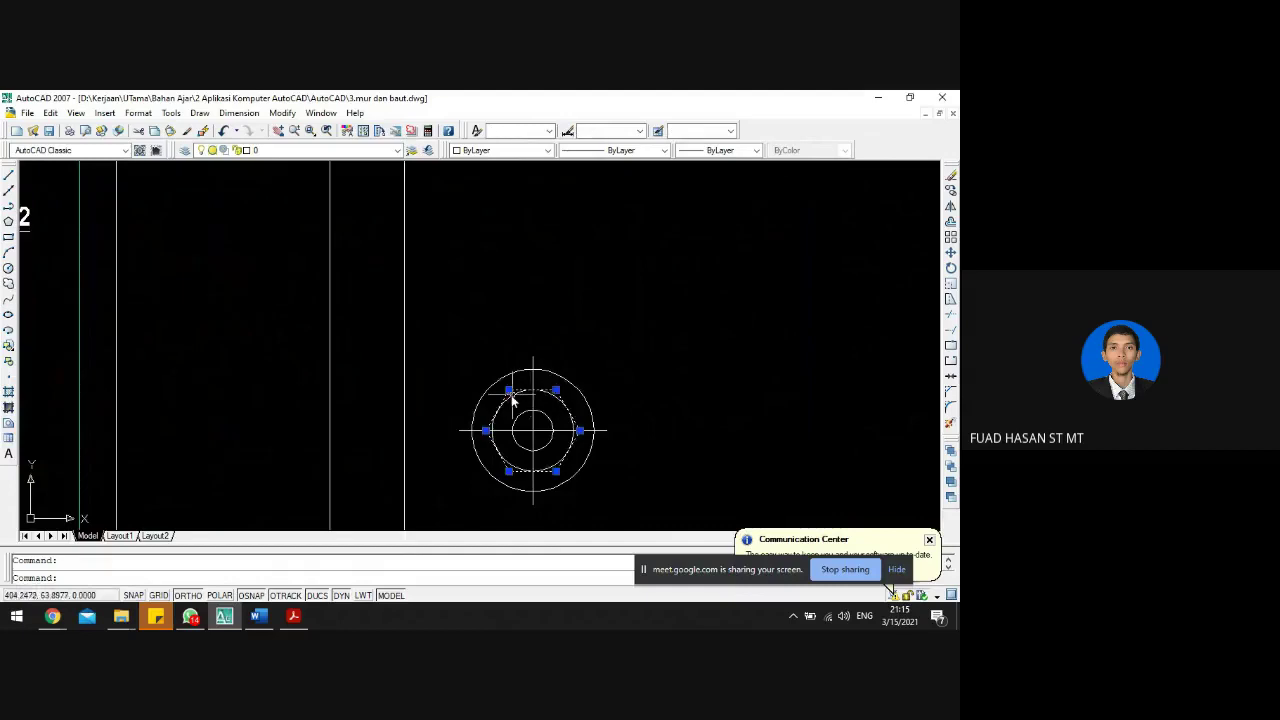
key("Escape")
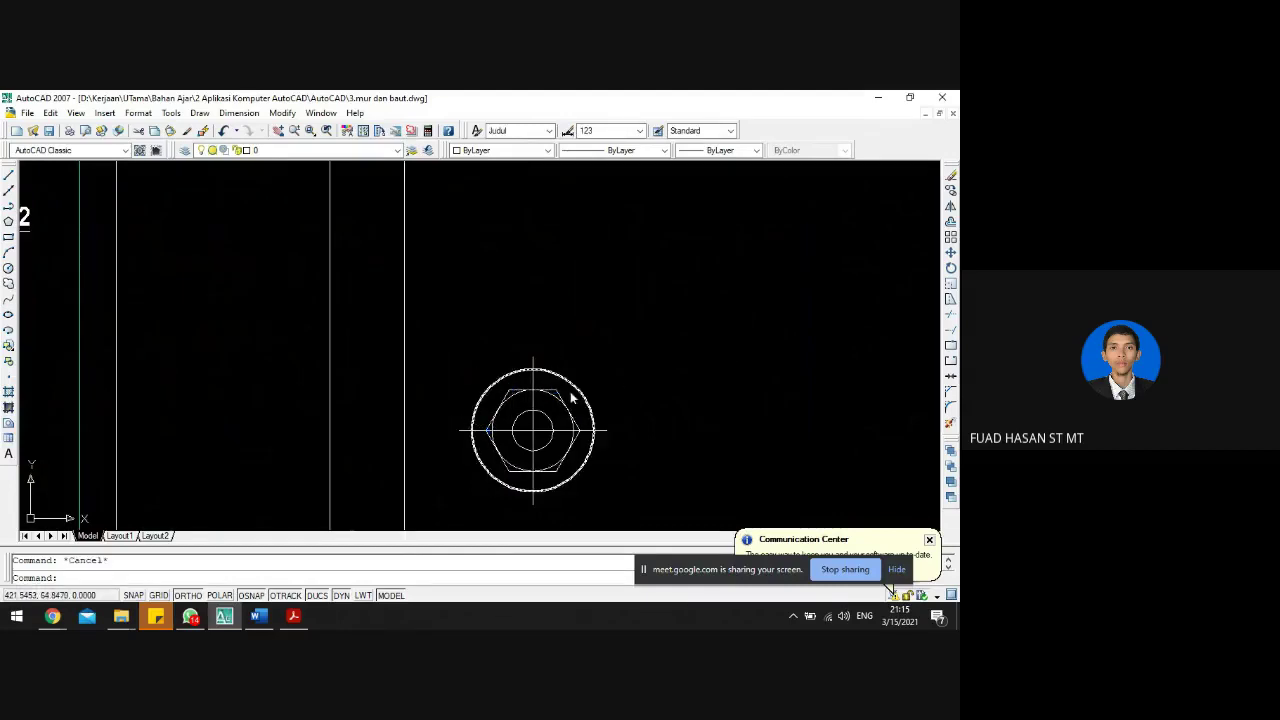
left_click(556, 395)
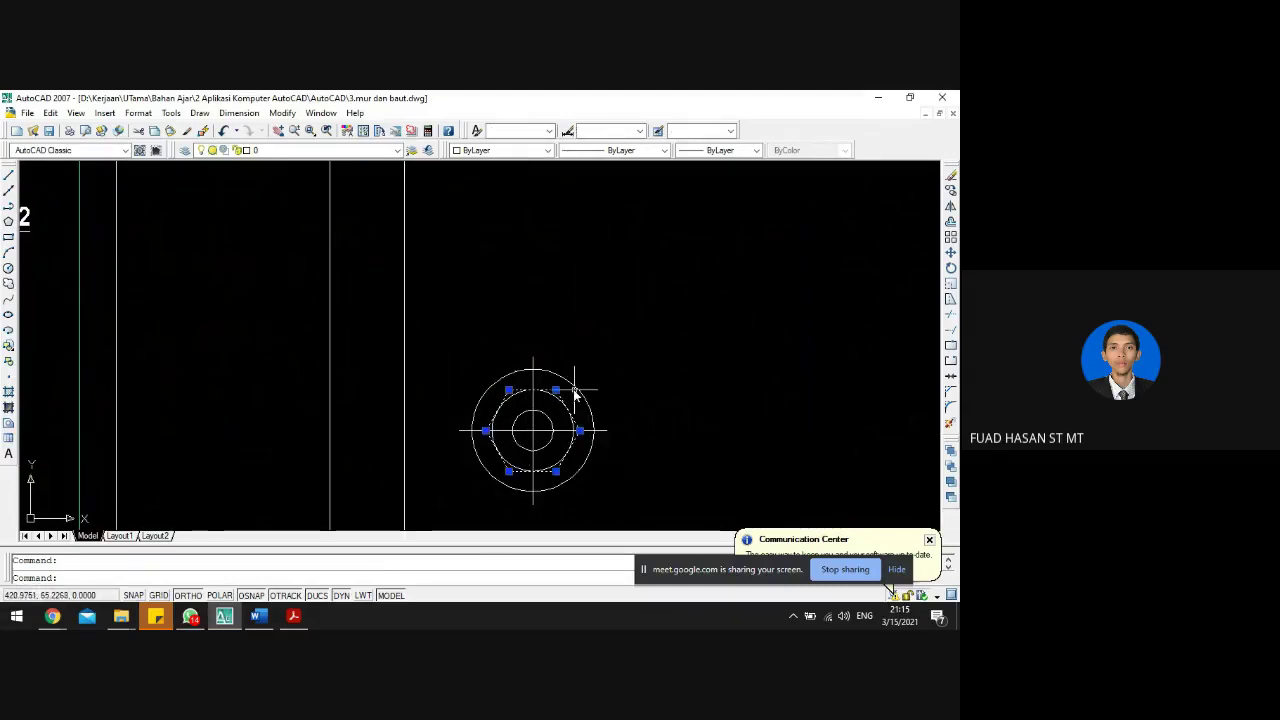
key("Escape")
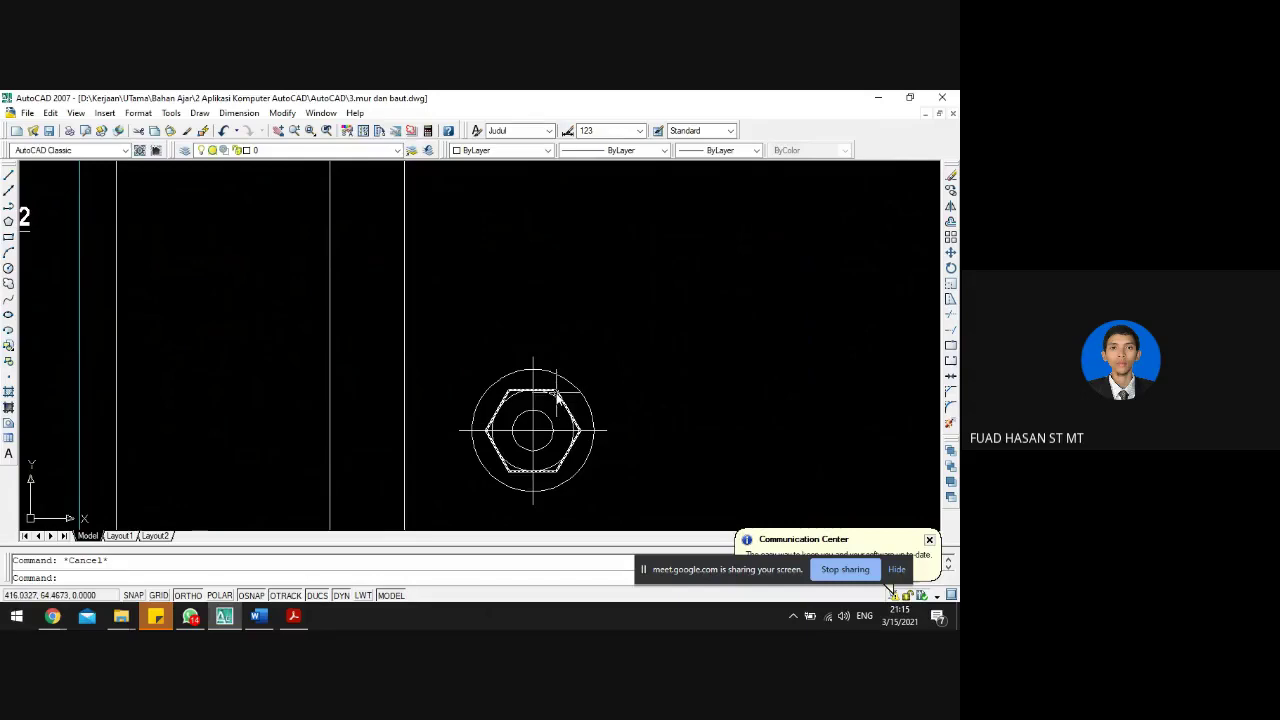
- Rotate the new hexagon about the circles' centre to 270° so that two corners lie on the vertical centre line
left_click(557, 395)
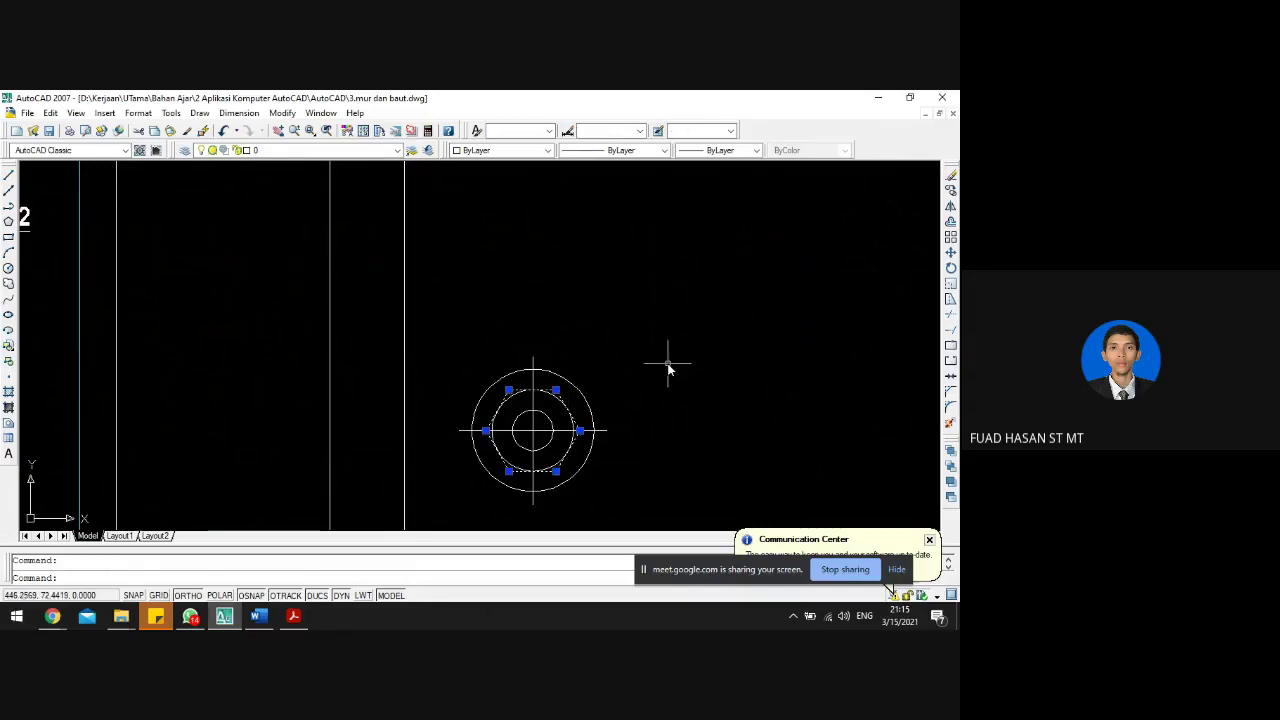
type("r")
key("Return")
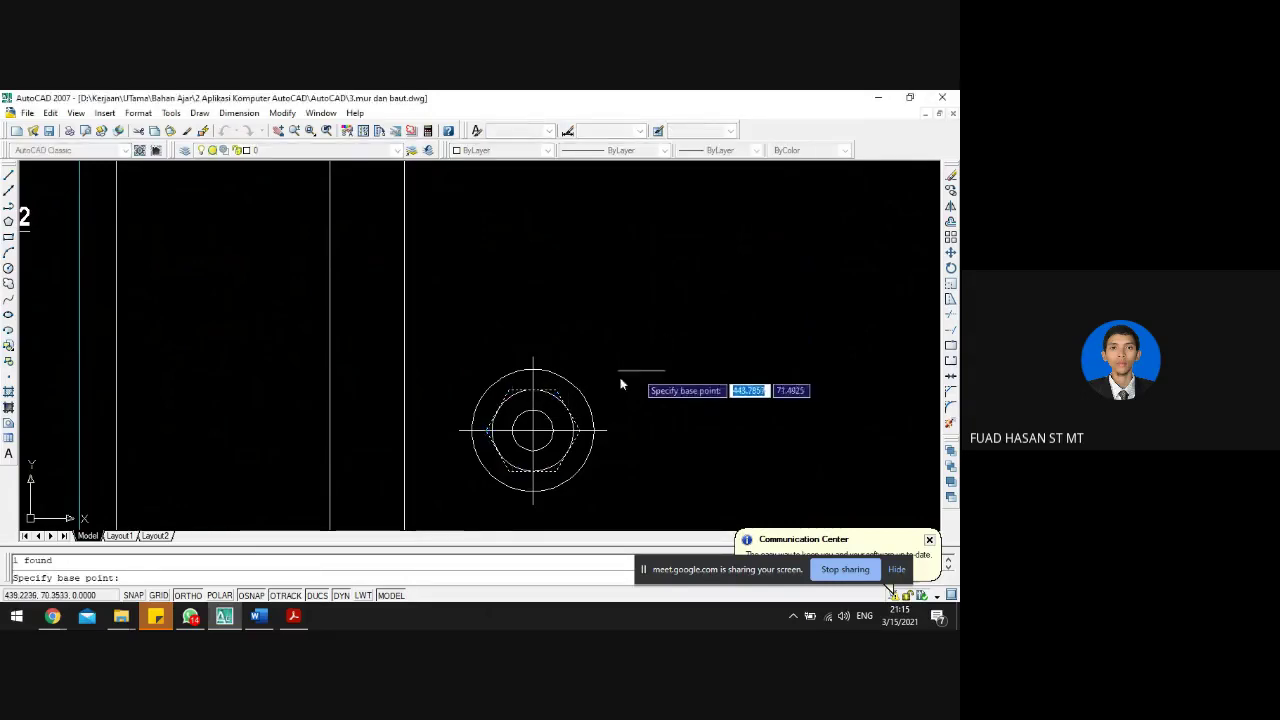
scroll(590, 400, "up", 2)
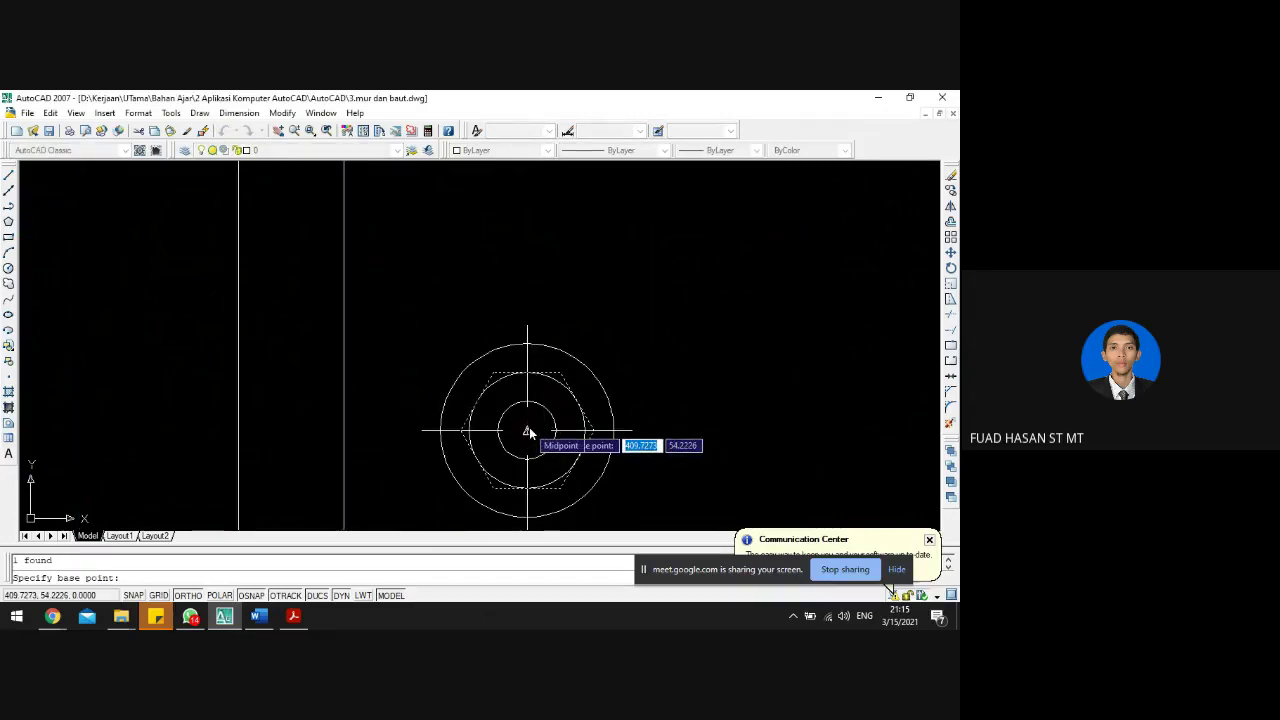
left_click(529, 430)
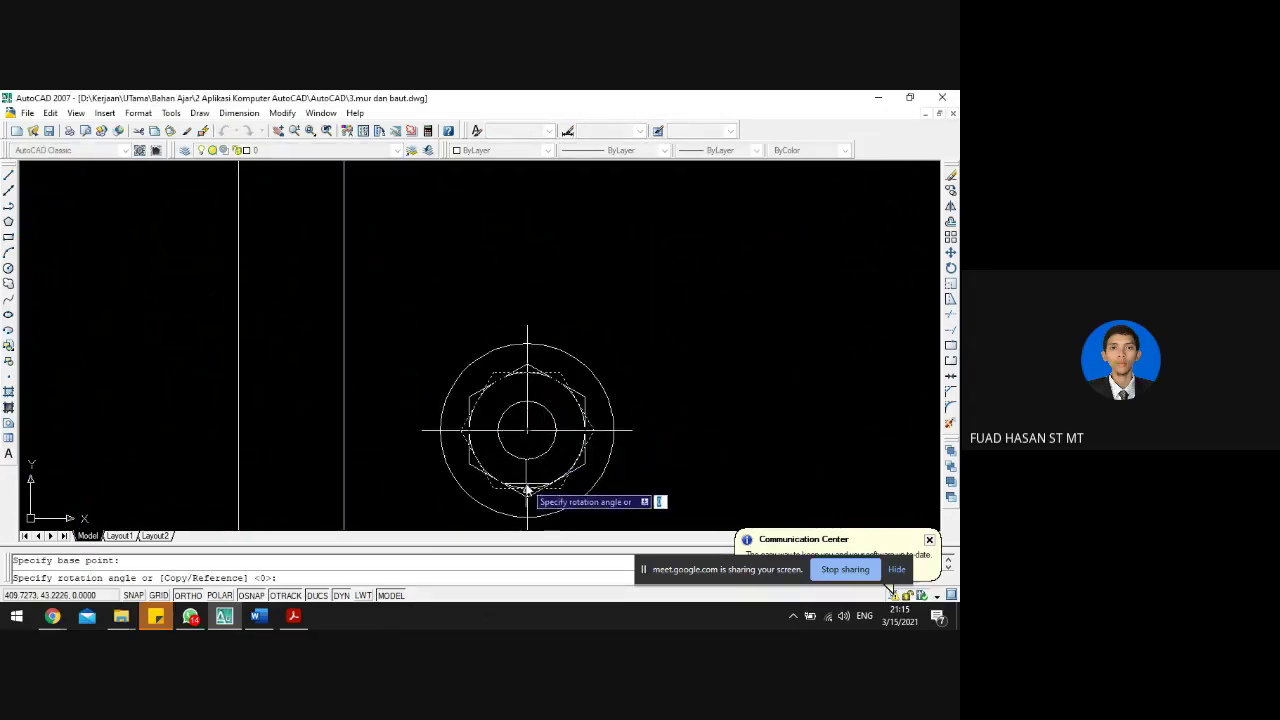
scroll(528, 488, "down", 3)
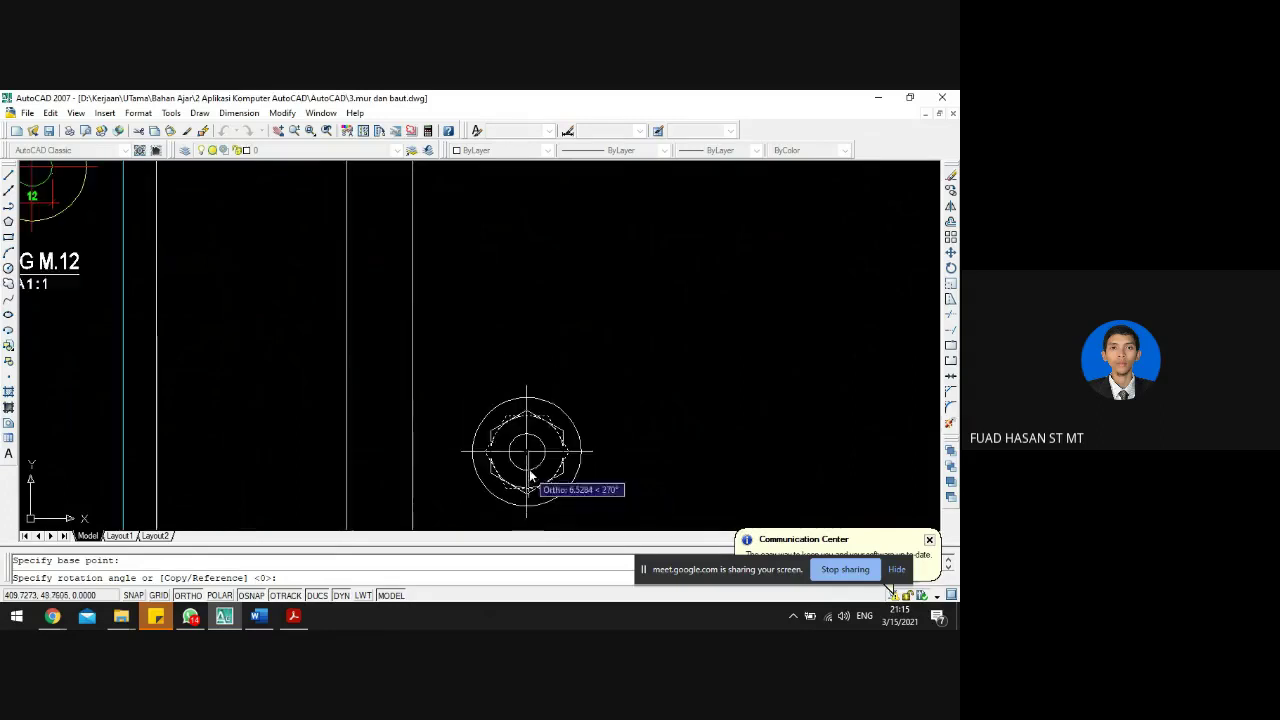
scroll(527, 483, "up", 2)
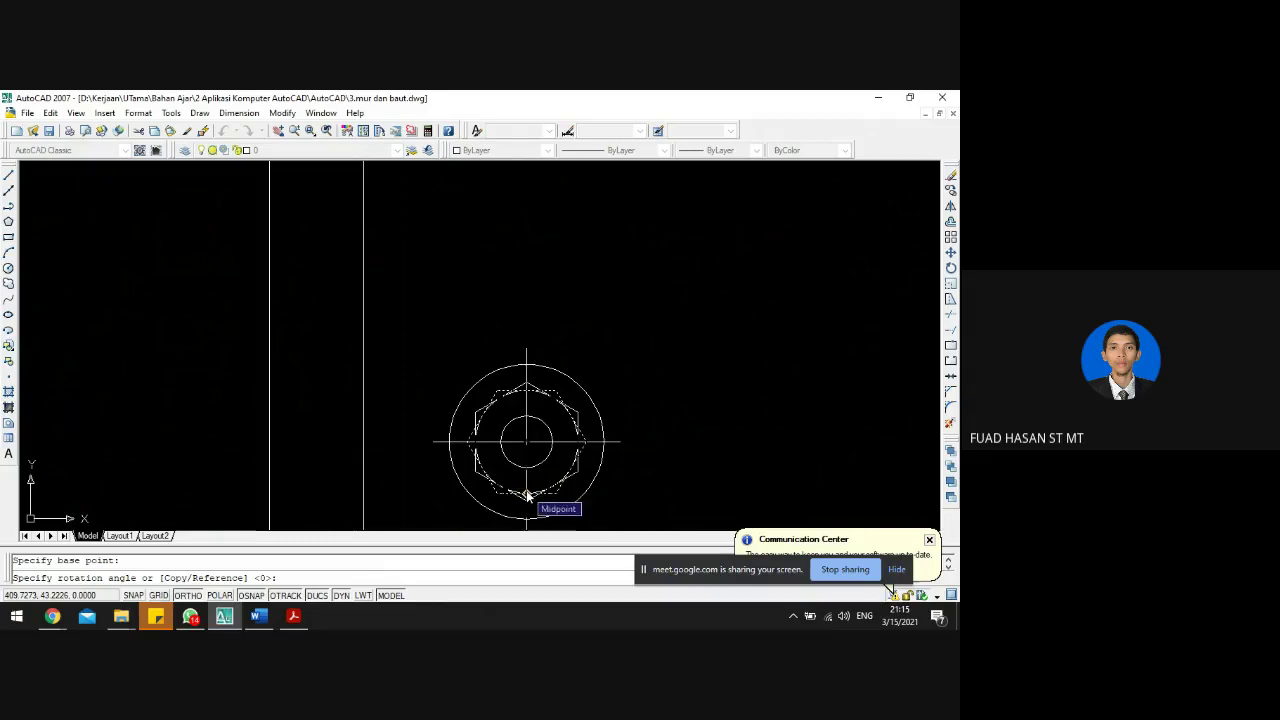
left_click(527, 495)
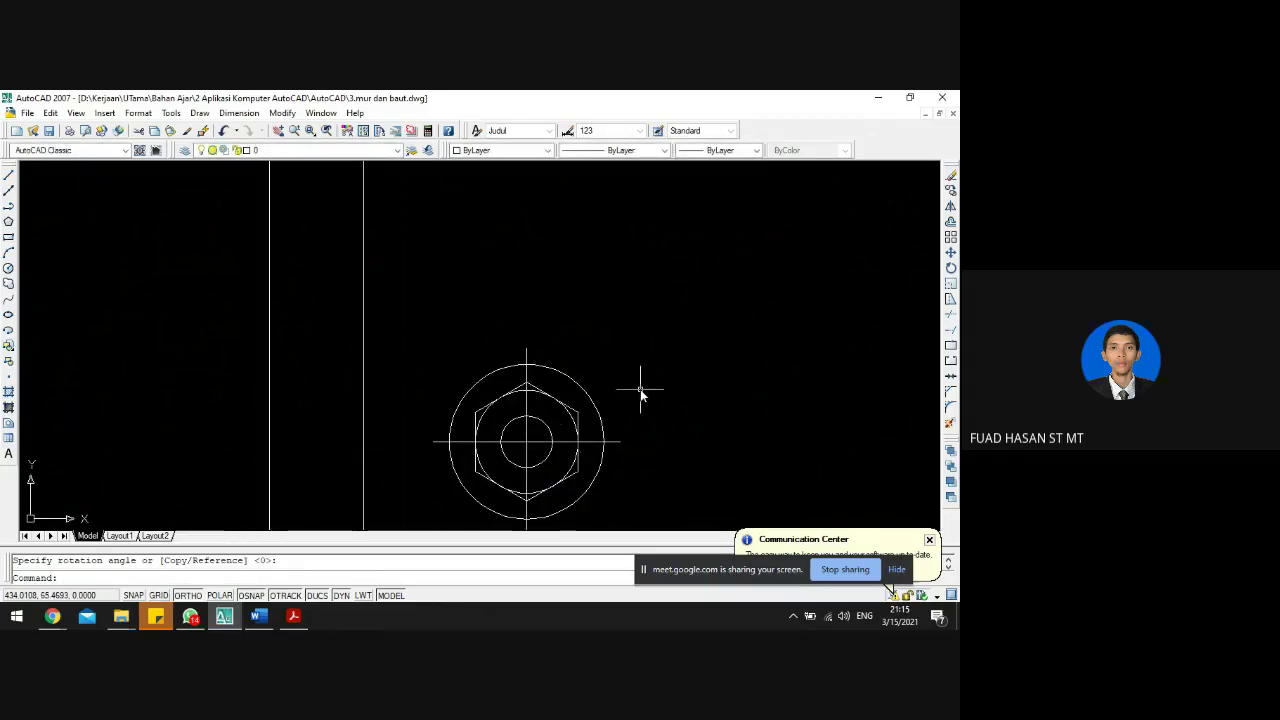
- Delete the radius 11 construction circle inscribed in the new hexagon
scroll(640, 388, "down", 5)
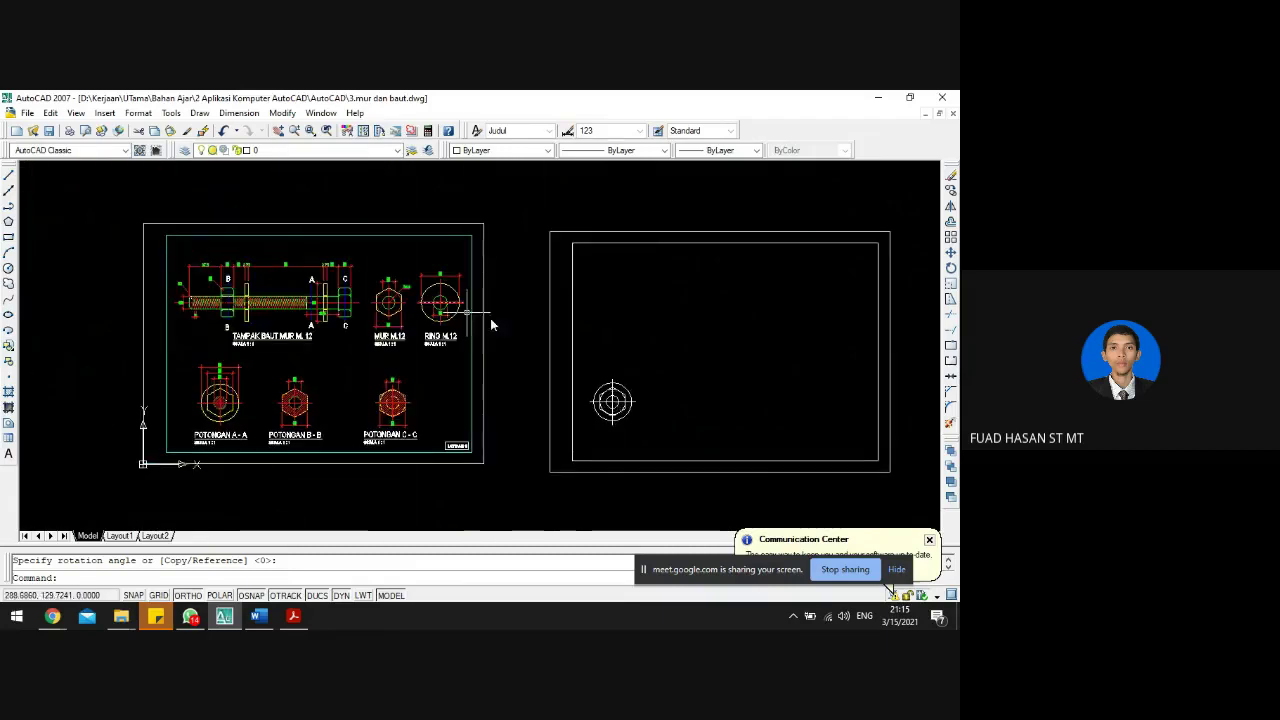
scroll(628, 381, "up", 6)
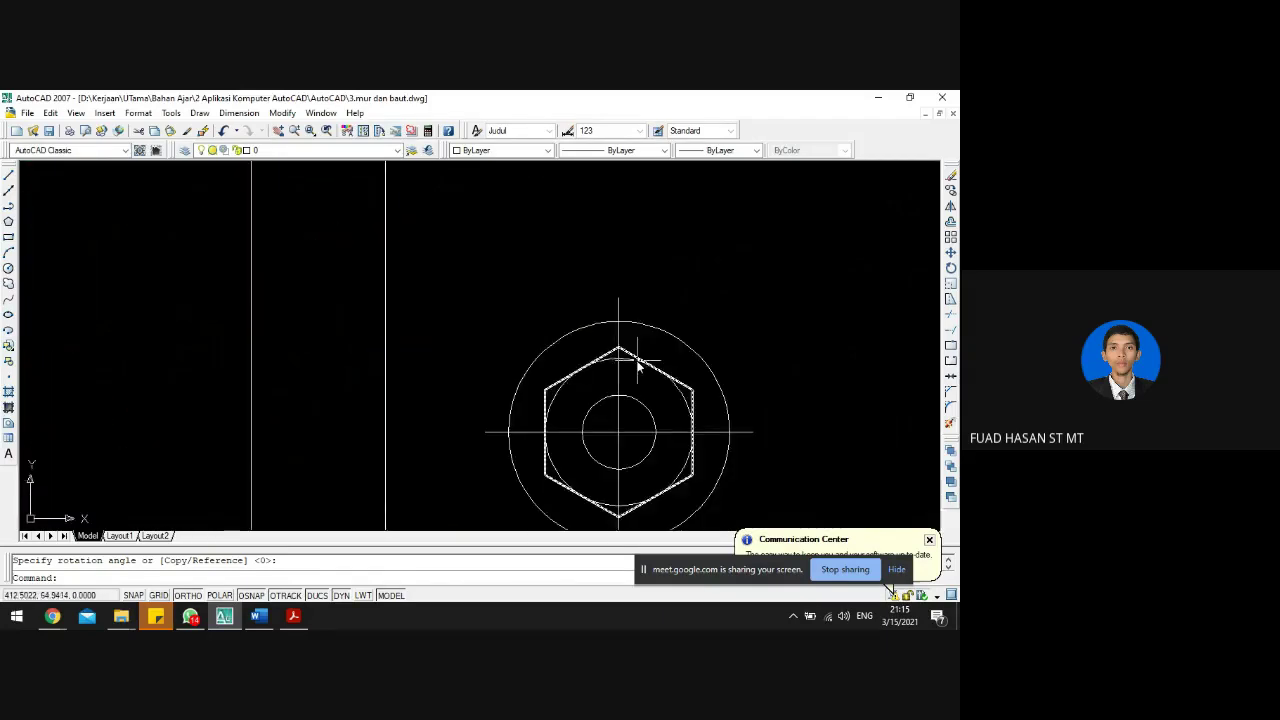
scroll(629, 364, "down", 1)
left_click(628, 362)
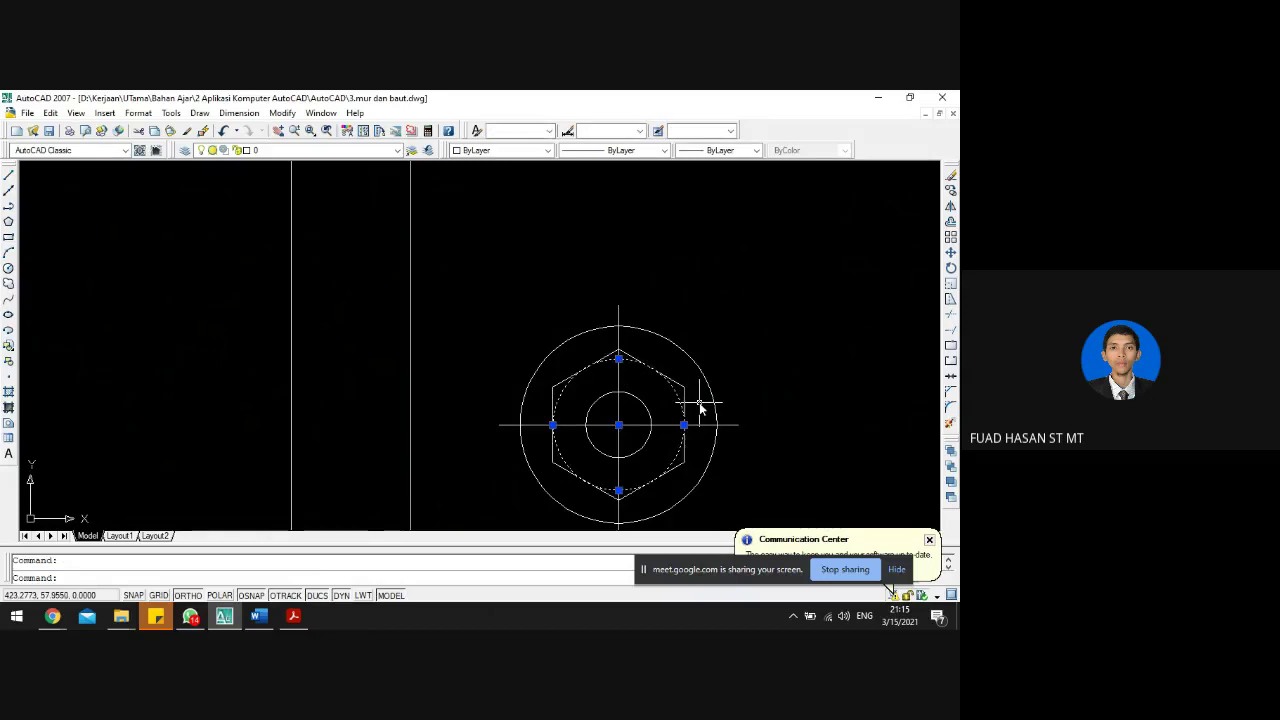
key("Delete")
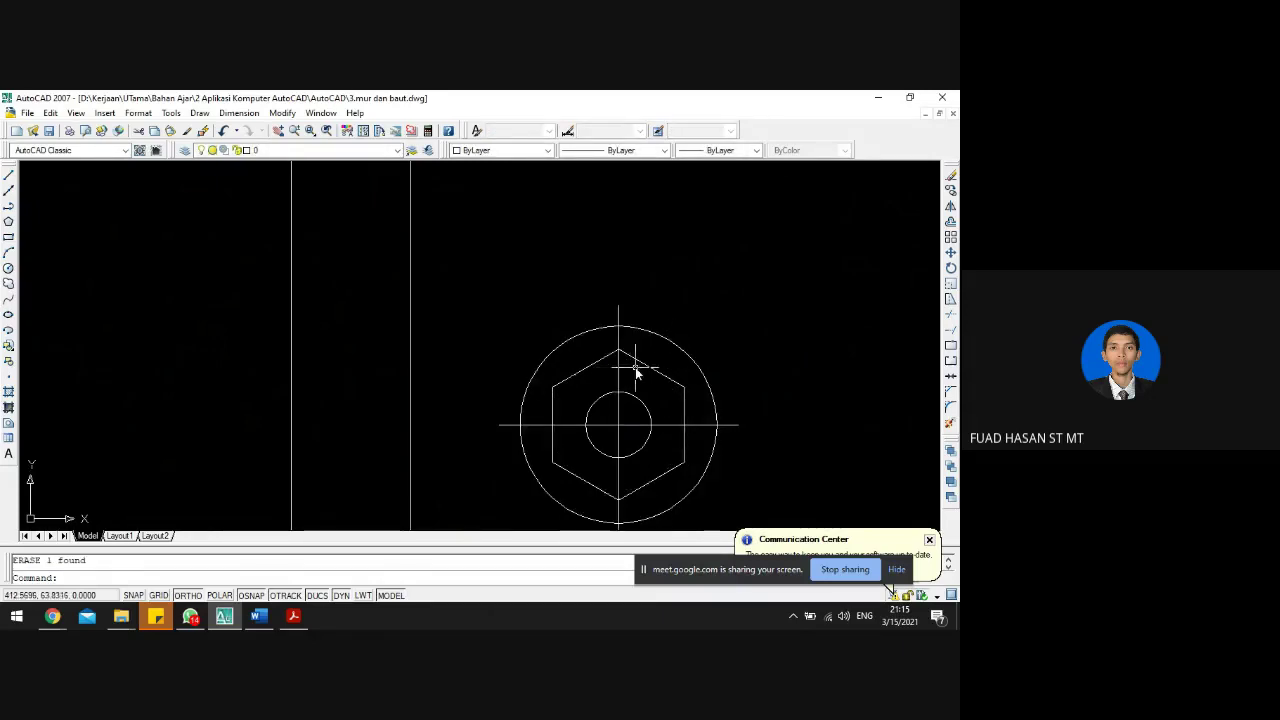
- Compare the redrawn section with POTONGAN A - A and make Standard the current dimension style
scroll(611, 322, "down", 3)
scroll(115, 340, "up", 1)
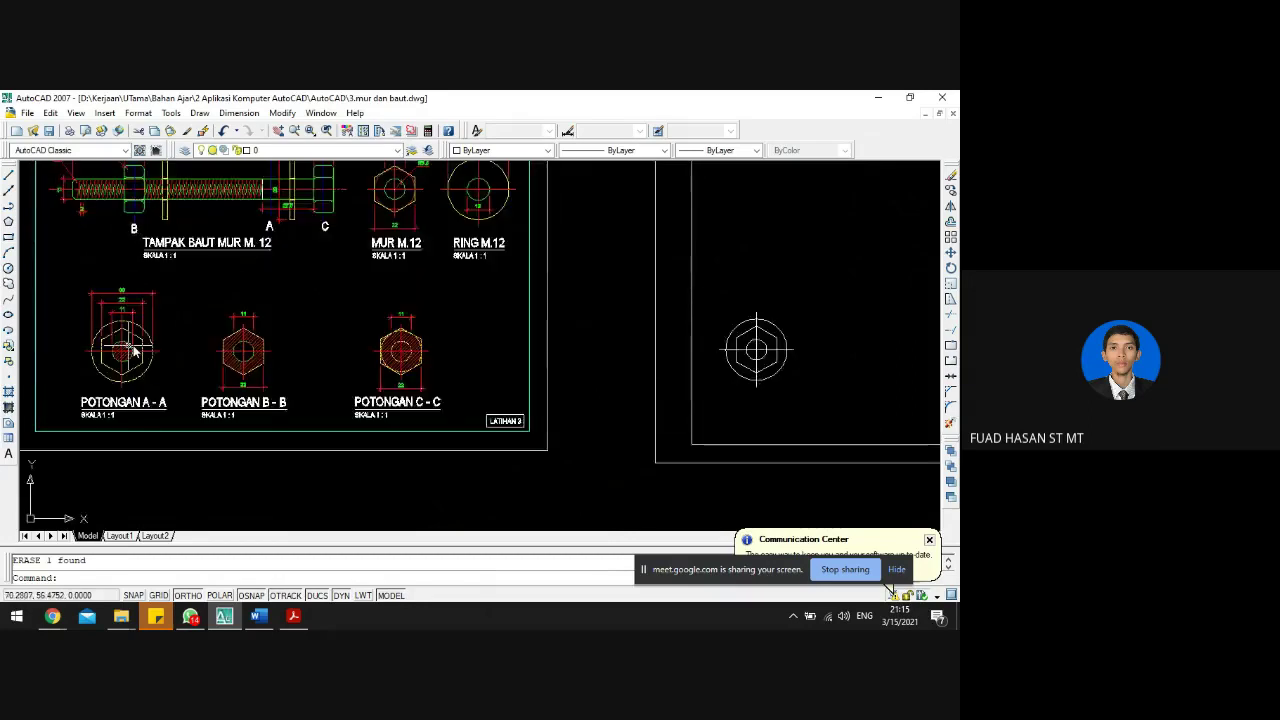
scroll(133, 348, "up", 3)
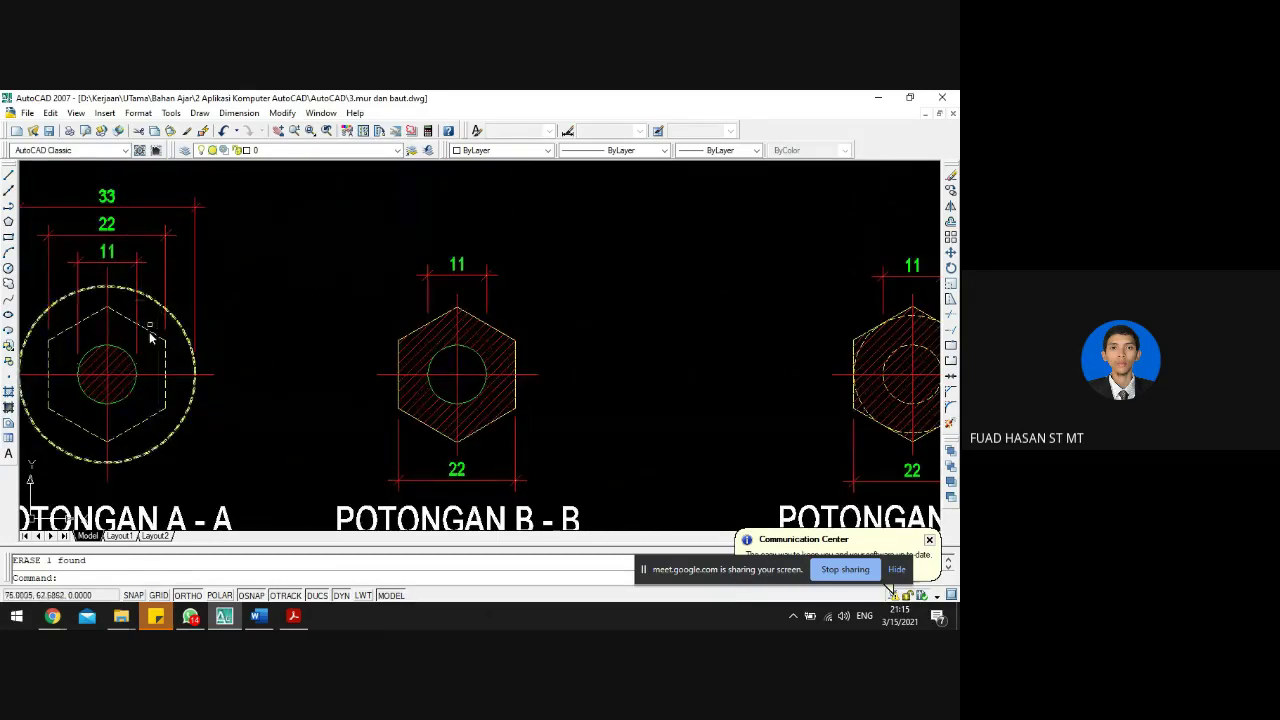
scroll(155, 337, "down", 4)
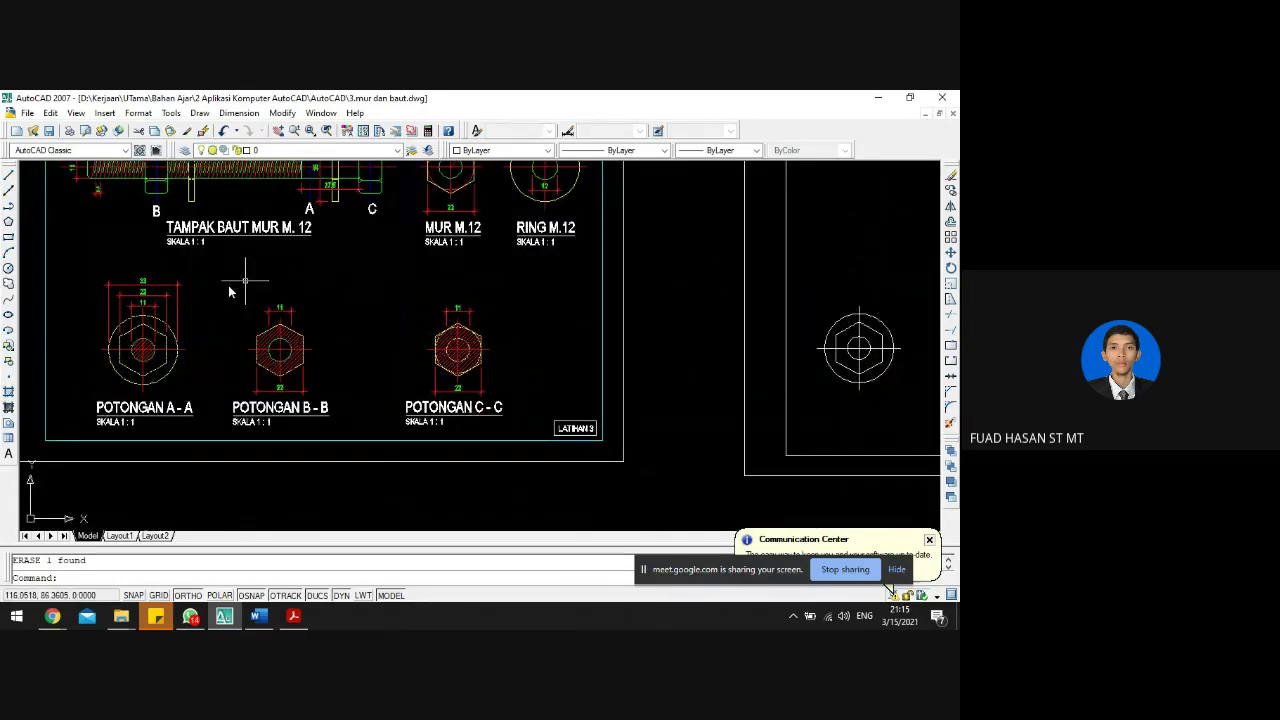
key("Escape")
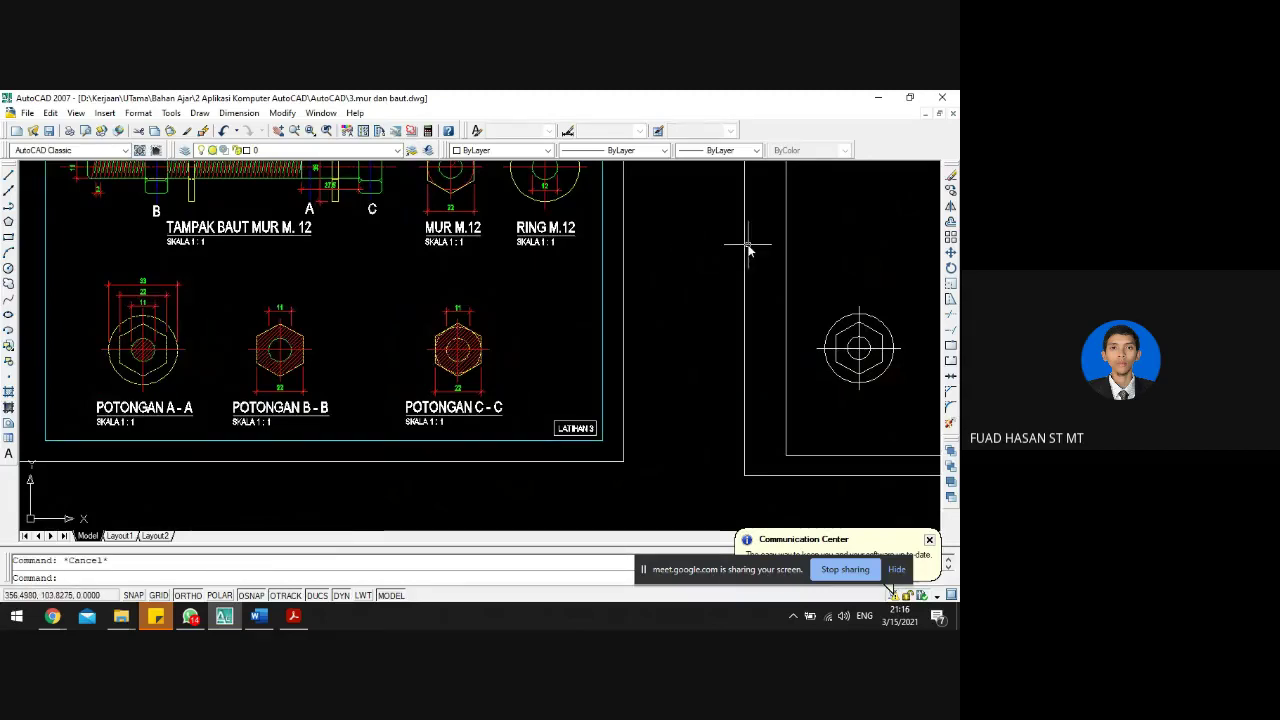
type("ddim")
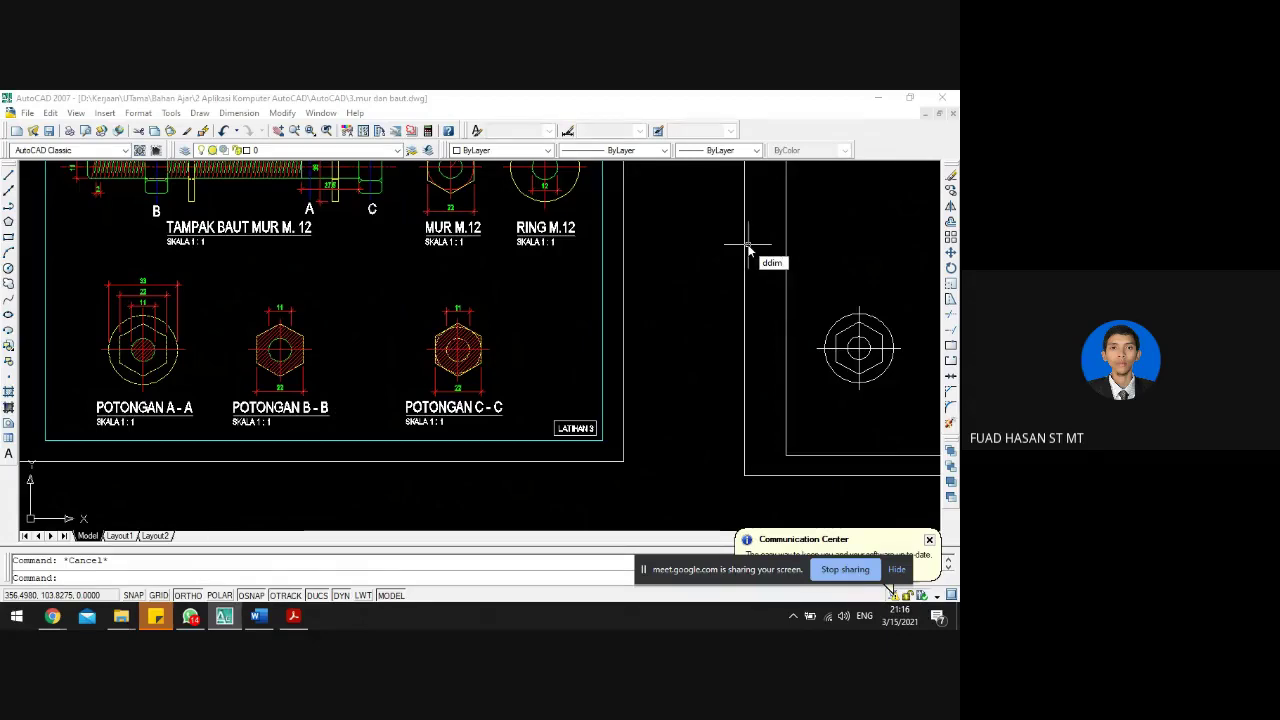
key("Return")
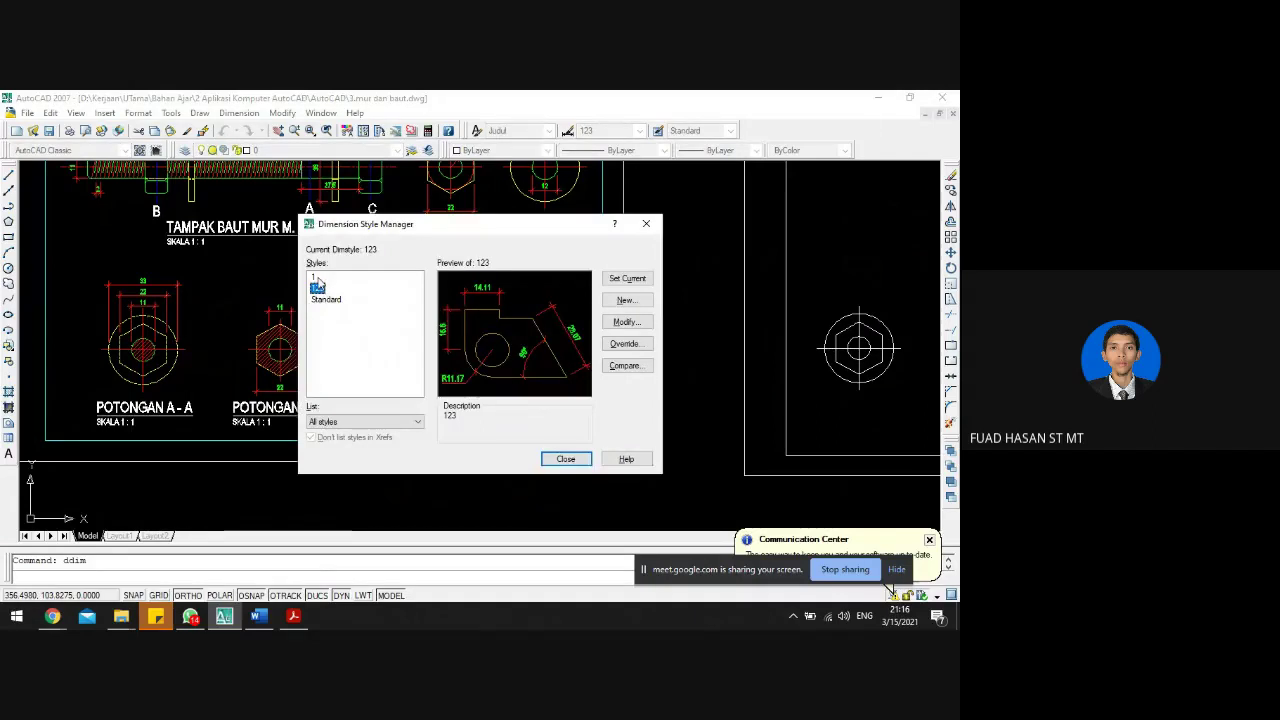
left_click(315, 277)
left_click(317, 288)
left_click(327, 300)
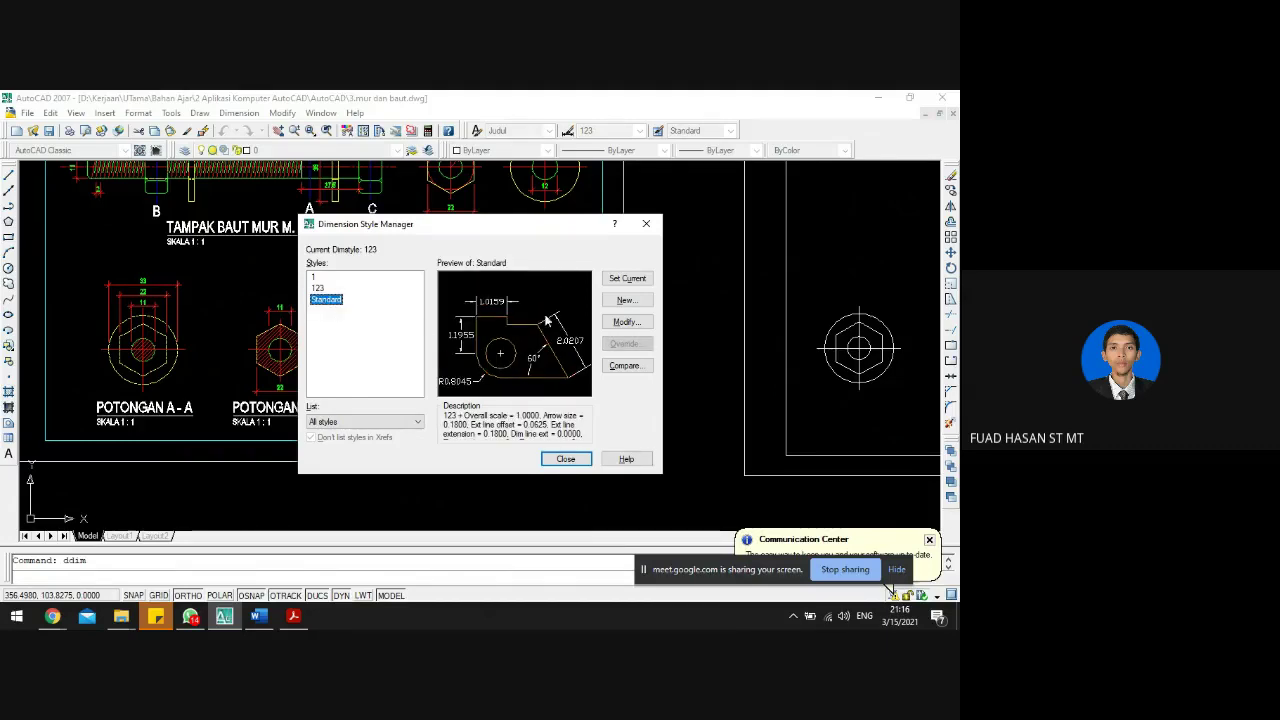
left_click(628, 278)
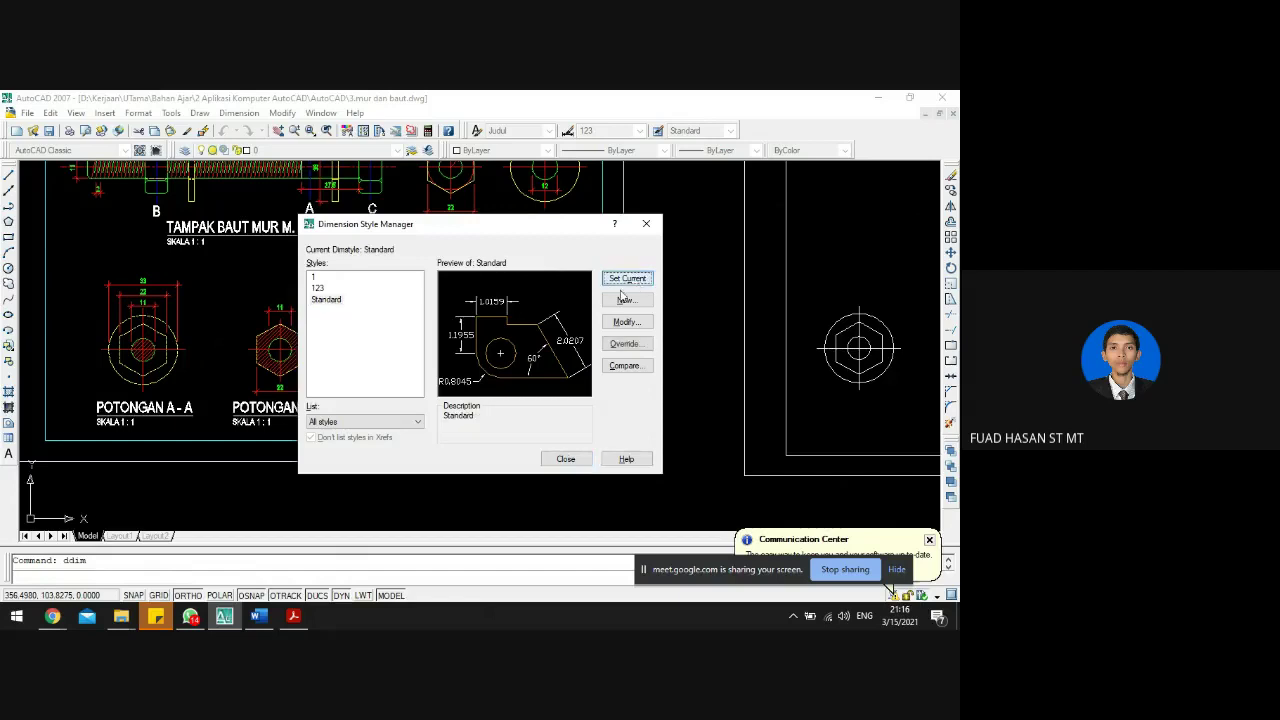
left_click(566, 458)
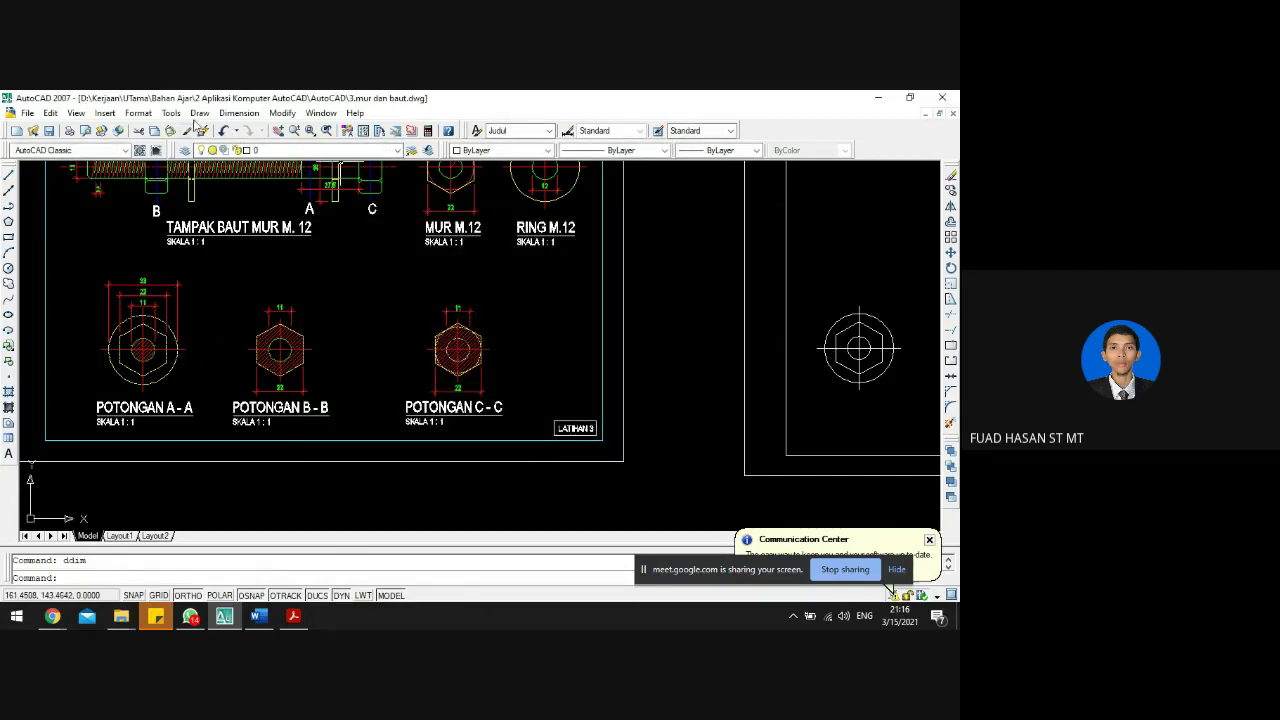
- Add a Quick Dimension for the radius of the new outer circle in the Standard style and inspect its text size
left_click(239, 112)
left_click(265, 129)
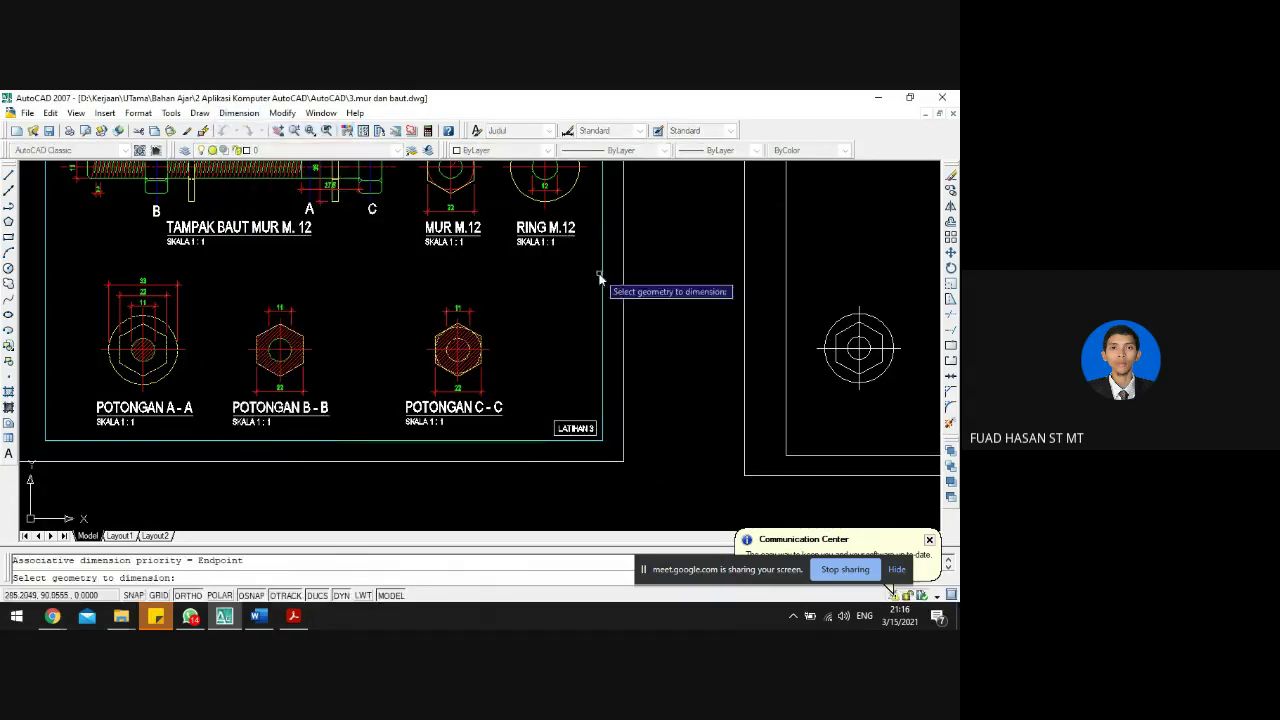
left_click(852, 320)
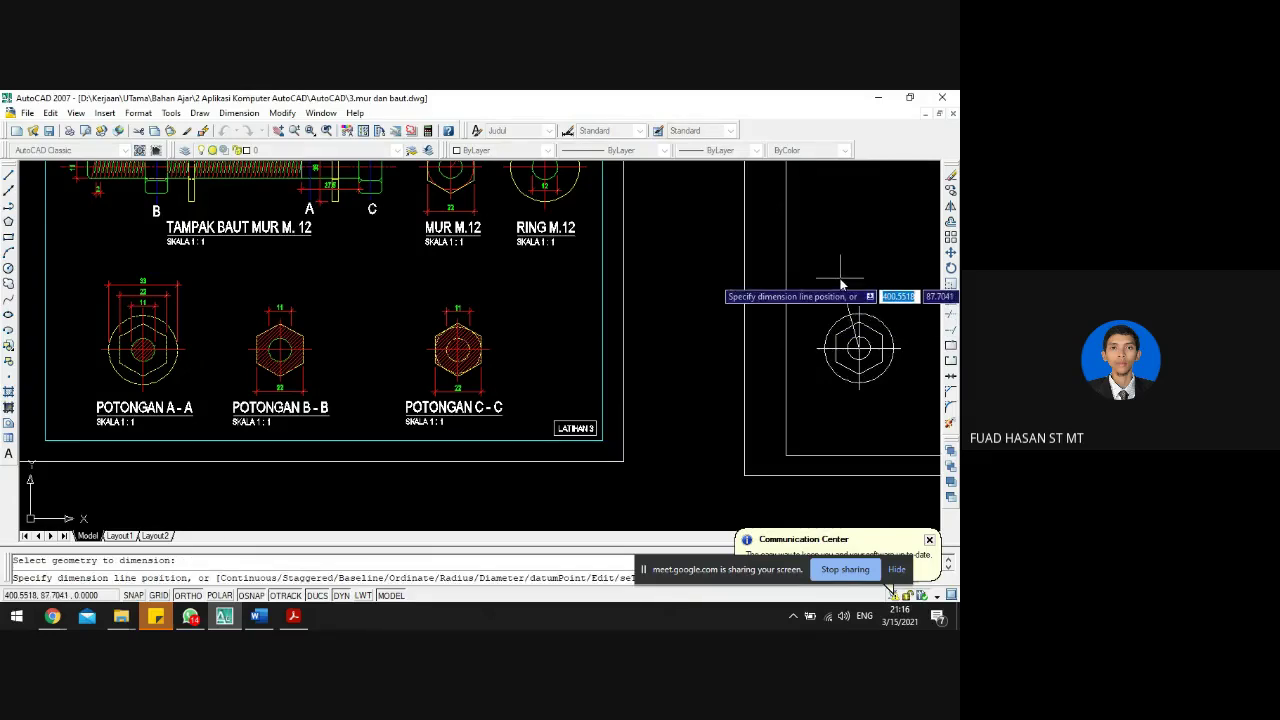
key("Escape")
scroll(803, 304, "up", 10)
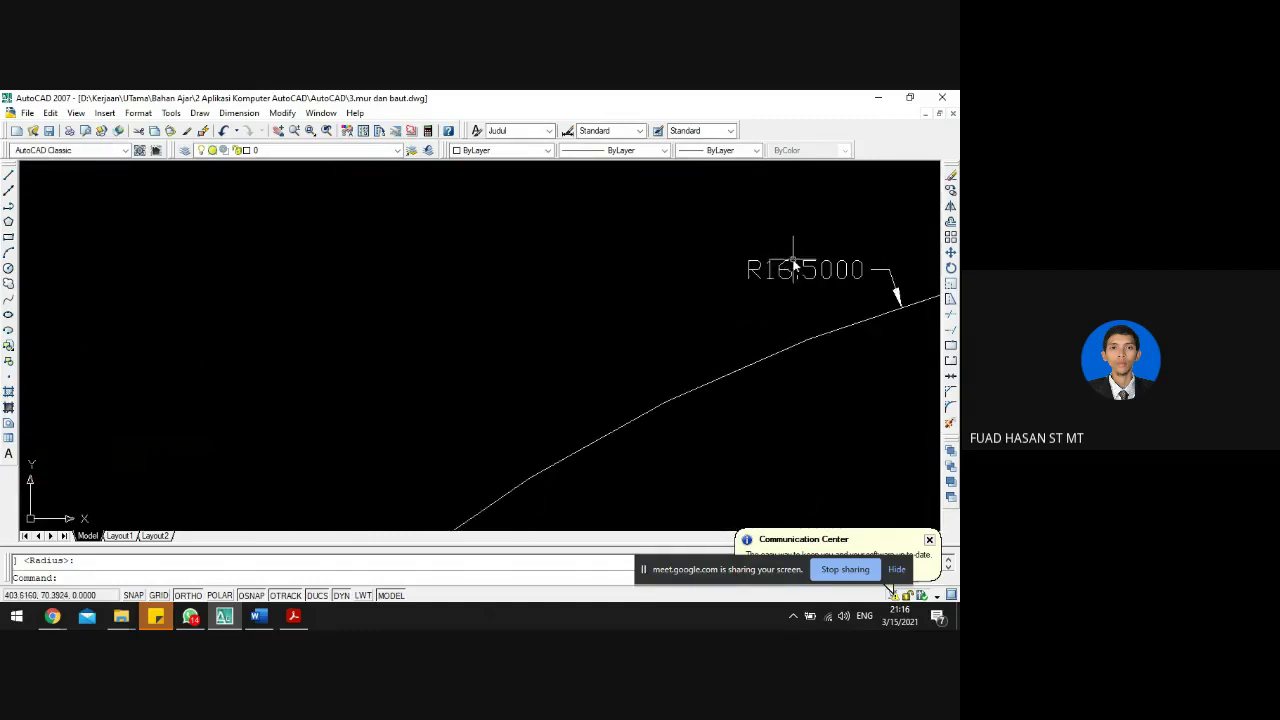
left_click(786, 270)
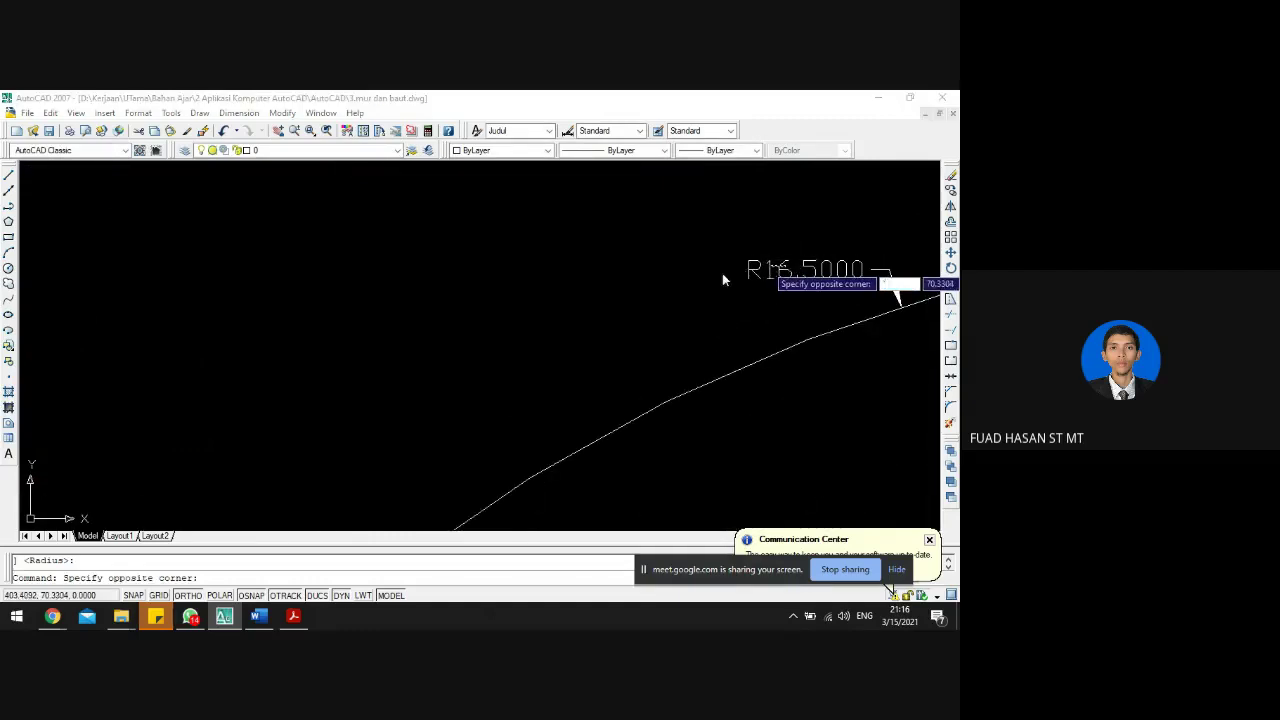
key("Escape")
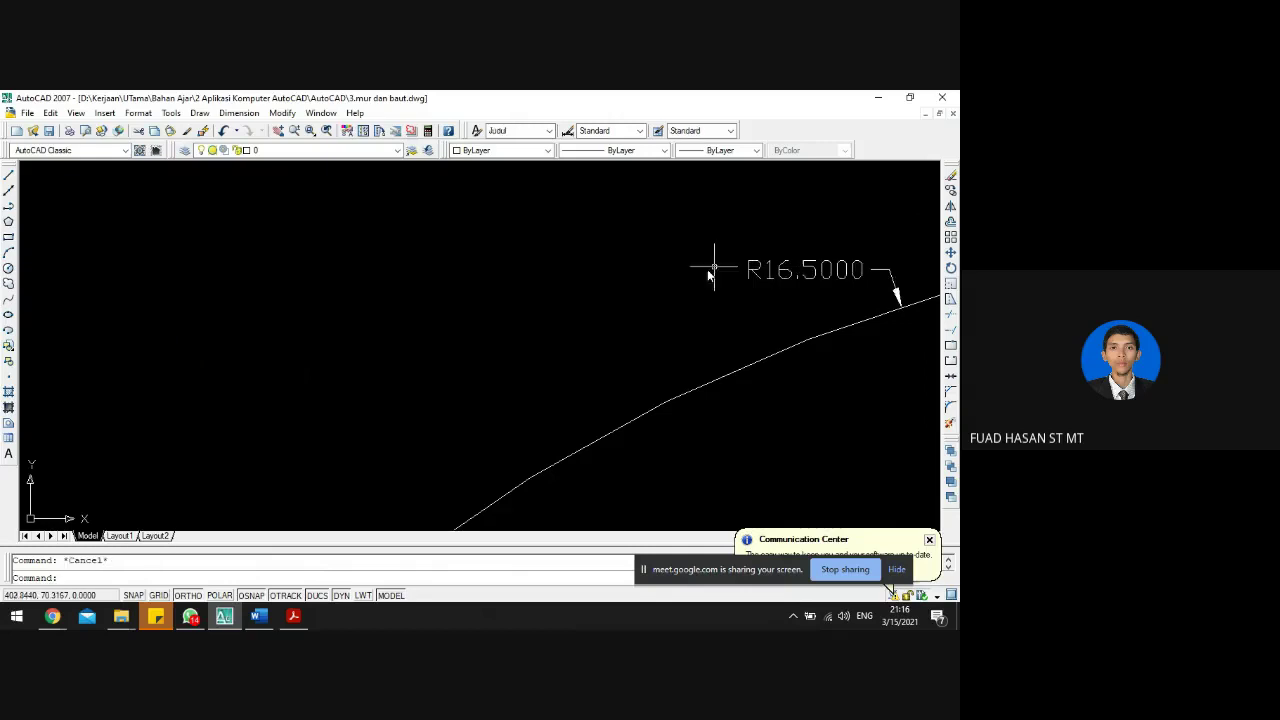
- Make 123 the current dimension style
type("dd")
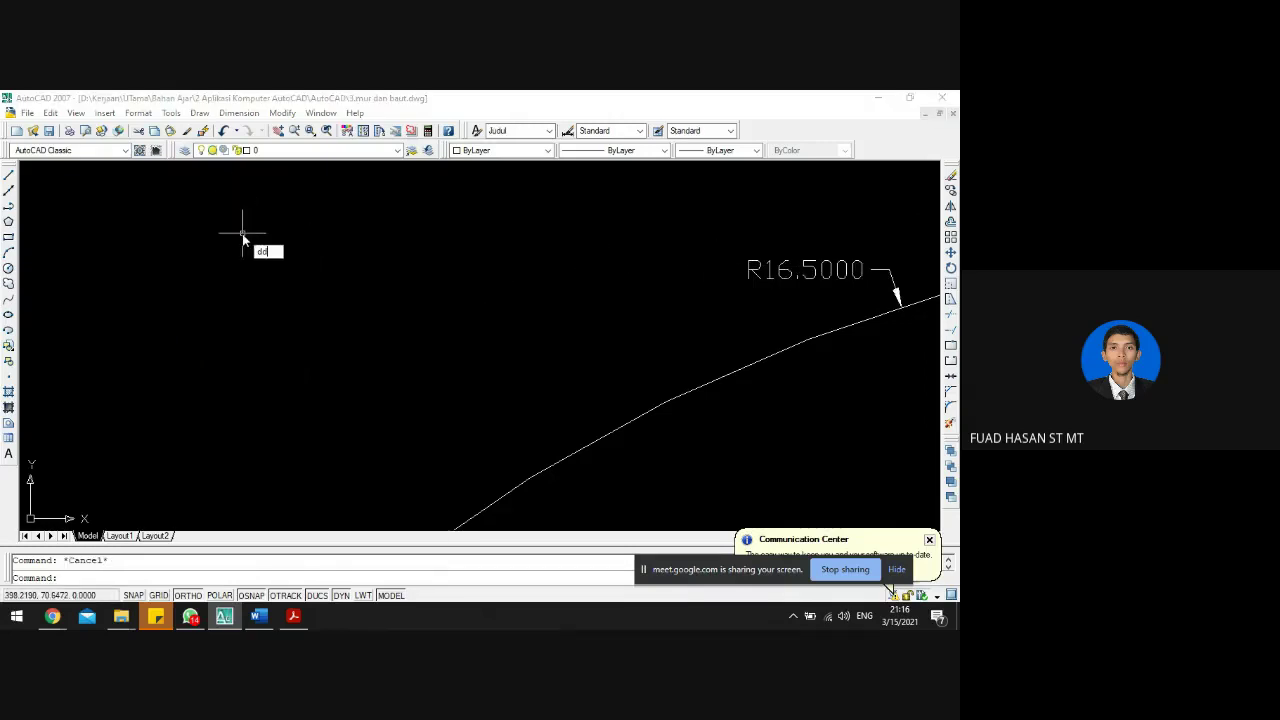
type("im")
key("Return")
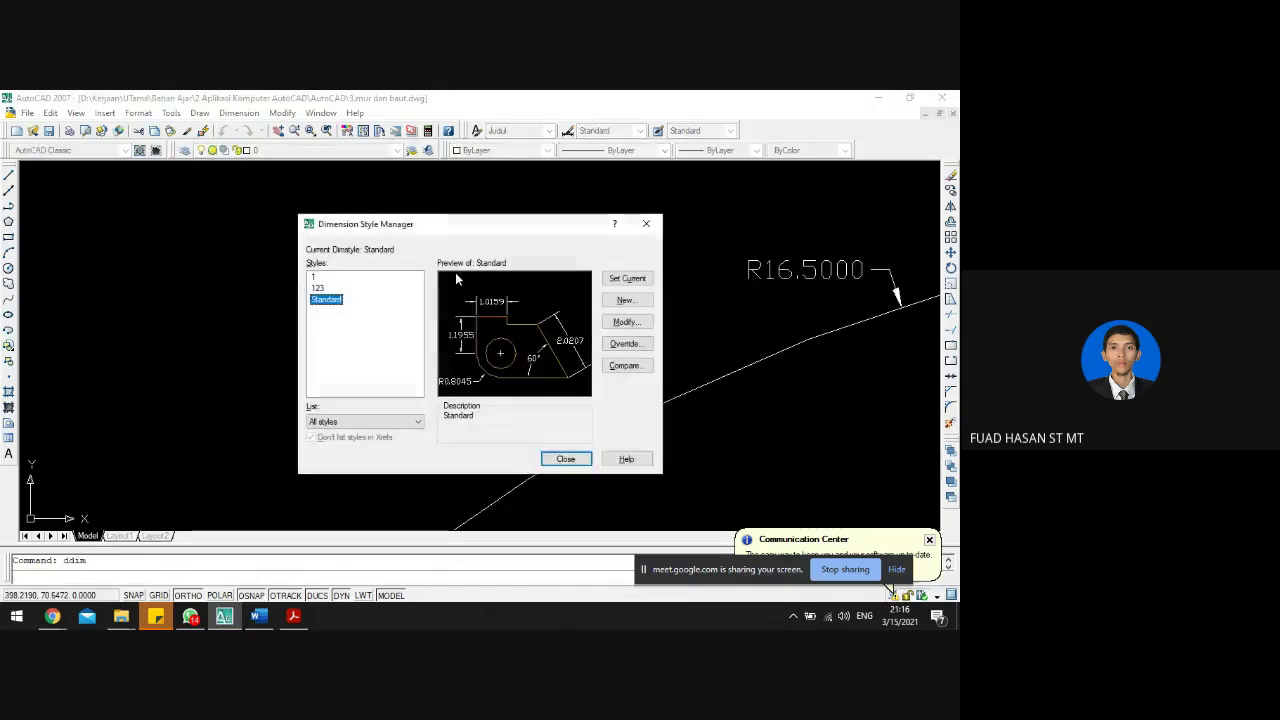
left_click(318, 288)
left_click(620, 280)
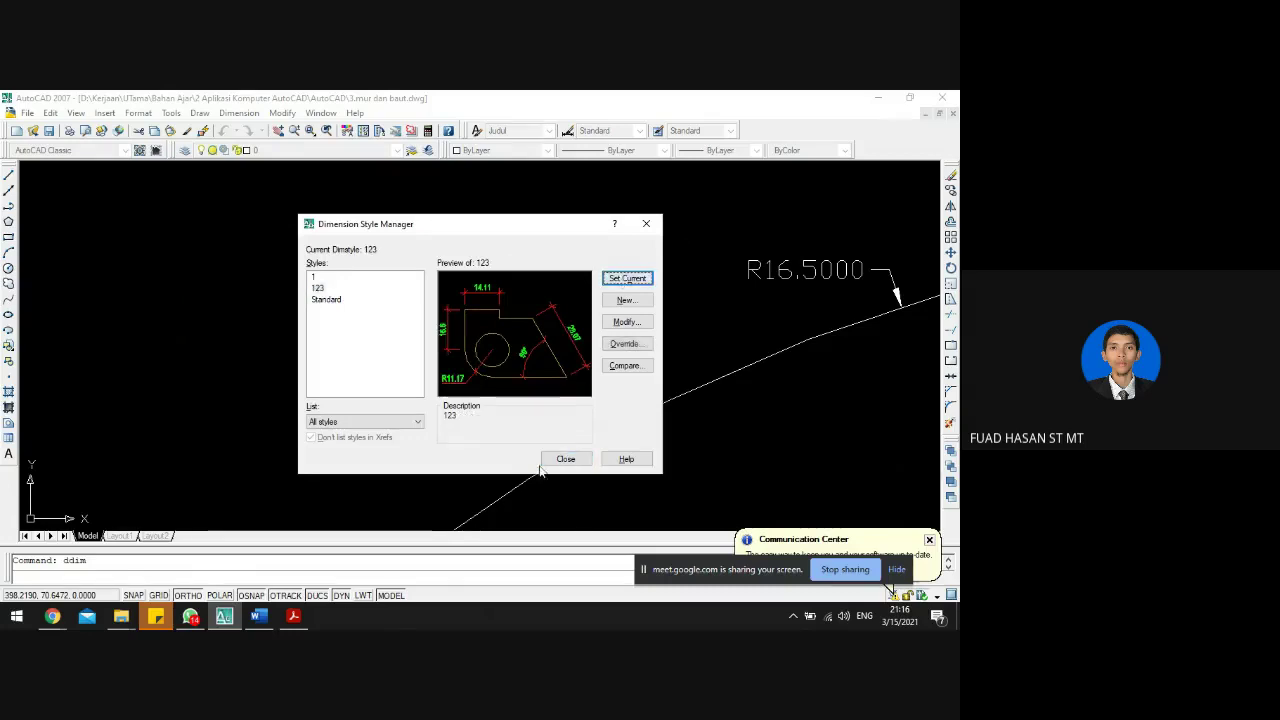
left_click(565, 459)
- Add a Quick Dimension for the outer circle's radius in style 123, placing it above and to the left of the circle
left_click(239, 113)
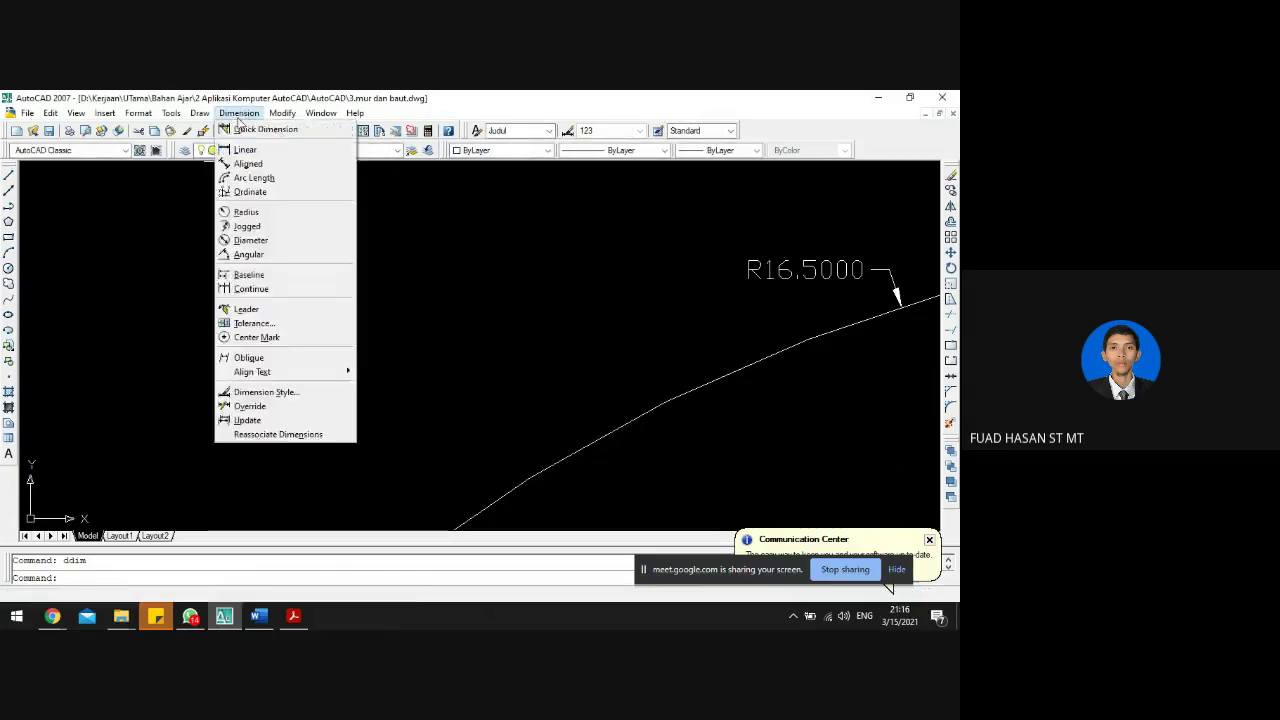
left_click(240, 128)
scroll(449, 220, "down", 3)
left_click(438, 253)
scroll(437, 256, "down", 6)
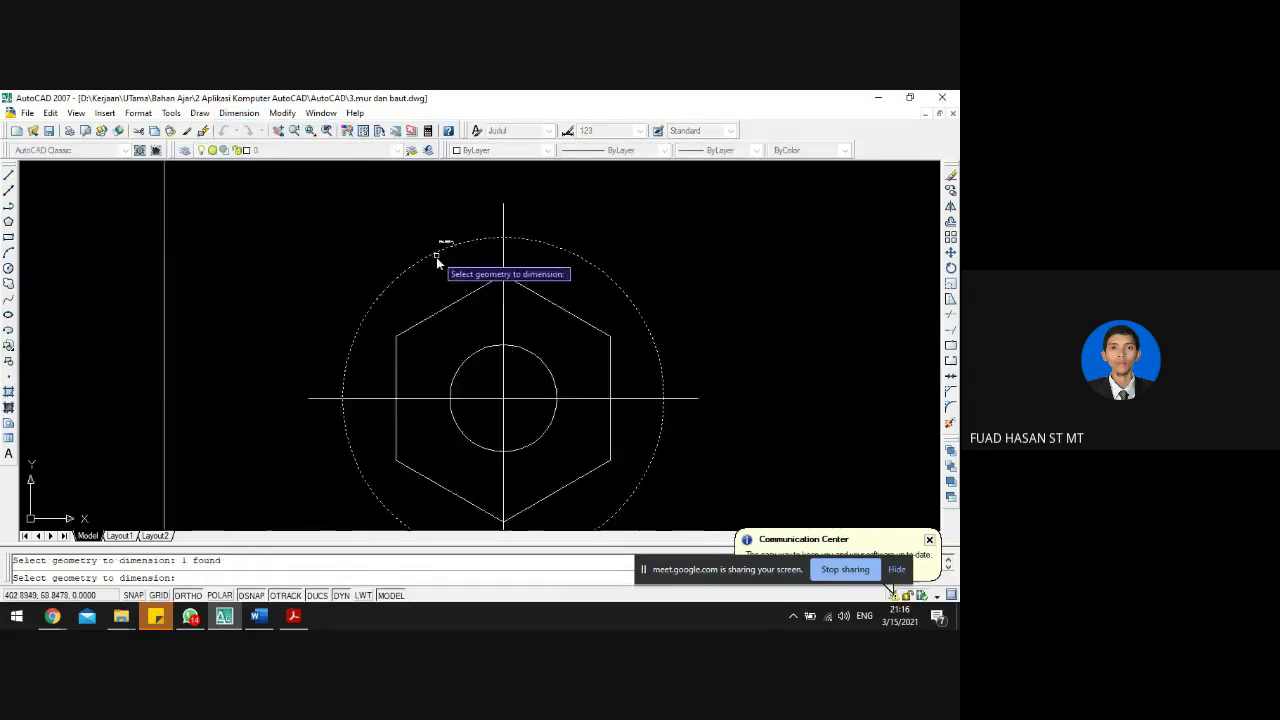
key("Return")
left_click(409, 247)
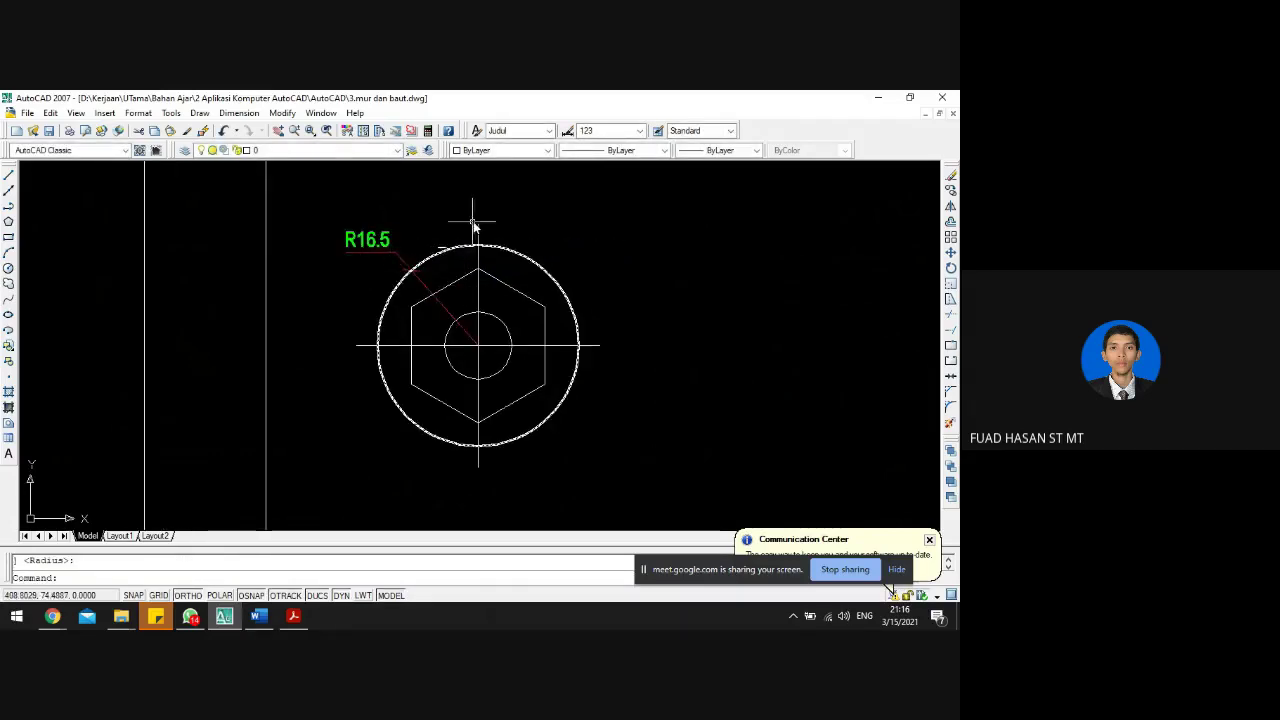
- Erase both trial radius dimensions from the new outer circle and return to the dimensions of POTONGAN A - A
scroll(449, 264, "up", 5)
left_click(471, 263)
left_click(453, 281)
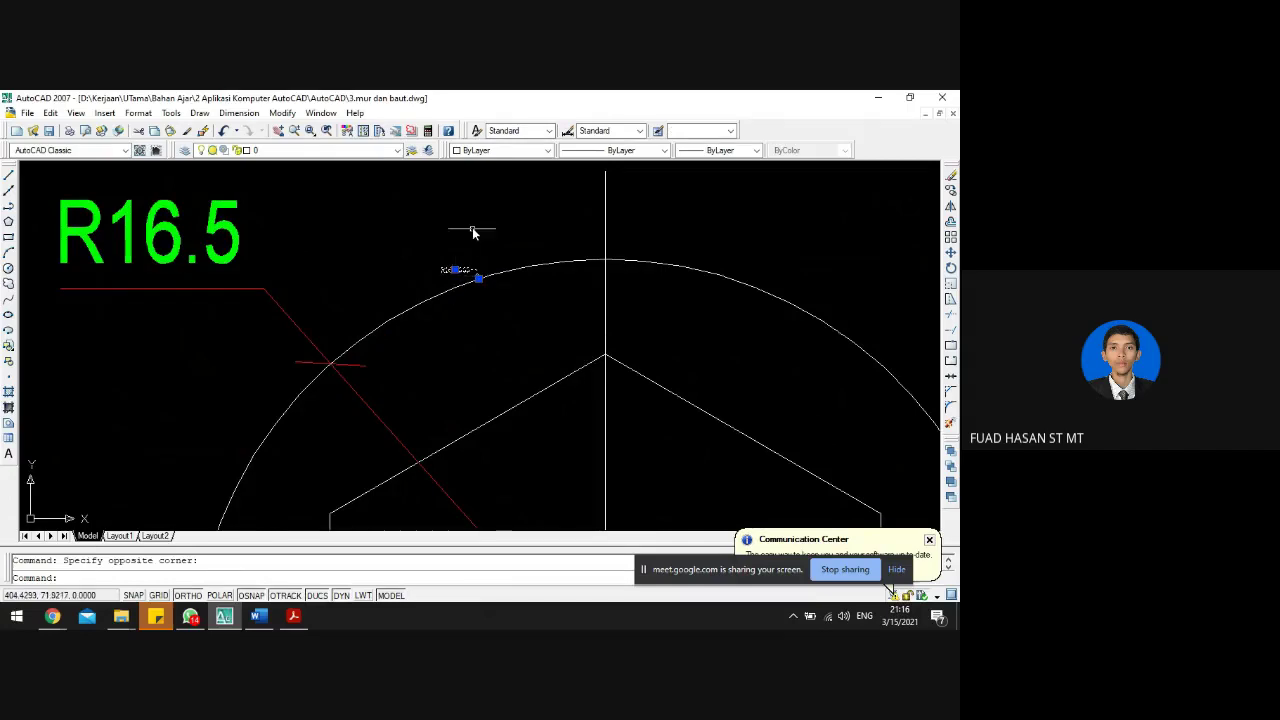
scroll(430, 258, "down", 5)
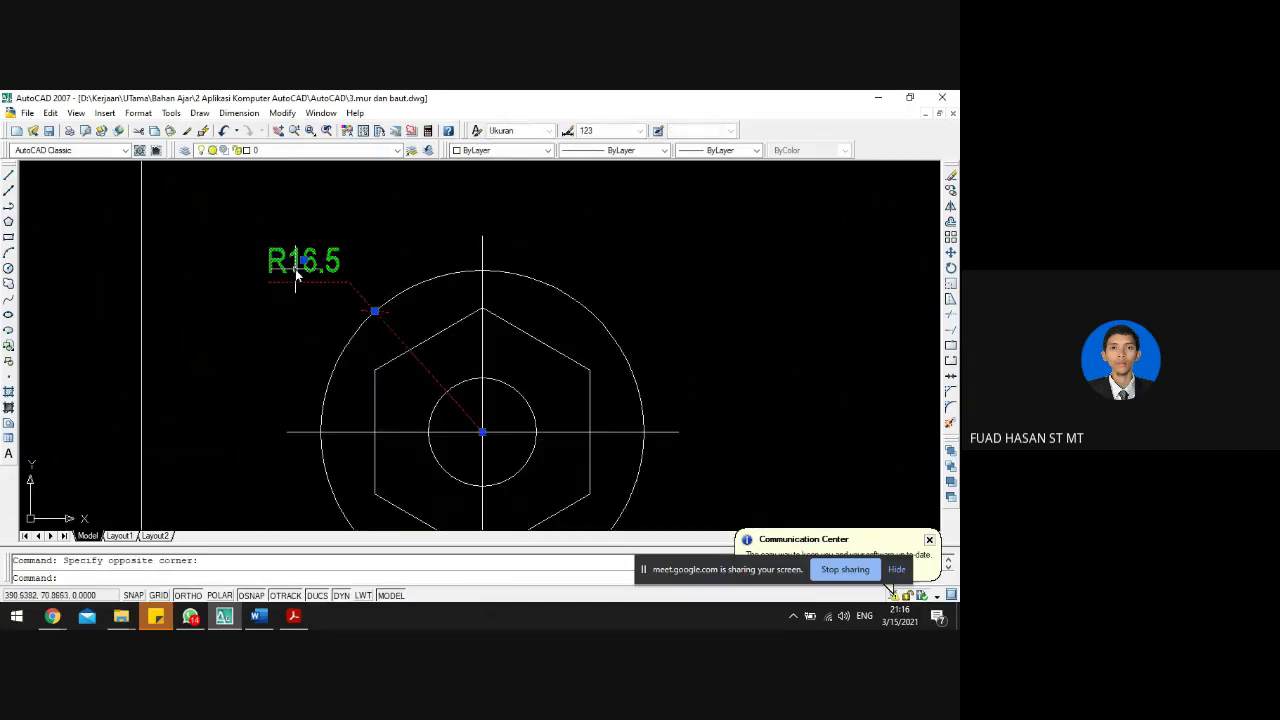
key("Delete")
scroll(294, 266, "down", 5)
scroll(314, 304, "down", 2)
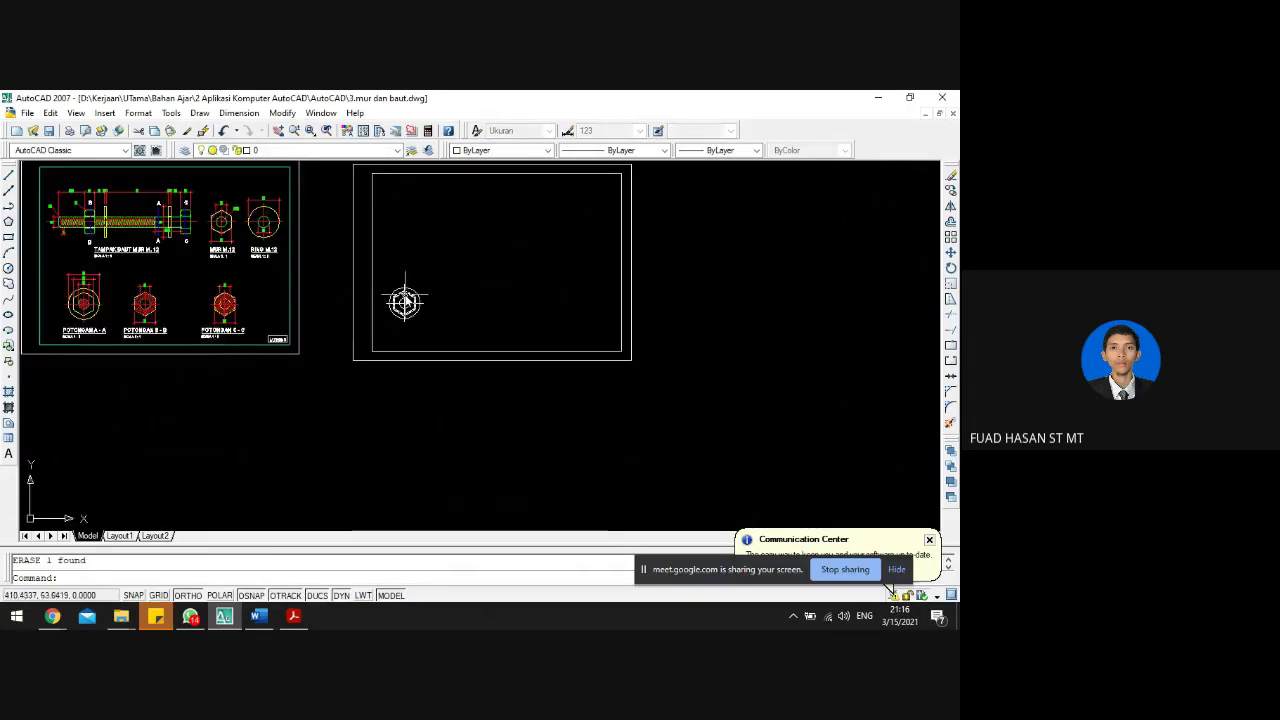
scroll(105, 312, "up", 6)
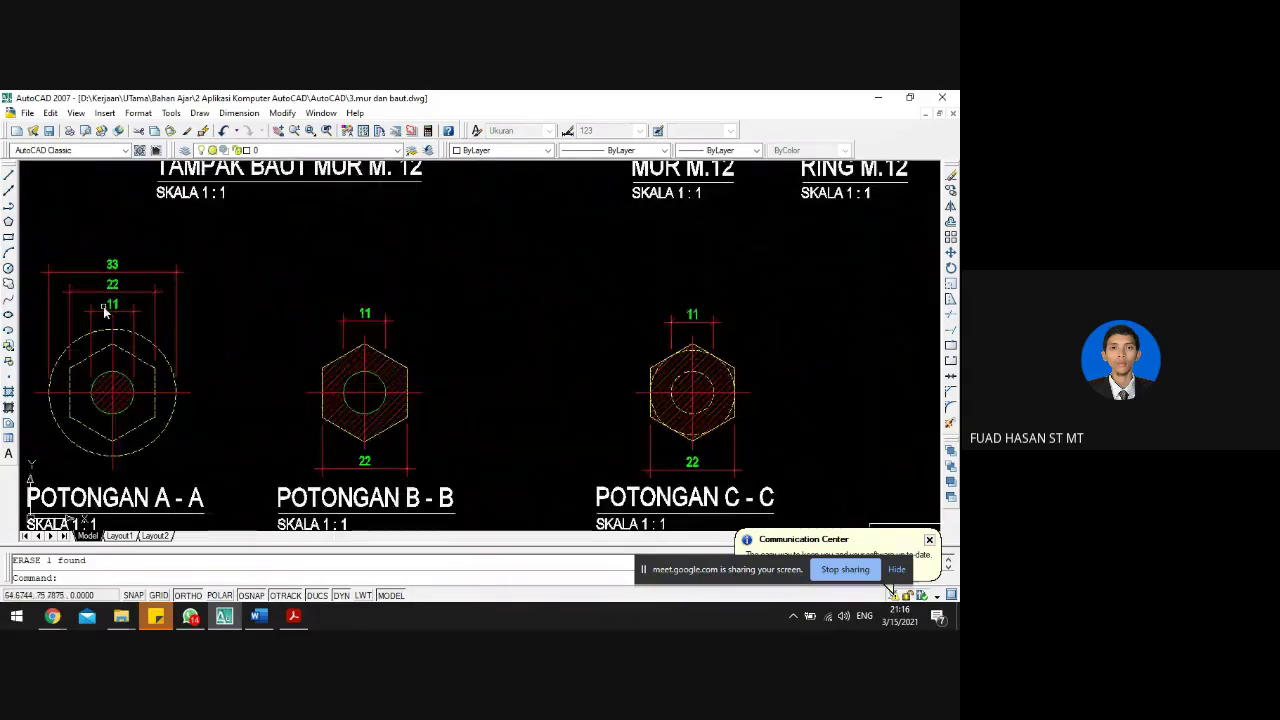
- Add a horizontal linear dimension across the new outer circle's diameter, placing the dimension line above the circle
scroll(113, 305, "down", 4)
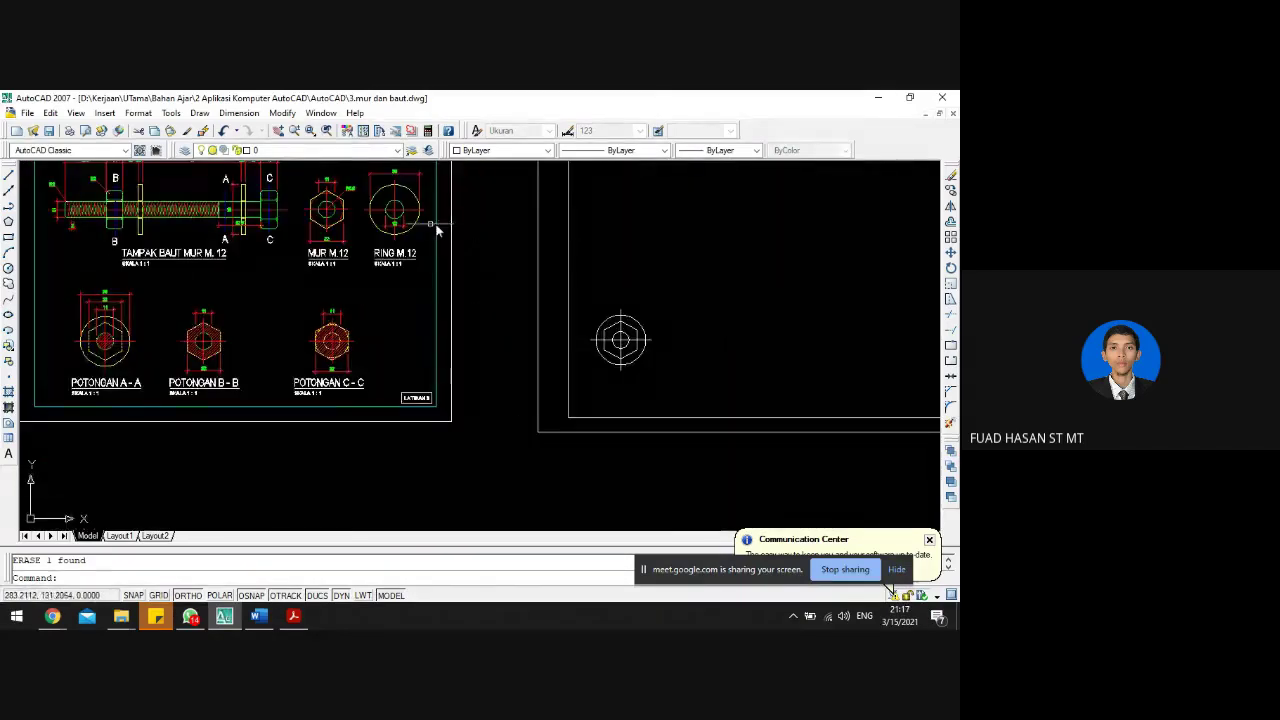
scroll(660, 320, "up", 2)
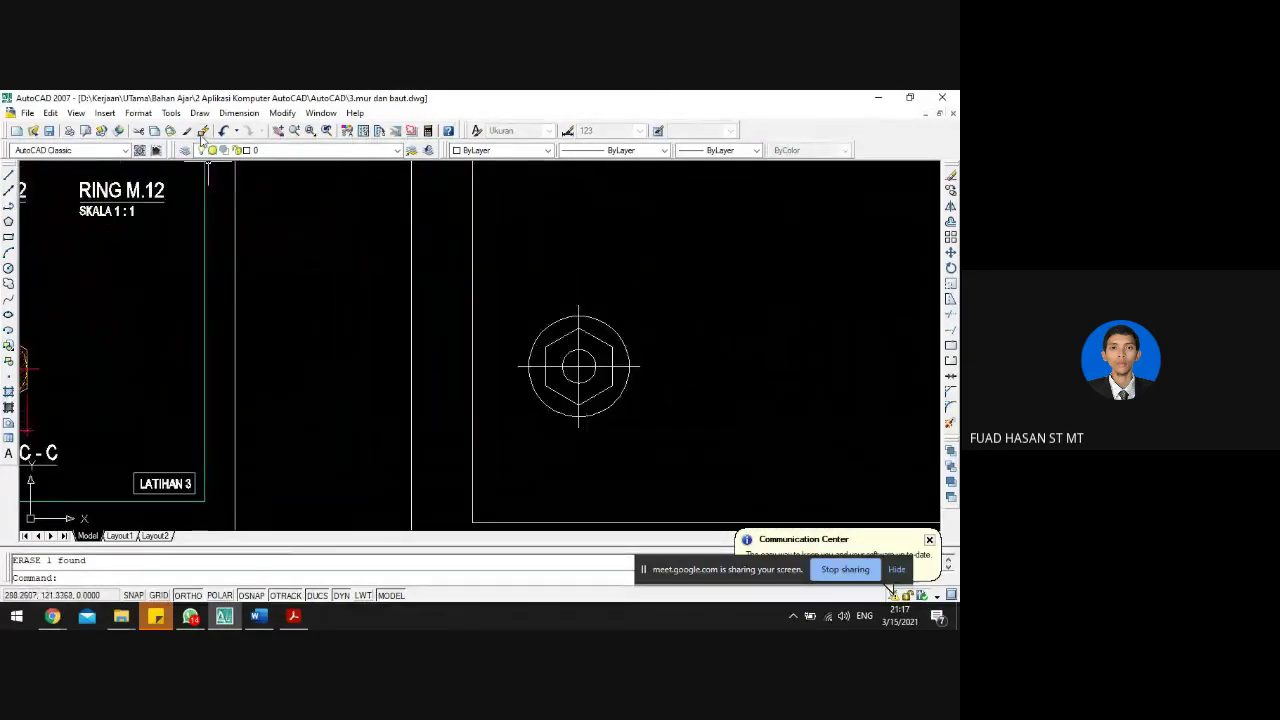
left_click(239, 112)
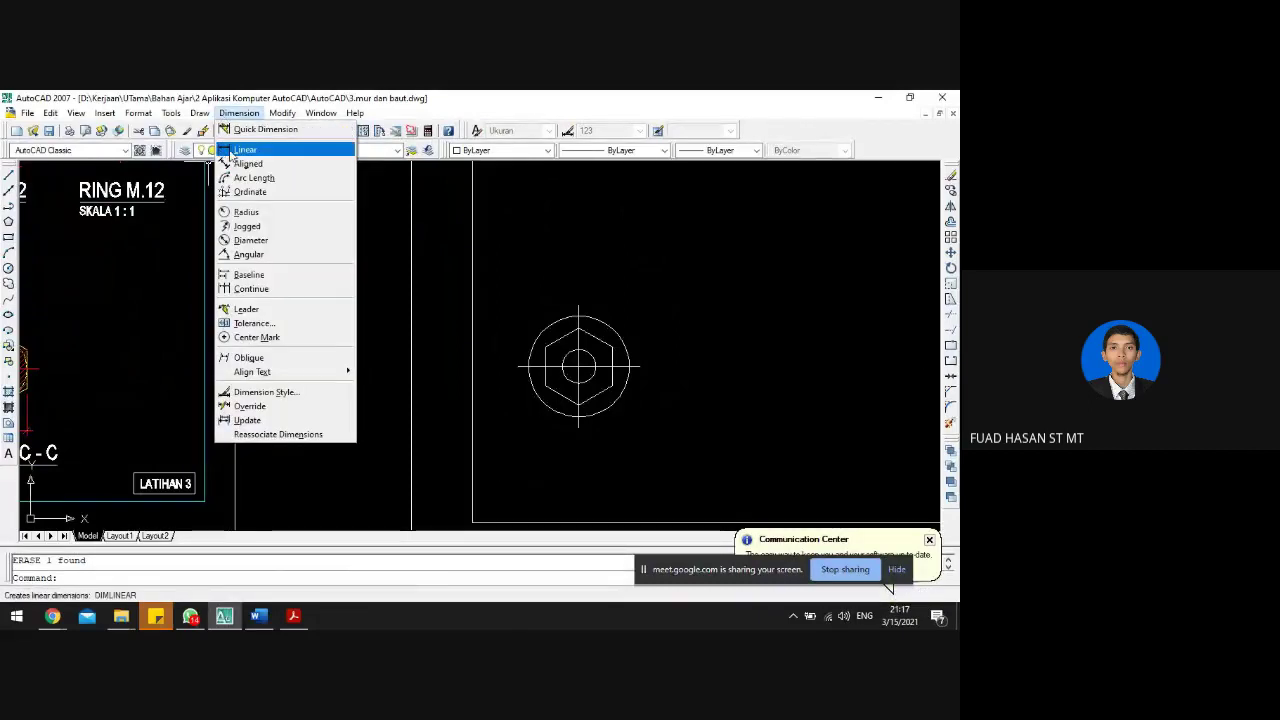
left_click(233, 153)
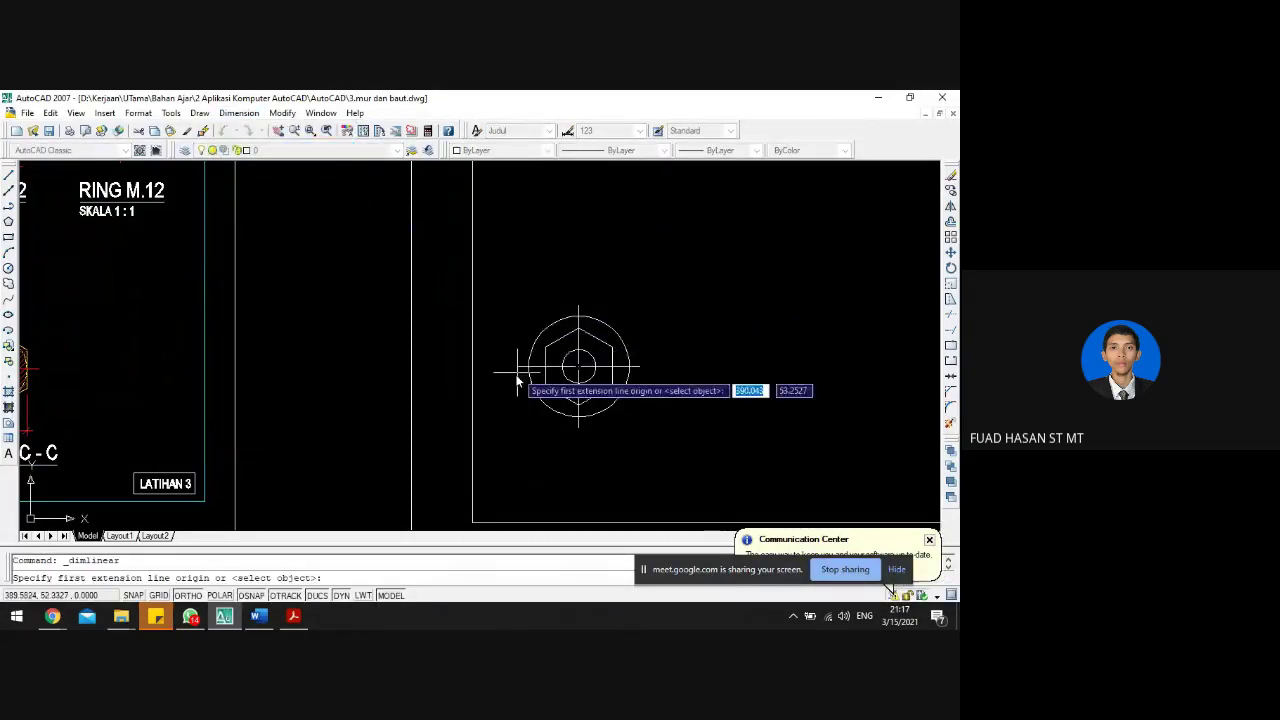
scroll(518, 380, "up", 2)
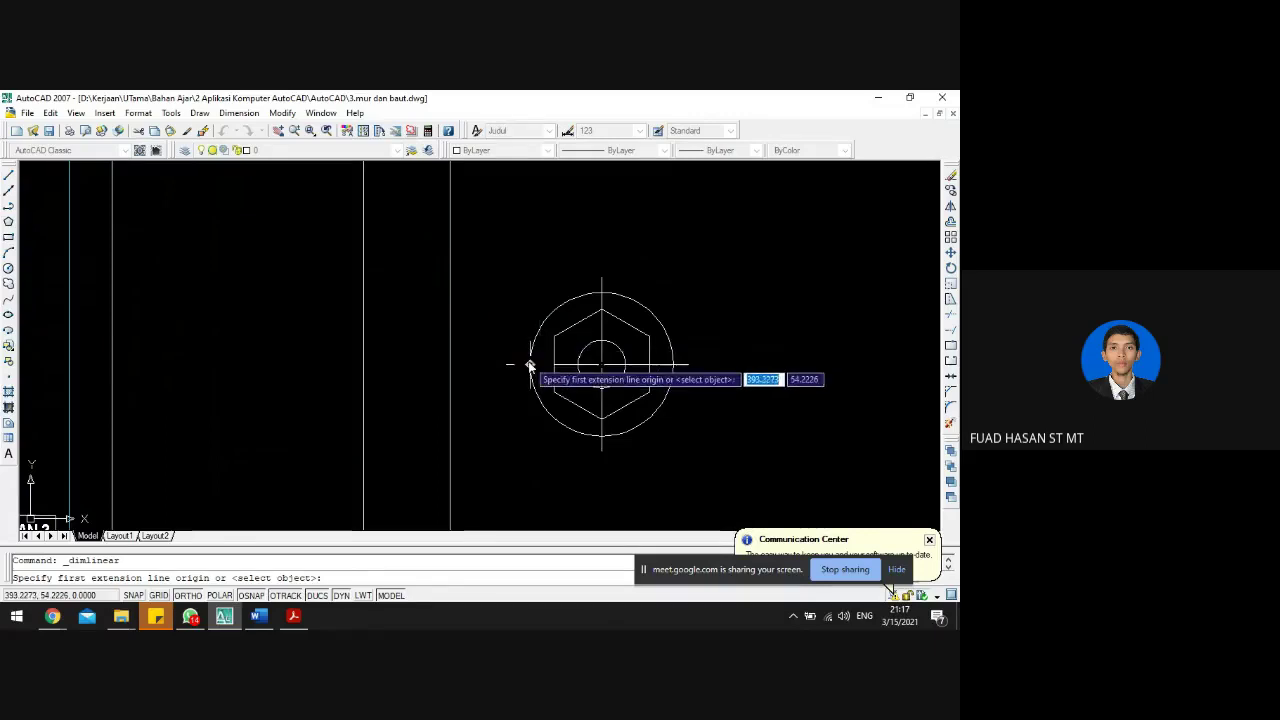
left_click(530, 365)
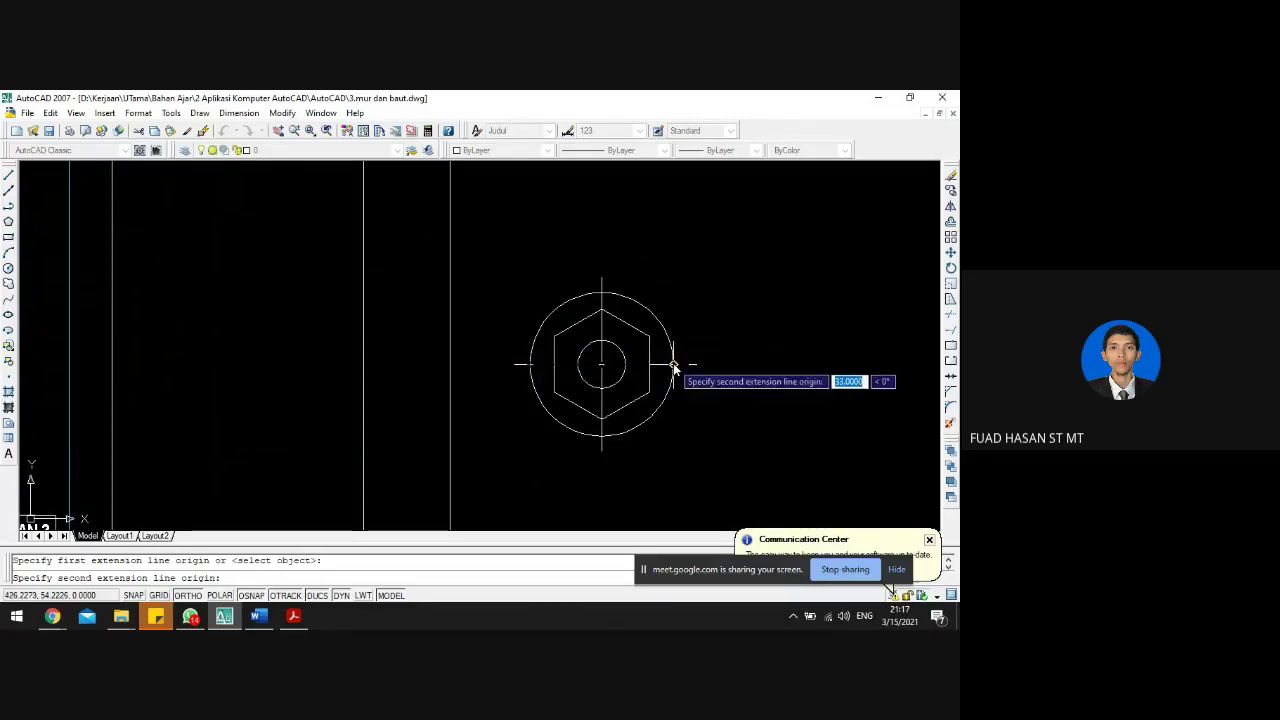
left_click(673, 364)
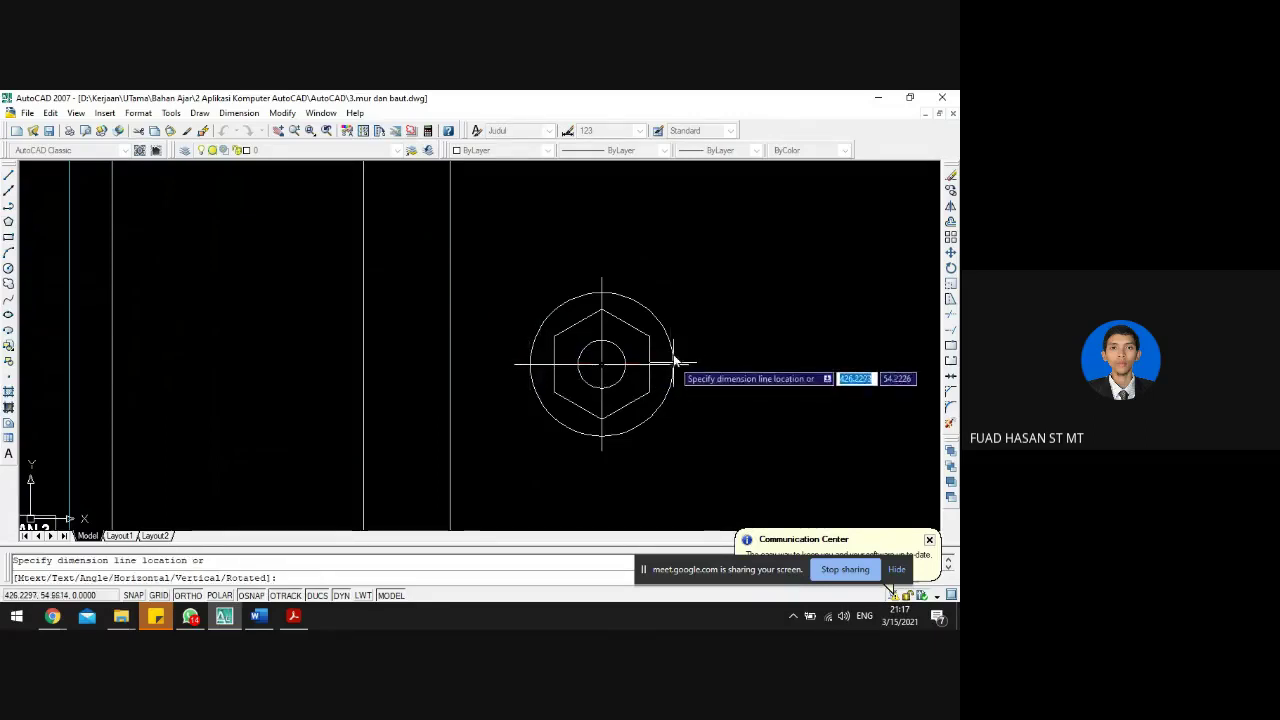
left_click(647, 210)
- Add a linear dimension for the new hexagon's width, placed just below the outer circle's dimension line
key("Return")
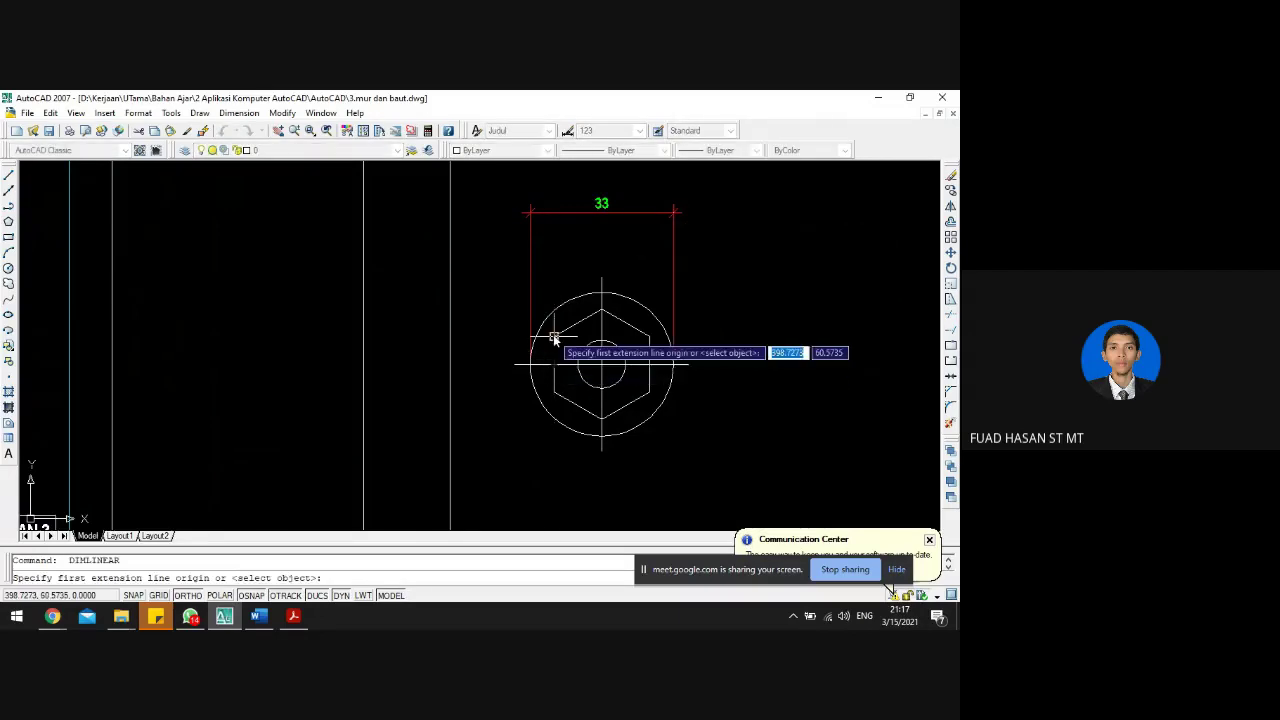
left_click(554, 338)
left_click(650, 338)
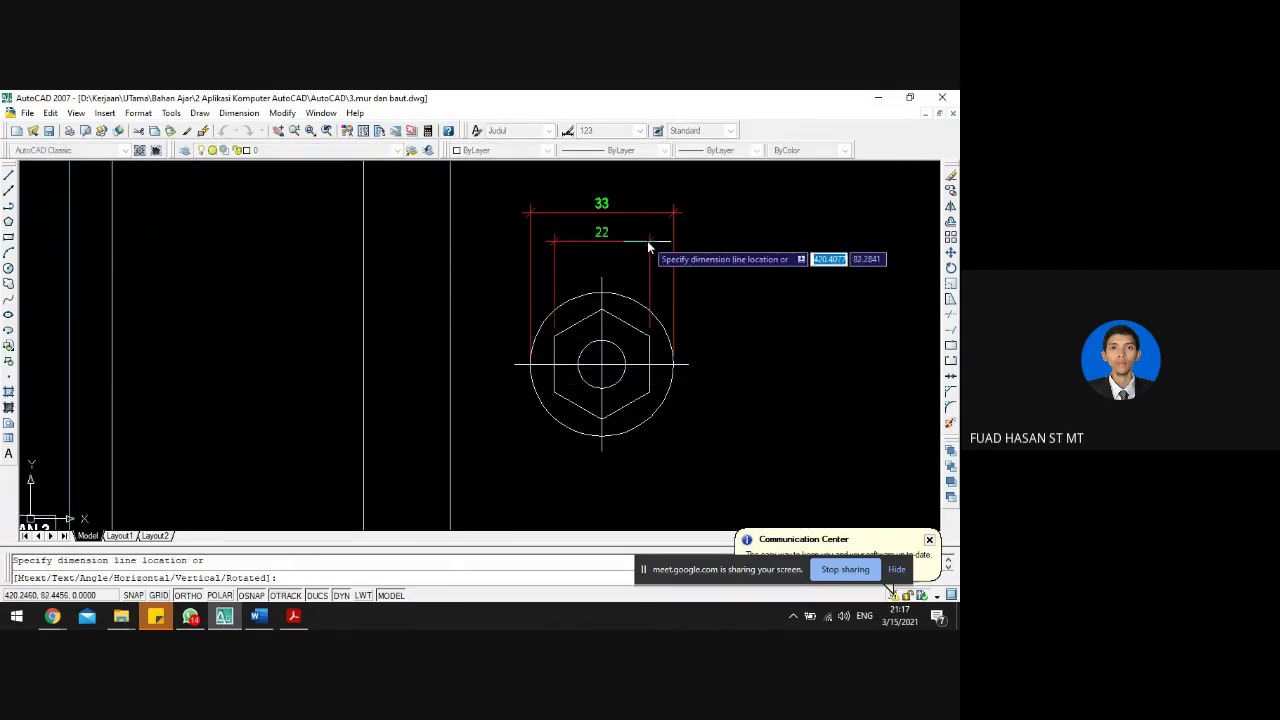
left_click(648, 240)
- Add a linear dimension for the new inner circle's diameter, placed just below the hexagon's dimension line
key("Return")
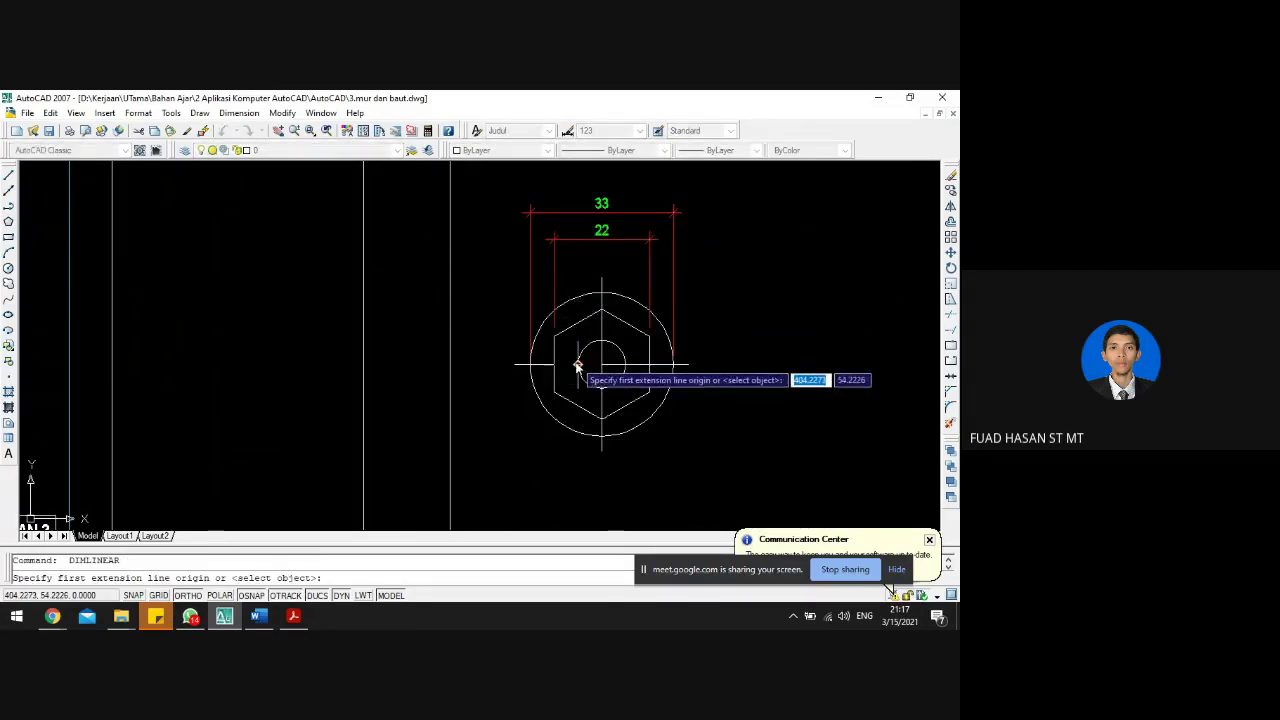
left_click(578, 364)
left_click(625, 365)
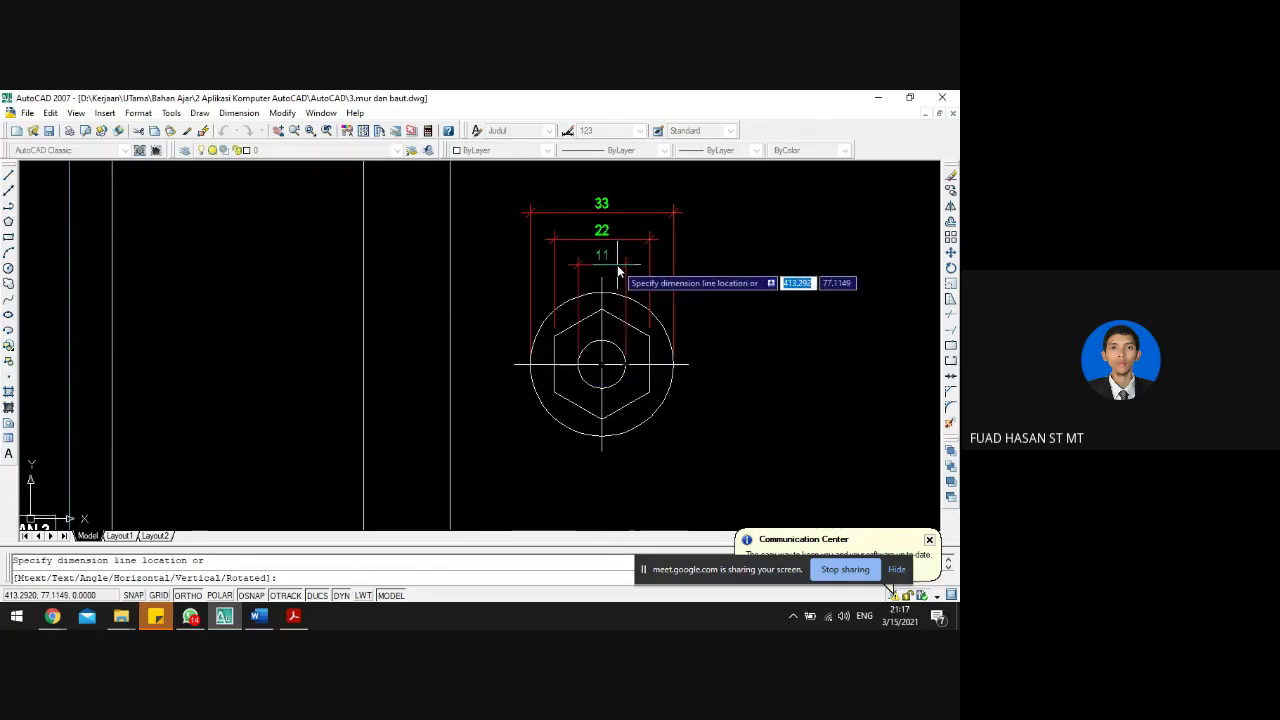
left_click(618, 270)
key("Escape")
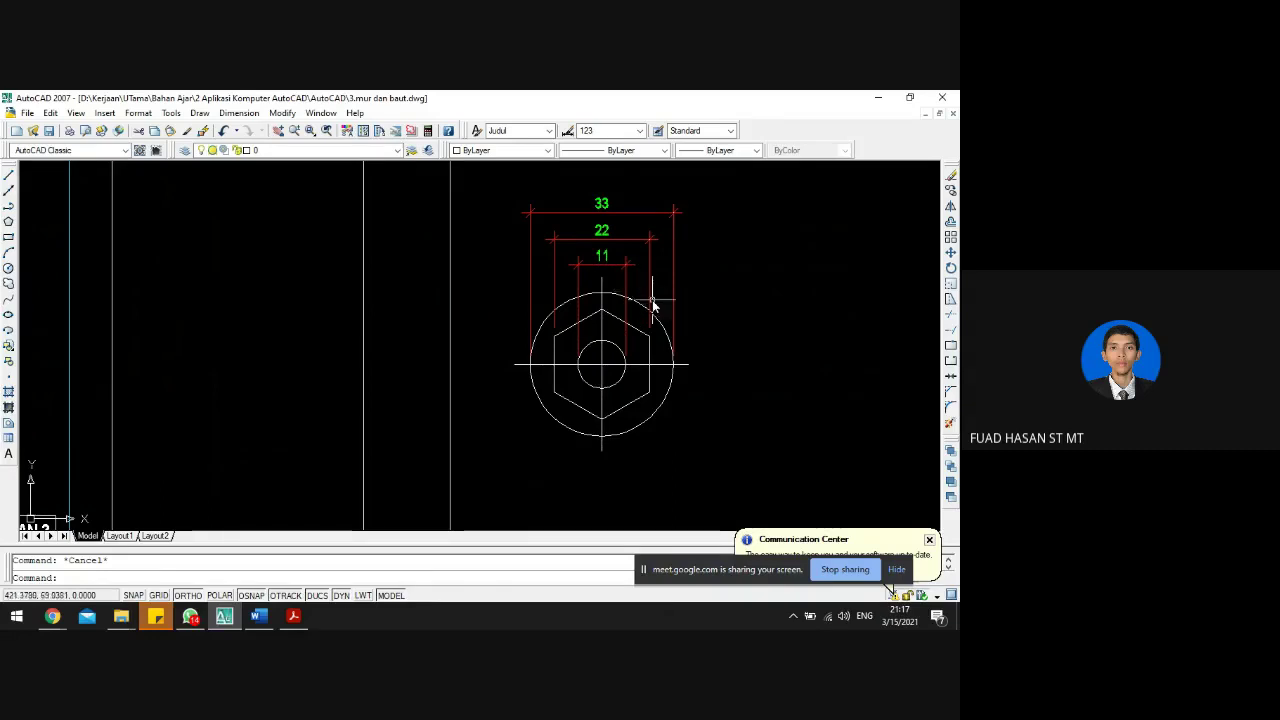
- Examine the A - A and B - B section lines, the nut and the washers in the original TAMPAK BAUT MUR M. 12 view
scroll(652, 305, "down", 5)
scroll(457, 263, "up", 4)
scroll(457, 263, "down", 1)
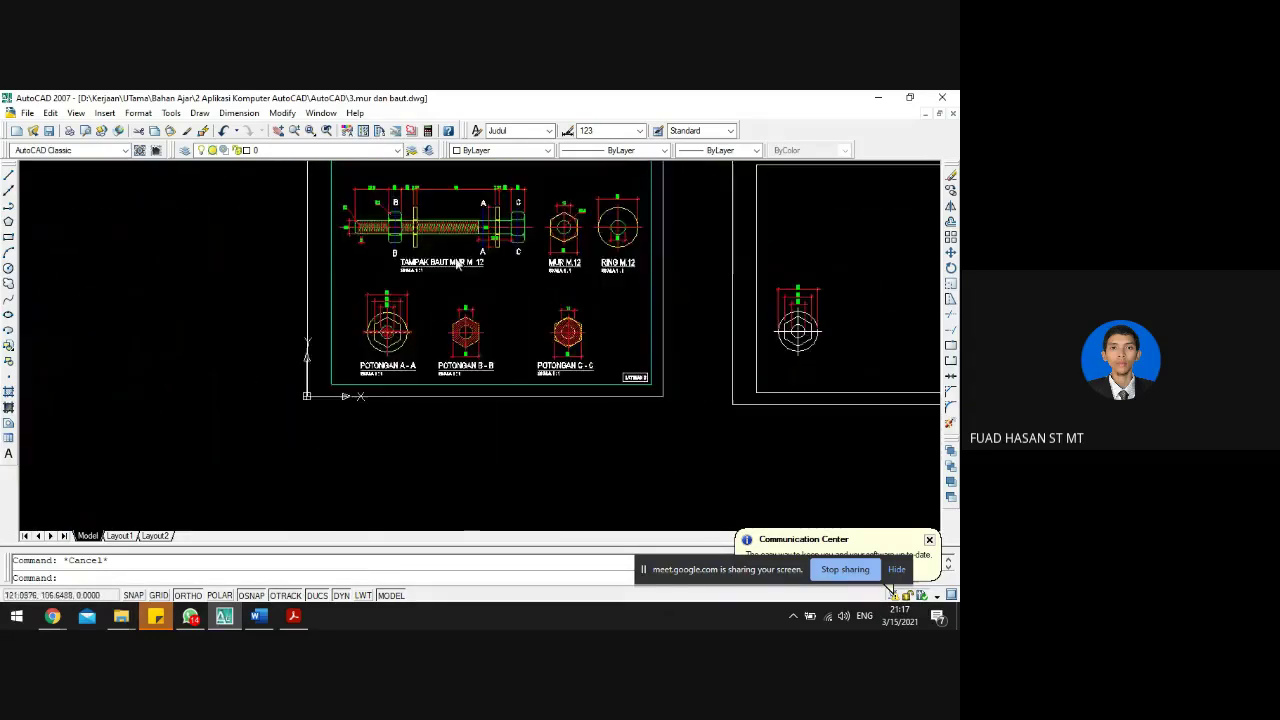
scroll(457, 263, "up", 2)
scroll(490, 238, "up", 2)
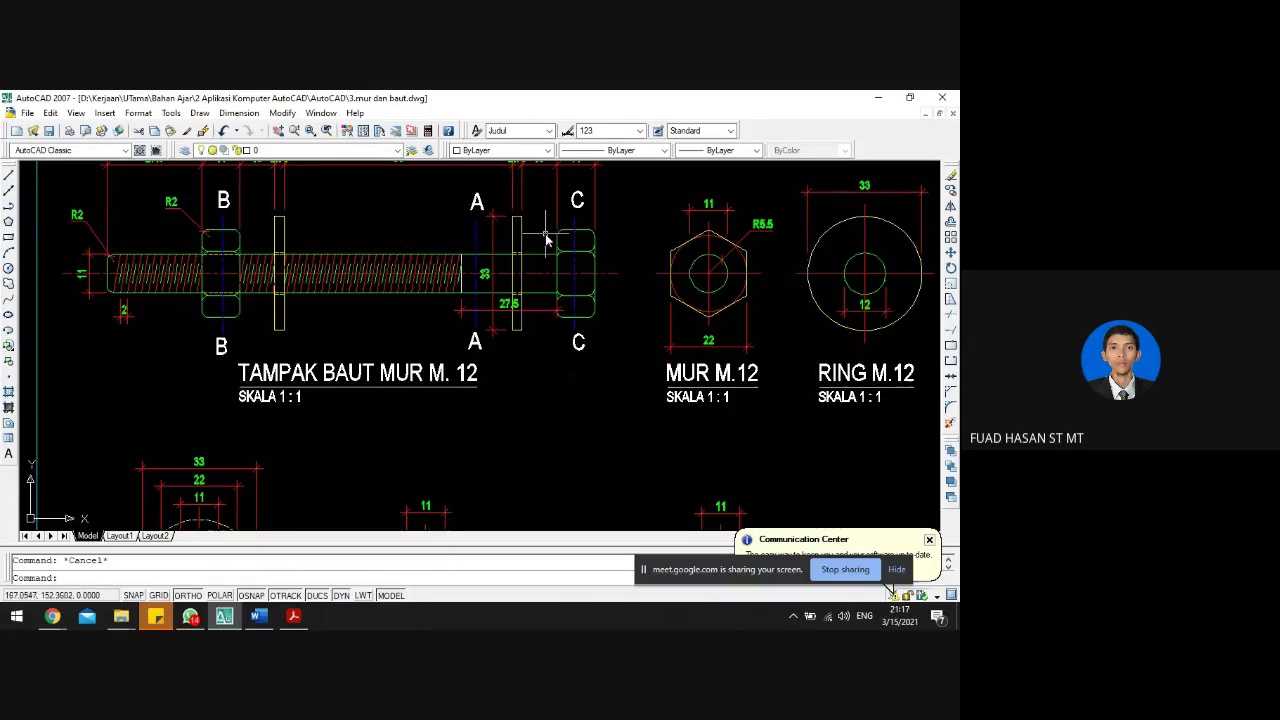
scroll(333, 265, "down", 2)
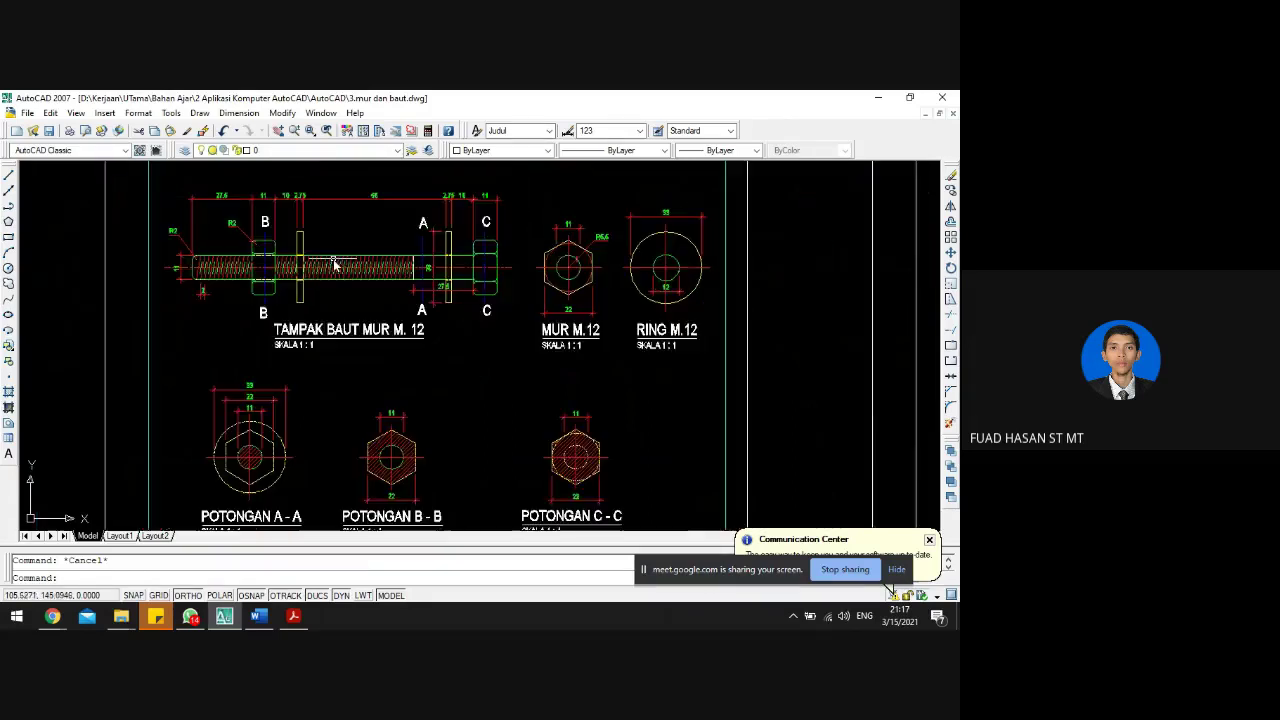
scroll(460, 233, "up", 2)
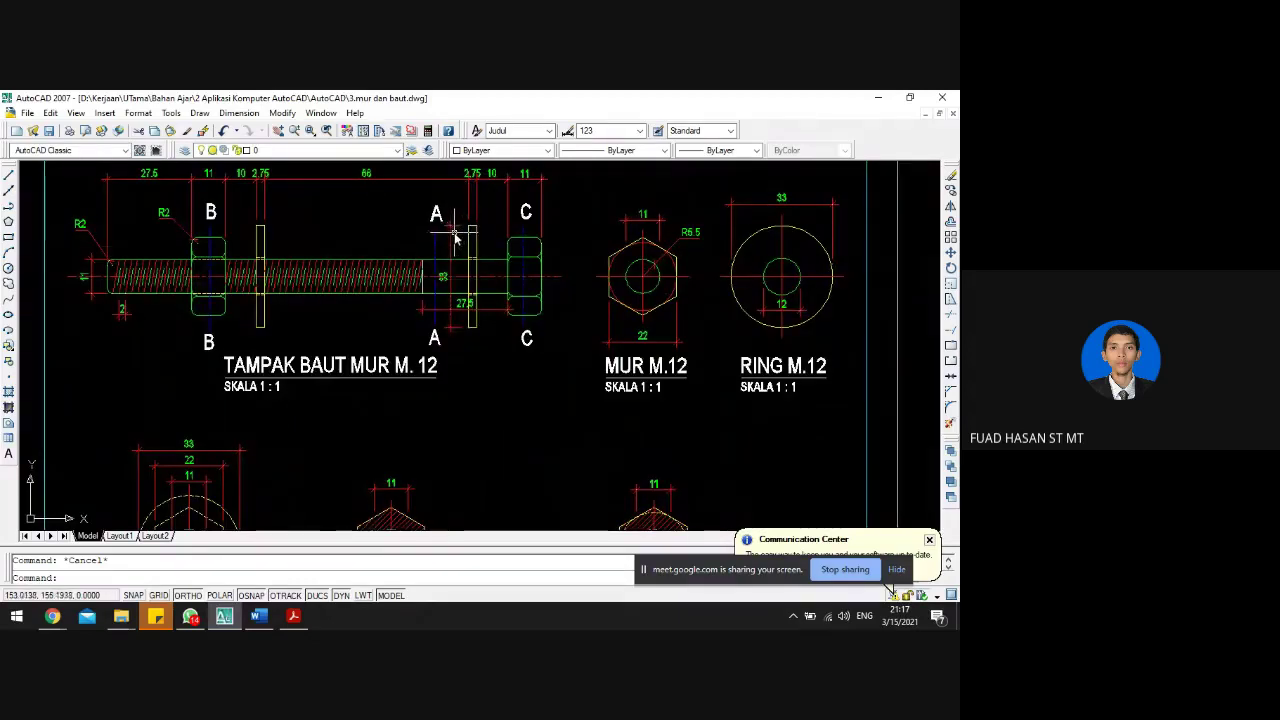
left_click(263, 236)
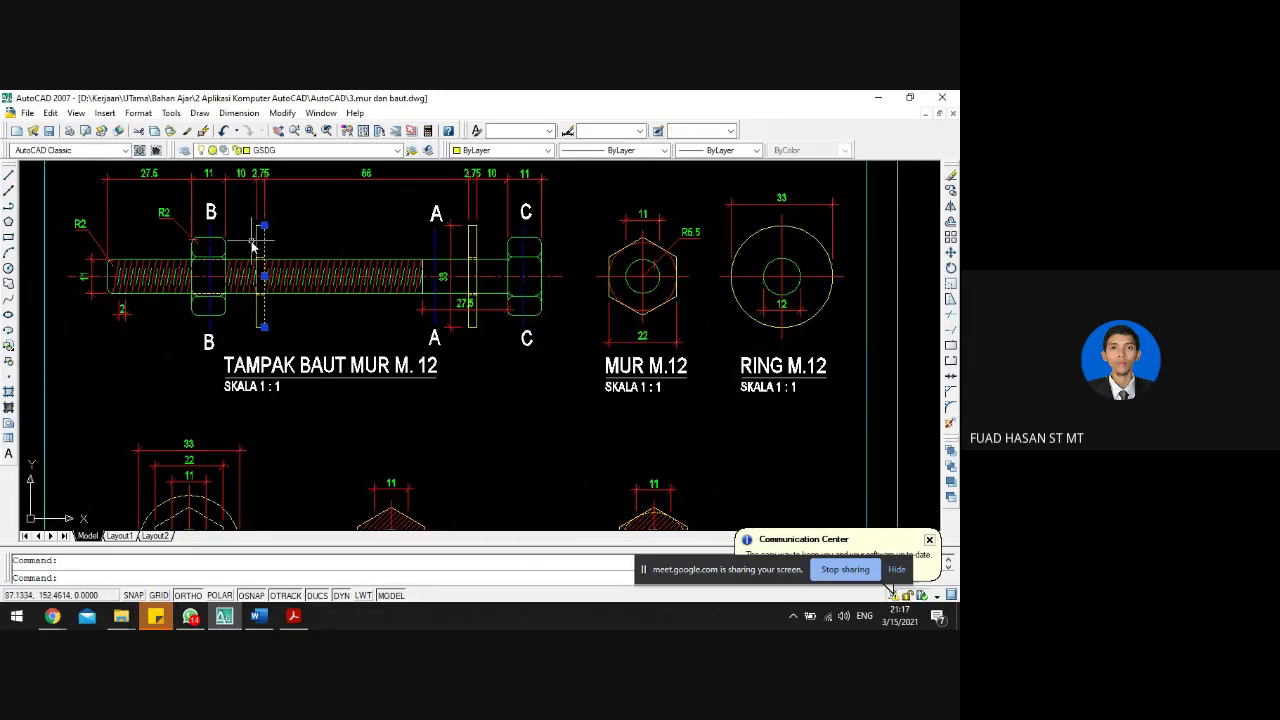
left_click(253, 245)
key("Escape")
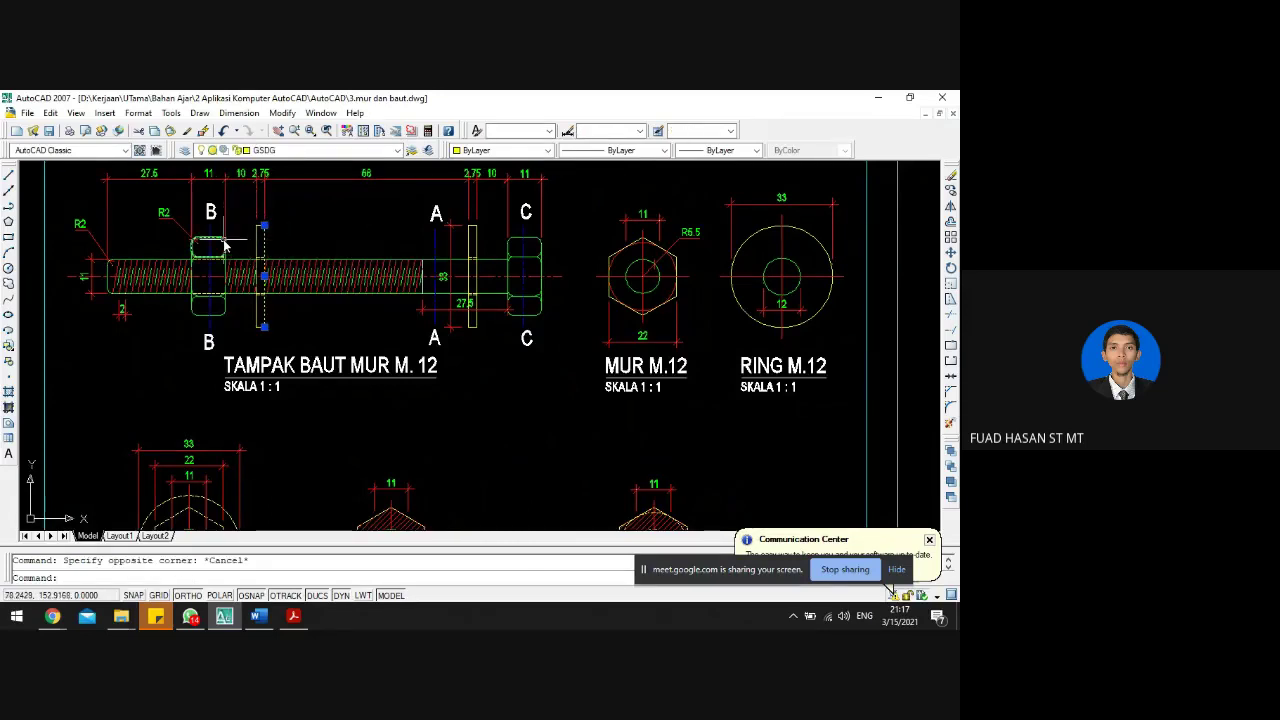
key("Escape")
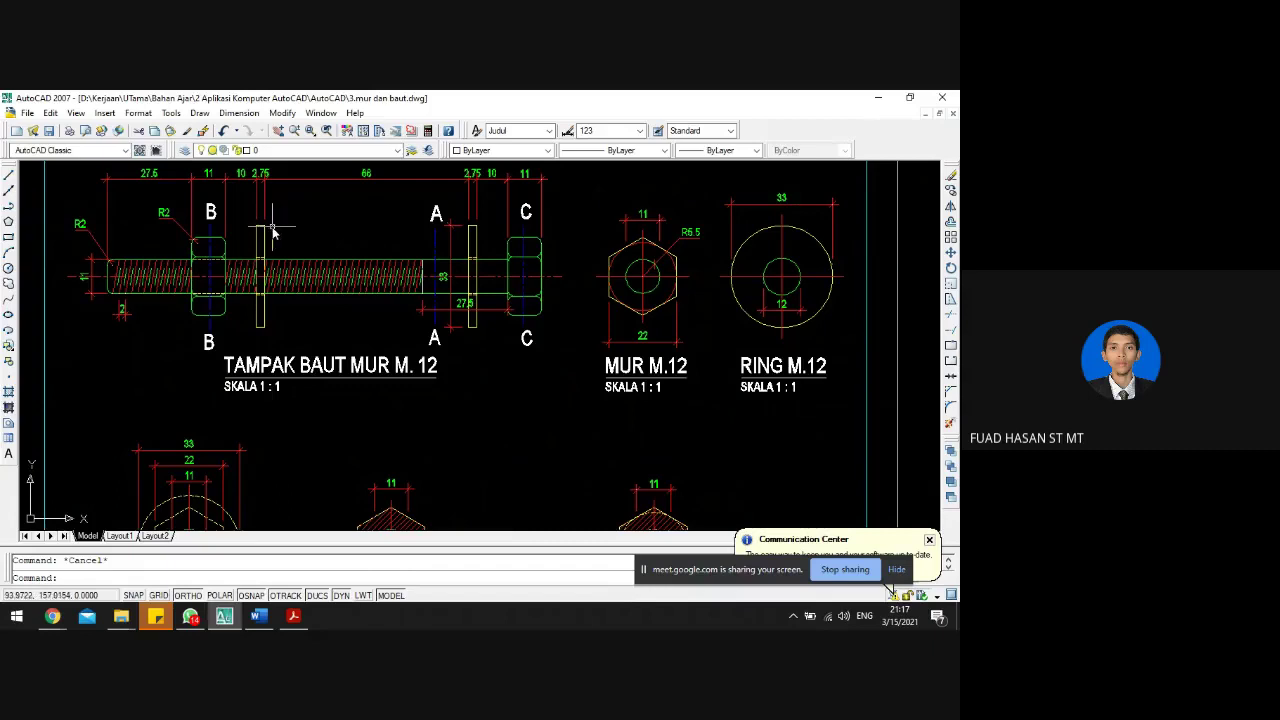
- Compare the original bolt view with POTONGAN A - A and examine that section's hatched inner circle
scroll(265, 248, "down", 2)
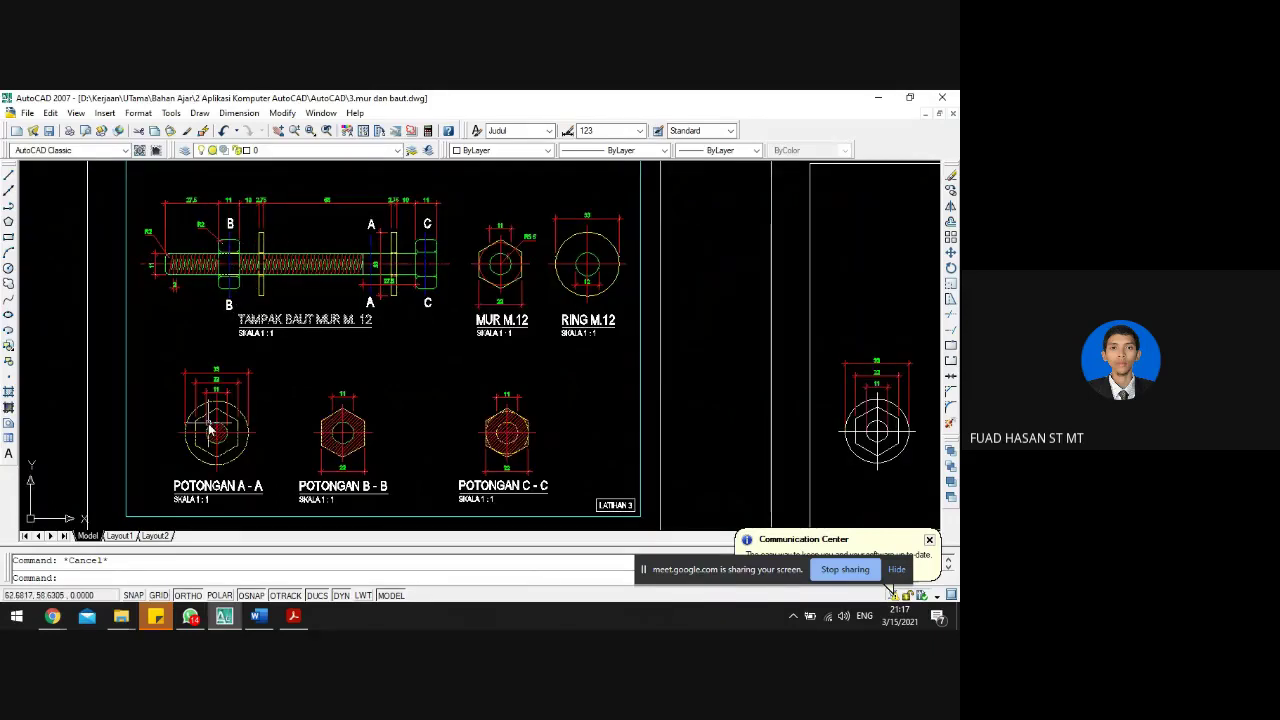
scroll(210, 428, "up", 4)
scroll(234, 406, "down", 4)
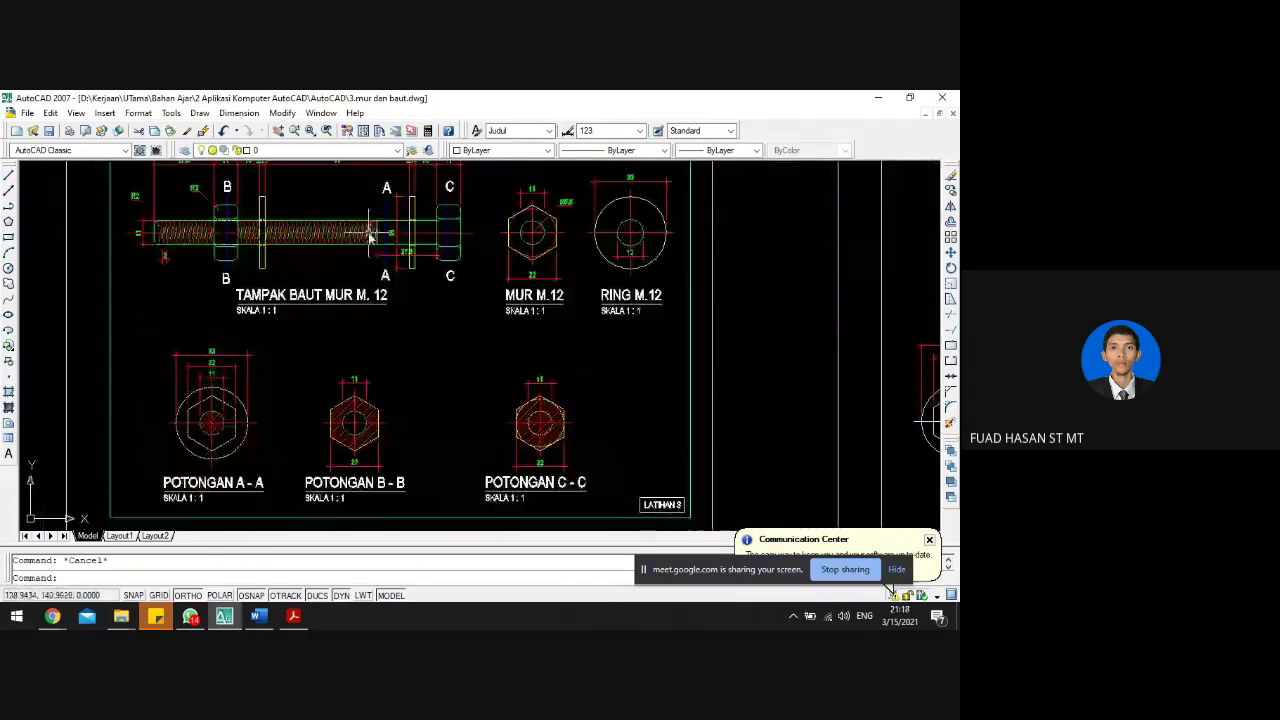
scroll(243, 413, "up", 2)
scroll(243, 413, "up", 2)
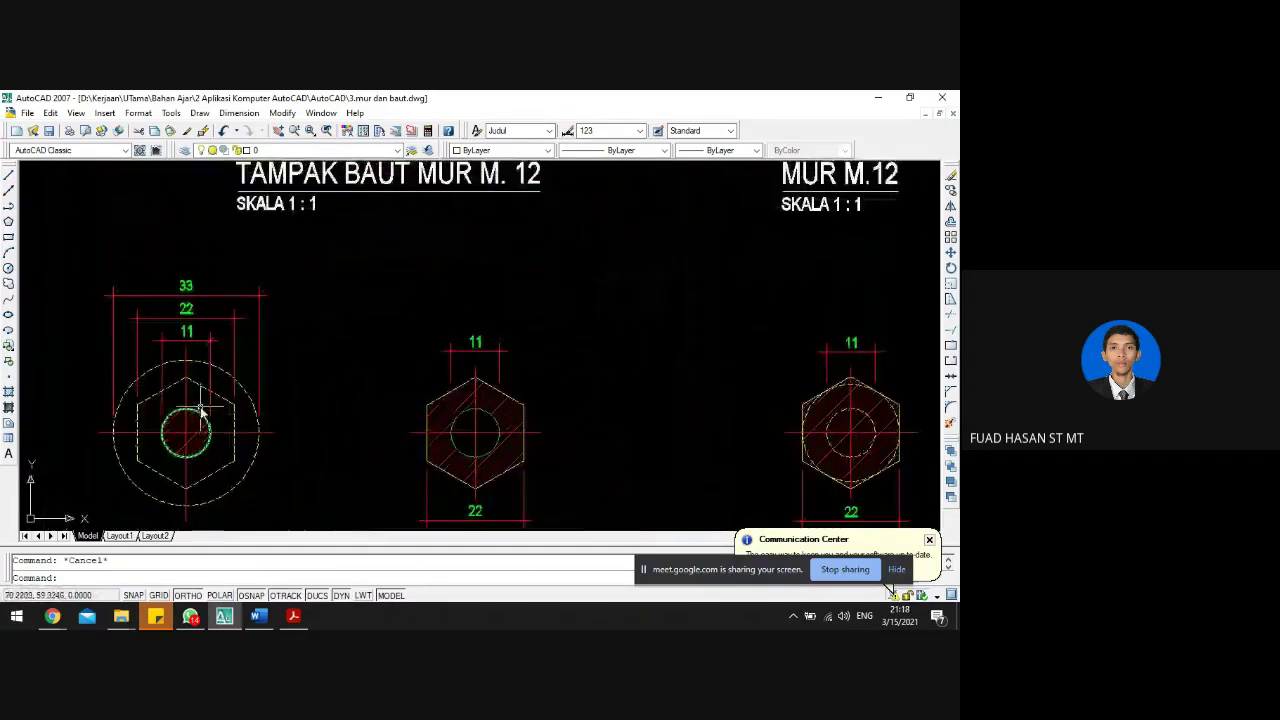
left_click(200, 420)
key("Escape")
key("Escape")
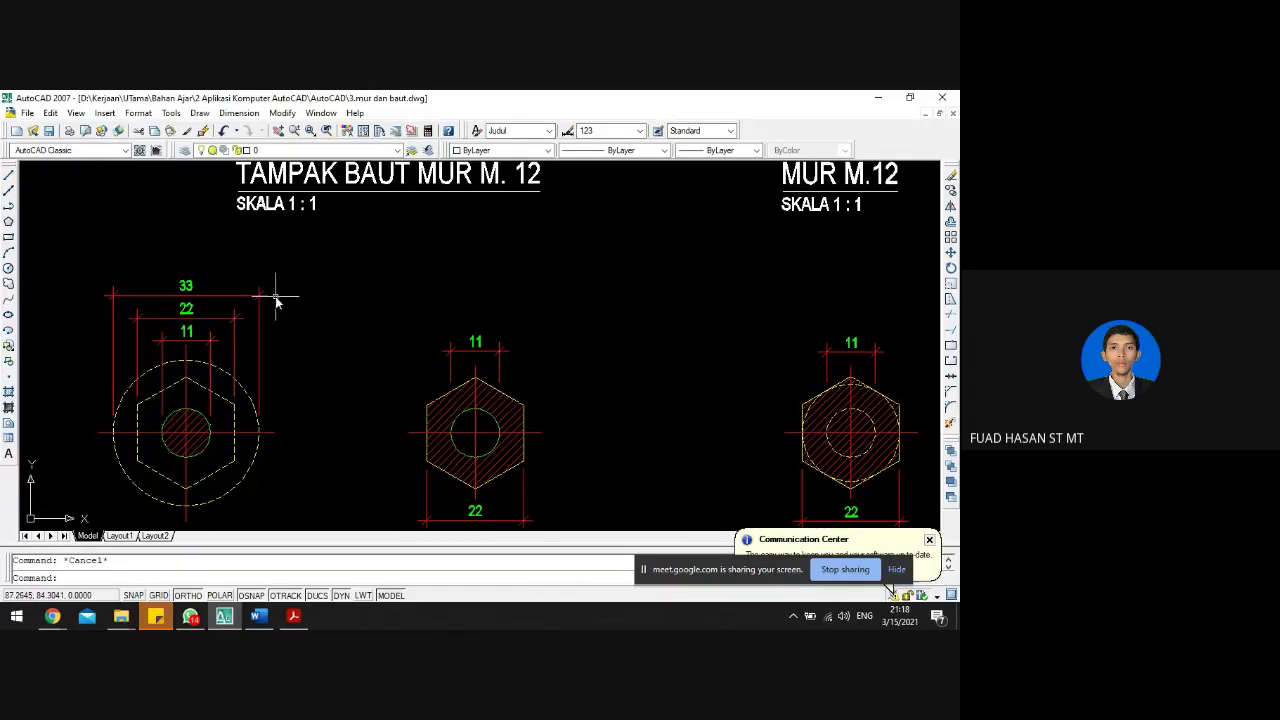
- Move the horizontal and vertical centre lines of the new section to layer GA
scroll(270, 305, "down", 6)
scroll(607, 305, "up", 6)
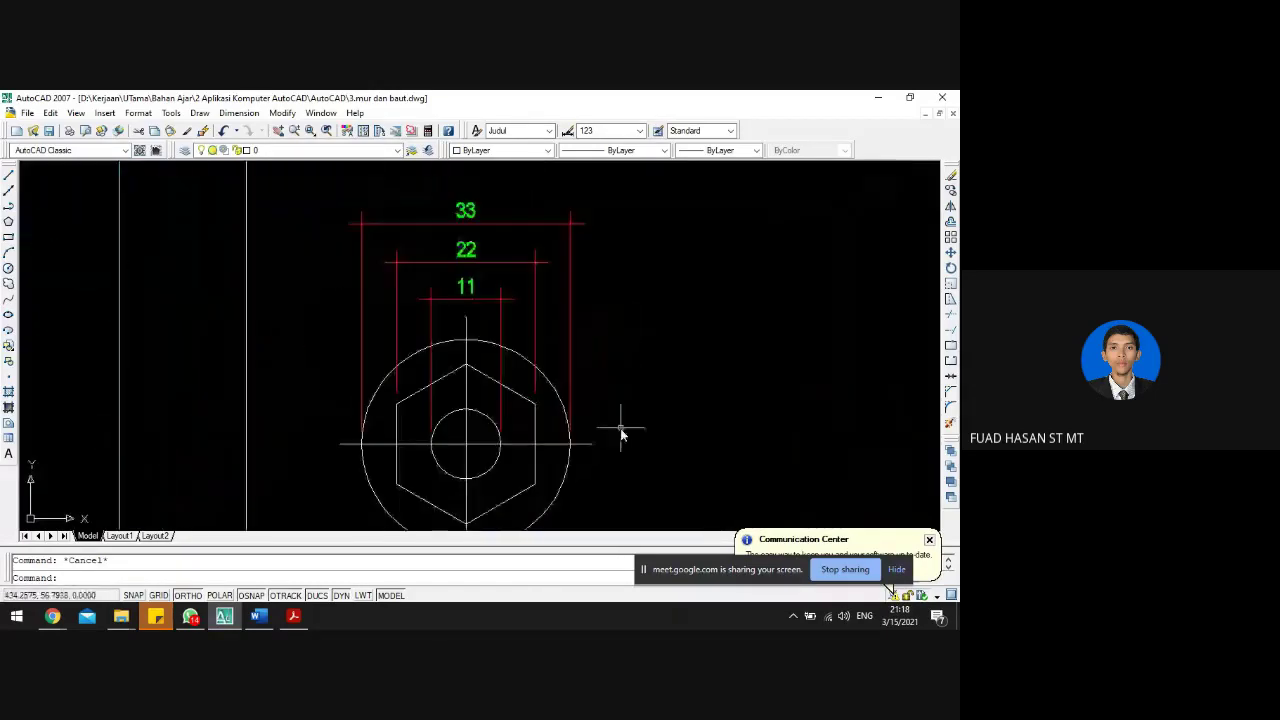
left_click(606, 458)
left_click(587, 427)
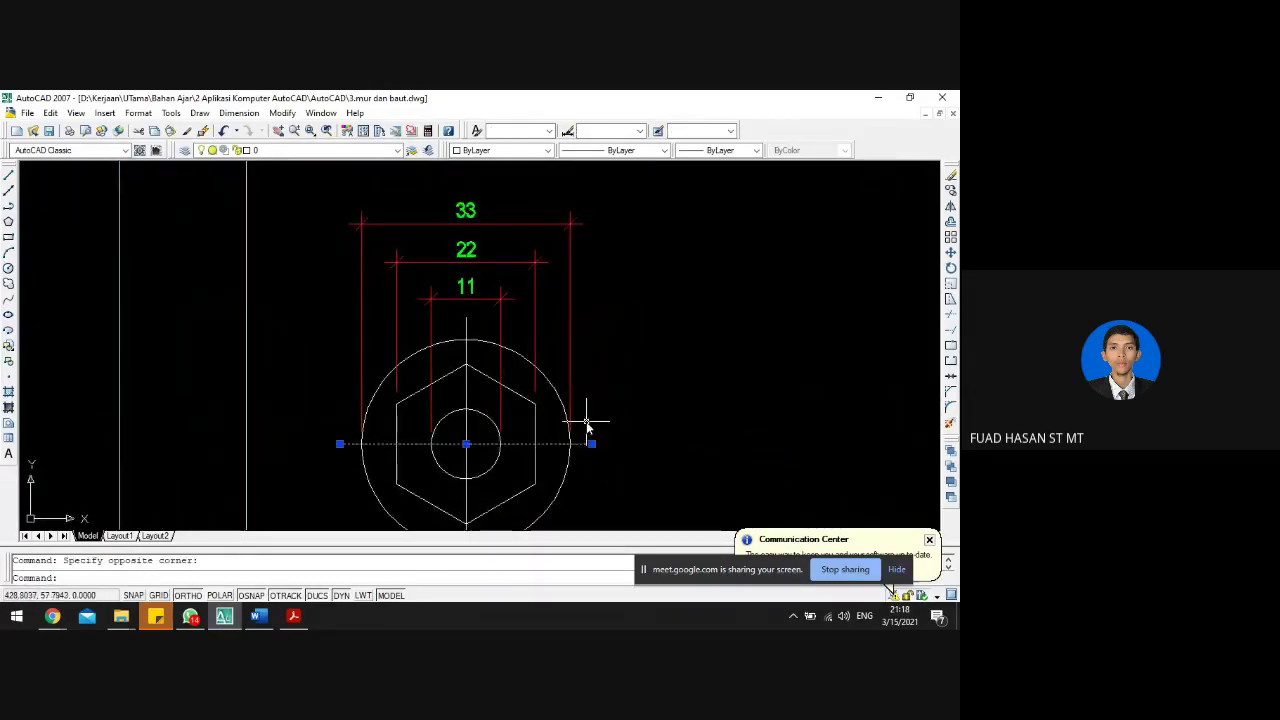
scroll(456, 458, "up", 2)
left_click(469, 463)
left_click(456, 463)
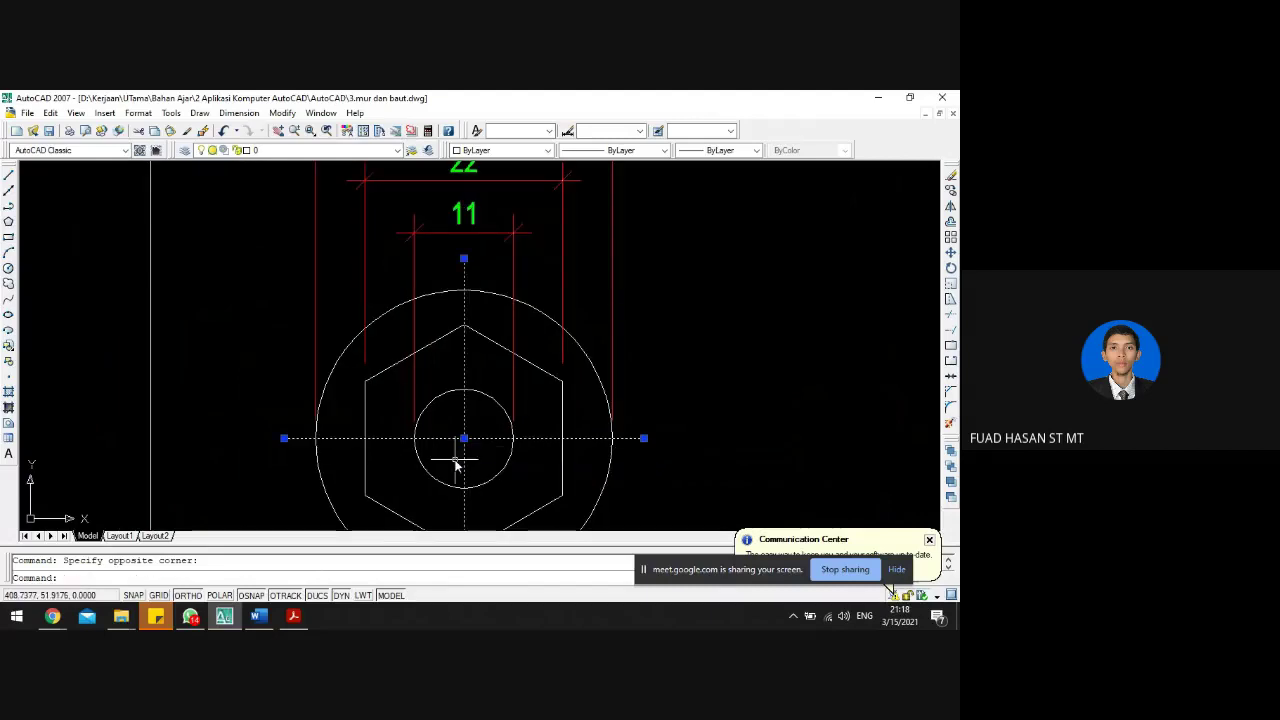
left_click(331, 149)
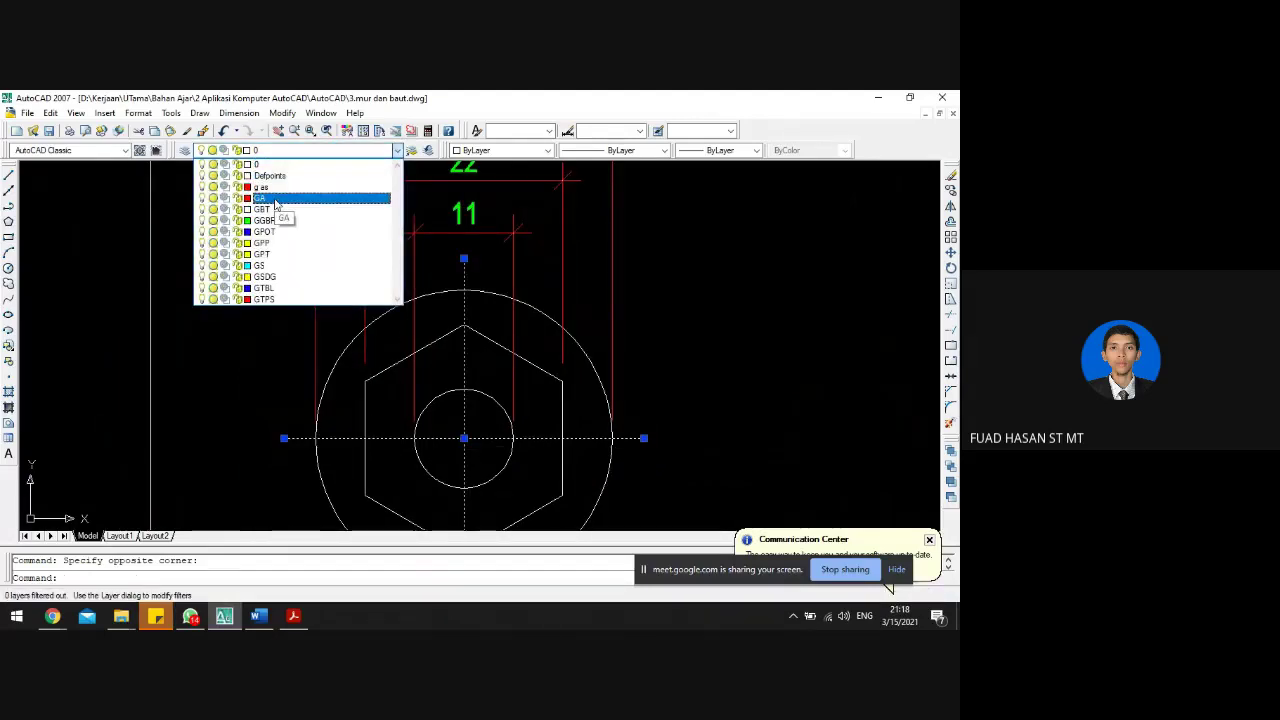
left_click(276, 199)
key("Escape")
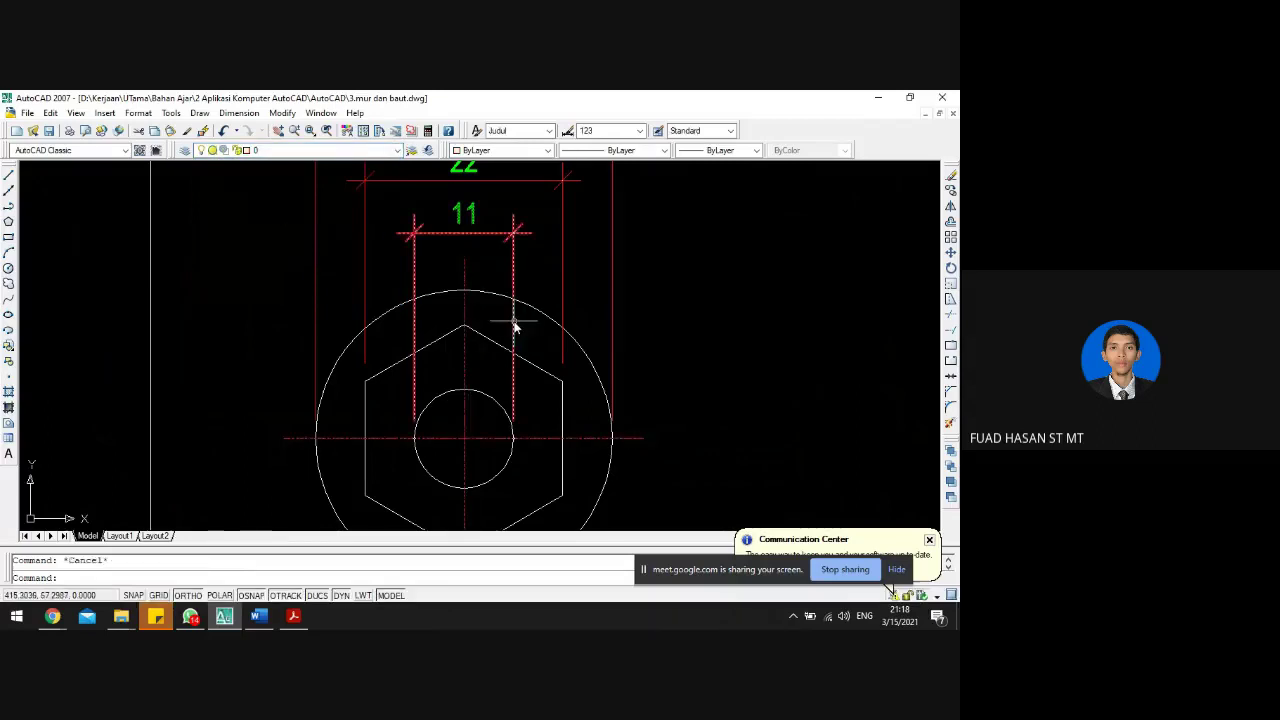
- Examine the line types and hatching of the original POTONGAN A - A and where section A - A cuts the bolt
scroll(513, 327, "down", 8)
scroll(37, 335, "up", 5)
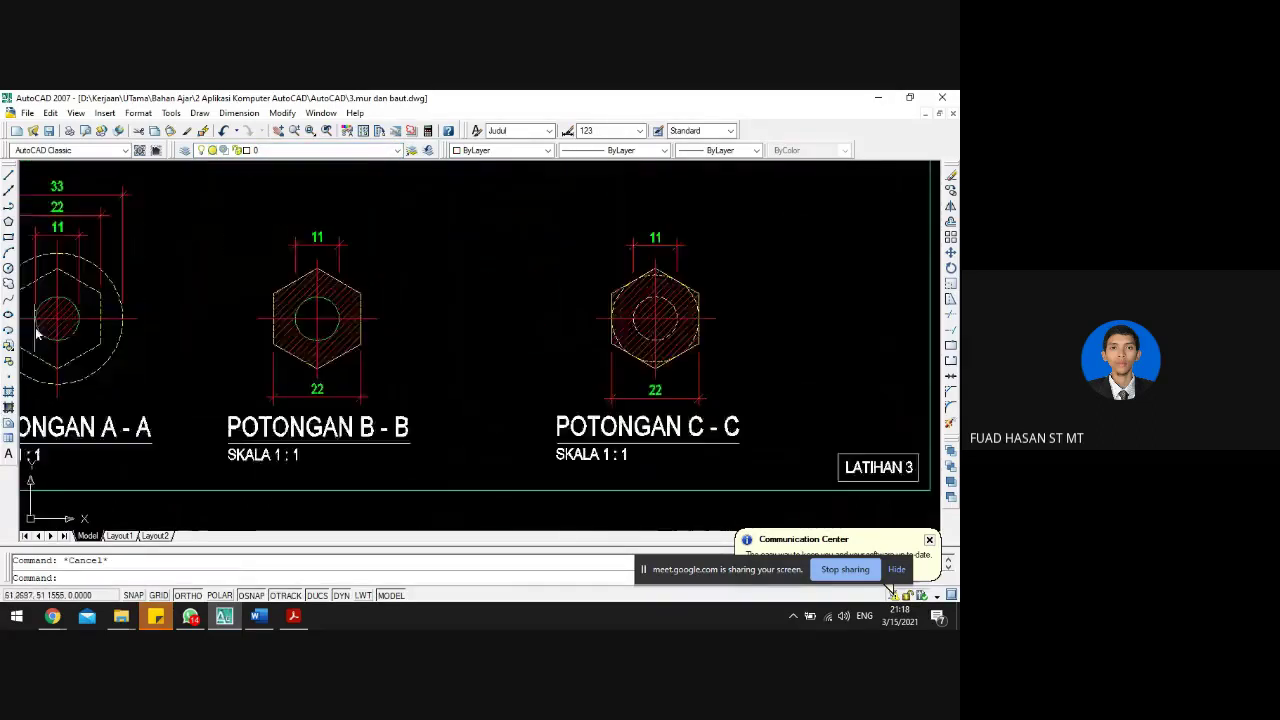
scroll(37, 335, "up", 3)
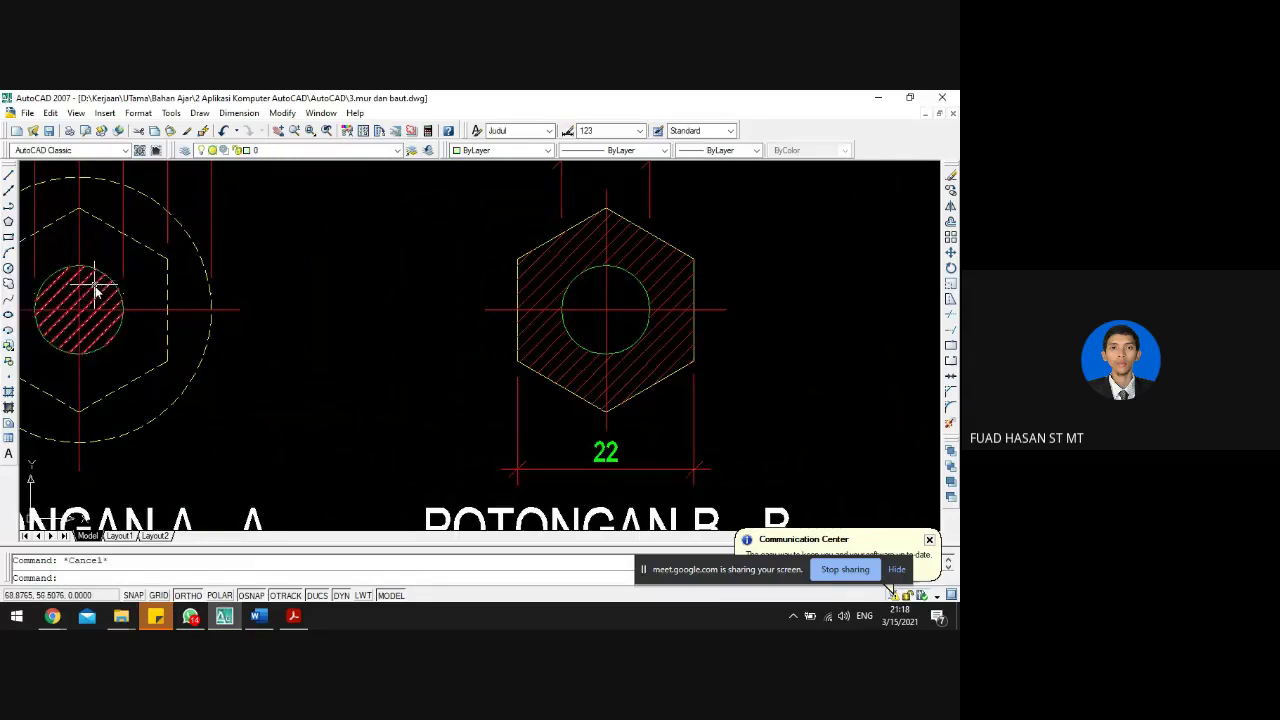
scroll(95, 290, "down", 6)
scroll(200, 222, "up", 2)
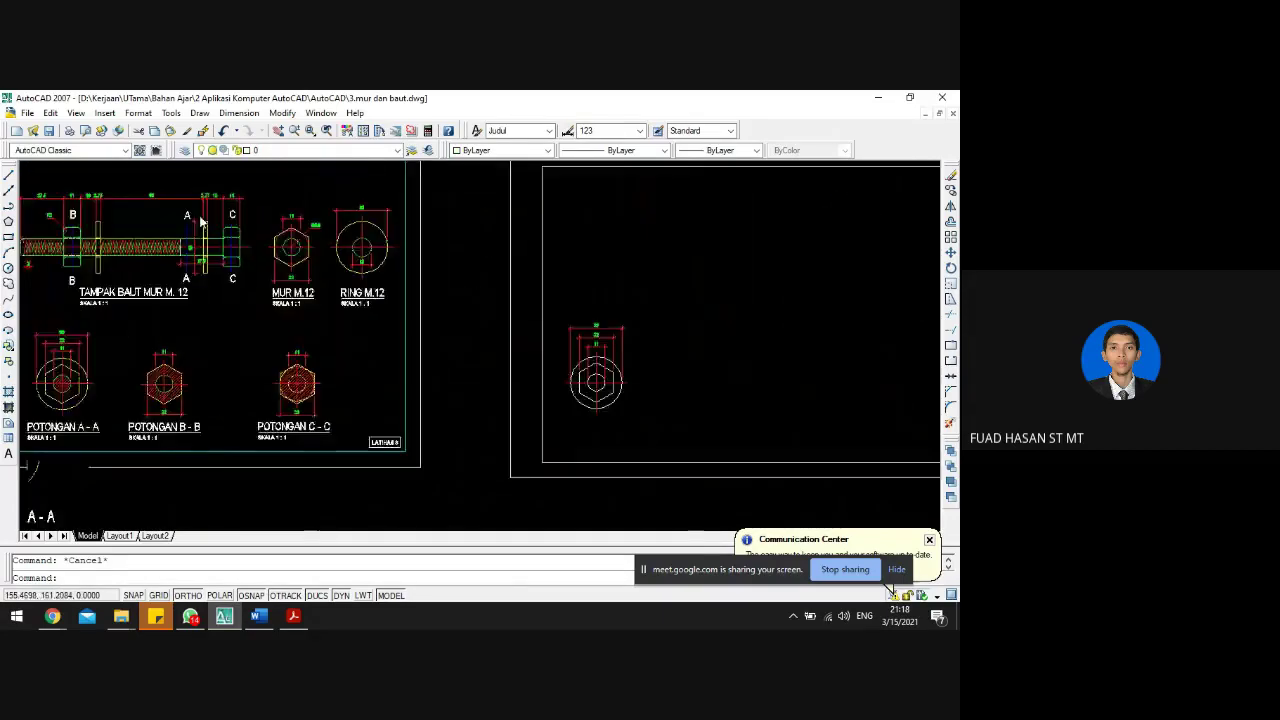
scroll(200, 222, "up", 2)
scroll(197, 248, "down", 2)
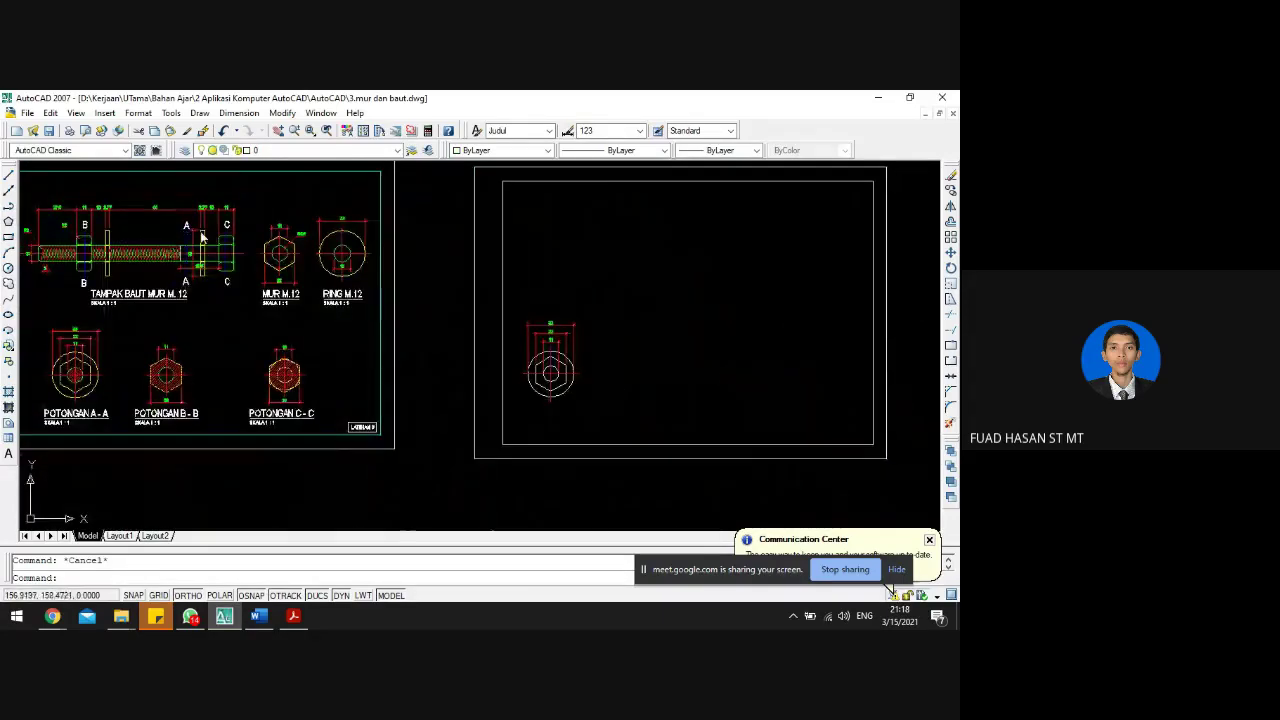
scroll(197, 248, "up", 2)
scroll(88, 370, "down", 2)
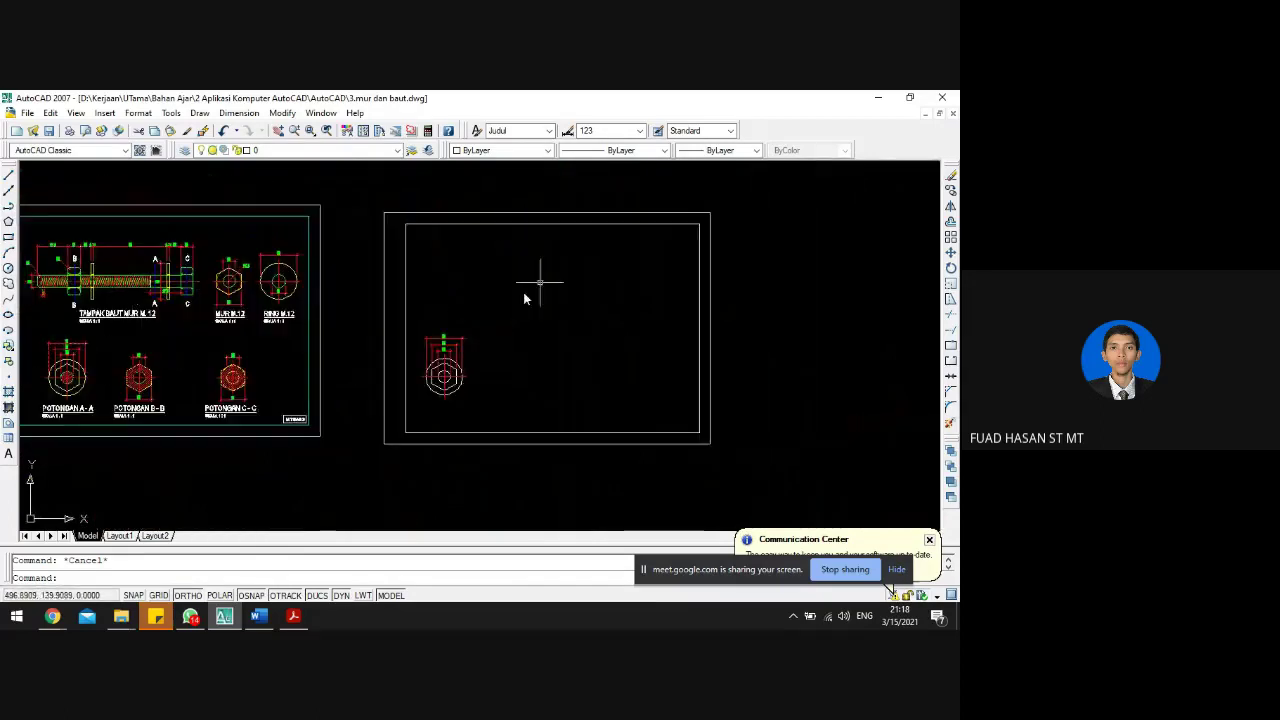
- Move the inner circle of the new section to layer GGBR
scroll(437, 366, "up", 9)
left_click(434, 404)
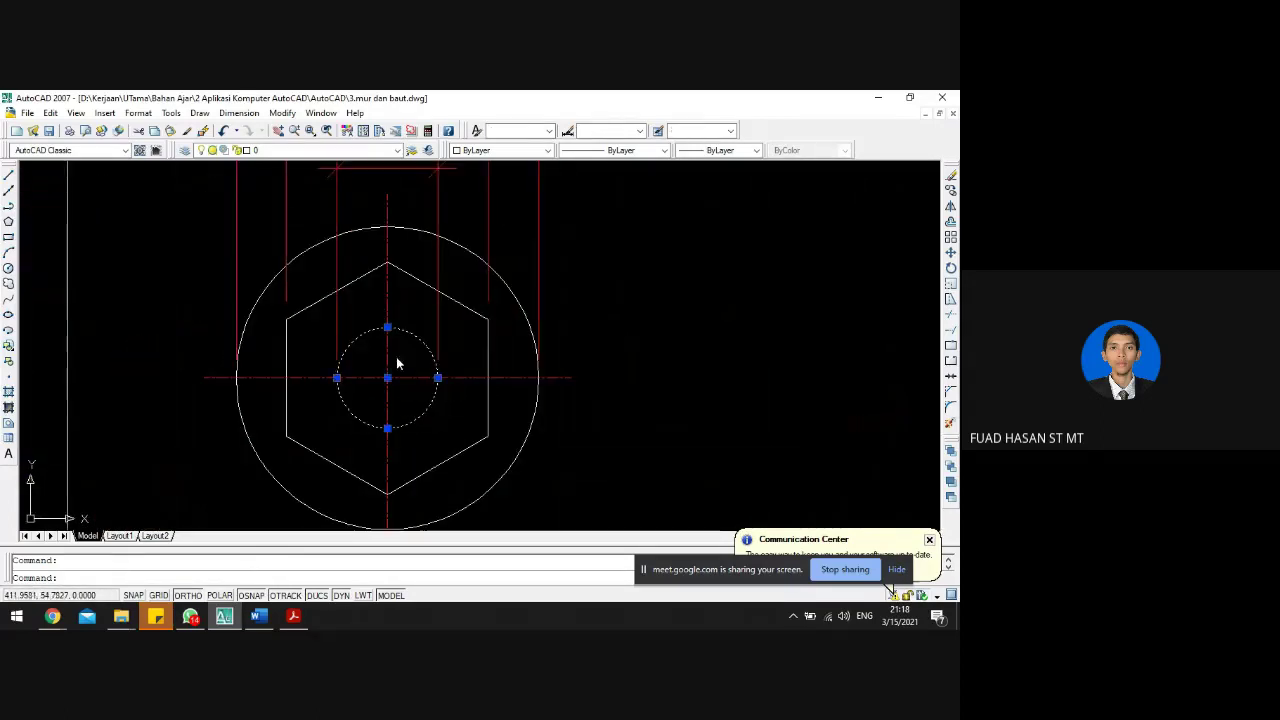
left_click(336, 150)
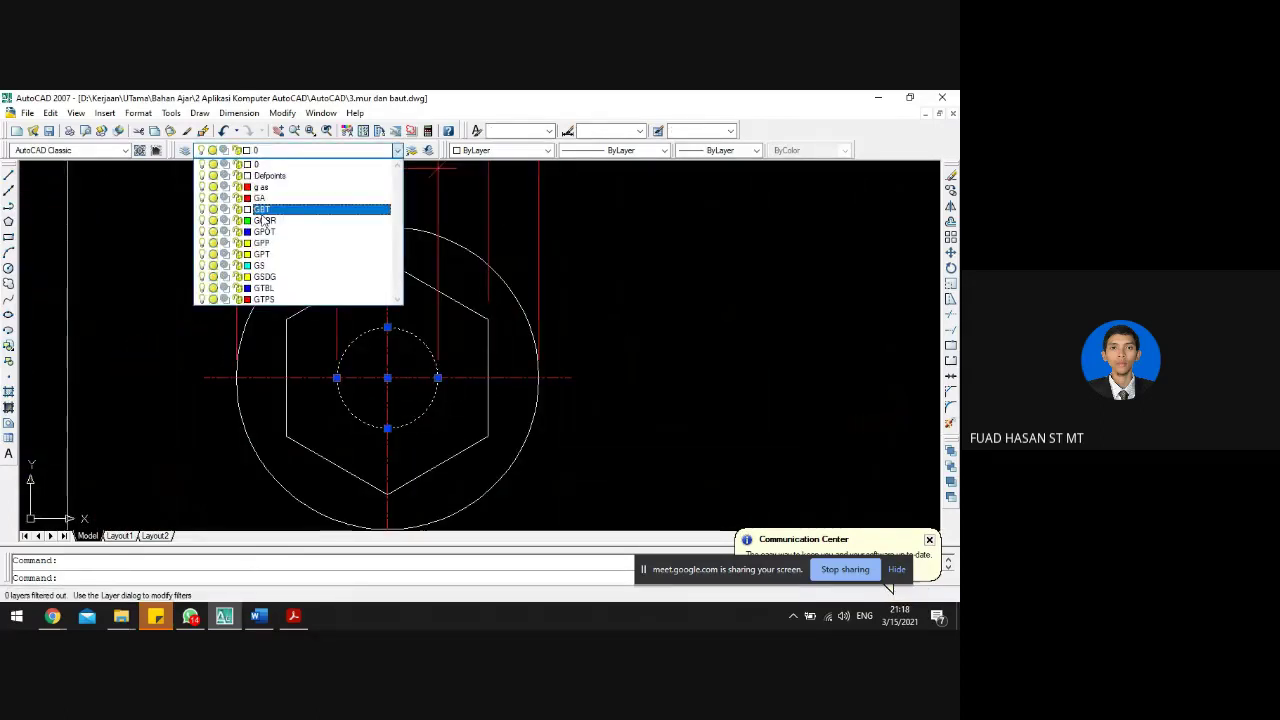
left_click(263, 220)
key("Escape")
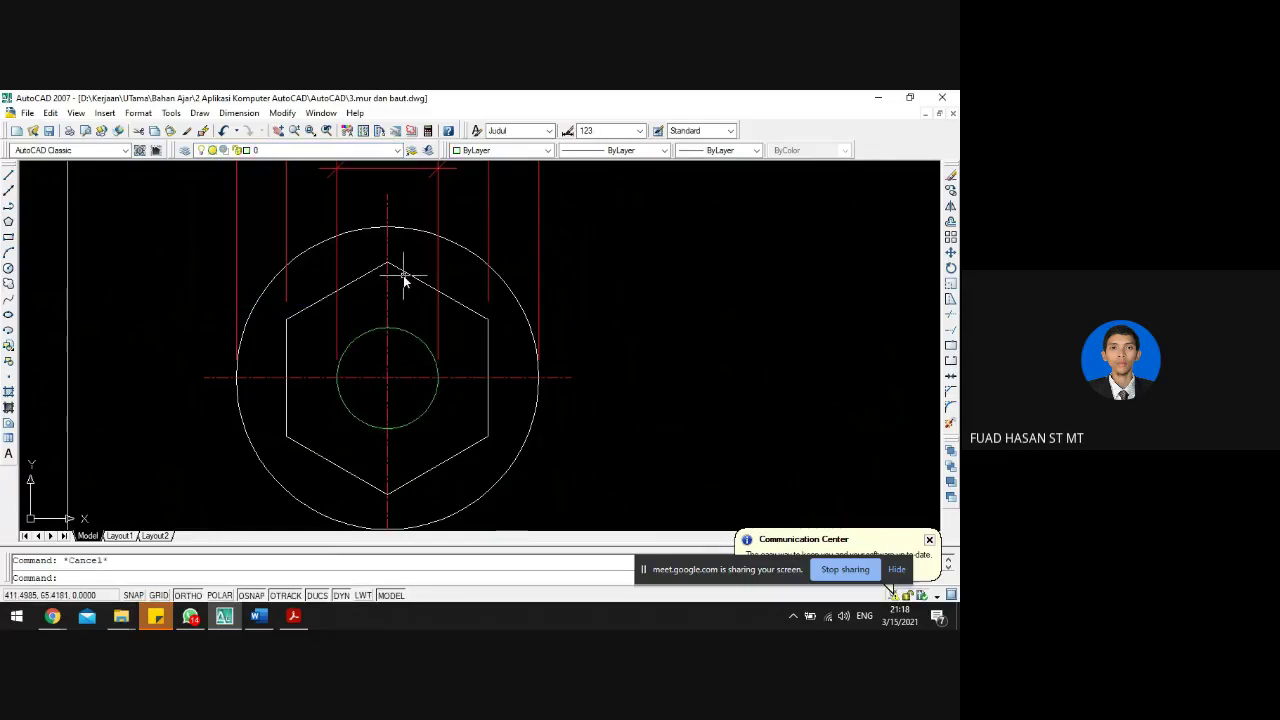
- Move the hexagon of the new section to layer GPP
left_click(405, 280)
scroll(405, 280, "down", 10)
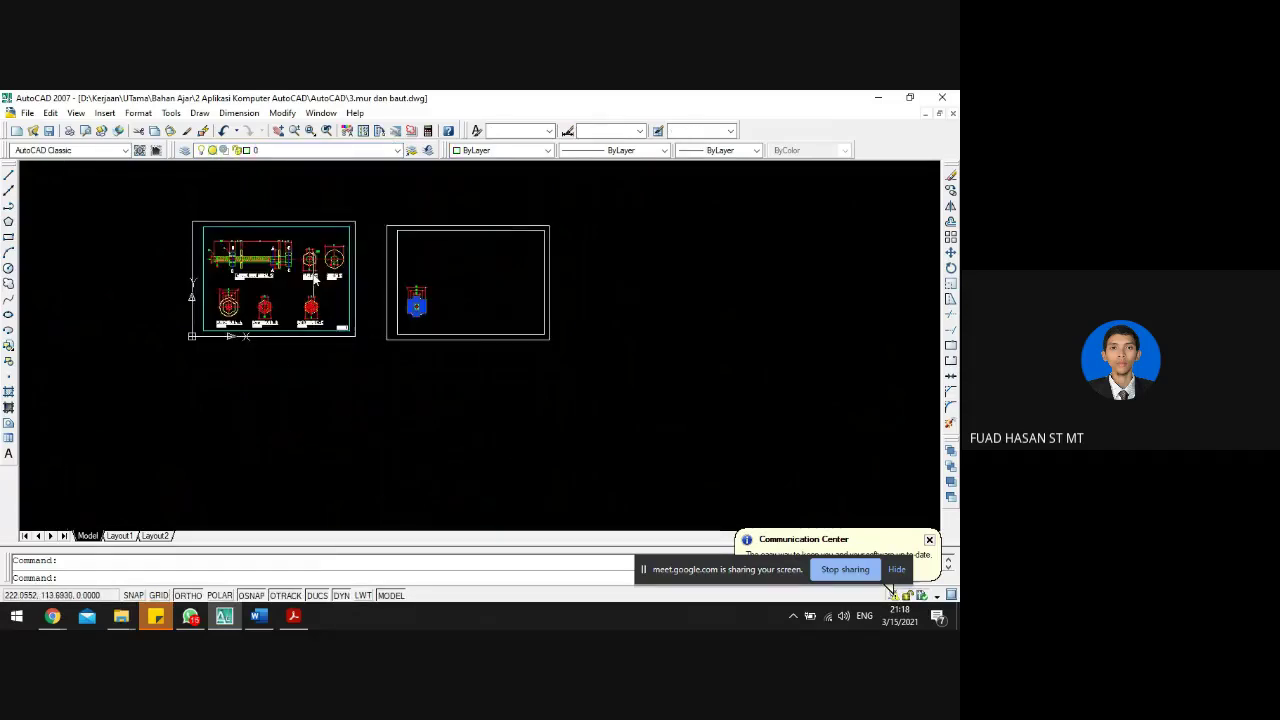
scroll(315, 280, "up", 3)
left_click(296, 150)
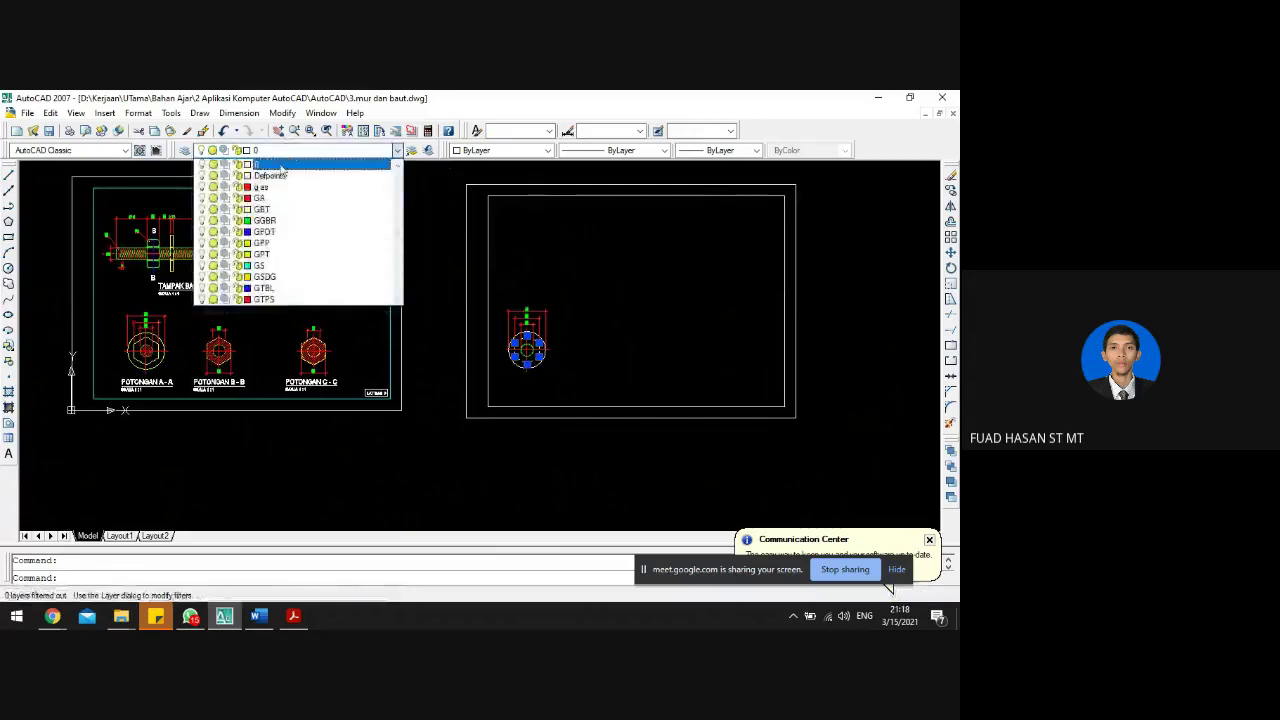
left_click(261, 242)
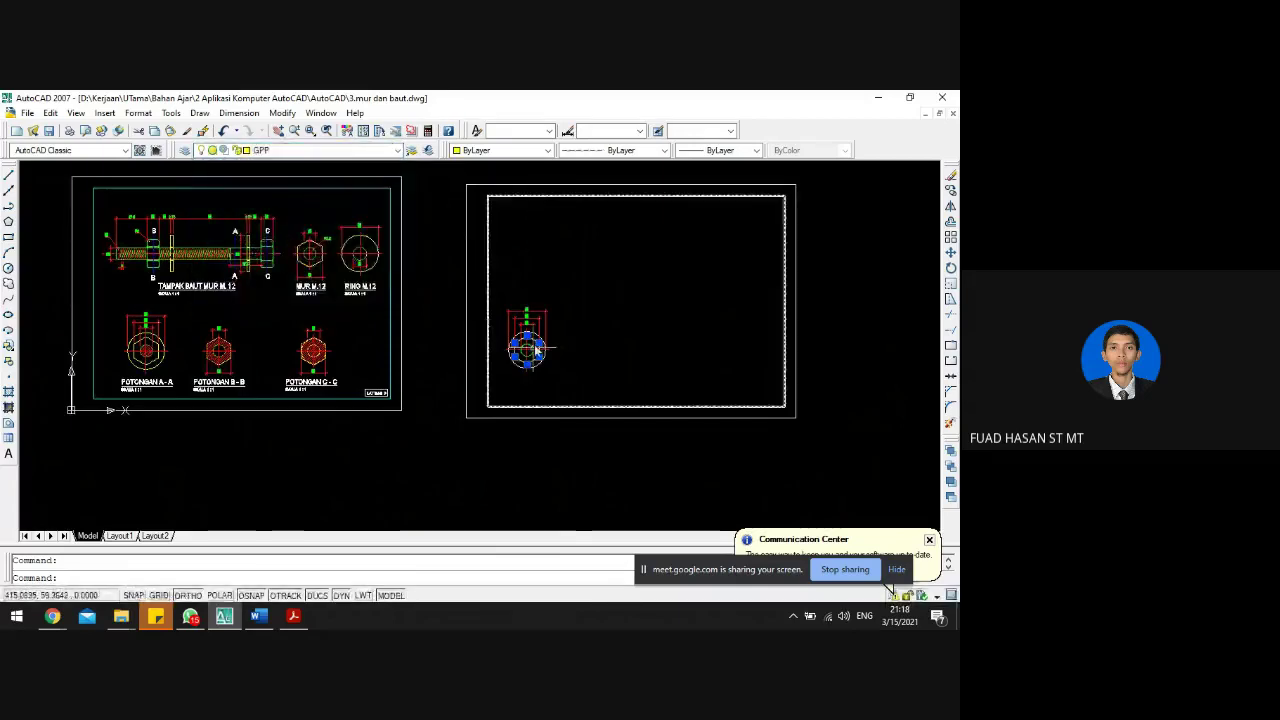
scroll(534, 344, "up", 5)
key("Escape")
- Move the outer circle of the new section to layer GTPS
left_click(485, 222)
scroll(476, 240, "down", 5)
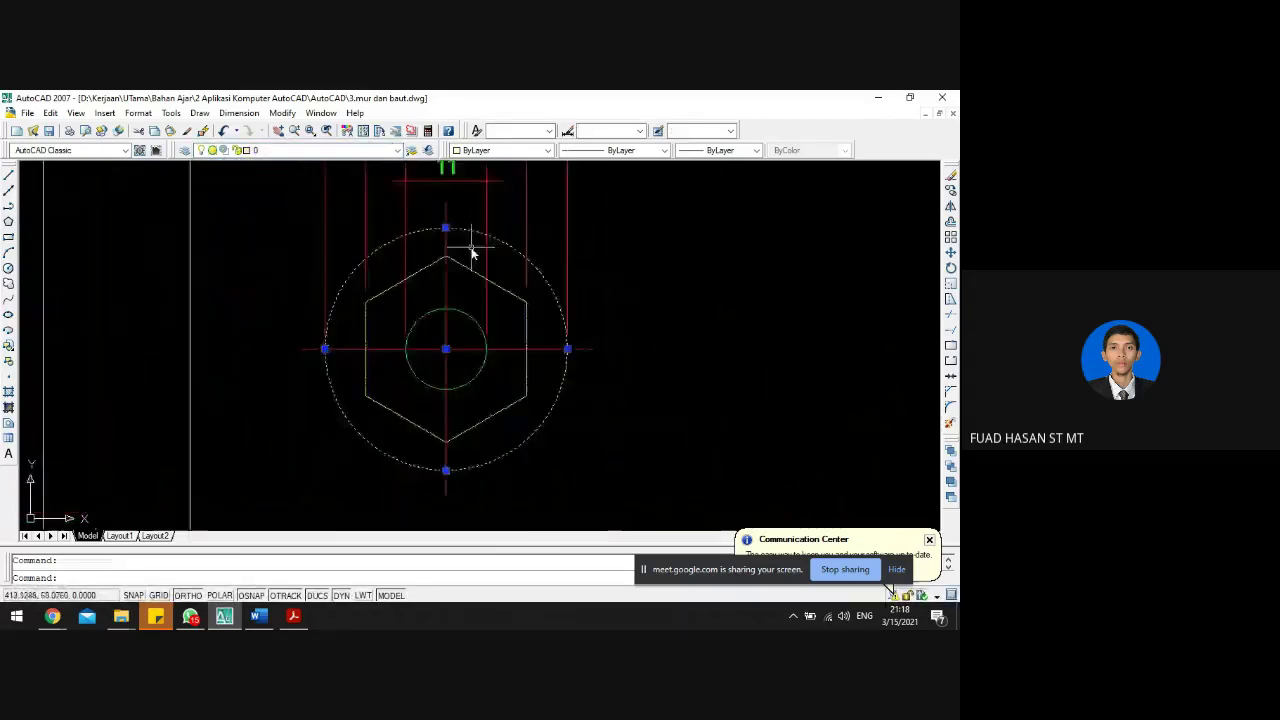
scroll(280, 172, "down", 4)
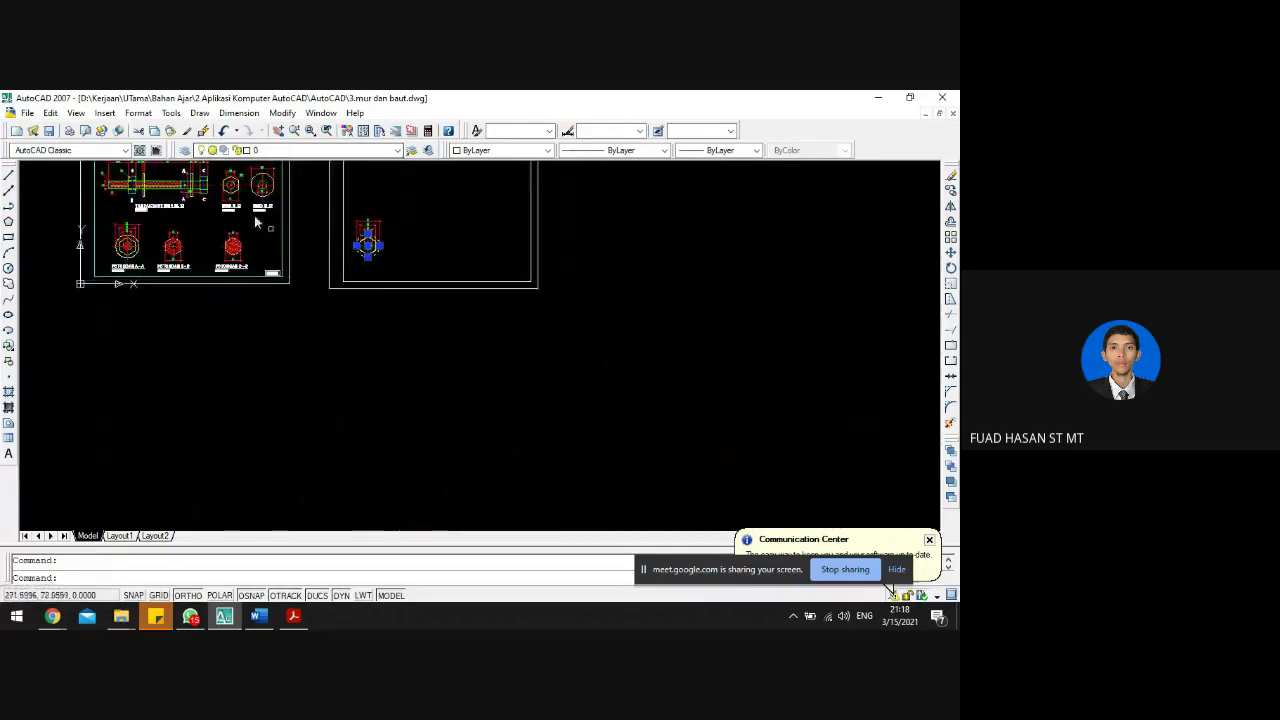
scroll(190, 182, "up", 4)
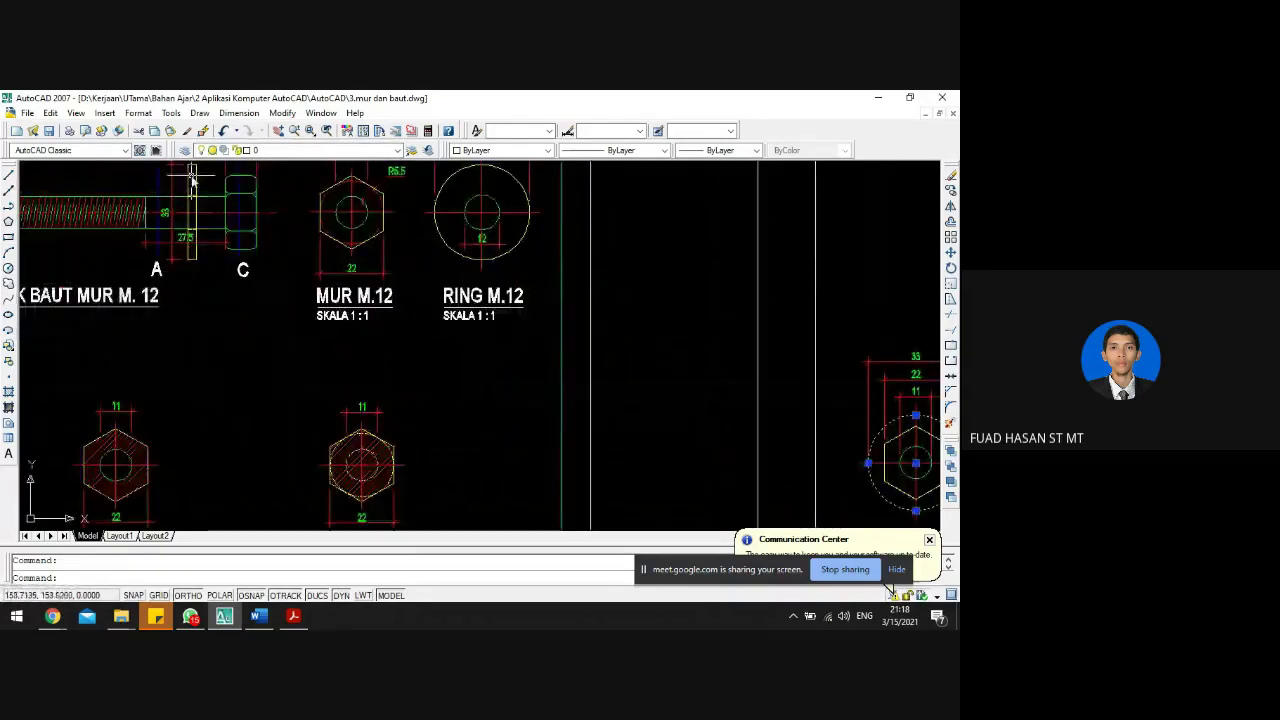
left_click(299, 151)
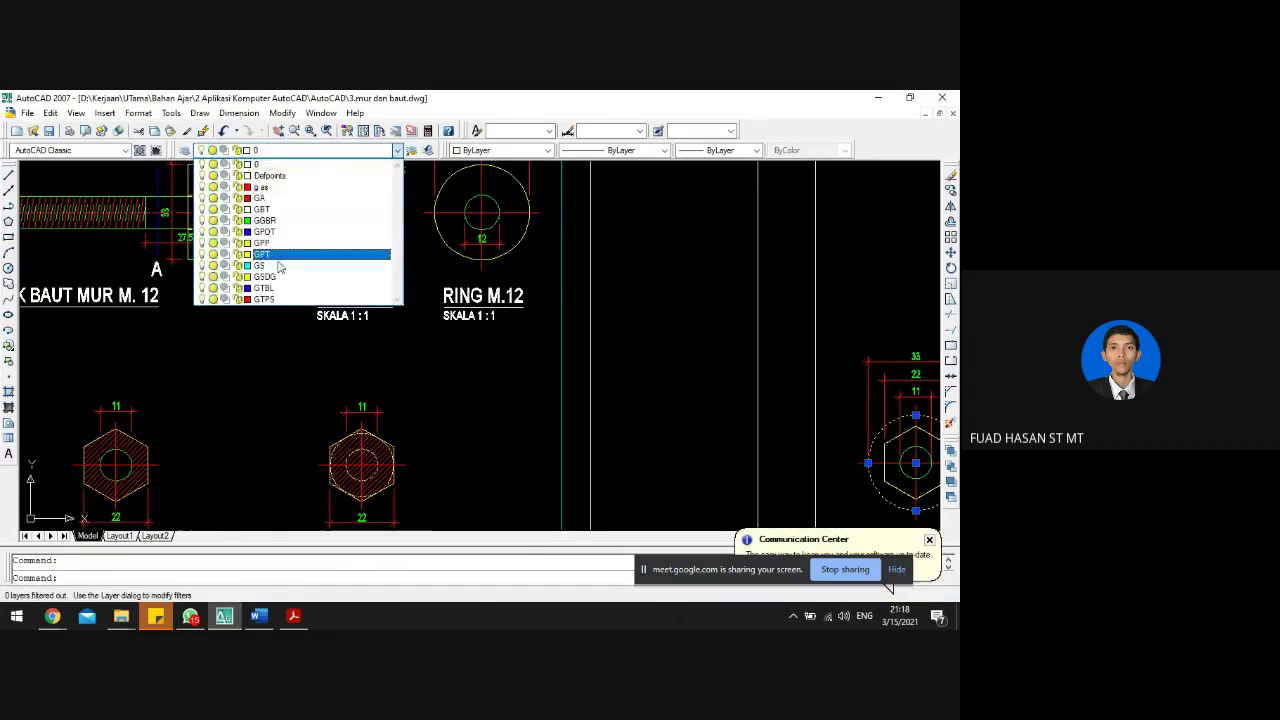
left_click(263, 299)
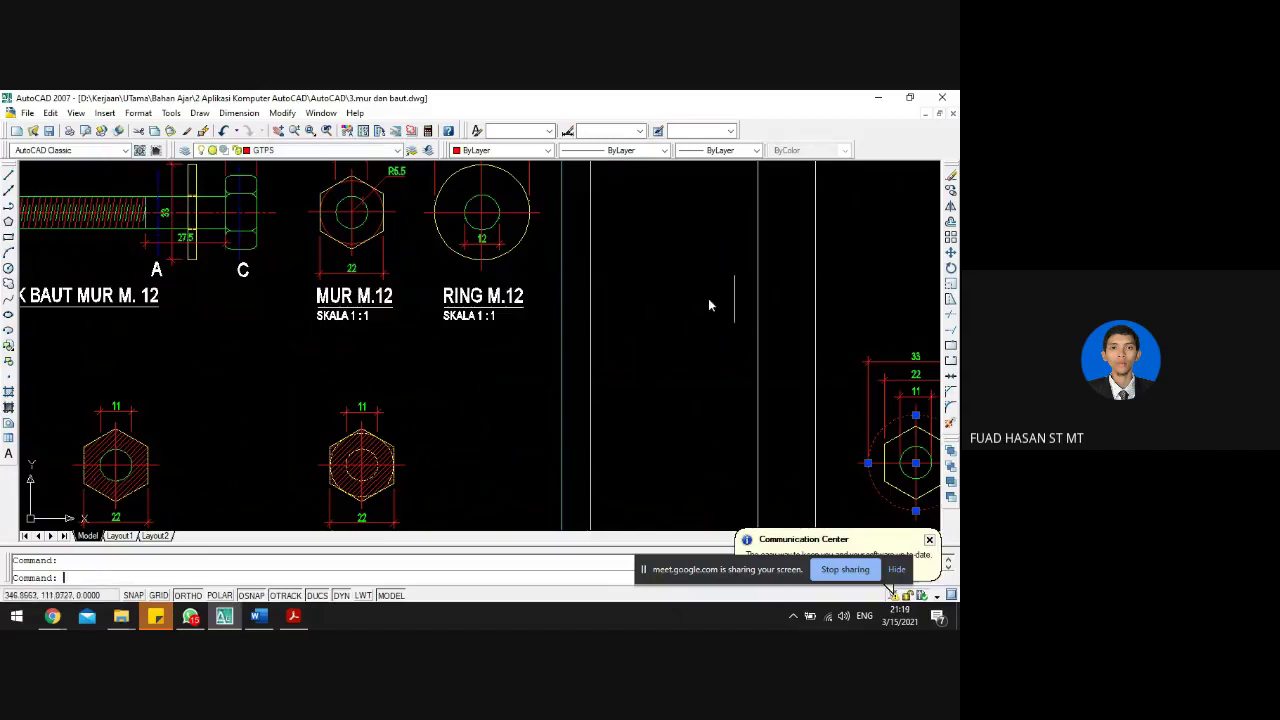
key("Escape")
- Compare the line types of the circles and hexagon in the original POTONGAN A - A with those in the new section
scroll(637, 302, "down", 5)
scroll(700, 340, "up", 3)
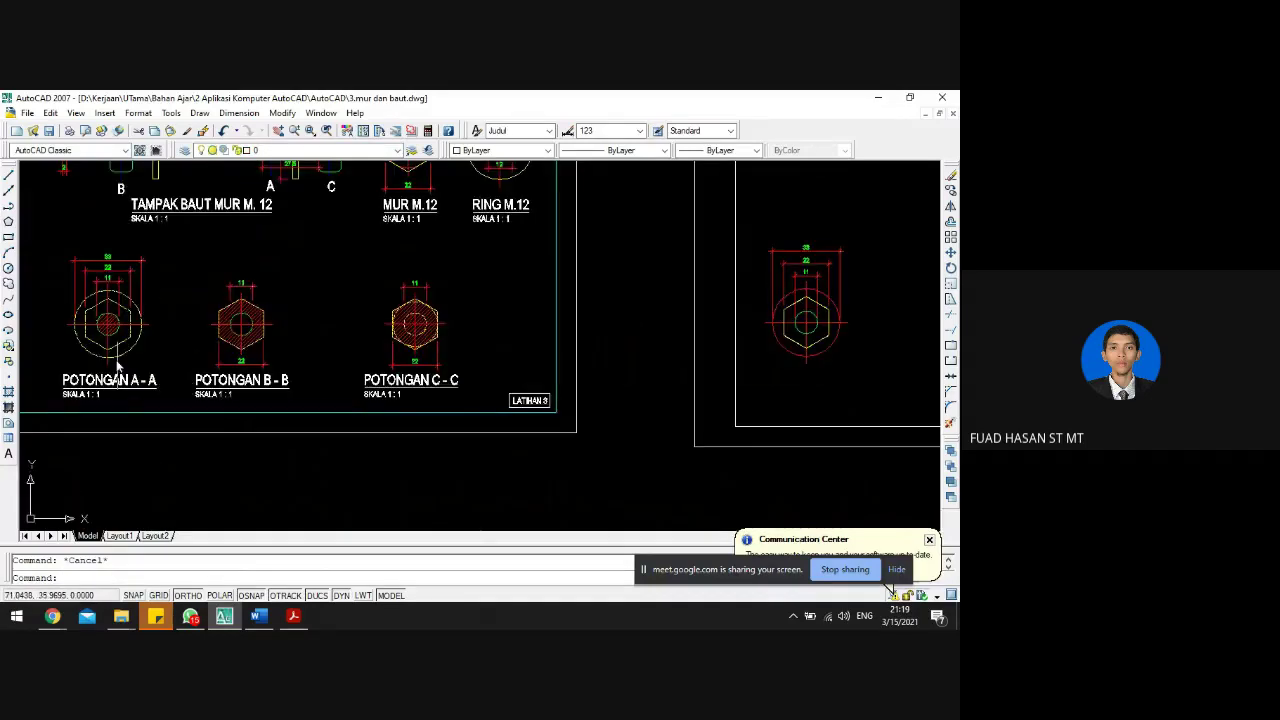
scroll(120, 268, "up", 4)
scroll(116, 272, "down", 4)
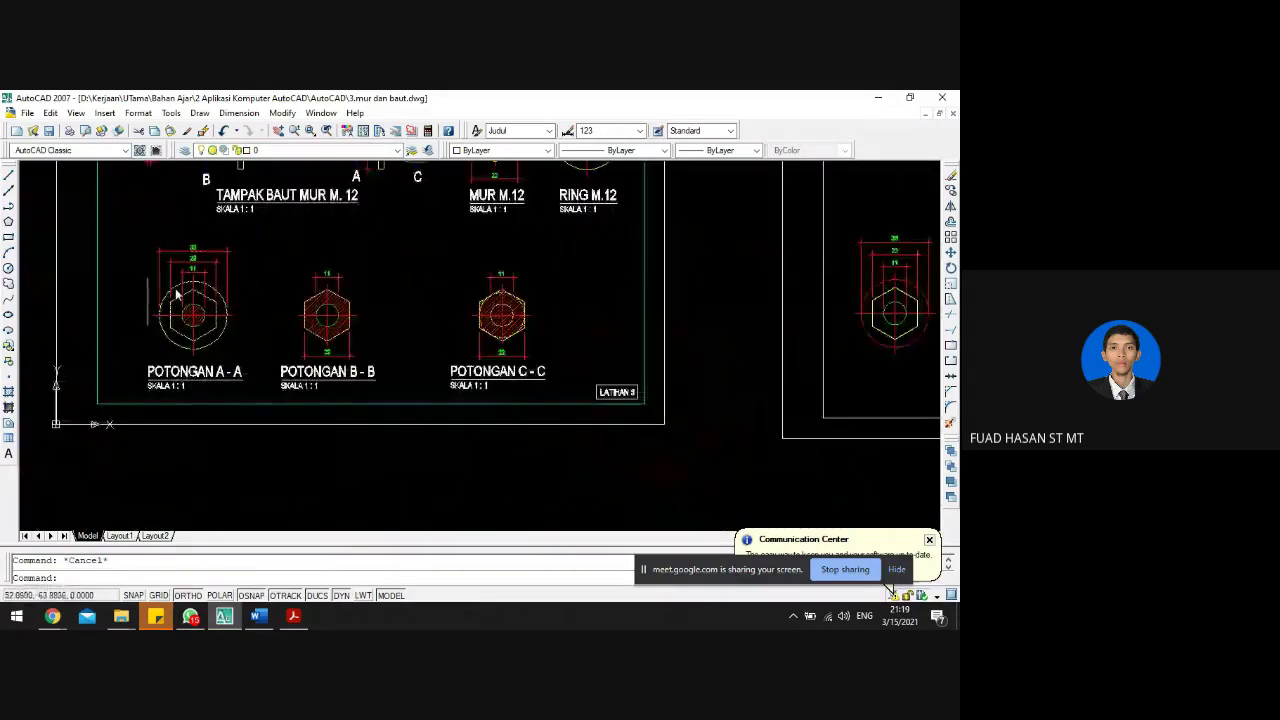
scroll(190, 285, "up", 4)
scroll(206, 289, "down", 5)
scroll(466, 307, "up", 5)
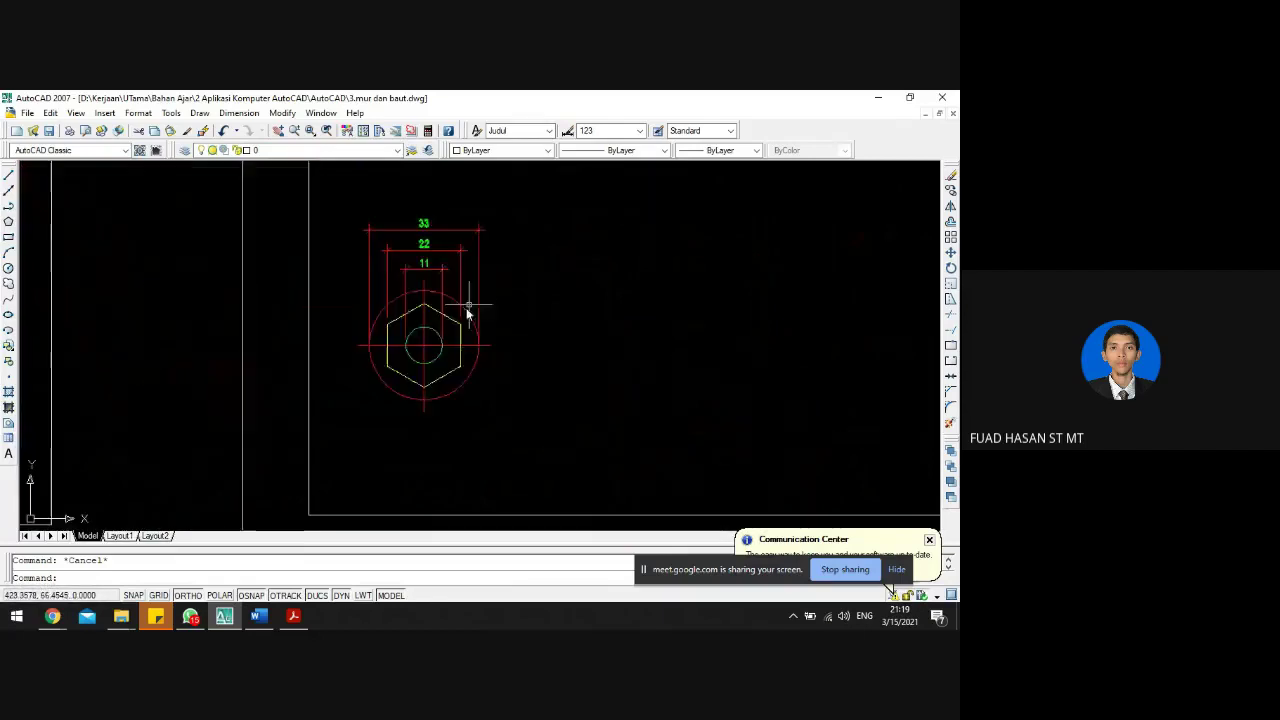
scroll(466, 307, "up", 9)
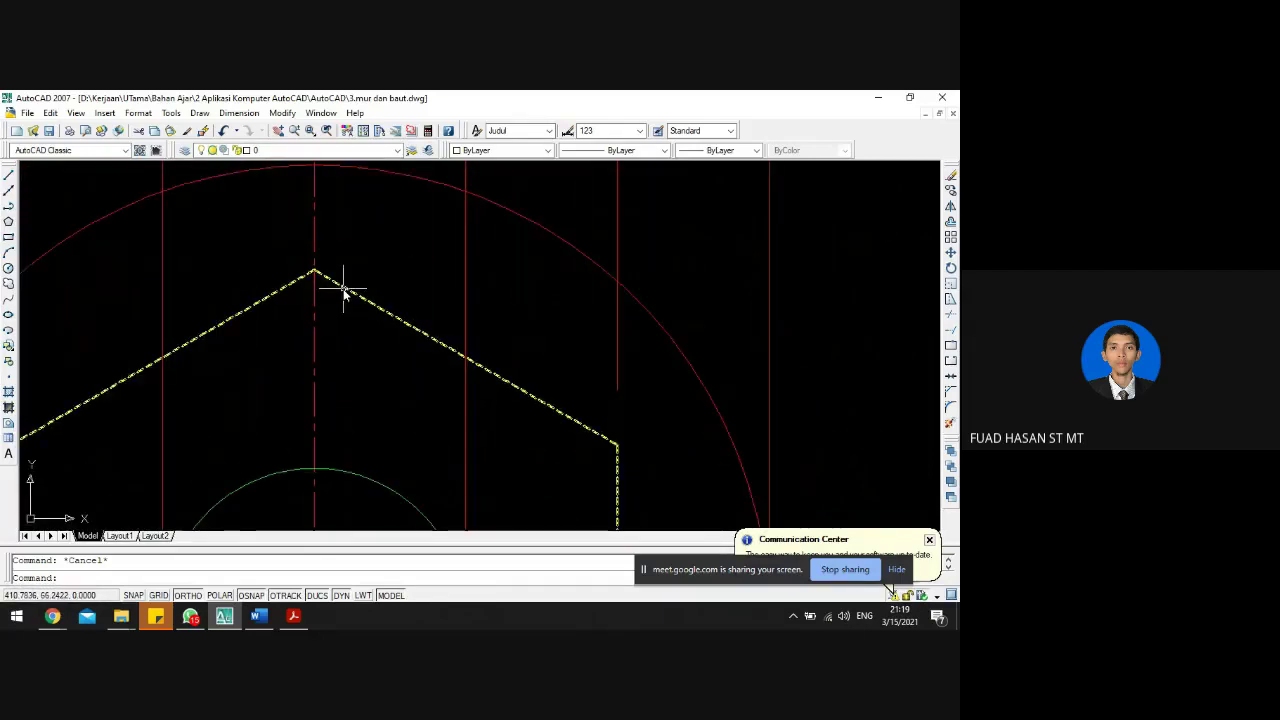
scroll(489, 291, "down", 9)
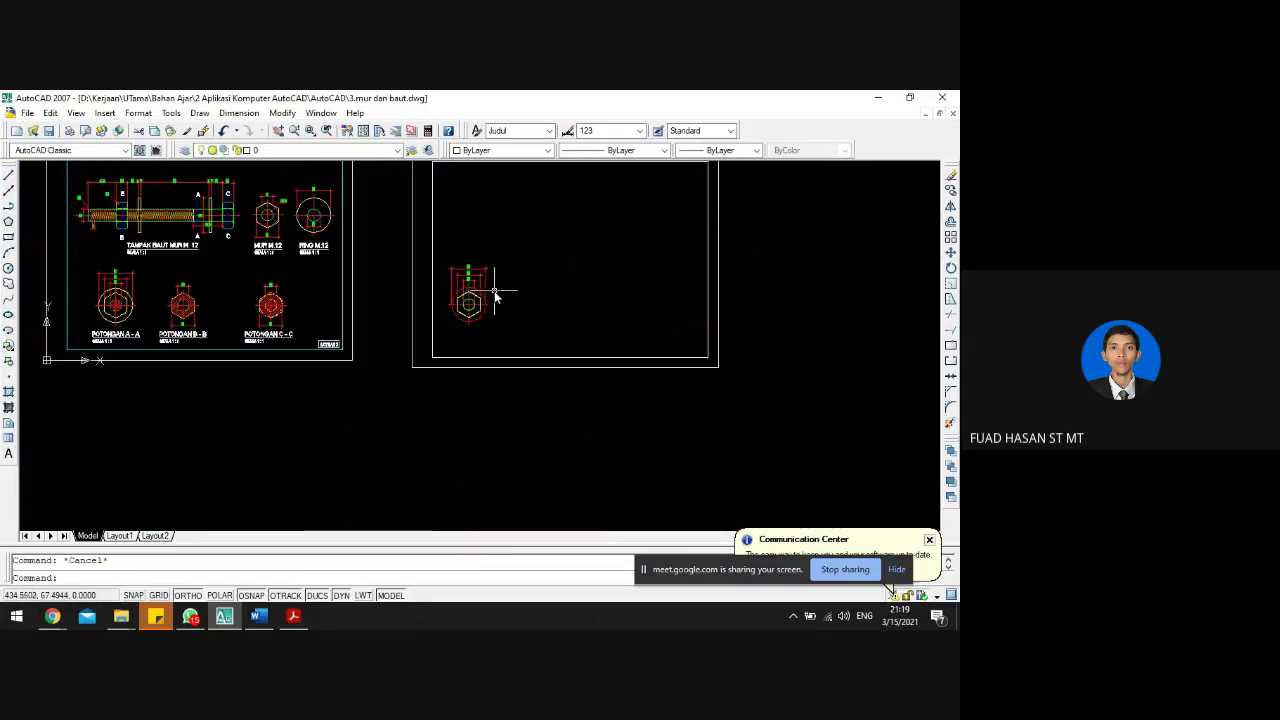
scroll(112, 305, "up", 10)
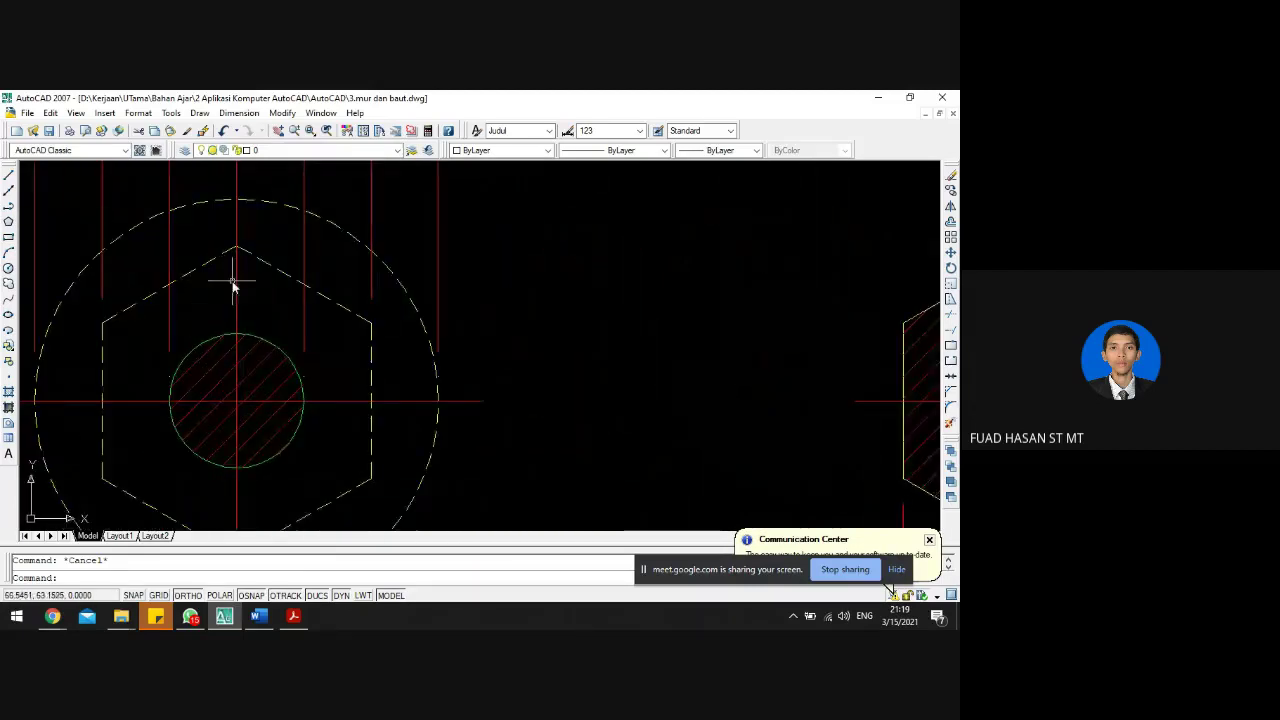
left_click(233, 287)
key("Escape")
scroll(117, 325, "down", 6)
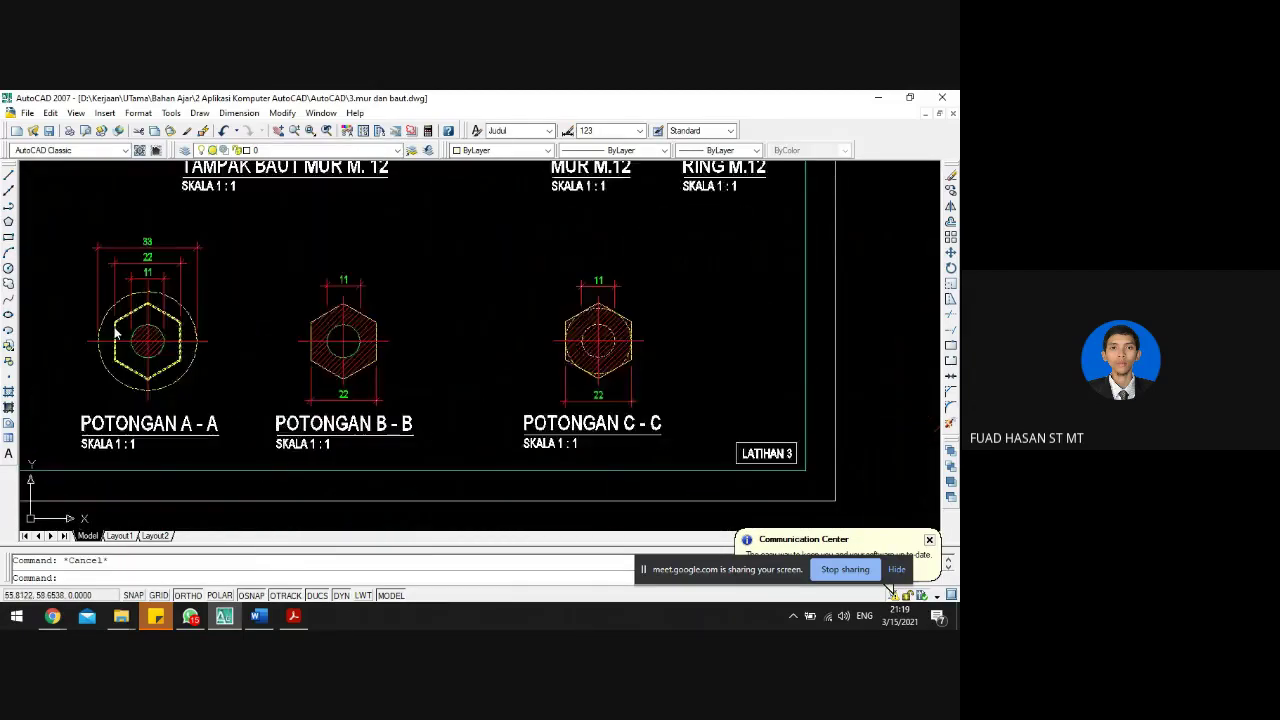
scroll(116, 335, "down", 3)
scroll(548, 348, "up", 9)
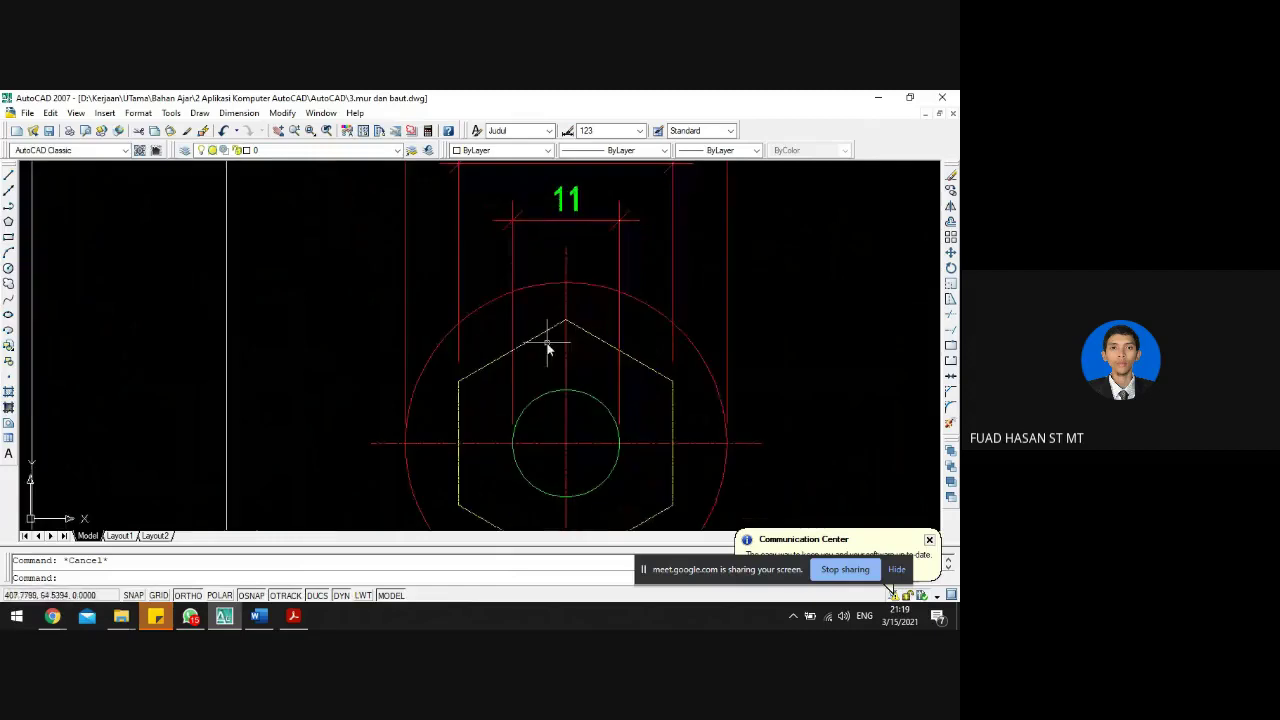
- Set the linetype scale of the new section's hexagon and both centre lines to 5
left_click(546, 340)
key("Escape")
left_click(585, 348)
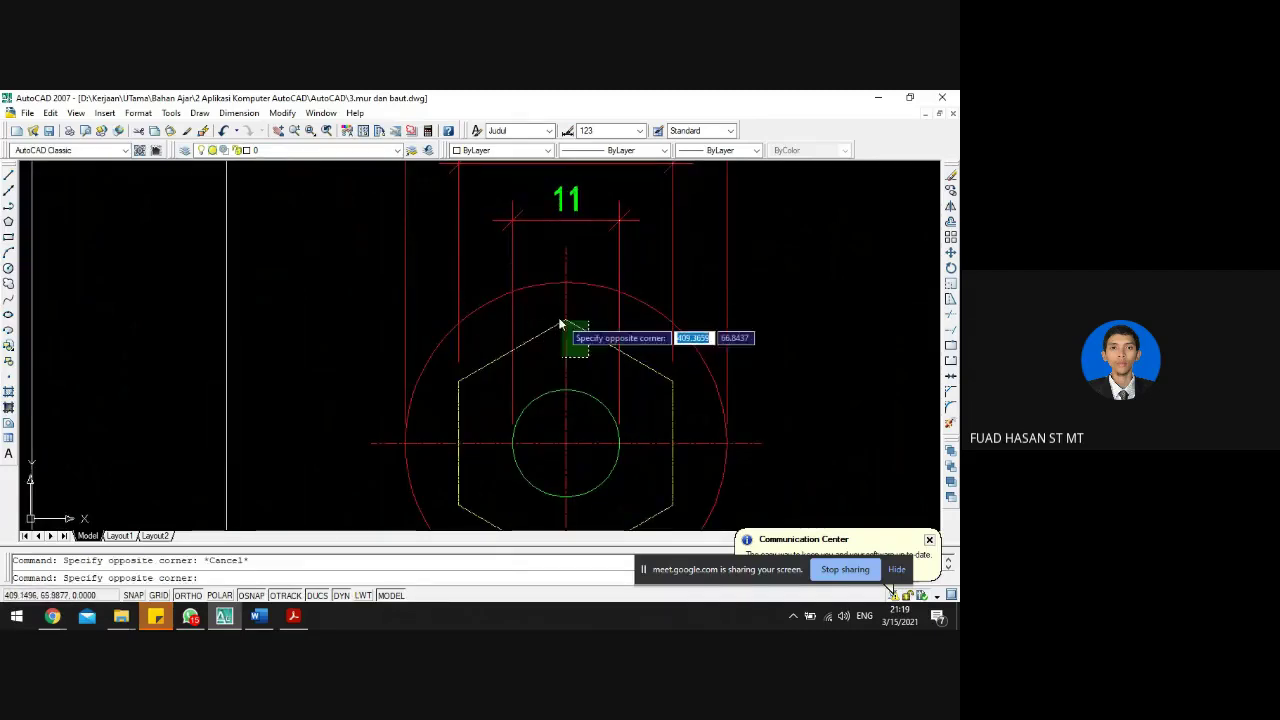
left_click(571, 346)
left_click(646, 455)
left_click(647, 444)
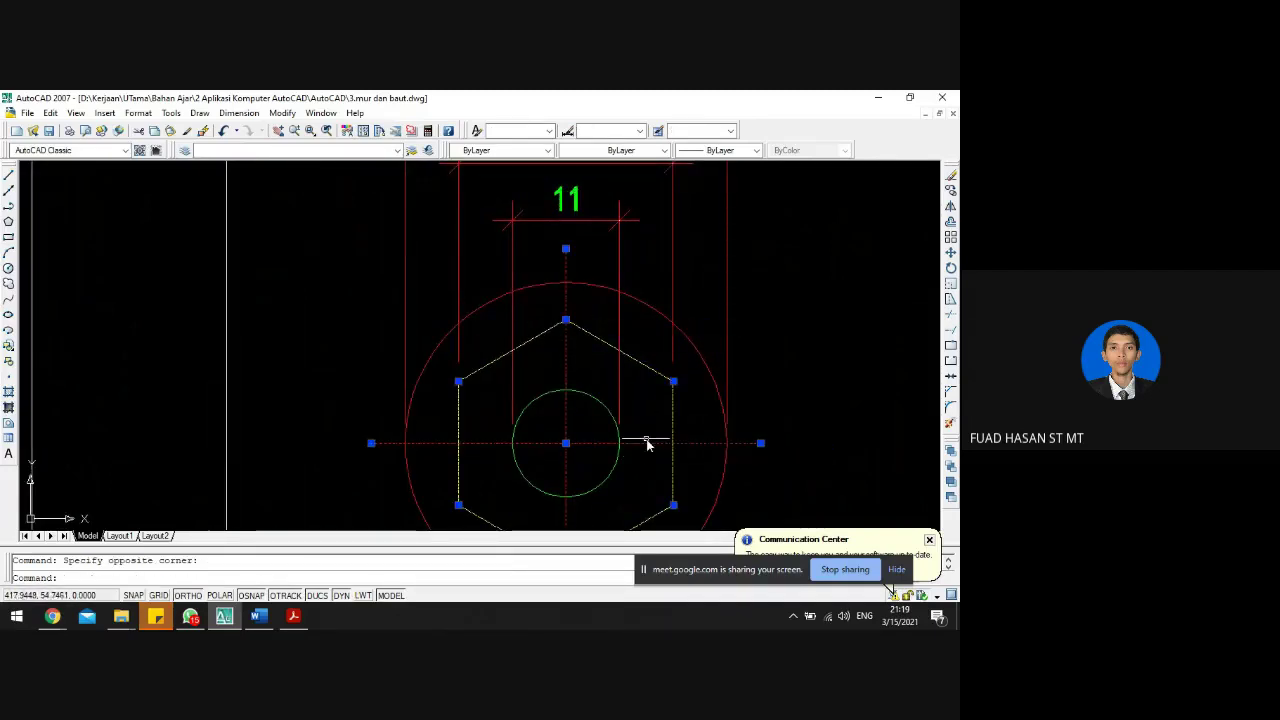
right_click(650, 447)
left_click(672, 434)
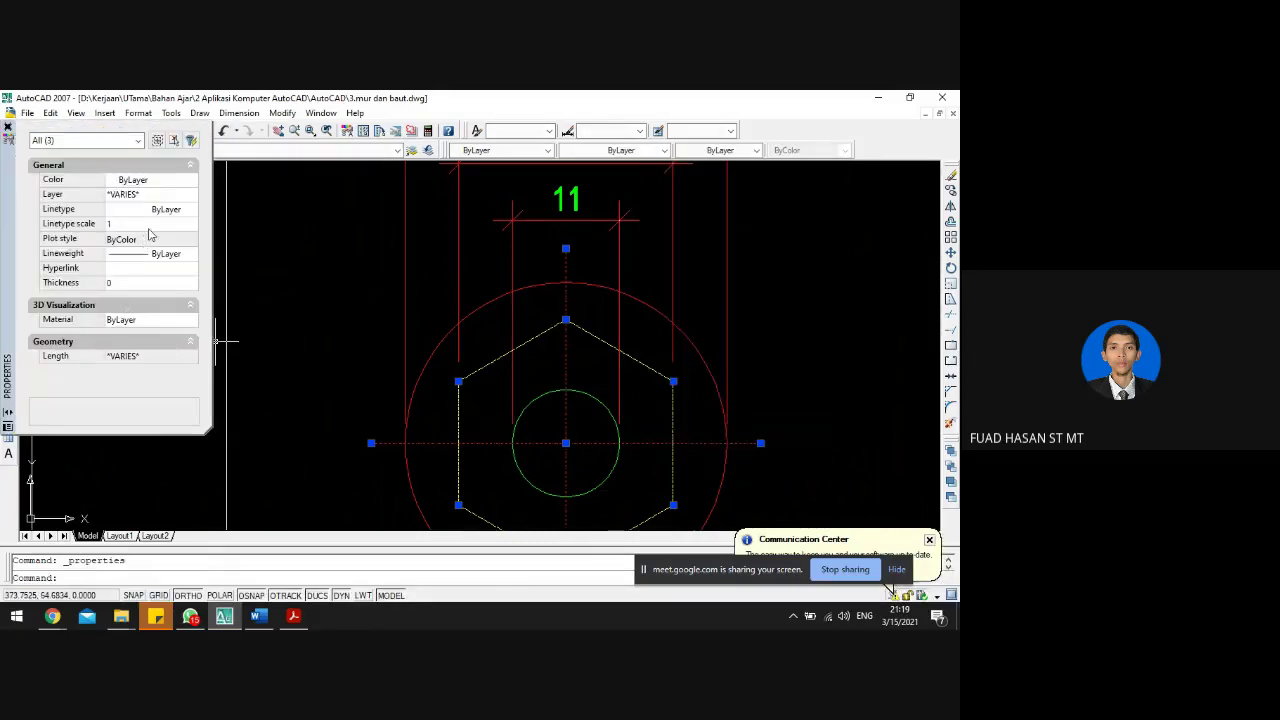
left_click(151, 224)
type("5")
key("Return")
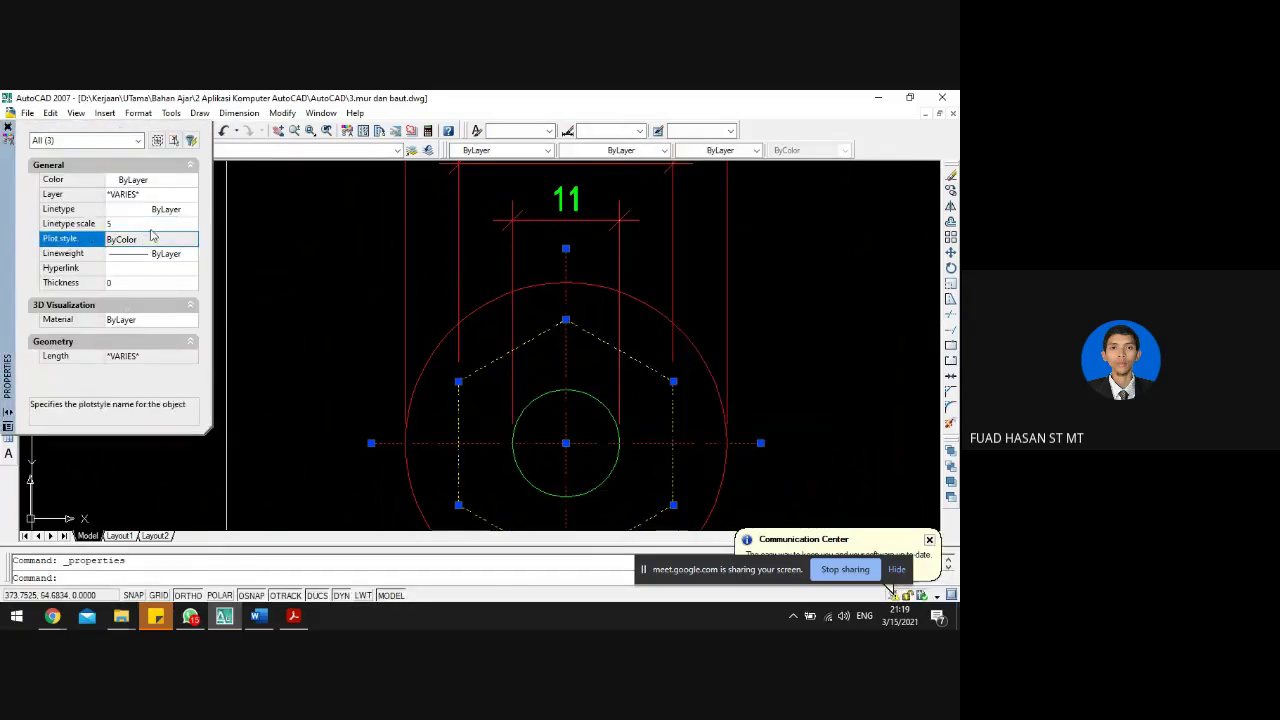
key("Escape")
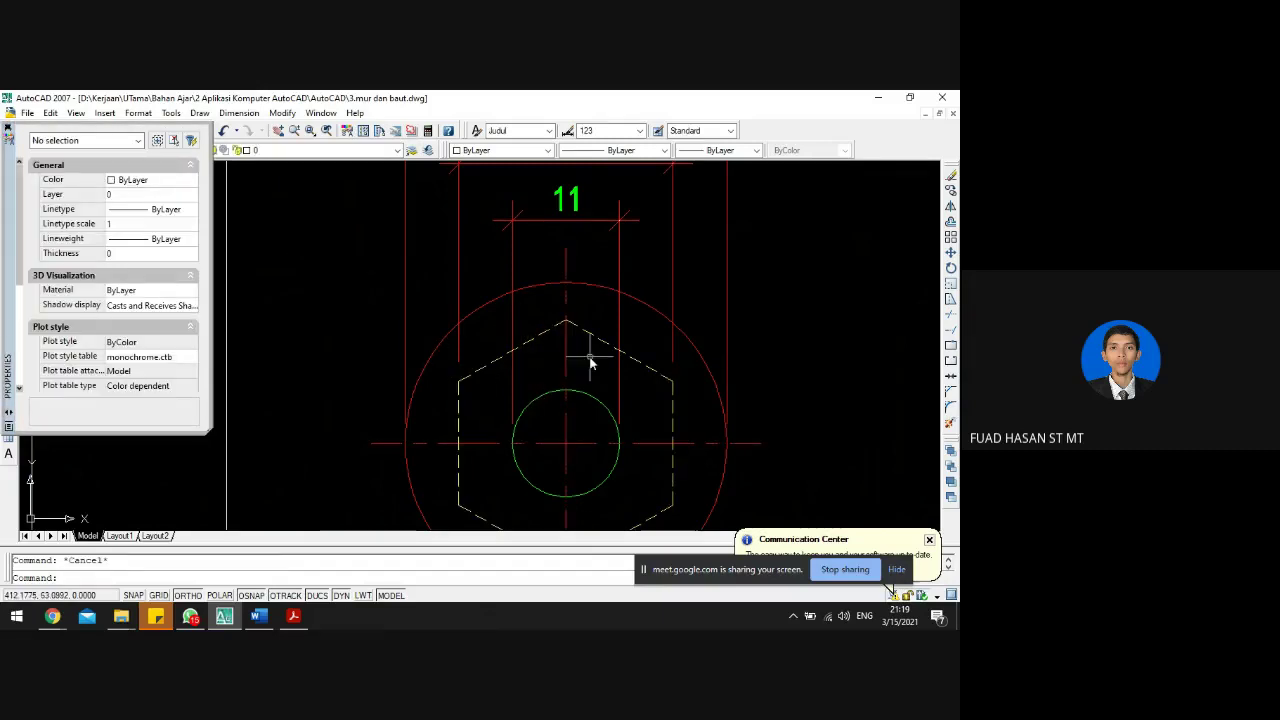
scroll(590, 352, "down", 4)
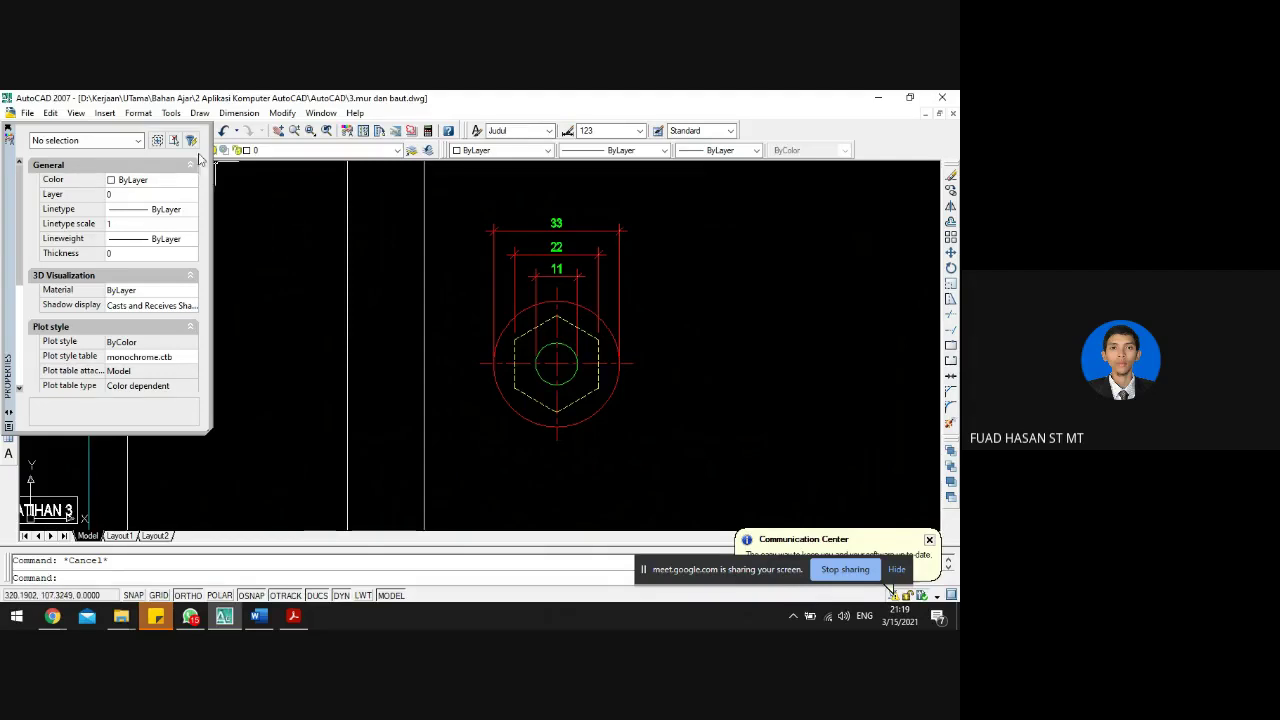
left_click(8, 131)
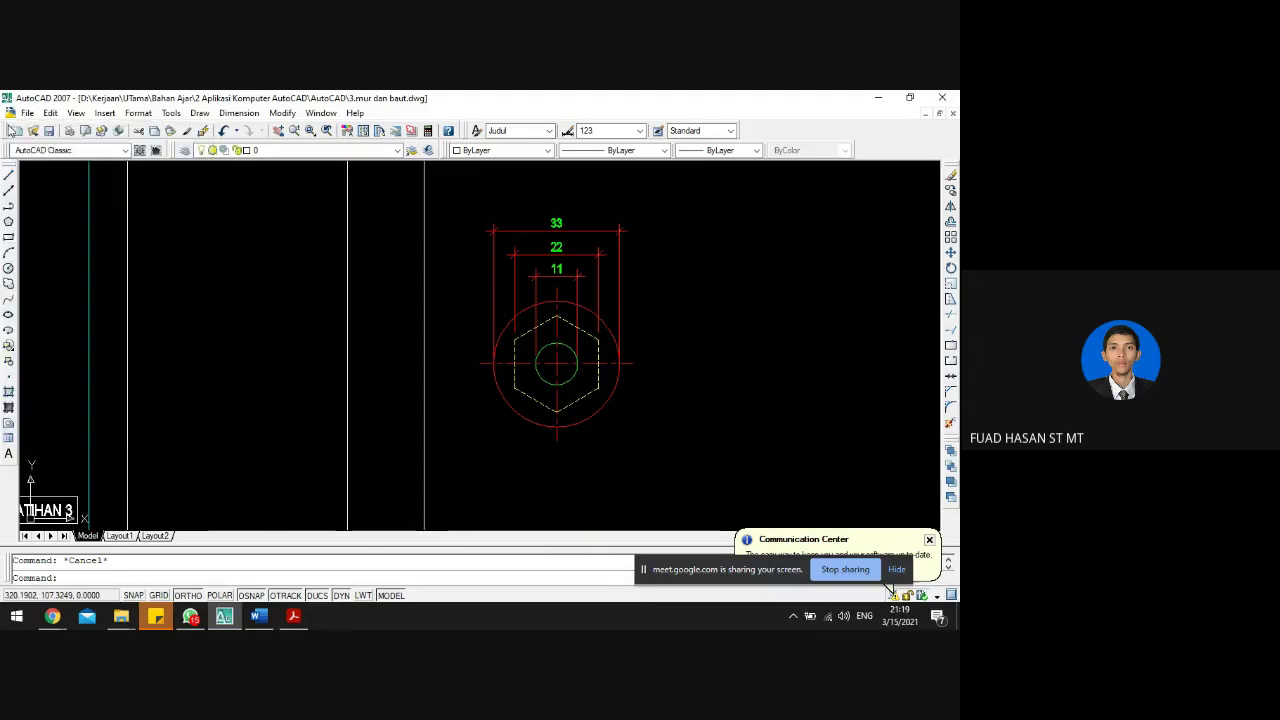
- Check the original POTONGAN A - A again and open the hatch settings beside the new section
scroll(466, 217, "down", 5)
scroll(272, 228, "up", 3)
scroll(285, 242, "up", 3)
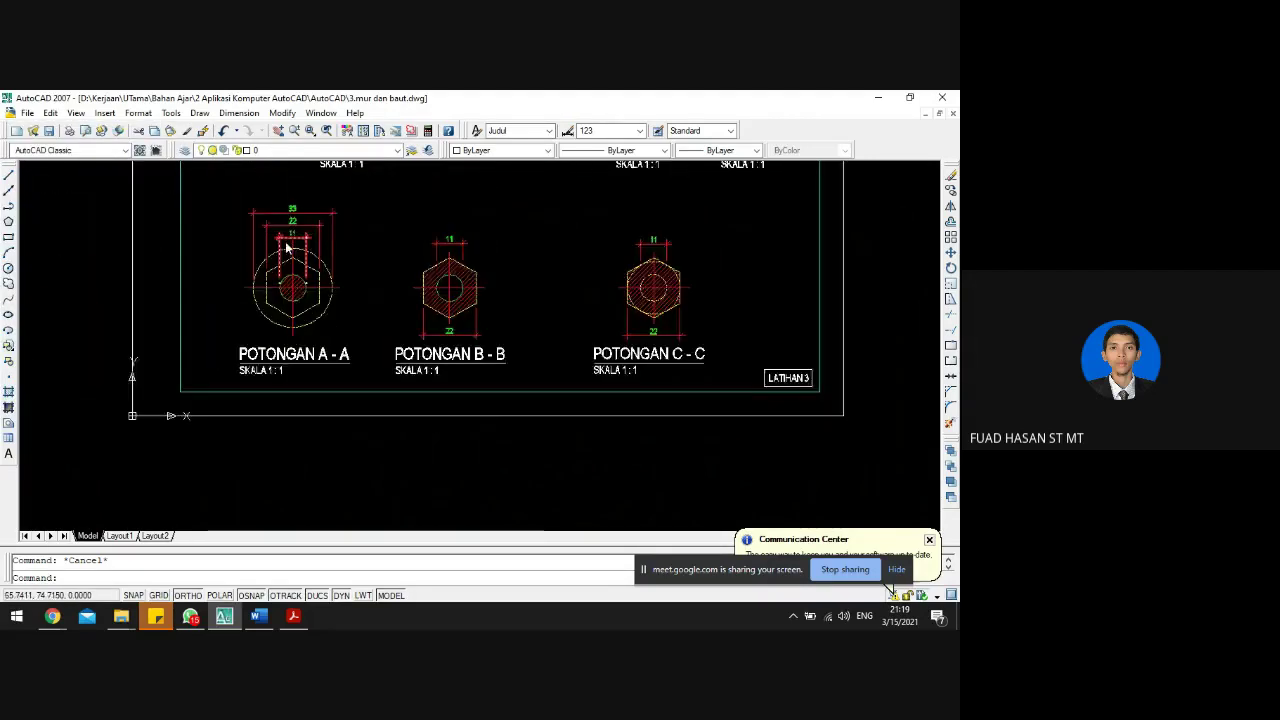
scroll(340, 250, "down", 4)
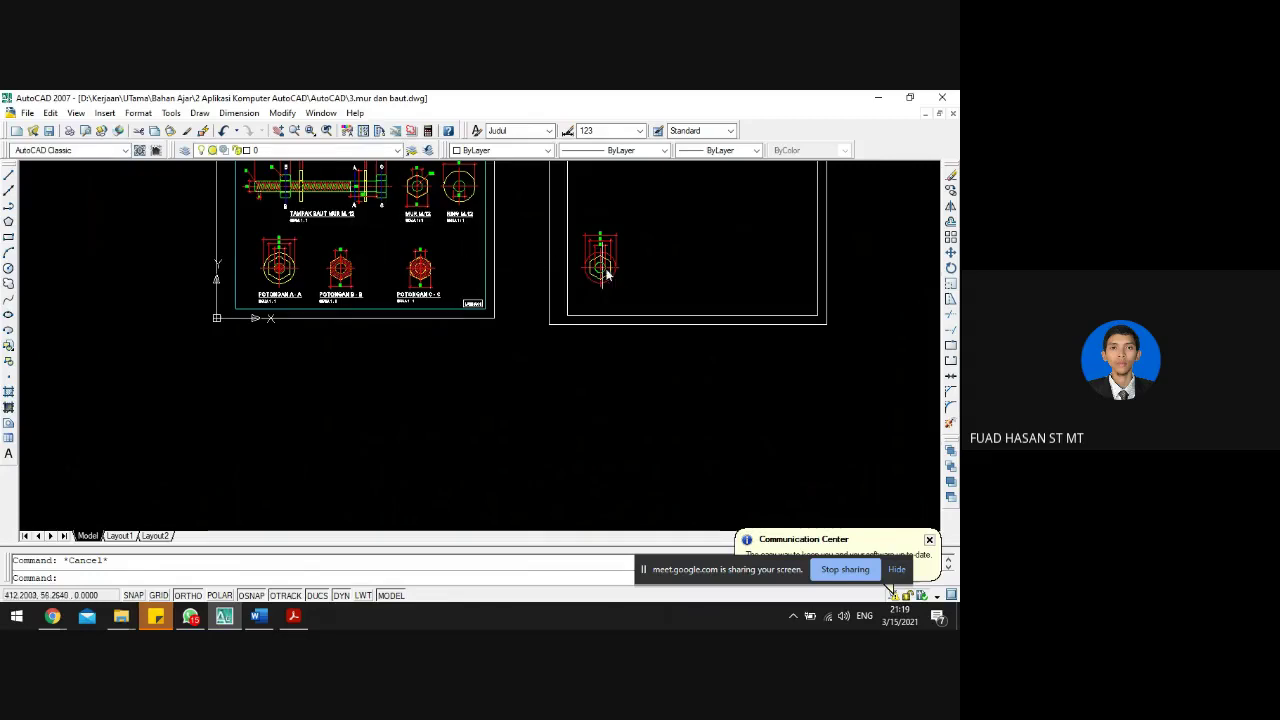
scroll(605, 268, "up", 6)
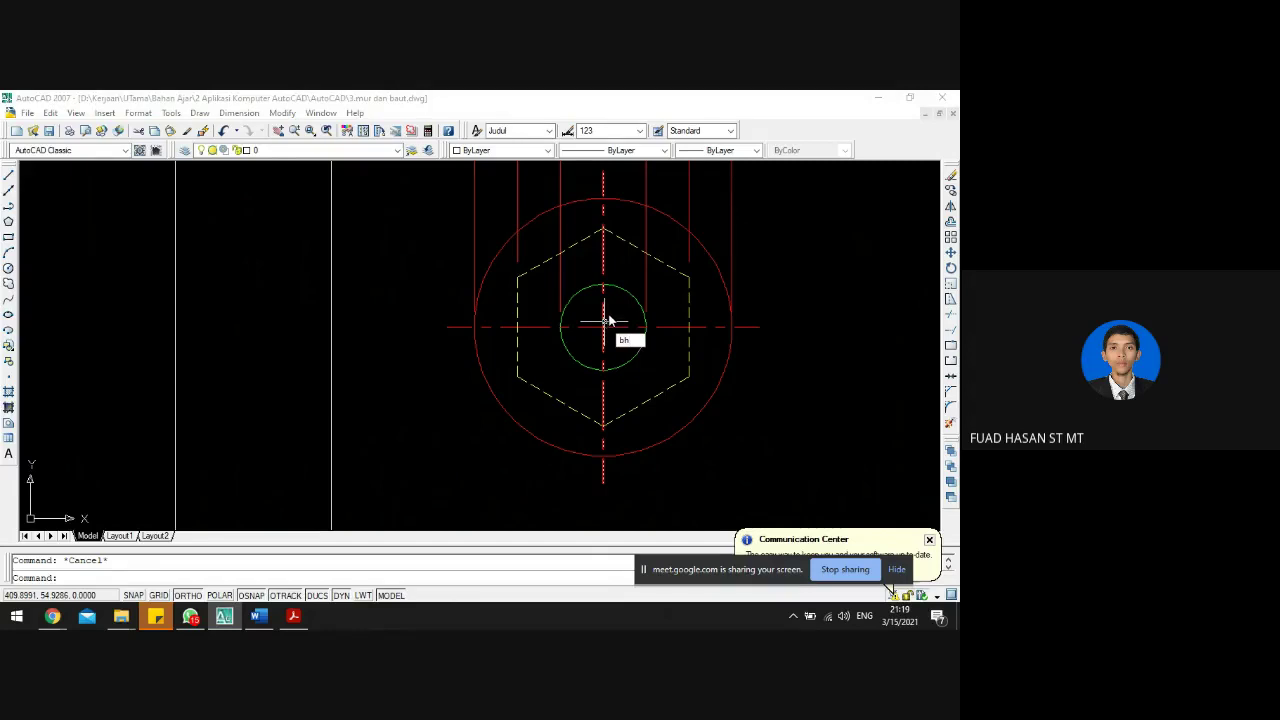
key("Return")
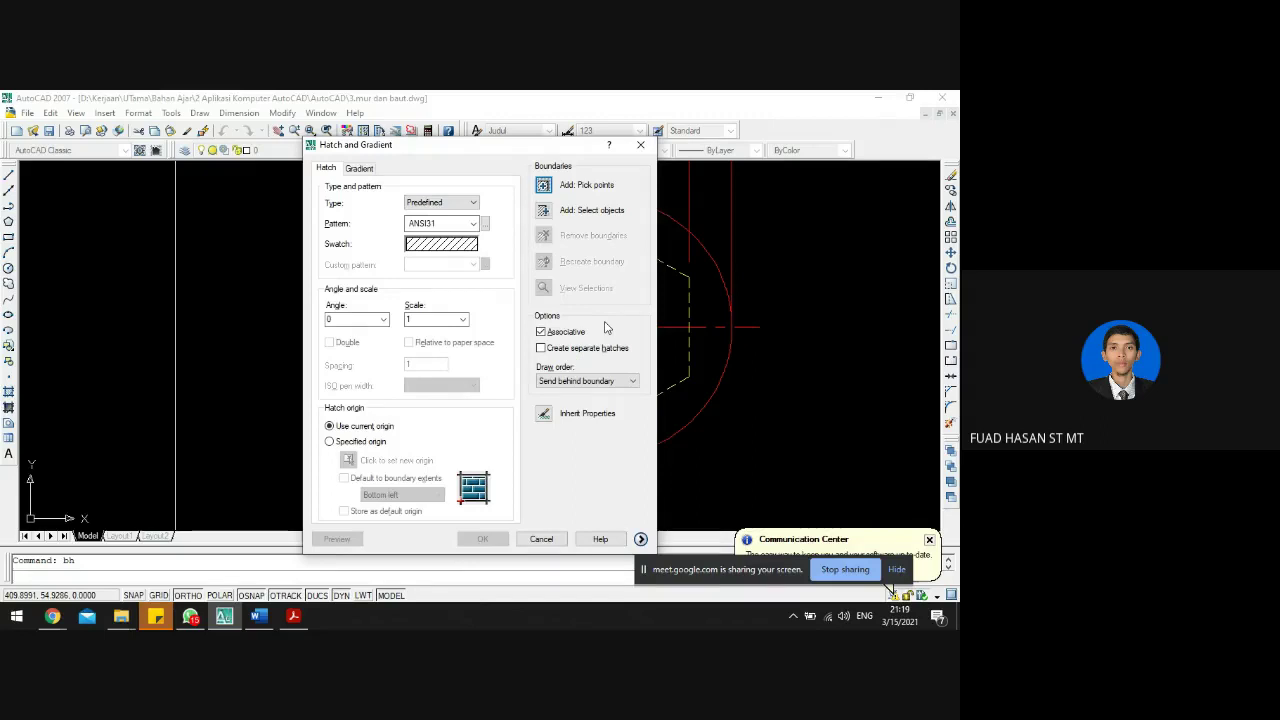
left_click_drag(420, 145, 199, 170)
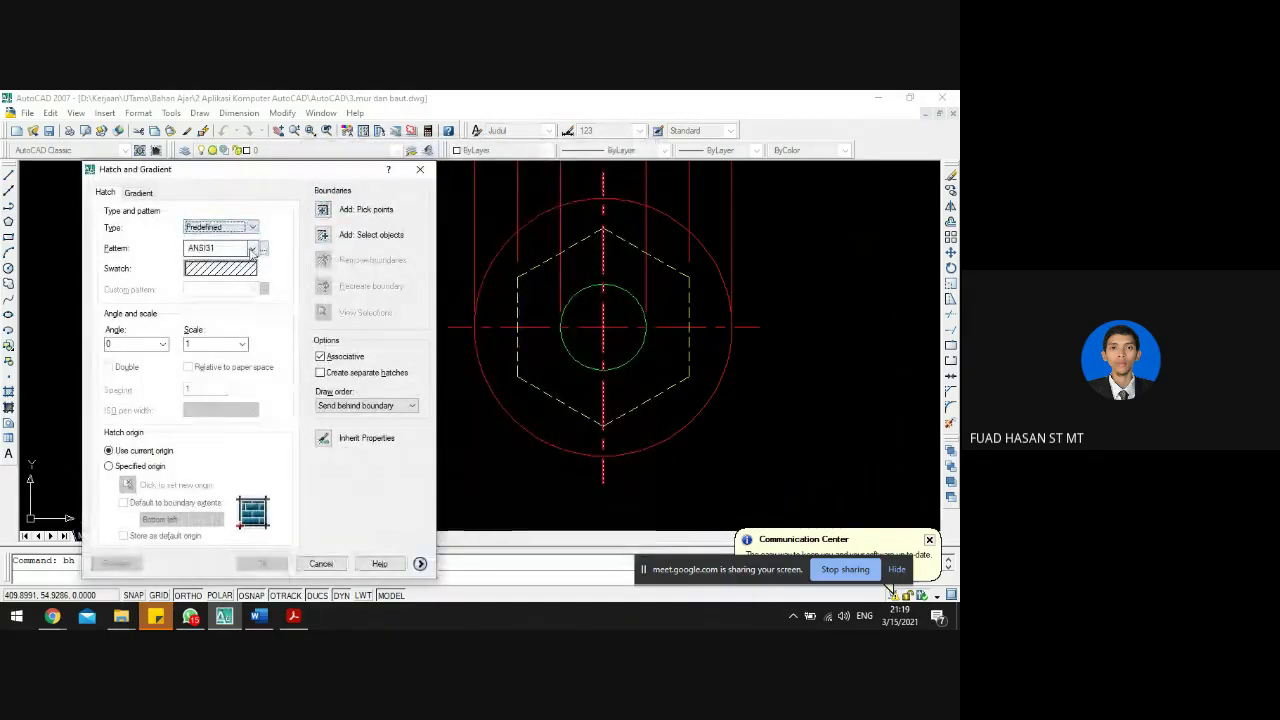
- Browse the available hatch patterns in the ANSI, ISO and other predefined sets
left_click(251, 249)
left_click(251, 249)
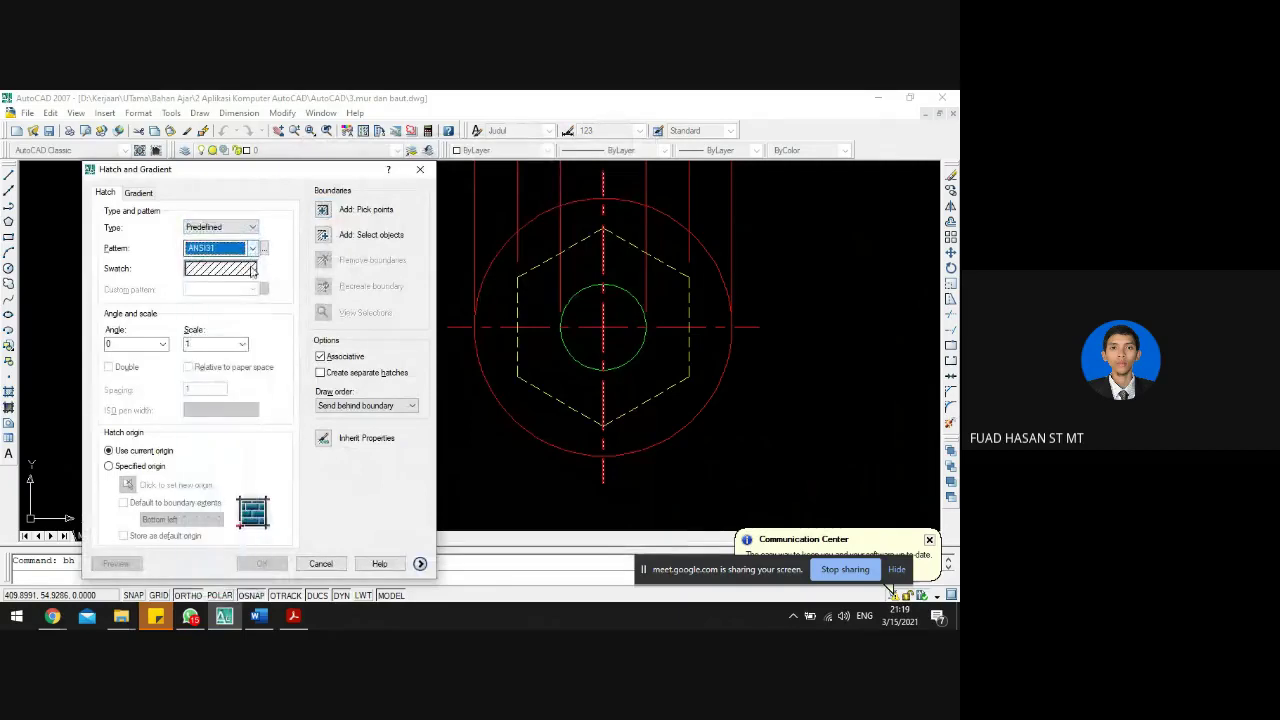
left_click(229, 268)
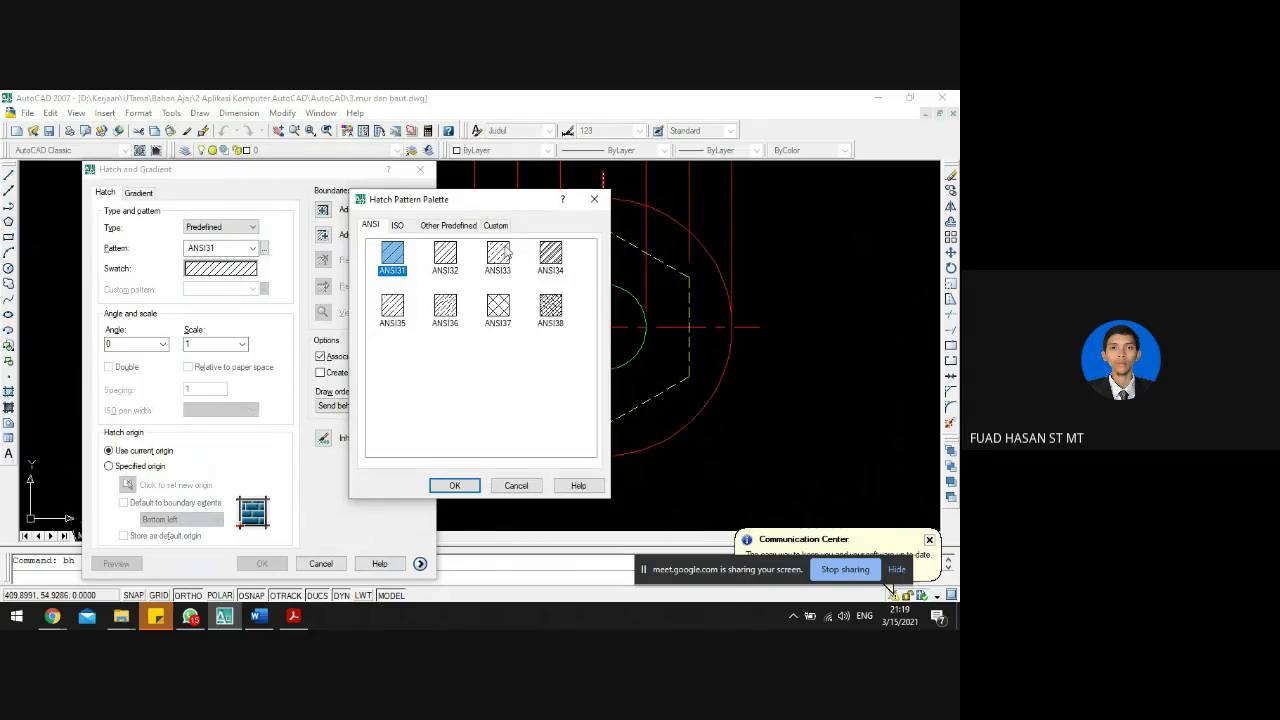
left_click(400, 225)
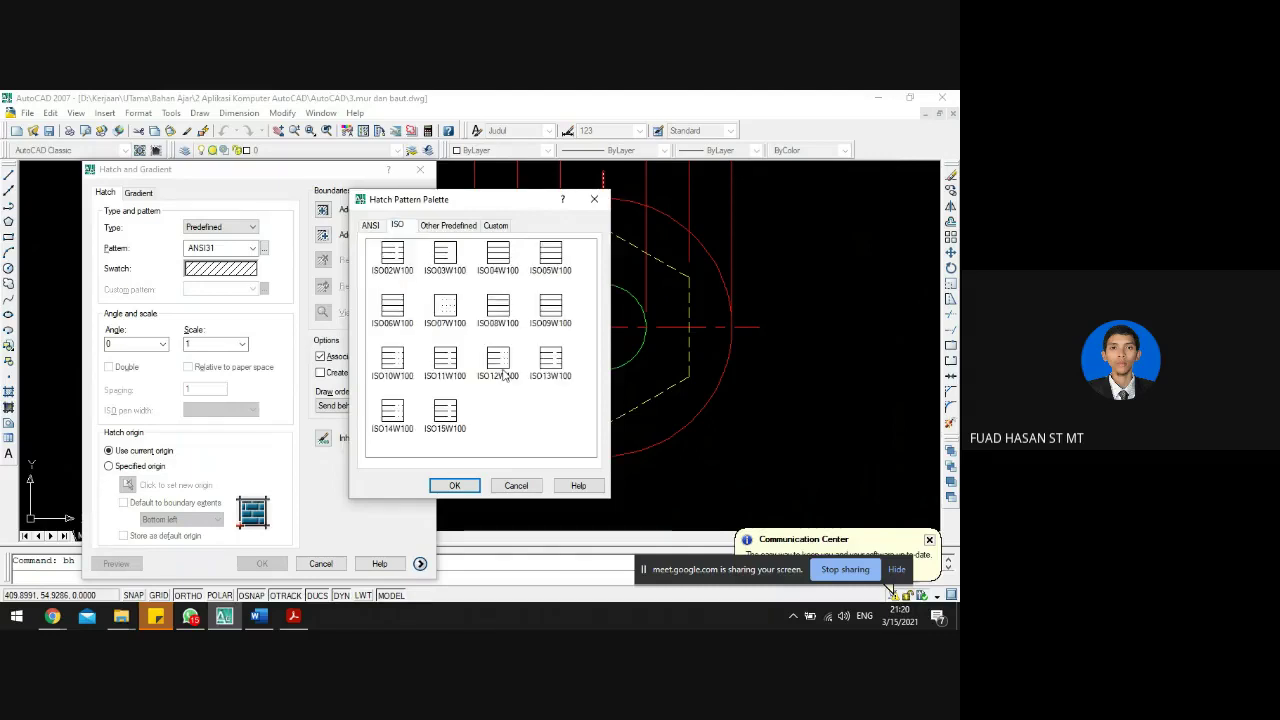
left_click(448, 225)
left_click_drag(588, 272, 588, 412)
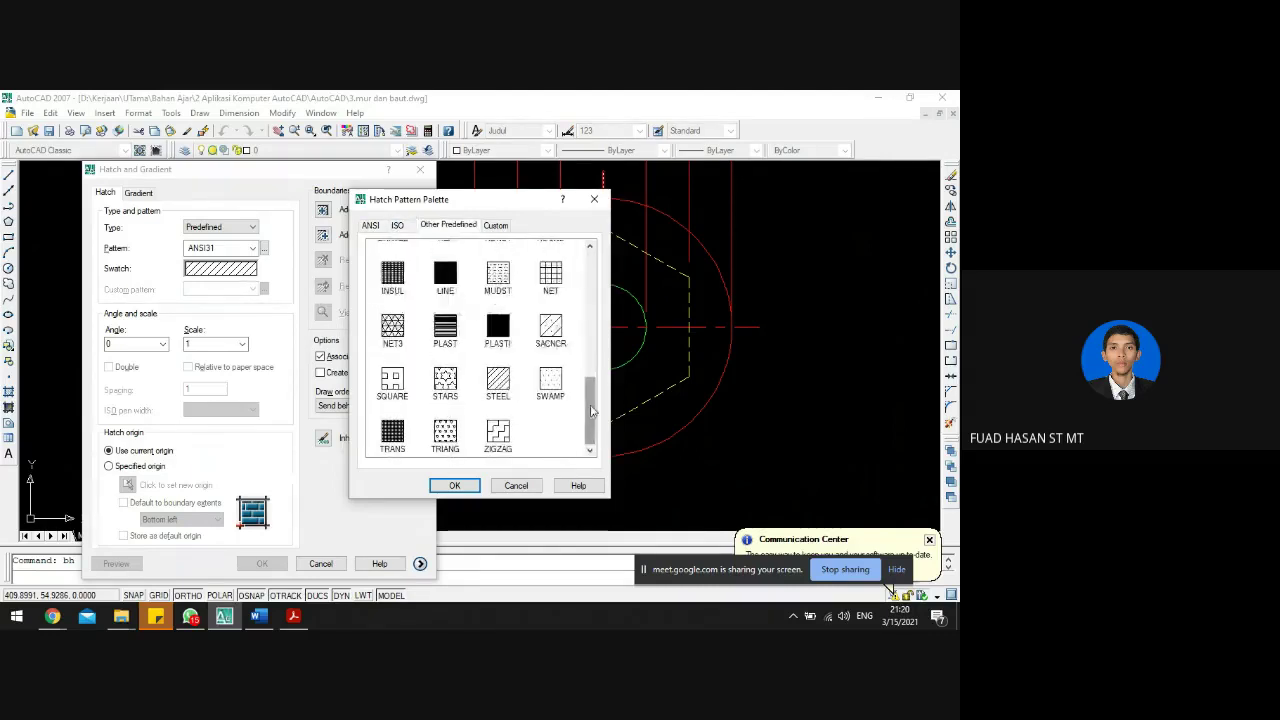
scroll(588, 395, "up", 2)
left_click(392, 328)
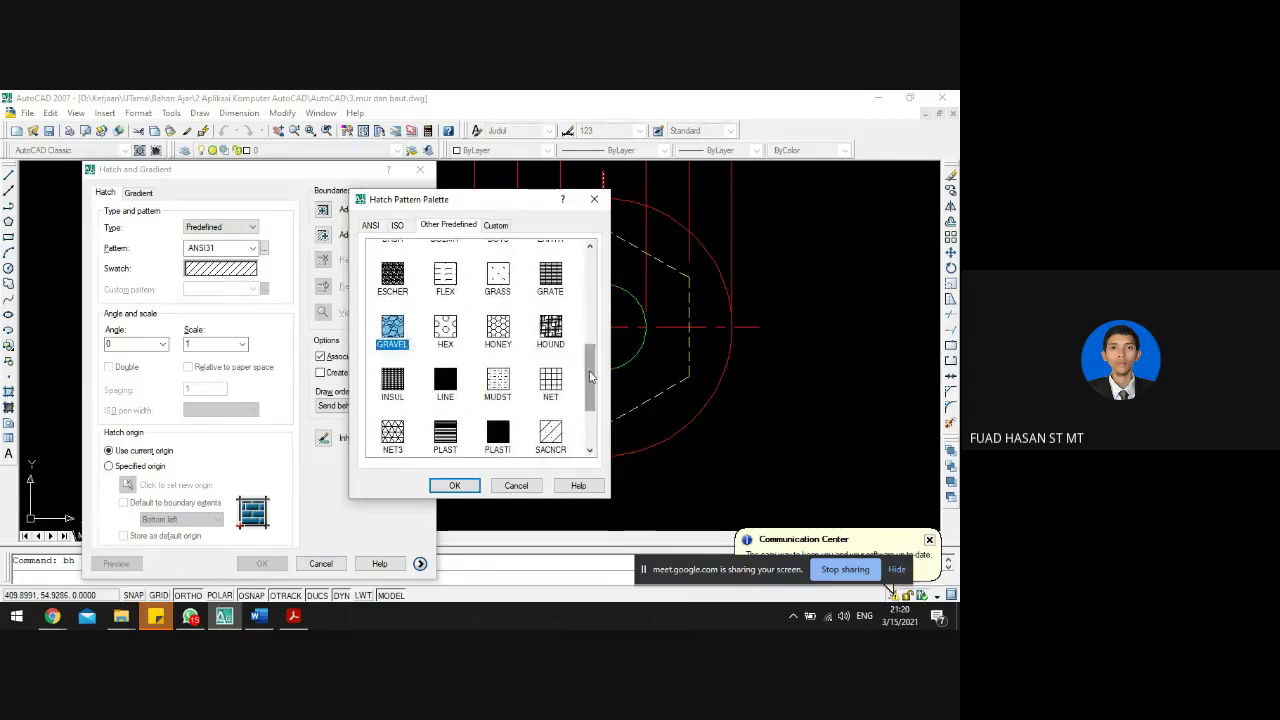
left_click_drag(590, 376, 589, 336)
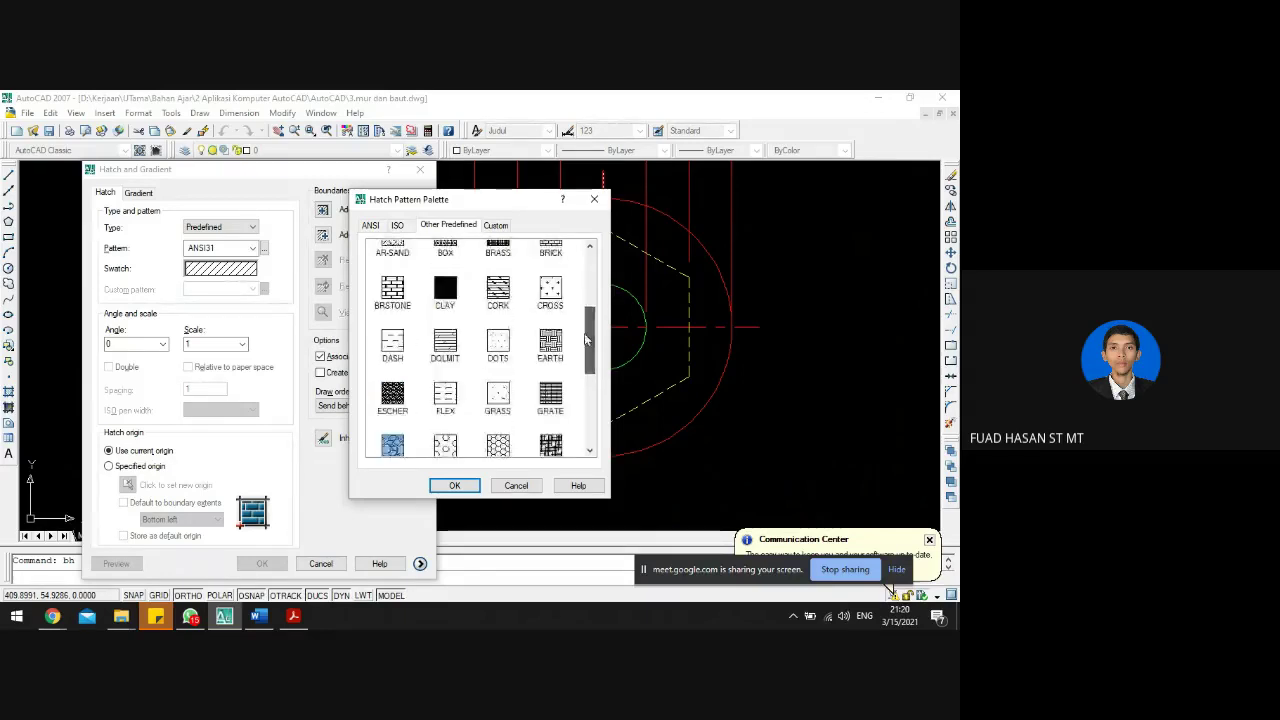
left_click(551, 346)
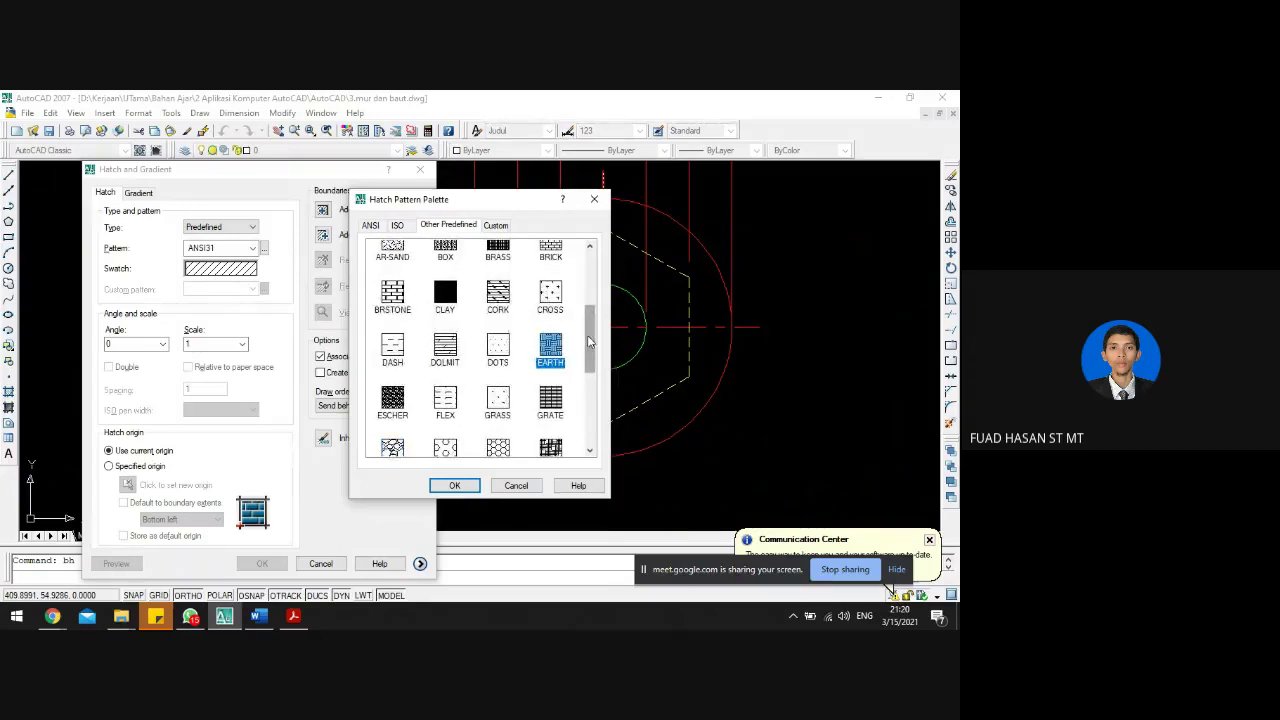
left_click_drag(587, 333, 588, 298)
left_click(392, 345)
left_click(550, 343)
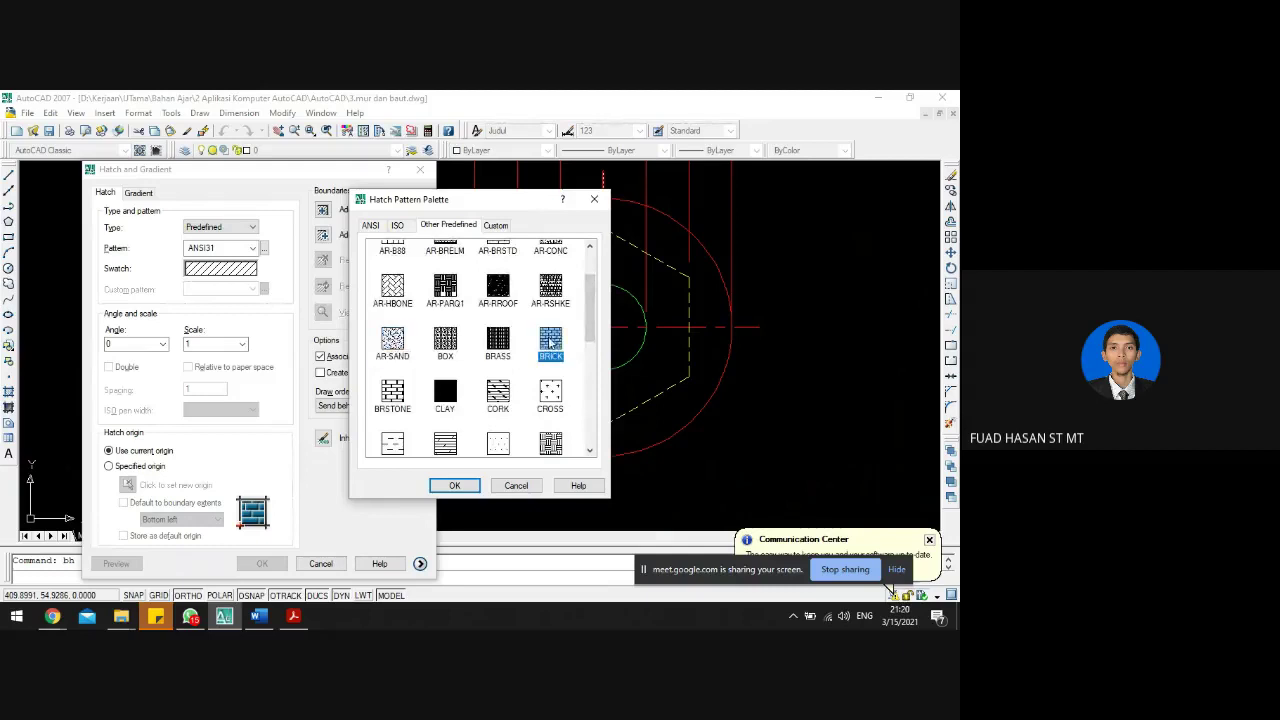
left_click_drag(590, 312, 590, 288)
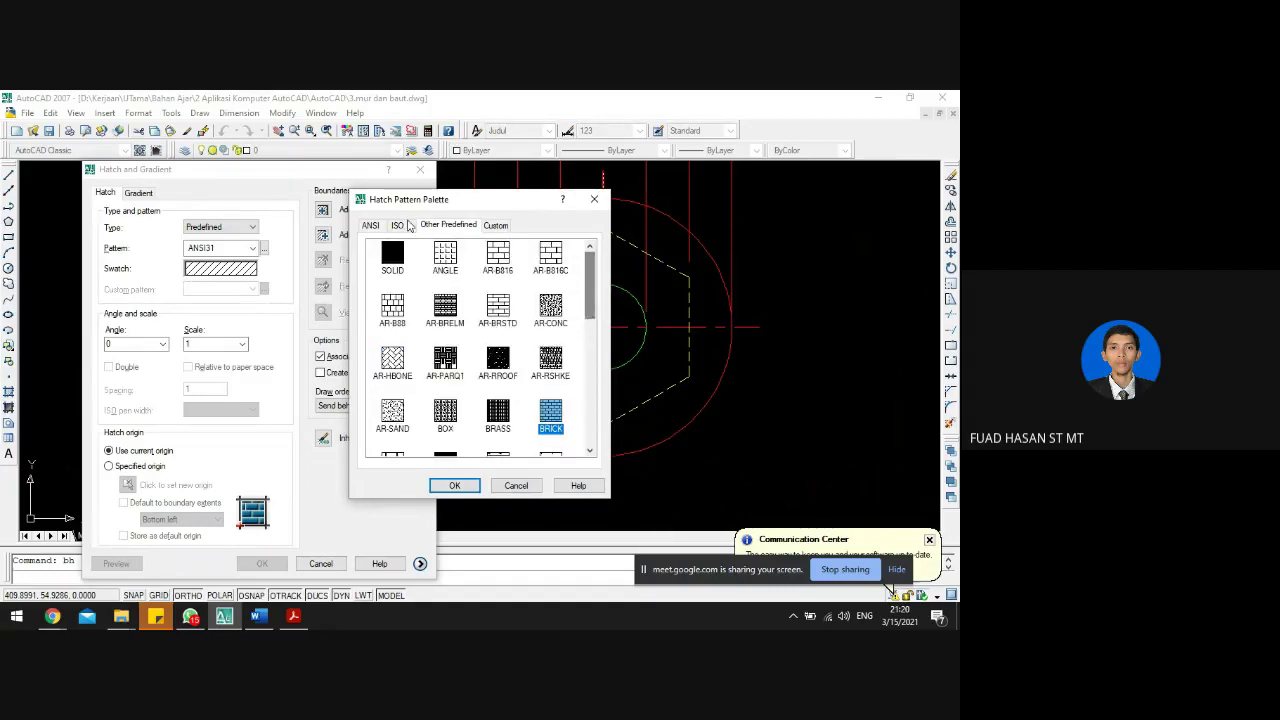
- Choose hatch pattern ANSI31 with the new section's inner circle as its boundary and preview the result
left_click(376, 226)
left_click(392, 256)
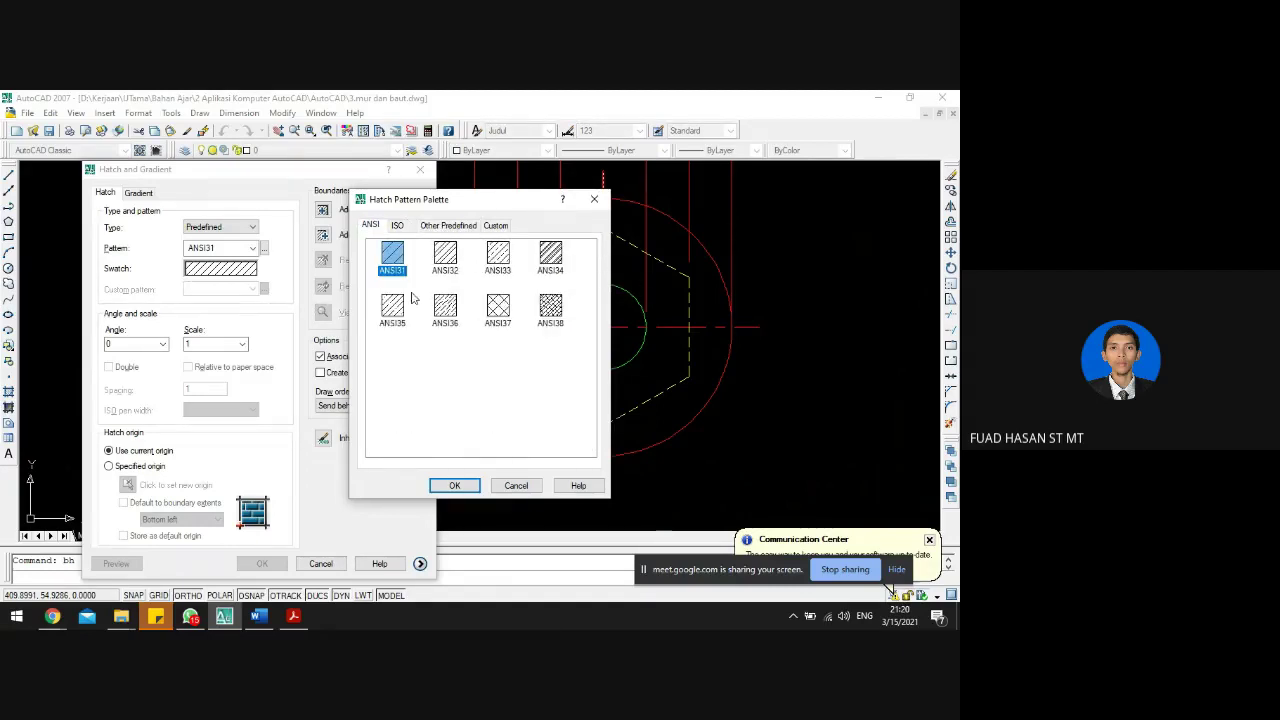
left_click(454, 485)
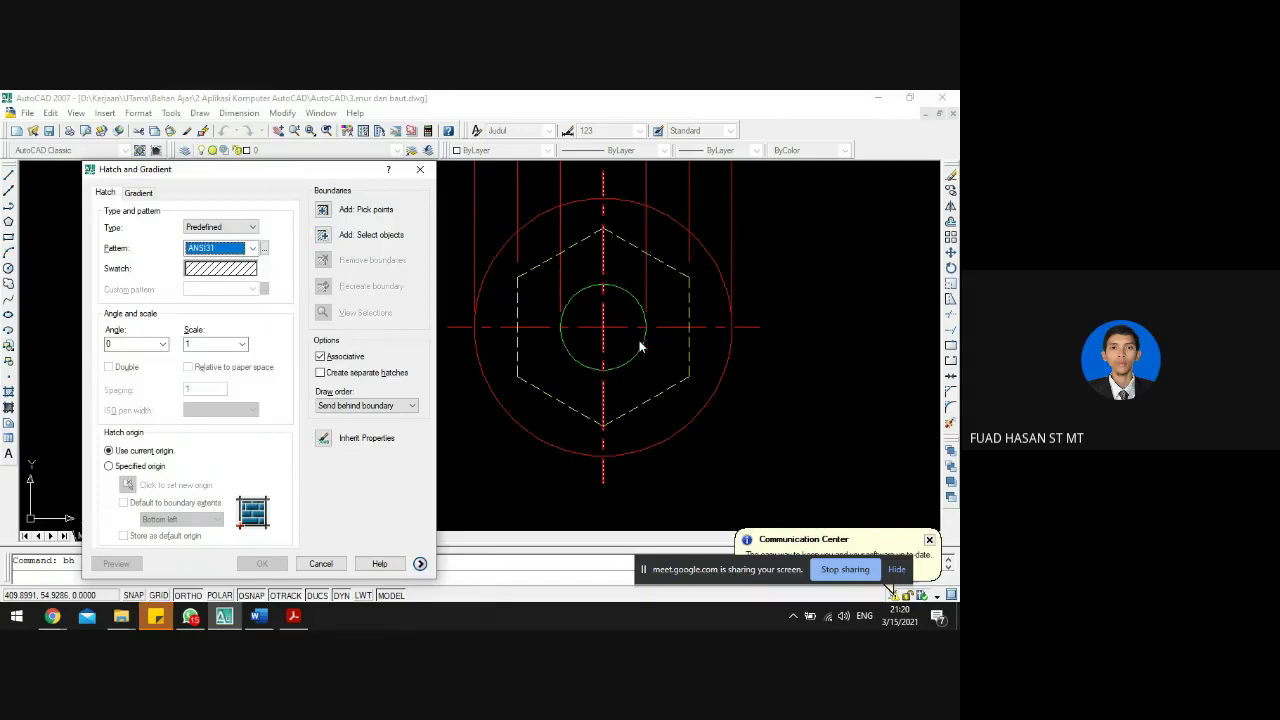
left_click(323, 240)
left_click(623, 288)
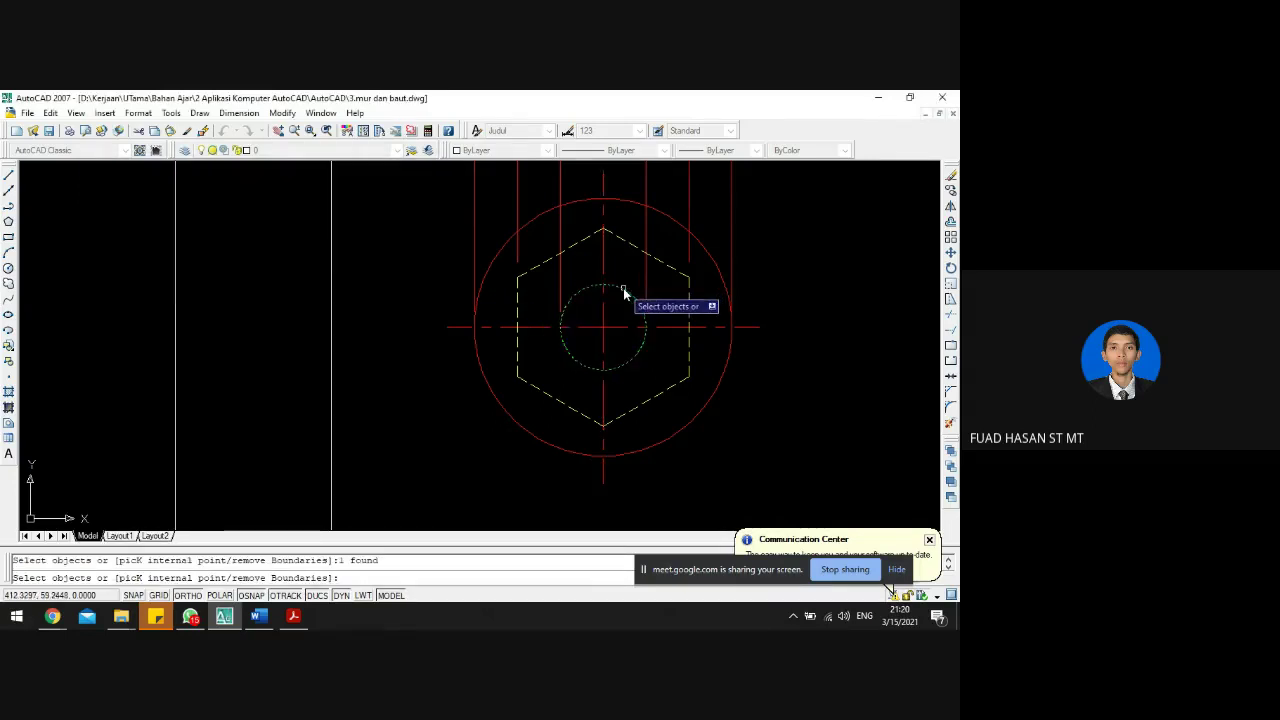
key("Return")
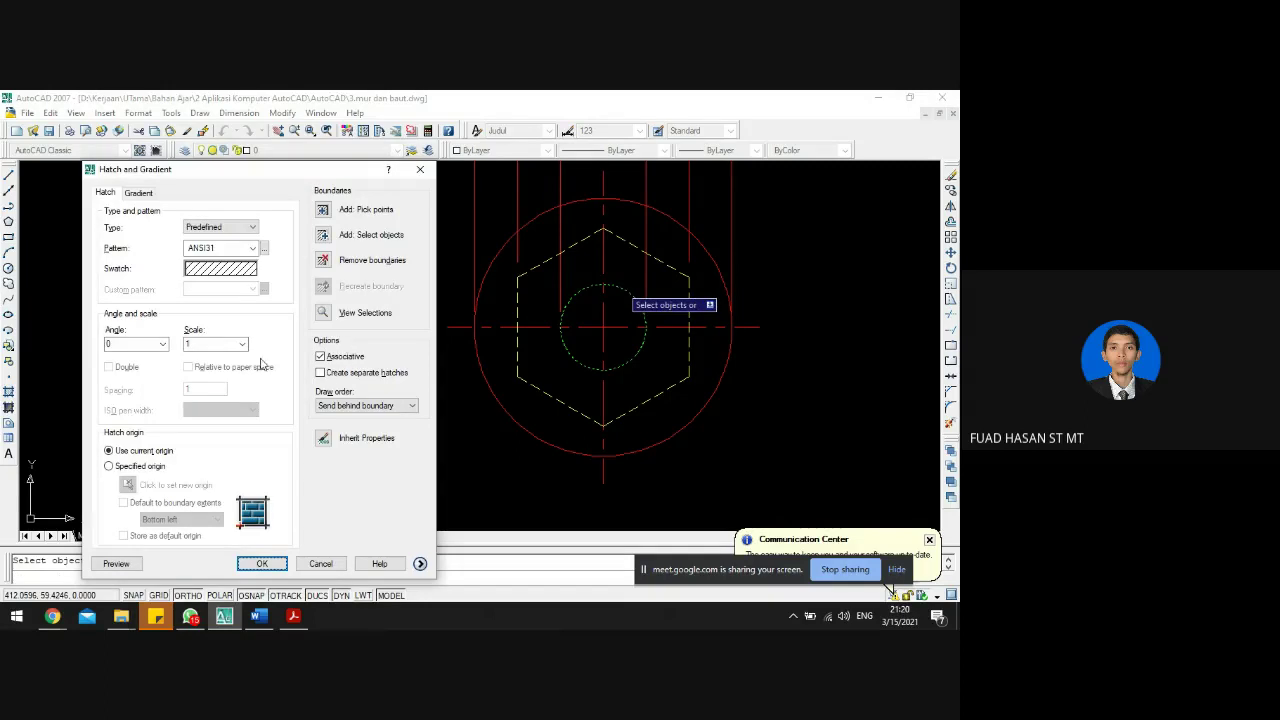
left_click(116, 564)
scroll(603, 326, "up", 5)
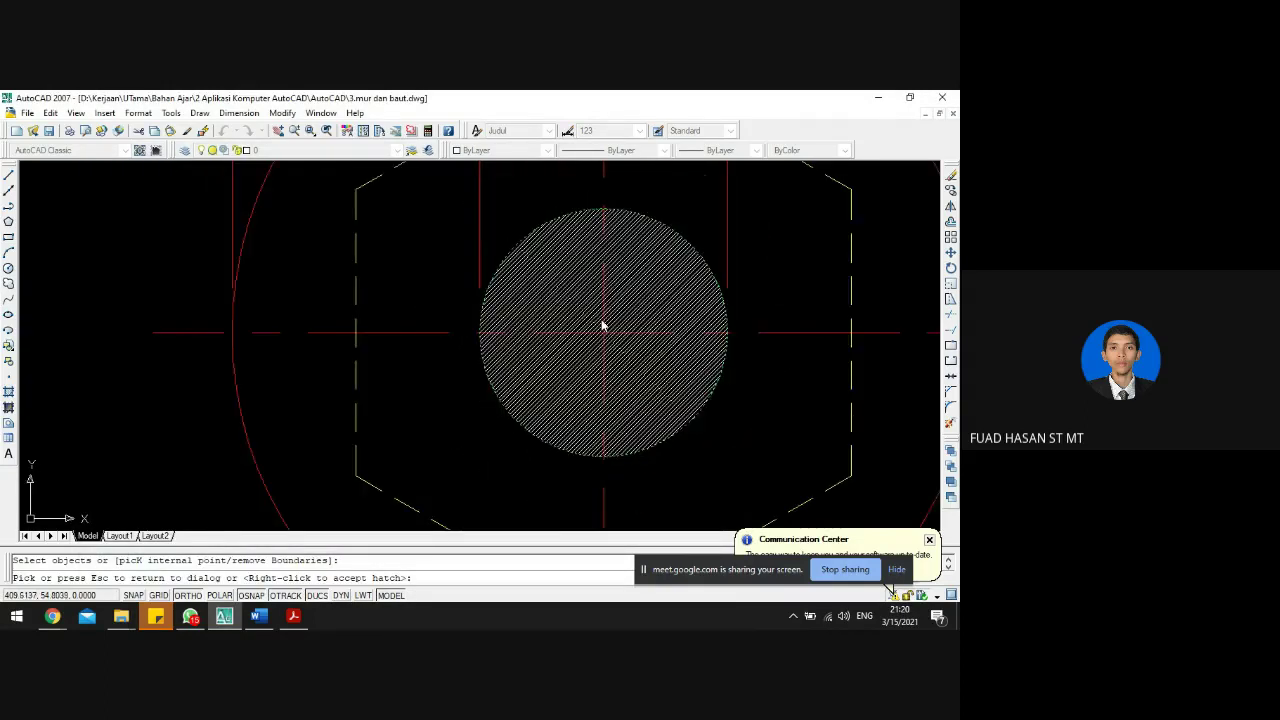
key("Escape")
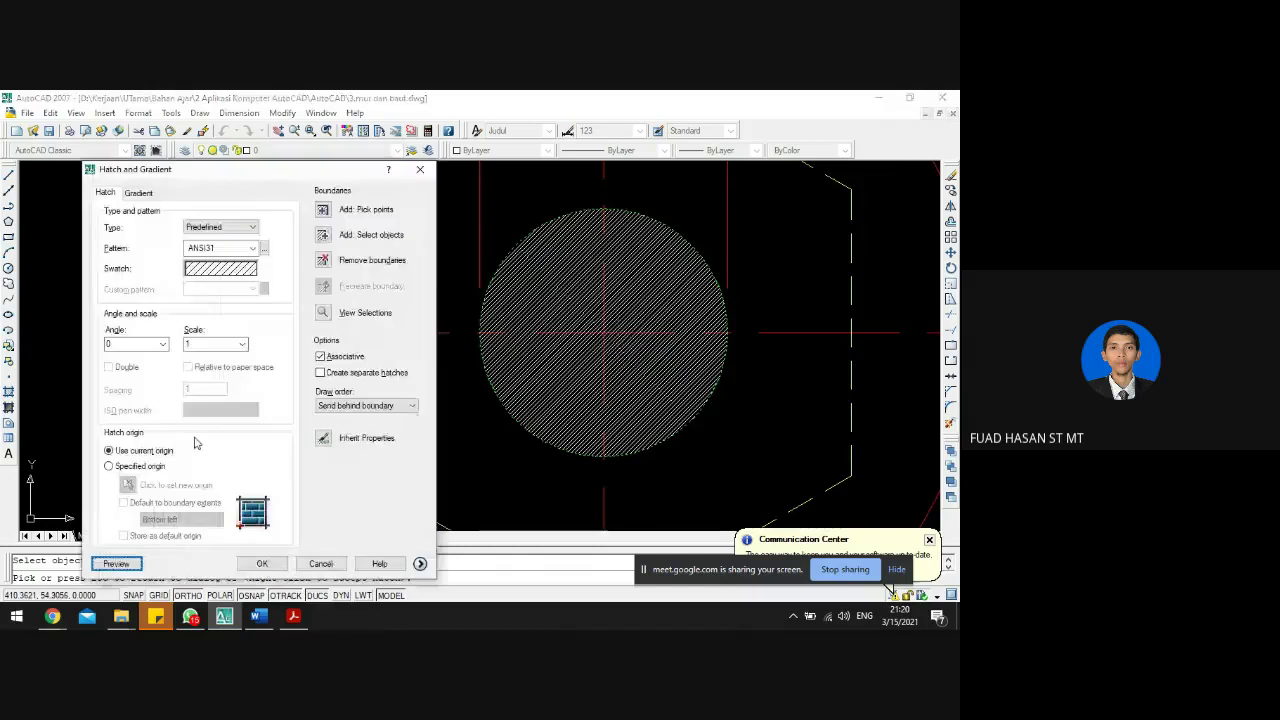
- Set the hatch scale to 5, preview it and apply the hatch to the inner circle
left_click(213, 343)
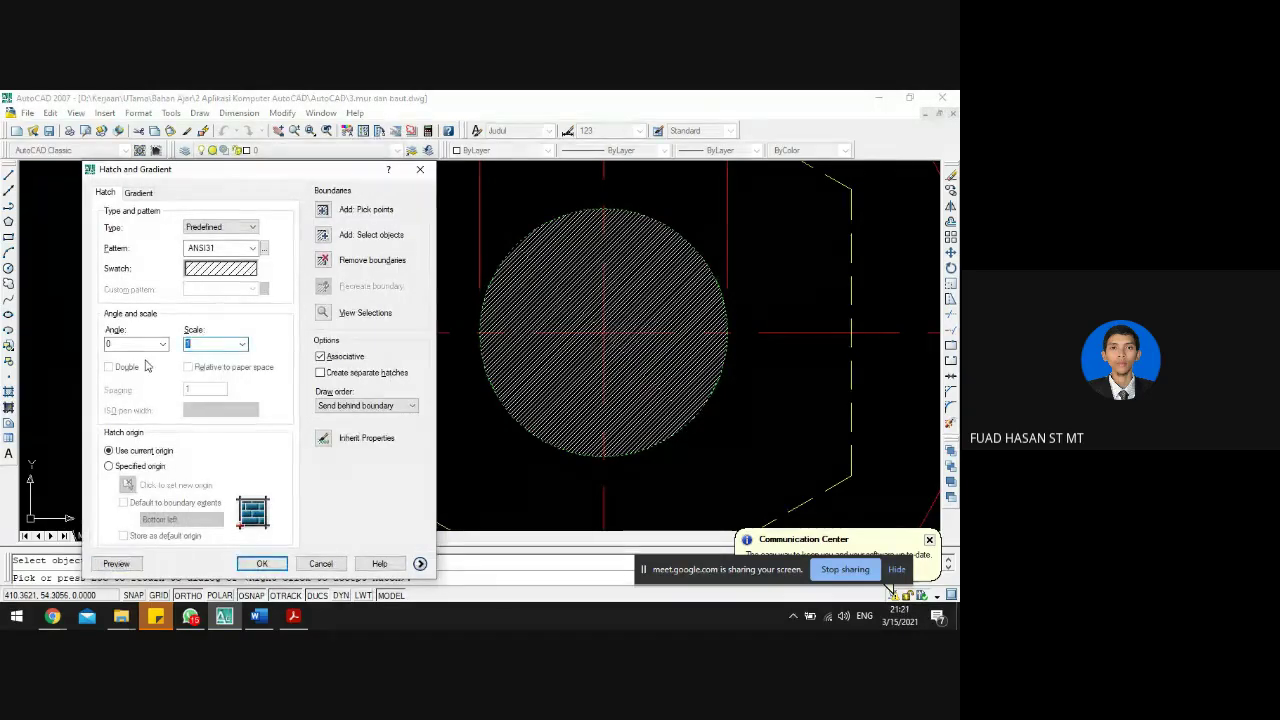
type("5")
left_click(117, 563)
scroll(563, 322, "down", 4)
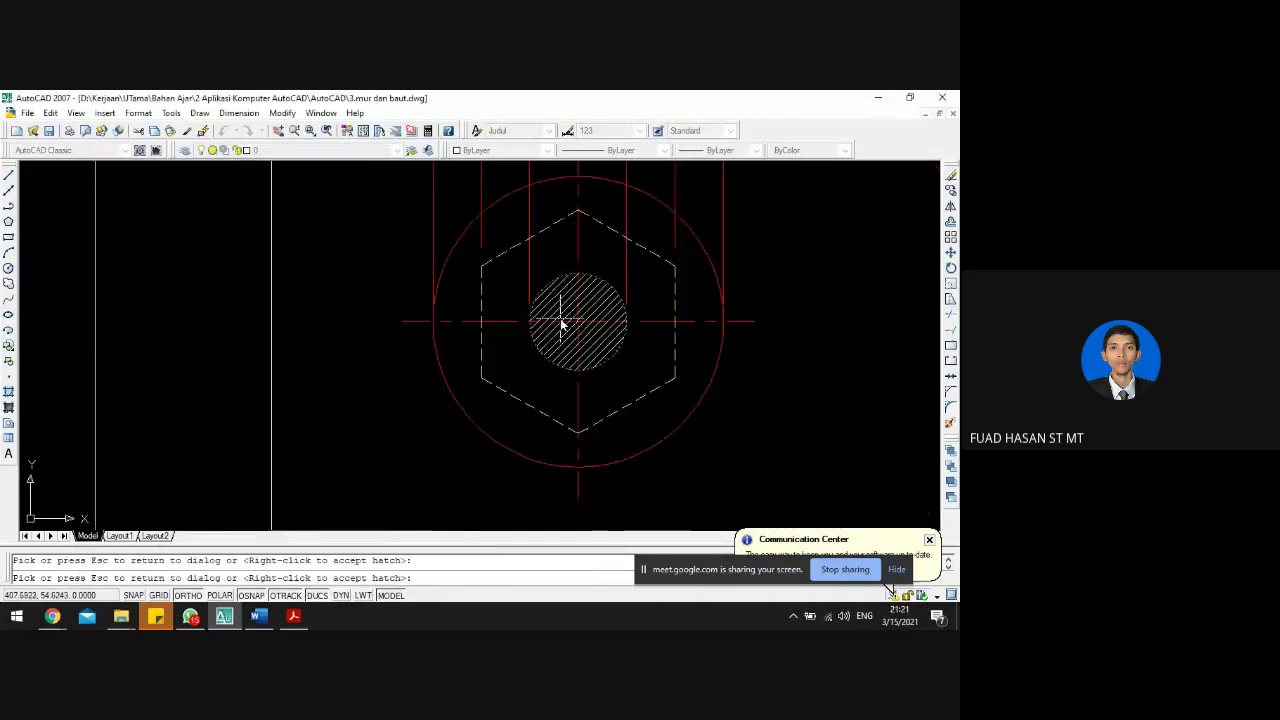
scroll(565, 320, "down", 1)
scroll(566, 318, "up", 1)
scroll(566, 318, "up", 2)
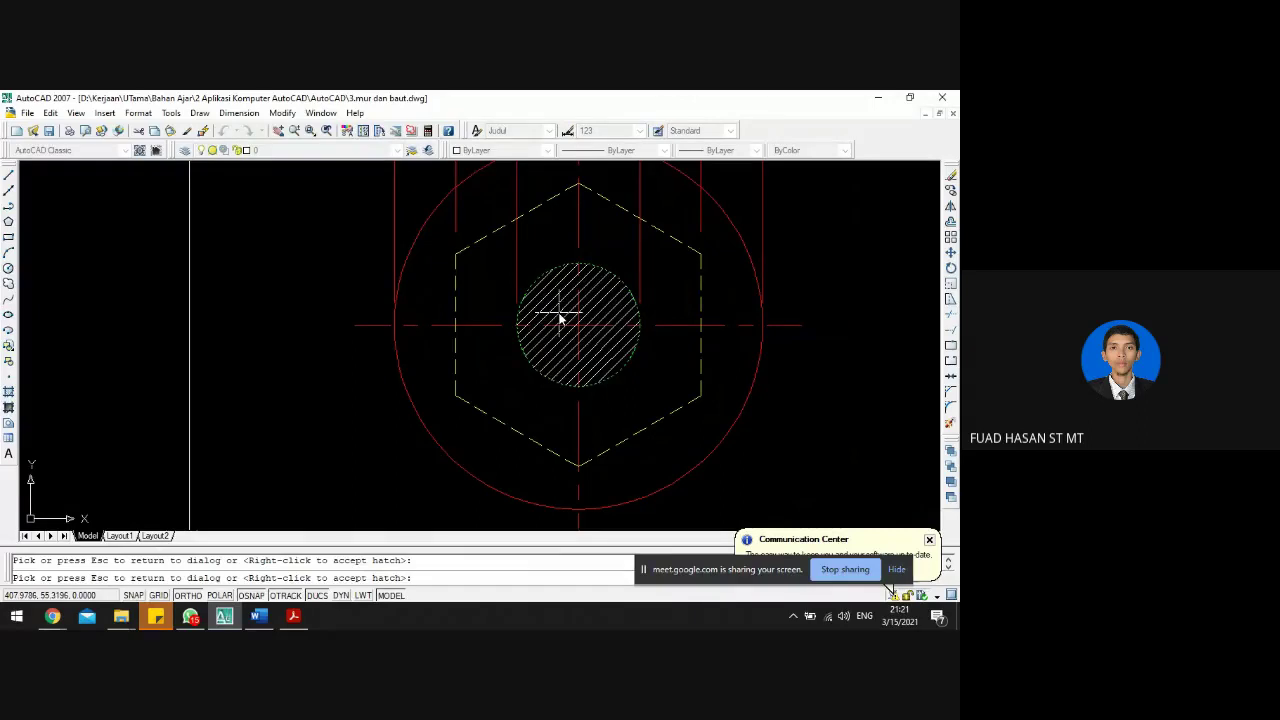
right_click(561, 317)
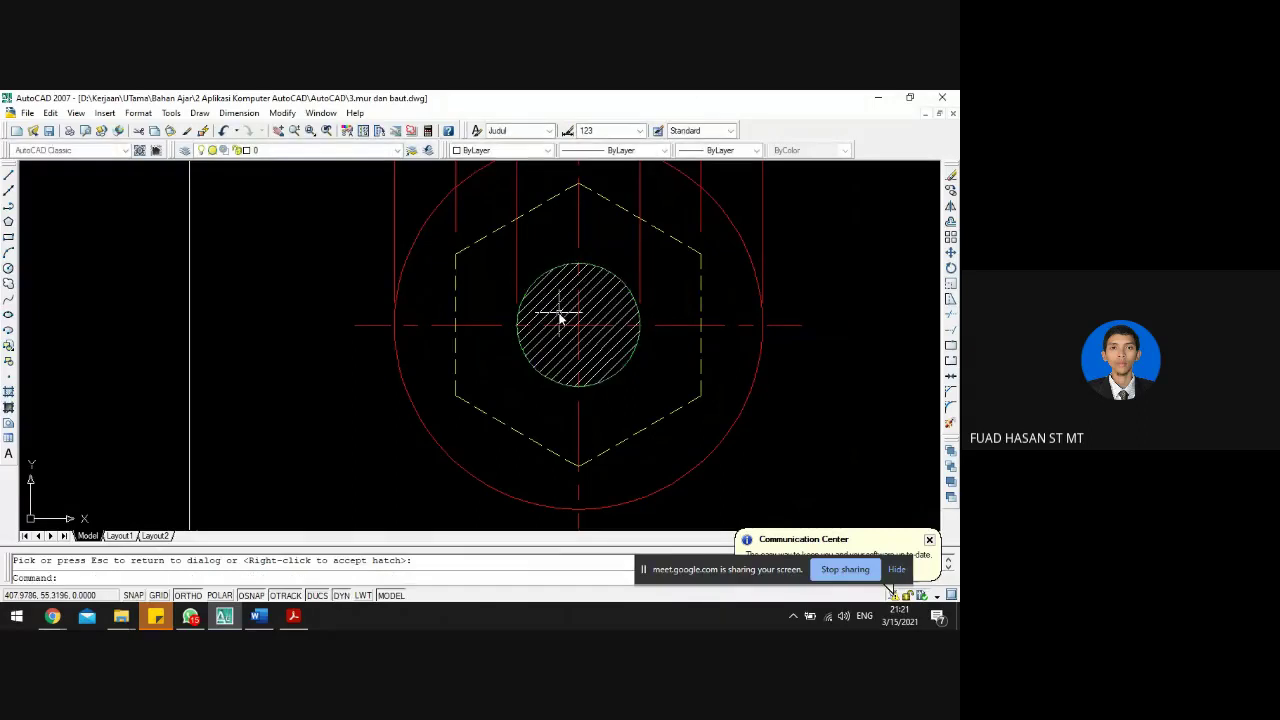
- Move the new section's inner circle hatch to layer GTPS
left_click(445, 205)
key("Escape")
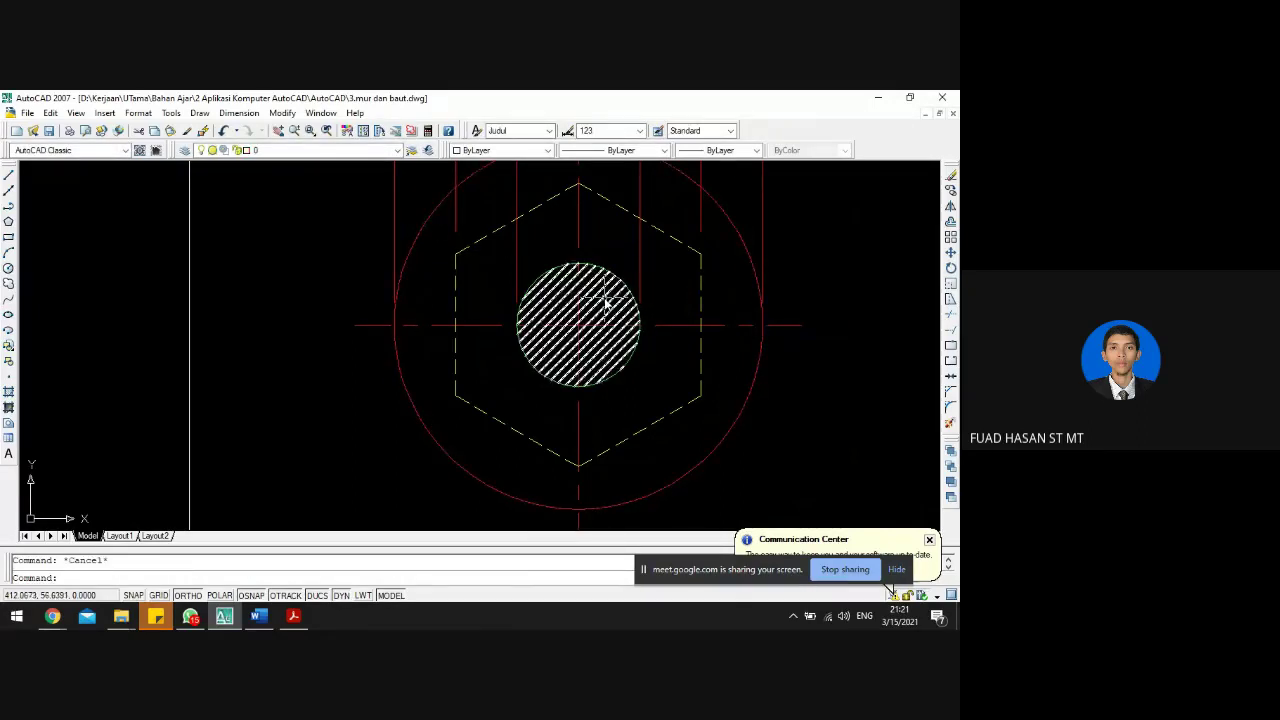
left_click(605, 305)
left_click(355, 151)
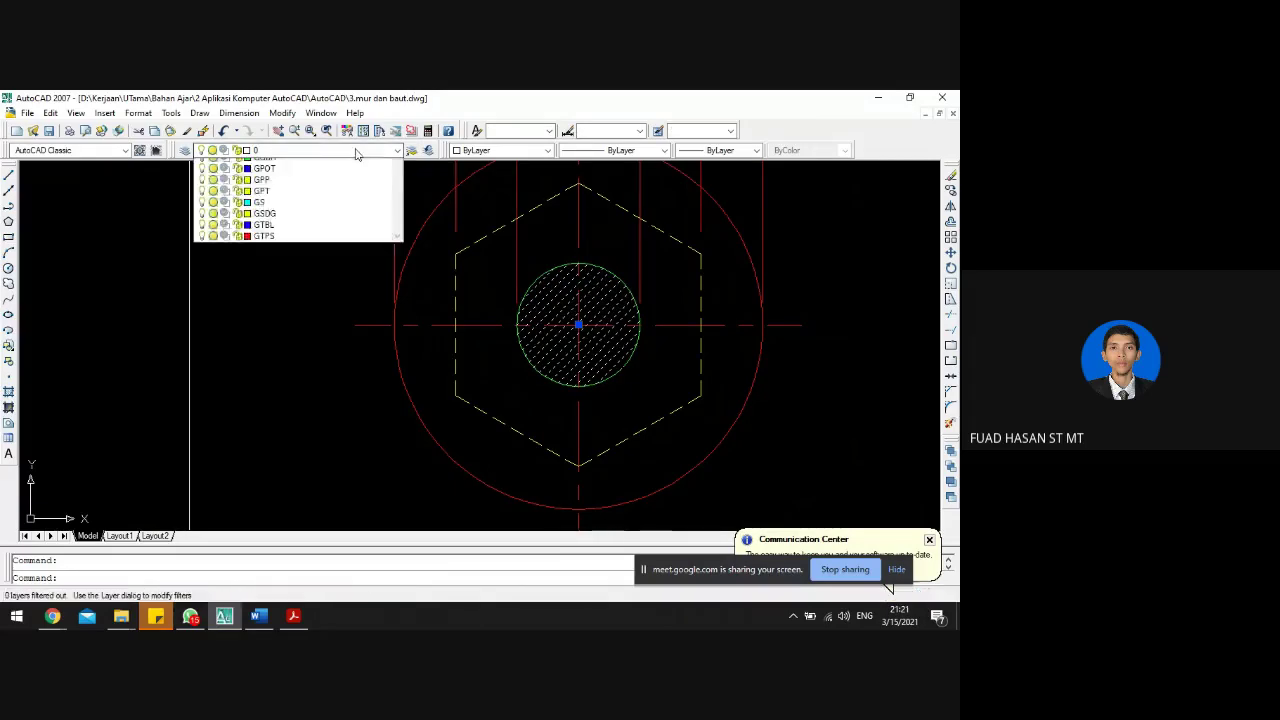
left_click(272, 298)
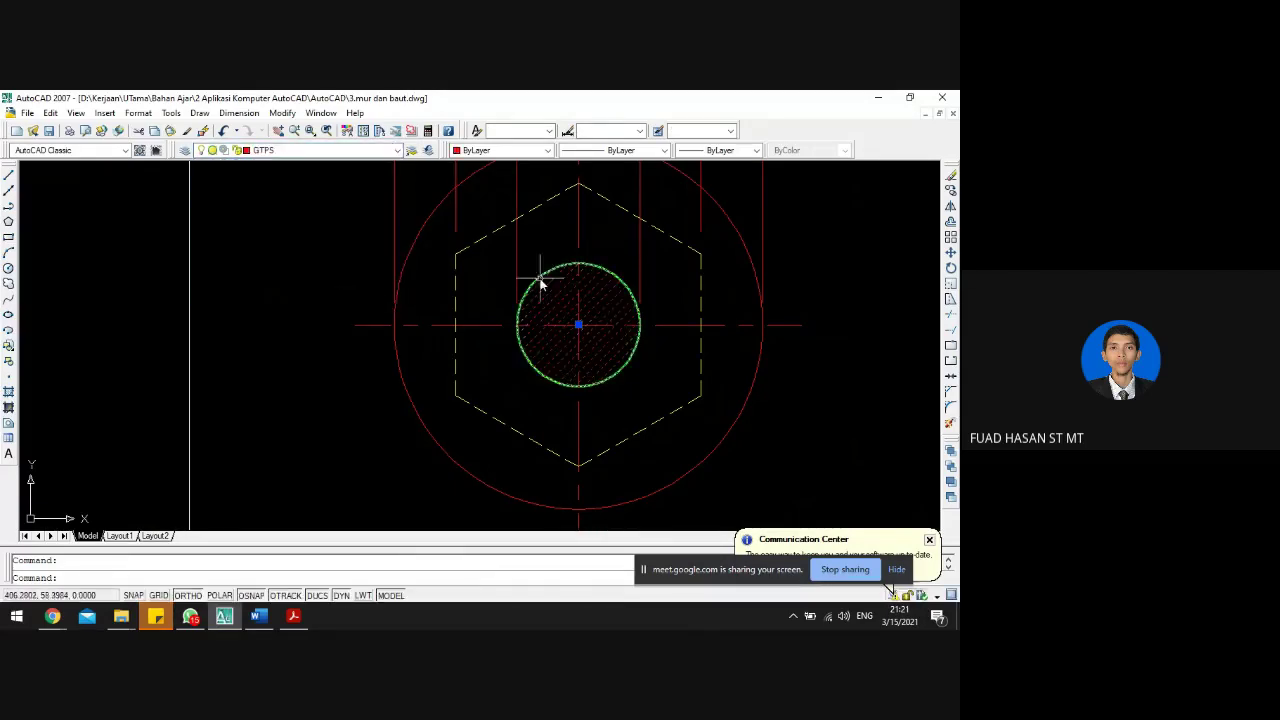
key("Escape")
- Compare the new section with the original POTONGAN A - A and its title below
scroll(543, 264, "down", 5)
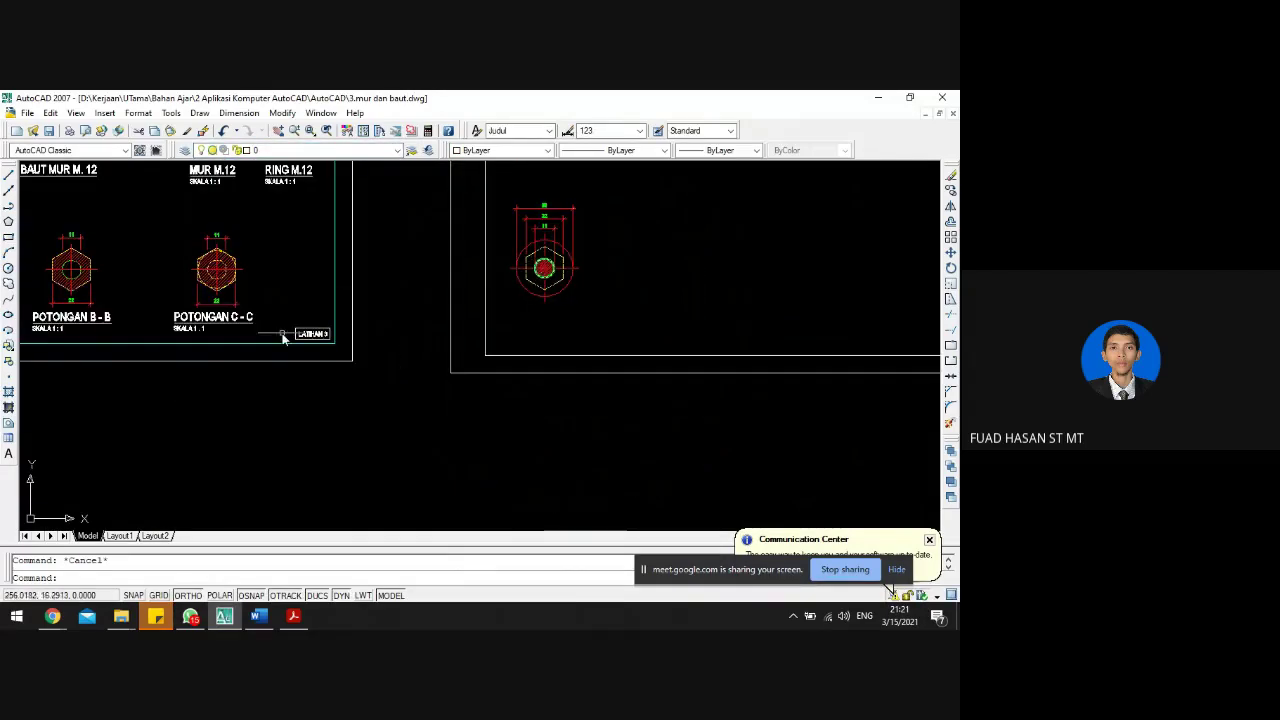
scroll(563, 260, "down", 2)
scroll(166, 325, "up", 5)
scroll(213, 266, "down", 3)
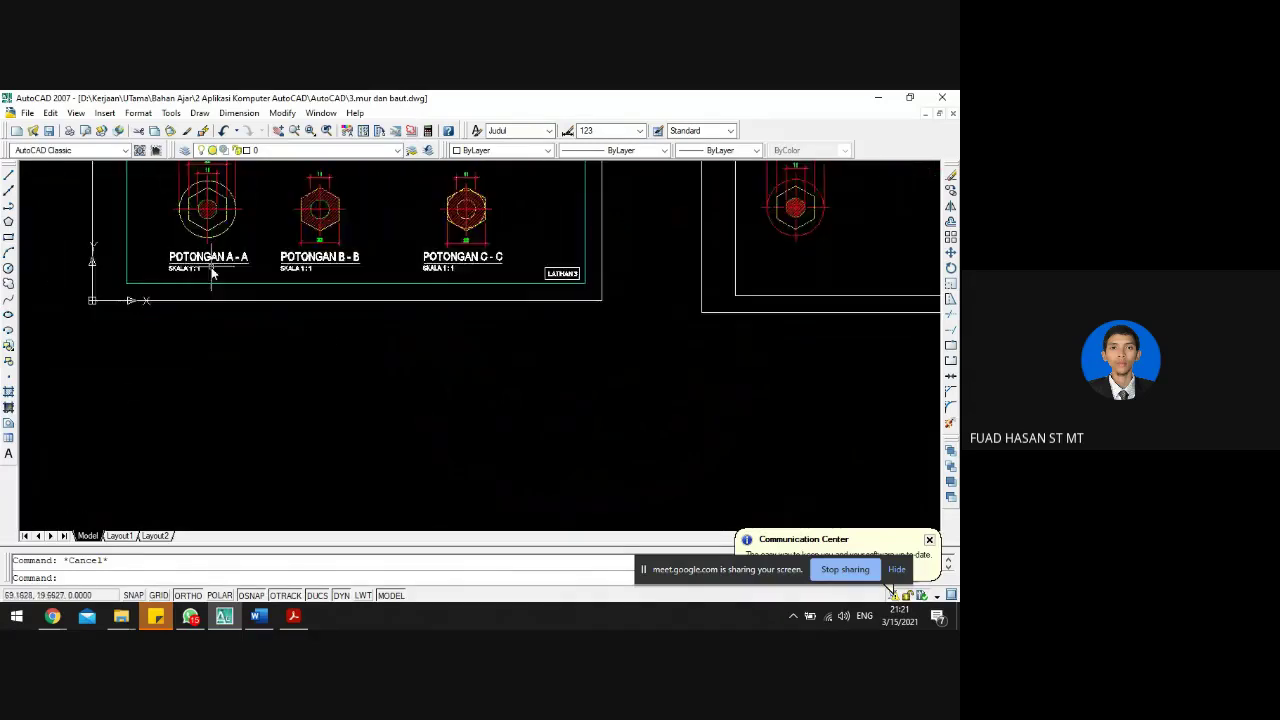
scroll(563, 206, "down", 4)
scroll(641, 218, "up", 3)
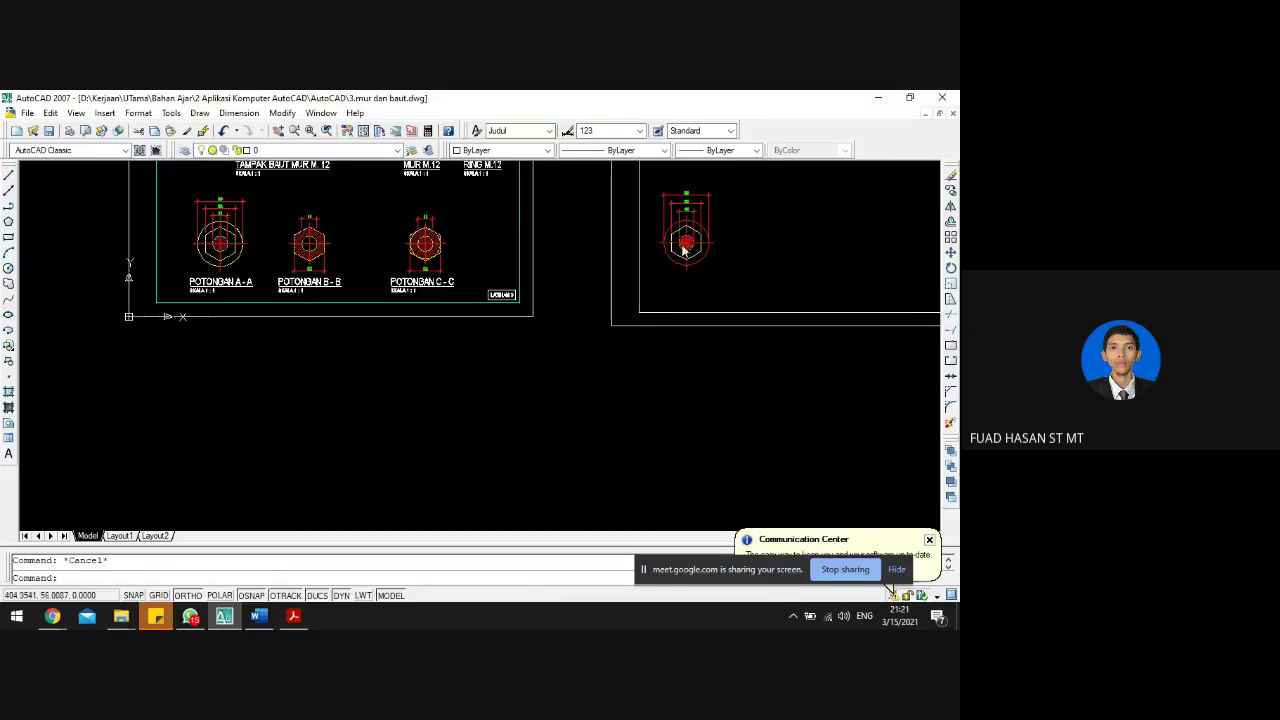
scroll(672, 276, "up", 3)
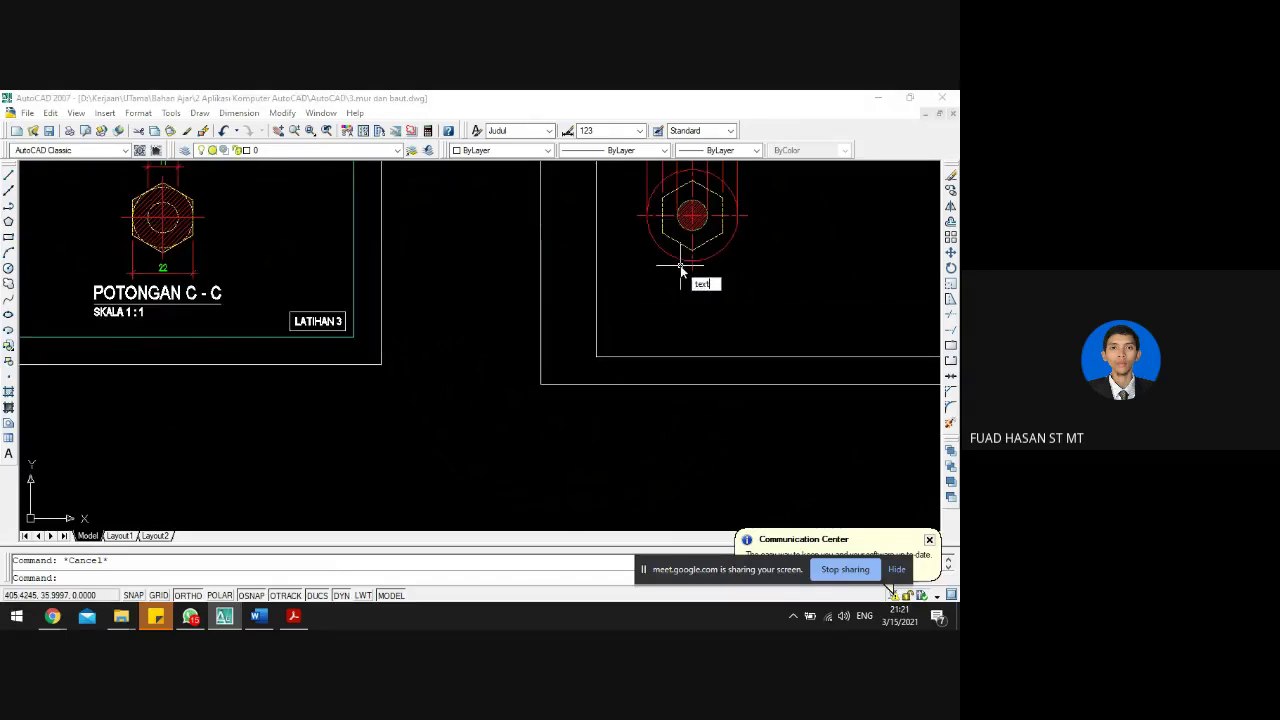
key("Return")
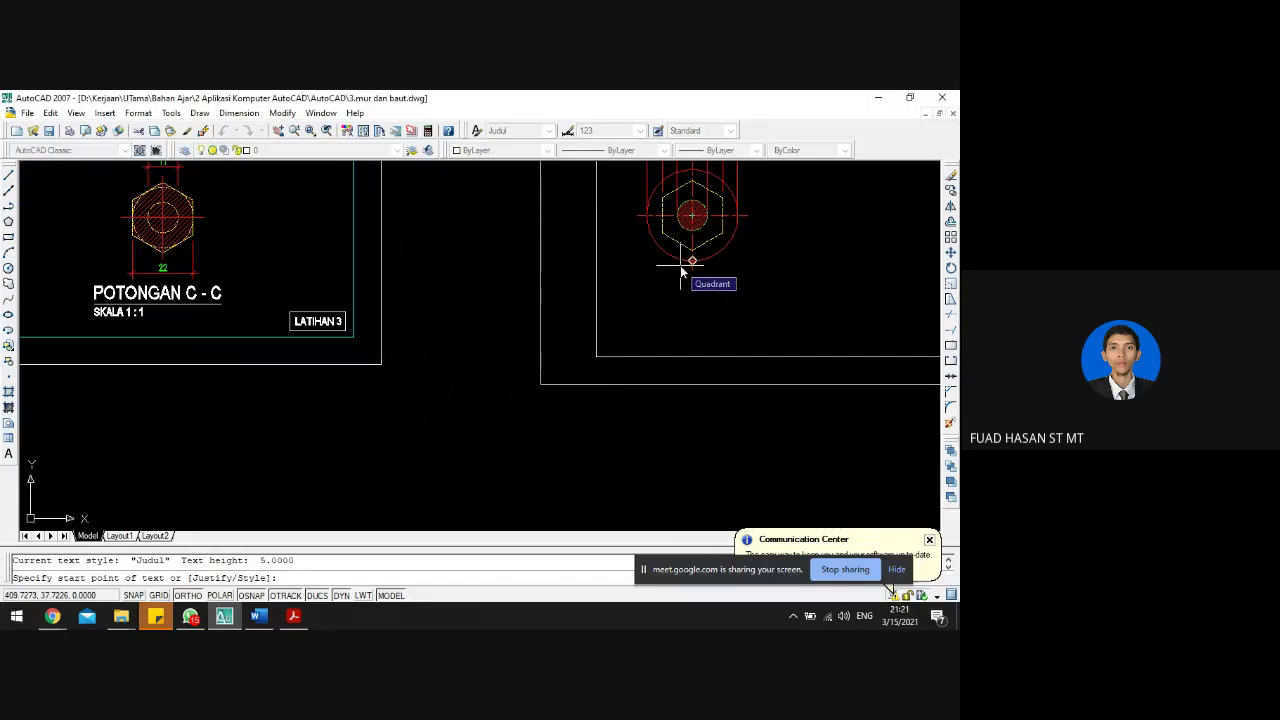
left_click(640, 312)
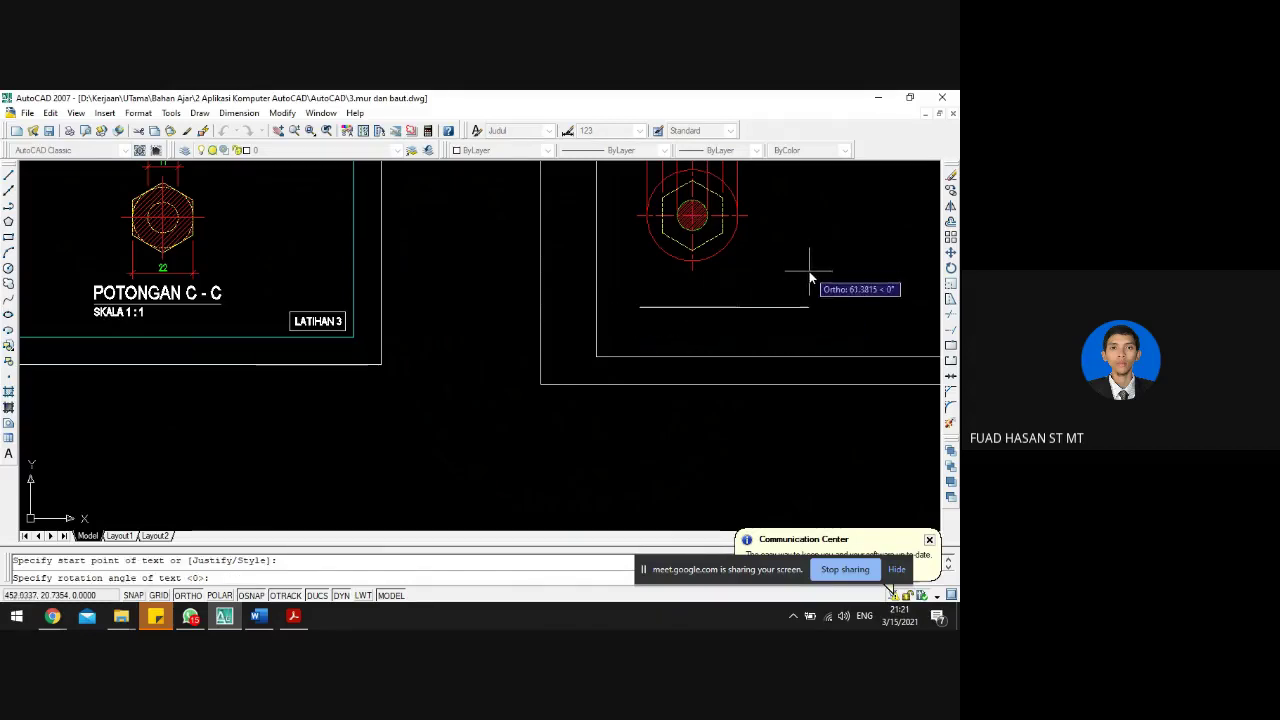
left_click(786, 287)
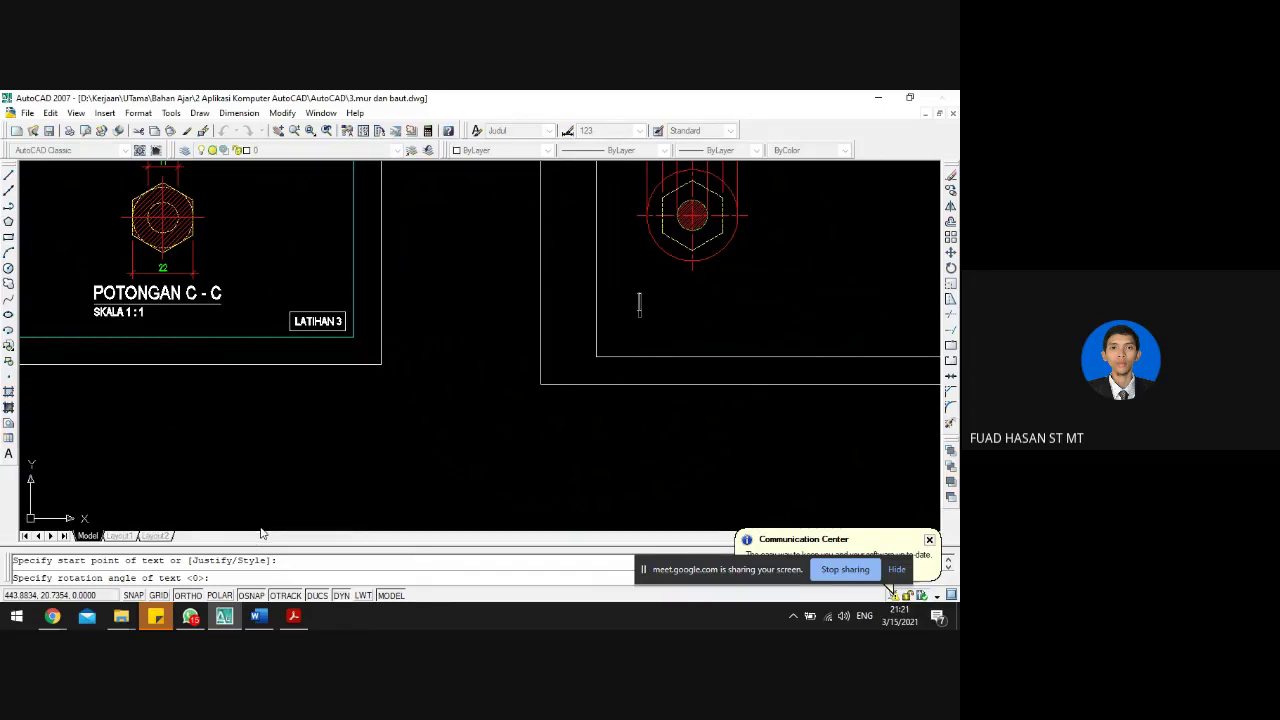
type("sds")
key("BackSpace")
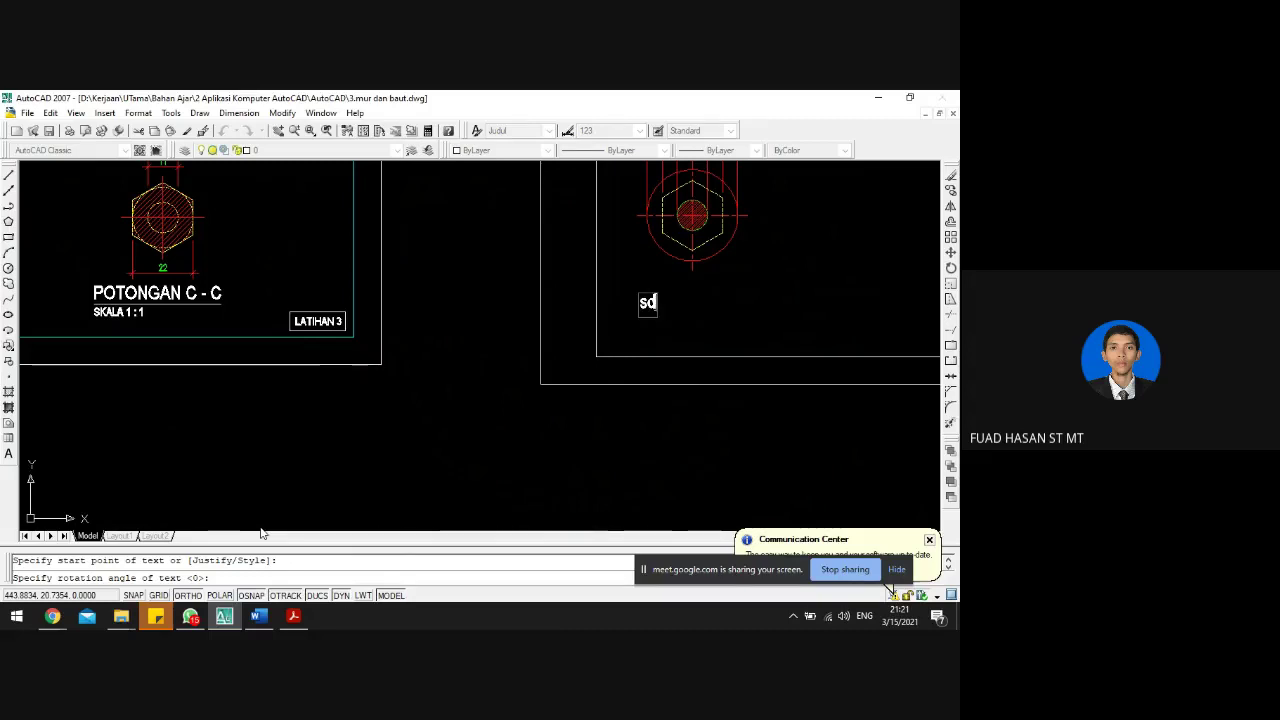
key("BackSpace")
key("BackSpace")
key("Escape")
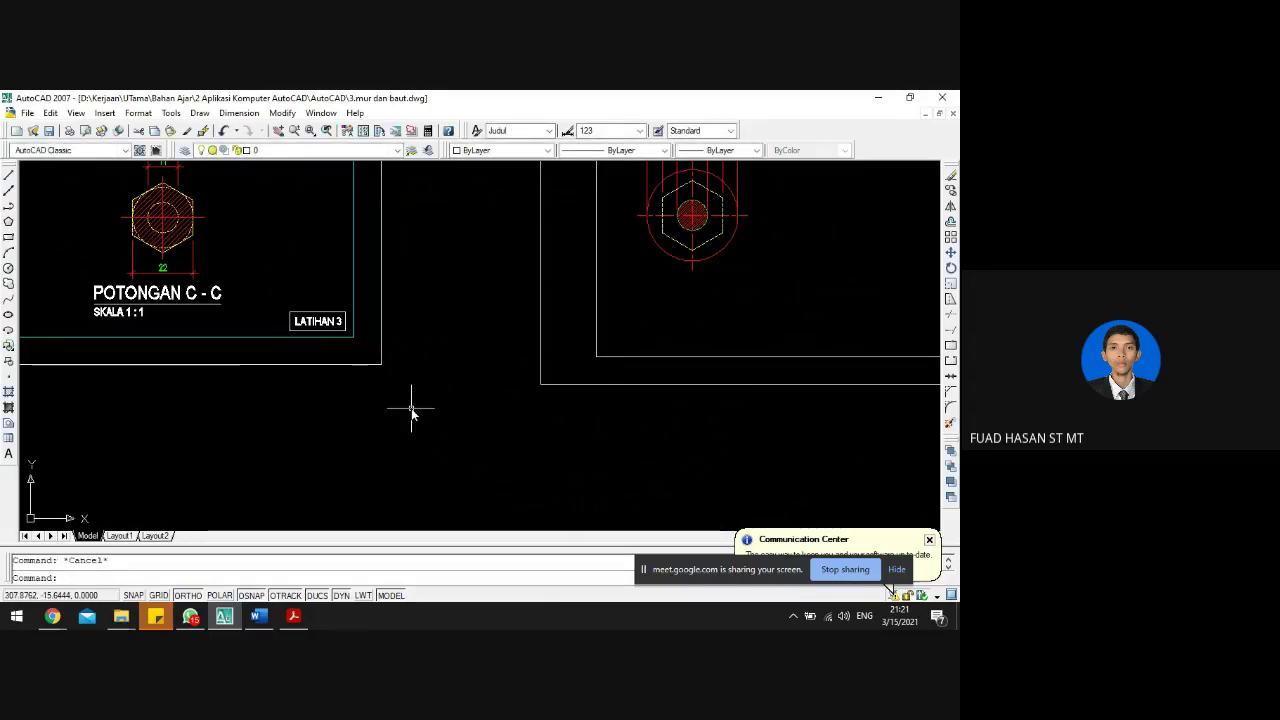
- Add the underlined title "POTONGAN A - A" below the new section in text style Judul, with horizontal rotation
type("text")
key("Return")
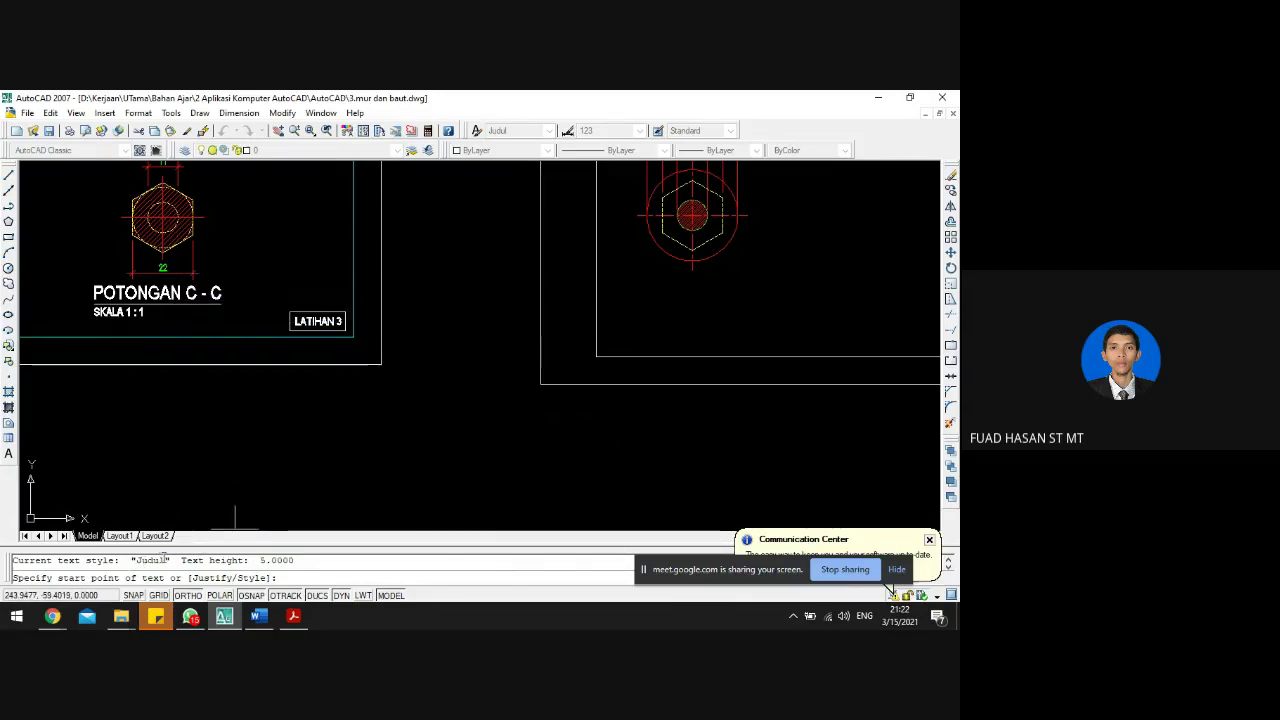
left_click(637, 300)
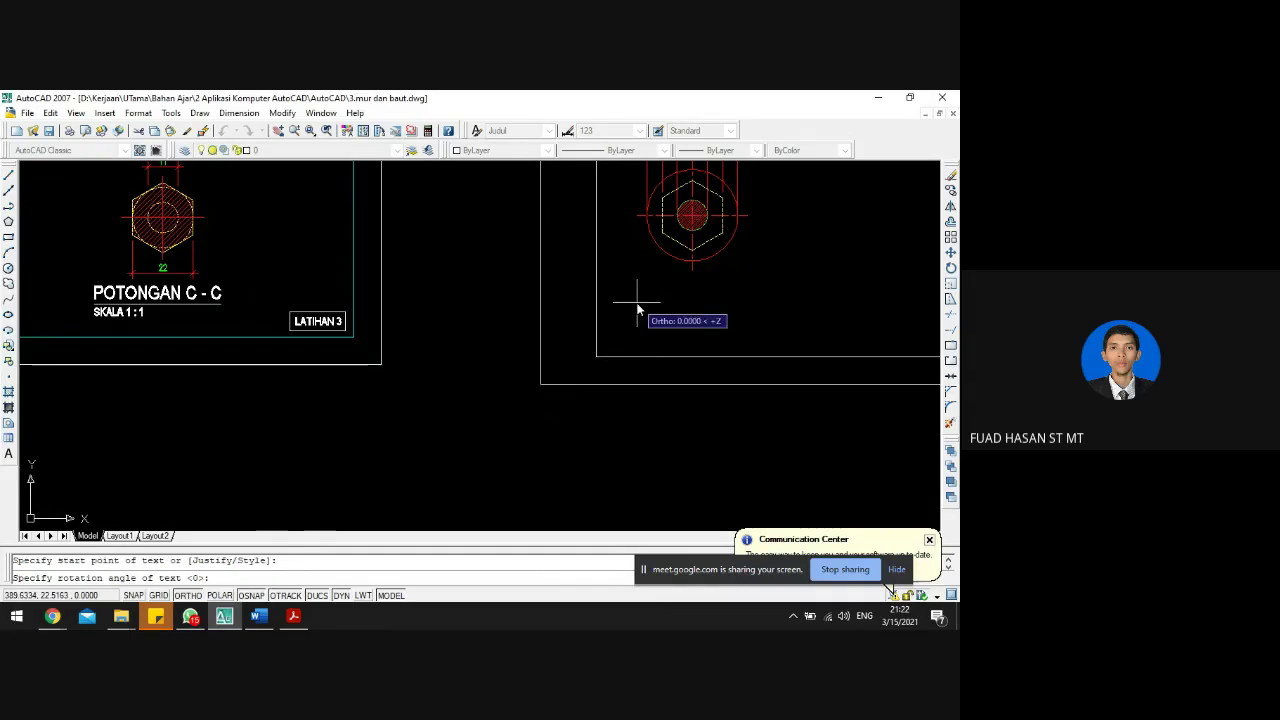
left_click(797, 268)
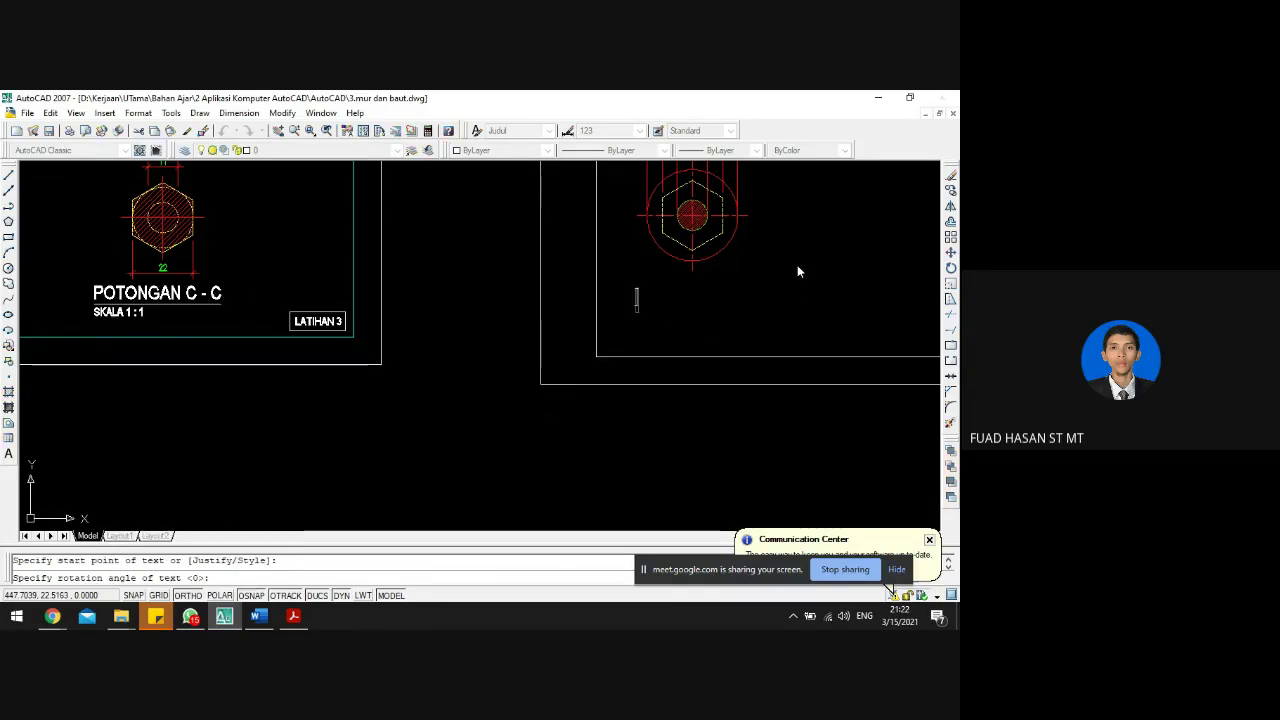
type("POTONGA")
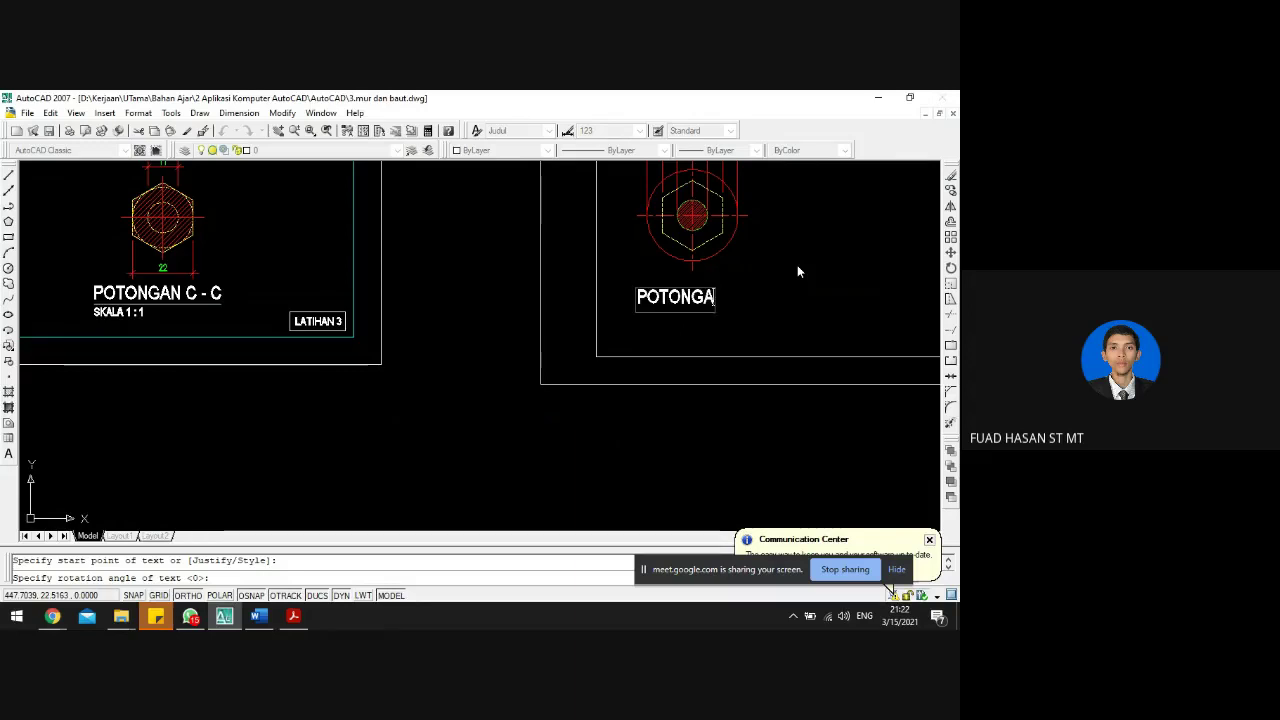
type("N A - A")
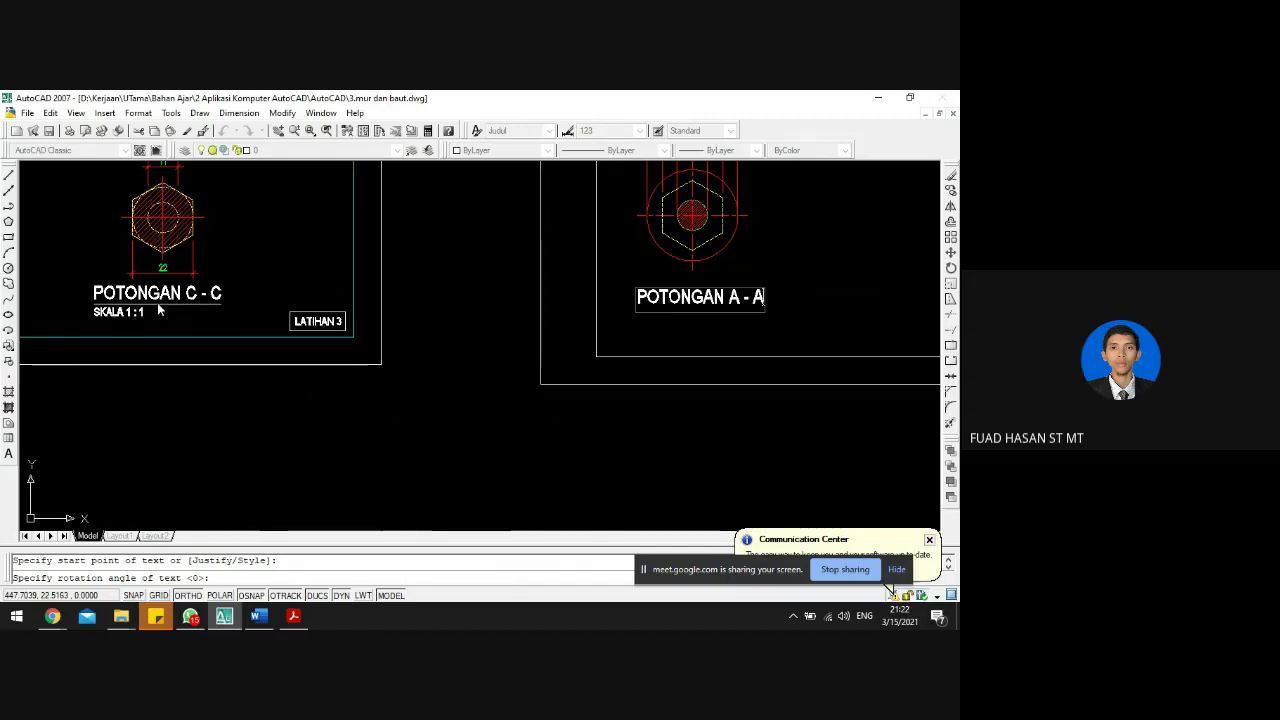
key("Left")
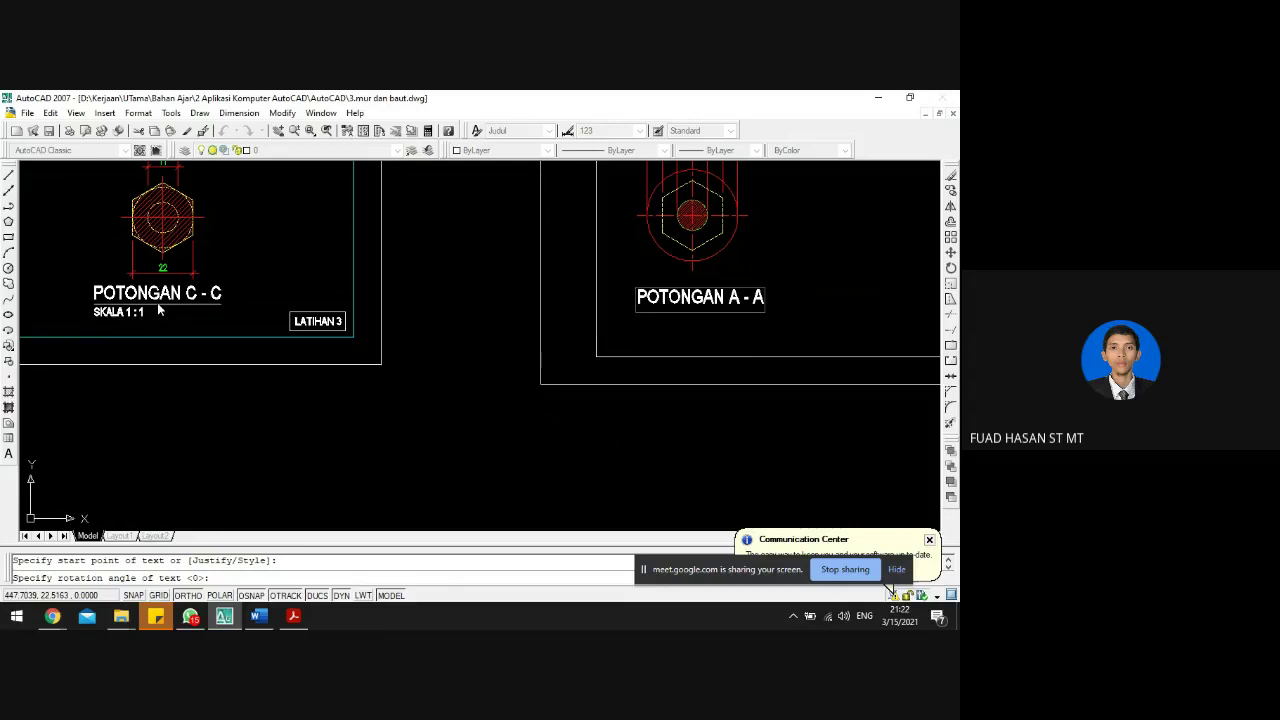
type("%%u")
left_click(828, 293)
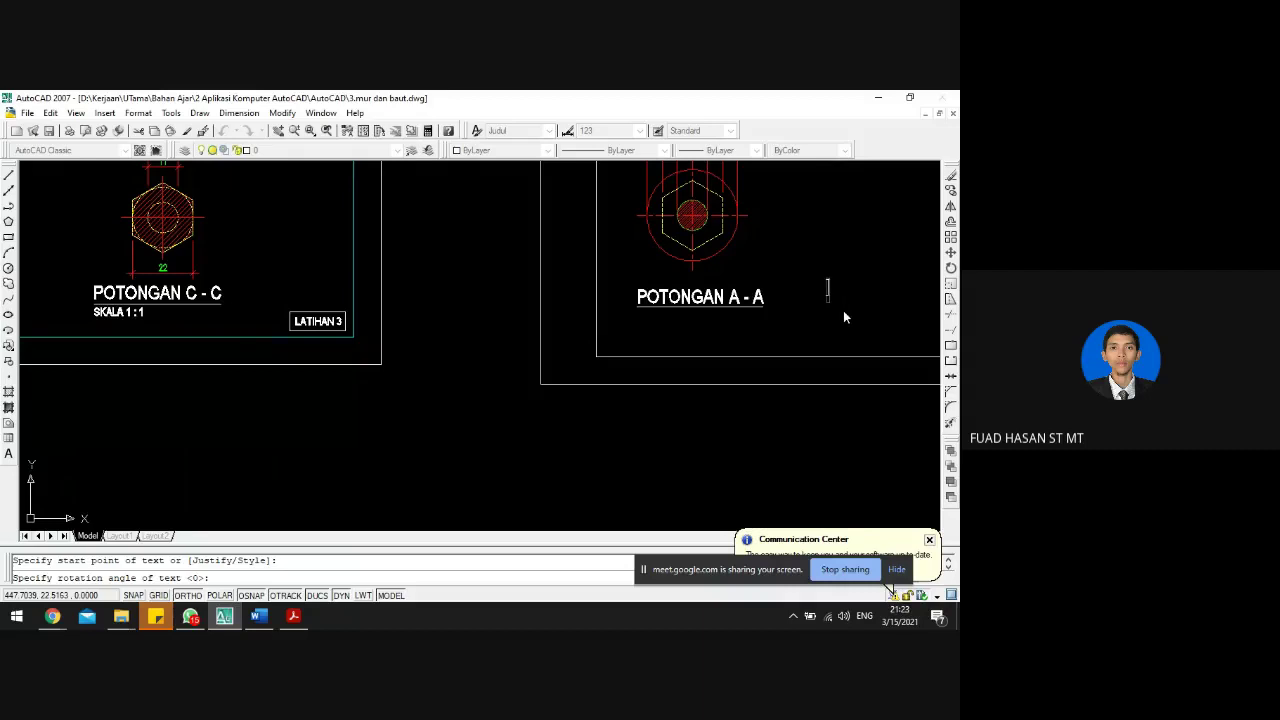
key("Return")
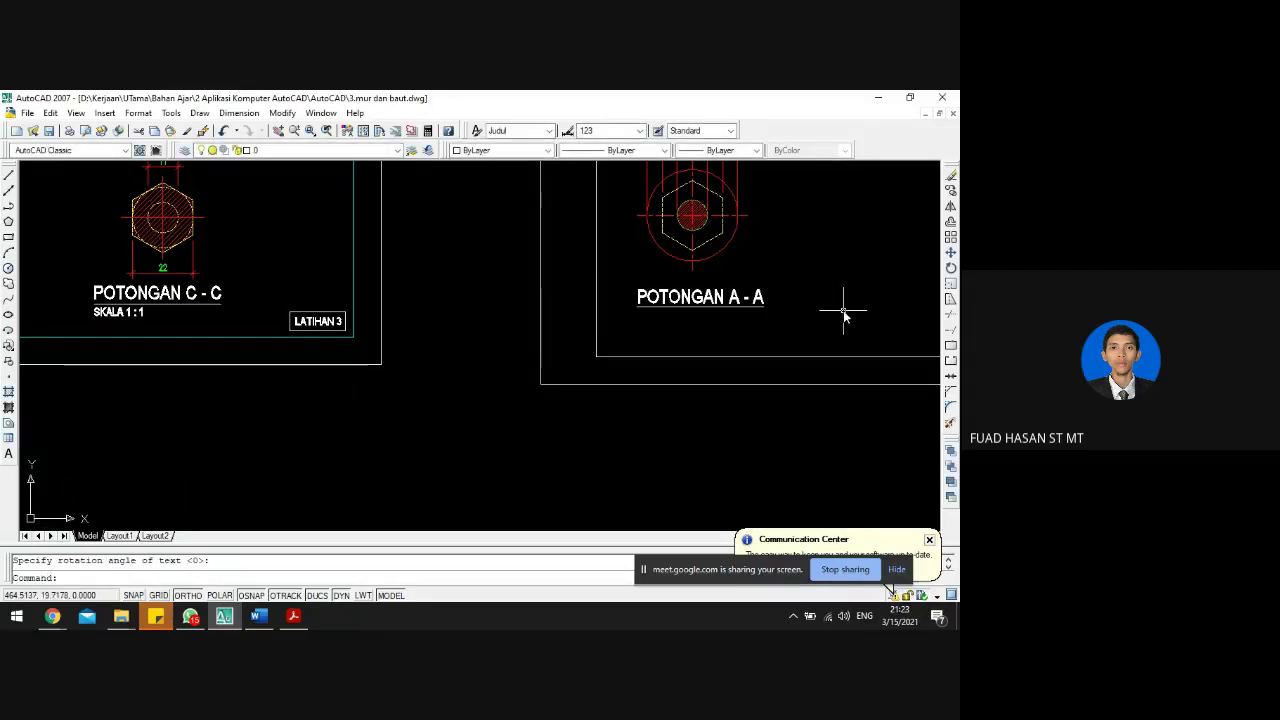
- Check the text properties of the SKALA 1 : 1 label below the original POTONGAN C - C
left_click(114, 316)
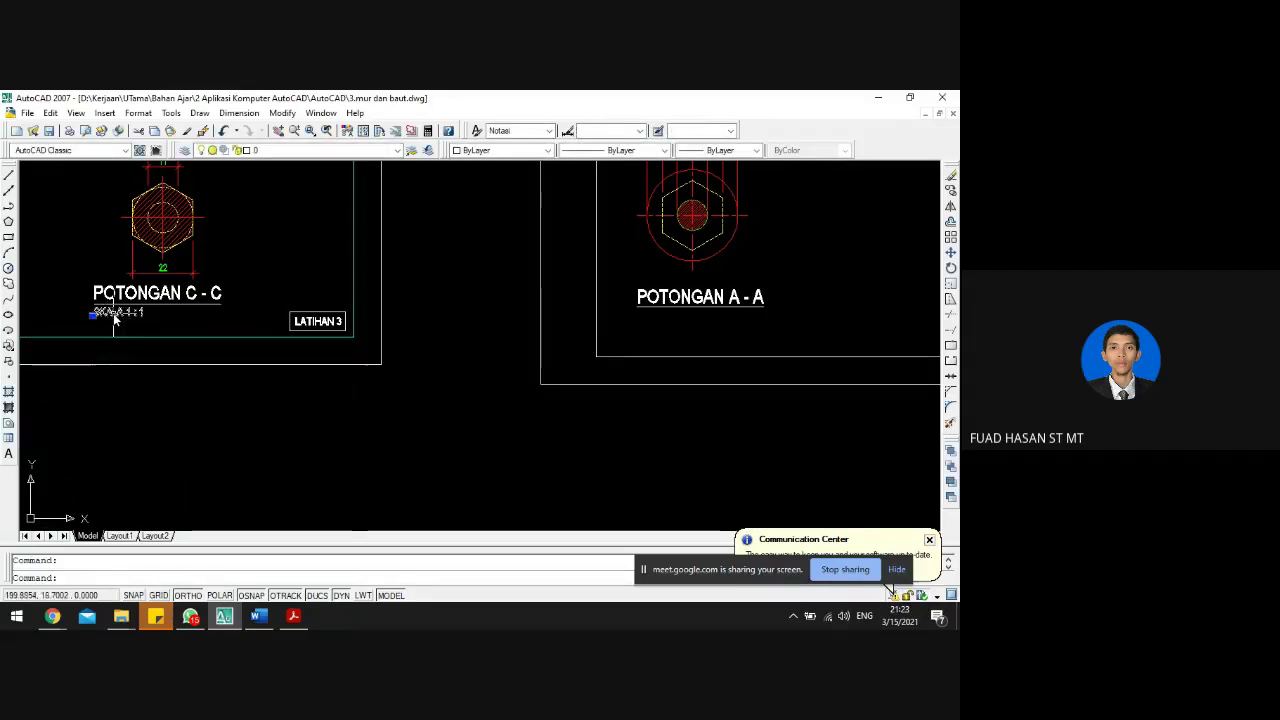
right_click(114, 316)
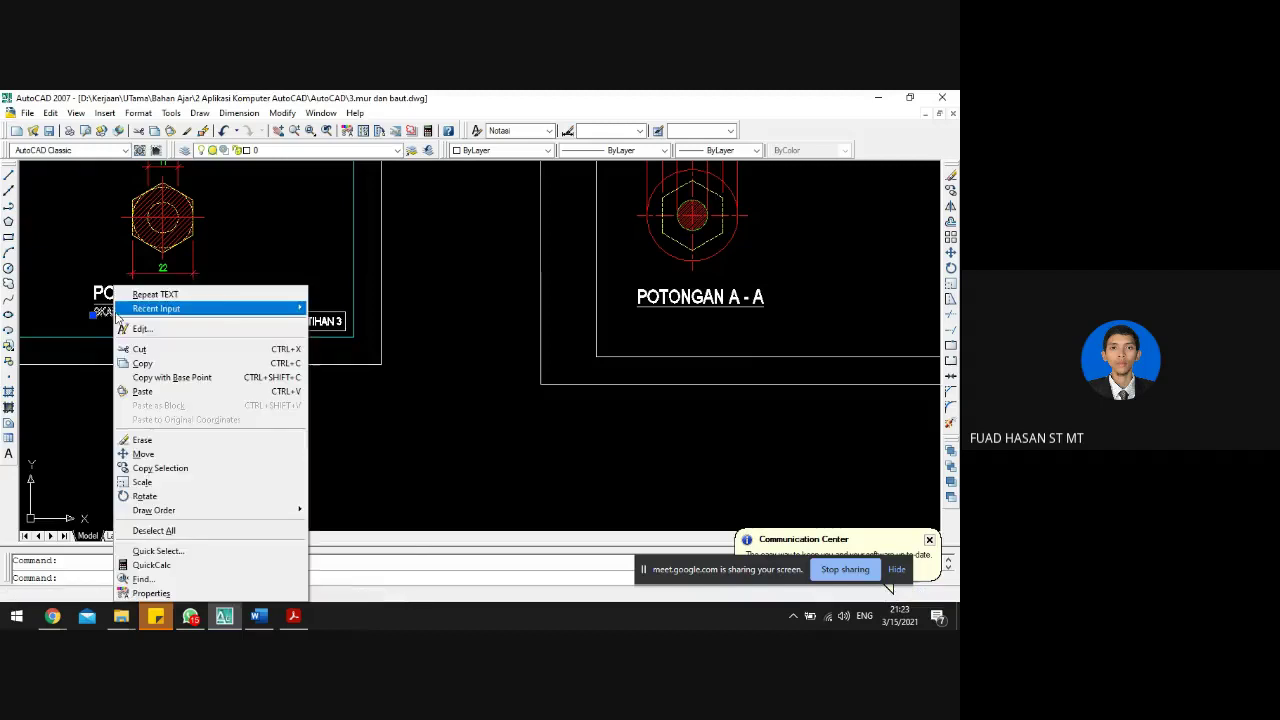
left_click(152, 593)
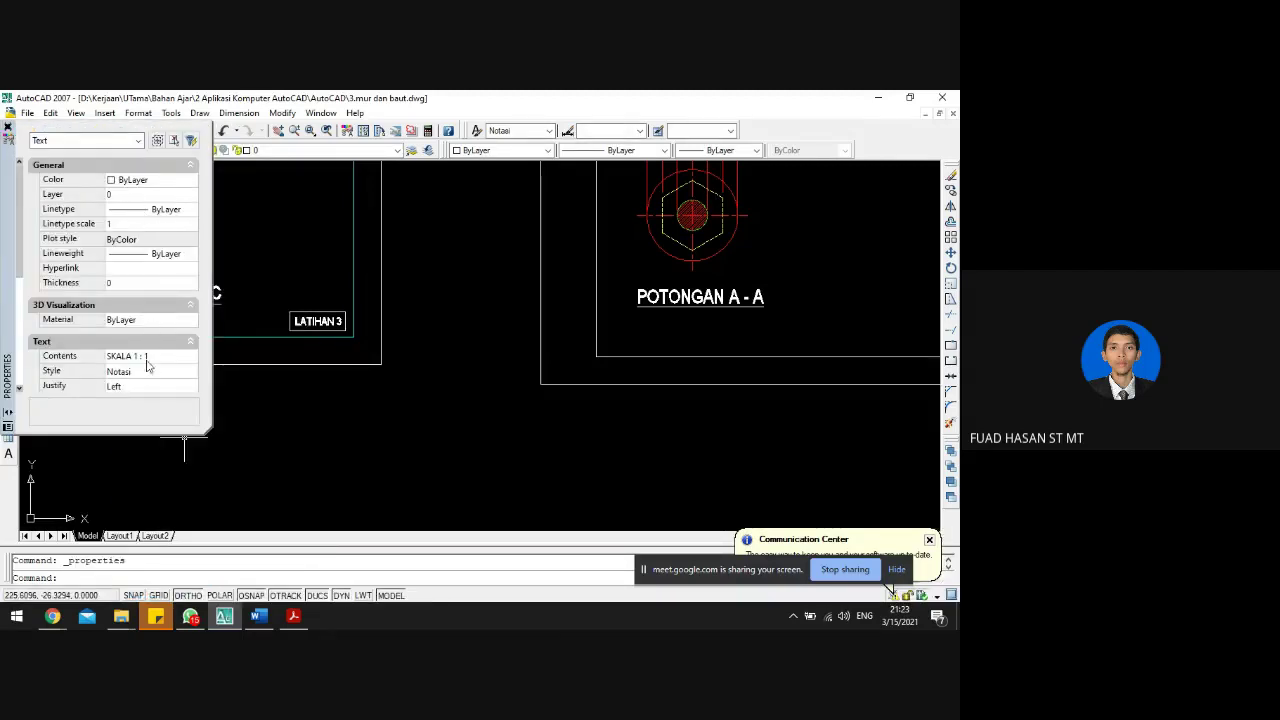
left_click(8, 125)
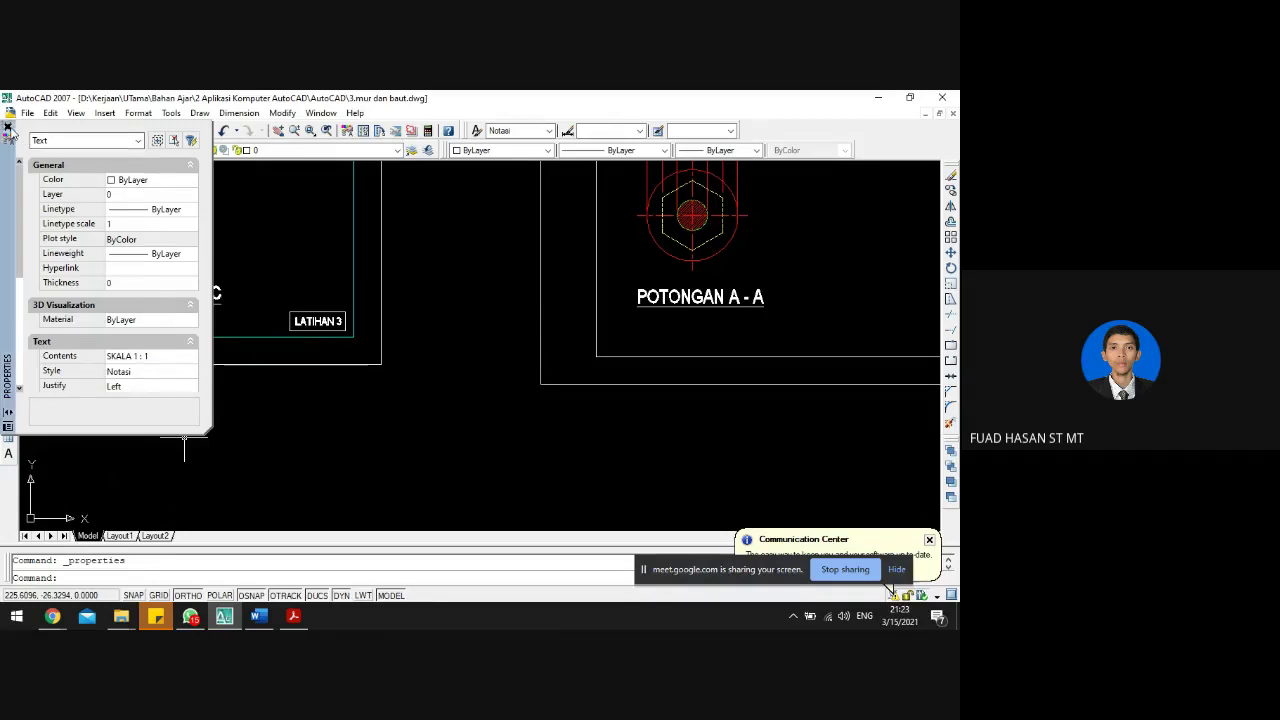
key("Escape")
- Add the text "SKALA 1 : 1" in text style Notasi below the new section's POTONGAN A - A title
type("TEXT")
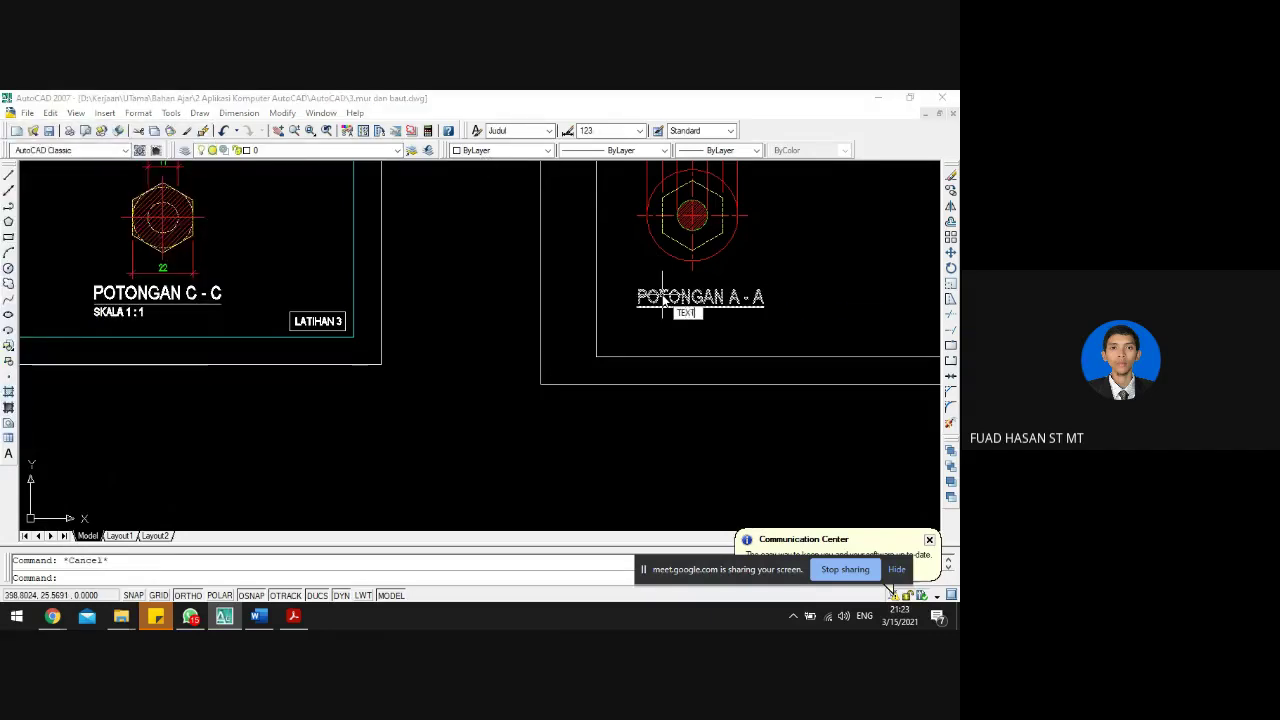
key("Return")
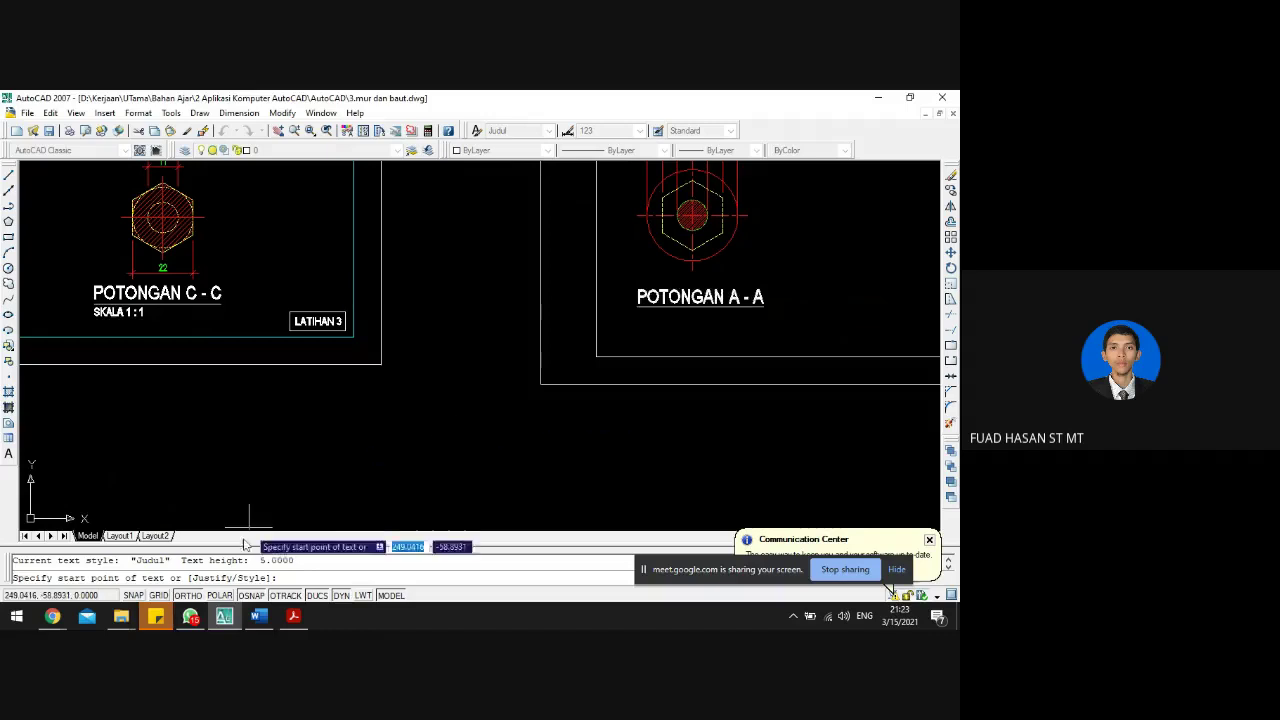
type("S")
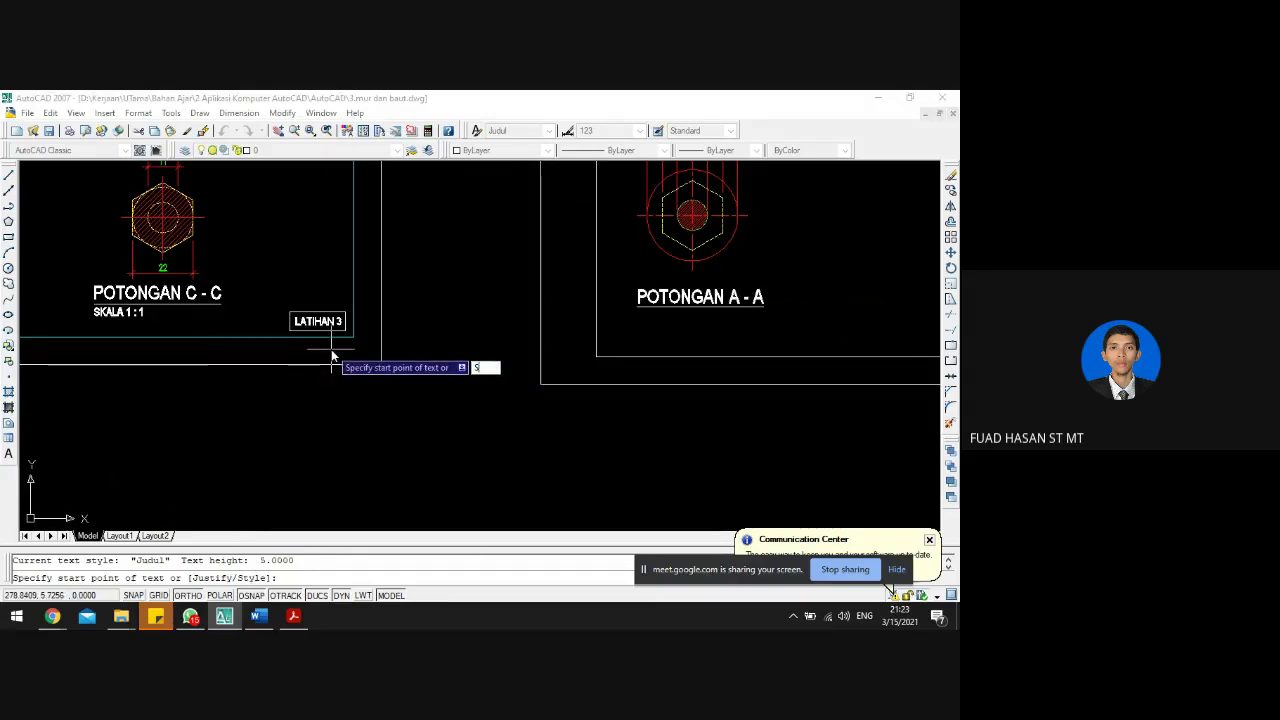
key("Return")
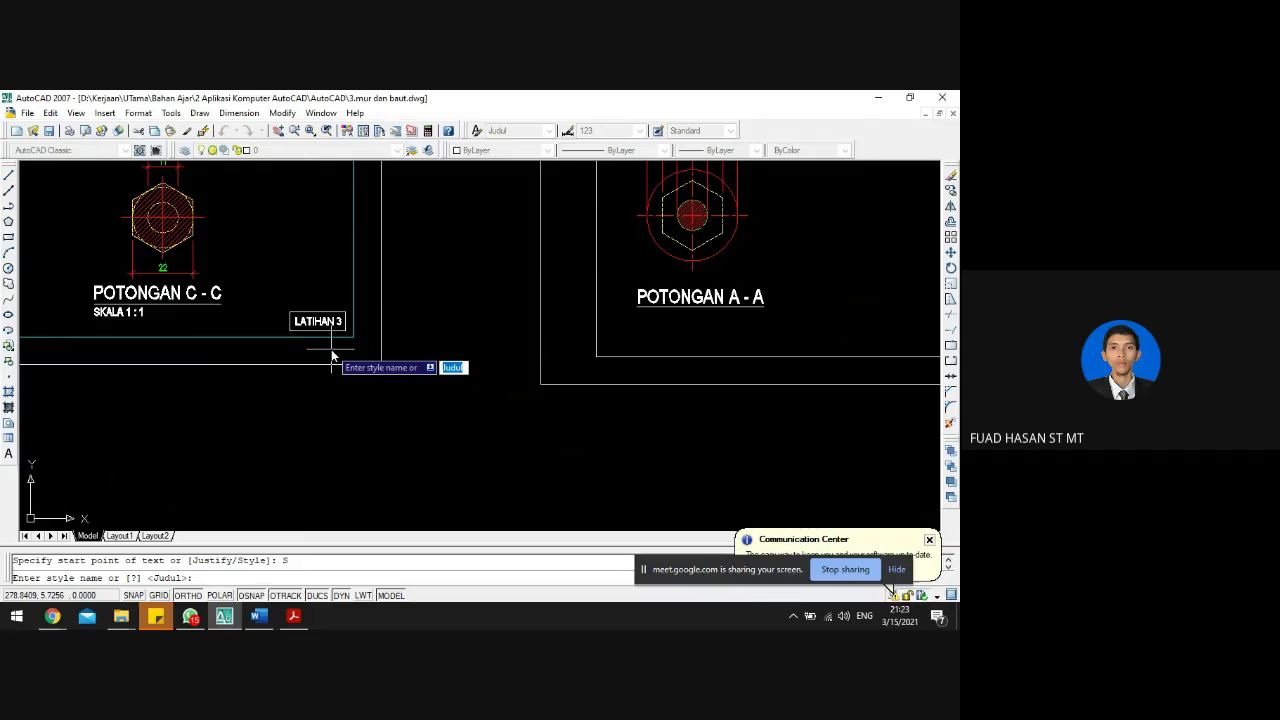
type("NOT")
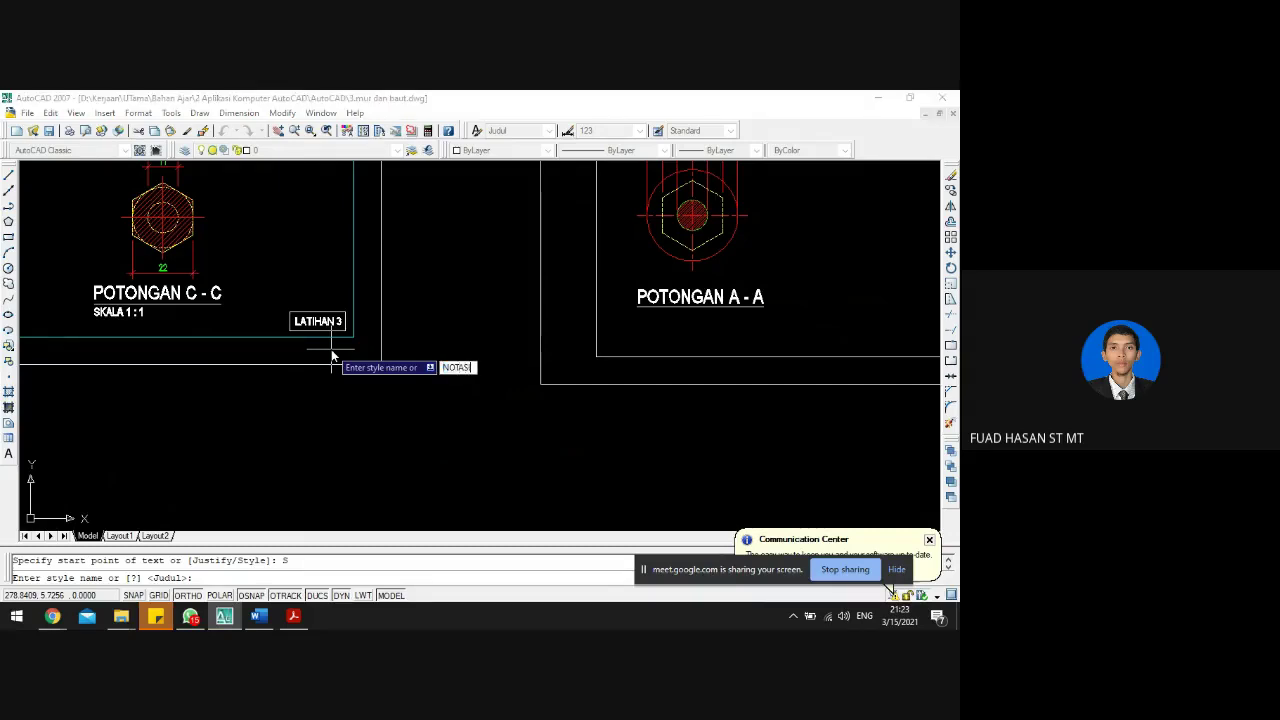
type("ASI")
key("Return")
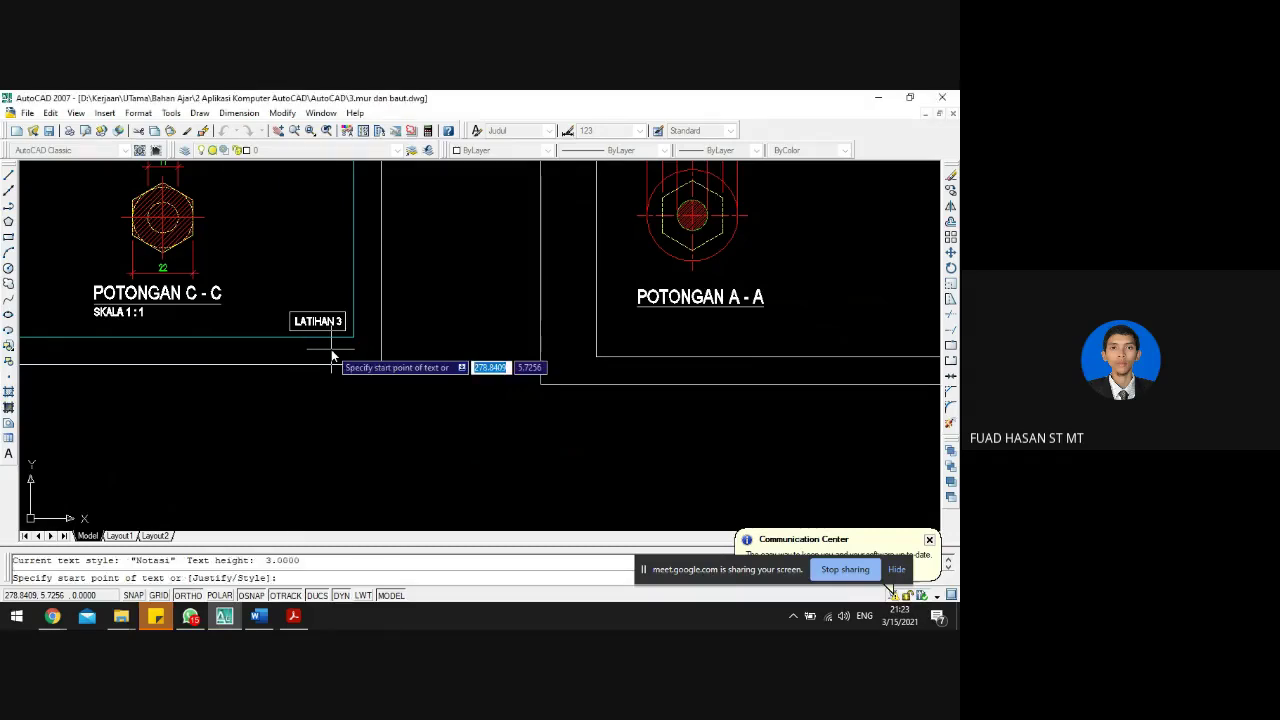
left_click(637, 330)
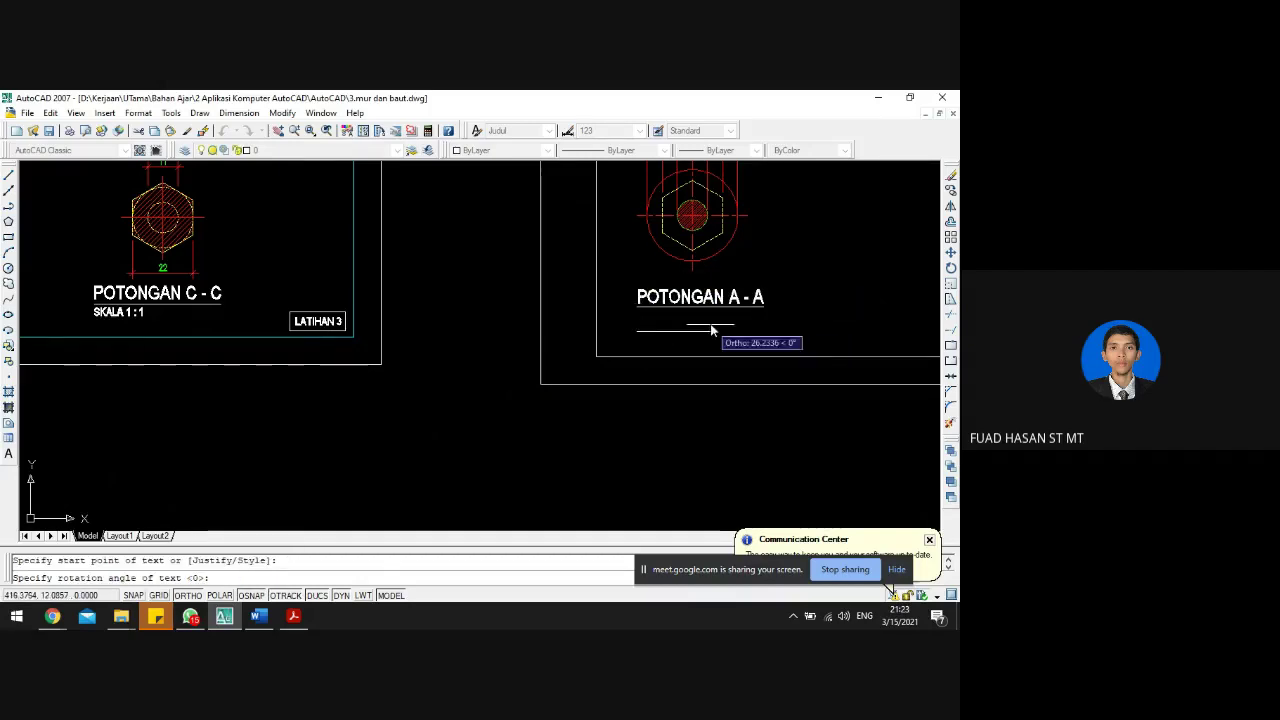
left_click(791, 289)
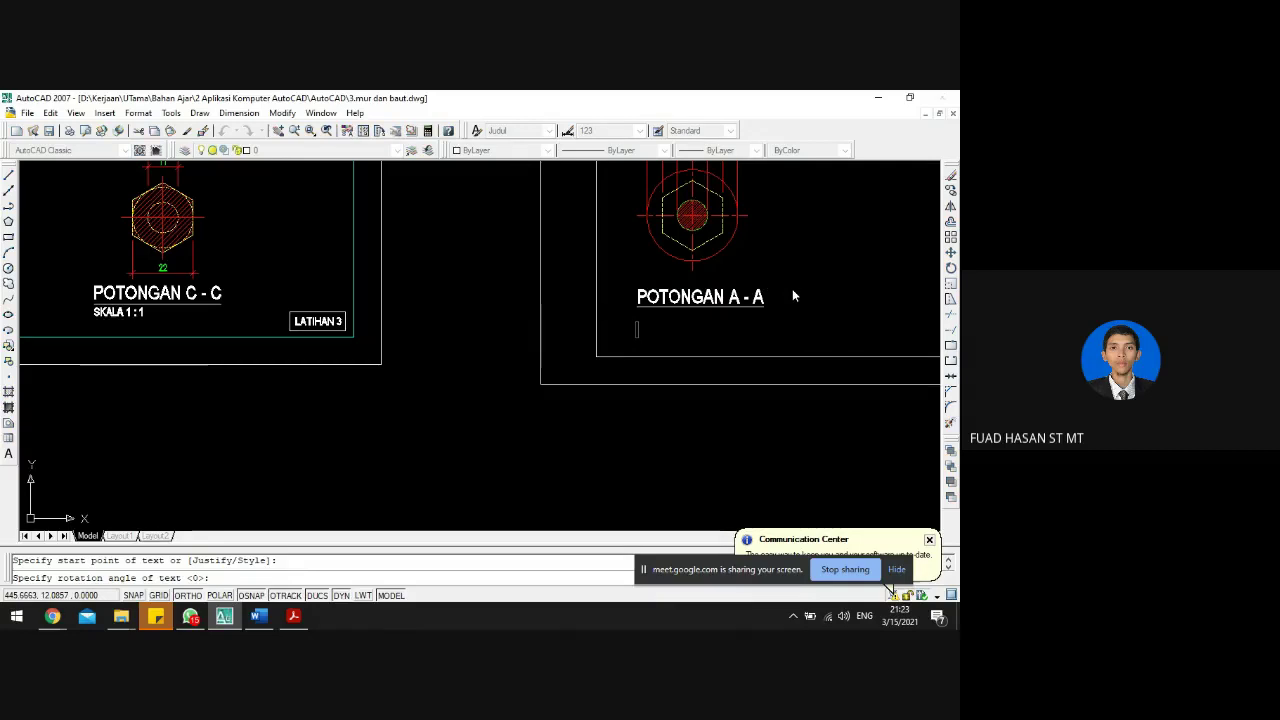
type("SKALA 1 : 1")
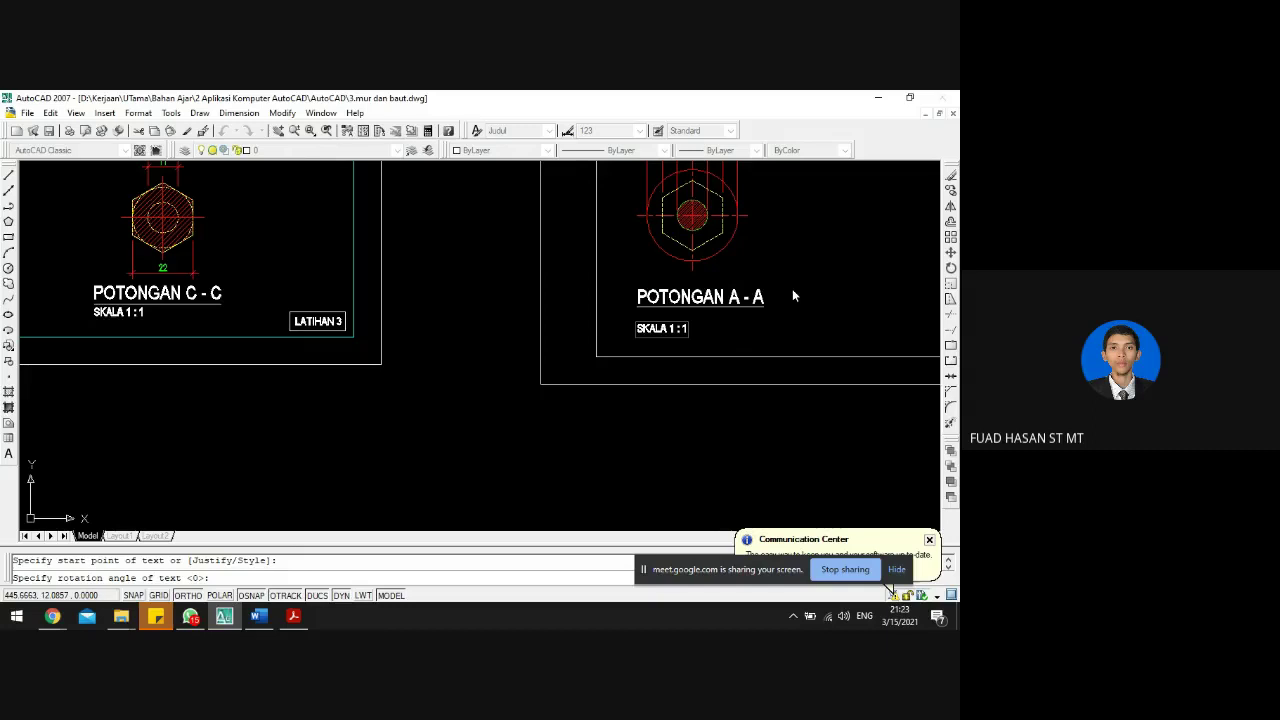
left_click(792, 288)
key("Return")
- Move the new SKALA 1 : 1 text about 4.2 units straight up, close under the title's underline
scroll(665, 318, "up", 5)
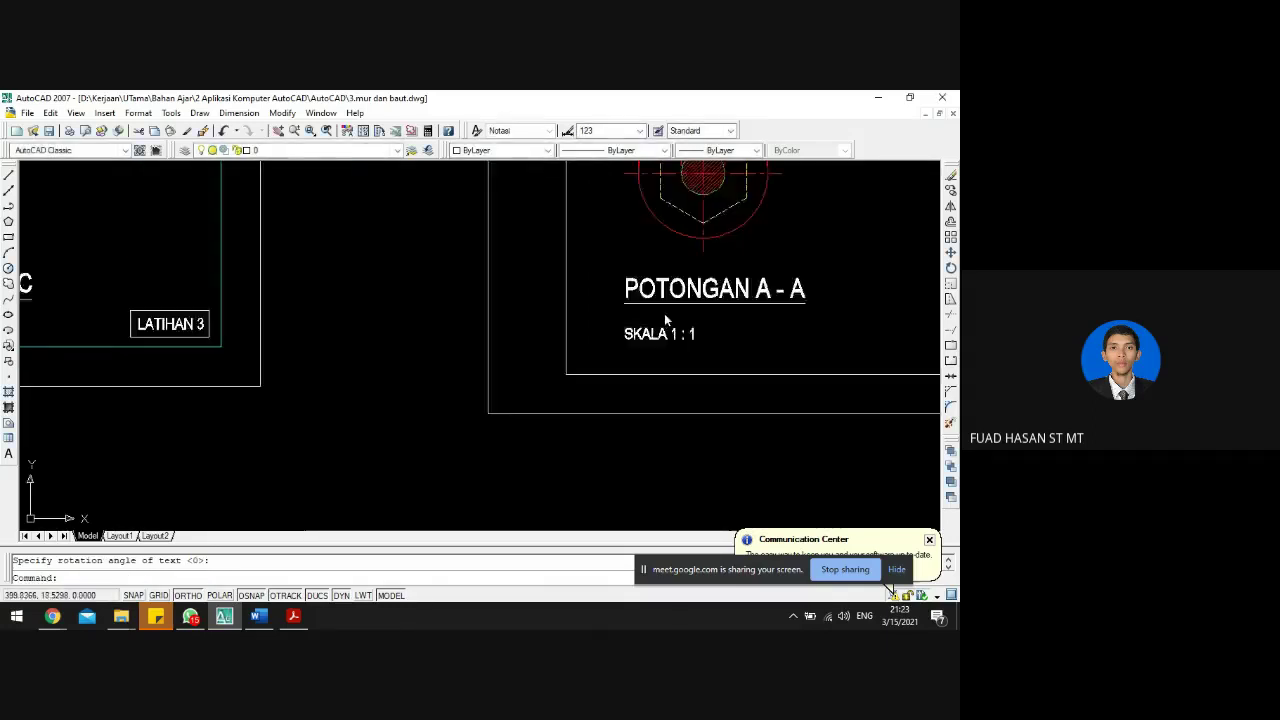
scroll(665, 318, "up", 1)
left_click(607, 345)
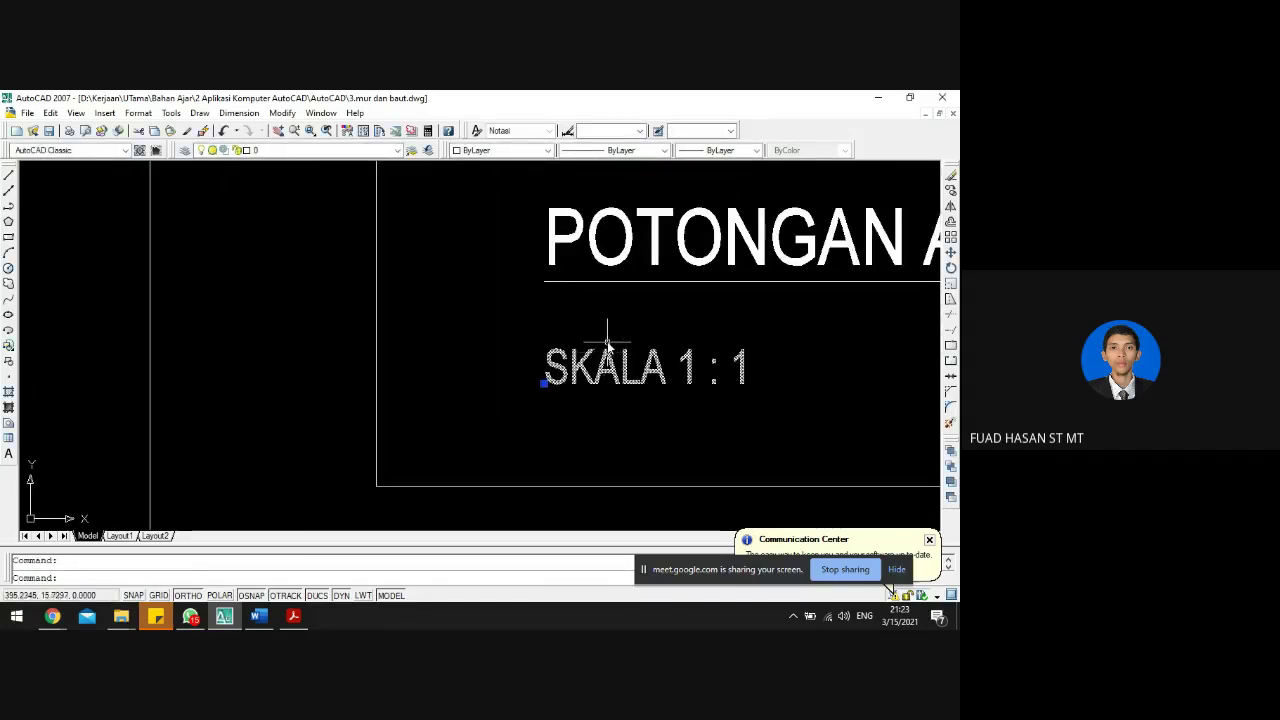
type("m")
key("Return")
left_click(491, 423)
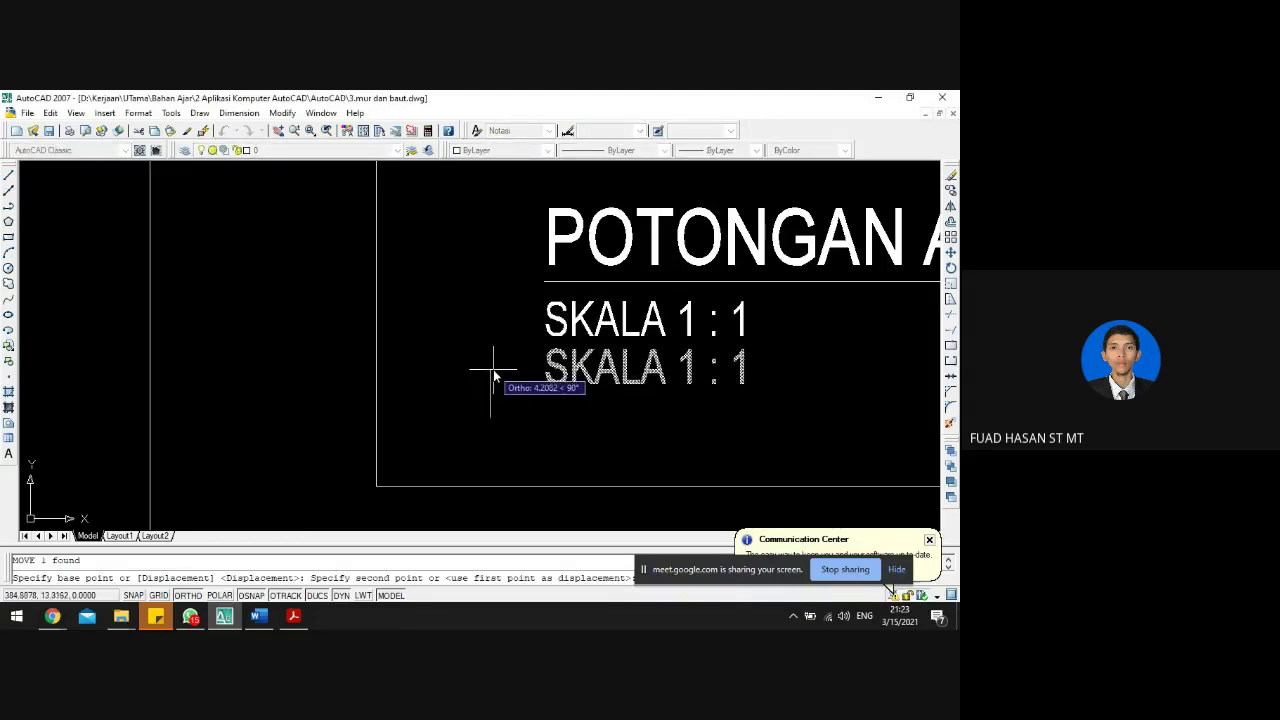
left_click(492, 370)
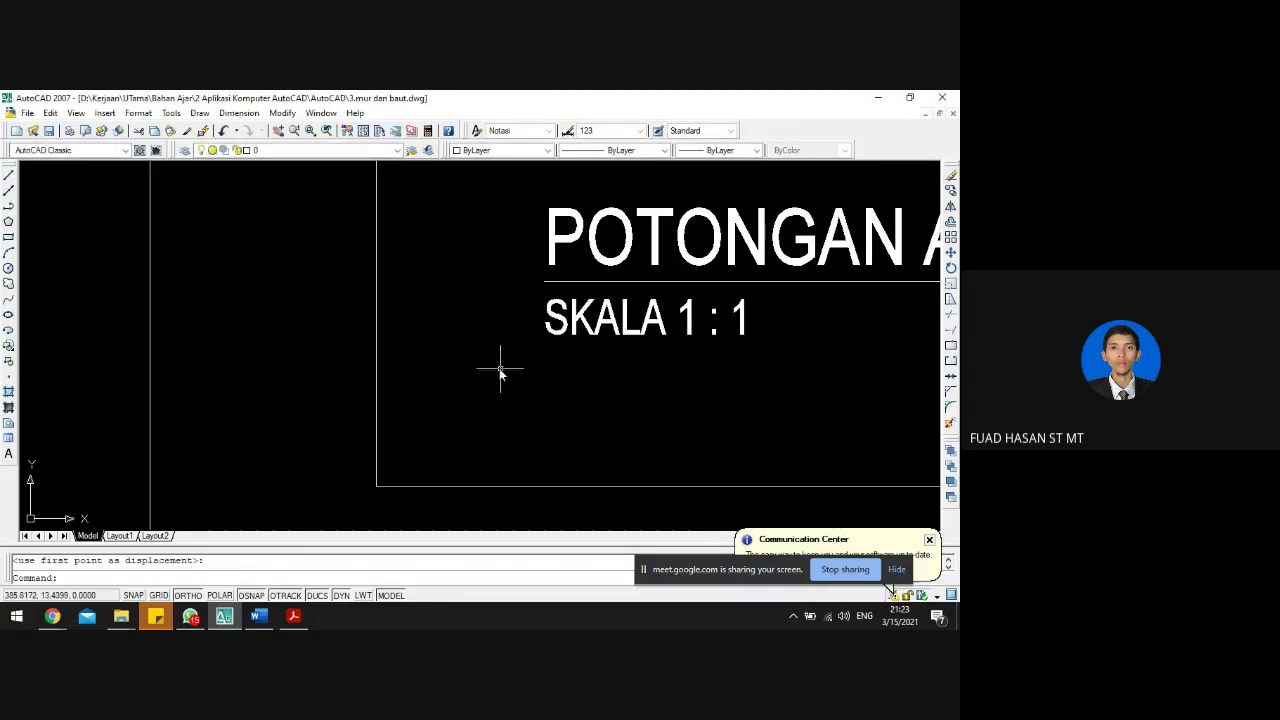
- Copy the whole new POTONGAN A - A section with its dimensions and texts about 98 units horizontally to its right
scroll(491, 366, "down", 4)
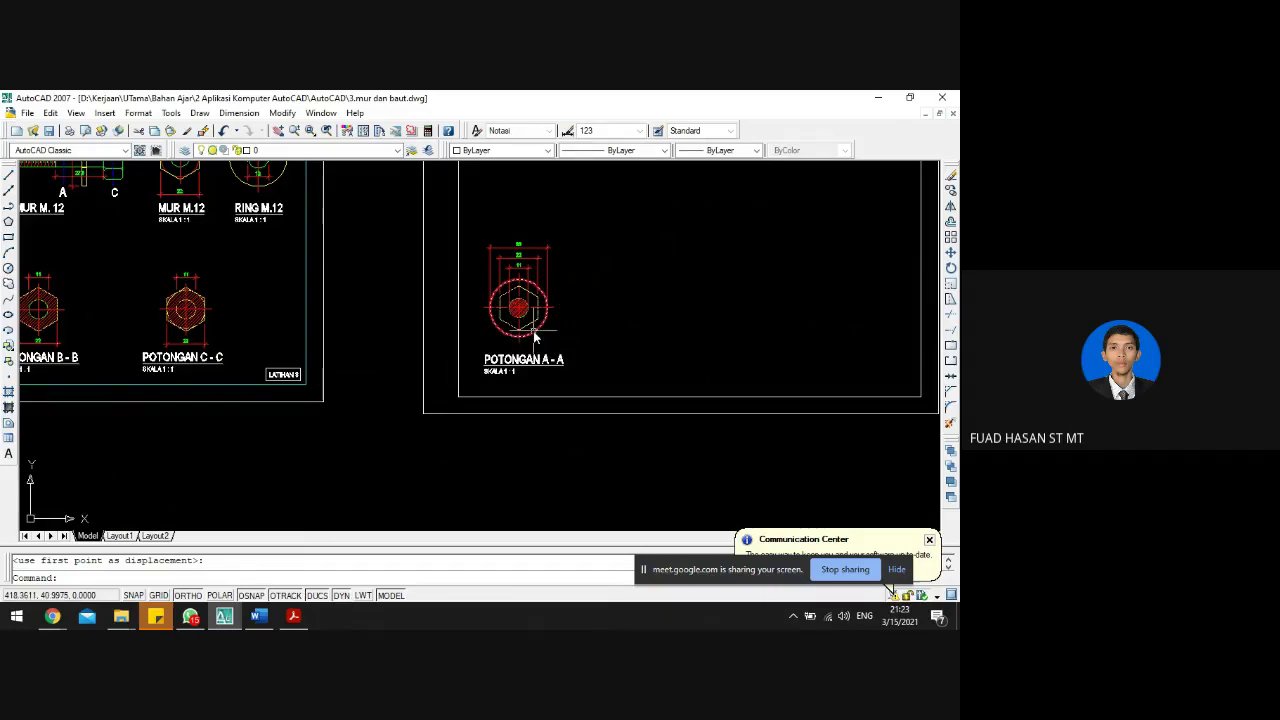
scroll(523, 338, "down", 2)
scroll(152, 310, "up", 2)
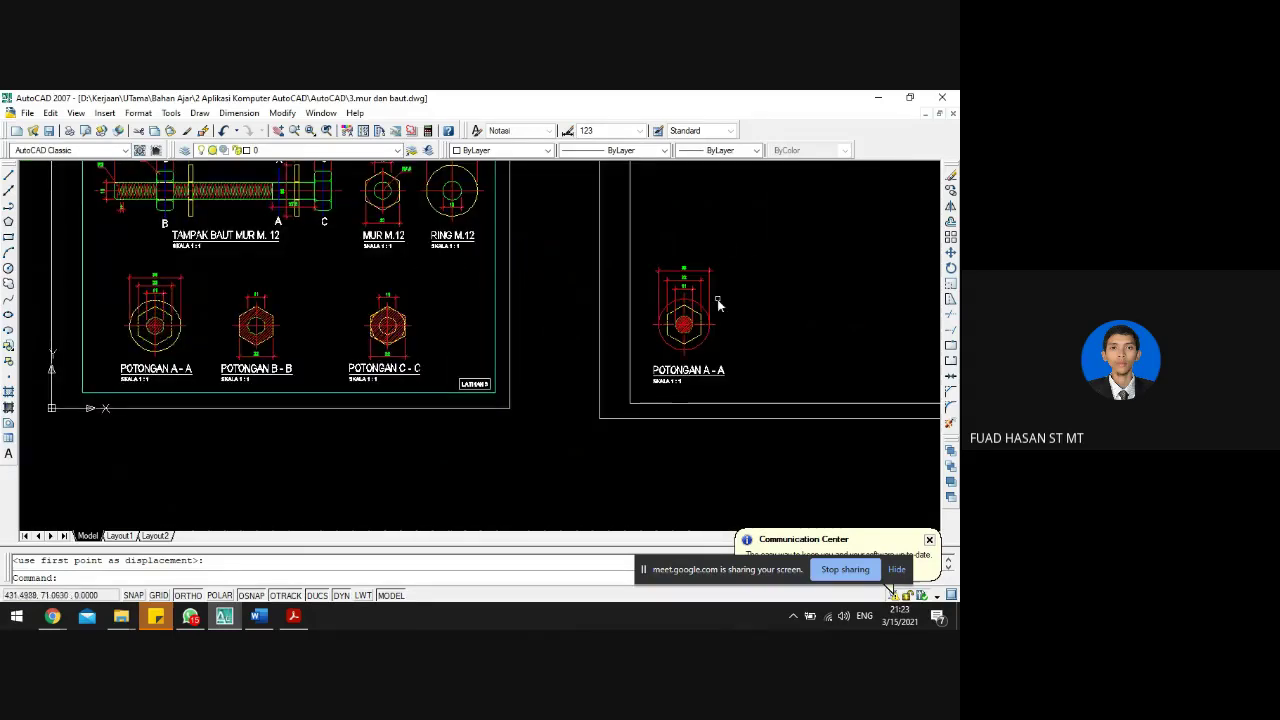
scroll(717, 298, "up", 2)
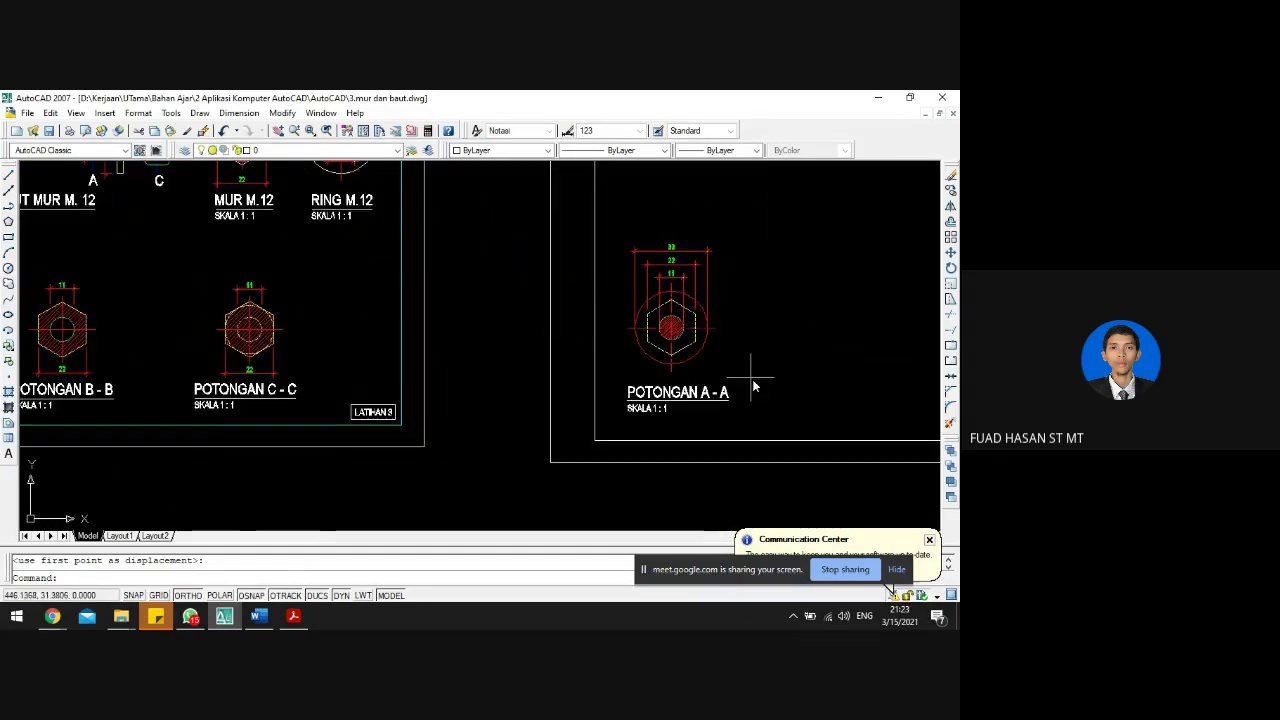
left_click(790, 425)
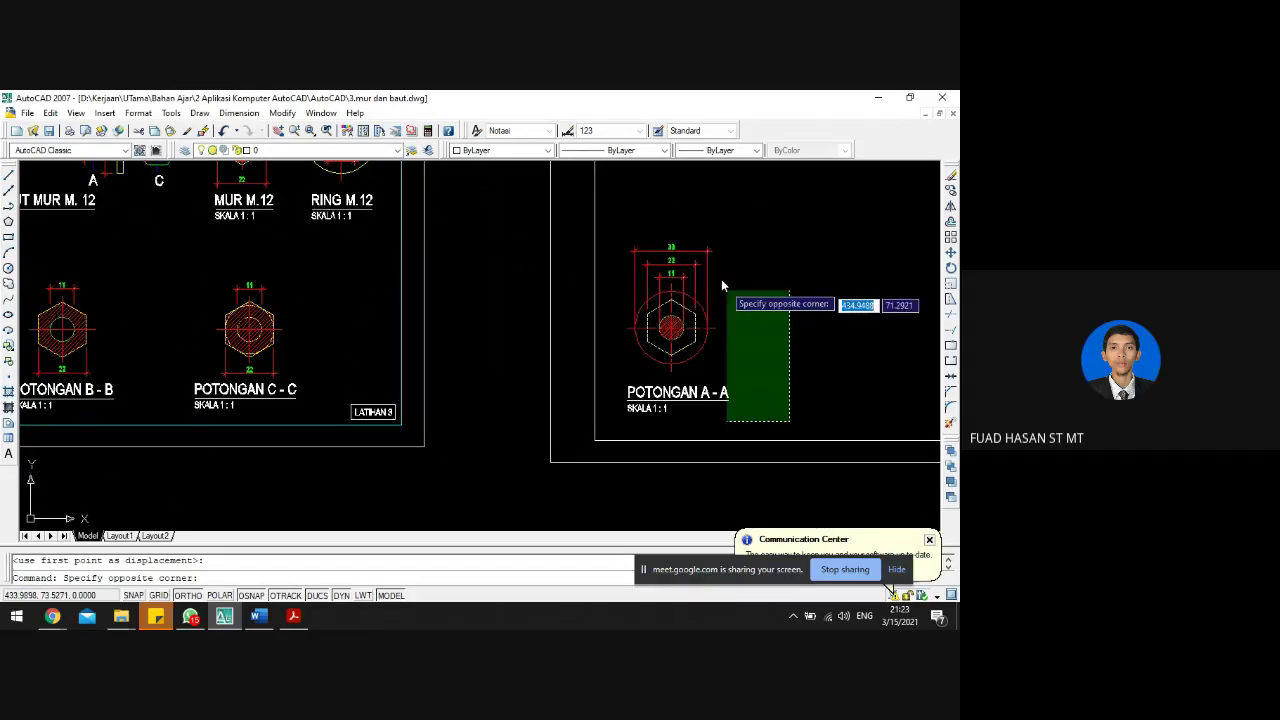
left_click(620, 214)
type("co")
key("Return")
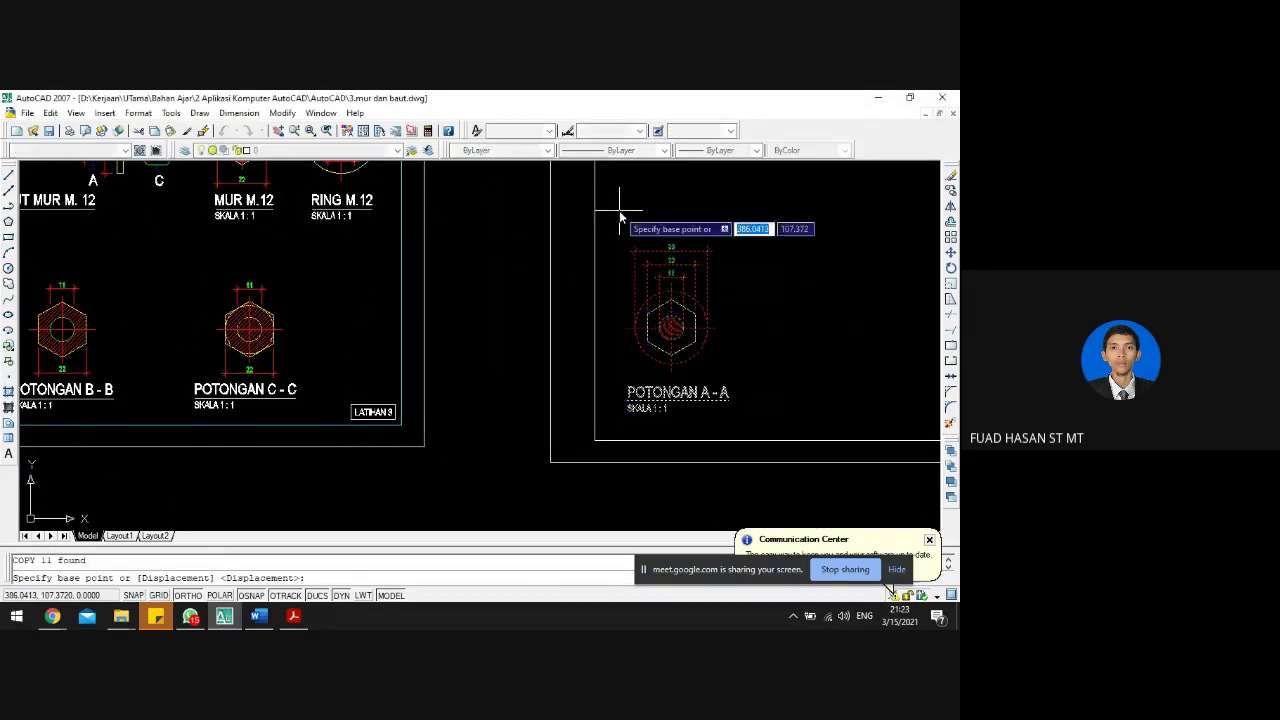
left_click(658, 209)
scroll(657, 219, "down", 2)
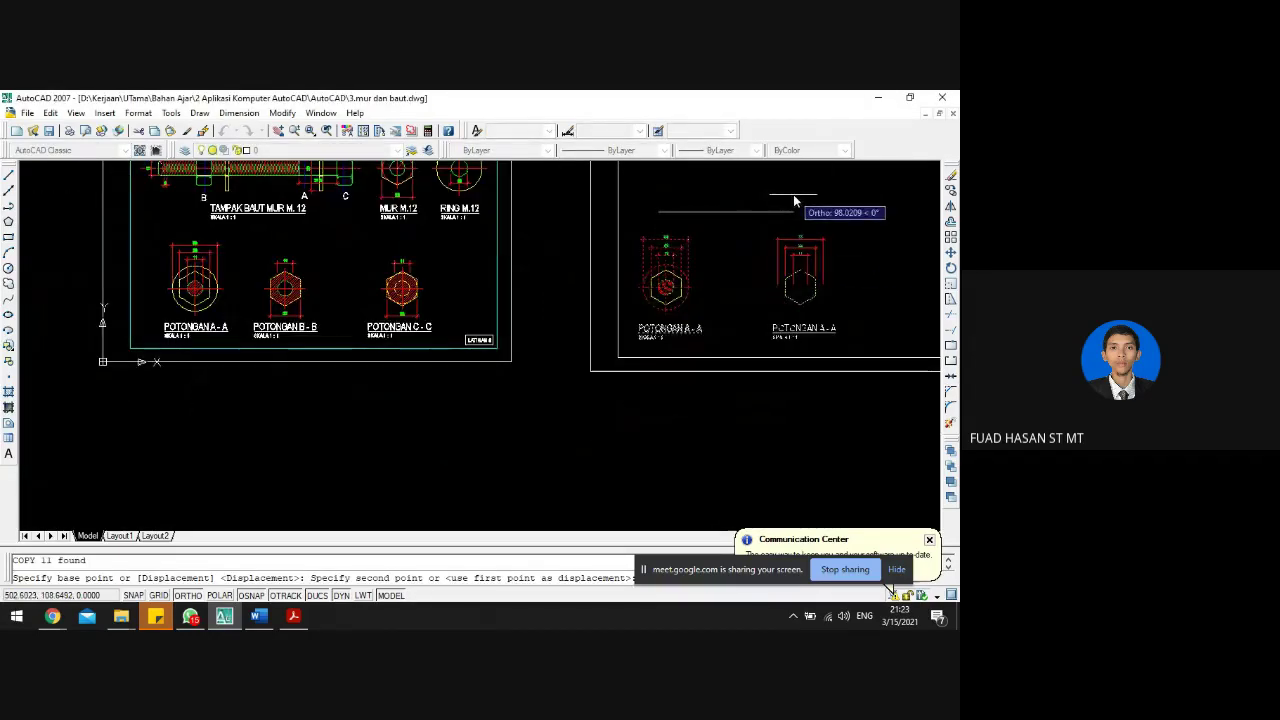
left_click(795, 198)
key("Escape")
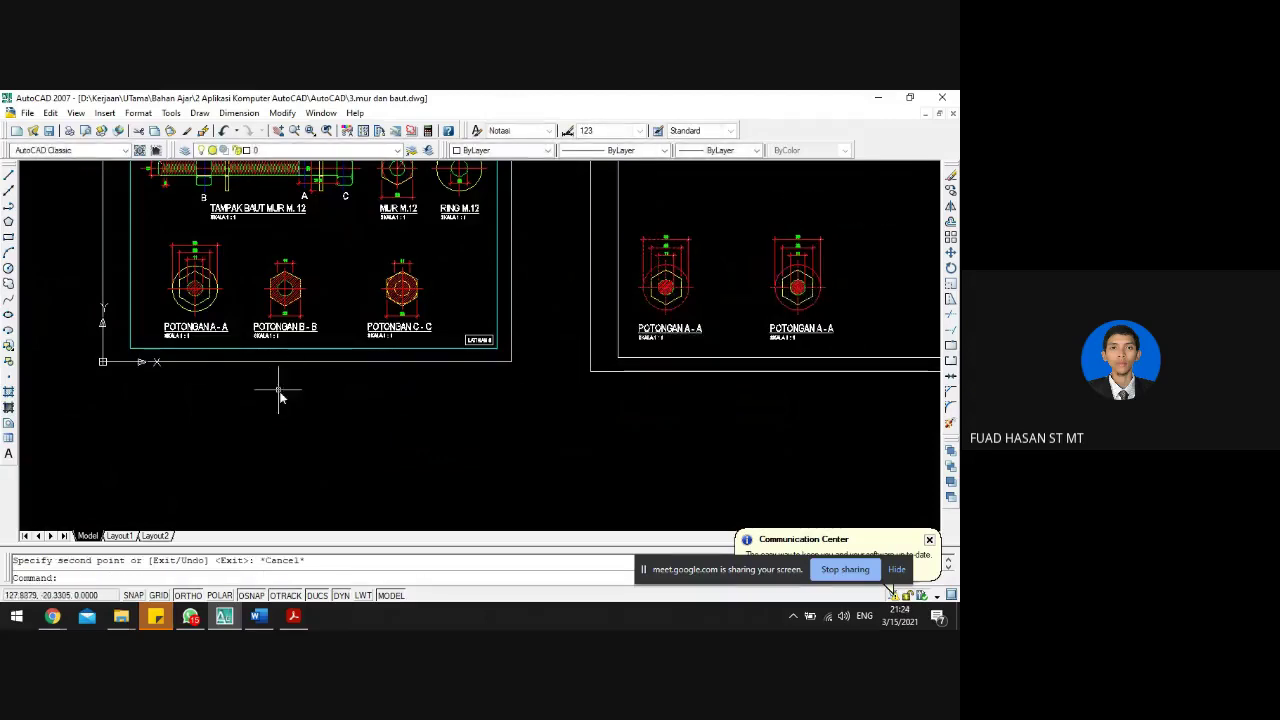
- Change the title of the copied section from POTONGAN A - A to "POTONGAN B - B"
scroll(277, 391, "down", 2)
scroll(334, 334, "up", 1)
scroll(731, 371, "up", 2)
scroll(840, 400, "up", 2)
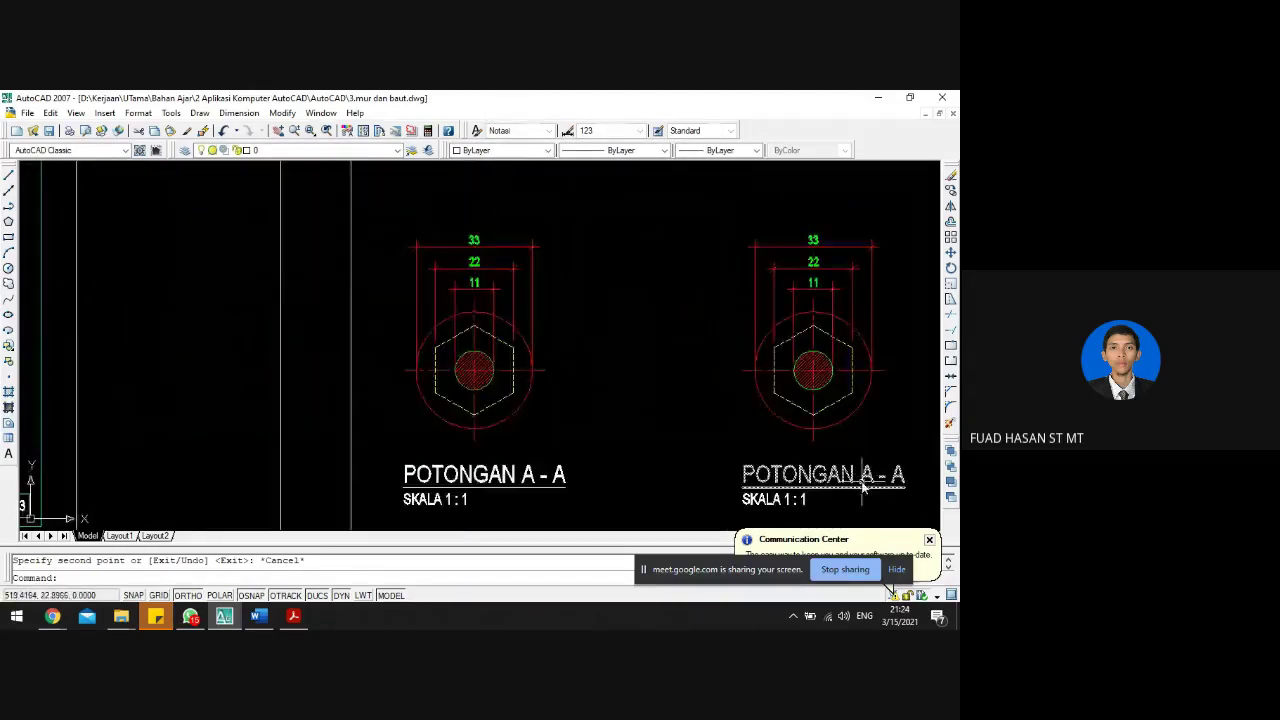
left_click(853, 480)
double_click(853, 480)
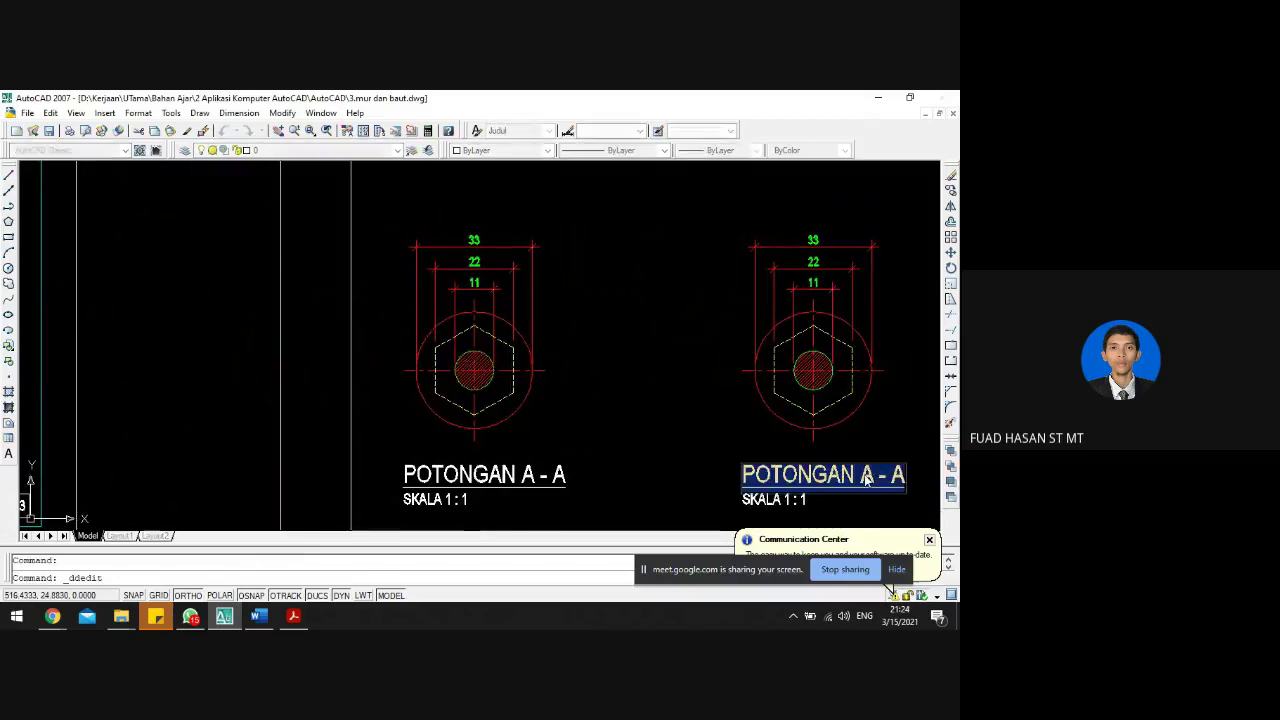
left_click(867, 477)
key("BackSpace")
type("B")
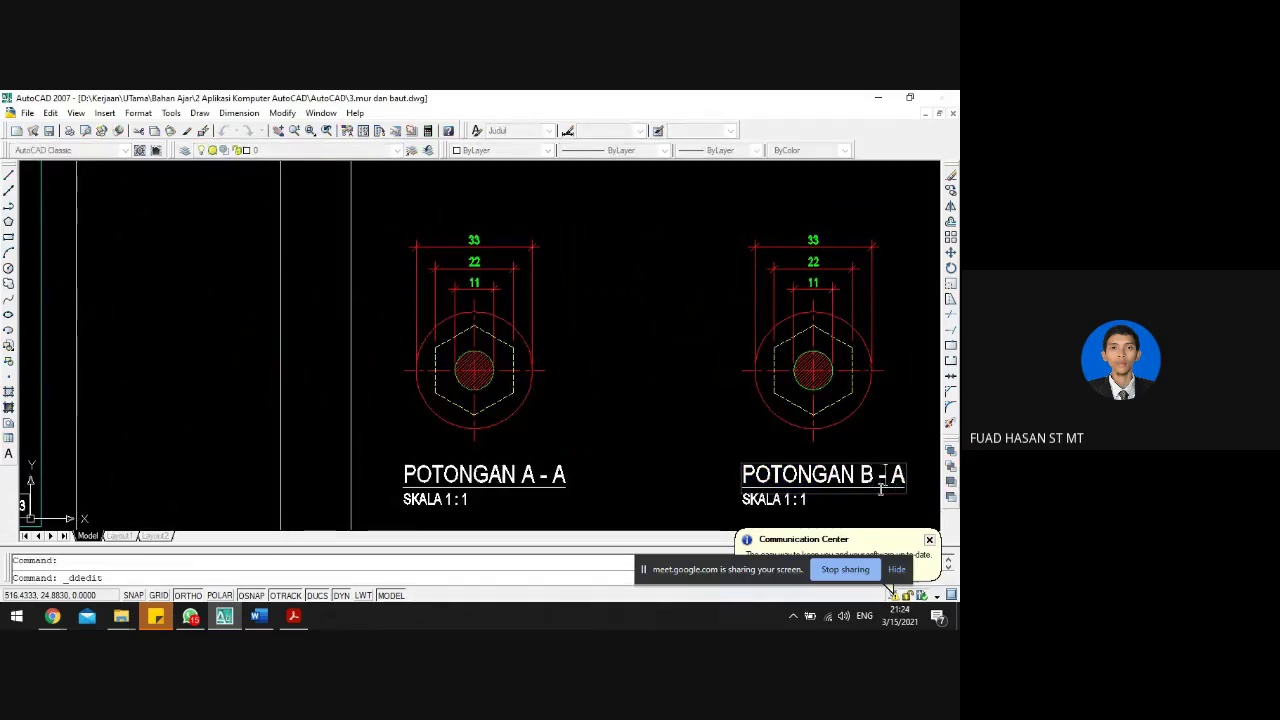
left_click(633, 440)
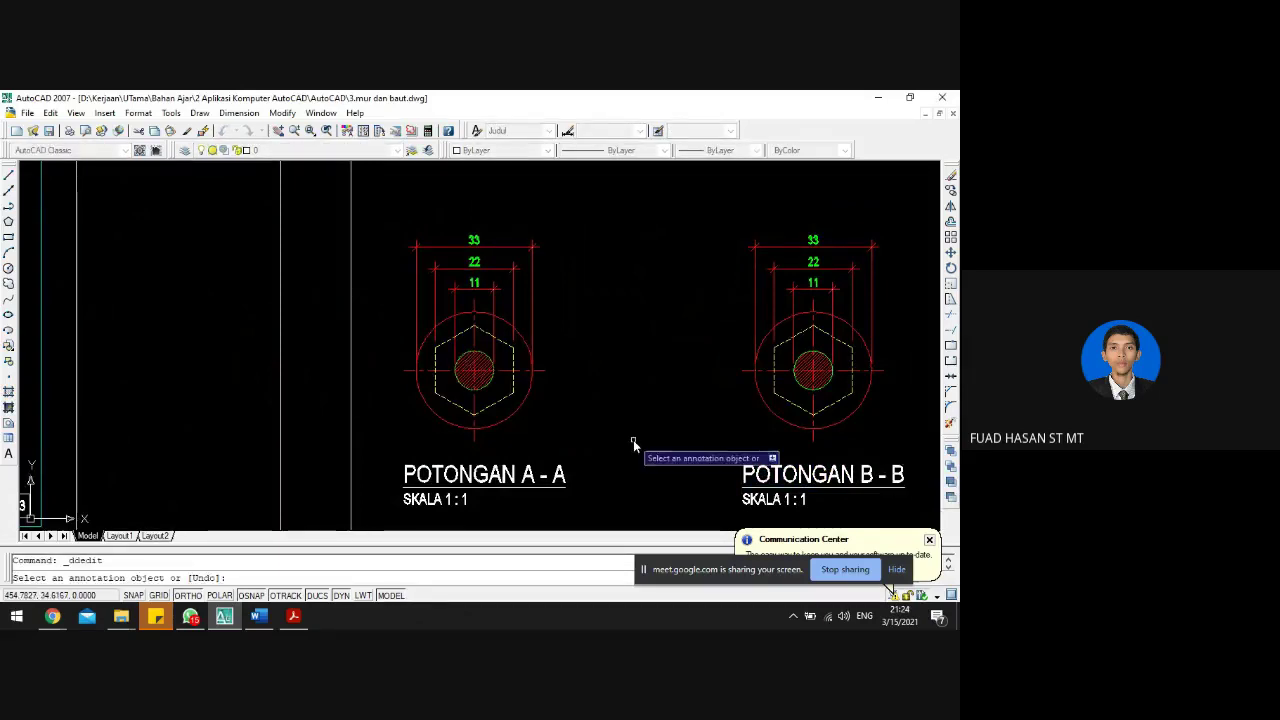
key("Escape")
- Examine the B cutting line on the original bolt view and the original POTONGAN B - B section for comparison
scroll(632, 400, "down", 5)
scroll(337, 308, "up", 3)
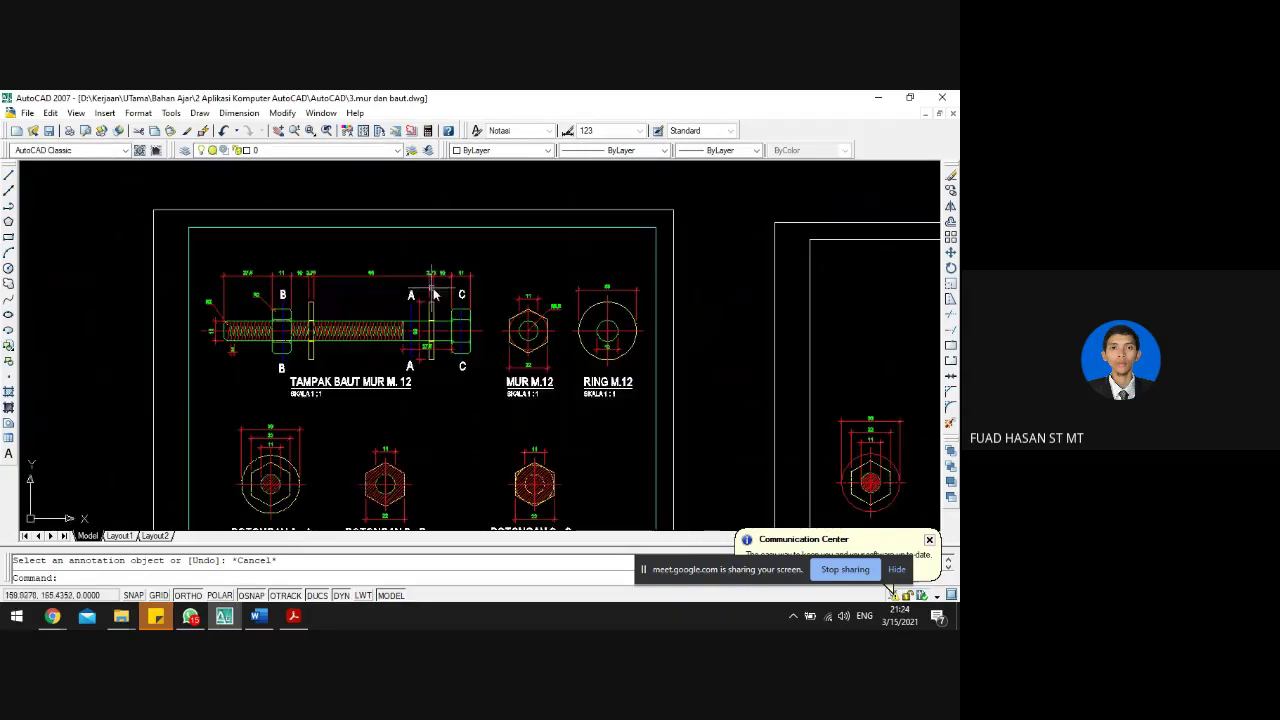
scroll(301, 277, "up", 3)
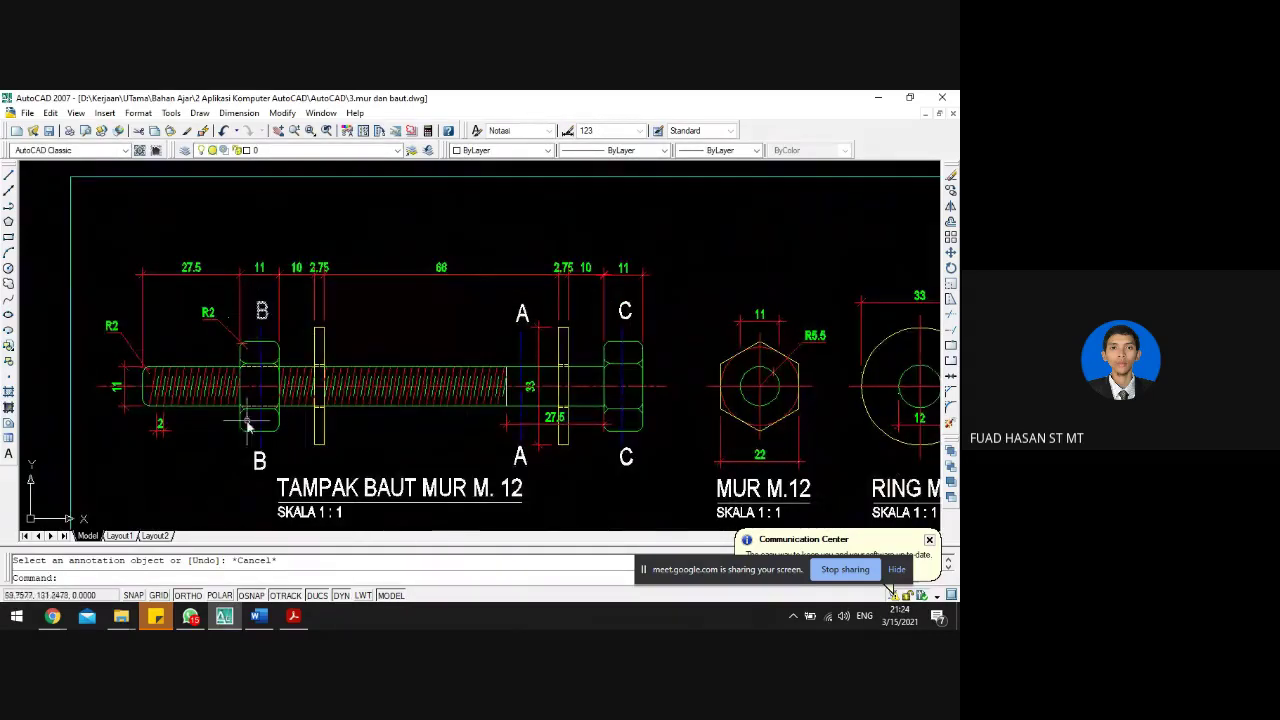
scroll(260, 345, "down", 2)
scroll(354, 447, "down", 2)
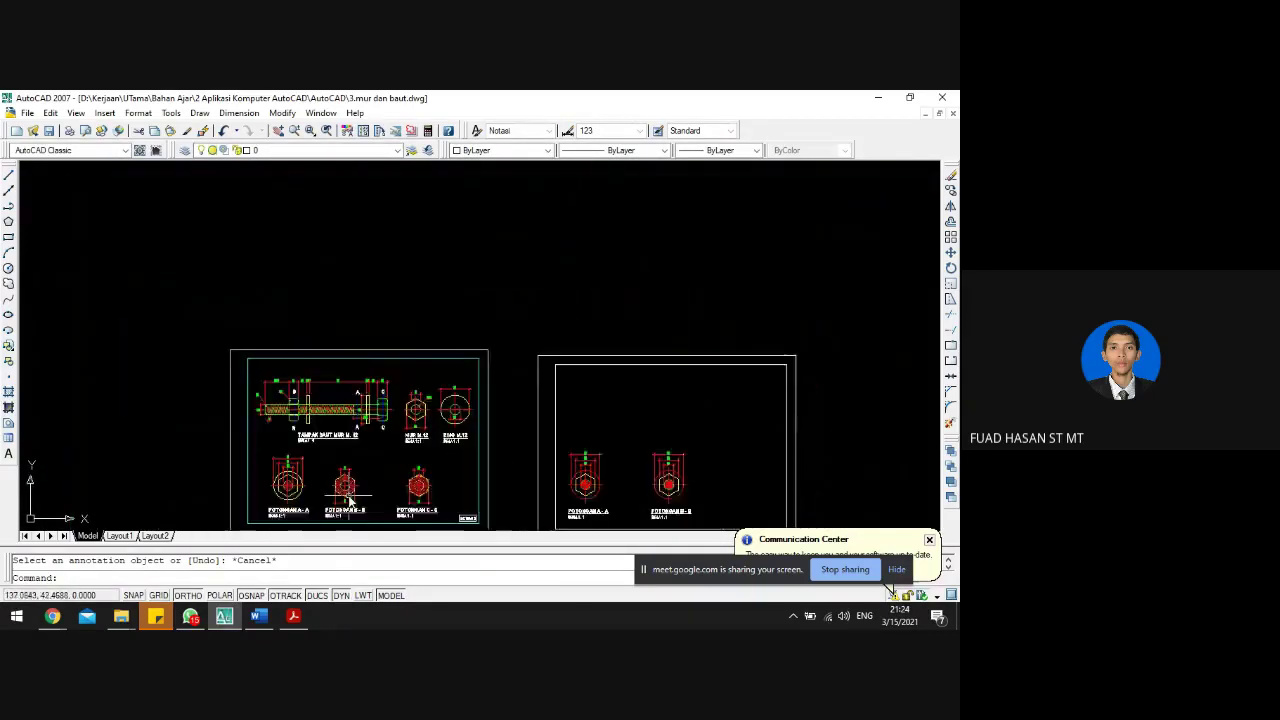
scroll(352, 480, "up", 4)
scroll(352, 480, "down", 4)
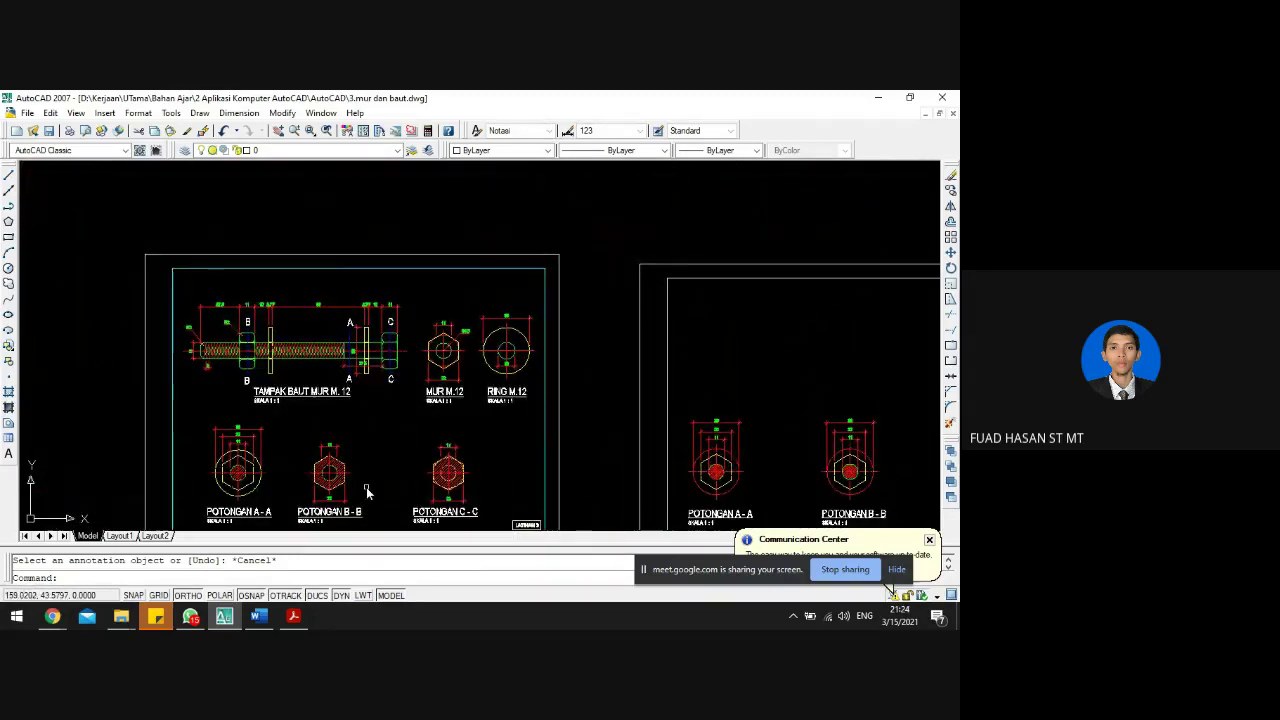
scroll(366, 484, "up", 2)
scroll(300, 471, "down", 3)
scroll(728, 404, "up", 3)
- Delete the 33 dimension and the outer circle from the new POTONGAN B - B section
key("Escape")
left_click(826, 441)
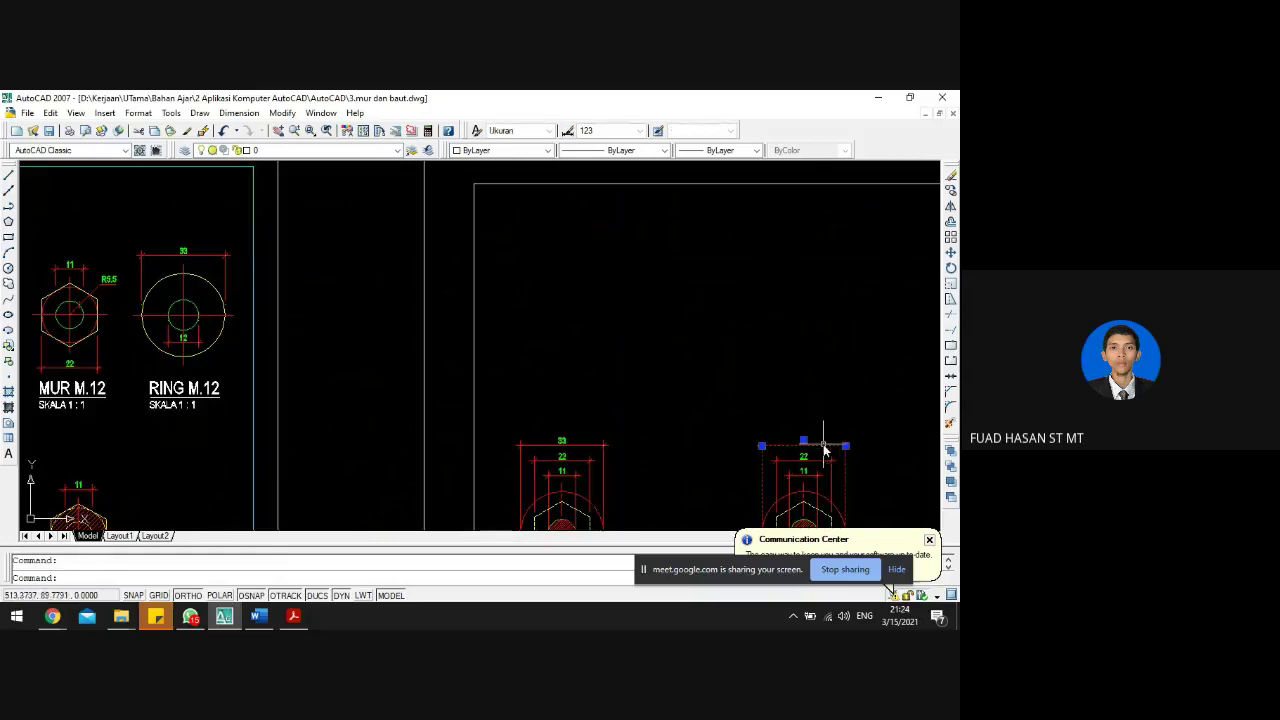
key("Delete")
scroll(777, 457, "down", 2)
scroll(764, 462, "up", 3)
scroll(760, 470, "up", 1)
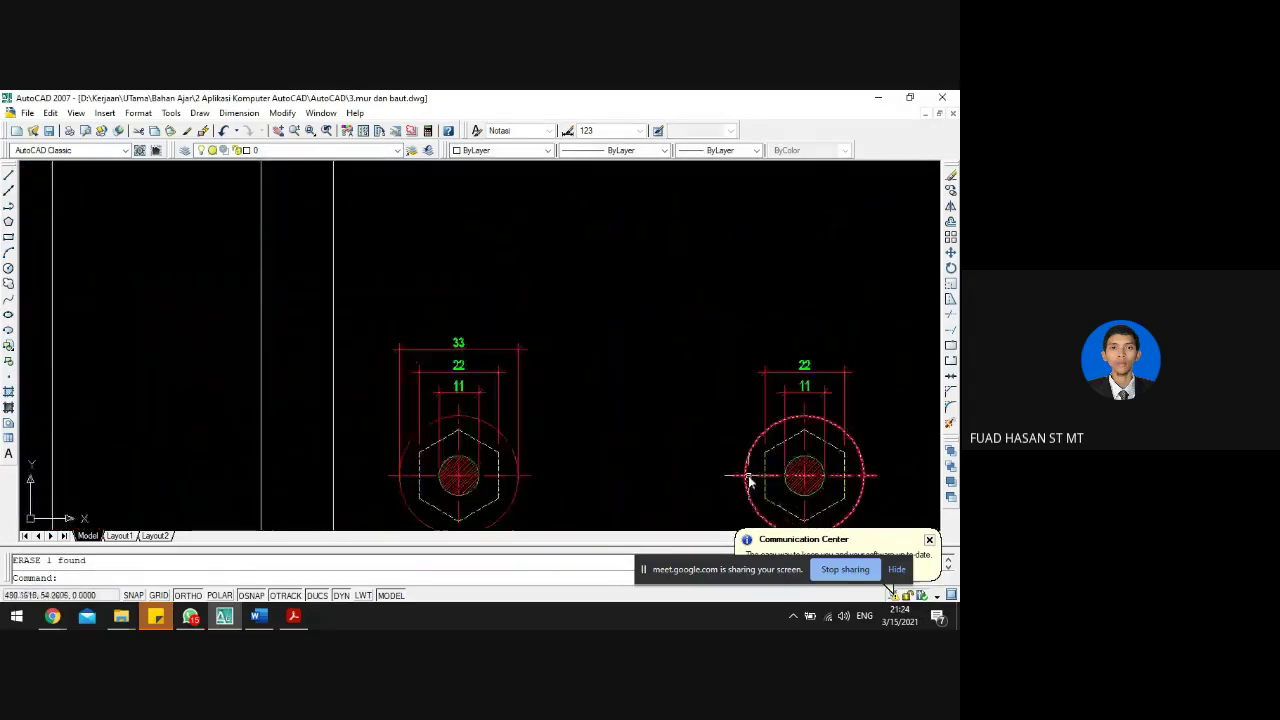
scroll(749, 477, "up", 2)
left_click(749, 451)
scroll(666, 390, "down", 3)
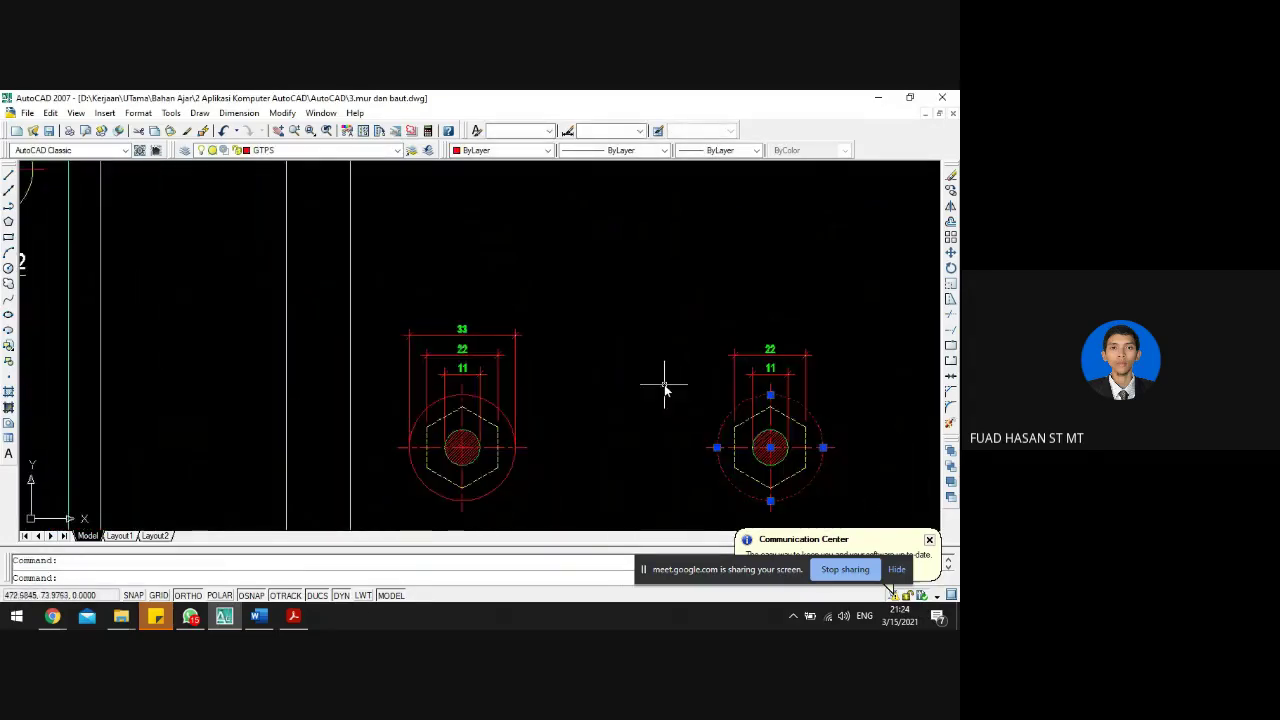
key("Delete")
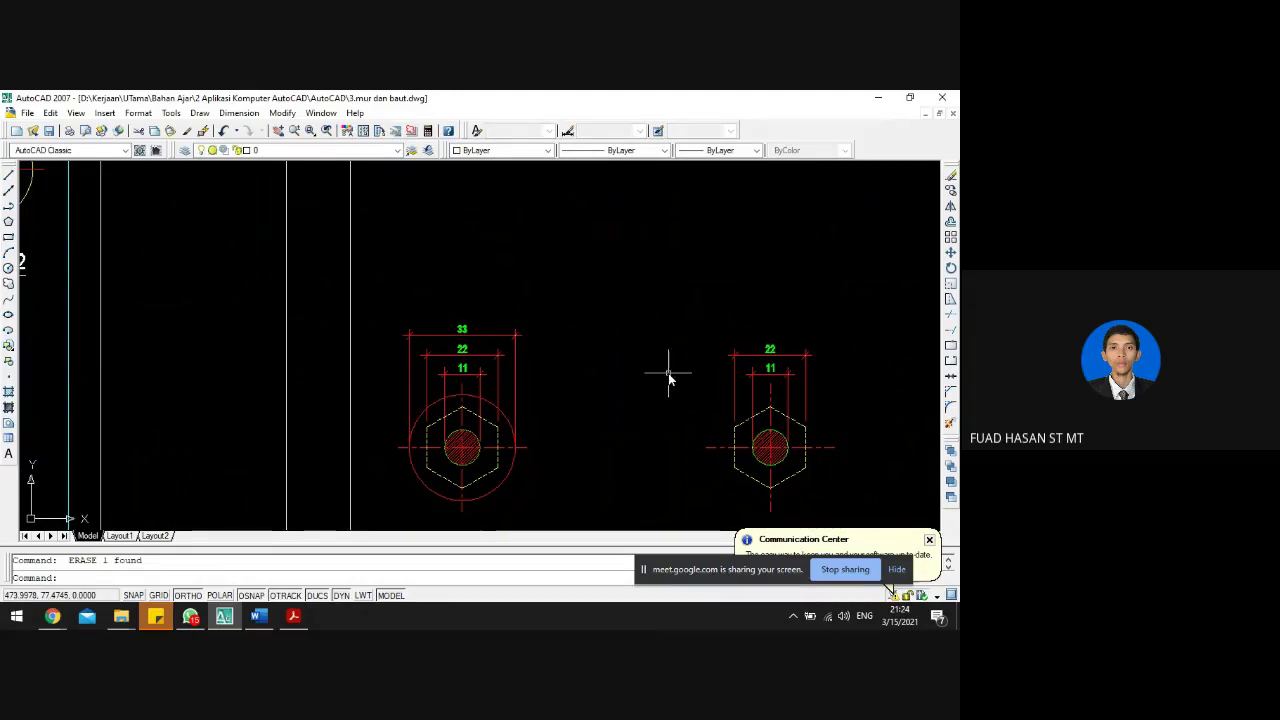
- Delete the hatch inside the inner circle of the new POTONGAN B - B section
scroll(790, 420, "up", 2)
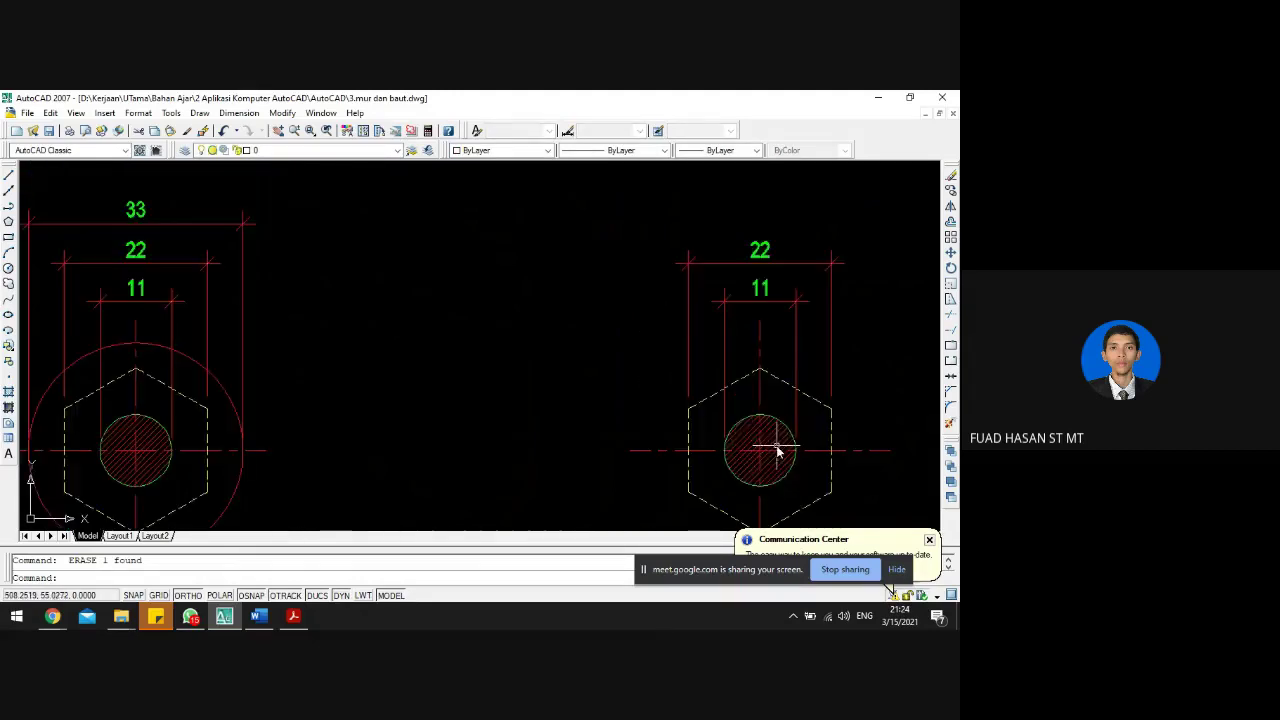
left_click(781, 439)
key("Delete")
scroll(749, 380, "down", 4)
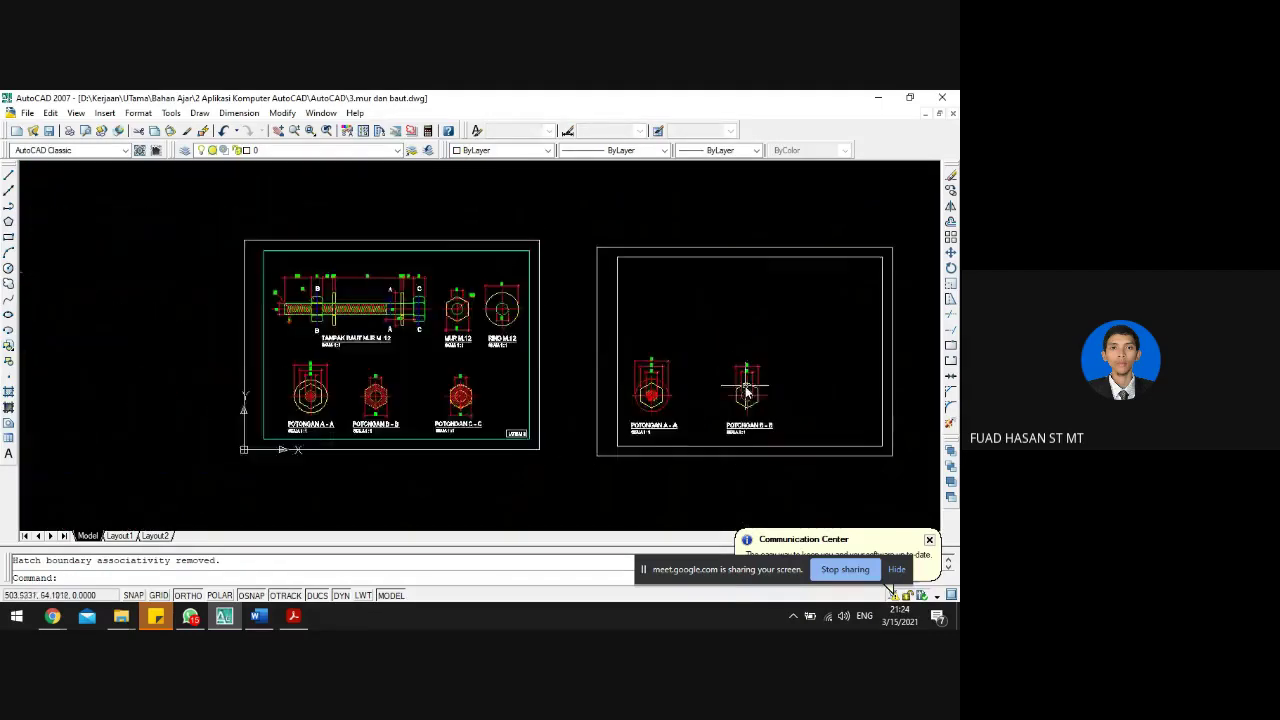
scroll(281, 371, "up", 3)
scroll(281, 371, "down", 5)
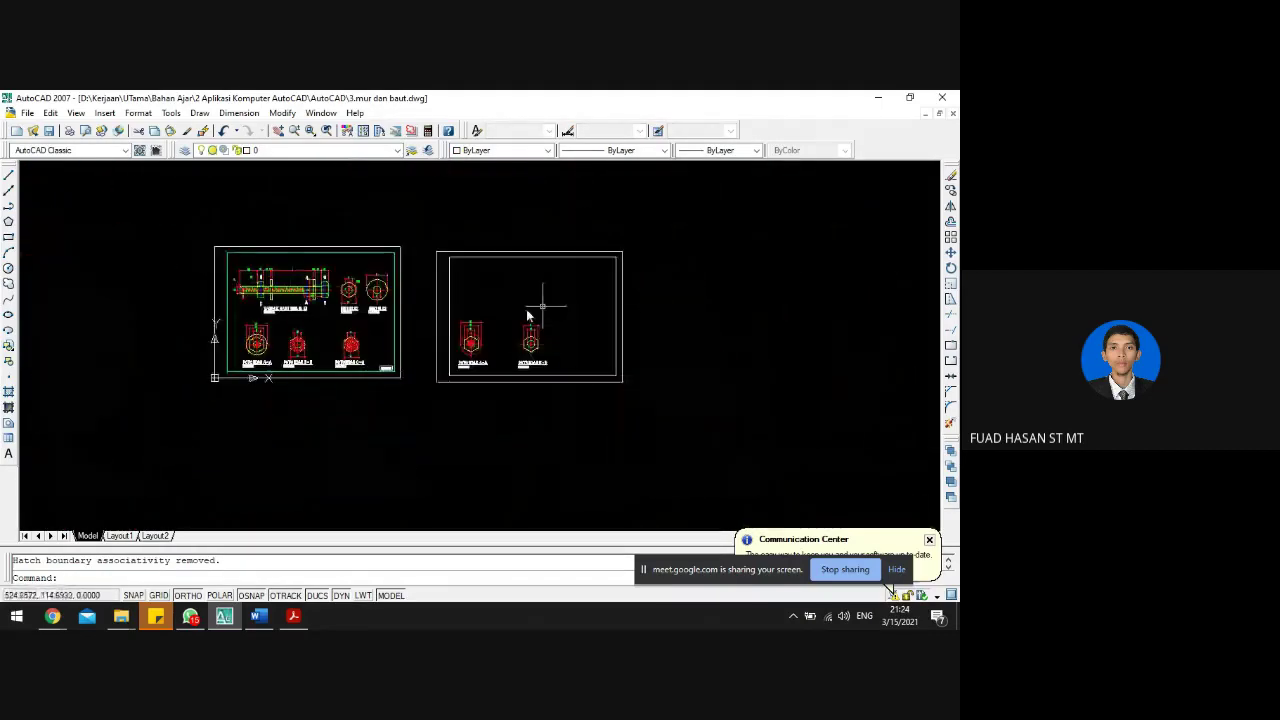
- Match the properties of the new POTONGAN B - B hexagon to those of its inner circle
scroll(528, 316, "up", 6)
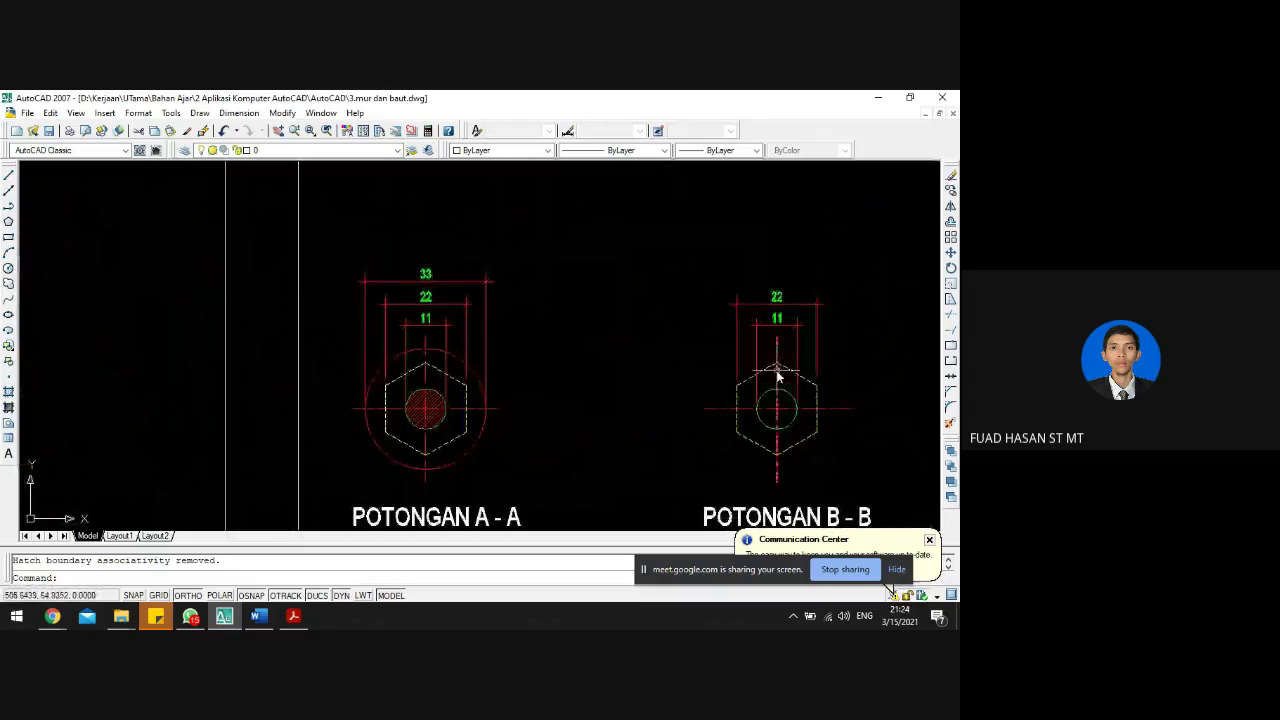
type("ma")
key("Return")
scroll(779, 398, "up", 2)
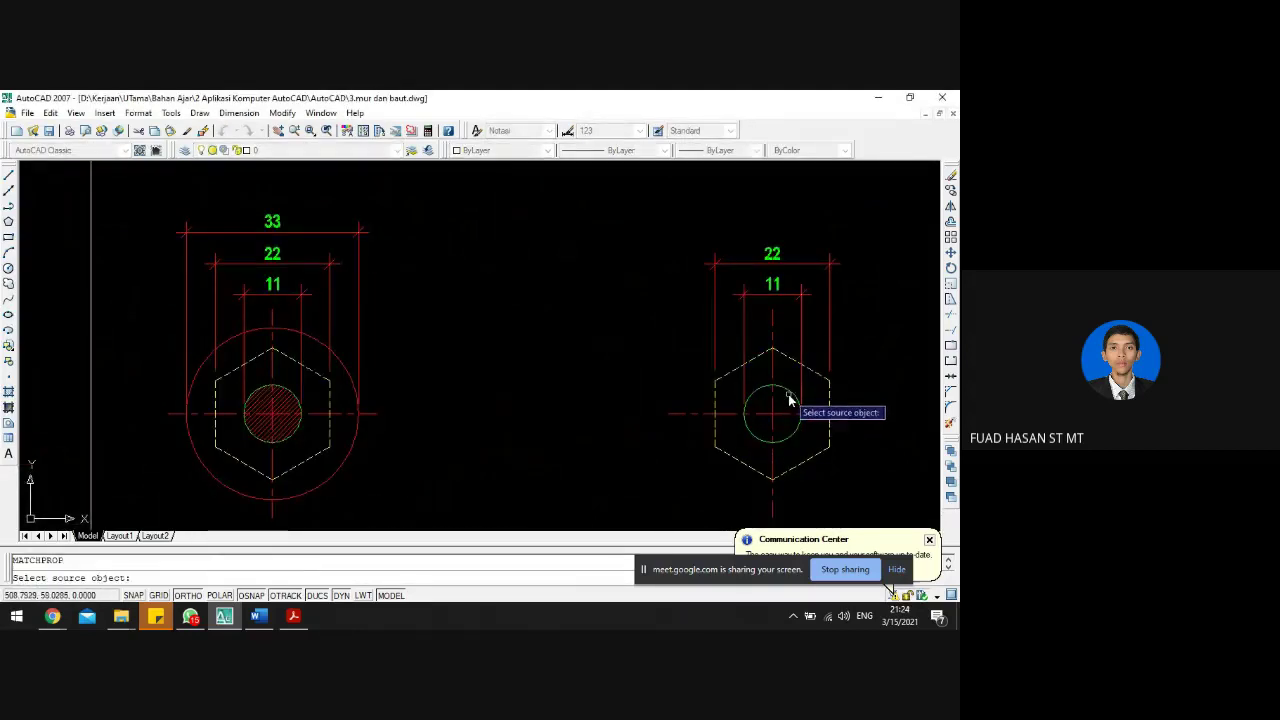
left_click(789, 396)
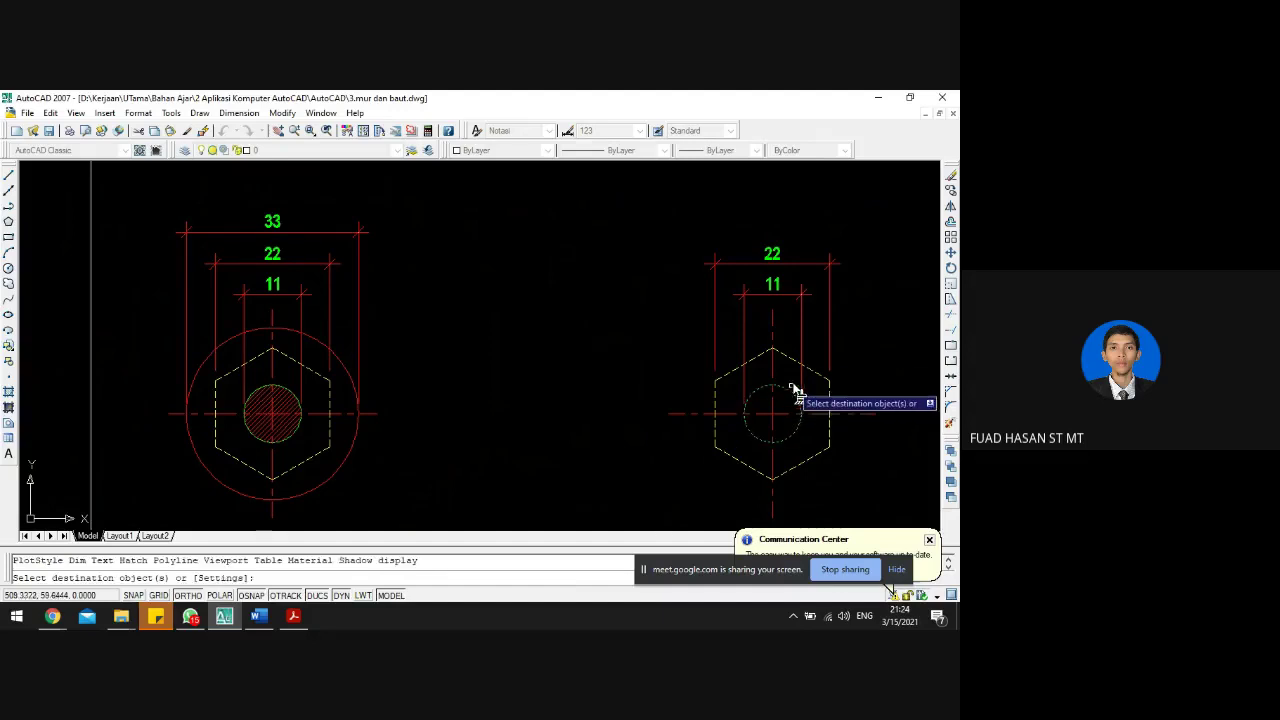
left_click(786, 358)
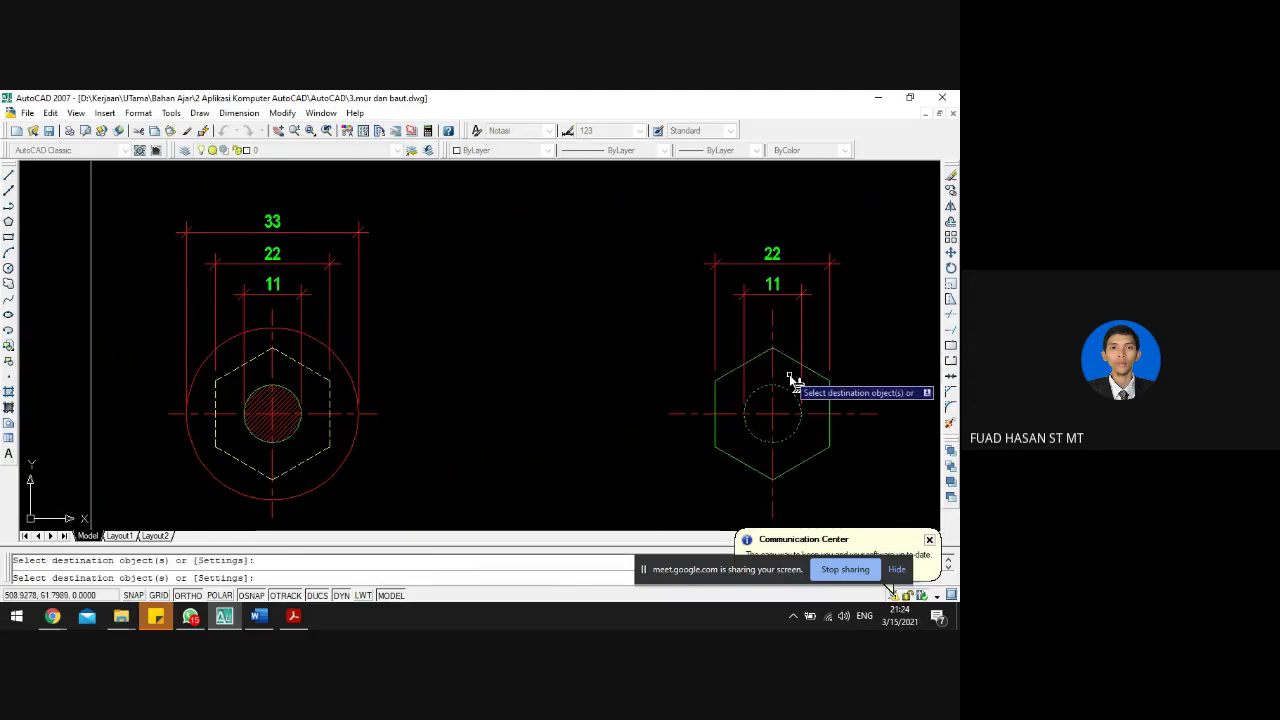
key("Escape")
scroll(737, 366, "down", 3)
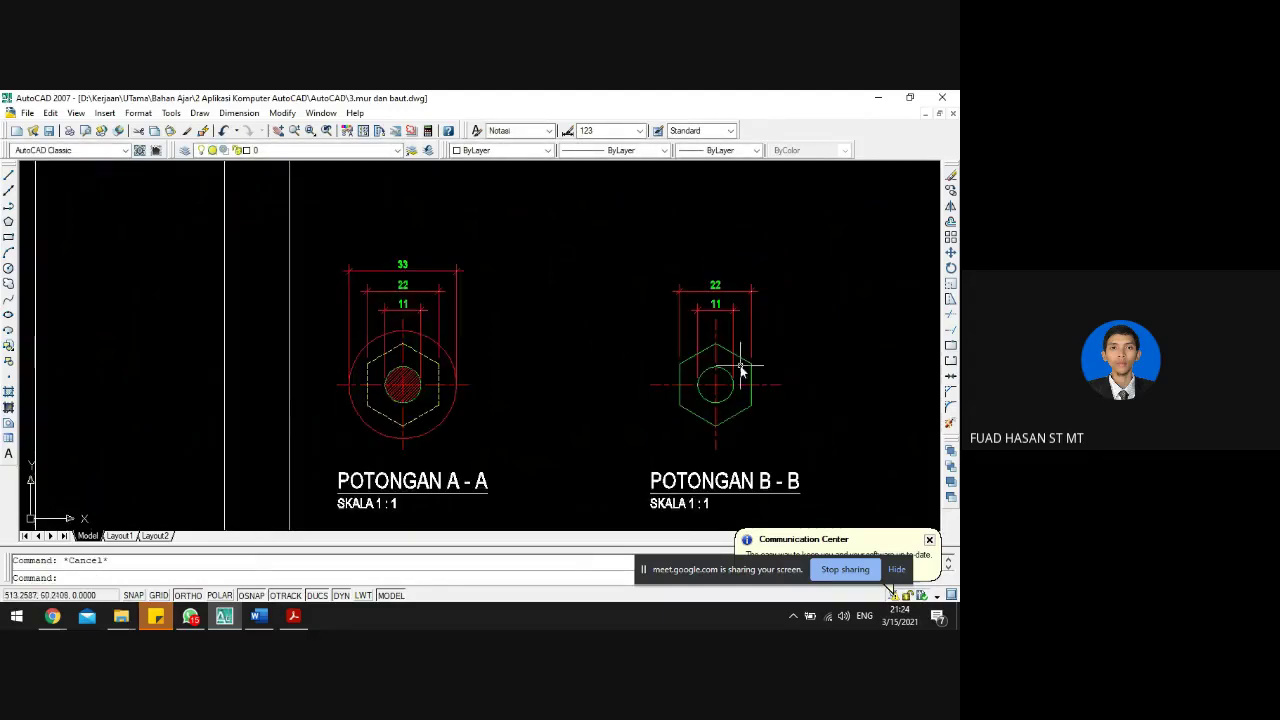
- Hatch the area between the hexagon and the inner circle of POTONGAN B - B with pattern ANSI31 at scale 5
scroll(745, 368, "up", 4)
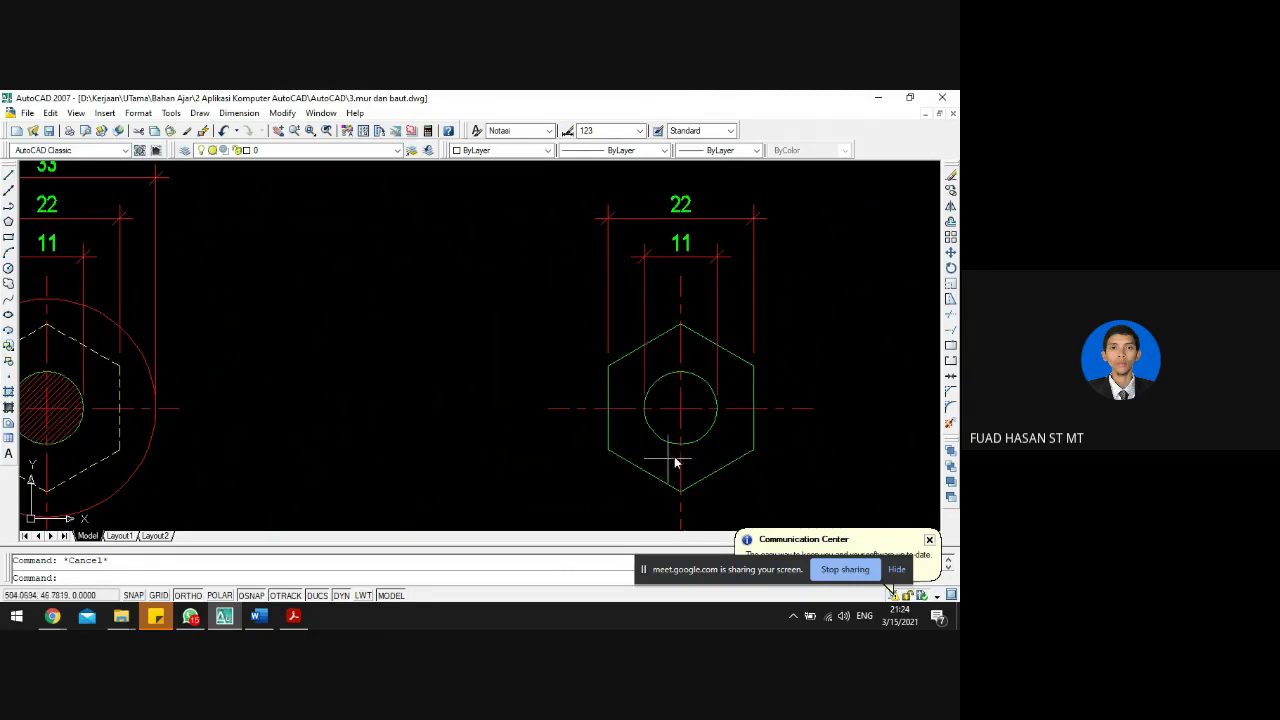
left_click(700, 376)
key("Escape")
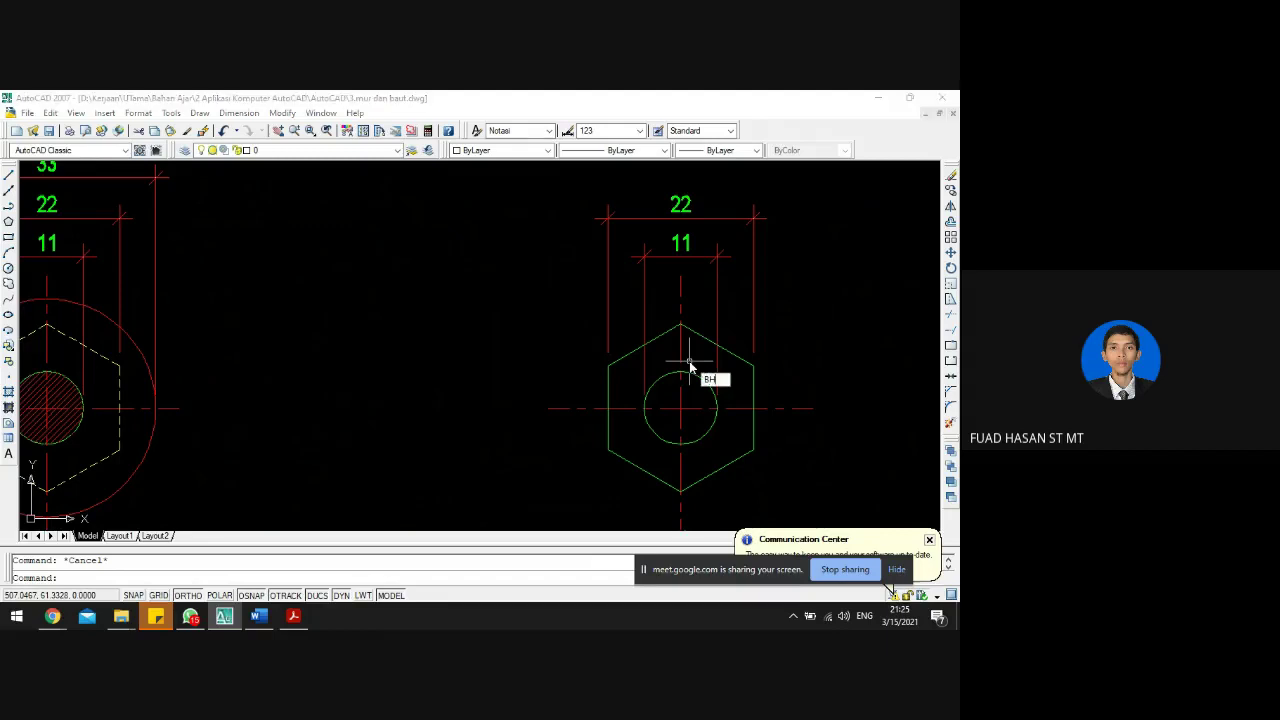
key("Return")
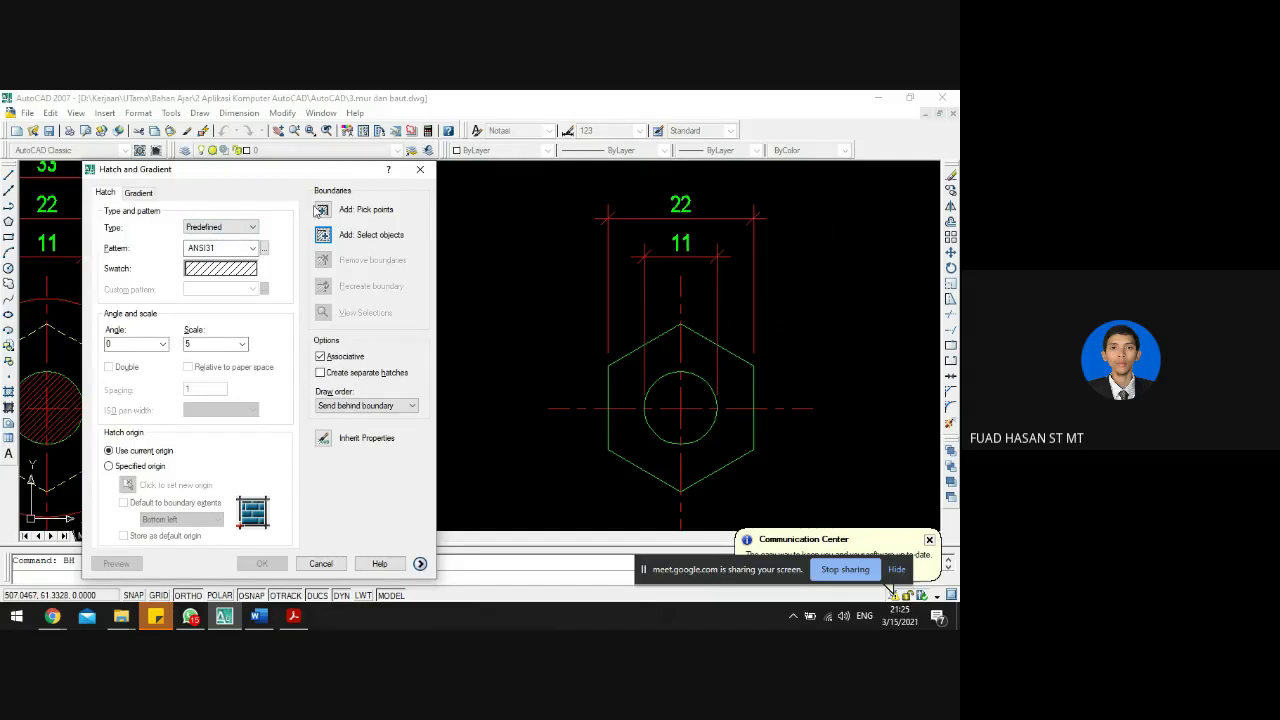
left_click(323, 210)
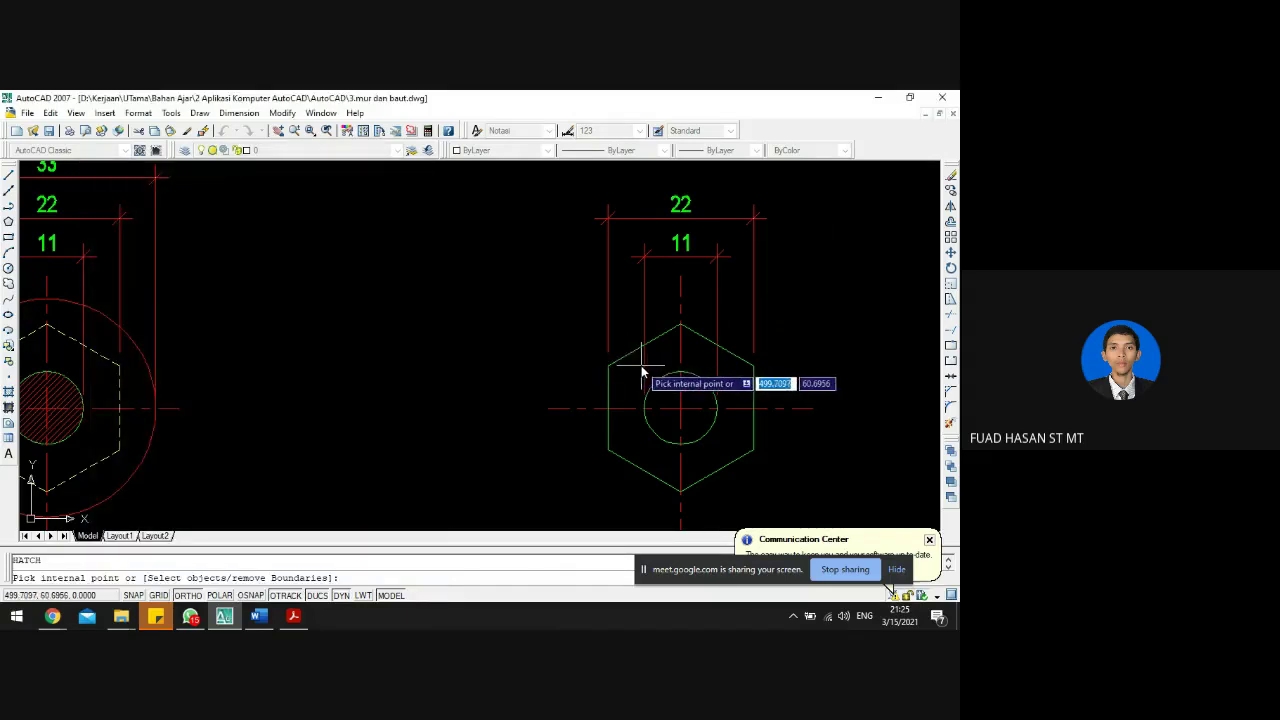
left_click(643, 372)
left_click(730, 376)
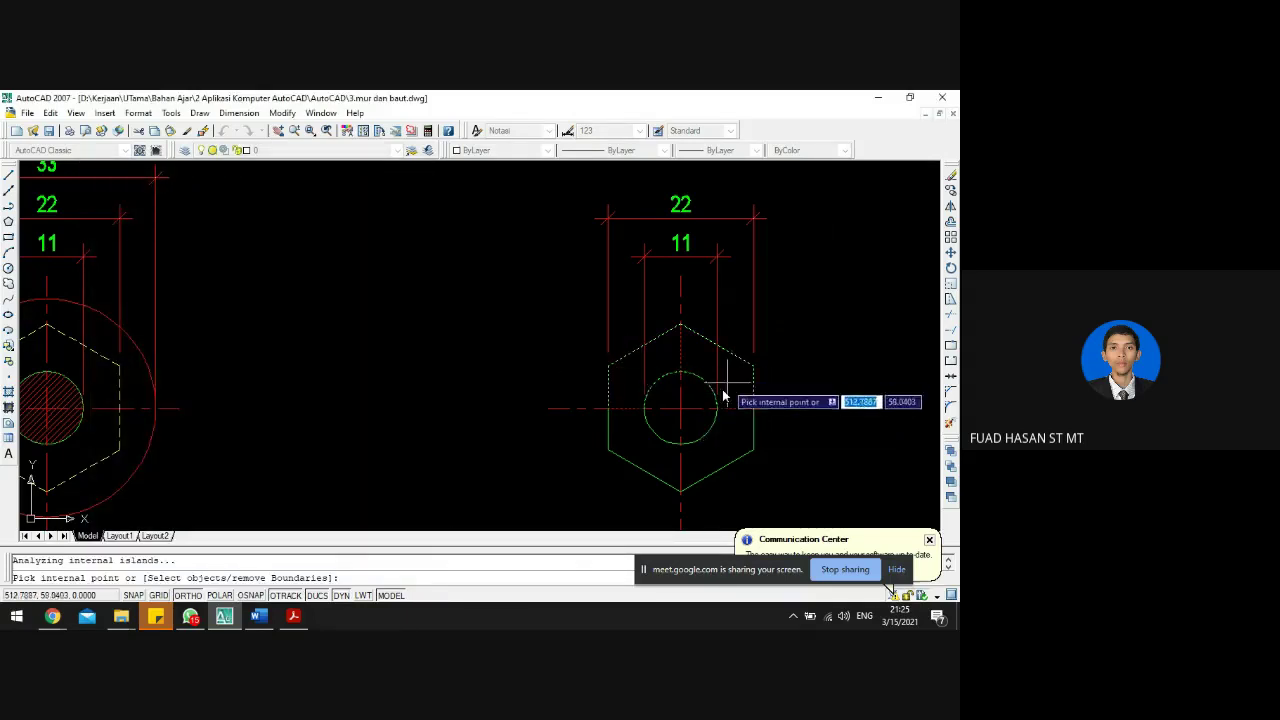
left_click(722, 447)
left_click(646, 451)
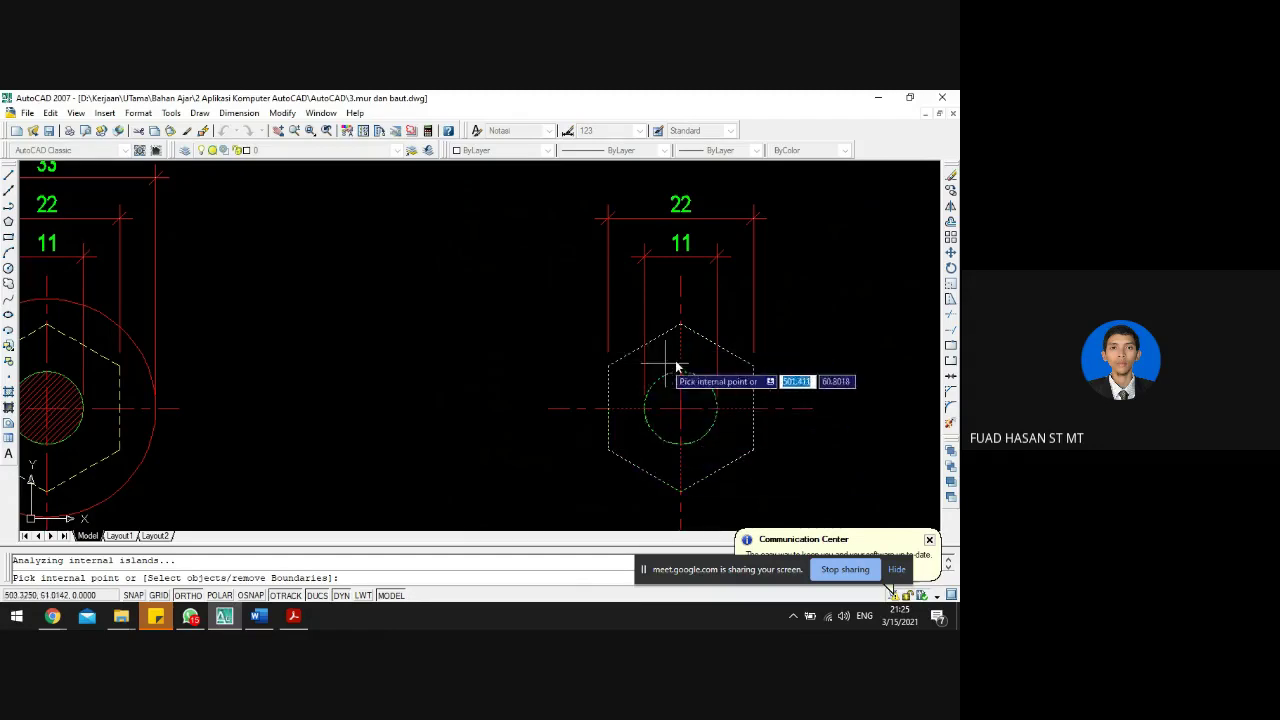
key("Return")
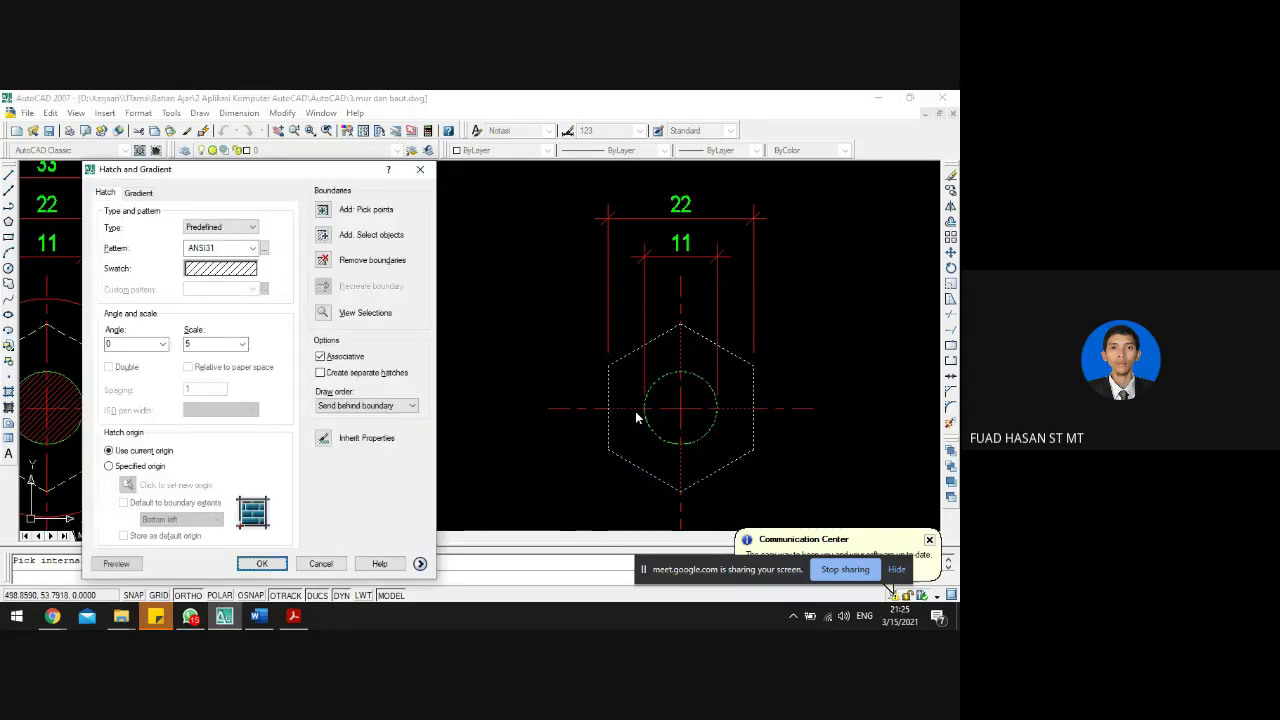
left_click(124, 566)
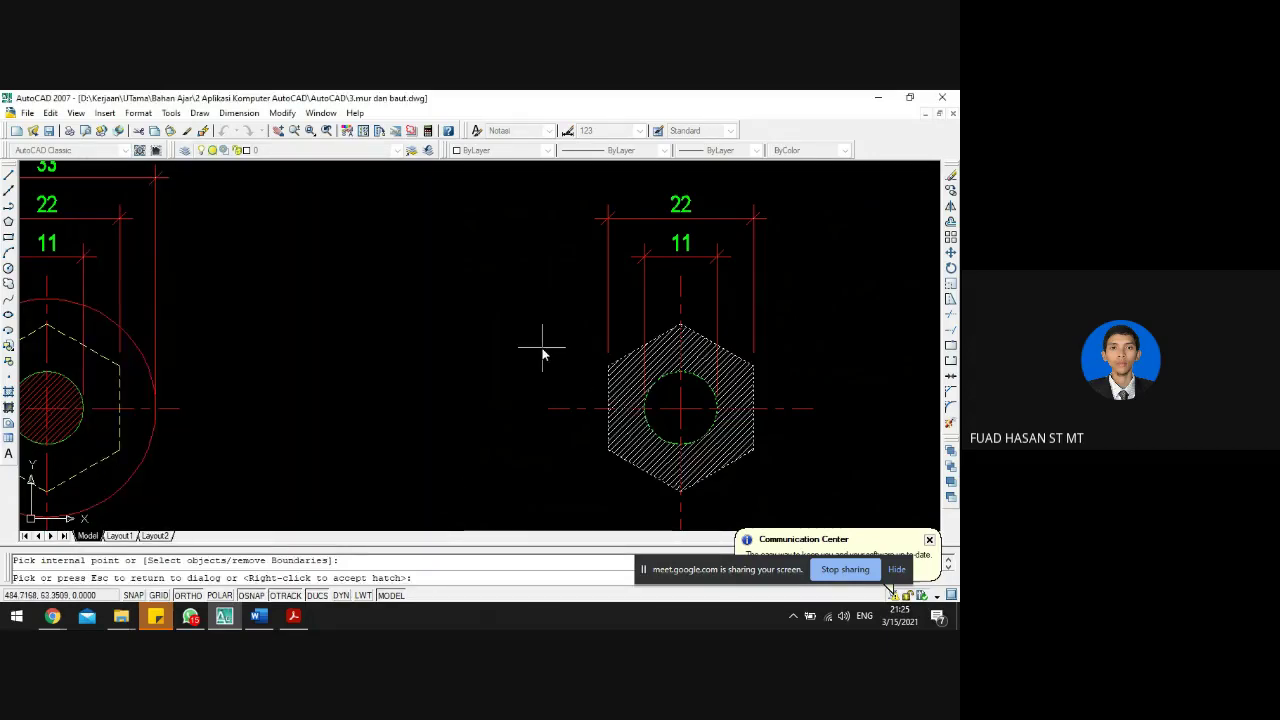
right_click(494, 386)
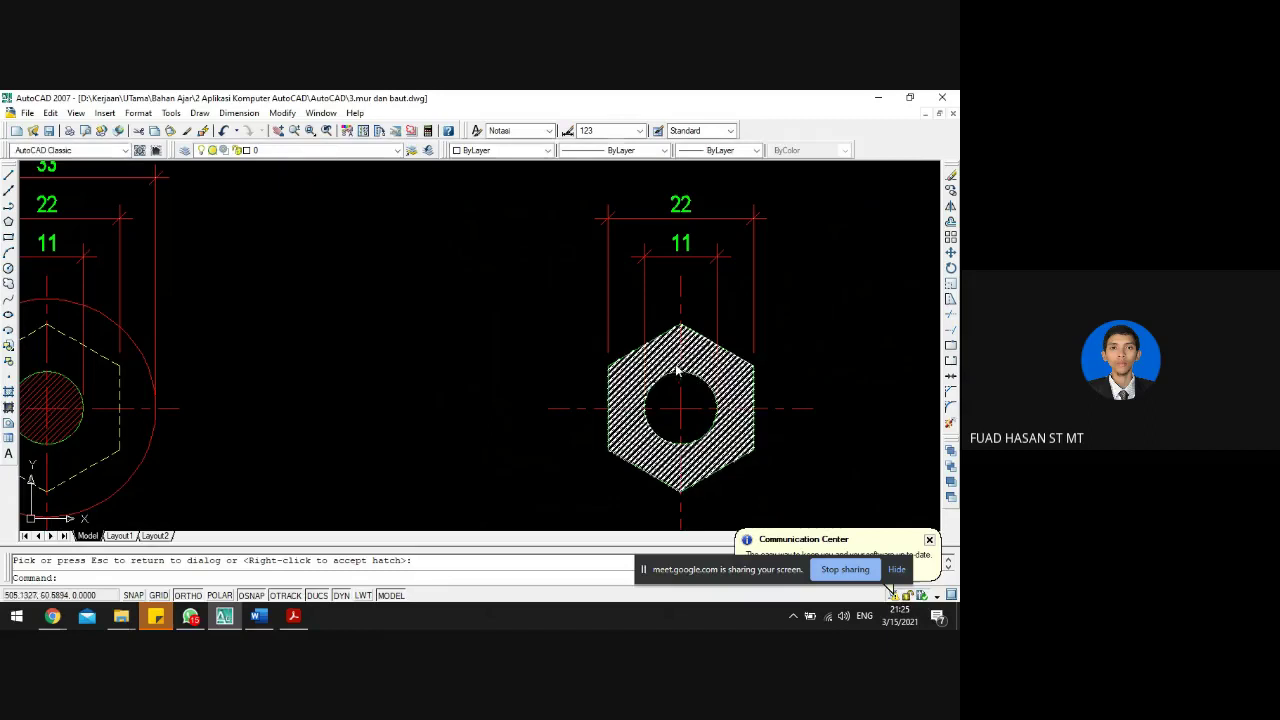
- Match the properties of the new POTONGAN B - B hatch to the hatch in the new POTONGAN A - A
left_click(663, 352)
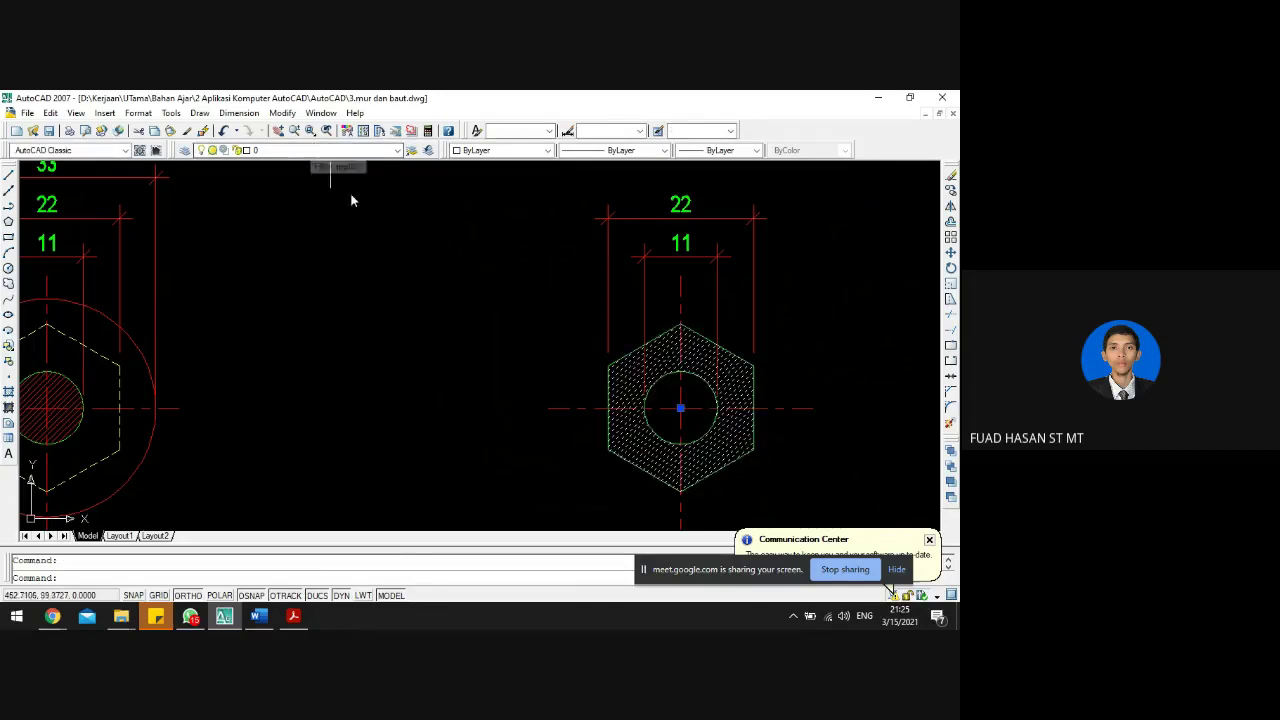
key("Escape")
type("MA")
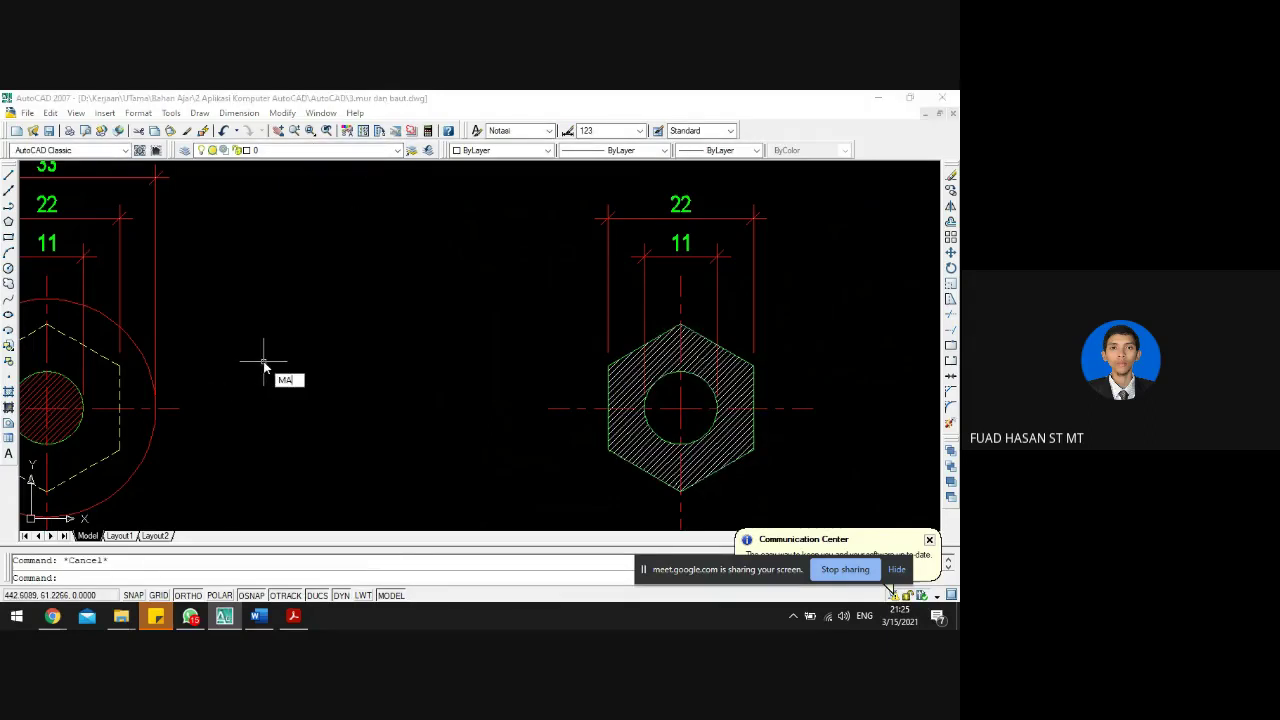
key("Return")
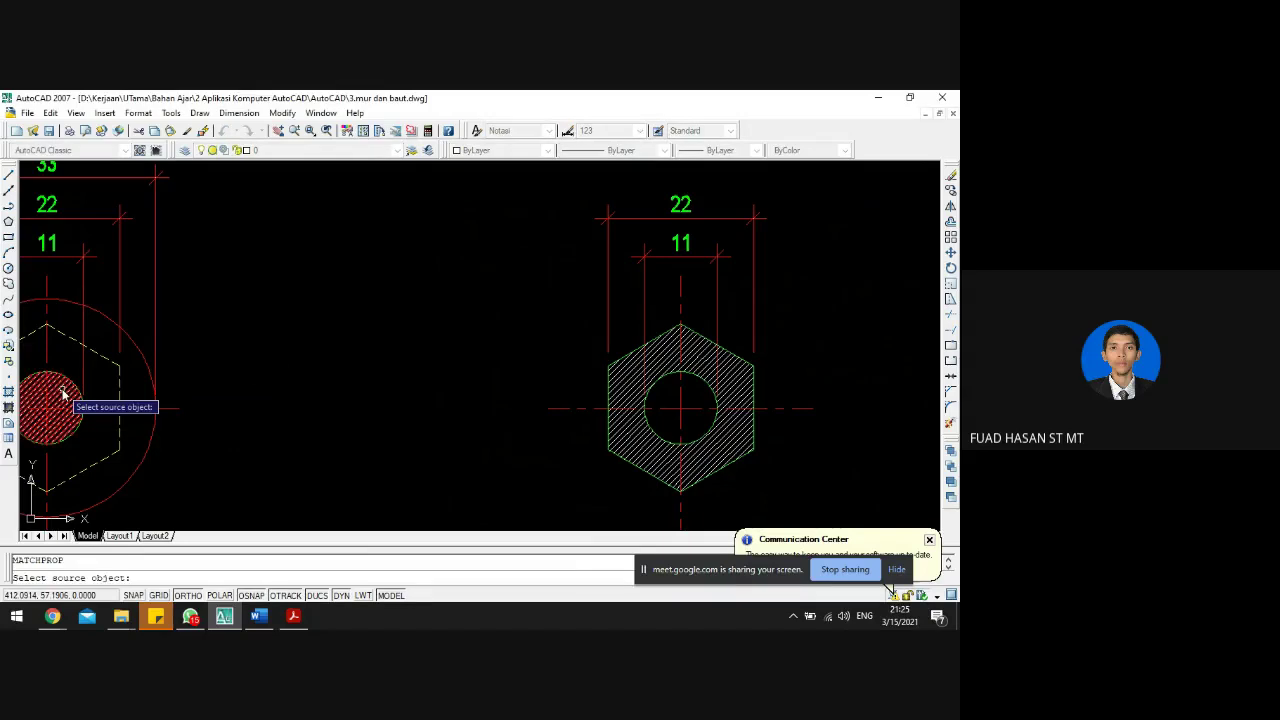
left_click(63, 393)
left_click(697, 362)
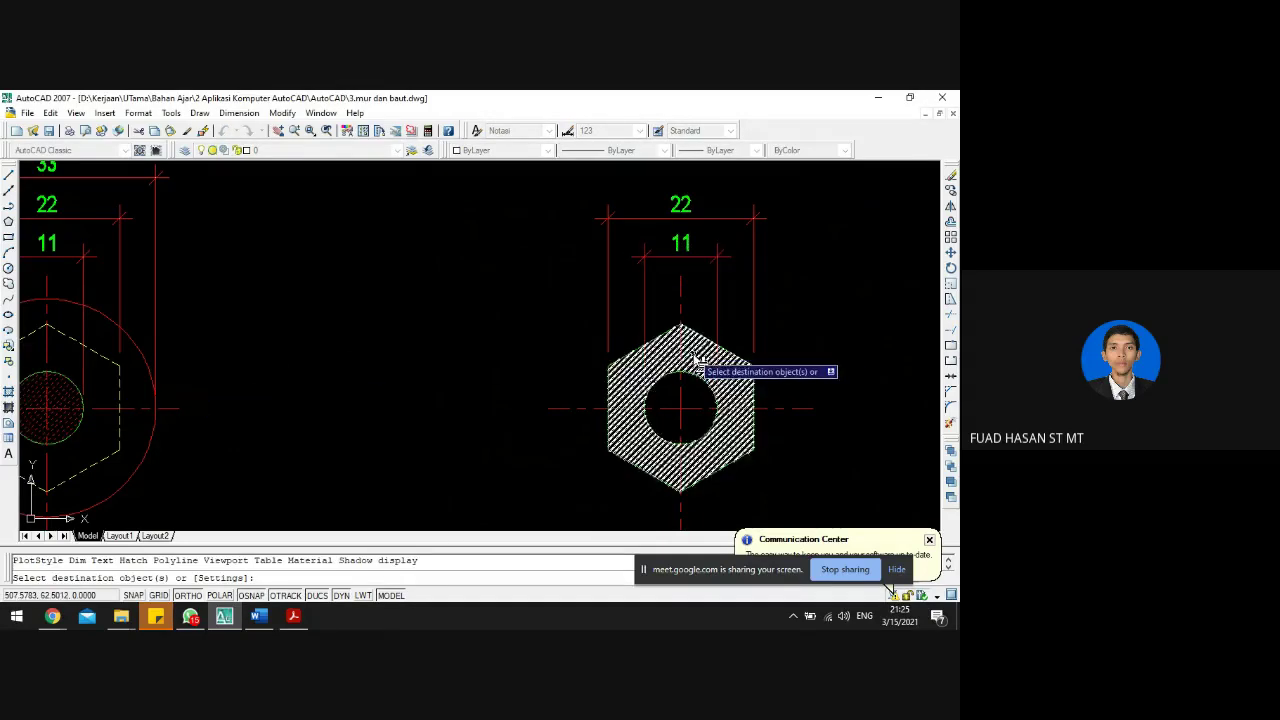
key("Escape")
scroll(452, 338, "down", 4)
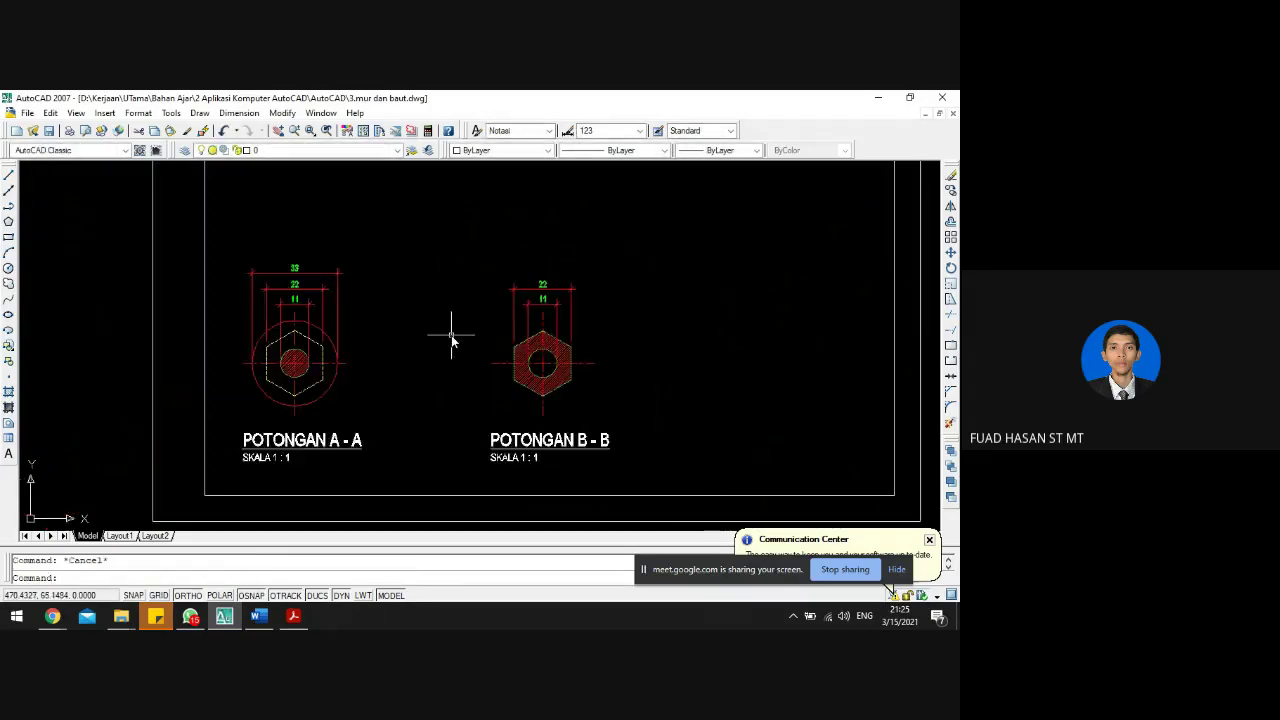
- Move the new POTONGAN B - B section, with its dimensions and title, horizontally closer to the new POTONGAN A - A
scroll(452, 338, "down", 4)
scroll(443, 334, "up", 3)
left_click(461, 284)
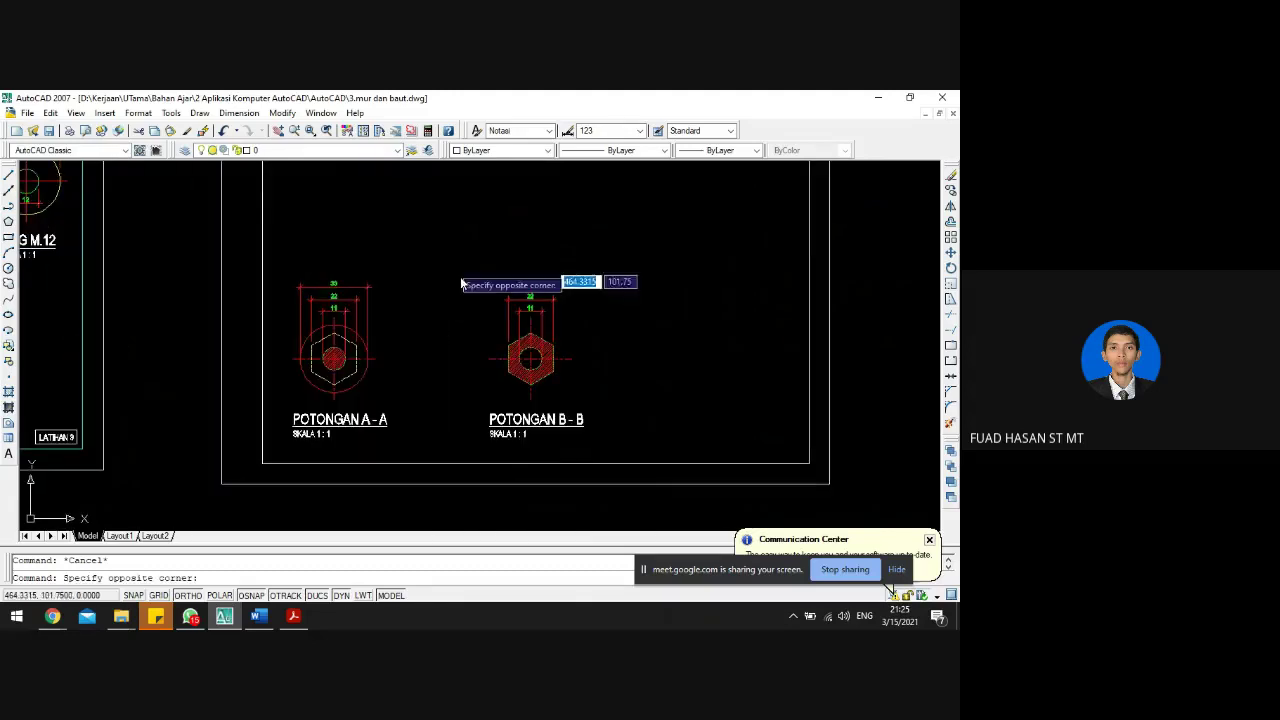
left_click(632, 443)
type("m")
key("Return")
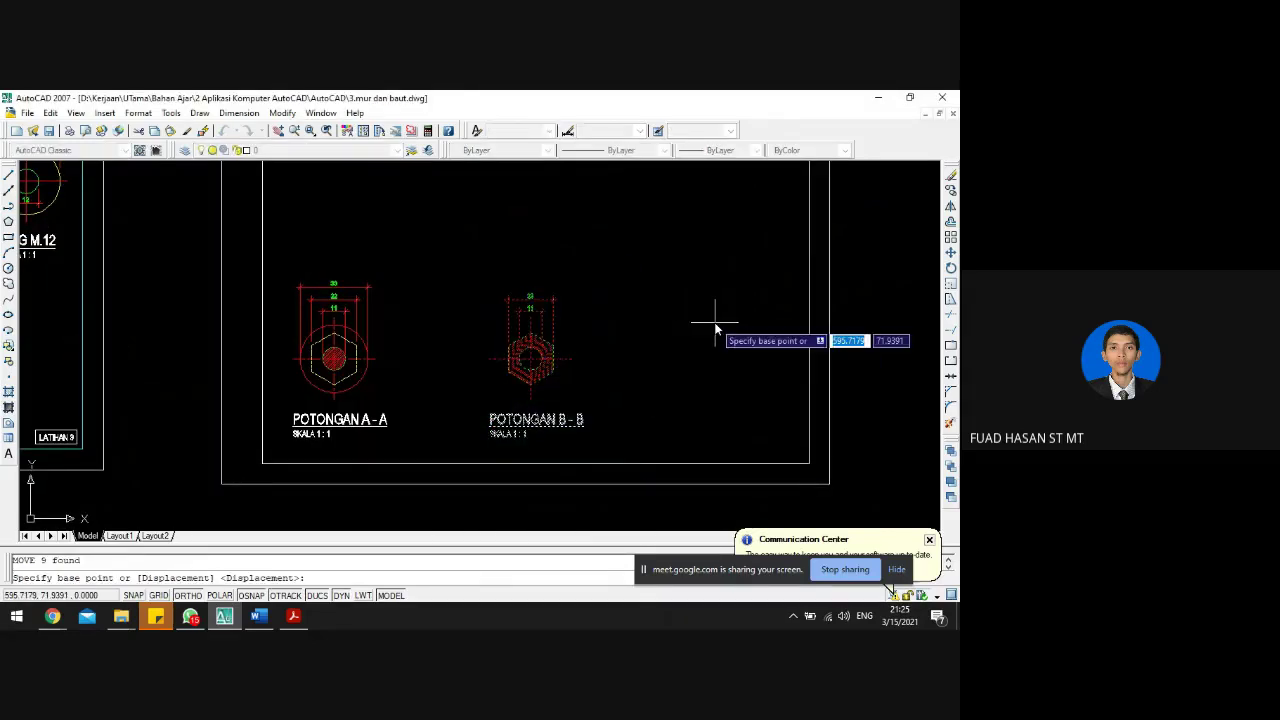
left_click(715, 323)
left_click(655, 332)
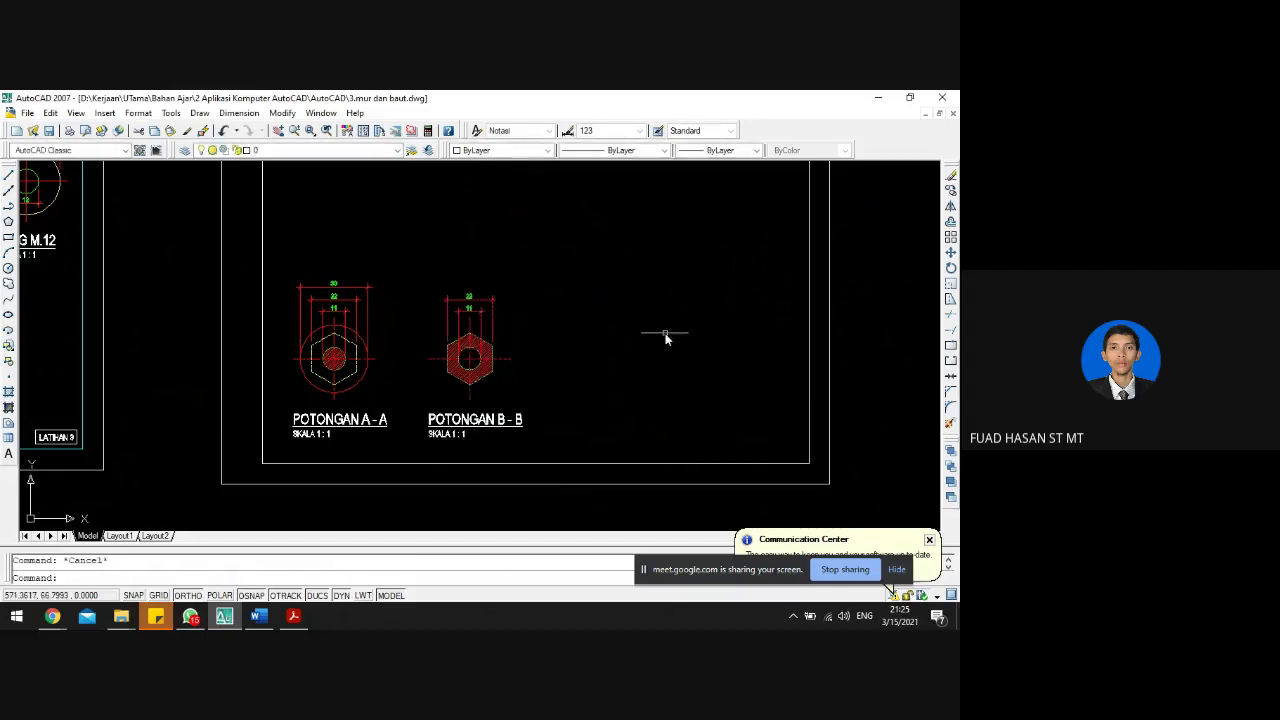
key("Escape")
- Copy the new POTONGAN B - B section, with its dimensions and title, horizontally into the free space to its right
scroll(672, 343, "down", 3)
scroll(200, 390, "up", 3)
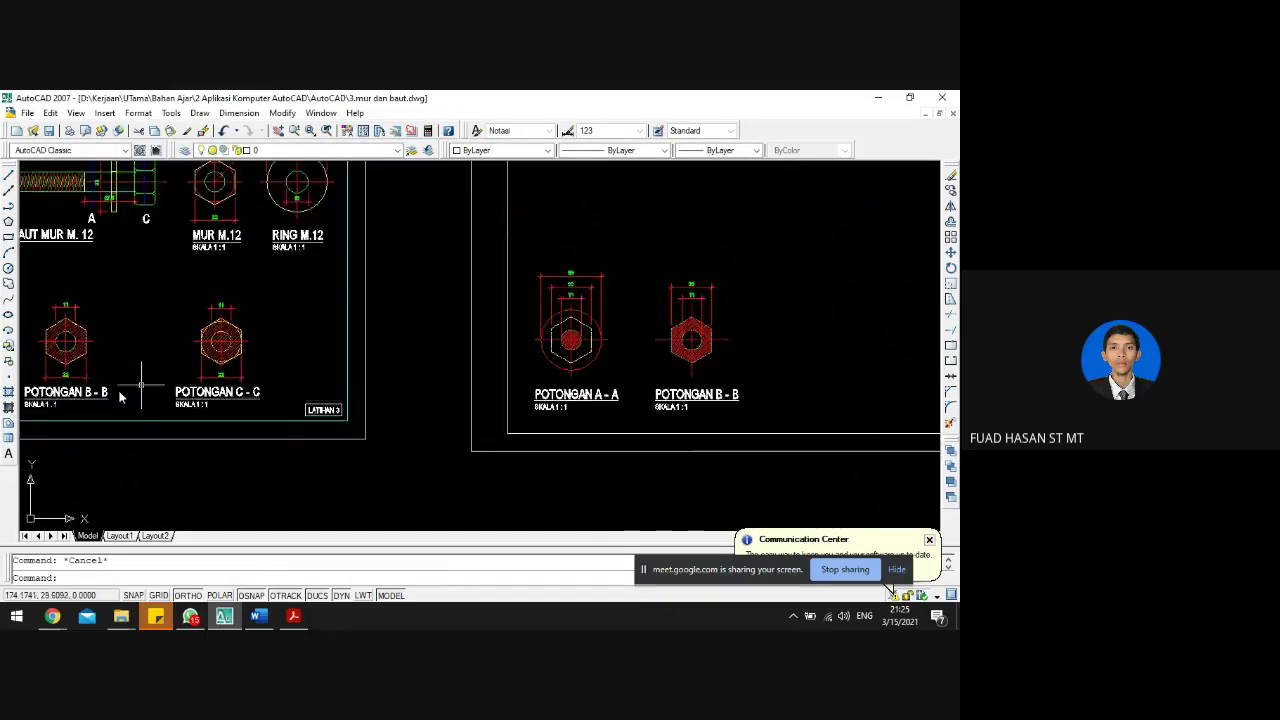
scroll(194, 351, "down", 3)
scroll(240, 345, "up", 1)
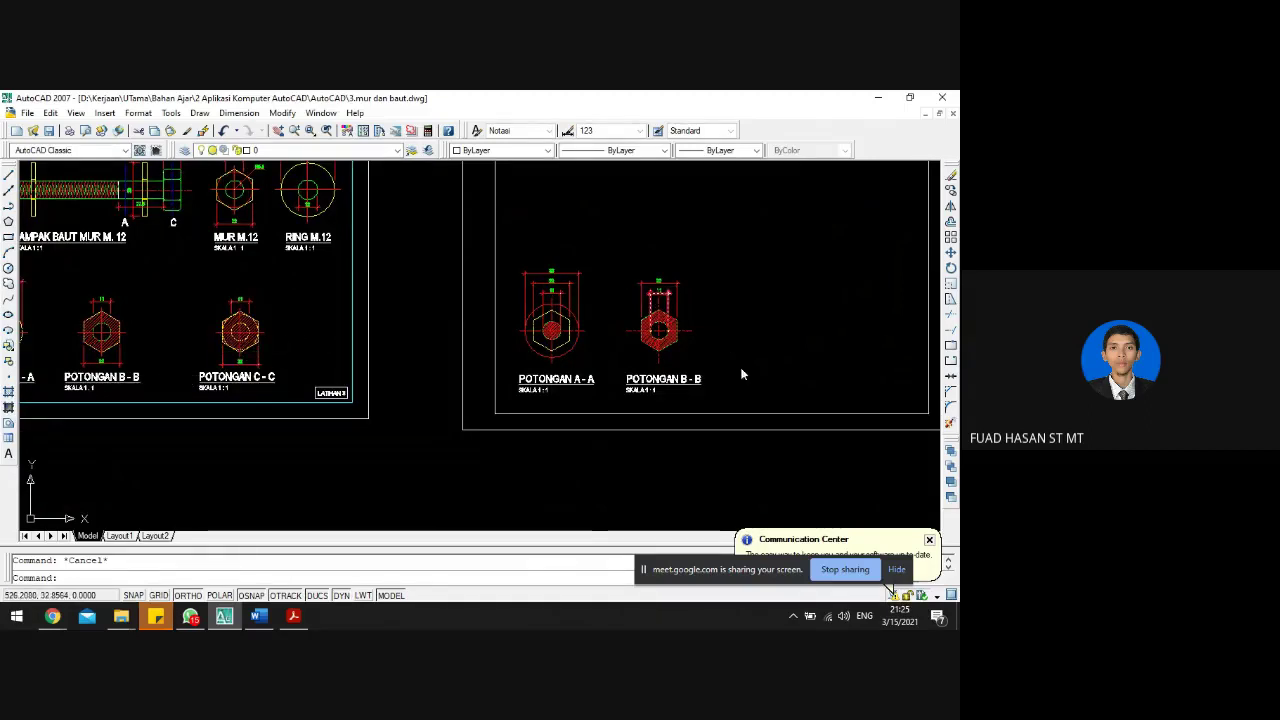
left_click(735, 401)
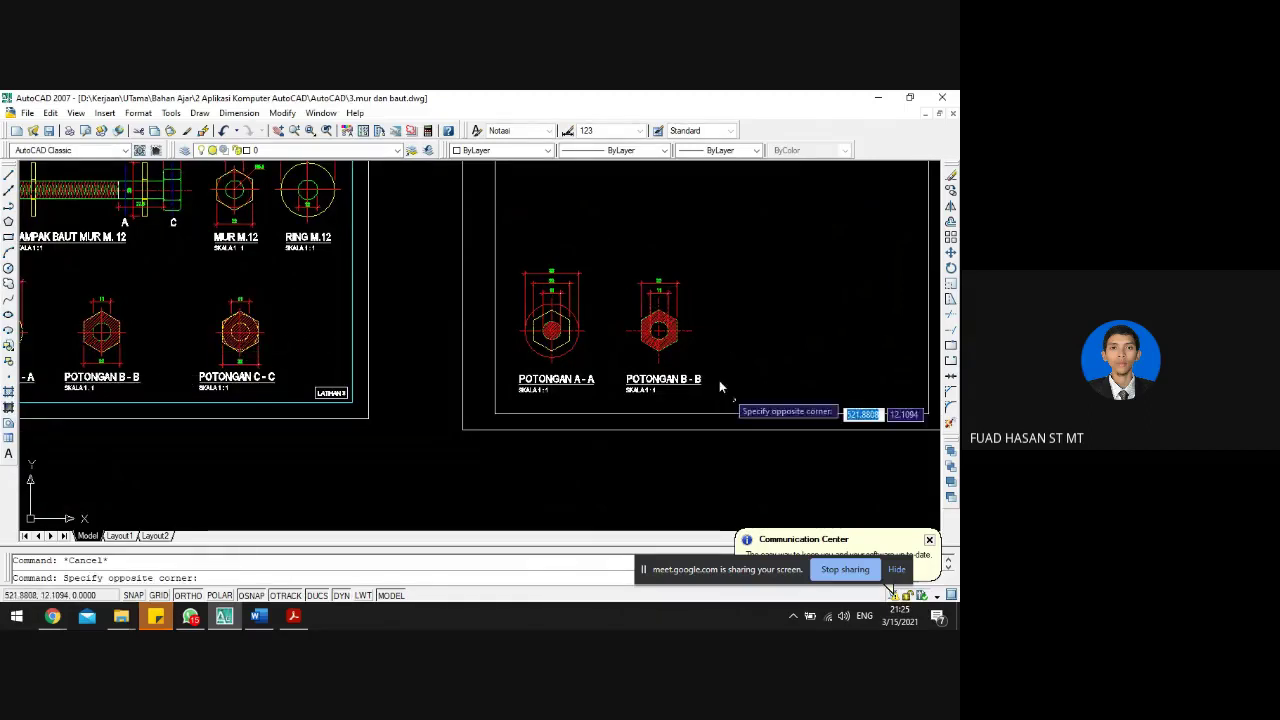
left_click(609, 250)
type("c")
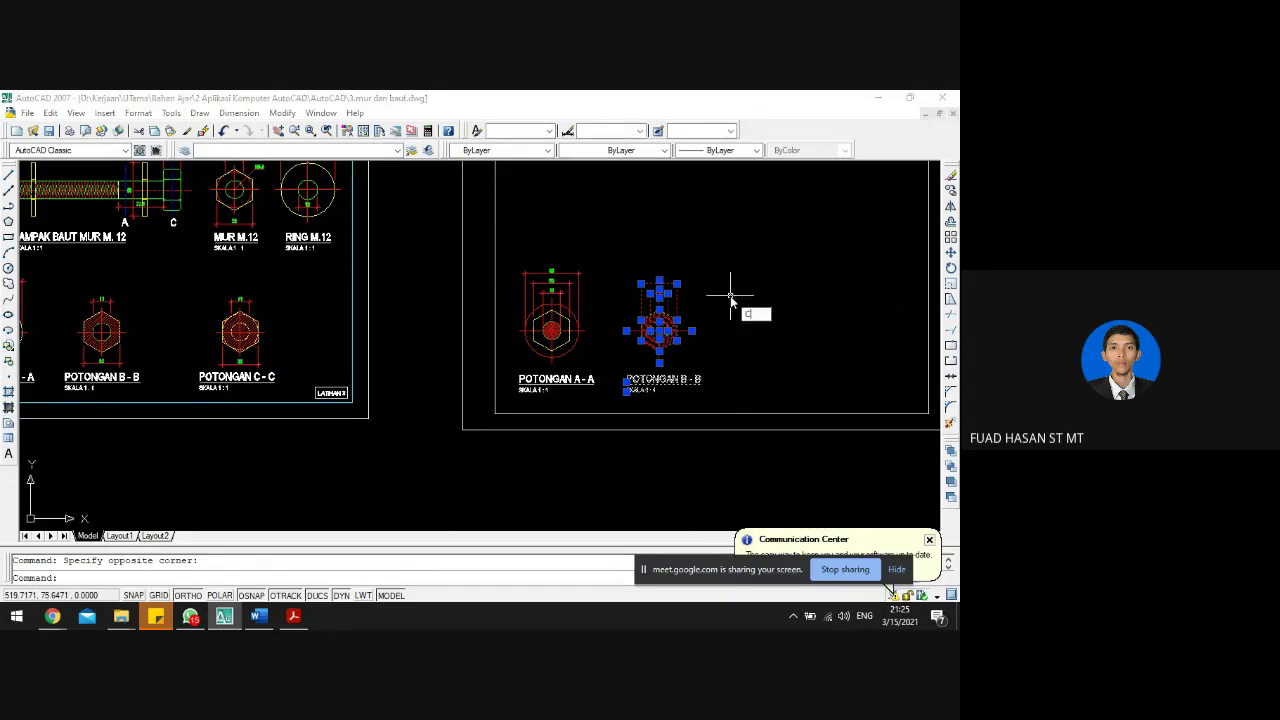
type("o")
key("Return")
left_click(663, 246)
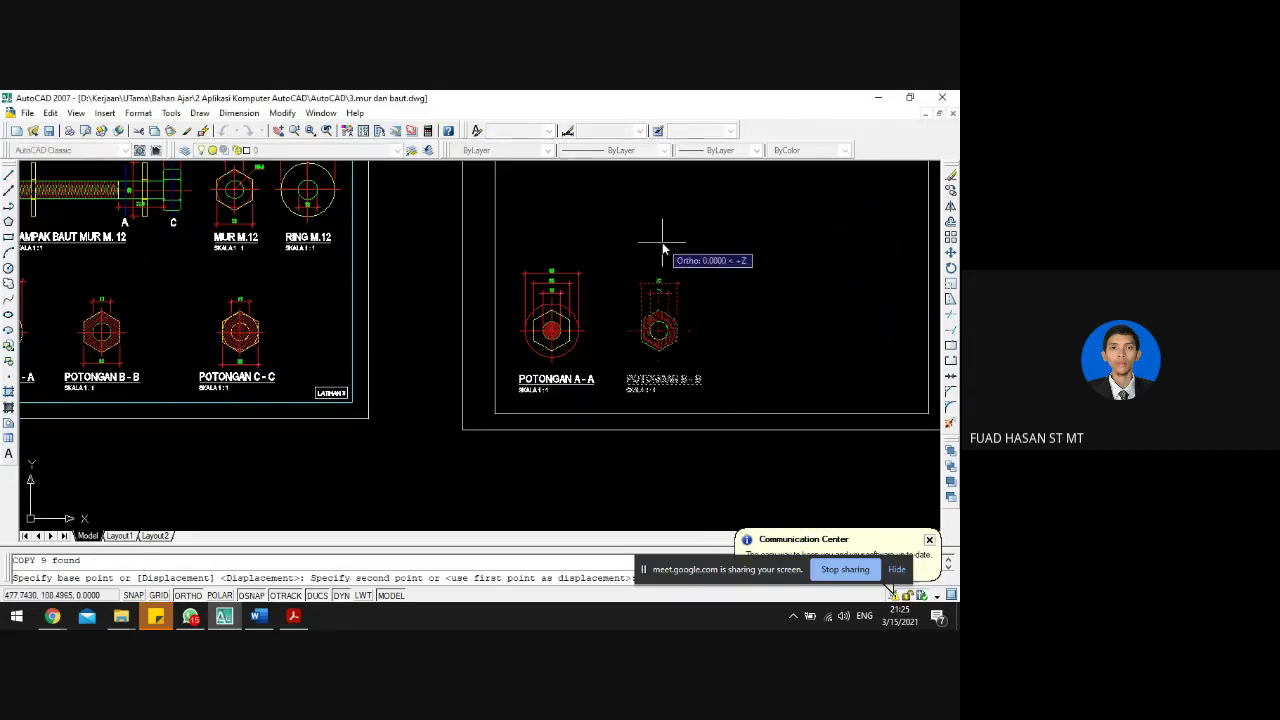
left_click(762, 254)
key("Escape")
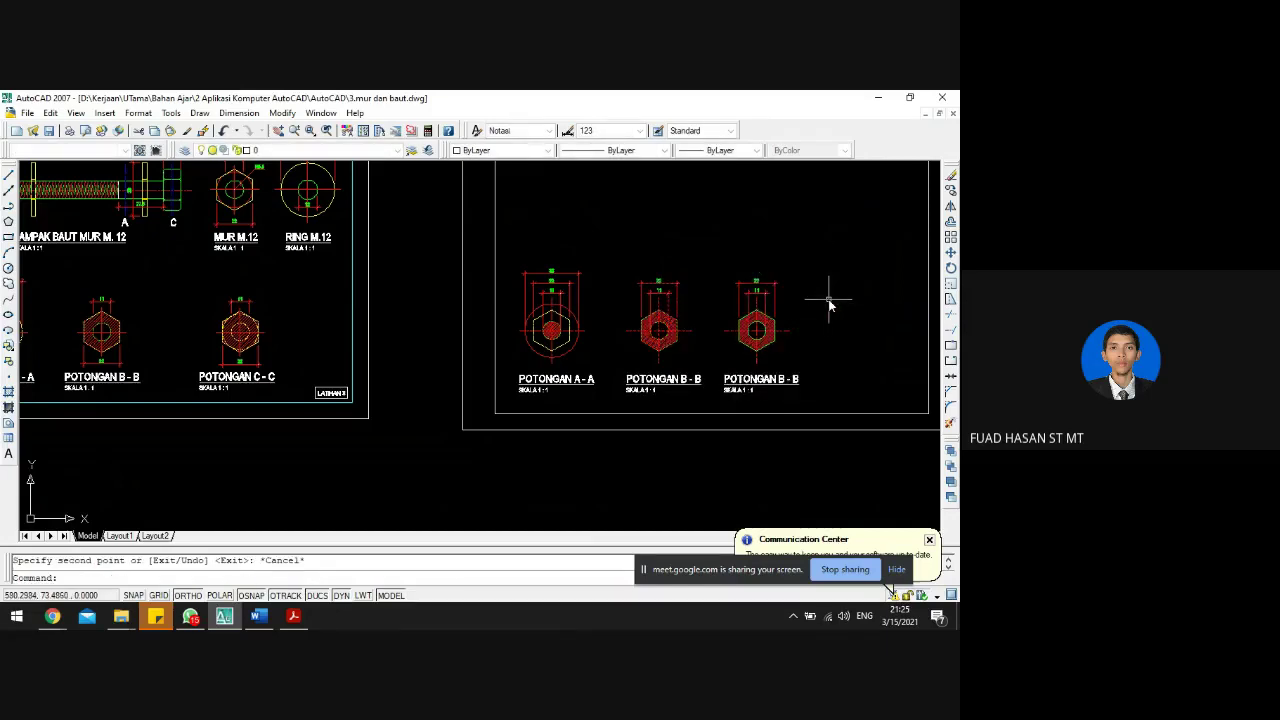
- Change the title of the copied section to POTONGAN C - C
double_click(788, 385)
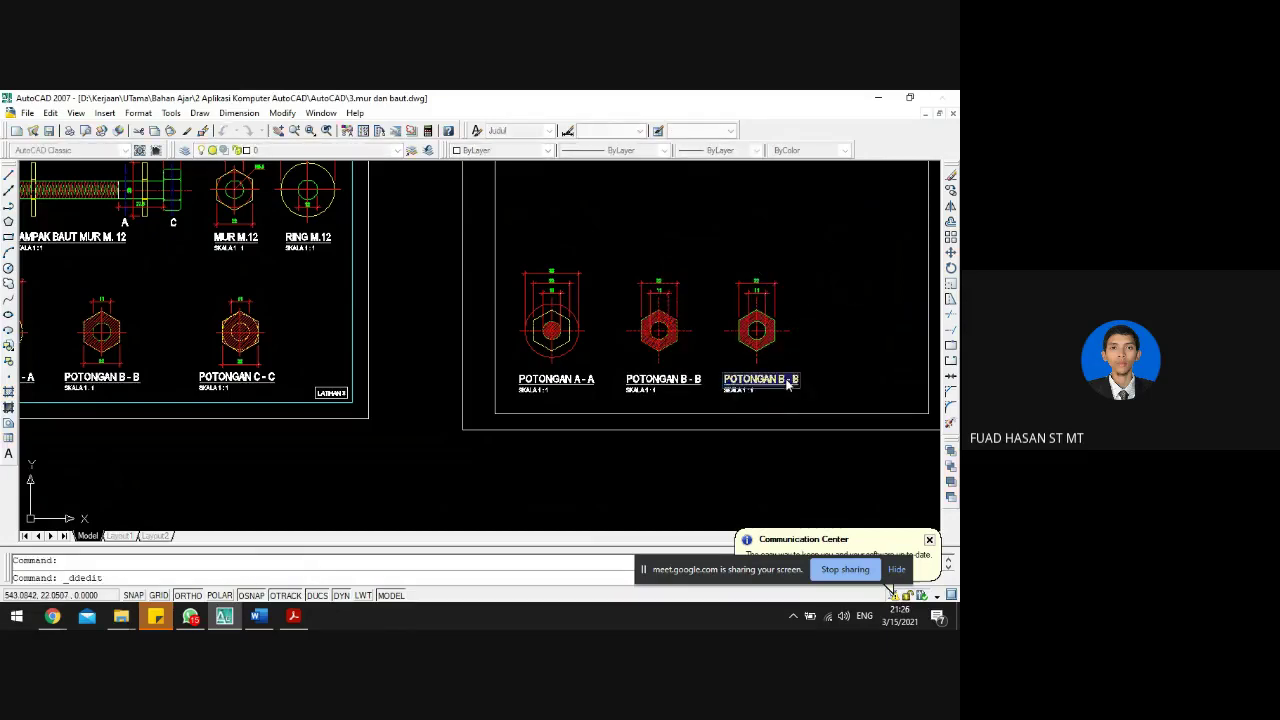
key("Return")
left_click(786, 383)
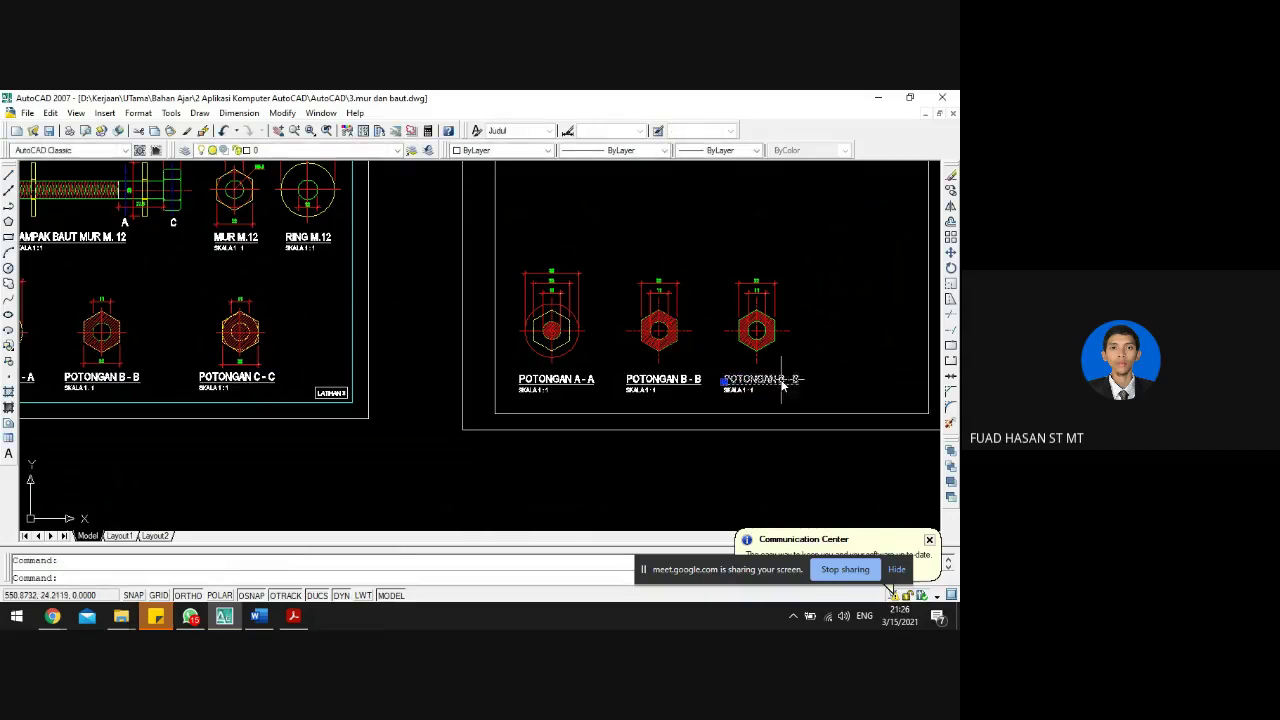
double_click(784, 384)
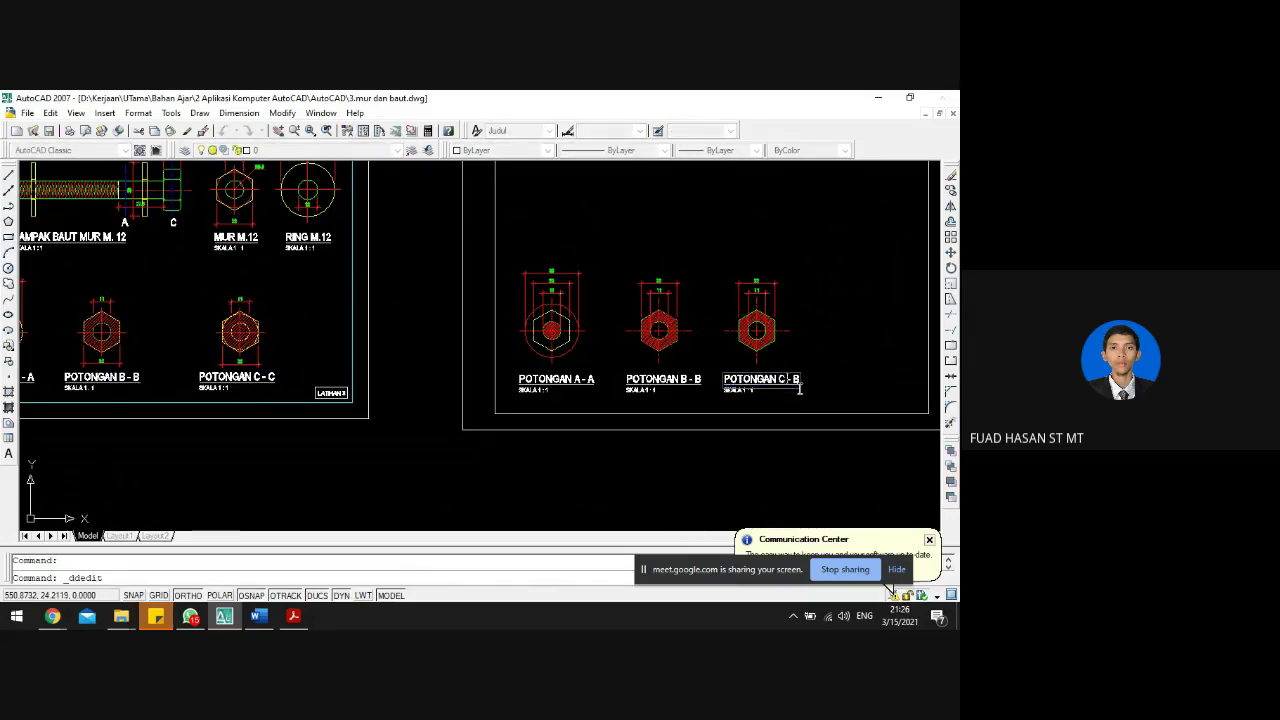
type("C")
key("Return")
key("Escape")
- Examine the C - C cut through the bolt head and the POTONGAN C - C section in the original drawing
scroll(679, 393, "down", 2)
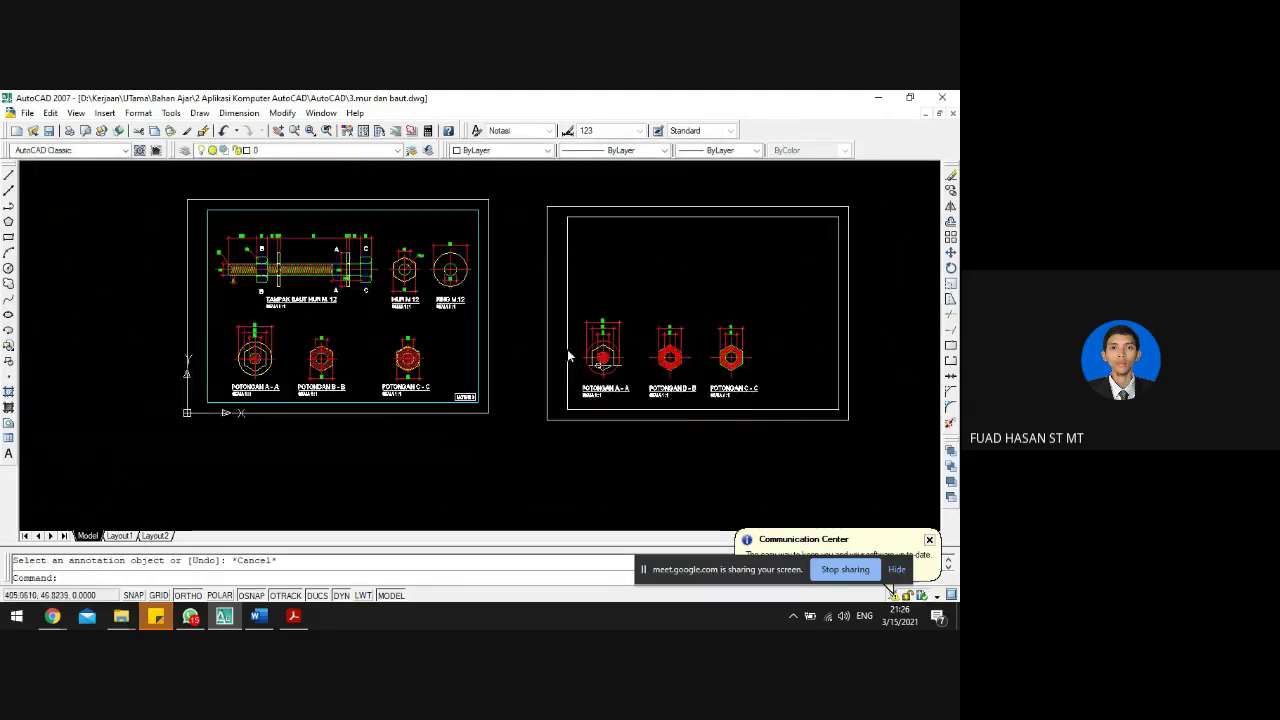
scroll(353, 268, "up", 2)
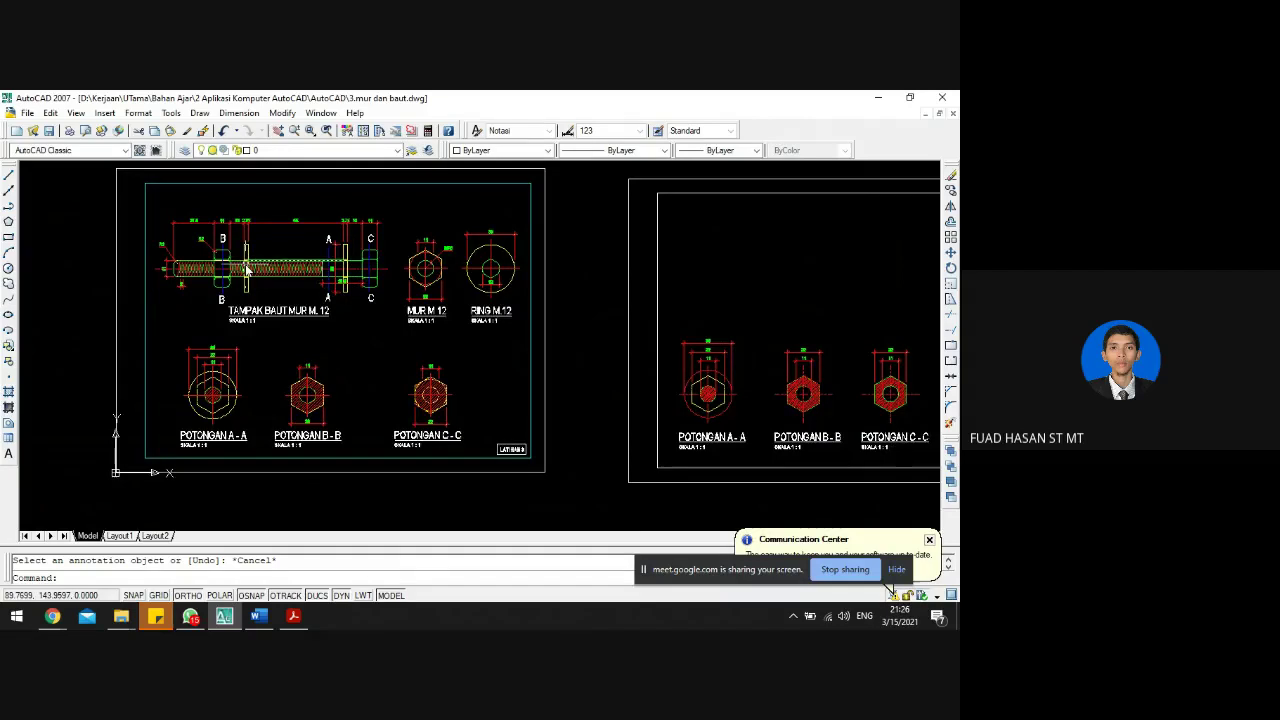
scroll(252, 262, "up", 2)
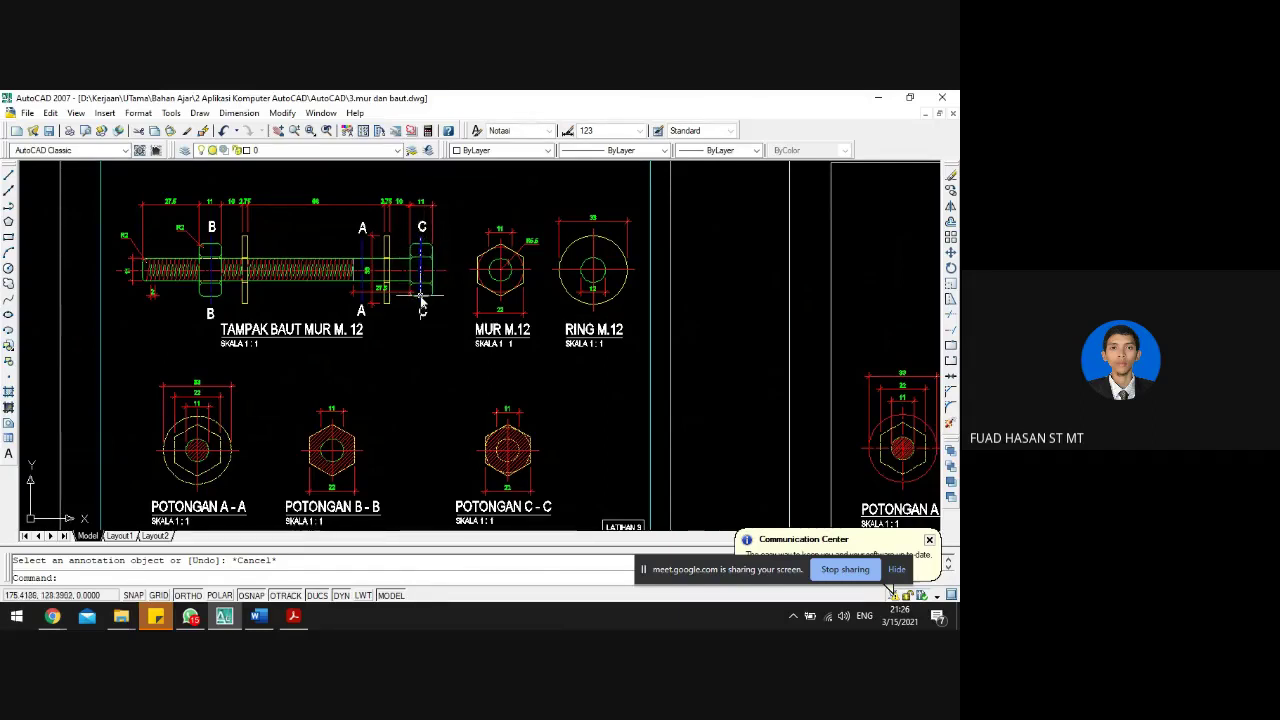
left_click(420, 255)
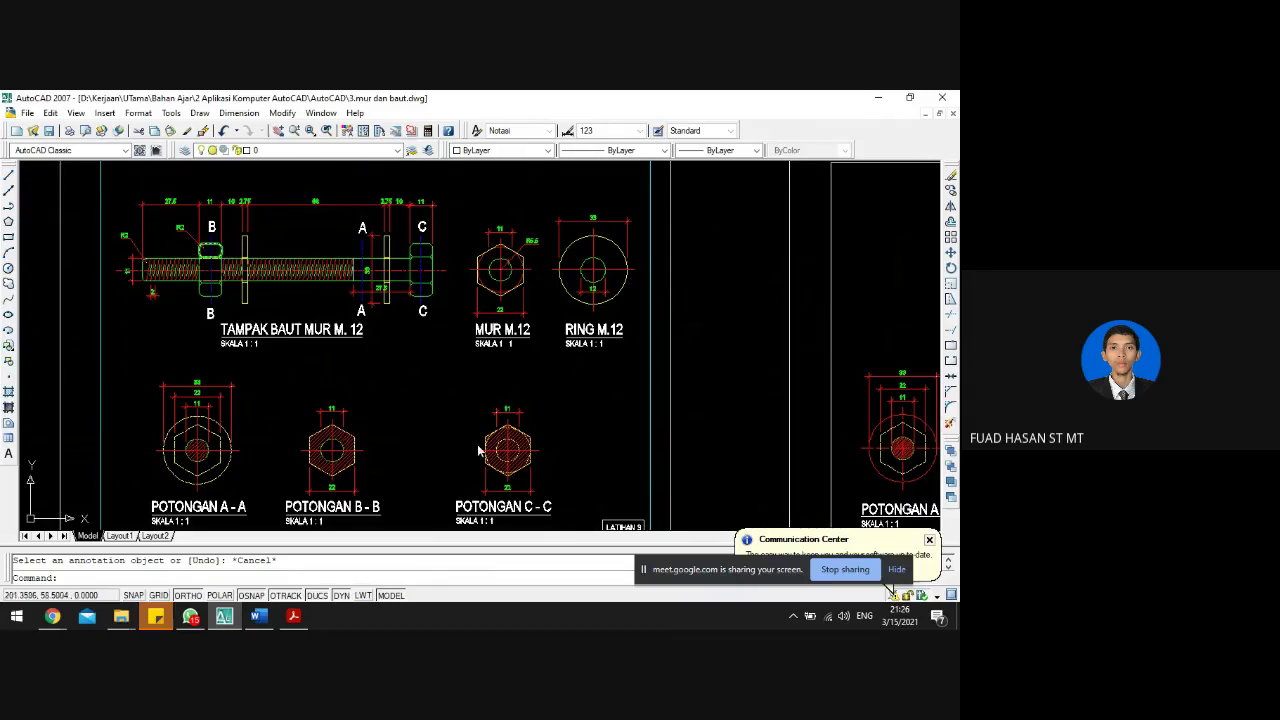
scroll(418, 460, "down", 4)
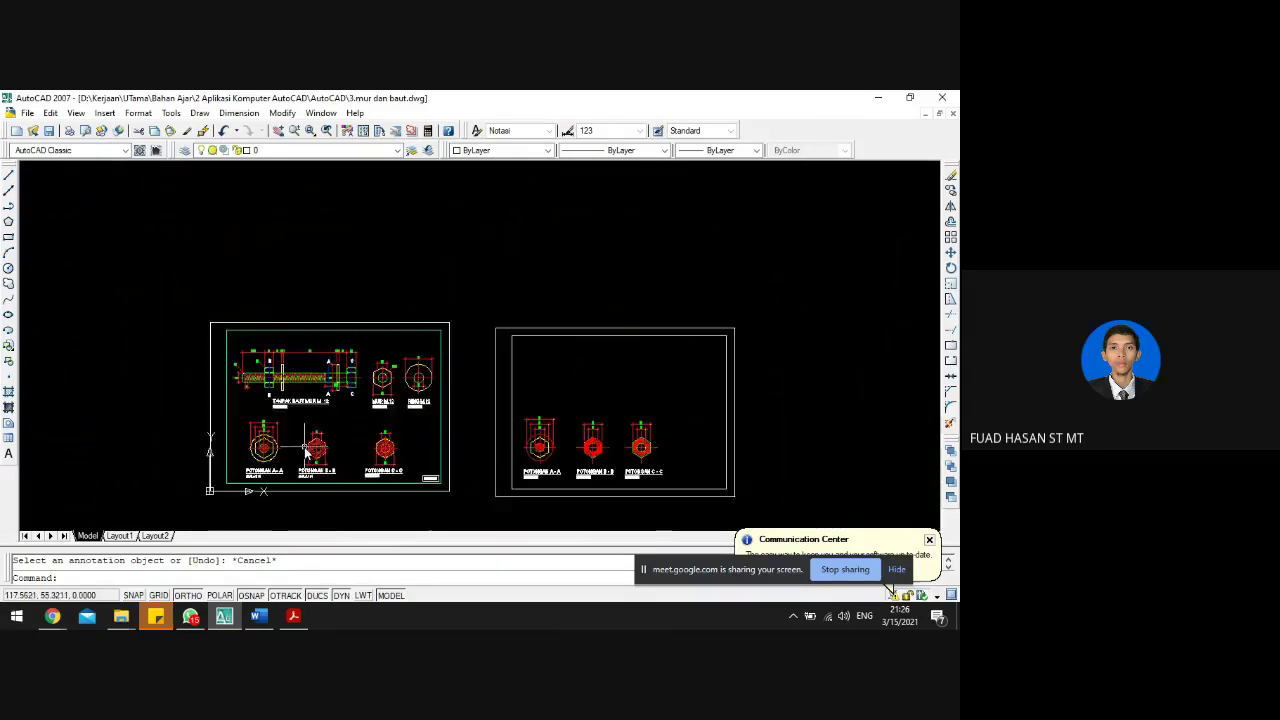
scroll(362, 456, "up", 3)
scroll(334, 430, "down", 2)
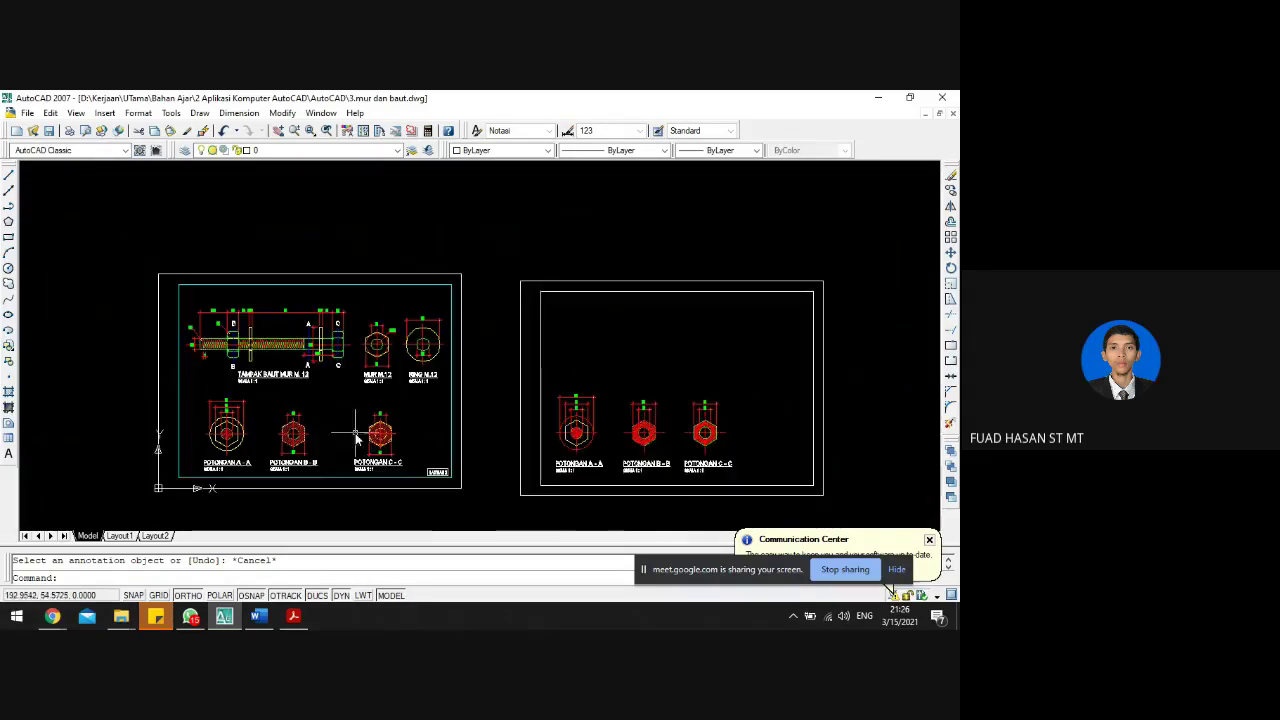
scroll(676, 366, "up", 2)
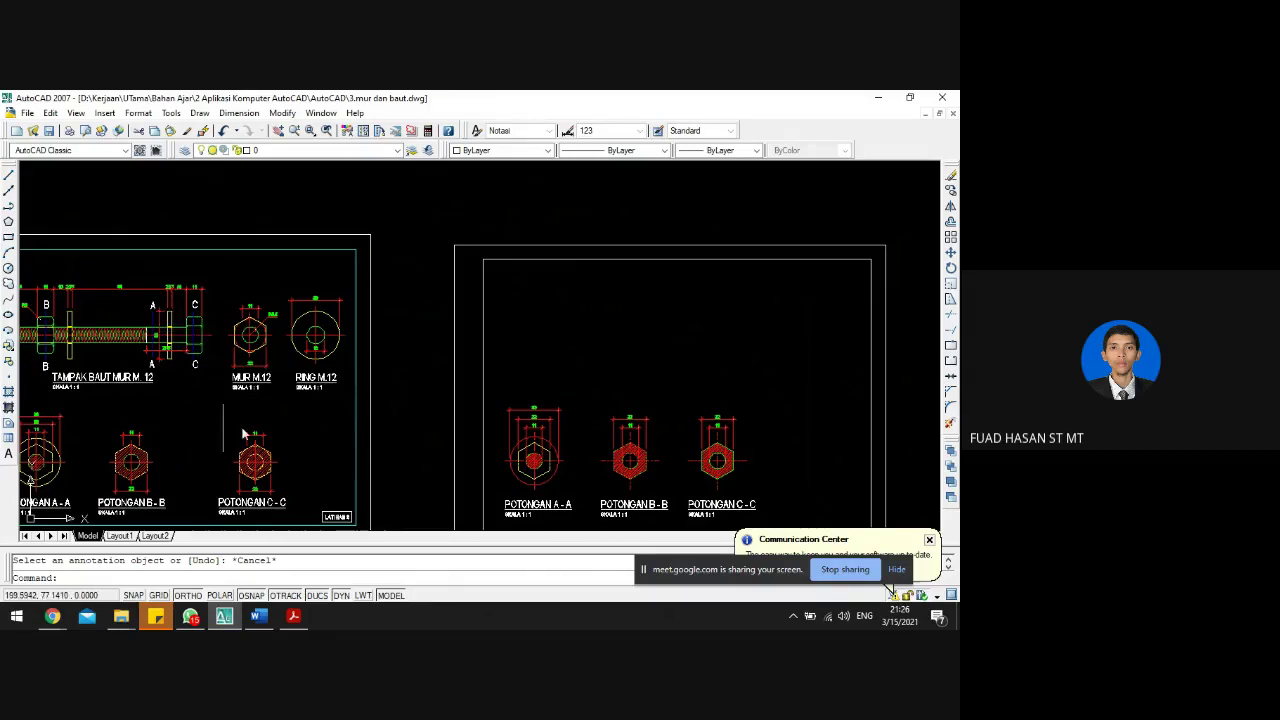
- Delete the hatch between the hexagon and the inner circle of the new POTONGAN C - C section
scroll(720, 472, "up", 2)
scroll(730, 470, "up", 3)
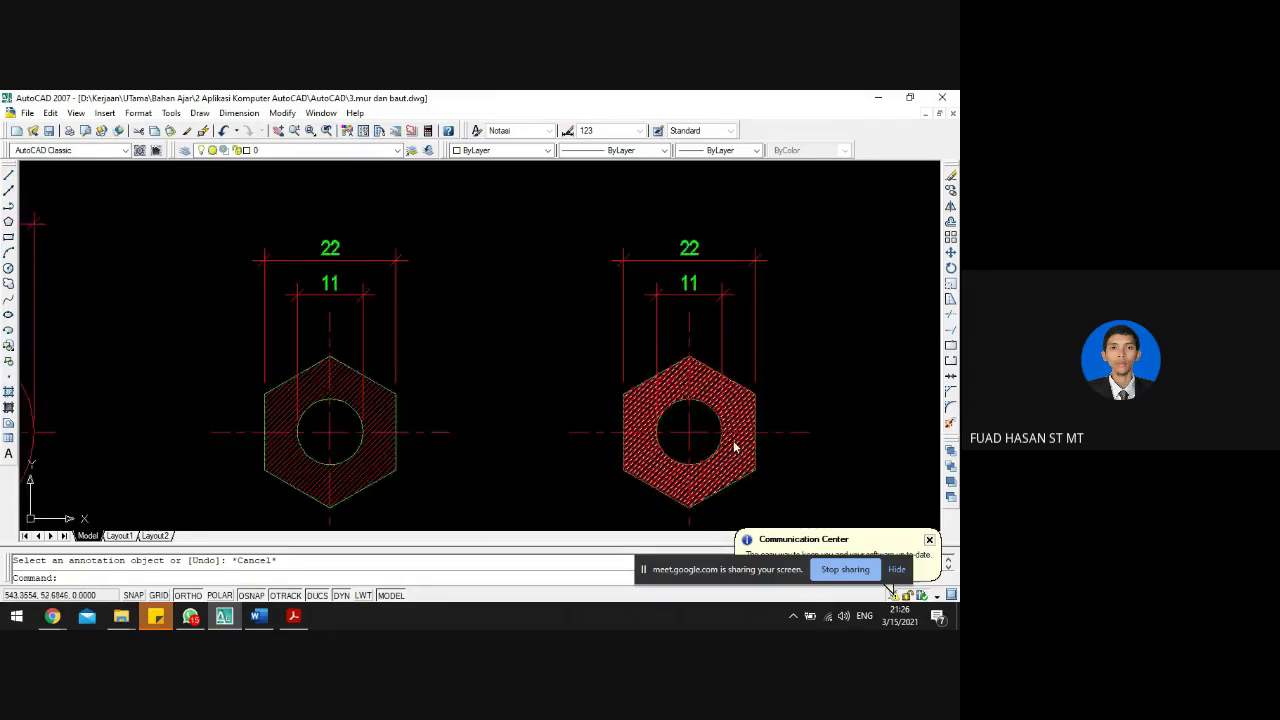
left_click(742, 417)
key("Delete")
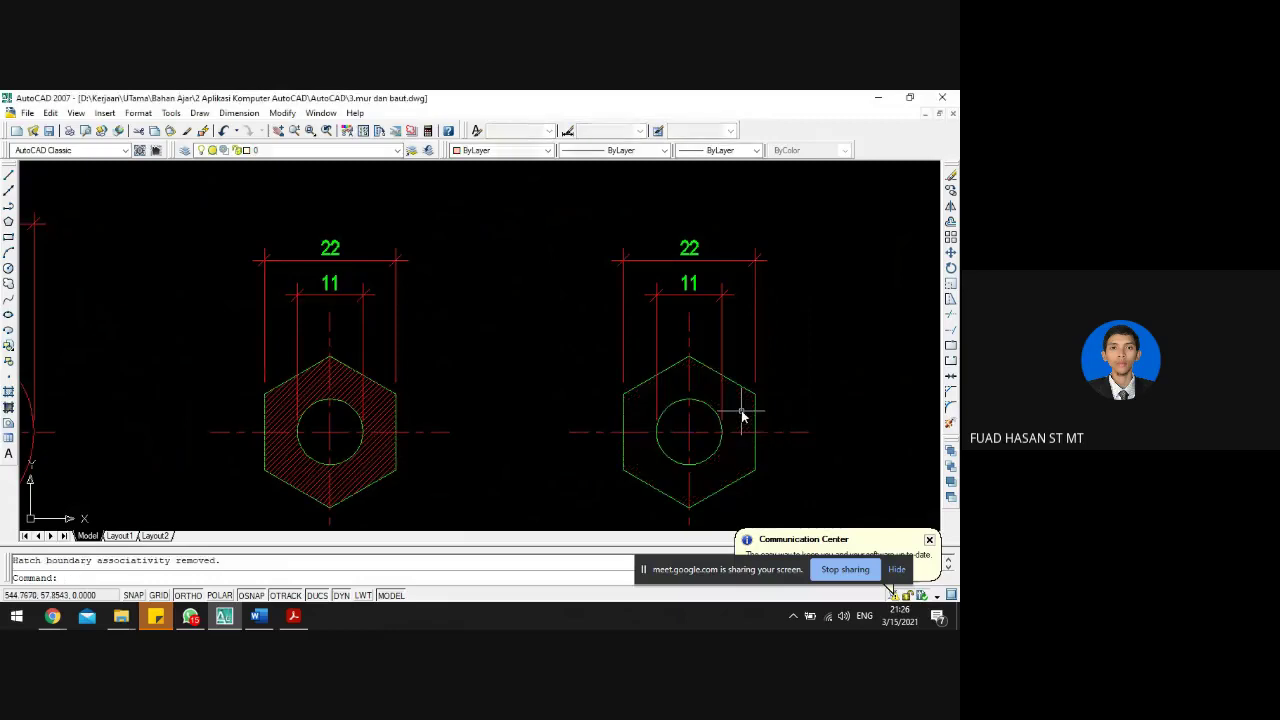
- Hatch the whole hexagon of the new POTONGAN C - C, including the inner circle, with pattern ANSI31 at scale 5
type("BH")
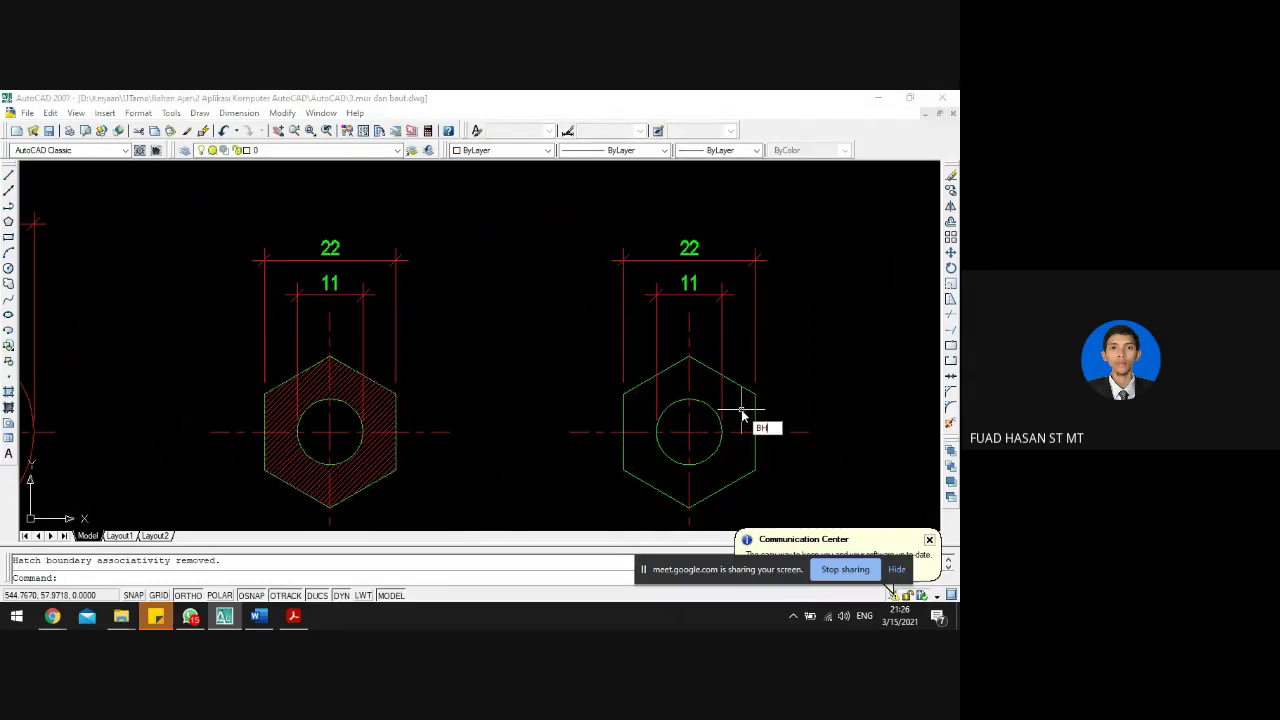
key("Return")
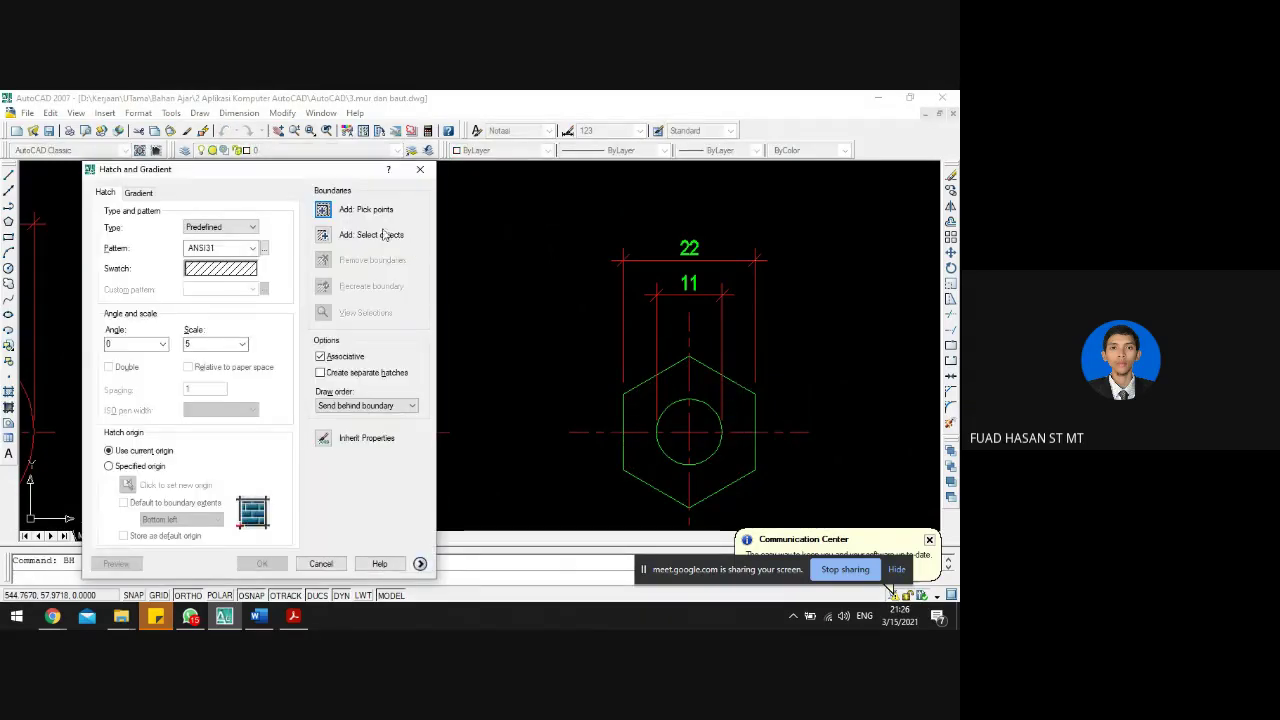
left_click(323, 238)
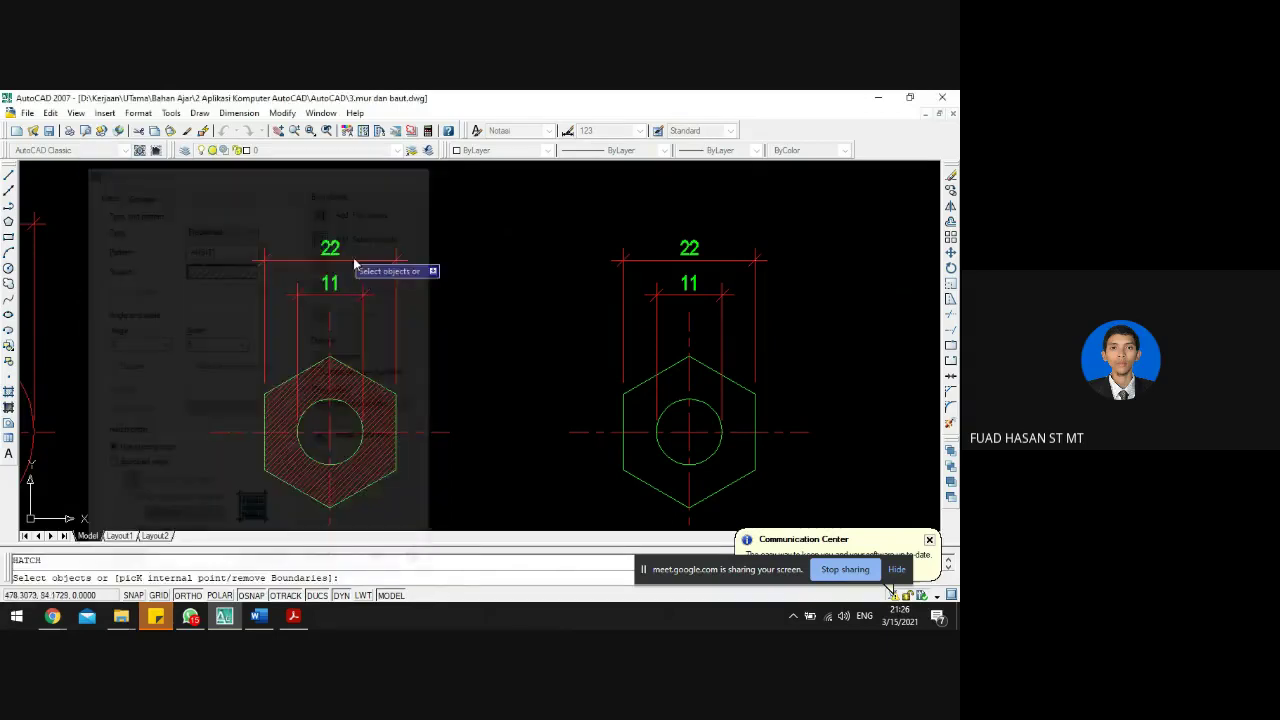
left_click(698, 377)
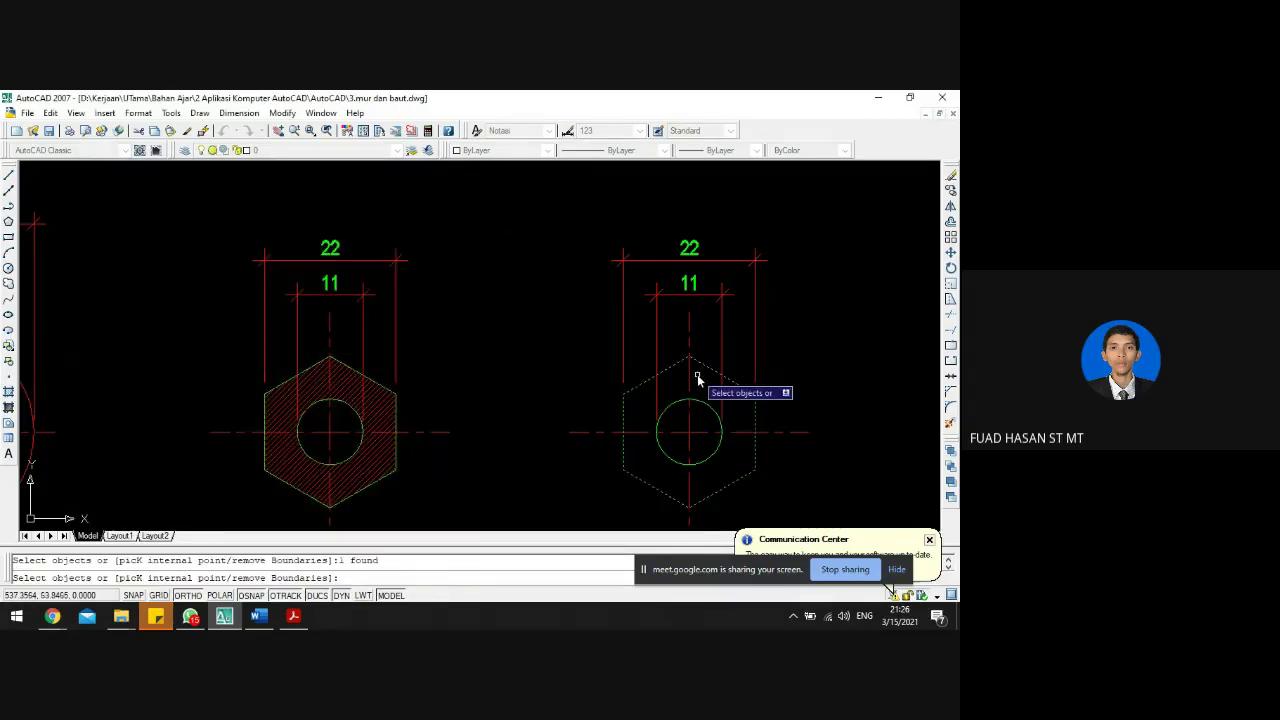
key("Return")
key("Return")
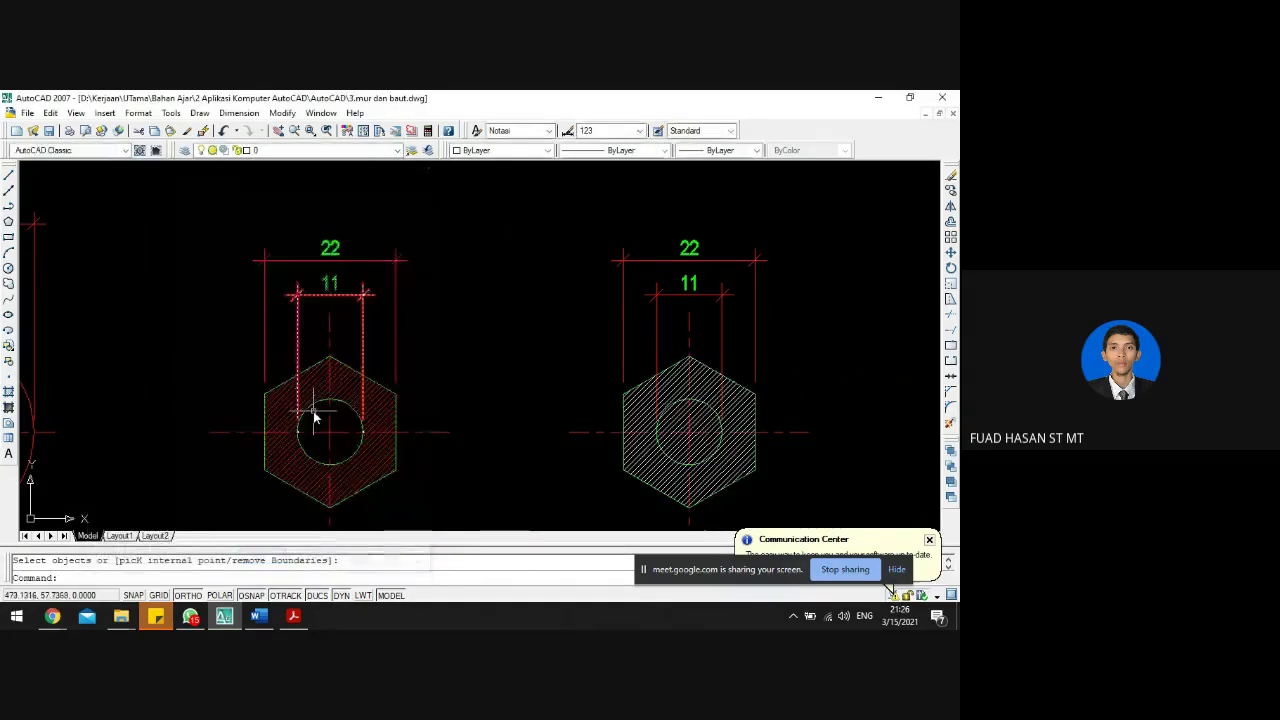
- Match the properties of the new POTONGAN C - C hatch to the hatch in the new POTONGAN B - B
type("ma")
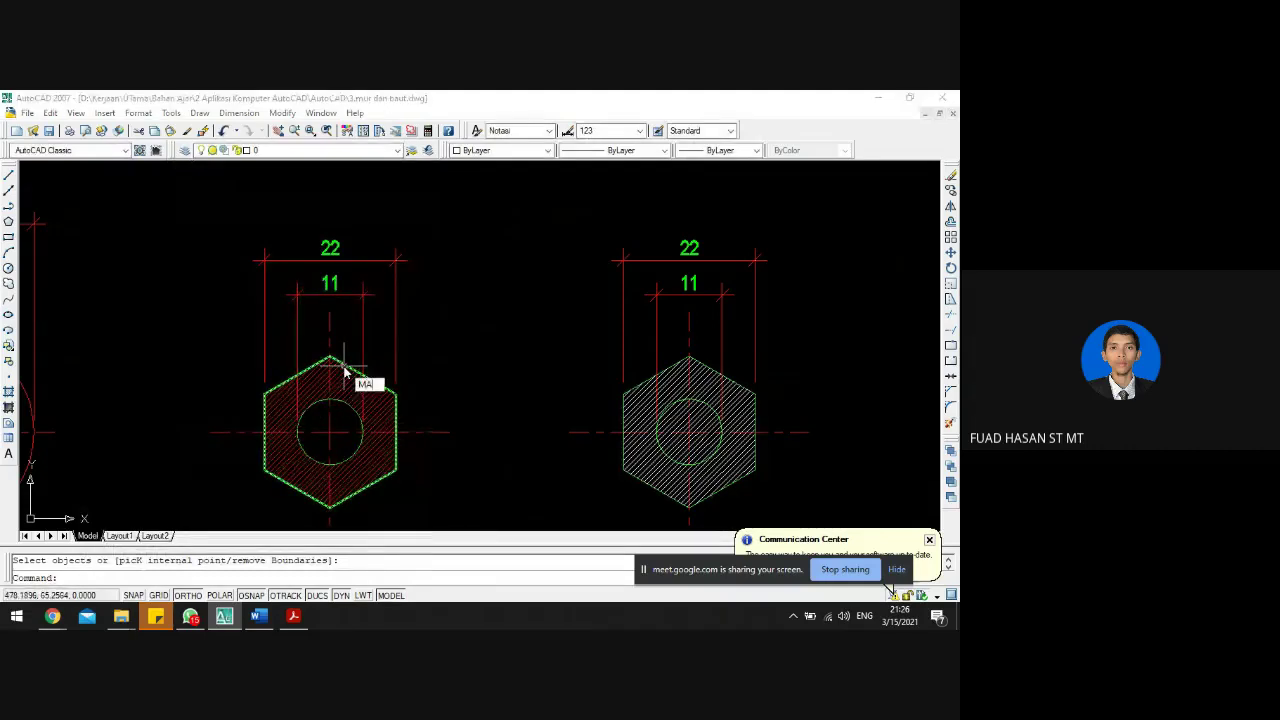
key("Return")
left_click(350, 390)
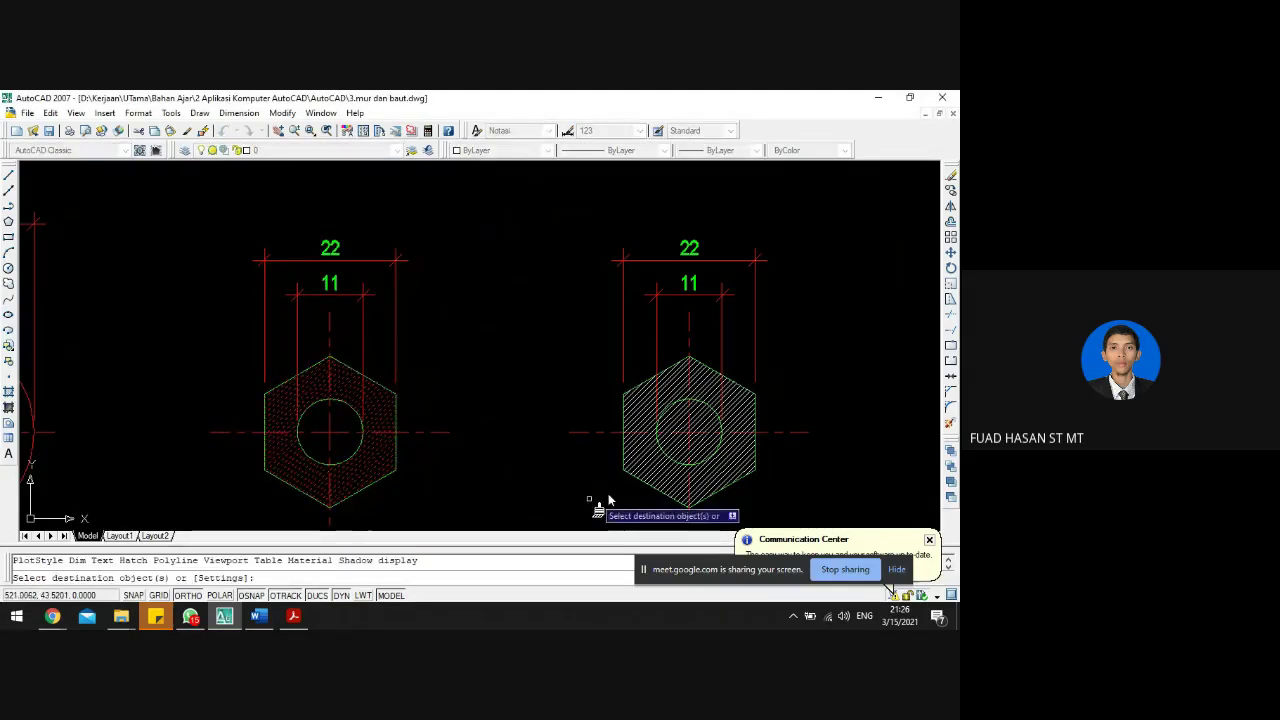
left_click(650, 440)
left_click(707, 384)
key("Return")
key("Escape")
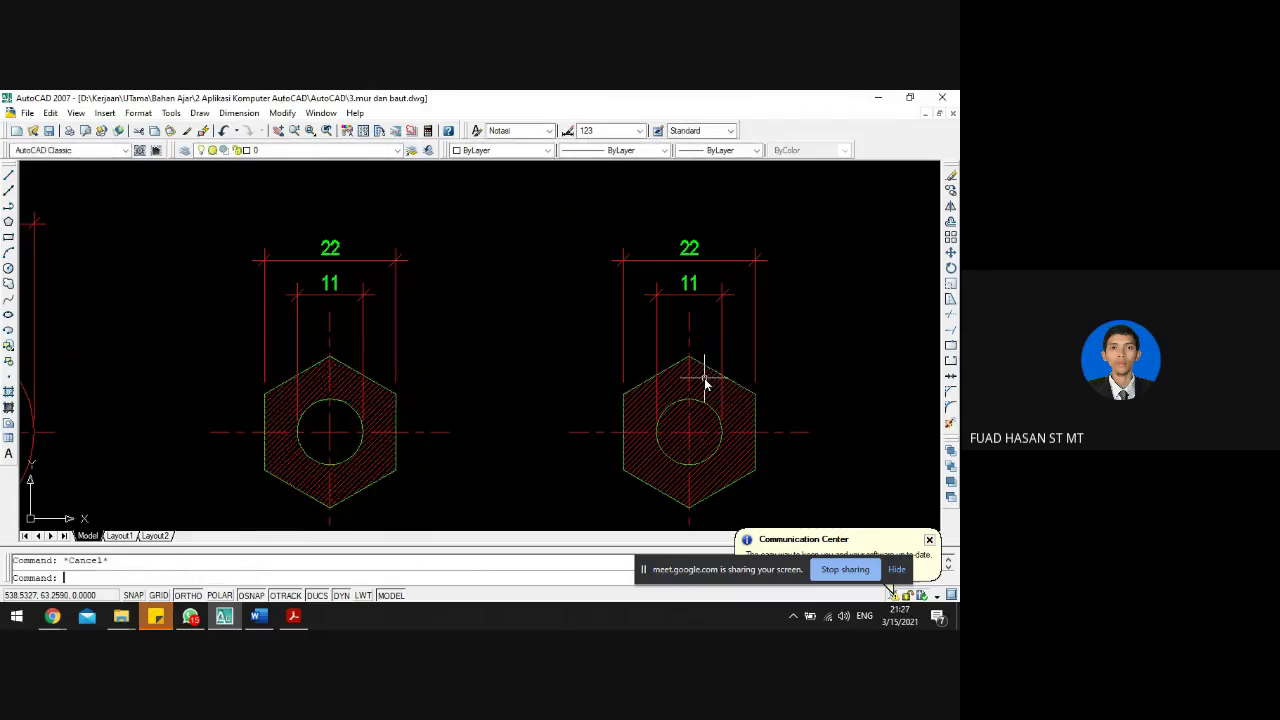
- Compare the new POTONGAN C - C with the original section and the C - C cut through the bolt head
scroll(706, 382, "down", 10)
scroll(425, 398, "up", 2)
scroll(405, 385, "up", 3)
scroll(392, 372, "down", 5)
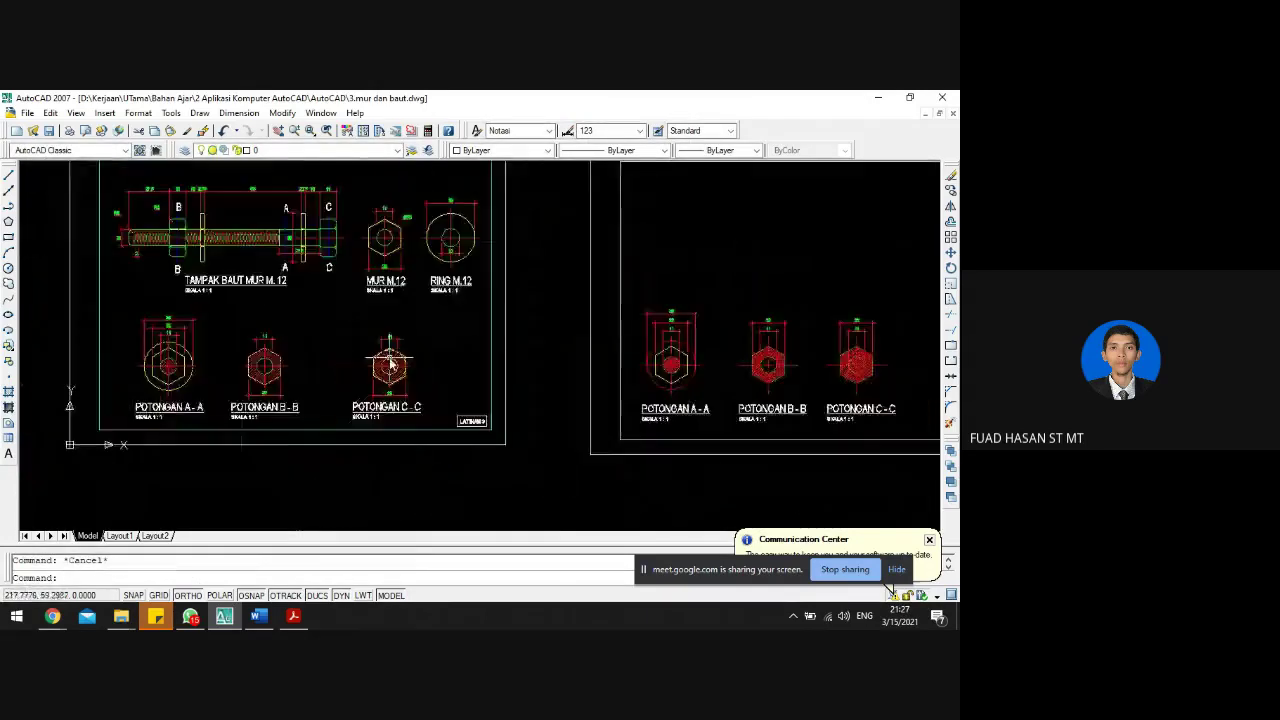
scroll(390, 366, "up", 5)
scroll(389, 363, "up", 5)
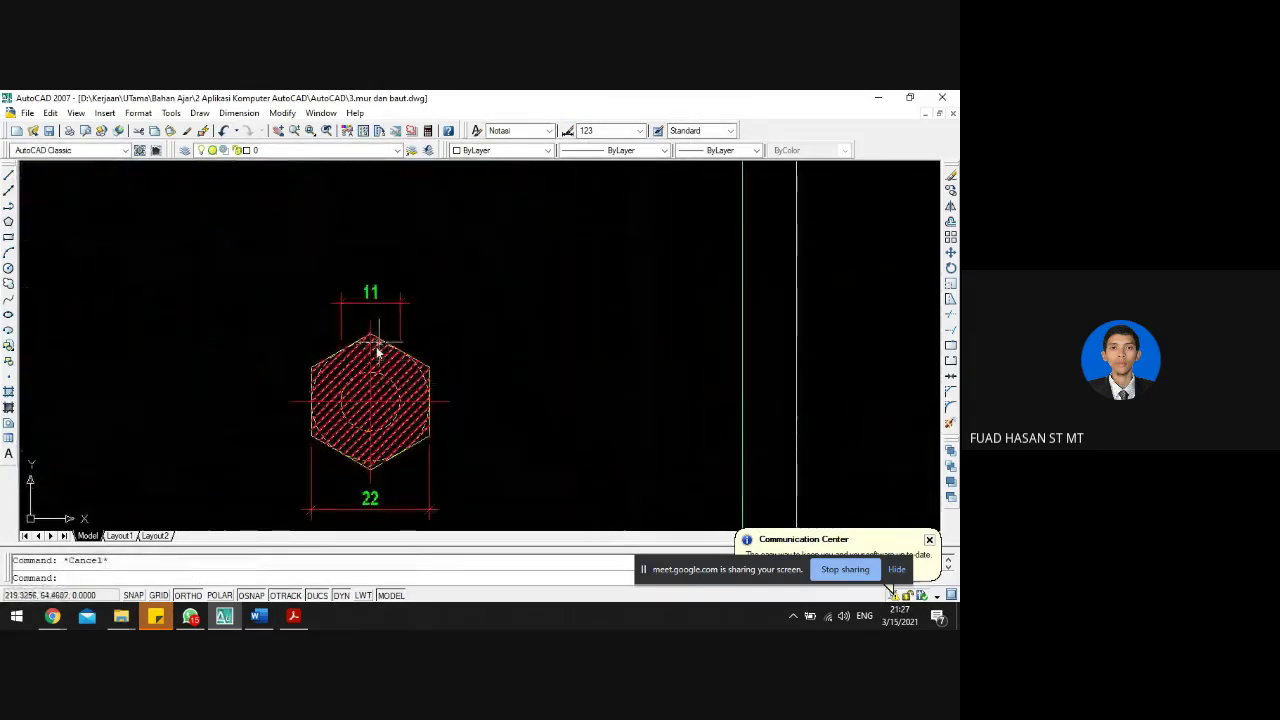
scroll(300, 430, "down", 5)
scroll(260, 298, "up", 5)
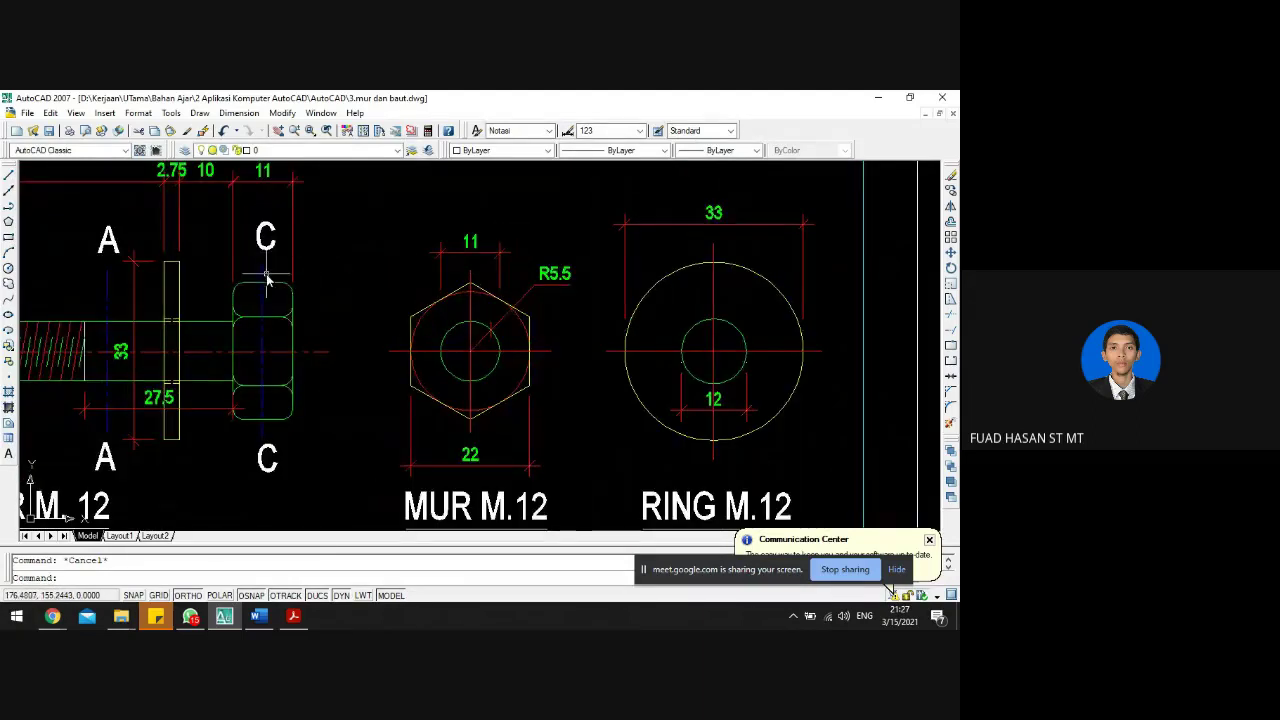
scroll(265, 285, "down", 5)
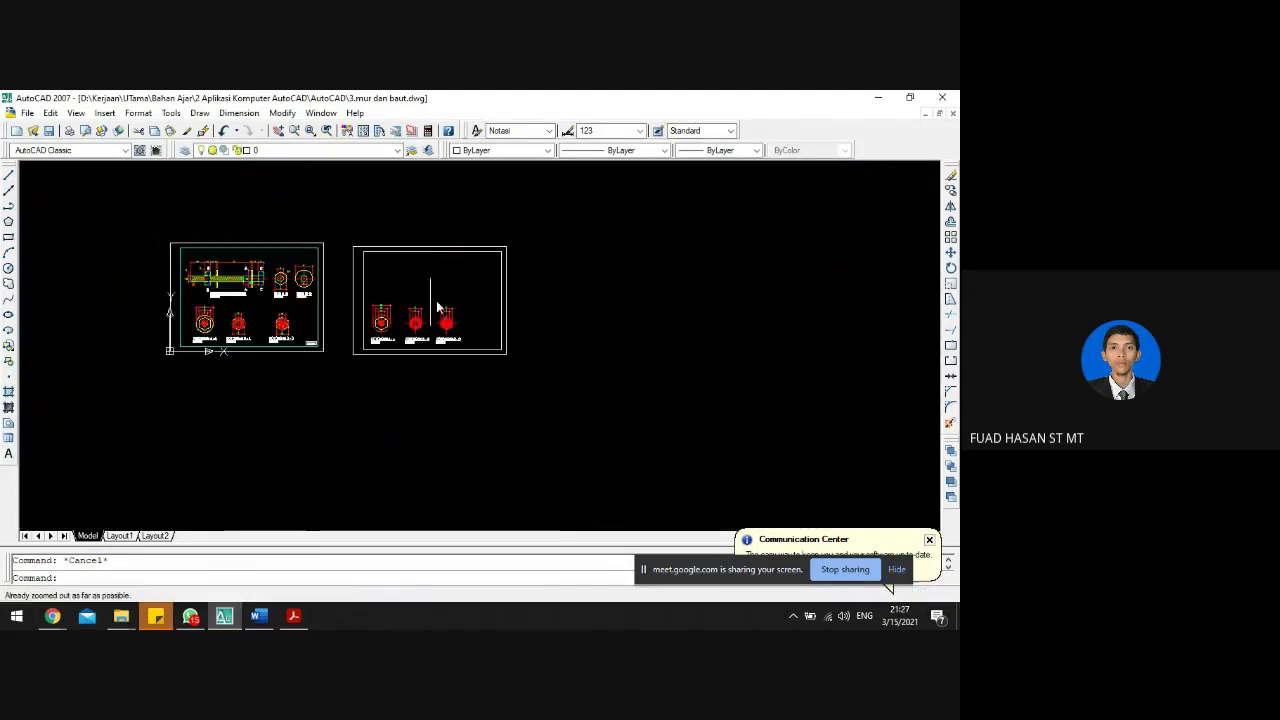
scroll(443, 309, "up", 4)
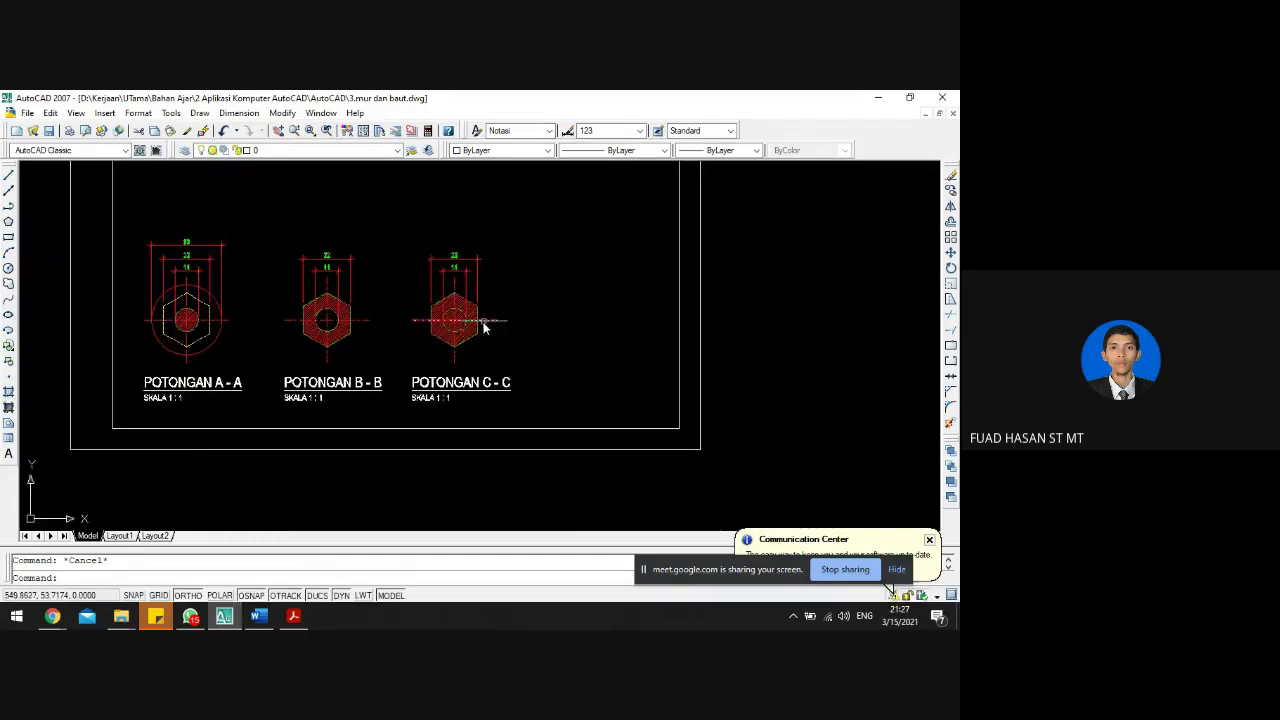
scroll(290, 325, "down", 3)
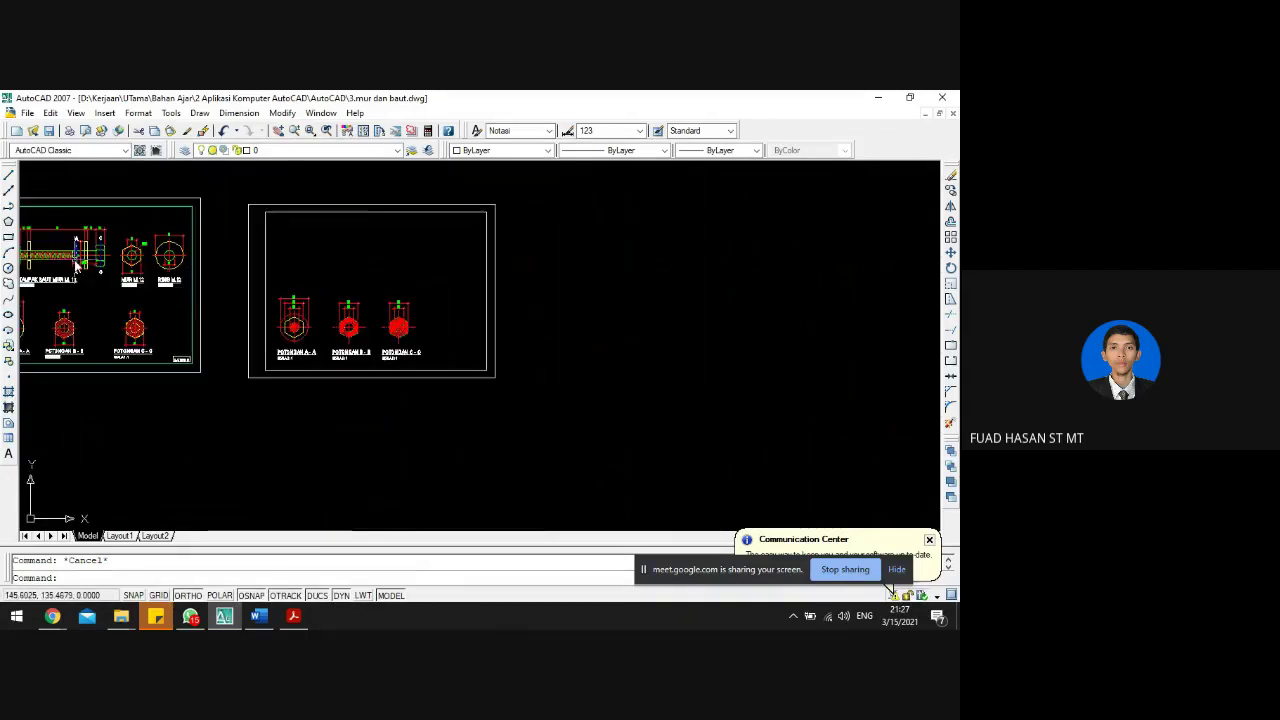
- Match the properties of the inner circle in the new POTONGAN C - C to the dashed hexagon in the new POTONGAN A - A
scroll(100, 240, "up", 4)
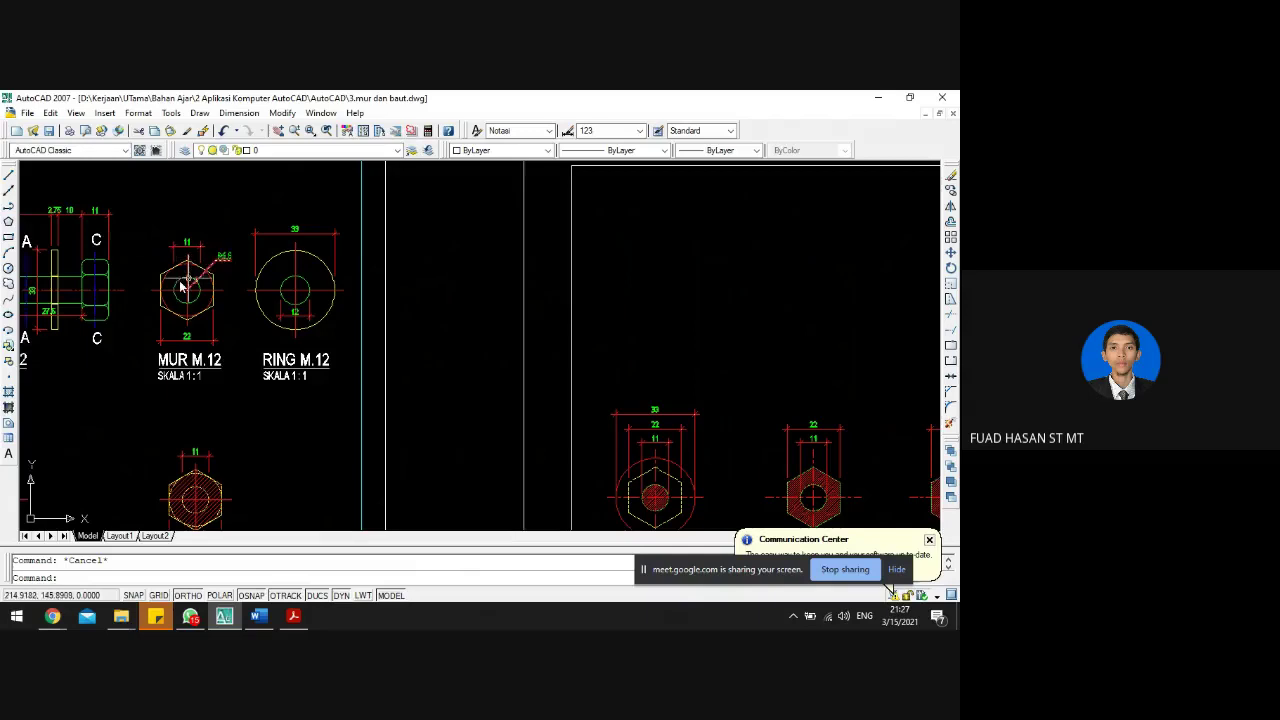
scroll(192, 492, "up", 5)
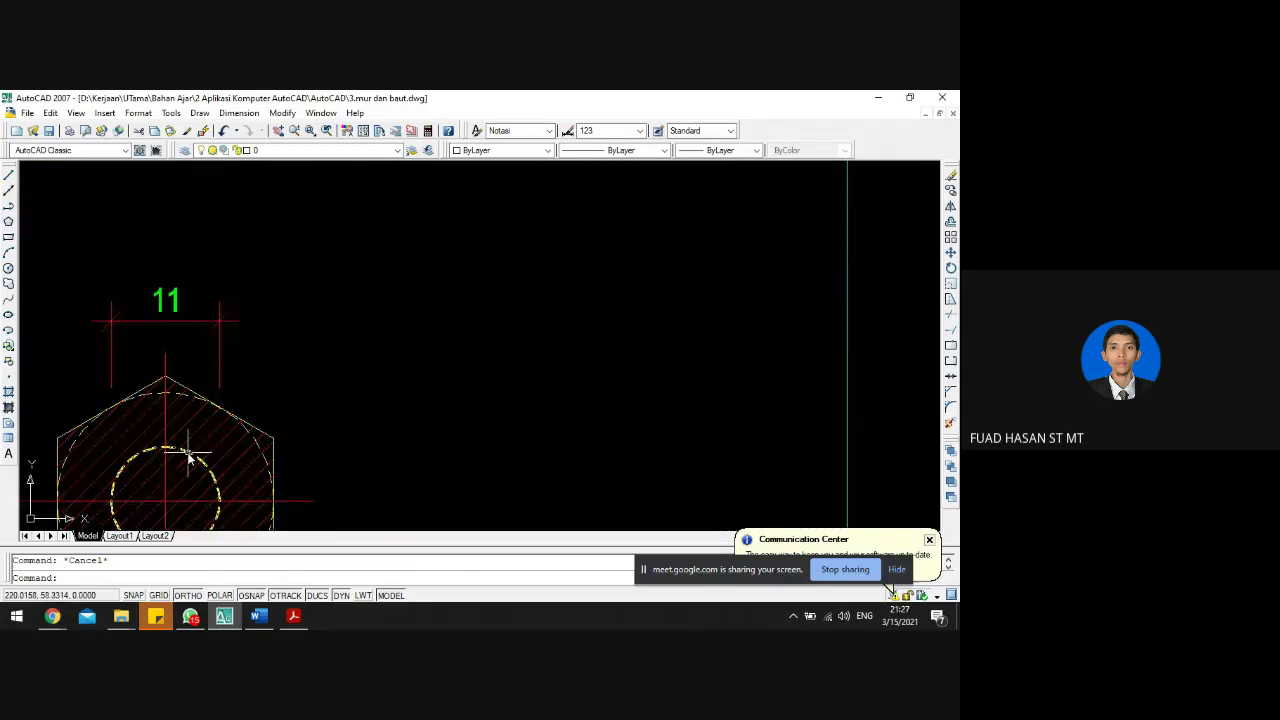
scroll(188, 455, "down", 5)
scroll(88, 385, "down", 4)
scroll(68, 323, "up", 4)
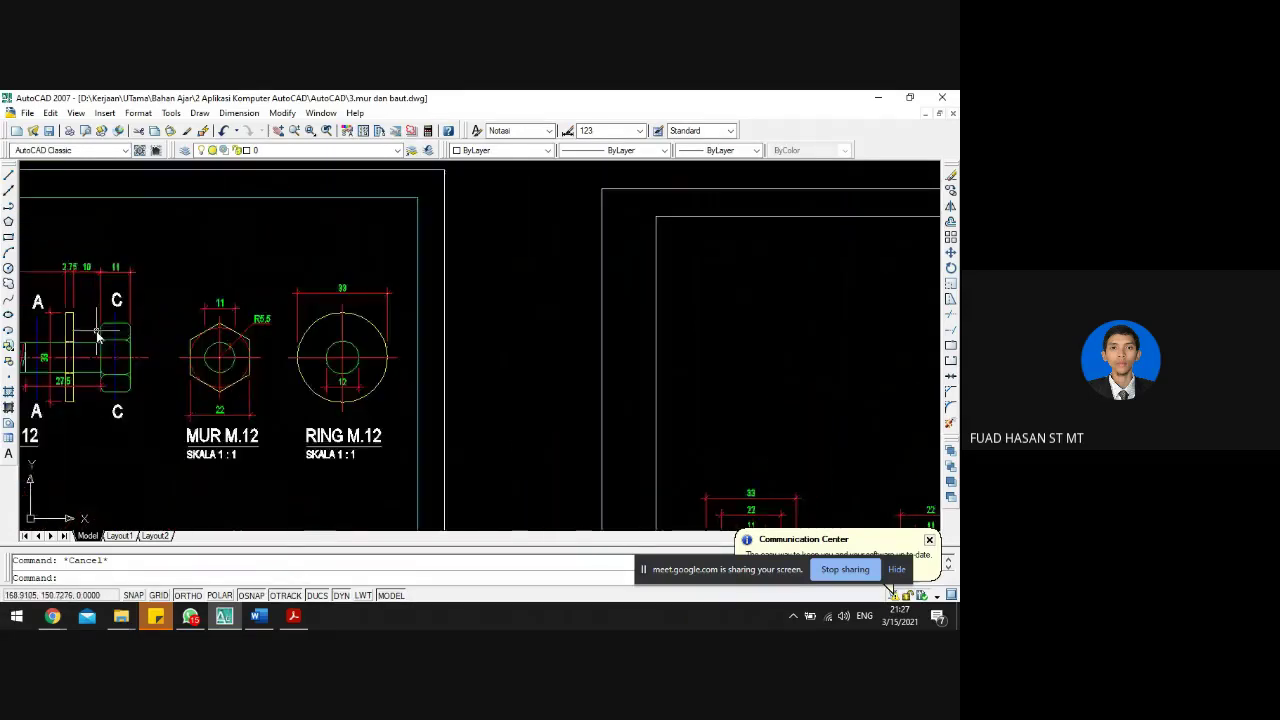
scroll(97, 335, "down", 4)
scroll(453, 418, "up", 7)
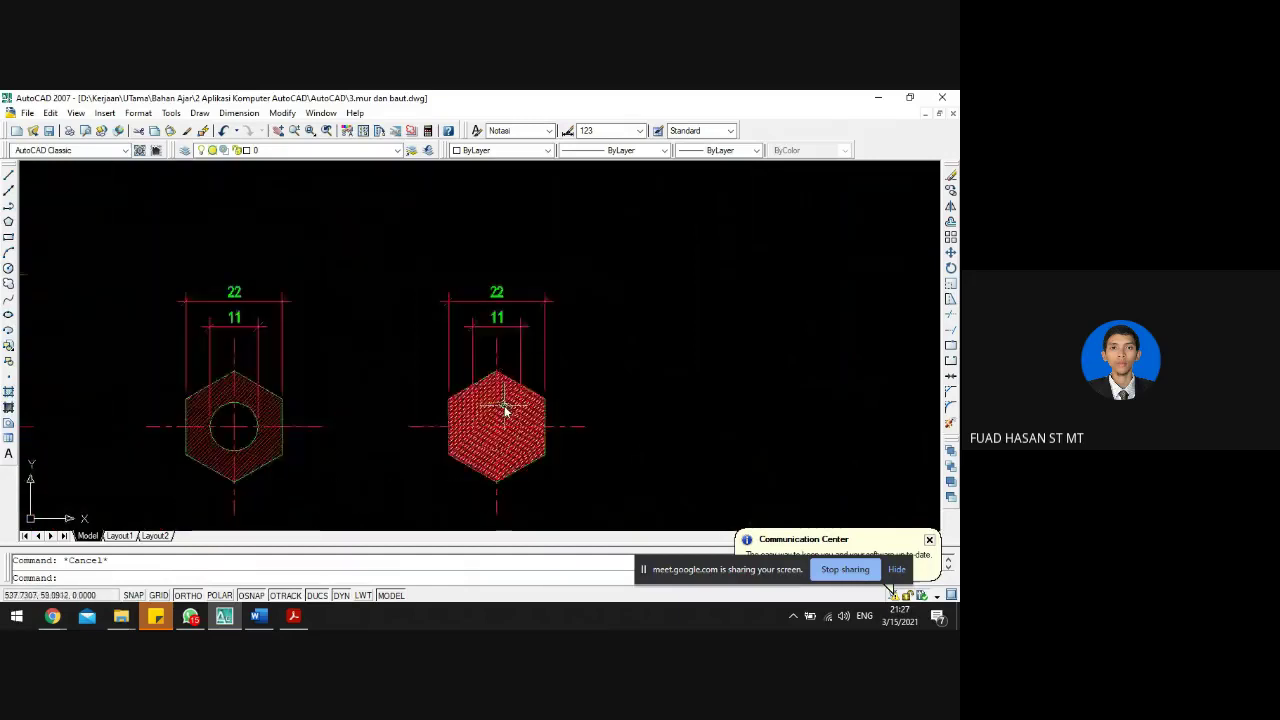
scroll(499, 404, "down", 3)
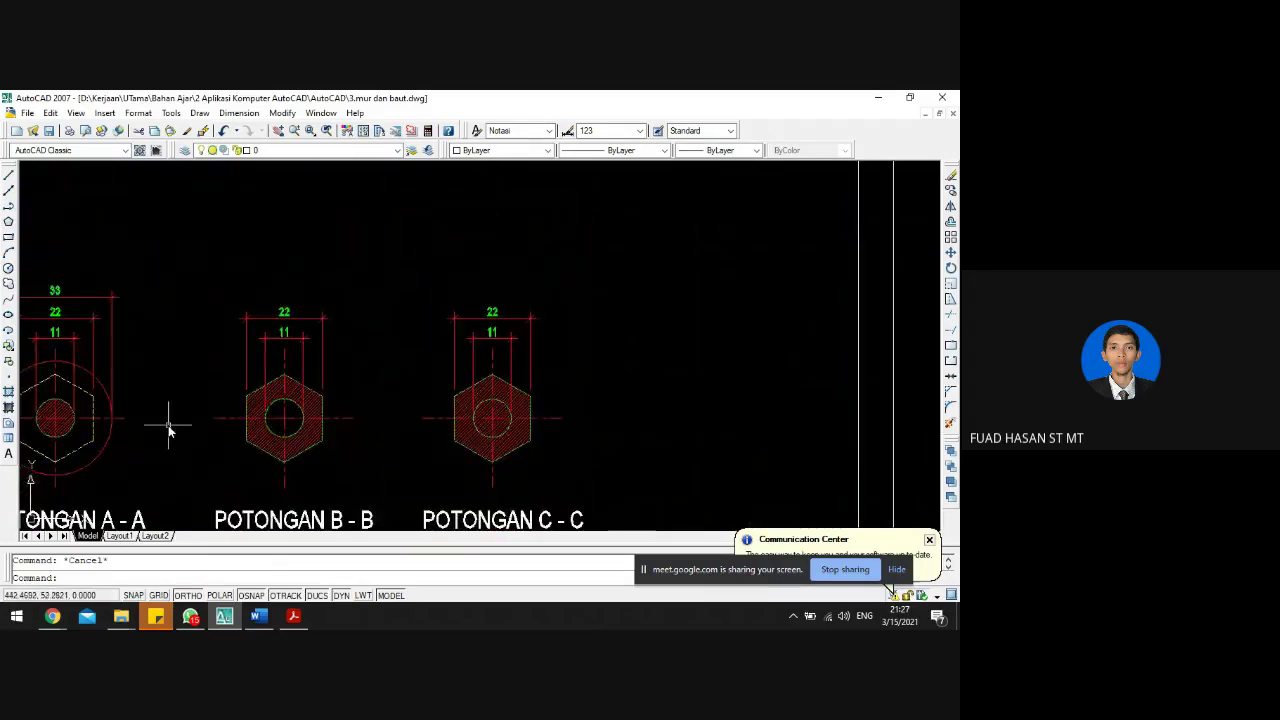
type("MA")
key("Return")
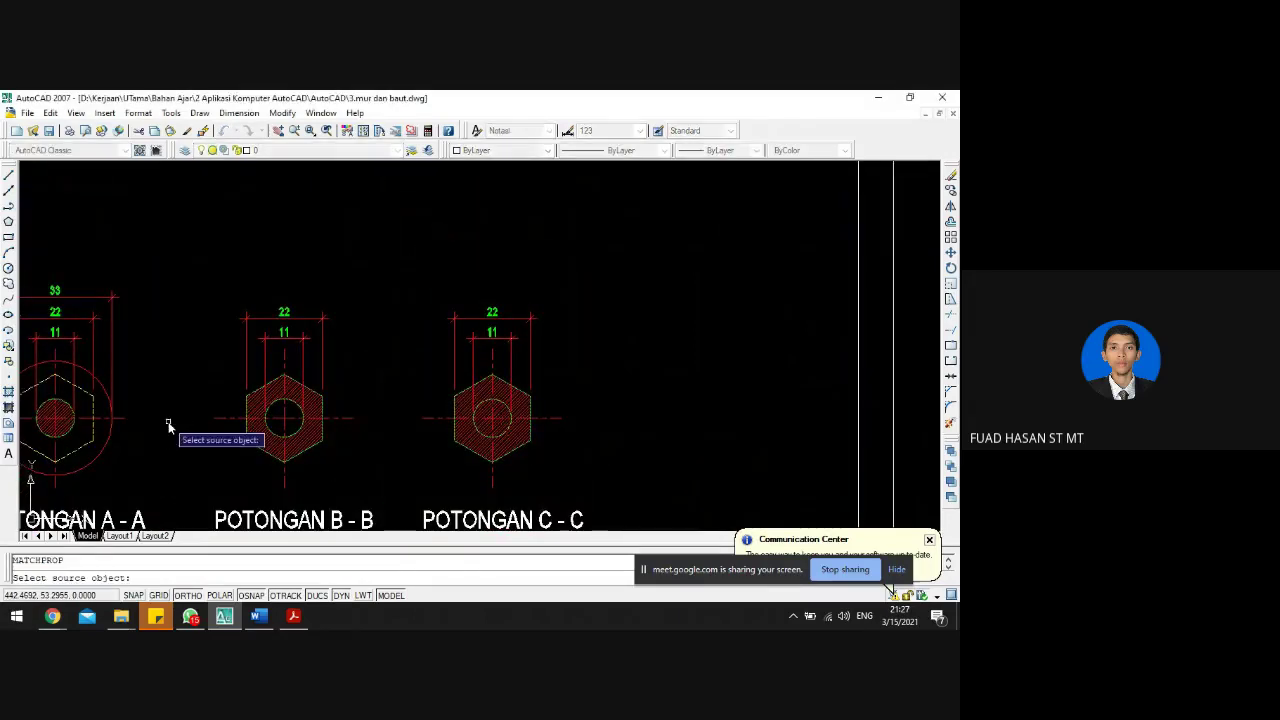
scroll(94, 409, "up", 2)
left_click(94, 402)
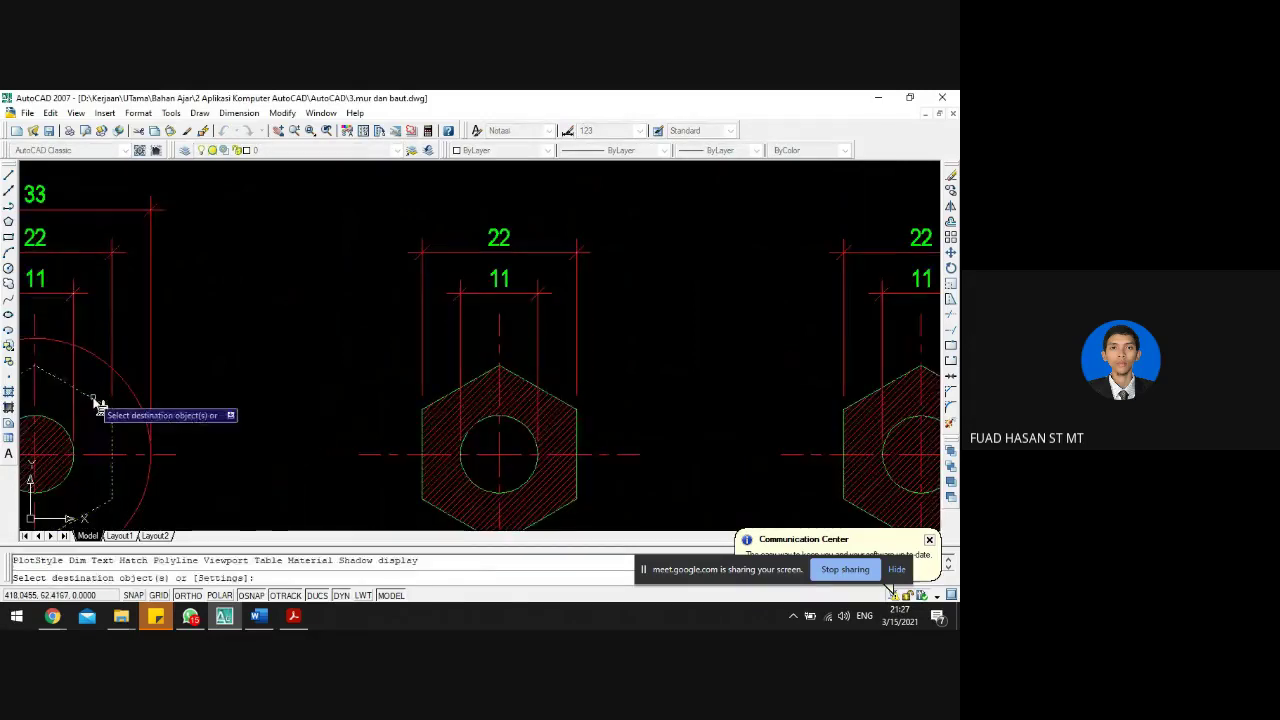
scroll(91, 420, "down", 3)
scroll(410, 425, "up", 3)
scroll(410, 425, "up", 4)
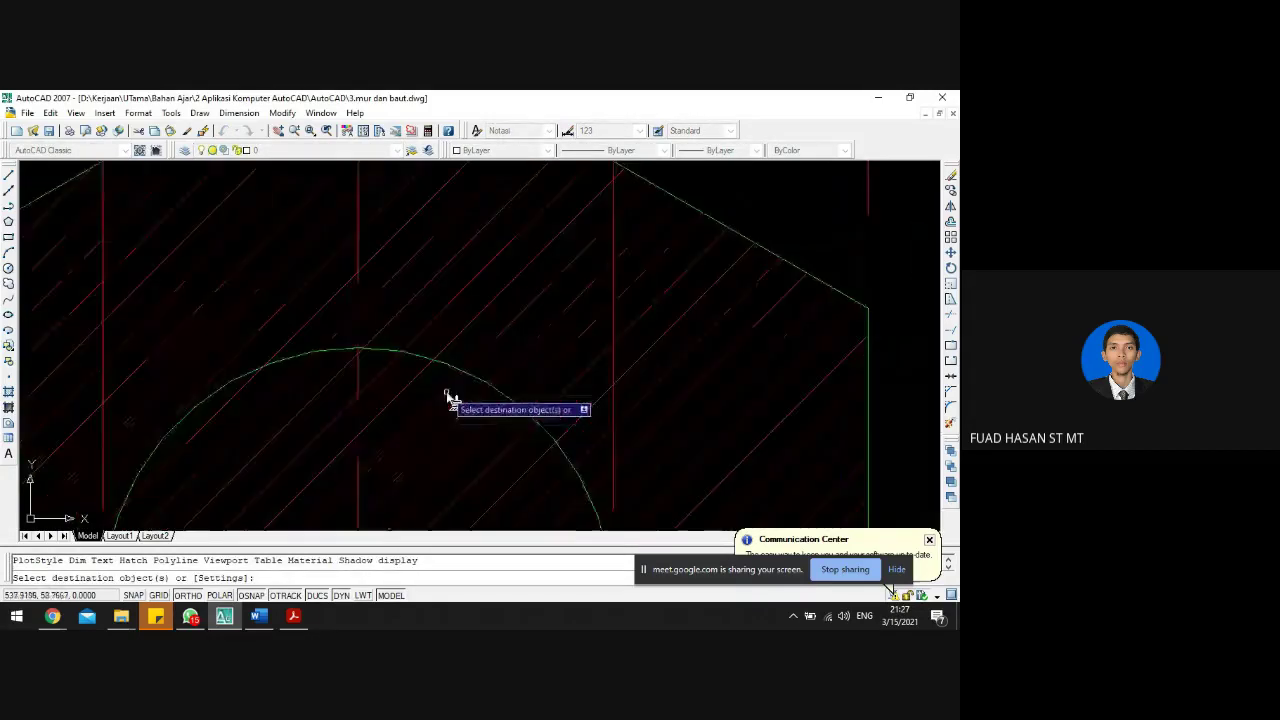
left_click(452, 369)
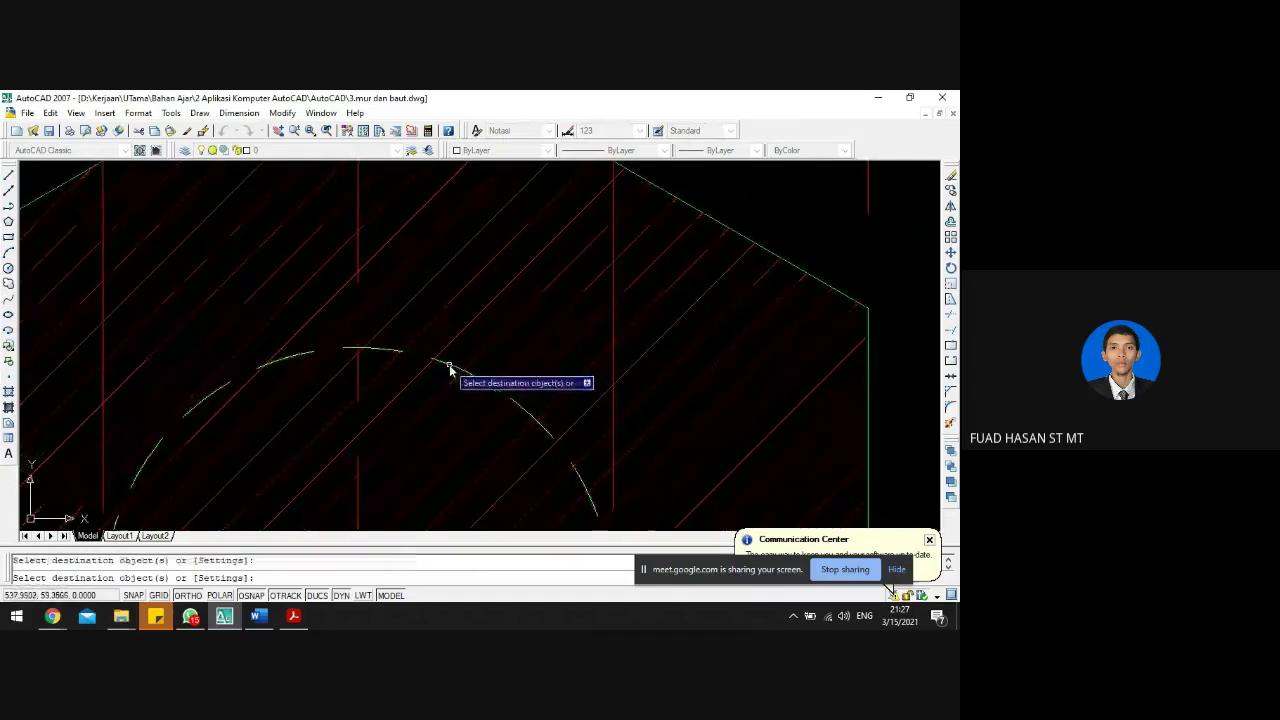
key("Return")
- Compare the new POTONGAN C - C with the original bolt head and the original MUR M.12 view
scroll(468, 343, "down", 3)
scroll(468, 343, "down", 8)
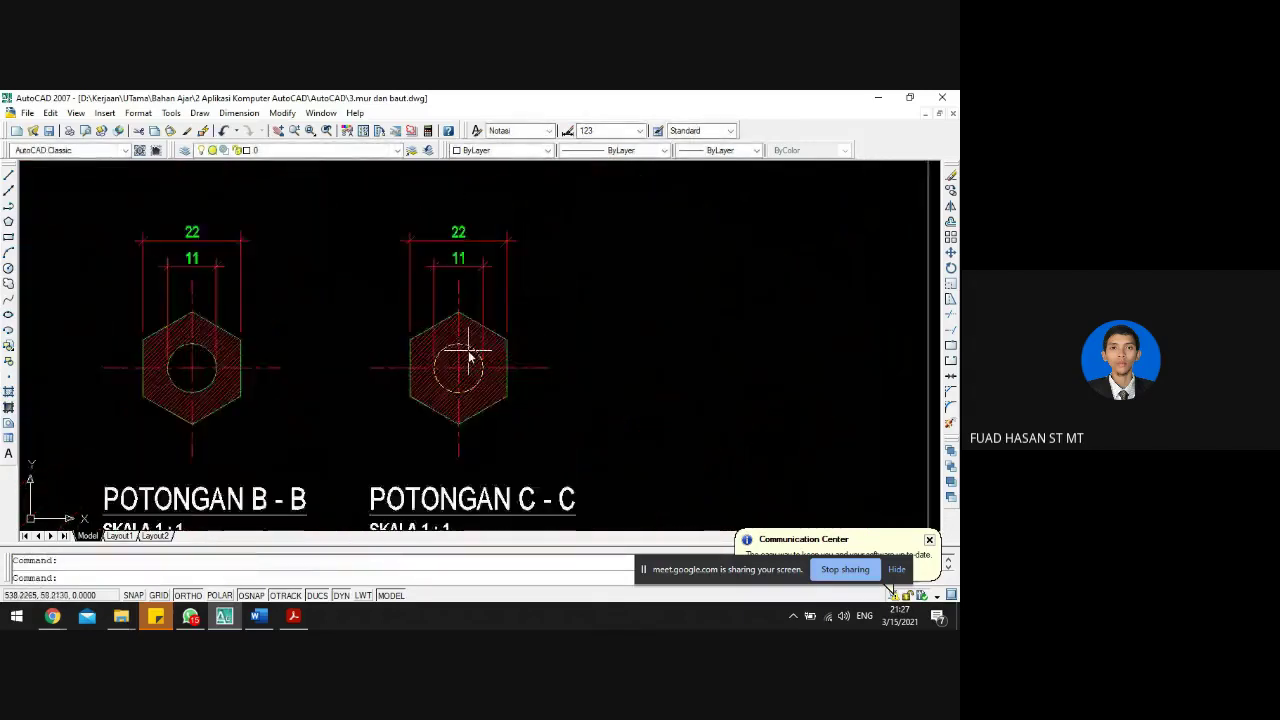
scroll(123, 321, "up", 6)
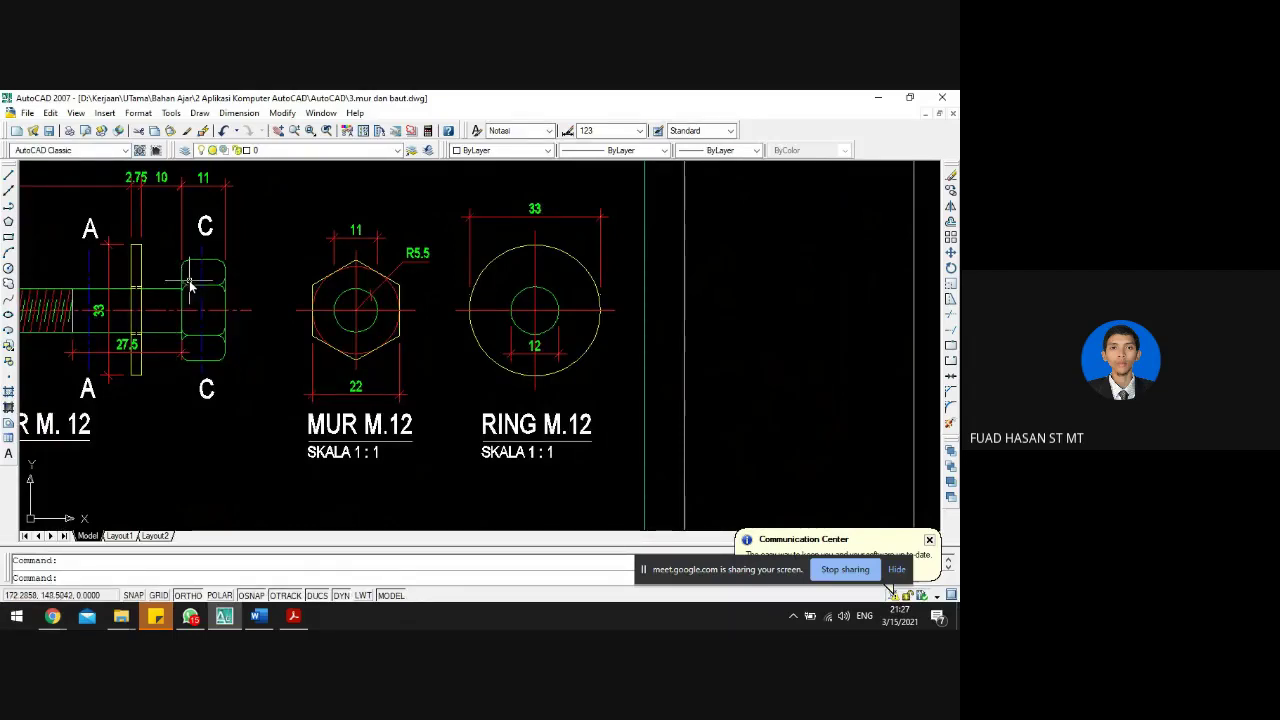
scroll(190, 300, "down", 6)
scroll(566, 364, "up", 5)
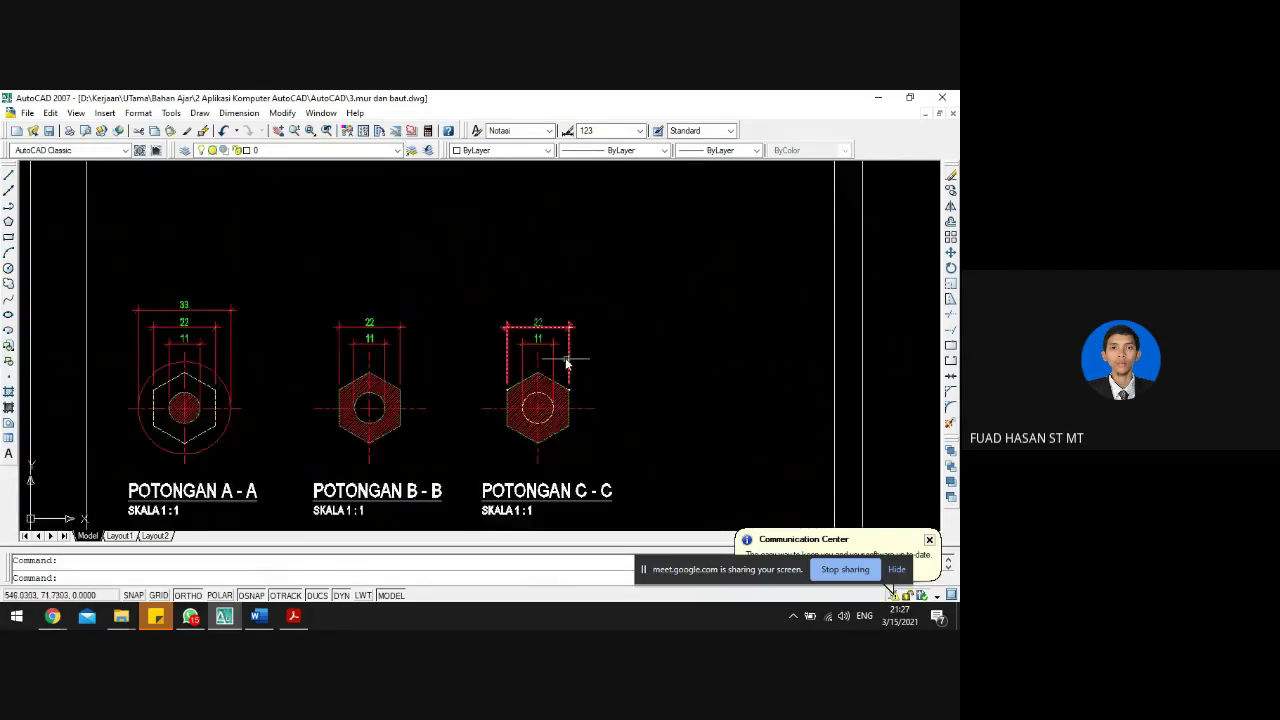
scroll(566, 364, "down", 4)
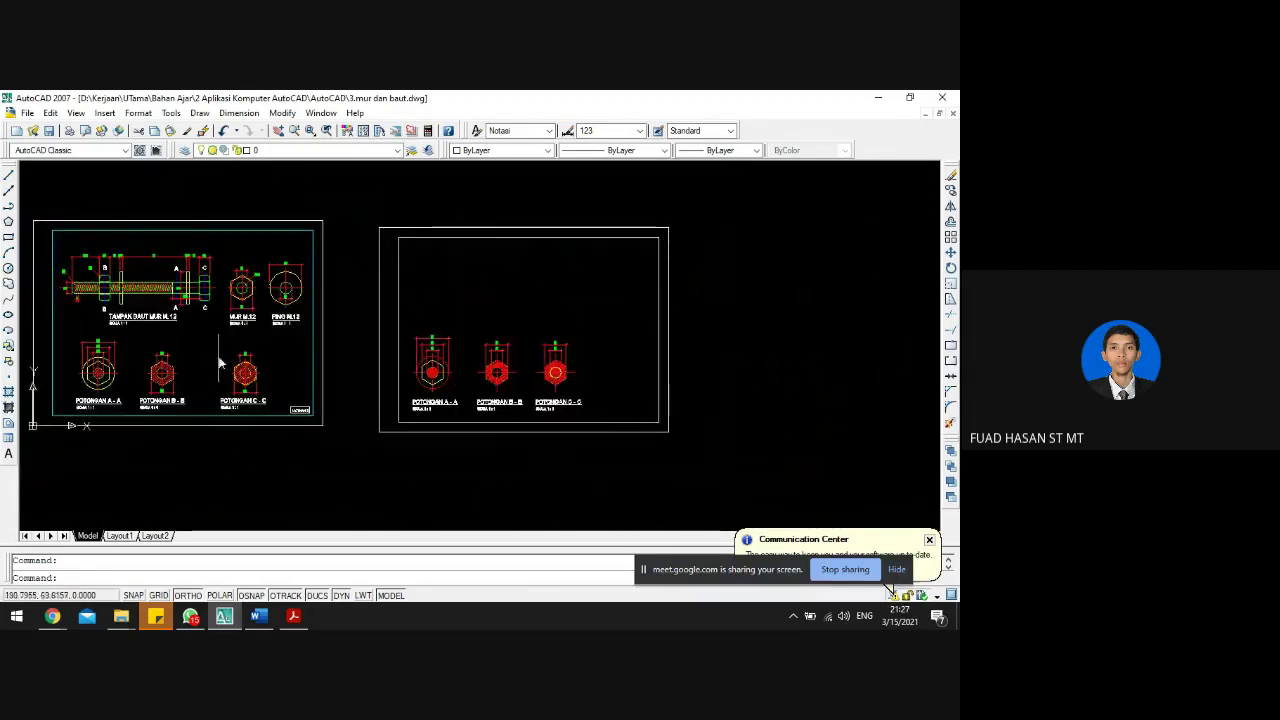
scroll(256, 332, "up", 7)
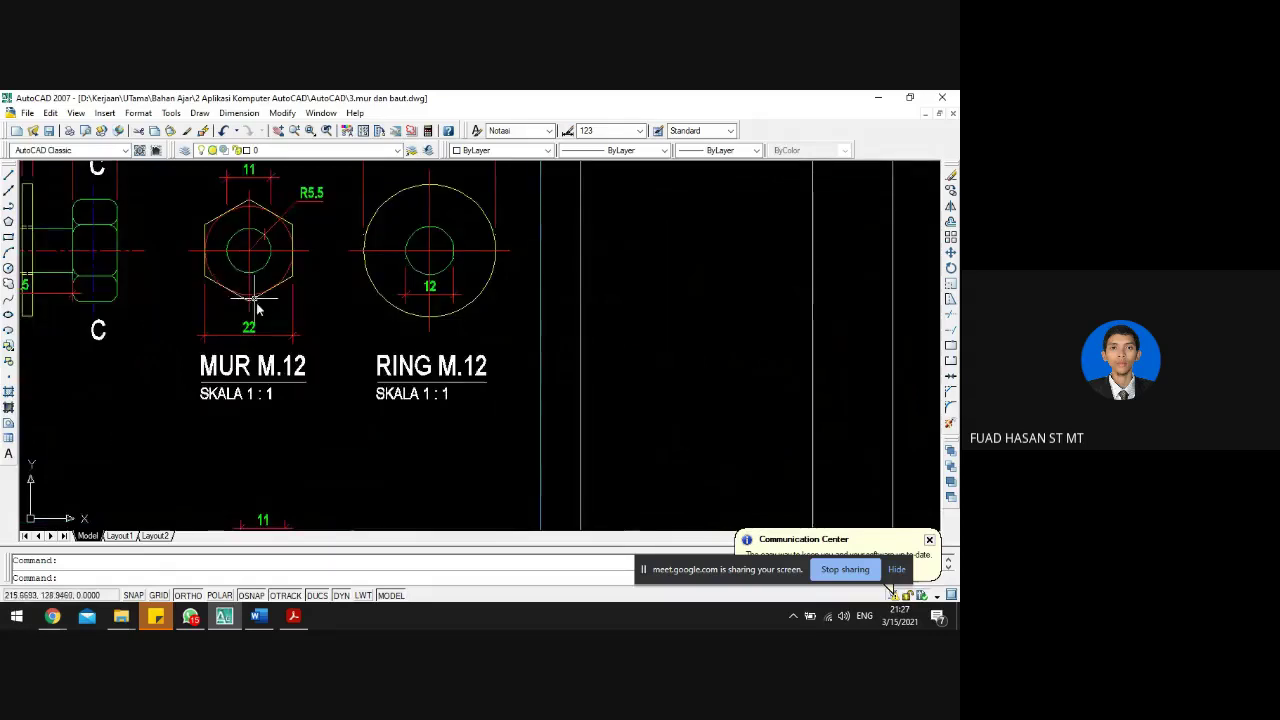
scroll(283, 378, "down", 4)
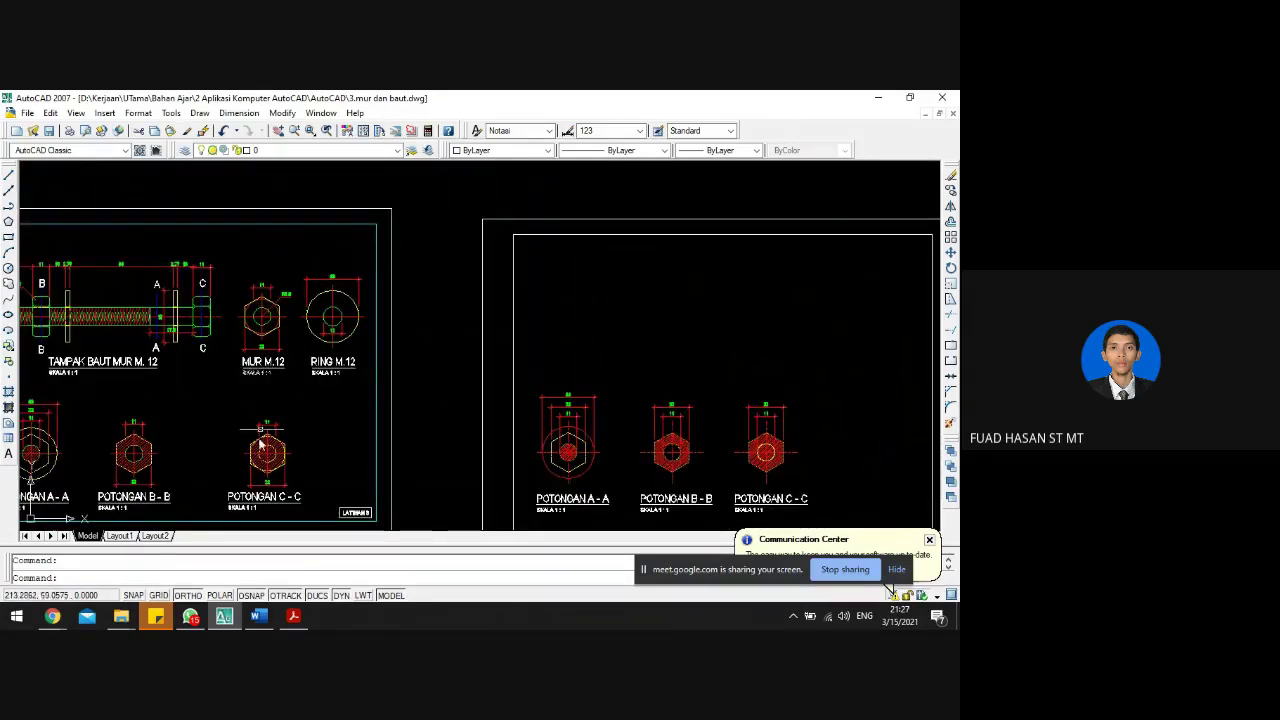
scroll(773, 497, "down", 3)
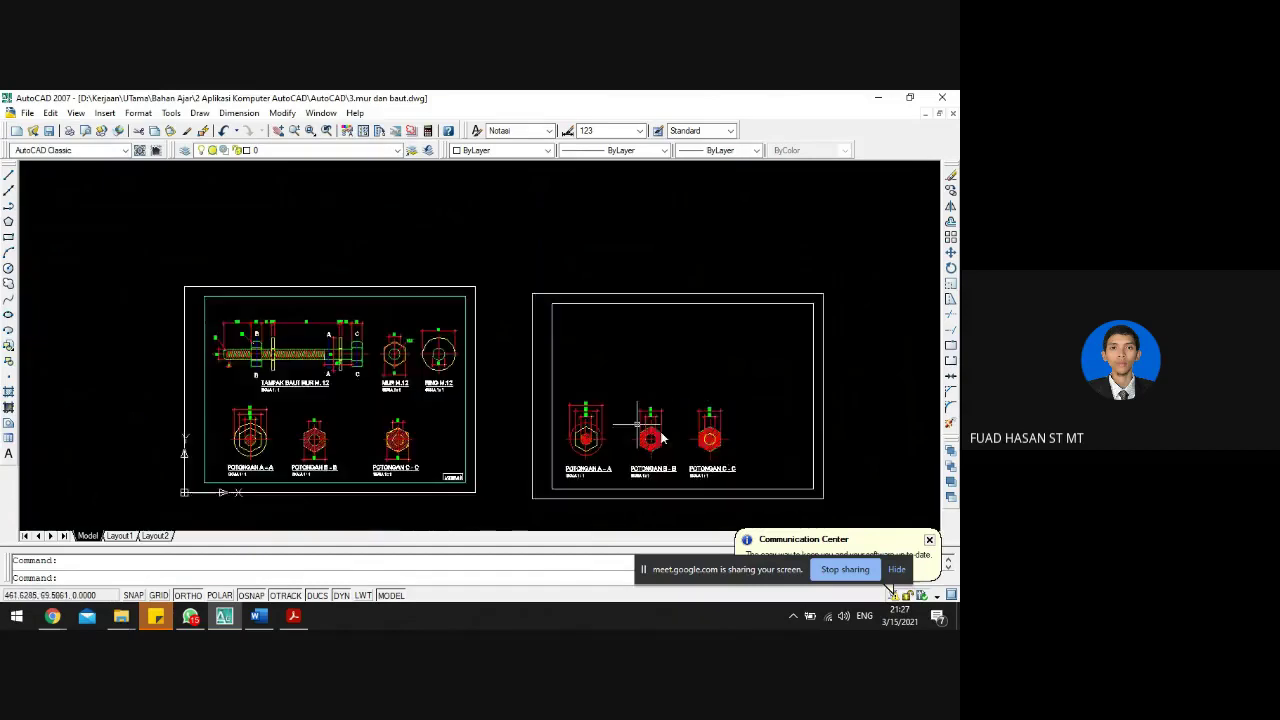
- Copy the new POTONGAN C - C section with its dimensions and title about 89 units straight up
scroll(760, 490, "up", 5)
left_click(742, 488)
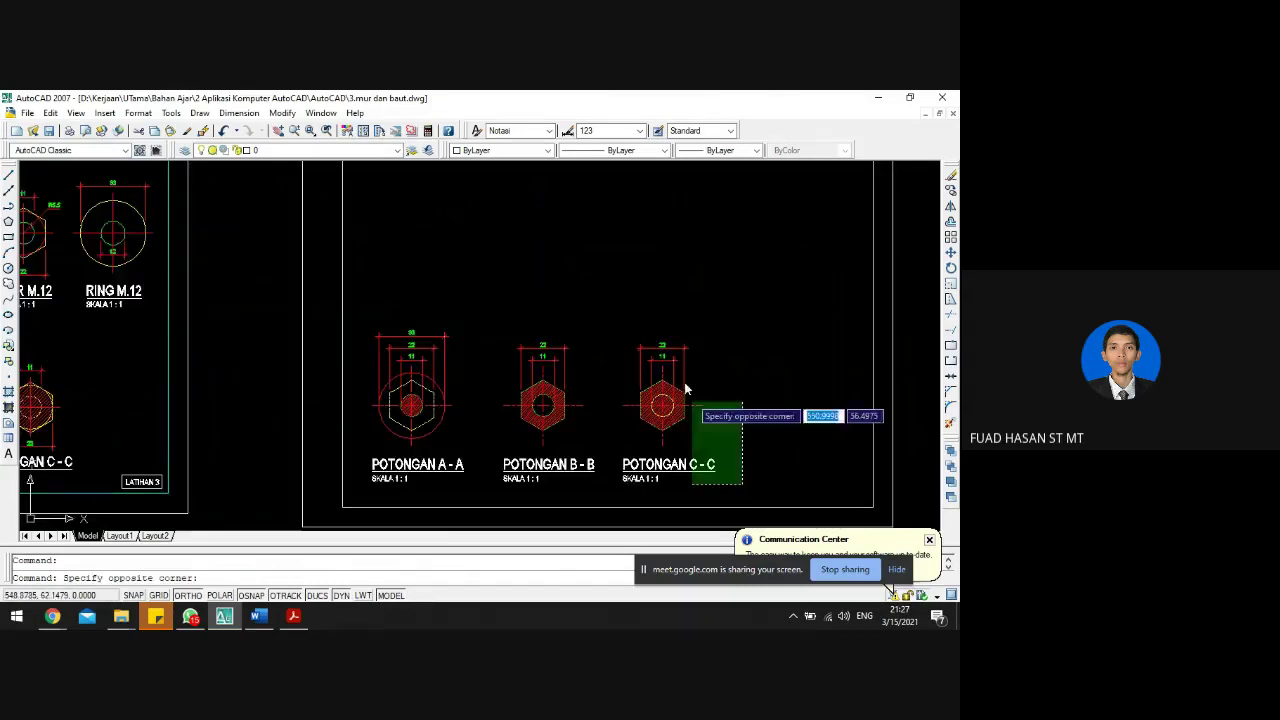
left_click(609, 289)
type("co")
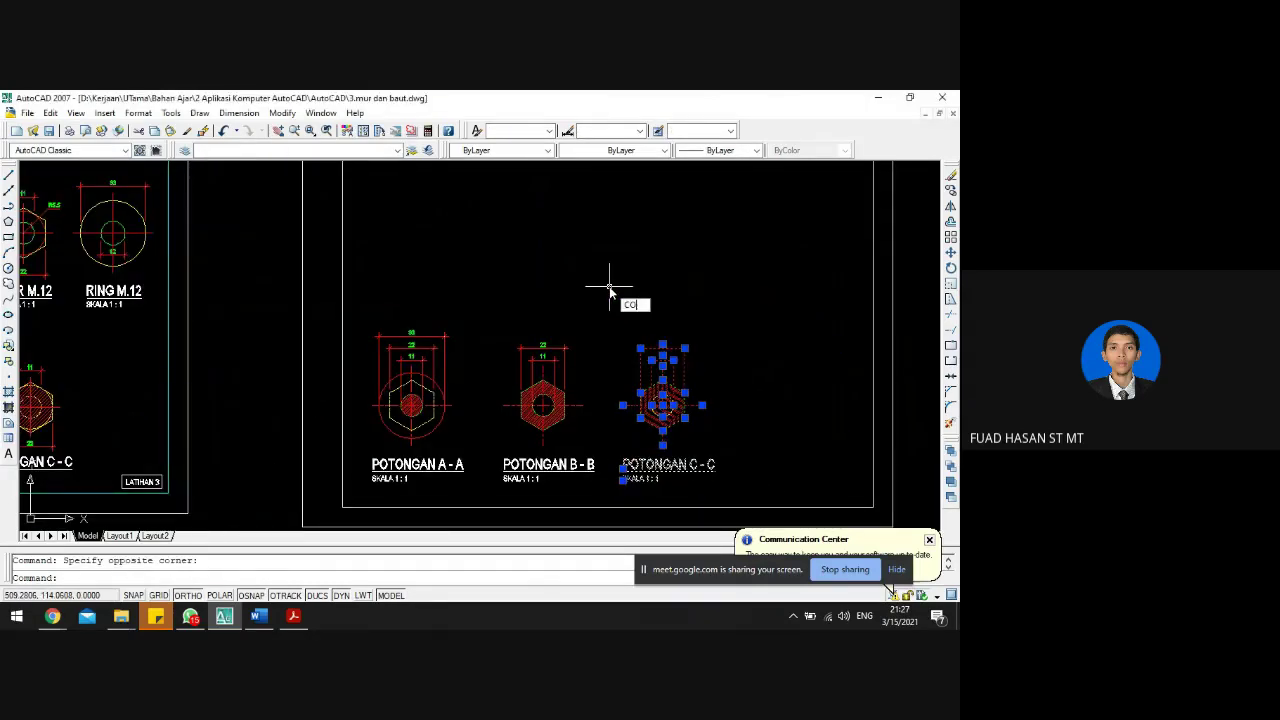
key("Return")
left_click(764, 442)
left_click(752, 275)
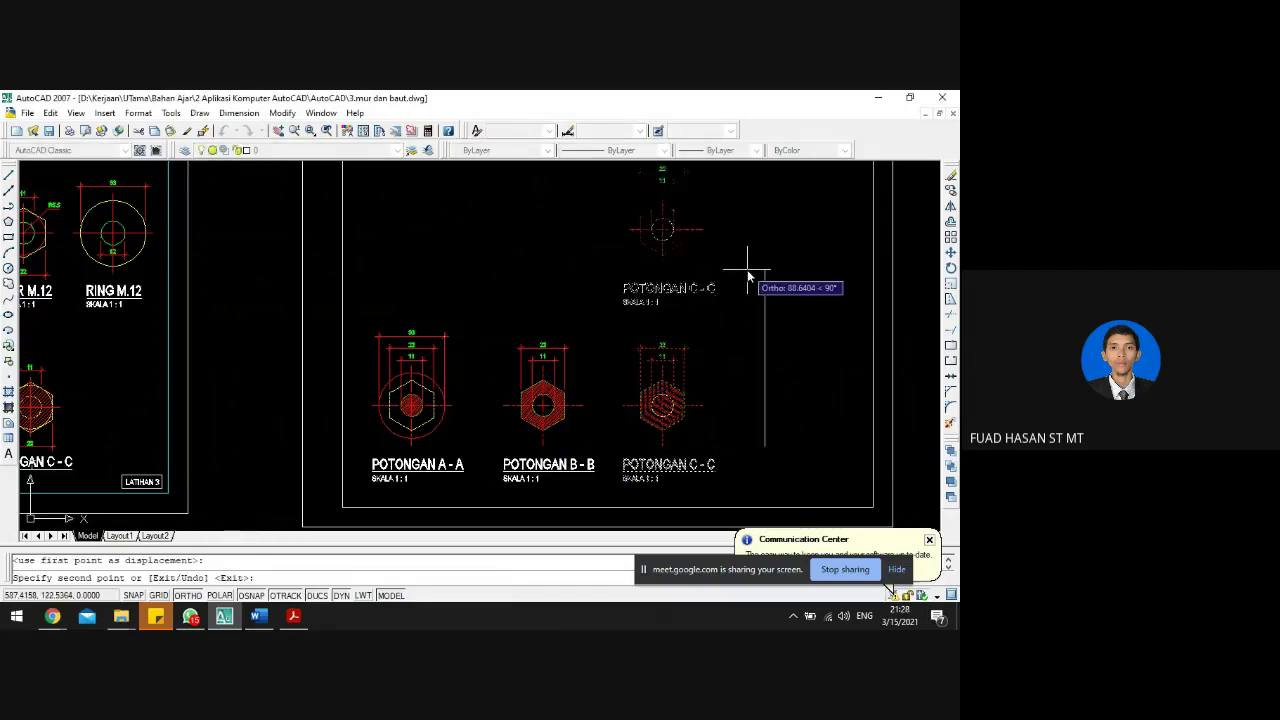
key("Escape")
- Change the title of the copied upper section to MUR M.12
scroll(701, 318, "down", 2)
scroll(665, 300, "up", 5)
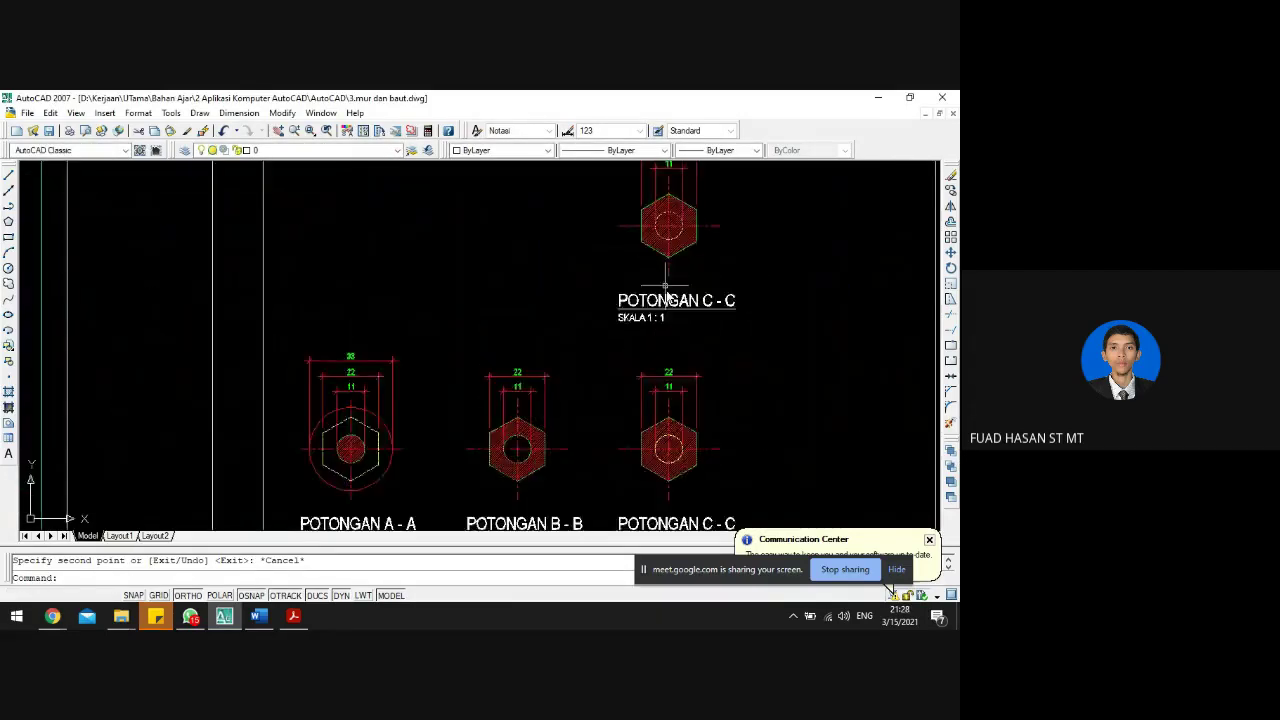
left_click(663, 307)
double_click(663, 307)
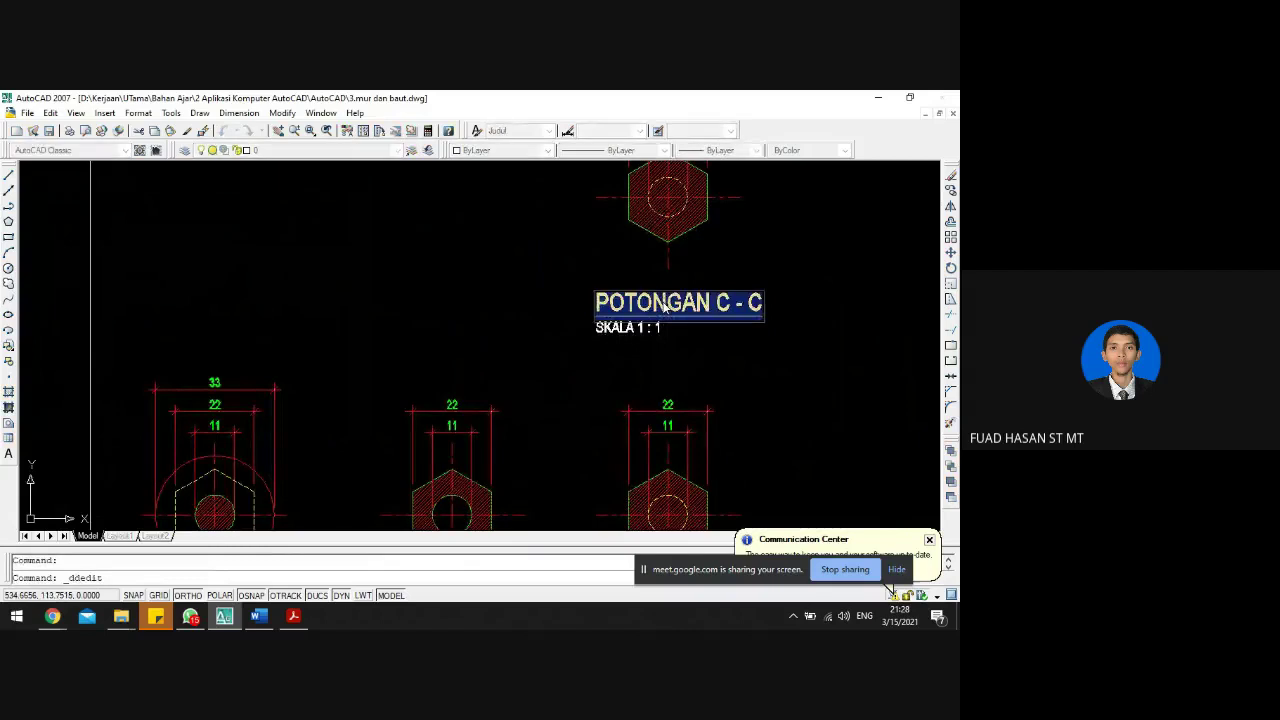
type("MUR M.12")
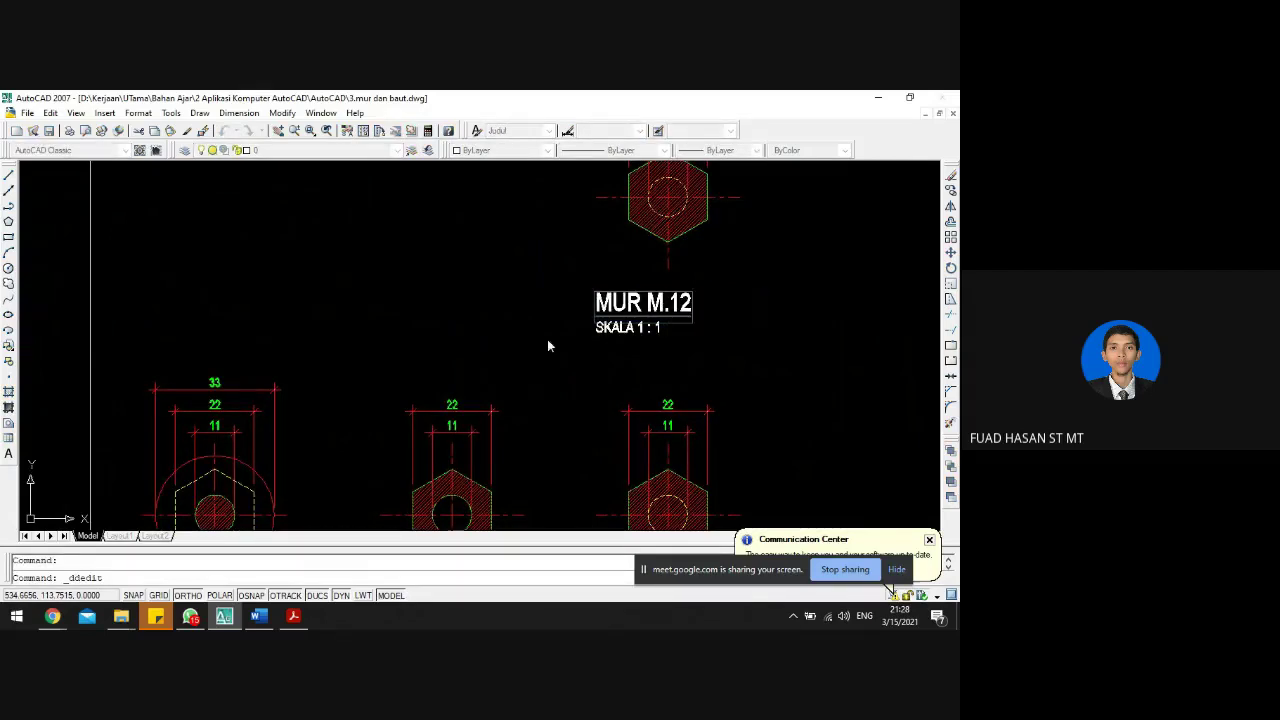
key("Return")
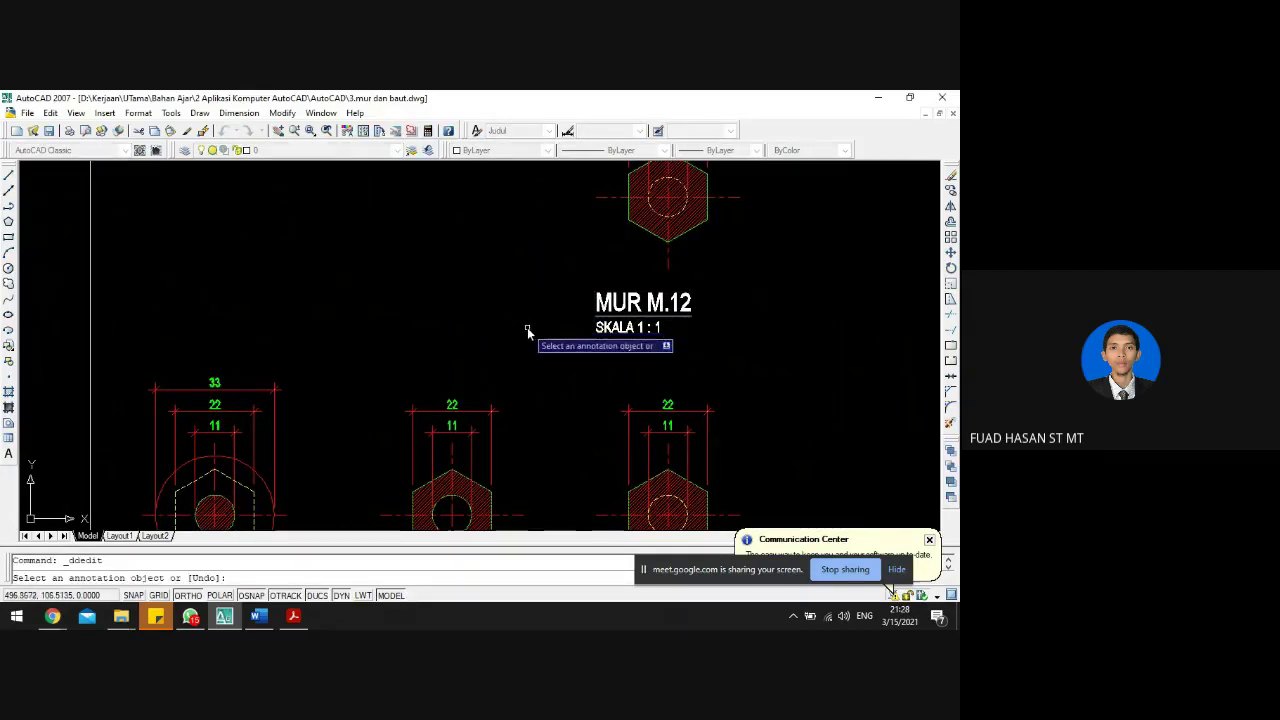
key("Escape")
scroll(571, 337, "down", 4)
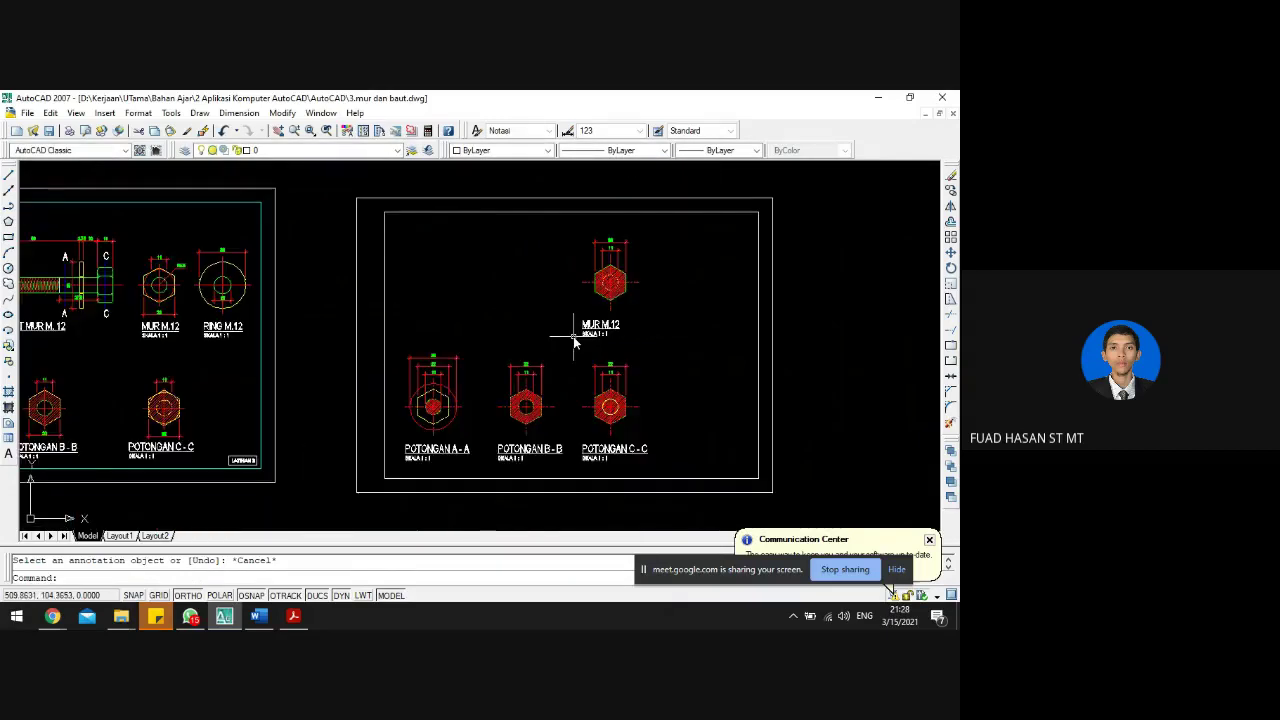
- Delete the hatch from the hexagon of the new MUR M.12 view
scroll(612, 250, "up", 6)
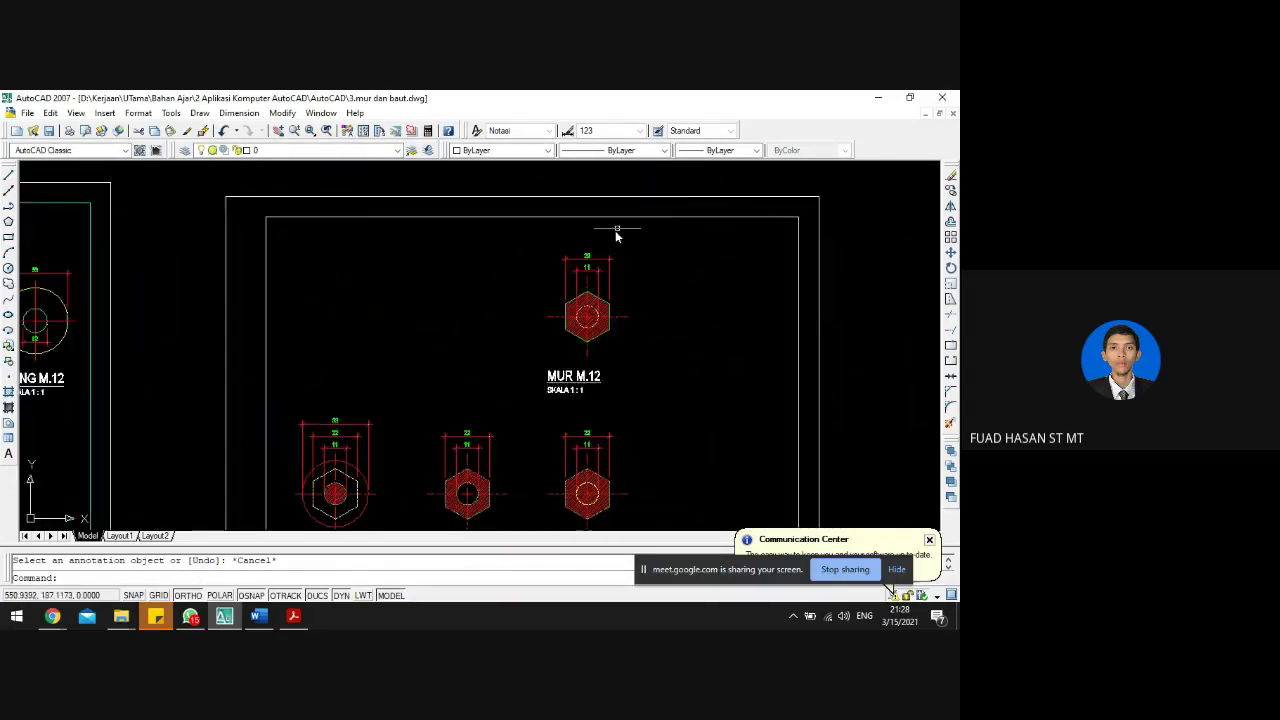
left_click(597, 322)
key("Escape")
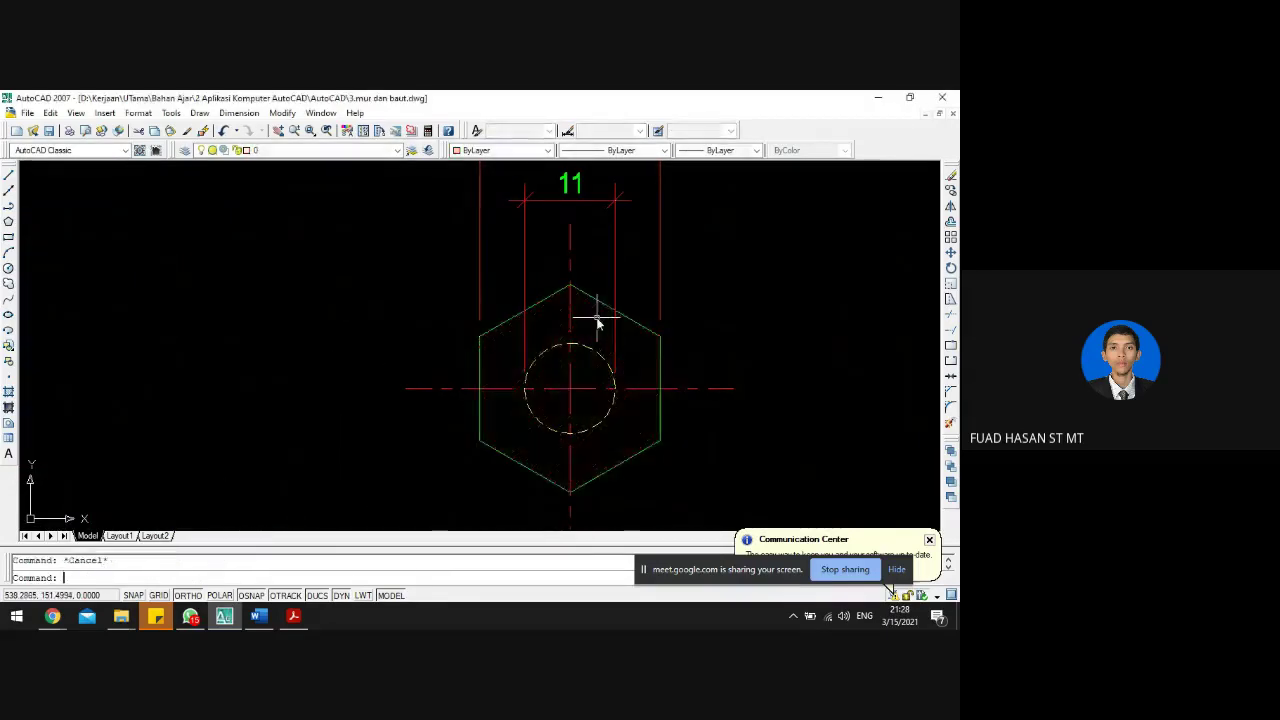
- Examine the circles, outline and dimensions of the original MUR M.12 view against the new one
scroll(597, 322, "down", 4)
scroll(190, 336, "up", 5)
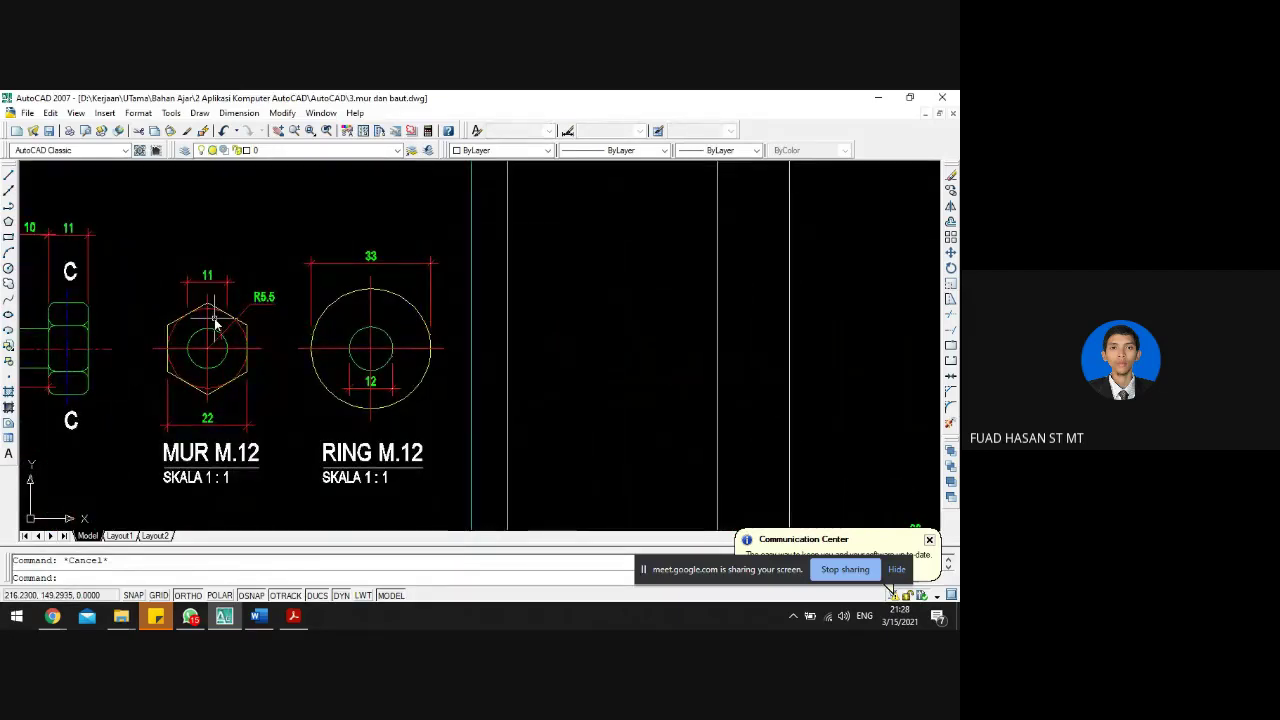
scroll(214, 322, "down", 3)
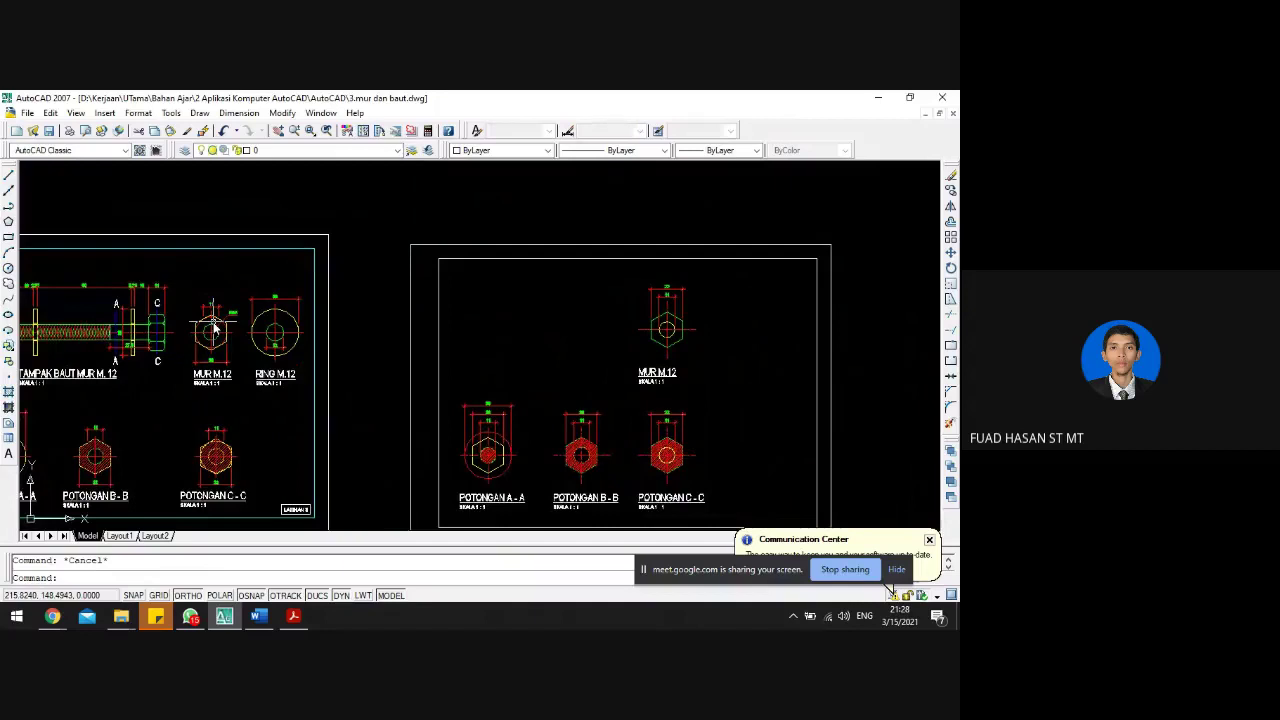
scroll(213, 325, "up", 3)
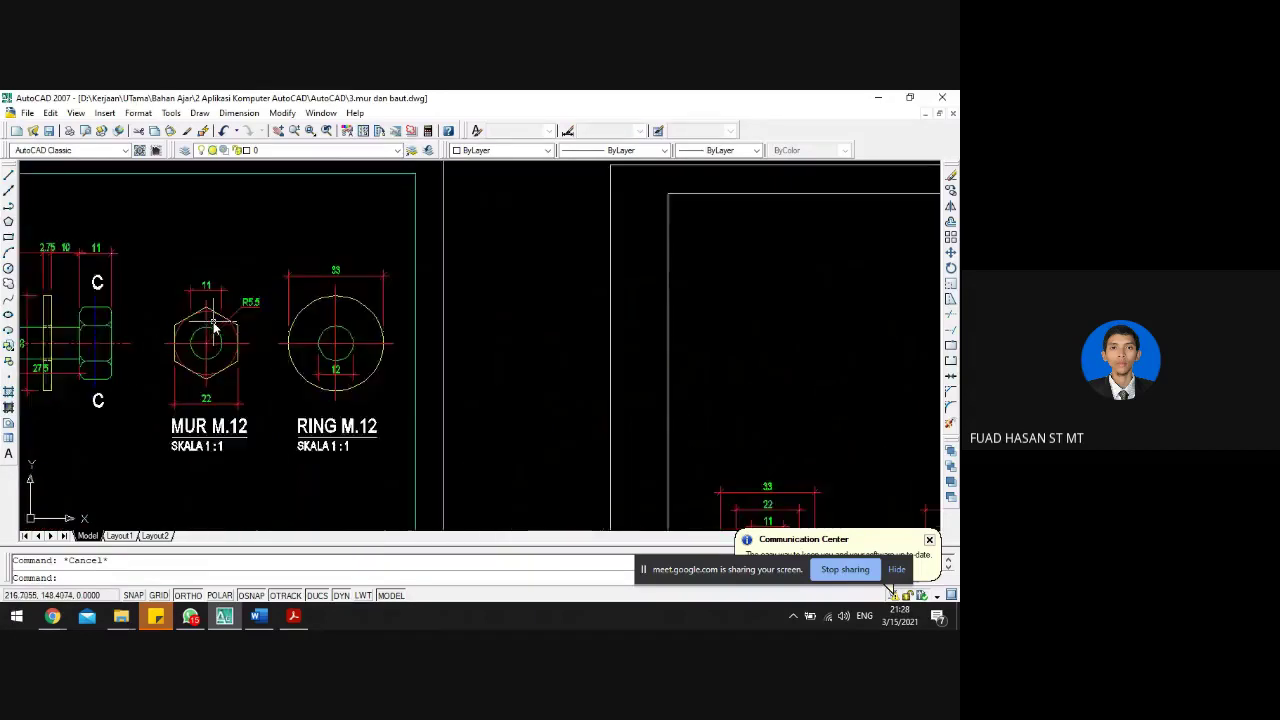
scroll(213, 325, "down", 2)
scroll(210, 336, "up", 4)
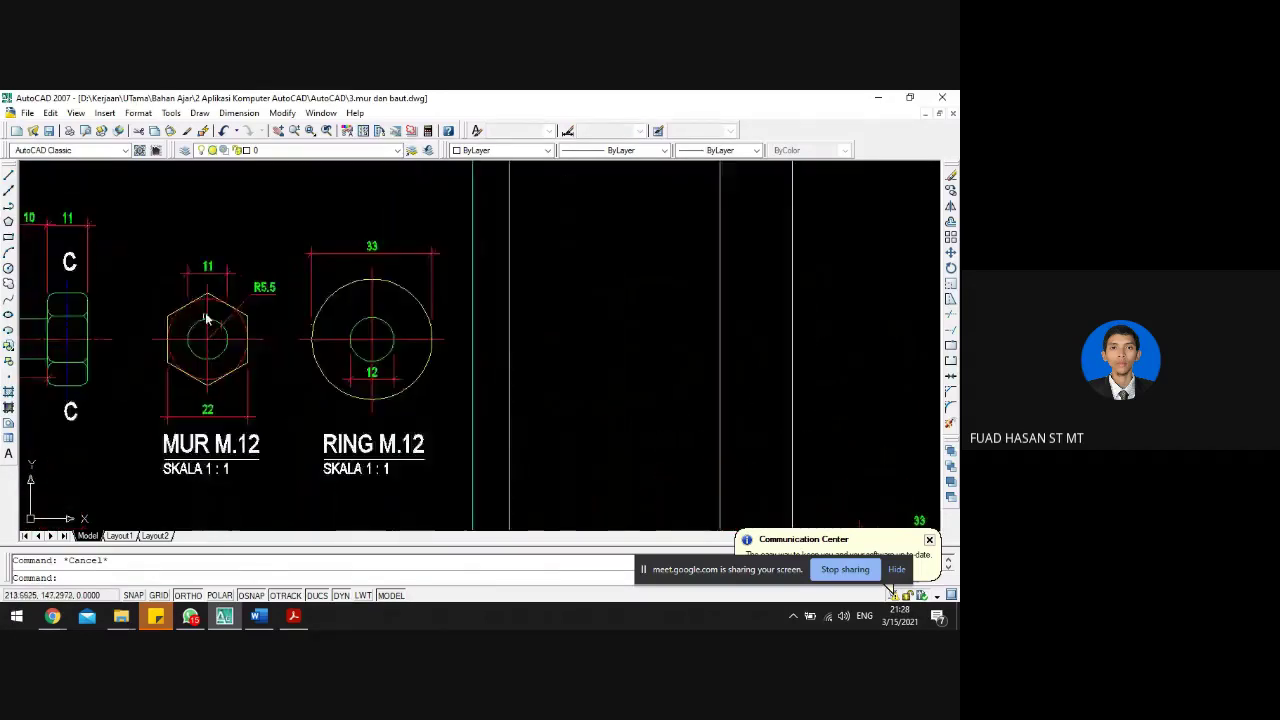
scroll(210, 288, "down", 5)
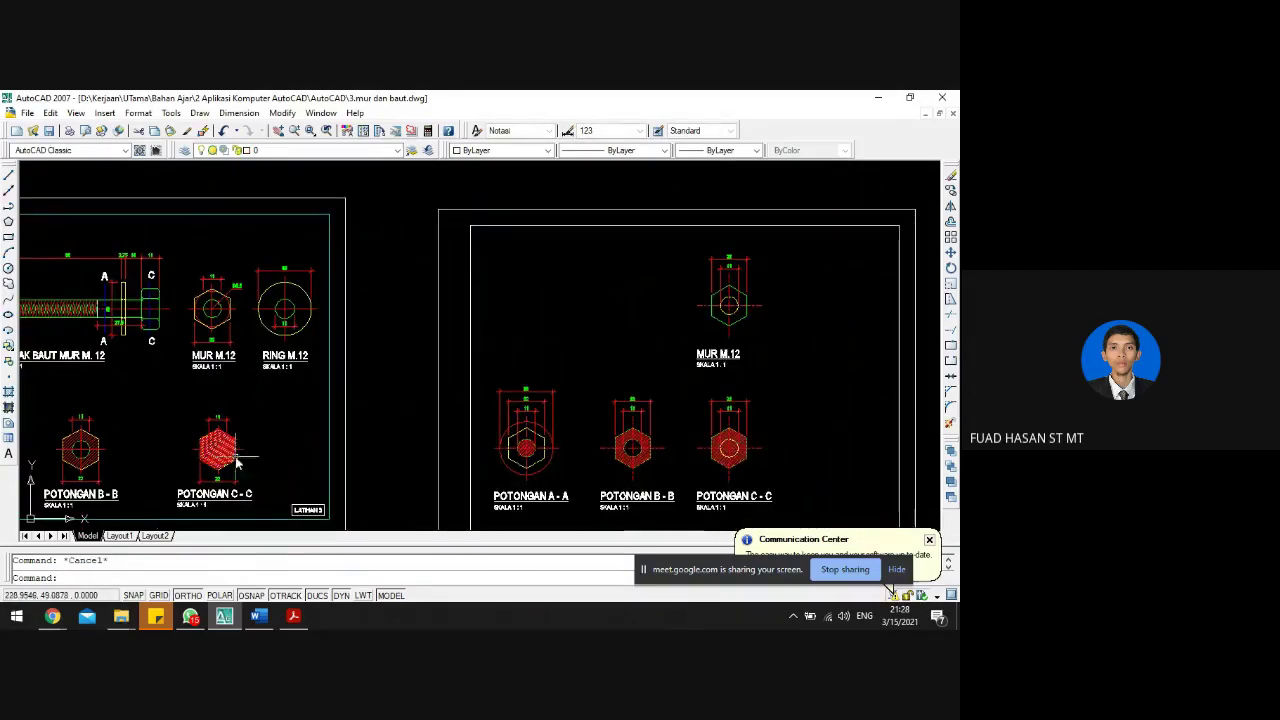
- Draw a circle of radius 11 centred on the hexagon of the POTONGAN C-C section in the second sheet
scroll(647, 476, "up", 3)
scroll(731, 417, "down", 3)
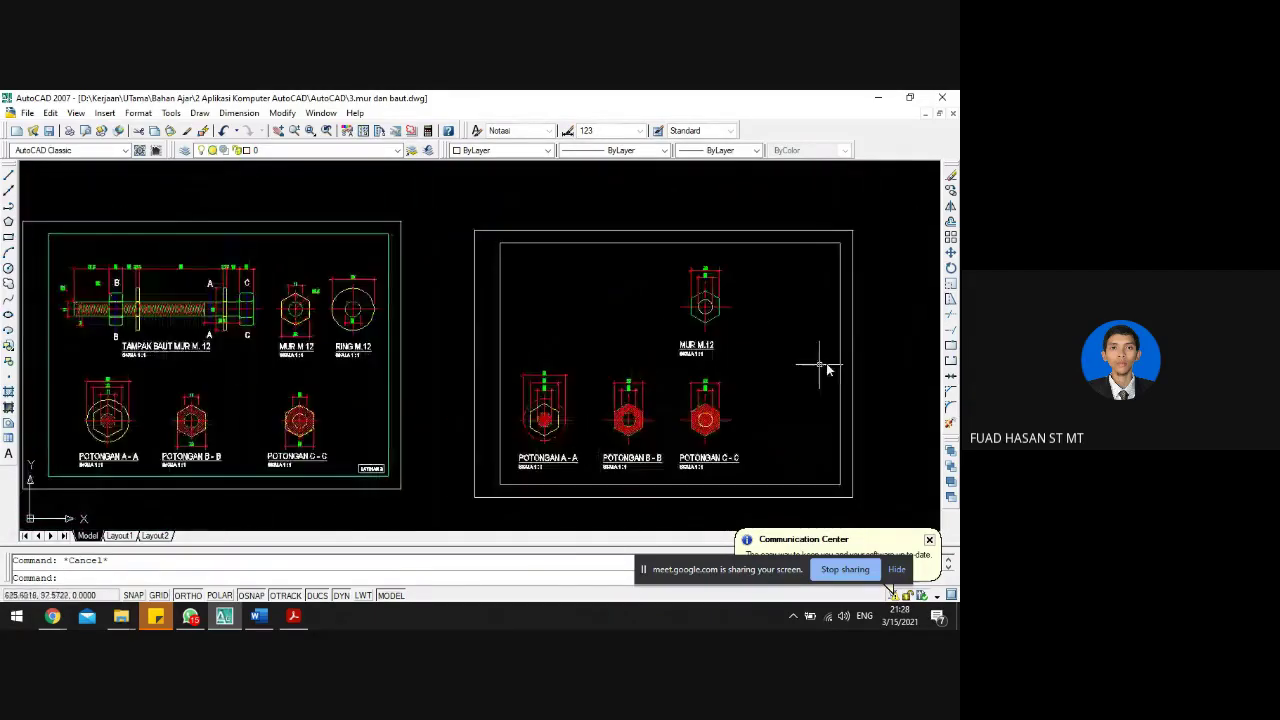
type("C")
key("Return")
scroll(729, 422, "up", 6)
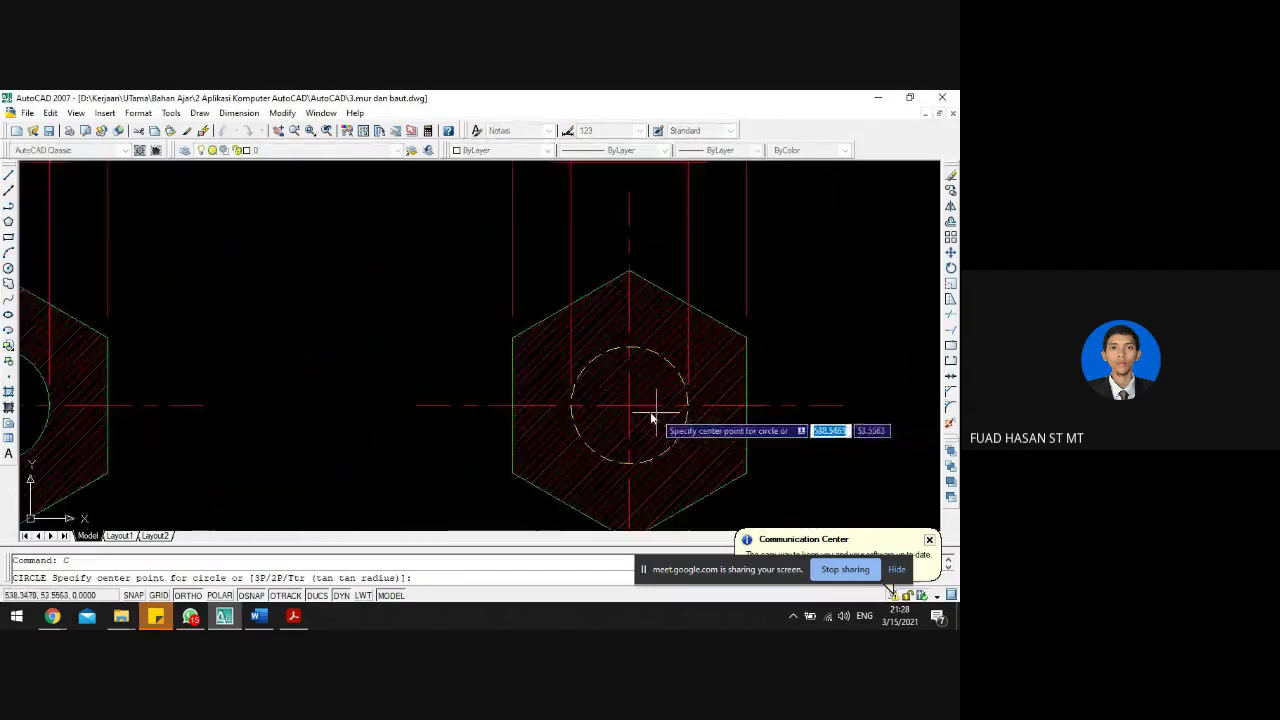
left_click(629, 406)
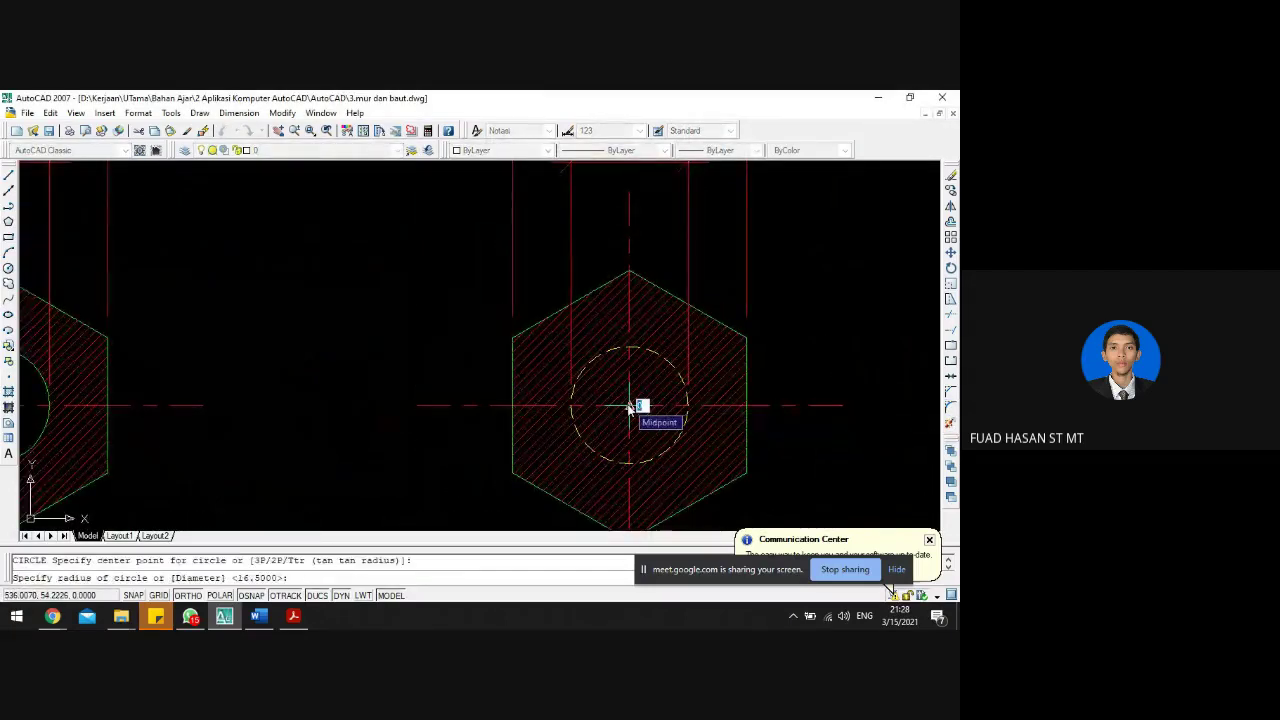
type("11")
key("Return")
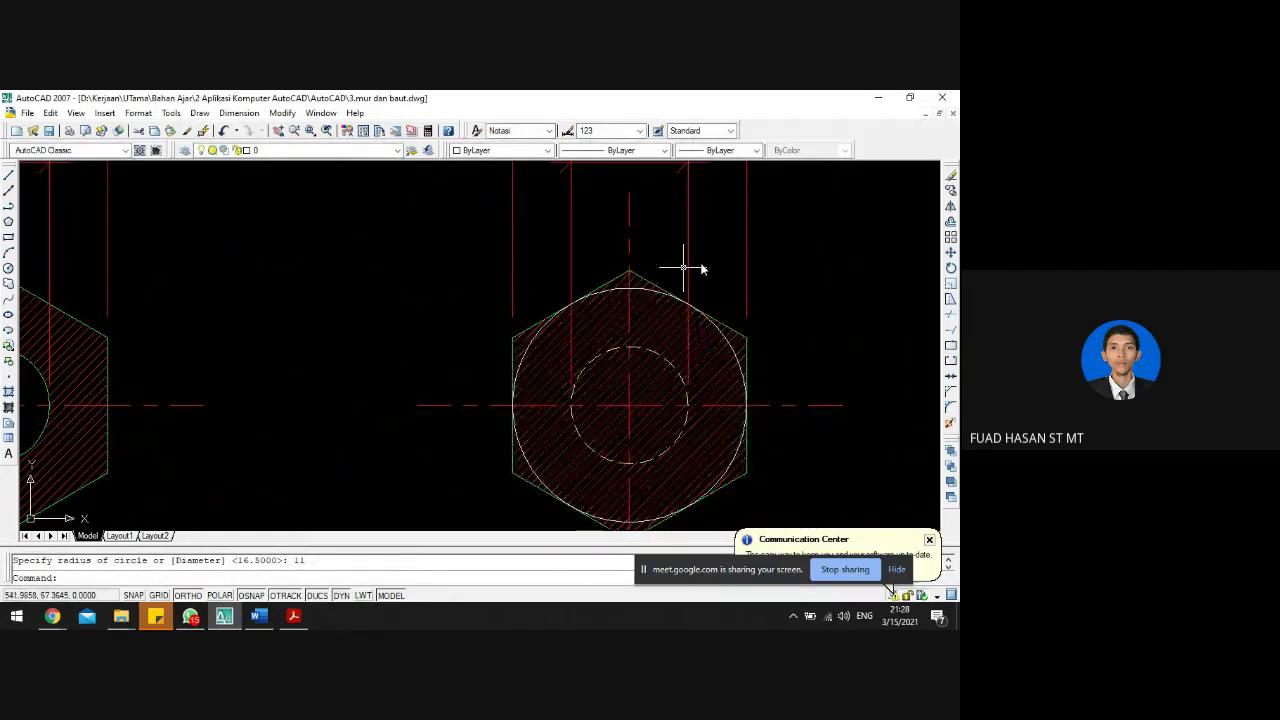
- Examine the circles in the reference POTONGAN C-C section and compare them with the section views in the second sheet
scroll(671, 300, "down", 3)
scroll(430, 393, "down", 3)
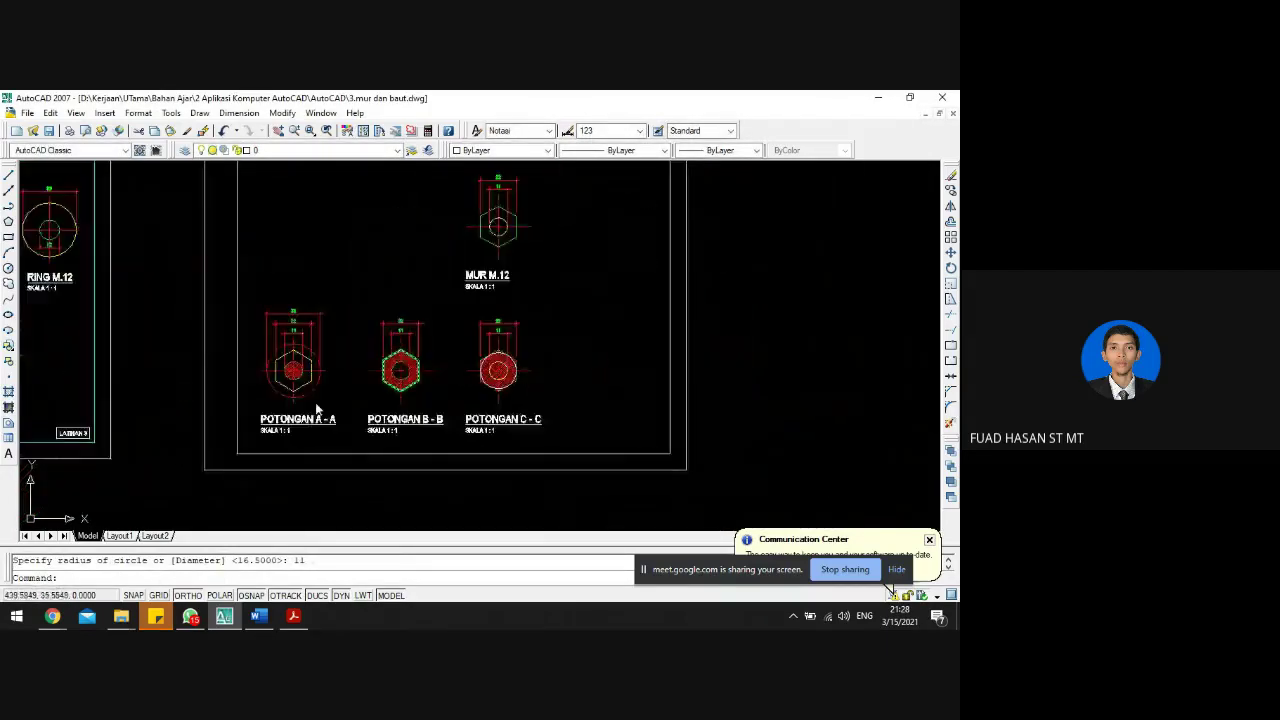
scroll(367, 353, "down", 2)
scroll(215, 358, "up", 5)
scroll(216, 353, "up", 4)
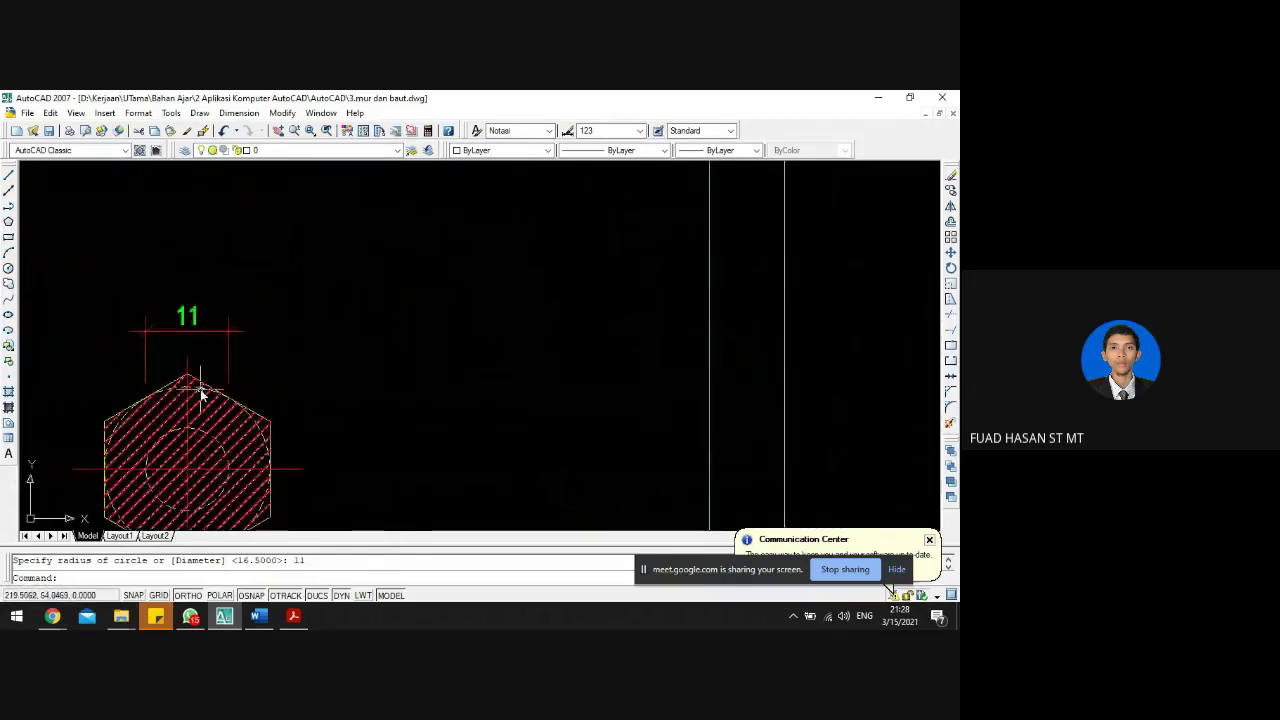
scroll(203, 393, "down", 8)
key("Escape")
scroll(744, 399, "up", 7)
middle_click_drag(742, 400, 588, 403)
scroll(588, 403, "down", 4)
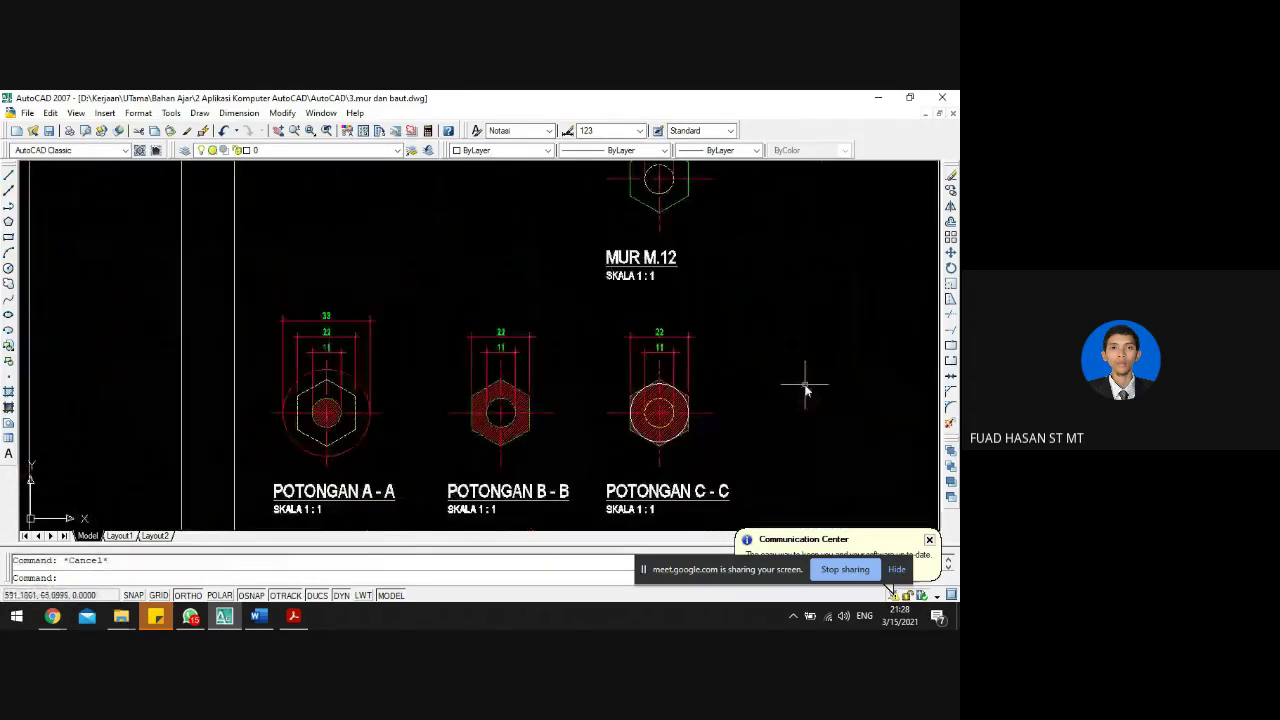
- Match the properties of the dashed inner circle in POTONGAN C-C onto the surrounding circle of radius 11
type("ma")
key("Return")
scroll(712, 413, "up", 6)
scroll(548, 317, "up", 3)
scroll(486, 366, "up", 2)
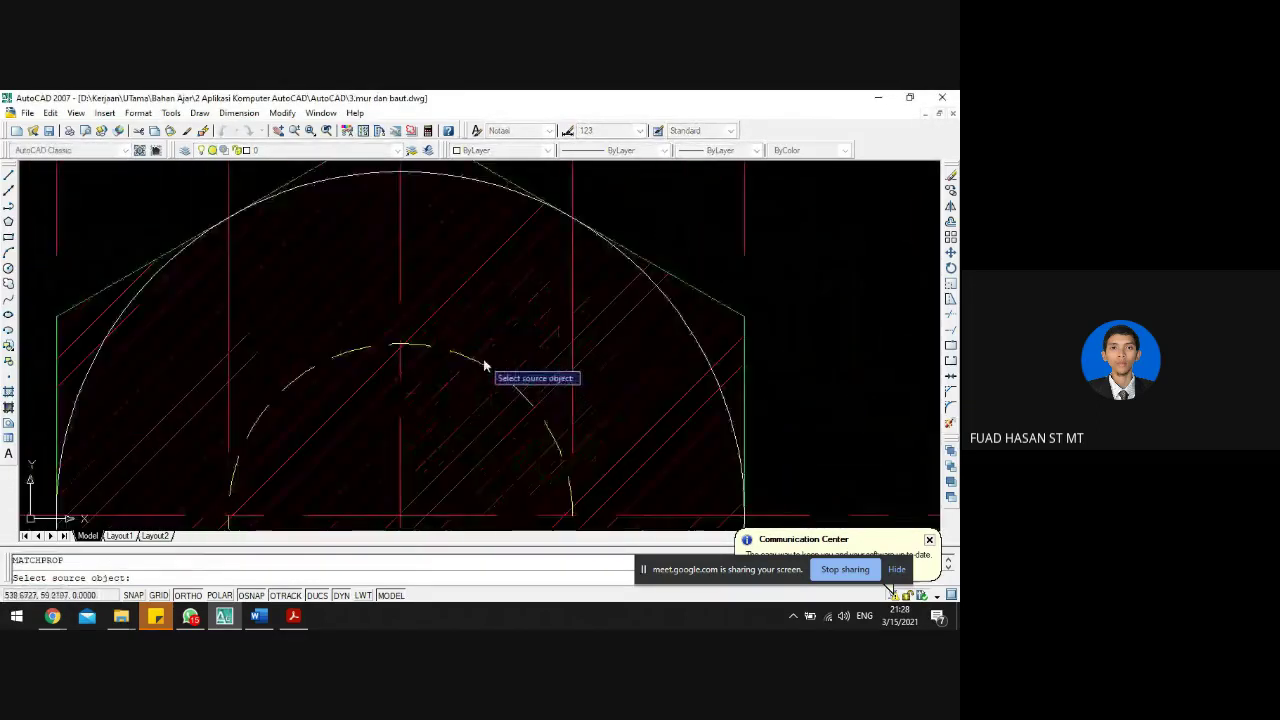
scroll(477, 365, "up", 1)
left_click(478, 366)
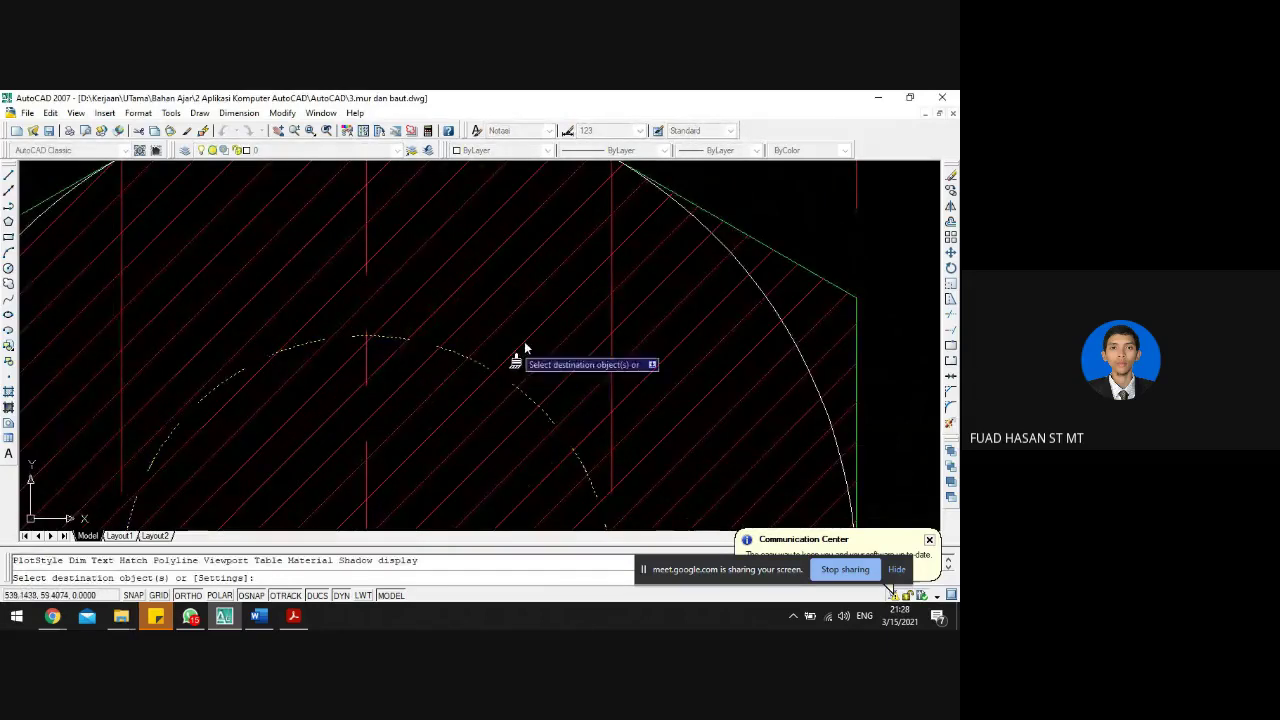
left_click(702, 224)
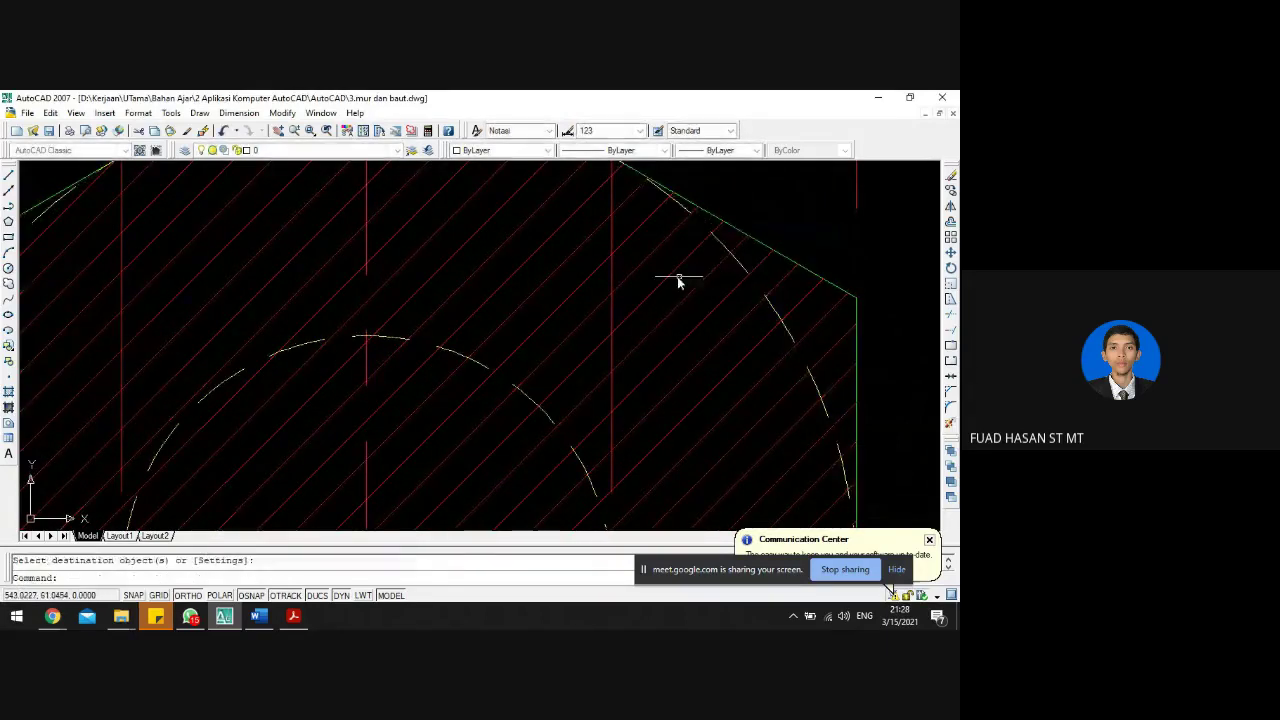
key("Escape")
- Copy the dashed outer circle from the centre of POTONGAN C-C to the centre of the MUR M.12 nut above it
scroll(632, 322, "down", 5)
scroll(628, 283, "up", 3)
scroll(628, 283, "up", 6)
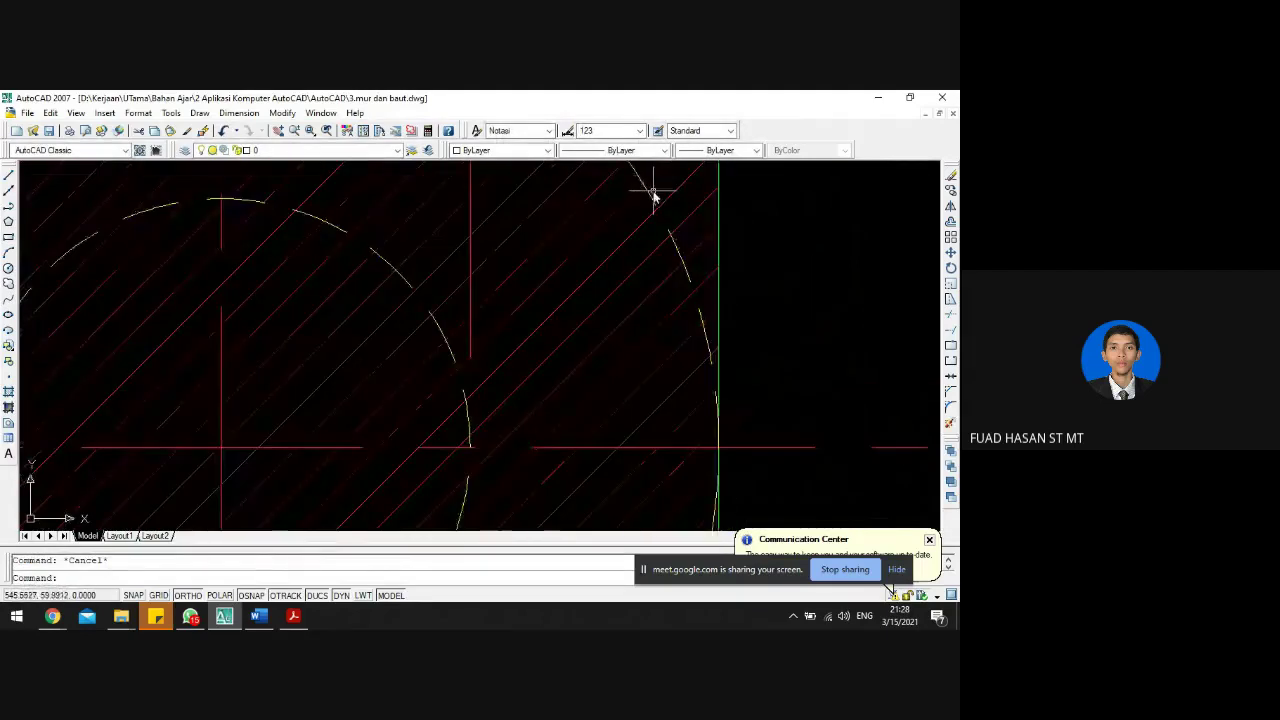
left_click(640, 206)
scroll(492, 340, "down", 5)
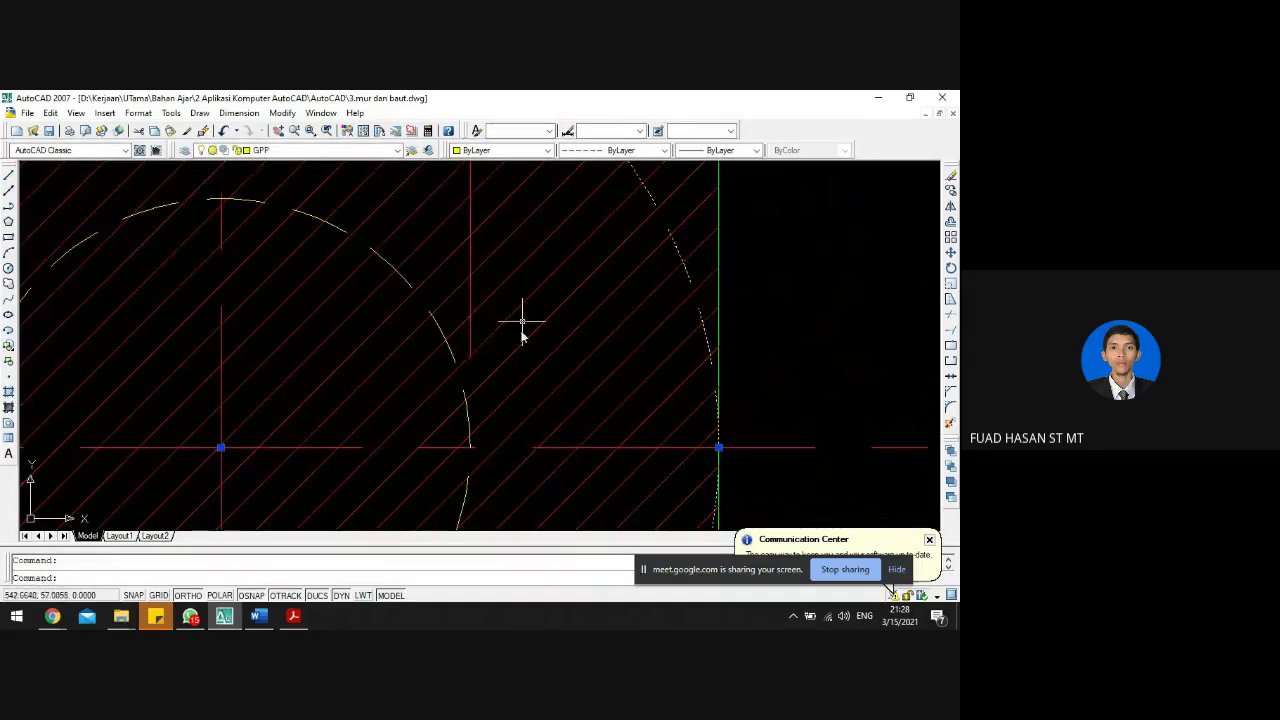
type("co")
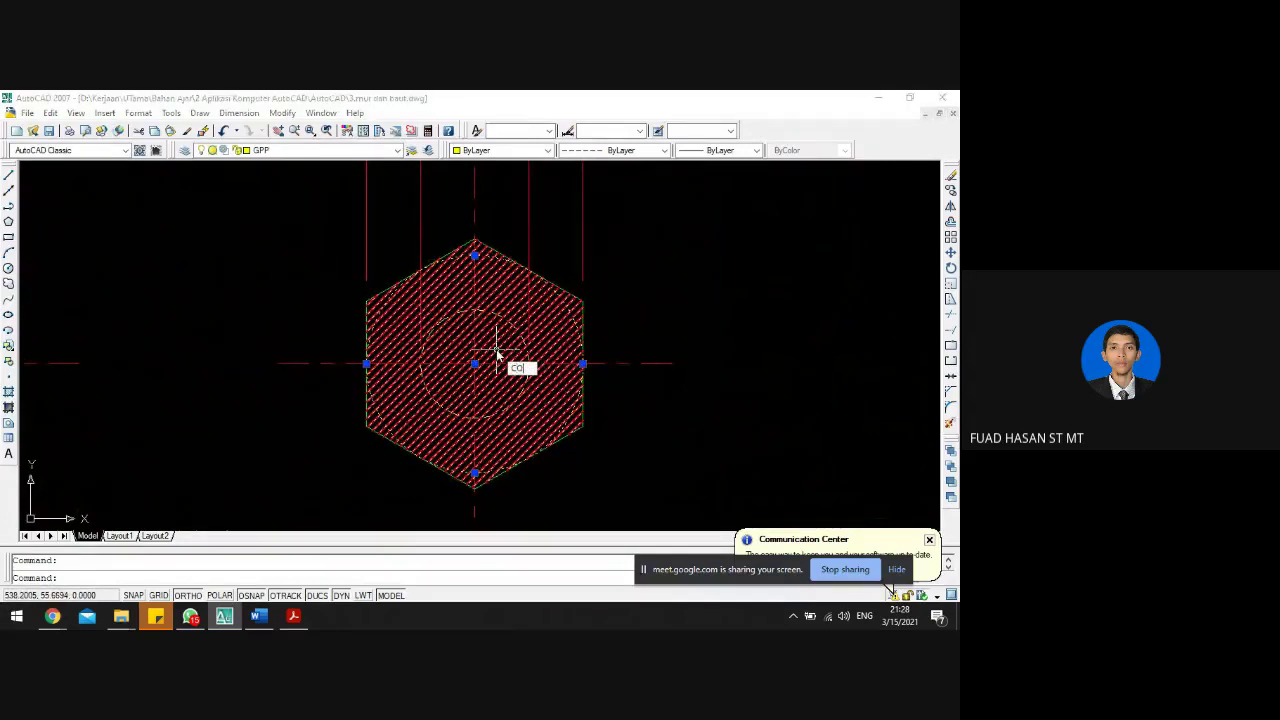
key("Return")
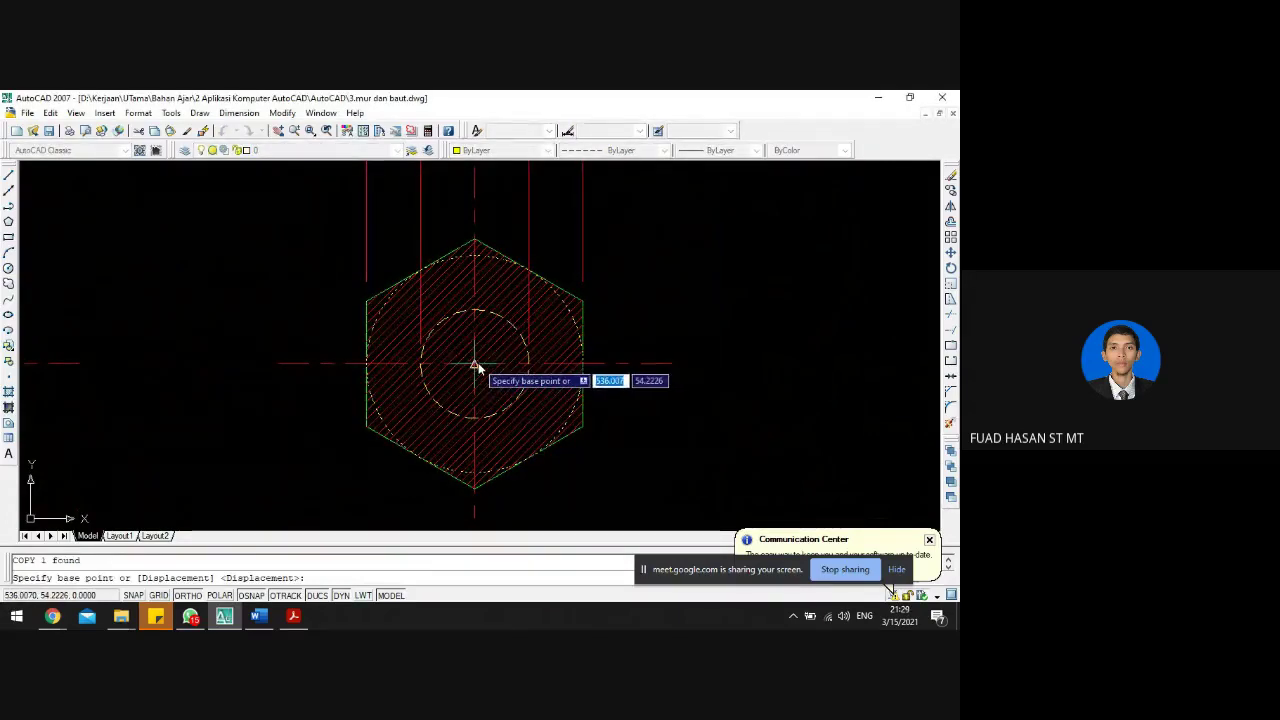
left_click(477, 368)
scroll(472, 380, "down", 4)
scroll(495, 228, "up", 5)
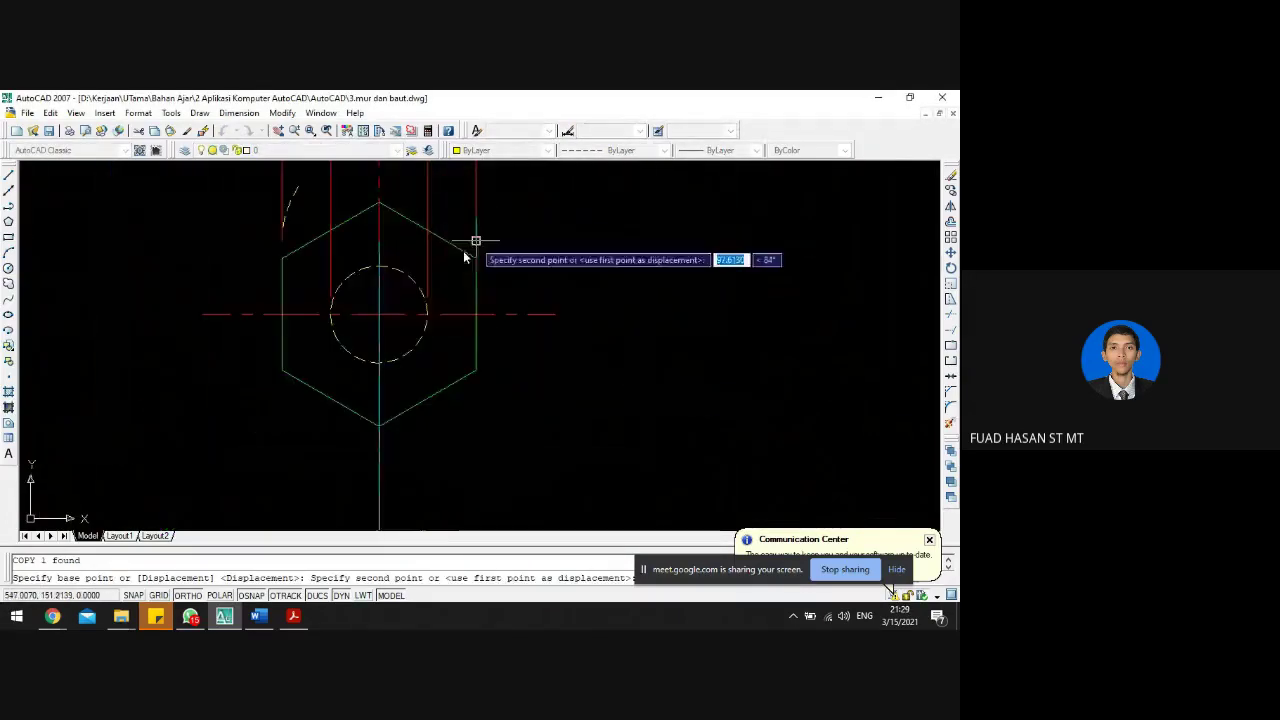
left_click(380, 314)
key("Escape")
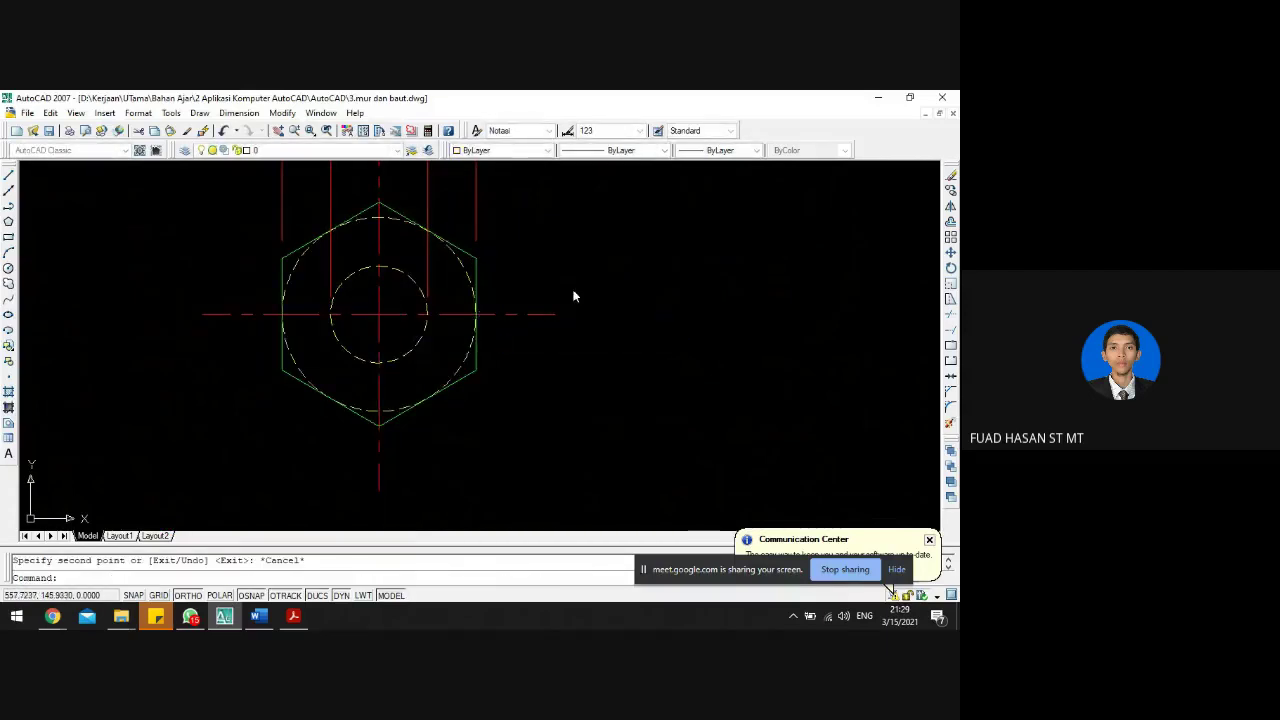
- Examine the line styles and dimensions of the reference MUR M.12 nut and compare them with the nut in the second sheet
scroll(574, 296, "down", 4)
scroll(130, 300, "up", 5)
scroll(152, 336, "down", 2)
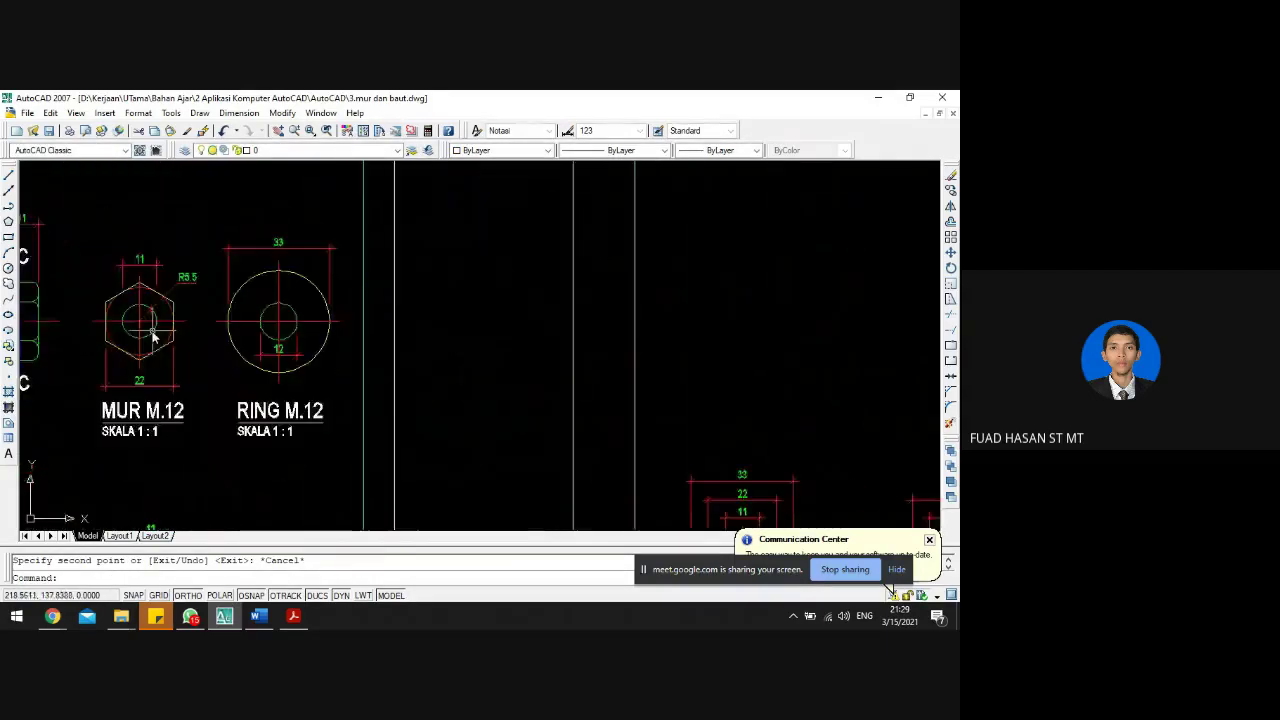
scroll(150, 332, "down", 2)
scroll(145, 328, "up", 2)
scroll(140, 320, "down", 3)
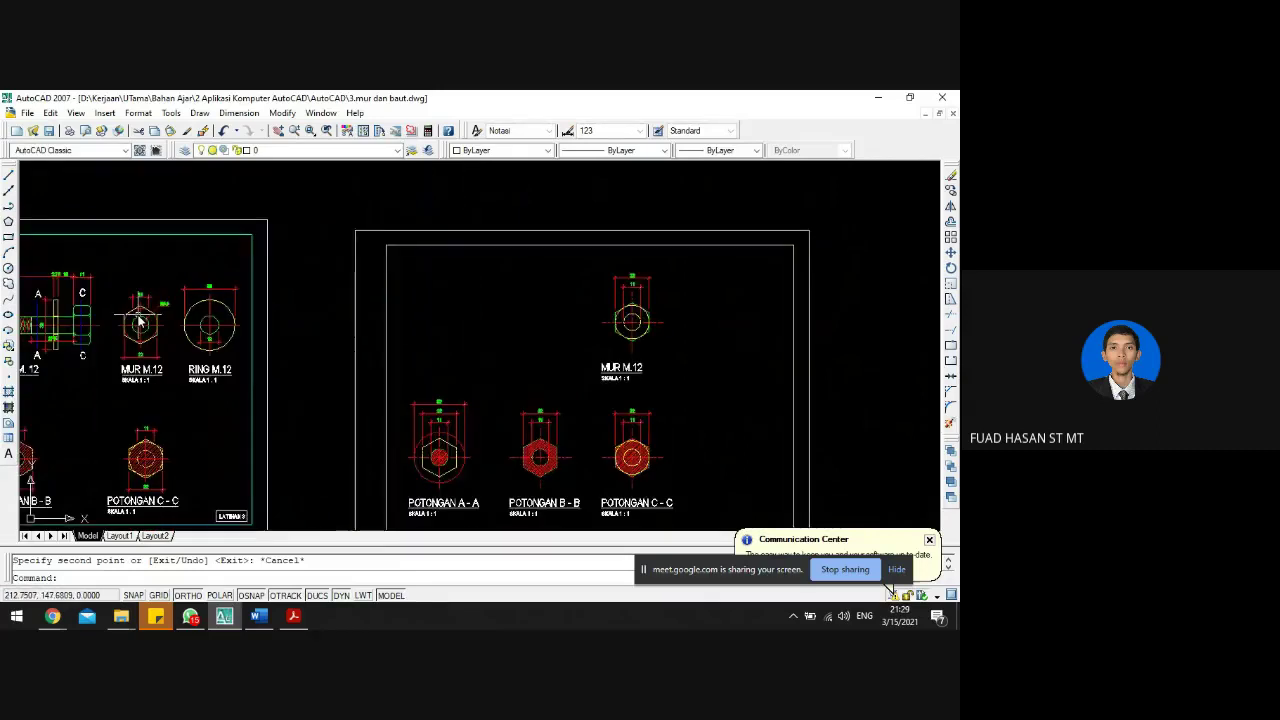
scroll(140, 320, "up", 5)
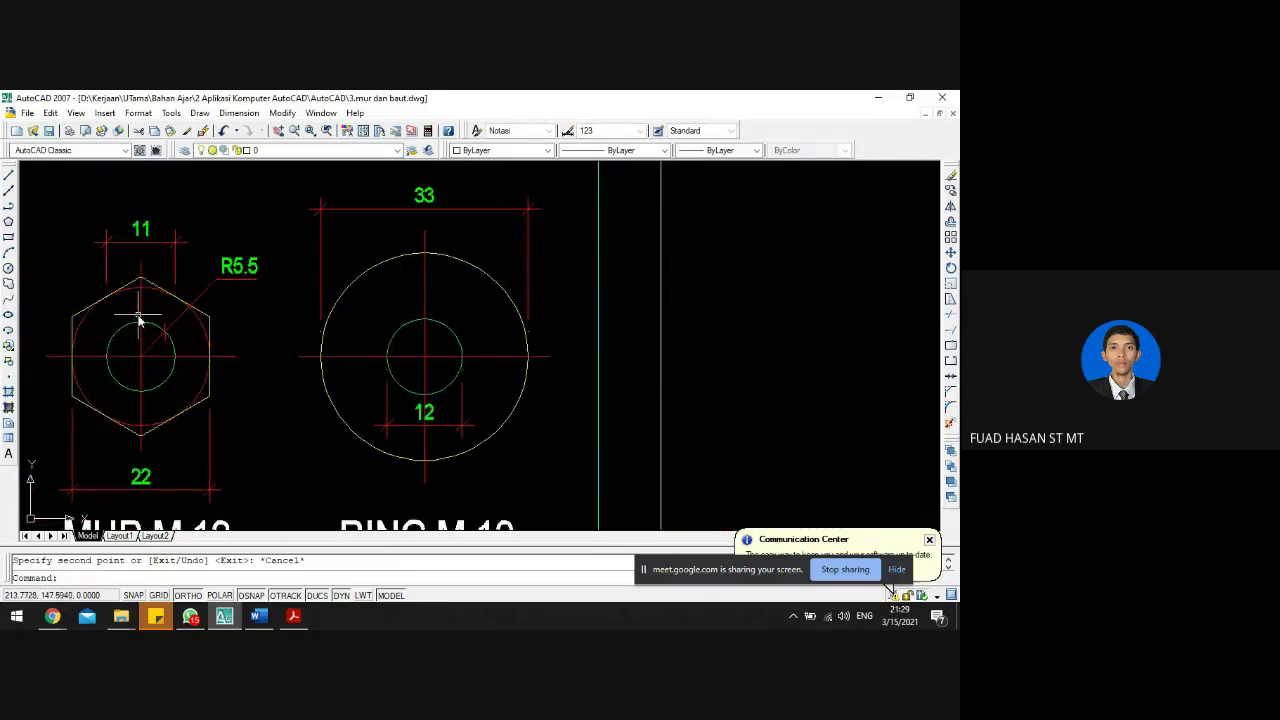
scroll(138, 325, "down", 4)
scroll(136, 316, "up", 7)
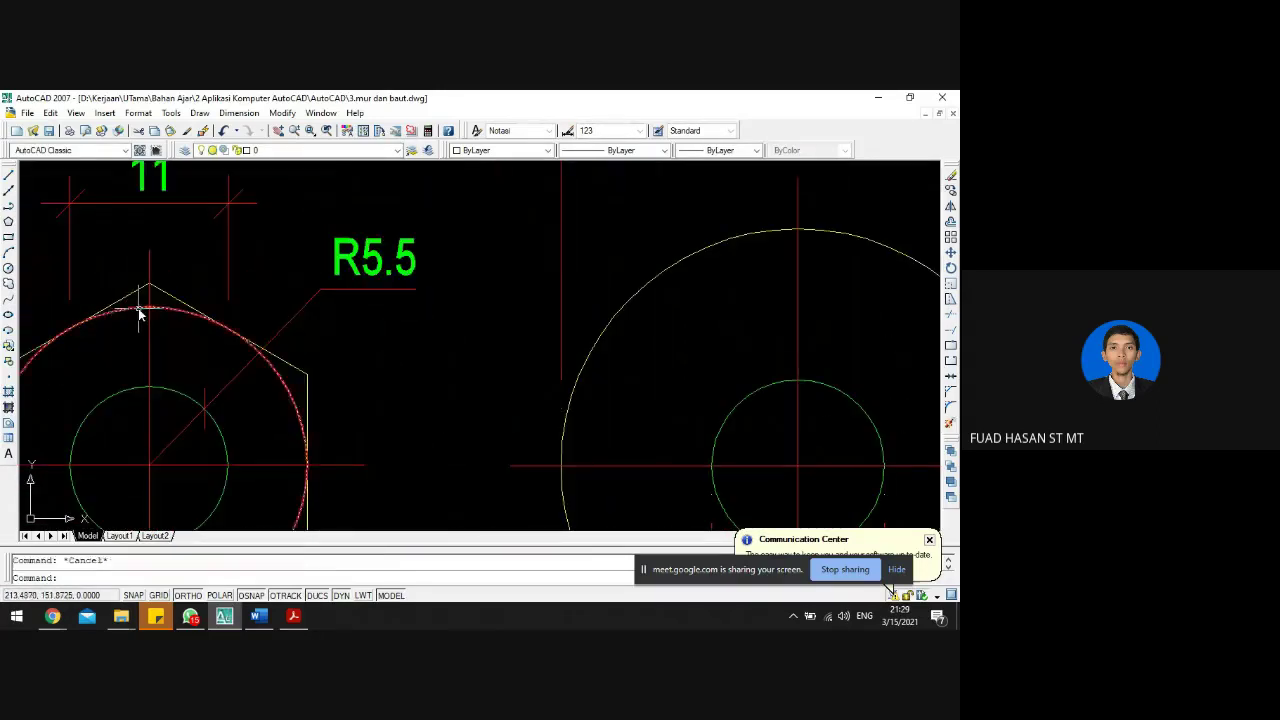
left_click(140, 313)
key("Escape")
scroll(132, 320, "down", 5)
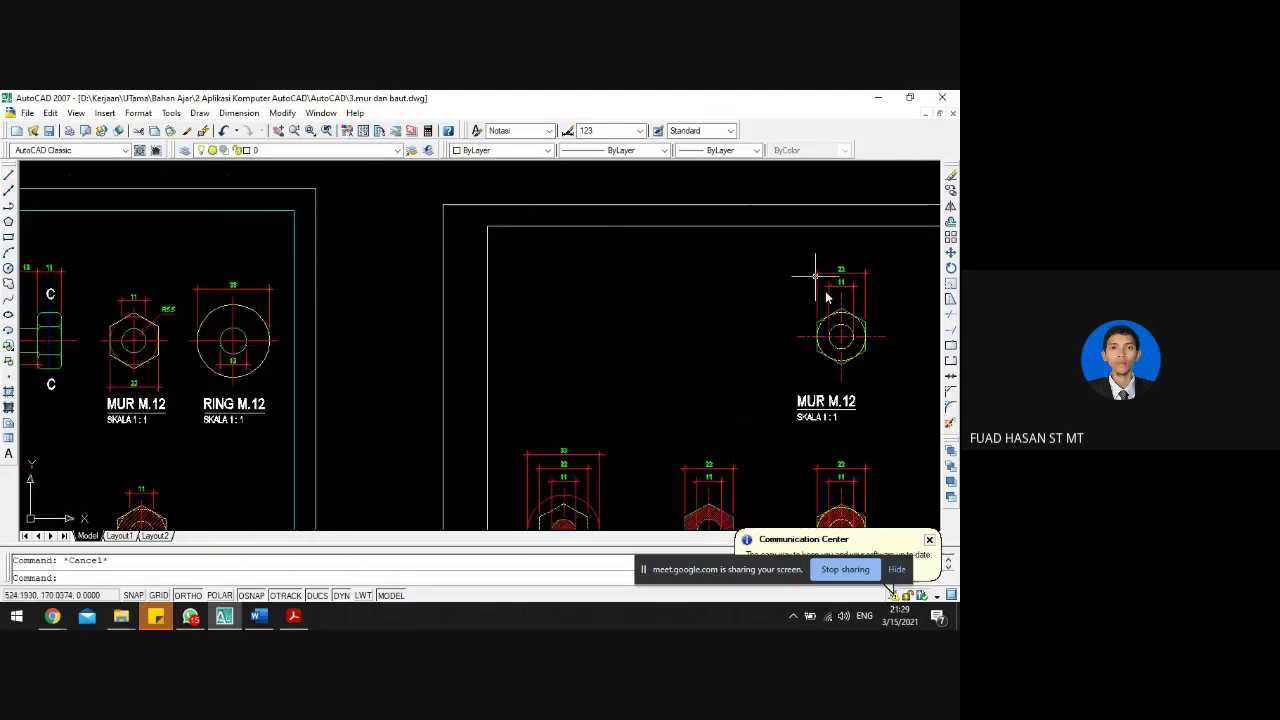
scroll(840, 305, "up", 2)
scroll(391, 420, "down", 2)
scroll(194, 346, "up", 2)
scroll(300, 320, "down", 2)
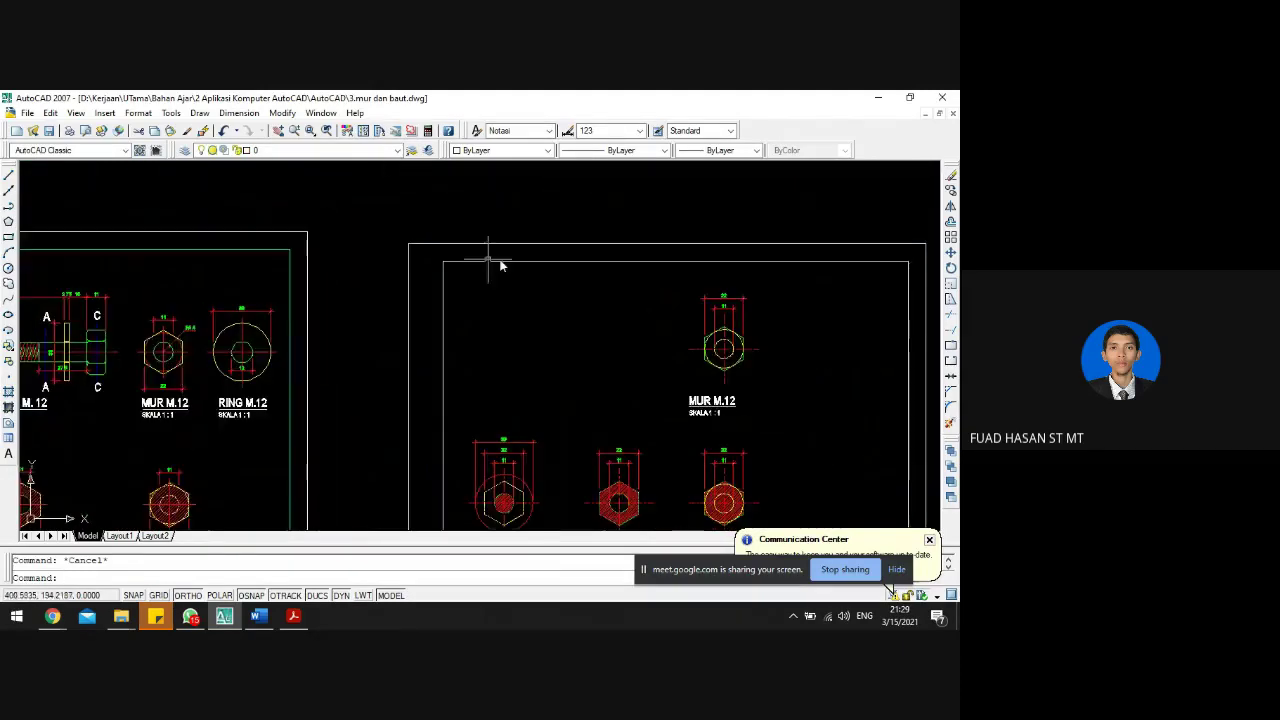
scroll(738, 322, "up", 5)
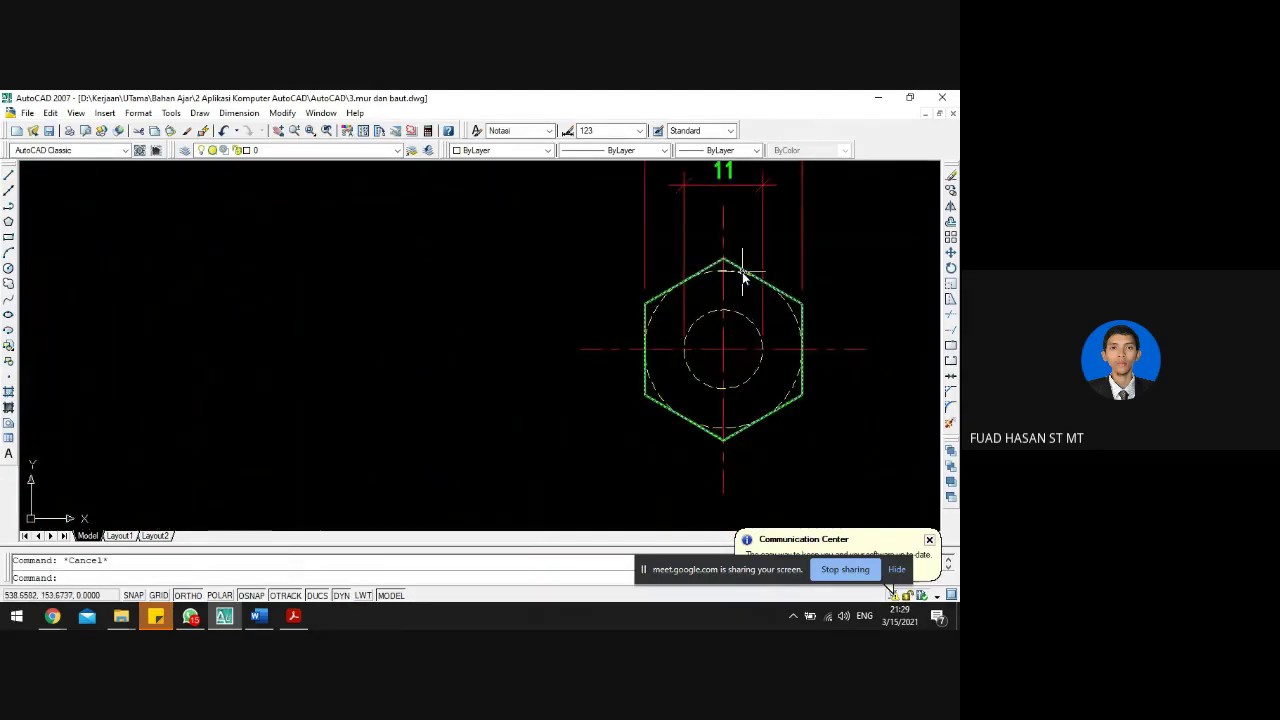
- Match the properties of the hexagon onto the dashed inner circle of the MUR M.12 nut in the second sheet
type("ma")
key("Return")
scroll(738, 267, "up", 5)
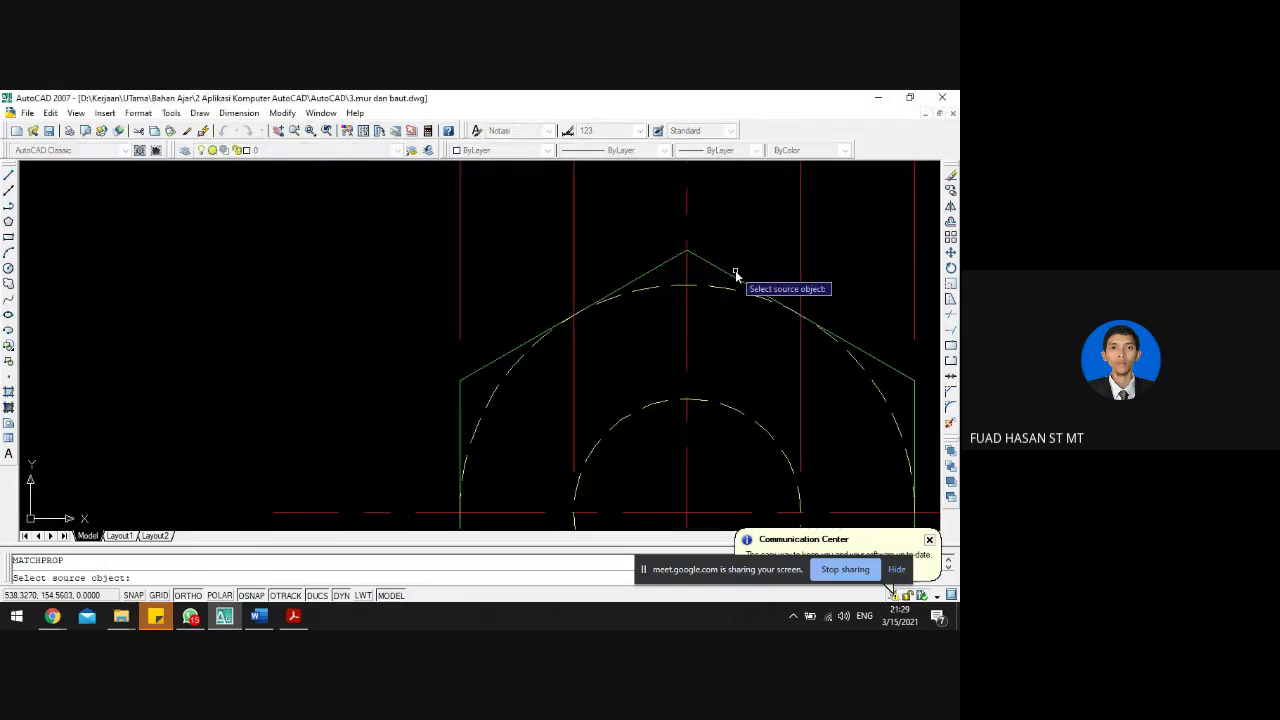
left_click(722, 278)
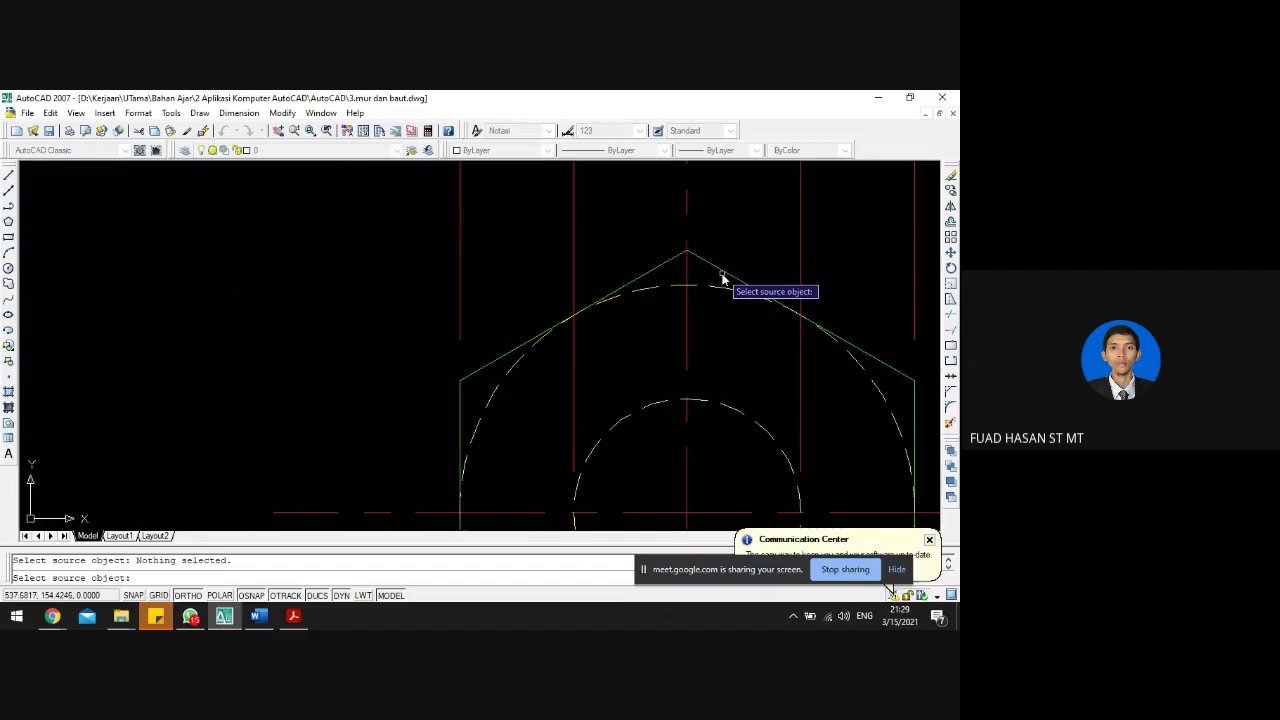
left_click(722, 276)
left_click(706, 406)
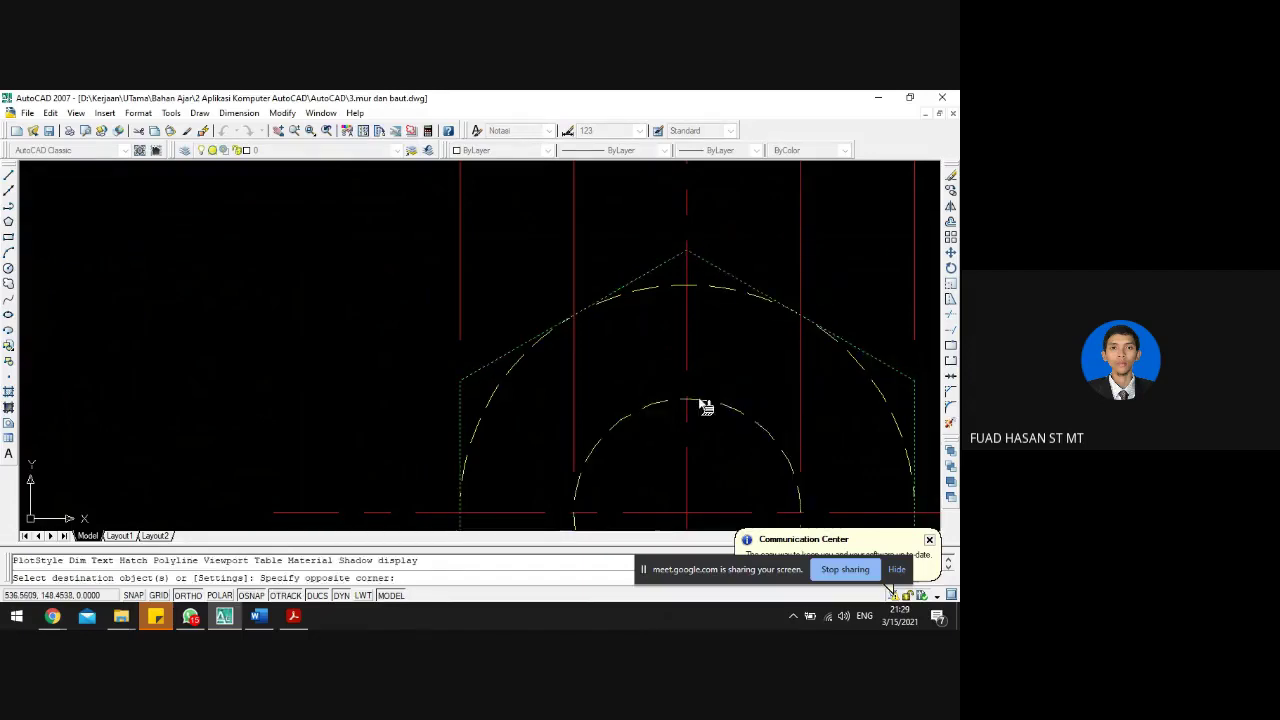
left_click(700, 409)
key("Return")
- Assign the dashed outer circle of the MUR M.12 nut to the GTPS layer
left_click(681, 290)
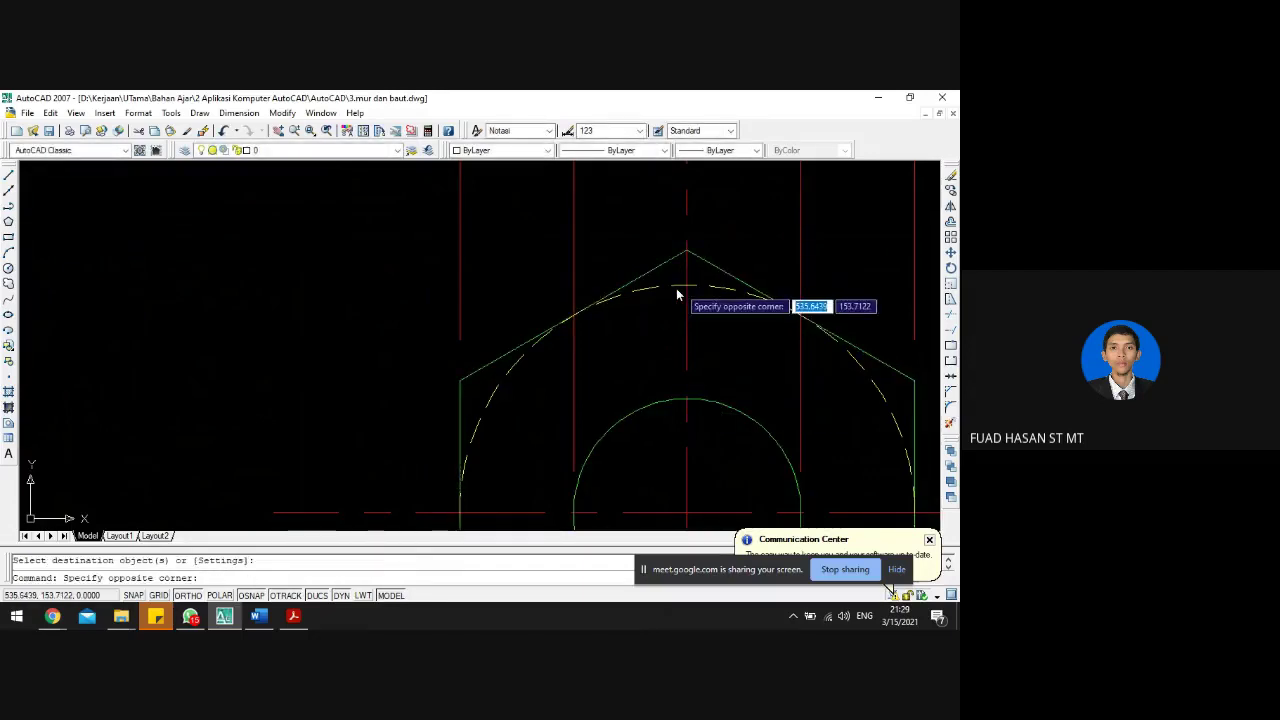
left_click(668, 282)
left_click(358, 160)
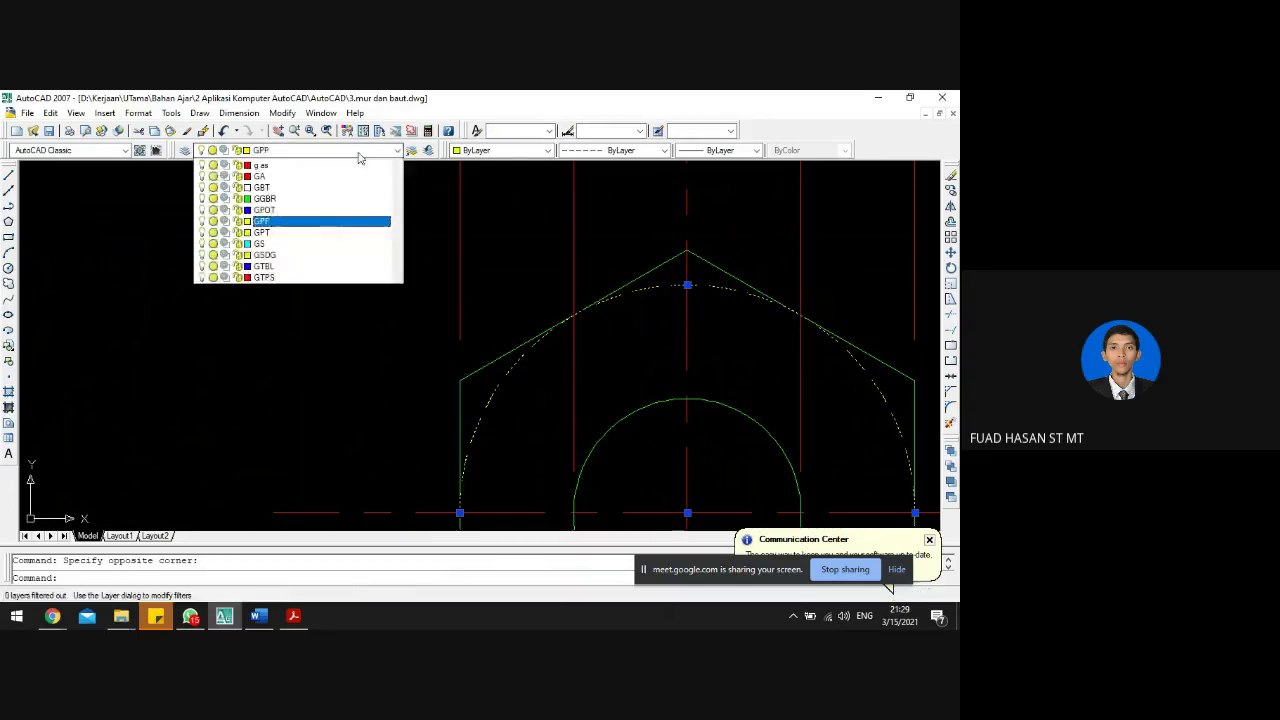
left_click(369, 294)
key("Escape")
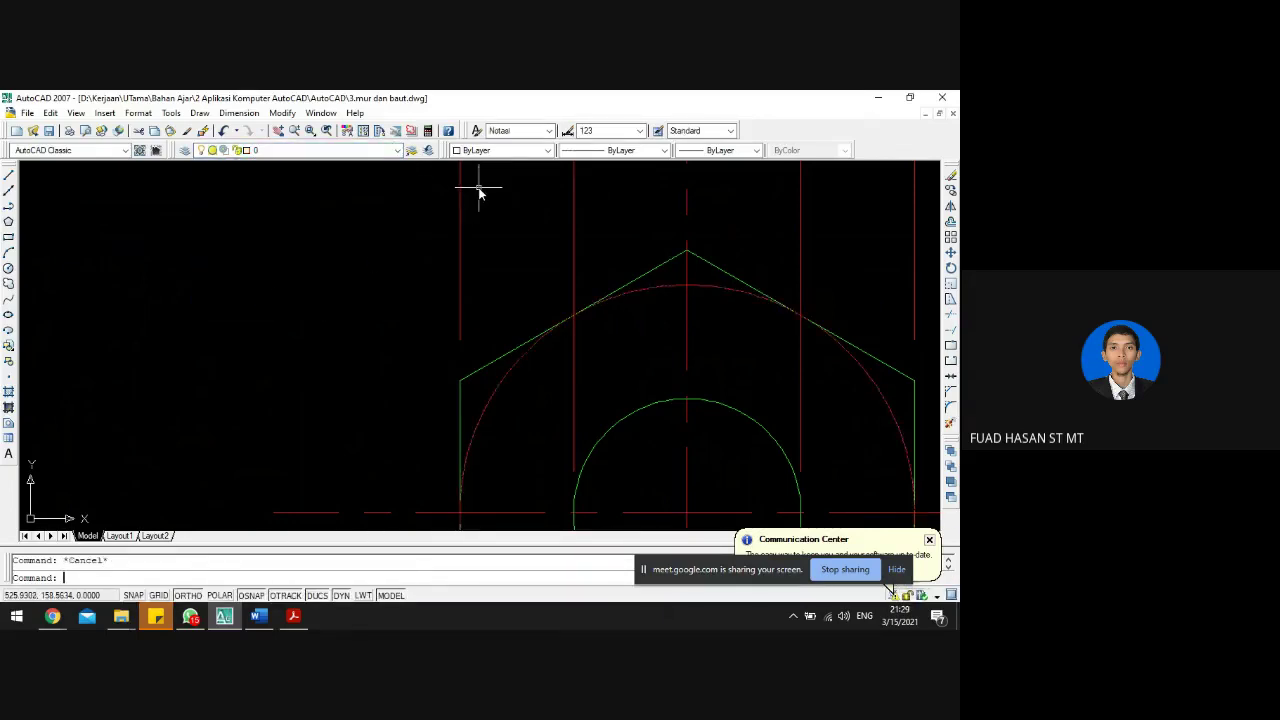
- Add a radius dimension to the inner circle of the MUR M.12 nut in the second sheet, placing its text below the hexagon's lower-right side
scroll(480, 194, "down", 5)
scroll(541, 259, "down", 3)
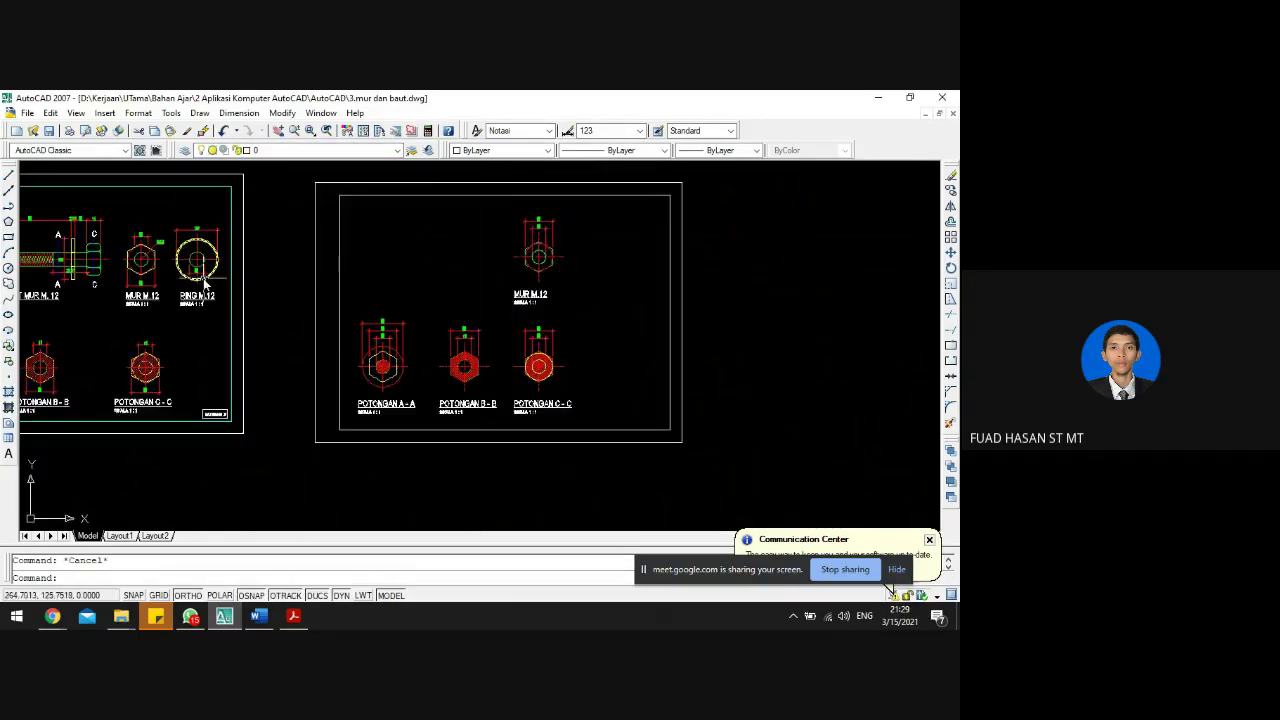
scroll(178, 262, "up", 2)
scroll(160, 245, "up", 5)
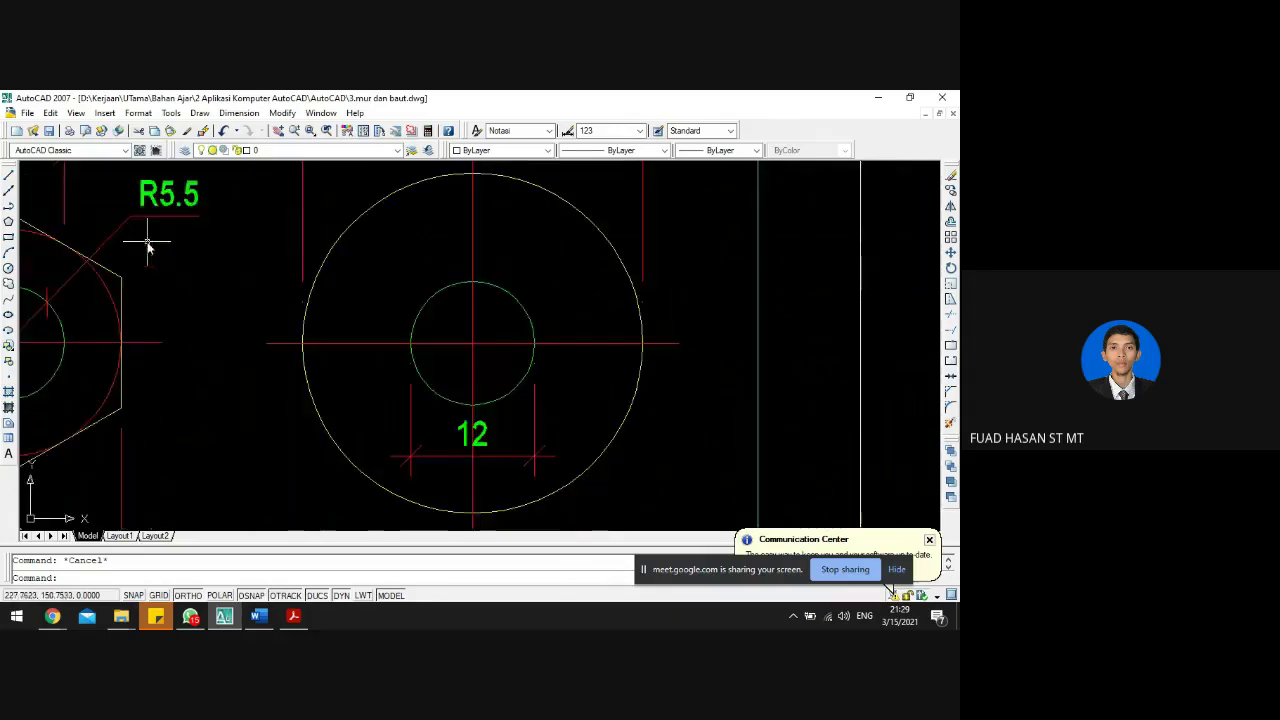
scroll(170, 220, "down", 2)
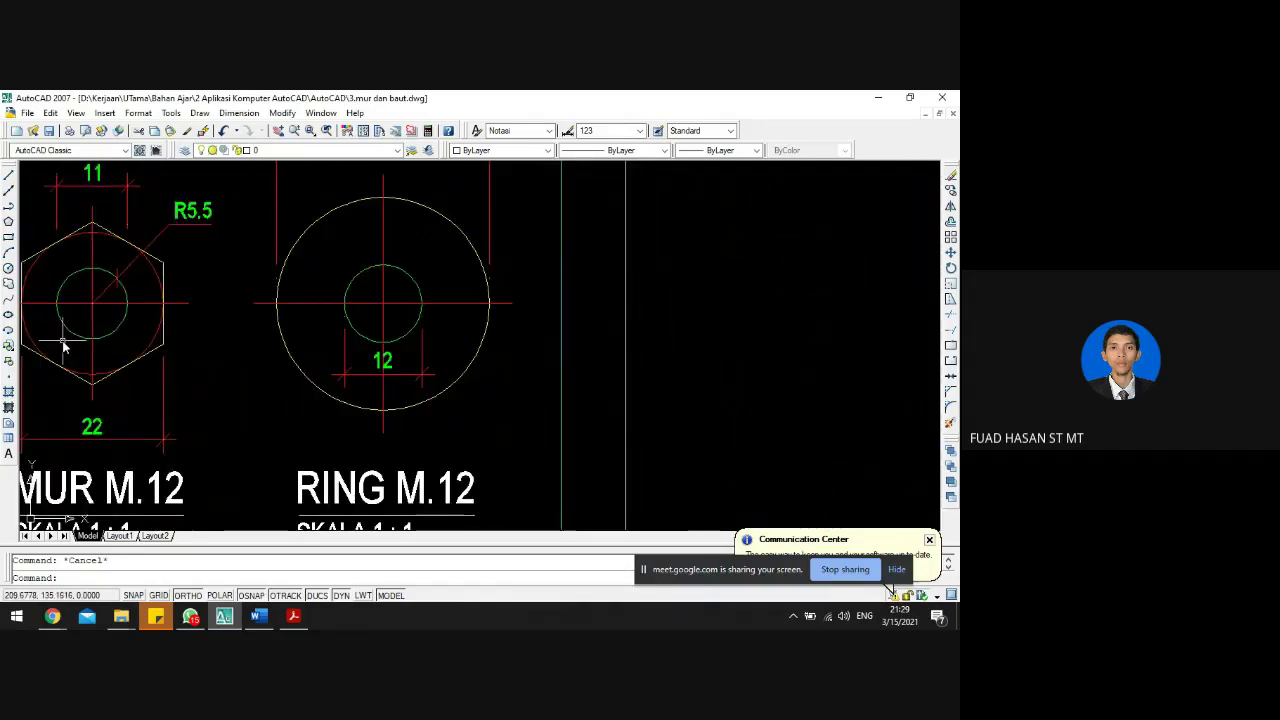
scroll(92, 341, "down", 4)
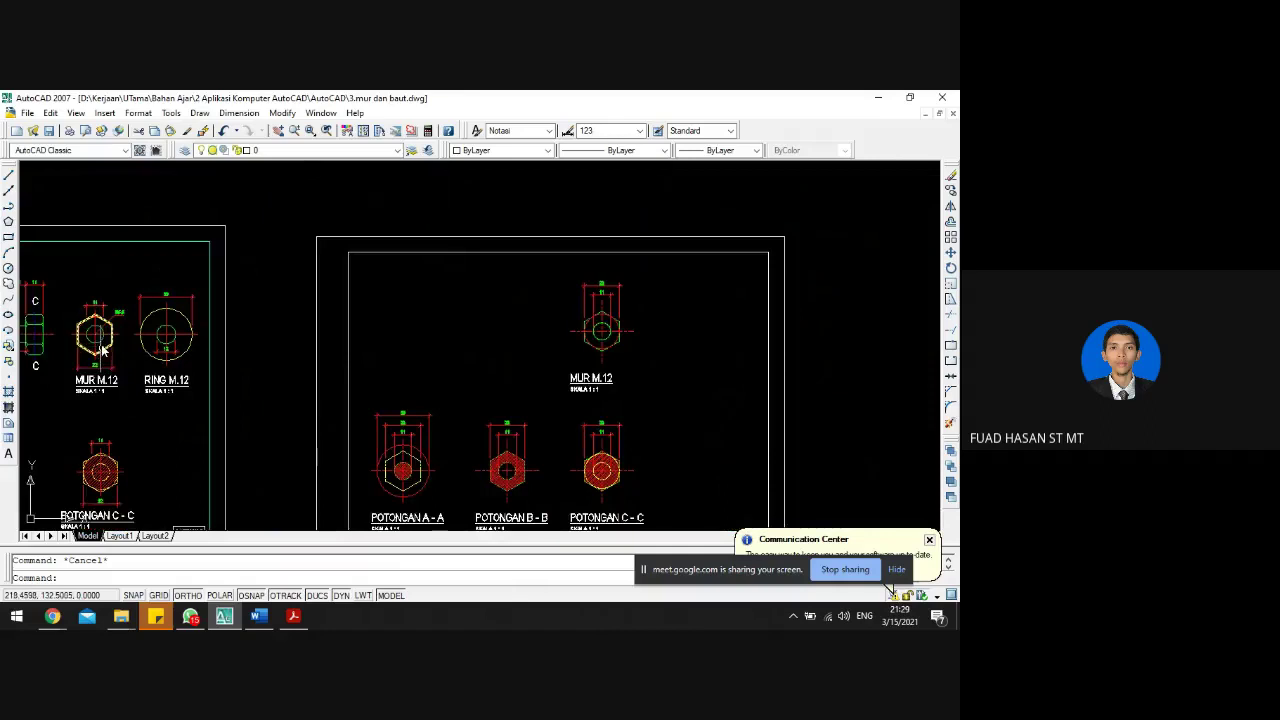
left_click(238, 113)
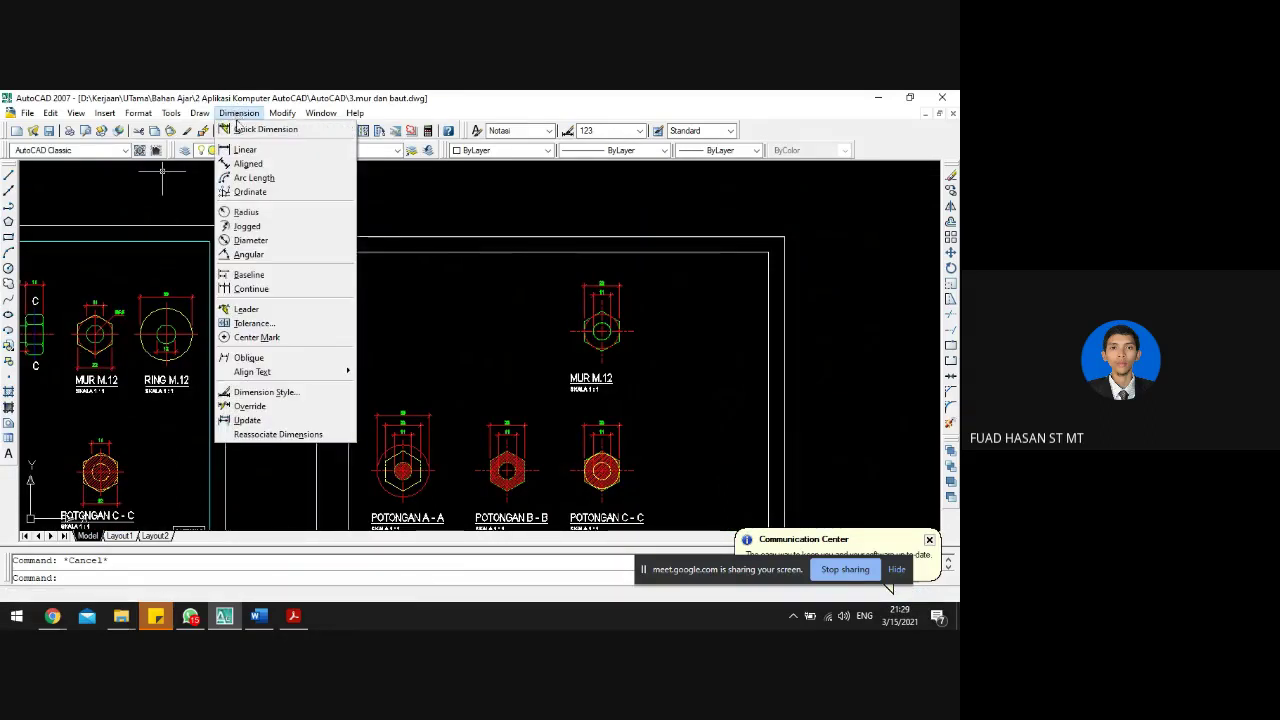
left_click(245, 213)
scroll(616, 313, "up", 5)
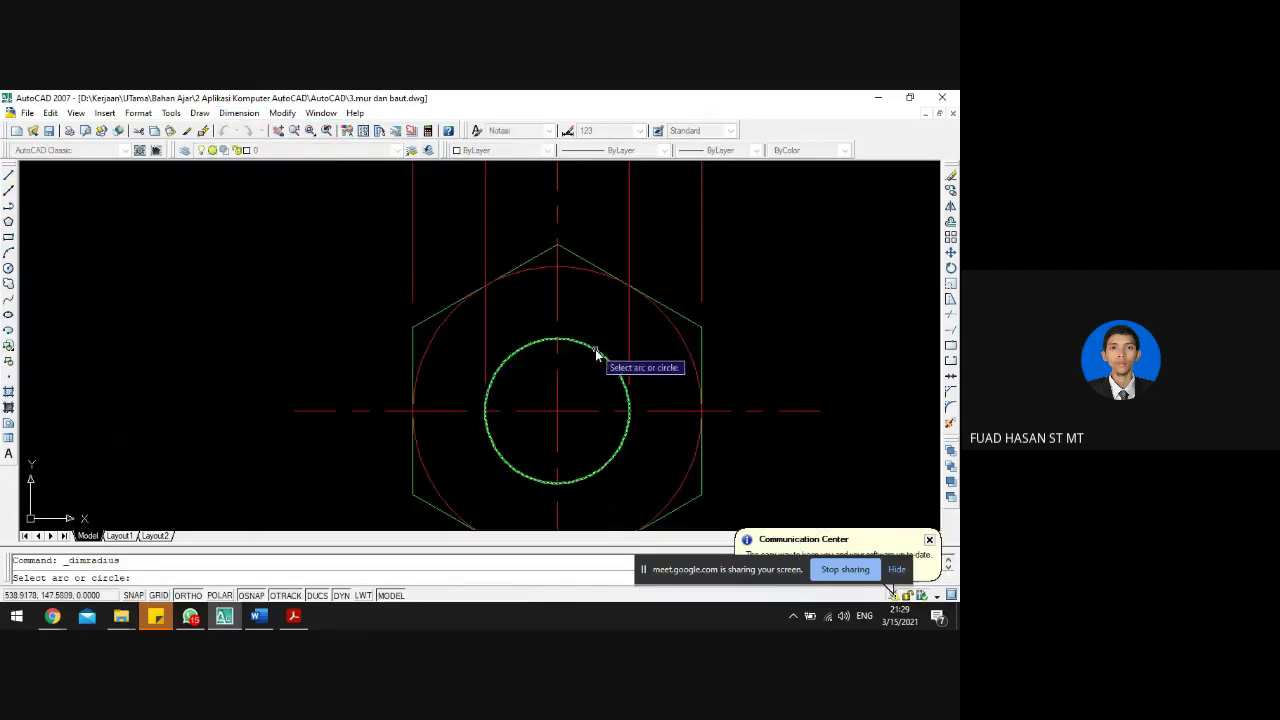
left_click(598, 353)
scroll(680, 475, "down", 3)
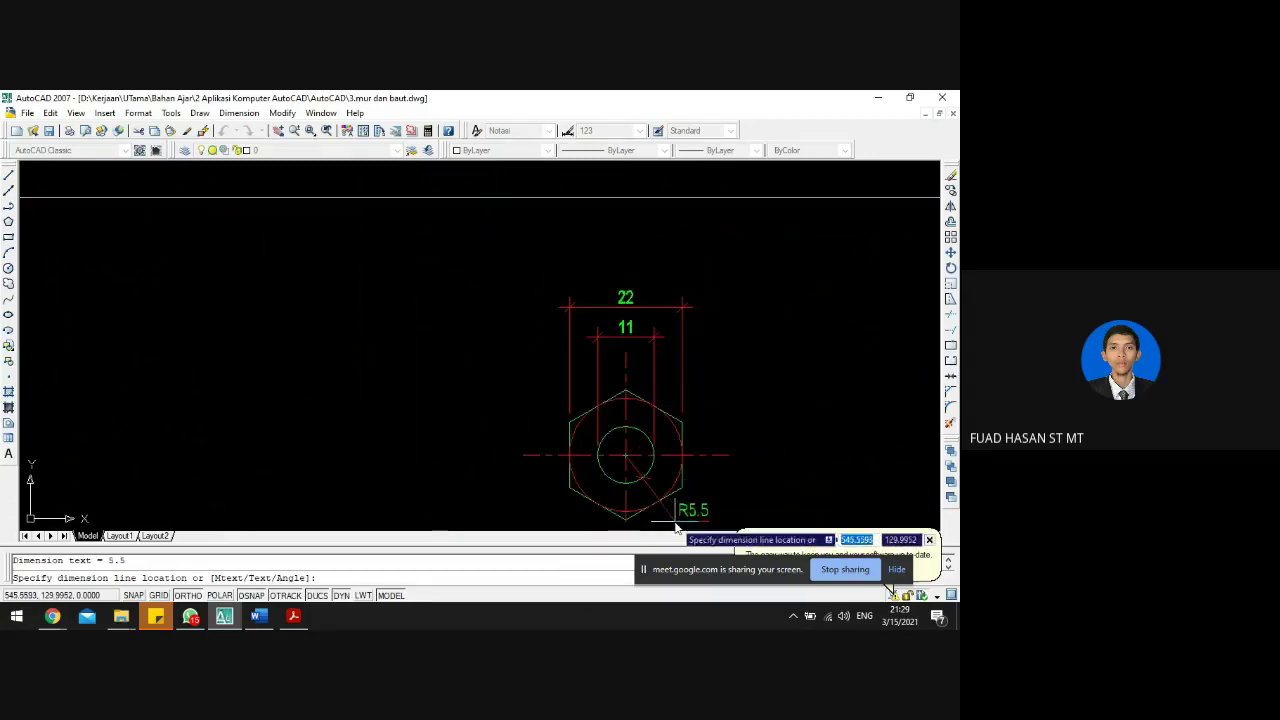
left_click(680, 525)
- Copy the whole POTONGAN A - A view with its dimensions and title about 201 units to the right in the second sheet
scroll(600, 300, "down", 6)
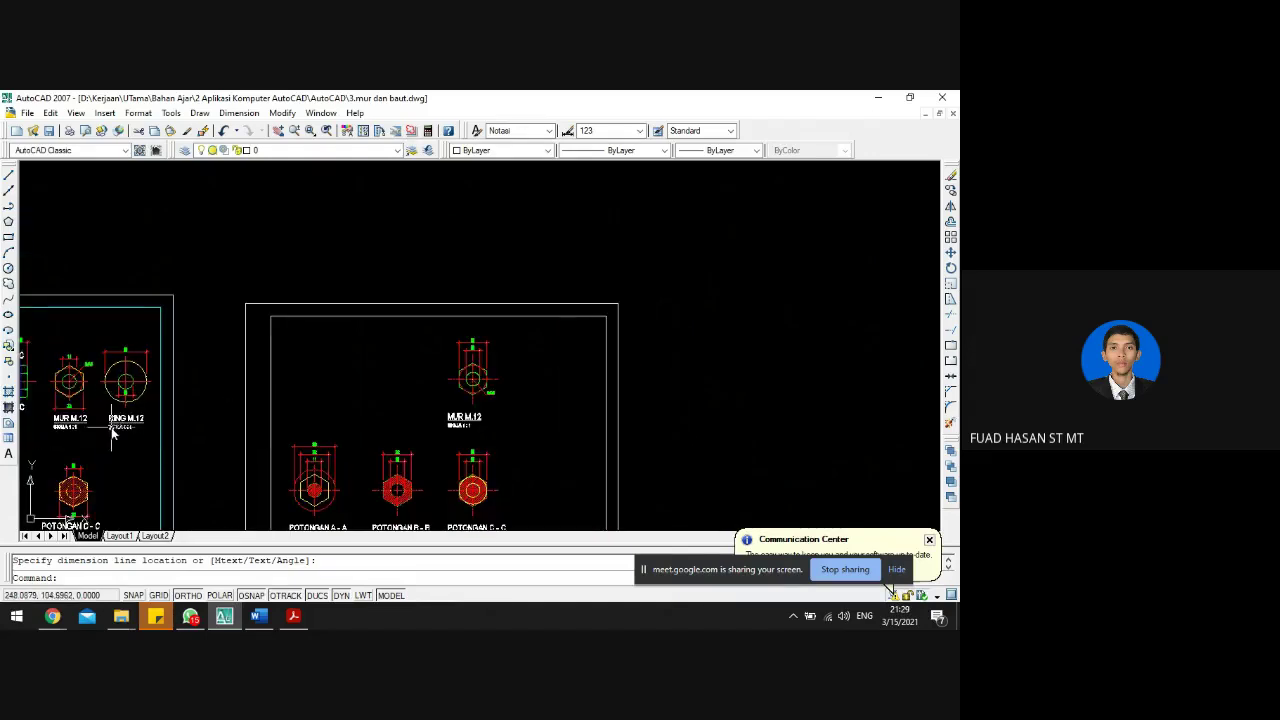
scroll(120, 372, "up", 3)
scroll(125, 380, "down", 2)
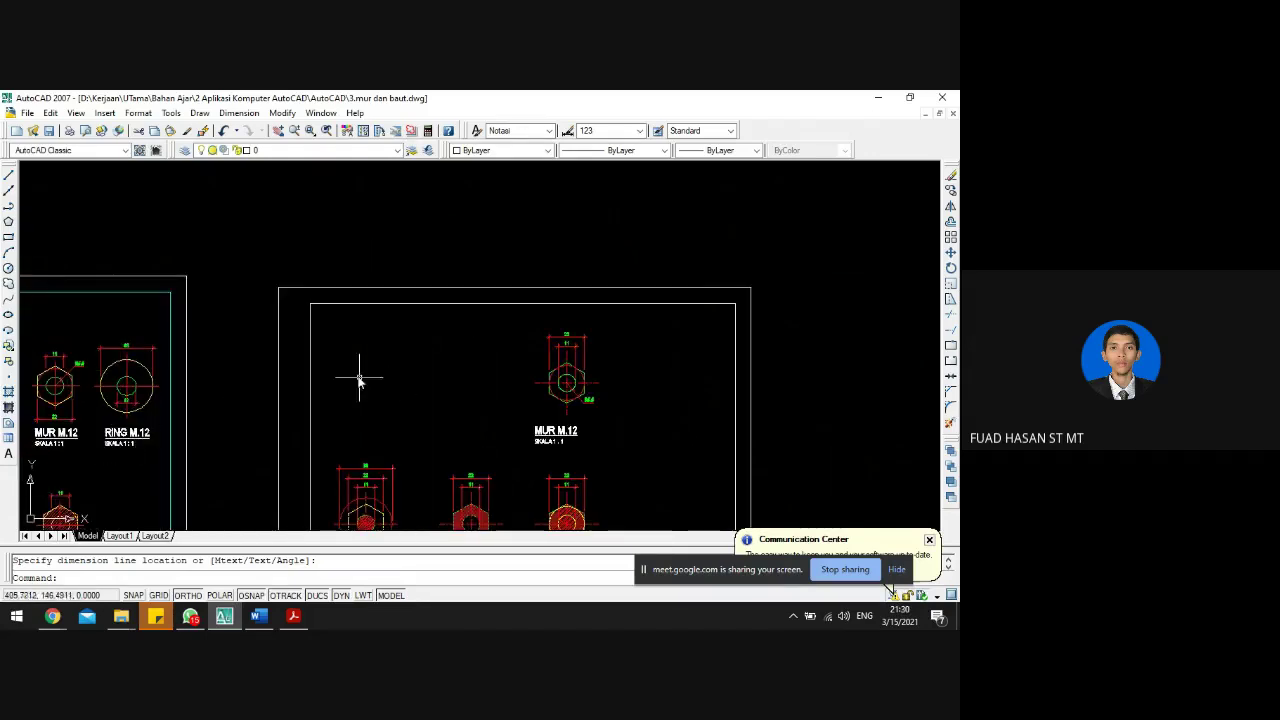
scroll(163, 430, "up", 3)
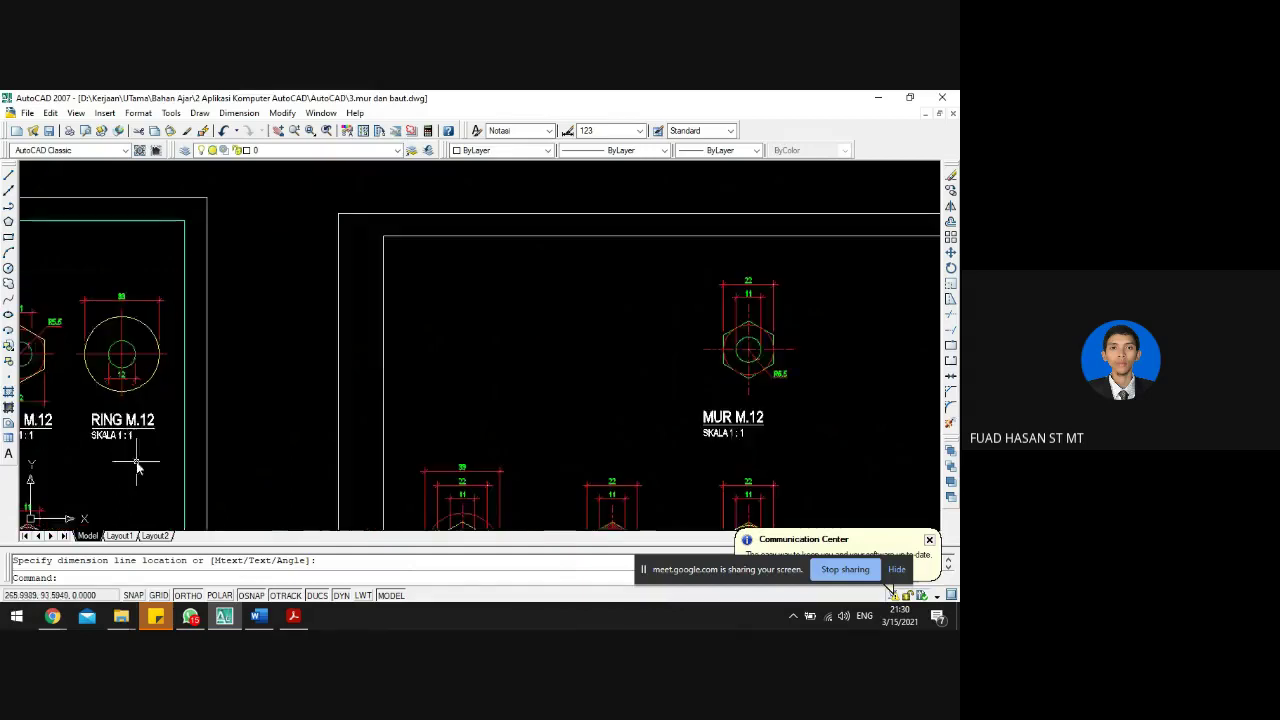
scroll(333, 338, "down", 5)
scroll(299, 405, "up", 3)
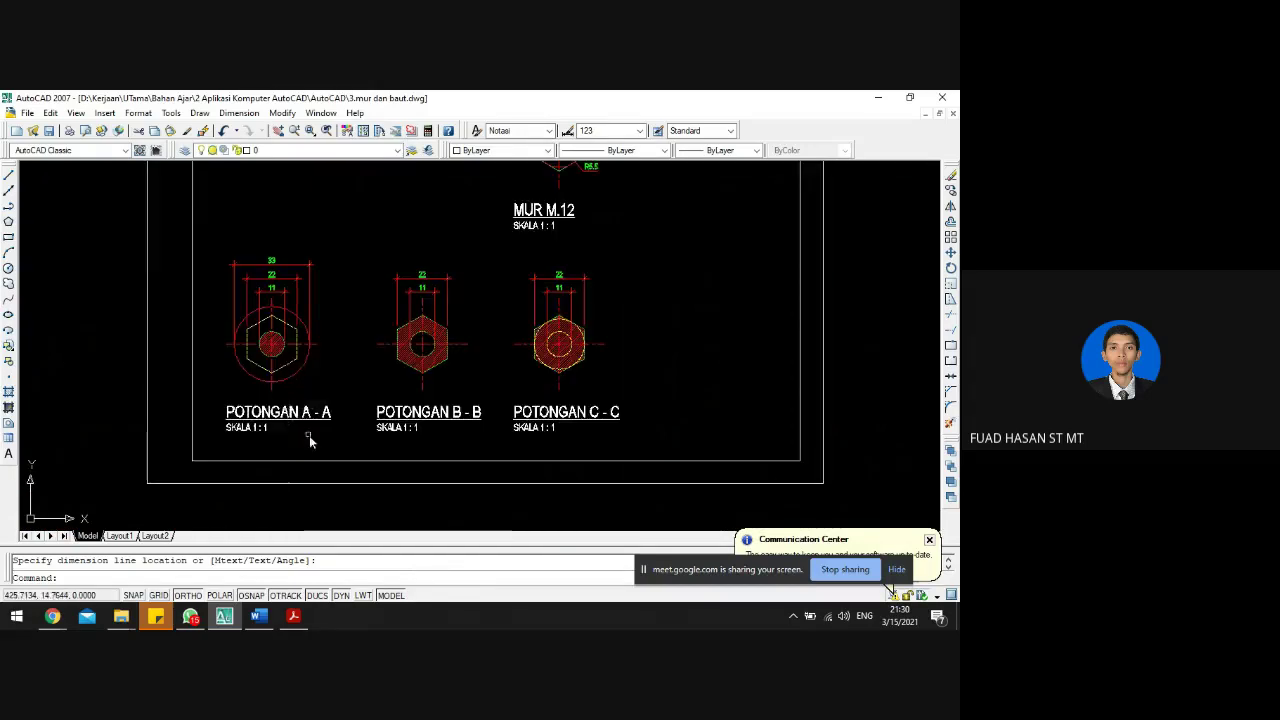
left_click(331, 441)
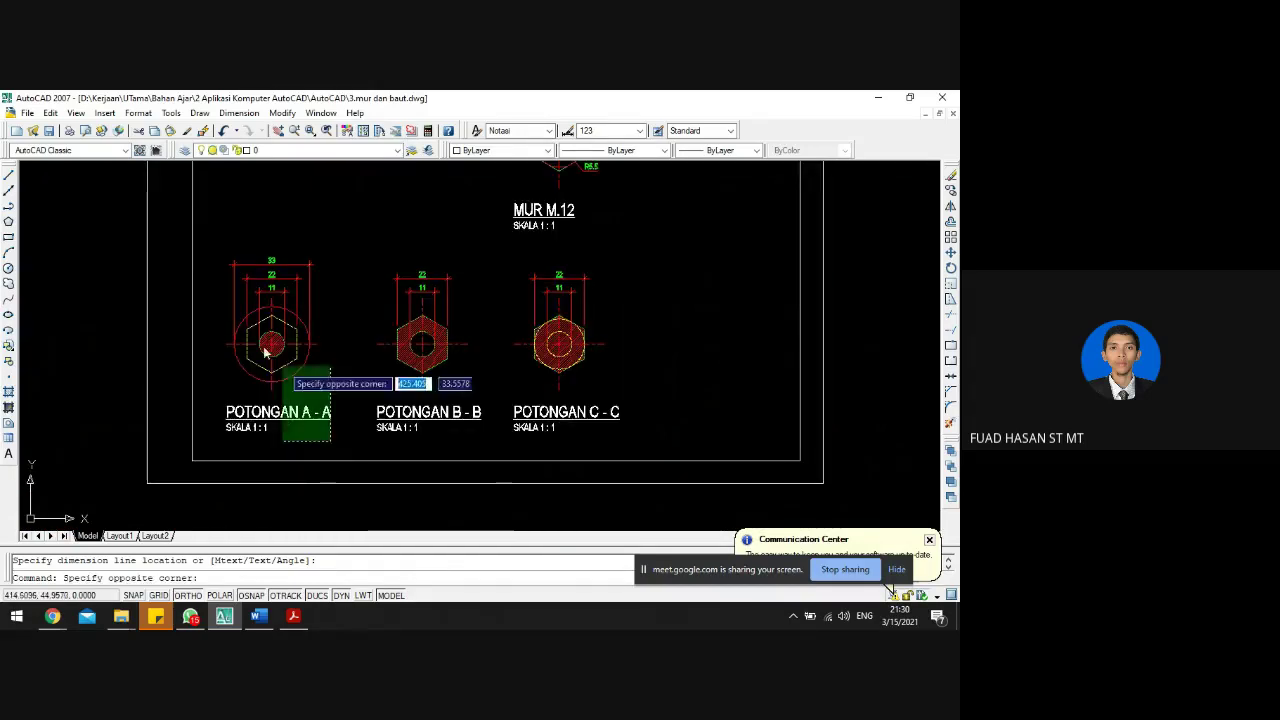
left_click(215, 226)
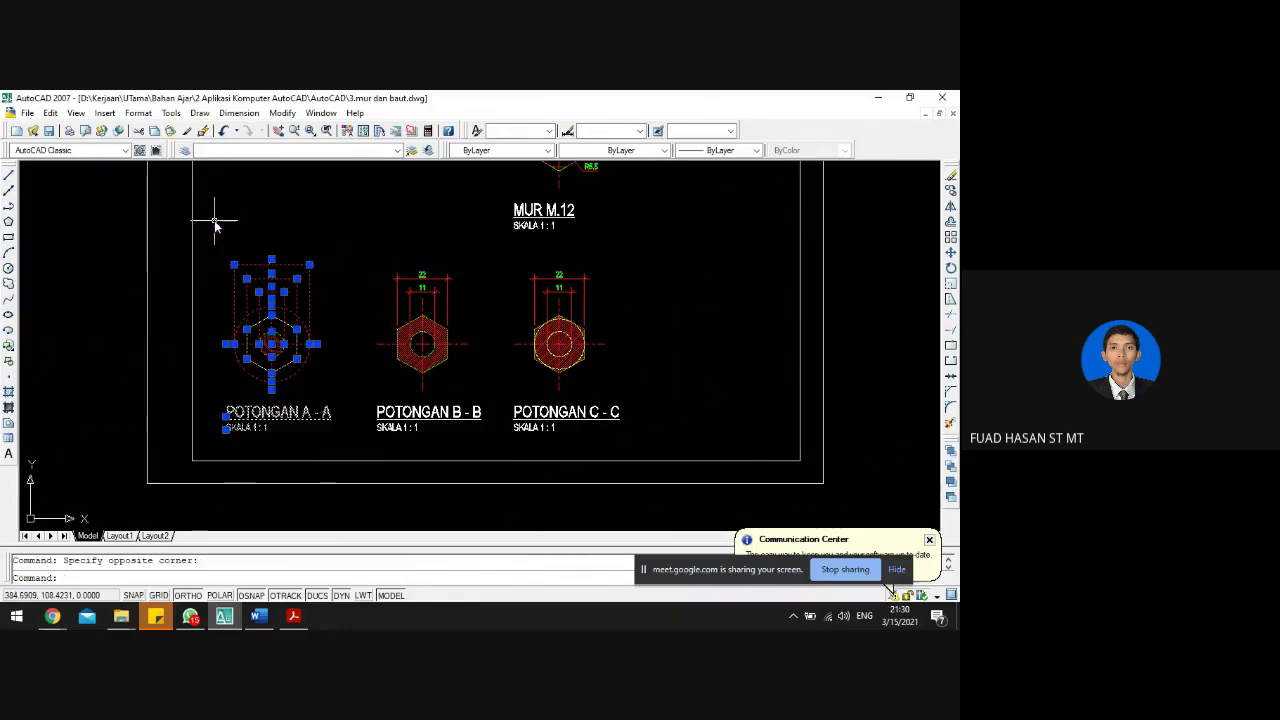
type("co")
key("Return")
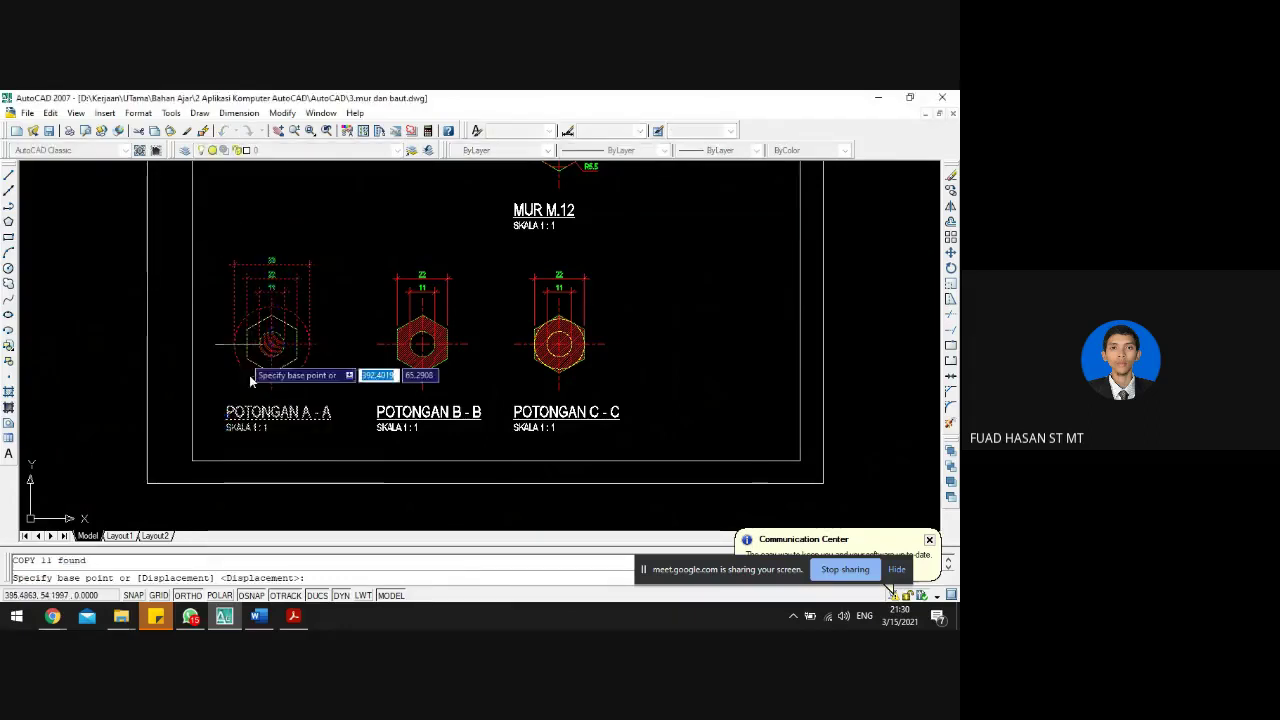
scroll(232, 420, "down", 4)
left_click(227, 442)
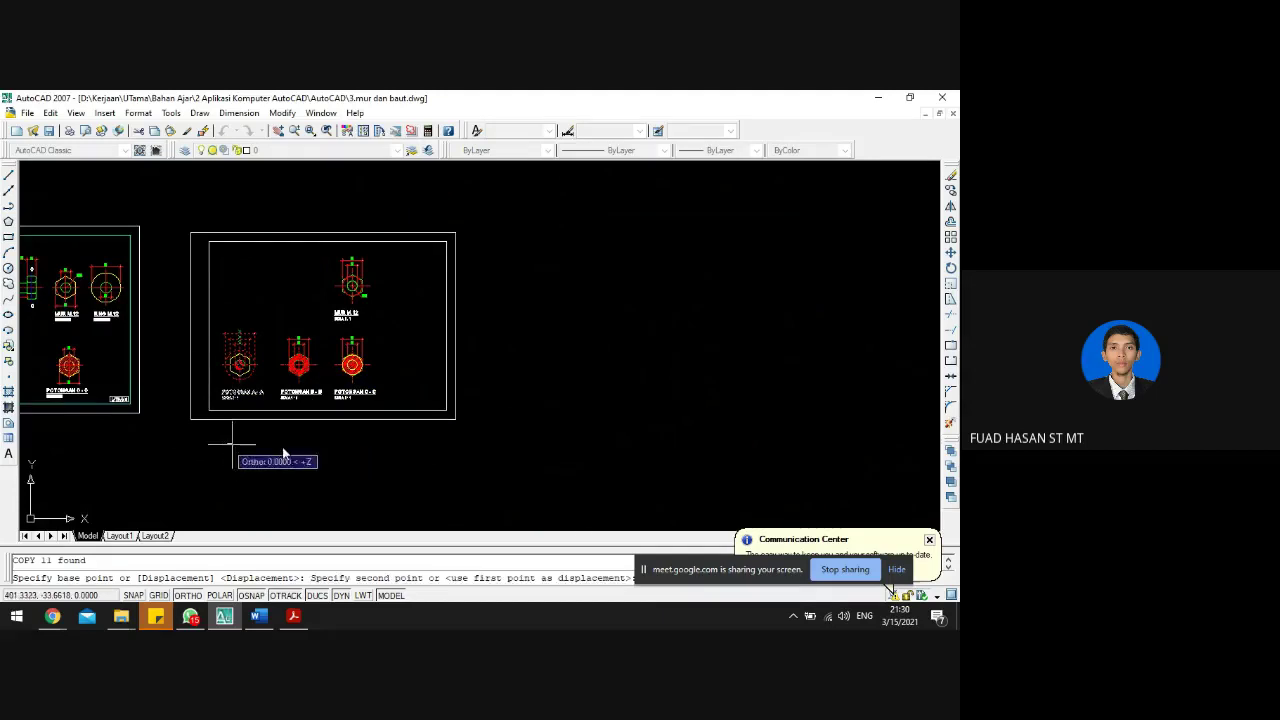
left_click(406, 462)
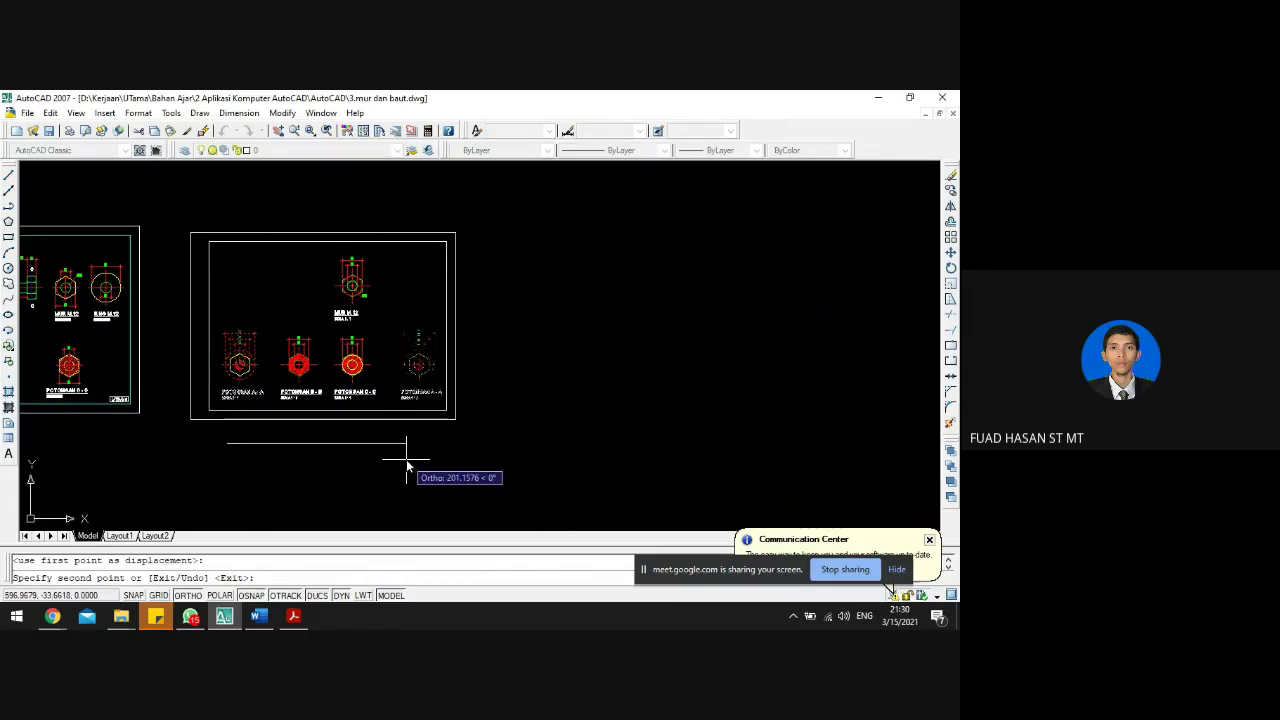
key("Escape")
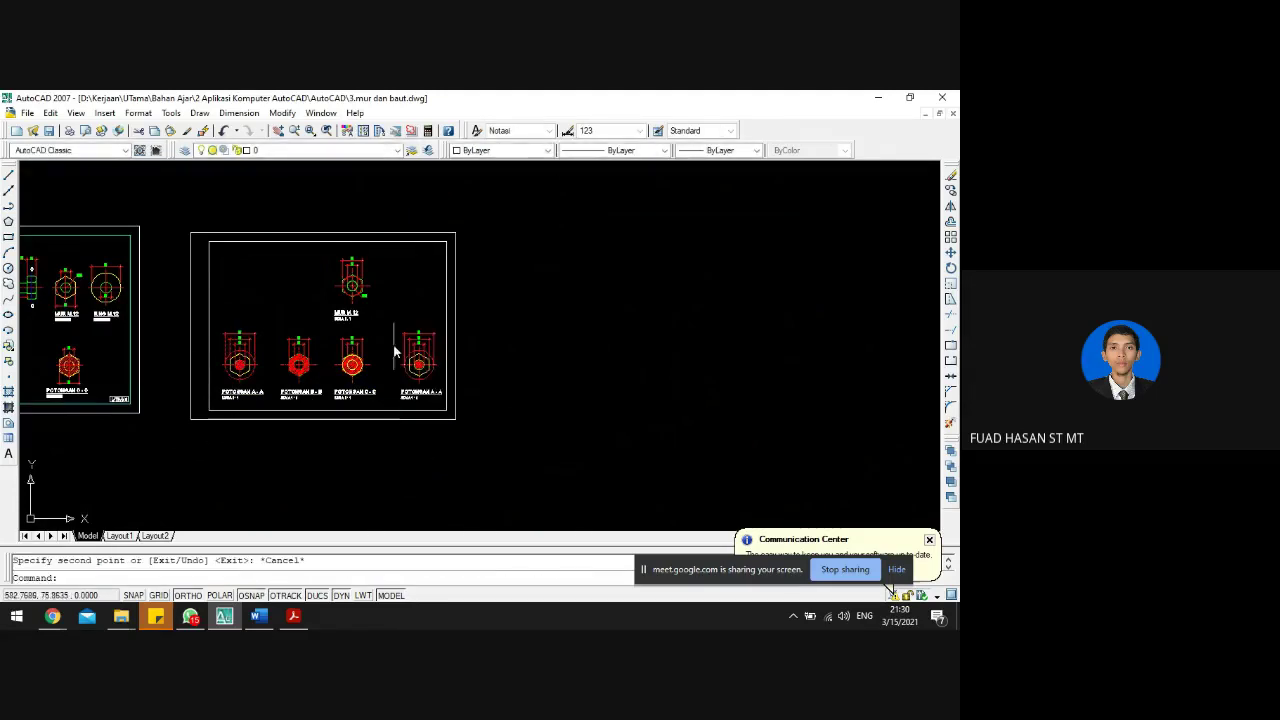
- Move the copied POTONGAN A - A view straight up to the row of the MUR M.12 nut
left_click(382, 302)
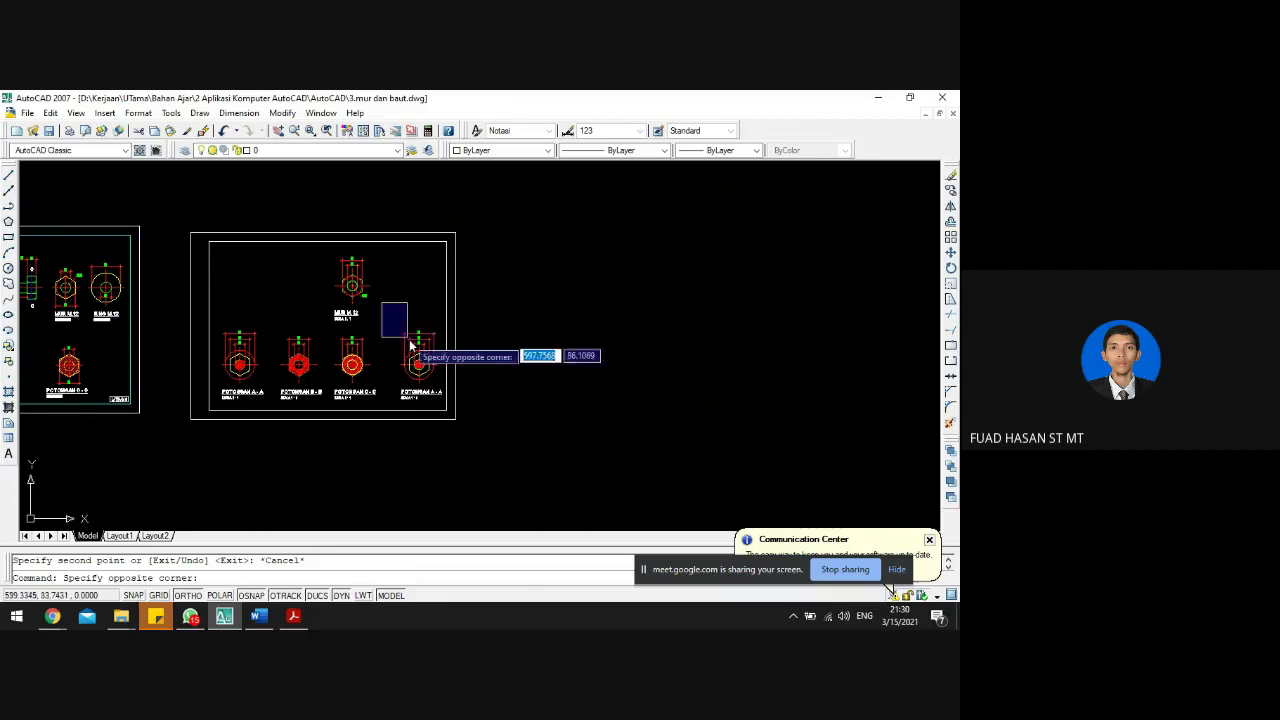
left_click(481, 460)
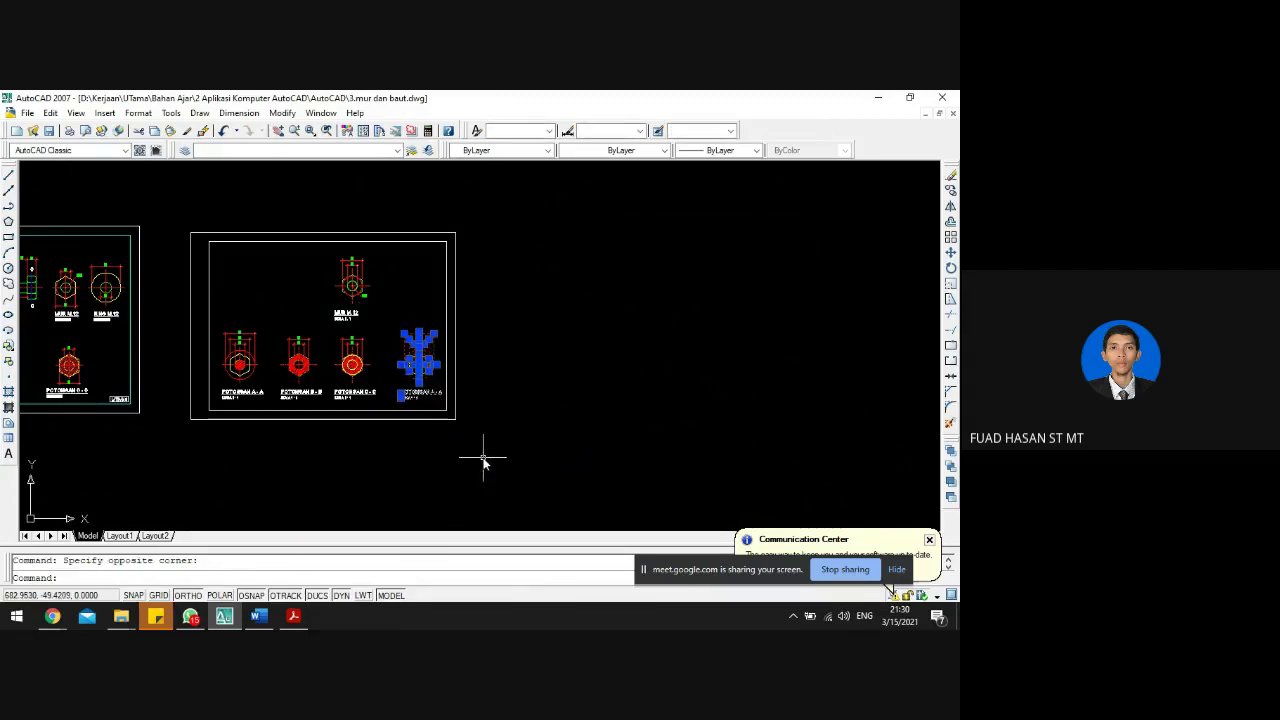
type("m")
key("Return")
left_click(485, 463)
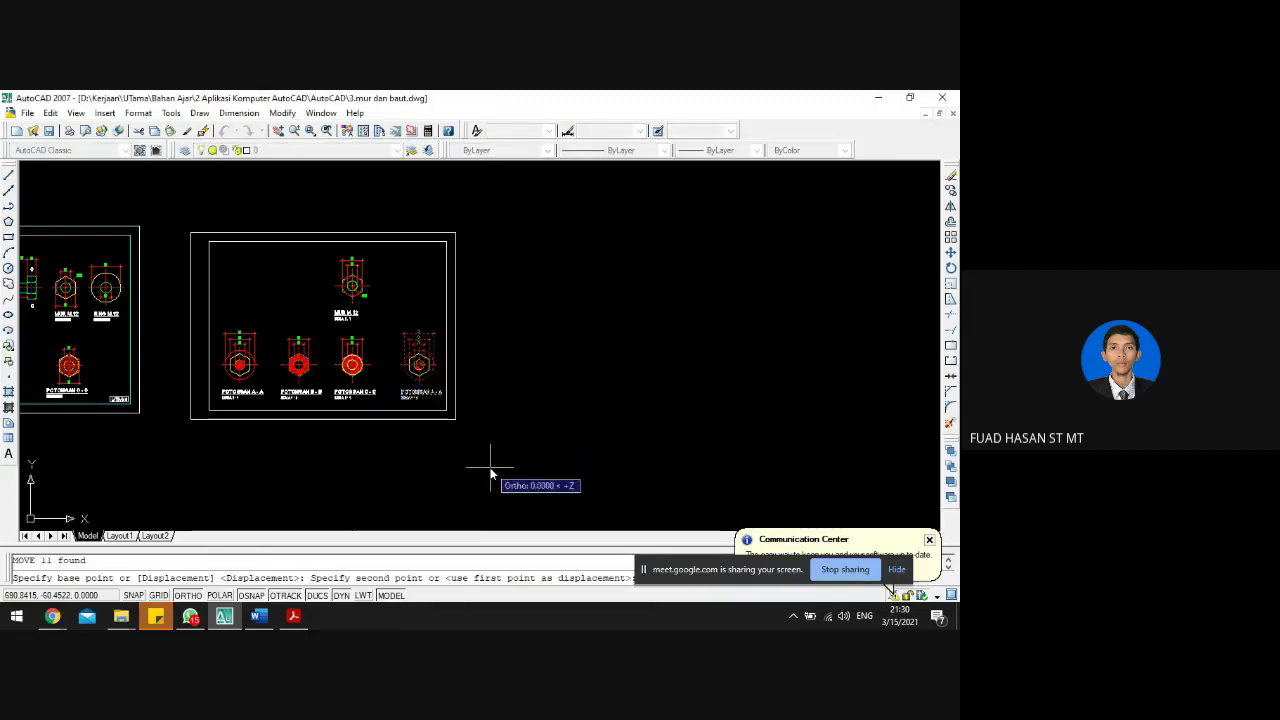
left_click(490, 395)
scroll(385, 287, "up", 4)
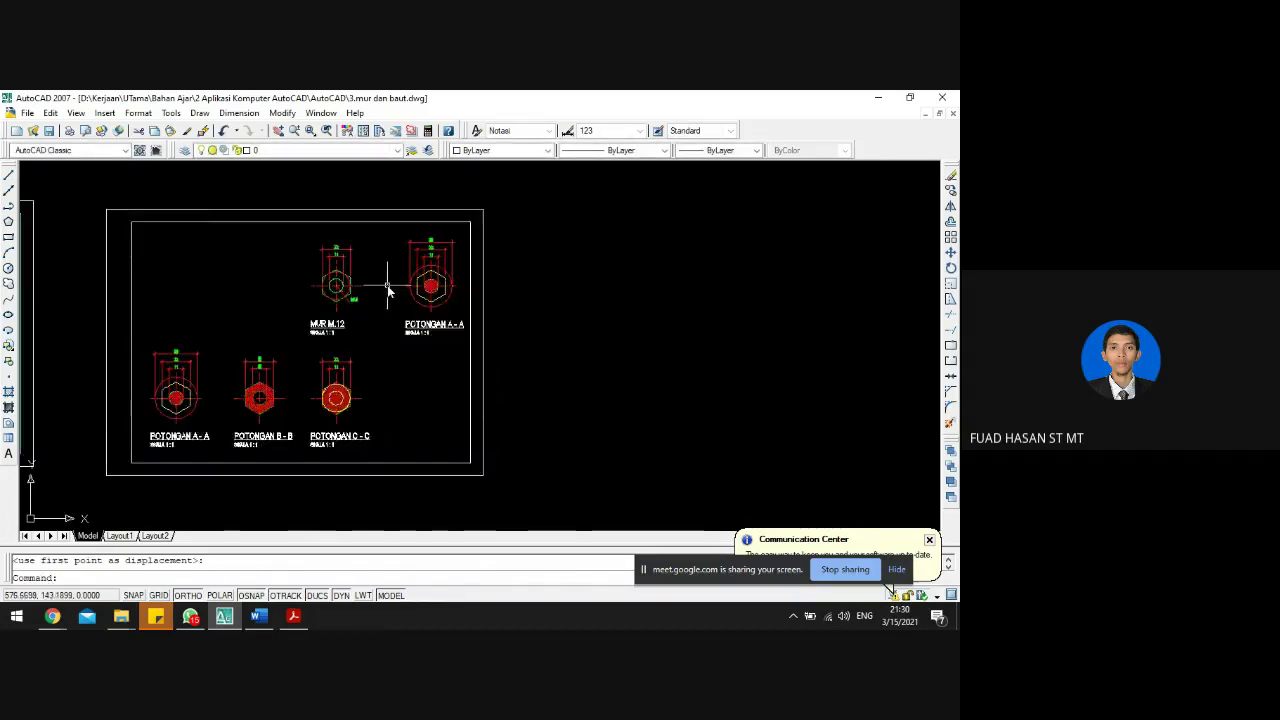
key("Escape")
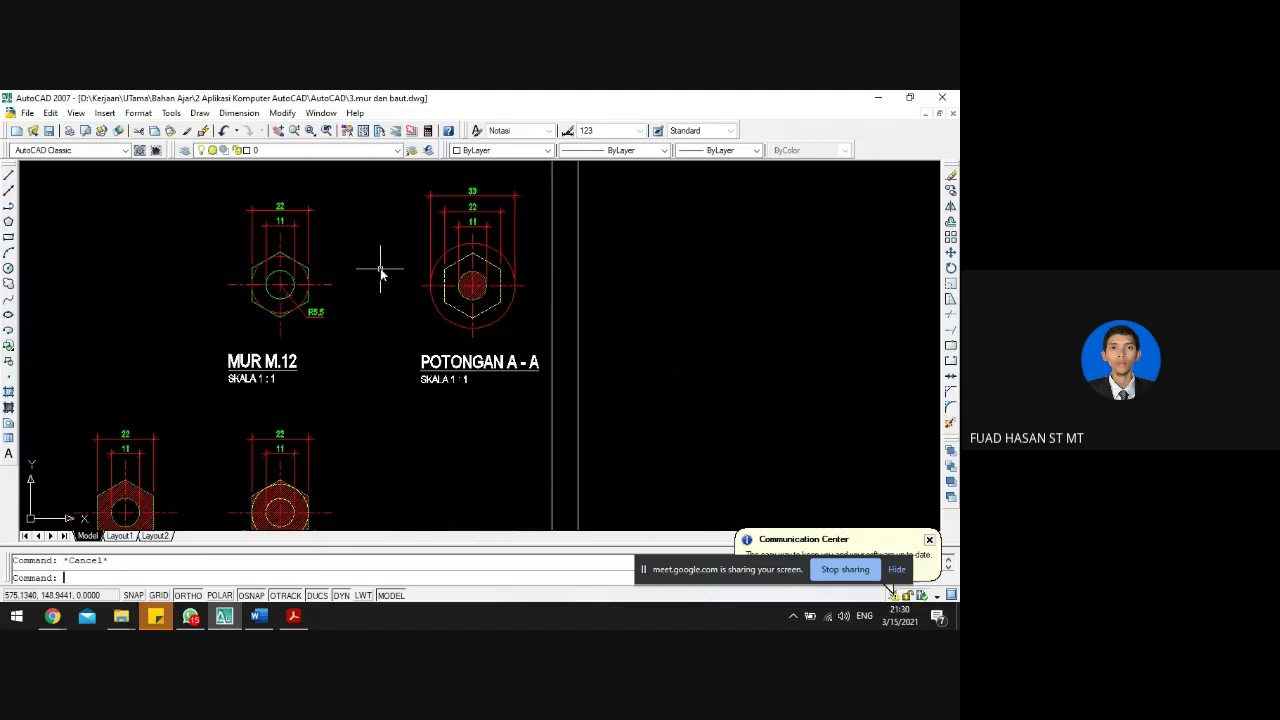
- Move the copied section view by its horizontal centre line's left end onto the right end of the MUR M.12 nut's centre line
left_click(385, 175)
left_click(506, 334)
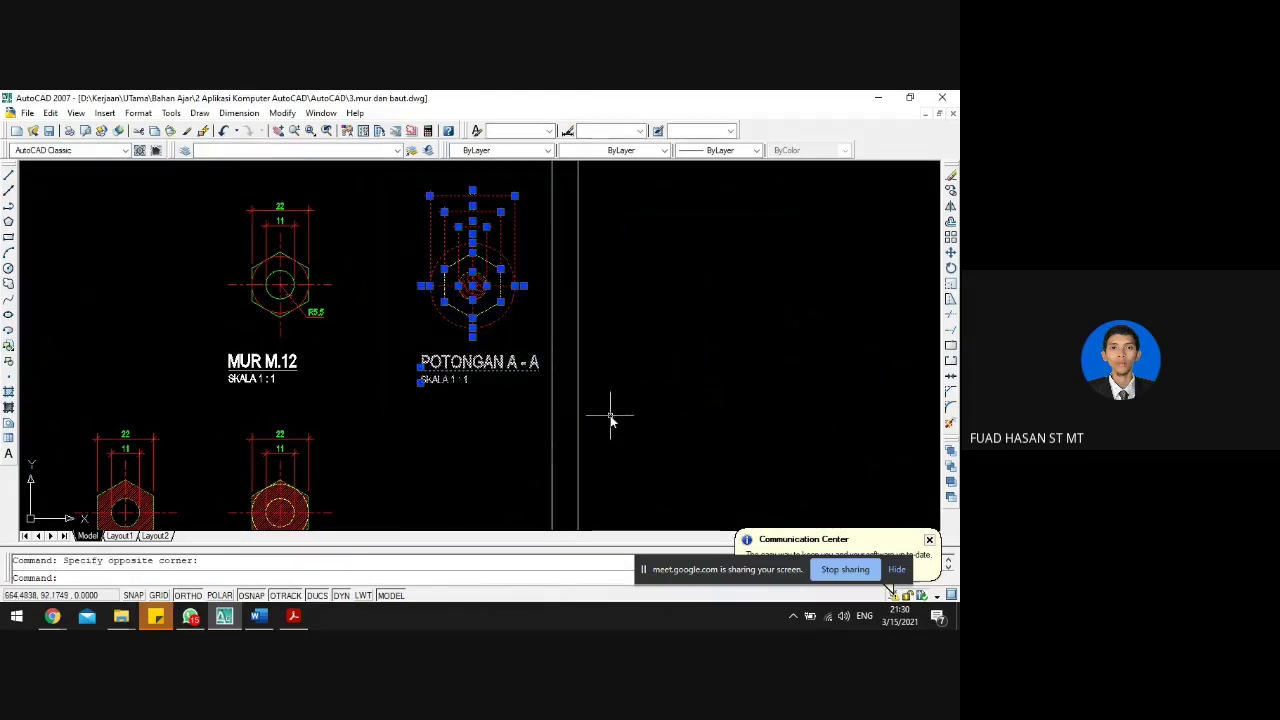
type("m")
key("Return")
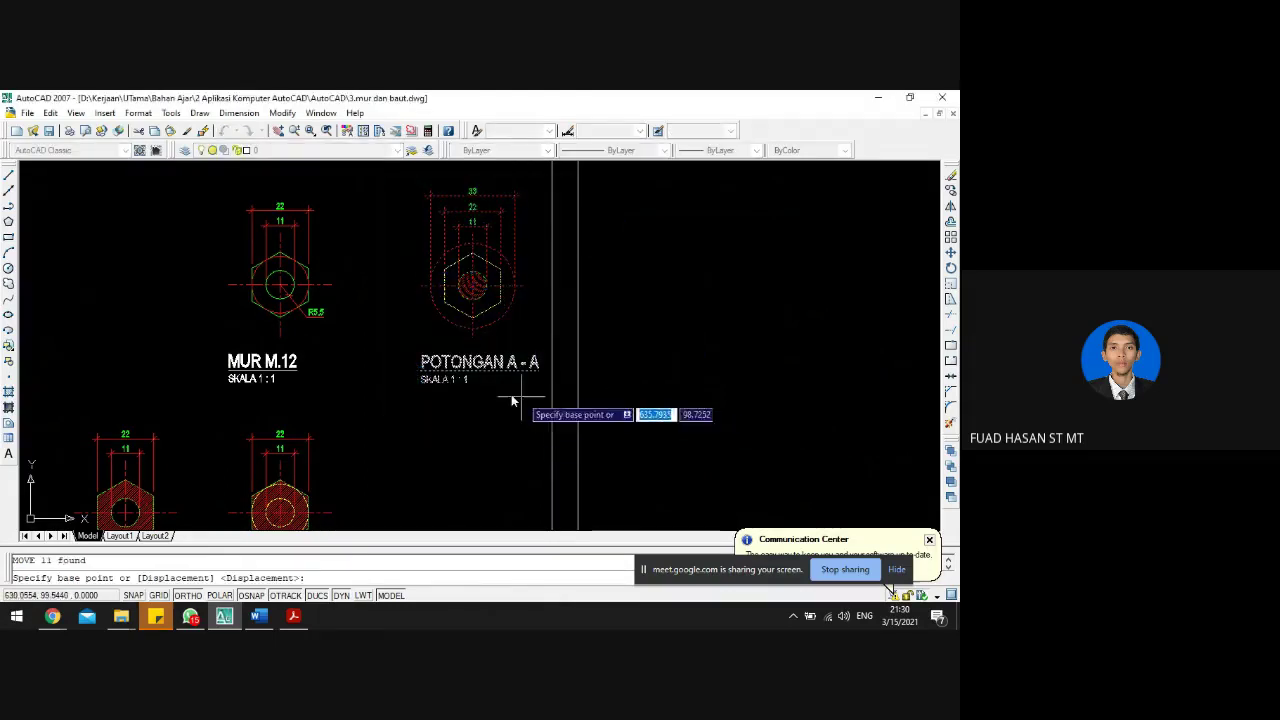
left_click(421, 287)
scroll(368, 289, "up", 4)
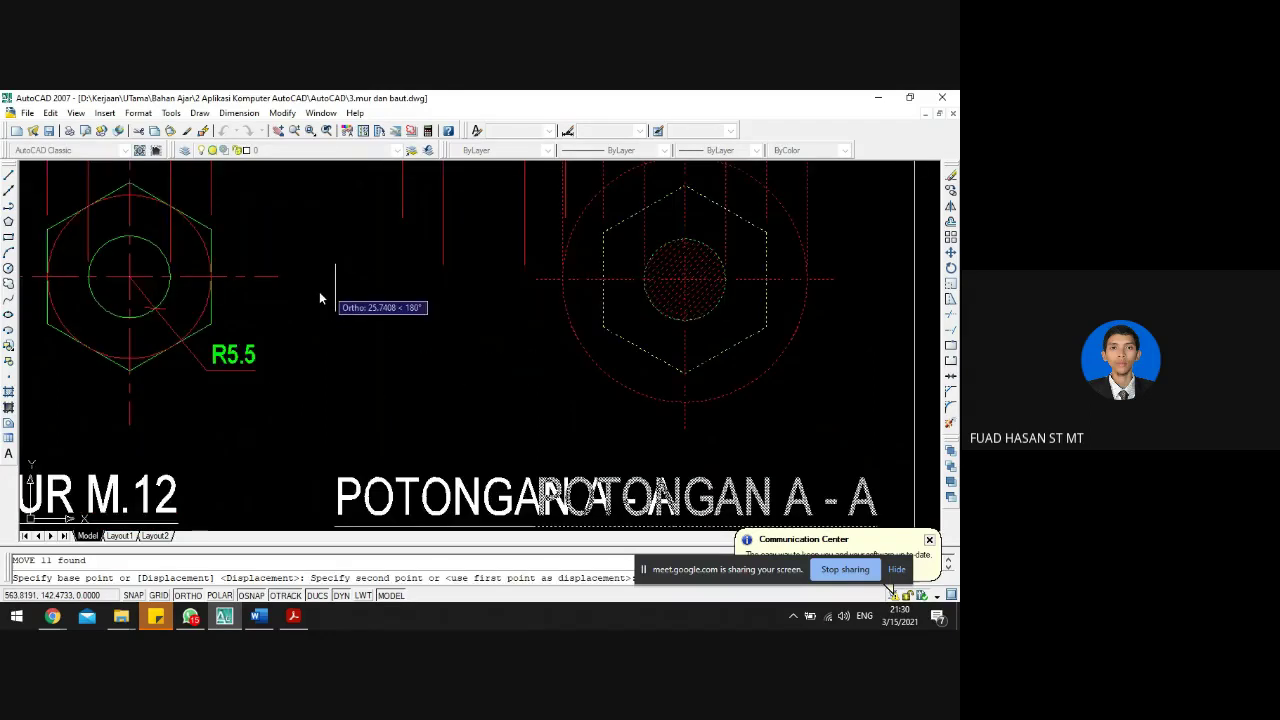
left_click(272, 279)
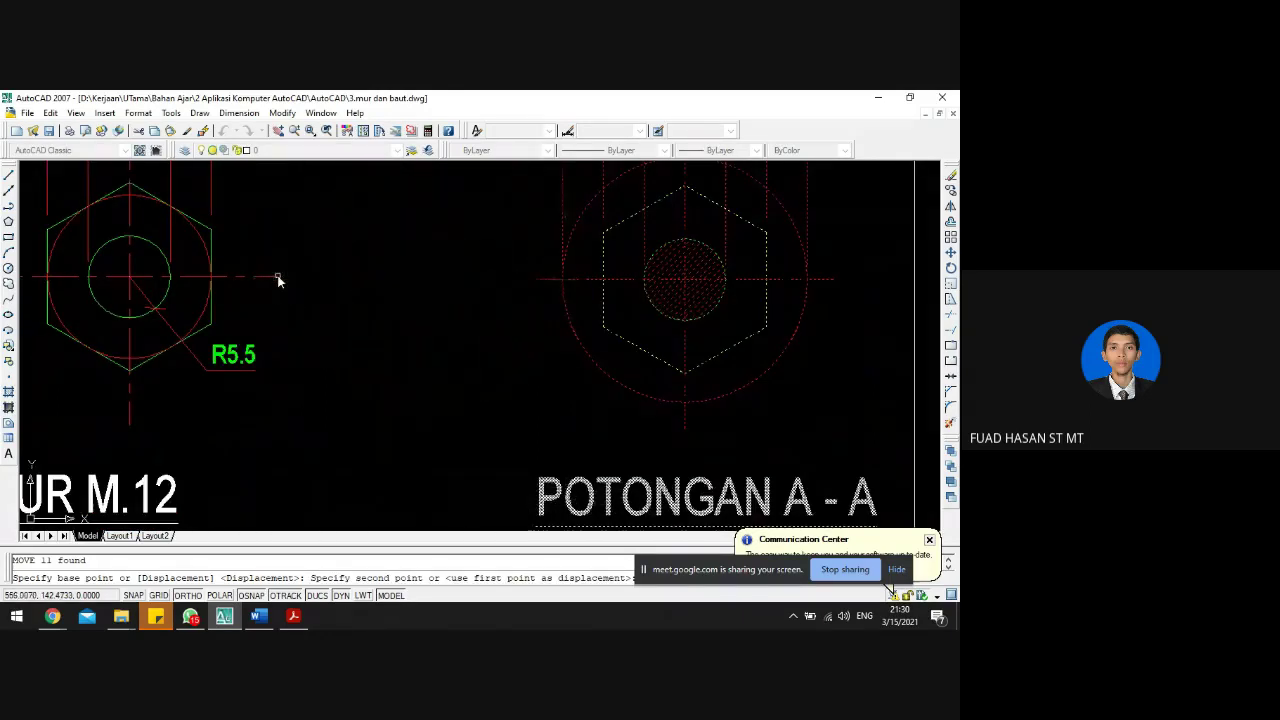
scroll(307, 330, "down", 7)
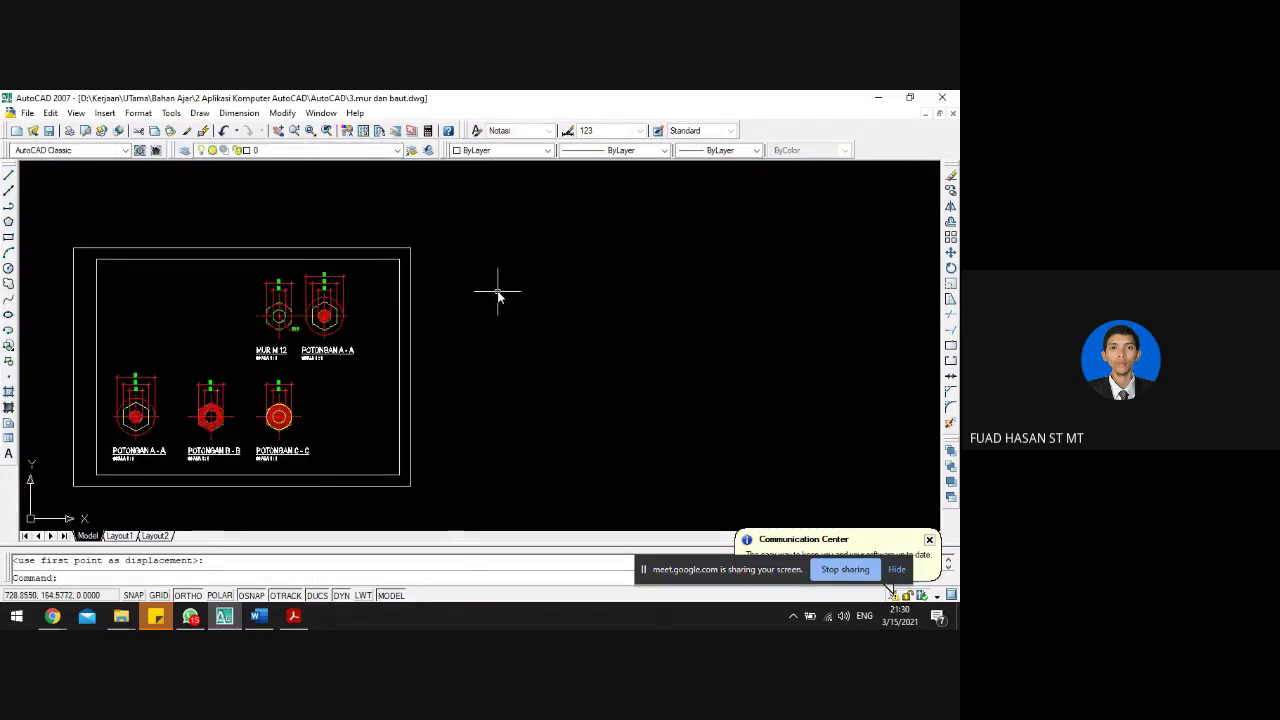
- Move the previously selected section view copy horizontally about 31 units to the right, away from the MUR M.12 nut
type("m")
key("Return")
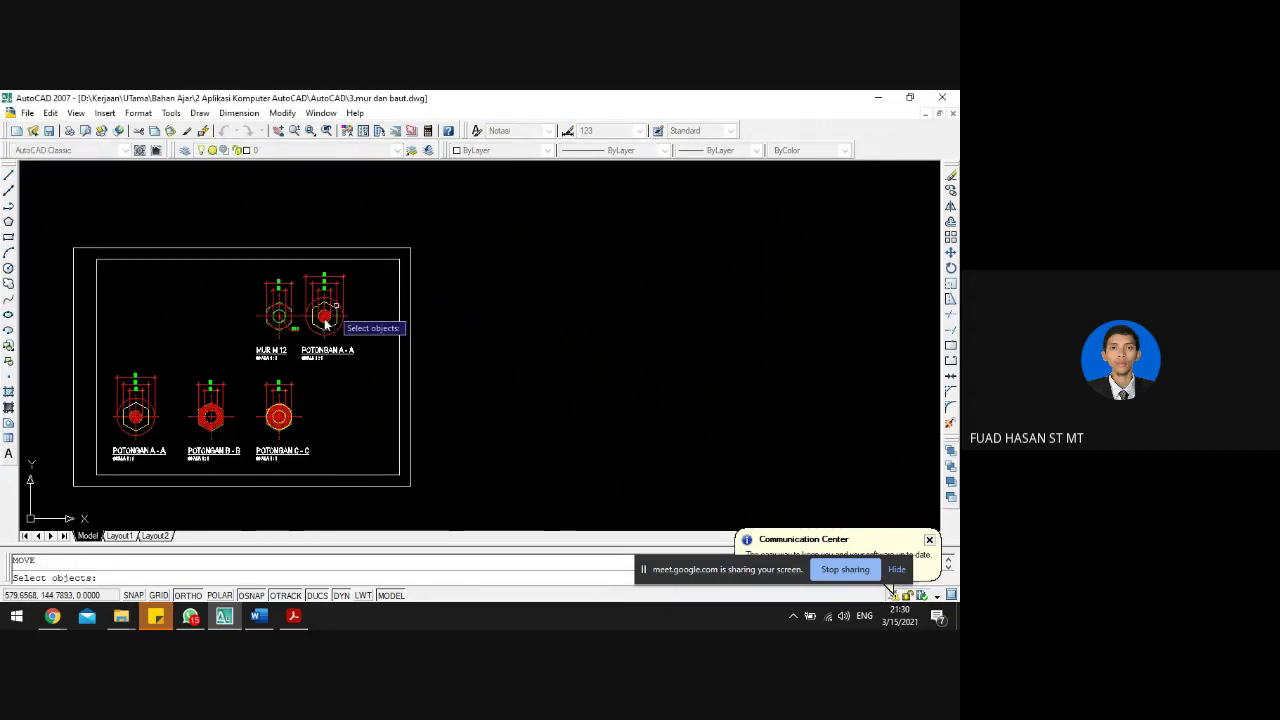
scroll(325, 320, "up", 5)
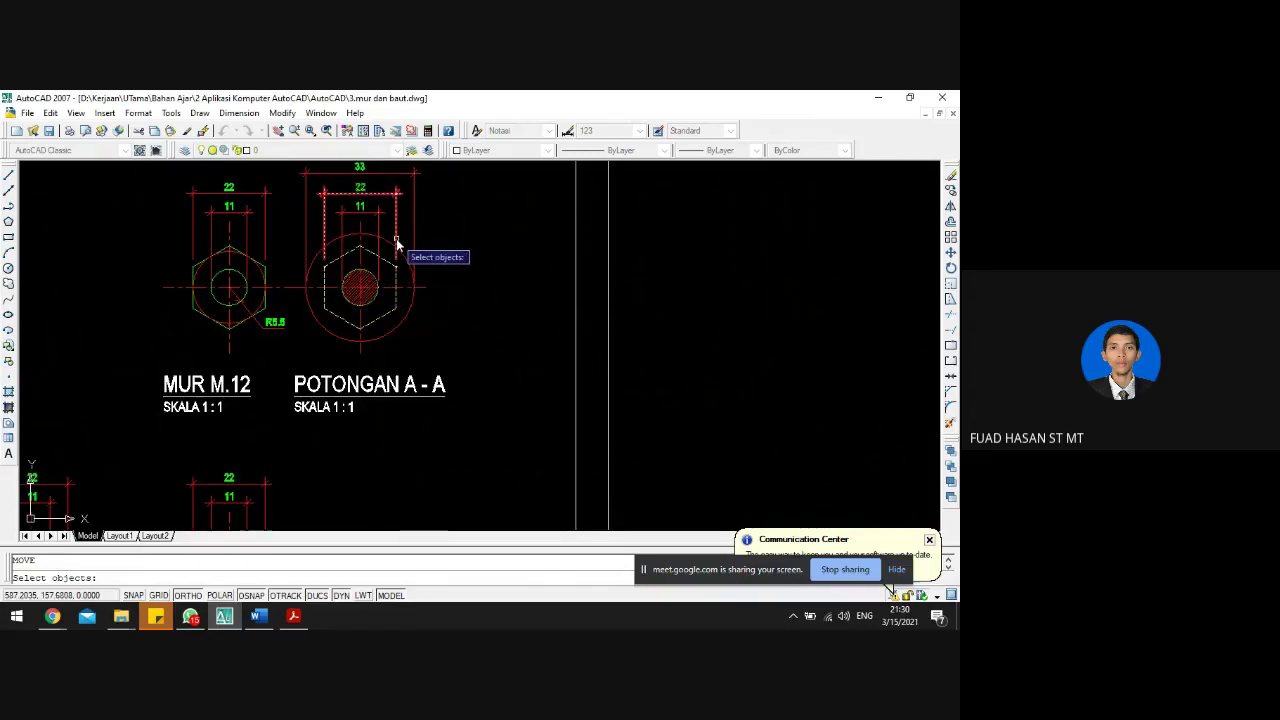
type("P")
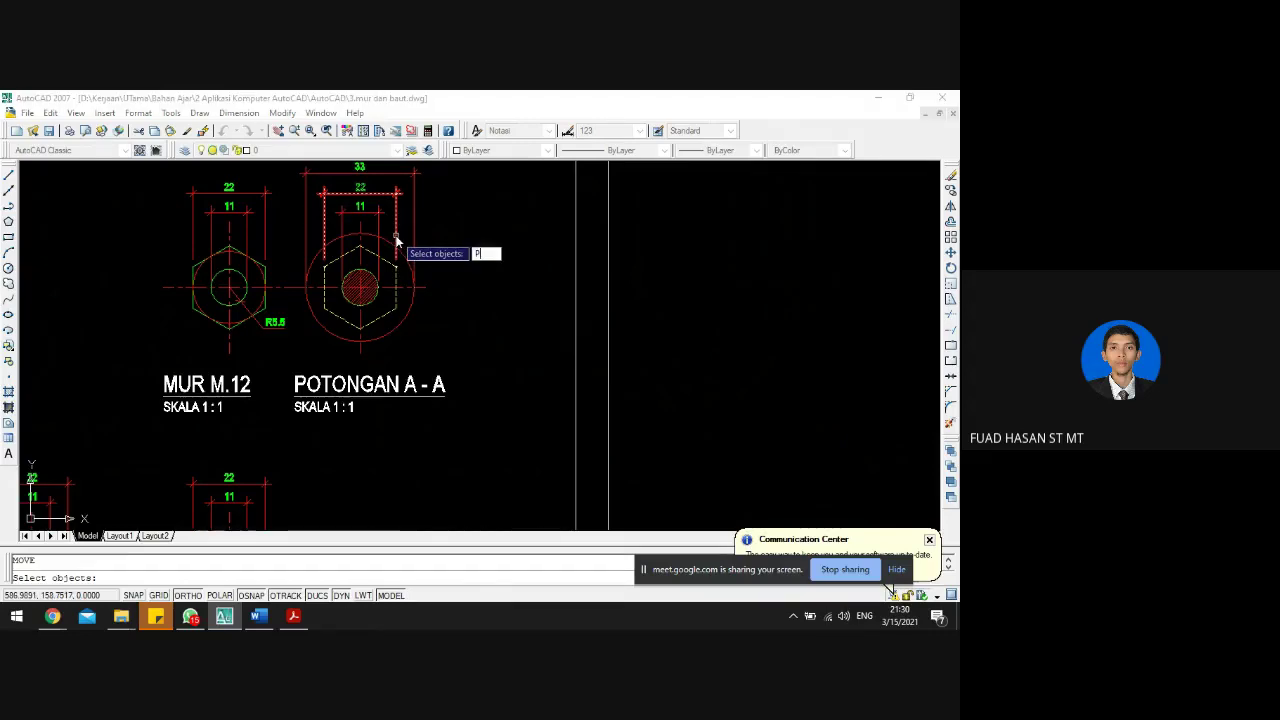
key("Return")
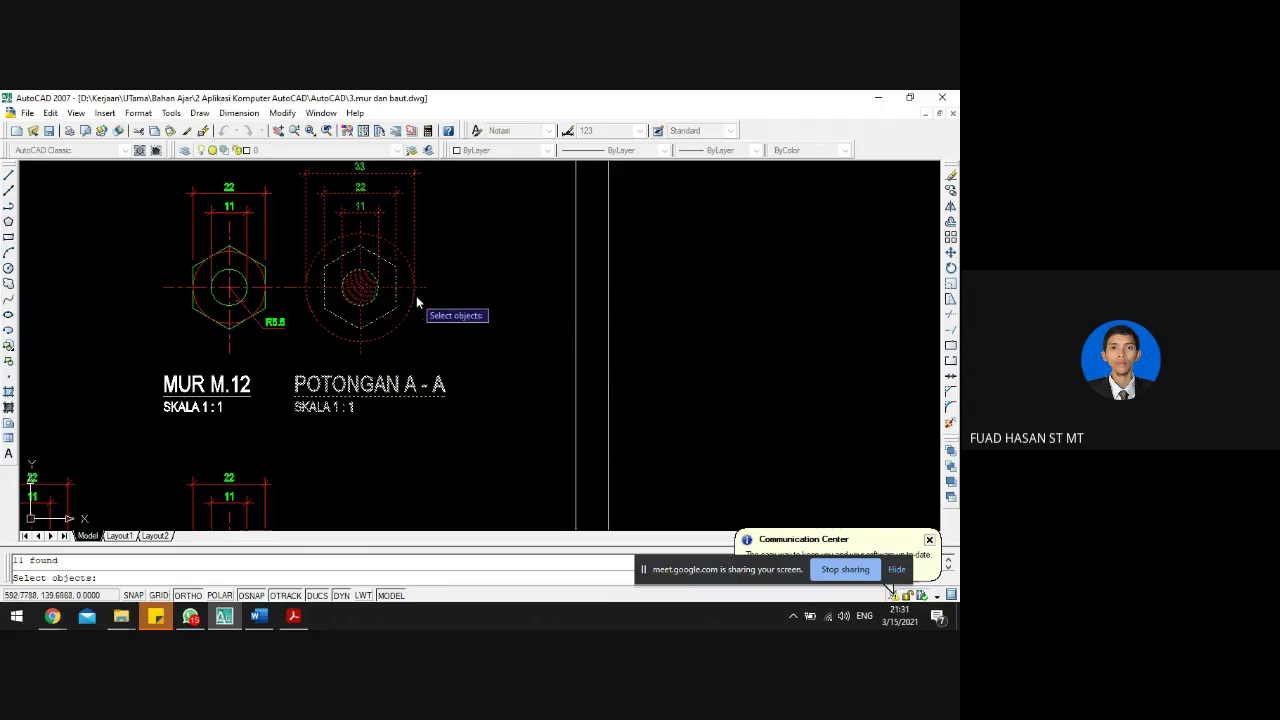
key("Return")
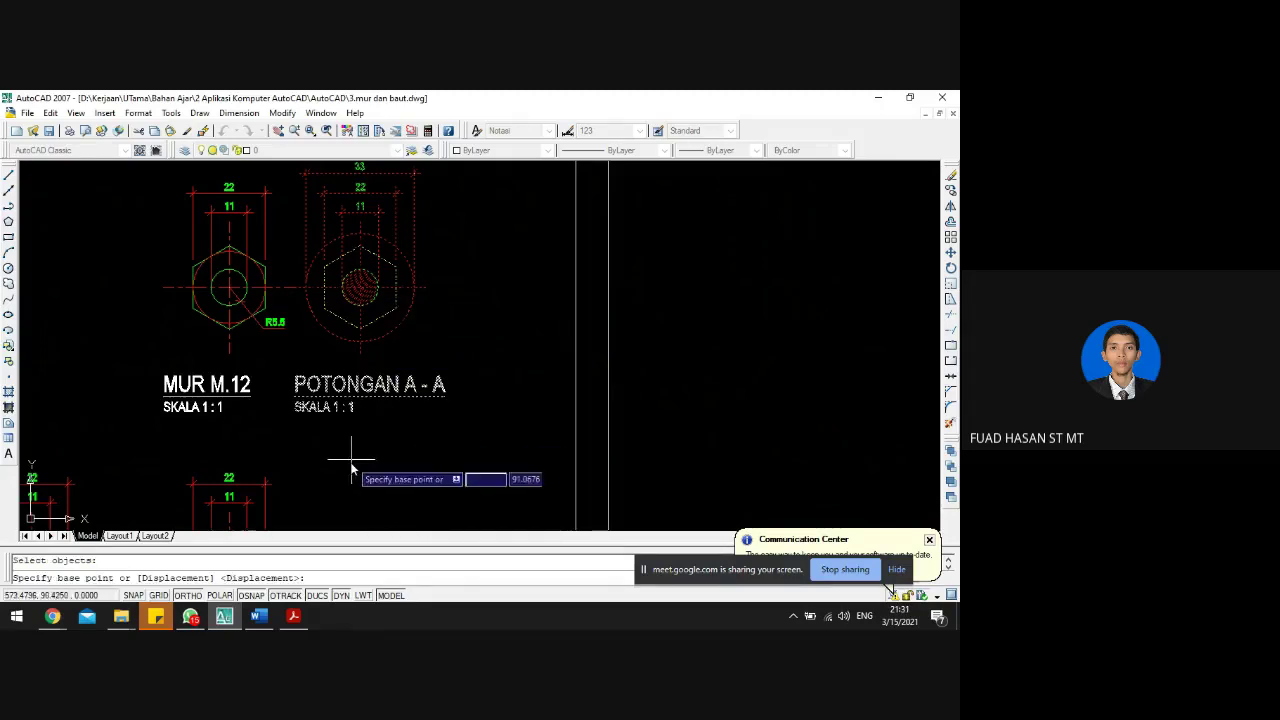
left_click(351, 463)
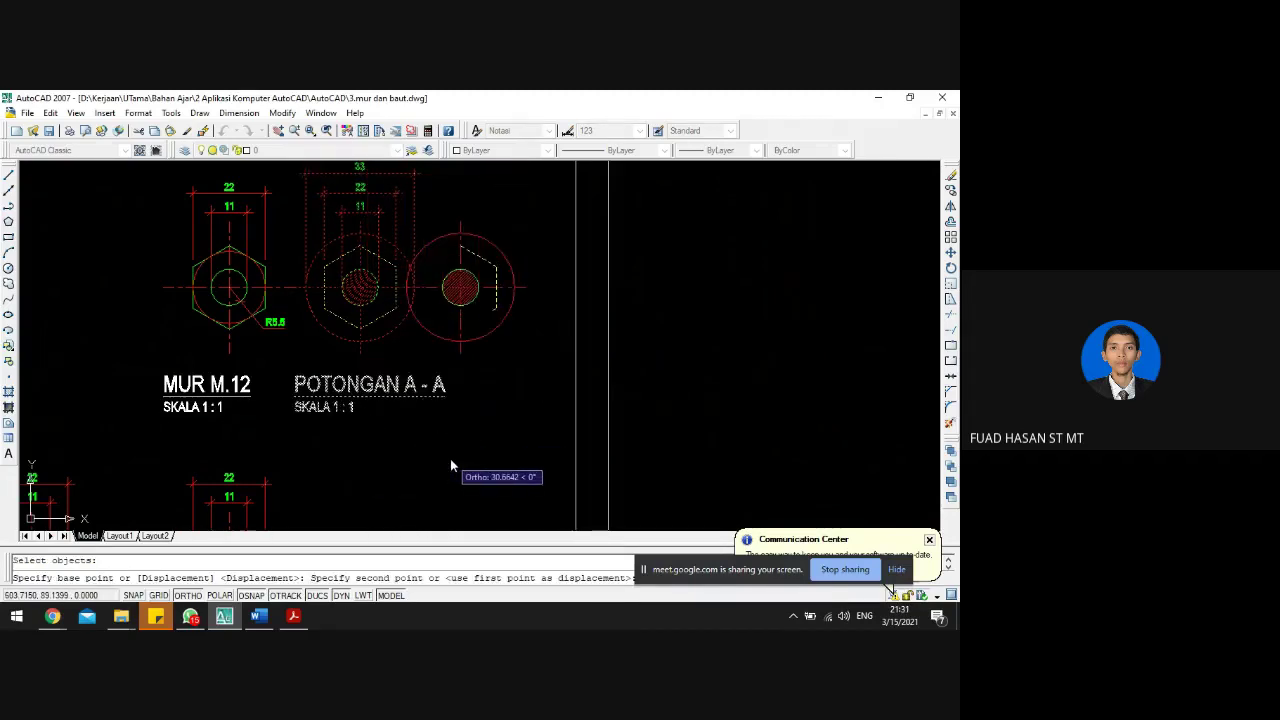
left_click(451, 458)
key("Escape")
- Change the title of the copied section view beside the MUR M.12 nut to RING M.12
scroll(487, 395, "down", 4)
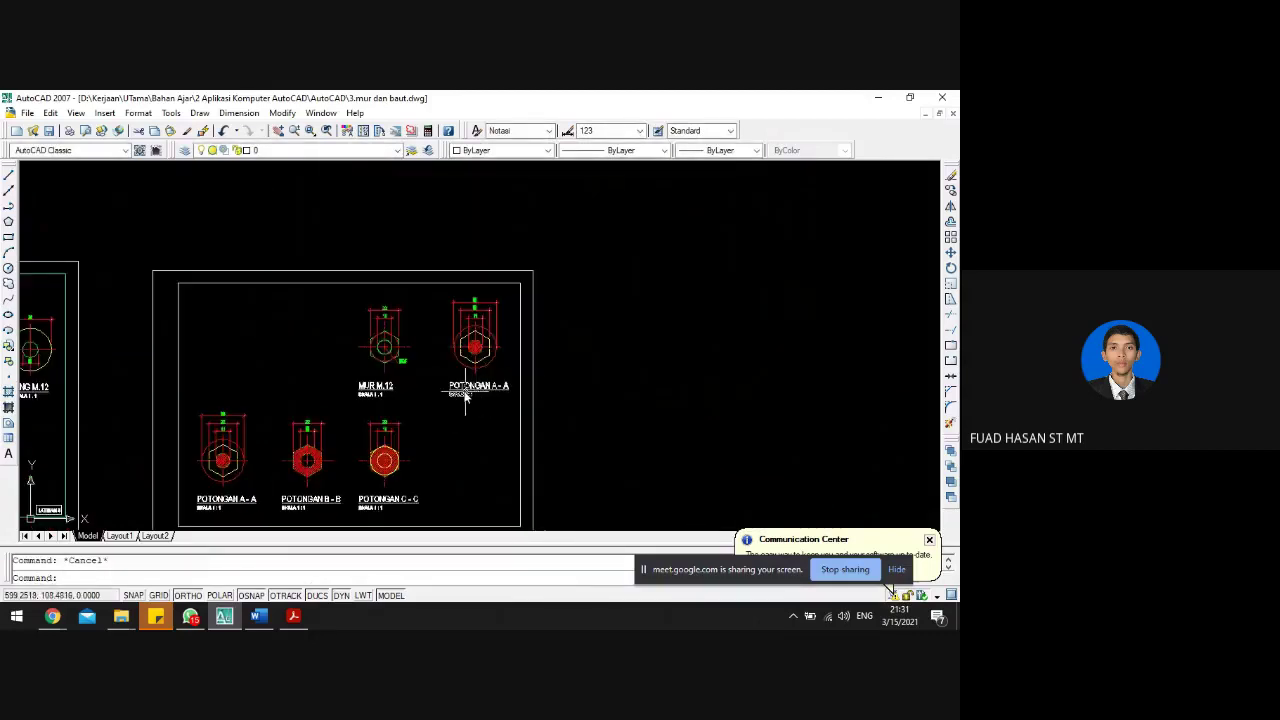
scroll(448, 390, "up", 5)
left_click(492, 403)
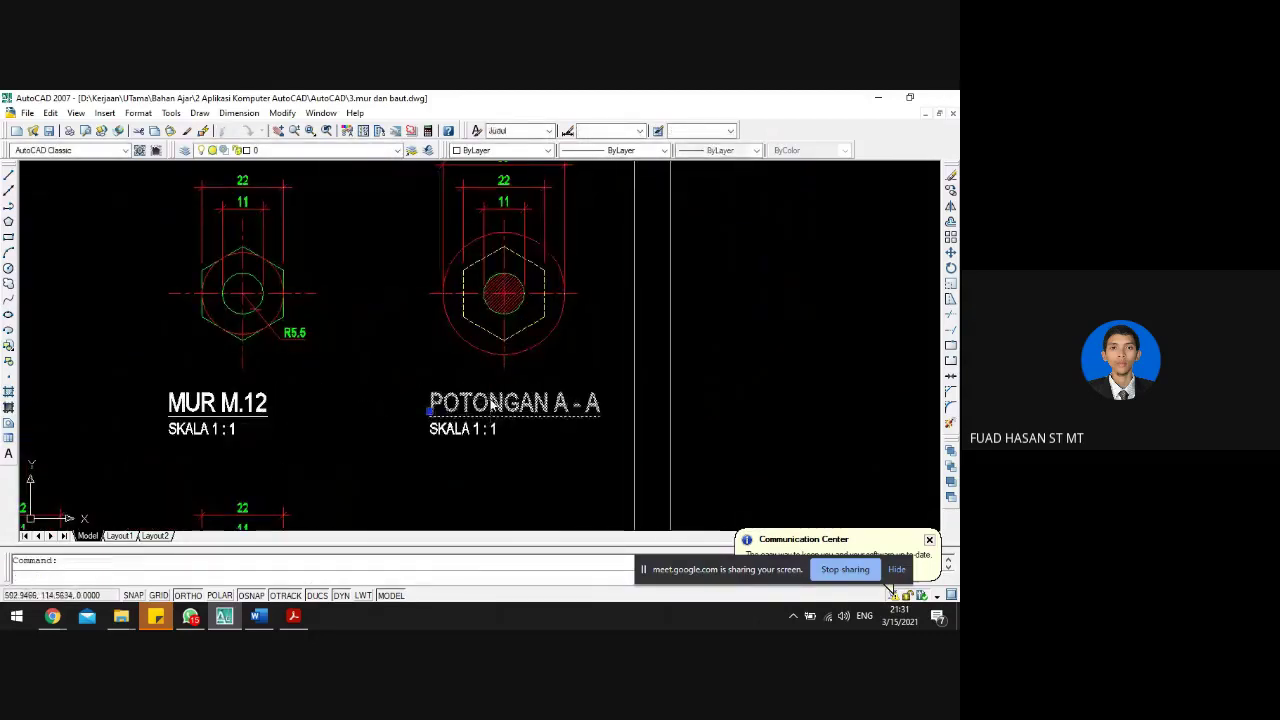
double_click(492, 403)
type("RING")
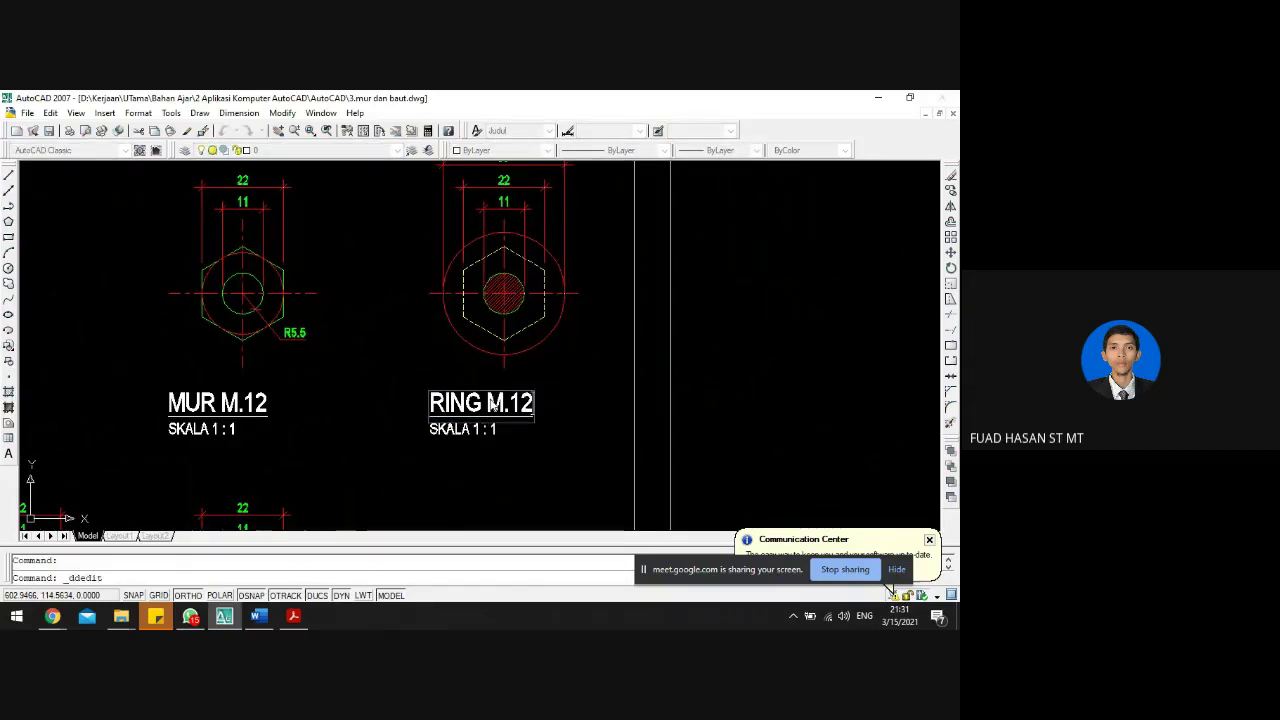
type(" M.12")
key("Return")
key("Escape")
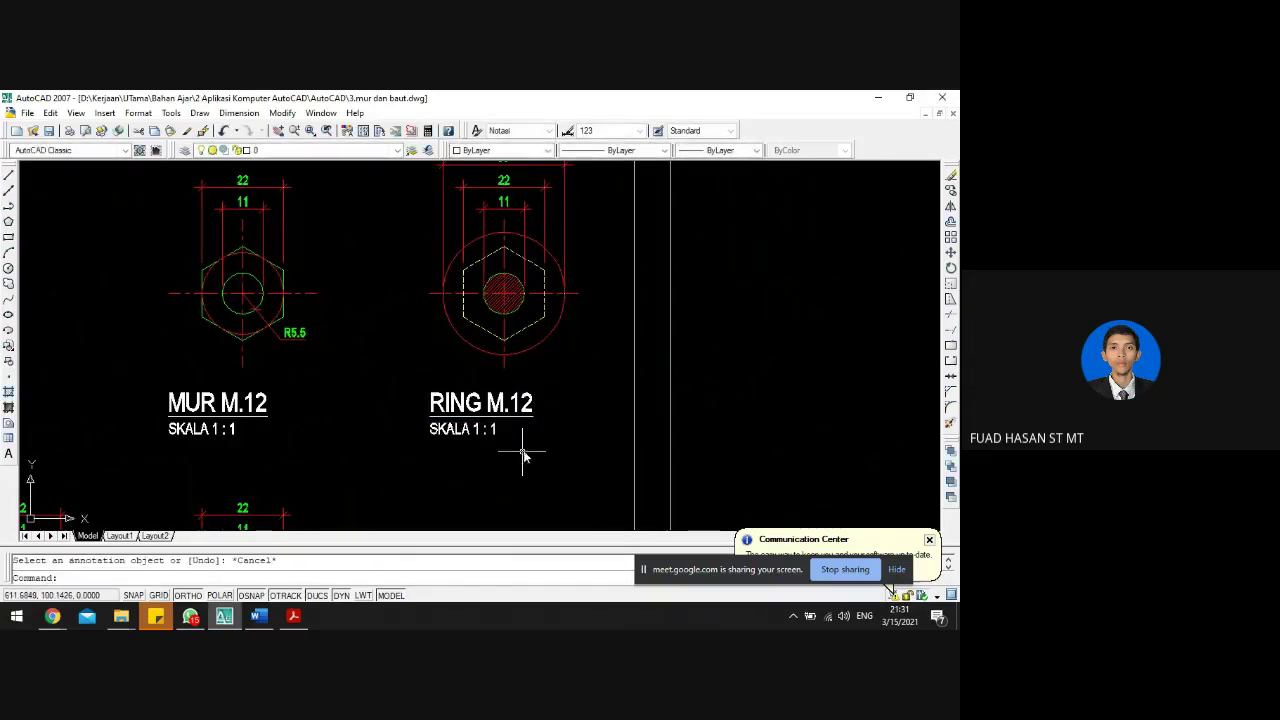
- Erase the dashed hexagon from the RING M.12 view in the second sheet
scroll(531, 452, "down", 5)
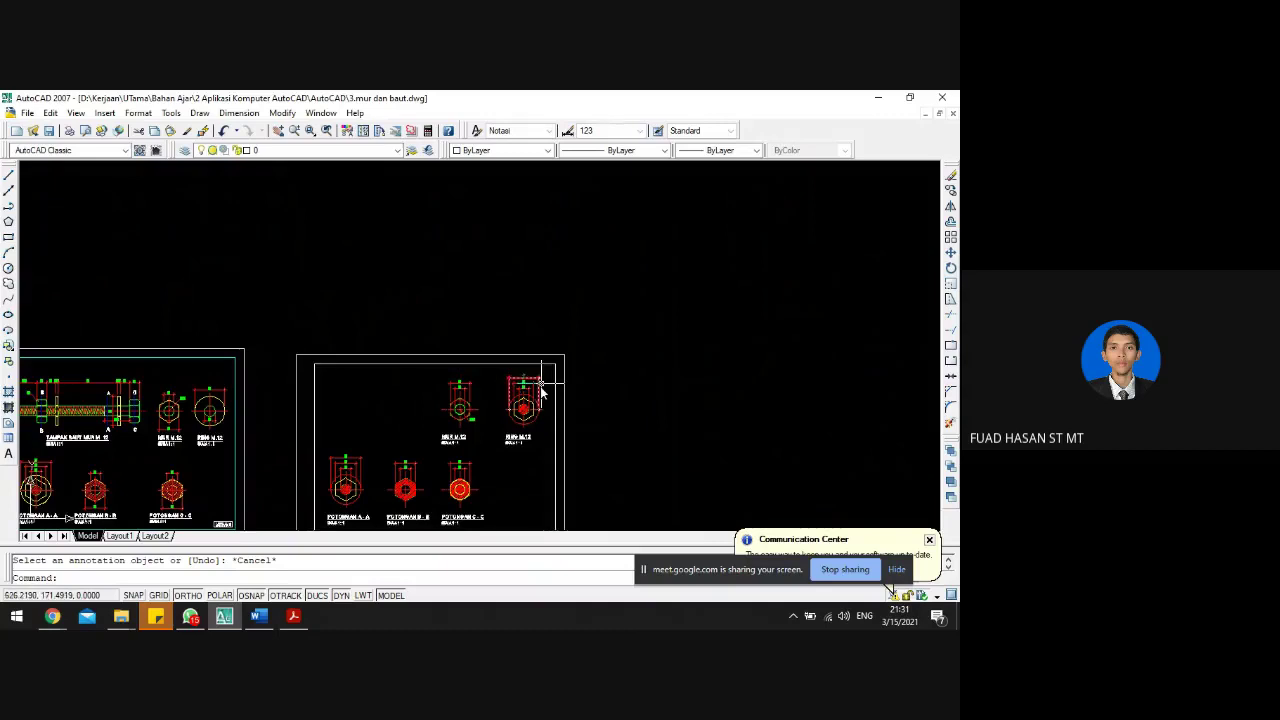
scroll(520, 400, "up", 3)
scroll(503, 420, "up", 5)
left_click(549, 345)
left_click(537, 288)
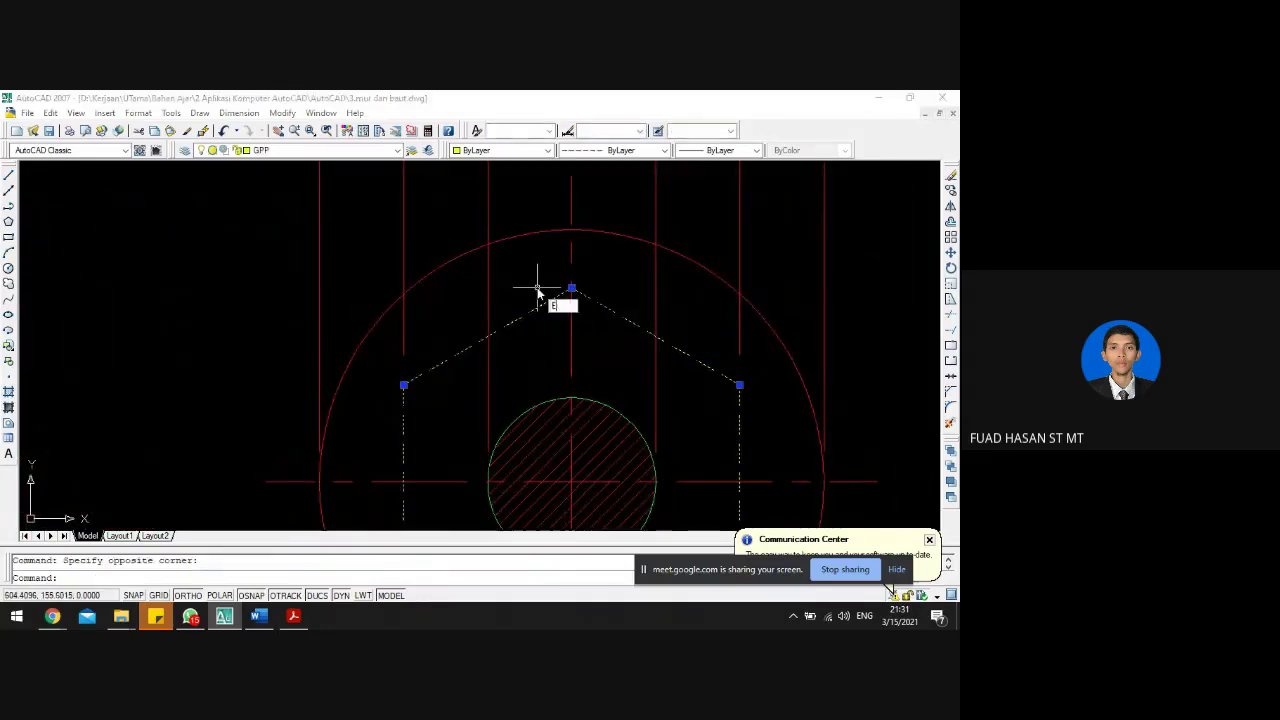
key("Delete")
scroll(533, 308, "down", 8)
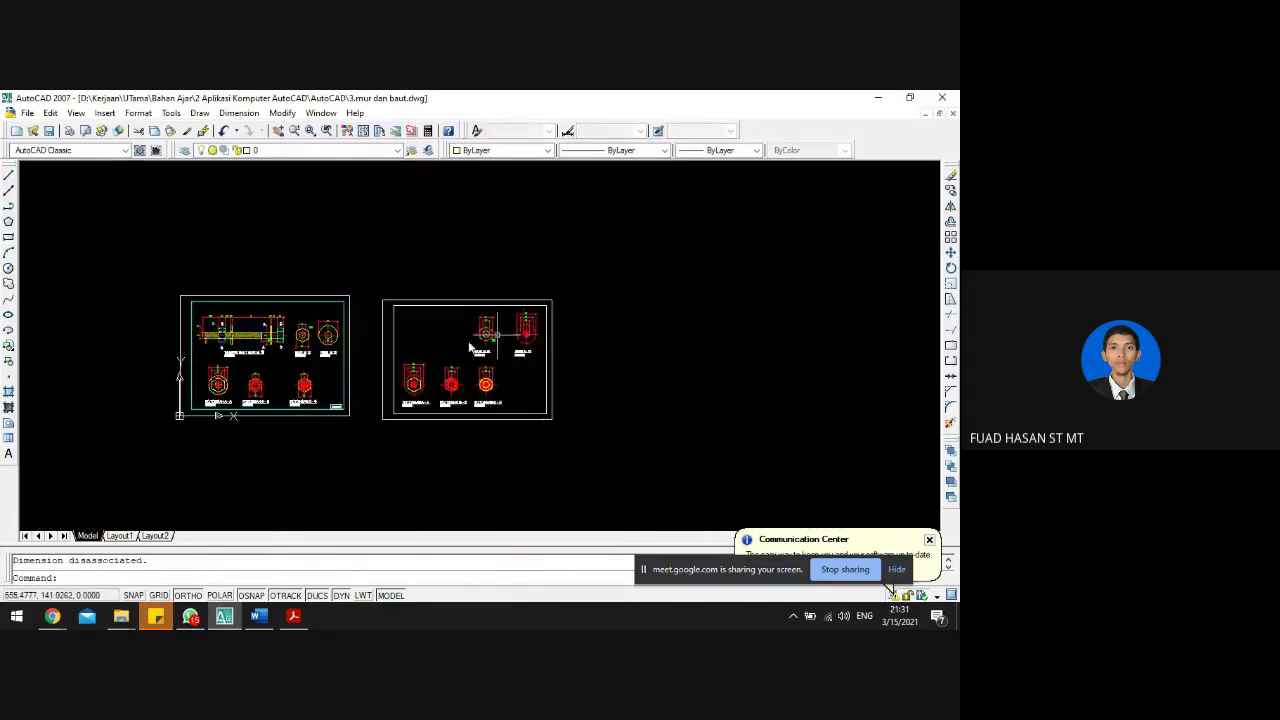
- Erase the centre hatch and the 22 dimension from the RING M.12 view
scroll(520, 320, "up", 8)
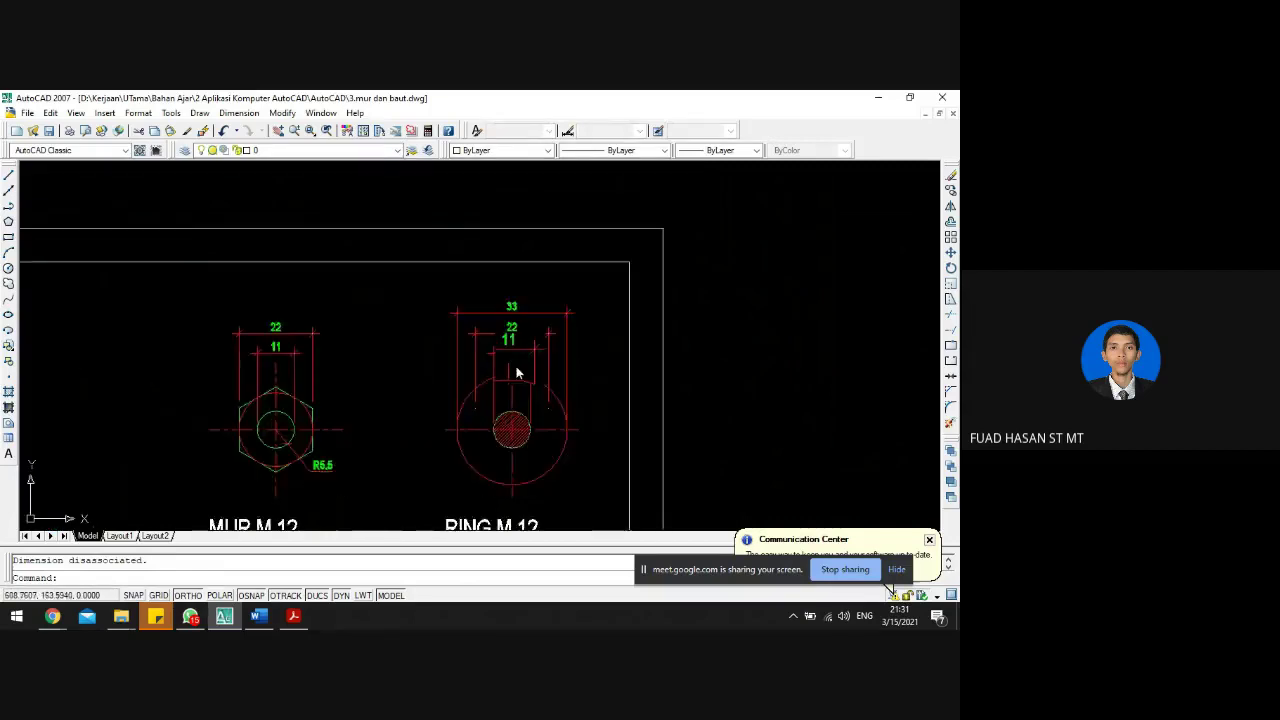
left_click(519, 453)
key("Escape")
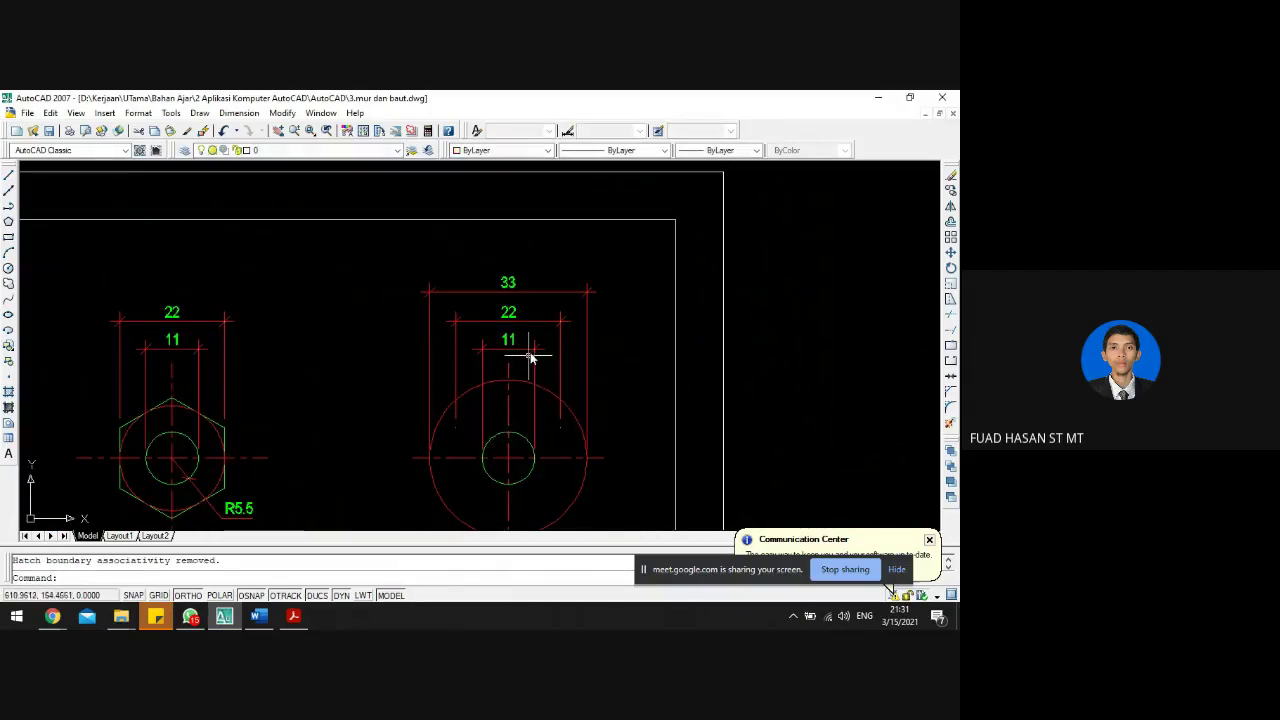
left_click(510, 314)
key("Delete")
scroll(512, 316, "down", 6)
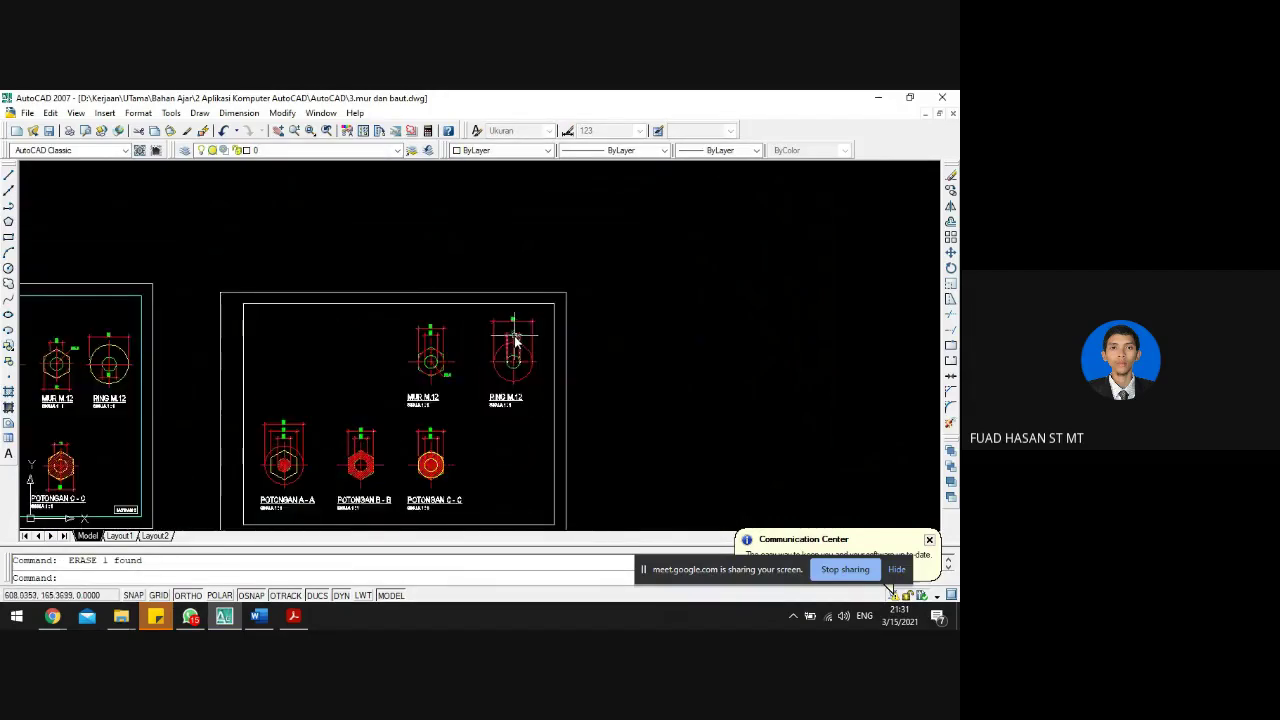
- Examine the reference sheet's RING M.12 view, its hole and outer diameter dimensions, and the ring in the bolt's side view
scroll(112, 320, "up", 5)
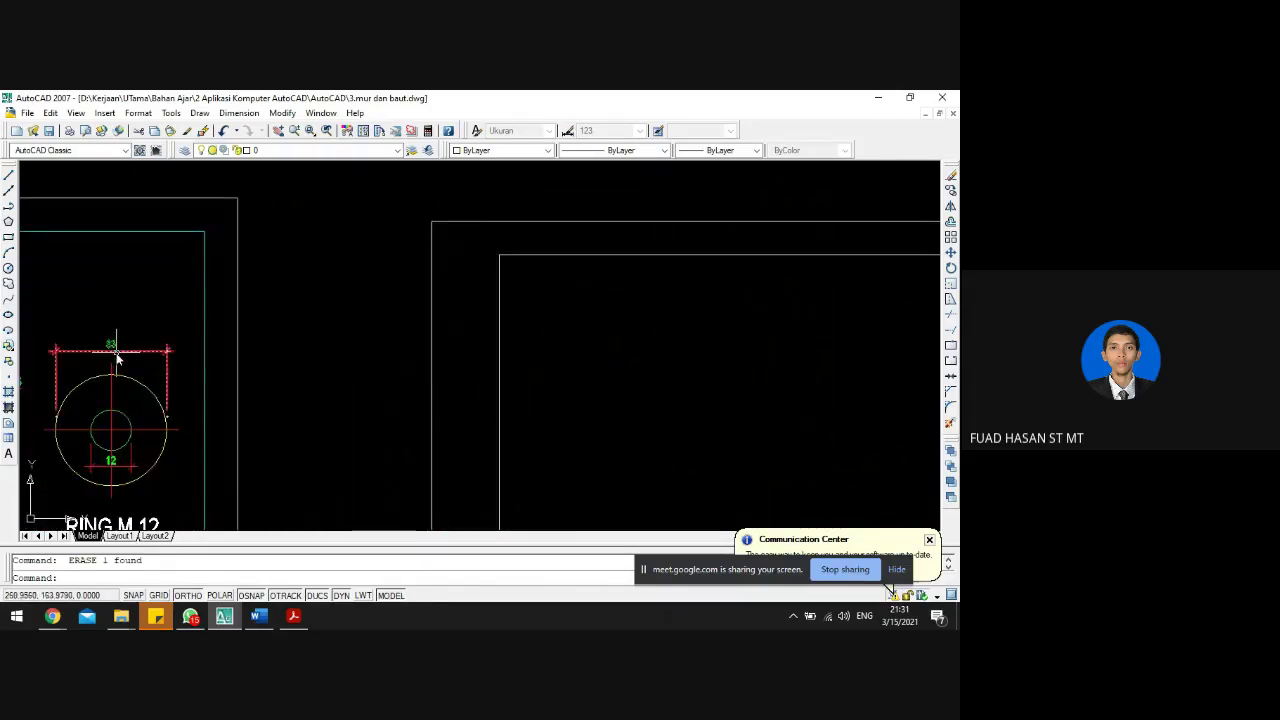
scroll(112, 330, "down", 4)
scroll(141, 311, "up", 5)
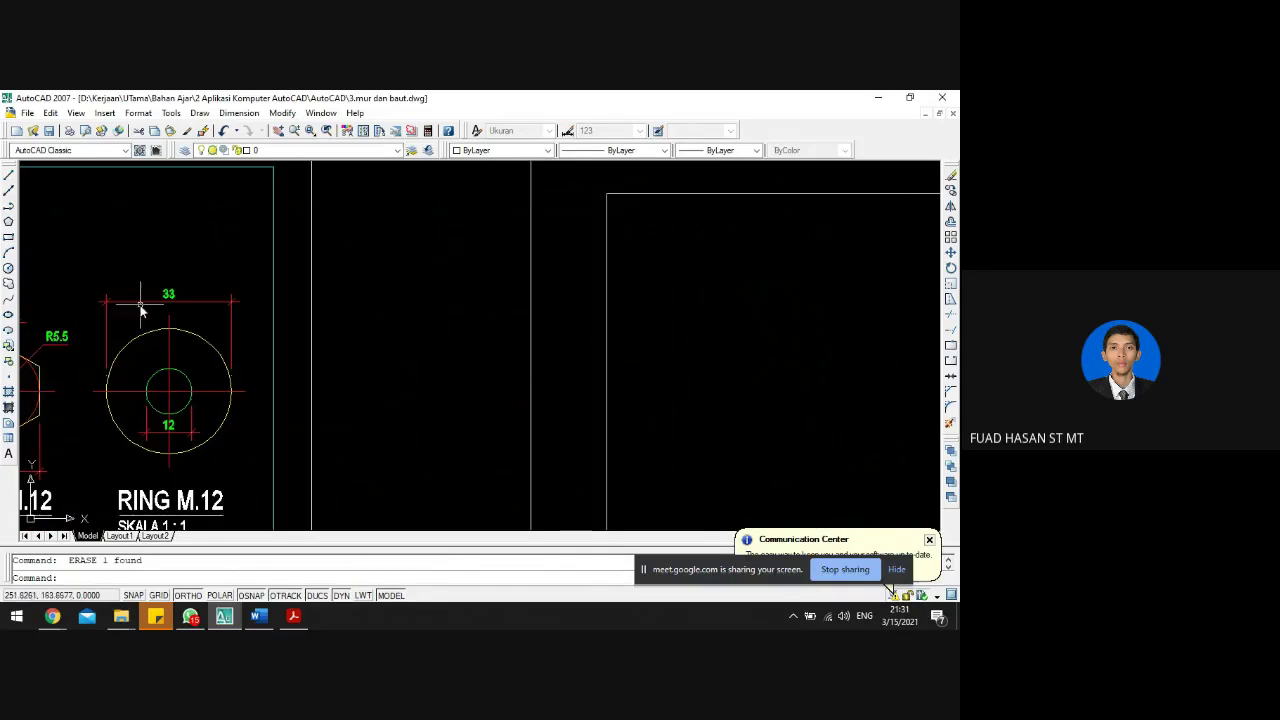
scroll(158, 313, "down", 4)
scroll(128, 337, "up", 4)
scroll(214, 300, "down", 2)
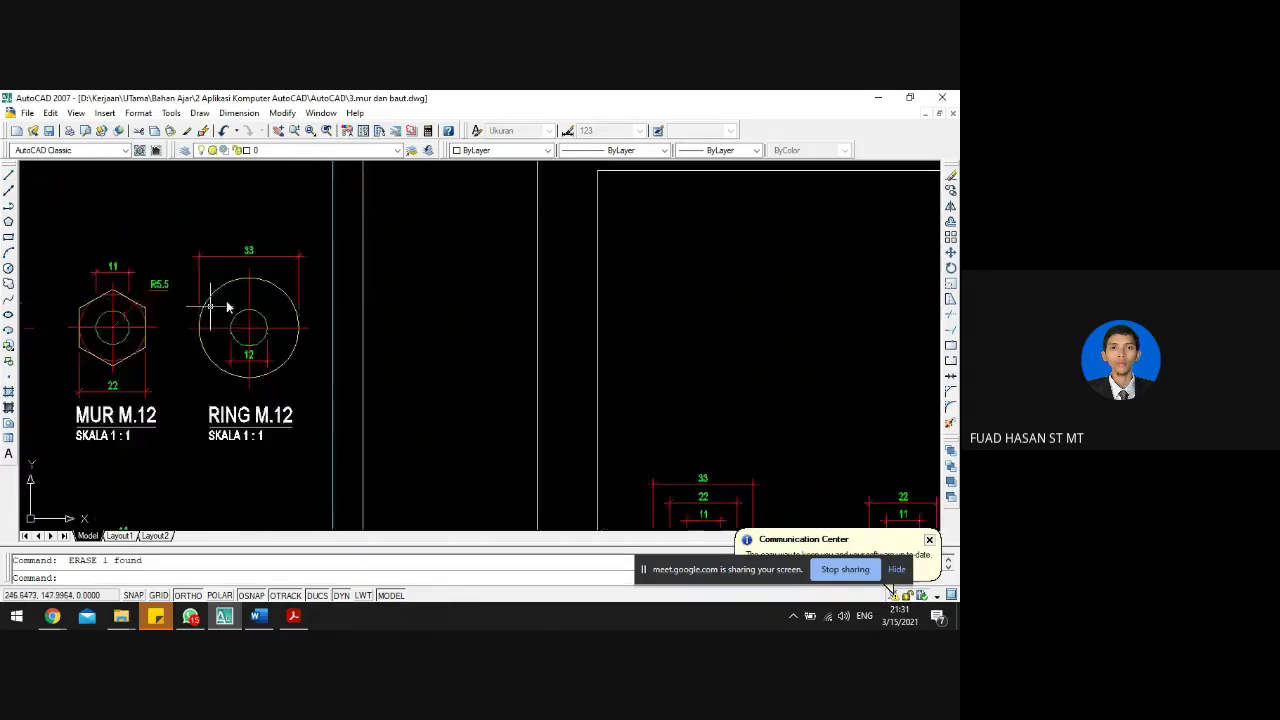
scroll(261, 298, "up", 2)
scroll(233, 313, "up", 3)
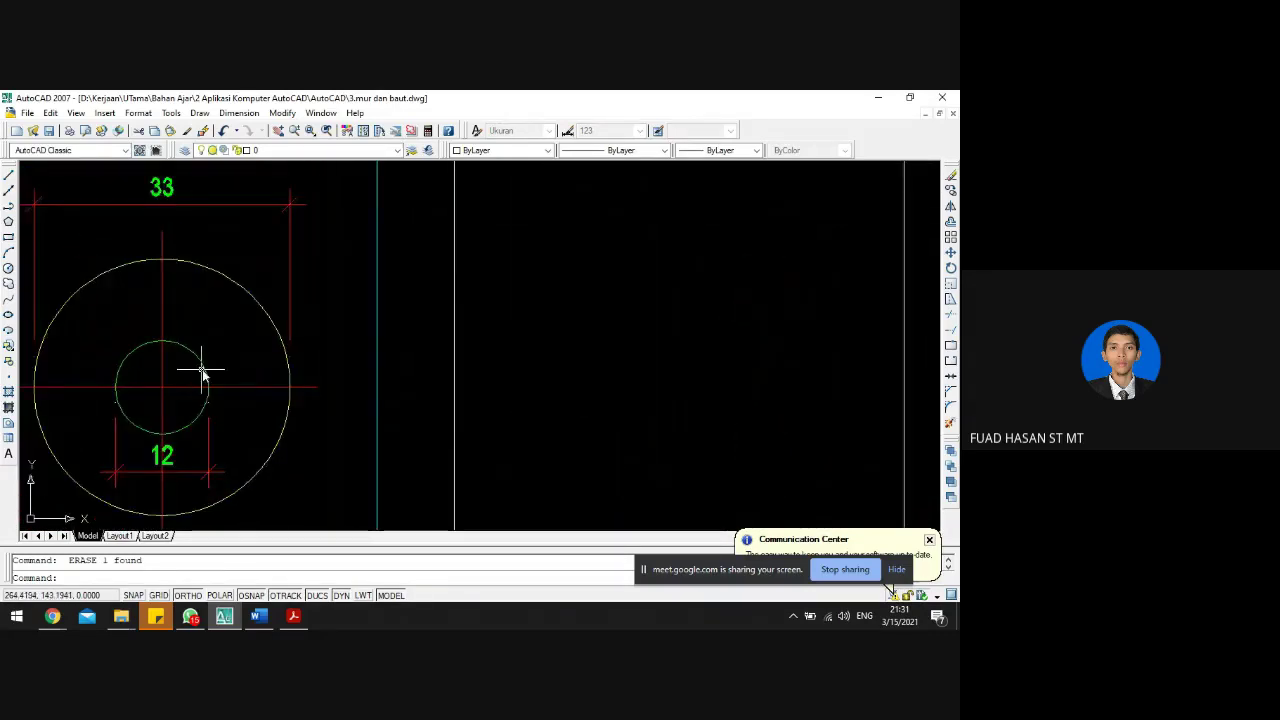
scroll(202, 372, "down", 1)
scroll(200, 376, "down", 2)
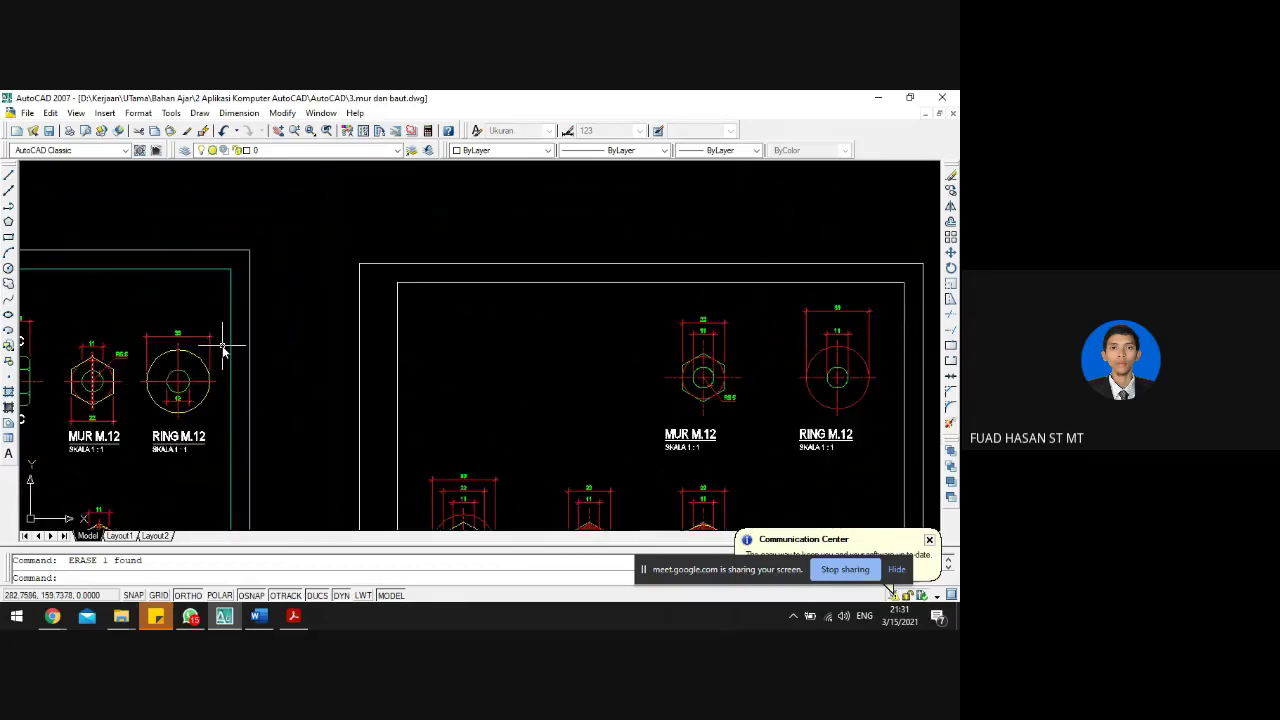
scroll(223, 347, "down", 2)
scroll(66, 366, "up", 7)
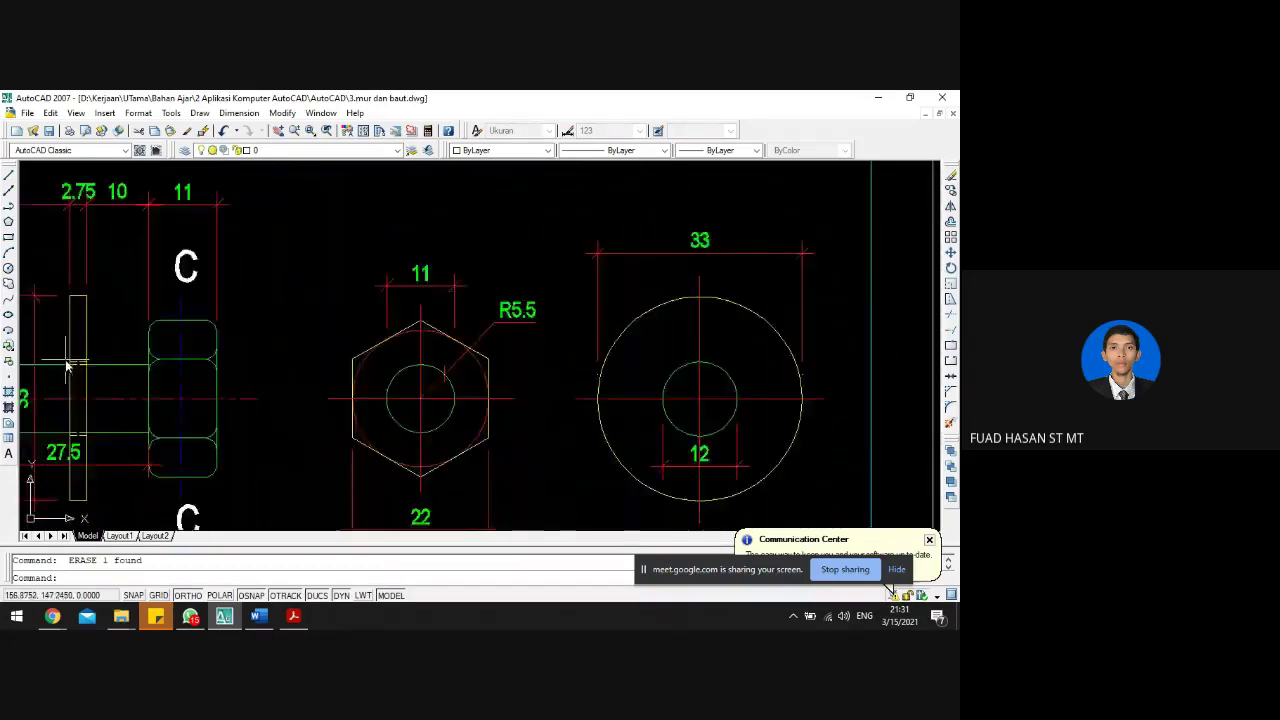
scroll(66, 367, "up", 2)
scroll(89, 367, "down", 3)
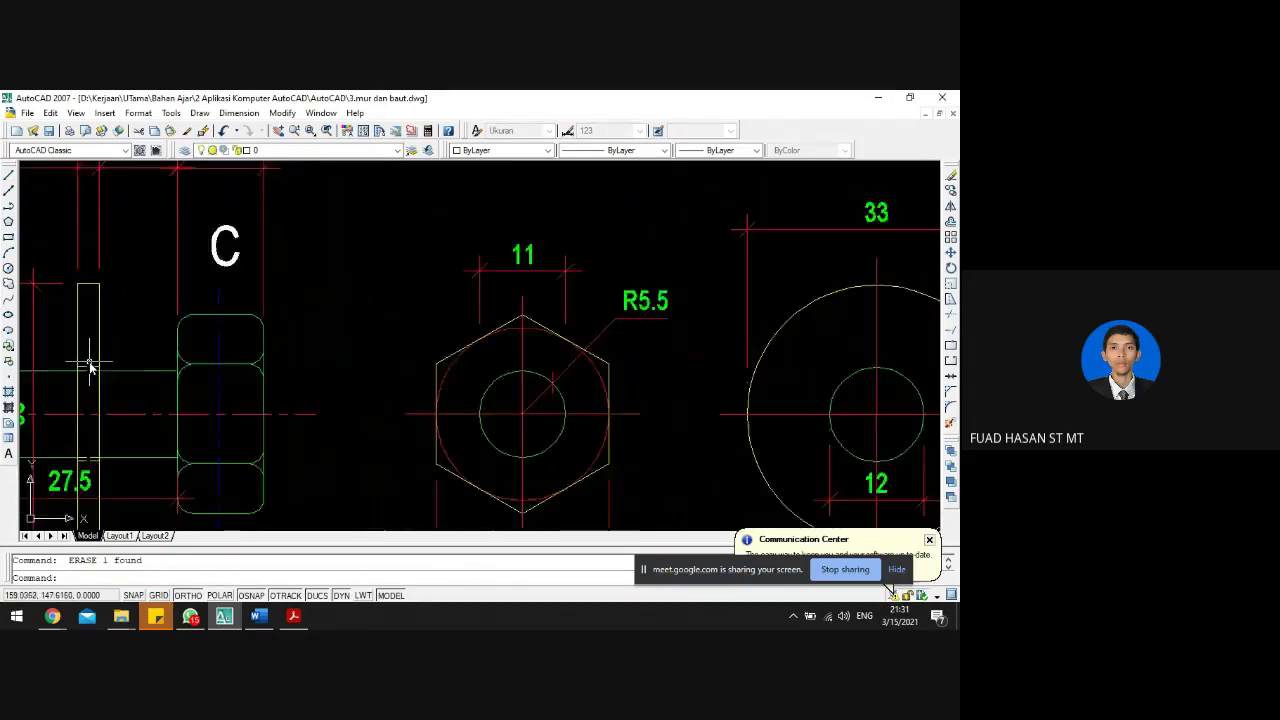
scroll(358, 371, "down", 4)
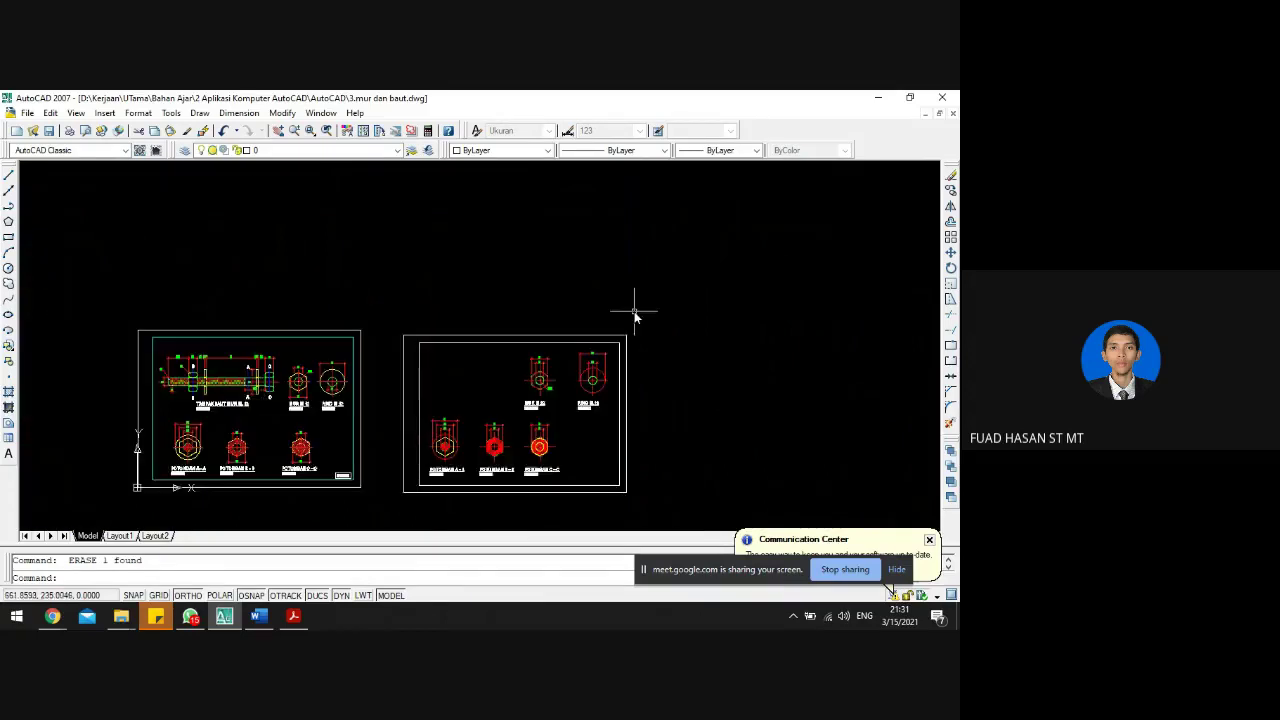
- Draw a circle of radius 6 centred on the crossing of the RING M.12 view's centre lines
scroll(588, 376, "up", 5)
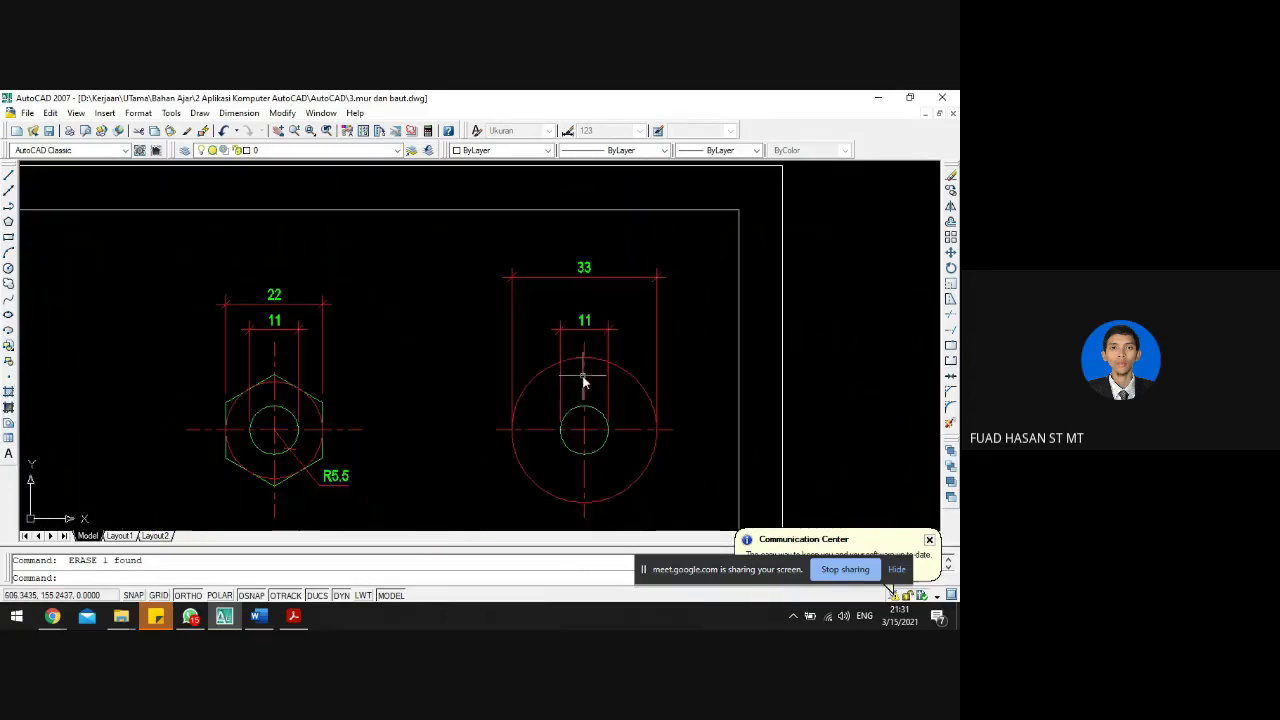
left_click(588, 321)
key("Escape")
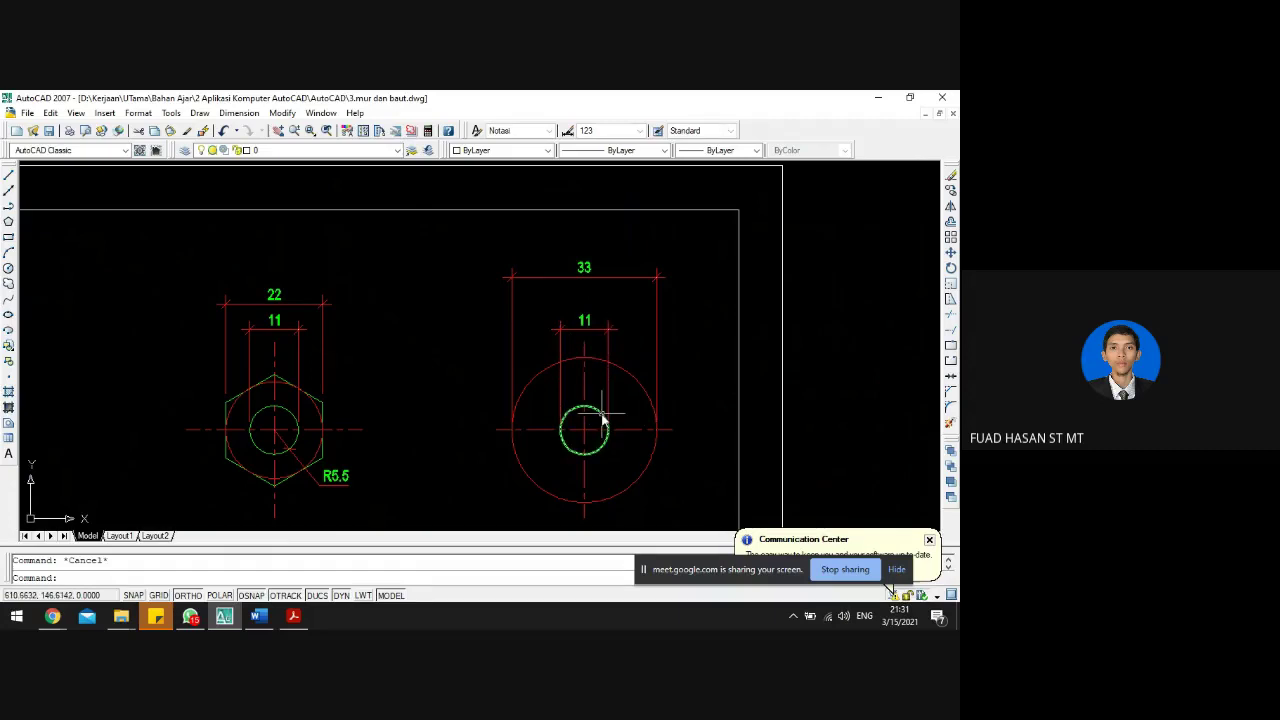
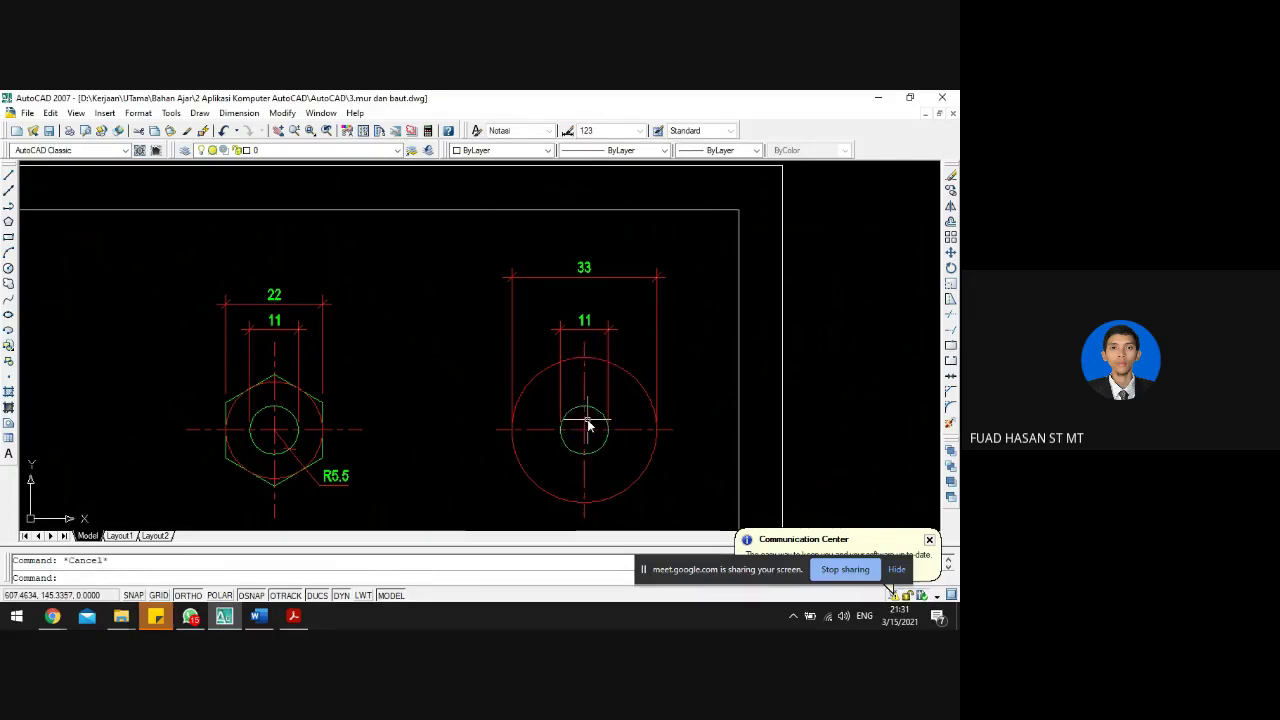
type("c")
key("Return")
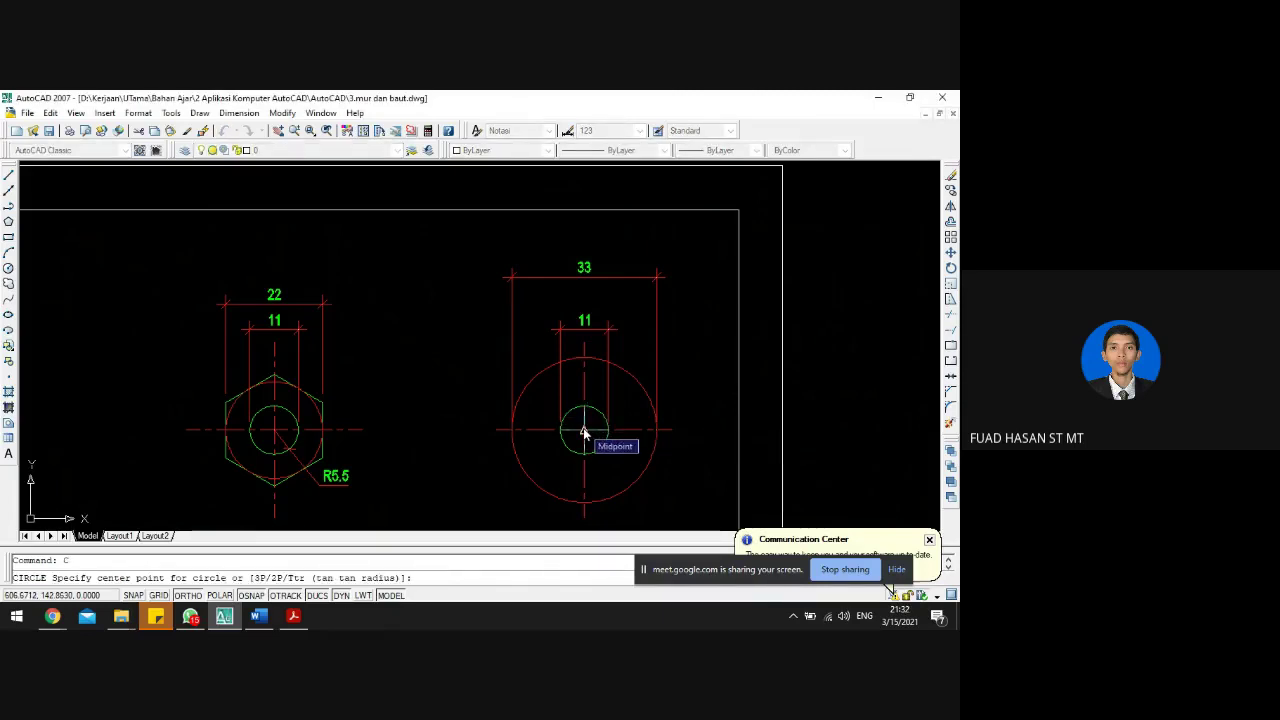
left_click(585, 433)
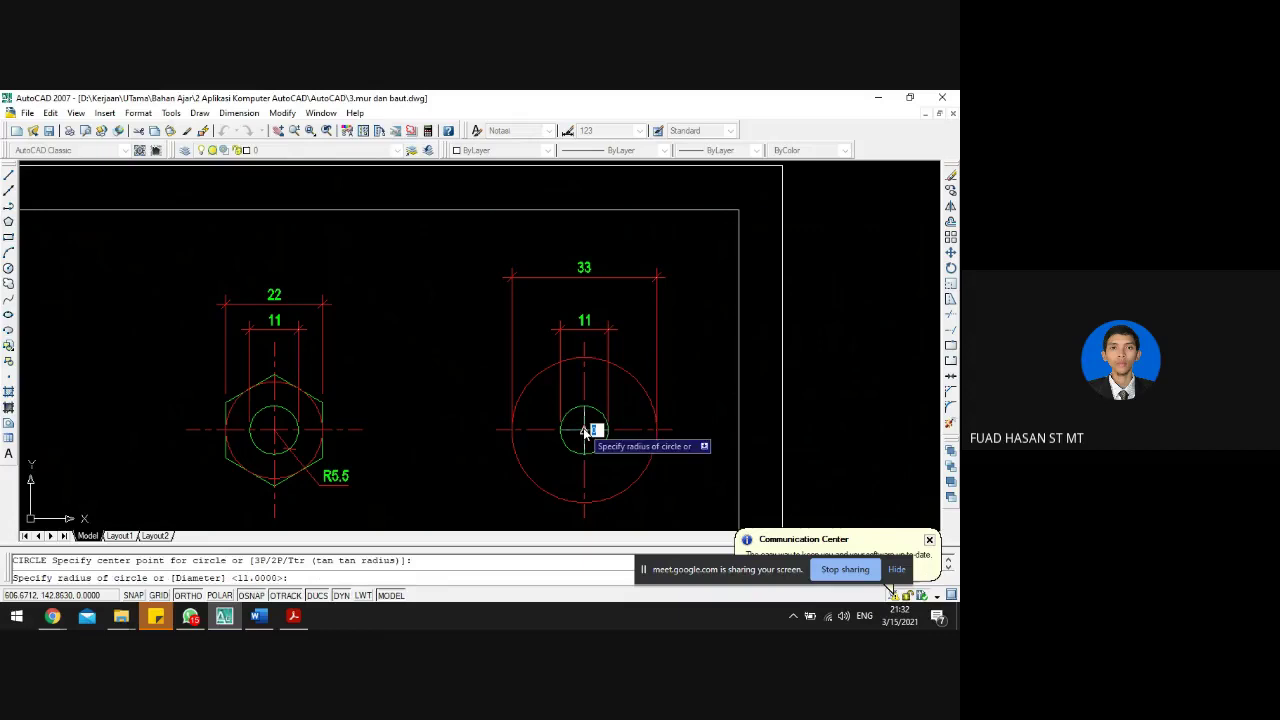
type("6")
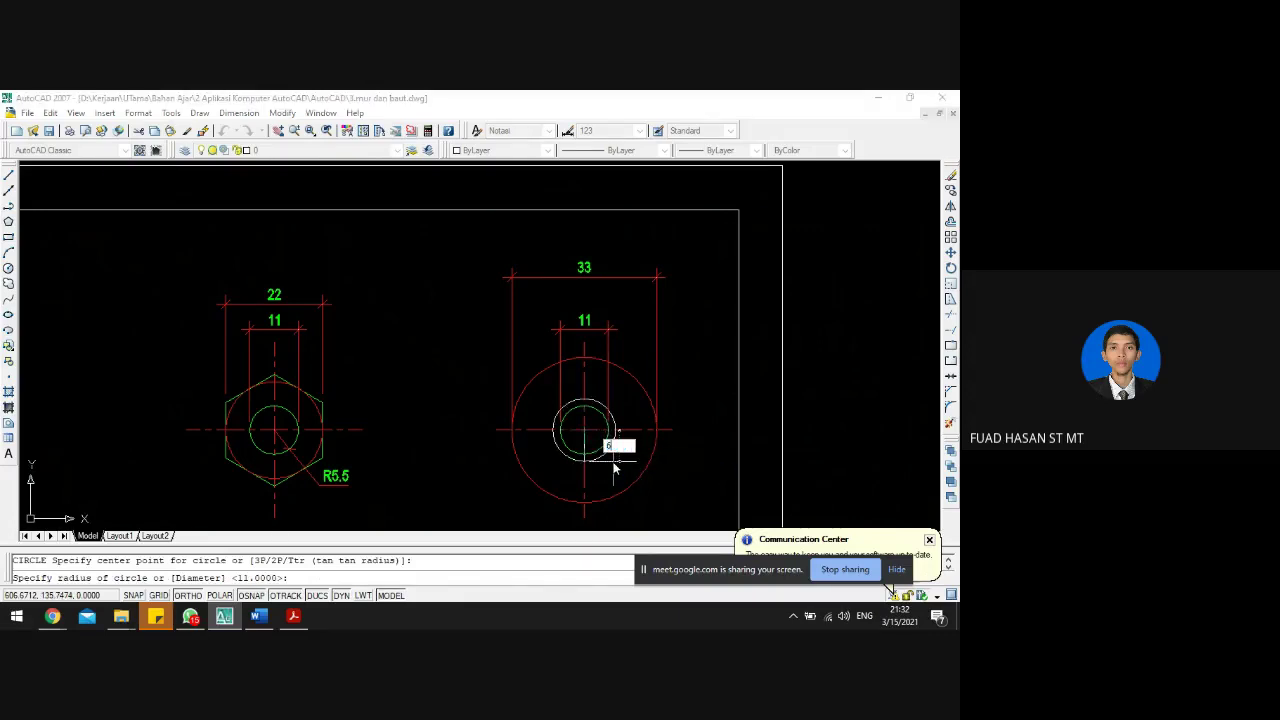
key("Return")
- Erase the green circle just inside the radius 6 circle in the RING M.12 view
scroll(593, 420, "up", 3)
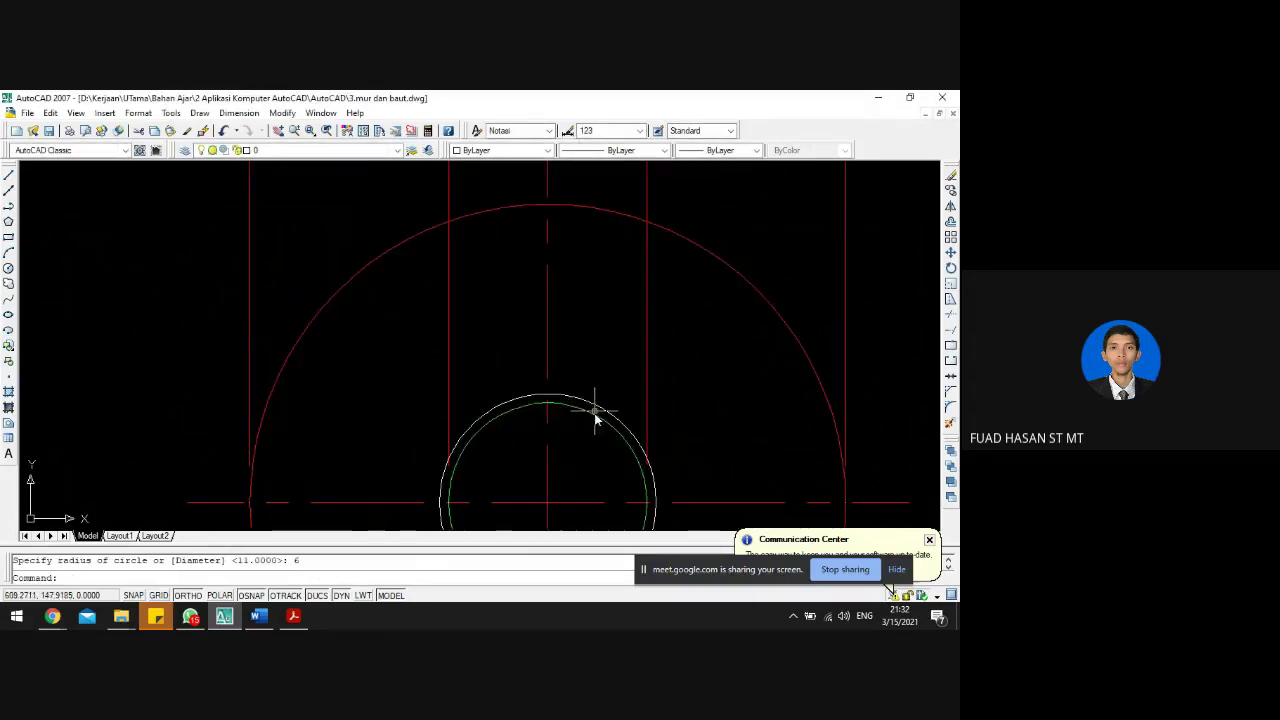
key("Escape")
left_click(594, 414)
key("Escape")
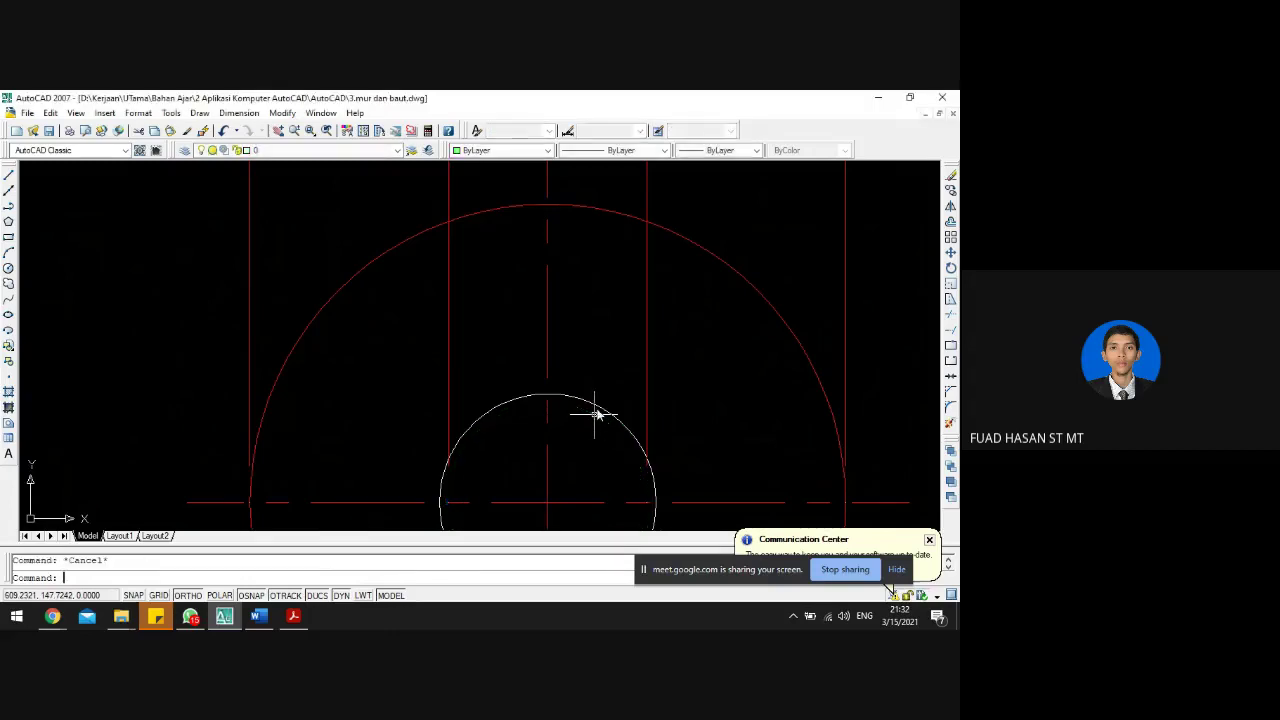
- Stretch both origin points of the ring's hole dimension outward onto the left and right quadrants of the radius 6 circle
left_click(680, 362)
left_click(620, 322)
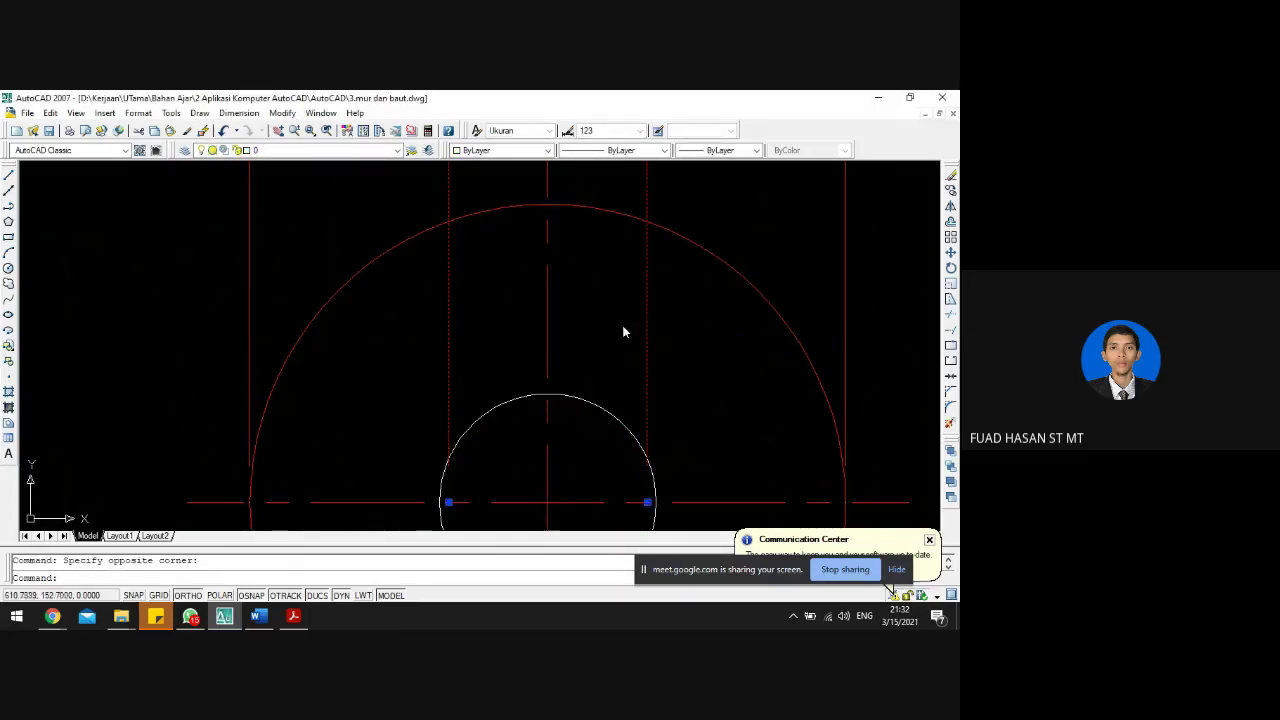
left_click(448, 502)
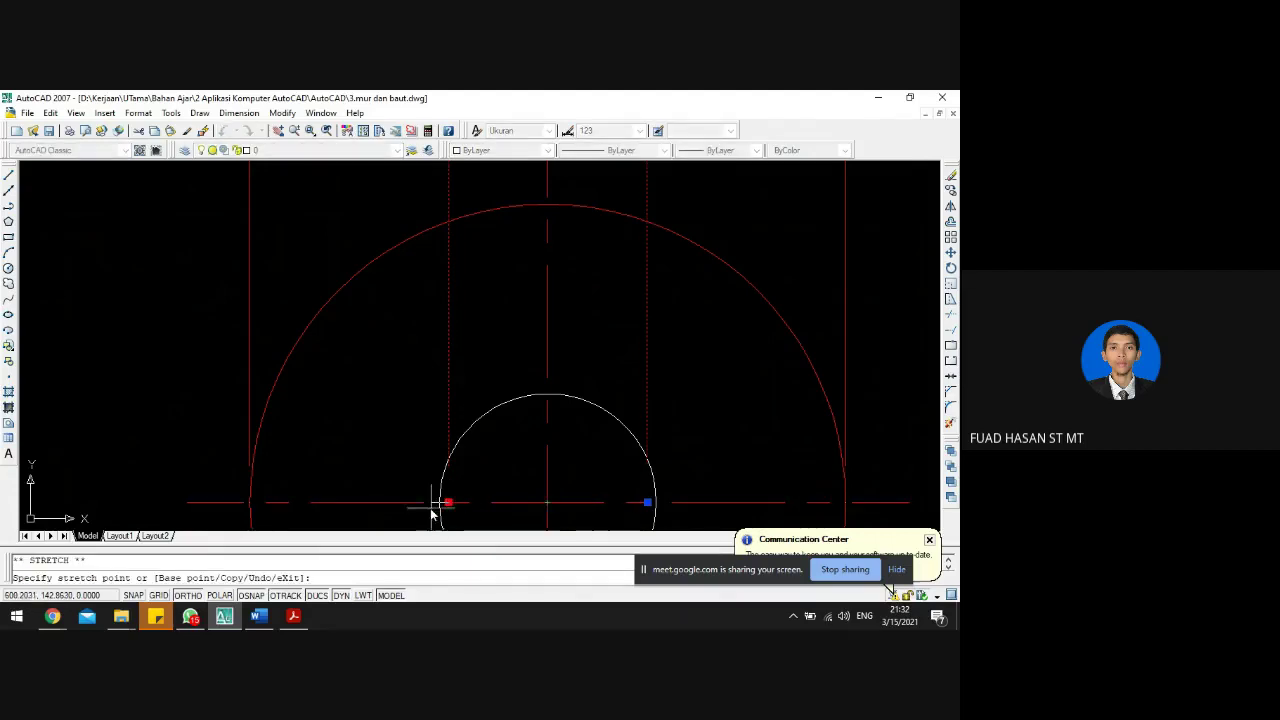
left_click(440, 503)
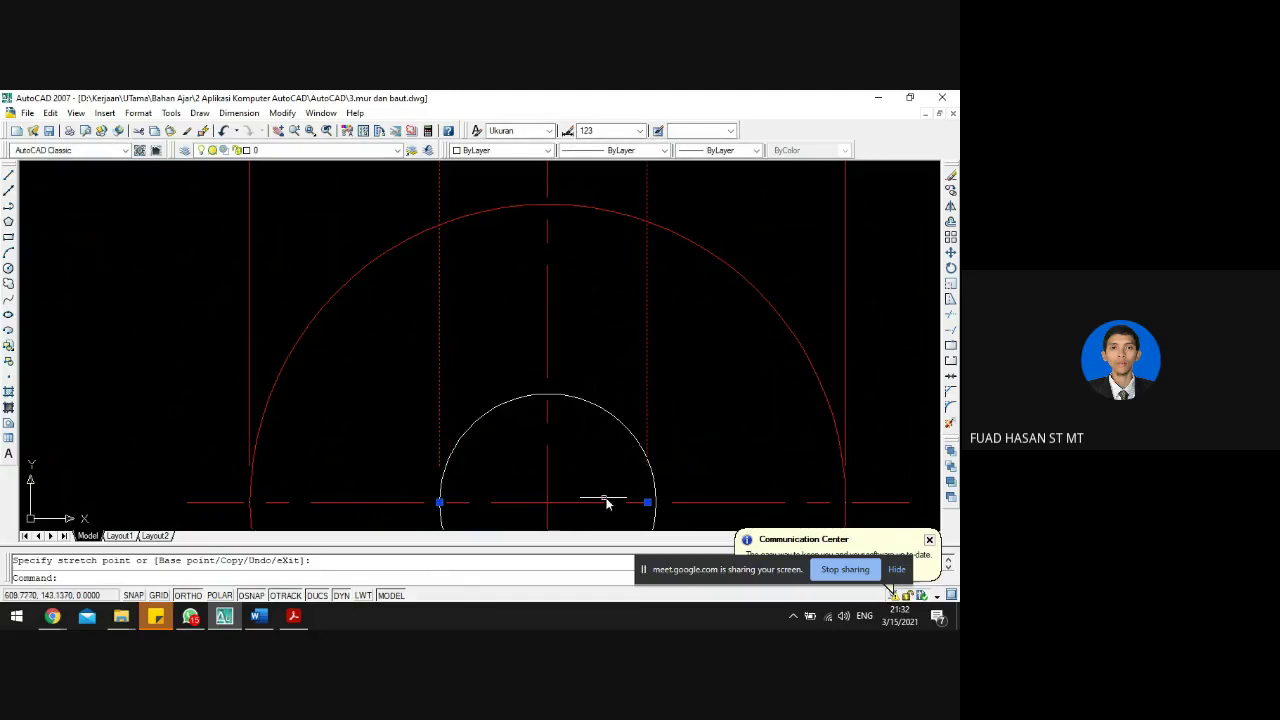
left_click(647, 504)
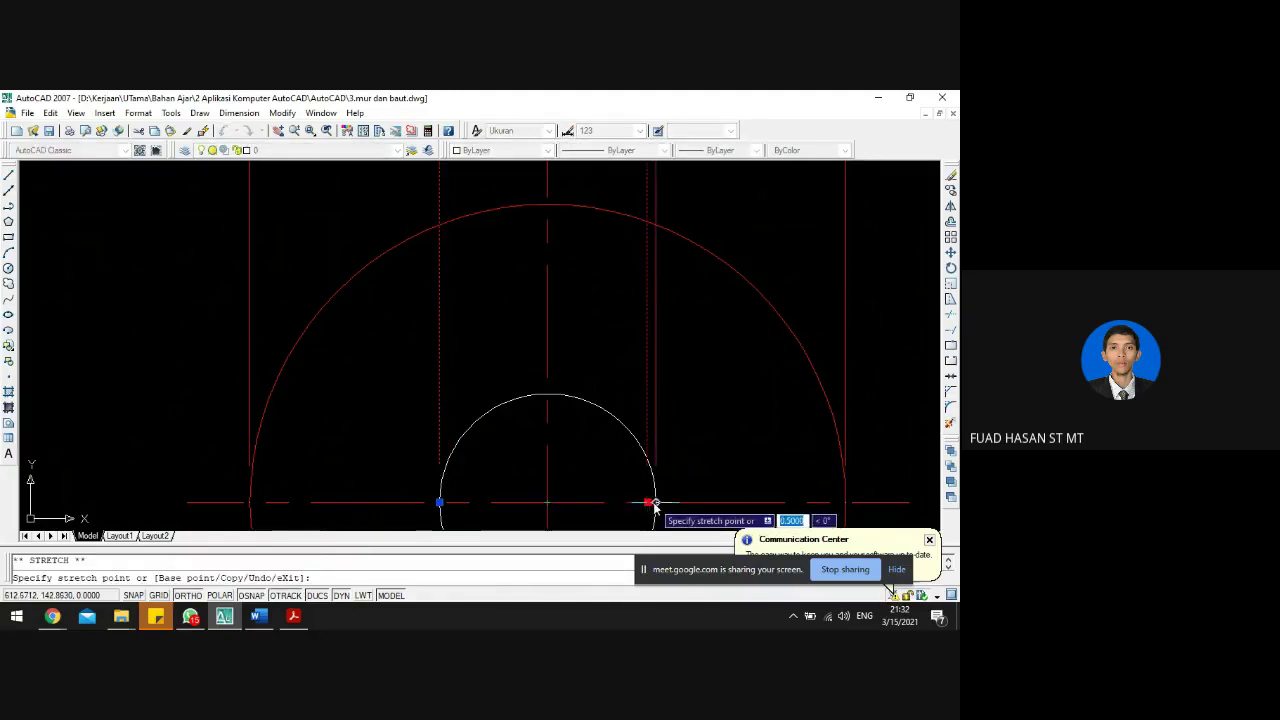
left_click(655, 503)
key("Escape")
scroll(571, 428, "down", 6)
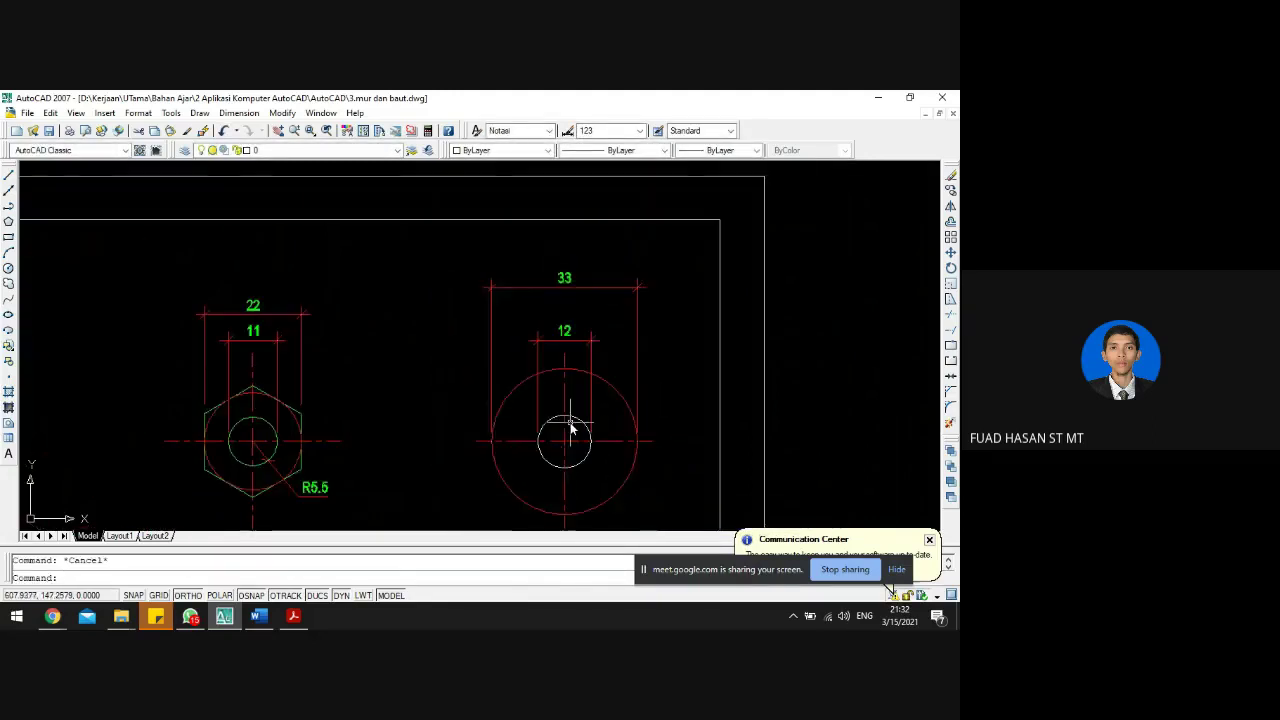
scroll(540, 390, "up", 3)
left_click(562, 372)
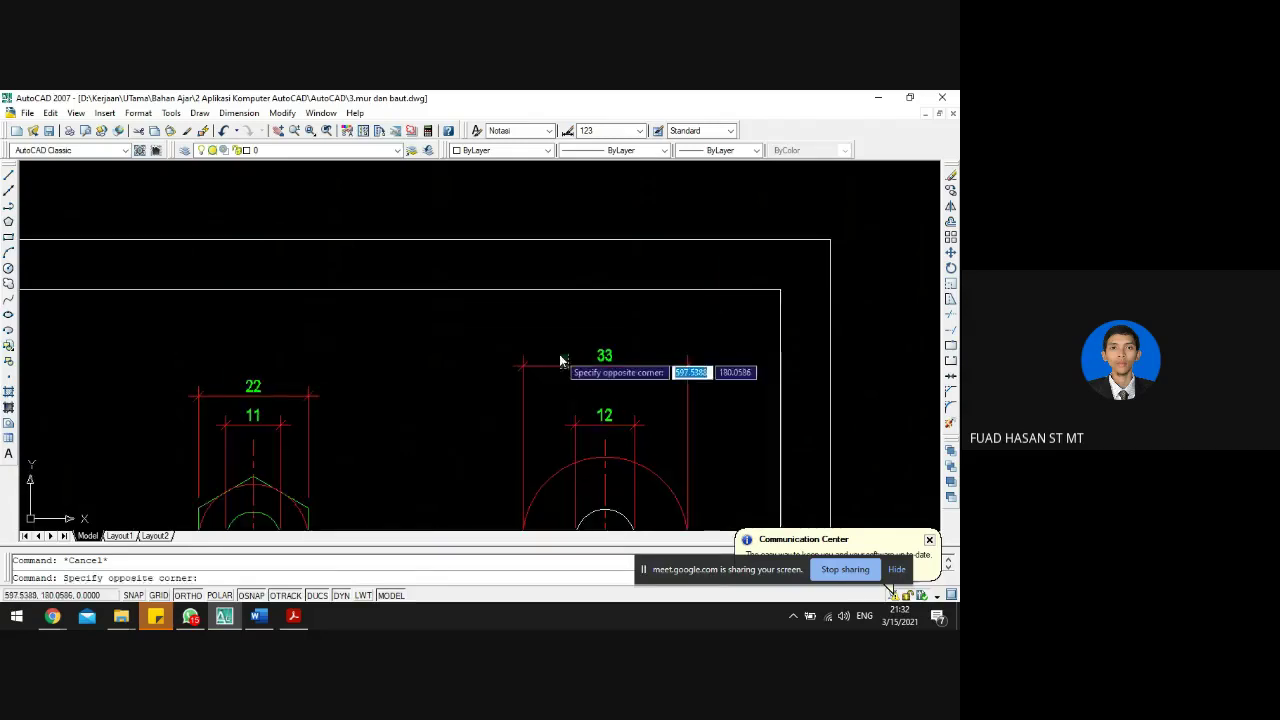
left_click(531, 370)
left_click(523, 366)
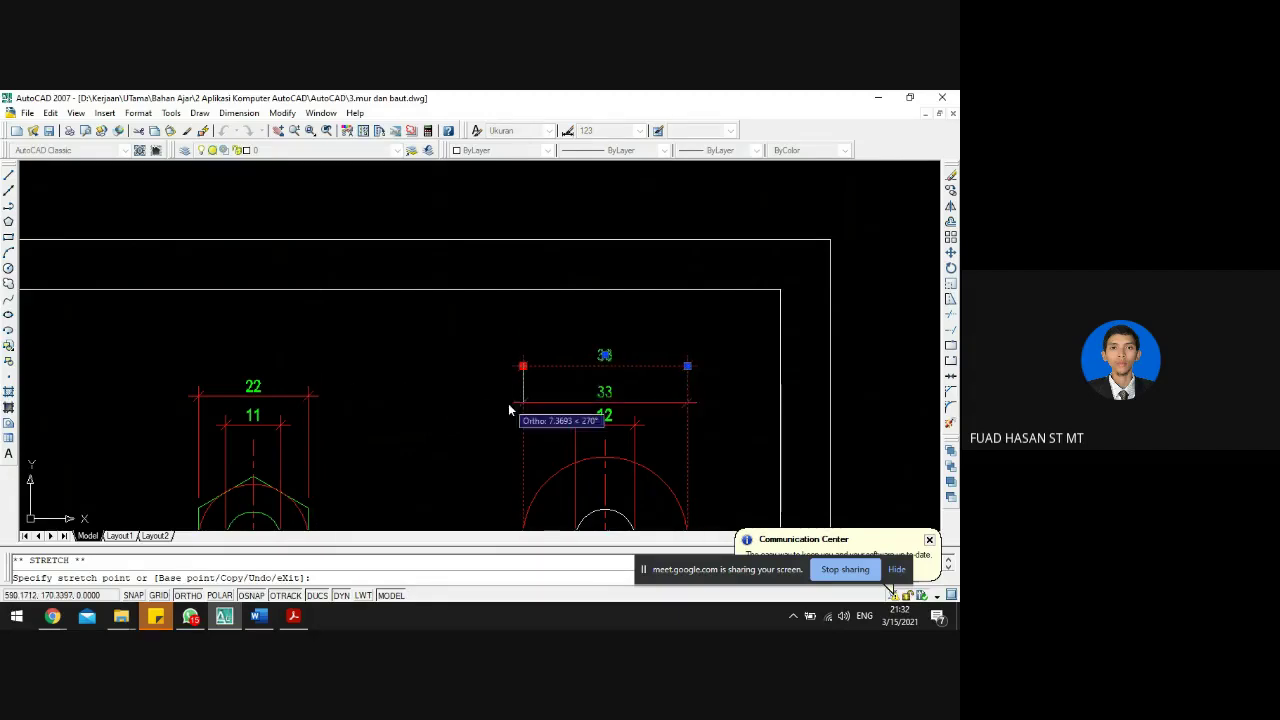
key("Escape")
key("Escape")
- Draw a horizontal guide line from the nut's 22 dimension line across beyond the ring's outer diameter dimension
type("l")
key("Return")
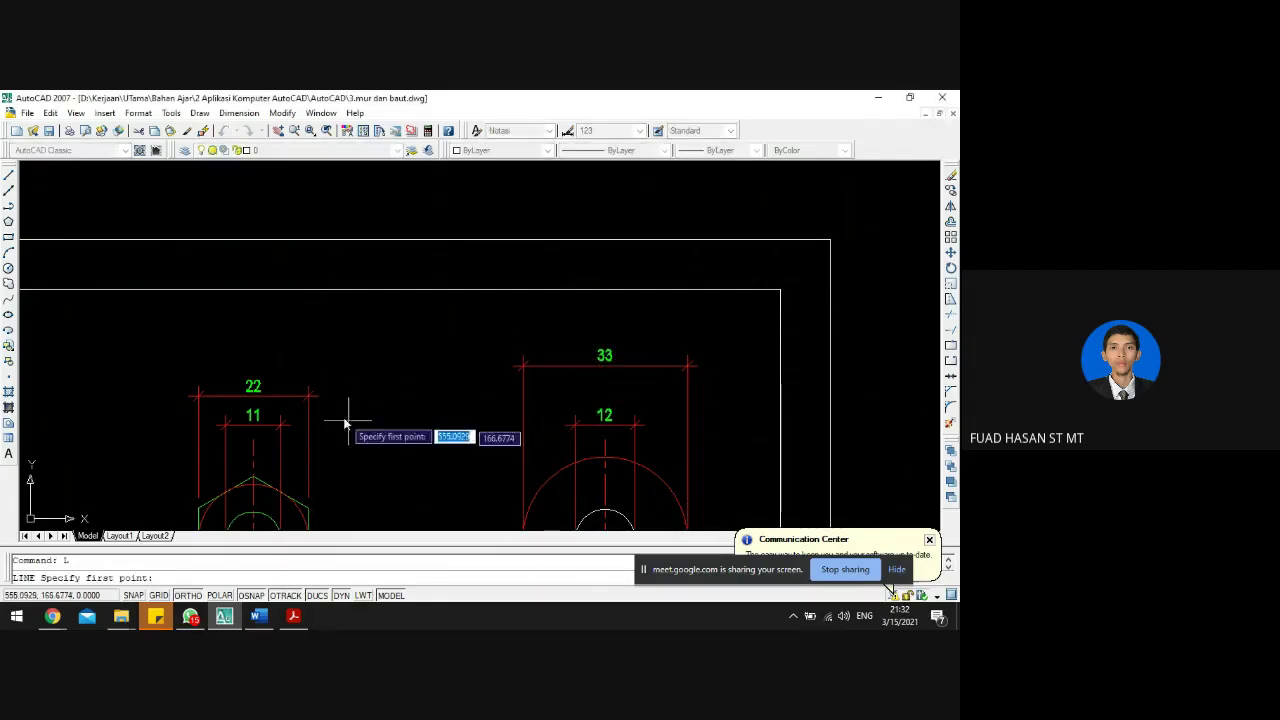
left_click(318, 395)
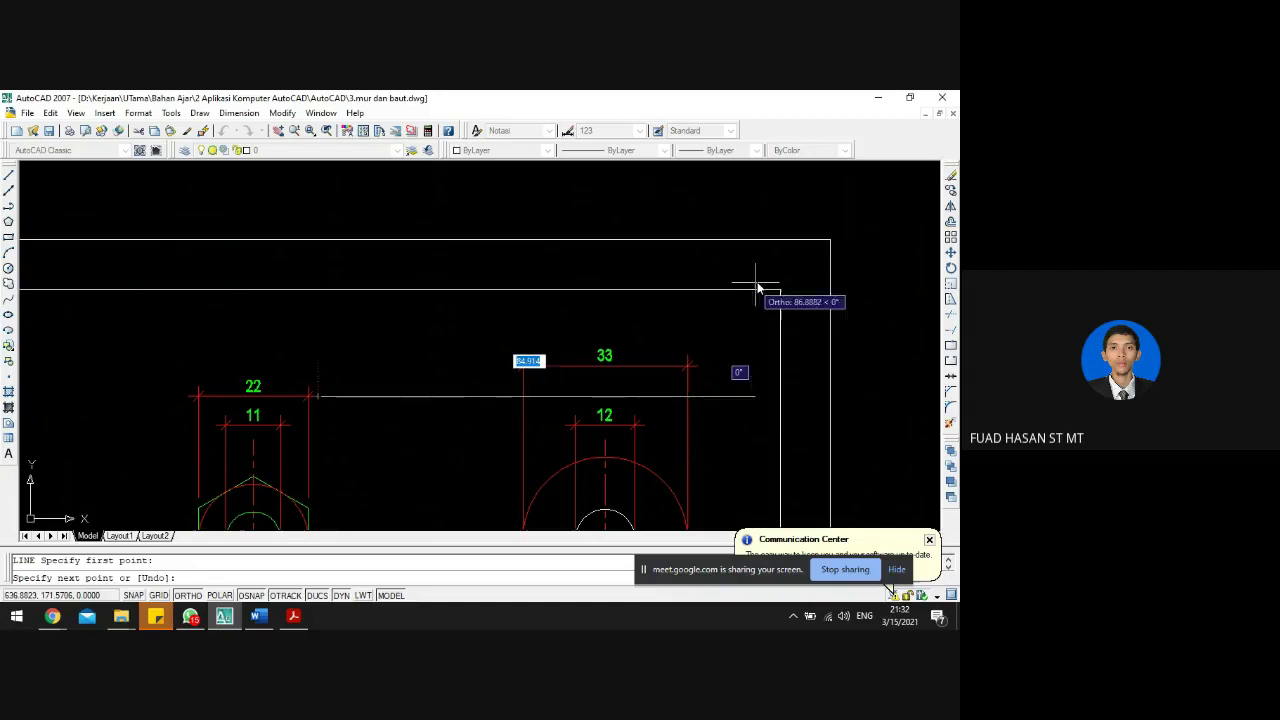
left_click(737, 338)
key("Escape")
- Lower the ring's outer diameter dimension line onto the guide line and erase the guide line
left_click(534, 369)
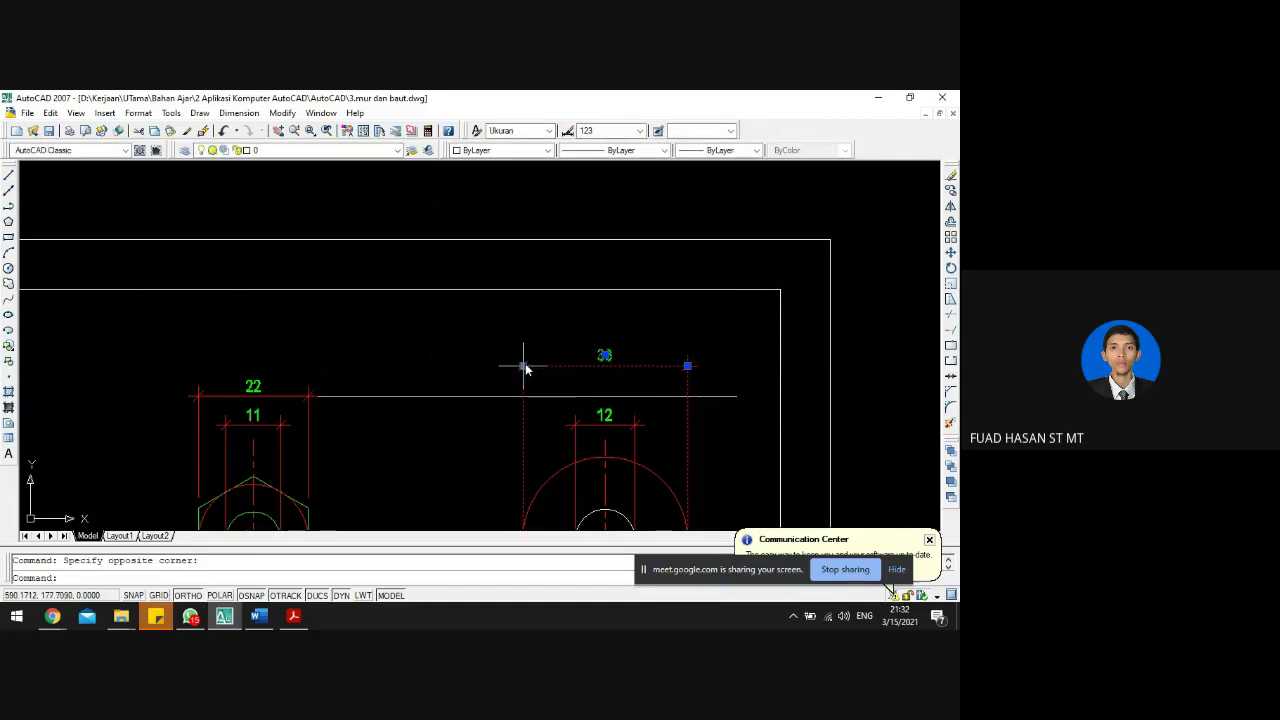
left_click(523, 366)
left_click(505, 400)
key("Escape")
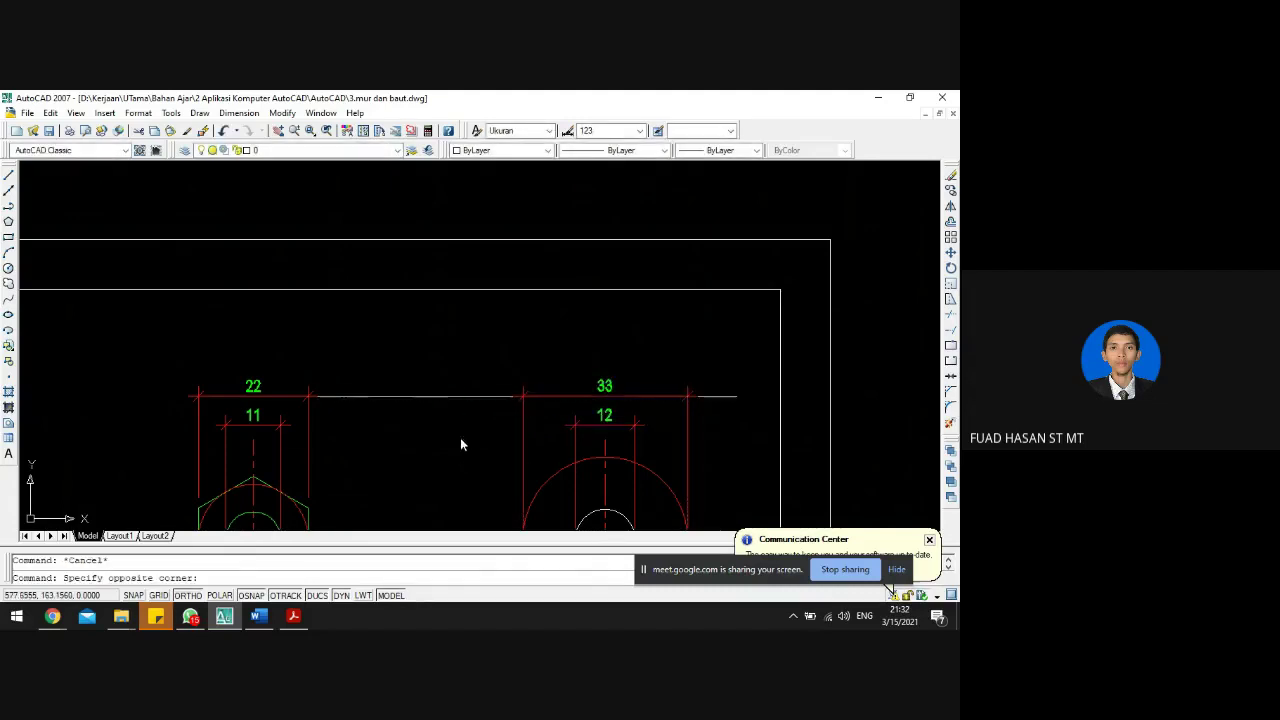
left_click(429, 366)
key("Escape")
- Compare the second sheet's MUR M.12 and RING M.12 views with the same views on the reference sheet
scroll(477, 380, "down", 4)
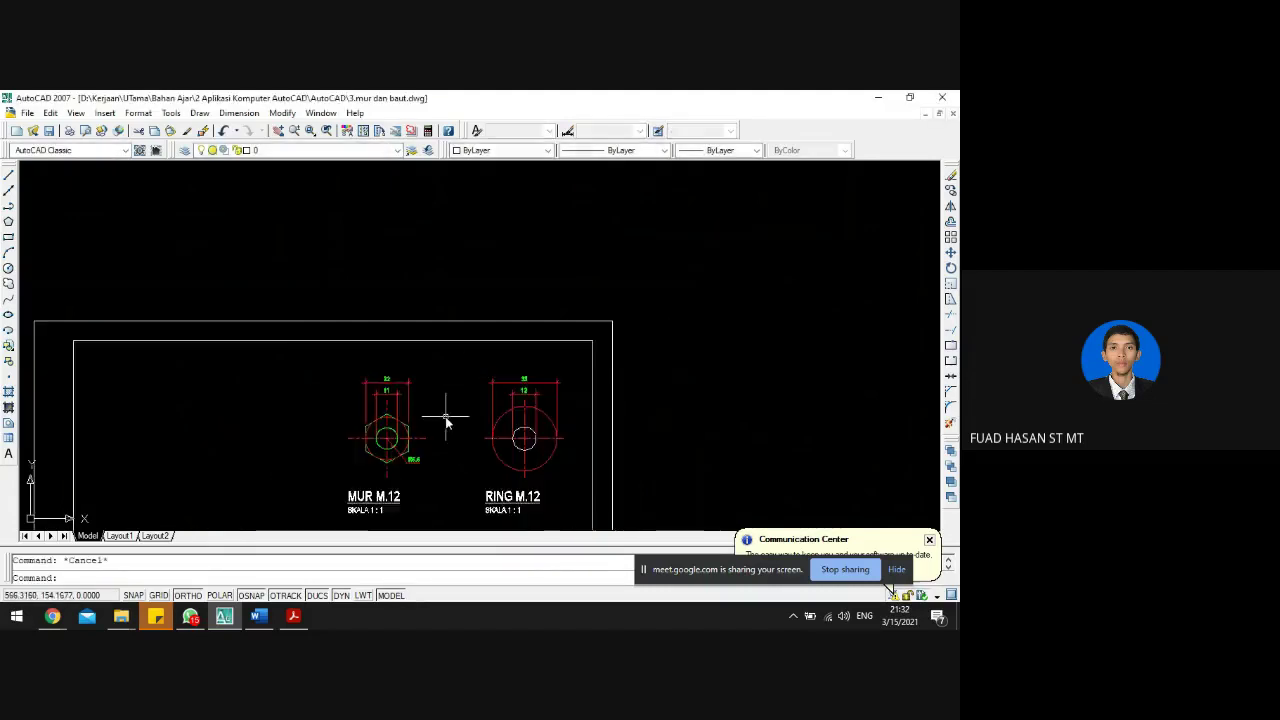
scroll(446, 422, "down", 2)
scroll(225, 420, "up", 3)
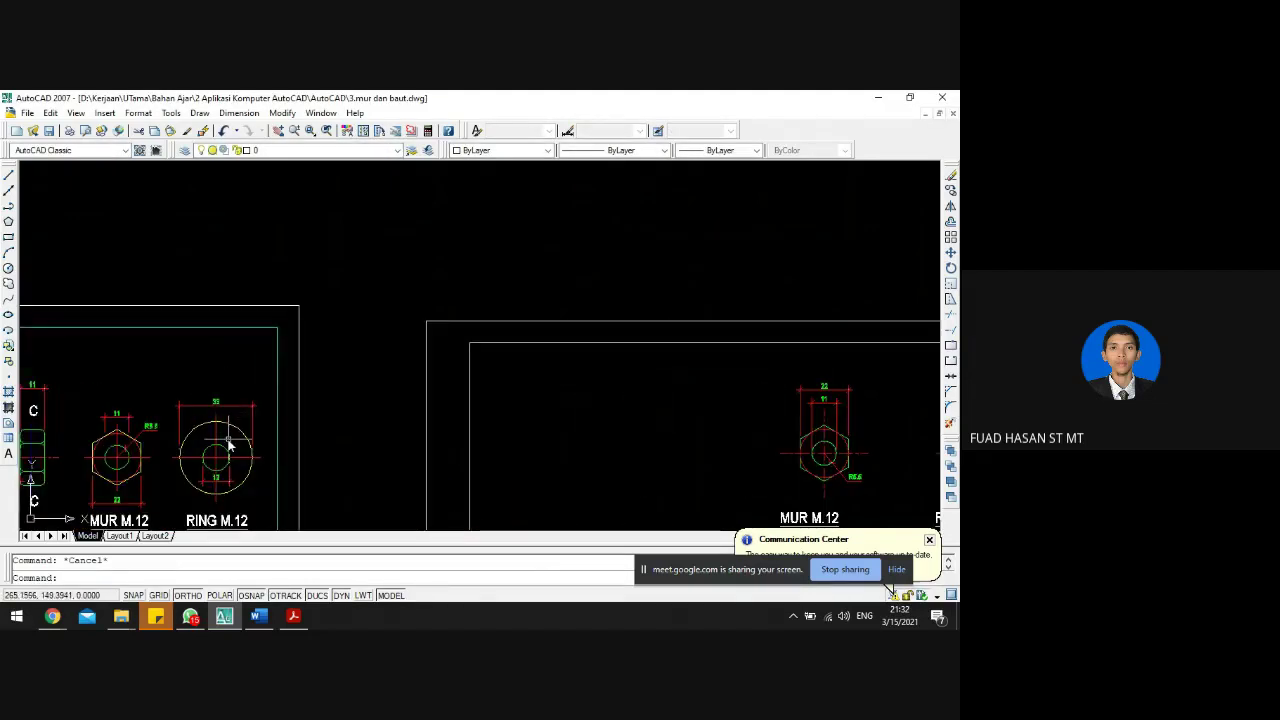
scroll(228, 445, "down", 3)
scroll(477, 410, "up", 4)
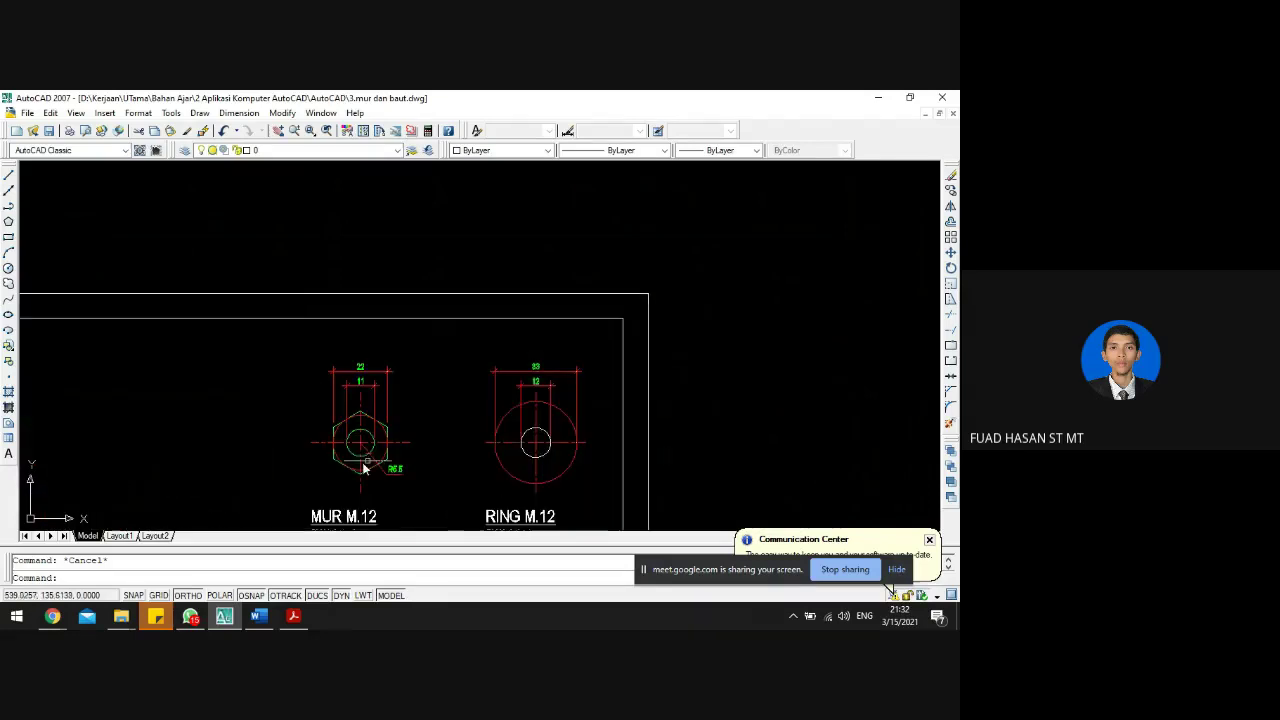
scroll(370, 450, "up", 3)
scroll(380, 350, "down", 6)
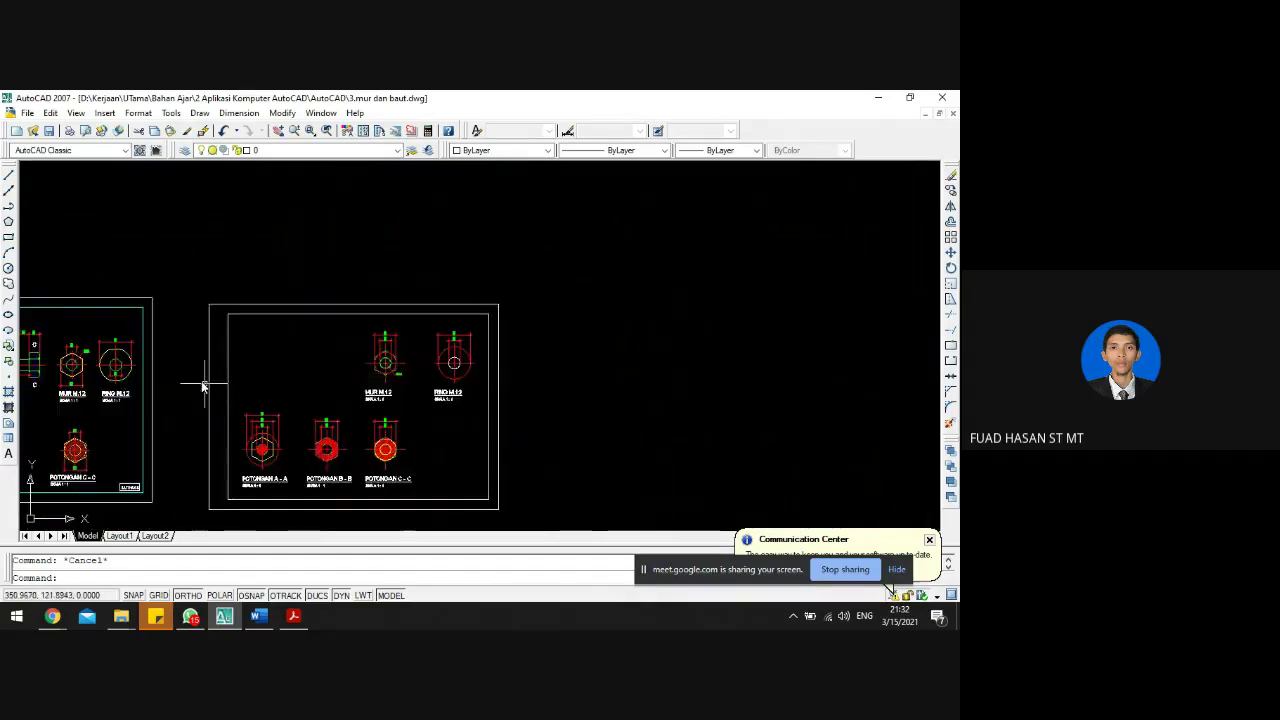
scroll(203, 386, "up", 4)
scroll(60, 345, "down", 3)
scroll(530, 240, "up", 4)
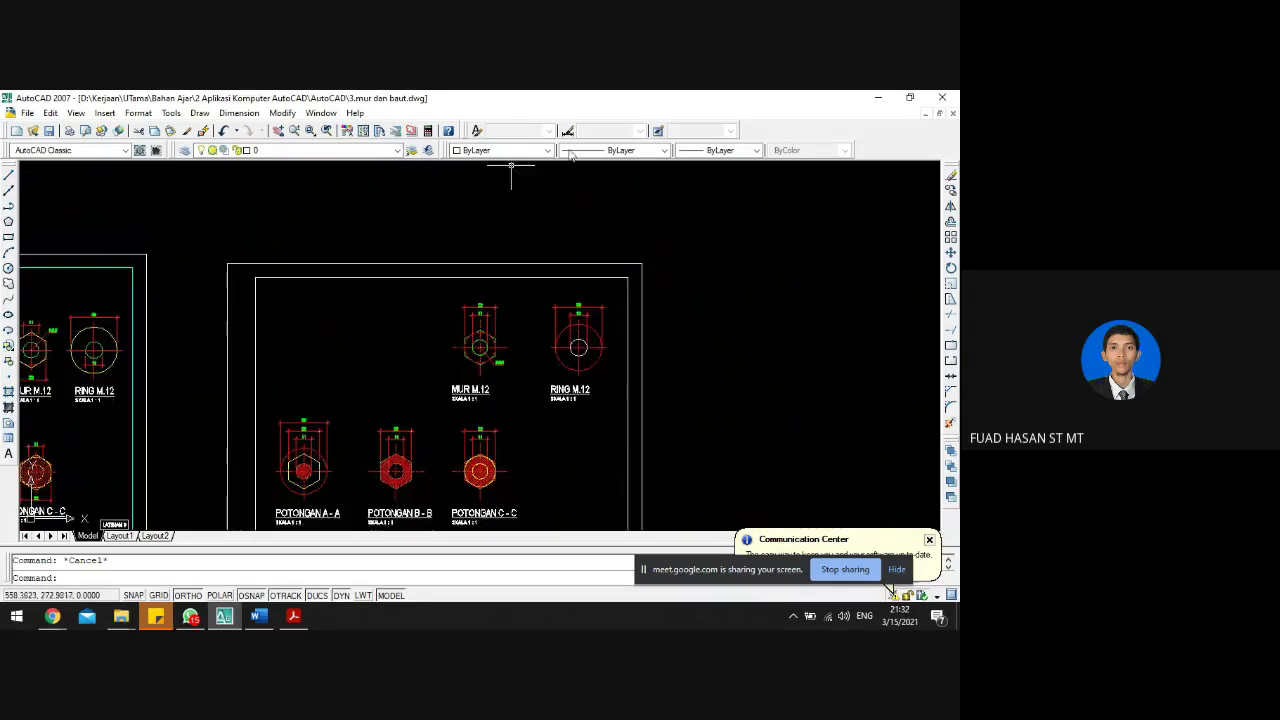
- Match the properties of the ring's radius 6 hole circle to the inner circle of the MUR M.12 view
type("ma")
key("Return")
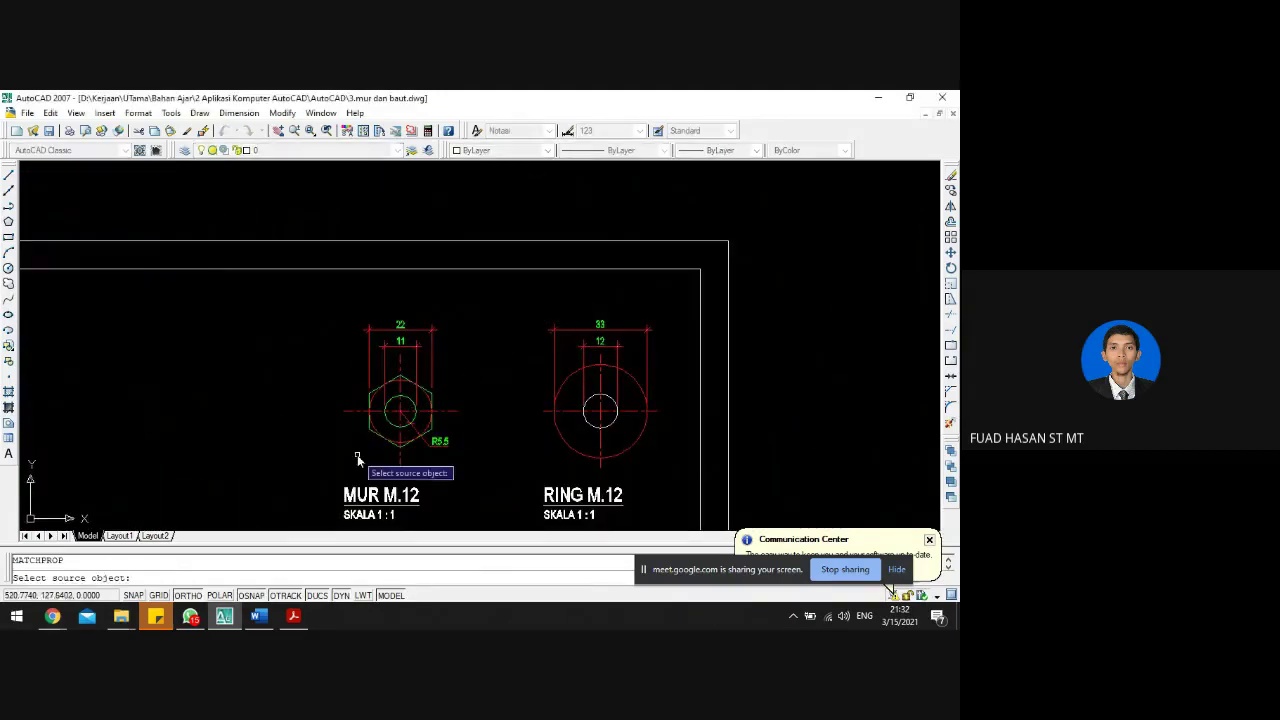
scroll(400, 400, "up", 5)
left_click(408, 419)
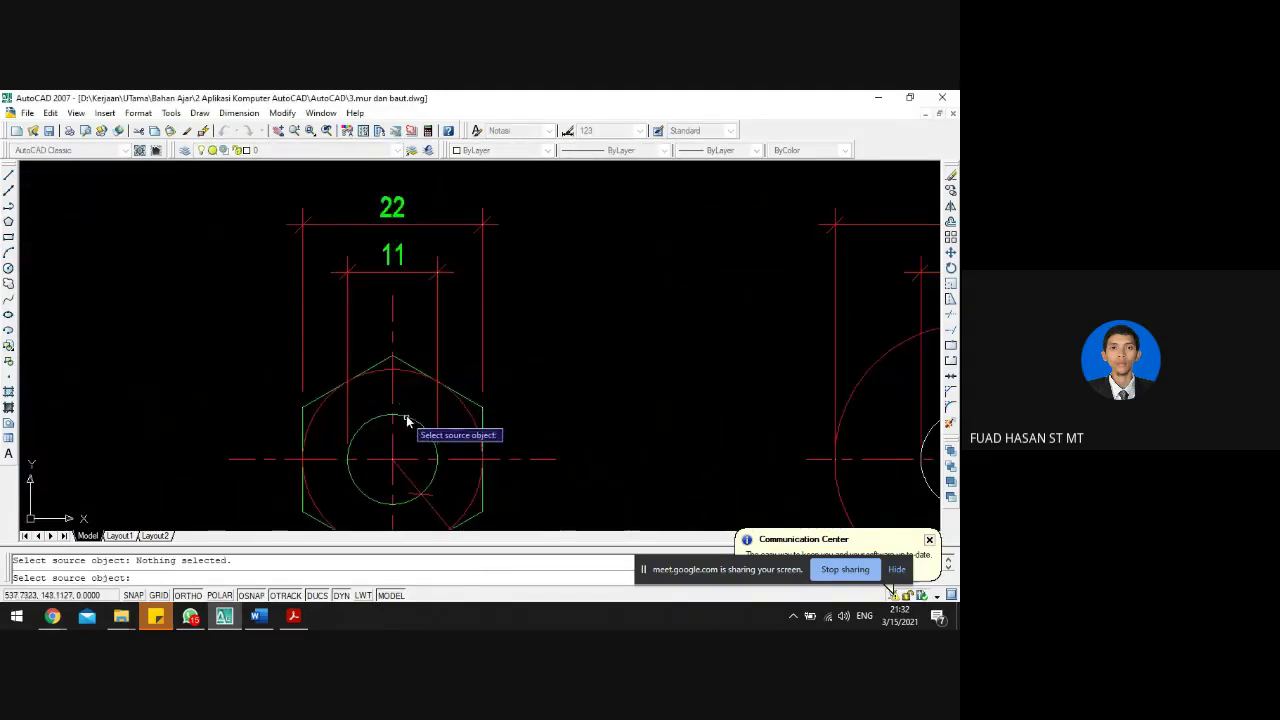
scroll(421, 407, "down", 4)
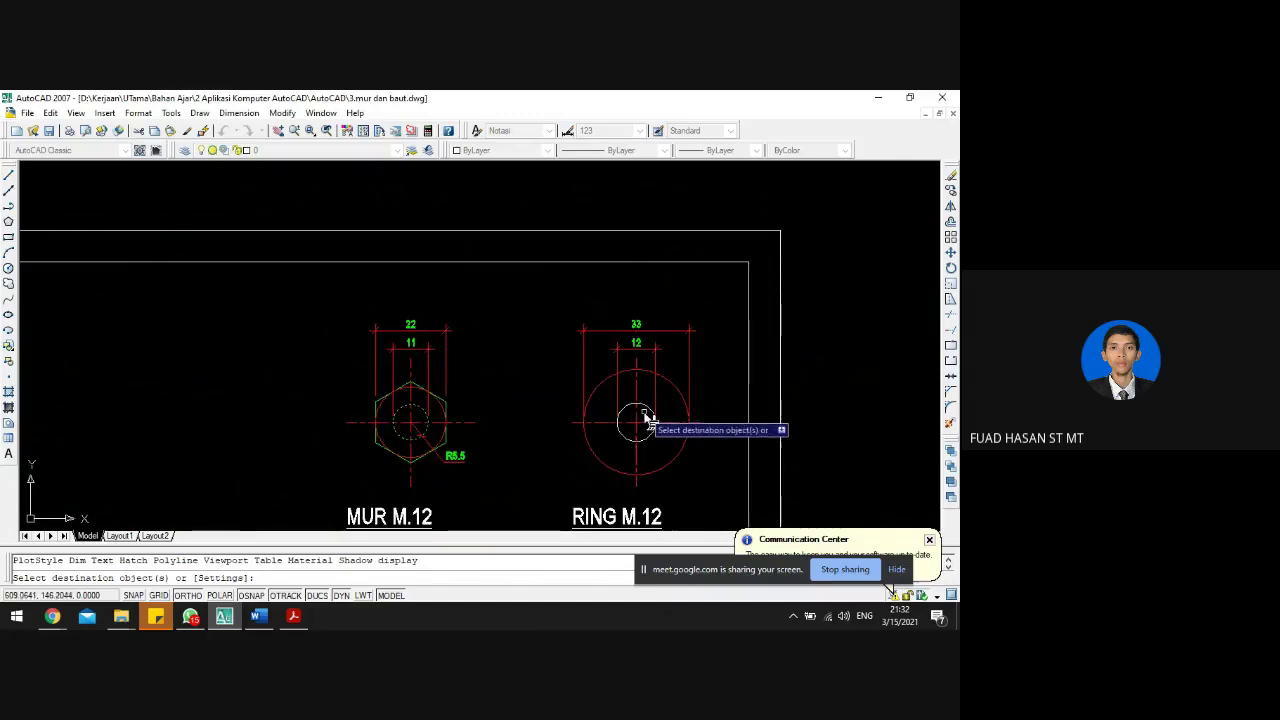
left_click(648, 410)
key("Escape")
- Check the reference ring's outer circle and assign the second sheet's RING M.12 outer circle to layer GSDG
scroll(514, 457, "down", 3)
scroll(243, 371, "up", 5)
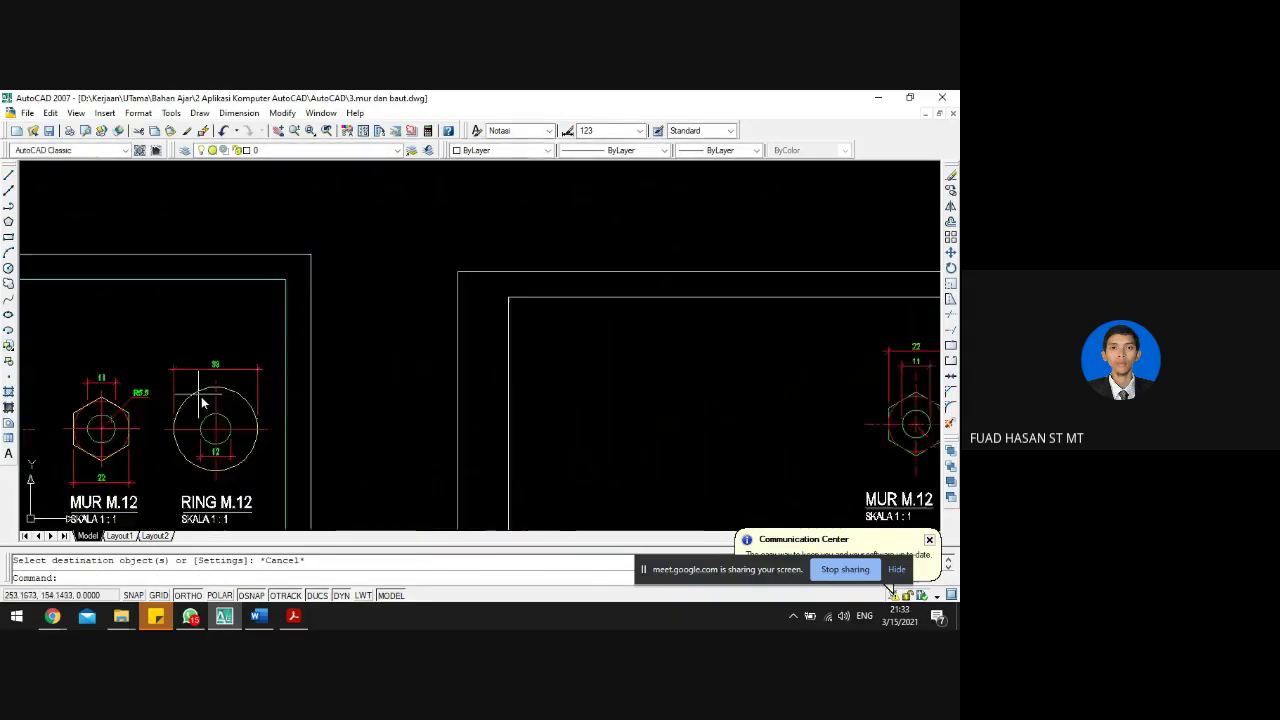
left_click(240, 378)
left_click(251, 414)
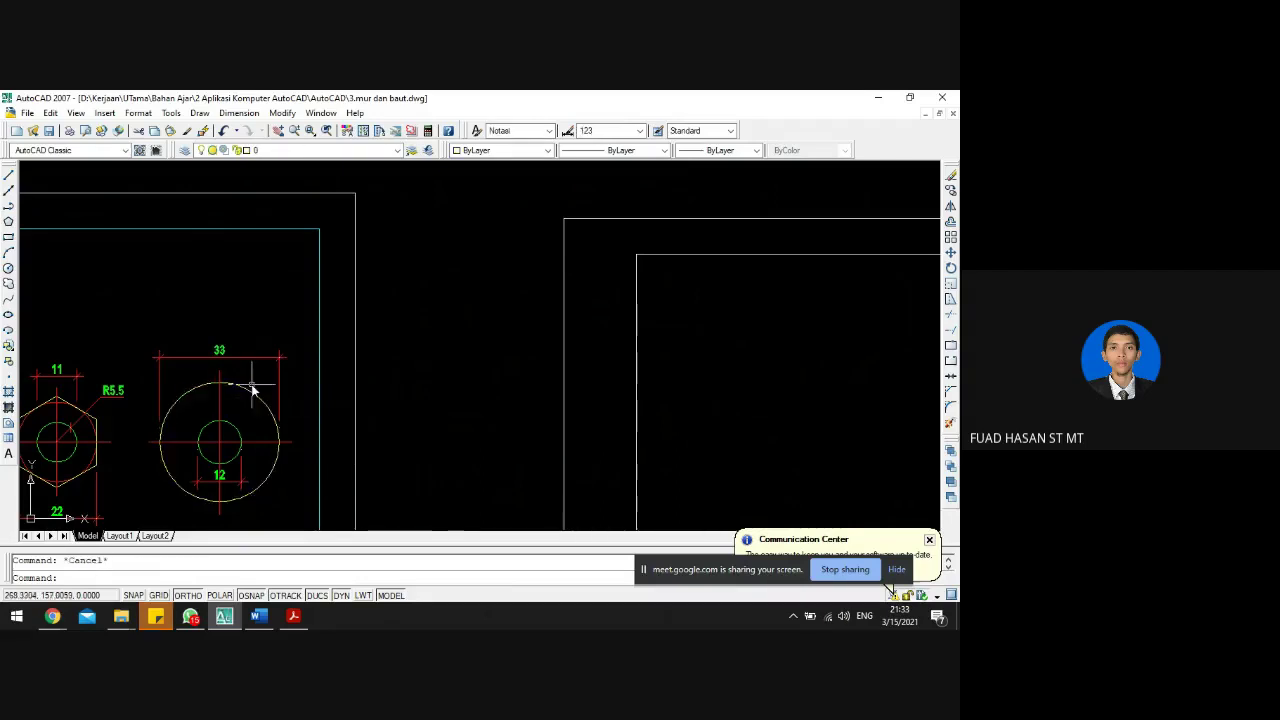
key("Escape")
scroll(322, 383, "down", 3)
scroll(773, 354, "up", 4)
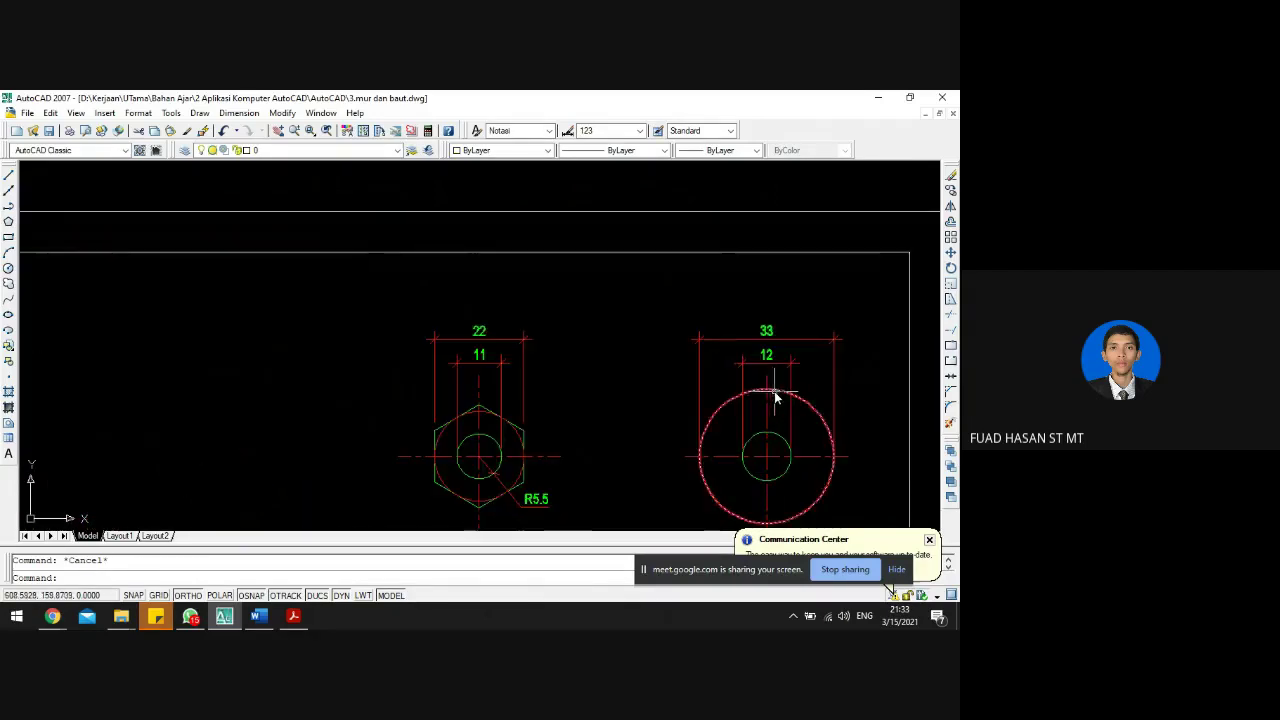
left_click(769, 392)
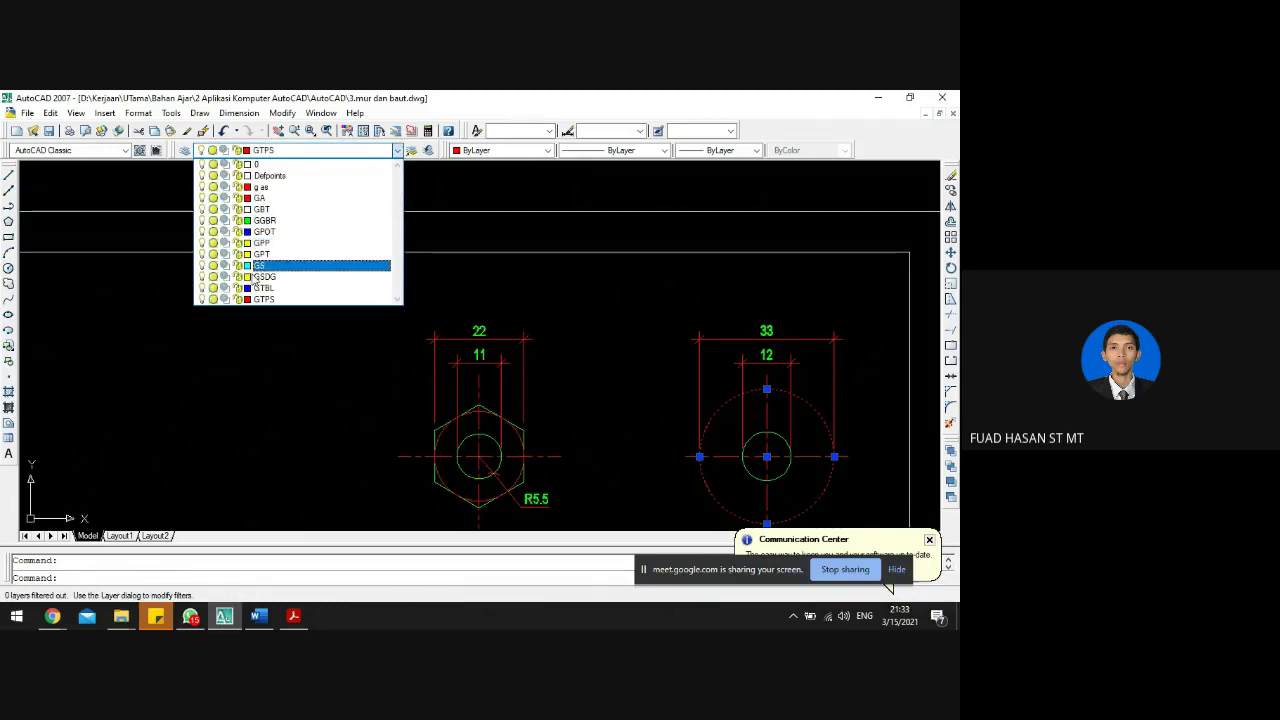
key("Escape")
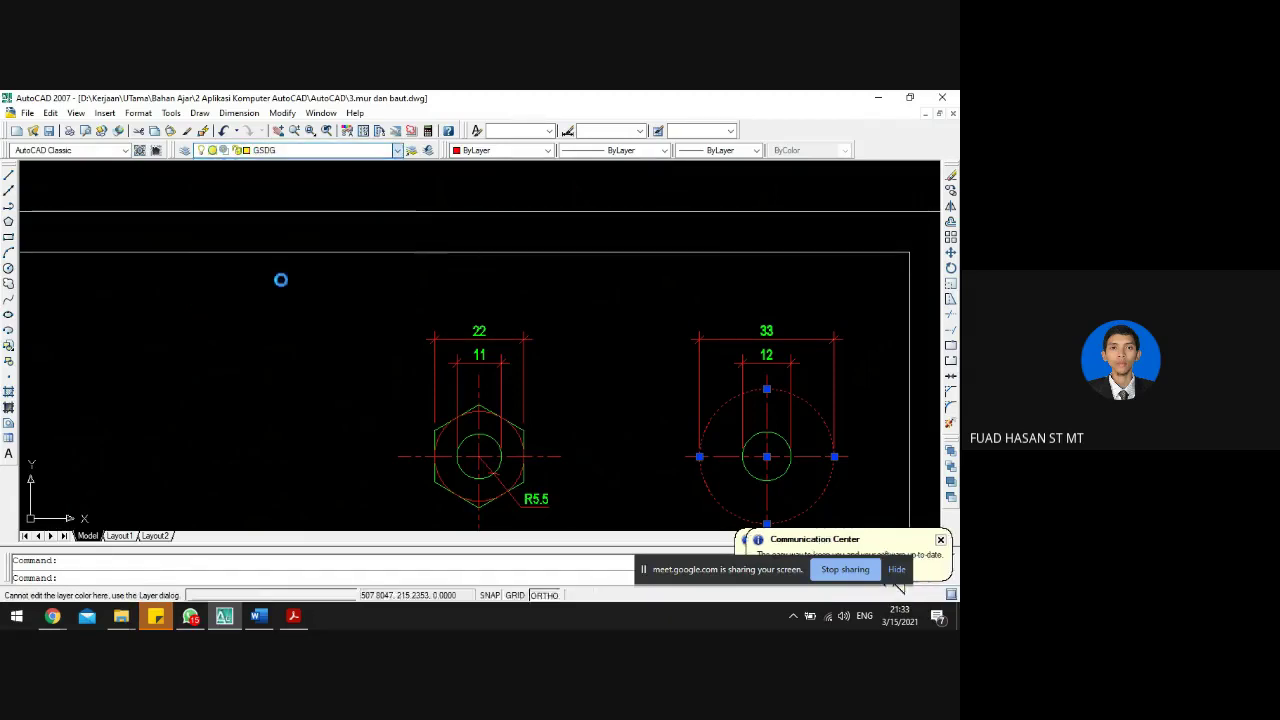
- Check the layer of the reference sheet's inner border and put the second sheet's inner border rectangle on layer GS
scroll(500, 280, "down", 3)
scroll(503, 277, "down", 2)
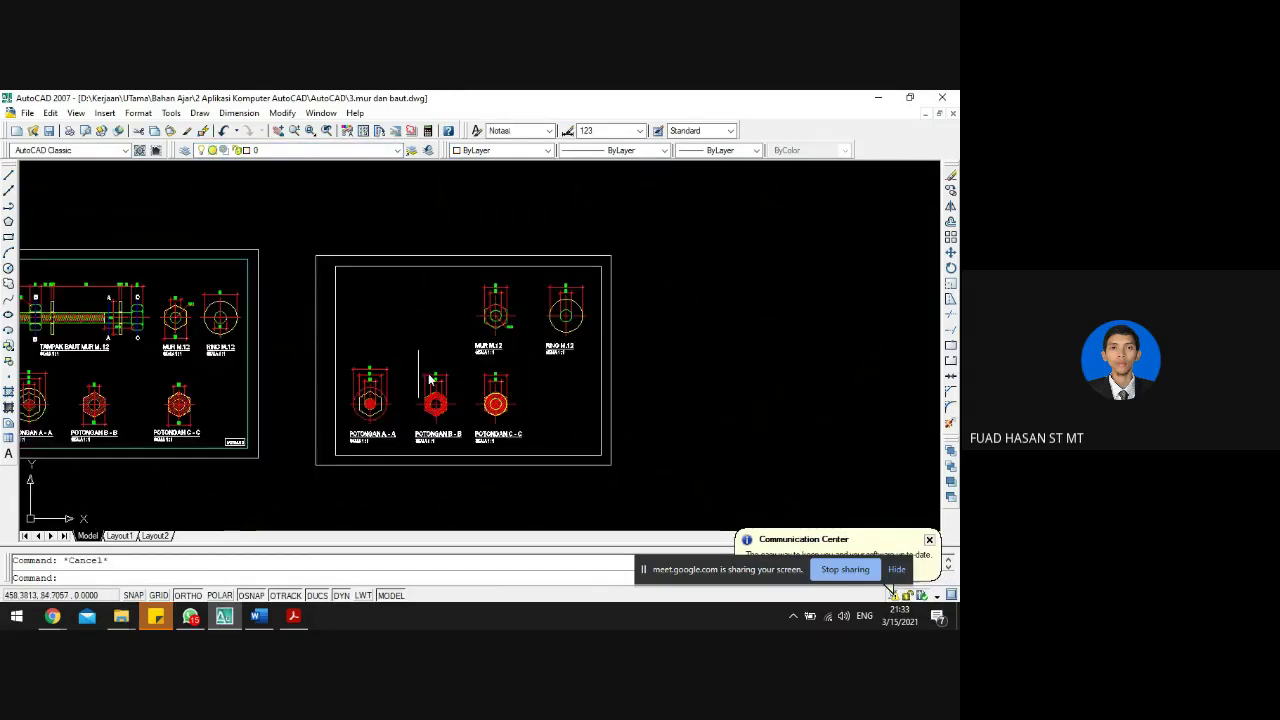
scroll(425, 371, "down", 2)
scroll(184, 330, "up", 3)
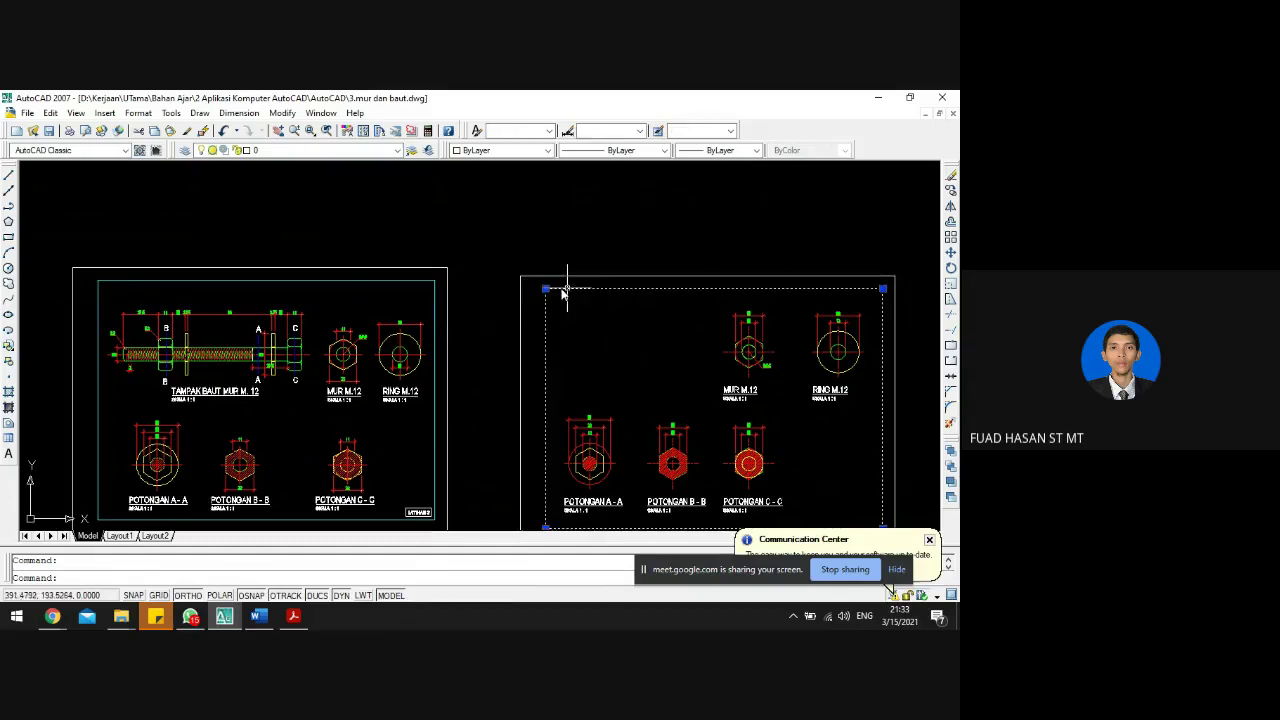
left_click(403, 280)
key("Escape")
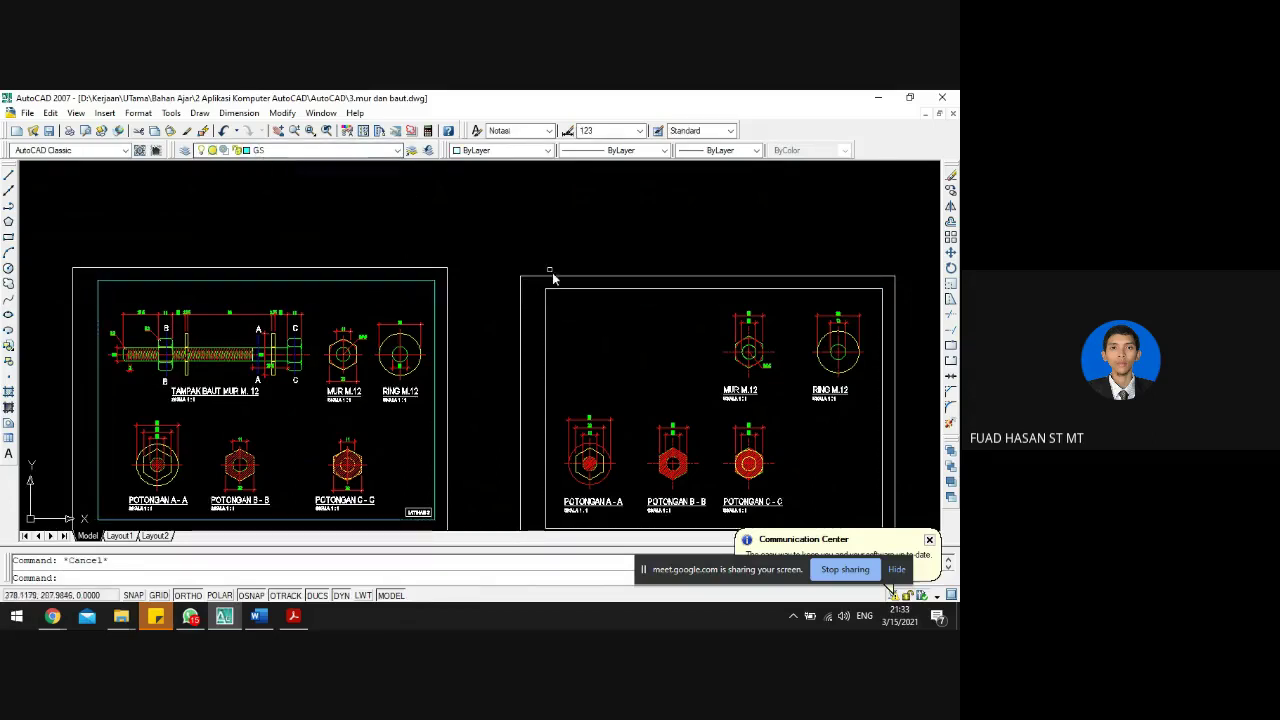
left_click(577, 290)
left_click(577, 290)
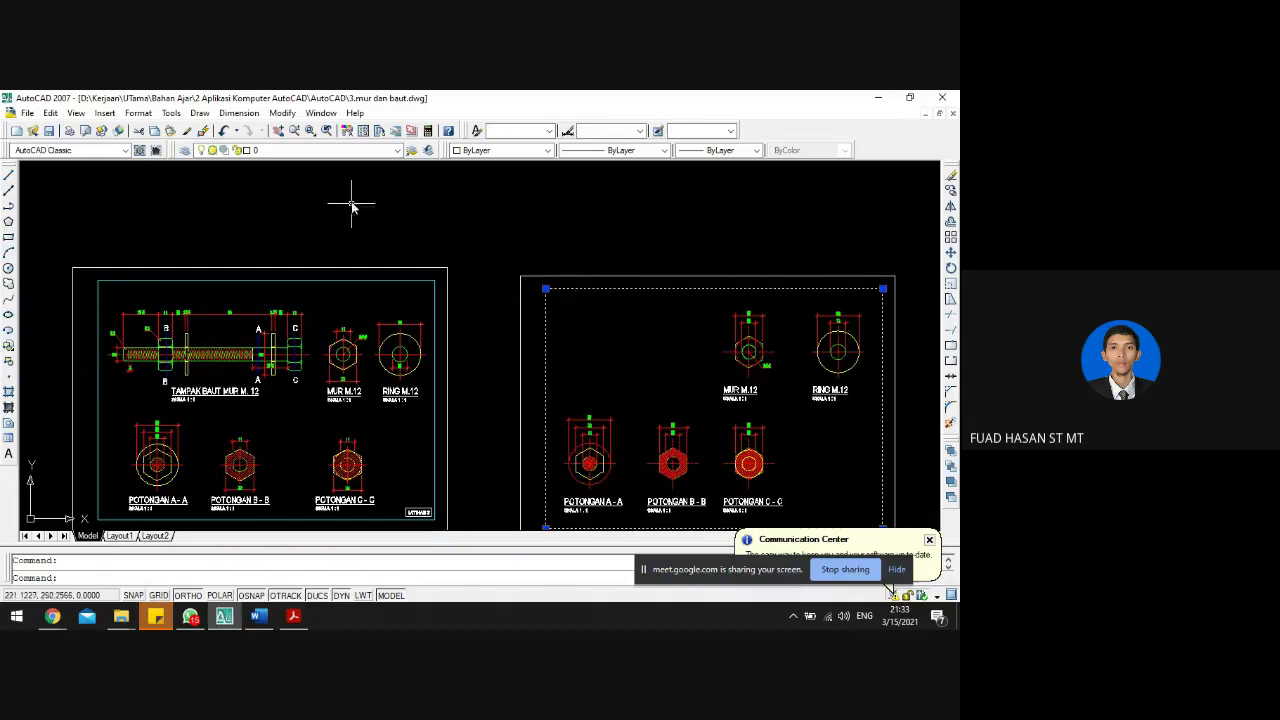
left_click(340, 150)
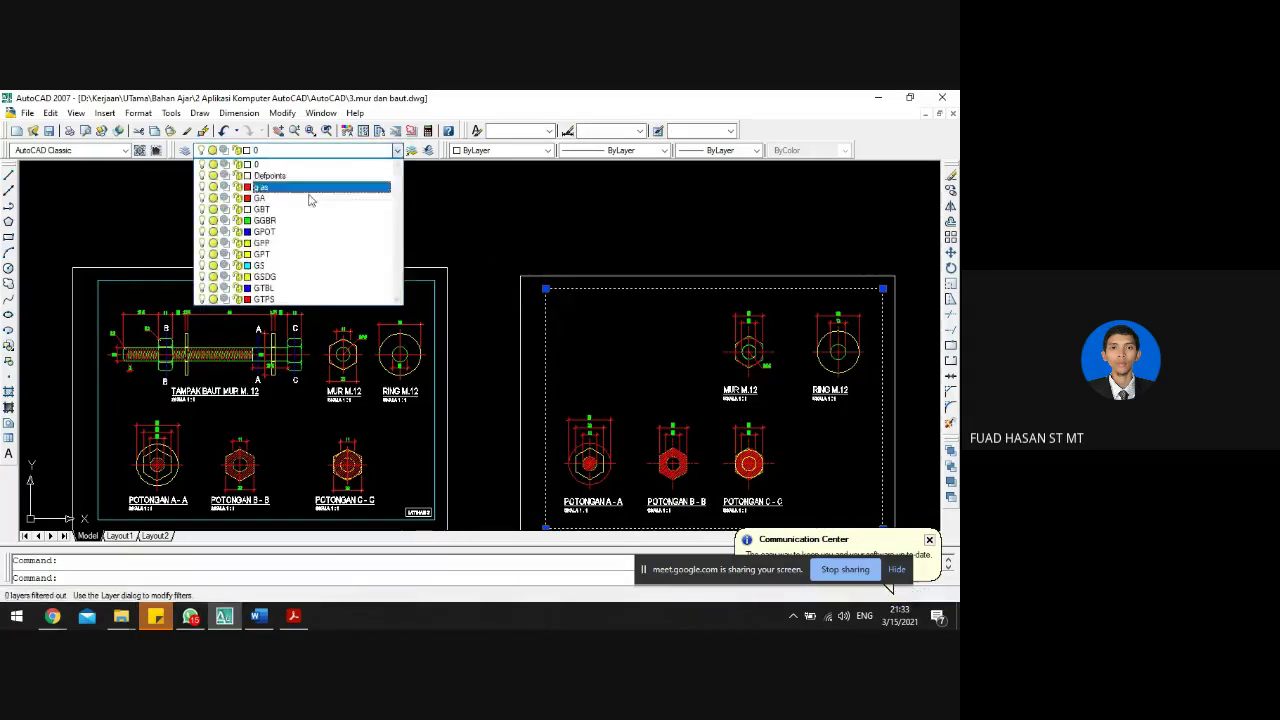
left_click(281, 266)
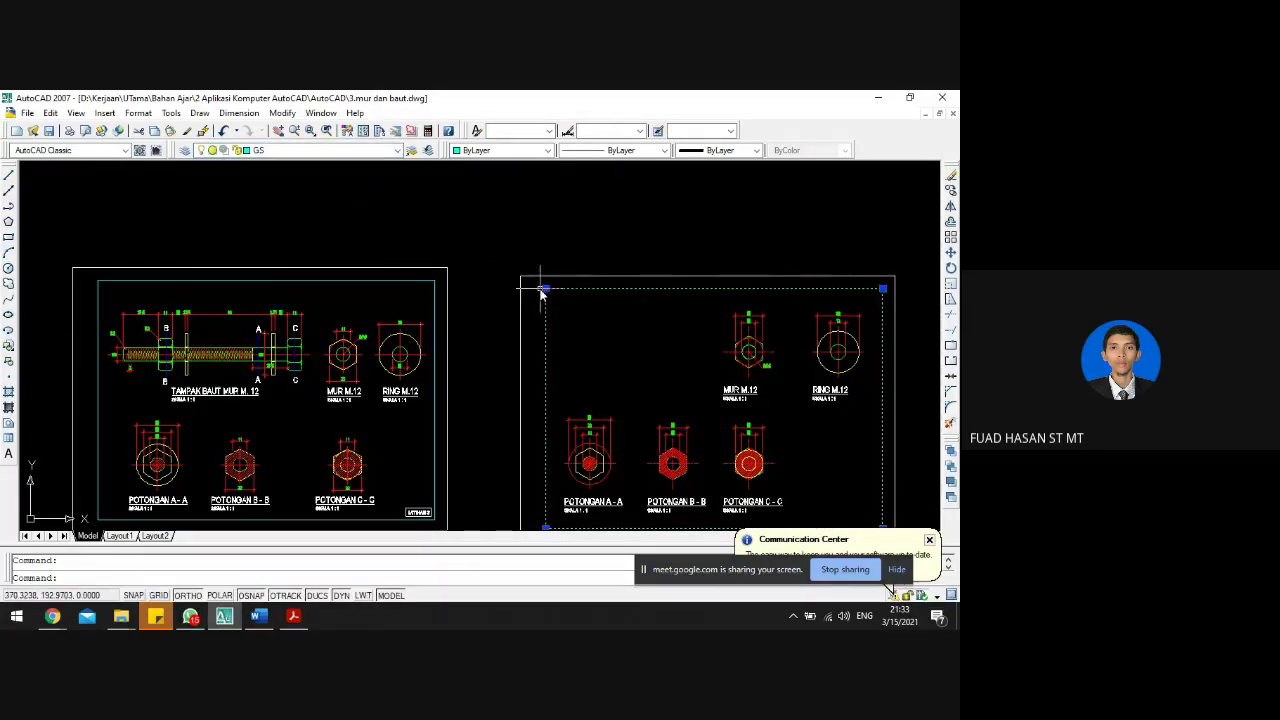
key("Escape")
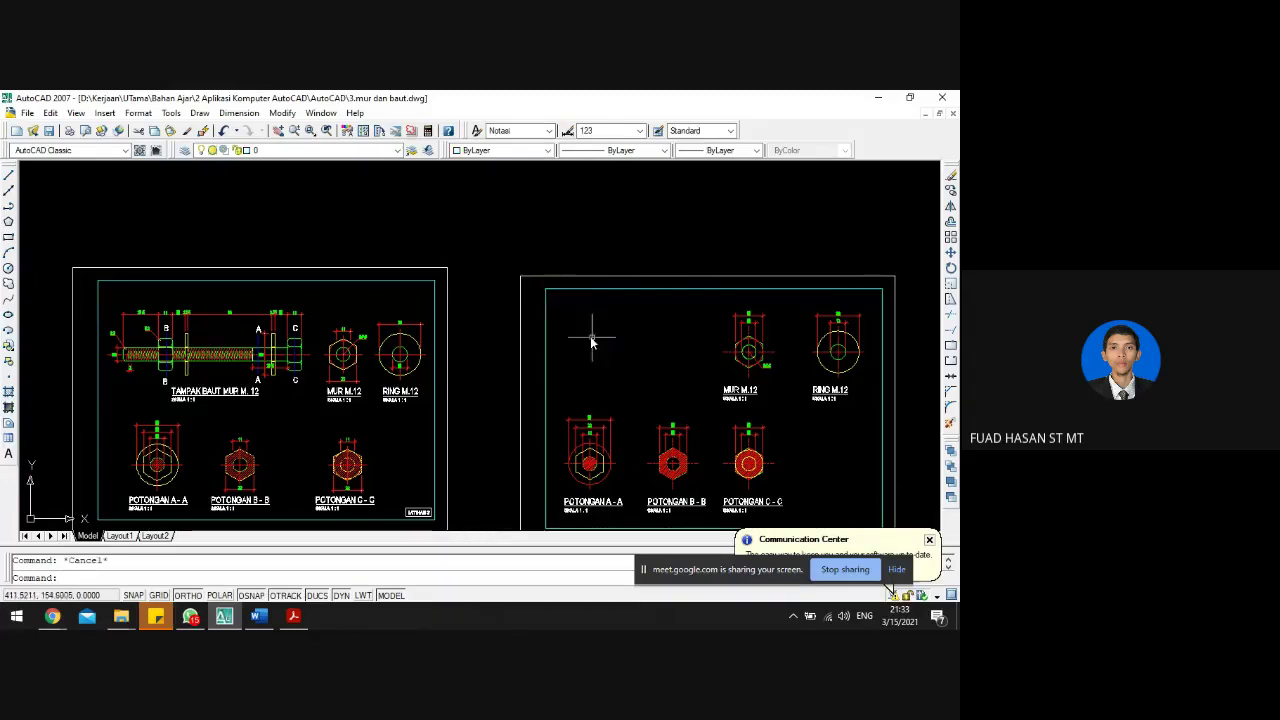
- Examine the bolt side view on the reference sheet and check the length of its centre line
scroll(150, 350, "up", 5)
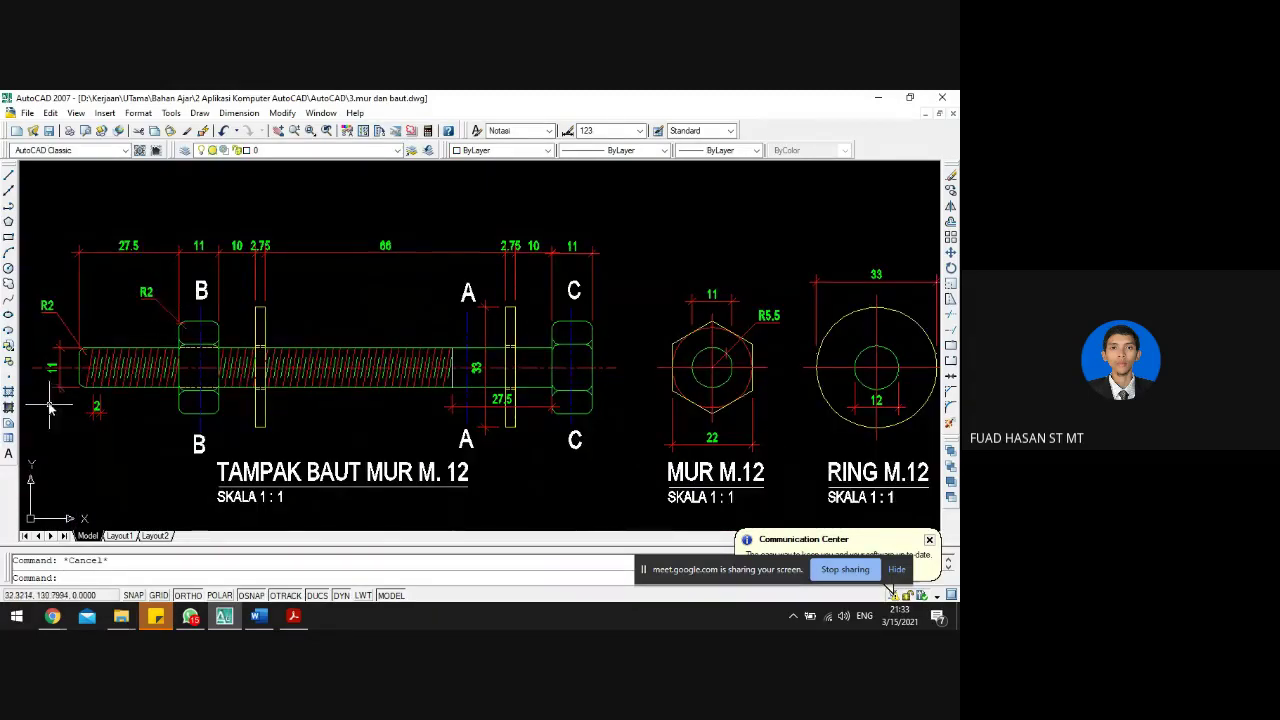
scroll(60, 366, "up", 3)
scroll(62, 365, "down", 2)
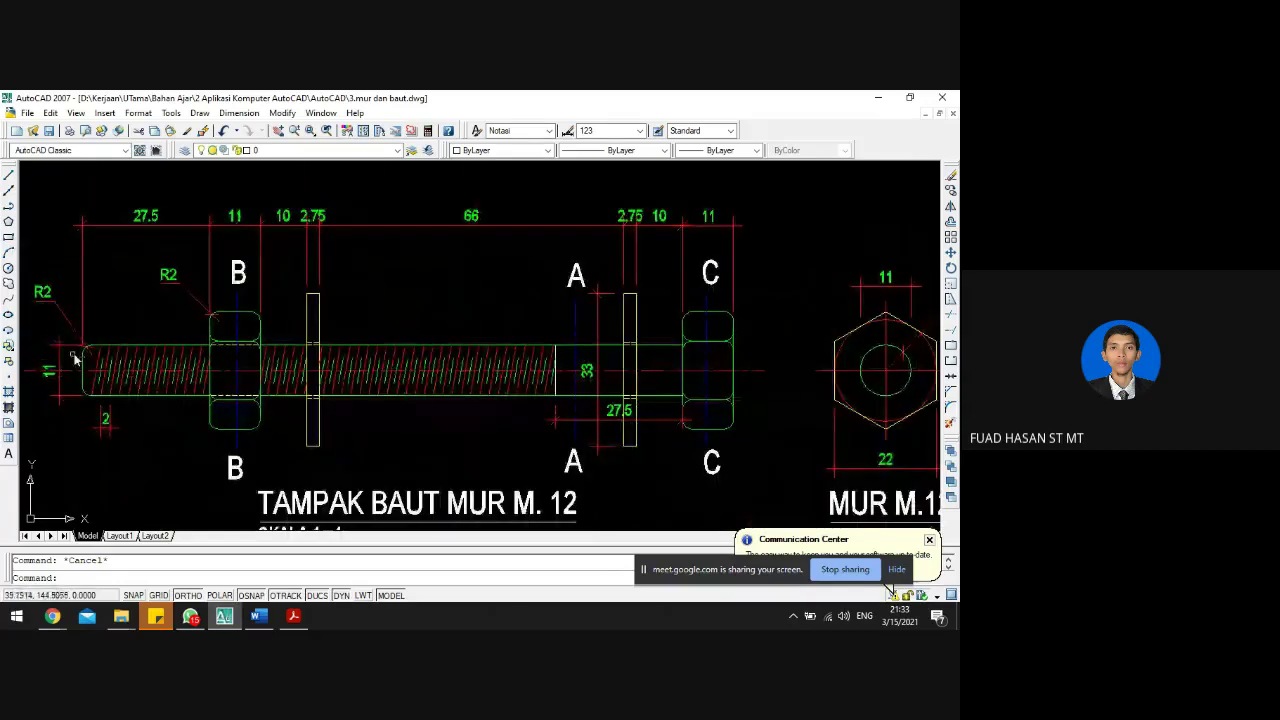
scroll(108, 375, "down", 2)
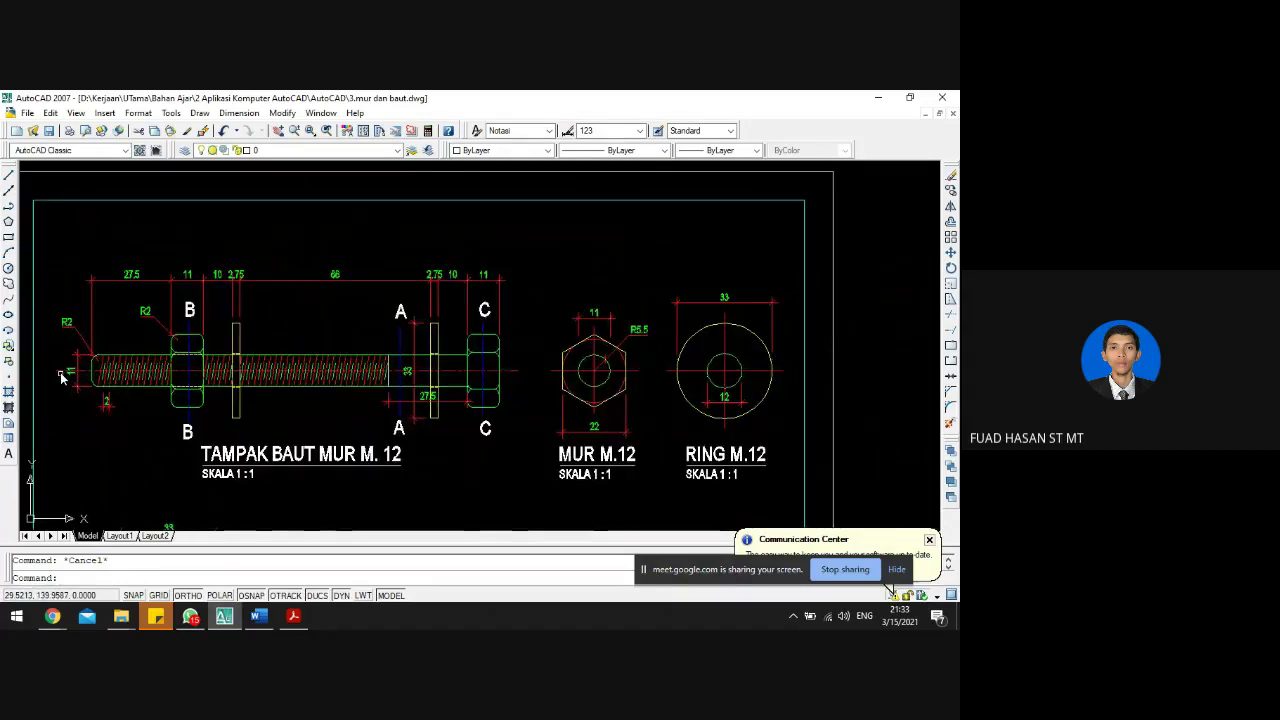
left_click(62, 372)
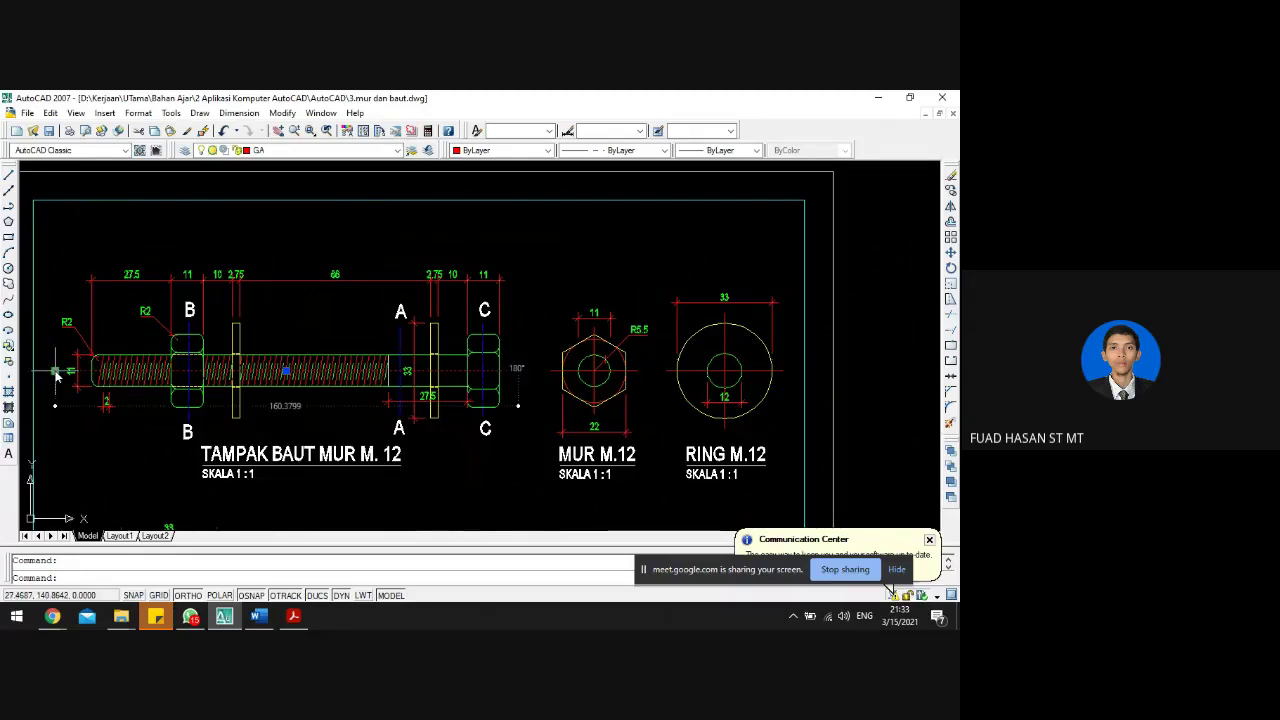
key("Escape")
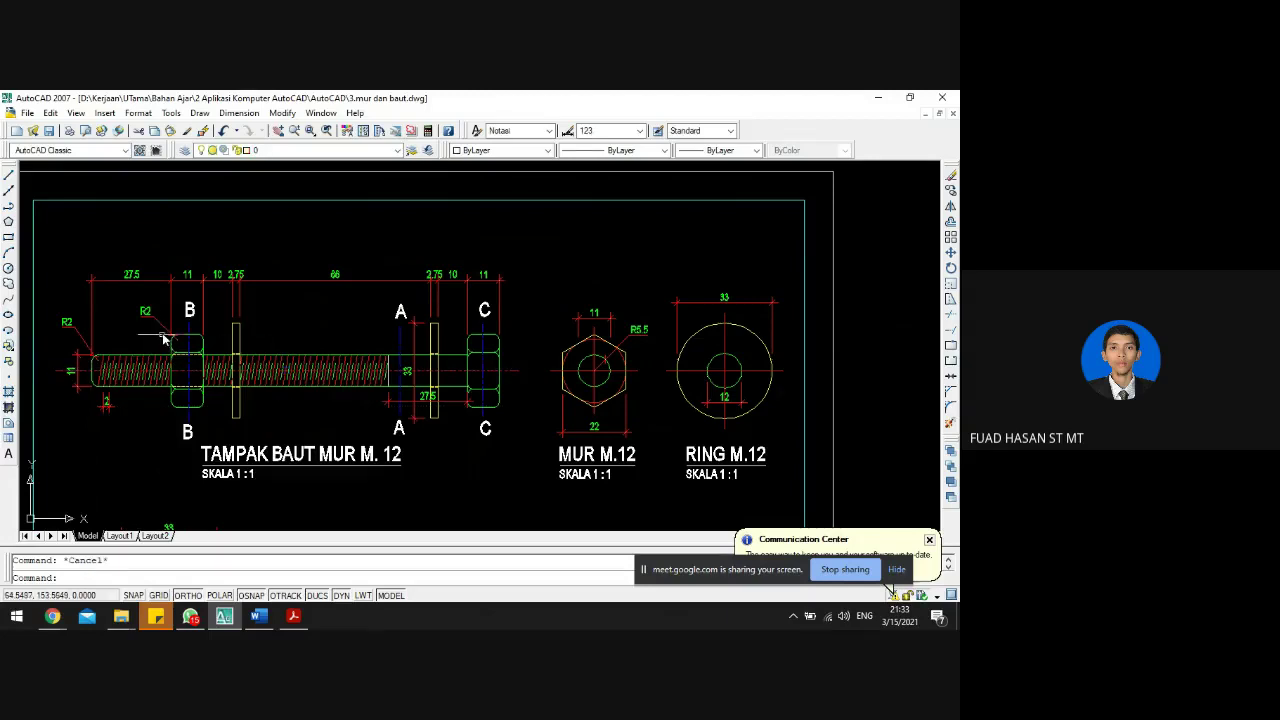
- Draw a horizontal line 160 long in the second sheet, starting in the empty area above POTONGAN A-A and running toward the MUR M.12 view
scroll(163, 340, "down", 4)
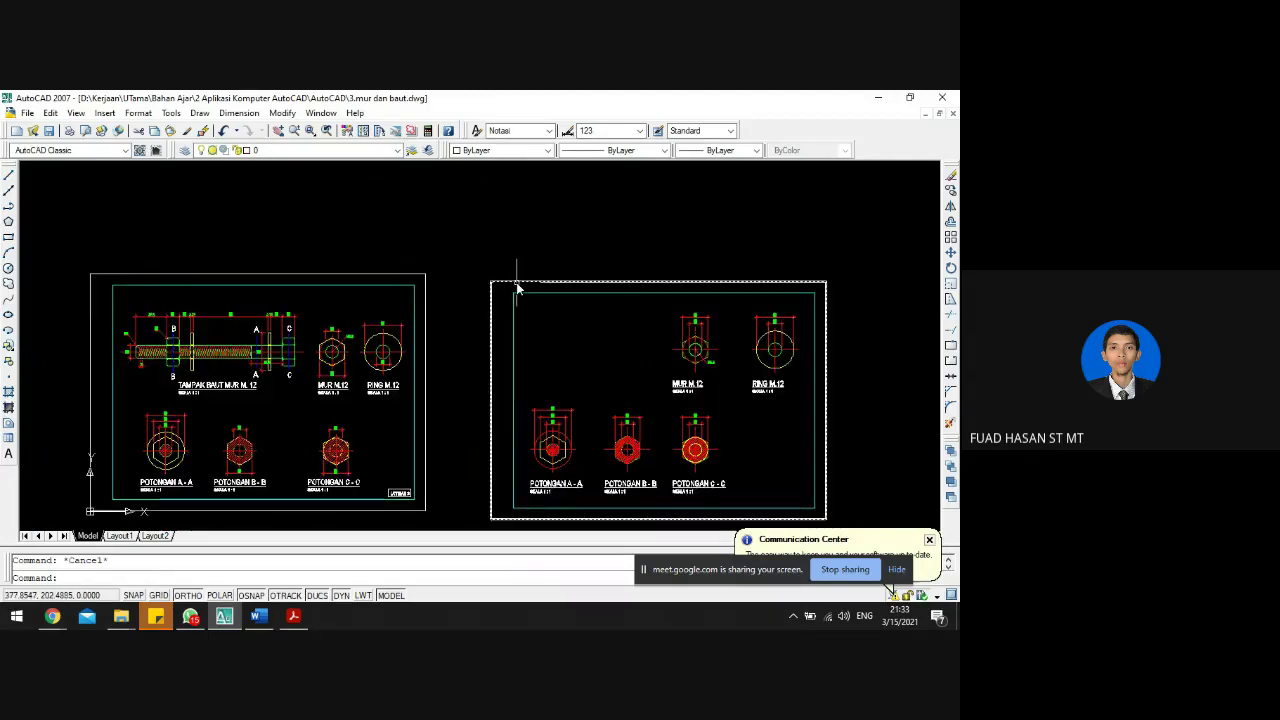
type("L")
key("Return")
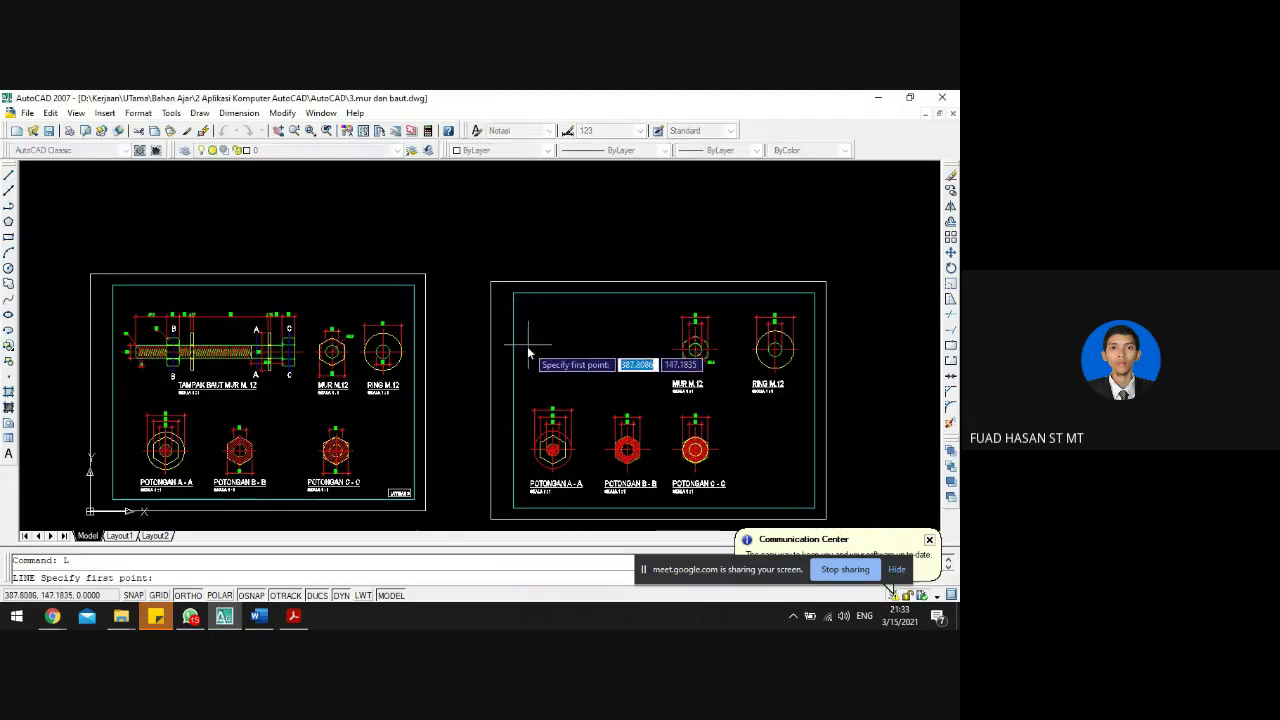
left_click(526, 355)
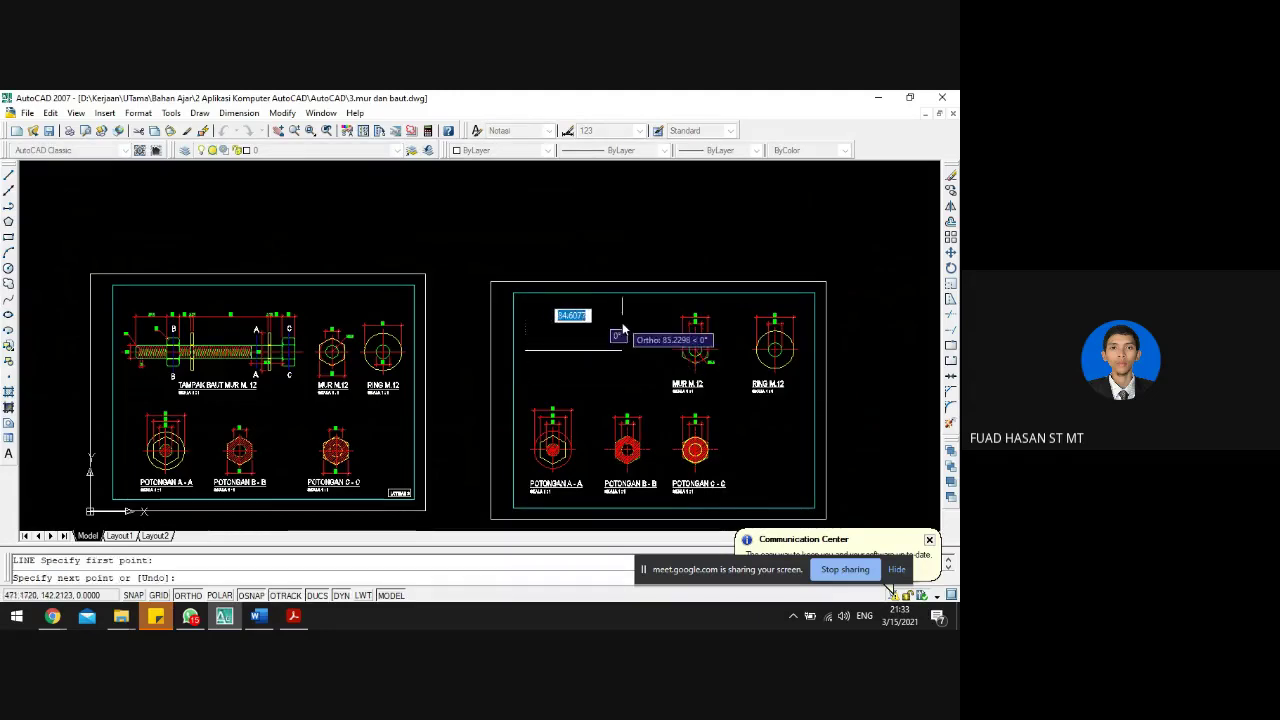
type("160")
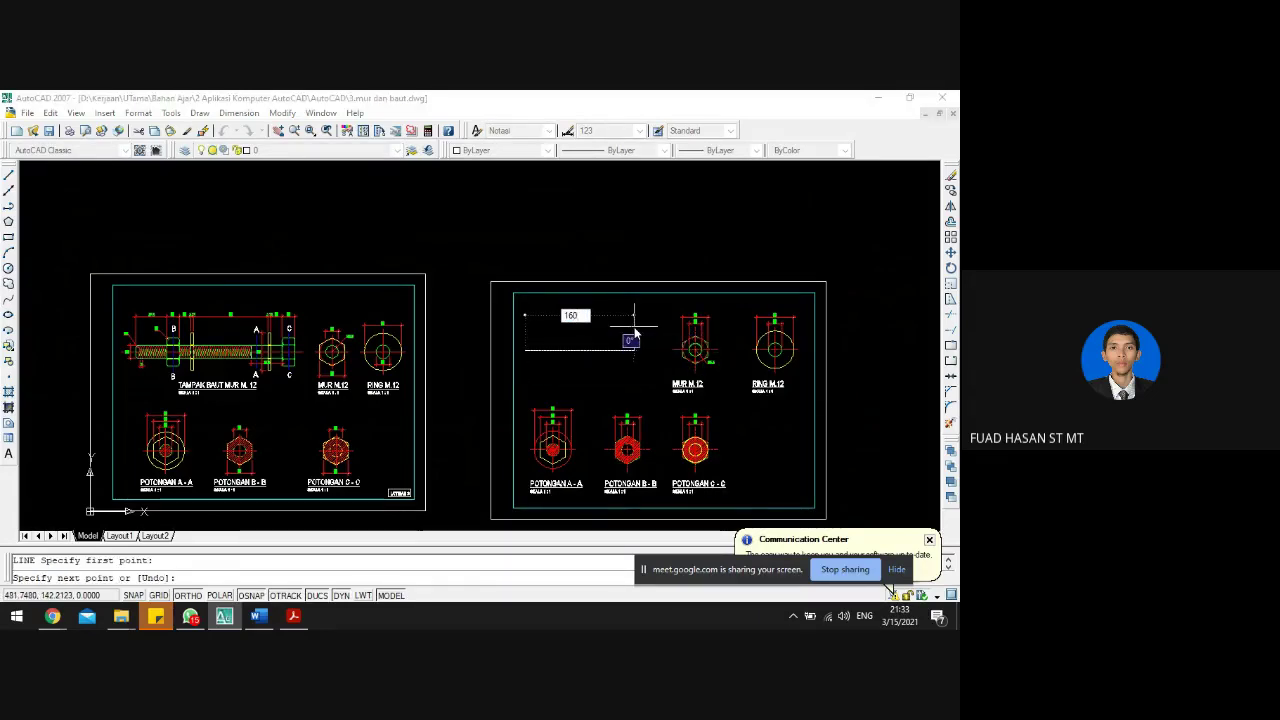
key("Return")
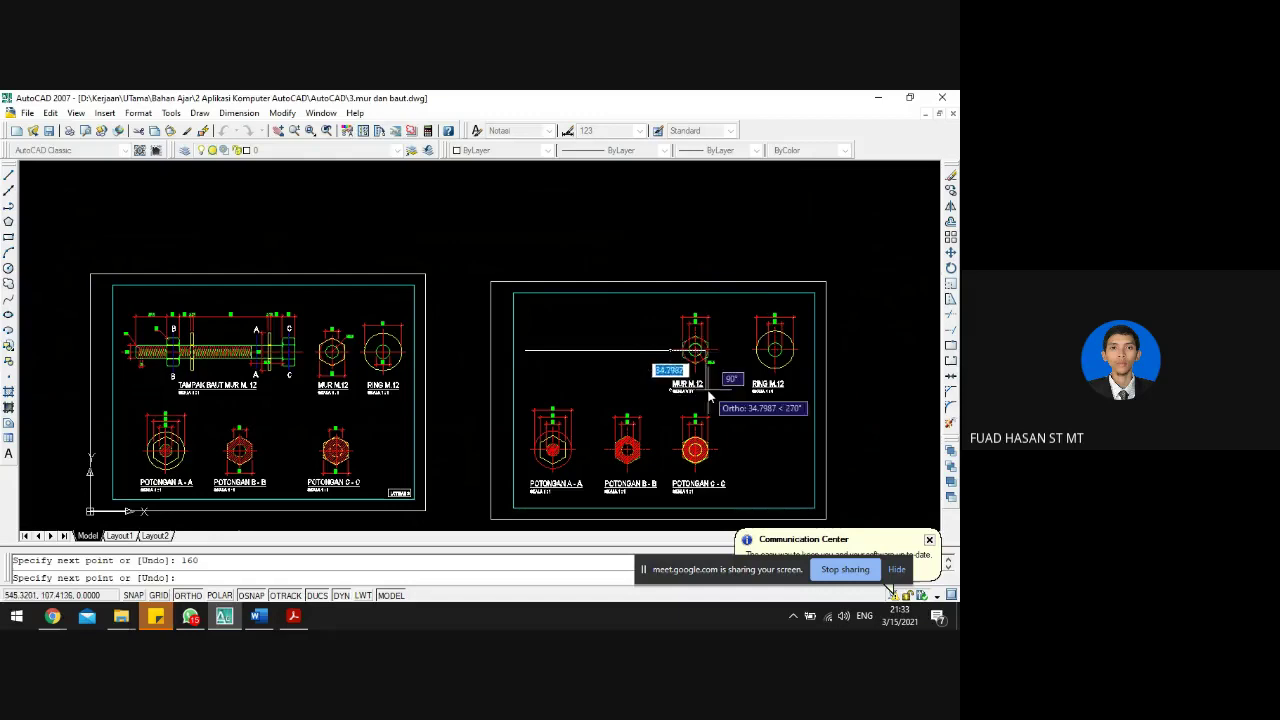
key("Escape")
scroll(686, 370, "up", 5)
scroll(690, 350, "down", 6)
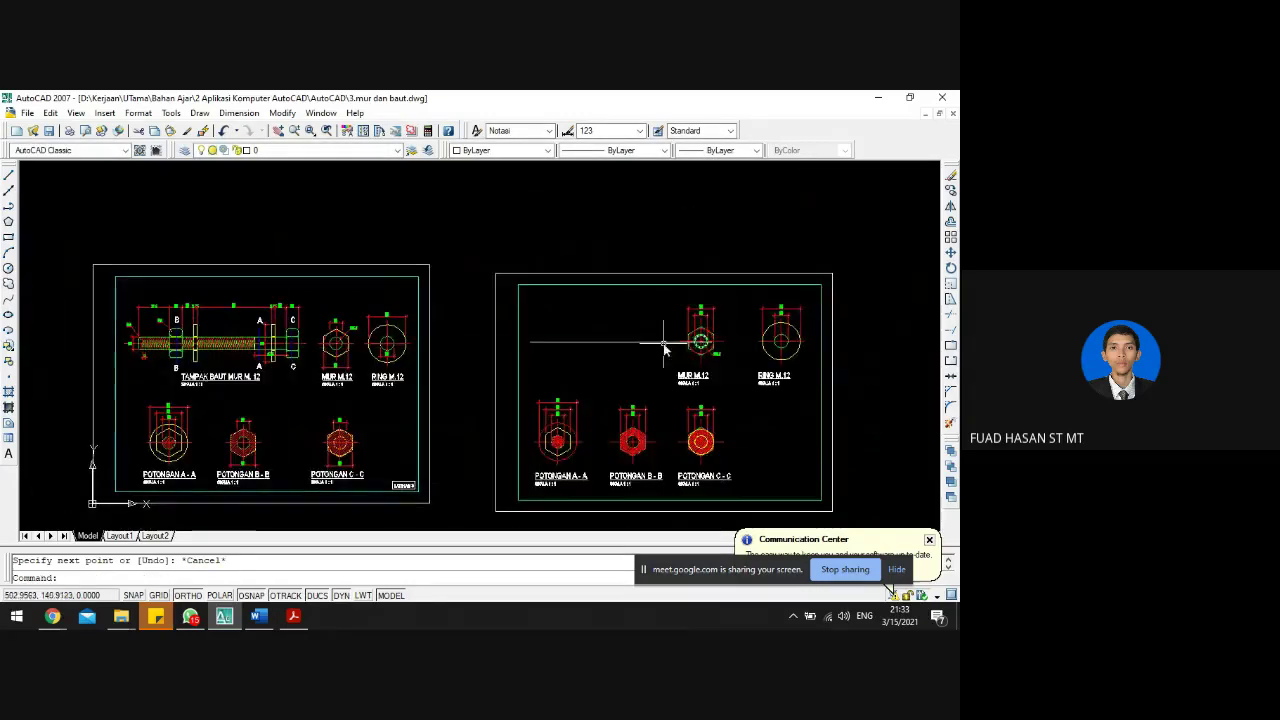
- Move the second sheet's whole RING M.12 view horizontally toward the sheet's right border
scroll(700, 345, "up", 3)
left_click(736, 266)
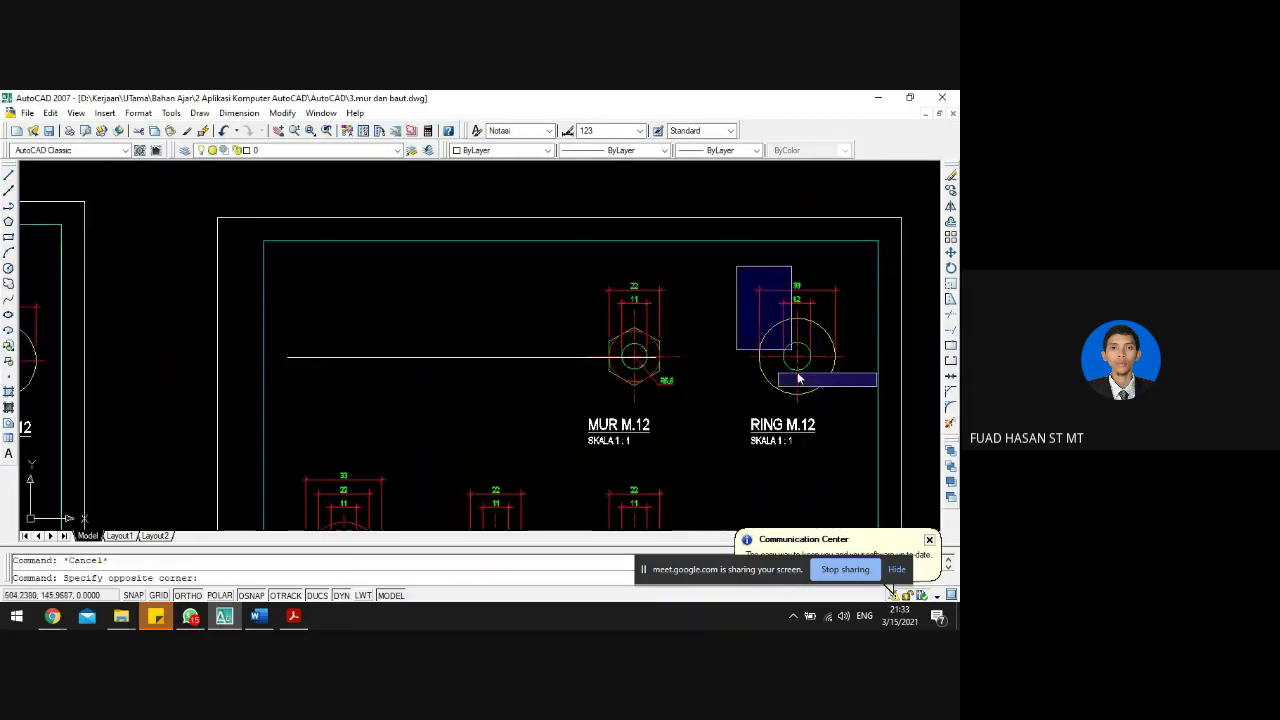
left_click(853, 463)
type("m")
key("Return")
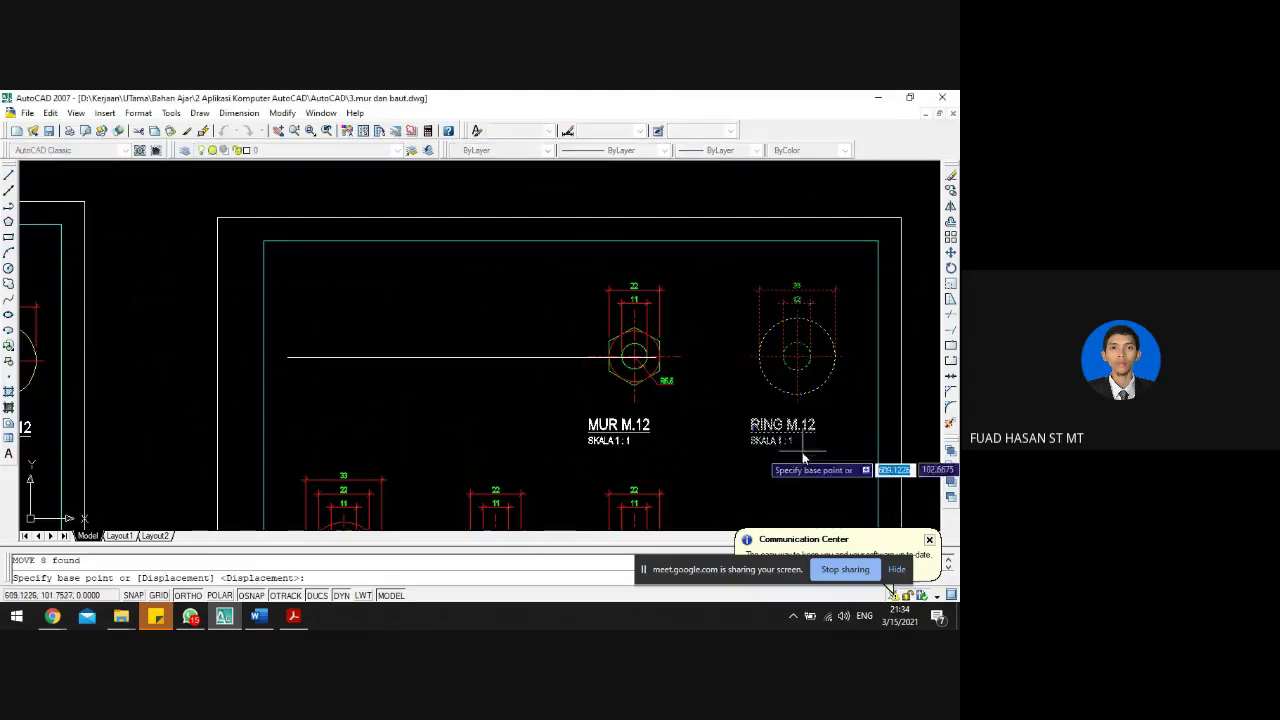
left_click(781, 494)
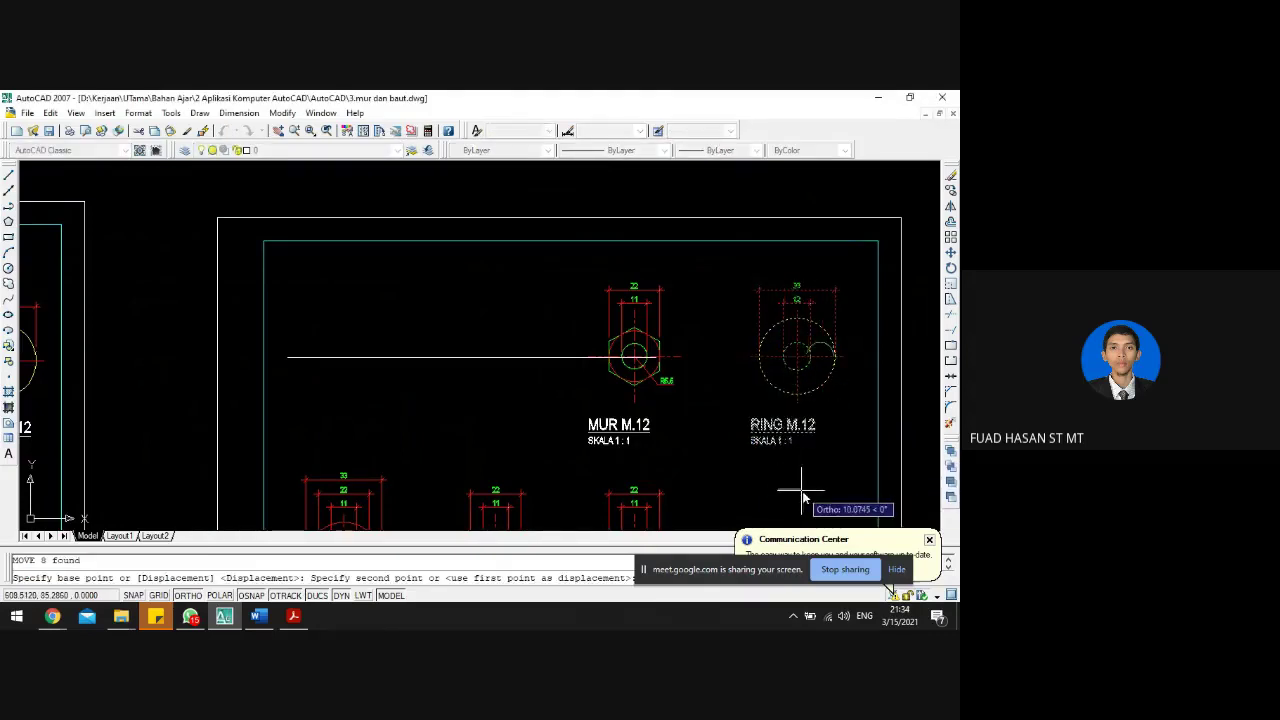
left_click(807, 497)
key("Escape")
- Move the second sheet's whole MUR M.12 view horizontally toward RING M.12, clear of the end of the 160-long line
left_click(552, 272)
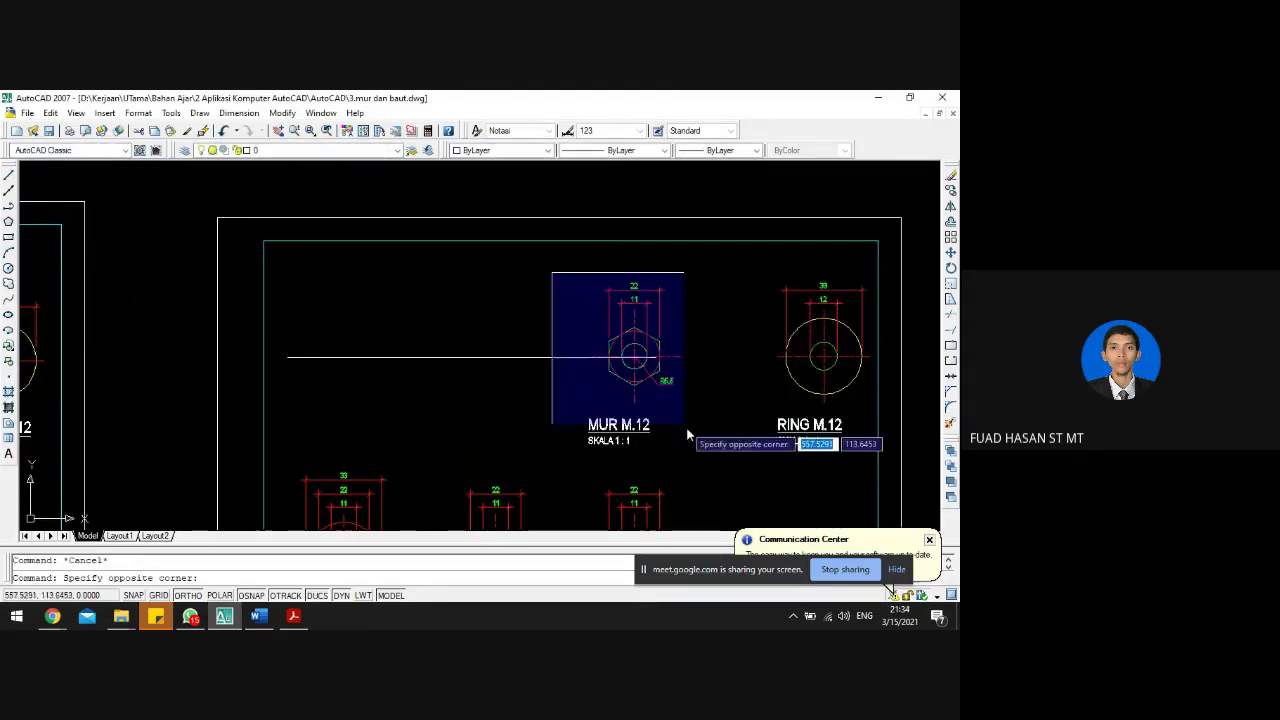
left_click(694, 461)
type("m")
key("Return")
left_click(689, 446)
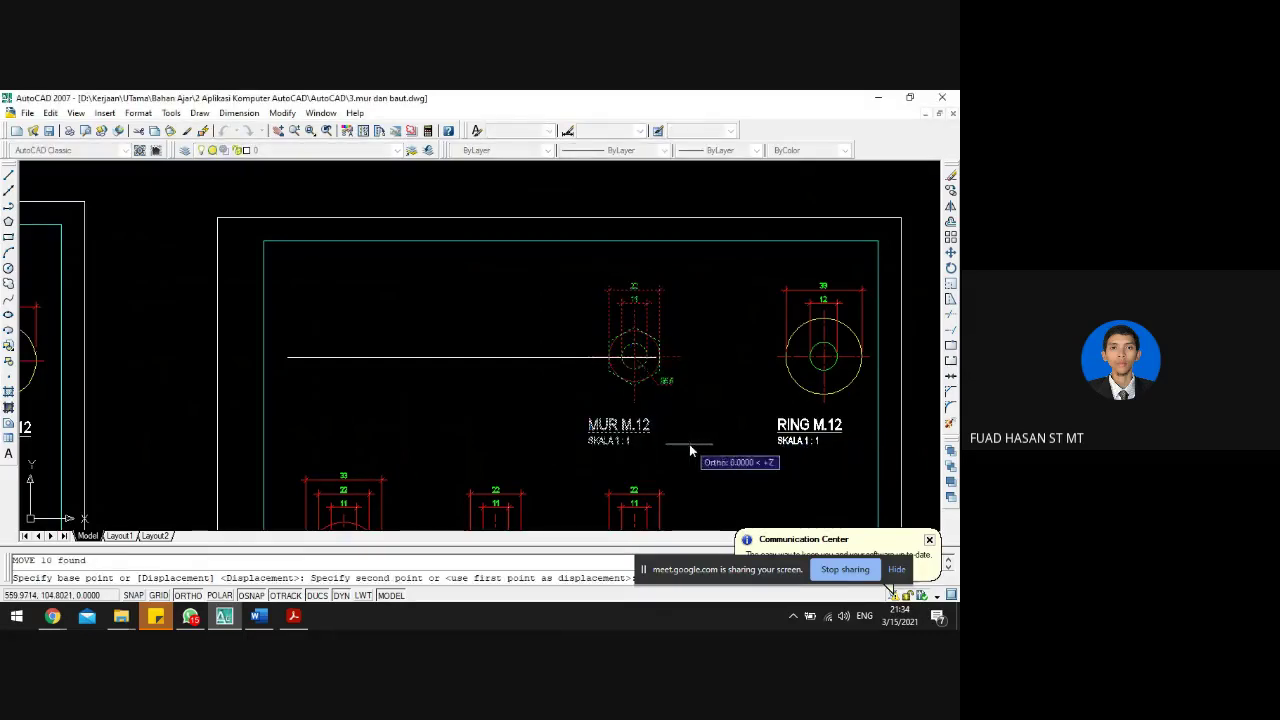
left_click(760, 453)
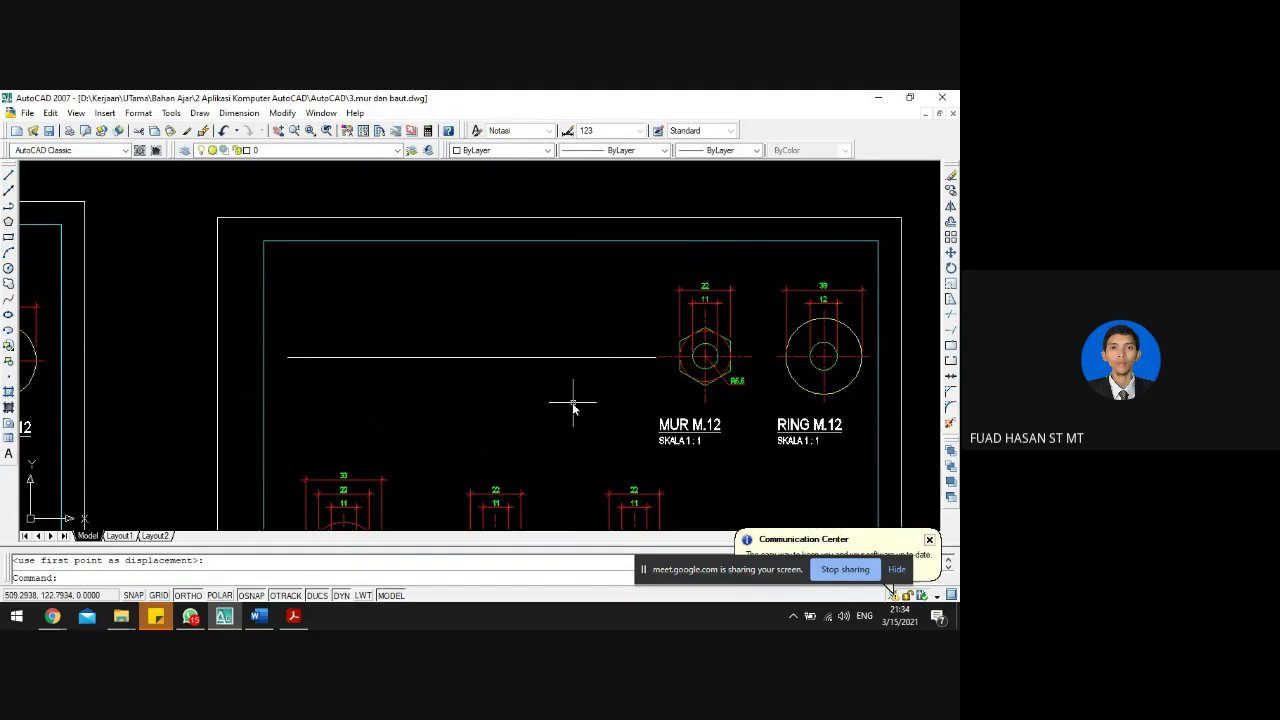
key("Escape")
- Shift the second sheet's MUR M.12 view slightly further toward the RING M.12 view, widening the gap to the 160-long line
scroll(573, 407, "down", 4)
scroll(561, 395, "up", 2)
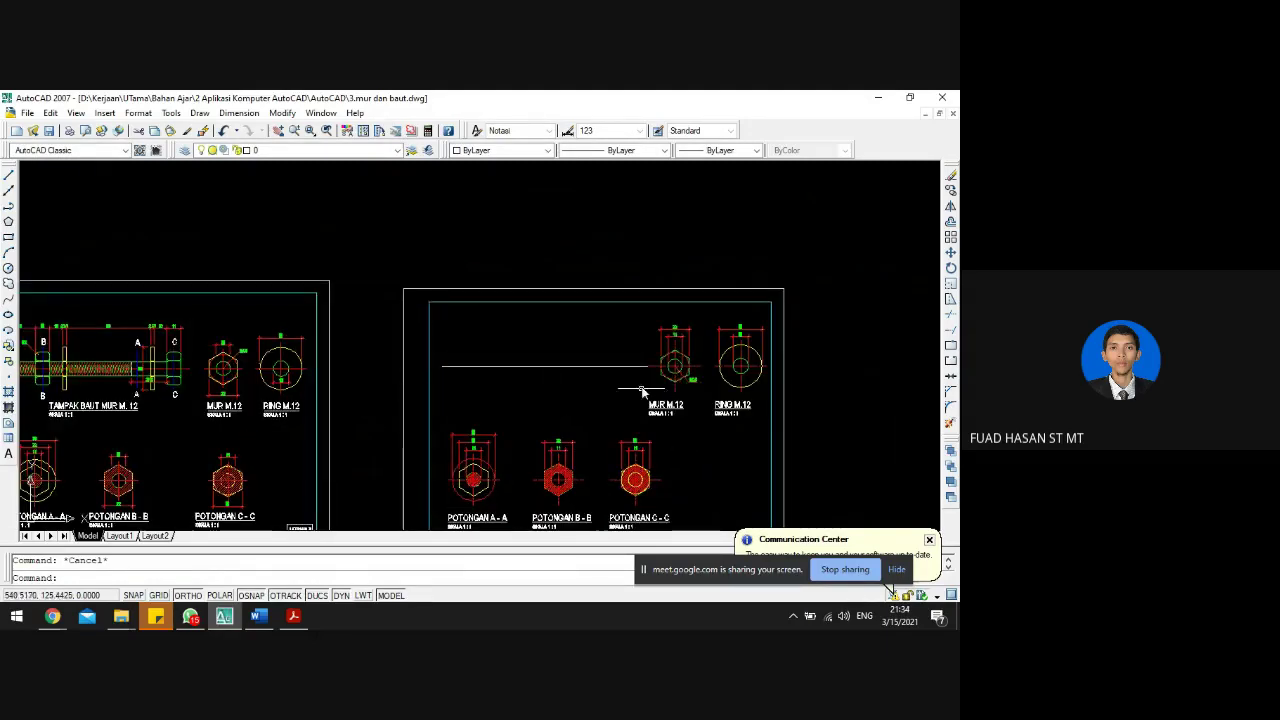
type("m")
key("Return")
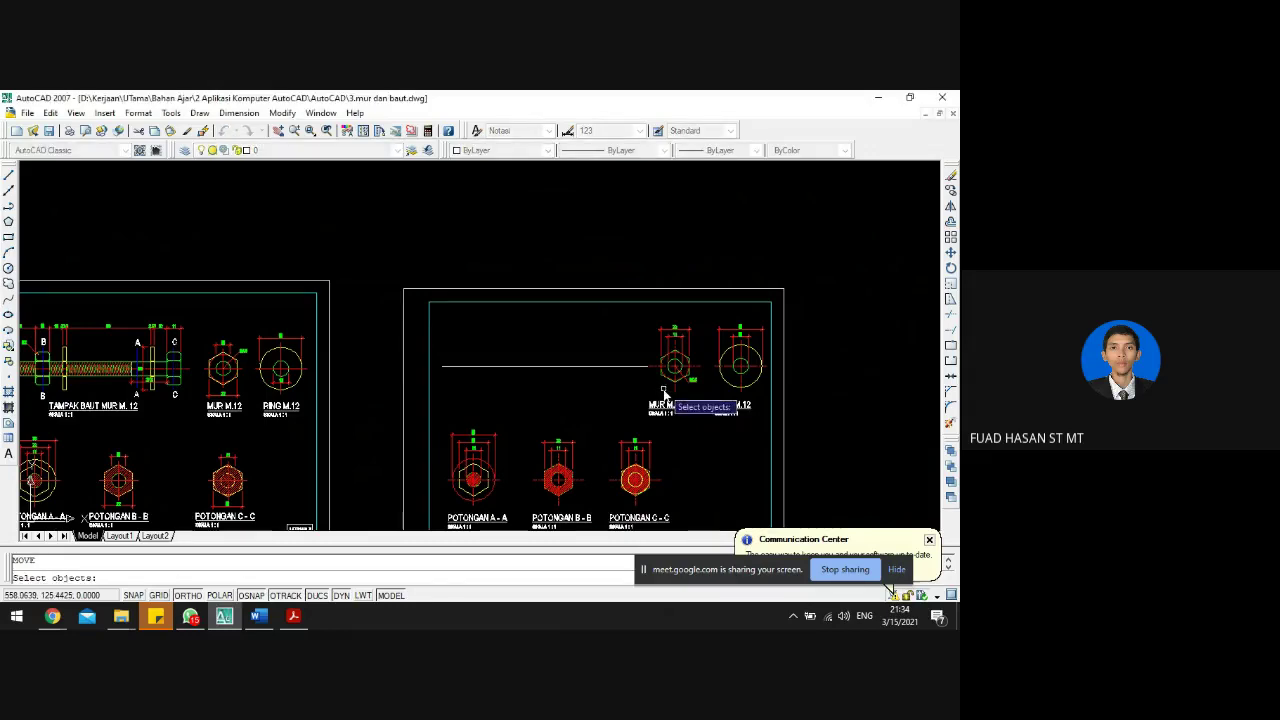
left_click(667, 391)
scroll(705, 435, "up", 2)
key("Return")
left_click(688, 437)
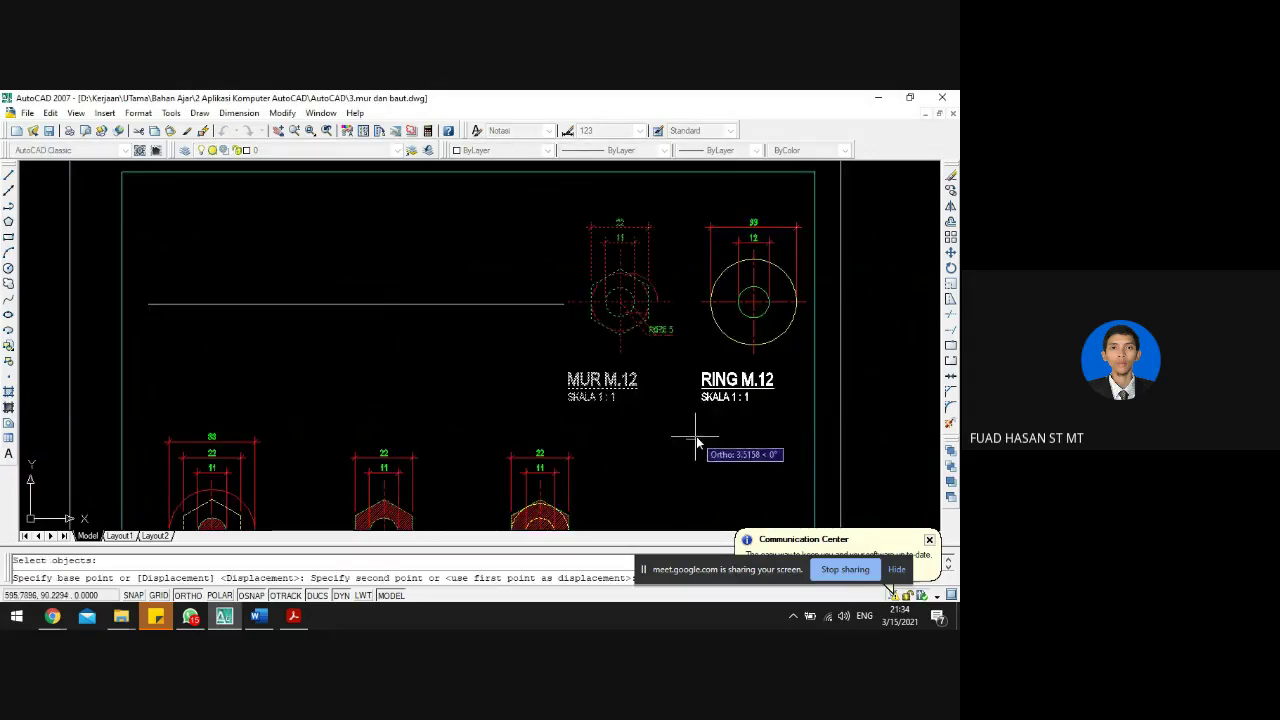
left_click(694, 436)
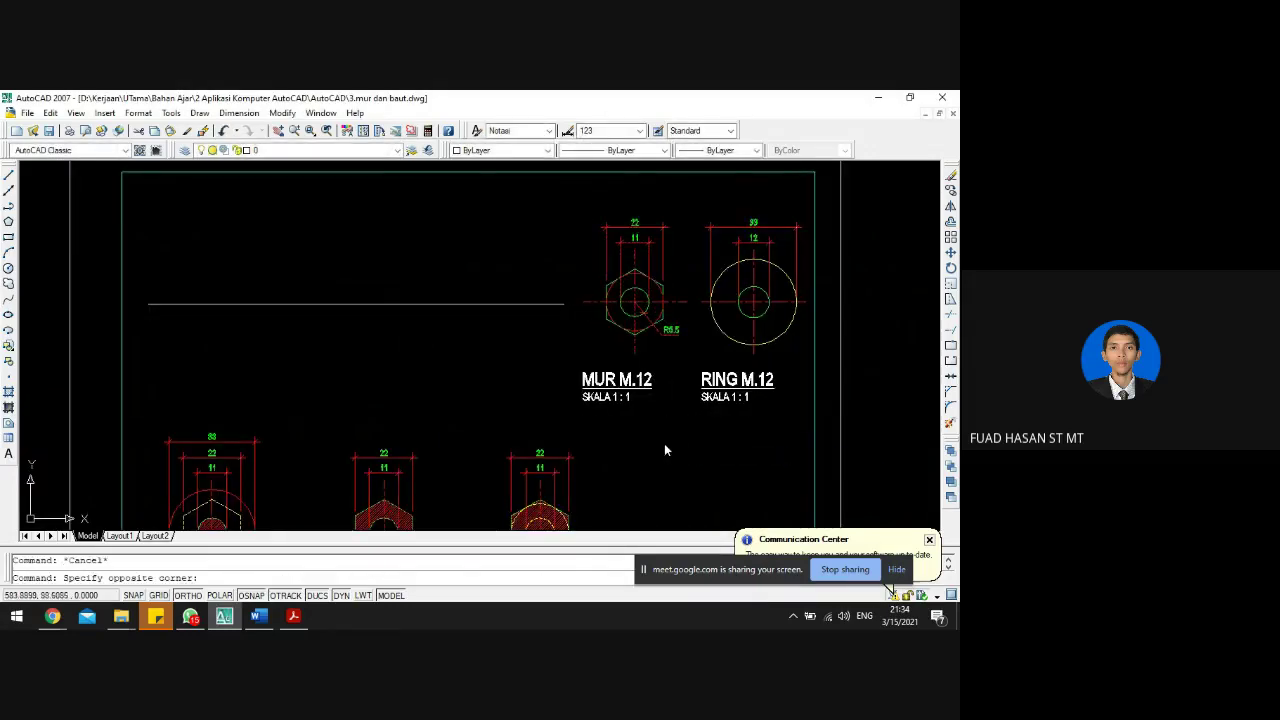
- Move the MUR M.12 title and its SKALA 1 : 1 text horizontally to centre them under the nut
left_click(664, 443)
left_click(614, 405)
type("m")
key("Return")
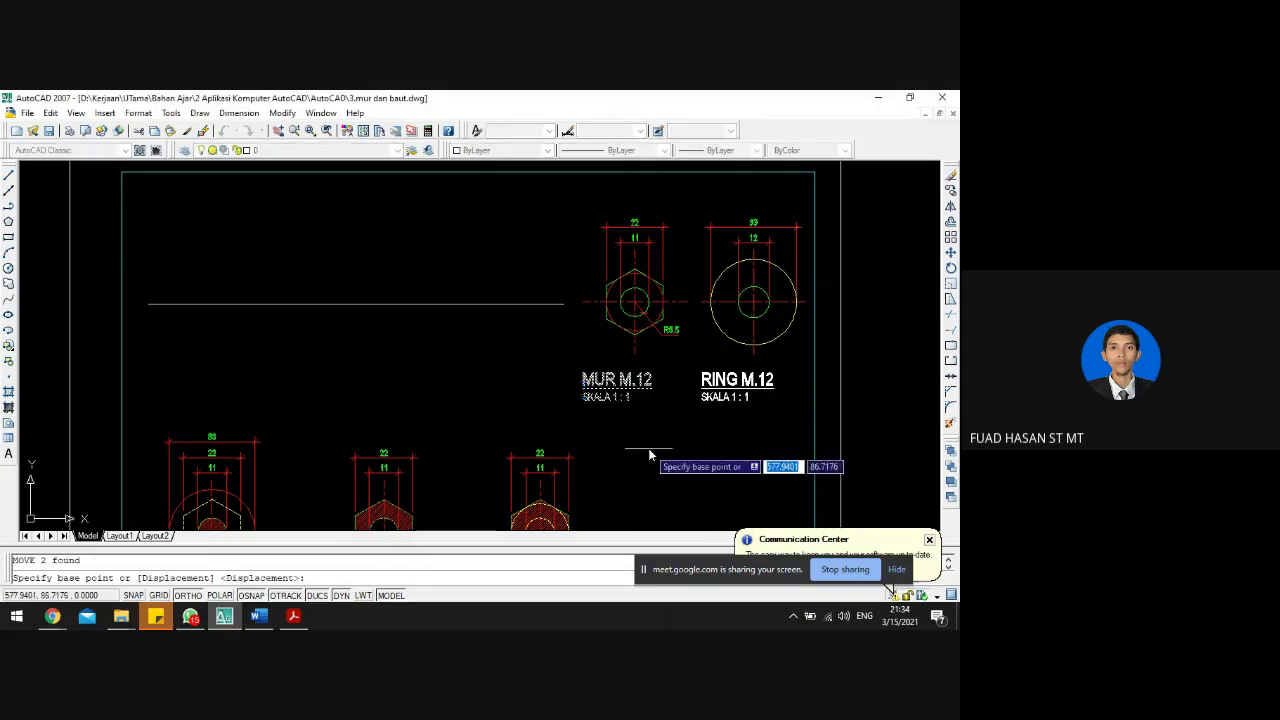
left_click(653, 451)
key("Escape")
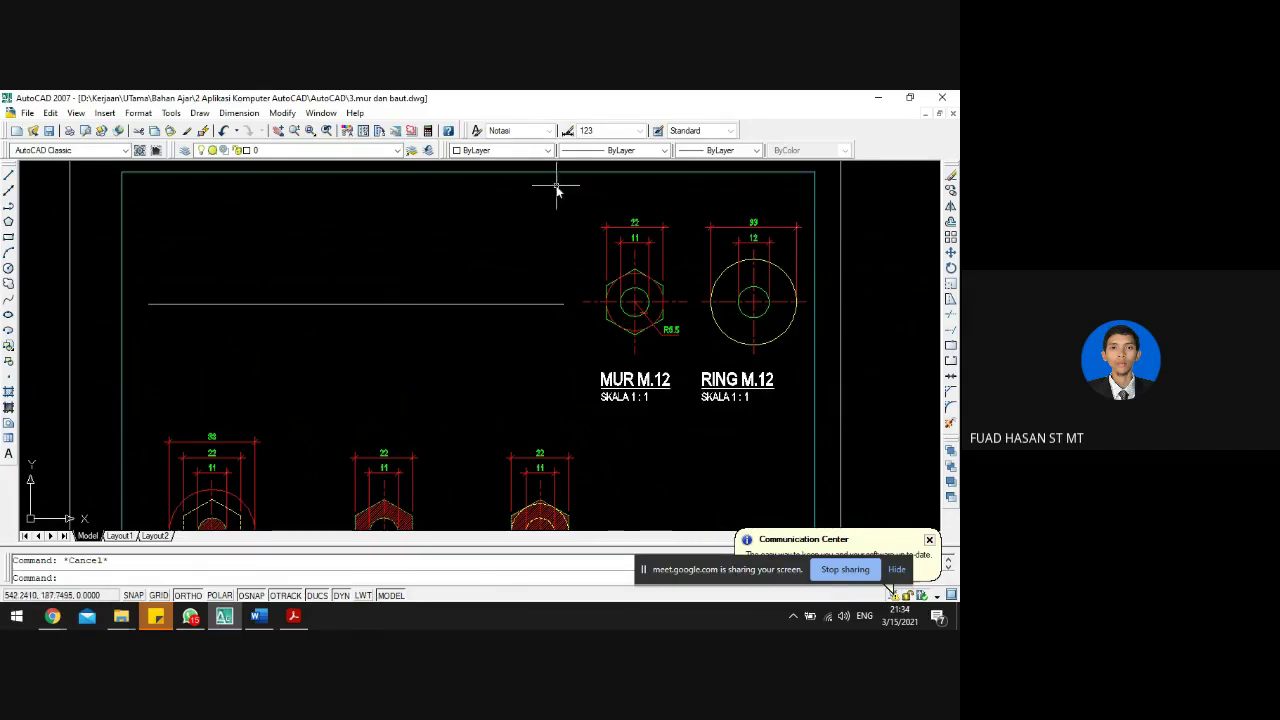
- Draw a horizontal helper line from the right end of the 160-long line through the nut and ring, past the sheet border
type("l")
key("Return")
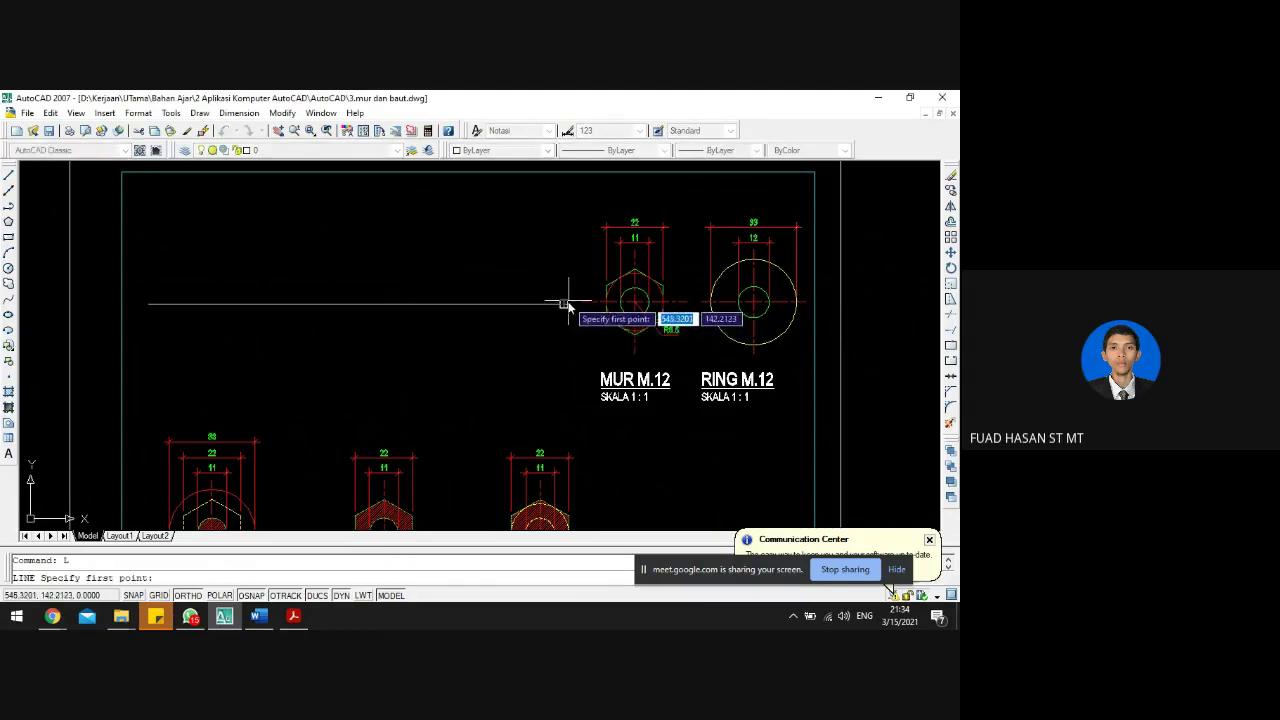
left_click(563, 303)
left_click(860, 302)
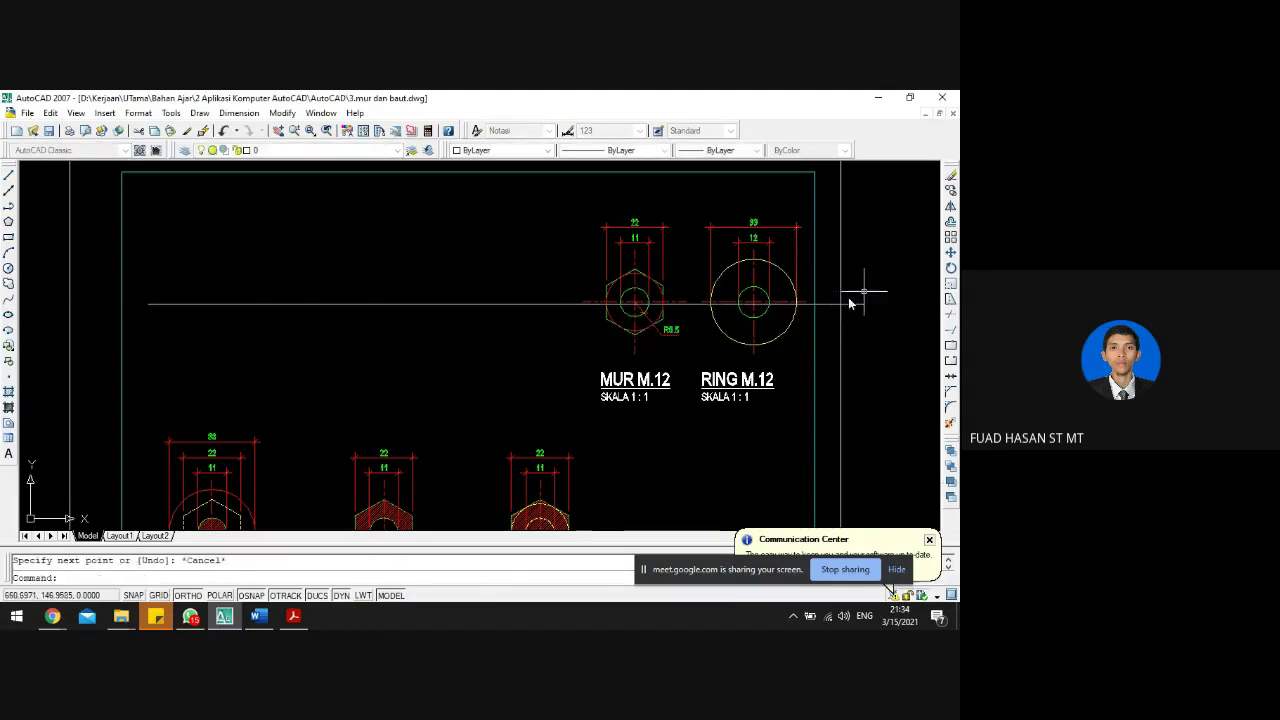
key("Escape")
- Move the MUR M.12 and RING M.12 views together perpendicularly onto the helper line, aligning their horizontal centre lines with it
left_click(538, 188)
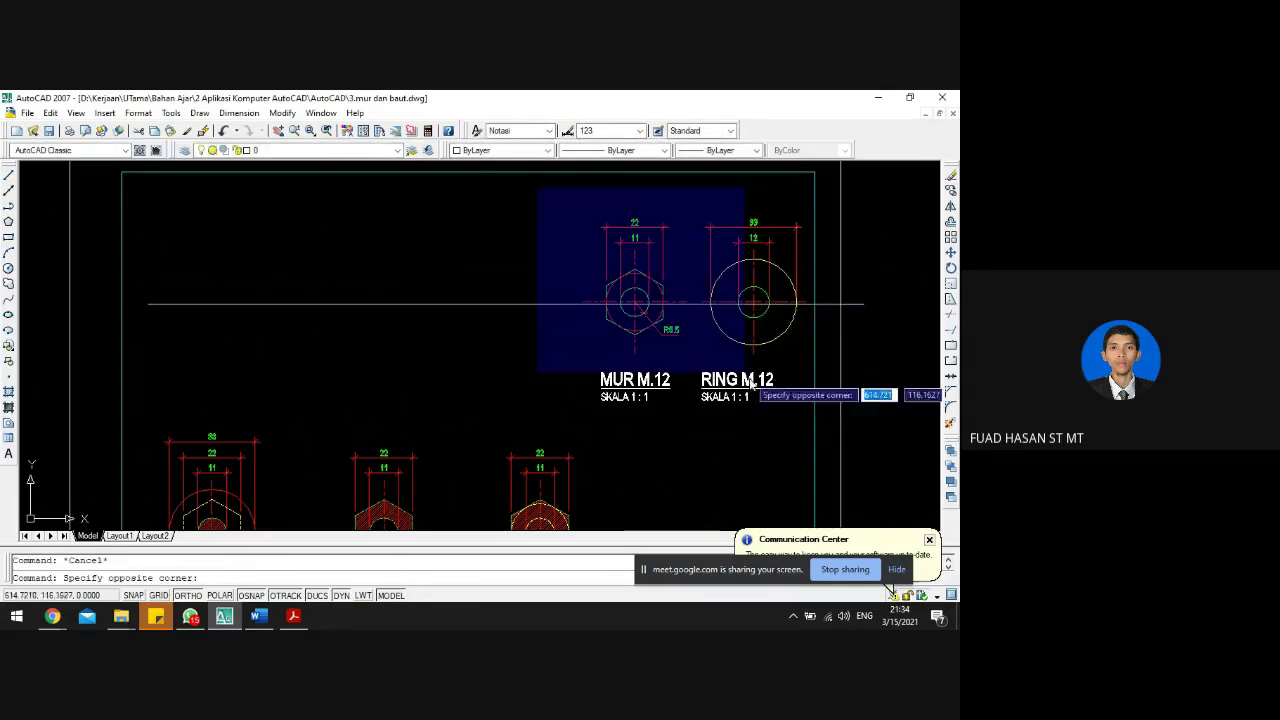
left_click(824, 430)
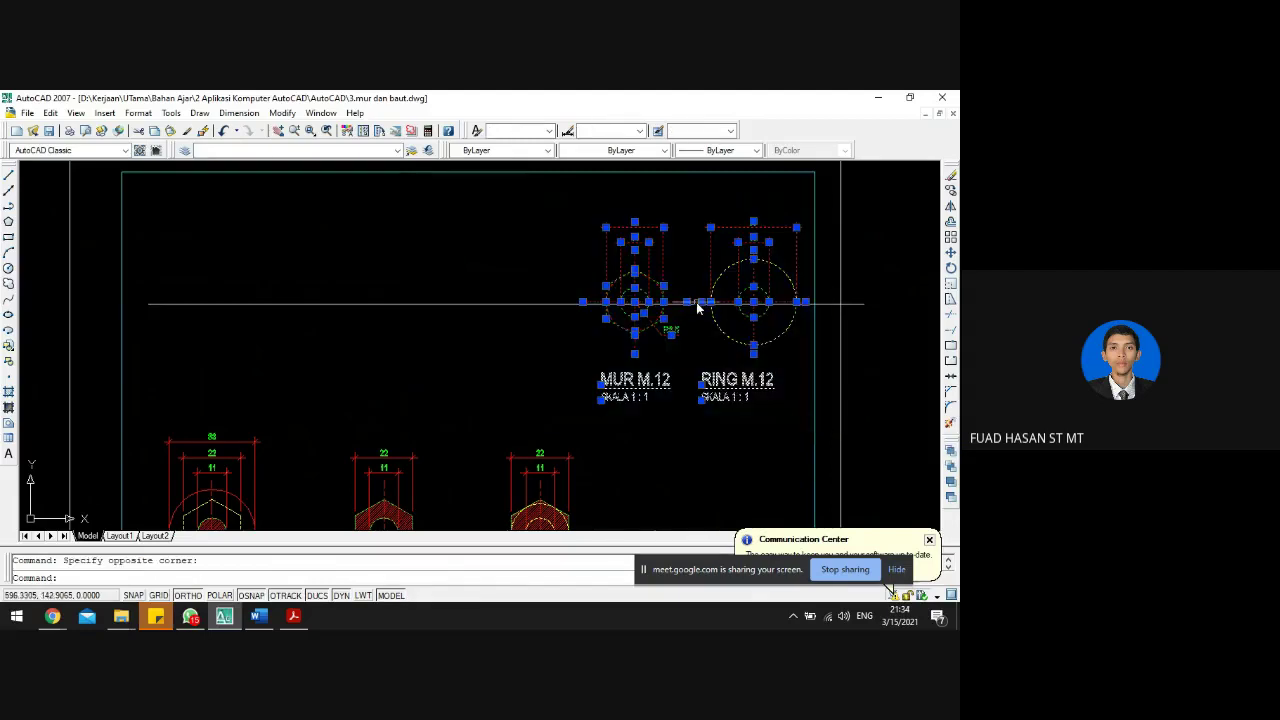
type("m")
key("Return")
scroll(700, 305, "up", 4)
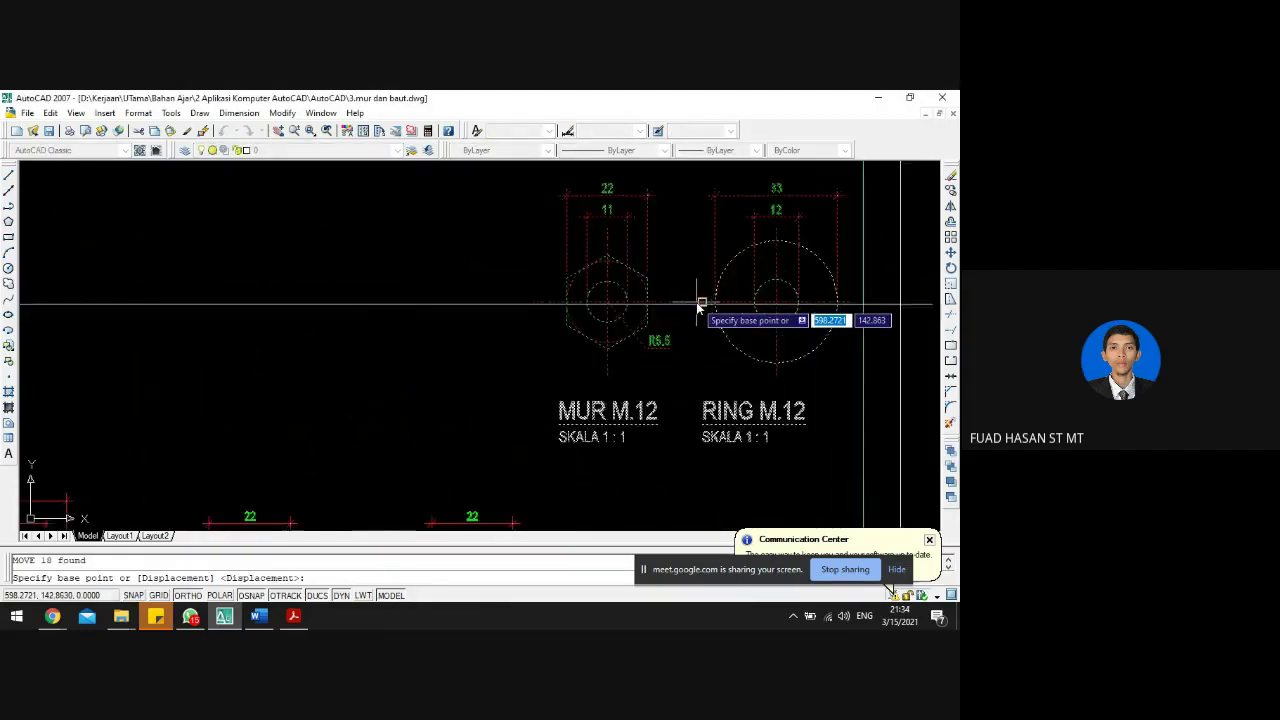
left_click(708, 306)
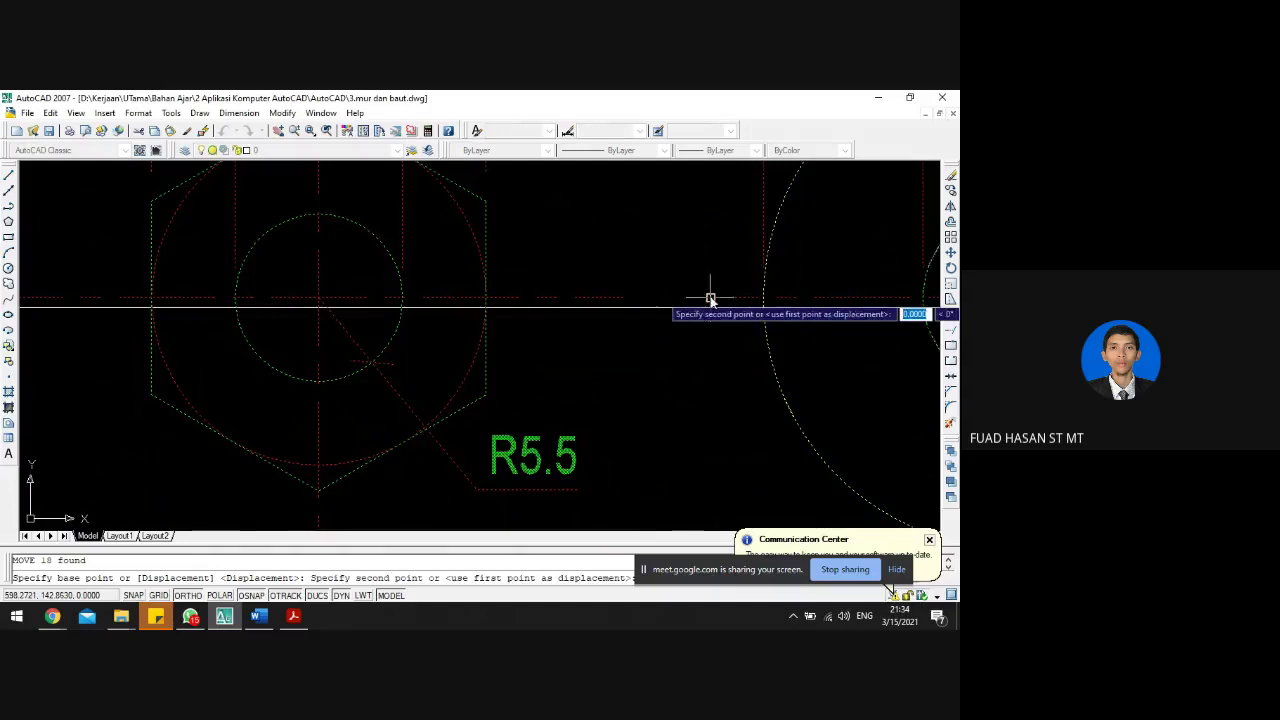
key("F8")
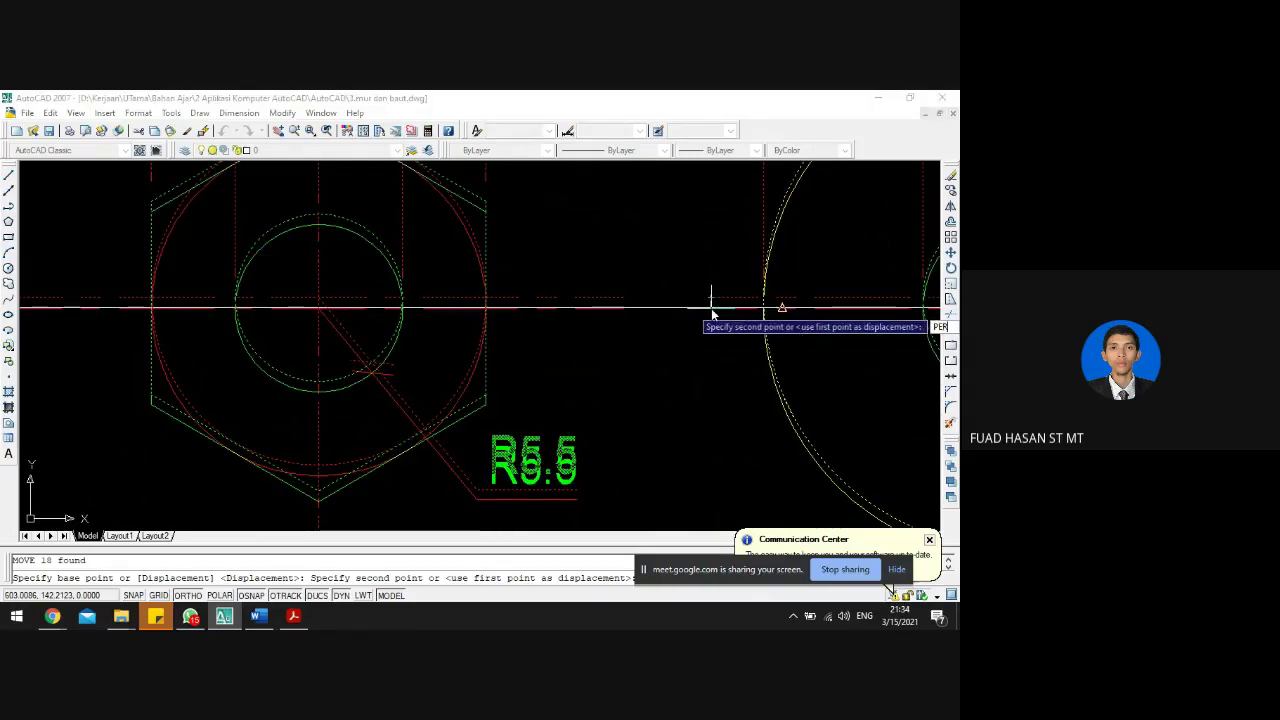
type("PER")
key("Return")
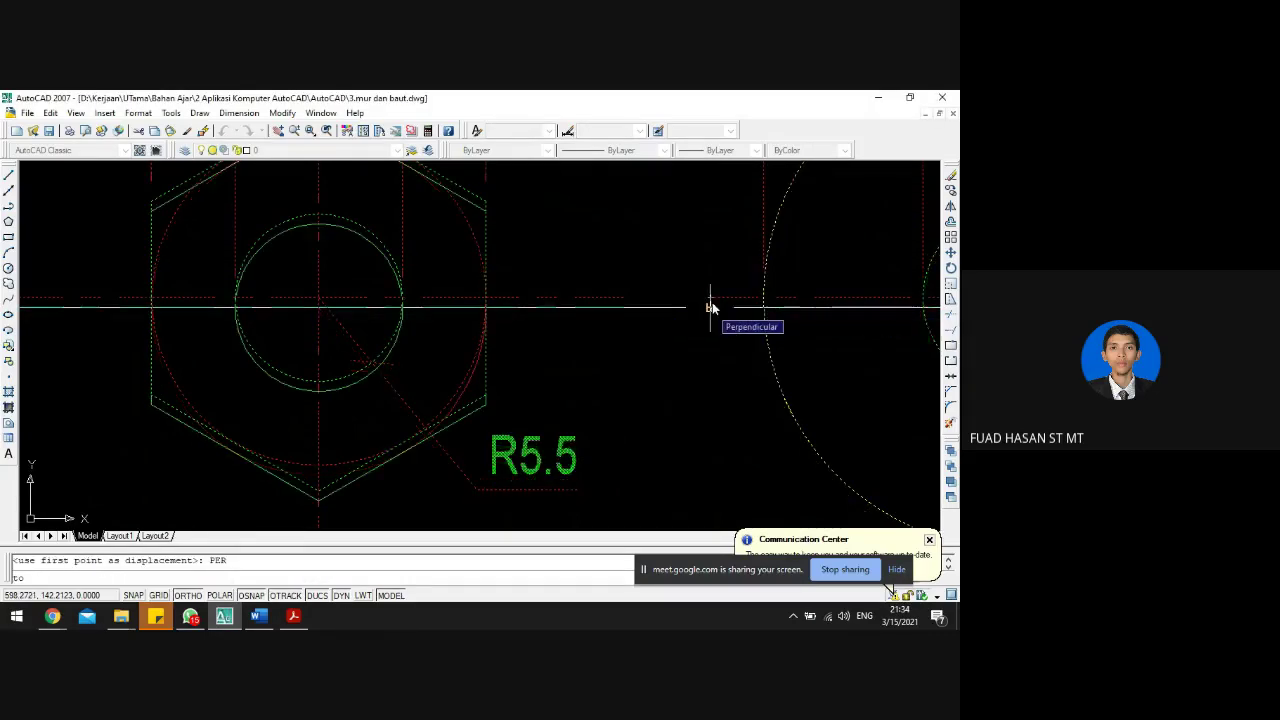
left_click(710, 309)
scroll(710, 310, "down", 3)
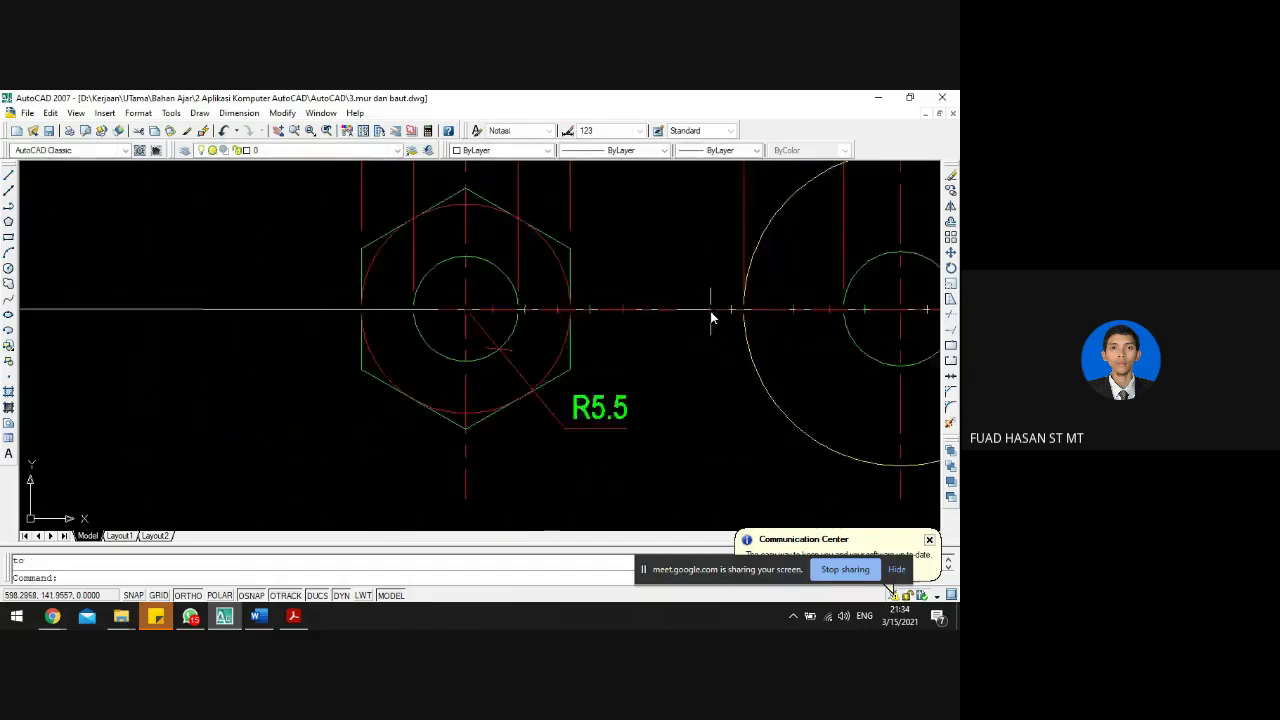
scroll(280, 403, "down", 3)
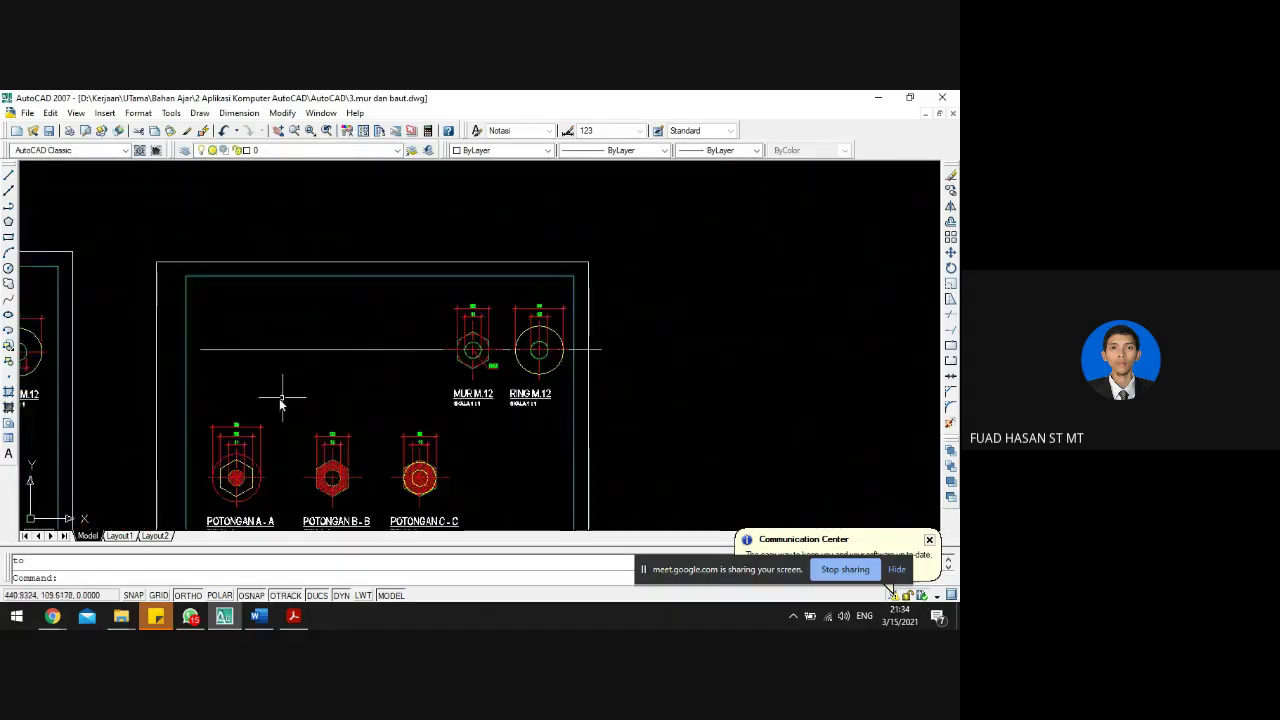
- Compare the 160-long line and its alignment with the nut and ring views against the reference sheet
left_click(237, 349)
scroll(403, 330, "down", 2)
scroll(403, 330, "down", 2)
scroll(46, 437, "up", 3)
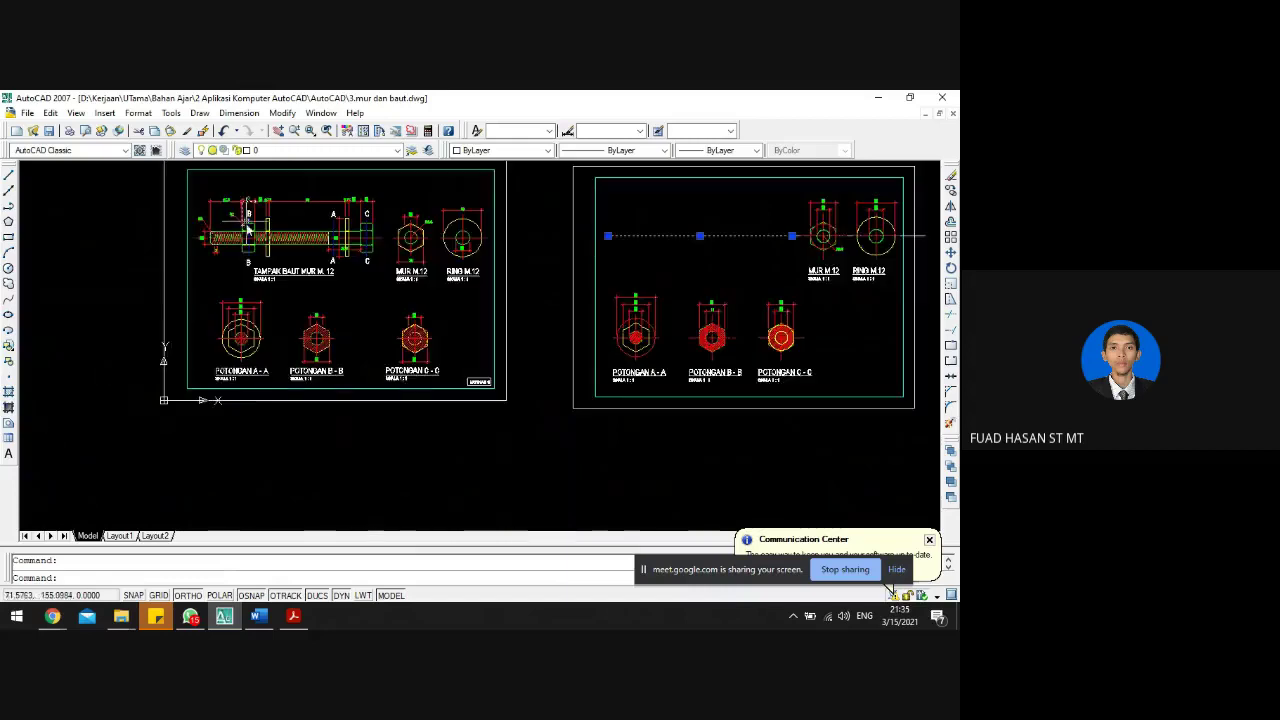
scroll(240, 222, "down", 2)
scroll(592, 180, "up", 3)
scroll(551, 286, "up", 5)
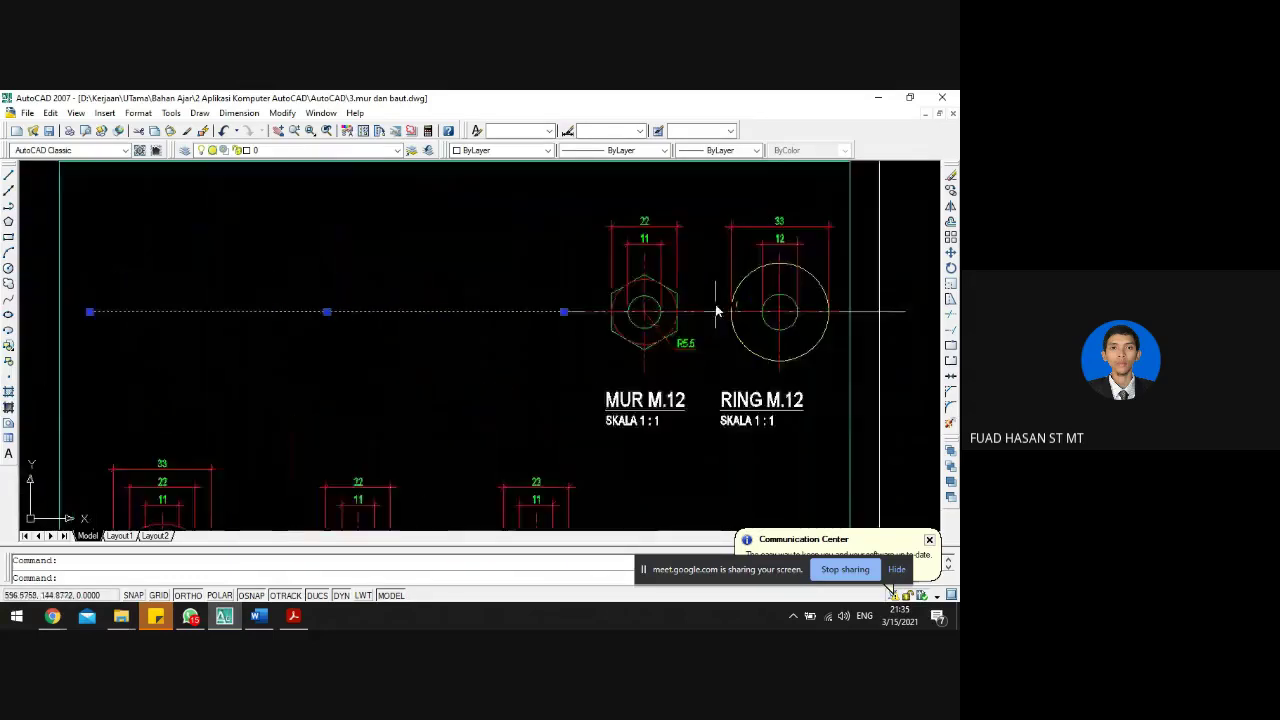
key("Escape")
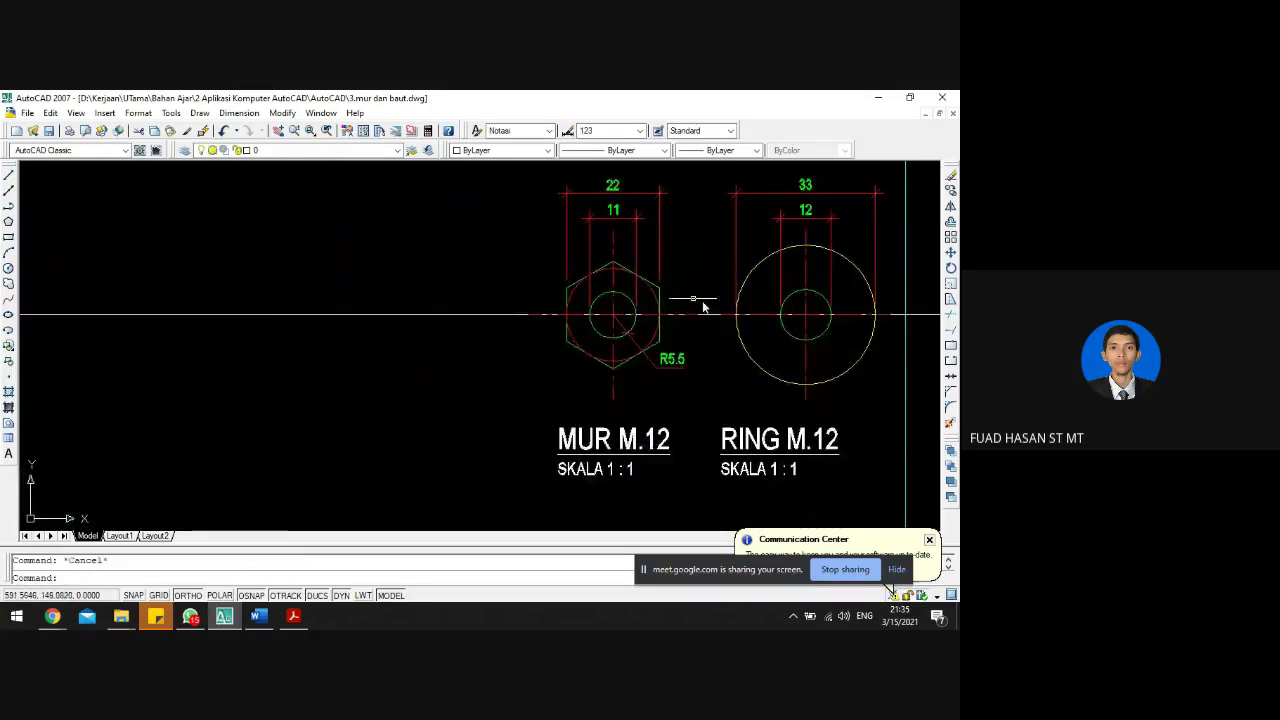
- Delete the horizontal helper line running through the MUR M.12 and RING M.12 views
scroll(660, 320, "down", 2)
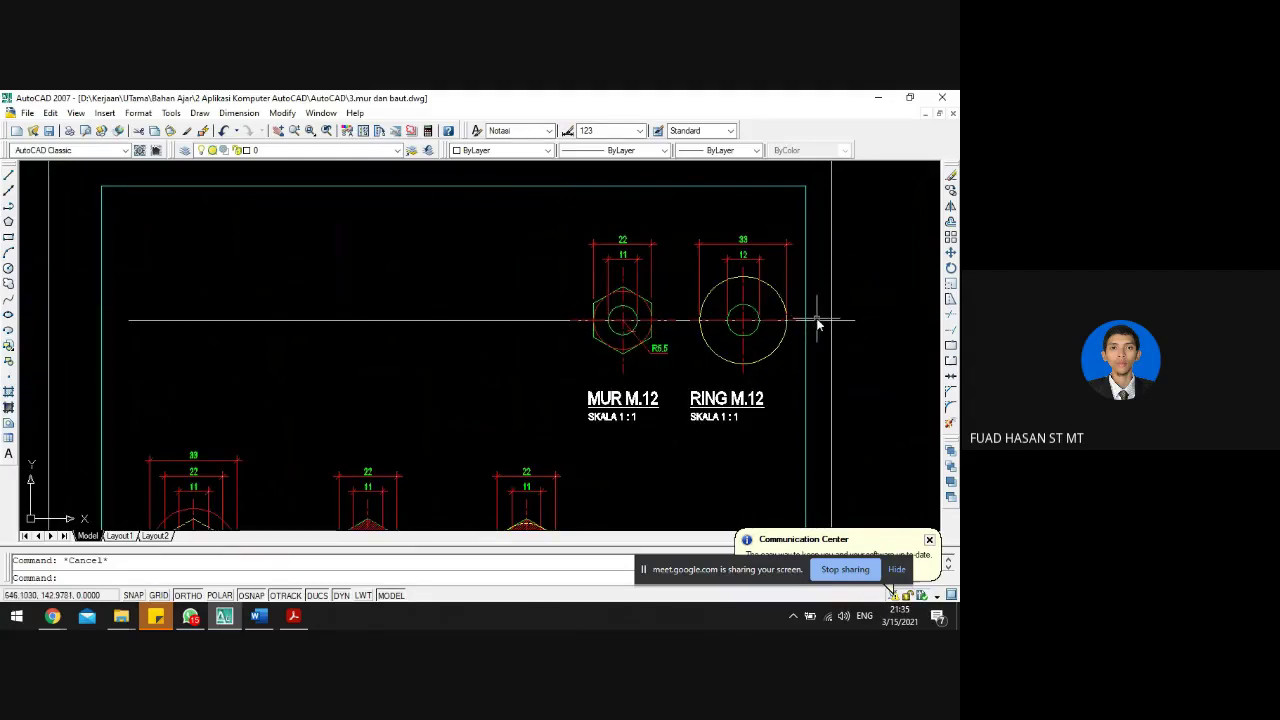
left_click(818, 321)
key("Delete")
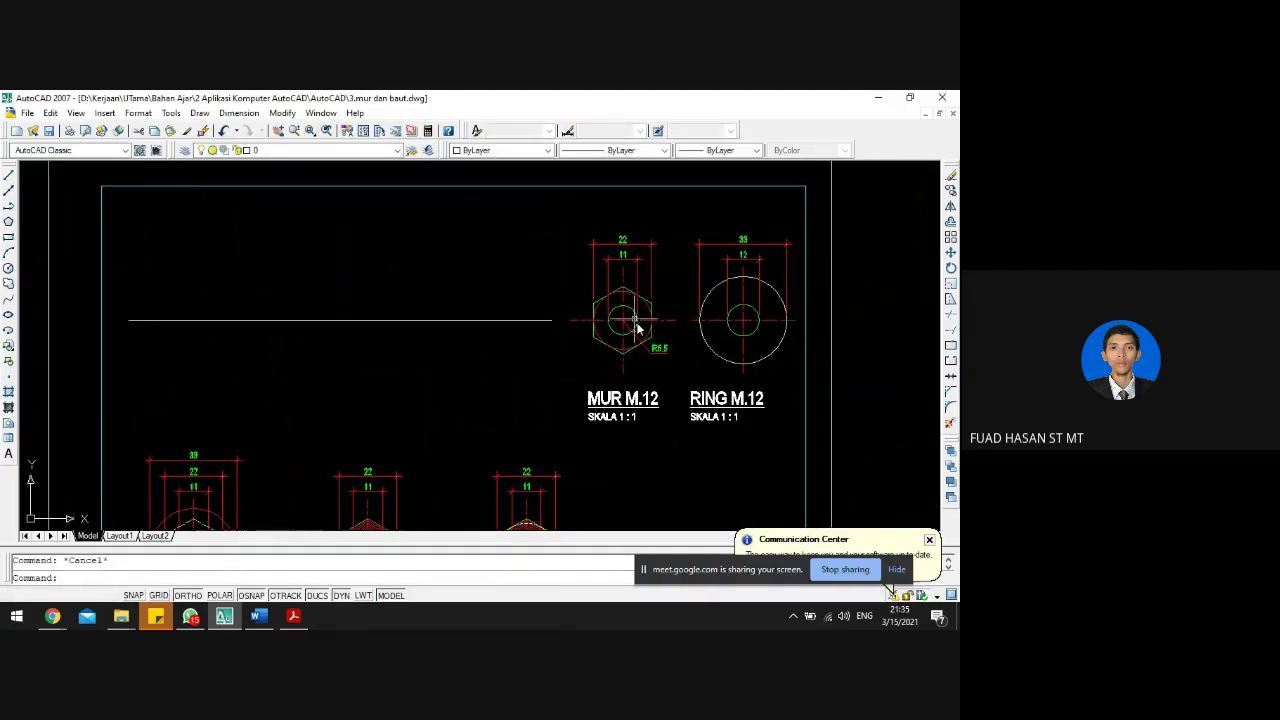
- Examine the dimensions of the TAMPAK BAUT MUR M. 12 side view on the reference sheet and compare it with the second sheet's line
scroll(636, 325, "down", 2)
scroll(645, 332, "down", 2)
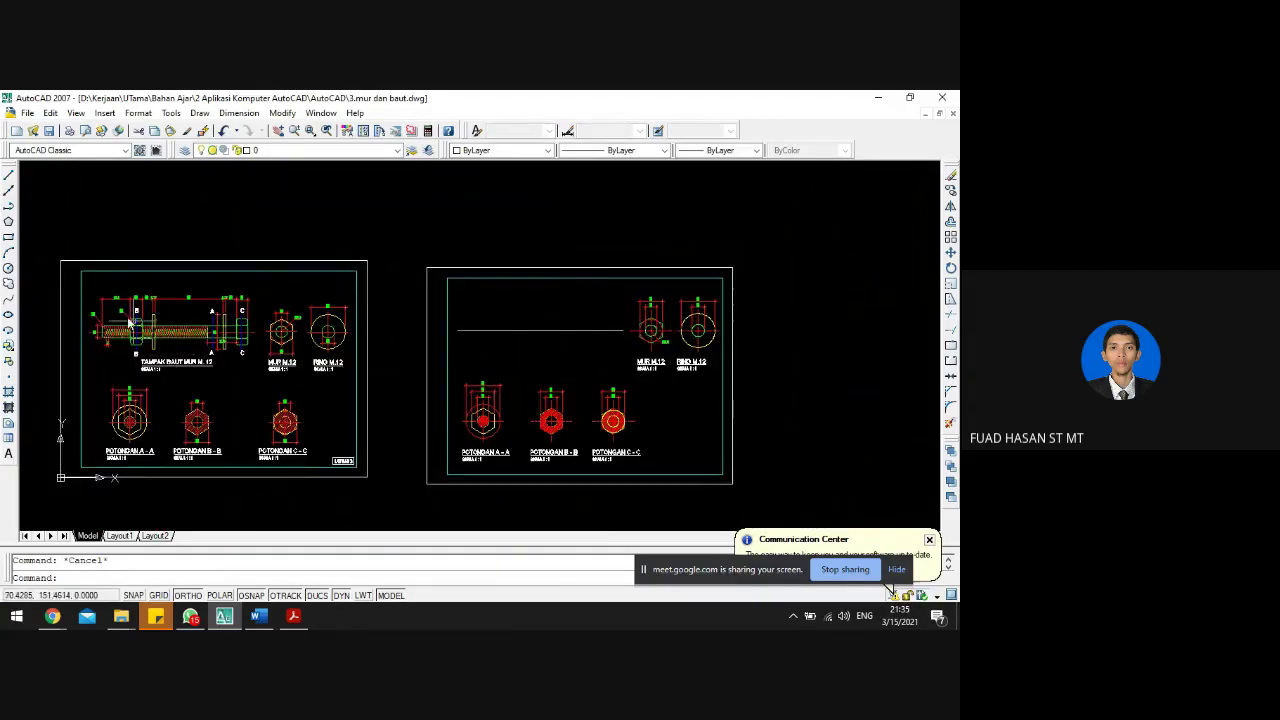
scroll(130, 322, "up", 3)
scroll(101, 343, "up", 1)
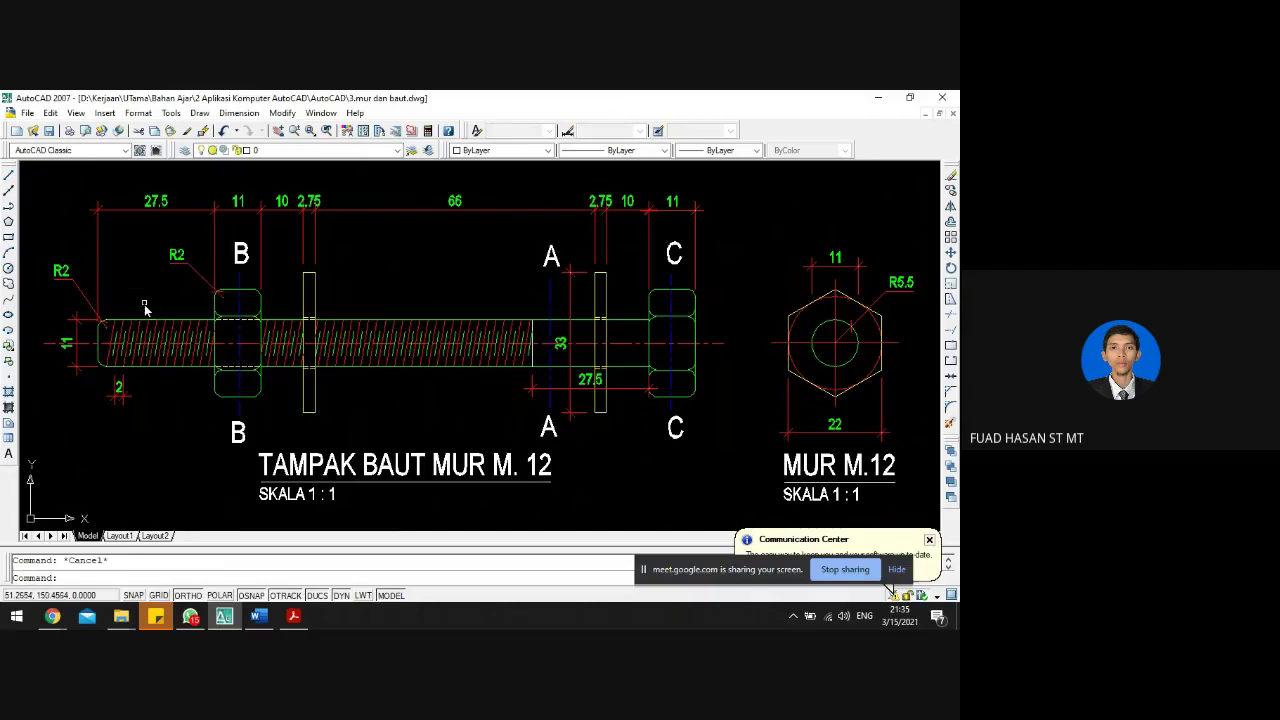
scroll(150, 300, "down", 2)
scroll(183, 317, "up", 2)
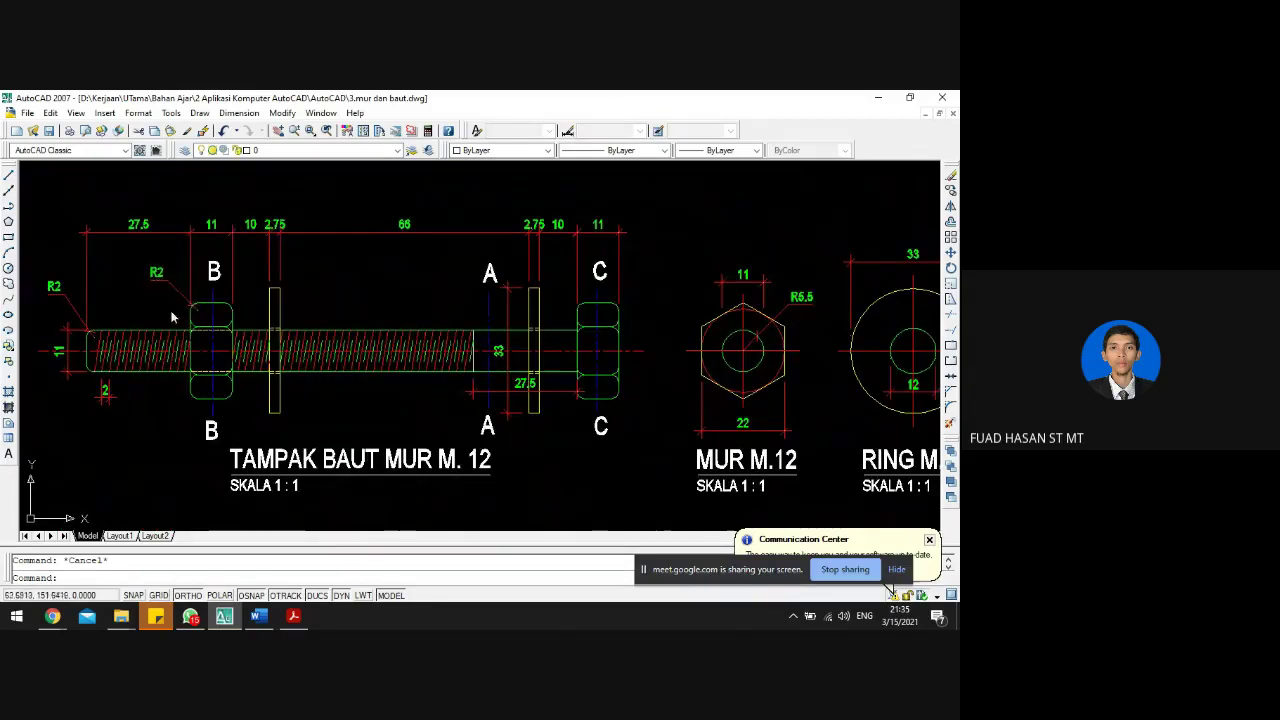
scroll(163, 320, "down", 3)
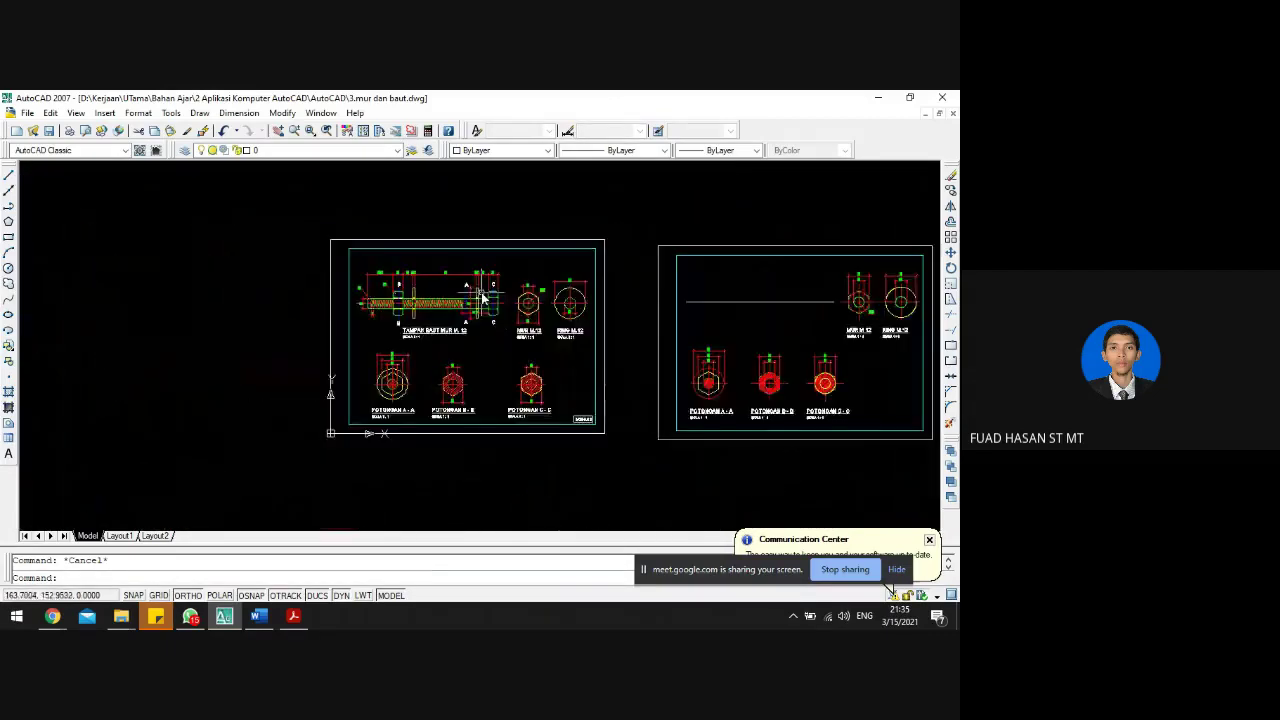
scroll(334, 302, "up", 3)
scroll(334, 292, "down", 3)
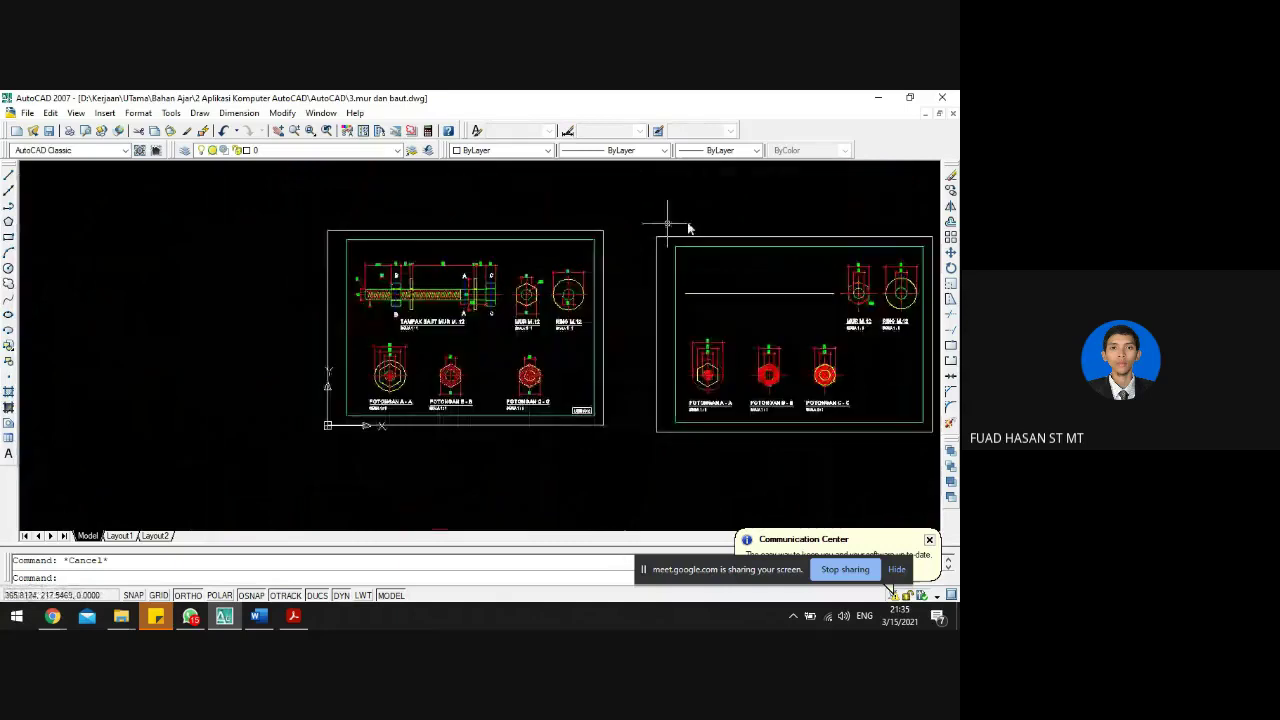
left_click(745, 294)
key("Escape")
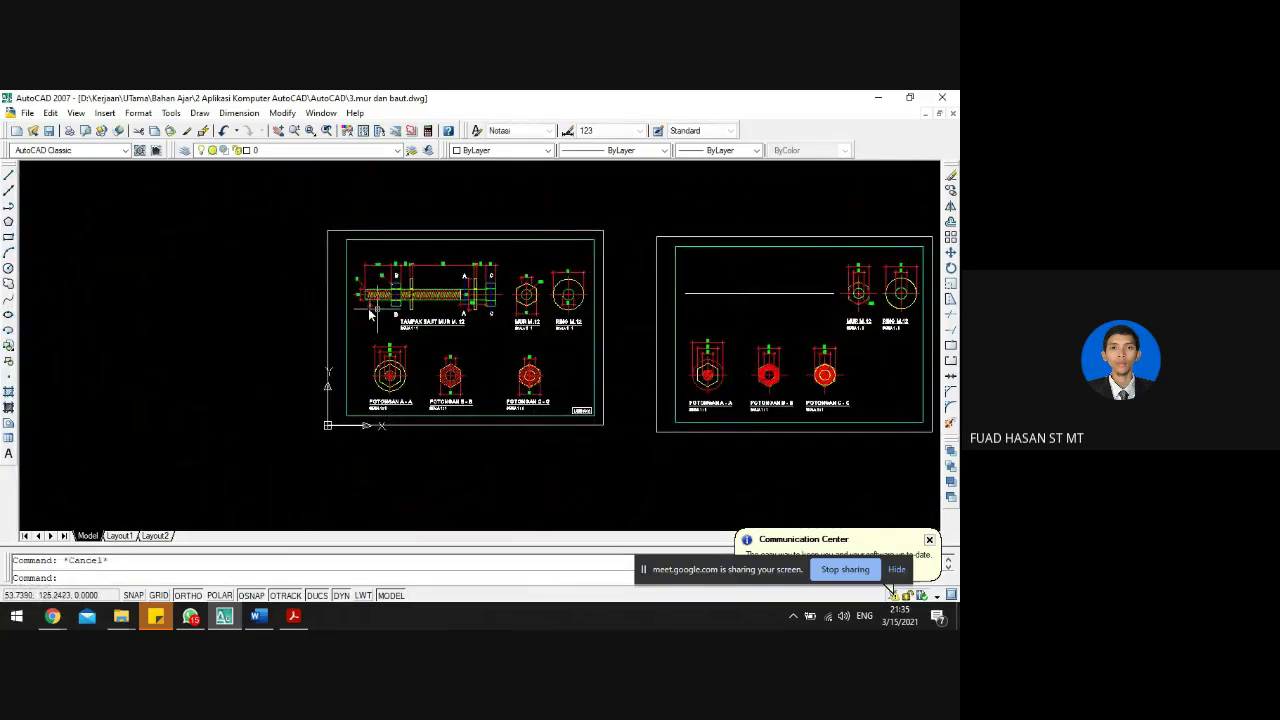
scroll(370, 314, "up", 4)
scroll(349, 277, "down", 4)
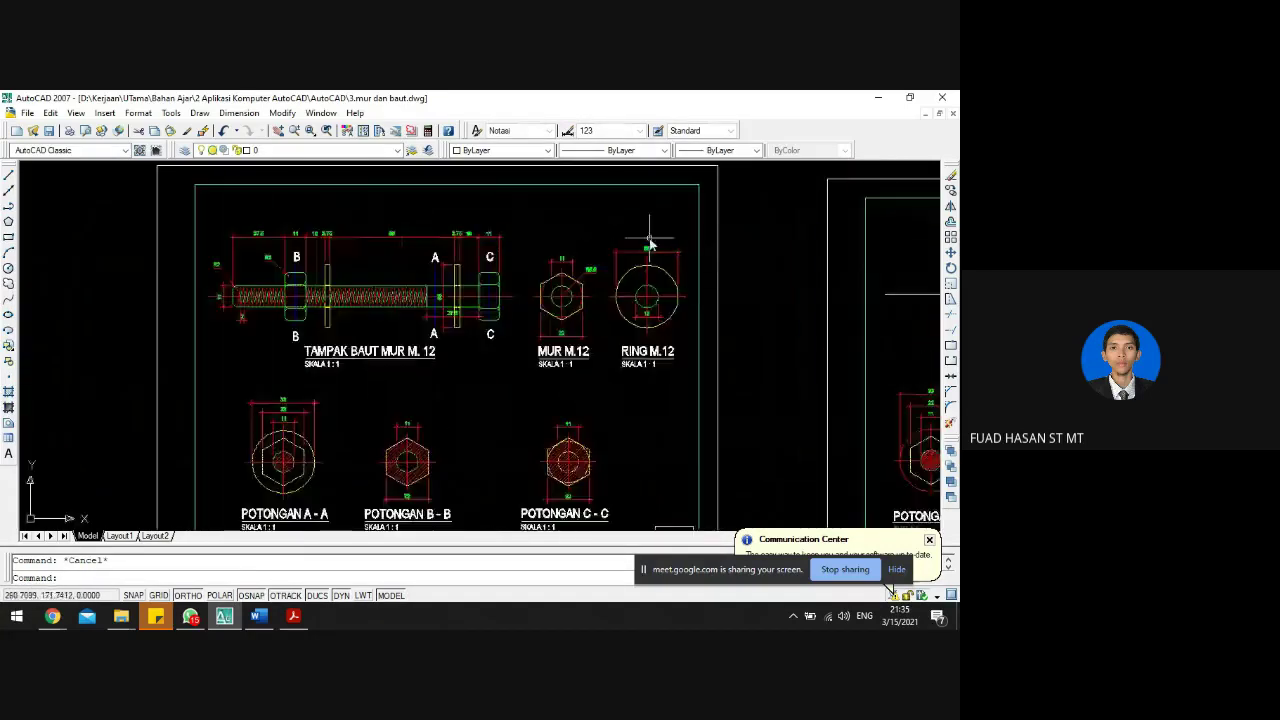
scroll(650, 243, "down", 4)
scroll(771, 291, "up", 3)
scroll(760, 326, "down", 2)
scroll(787, 326, "up", 1)
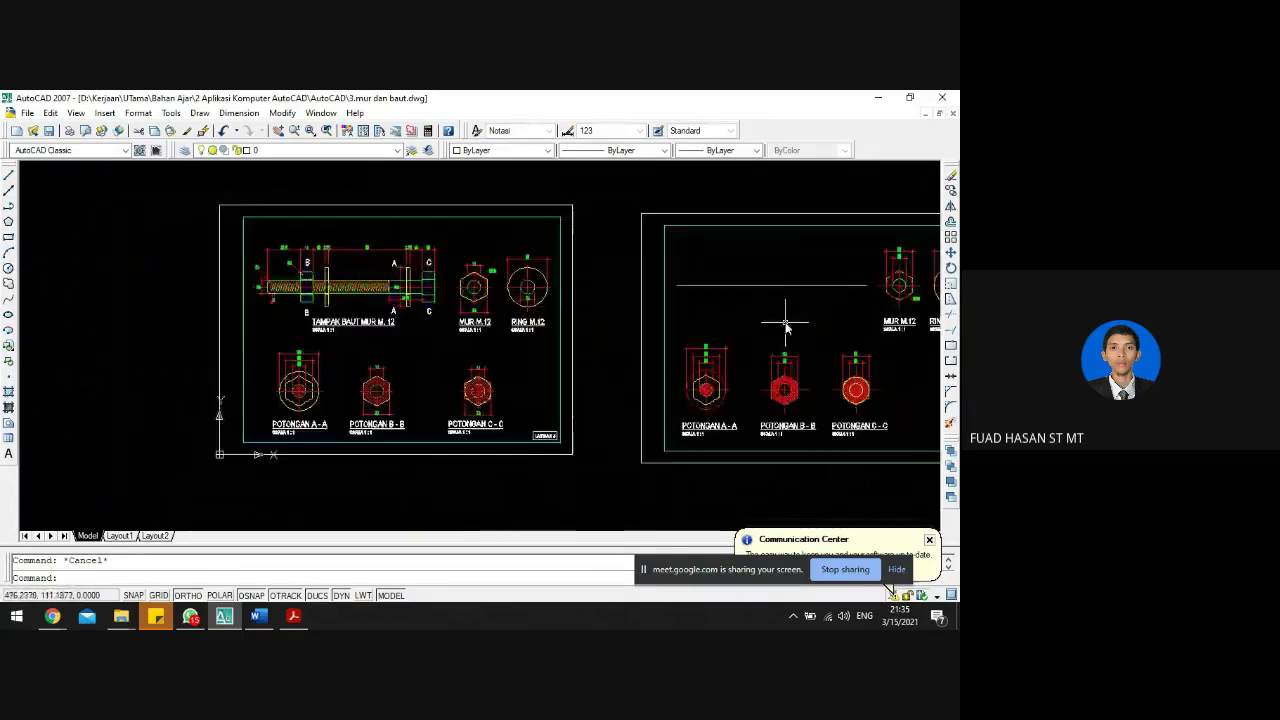
- Offset the horizontal line on the second sheet by 5.5 to both sides, forming the bolt shank's upper and lower edges
scroll(787, 322, "up", 2)
type("o")
key("Return")
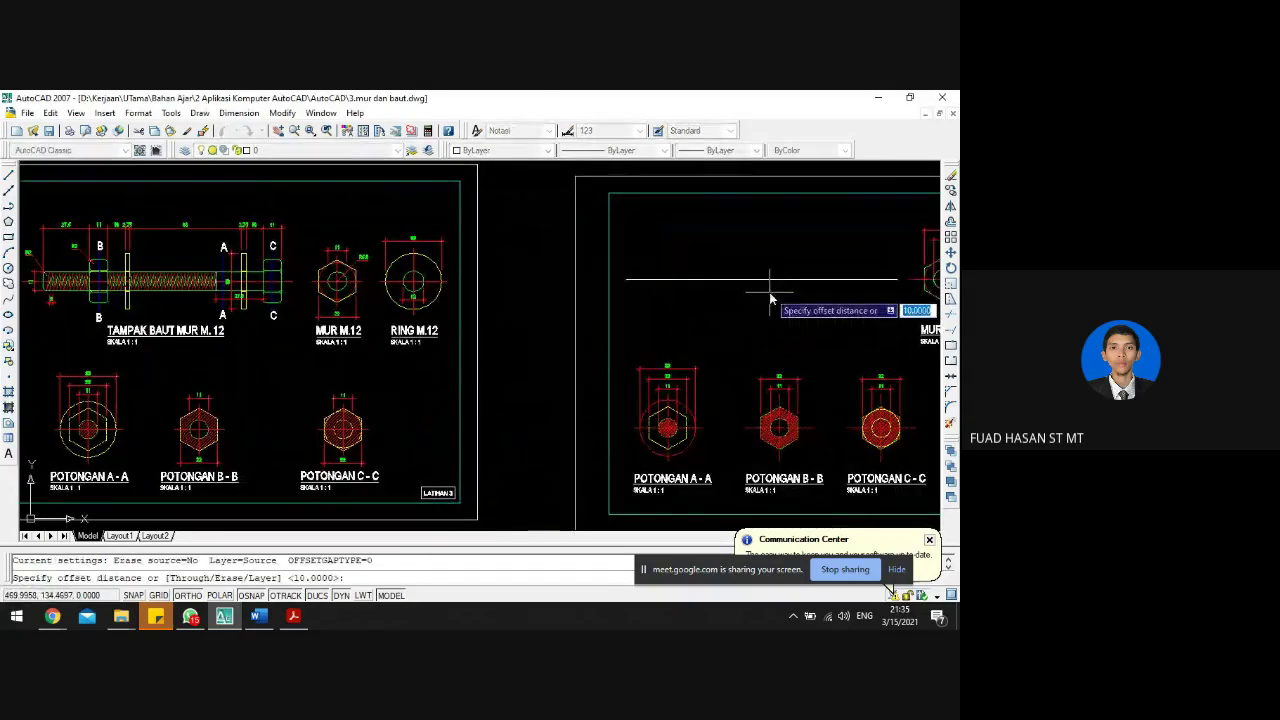
type("3")
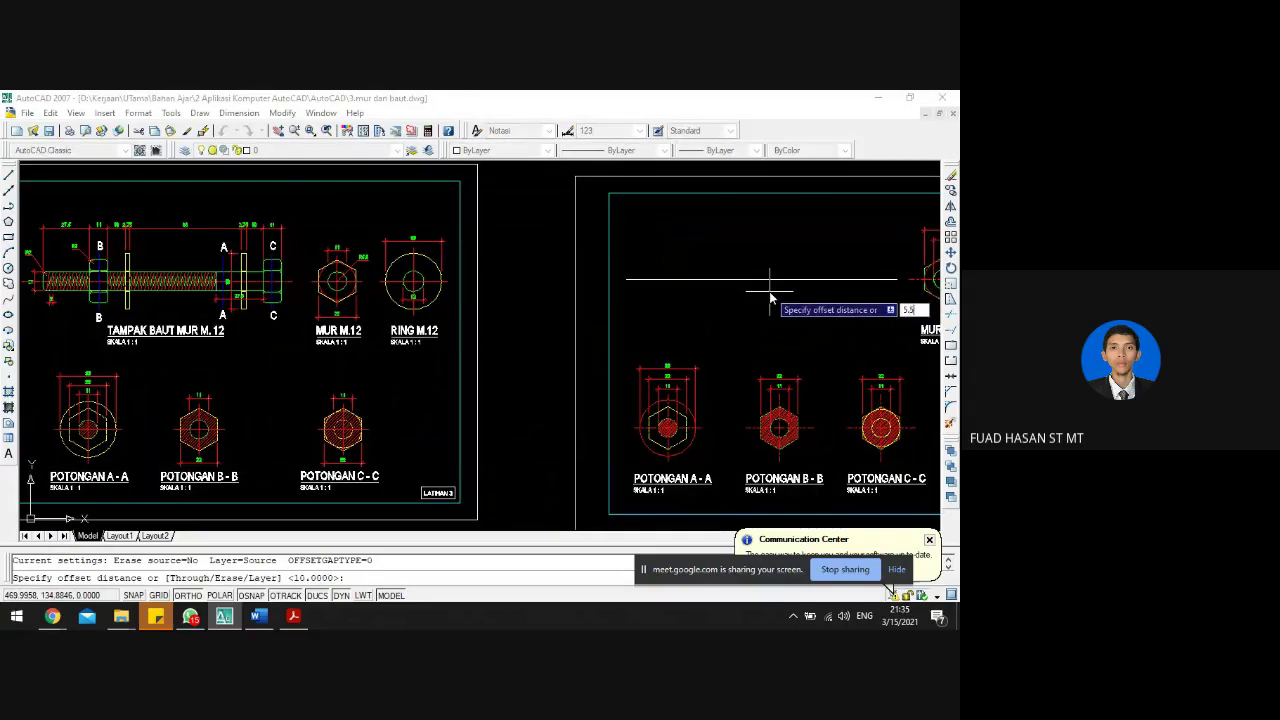
key("Return")
left_click(771, 280)
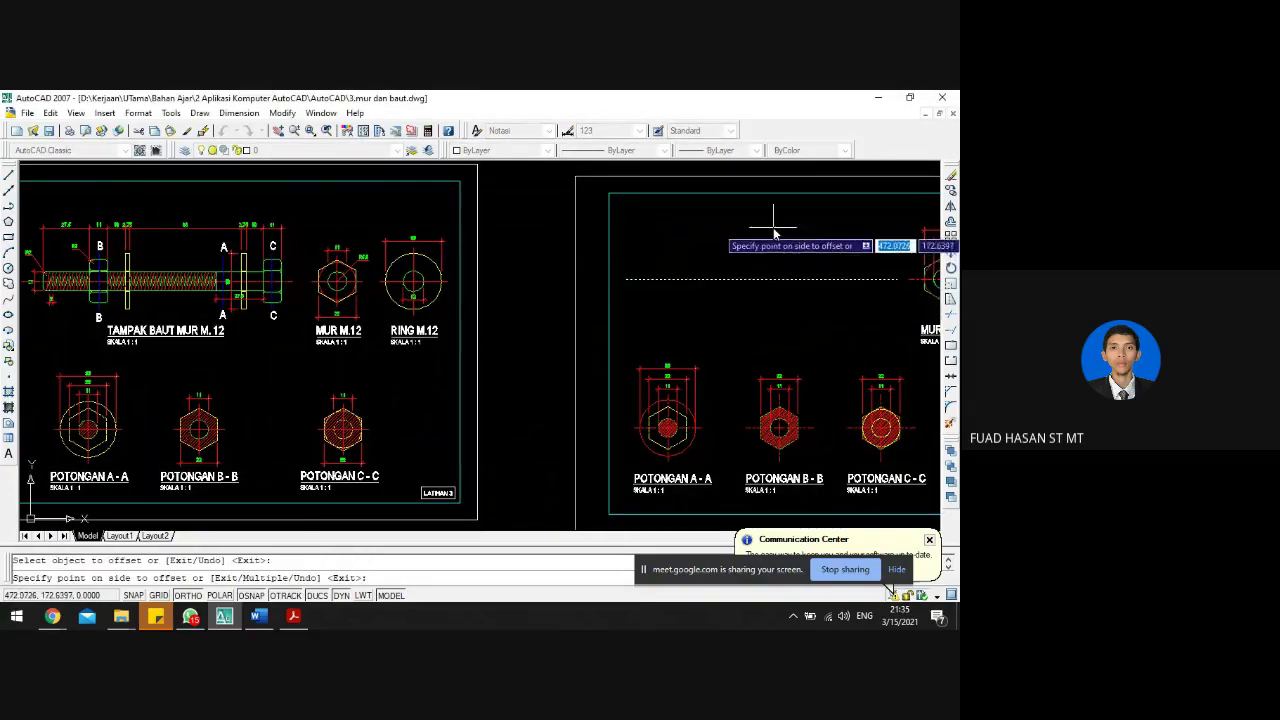
left_click(752, 308)
key("Escape")
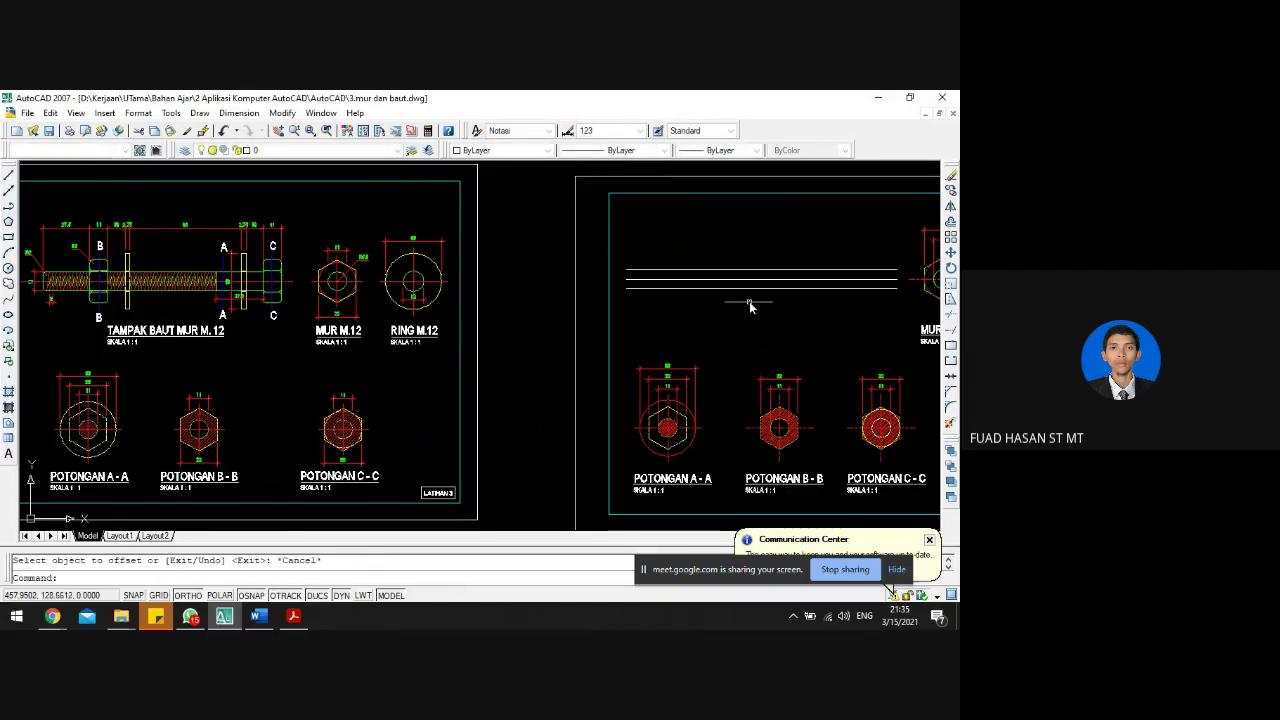
- Assign the middle line between the two shank edges to layer GA
left_click(749, 278)
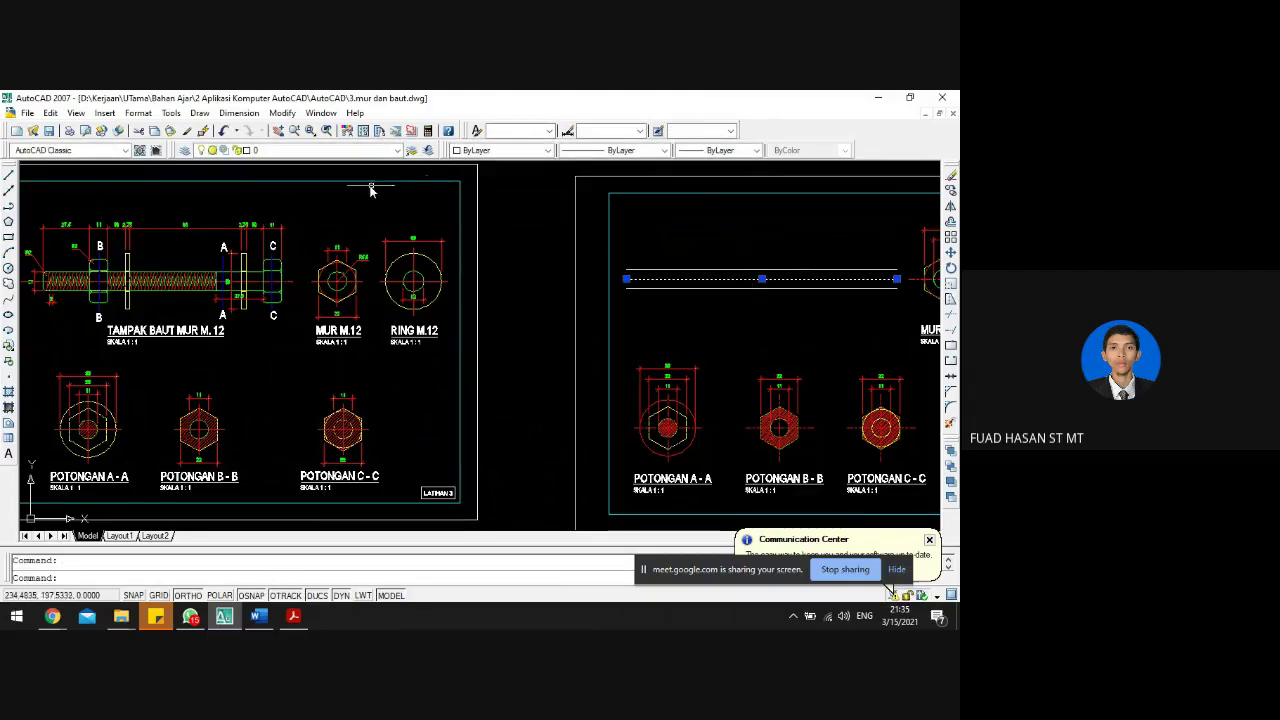
left_click(300, 150)
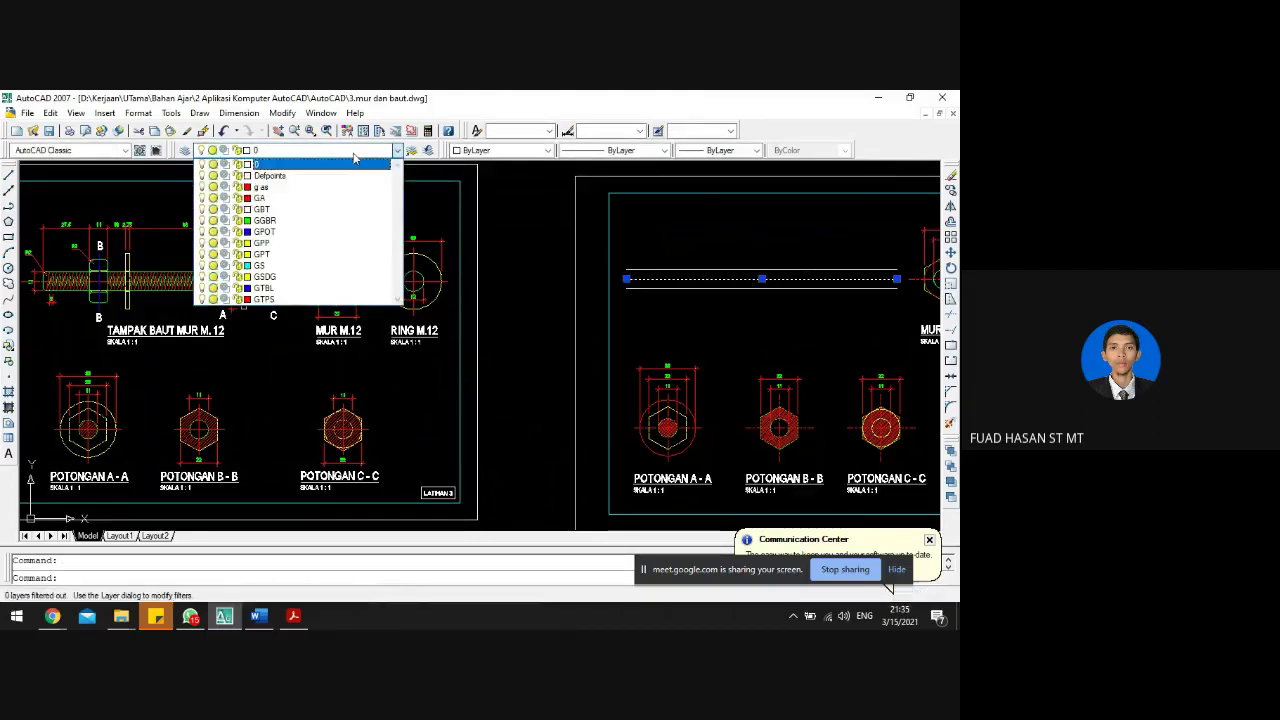
left_click(303, 199)
key("Escape")
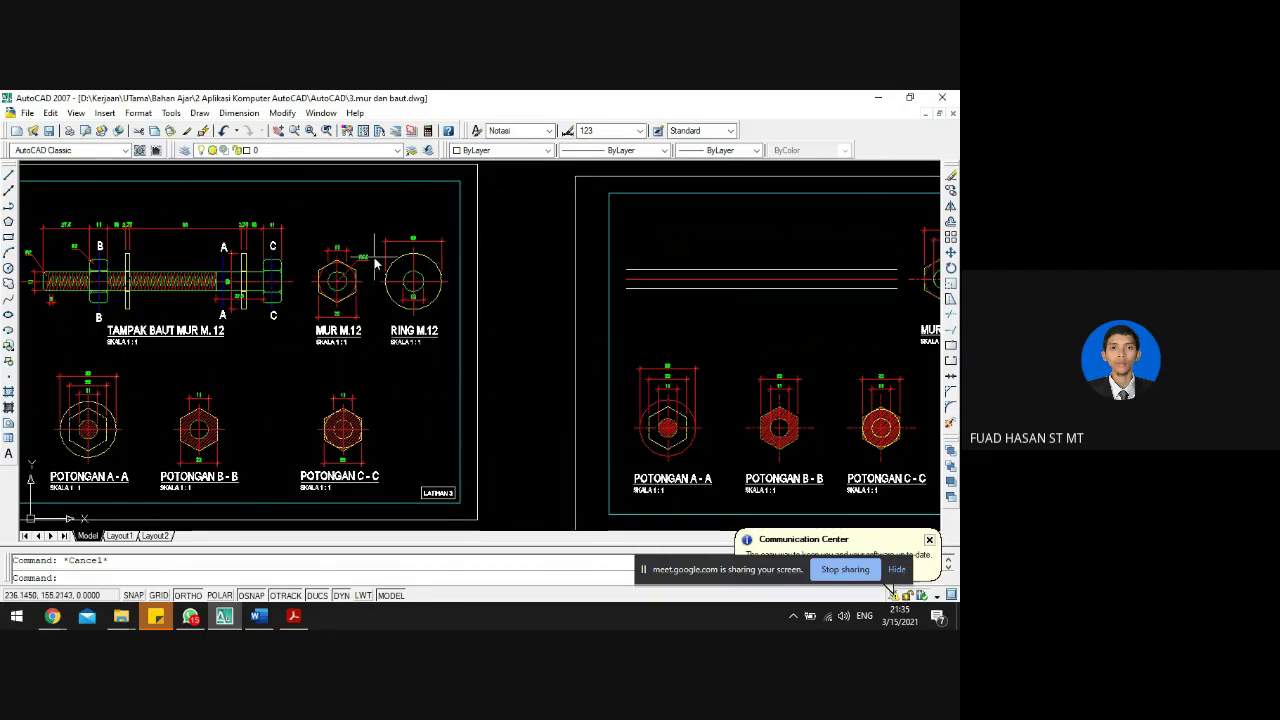
- Draw a vertical line across the shank edges and centre line, slightly inside their left ends, to mark the bolt's end
scroll(343, 288, "down", 2)
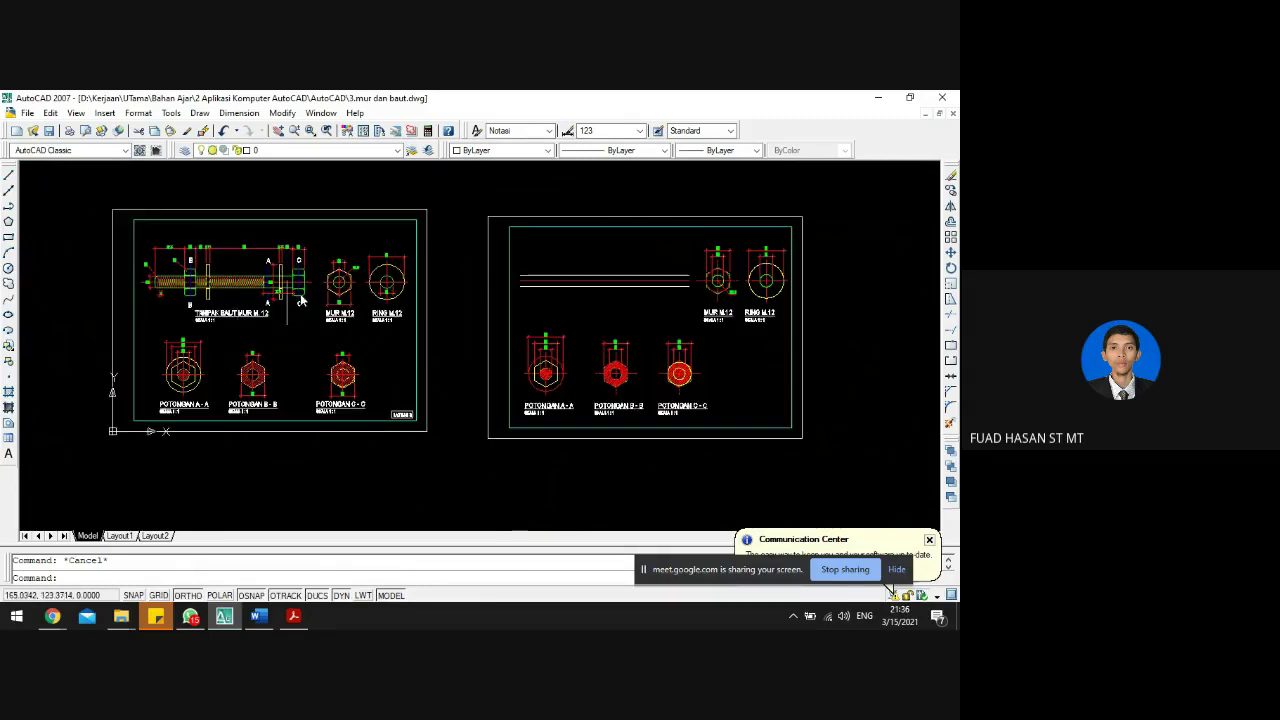
scroll(152, 266, "up", 3)
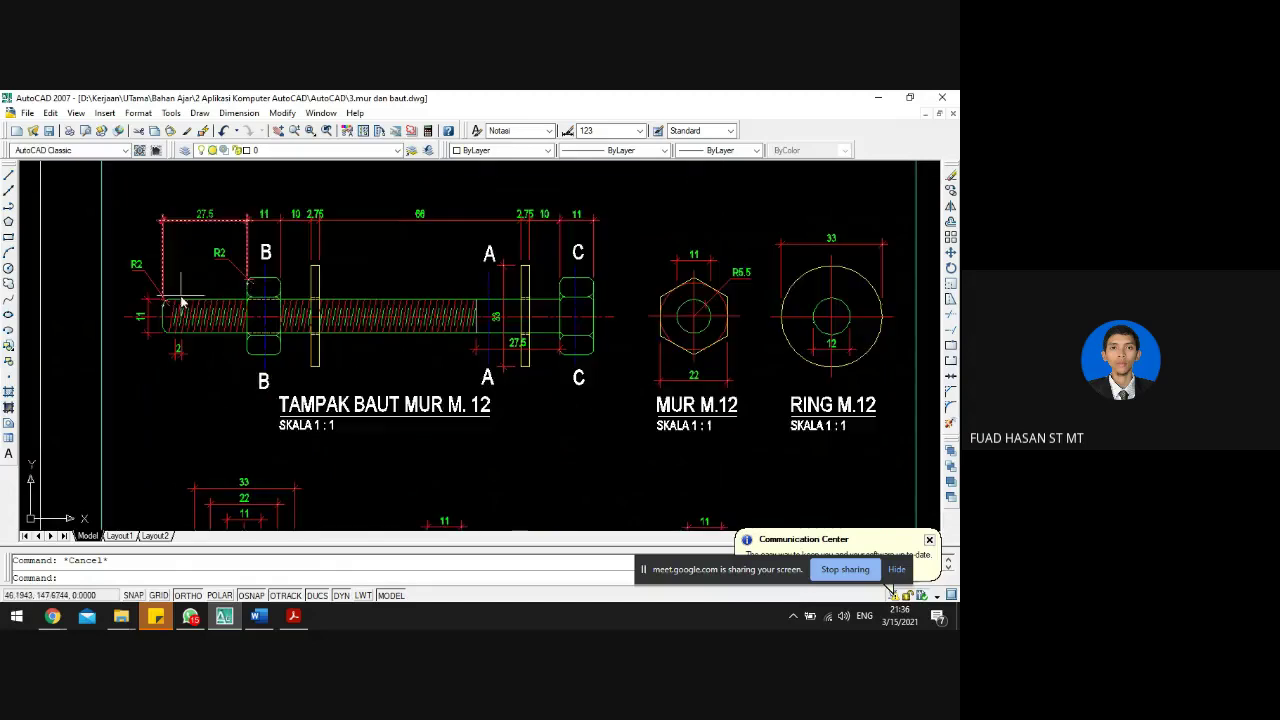
scroll(180, 306, "up", 3)
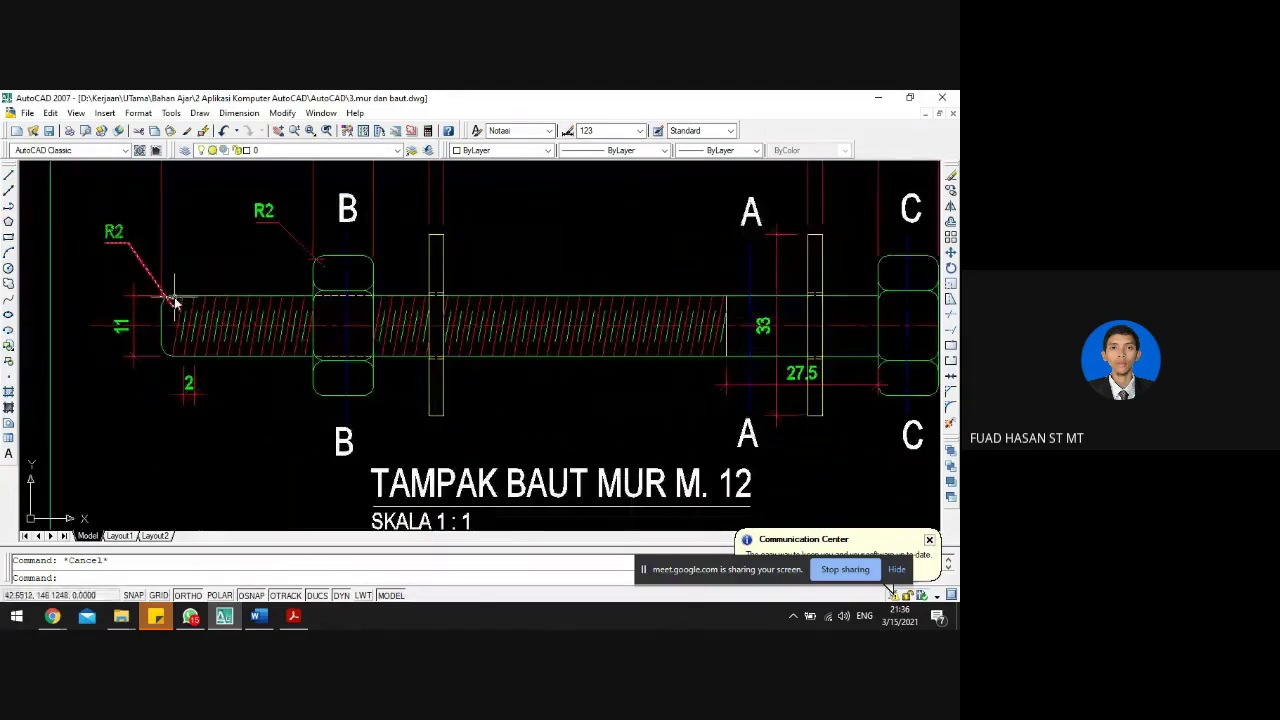
scroll(172, 304, "down", 5)
scroll(603, 314, "up", 2)
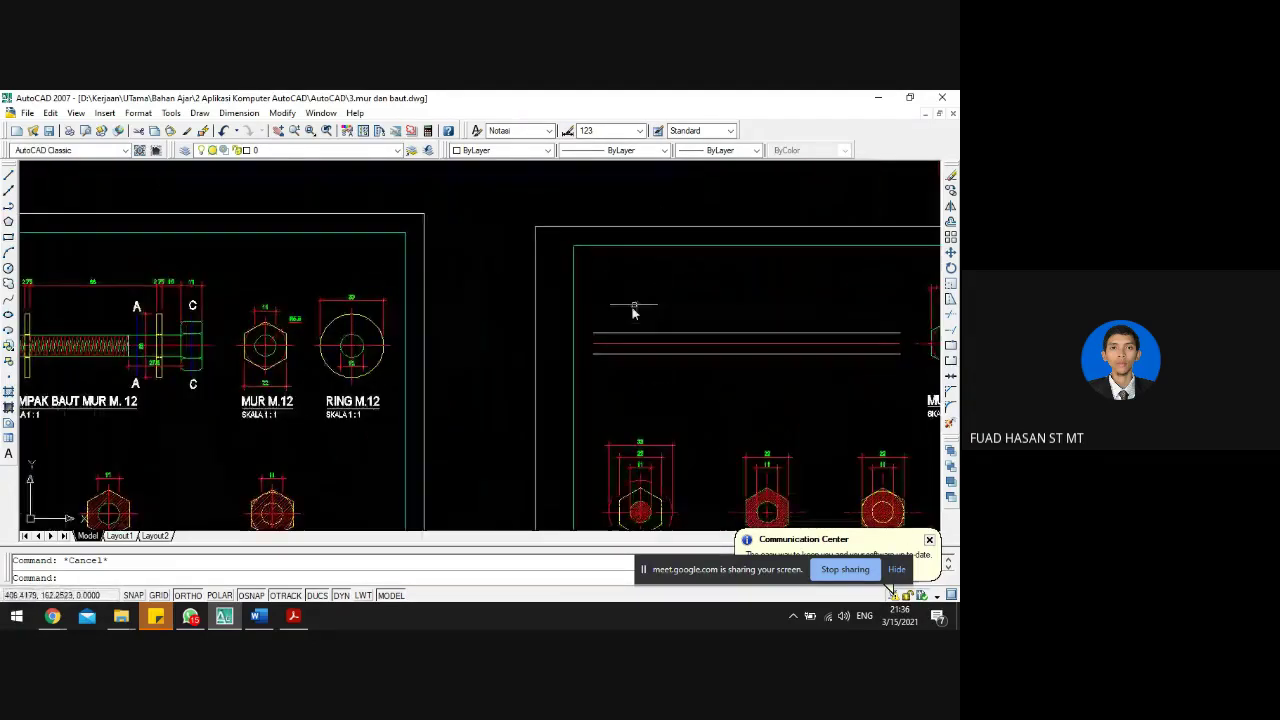
type("L")
key("Return")
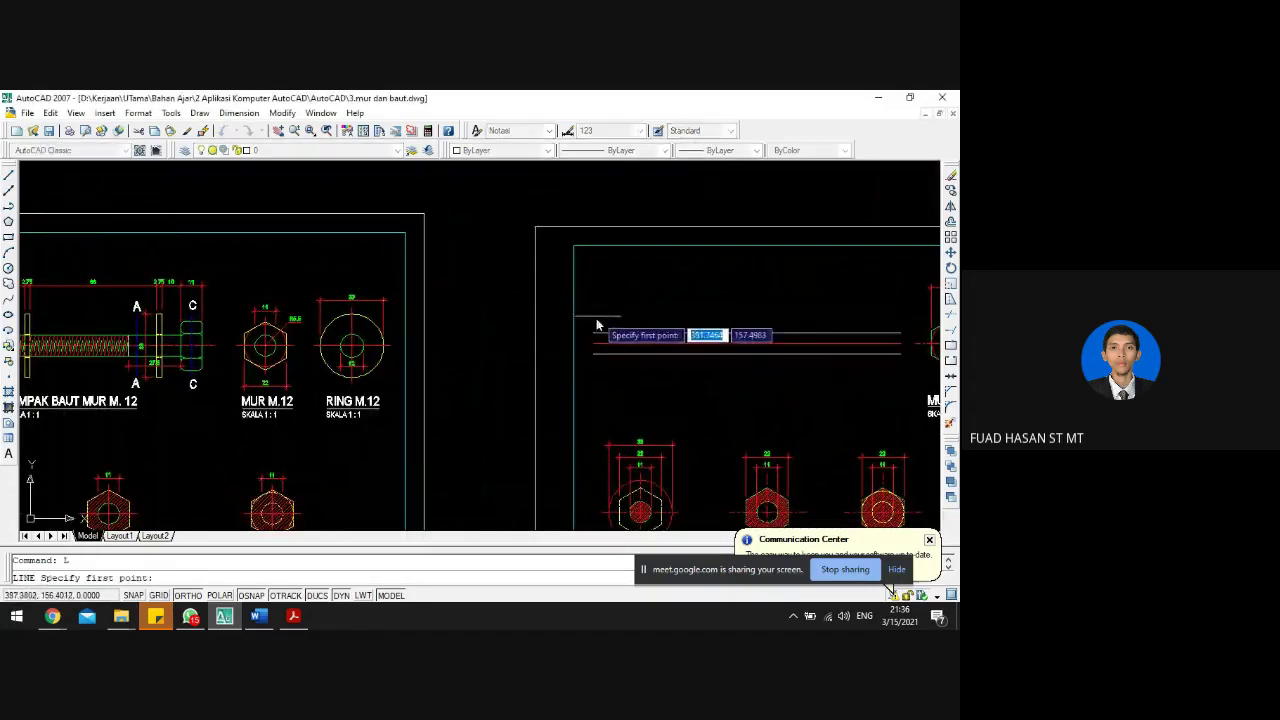
left_click(629, 330)
left_click(640, 365)
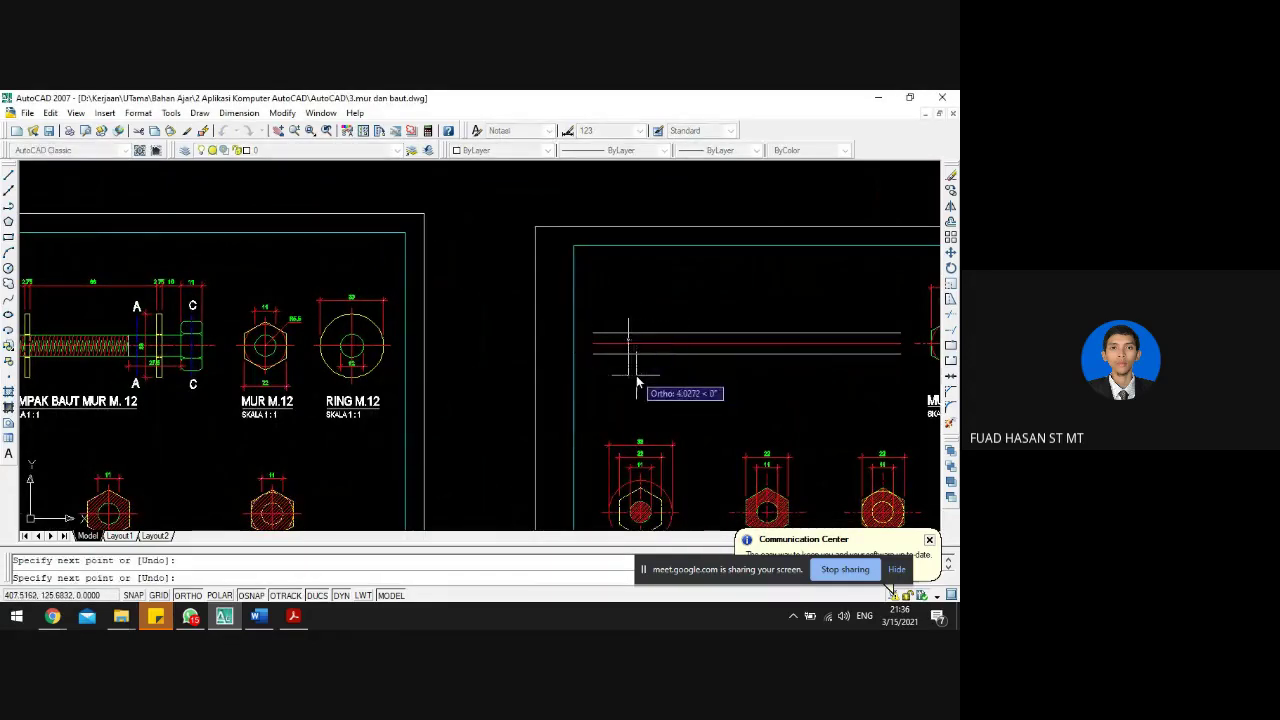
key("Return")
key("Escape")
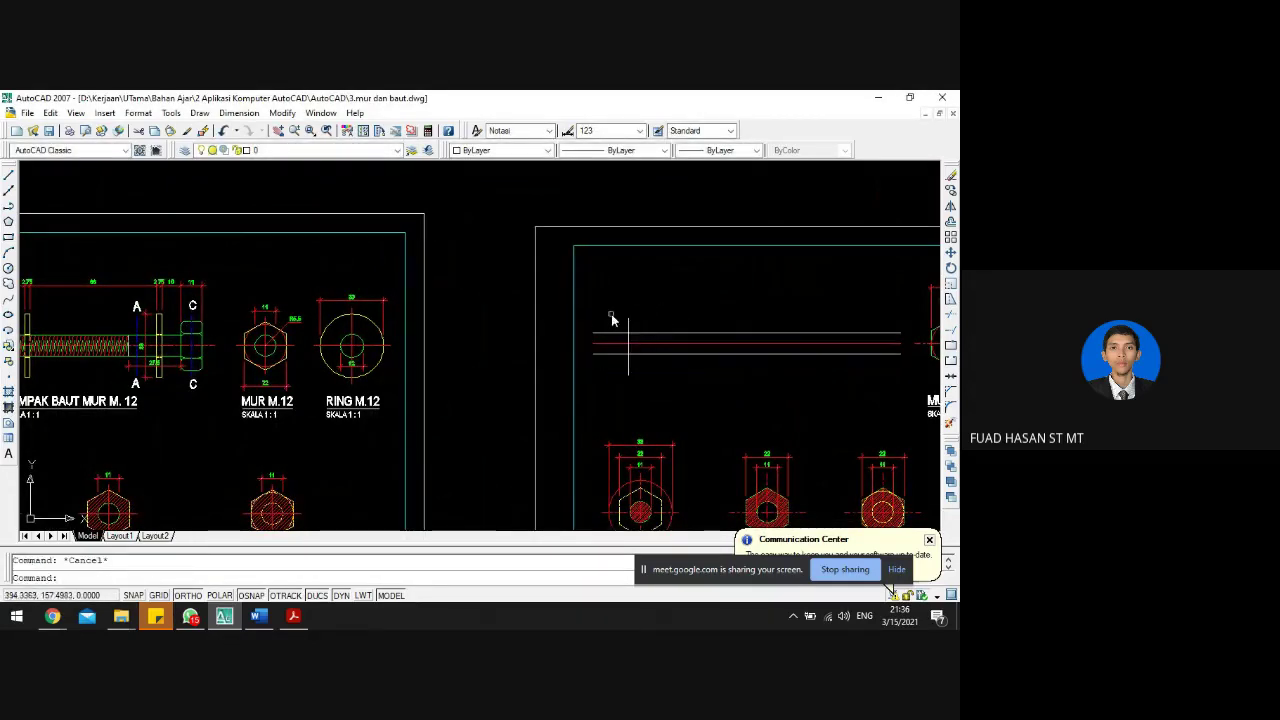
- Trim both shank edges beyond the vertical end line and the end line's projections above and below the shank, keeping the centre line whole
type("TR")
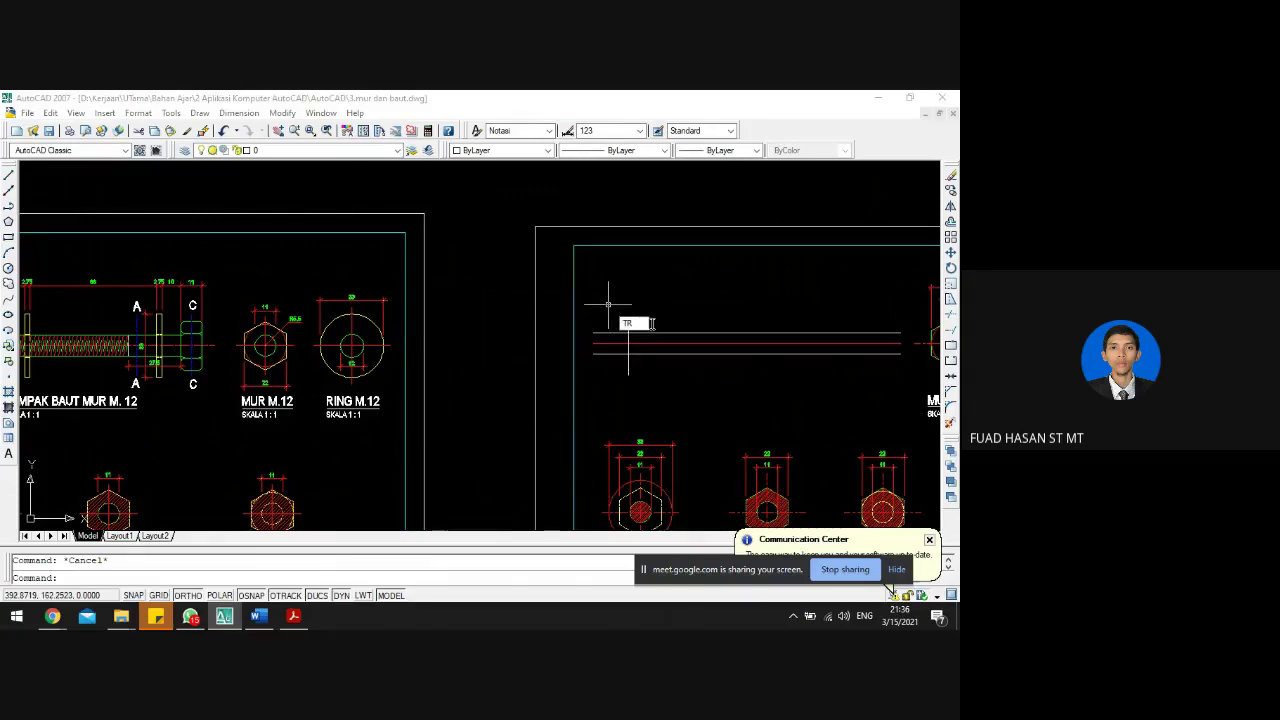
key("Return")
key("Return")
scroll(625, 315, "up", 4)
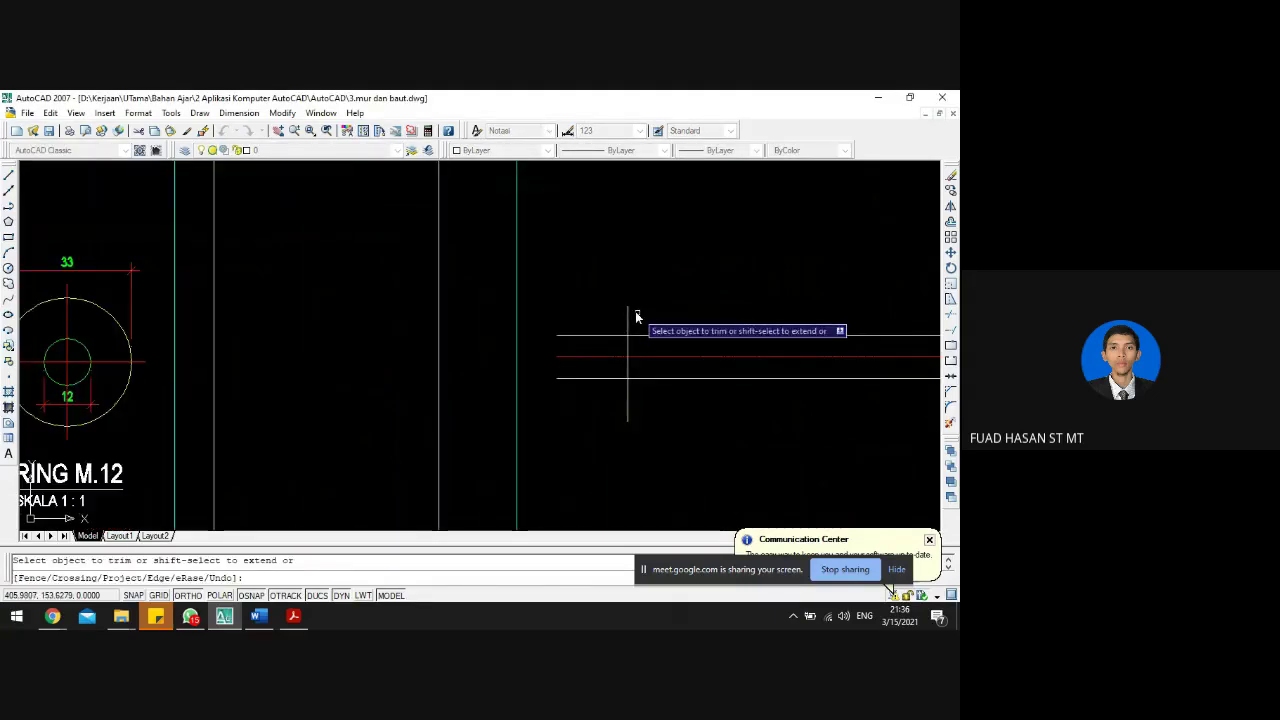
left_click(607, 335)
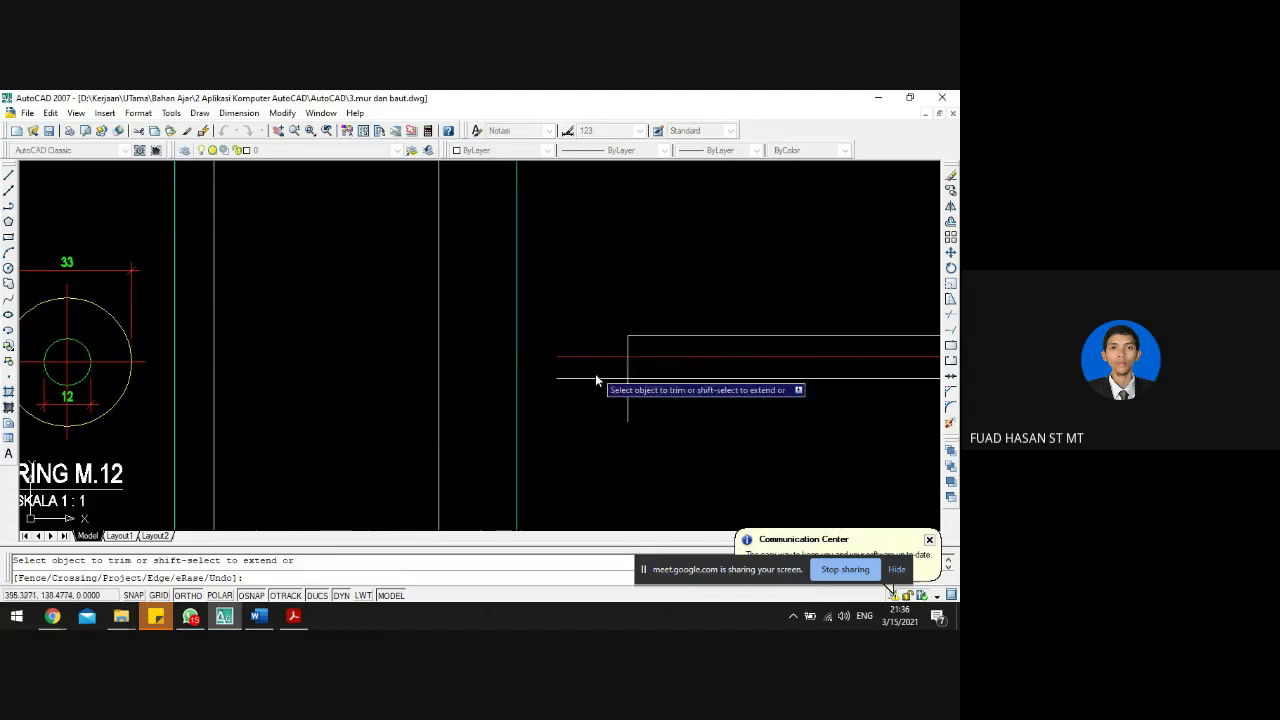
left_click(596, 379)
left_click(627, 414)
left_click(625, 409)
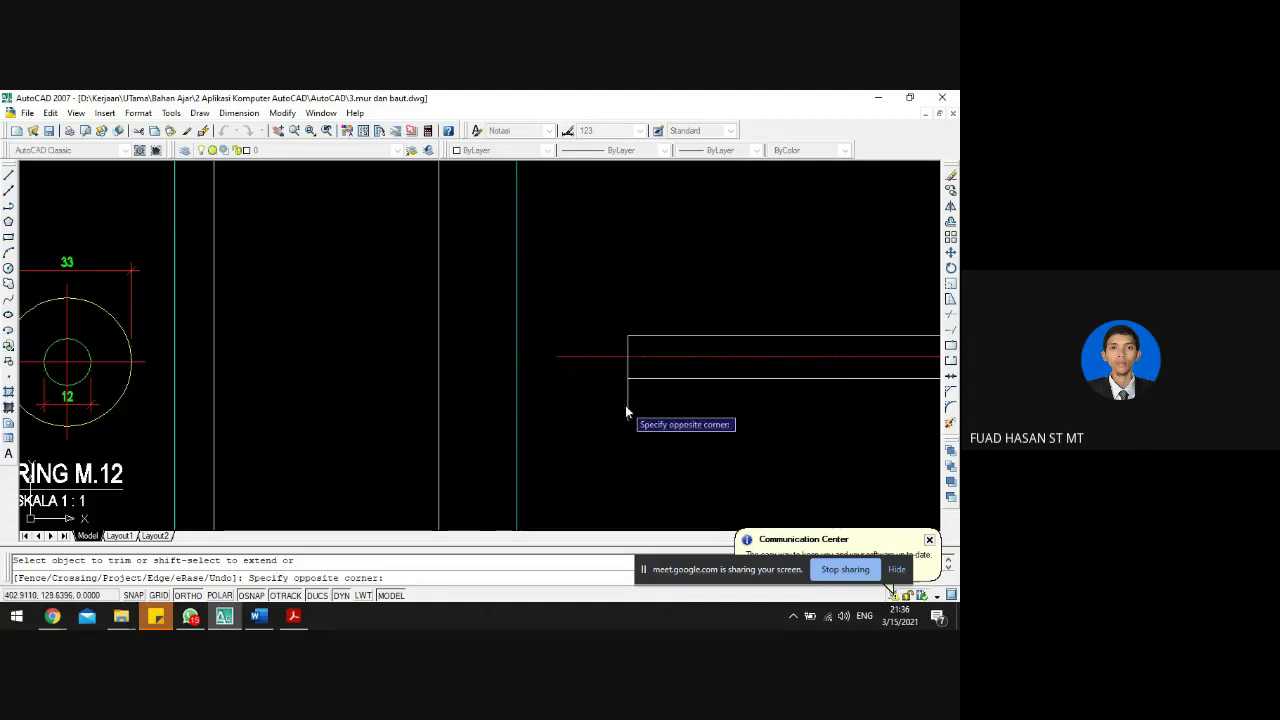
left_click(630, 405)
key("Escape")
scroll(510, 340, "down", 2)
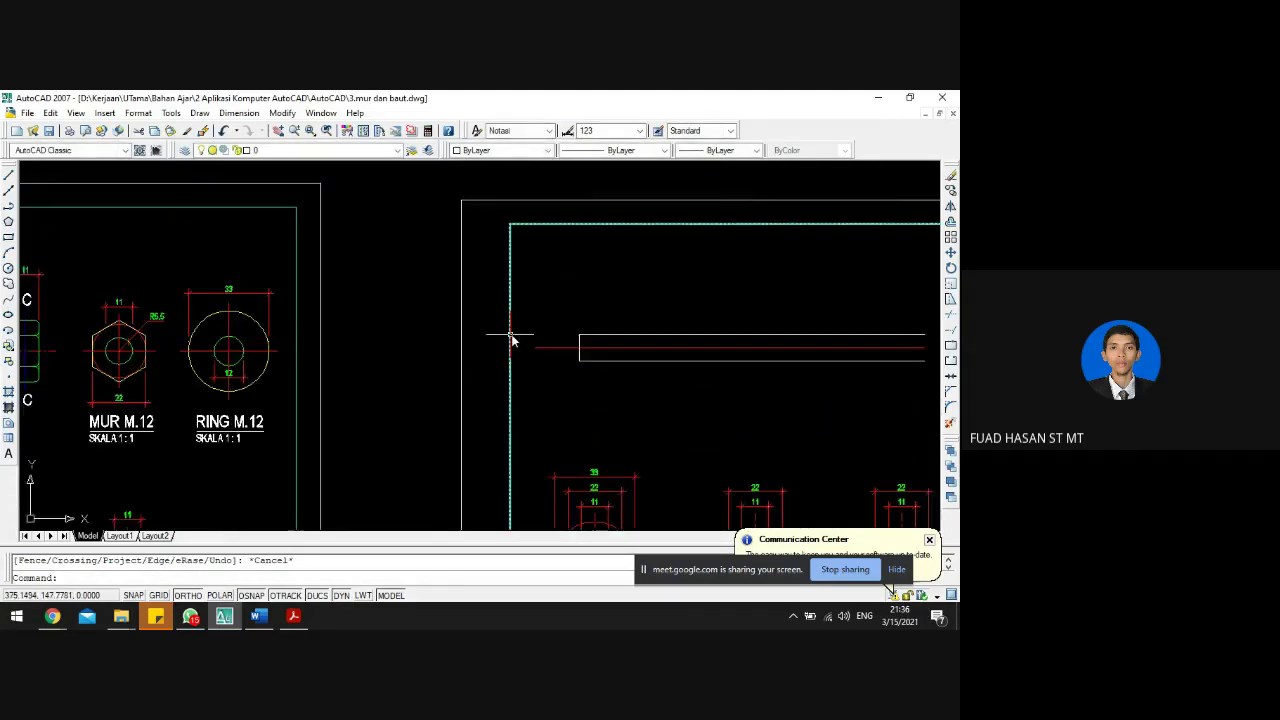
- Examine the R2 rounded corners at the threaded end of the TAMPAK BAUT MUR M. 12 view on the reference sheet
scroll(510, 340, "down", 3)
scroll(264, 348, "up", 2)
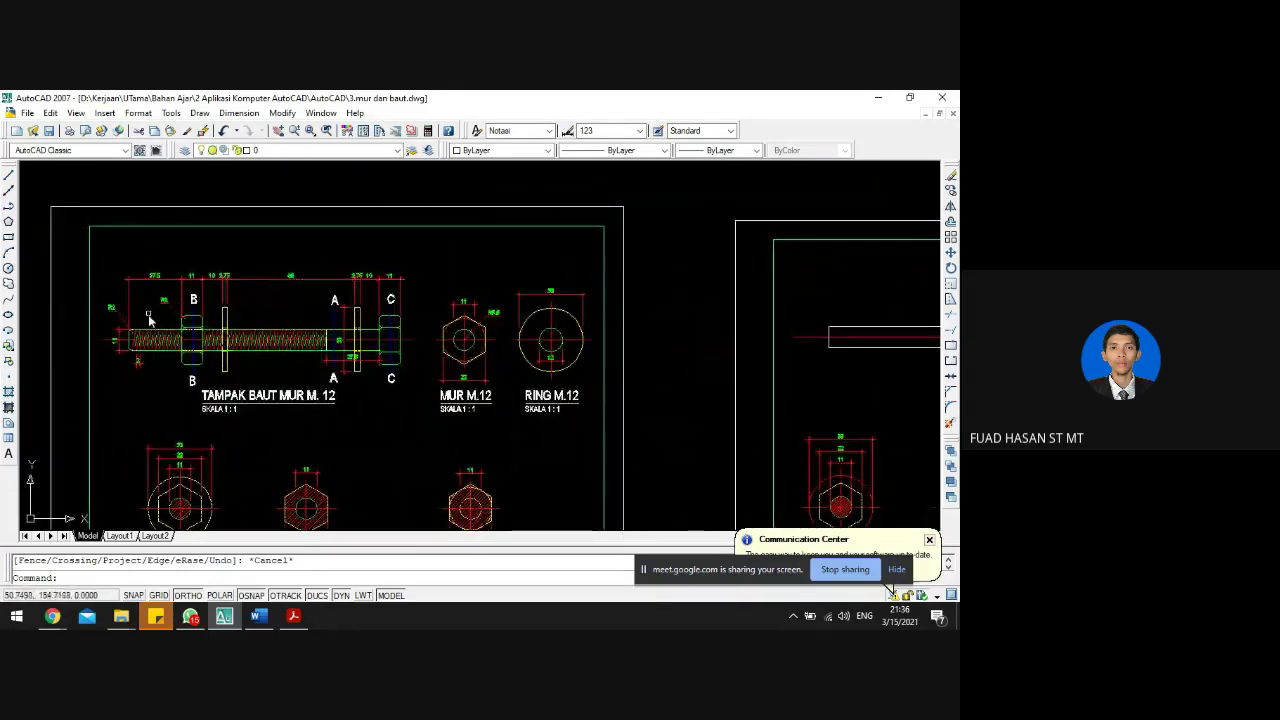
scroll(150, 322, "up", 1)
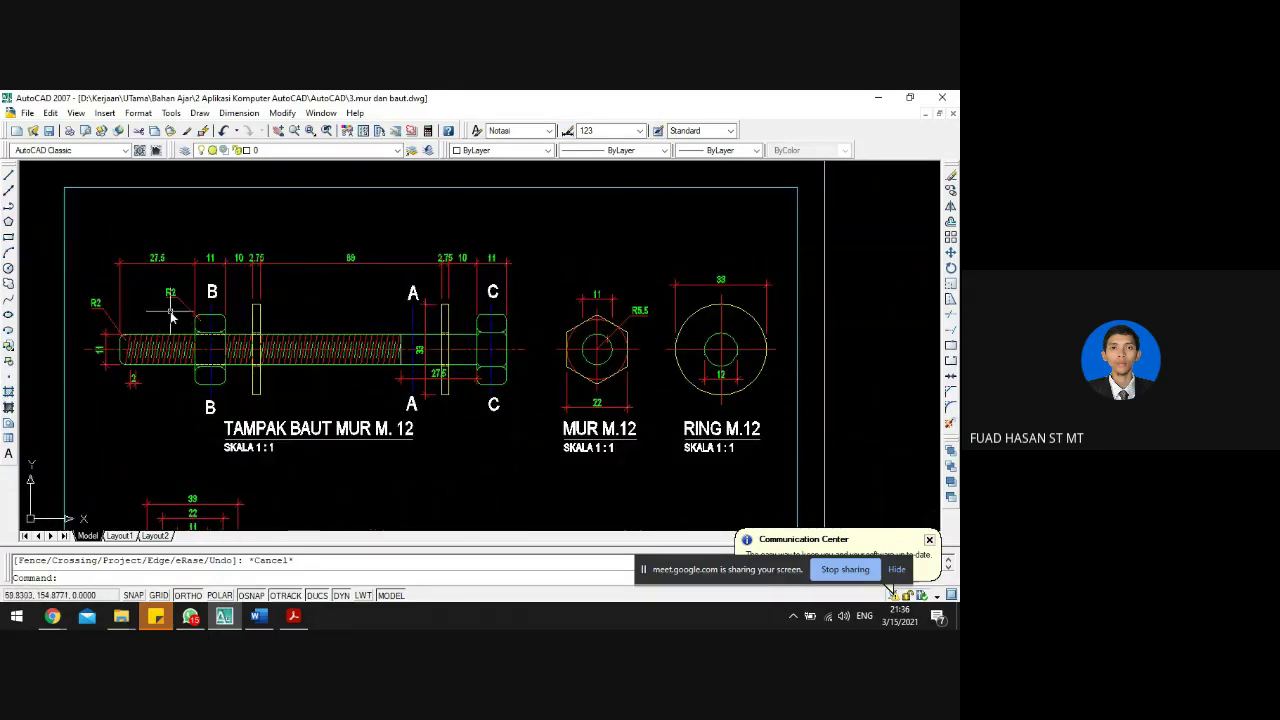
scroll(118, 345, "up", 5)
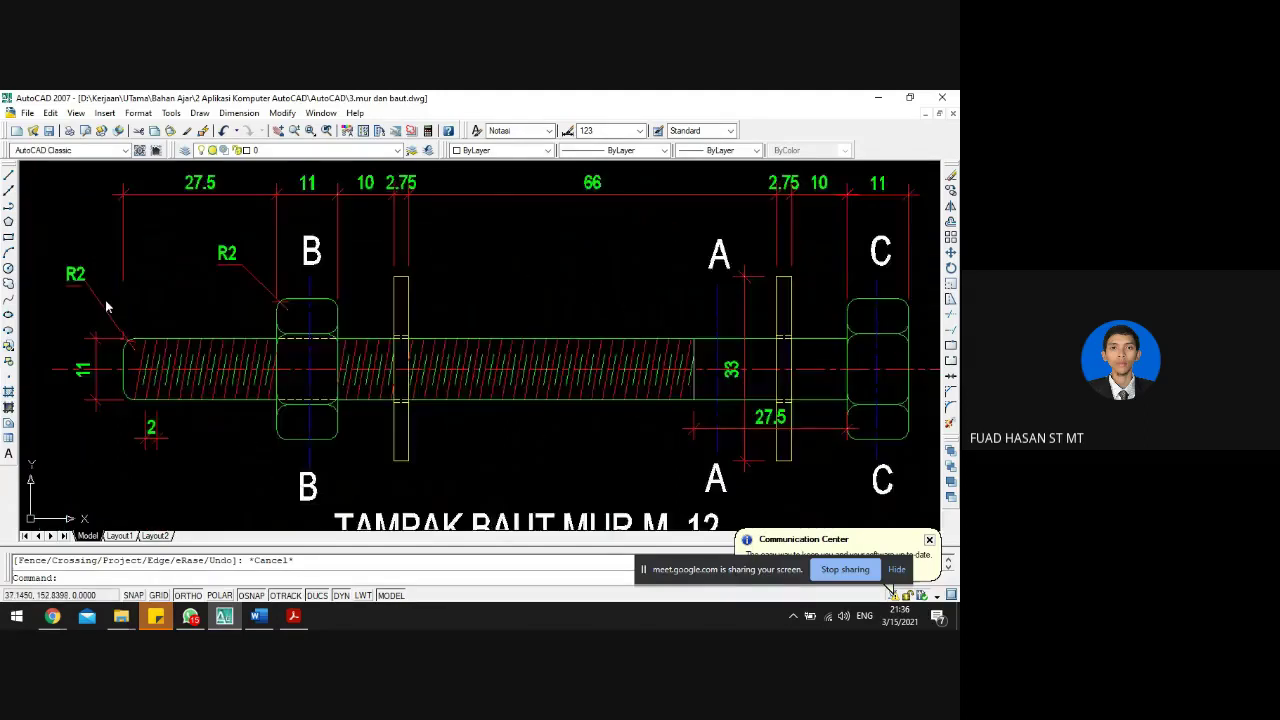
scroll(131, 362, "down", 4)
scroll(133, 367, "down", 4)
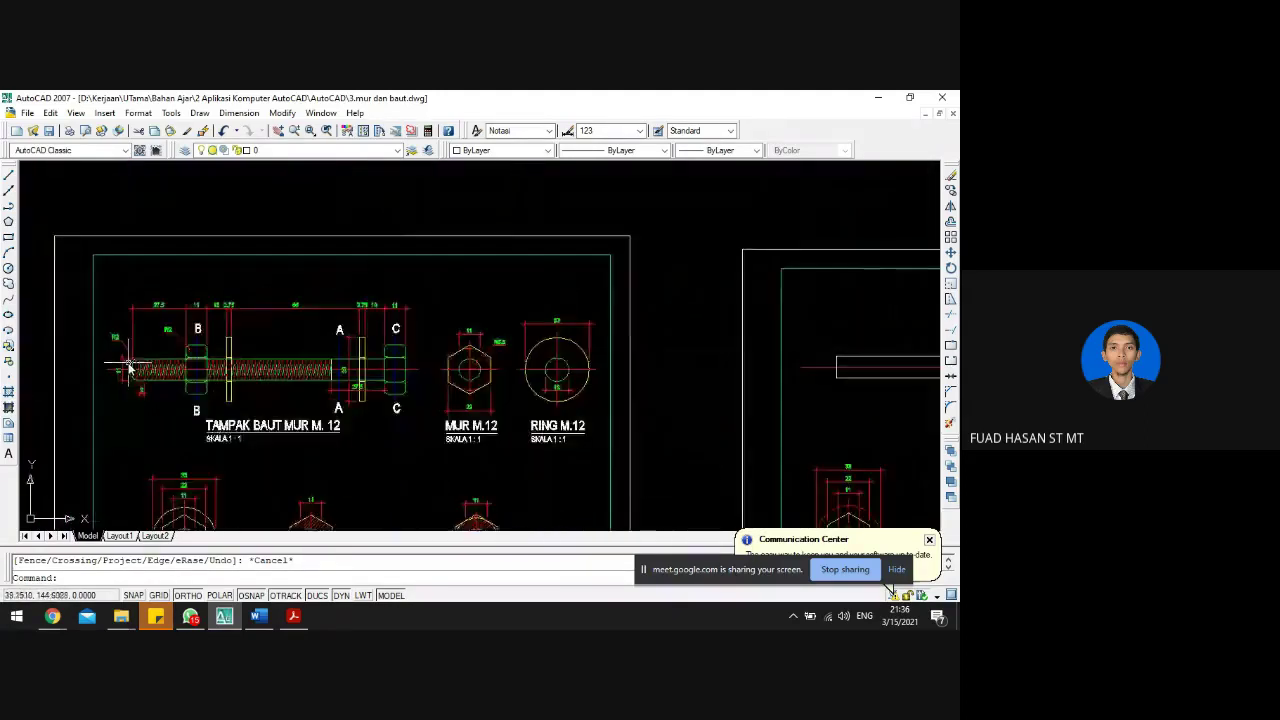
scroll(131, 356, "up", 6)
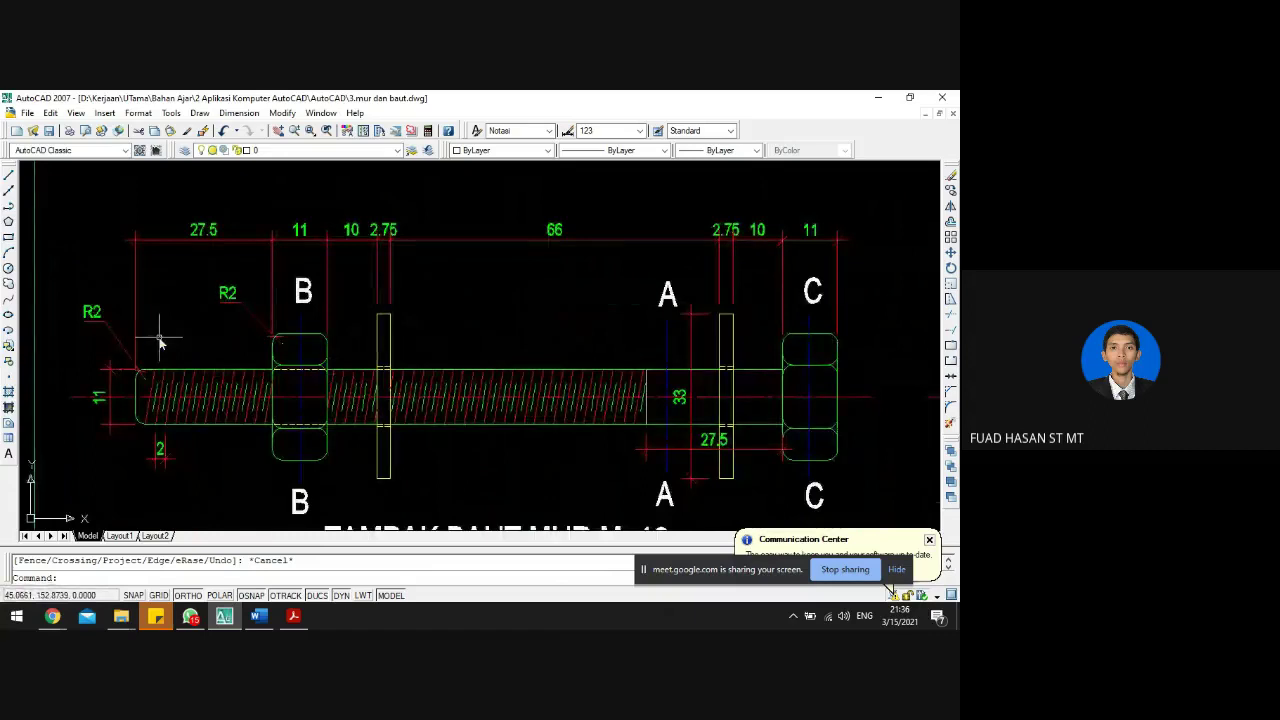
scroll(139, 470, "up", 3)
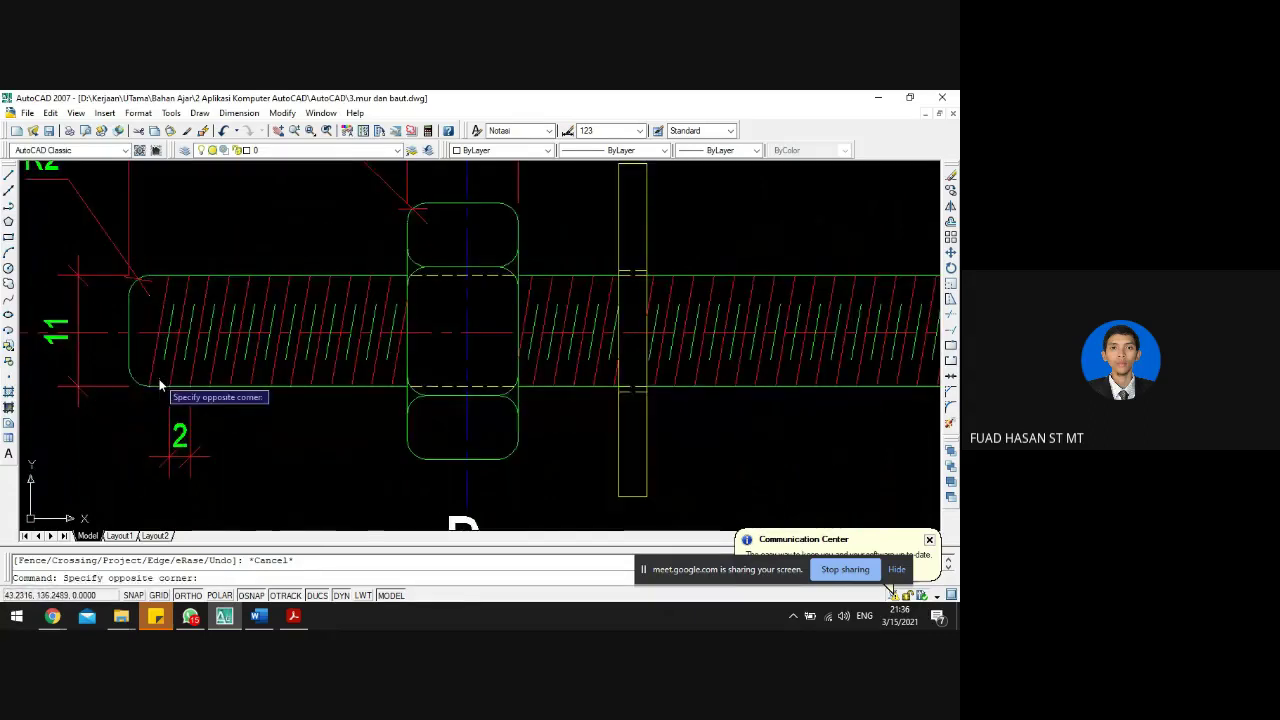
left_click(143, 380)
scroll(145, 383, "up", 7)
scroll(145, 383, "up", 2)
key("Escape")
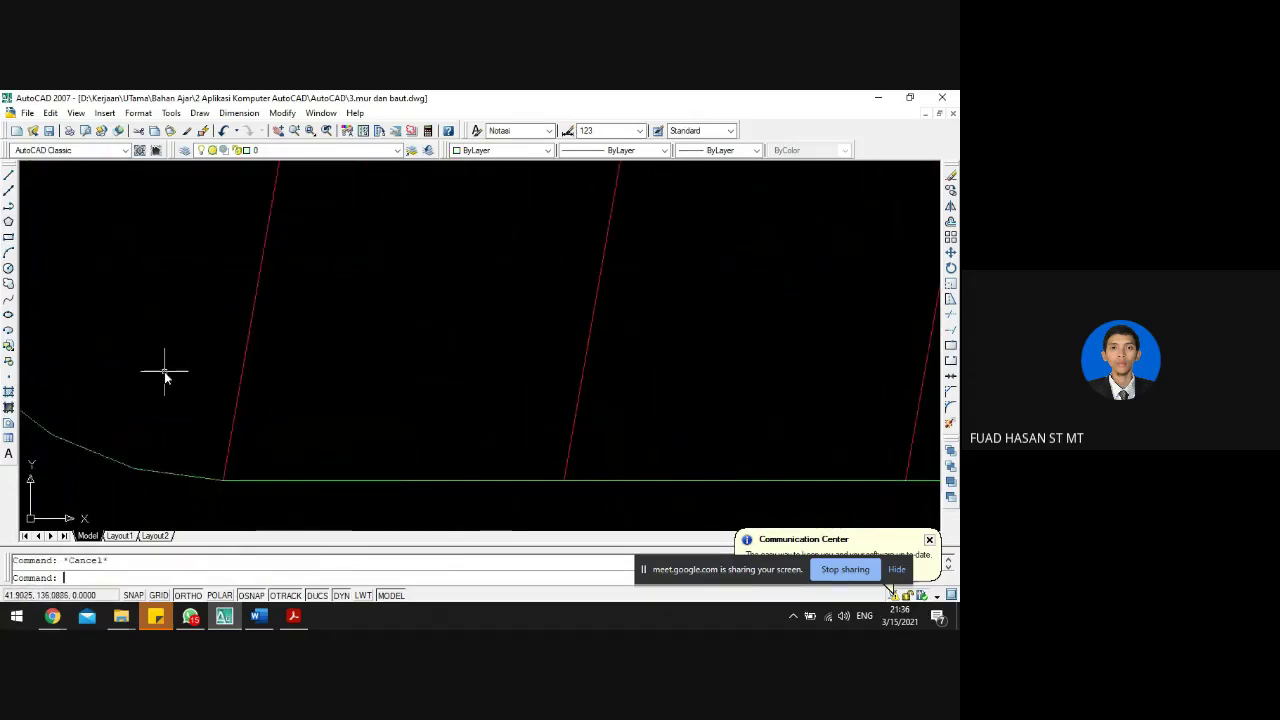
- Fillet the upper corner of the shank's left end on the second sheet with a radius of 2
scroll(163, 366, "down", 8)
scroll(772, 368, "up", 4)
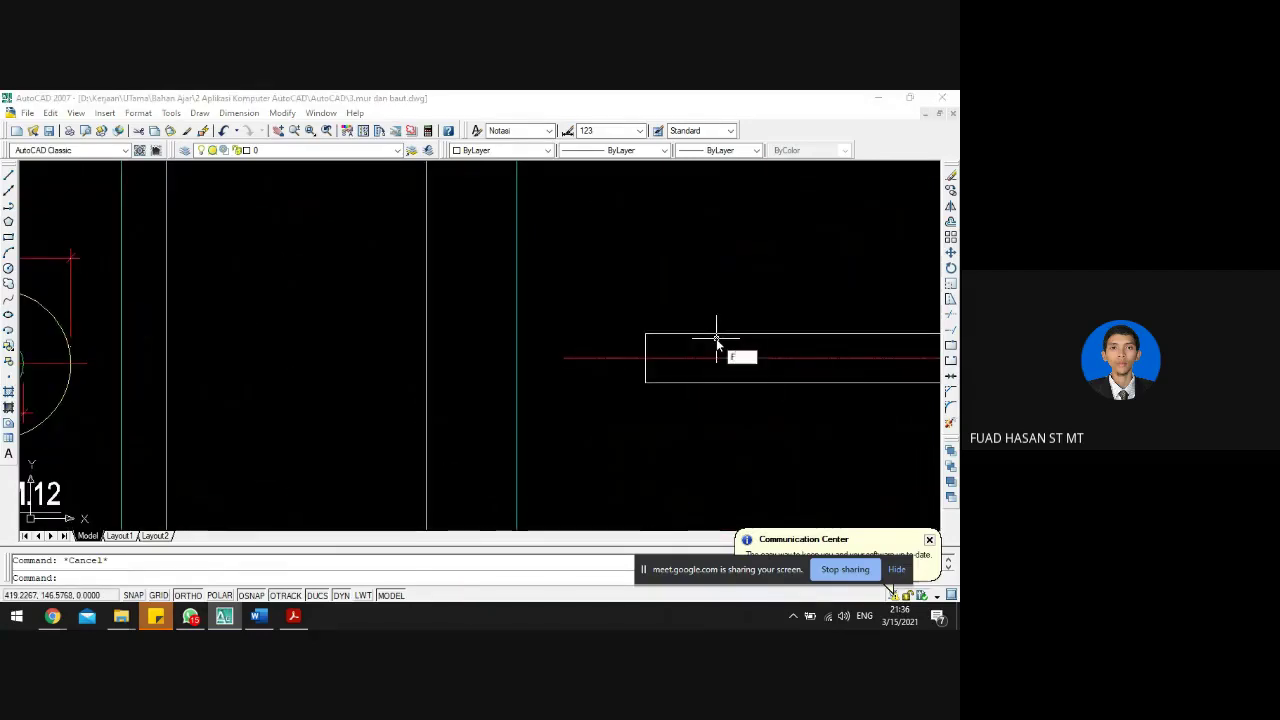
type("f")
key("Return")
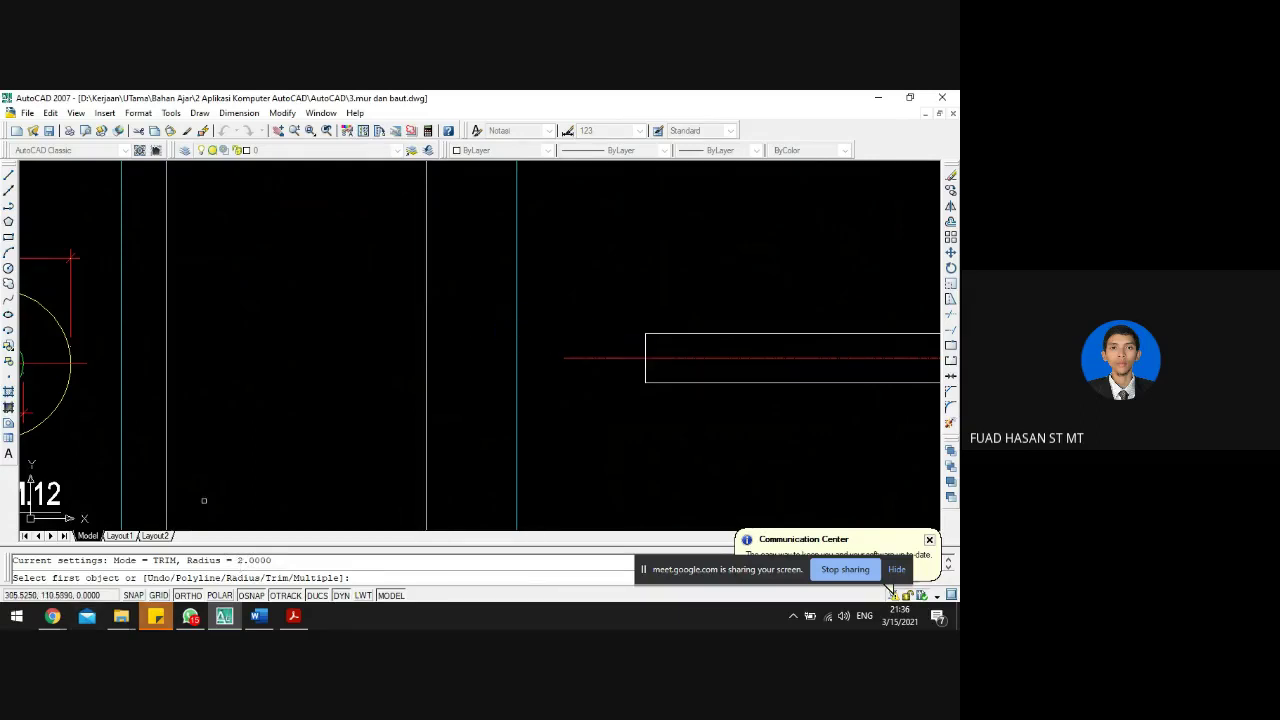
type("r")
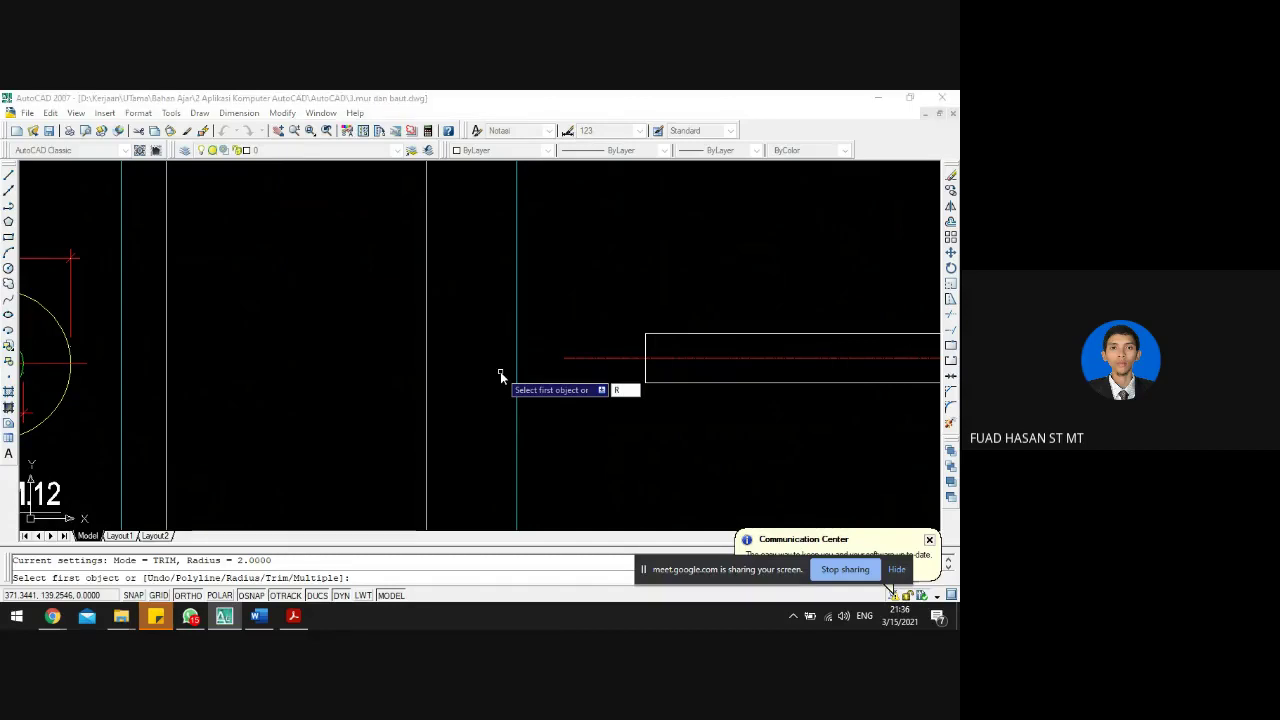
key("Return")
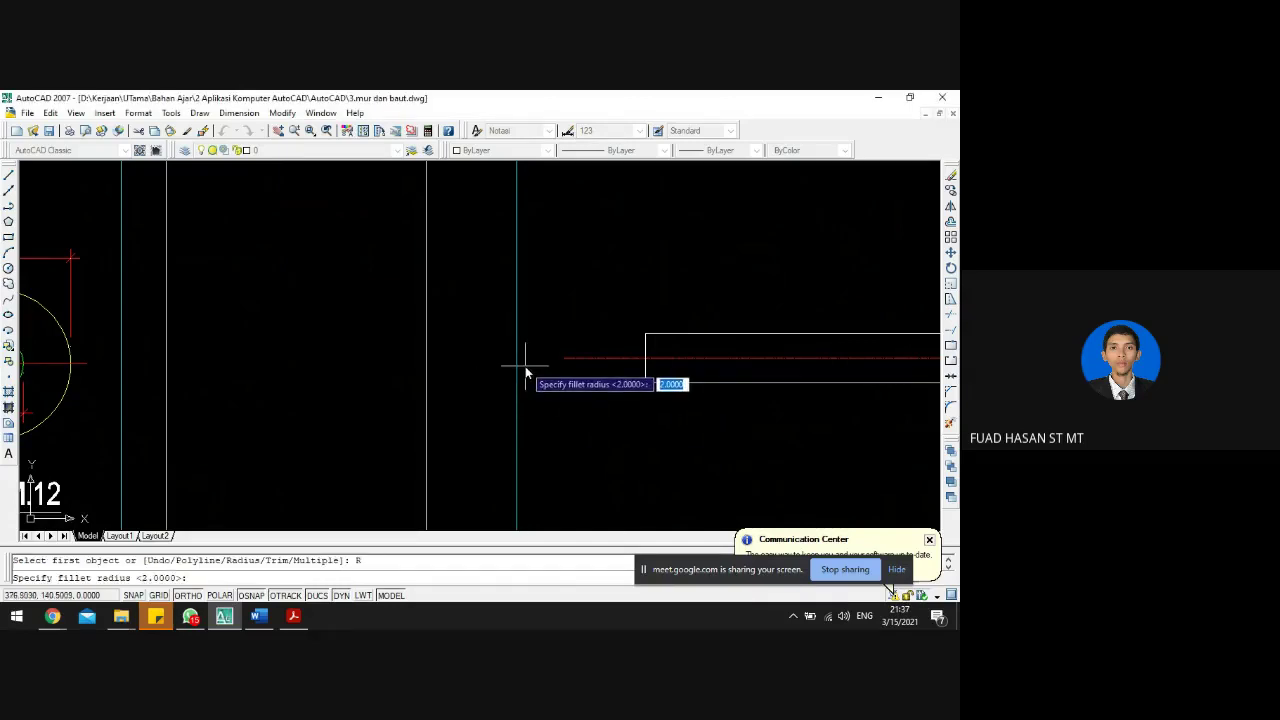
type("2")
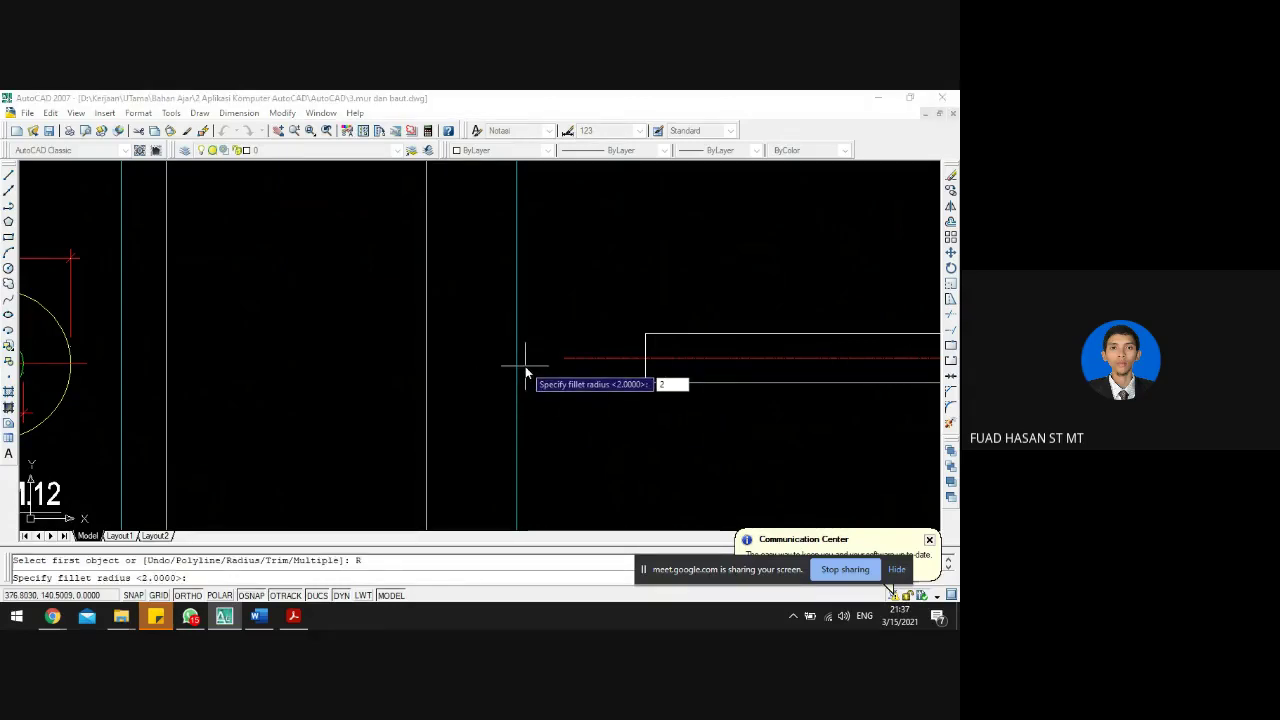
key("Return")
scroll(640, 340, "up", 2)
scroll(640, 340, "up", 3)
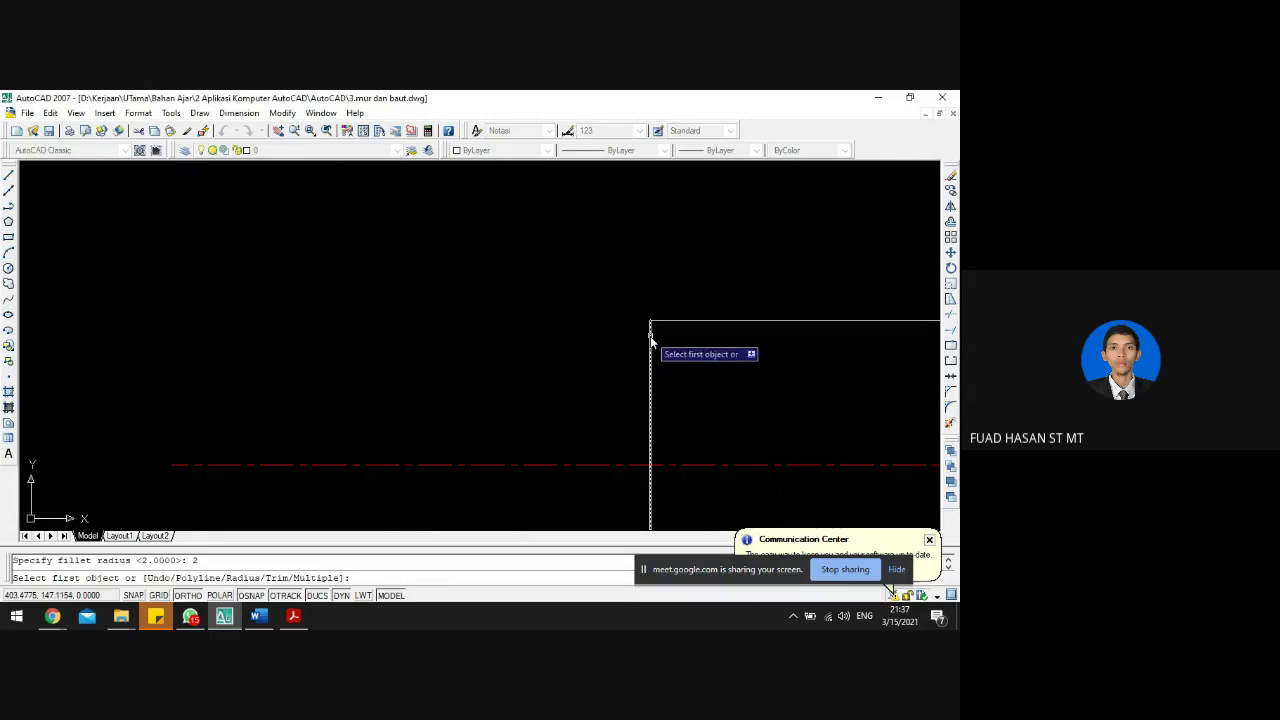
left_click(651, 341)
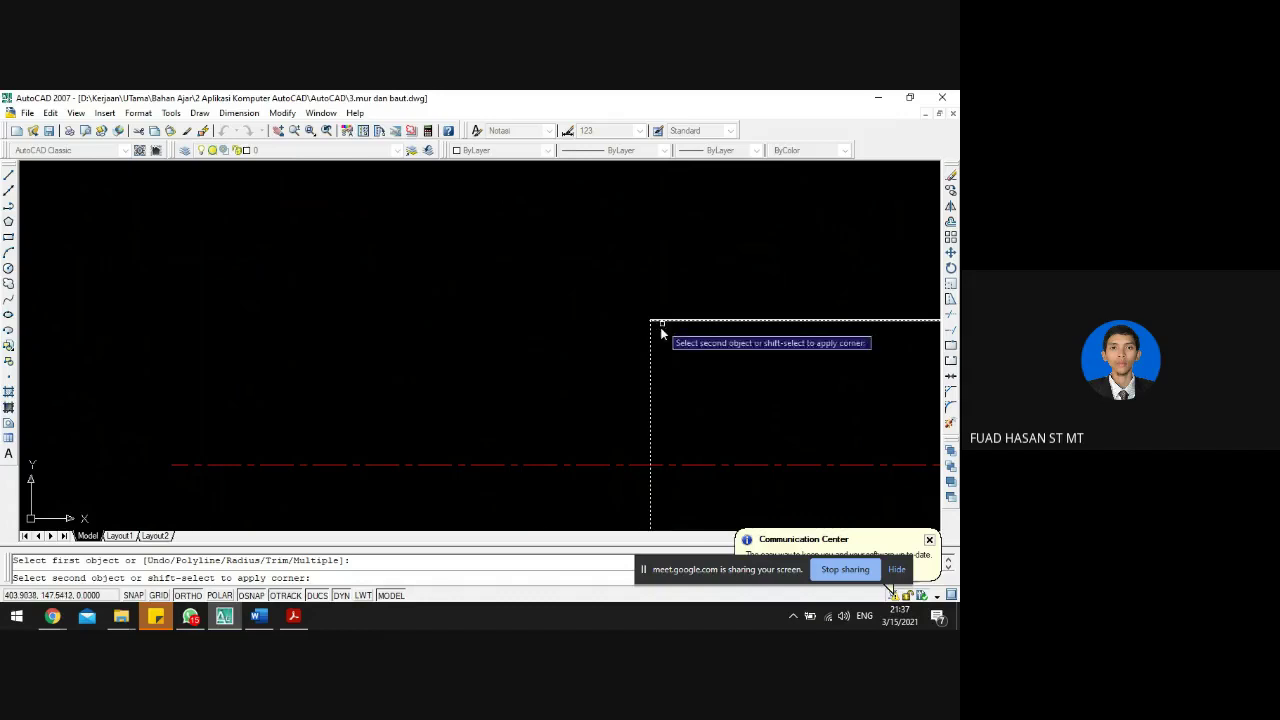
left_click(660, 325)
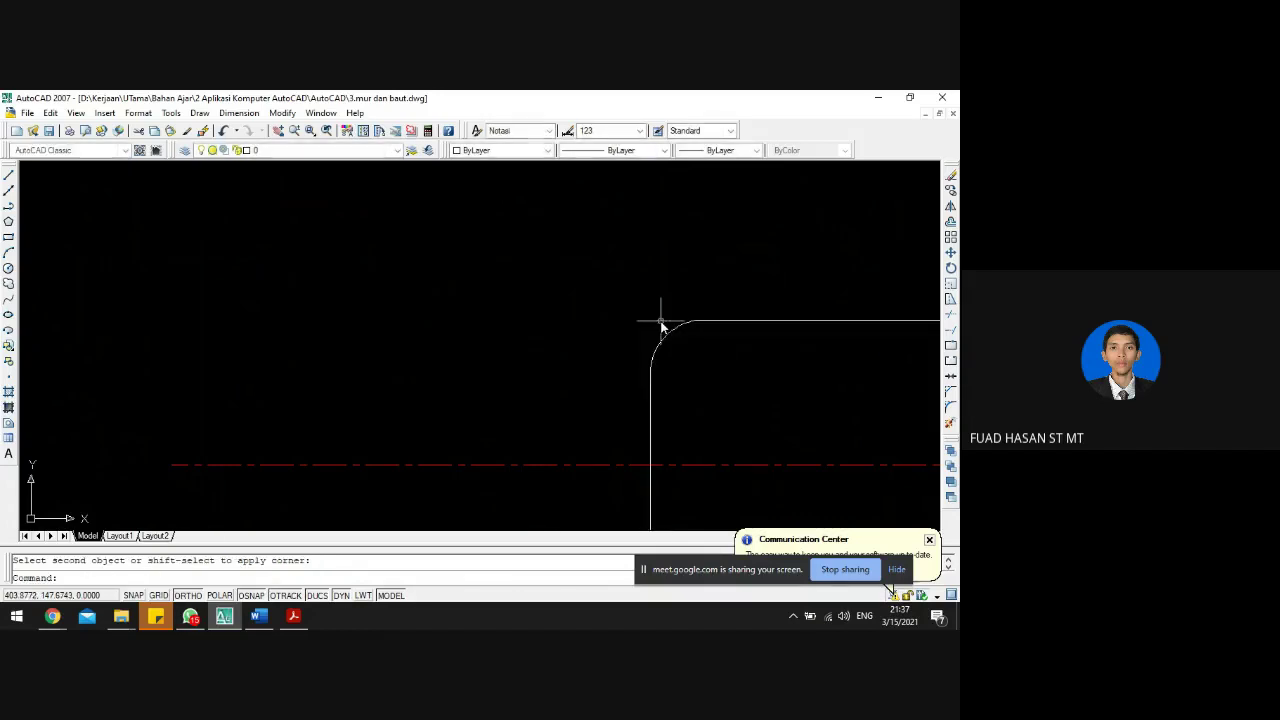
scroll(593, 325, "down", 2)
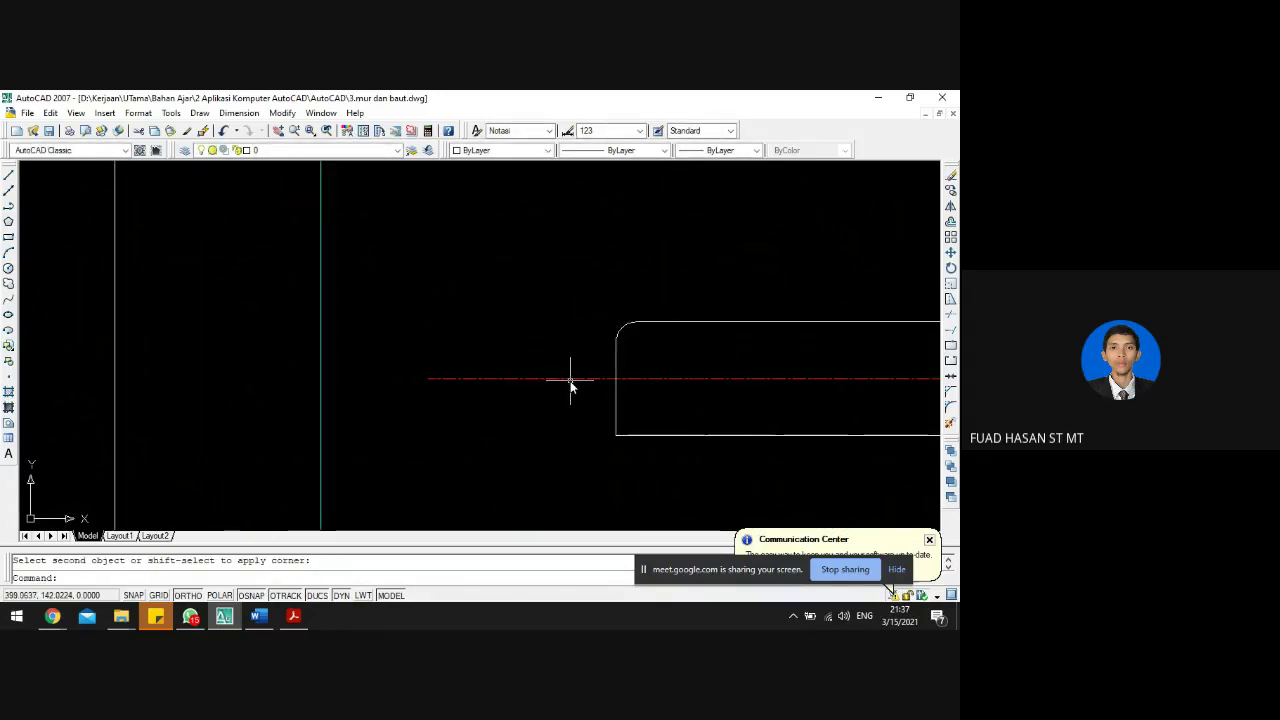
- Fillet the lower corner of the shank's left end on the second sheet with radius 2
key("Return")
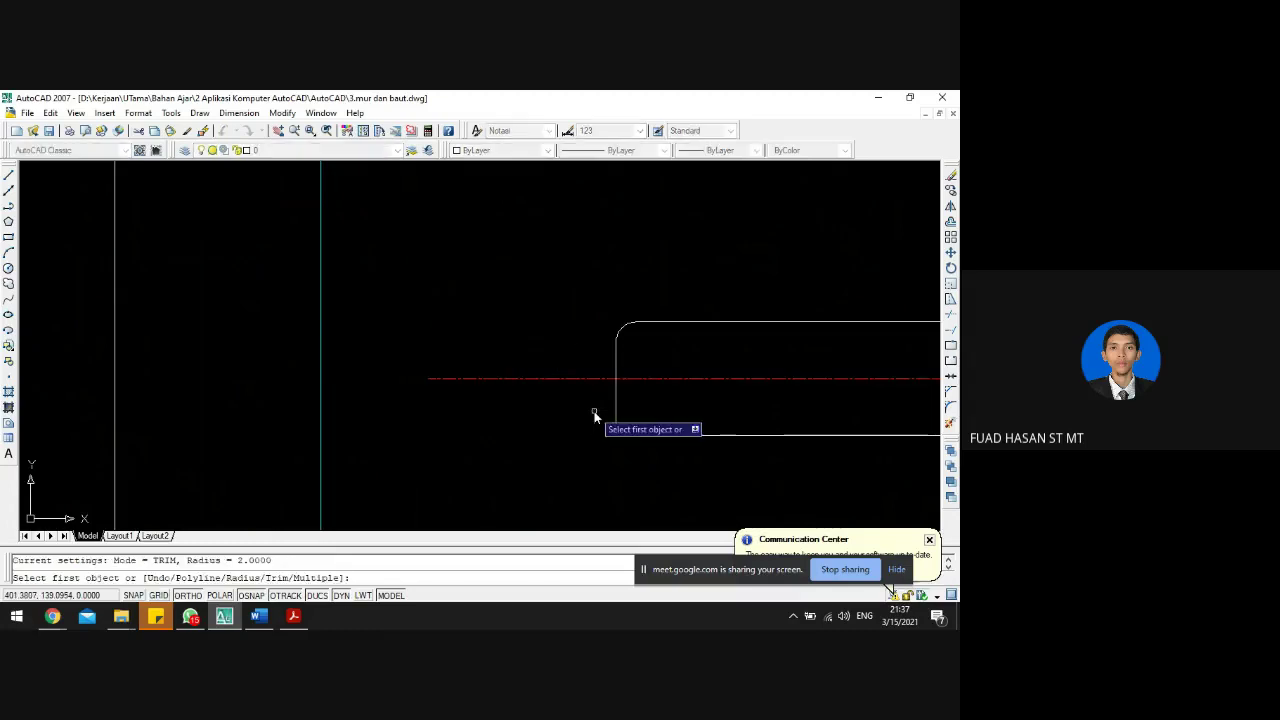
left_click(616, 421)
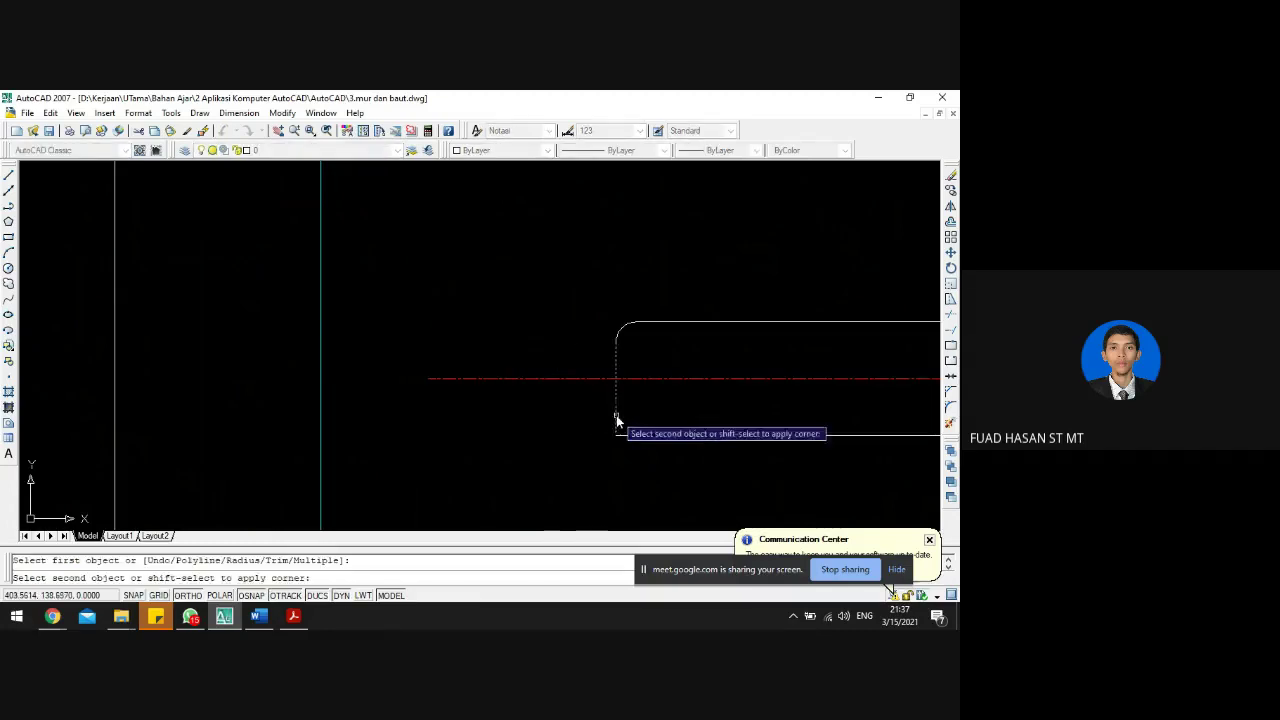
left_click(627, 435)
- Copy the complete TAMPAK BAUT MUR M. 12 view with its dimensions and title straight up into the empty space above the reference sheet
scroll(585, 372, "down", 6)
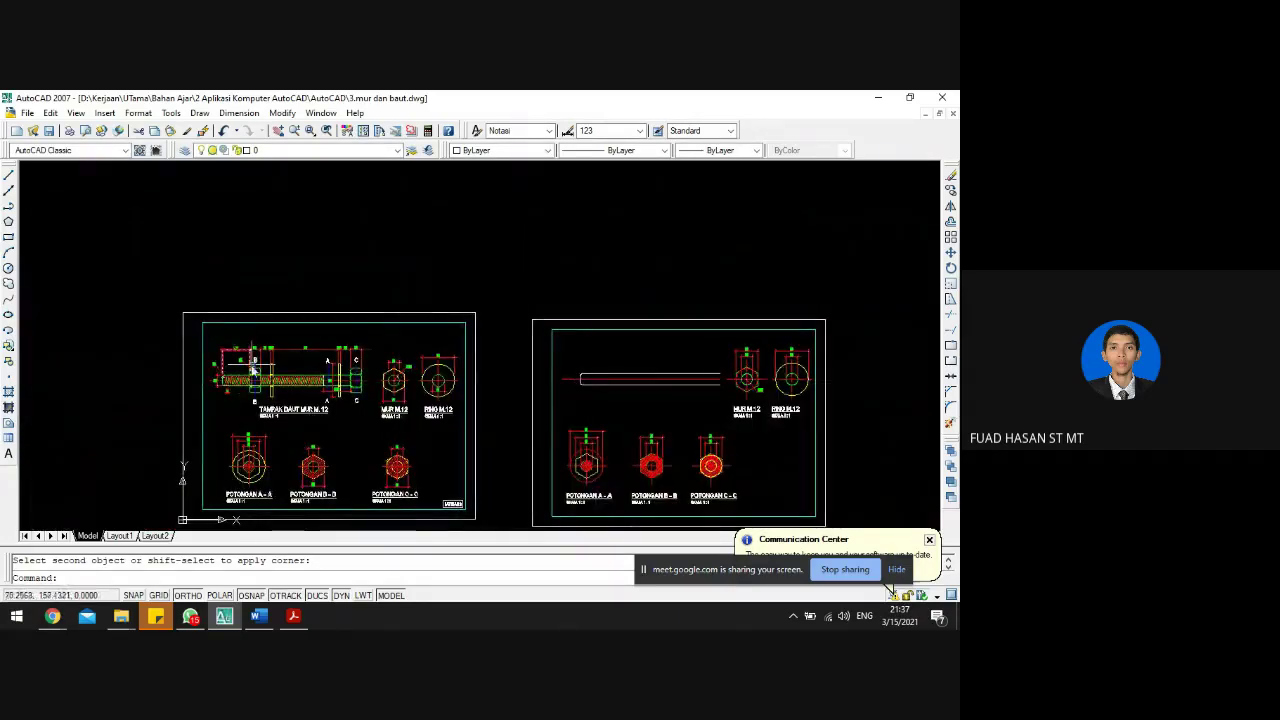
key("Escape")
scroll(240, 370, "up", 3)
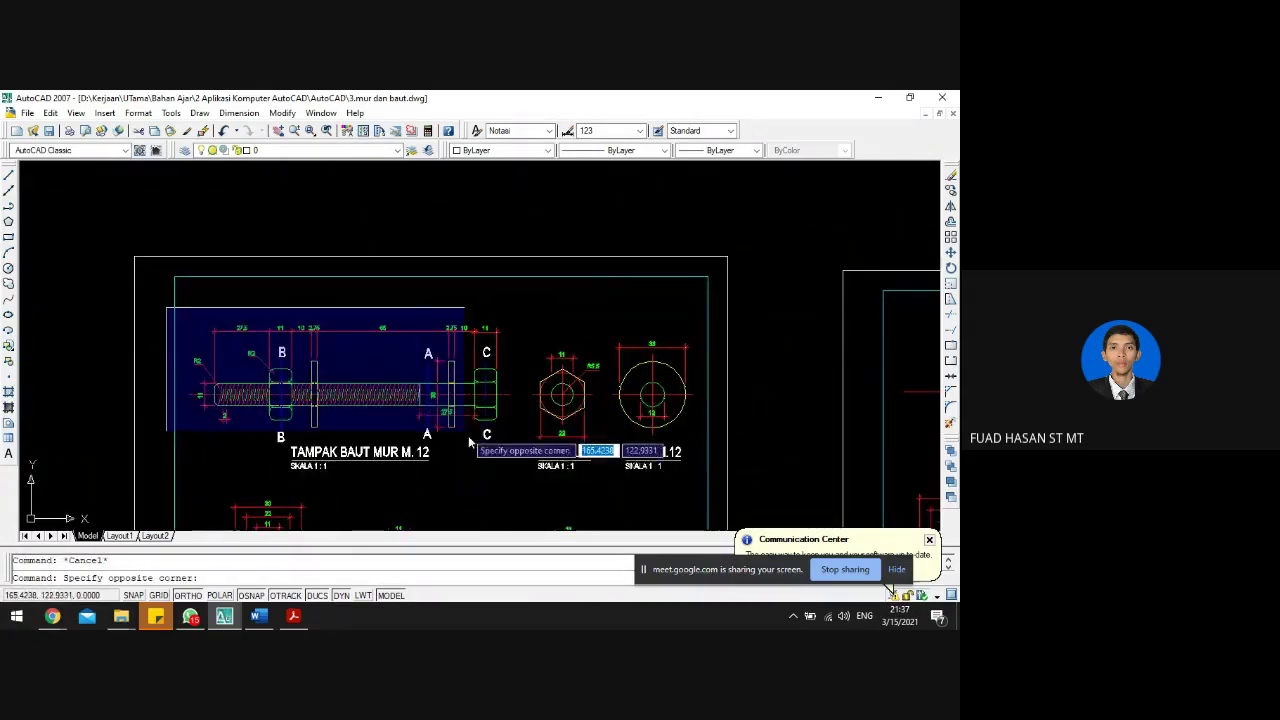
left_click(520, 487)
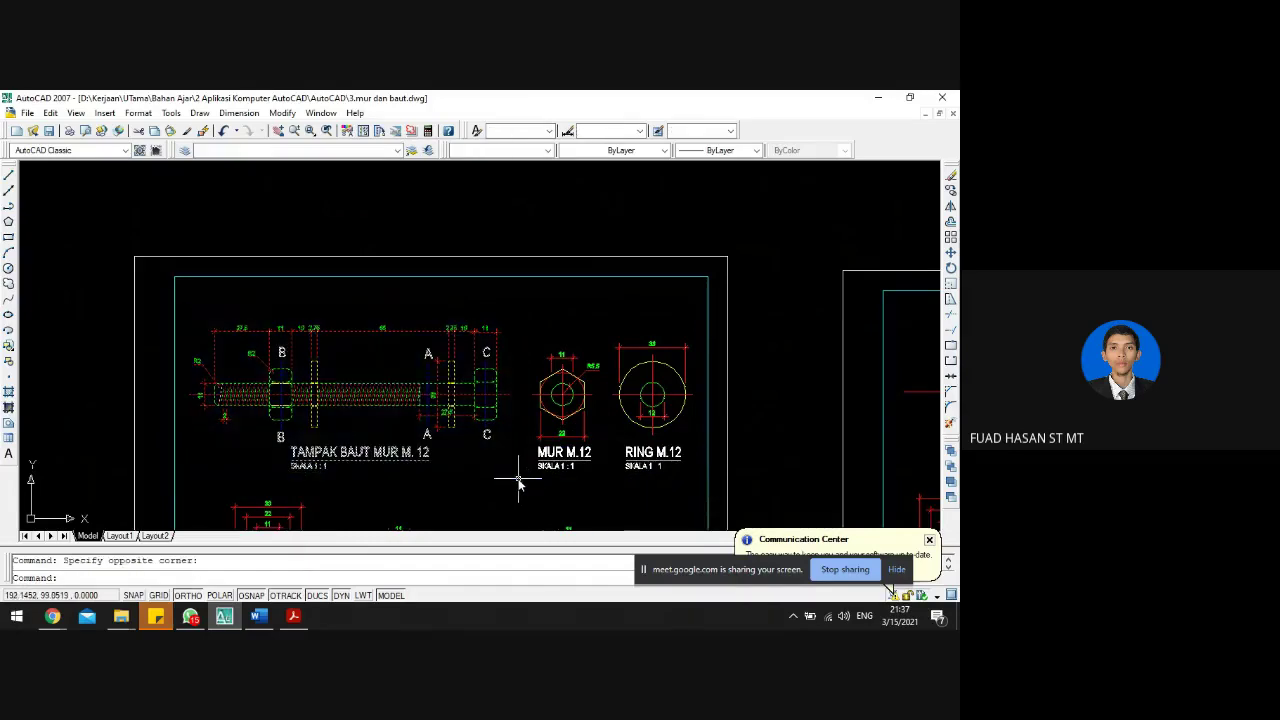
type("co")
key("Return")
left_click(460, 490)
scroll(457, 489, "down", 2)
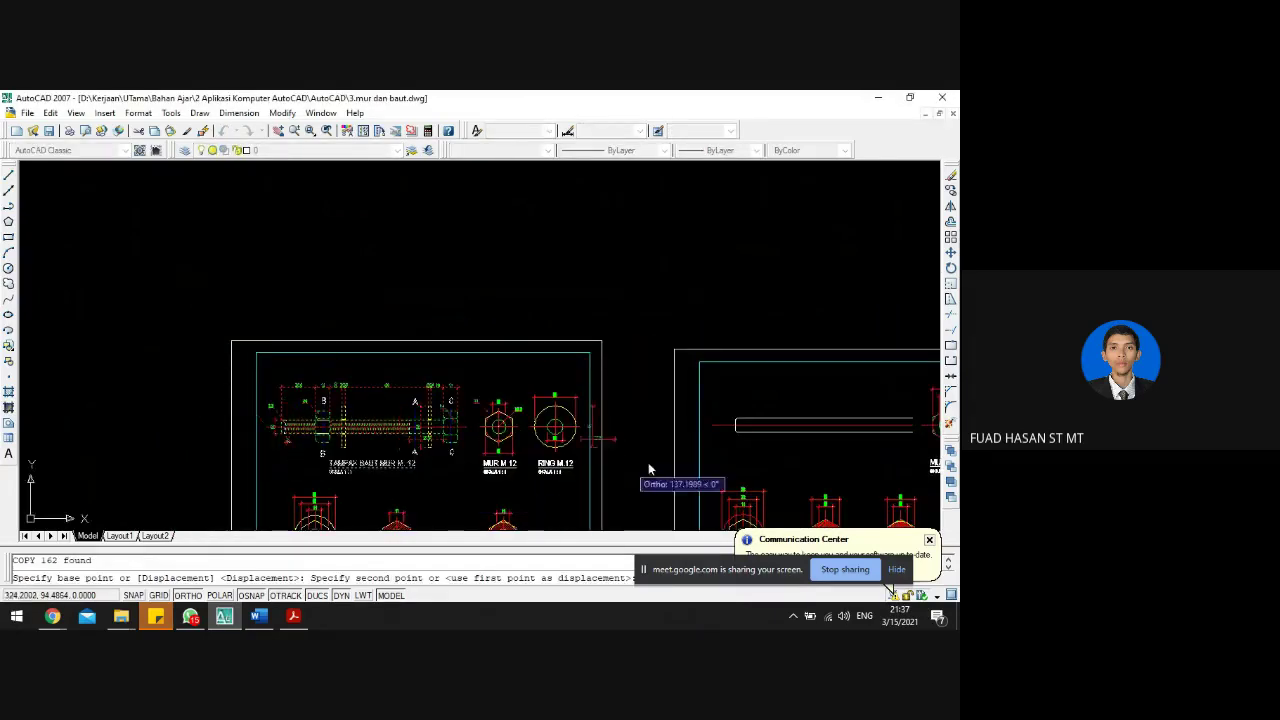
scroll(640, 447, "down", 2)
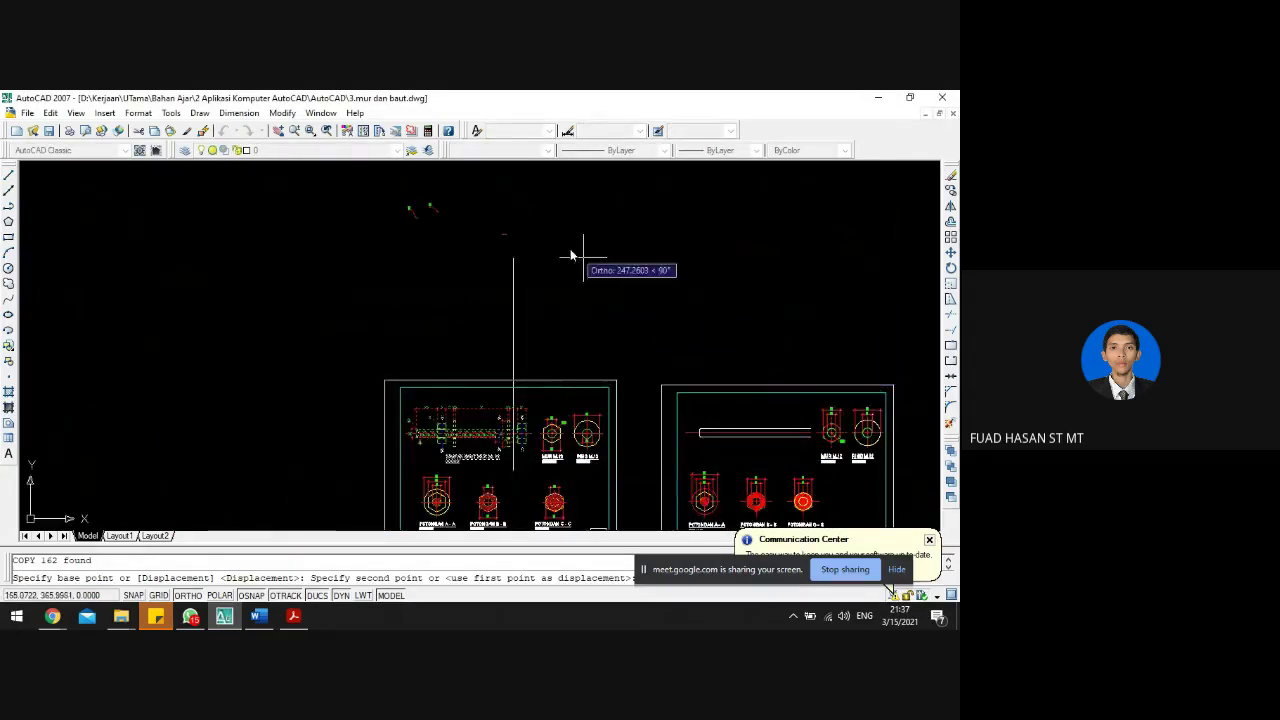
left_click(565, 310)
key("Return")
- Move the copied bolt view horizontally into the empty space above the second sheet
left_click(577, 321)
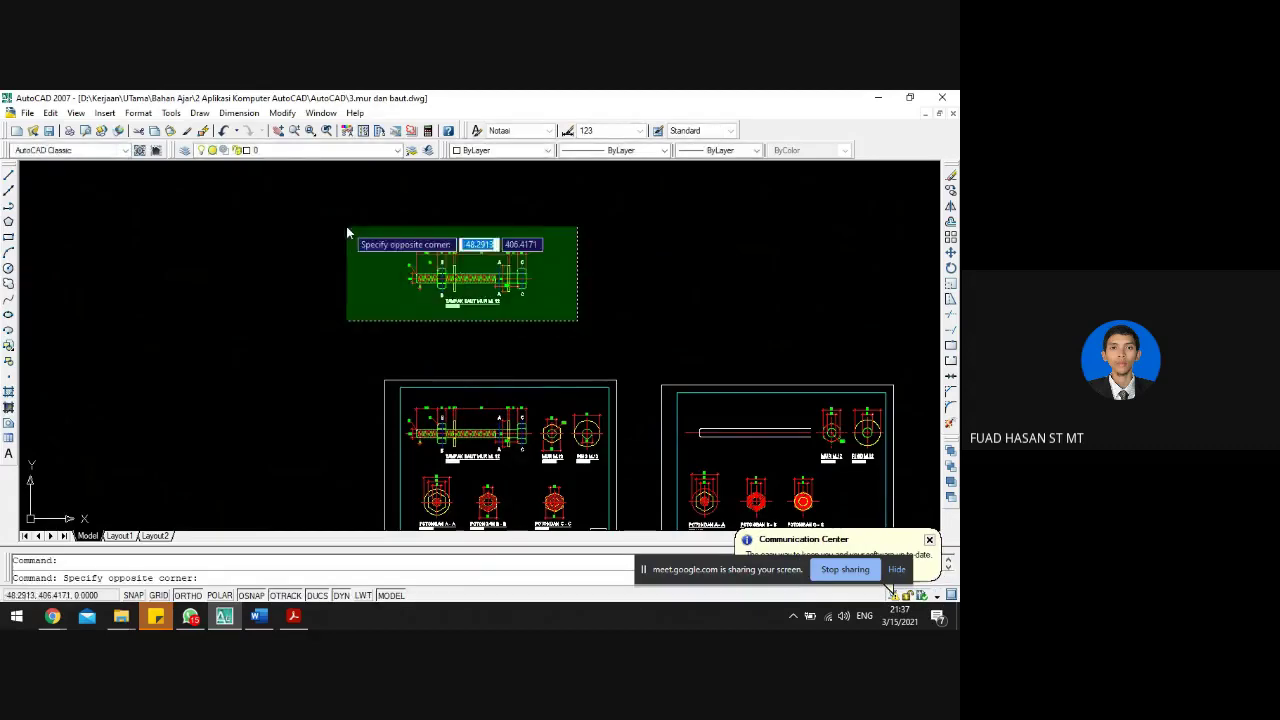
left_click(346, 226)
type("m")
key("Return")
left_click(450, 316)
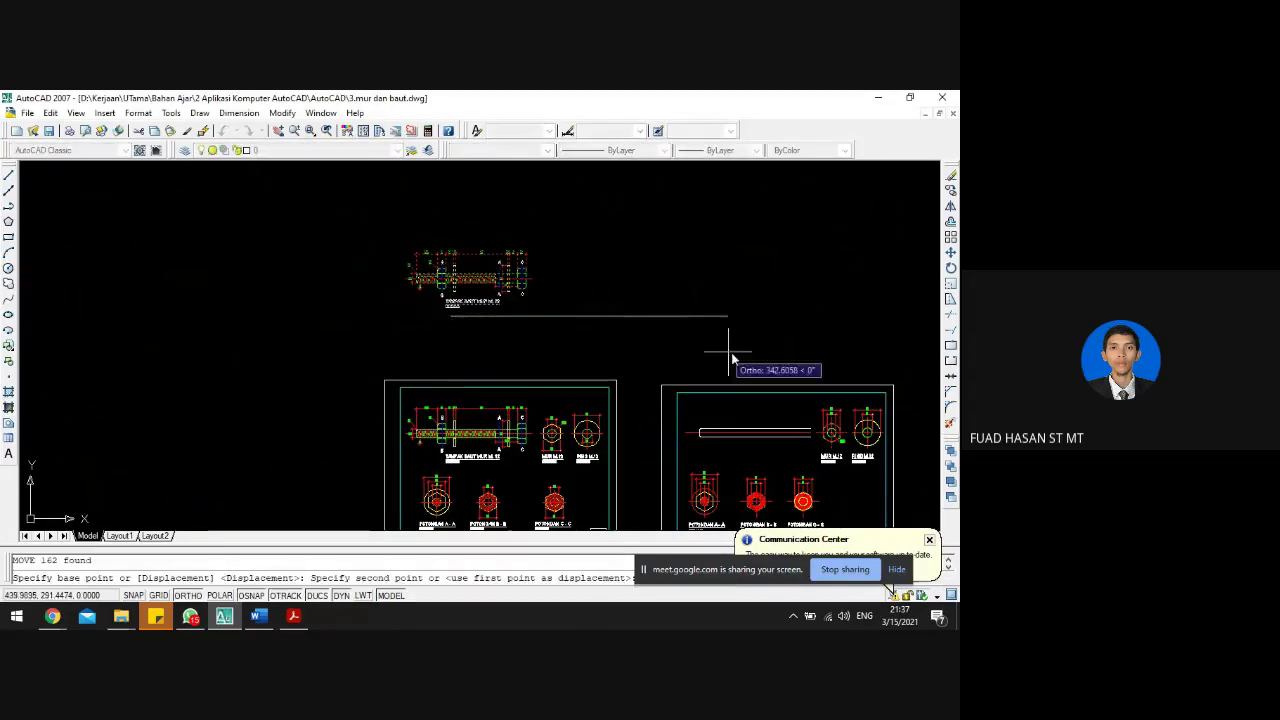
left_click(748, 322)
scroll(665, 325, "down", 2)
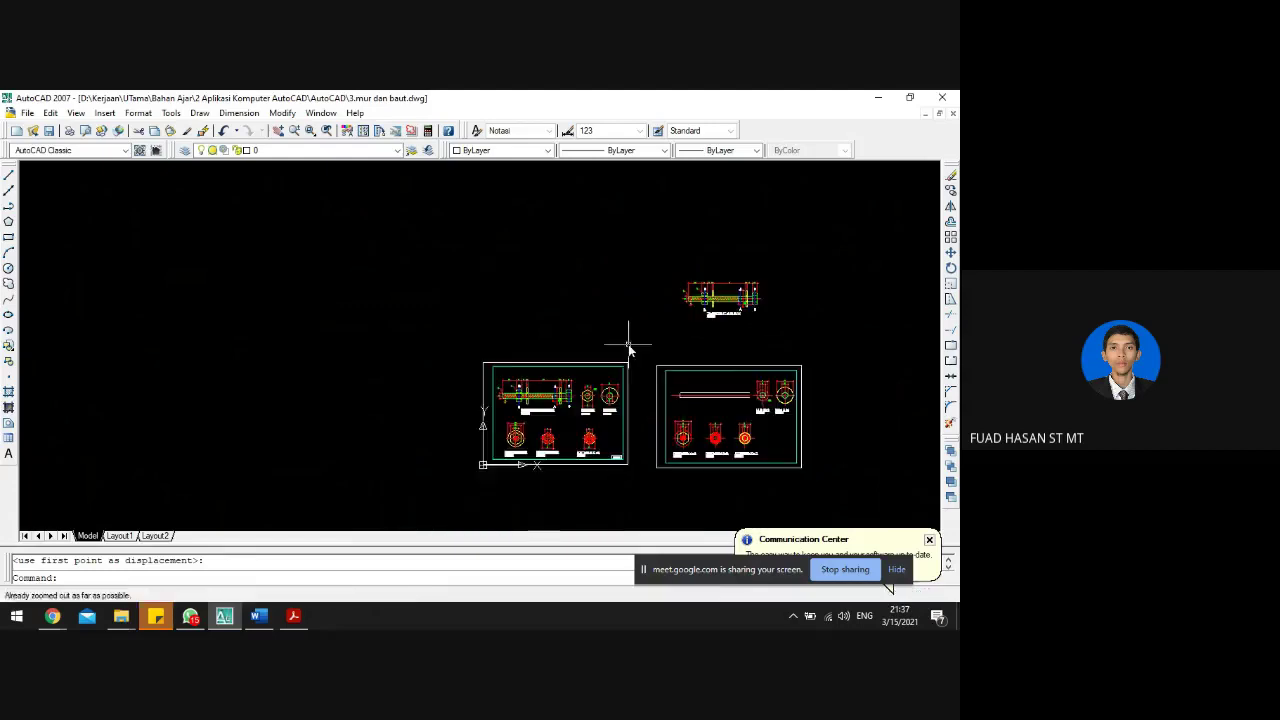
scroll(850, 390, "up", 4)
scroll(660, 330, "down", 2)
- Move the copied bolt view slightly to the left above the second sheet, reusing the previous selection
type("m")
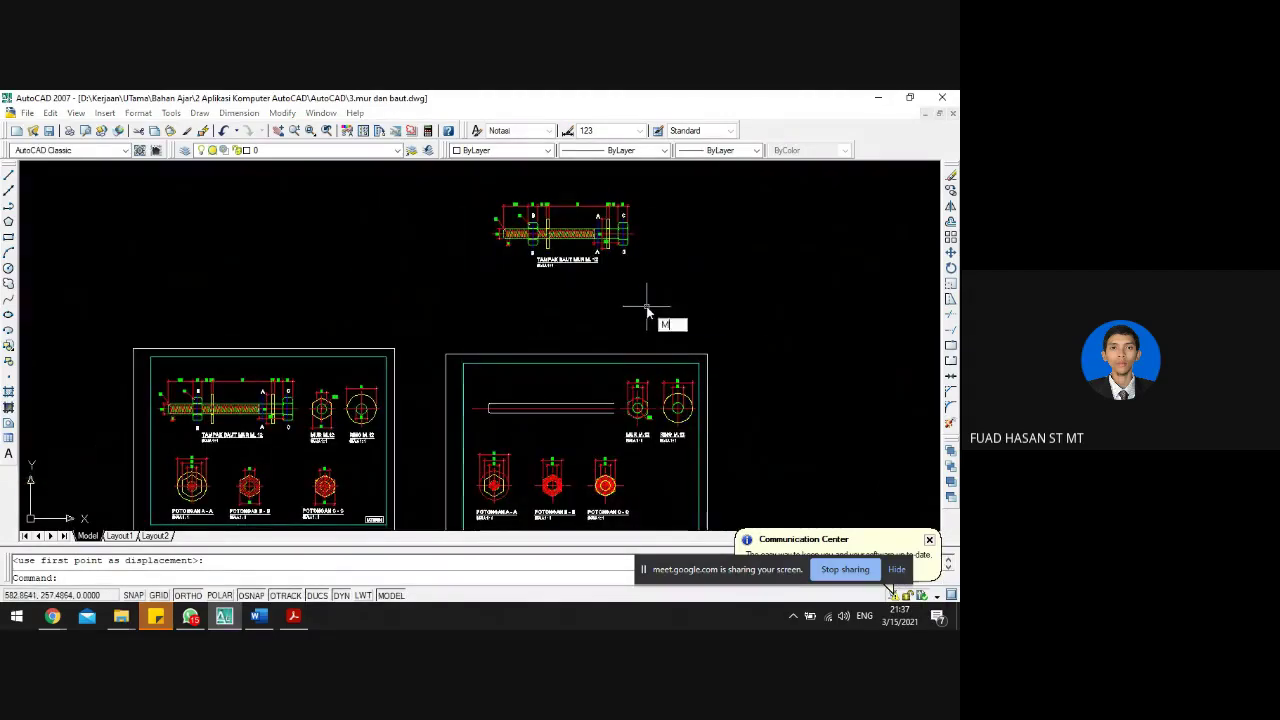
key("Return")
type("p")
key("Return")
left_click(715, 269)
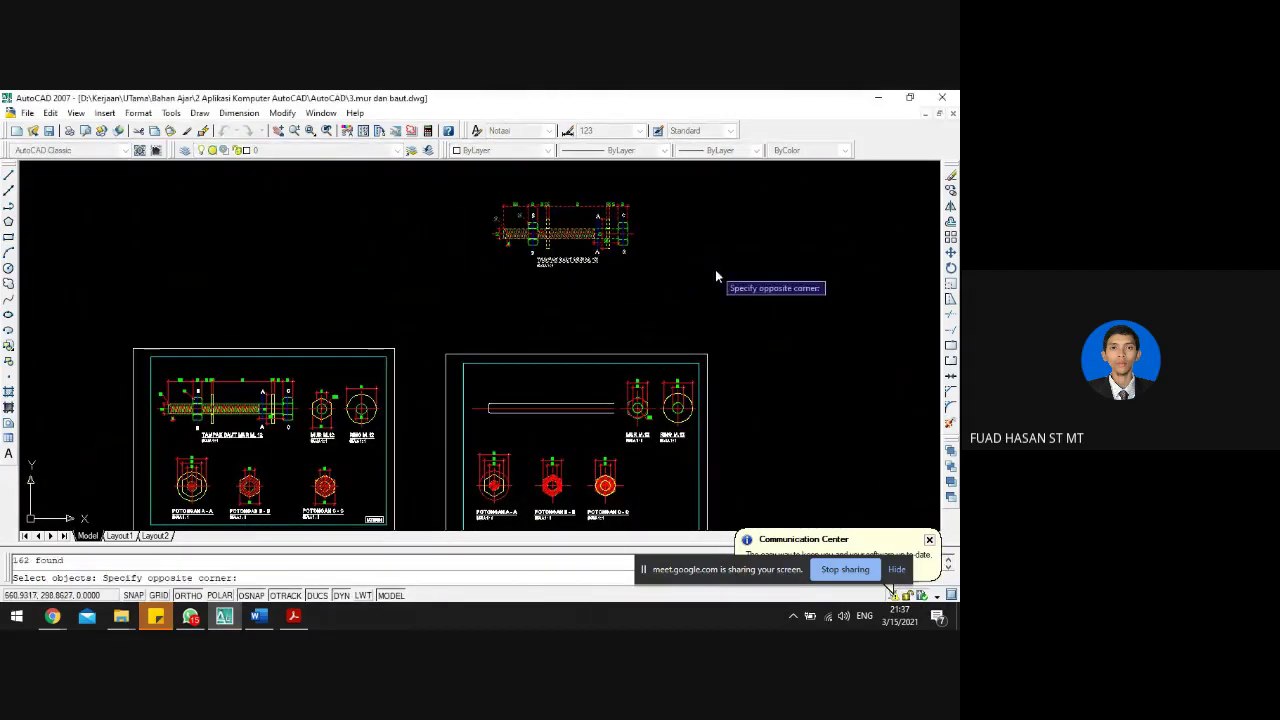
key("Return")
left_click(706, 264)
key("Return")
left_click(702, 268)
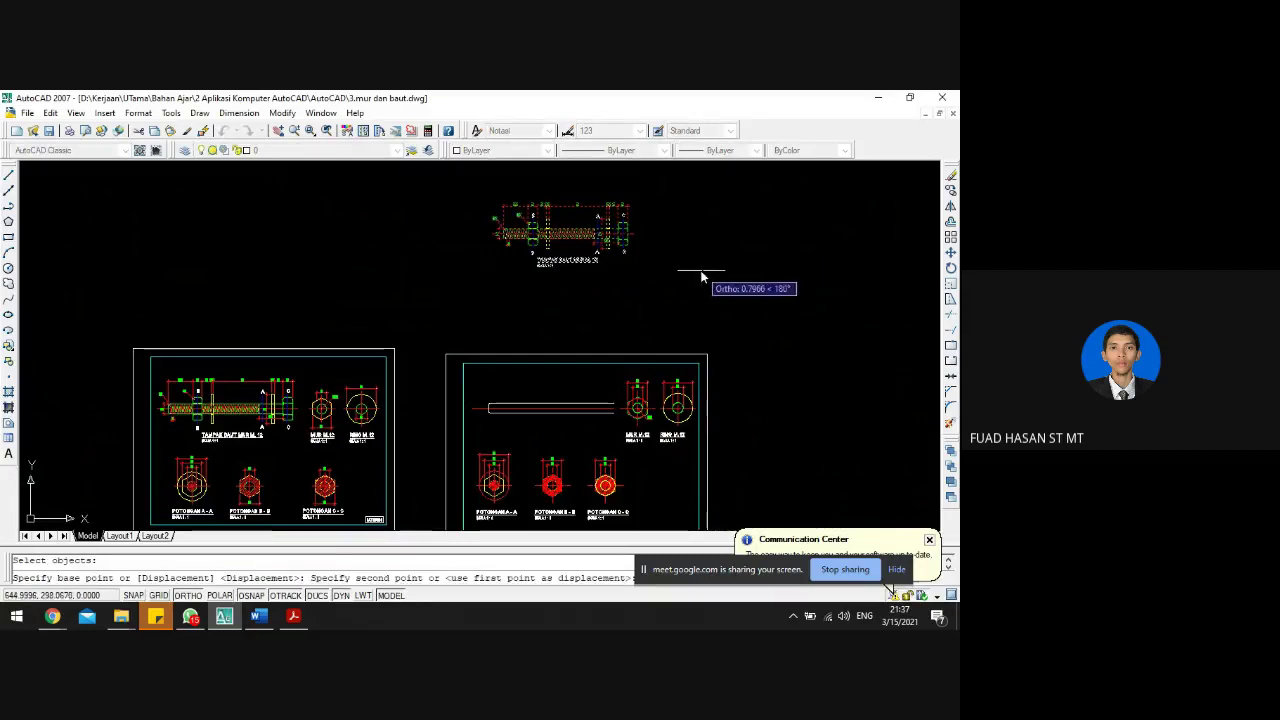
left_click(692, 268)
left_click(685, 267)
key("Escape")
- Move the copied bolt view straight down until it sits just above the second sheet's frame
type("m")
key("Return")
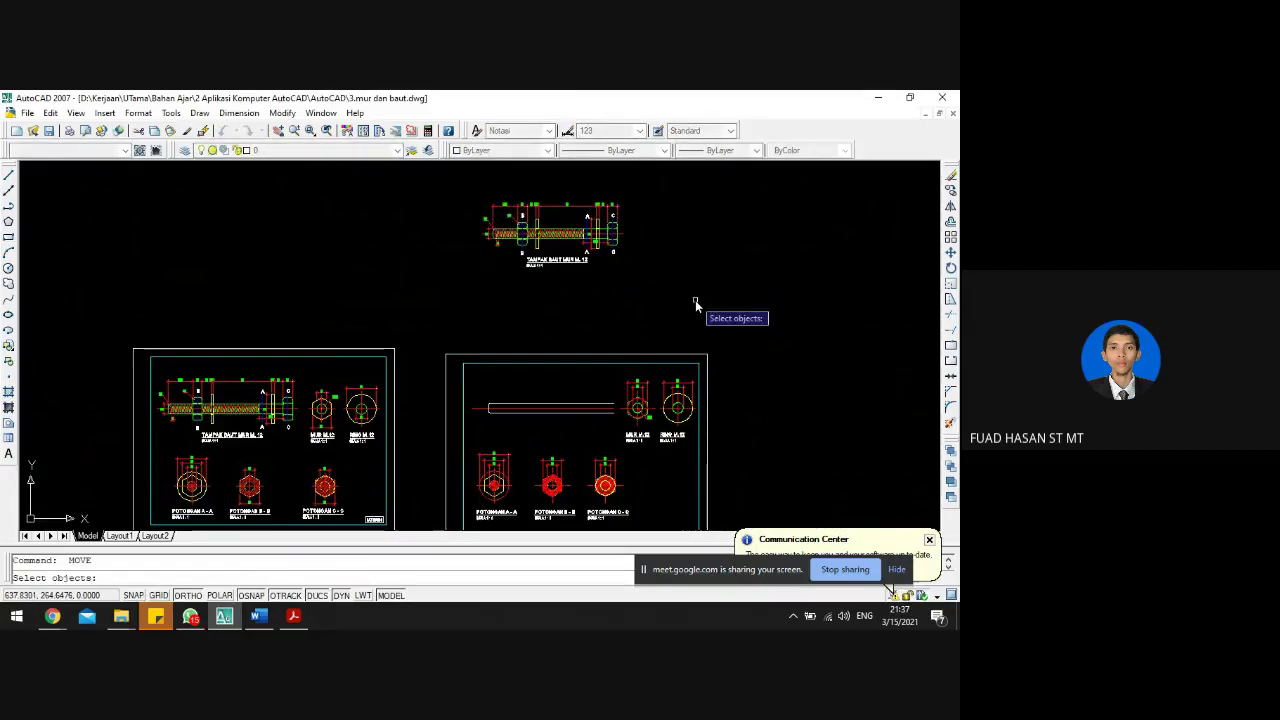
type("p")
key("Return")
key("Return")
left_click(735, 257)
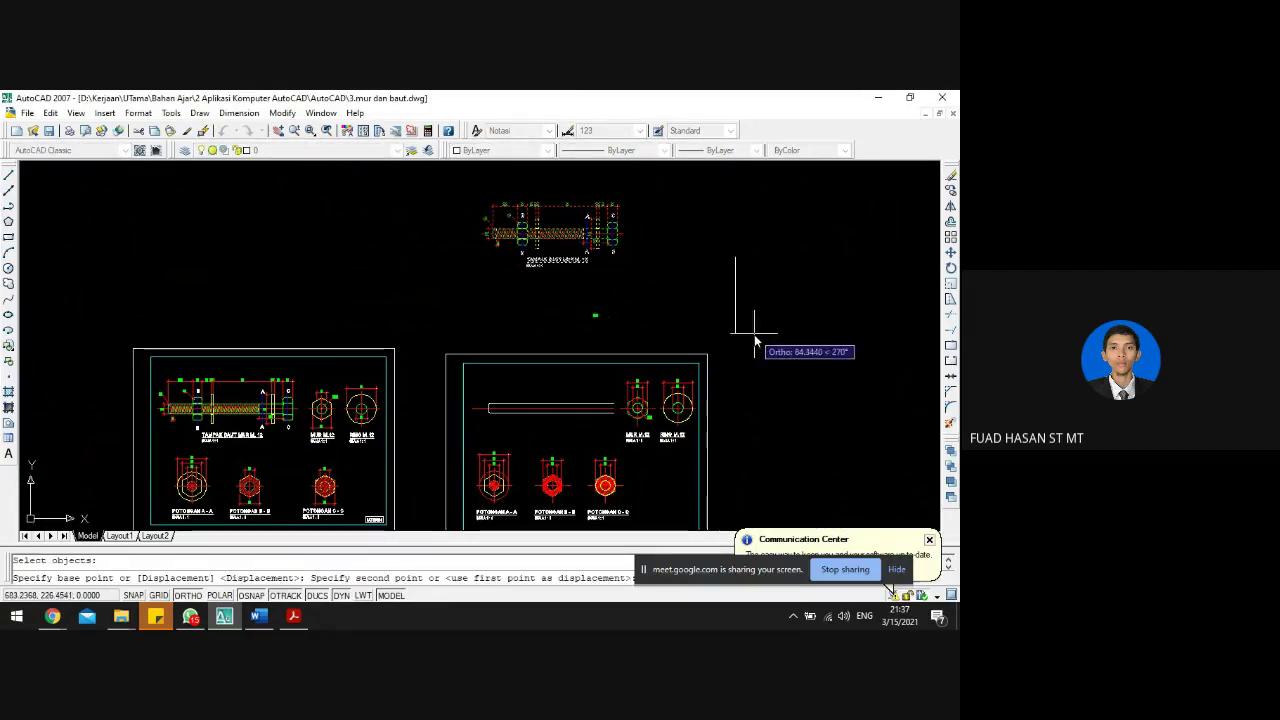
left_click(755, 347)
key("Escape")
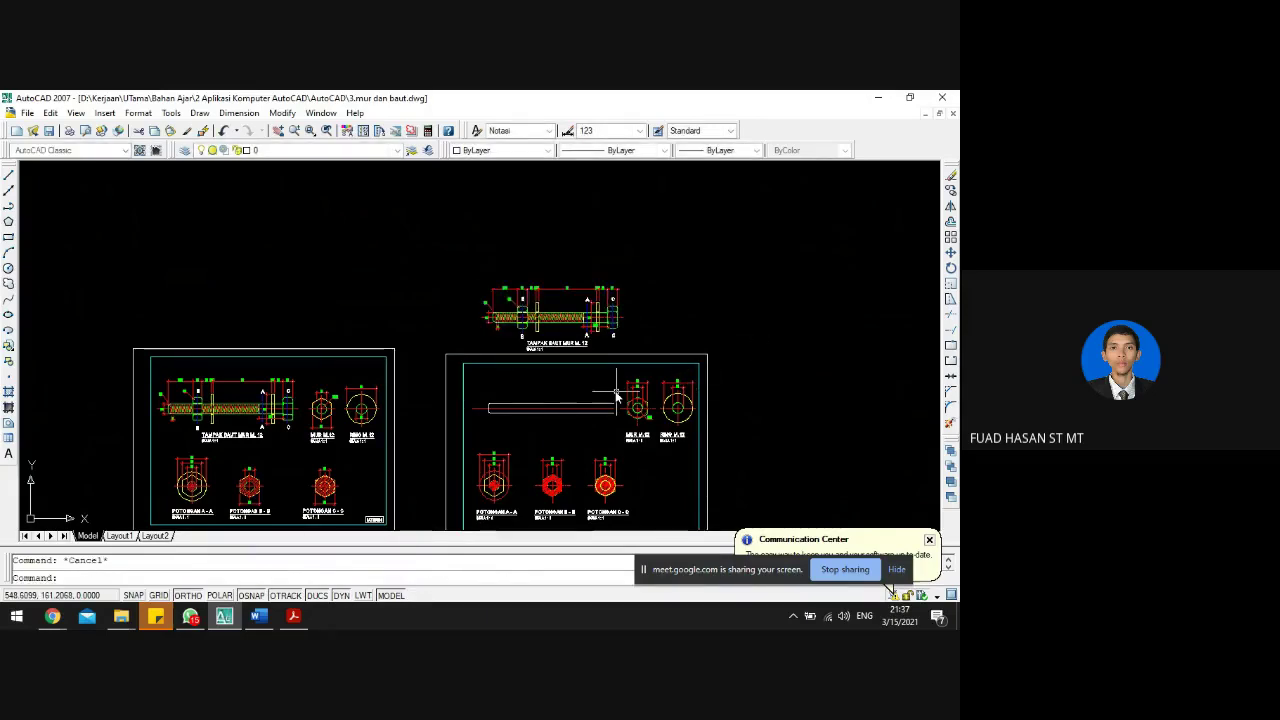
- Examine the dimension from the bolt's threaded end to the nut on the copied view above the second sheet
scroll(610, 389, "up", 3)
scroll(365, 218, "up", 3)
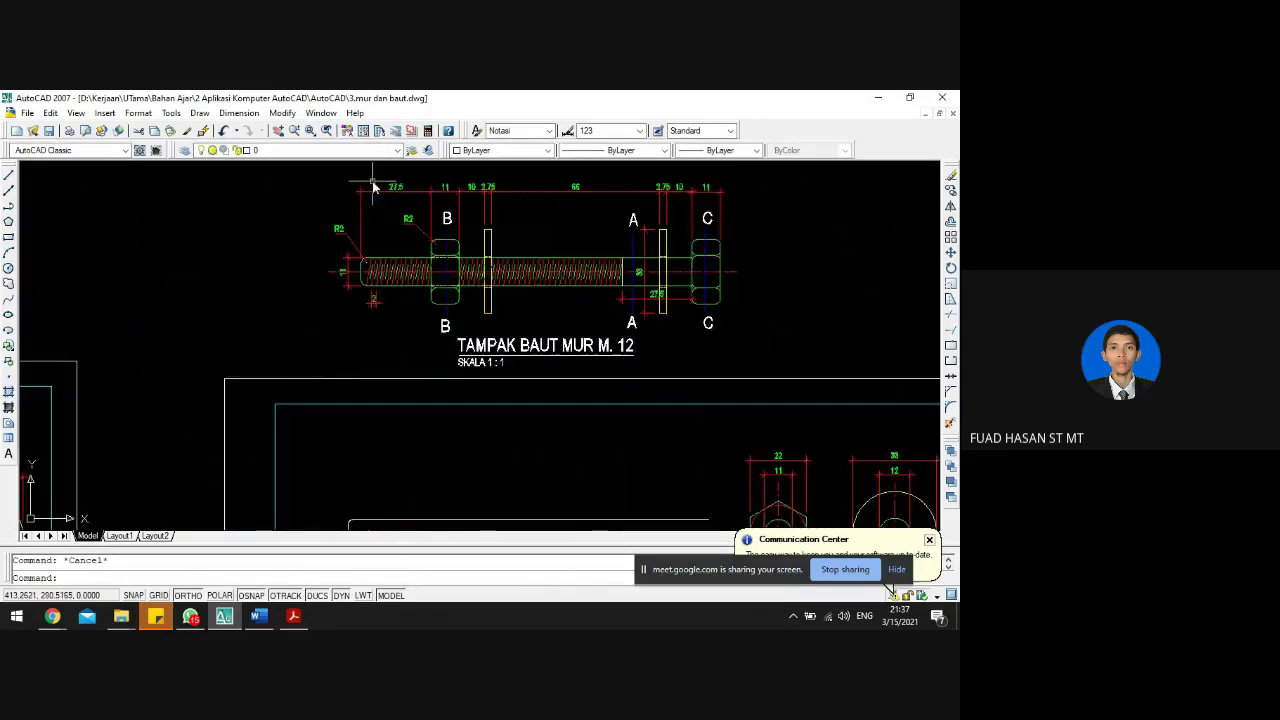
scroll(390, 192, "up", 3)
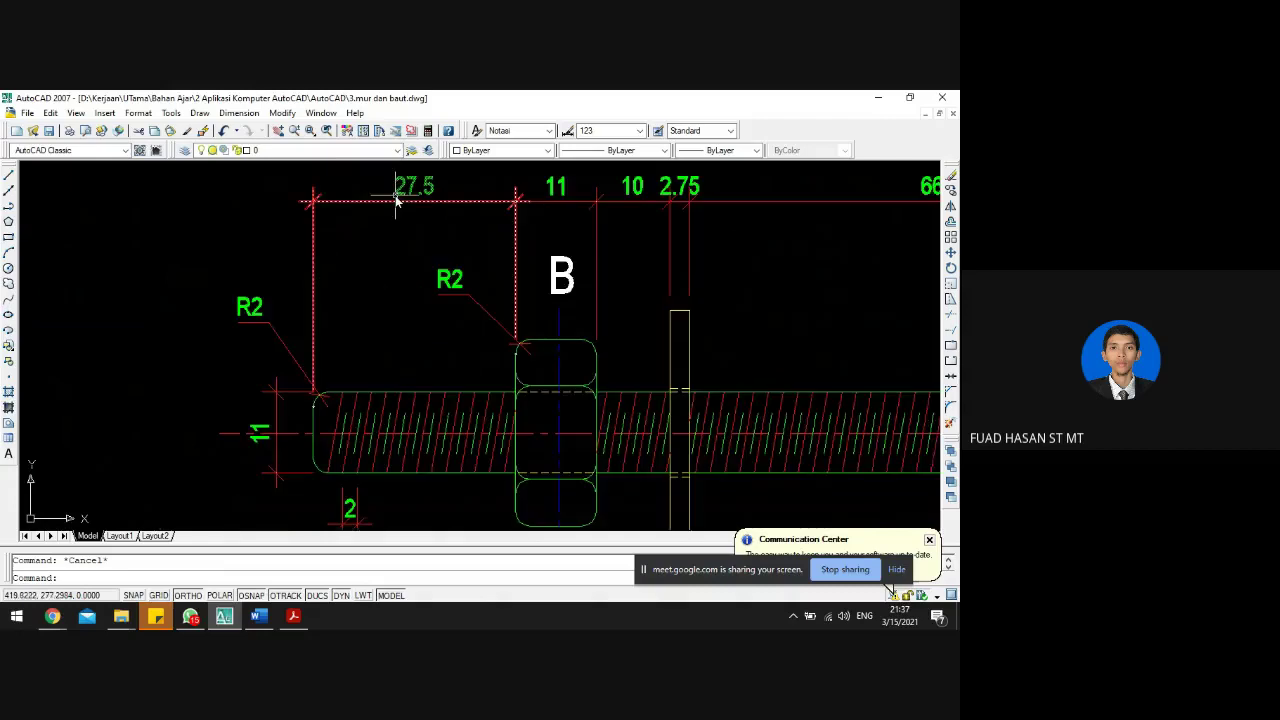
scroll(392, 295, "down", 6)
scroll(395, 285, "up", 3)
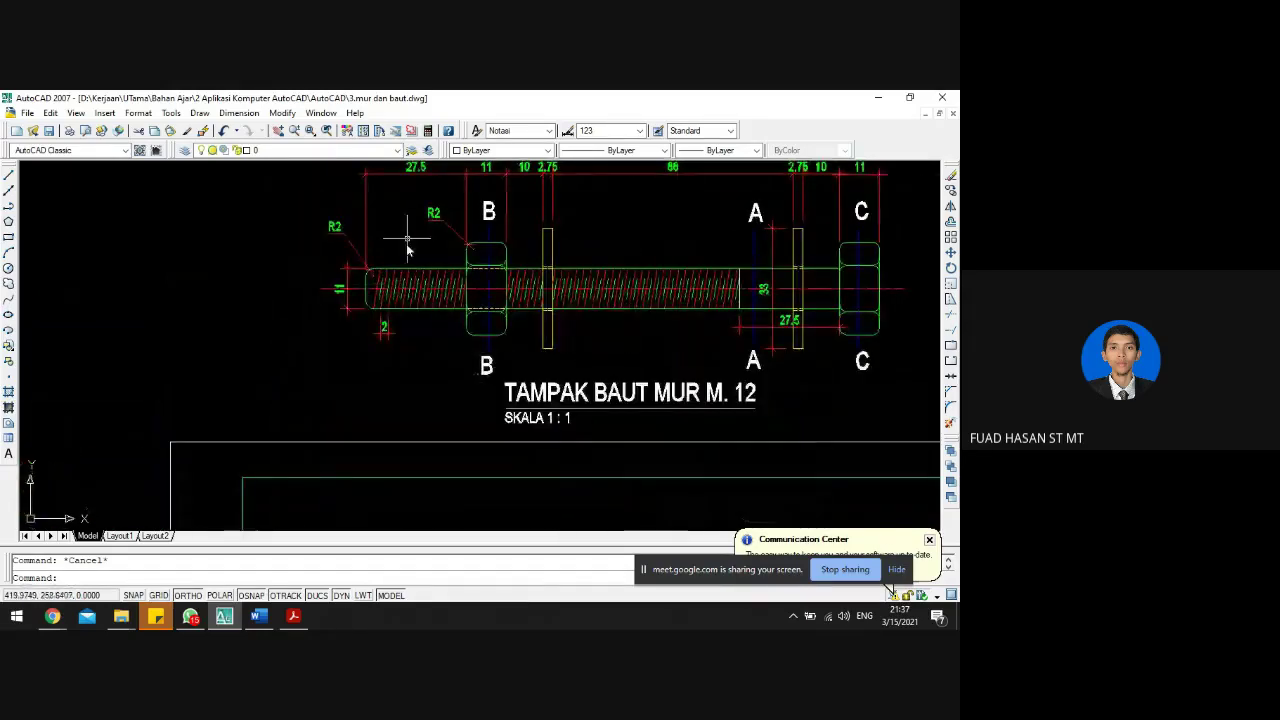
scroll(405, 272, "down", 5)
scroll(414, 340, "up", 5)
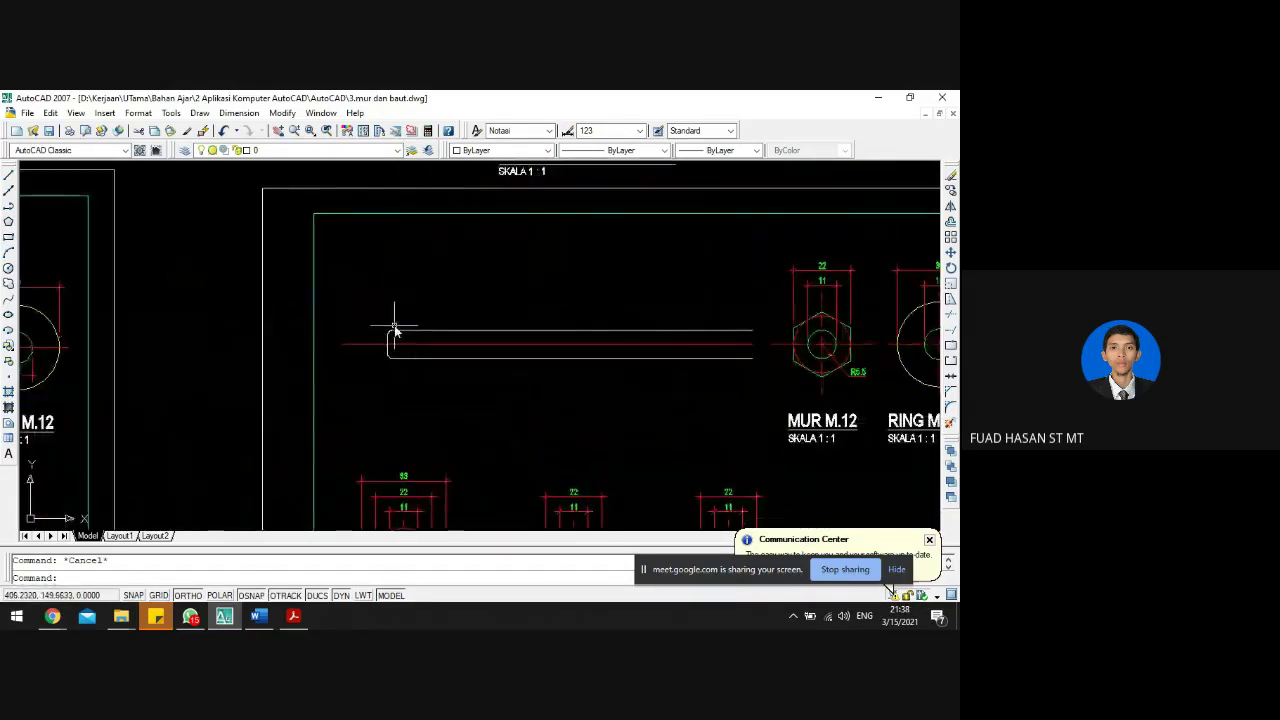
- Offset the shank's left end line 27.5 to the right to mark the nut's near face
type("o")
key("Return")
scroll(395, 335, "up", 3)
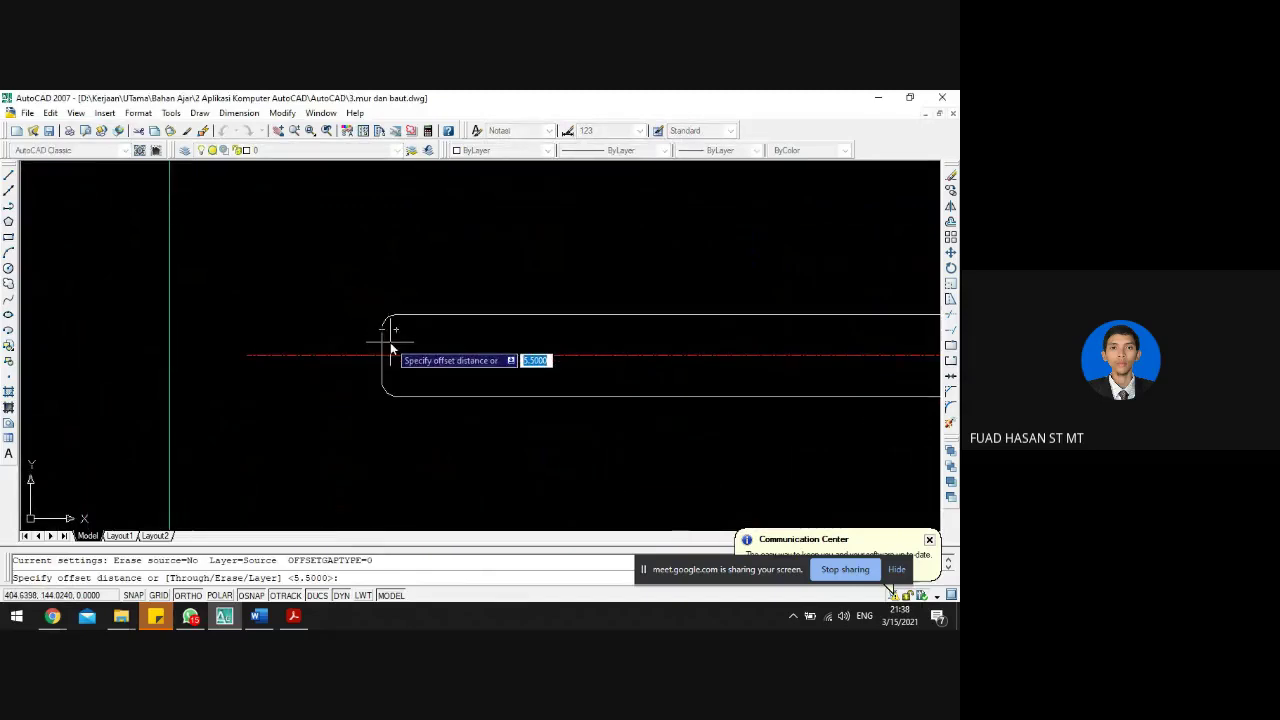
type("27")
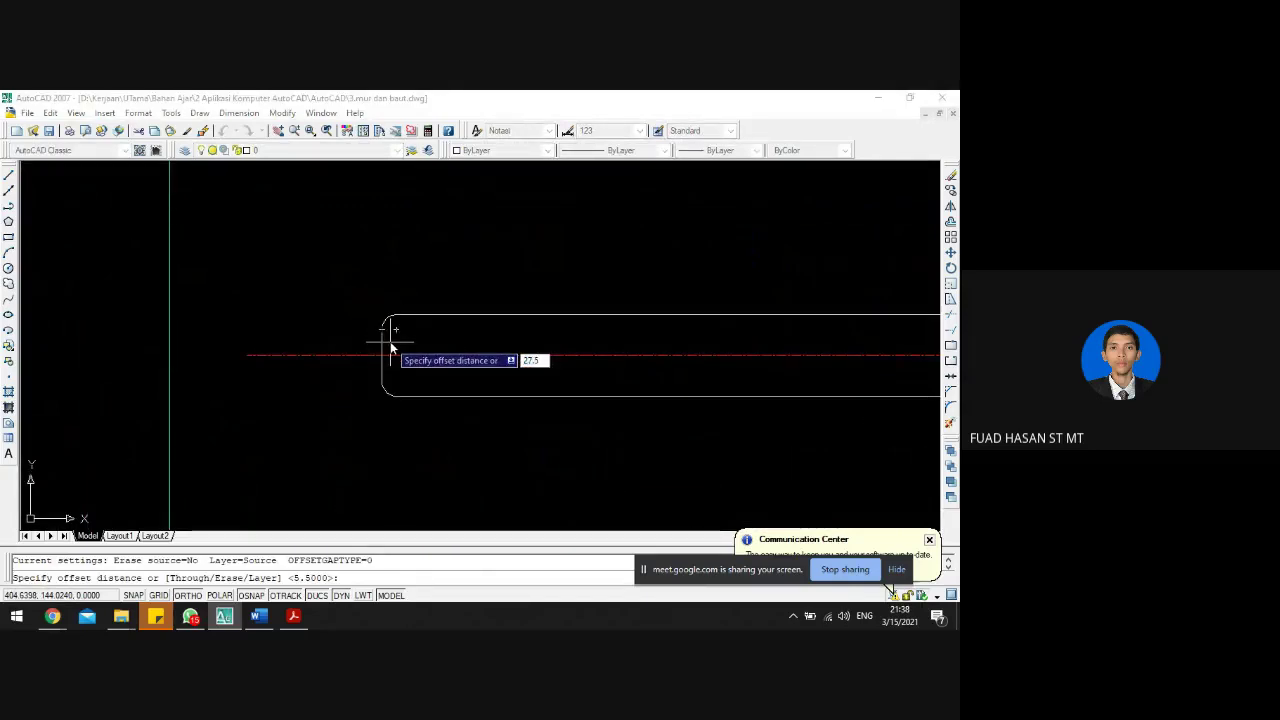
type(".5")
key("Return")
scroll(385, 343, "up", 2)
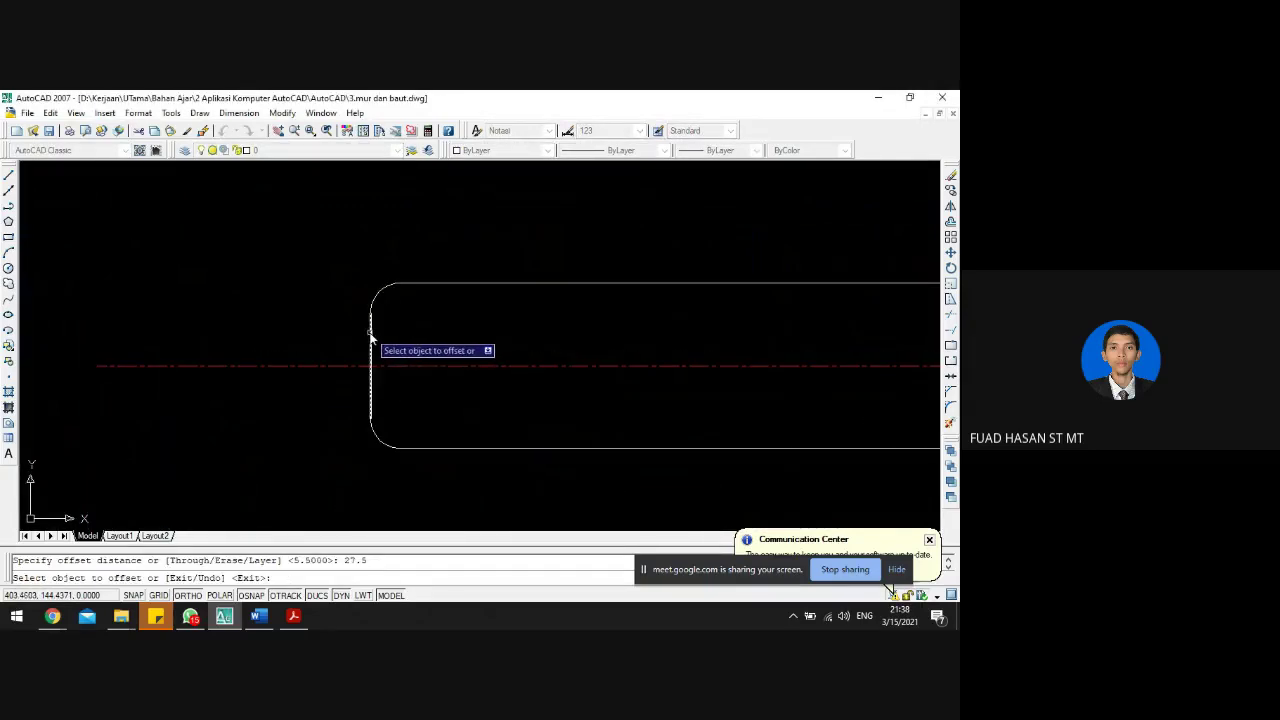
left_click(370, 335)
scroll(591, 337, "down", 6)
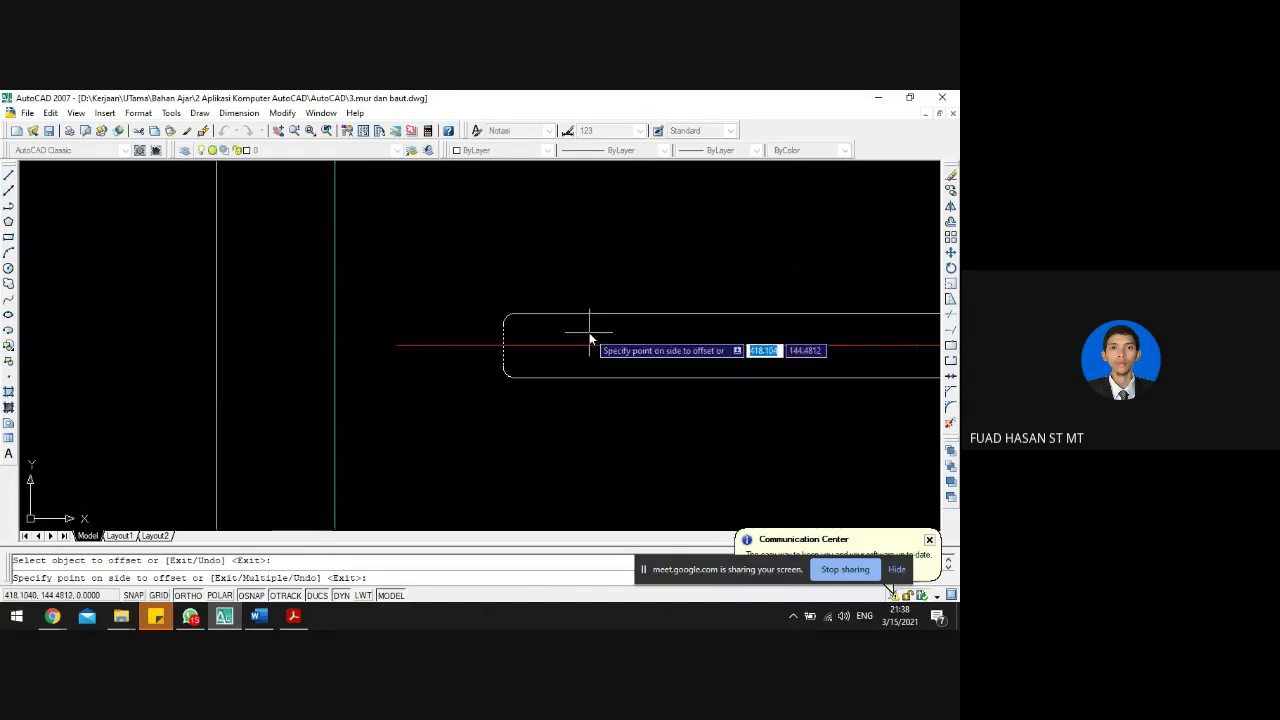
left_click(748, 298)
scroll(615, 337, "up", 8)
key("Escape")
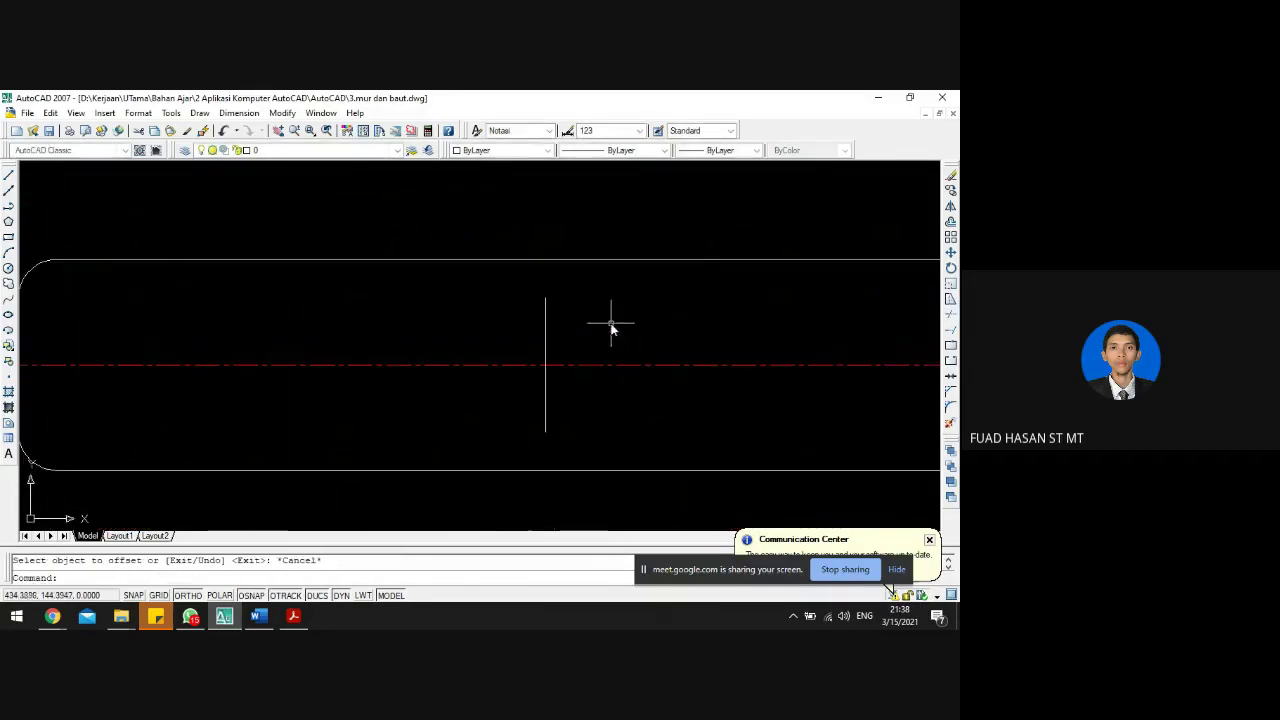
left_click(545, 334)
scroll(509, 327, "down", 10)
key("Escape")
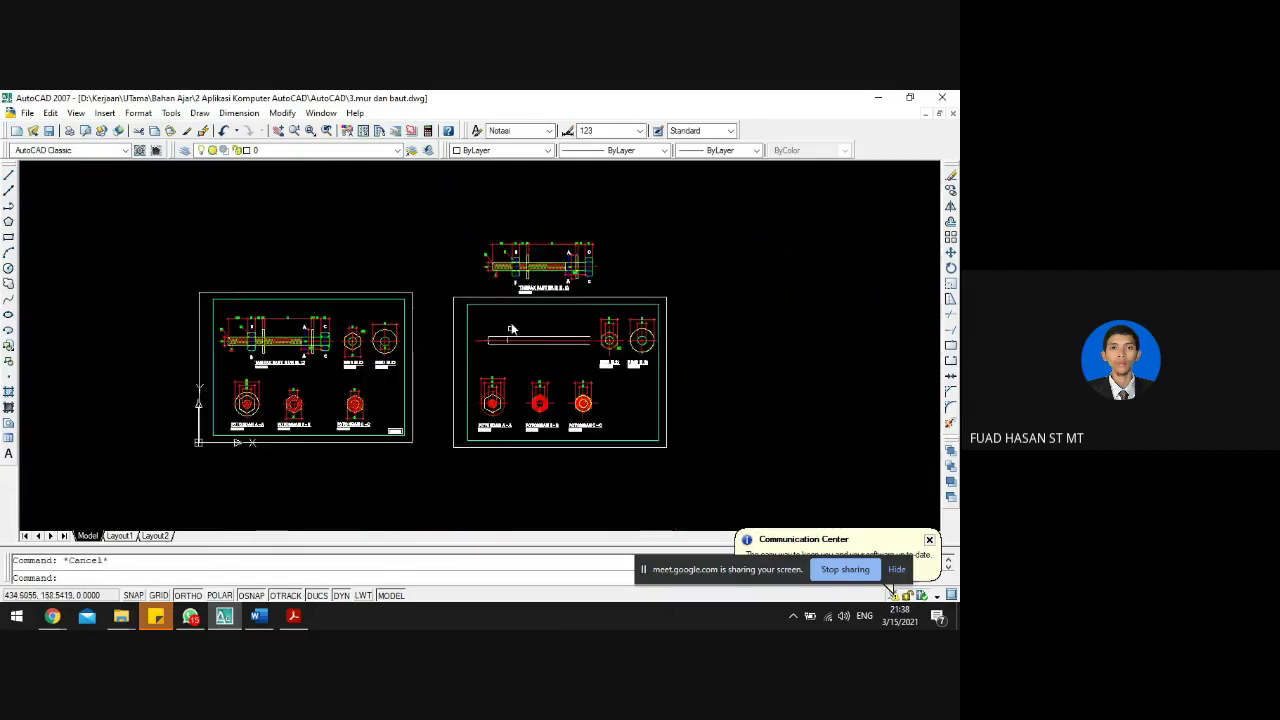
- Draw a horizontal line from the top corner of the MUR M.12 hexagon leftward above the shank to past the 27.5 offset line
scroll(535, 258, "up", 5)
scroll(488, 300, "down", 3)
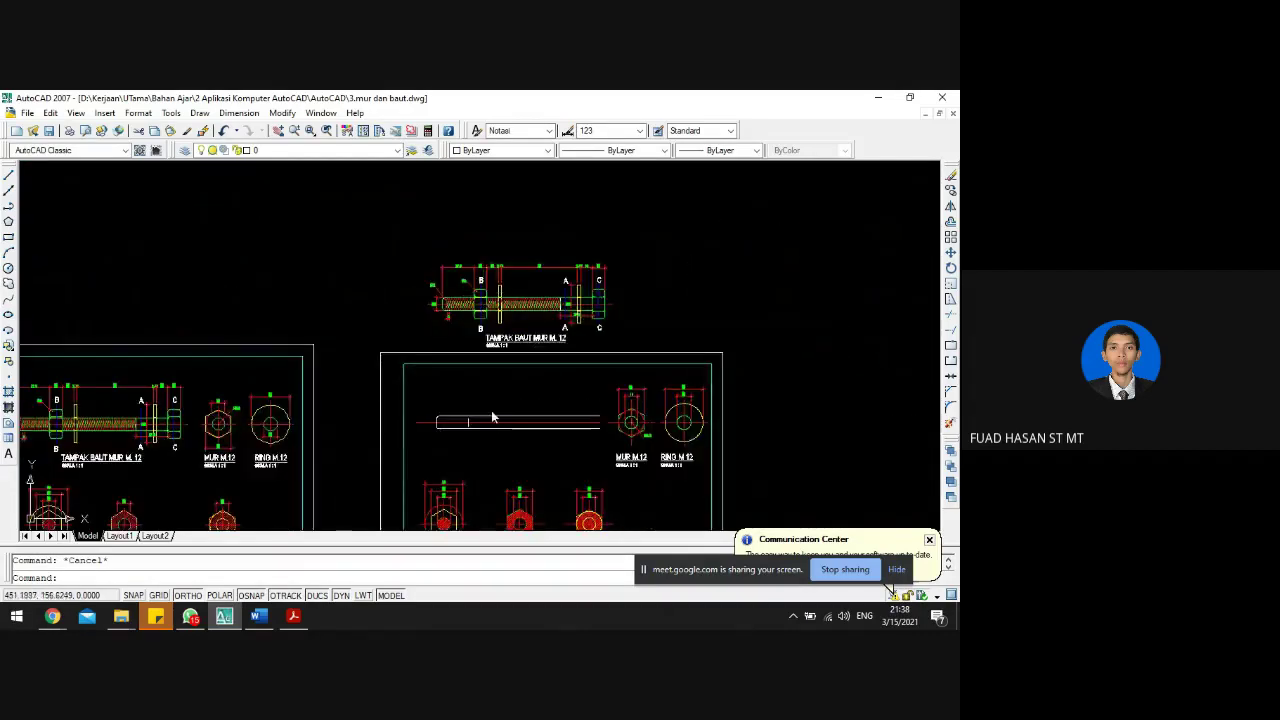
scroll(505, 400, "up", 2)
scroll(512, 390, "up", 2)
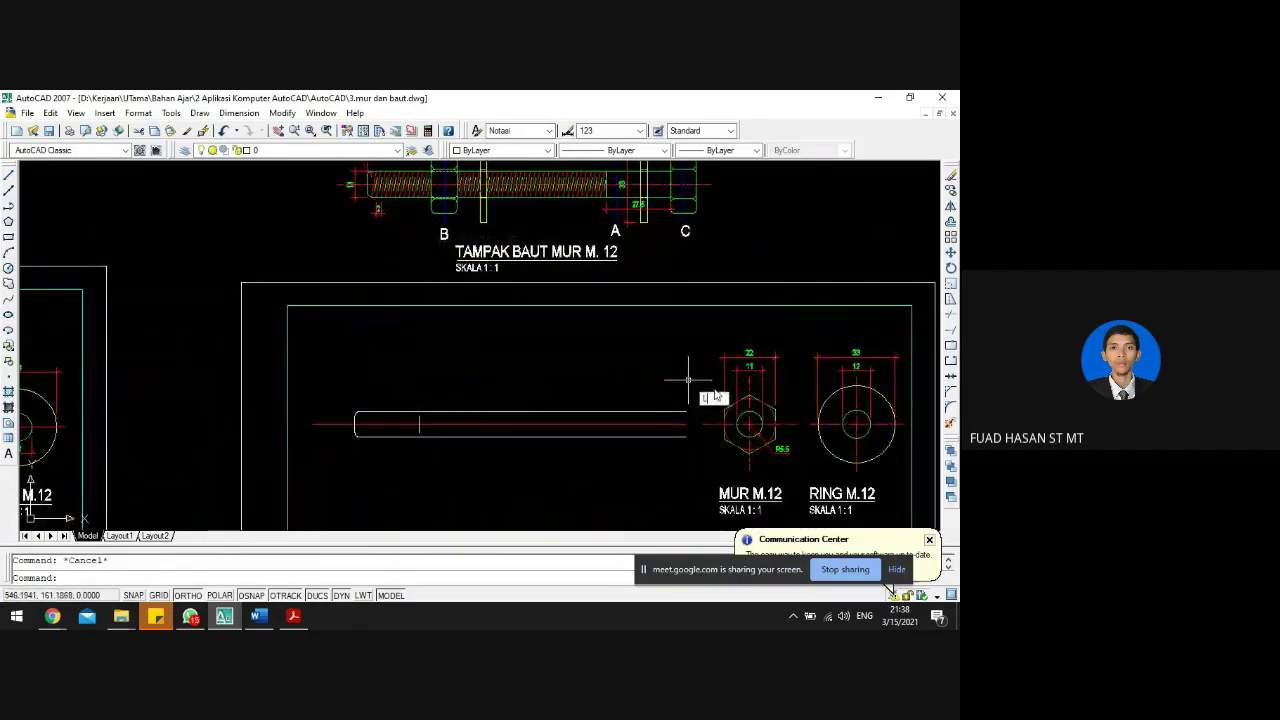
type("L")
key("Return")
scroll(720, 390, "up", 4)
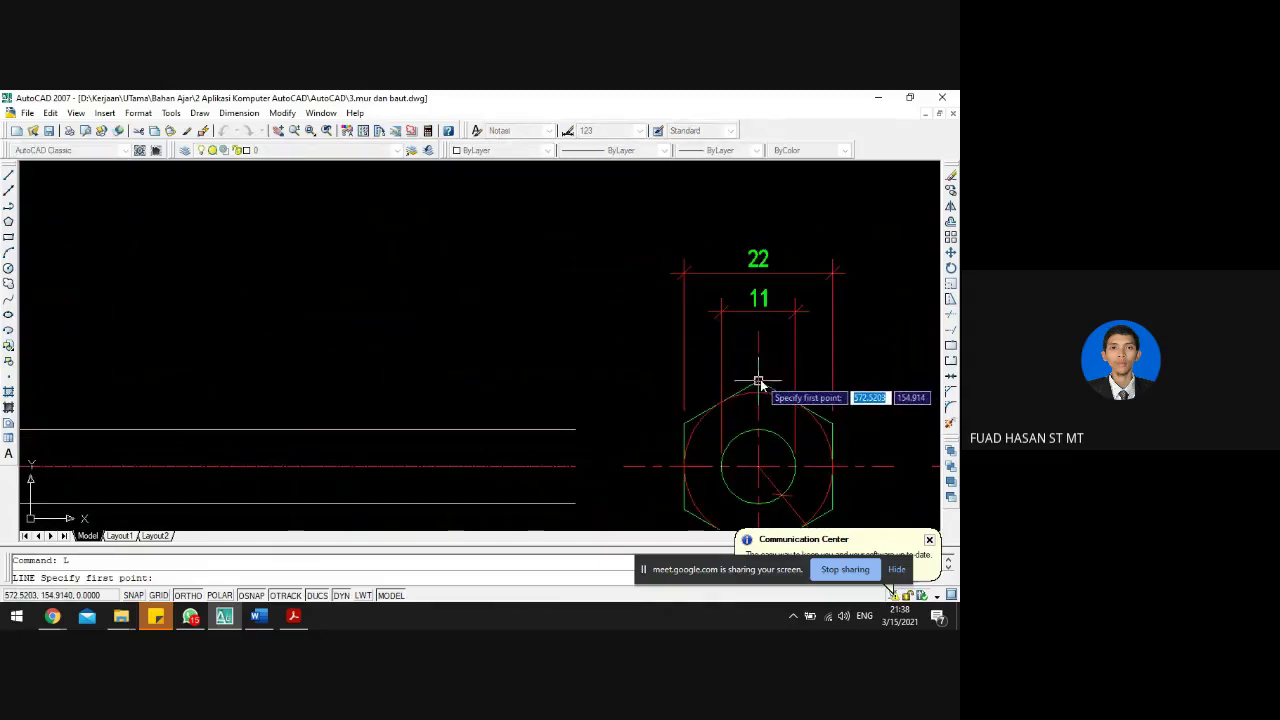
left_click(759, 385)
scroll(759, 385, "down", 4)
left_click(342, 372)
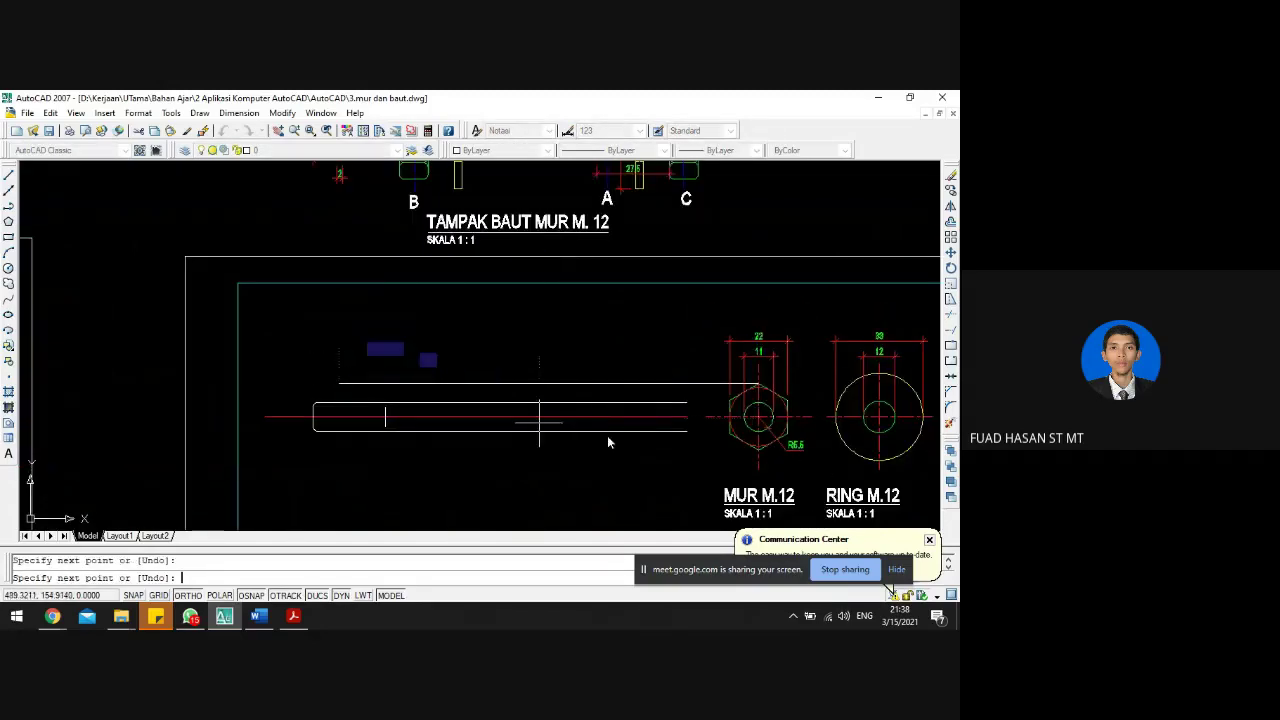
key("Return")
- Draw a horizontal line from the bottom corner of the MUR M.12 hexagon leftward below the shank to near its rounded end
key("Return")
left_click(757, 450)
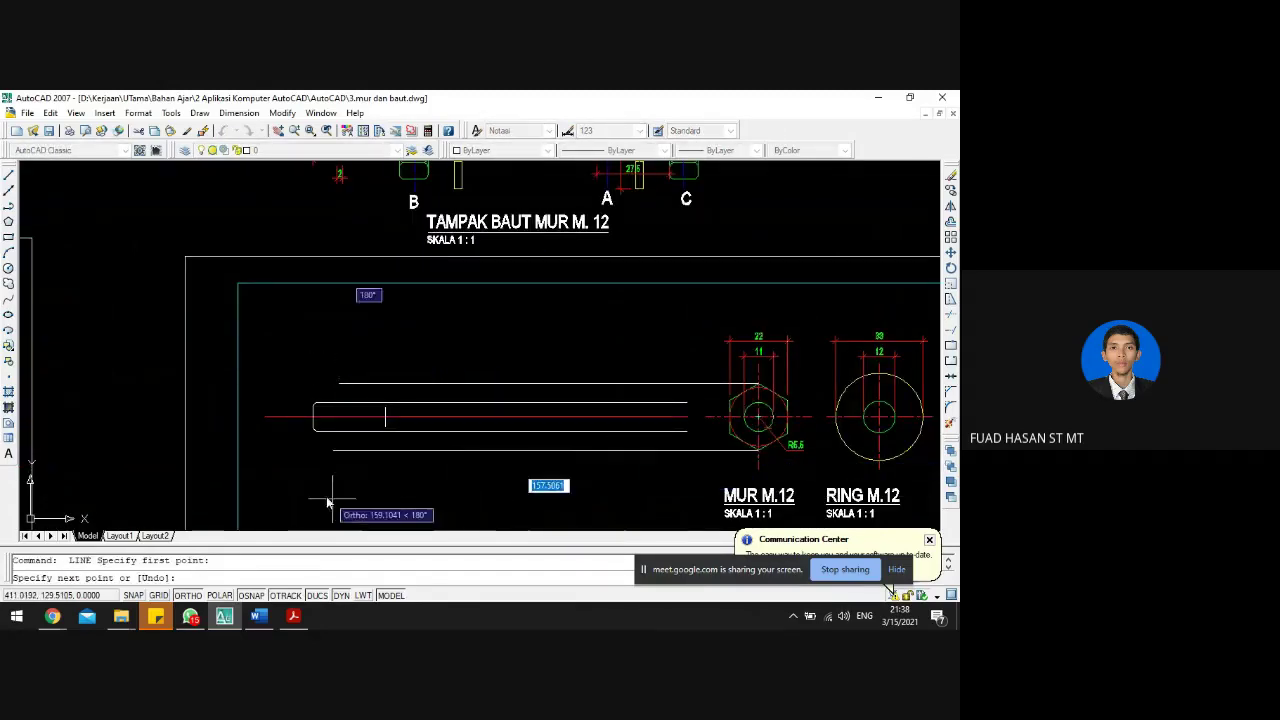
left_click(316, 480)
key("Escape")
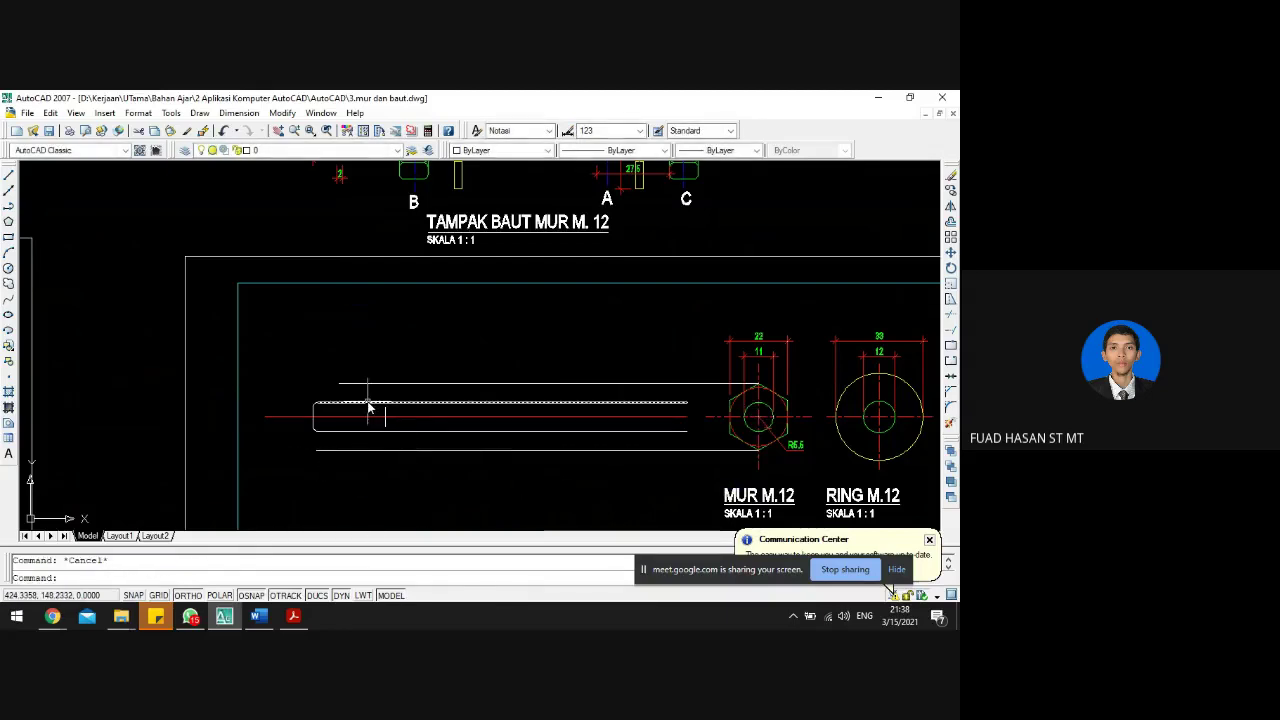
- Fillet the nut's near face line with the upper hexagon projection line at radius 2
scroll(370, 400, "down", 2)
scroll(413, 258, "up", 4)
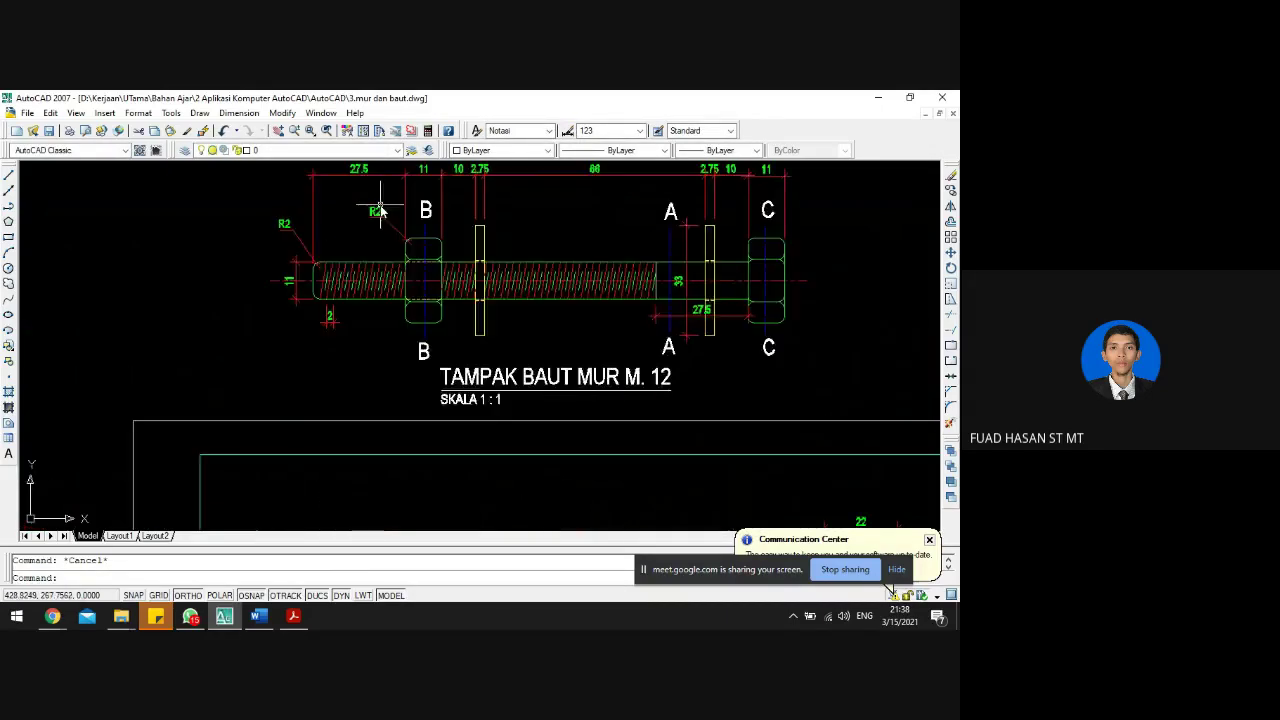
scroll(410, 250, "down", 1)
scroll(400, 240, "up", 1)
scroll(393, 245, "down", 3)
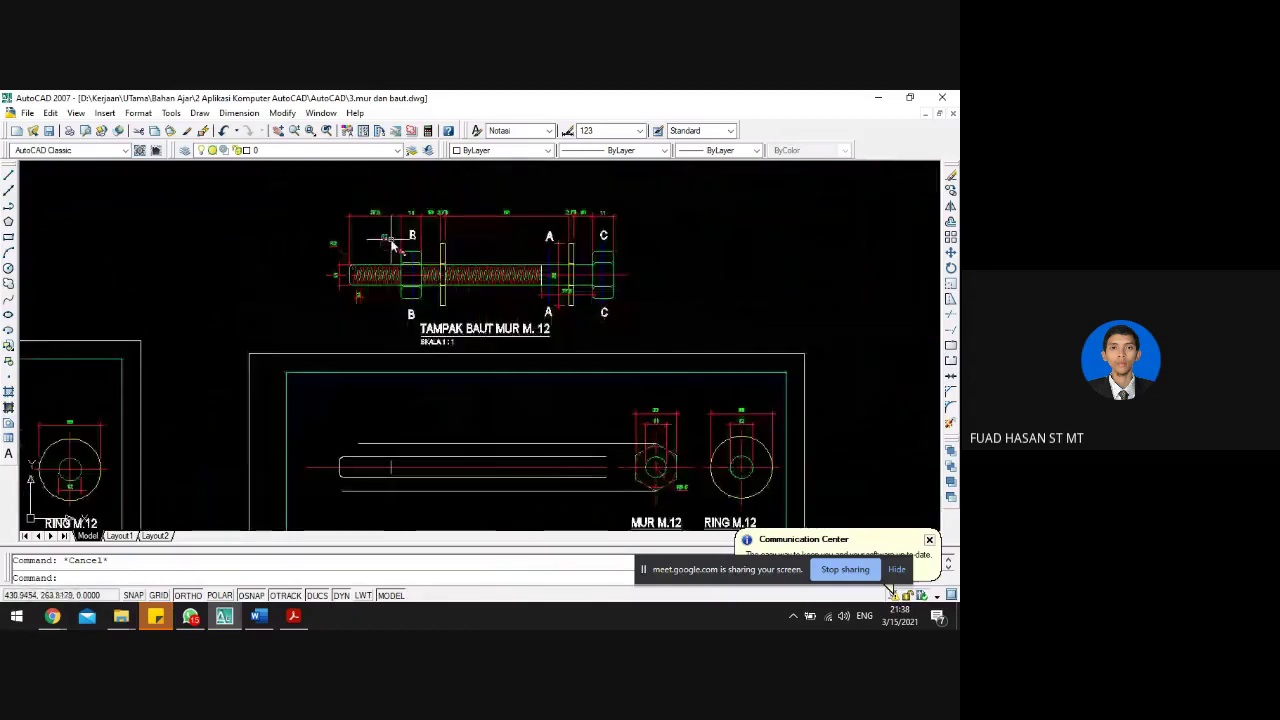
scroll(406, 381, "up", 2)
scroll(393, 410, "down", 3)
type("f")
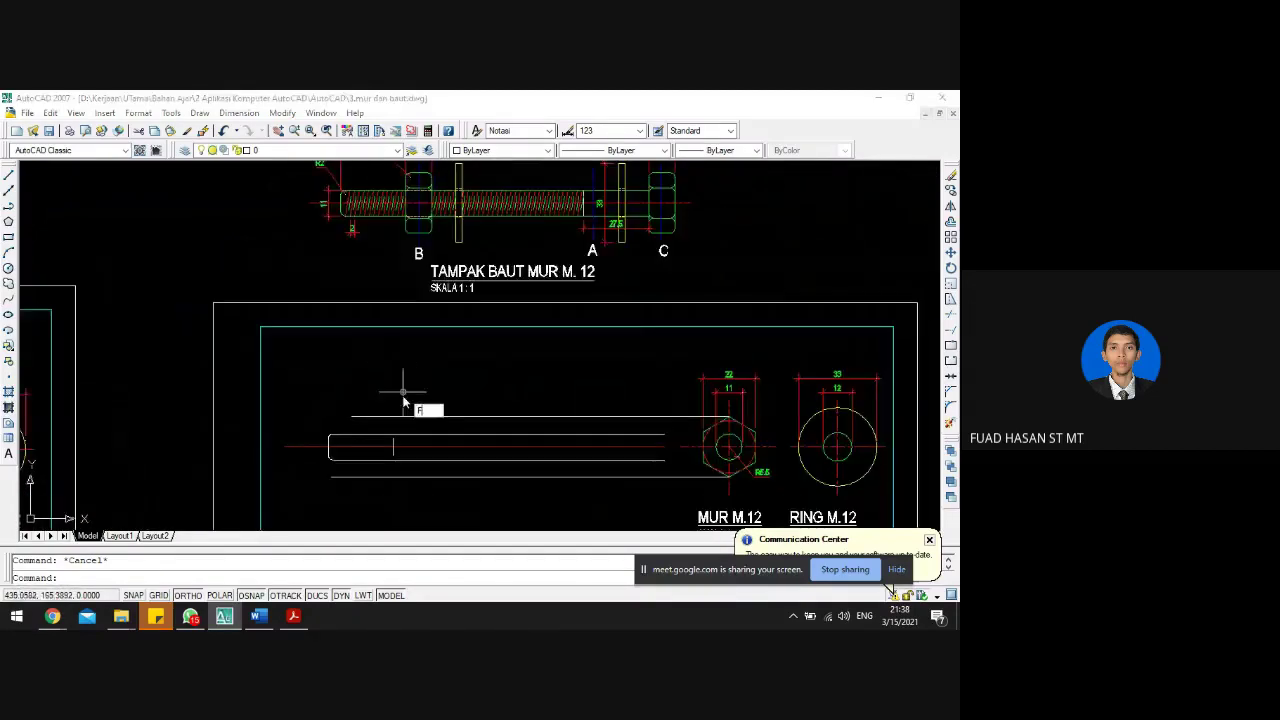
key("Return")
scroll(390, 440, "up", 3)
left_click(380, 445)
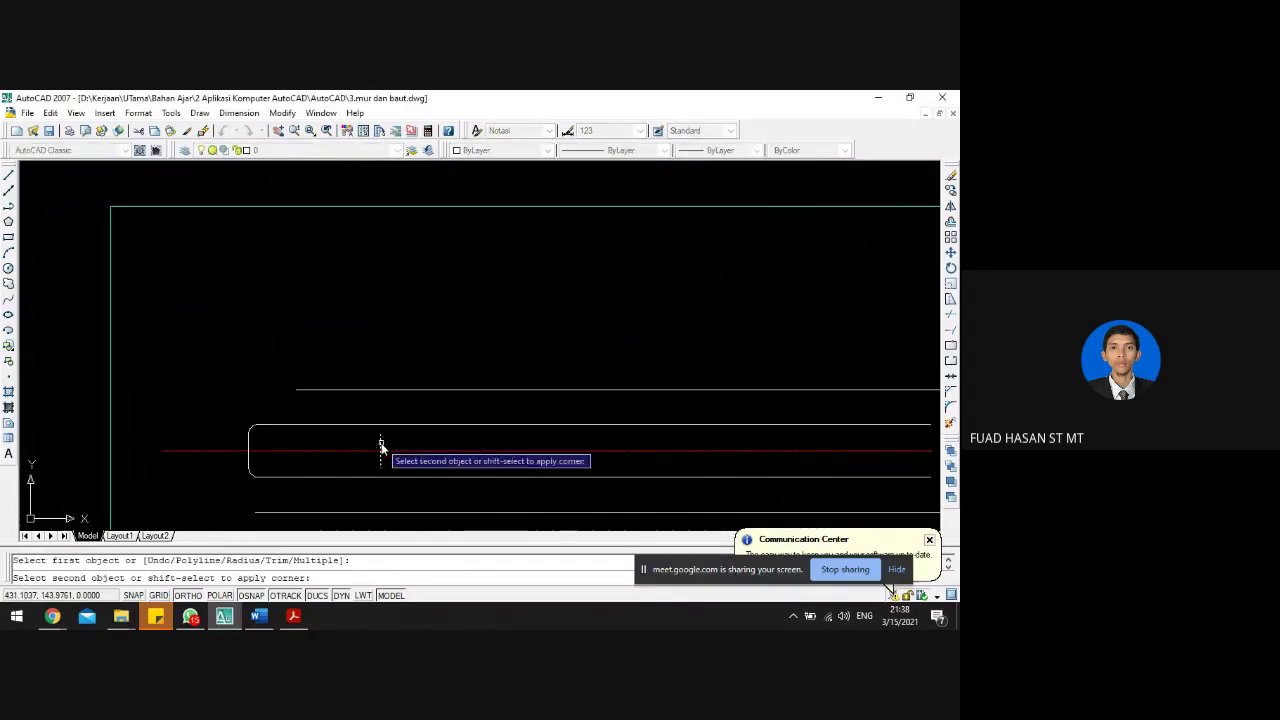
left_click(468, 389)
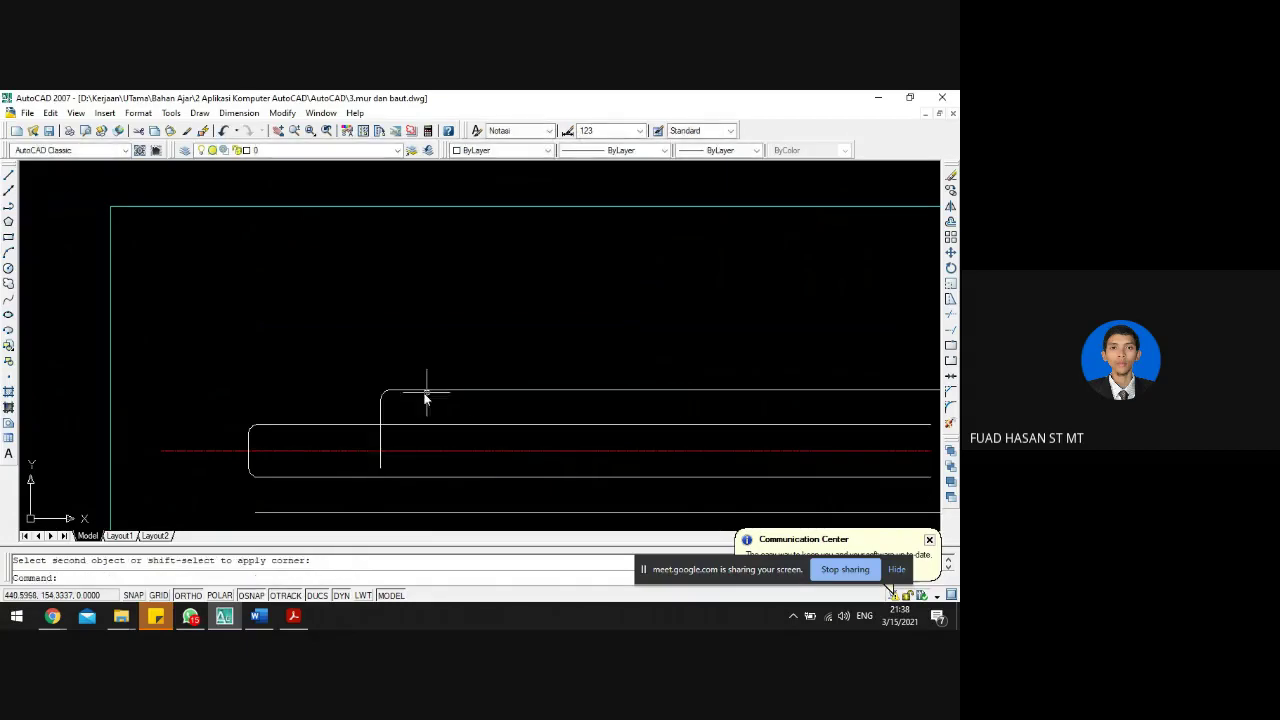
- Fillet the nut's near face line with the lower hexagon projection line at radius 2
key("Return")
left_click(380, 458)
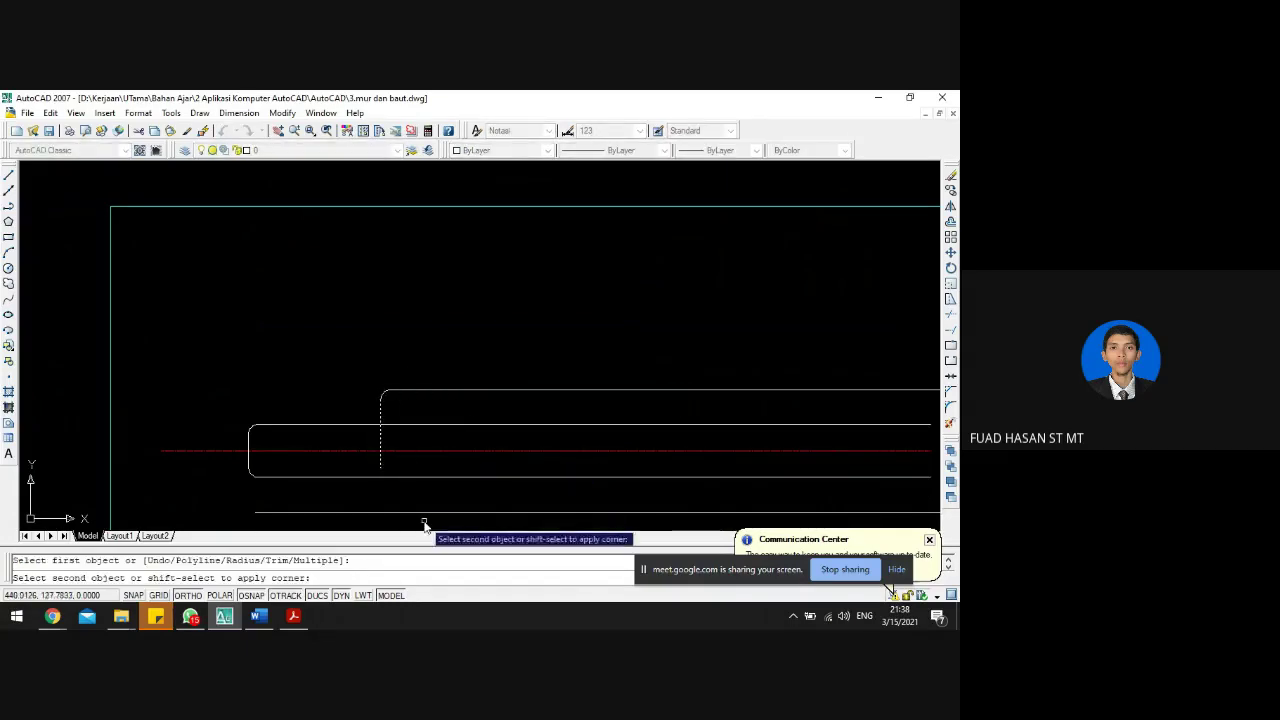
left_click(478, 513)
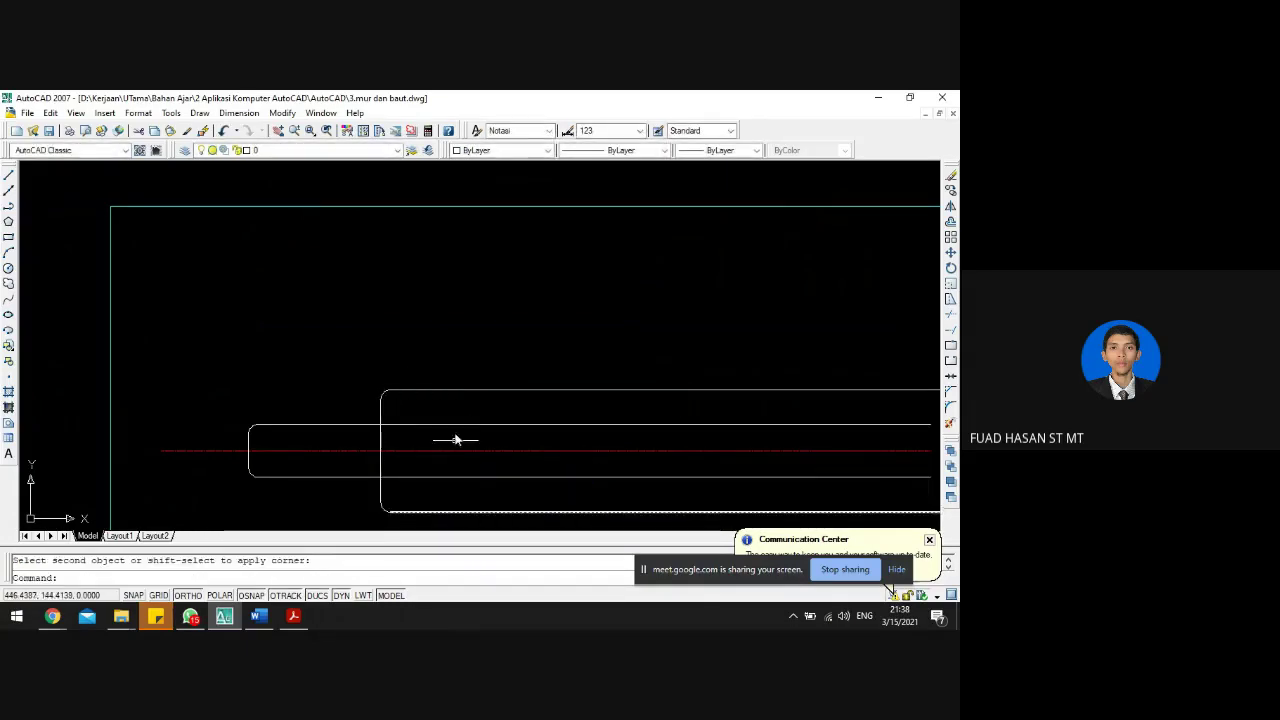
- Offset the nut's near face line 11 to the right to mark its far face
scroll(457, 408, "down", 2)
scroll(457, 408, "down", 2)
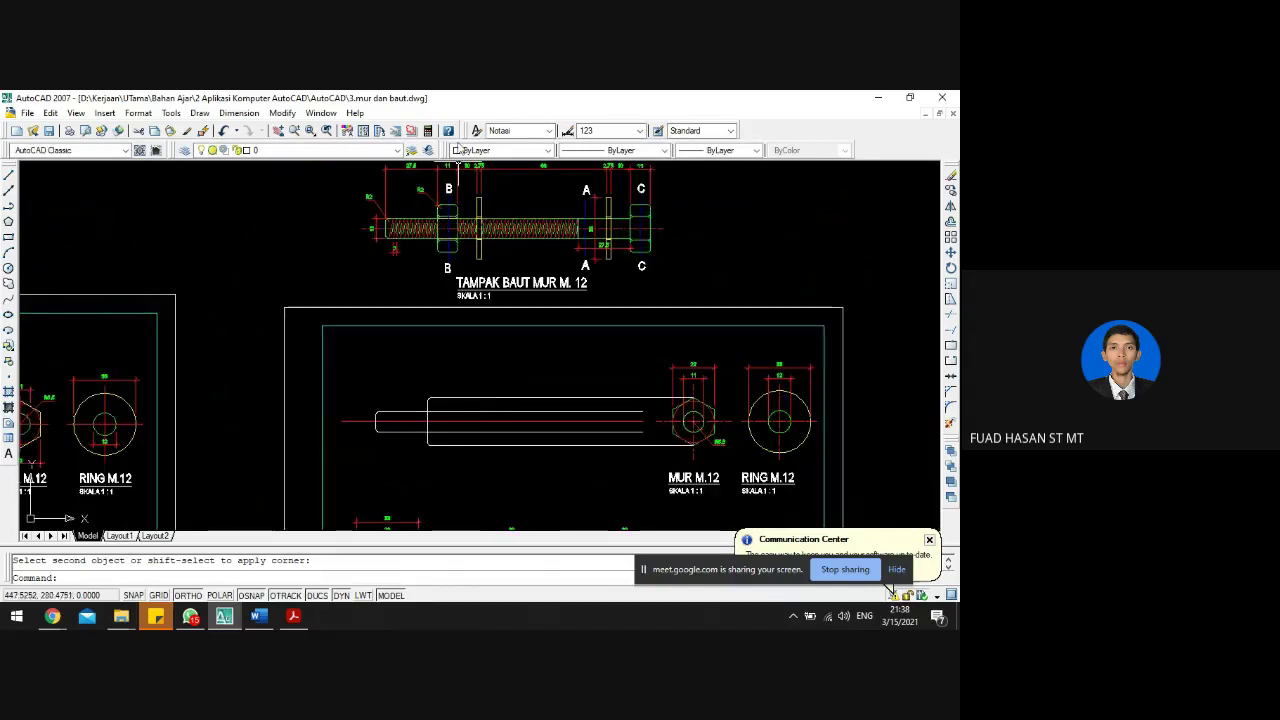
scroll(441, 184, "up", 3)
scroll(422, 290, "down", 4)
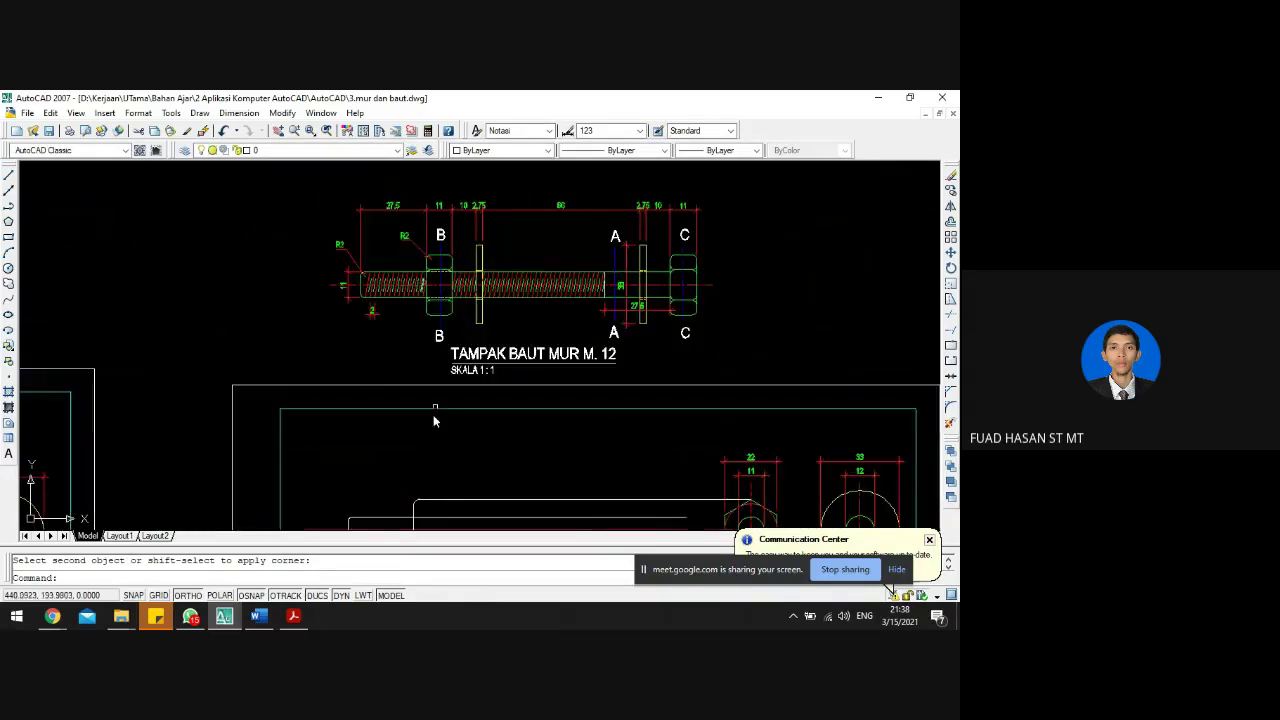
key("Escape")
scroll(421, 398, "down", 4)
scroll(422, 491, "up", 3)
type("o")
key("Return")
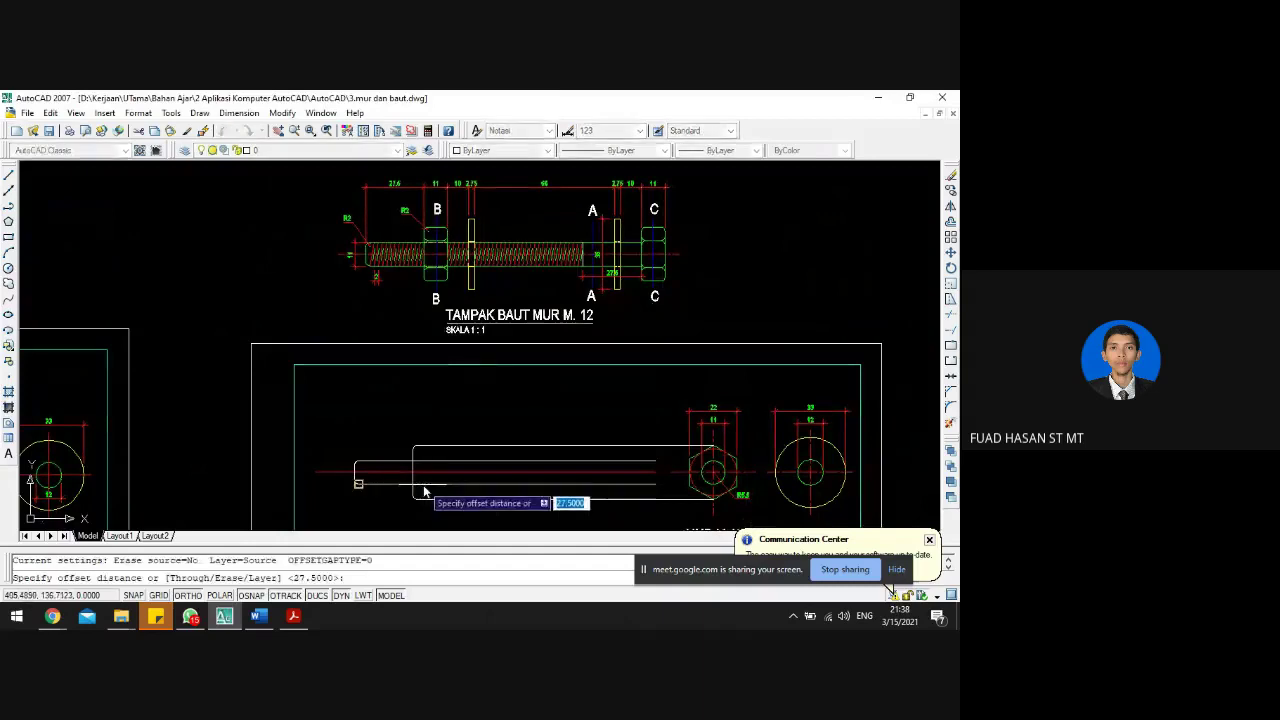
type("11")
key("Return")
scroll(418, 482, "up", 4)
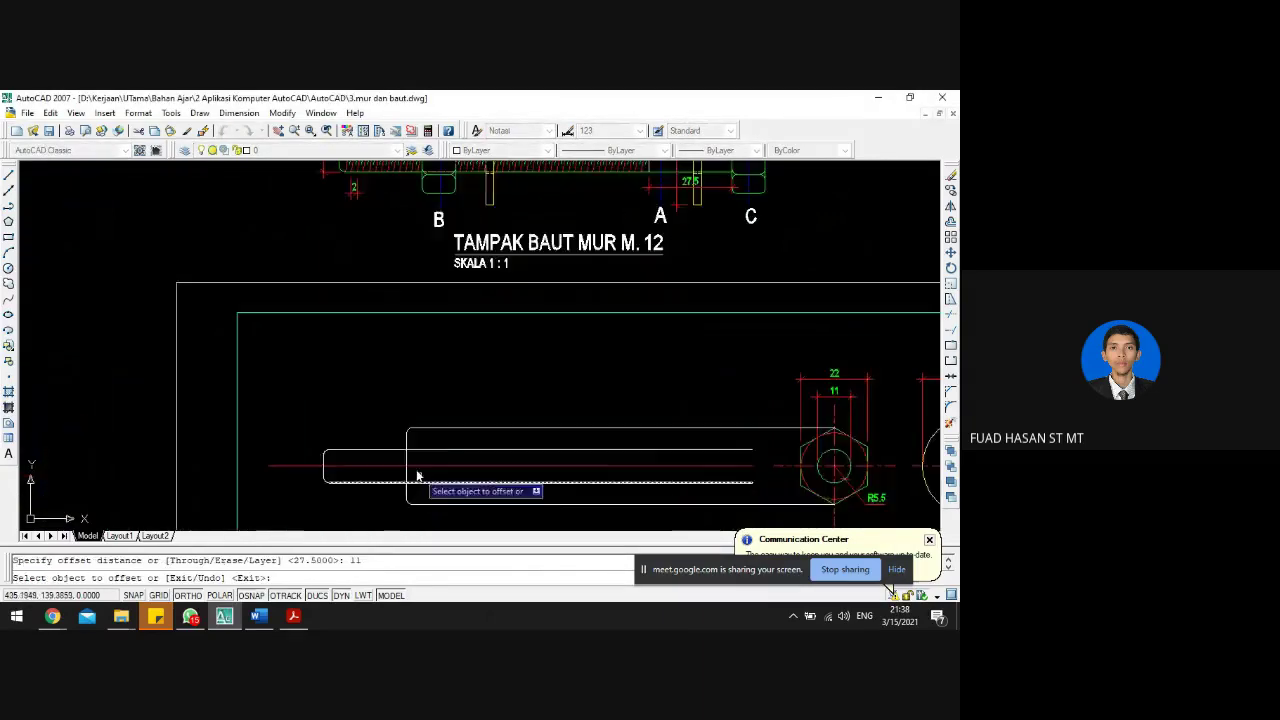
left_click(402, 453)
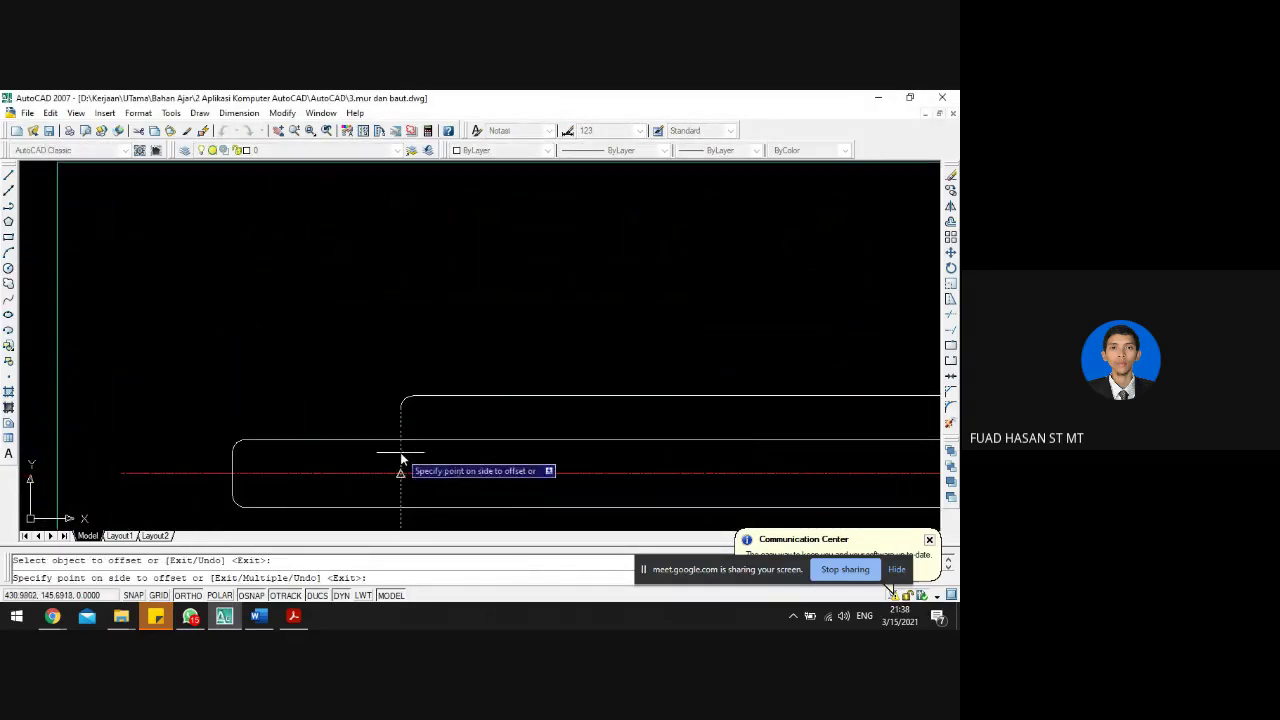
left_click(548, 452)
key("Return")
- Fillet the upper hexagon projection line with the nut's far face line at radius 2, closing the nut's top right corner
scroll(535, 438, "down", 2)
scroll(535, 438, "down", 5)
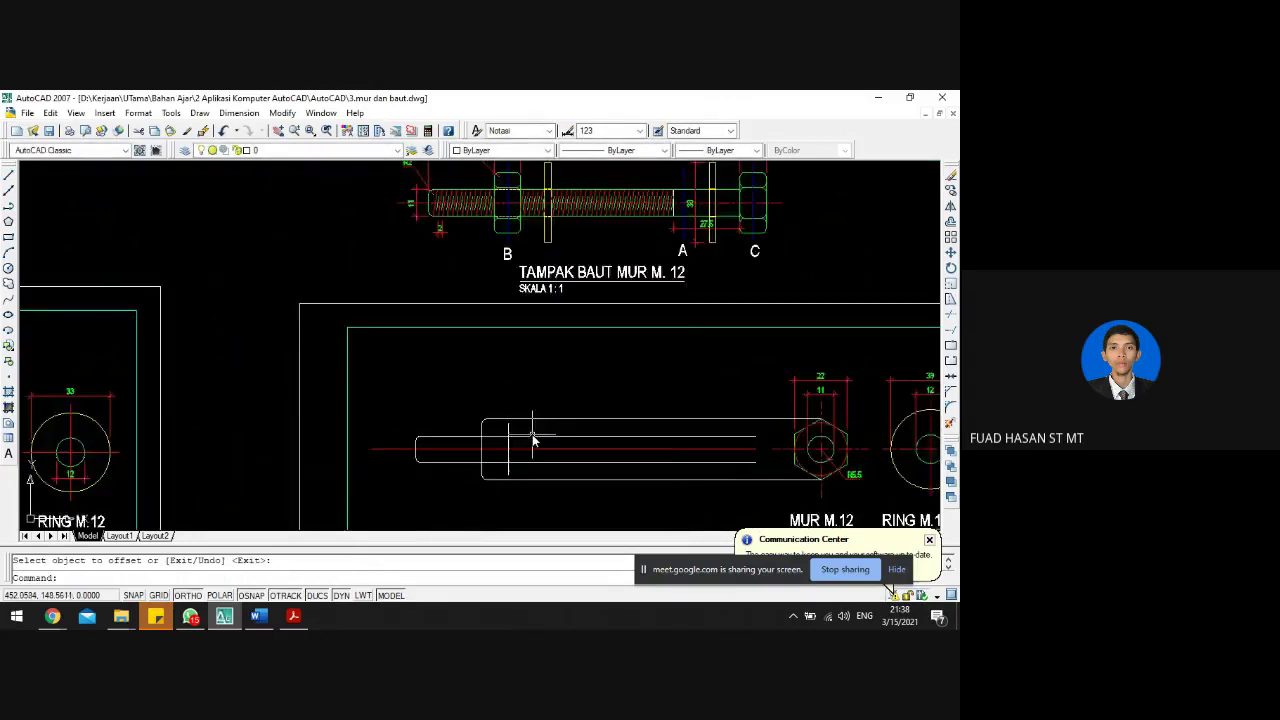
scroll(509, 300, "up", 3)
scroll(498, 322, "down", 1)
scroll(485, 430, "up", 3)
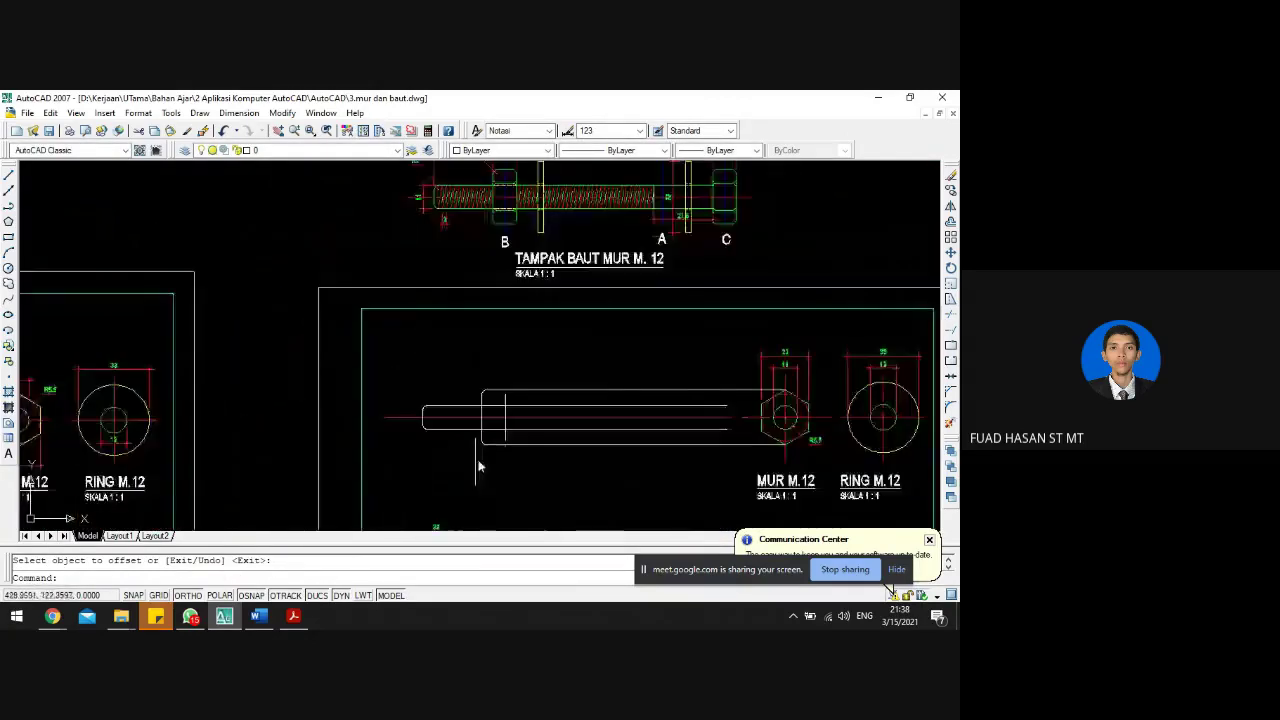
type("f")
key("Return")
scroll(493, 397, "up", 1)
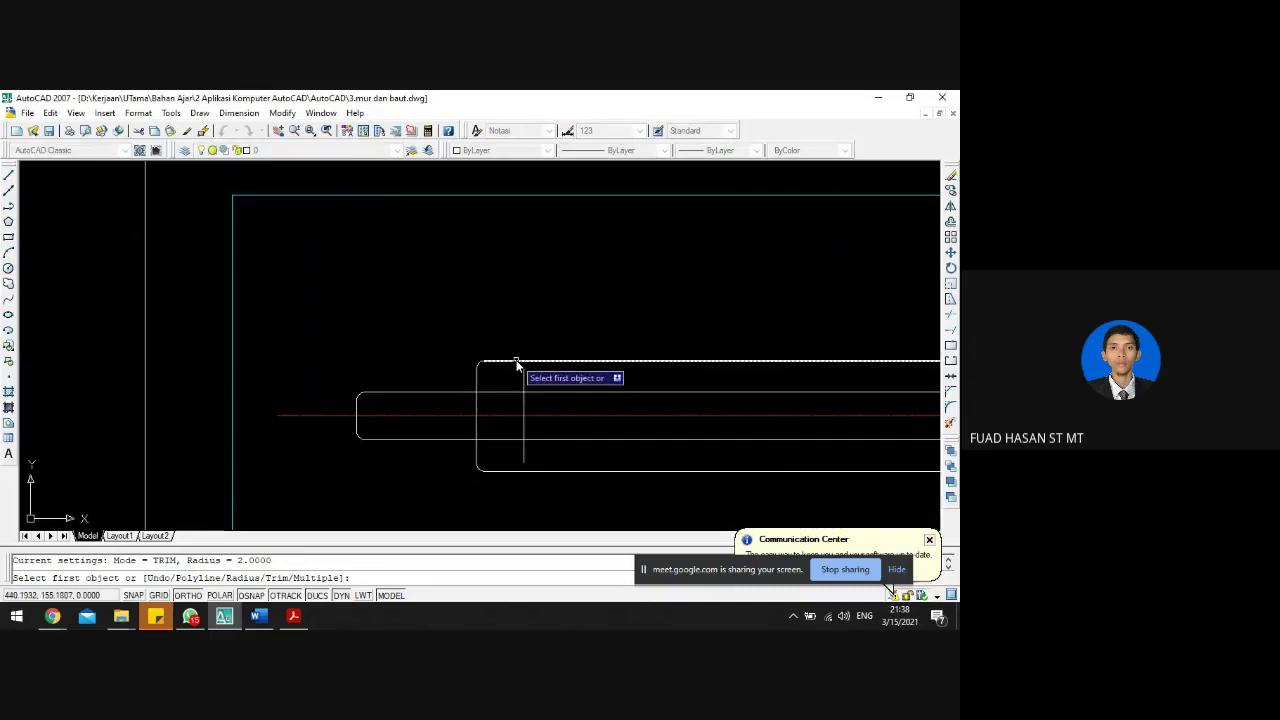
left_click(516, 363)
left_click(523, 378)
- Fillet the lower hexagon projection line with the nut's far face line at radius 2, closing the bottom right corner
key("Return")
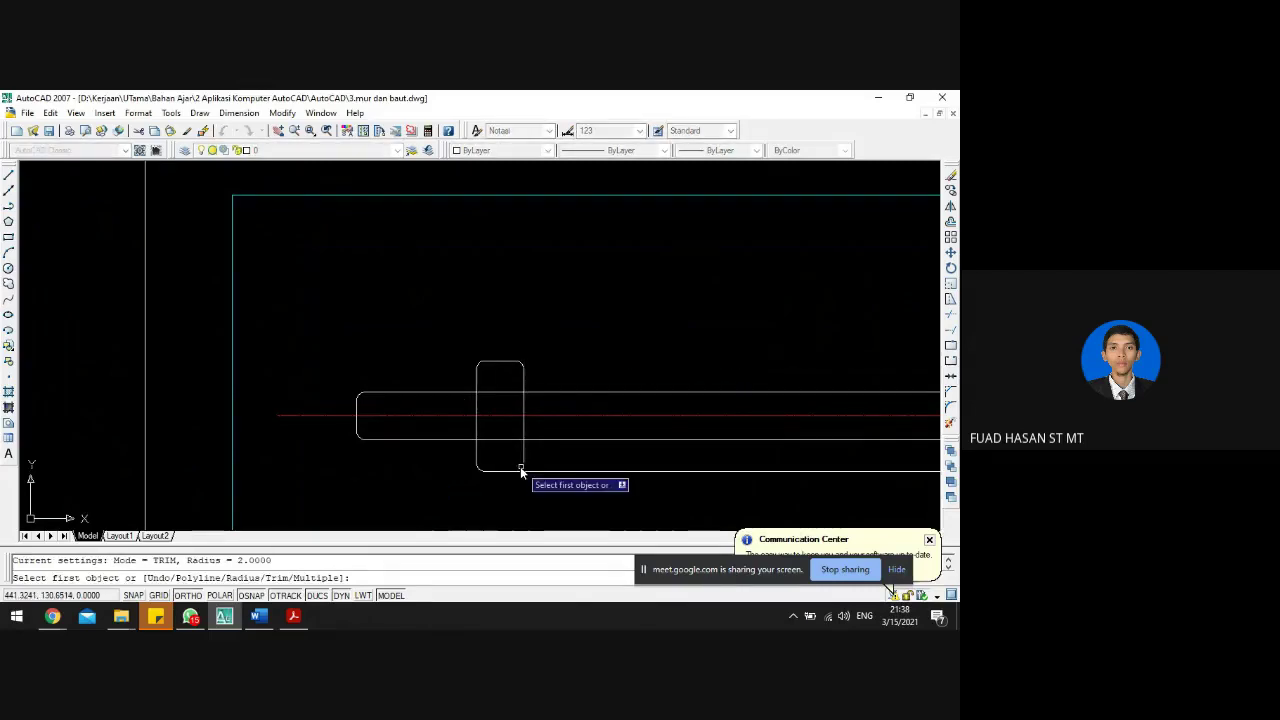
left_click(515, 470)
left_click(523, 457)
- Offset the nut's far face line 10 to the right to mark the ring's near face
scroll(485, 436, "down", 1)
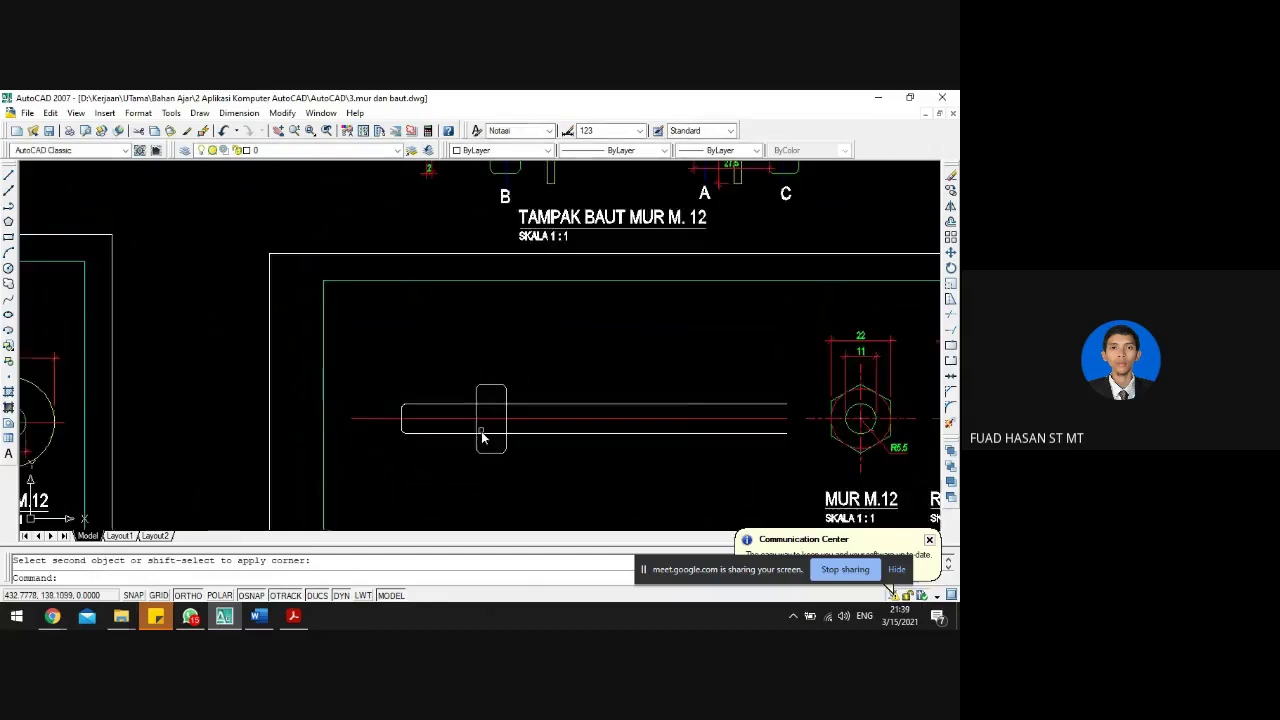
scroll(481, 436, "down", 5)
scroll(484, 268, "up", 6)
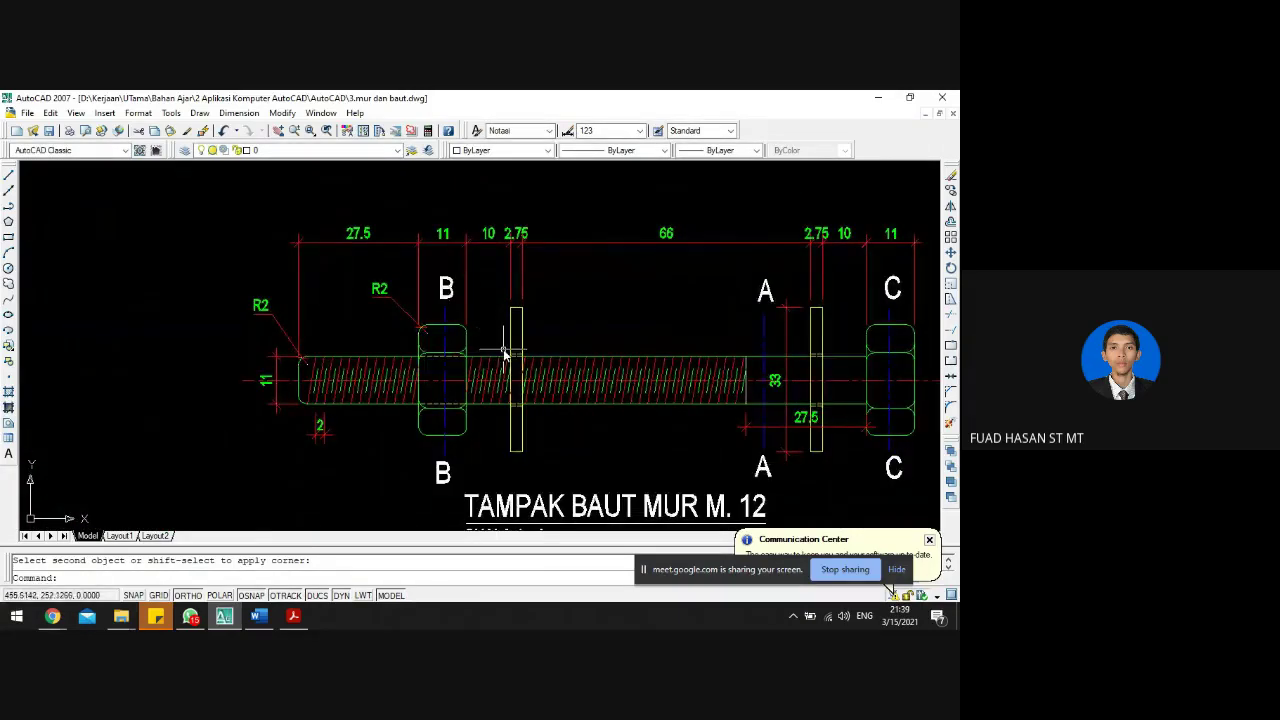
scroll(480, 330, "down", 4)
scroll(448, 490, "up", 8)
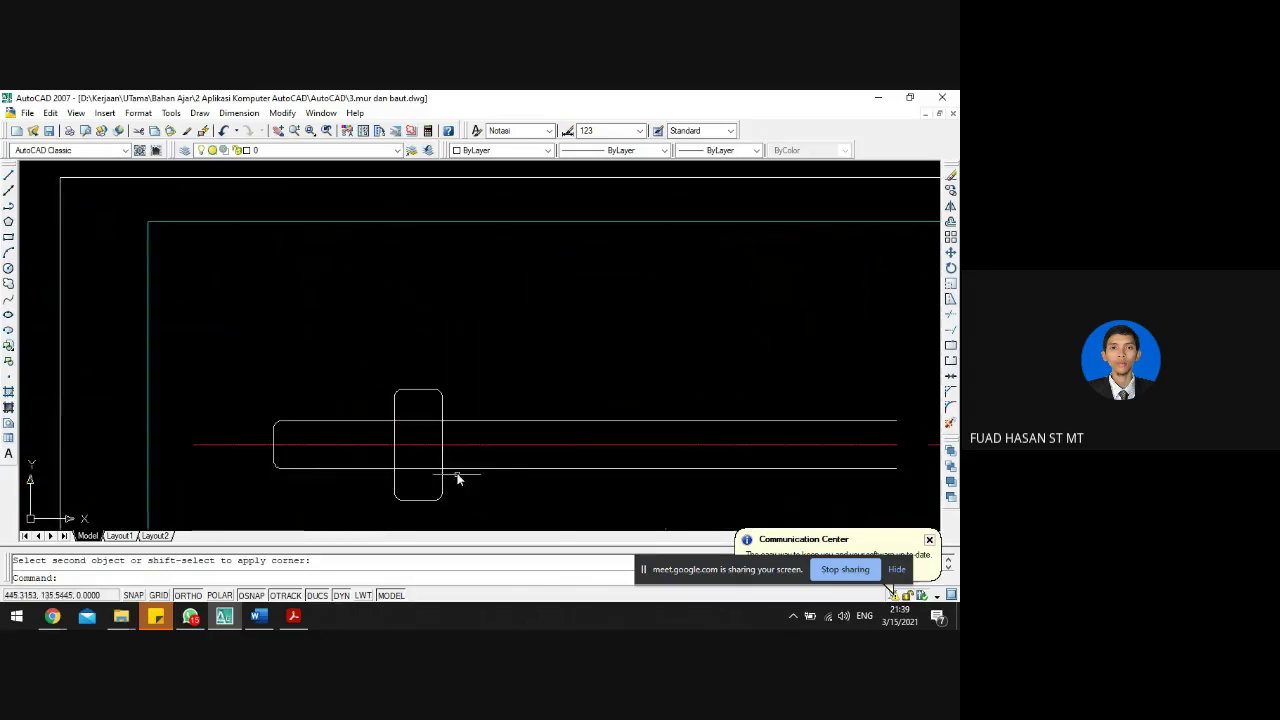
key("Return")
type("1")
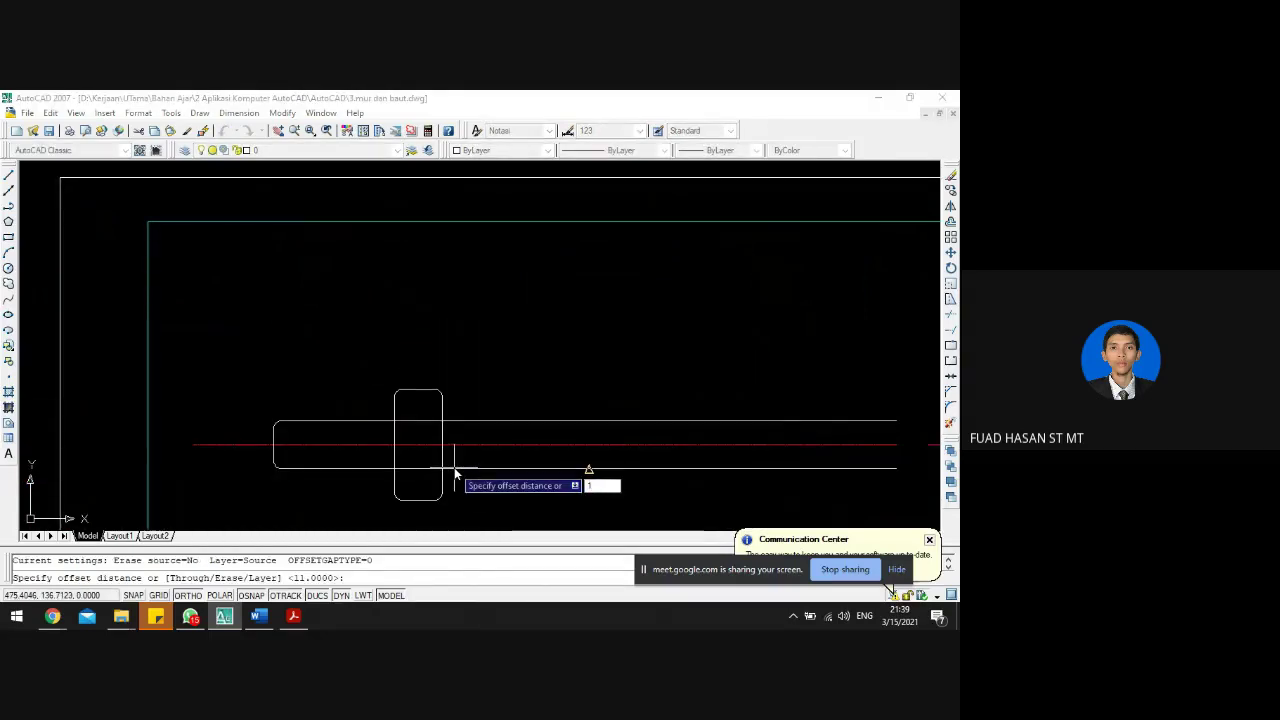
type("0")
key("Return")
scroll(445, 440, "up", 3)
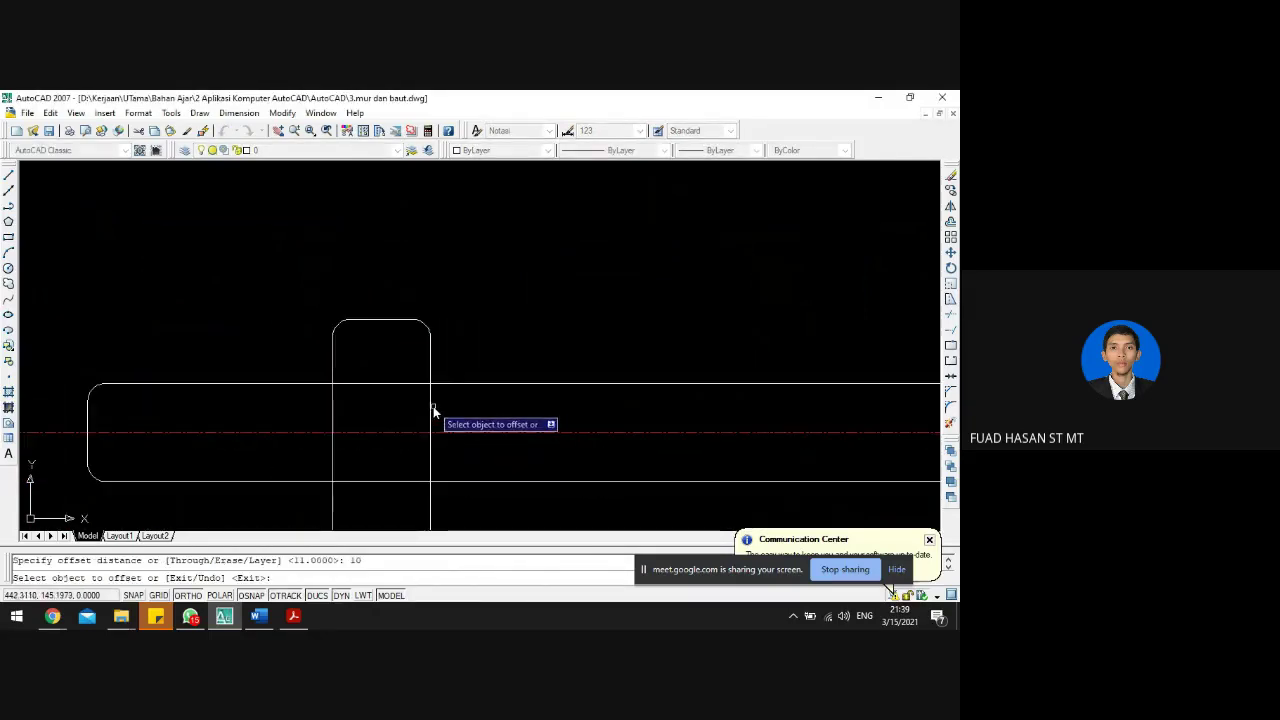
left_click(432, 405)
left_click(716, 335)
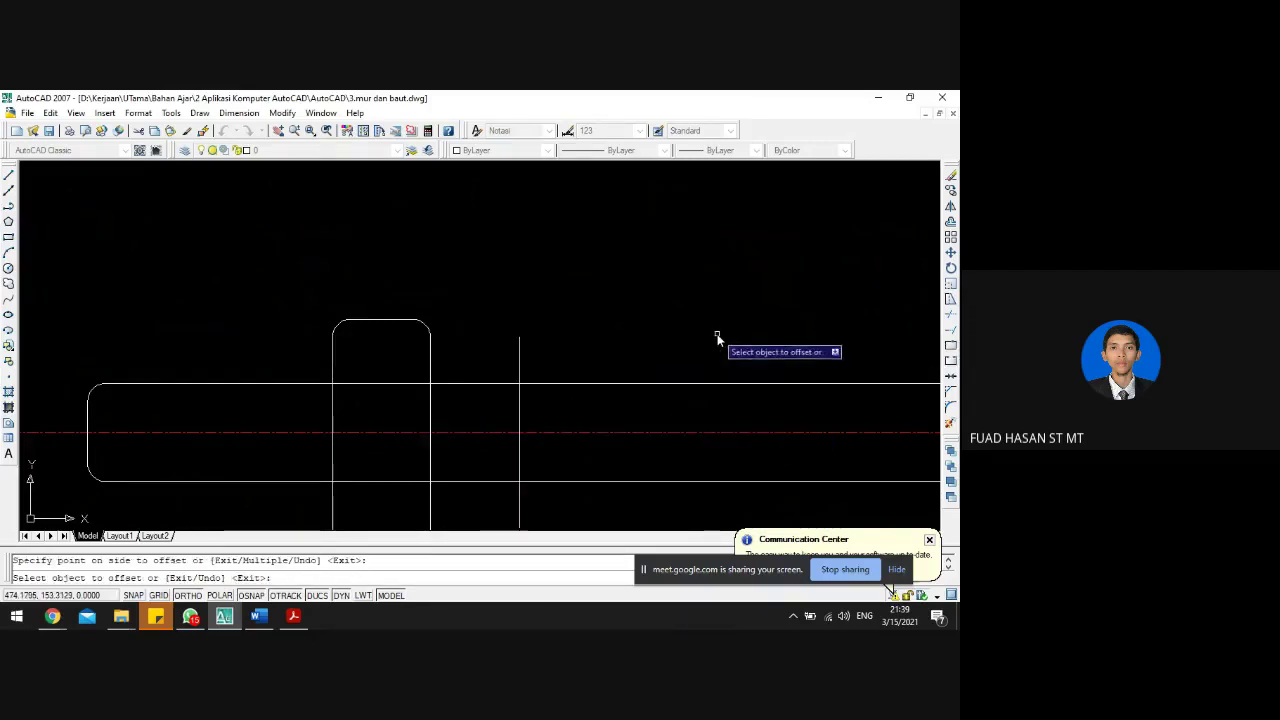
key("Escape")
- Draw a horizontal line from the top of the RING M.12 outer circle leftward above the shank to past the 10 offset line
scroll(609, 378, "down", 5)
scroll(608, 374, "up", 2)
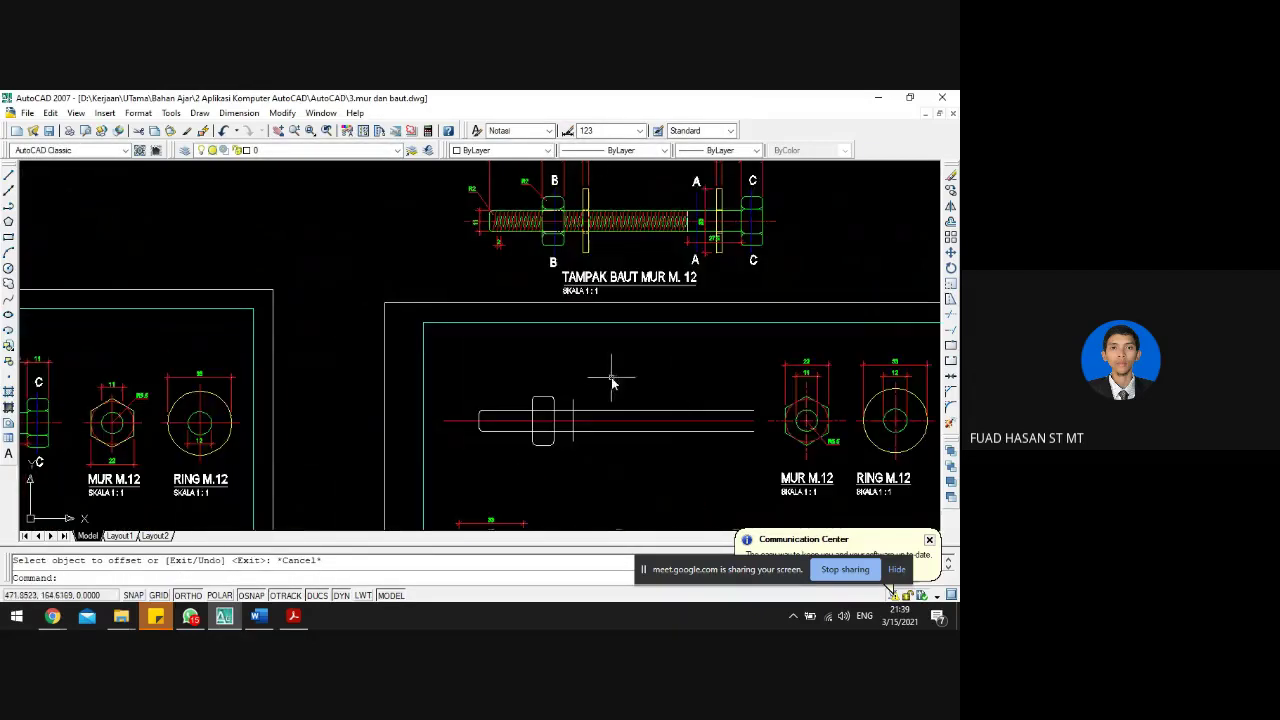
scroll(590, 260, "down", 2)
scroll(560, 240, "up", 1)
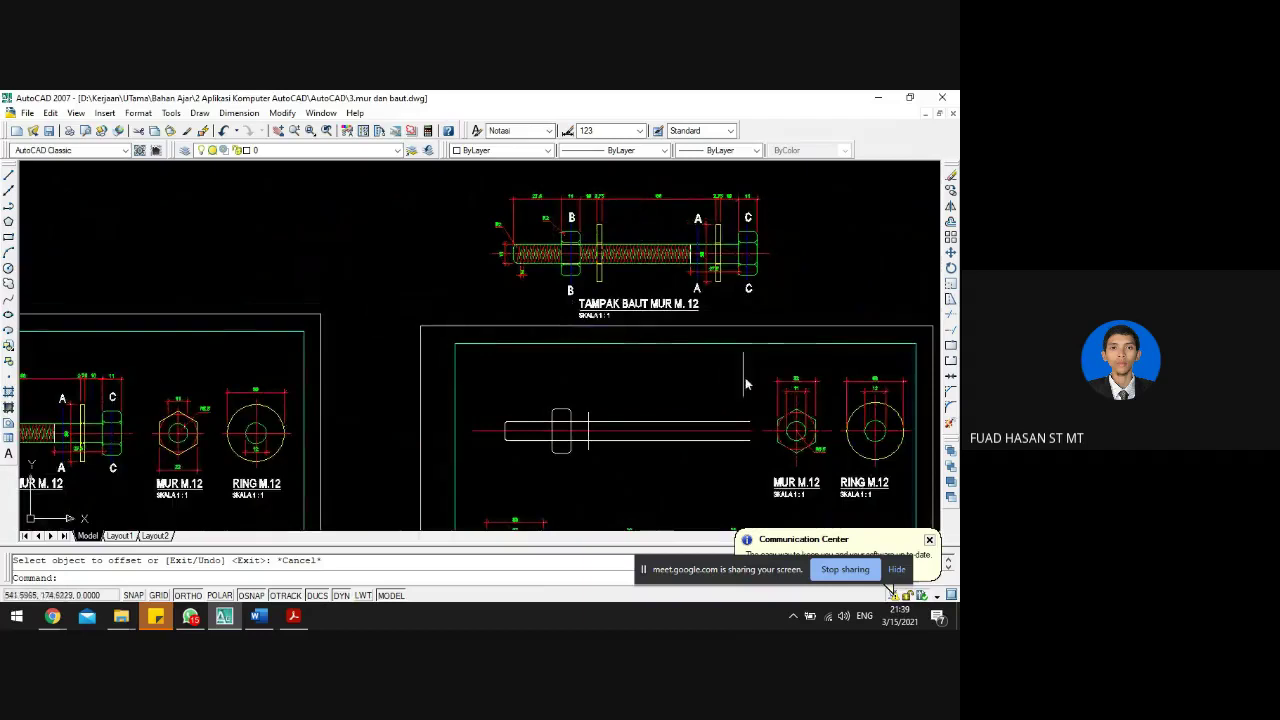
type("L")
key("Return")
scroll(894, 405, "up", 3)
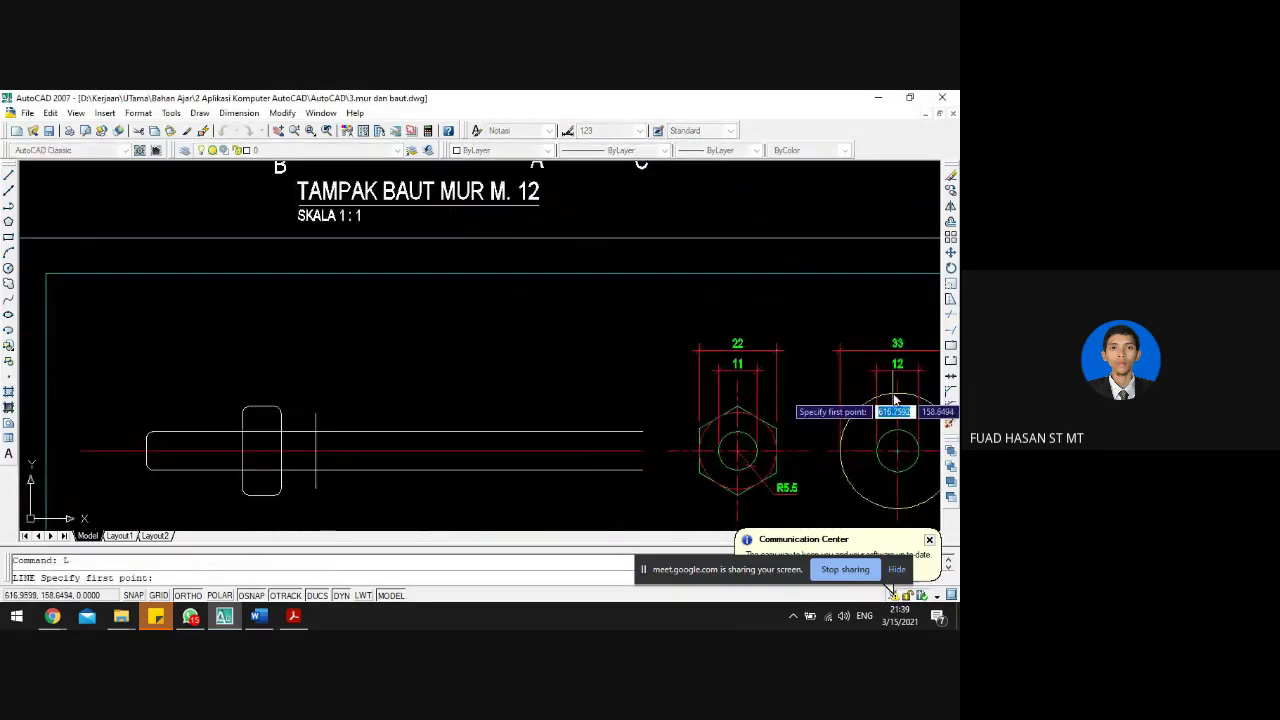
left_click(894, 400)
left_click(360, 393)
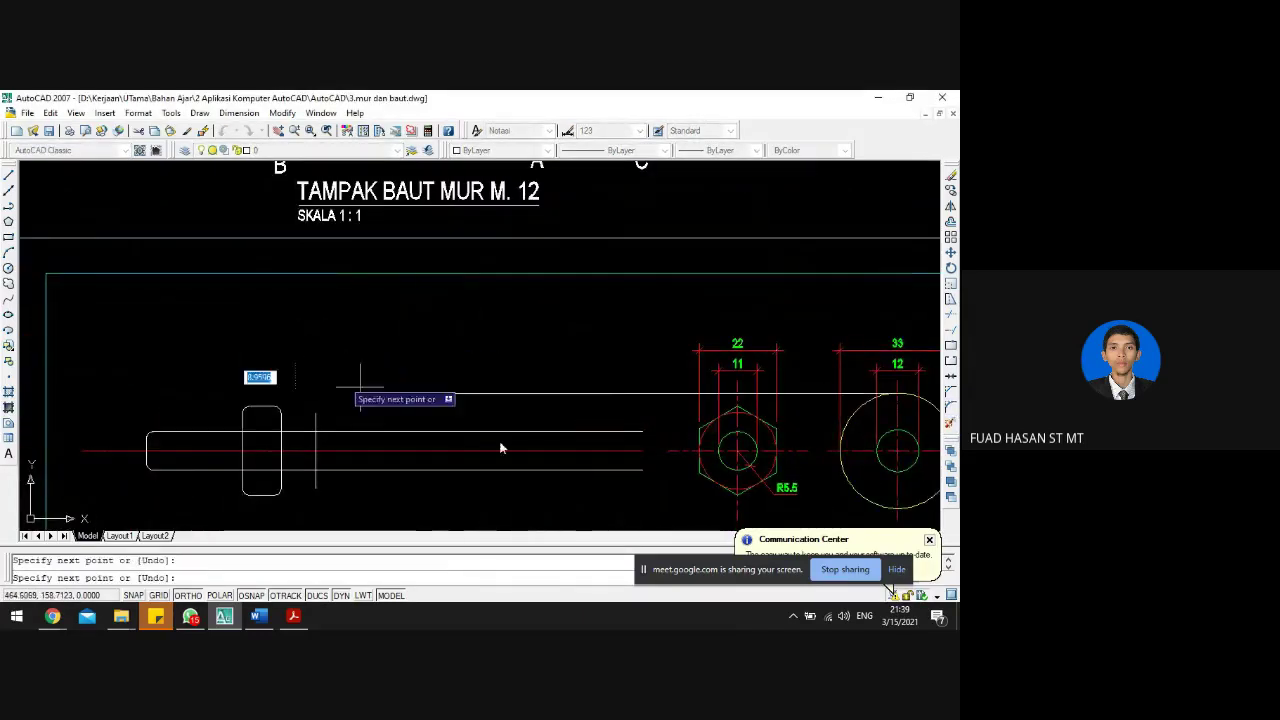
key("Escape")
- Draw a horizontal line from the bottom of the RING M.12 outer circle leftward below the shank to past the 10 offset line
key("Return")
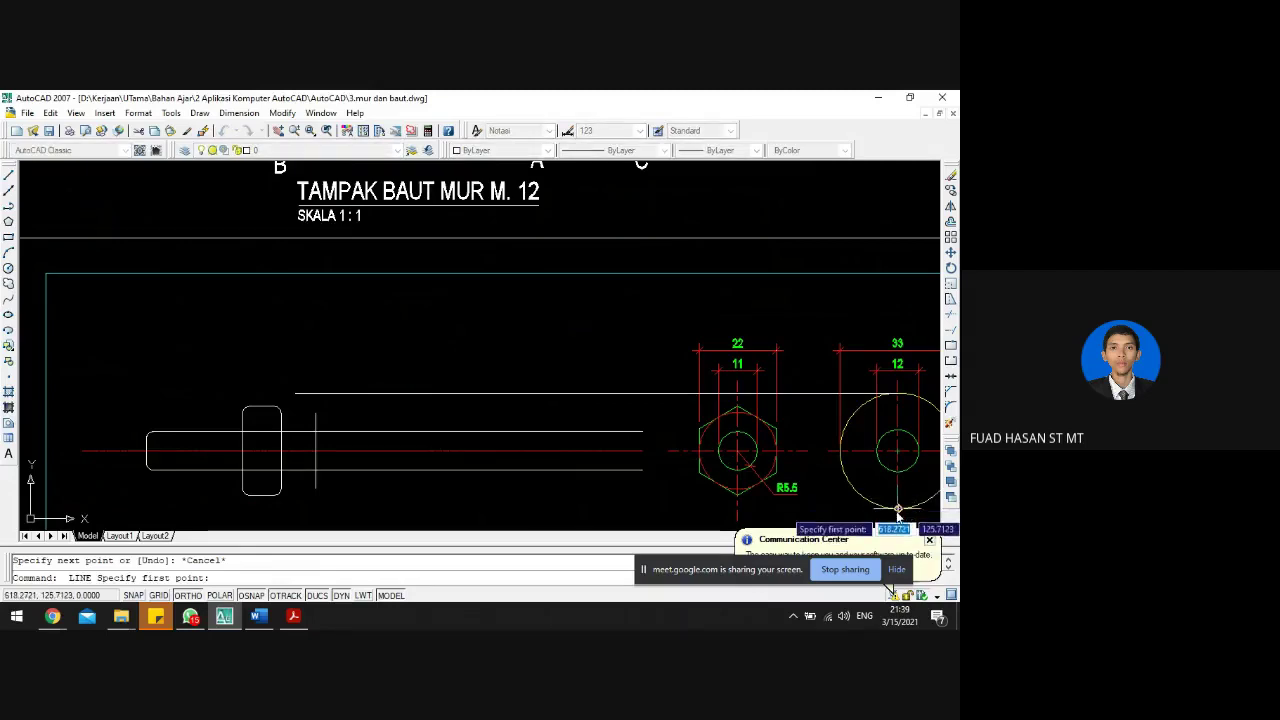
left_click(898, 510)
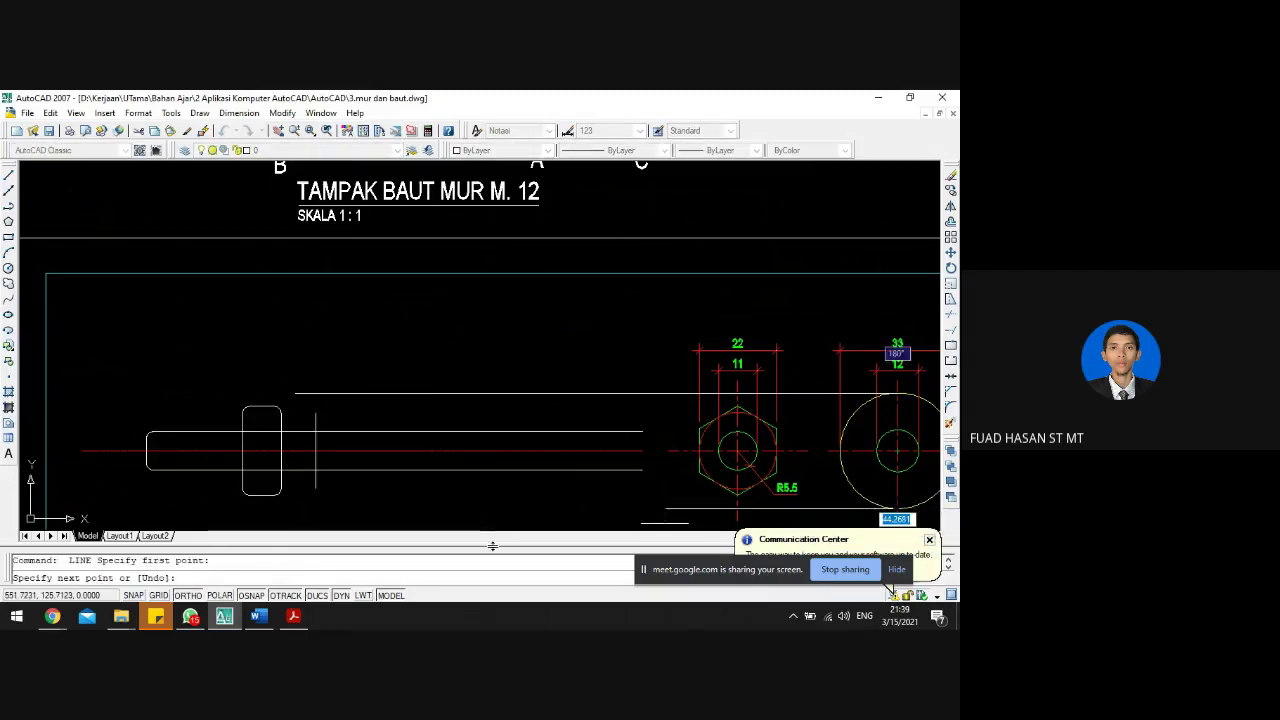
left_click(298, 528)
key("Escape")
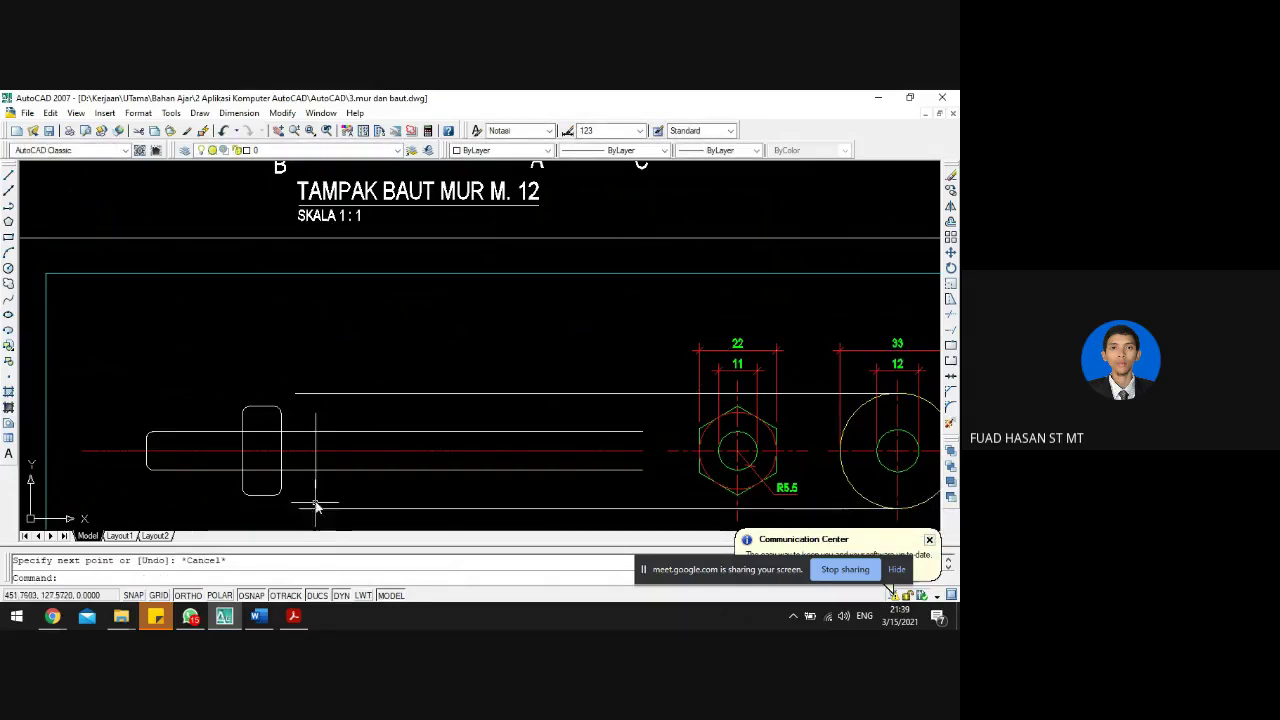
- Extend both ends of the ring's near face line to the upper and lower ring projection lines
scroll(406, 457, "down", 3)
scroll(361, 313, "up", 2)
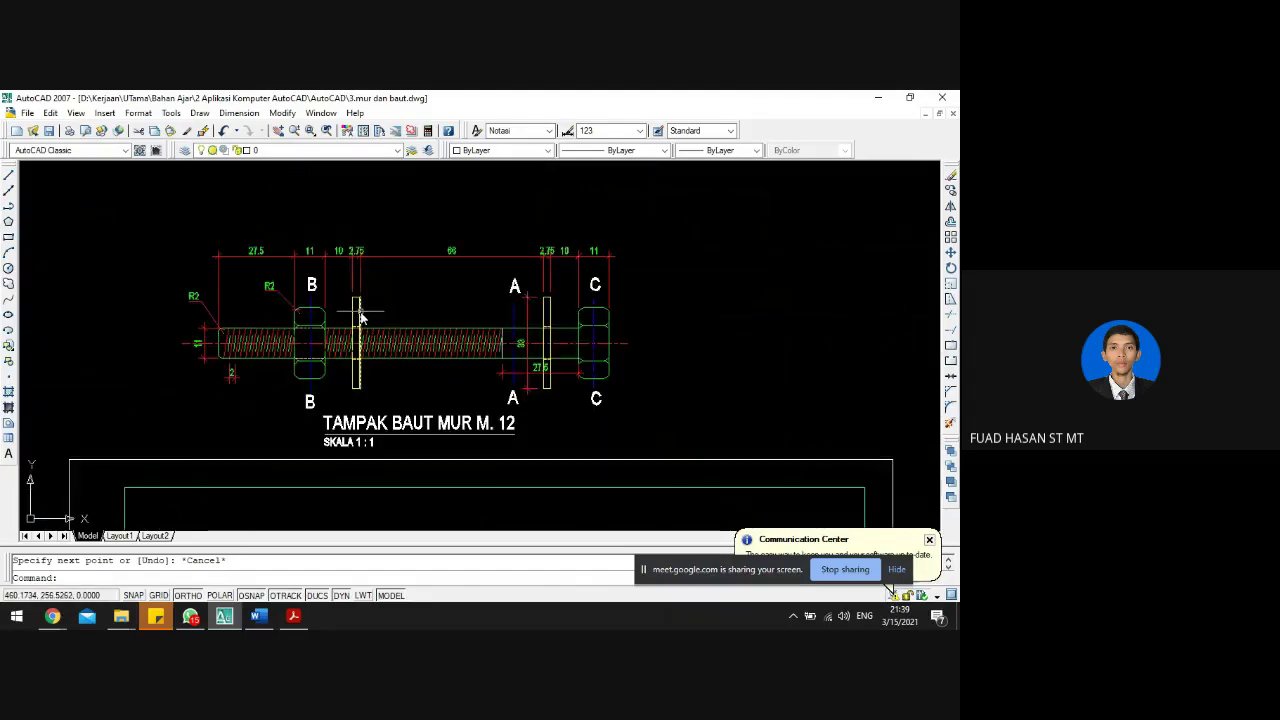
scroll(365, 305, "down", 2)
scroll(342, 397, "up", 2)
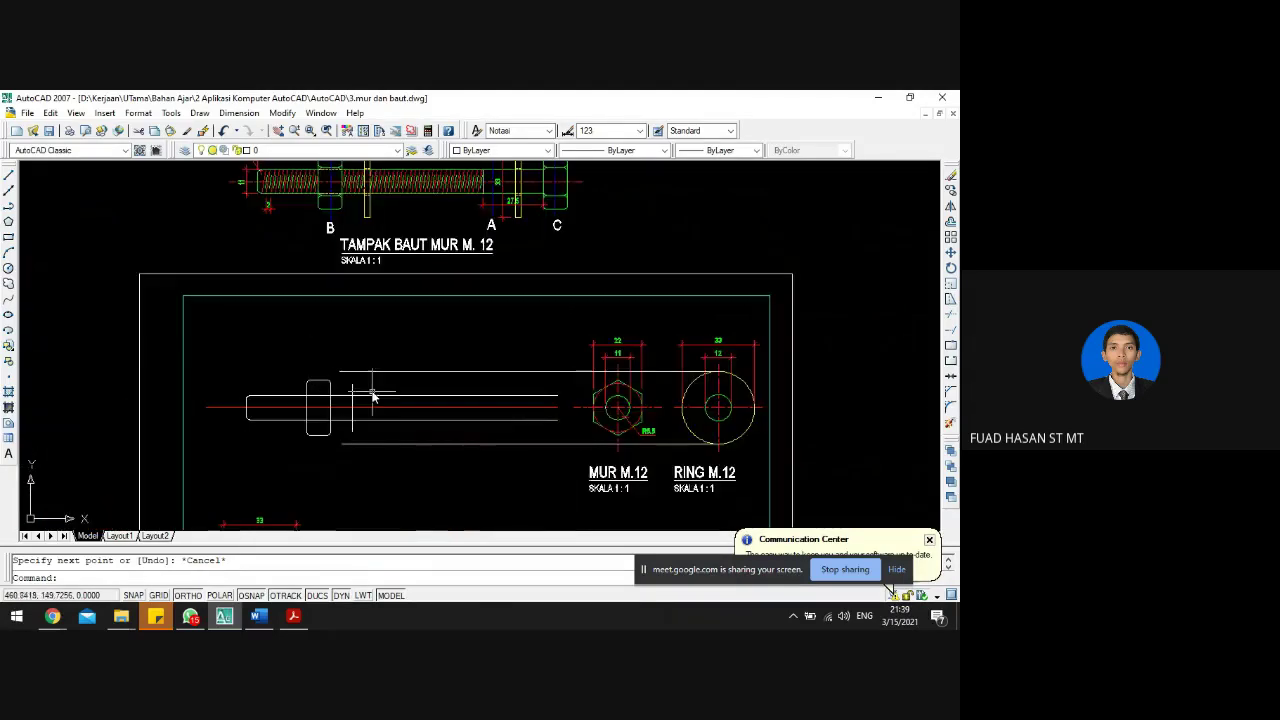
scroll(355, 394, "up", 3)
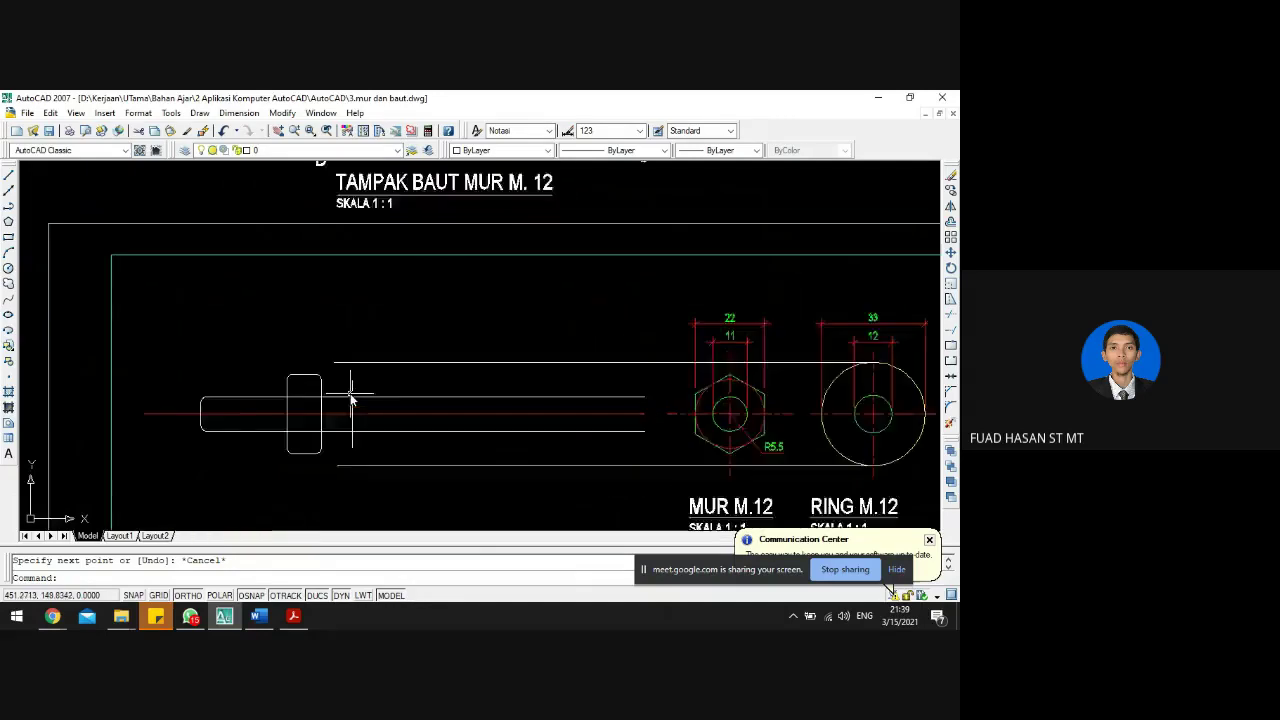
scroll(315, 410, "down", 2)
scroll(305, 448, "up", 2)
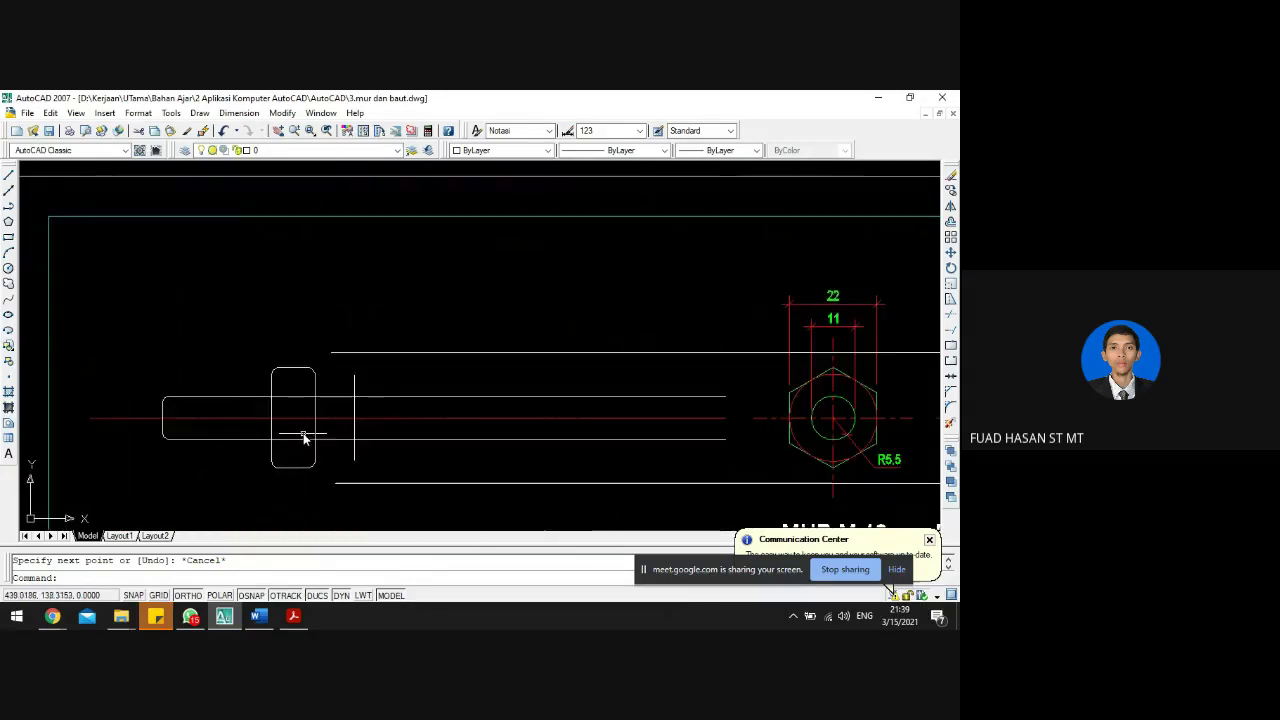
type("EX")
key("Return")
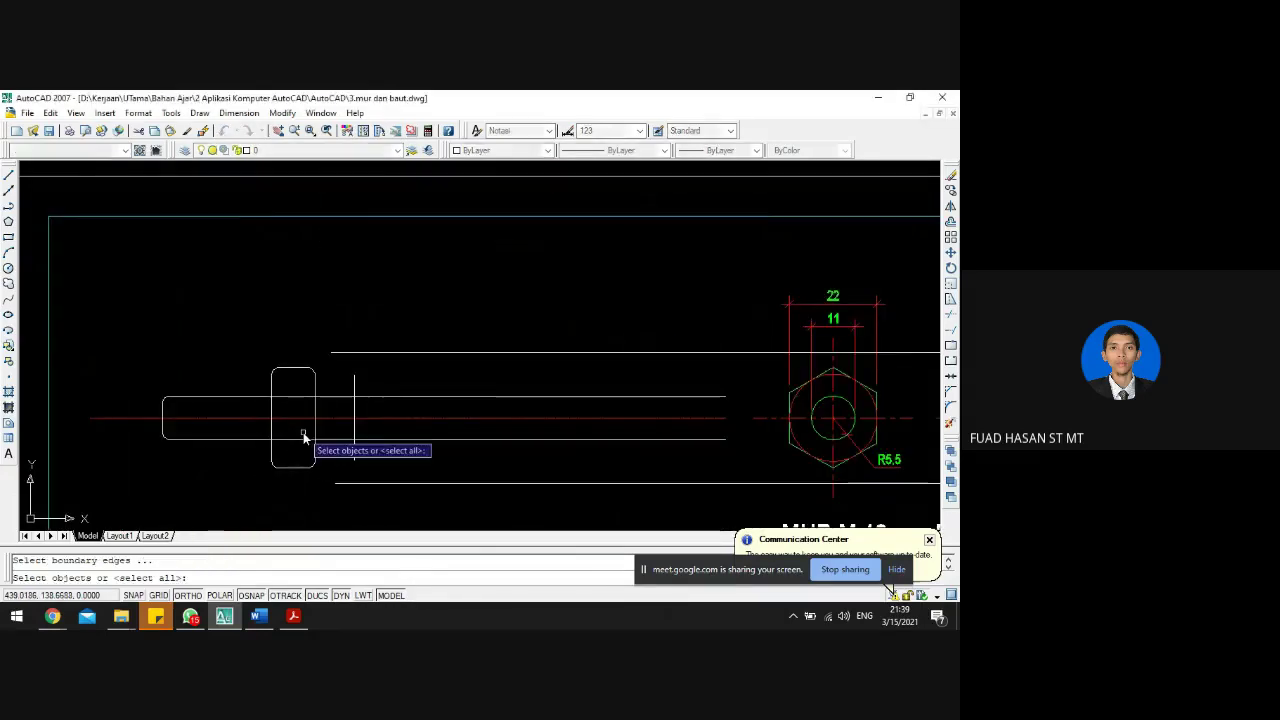
key("Return")
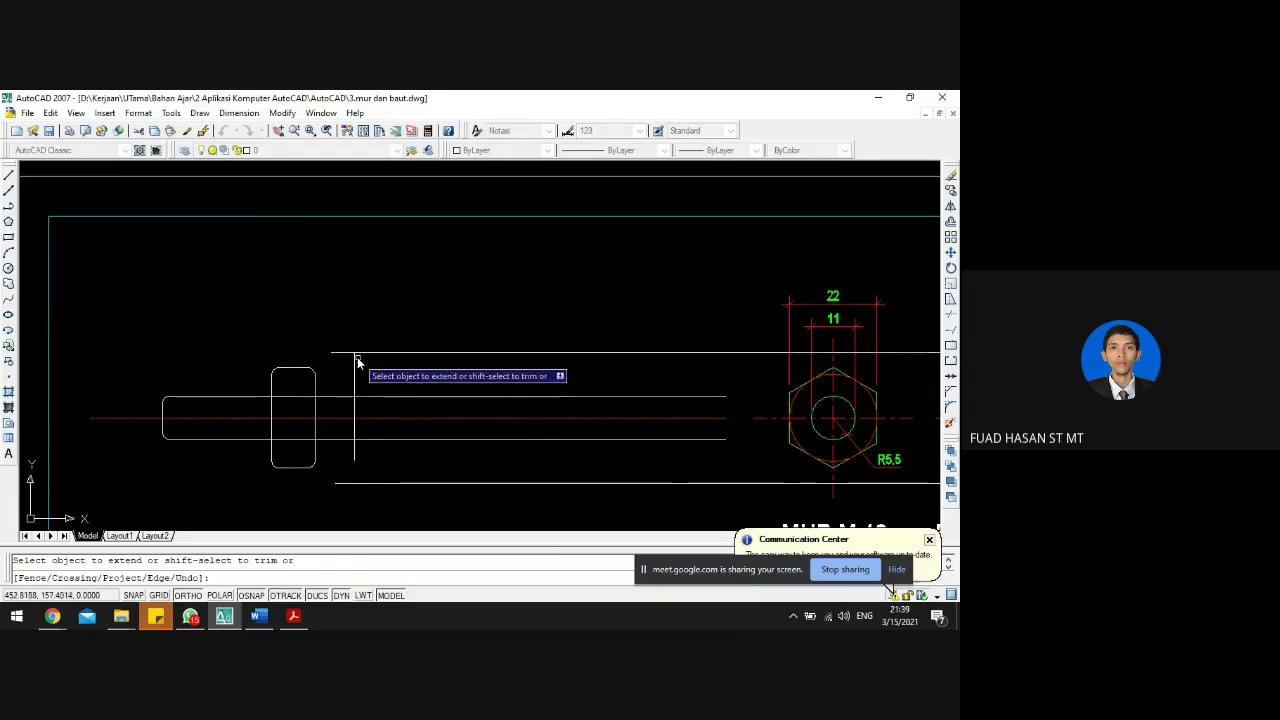
left_click(357, 458)
key("Escape")
- Offset the ring's near face line 2.75 to the right to create the ring's far face
scroll(361, 472, "down", 2)
scroll(361, 472, "down", 2)
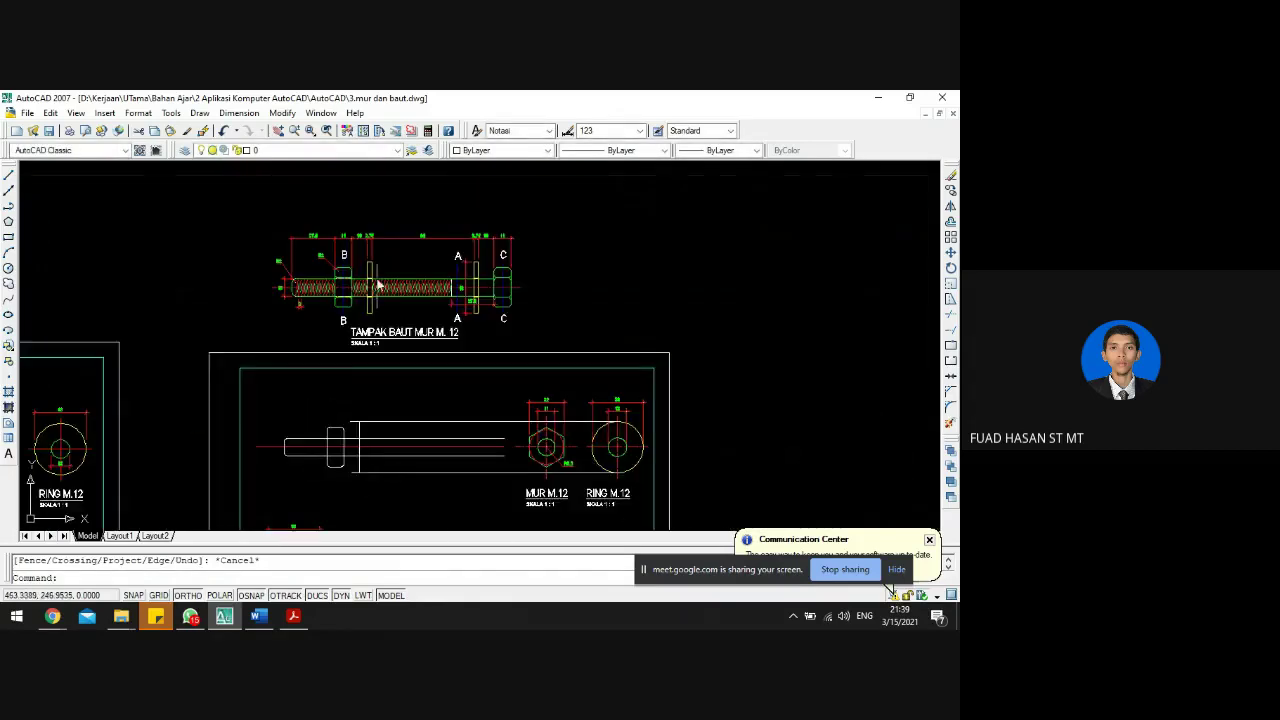
scroll(350, 230, "up", 6)
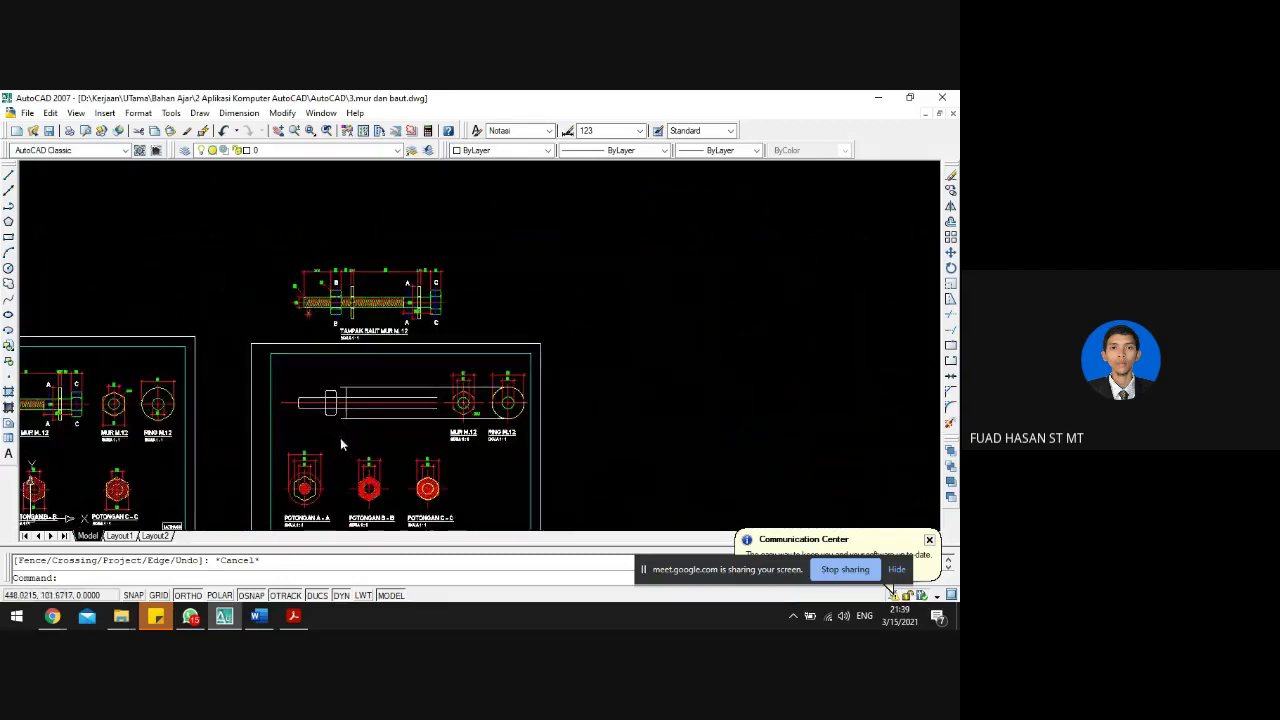
scroll(352, 398, "up", 3)
key("Return")
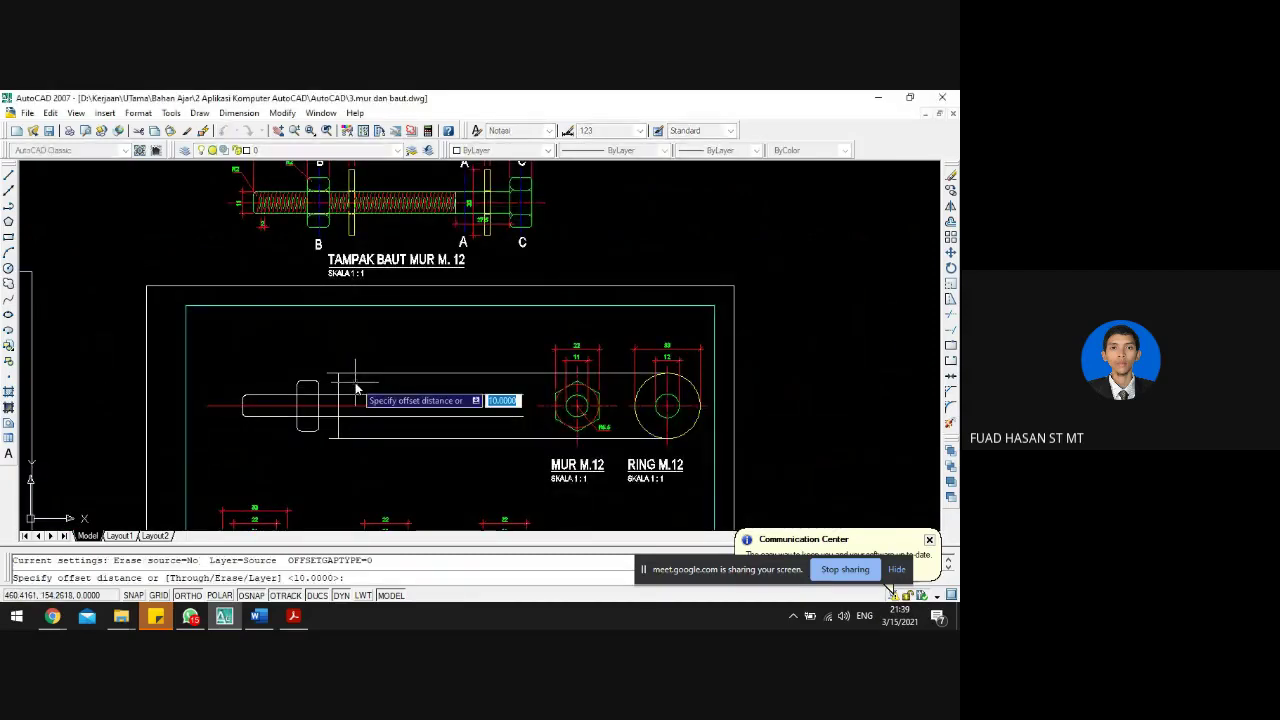
type("2")
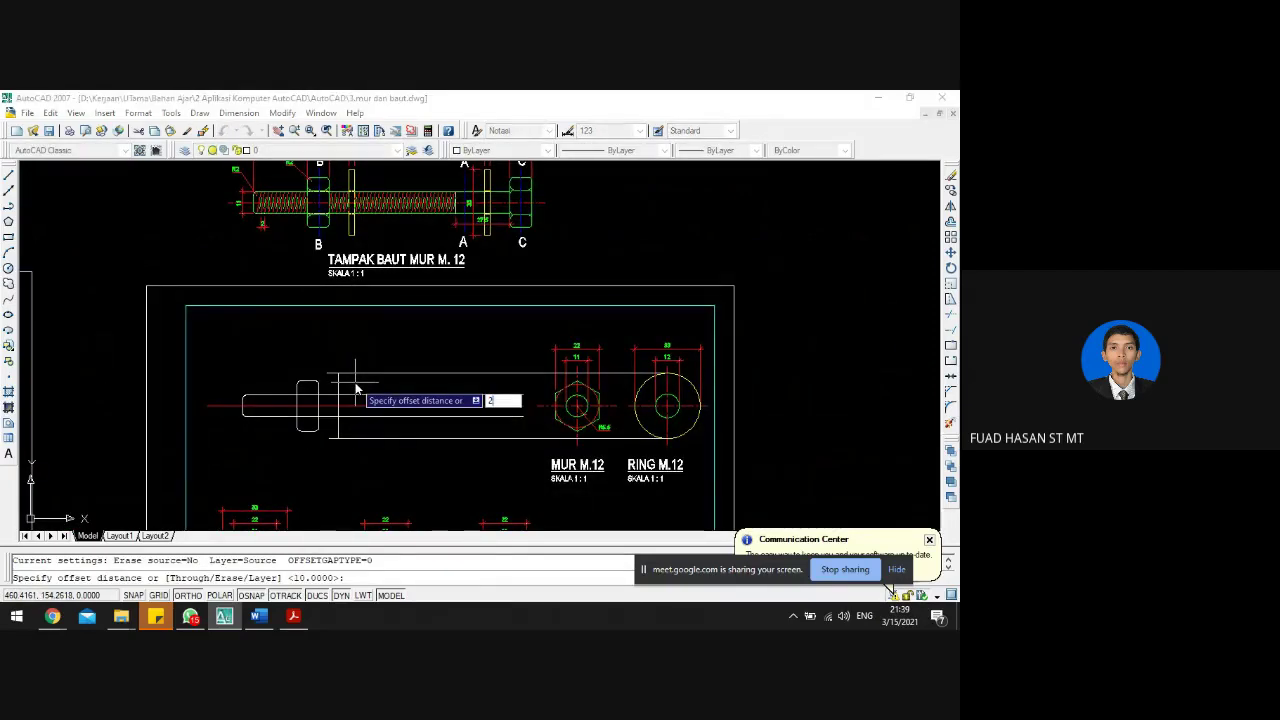
type(".75")
key("Return")
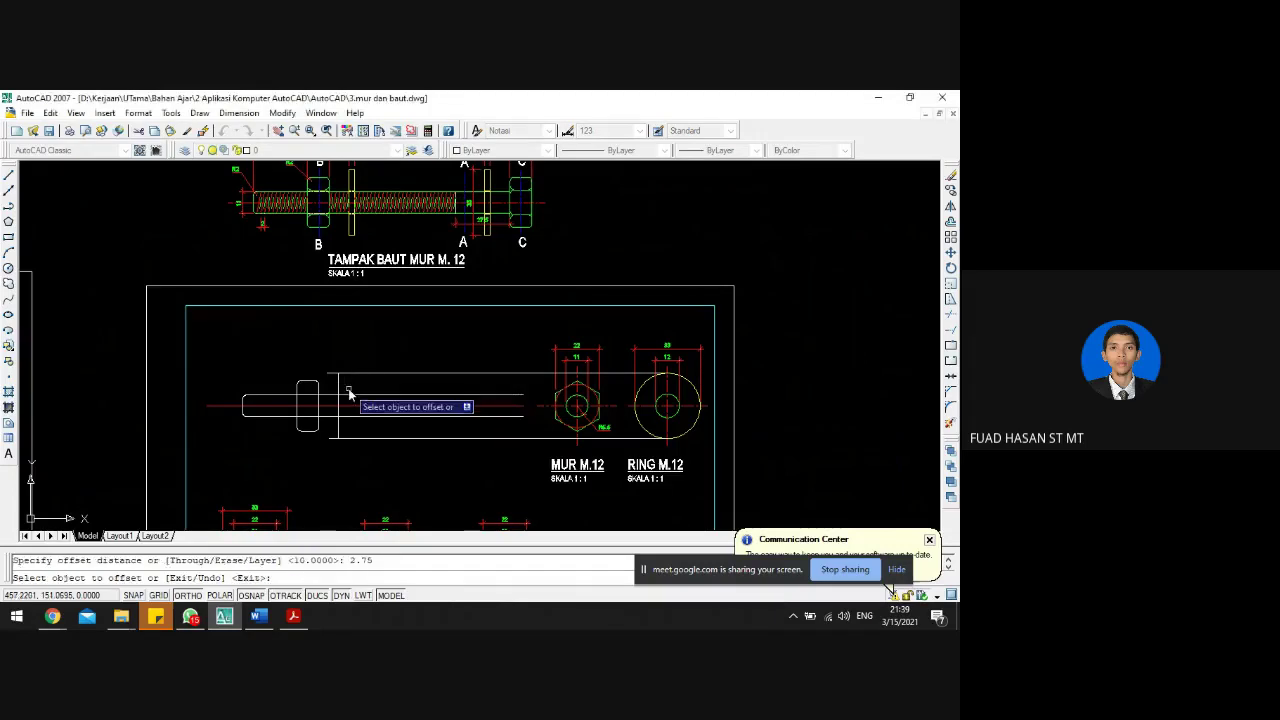
scroll(333, 392, "up", 4)
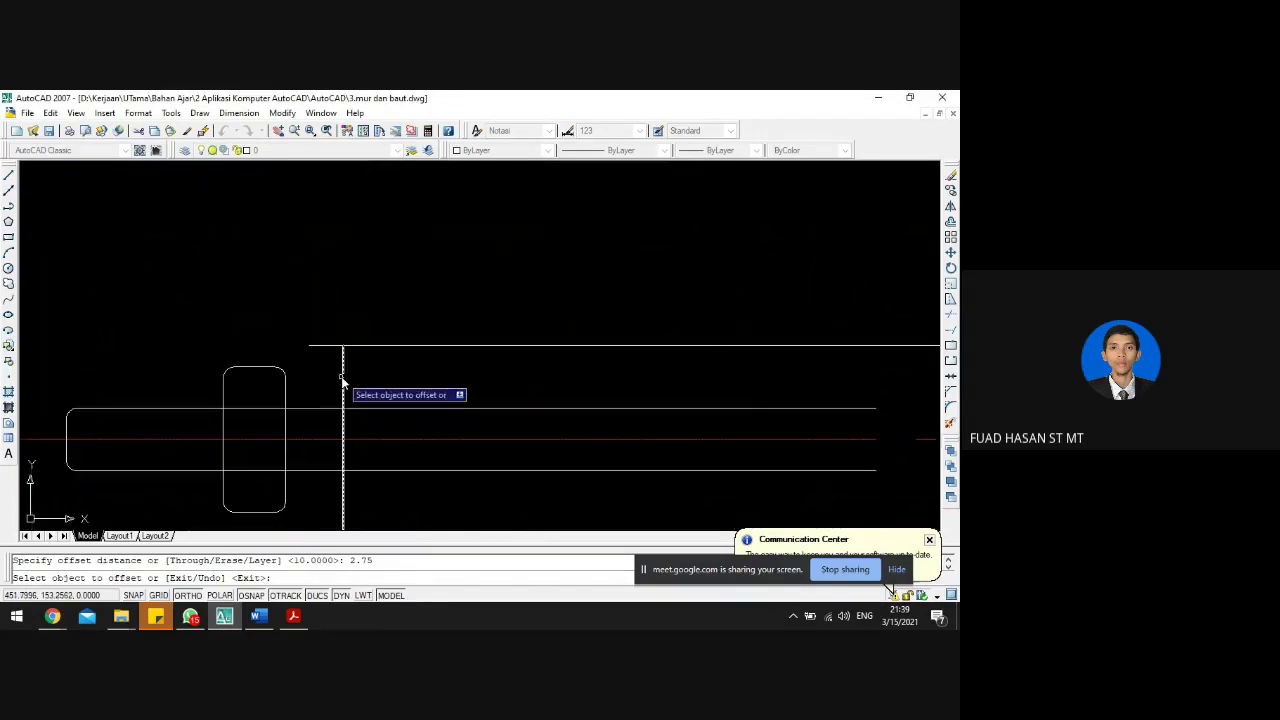
left_click(342, 380)
left_click(470, 367)
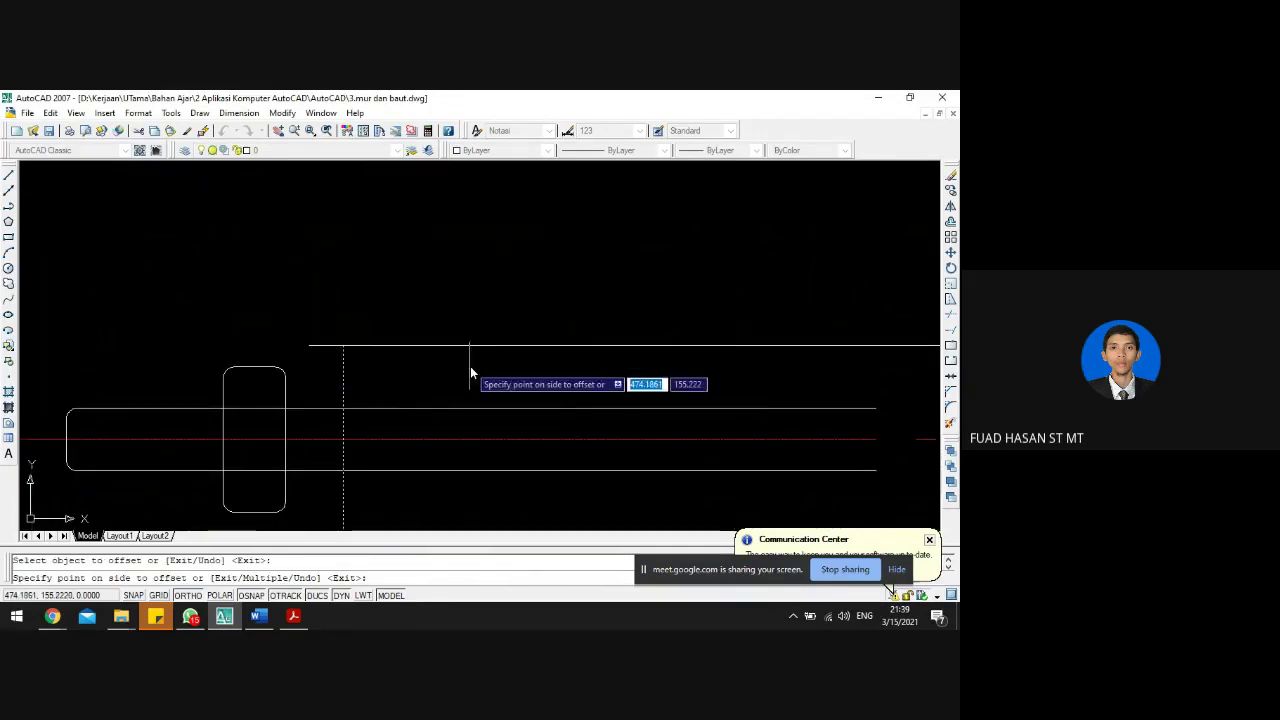
key("Return")
- Trim the upper and lower ring projection line ends that overhang on the nut side of the ring
scroll(471, 370, "down", 6)
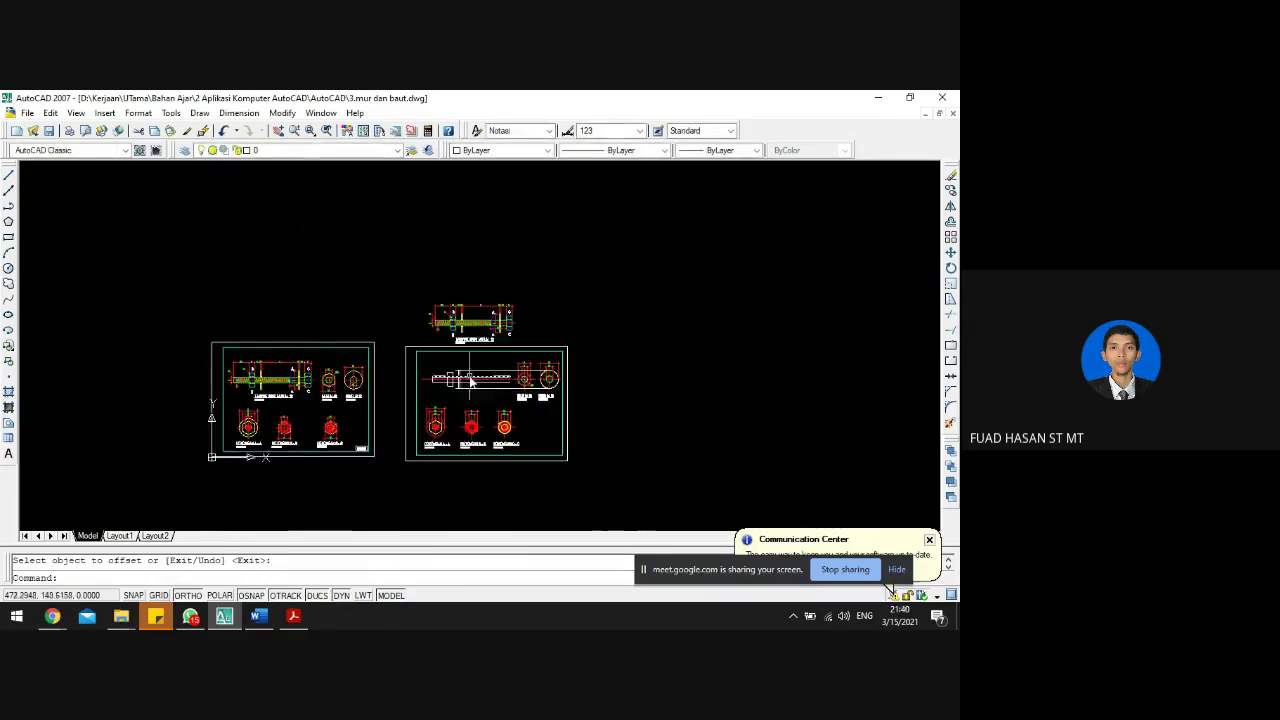
scroll(460, 312, "up", 4)
scroll(460, 317, "down", 2)
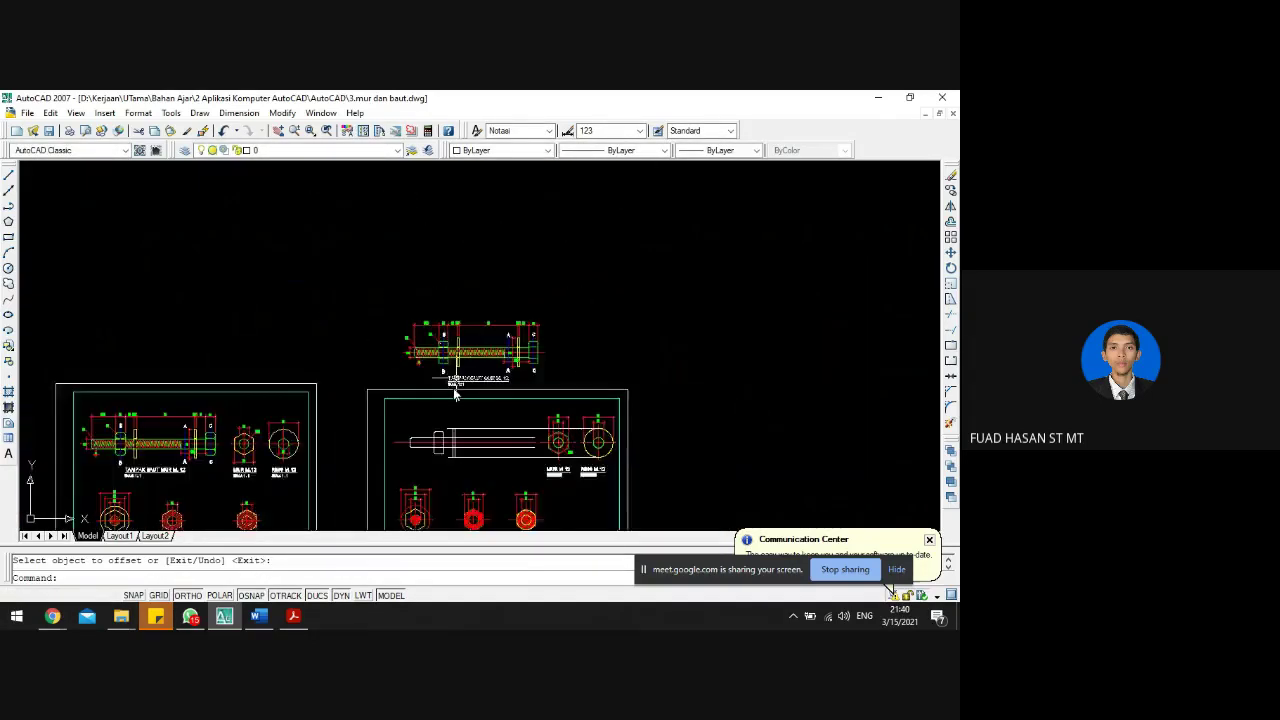
scroll(455, 380, "up", 6)
scroll(445, 433, "down", 3)
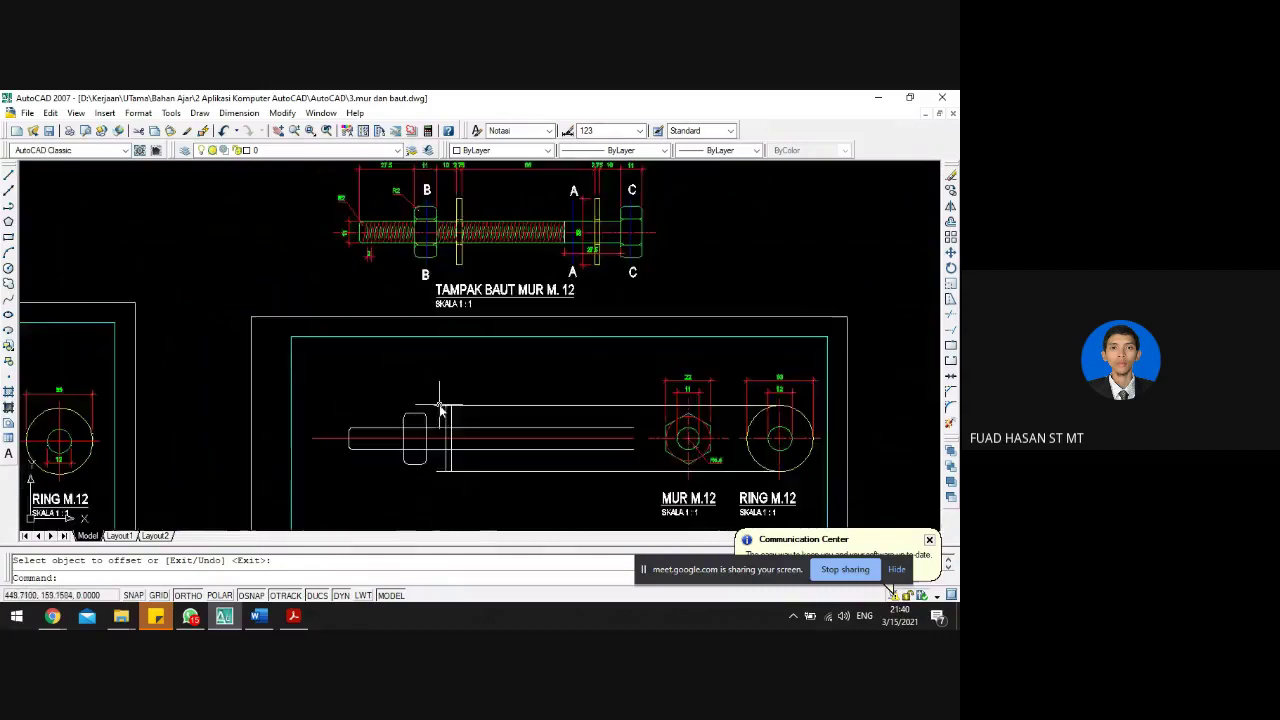
scroll(430, 440, "up", 3)
type("TR")
key("Return")
key("Return")
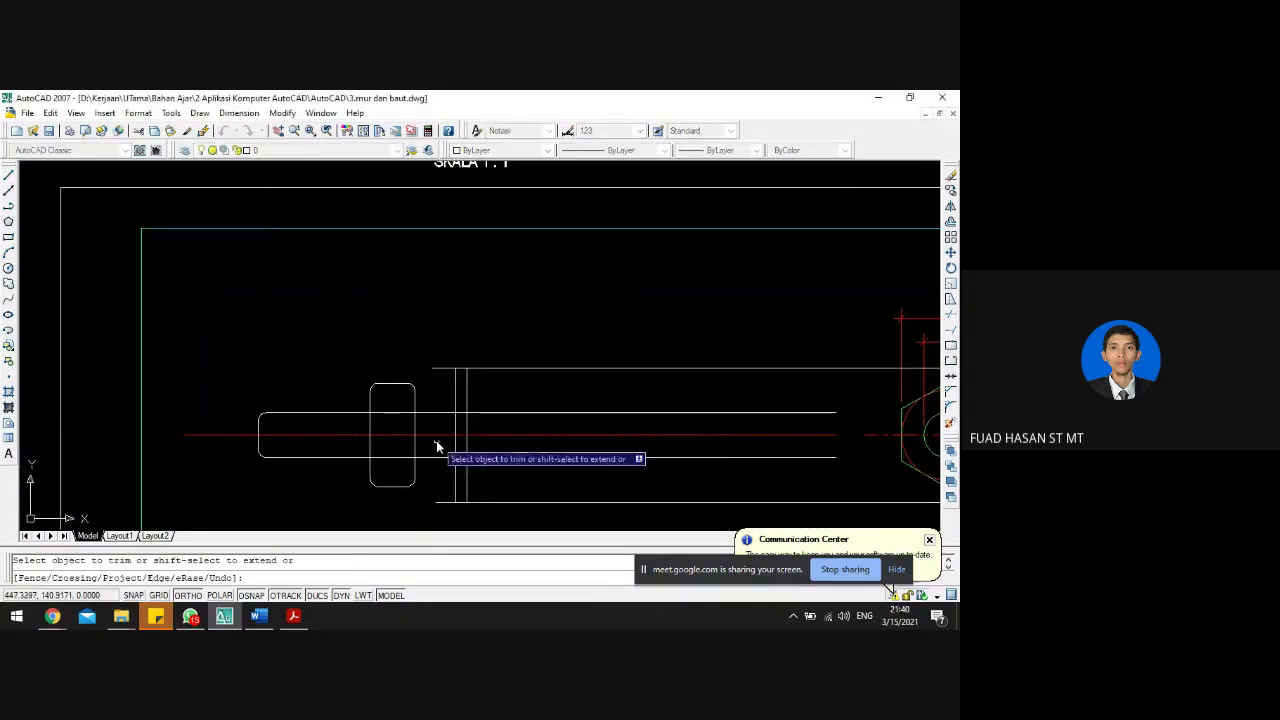
left_click(444, 368)
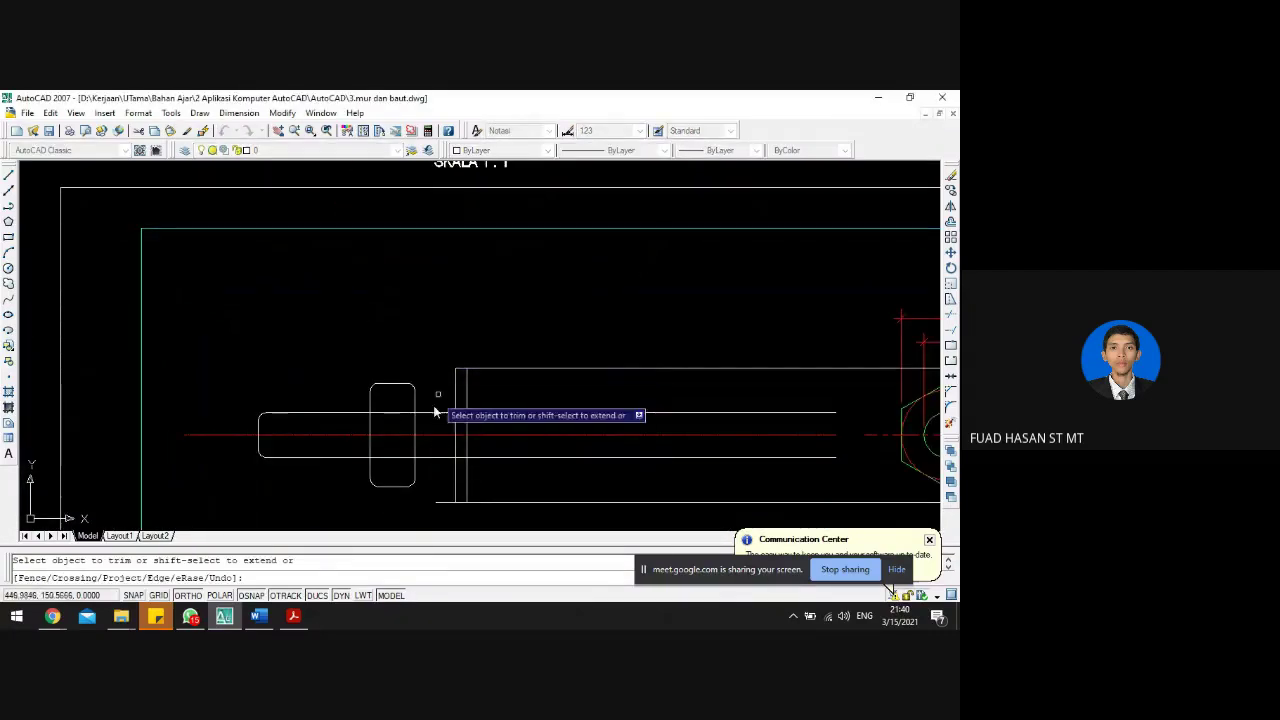
left_click(439, 501)
key("Return")
- Trim the upper and lower projection lines between the ring's far face and the MUR M.12 view
scroll(419, 428, "down", 2)
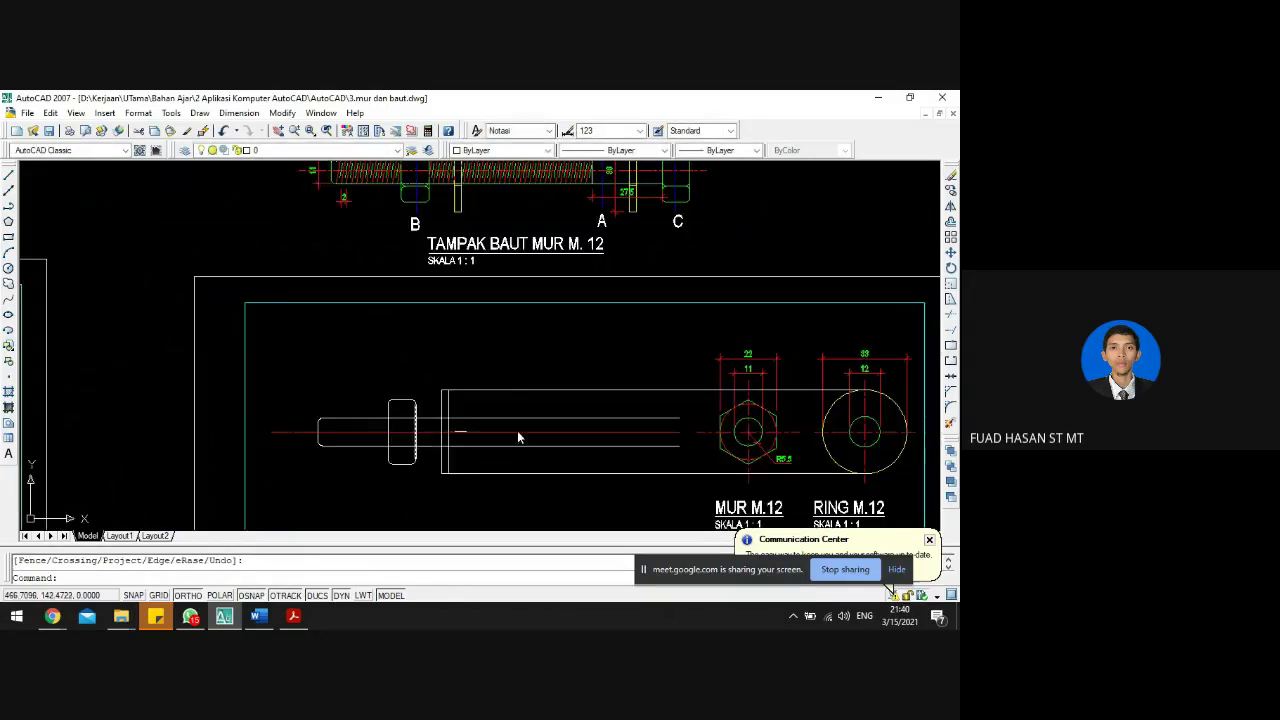
type("TR")
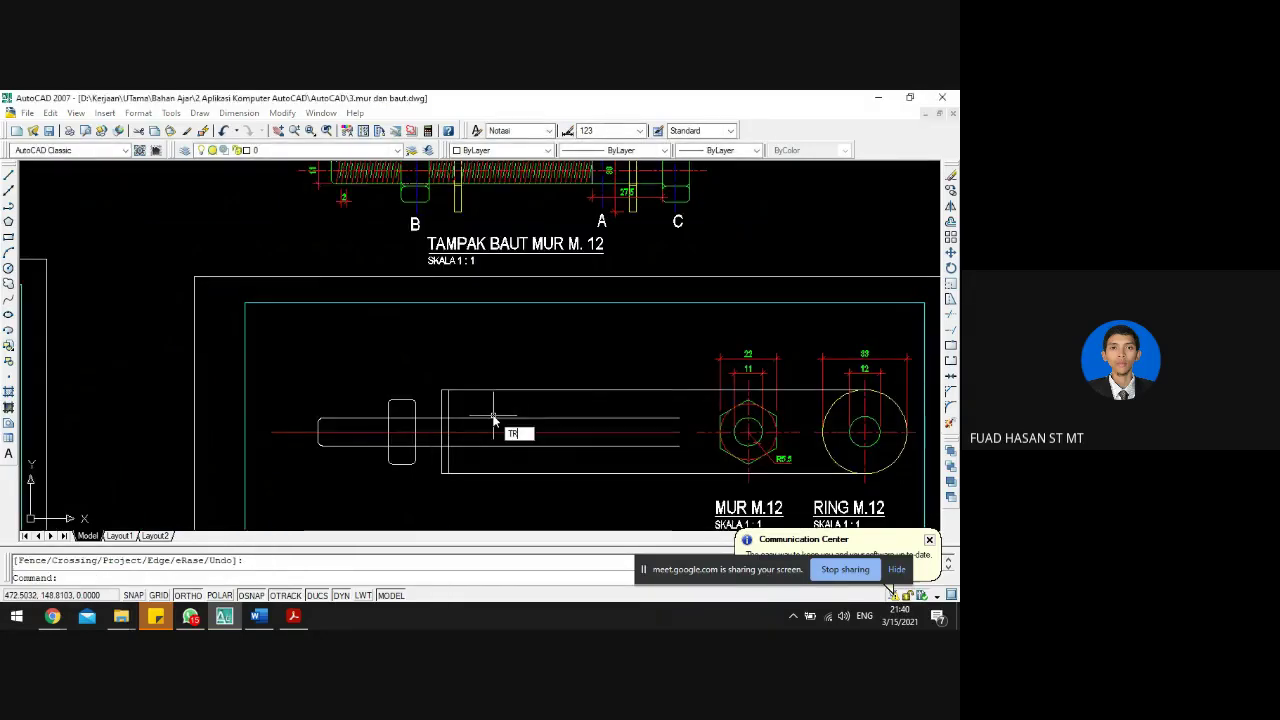
key("Return")
key("Return")
left_click(497, 390)
left_click(514, 474)
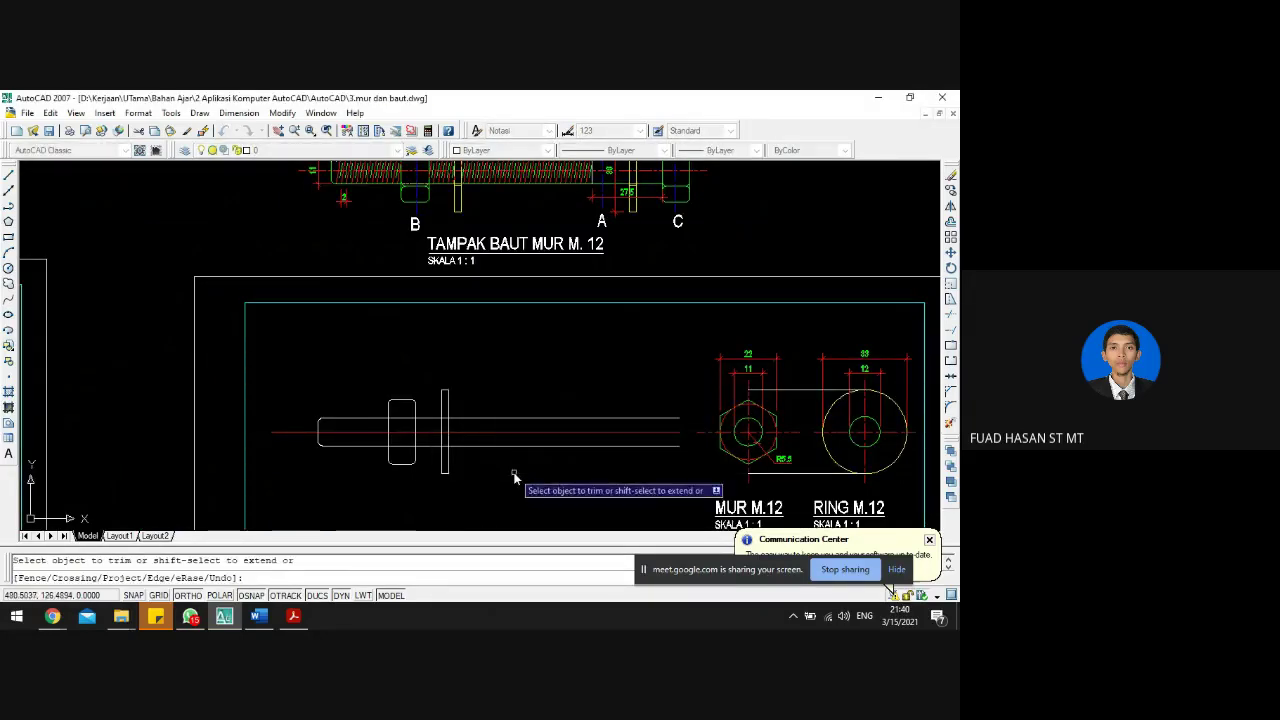
key("Escape")
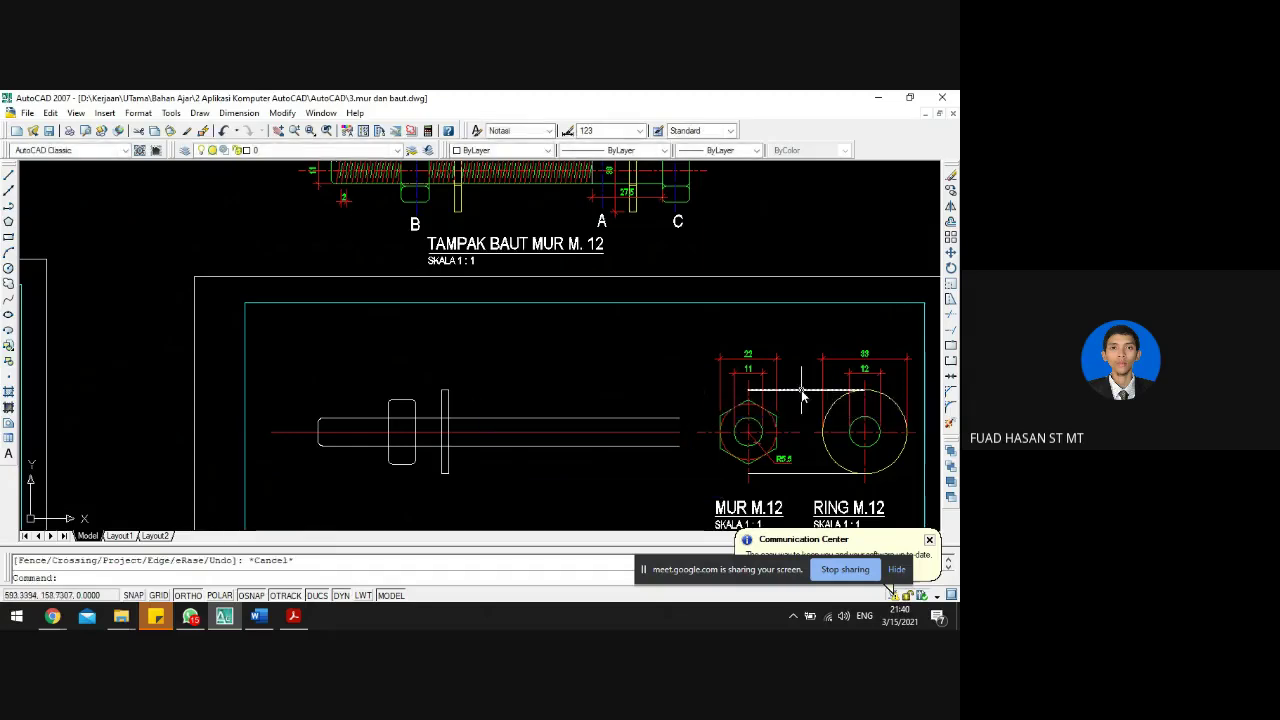
- Delete the two leftover projection line pieces between the MUR M.12 and RING M.12 views
left_click(802, 391)
key("Delete")
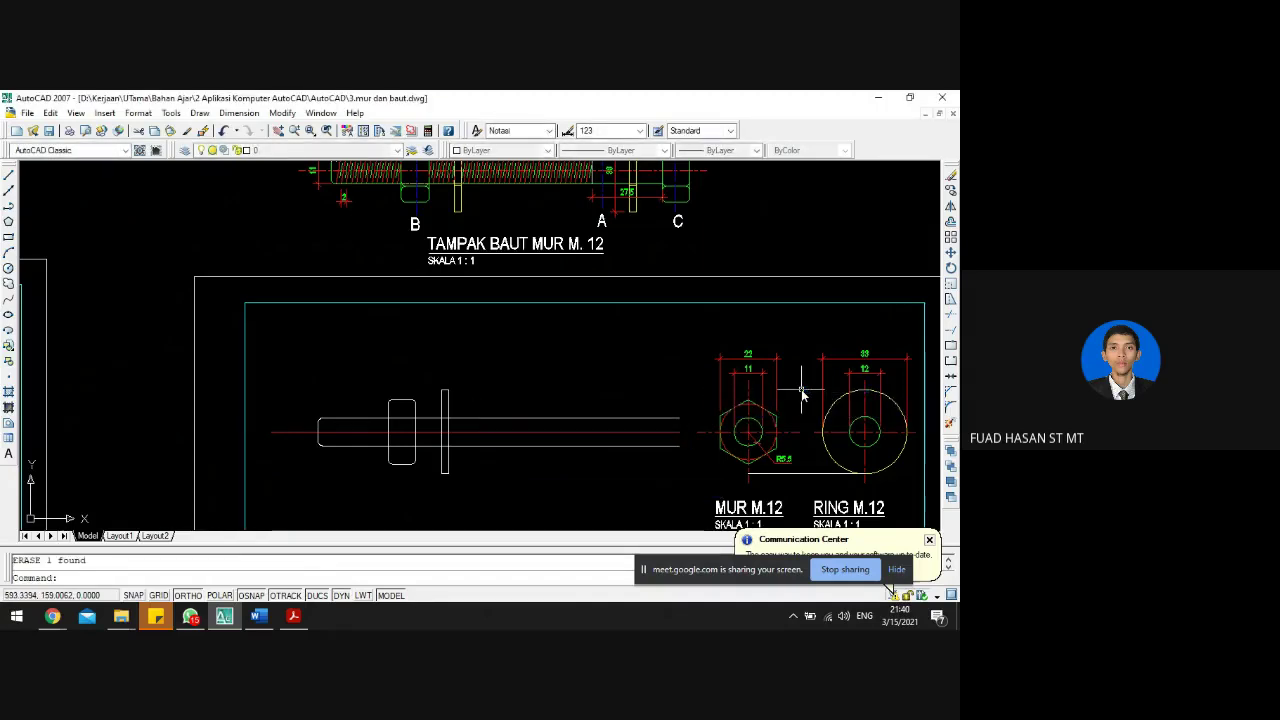
left_click(814, 473)
left_click(808, 479)
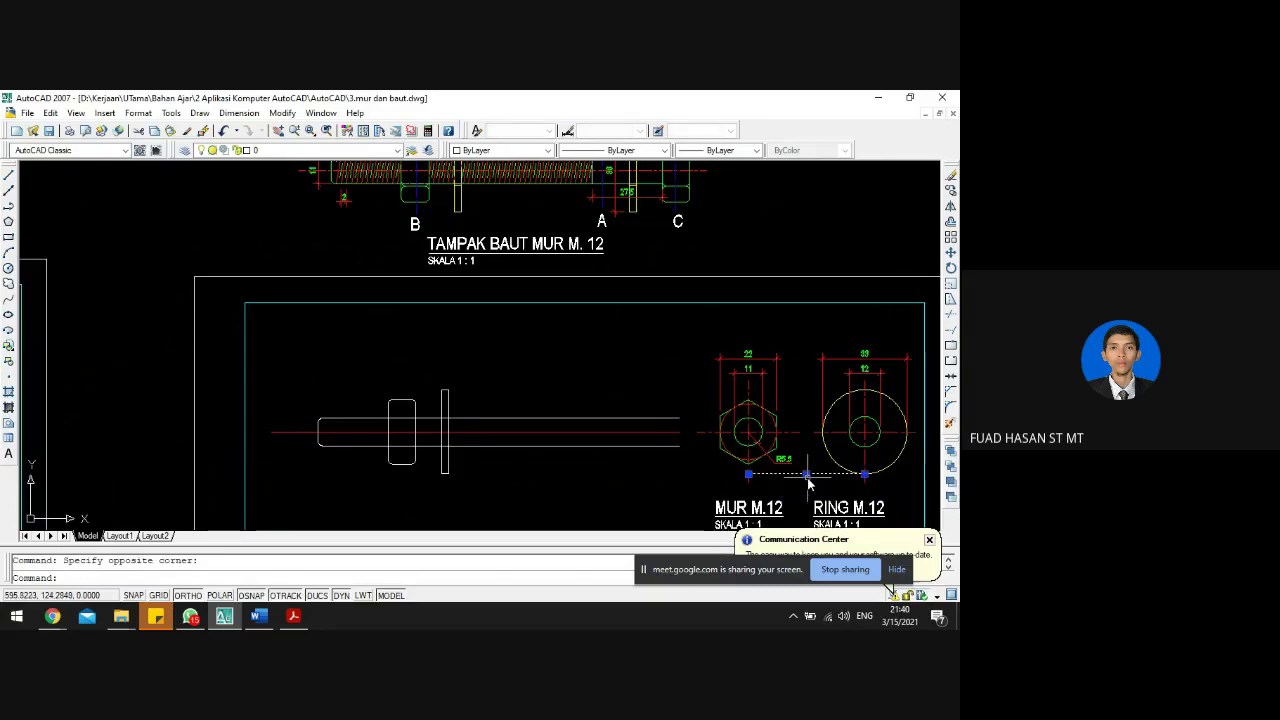
key("Delete")
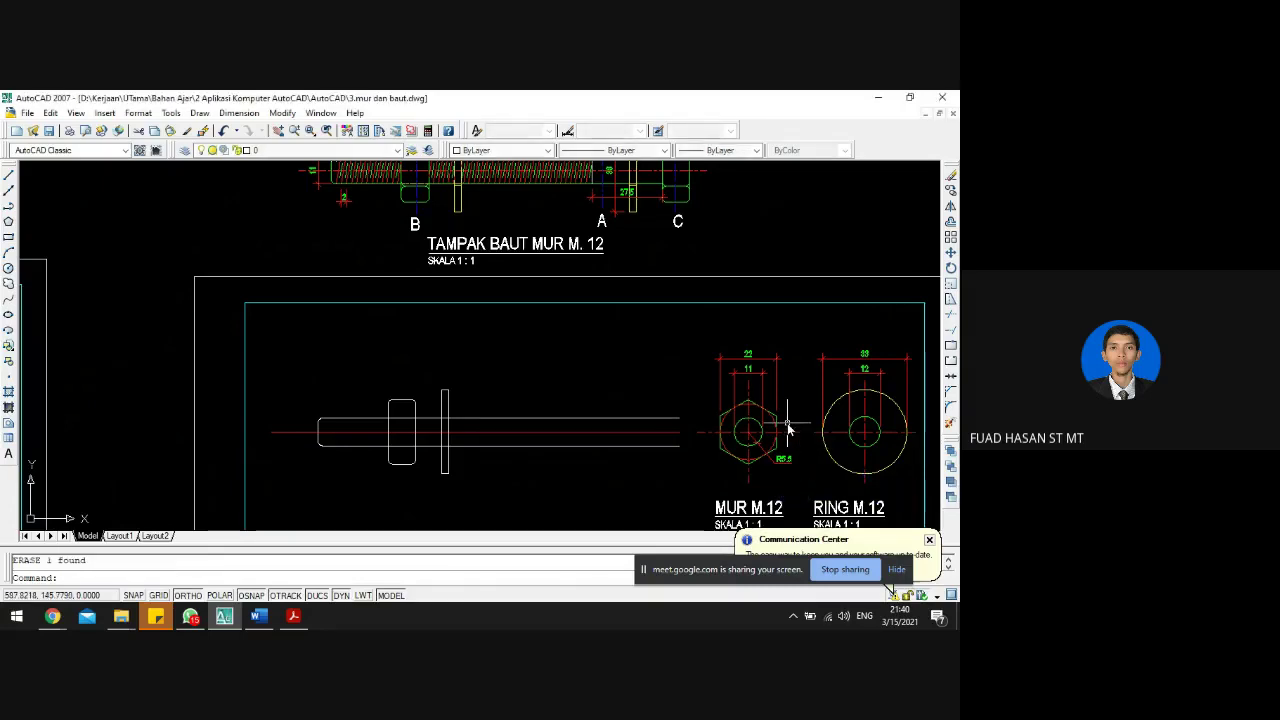
- Offset the ring's far face line 66 to the right along the shank to mark the second ring's near face
scroll(602, 490, "down", 2)
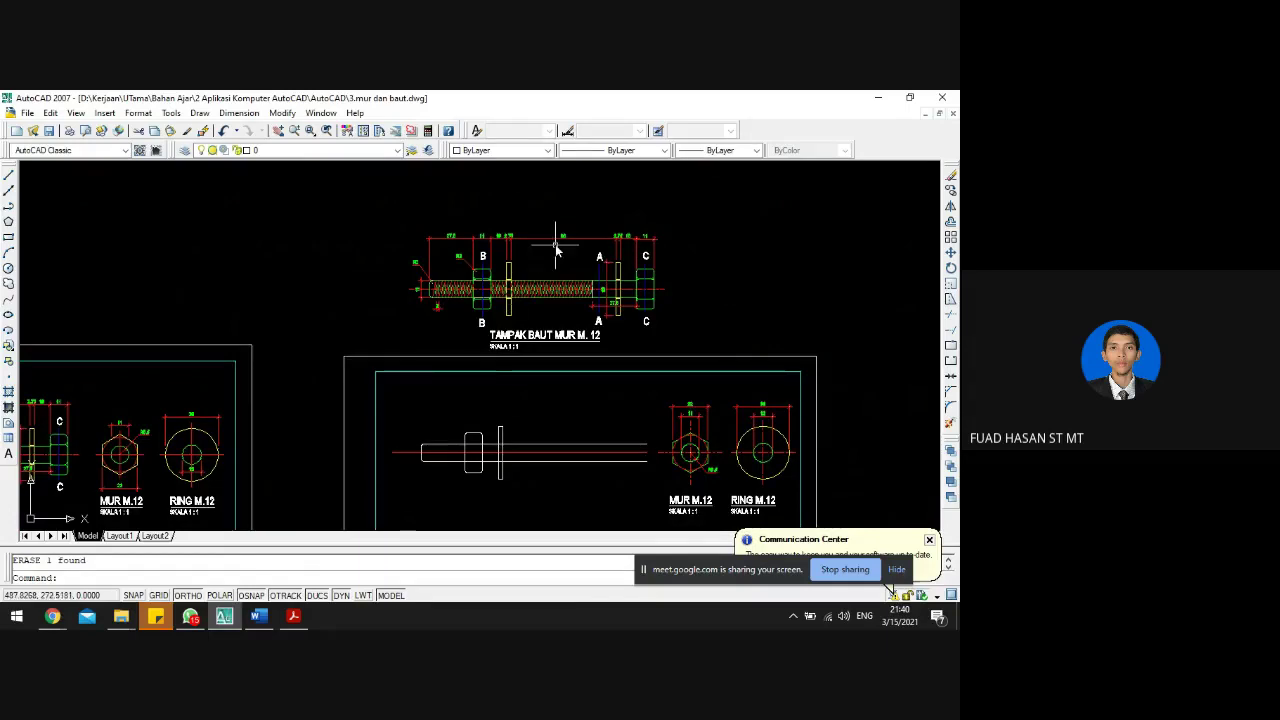
scroll(557, 250, "up", 3)
scroll(563, 241, "up", 2)
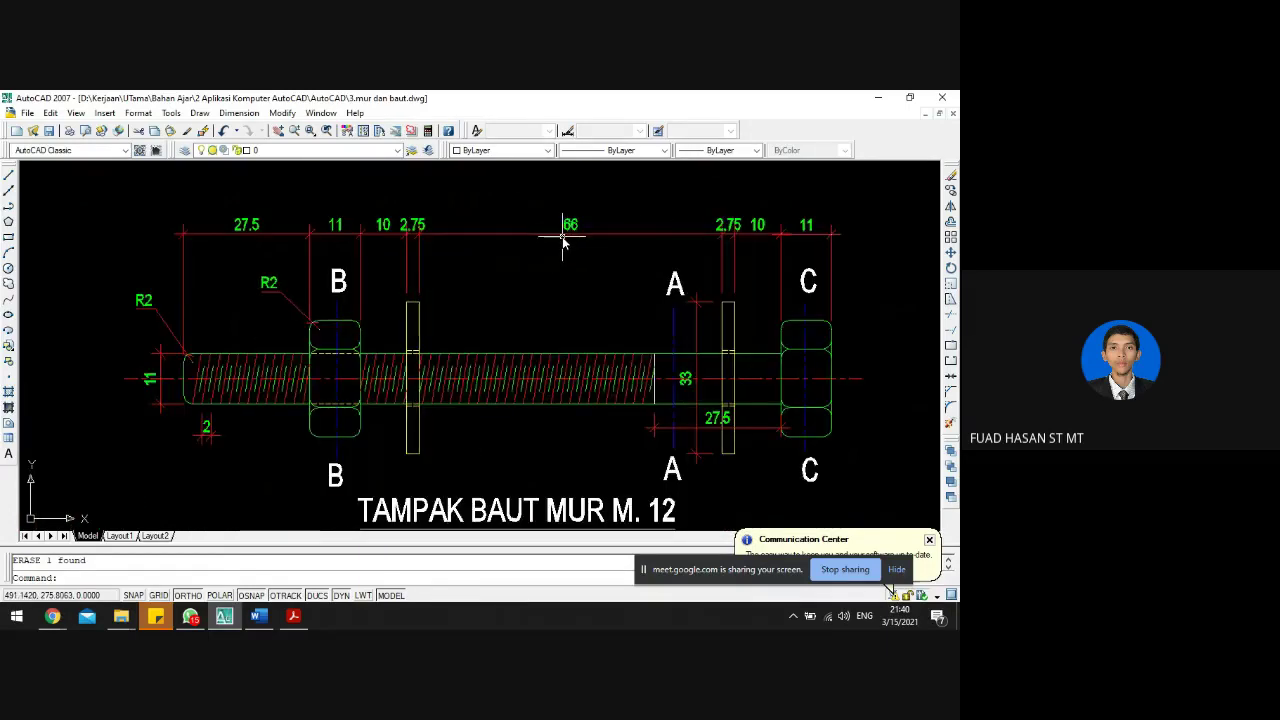
key("Escape")
scroll(510, 256, "down", 3)
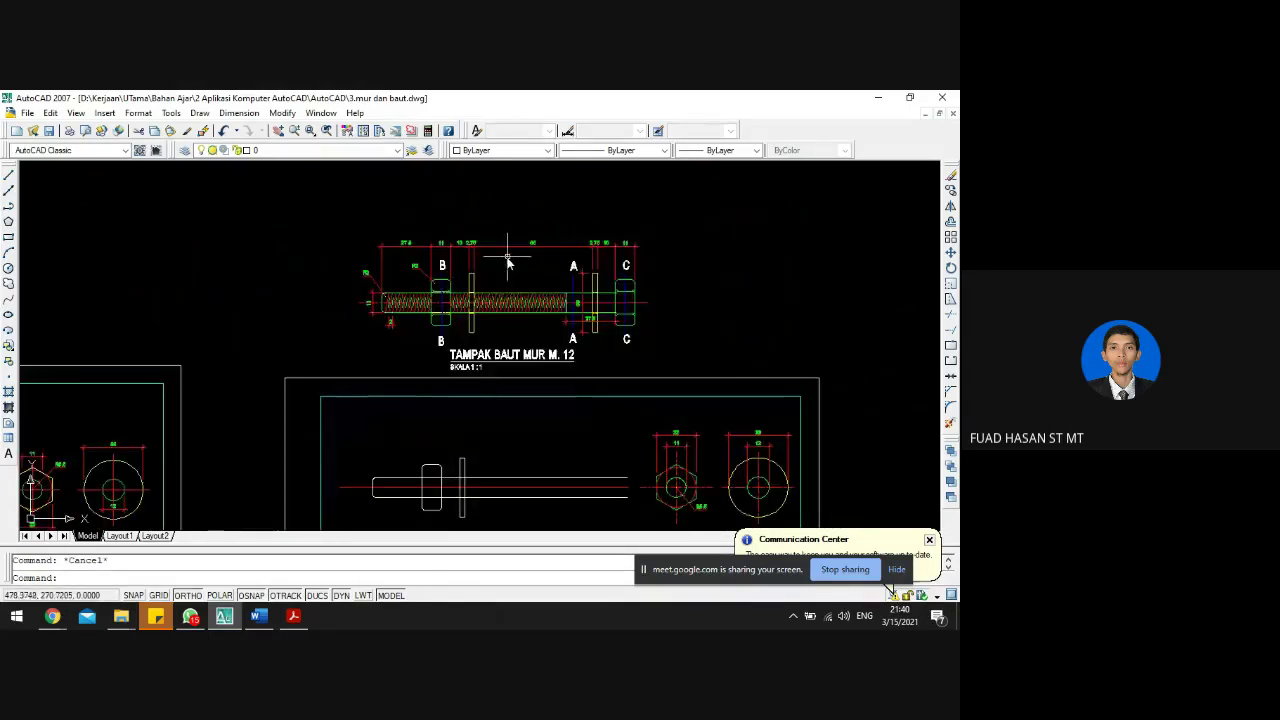
type("o")
key("Return")
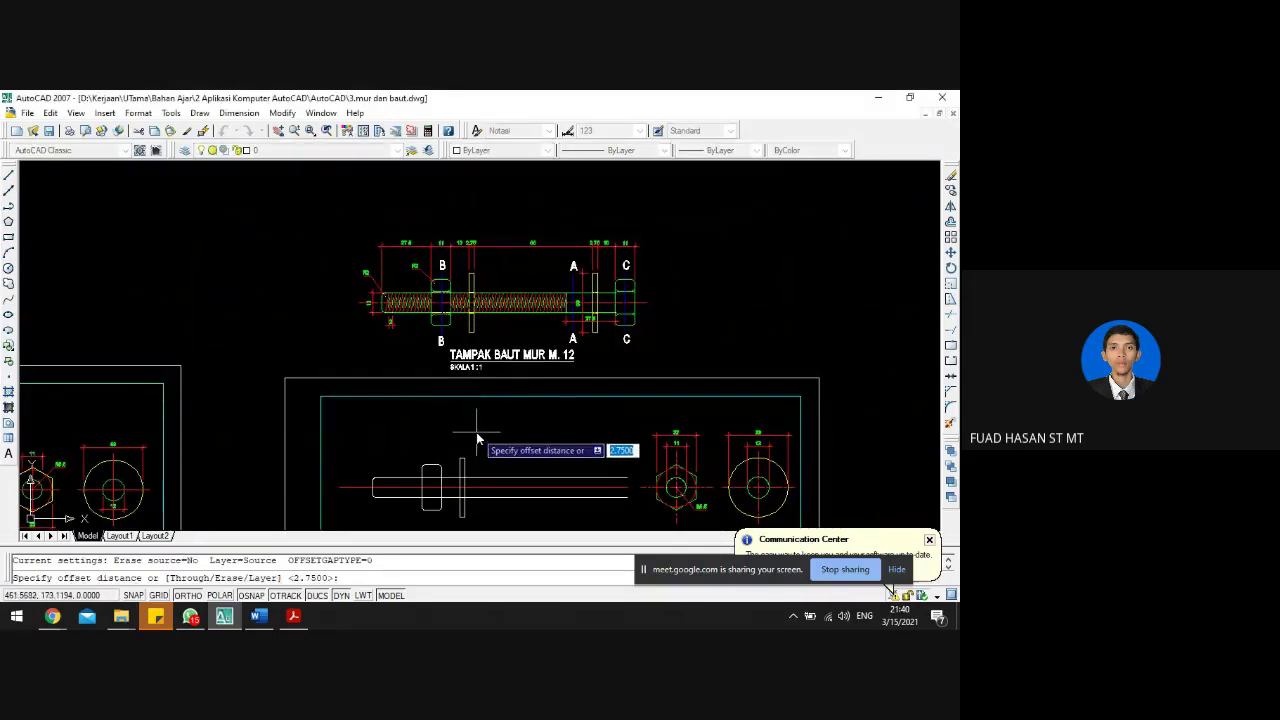
type("66")
key("Return")
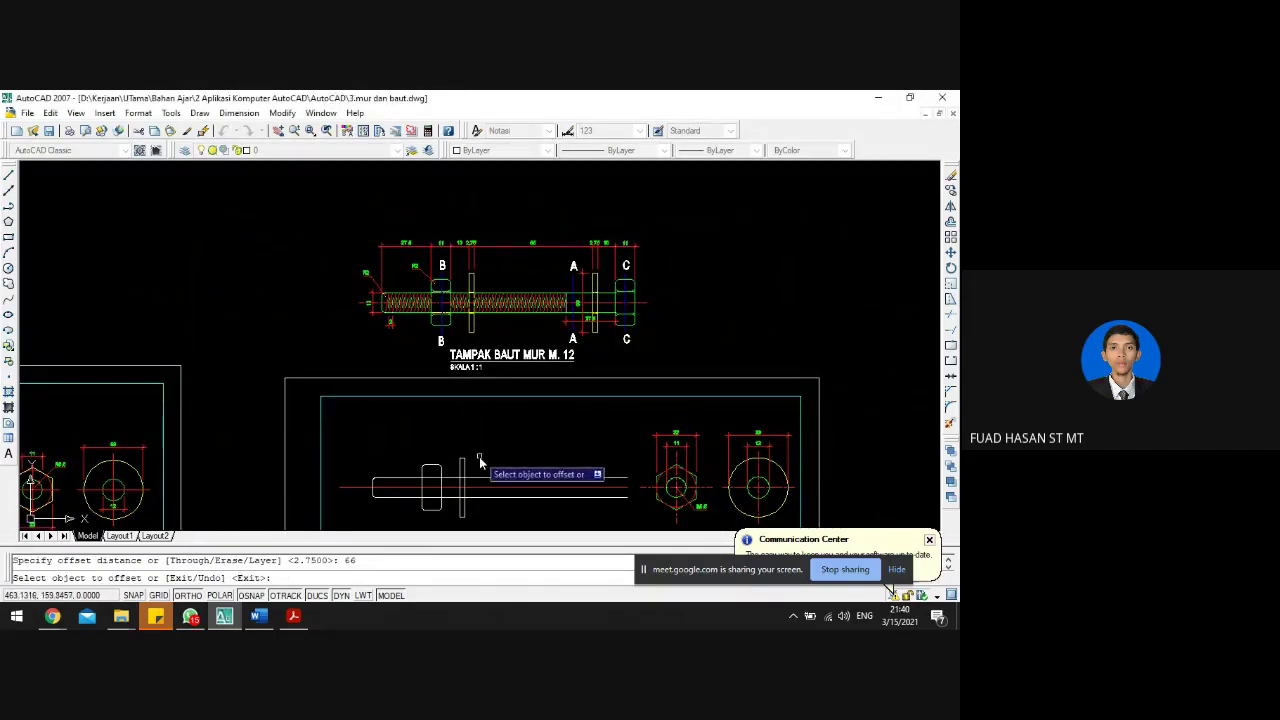
scroll(476, 468, "up", 1)
left_click(454, 466)
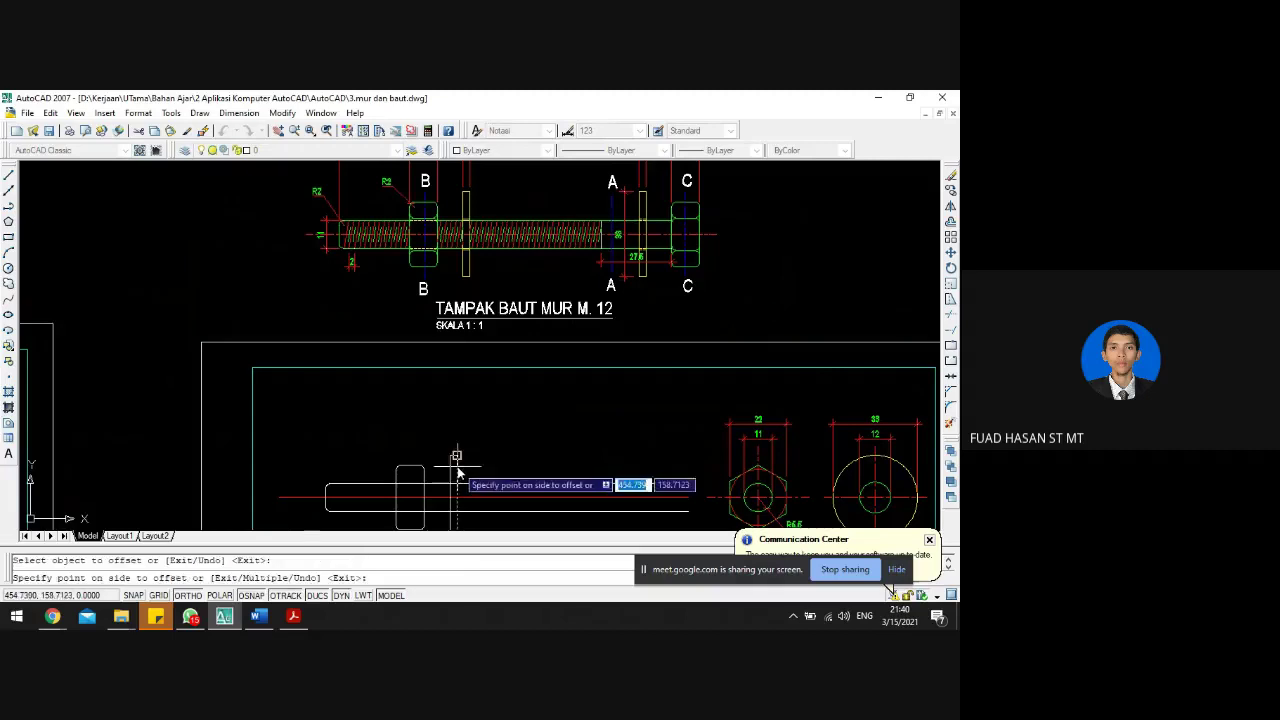
left_click(674, 449)
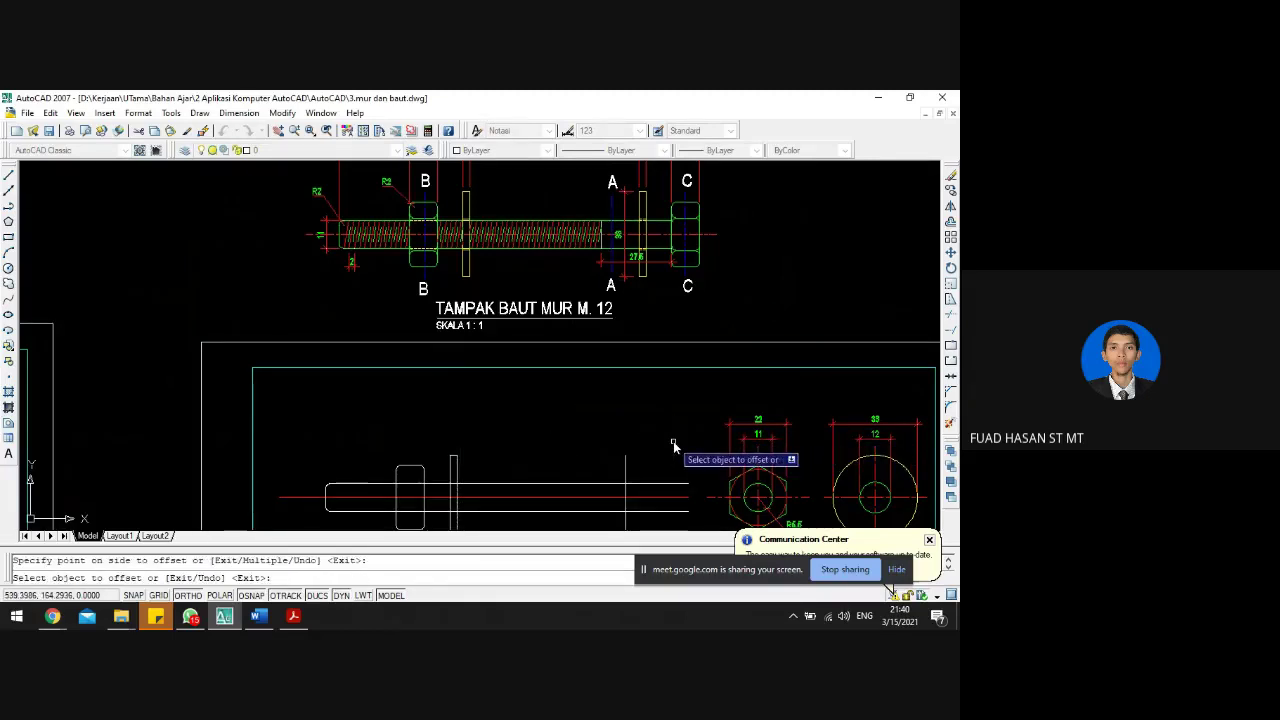
scroll(640, 441, "down", 2)
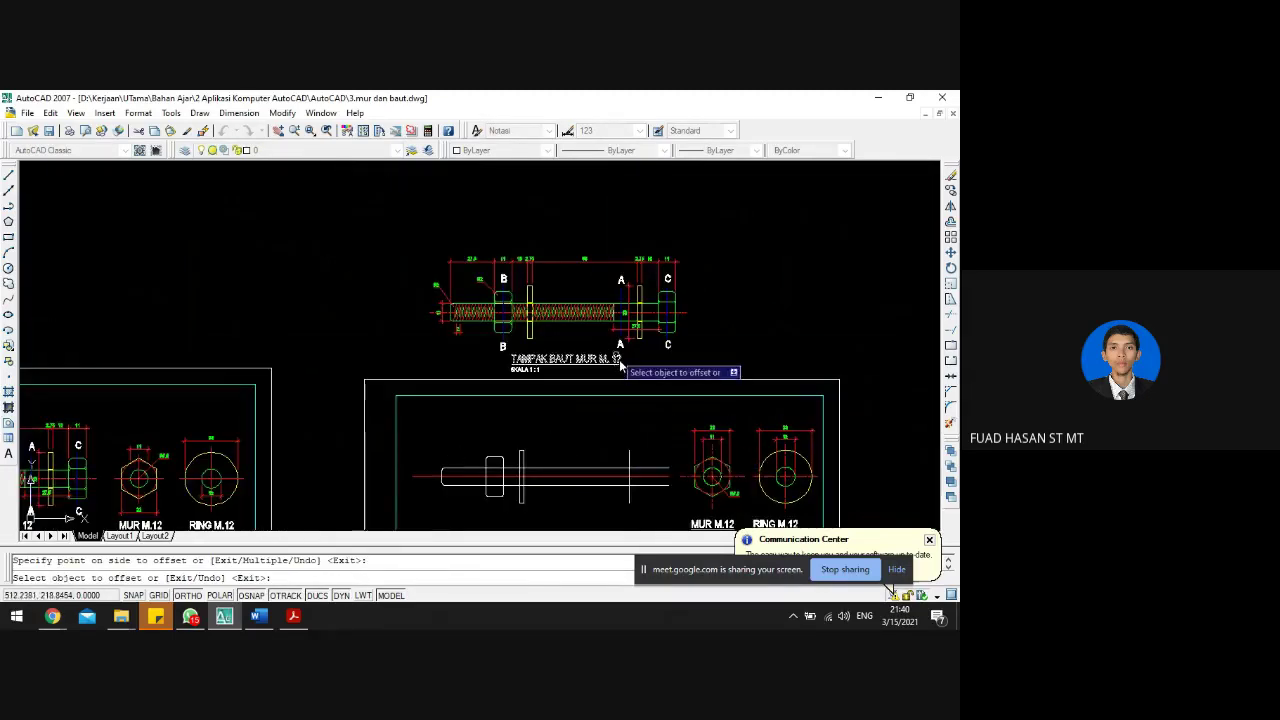
scroll(612, 292, "up", 3)
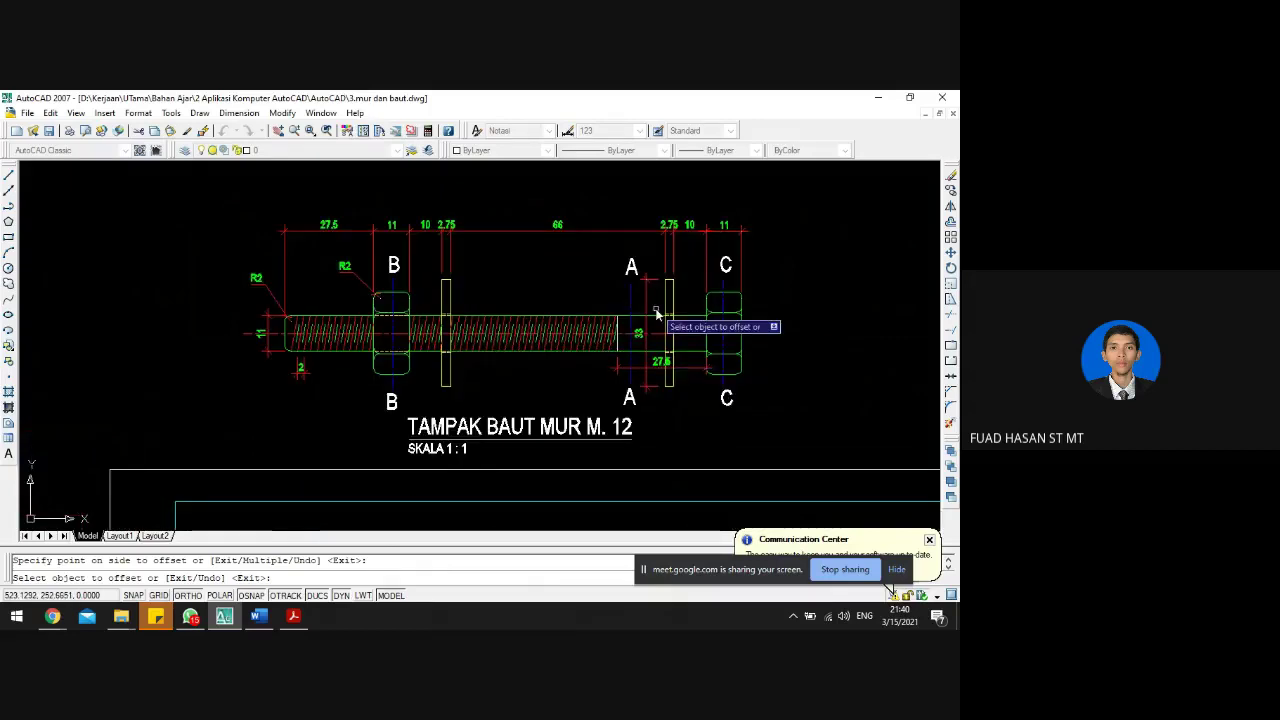
scroll(657, 314, "down", 2)
key("Escape")
scroll(522, 468, "up", 1)
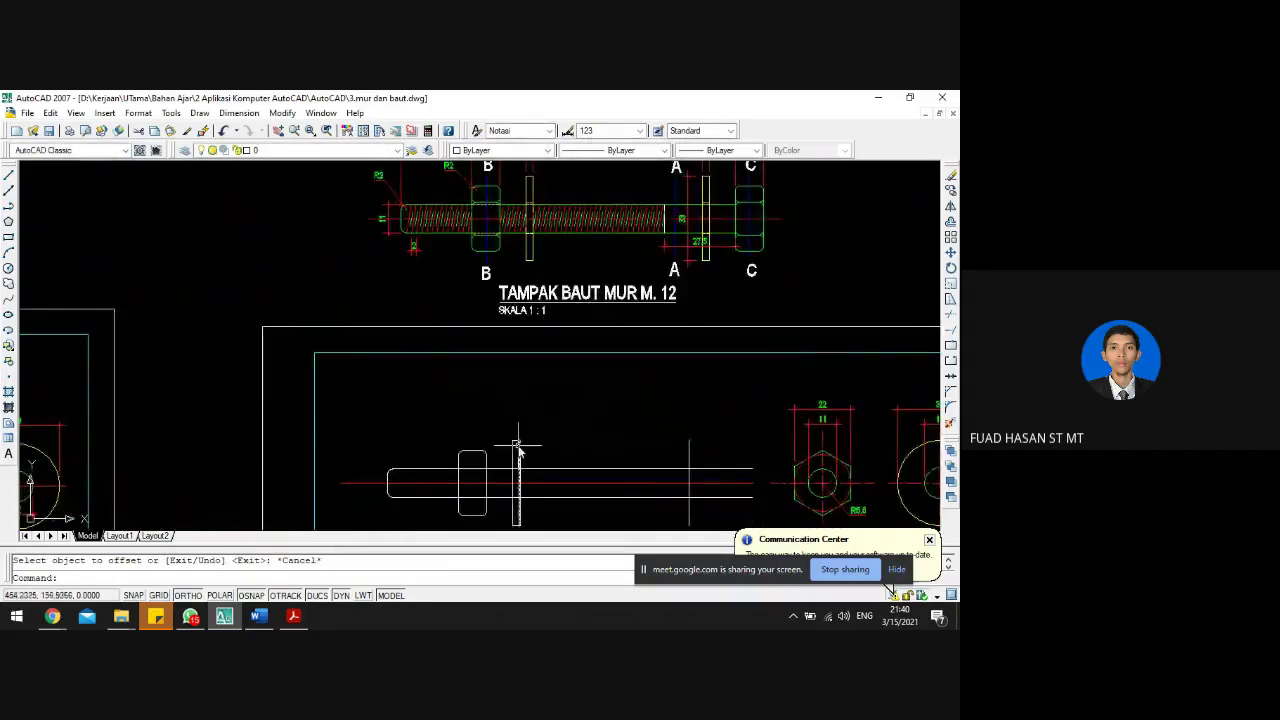
- Examine the first ring's outline and inner hole lines in the TAMPAK BAUT MUR M. 12 reference view against the new side view
scroll(518, 452, "up", 2)
key("Escape")
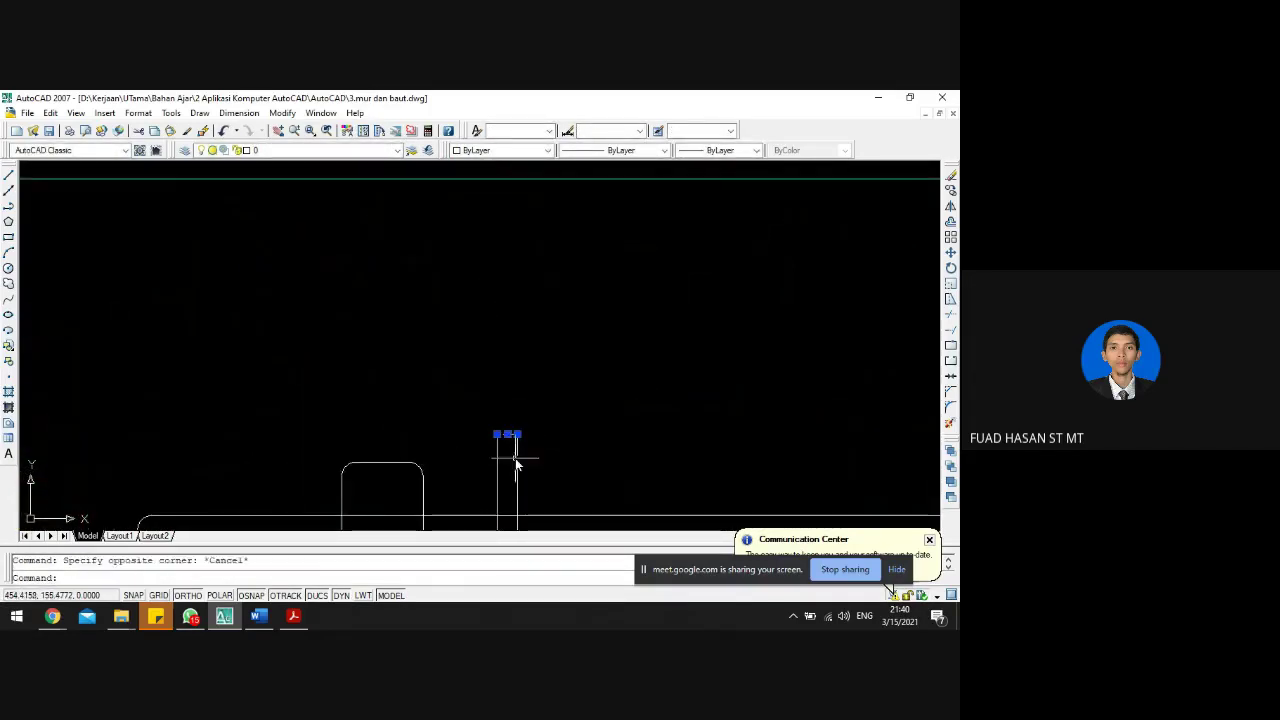
scroll(512, 450, "down", 4)
scroll(549, 257, "up", 5)
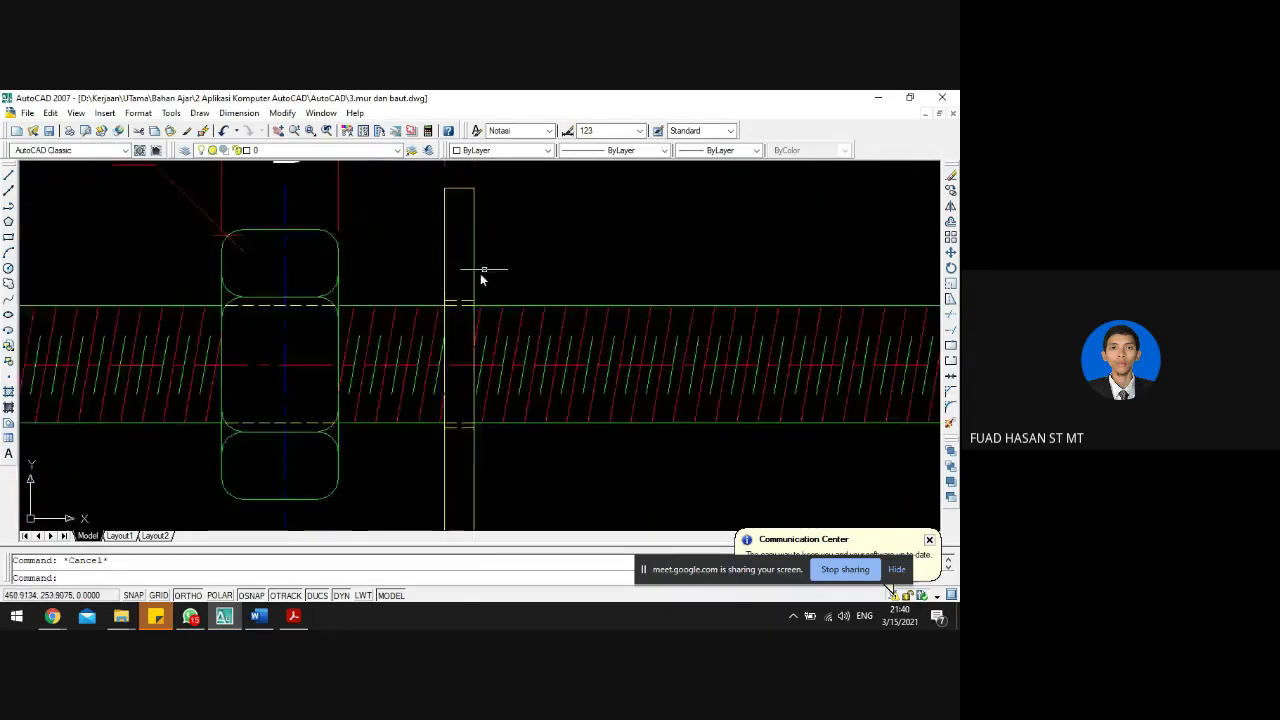
scroll(471, 280, "down", 1)
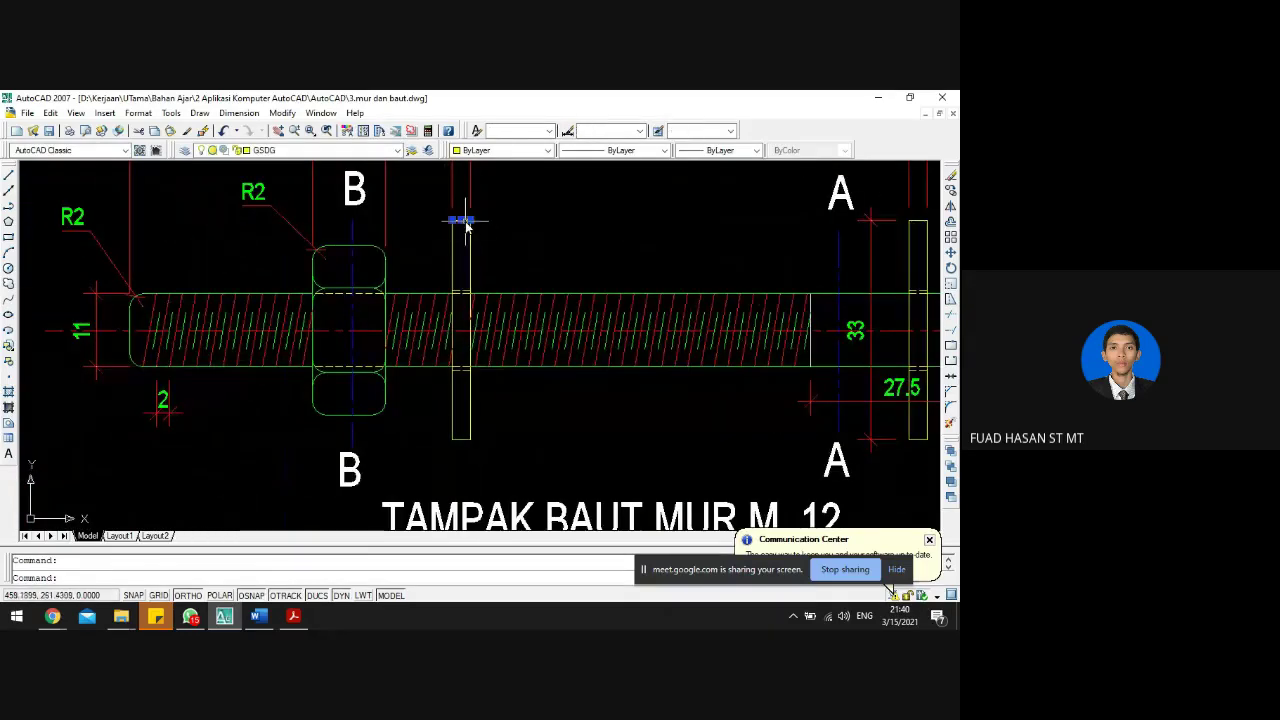
scroll(437, 314, "up", 4)
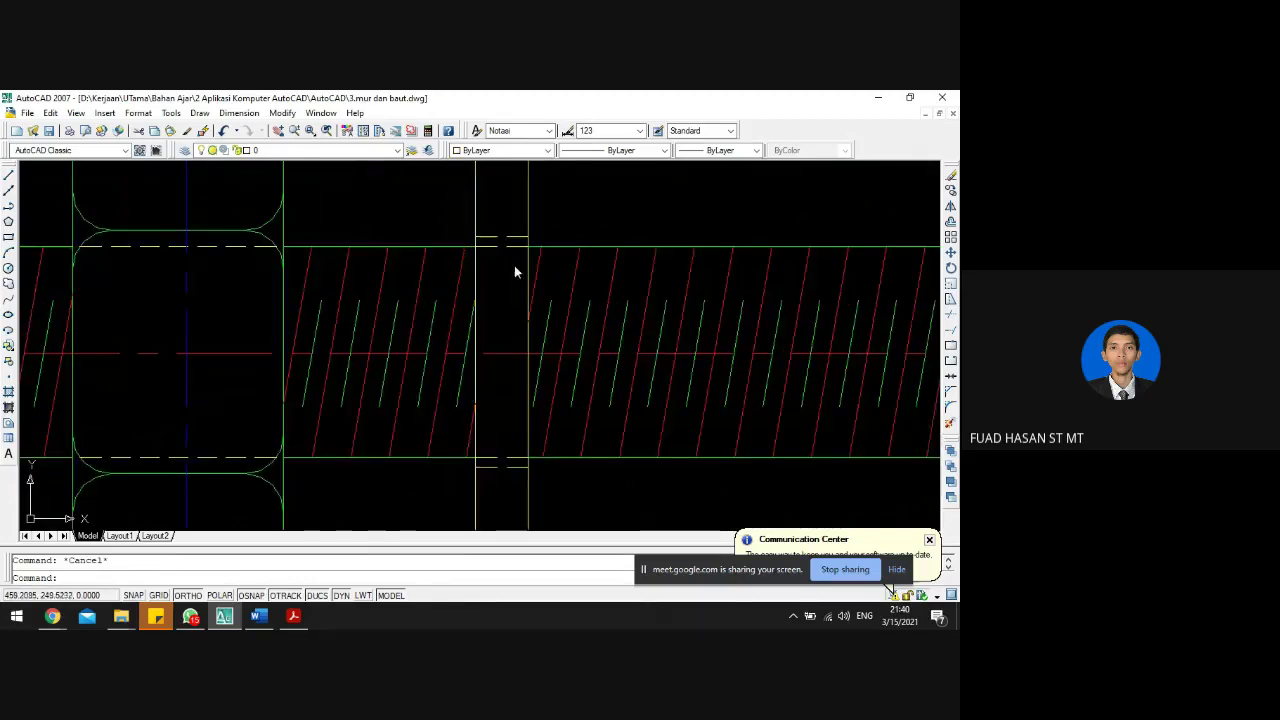
left_click(514, 265)
left_click(507, 225)
key("Escape")
scroll(500, 228, "down", 3)
scroll(494, 263, "down", 2)
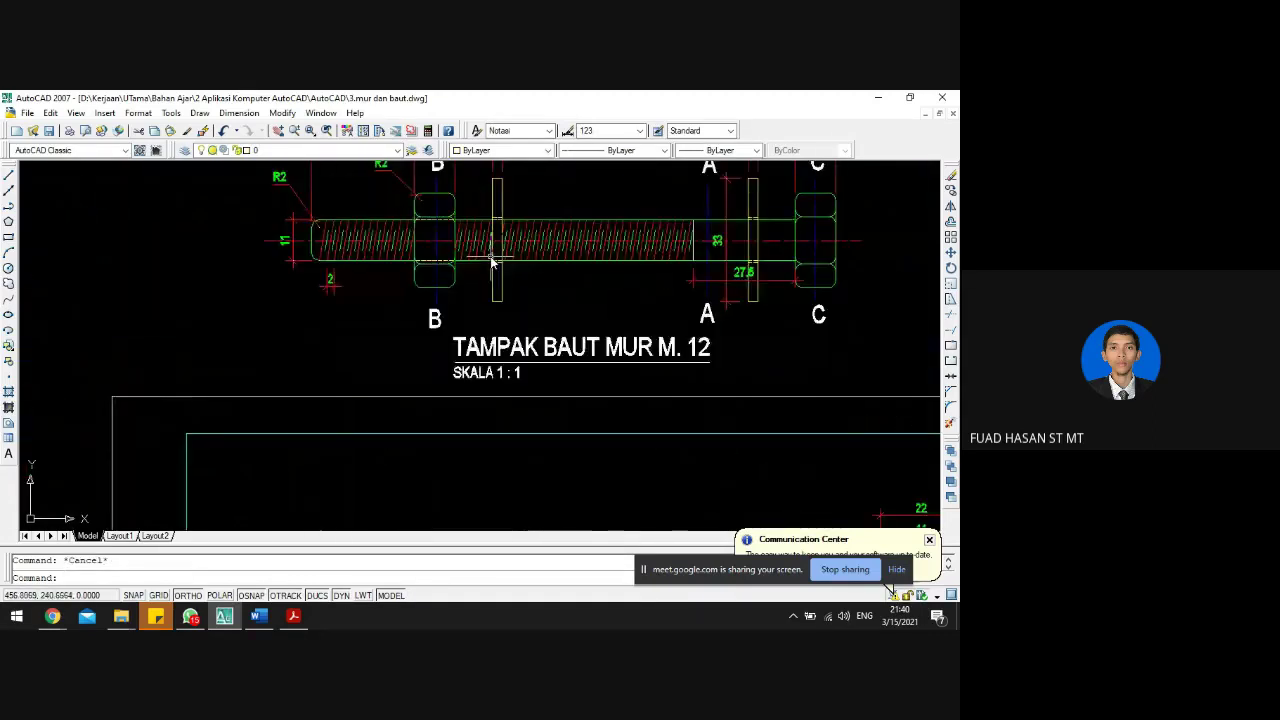
scroll(492, 262, "up", 2)
scroll(507, 278, "up", 1)
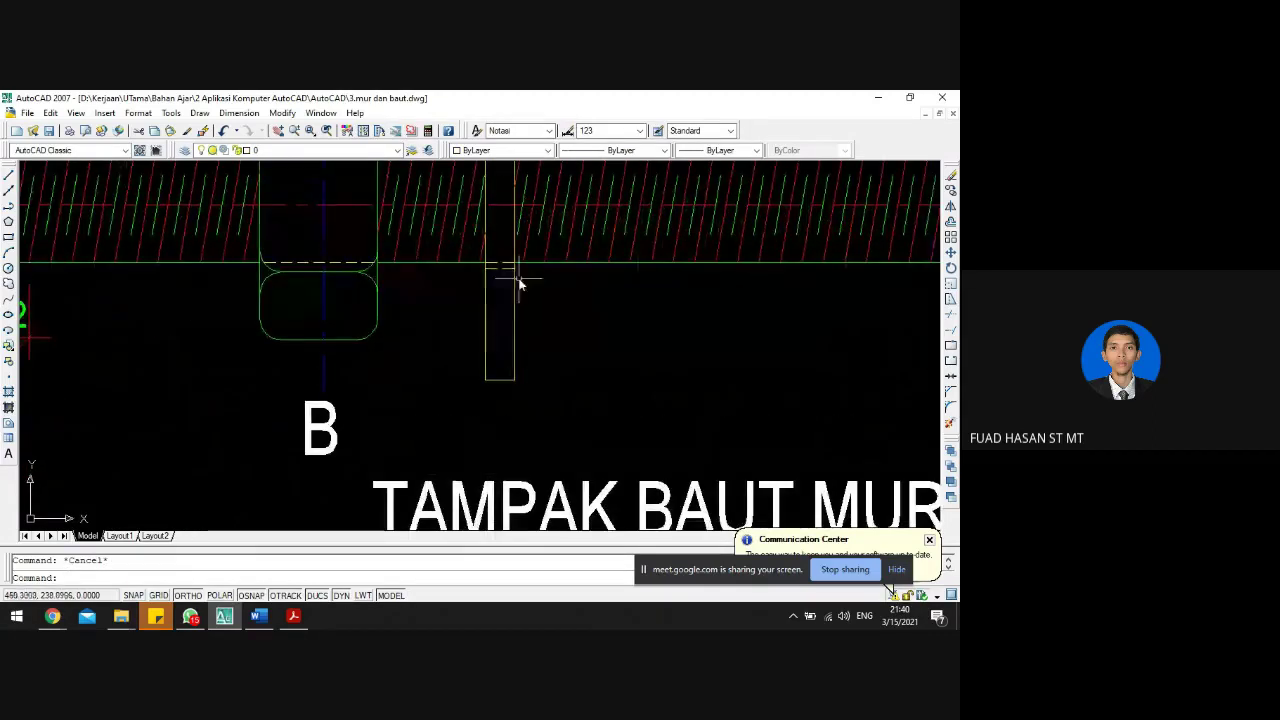
scroll(503, 283, "down", 5)
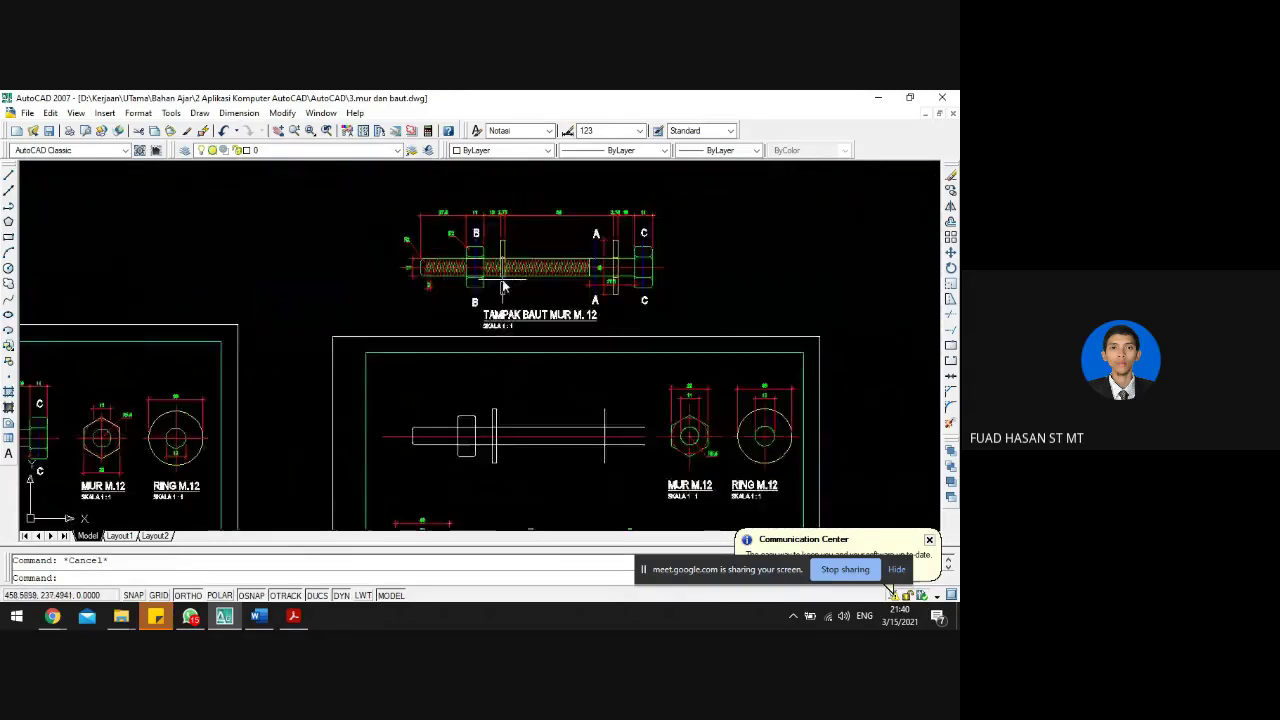
scroll(501, 328, "up", 3)
scroll(486, 395, "up", 5)
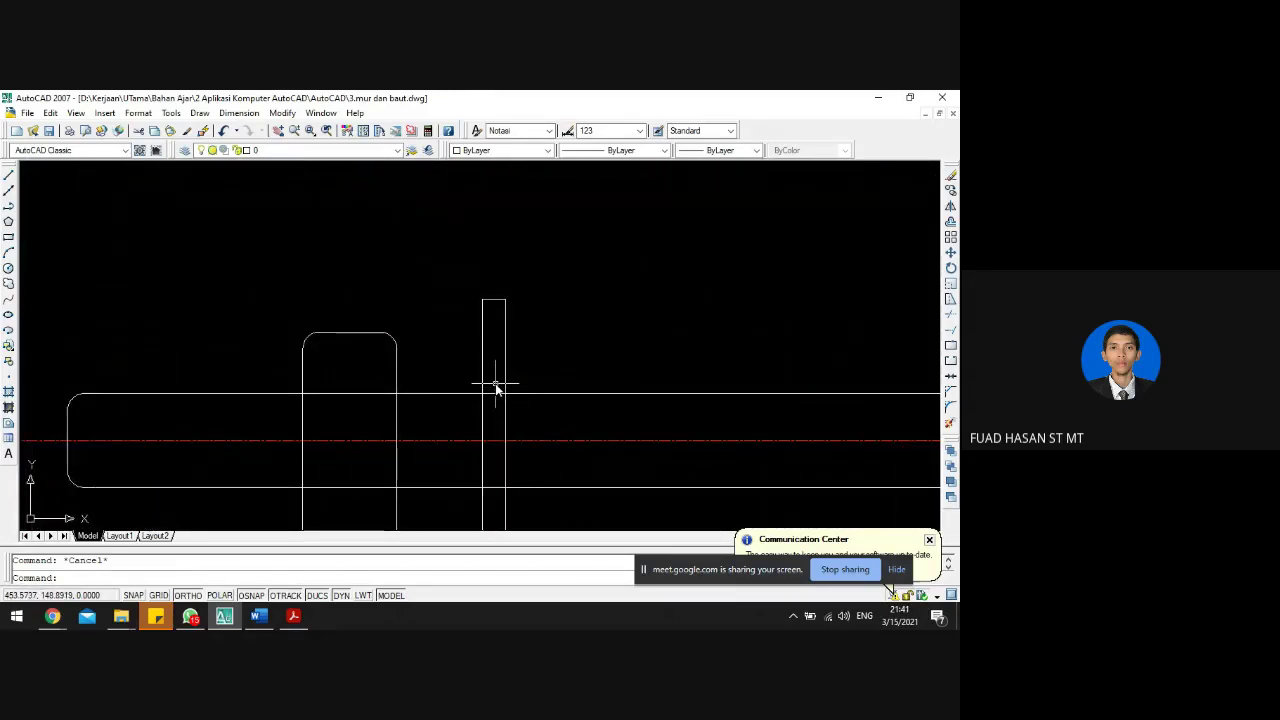
- Trim the upper and lower shank edges between the two faces of the first ring
scroll(497, 388, "up", 2)
type("tr")
key("Return")
key("Return")
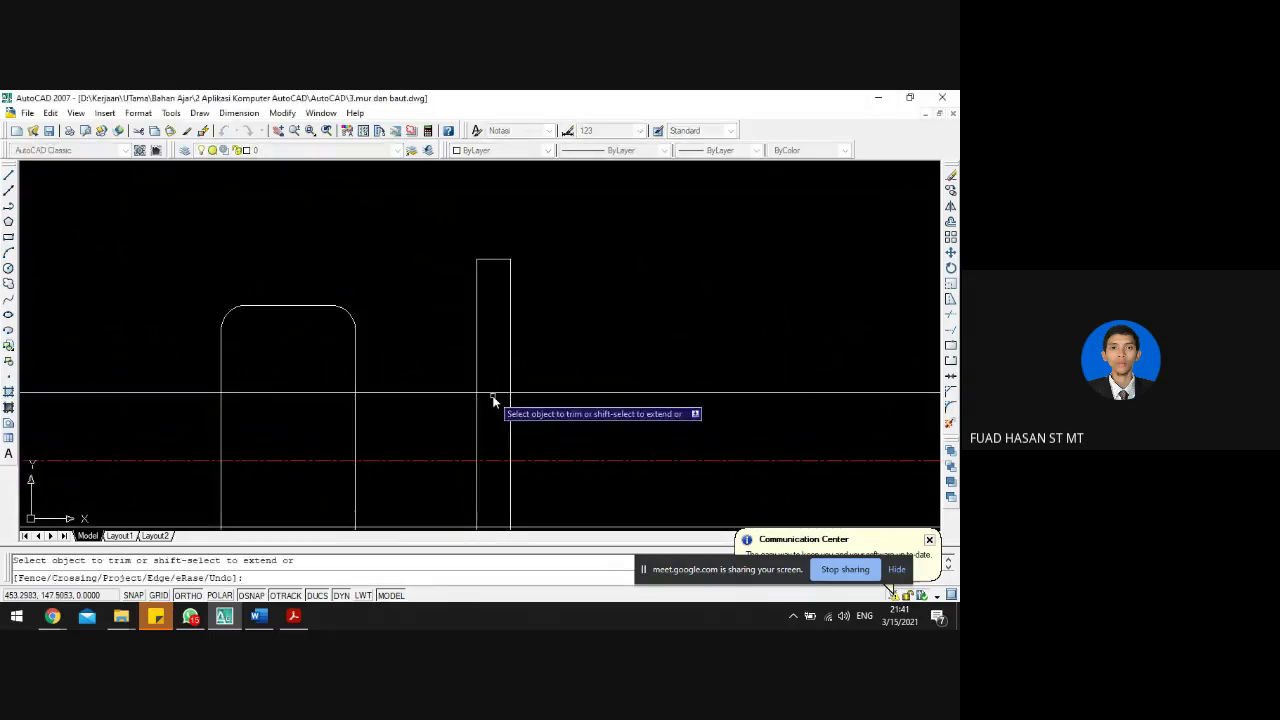
scroll(503, 366, "down", 2)
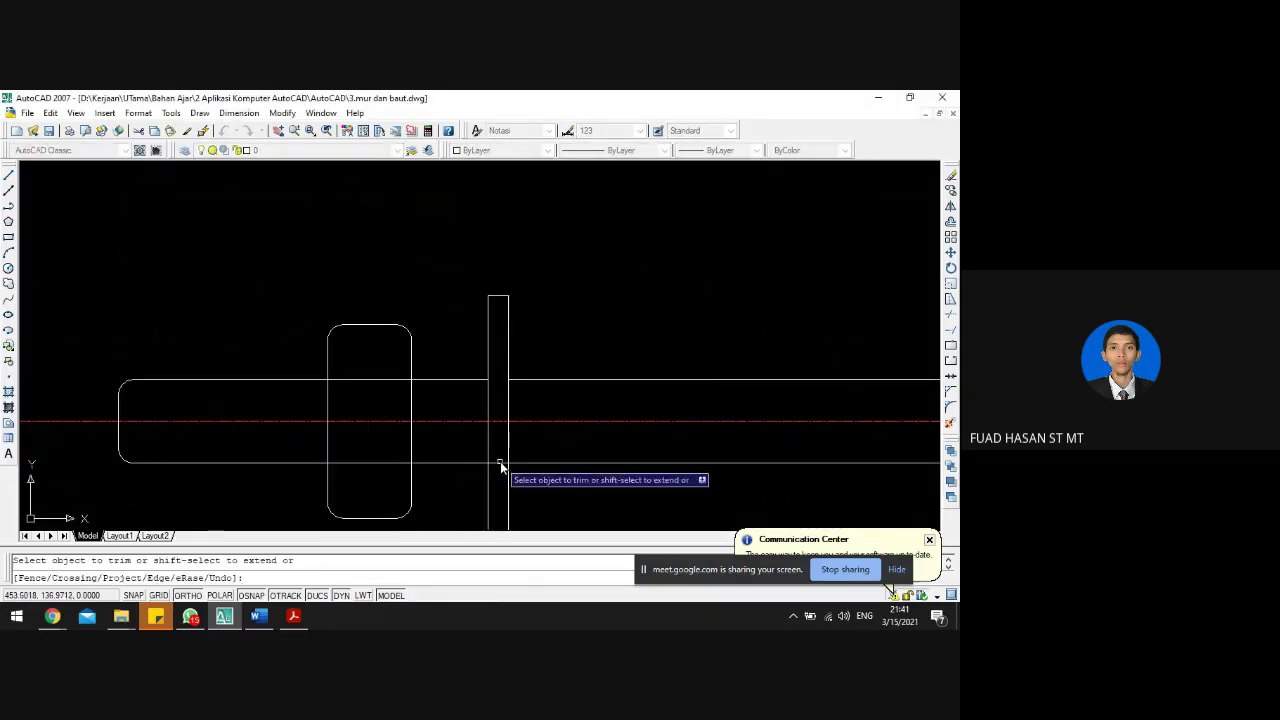
key("Escape")
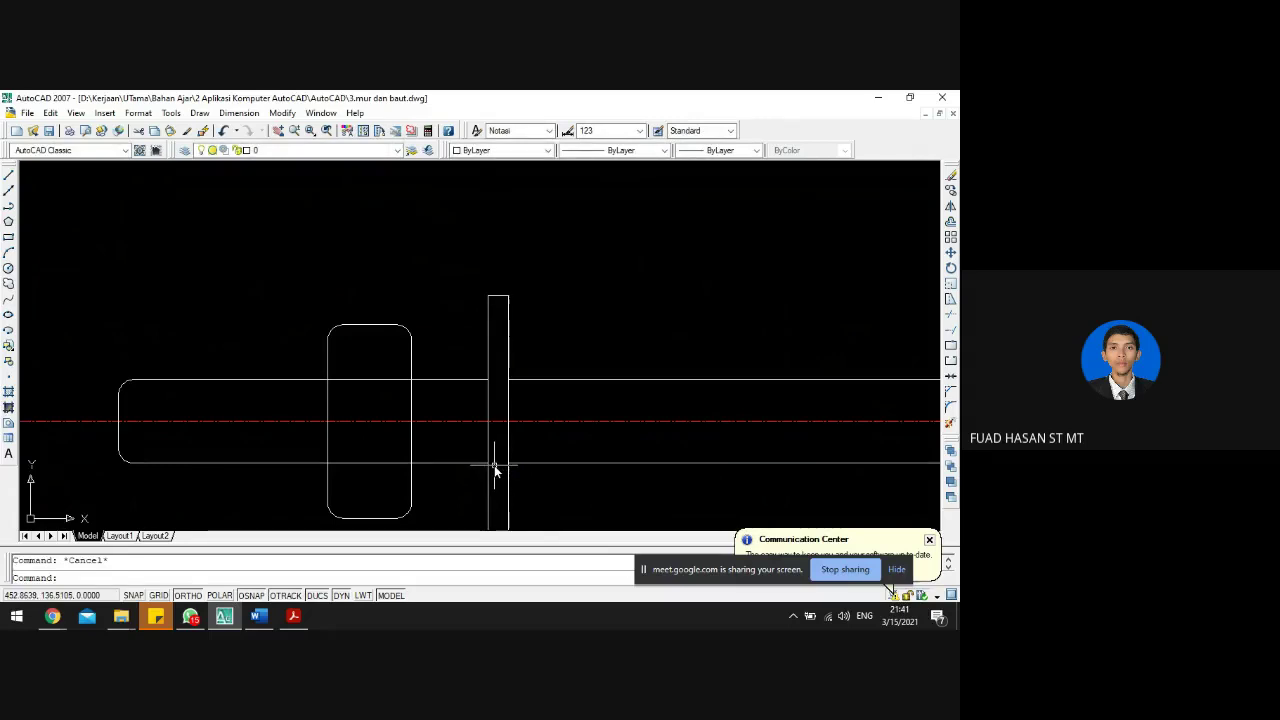
- Draw separate short lines between the first ring's faces along the lower and upper shank edges
type("l")
key("Return")
scroll(494, 470, "up", 3)
left_click(479, 461)
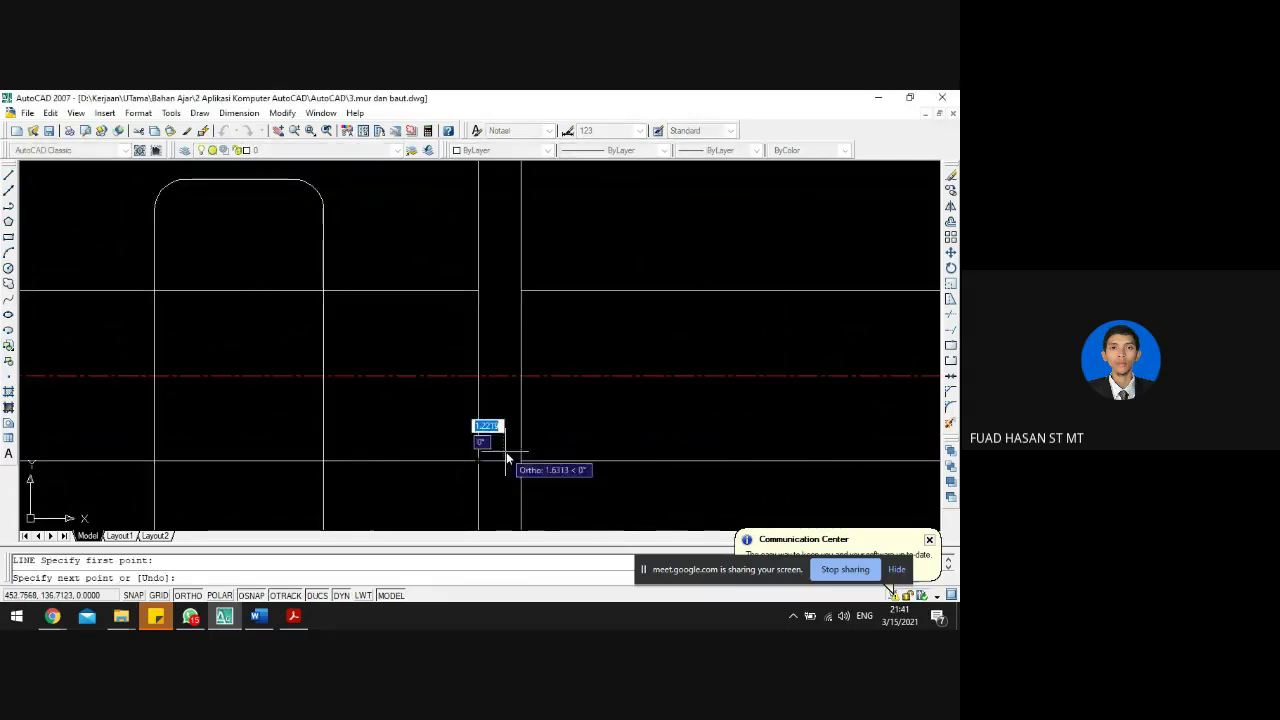
key("Return")
key("Return")
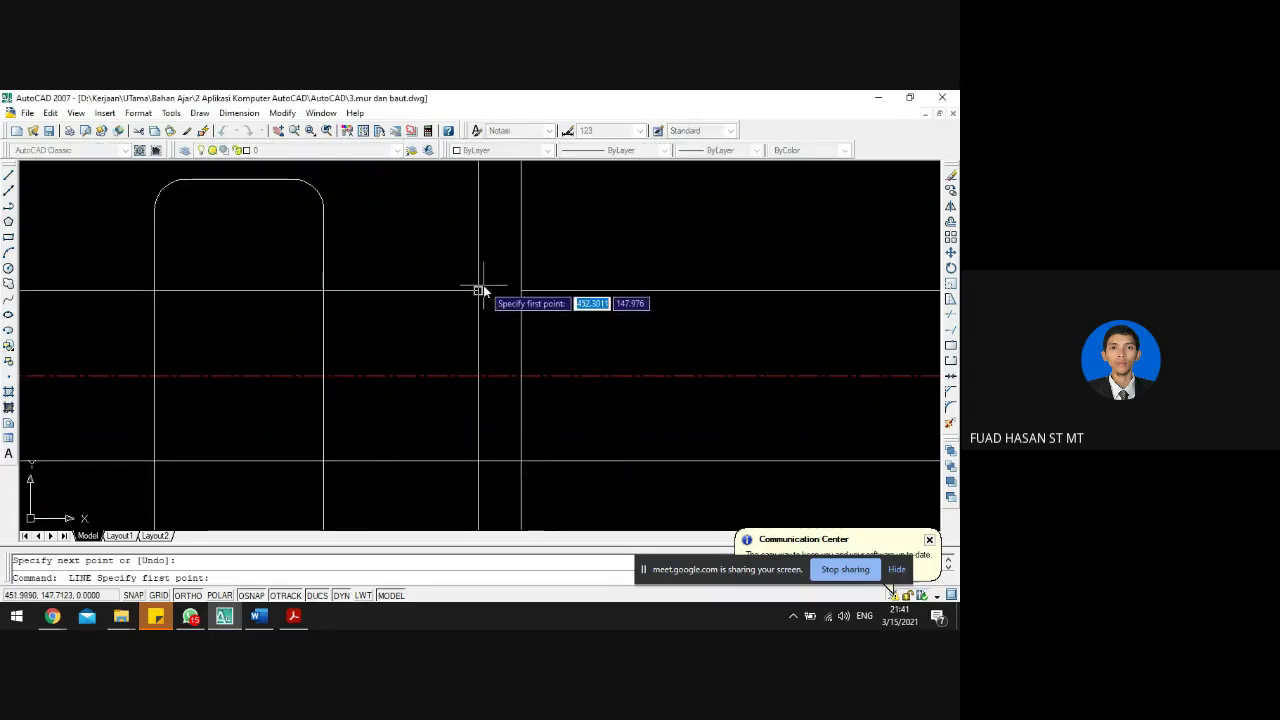
left_click(479, 291)
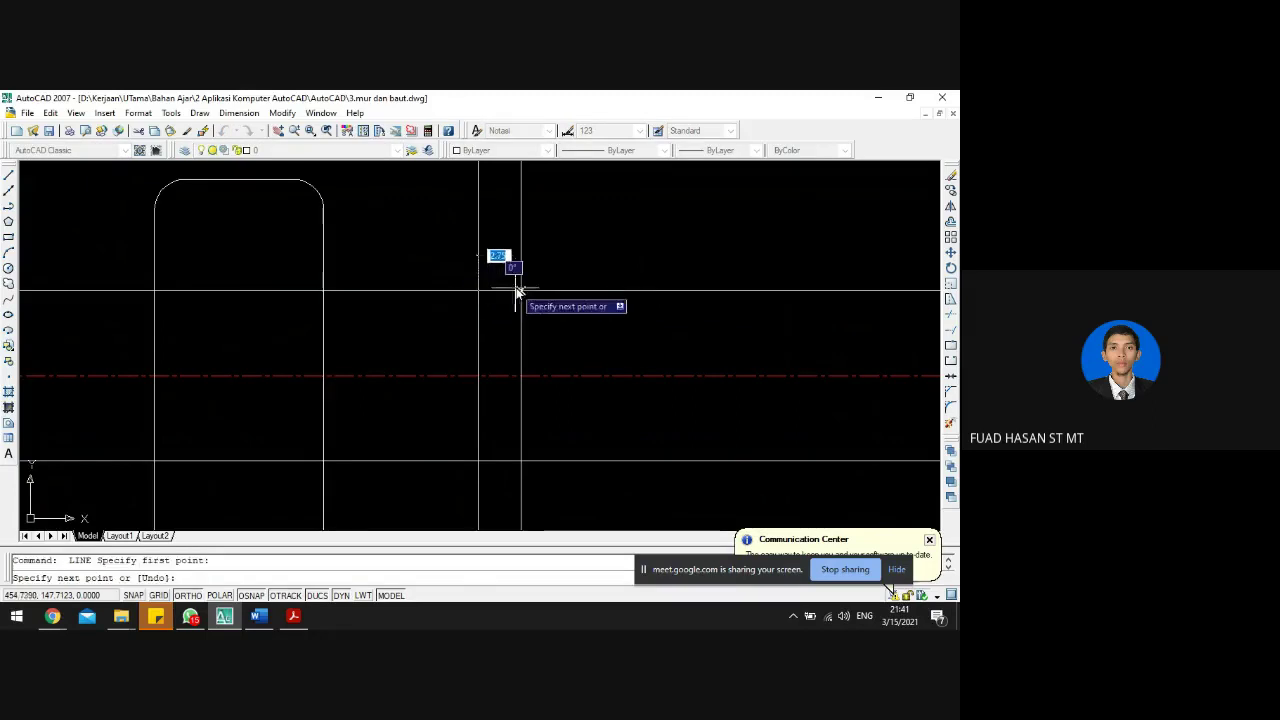
left_click(517, 291)
key("Return")
- Offset the short upper shank line inside the first ring 0.5 upward to mark the ring's hole edge
scroll(480, 337, "down", 4)
scroll(718, 290, "up", 4)
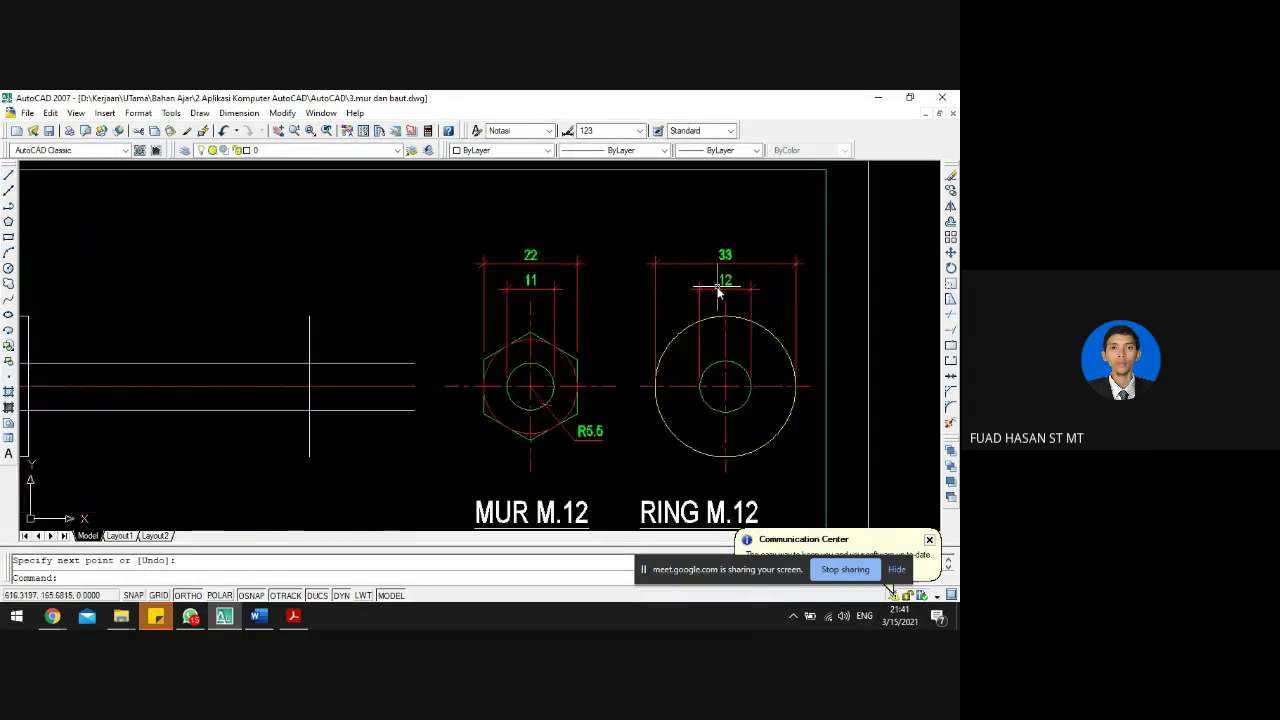
scroll(718, 291, "down", 4)
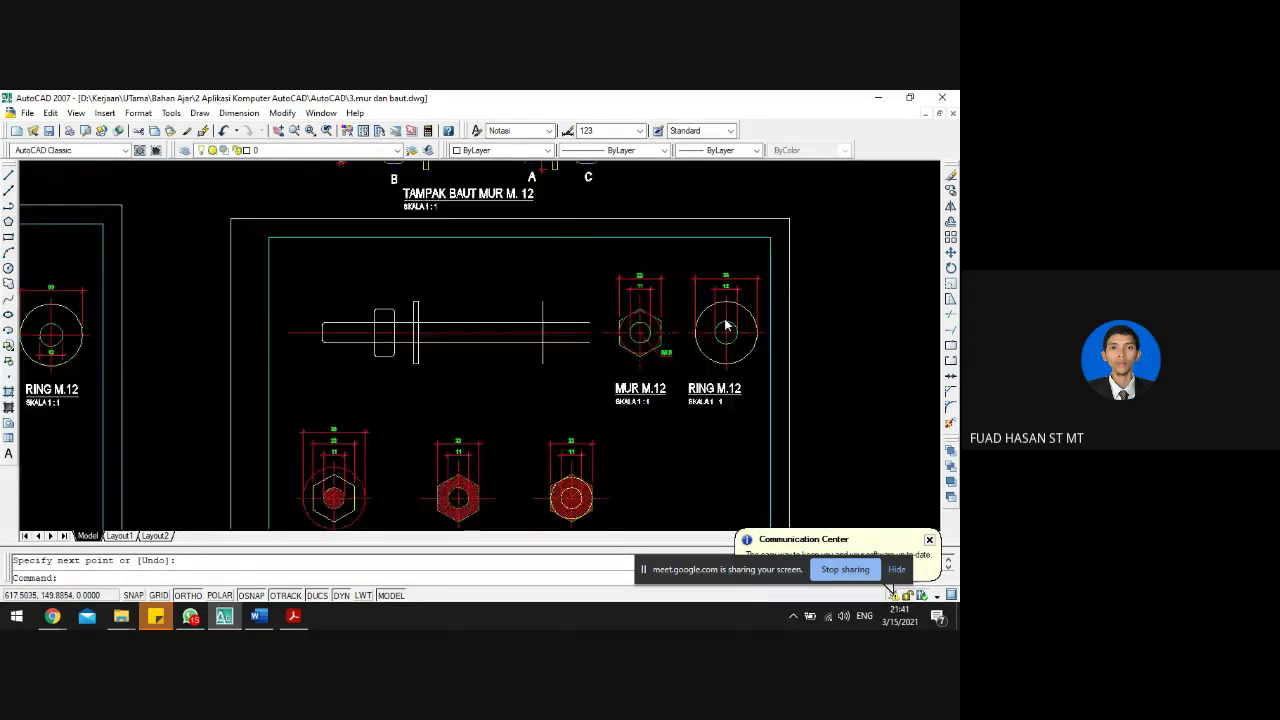
scroll(557, 323, "up", 5)
scroll(419, 346, "up", 2)
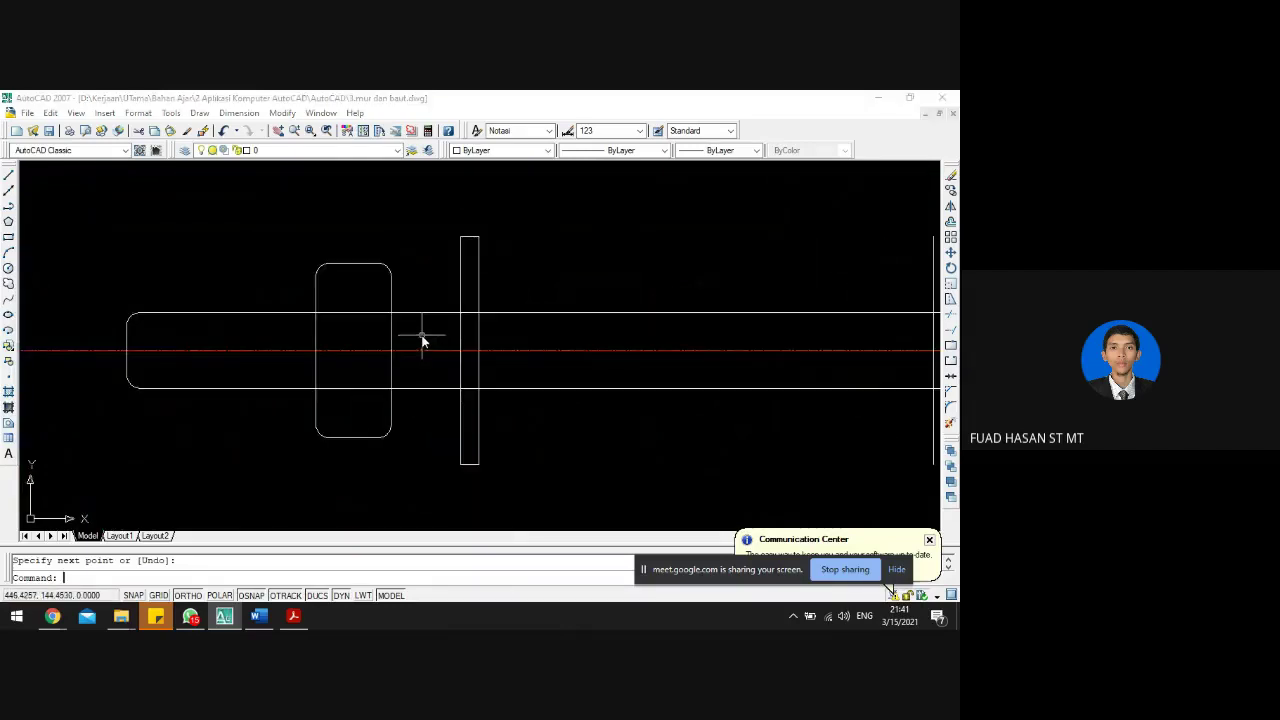
type("o")
key("Return")
type("6")
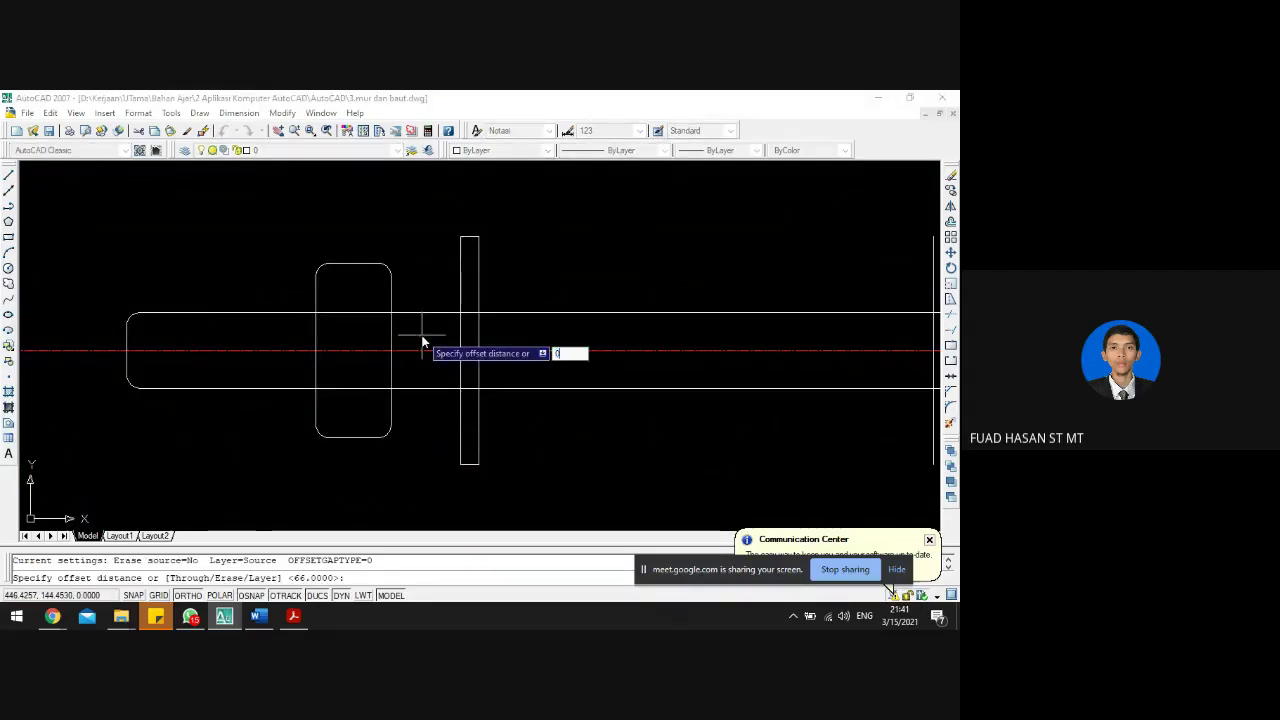
key("Return")
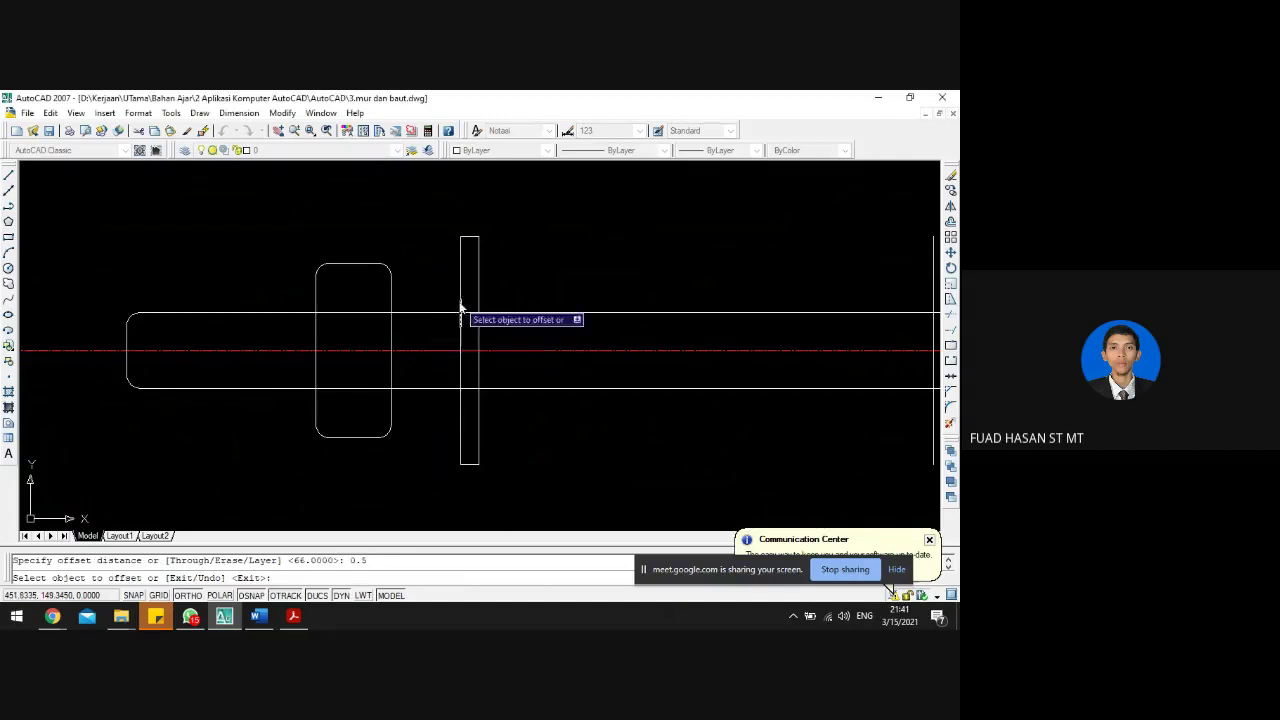
scroll(465, 315, "up", 5)
left_click(477, 336)
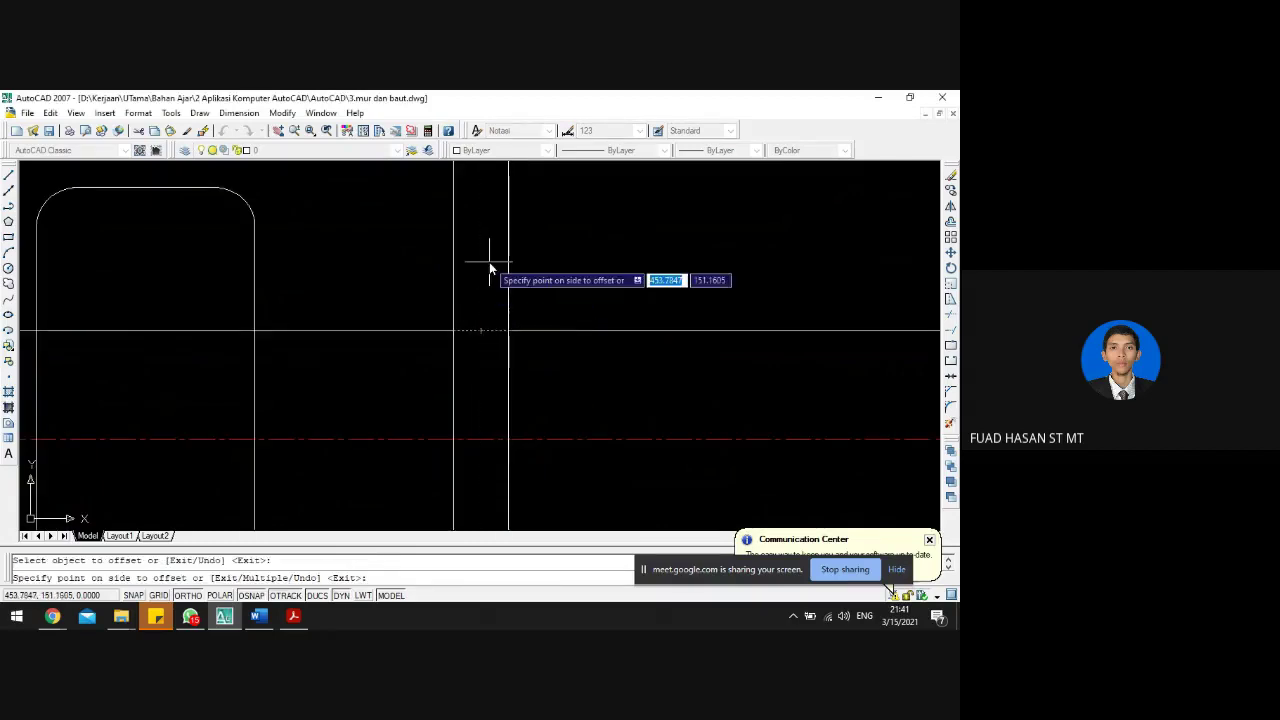
left_click(489, 263)
- Offset the short lower shank line inside the first ring 0.5 downward
scroll(460, 405, "down", 5)
scroll(494, 358, "up", 5)
left_click(509, 335)
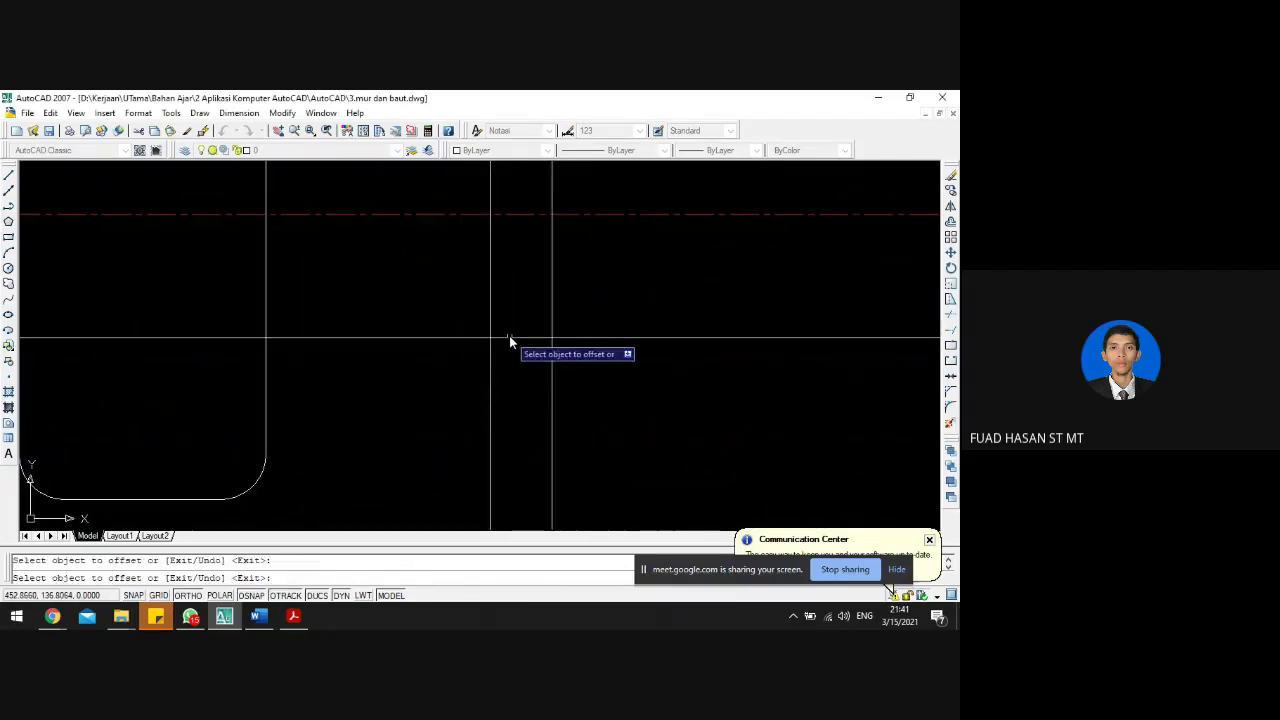
left_click(516, 373)
key("Return")
scroll(516, 379, "down", 8)
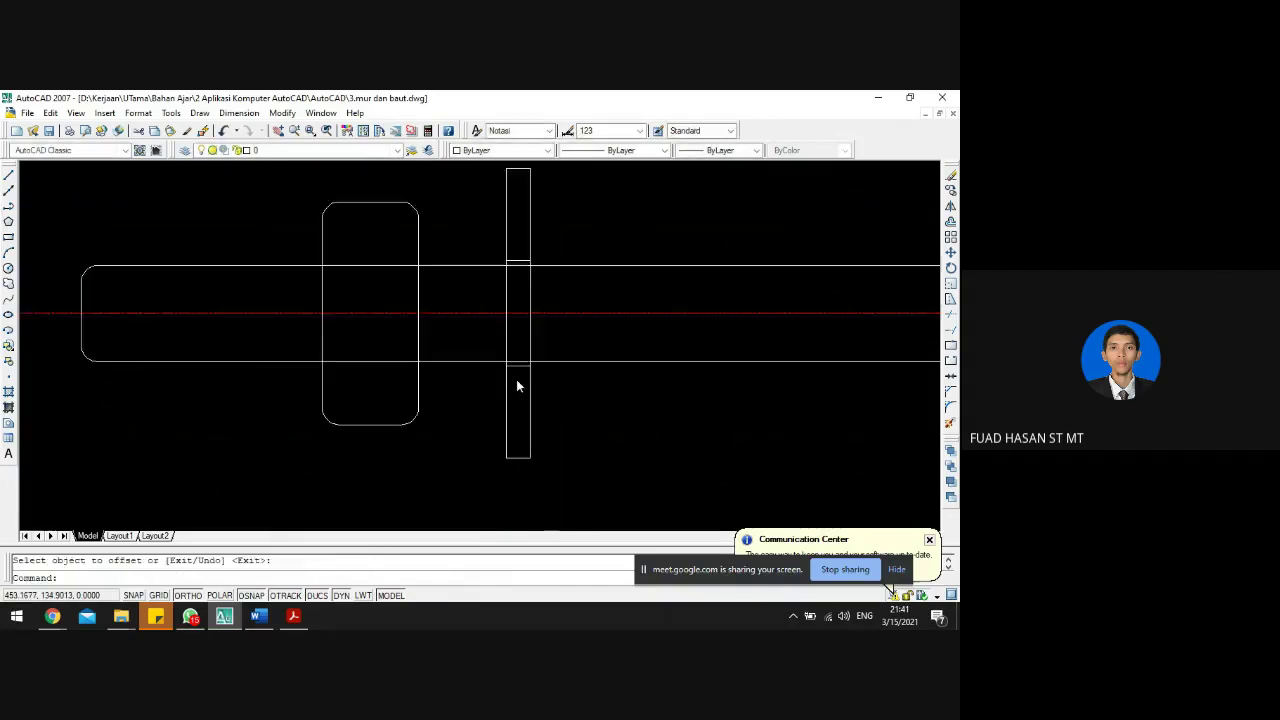
- Check which layers the first ring's hidden lines and outline use in the TAMPAK BAUT MUR M. 12 reference view
scroll(499, 262, "up", 4)
scroll(490, 340, "up", 5)
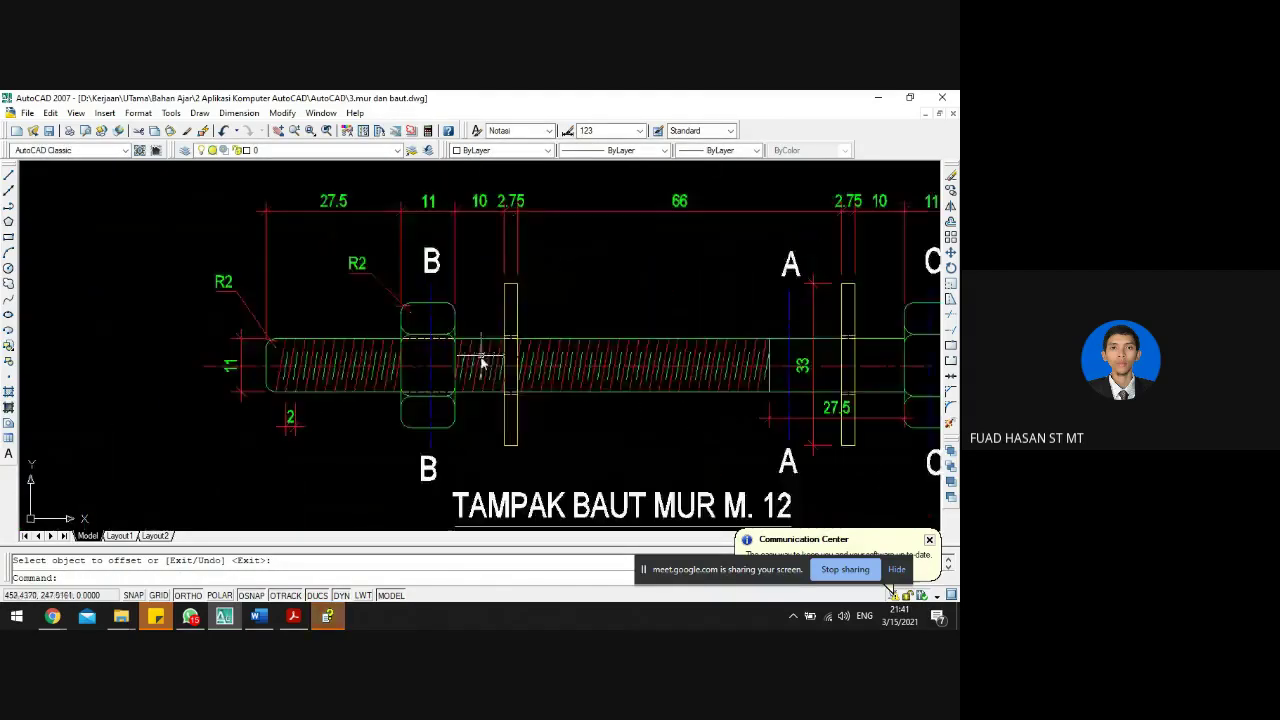
left_click(515, 336)
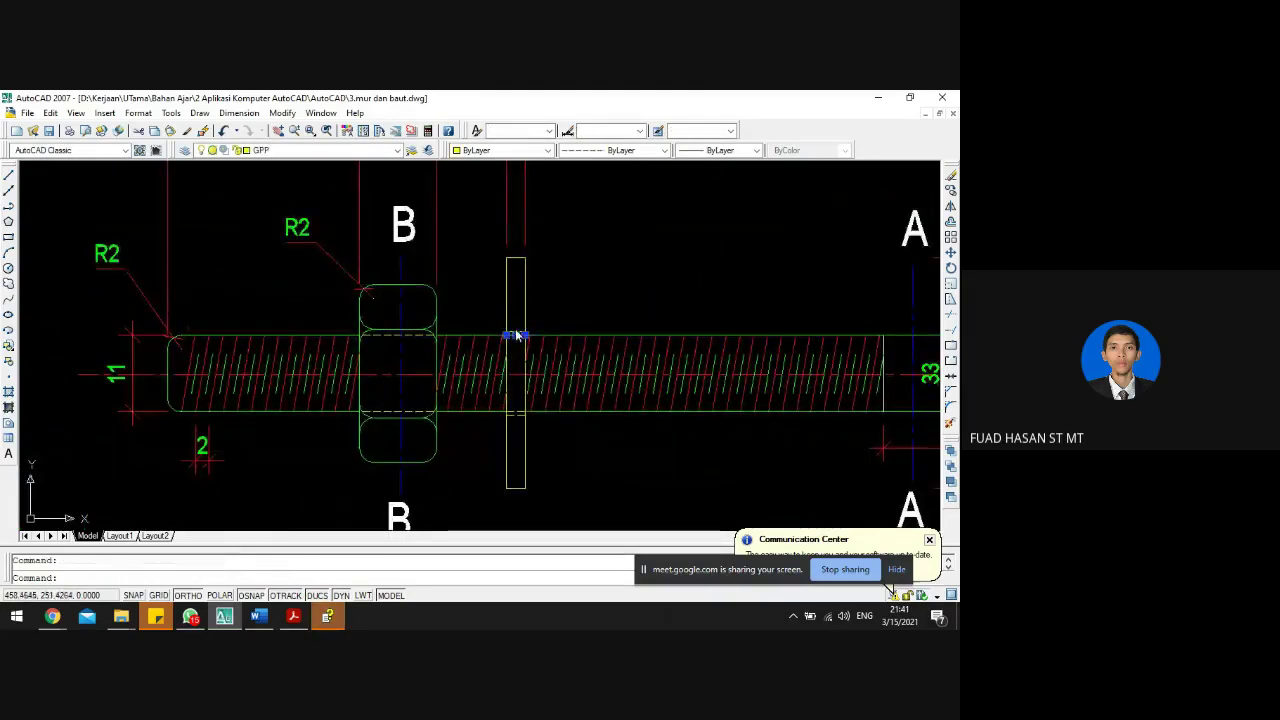
left_click(520, 266)
left_click(524, 262)
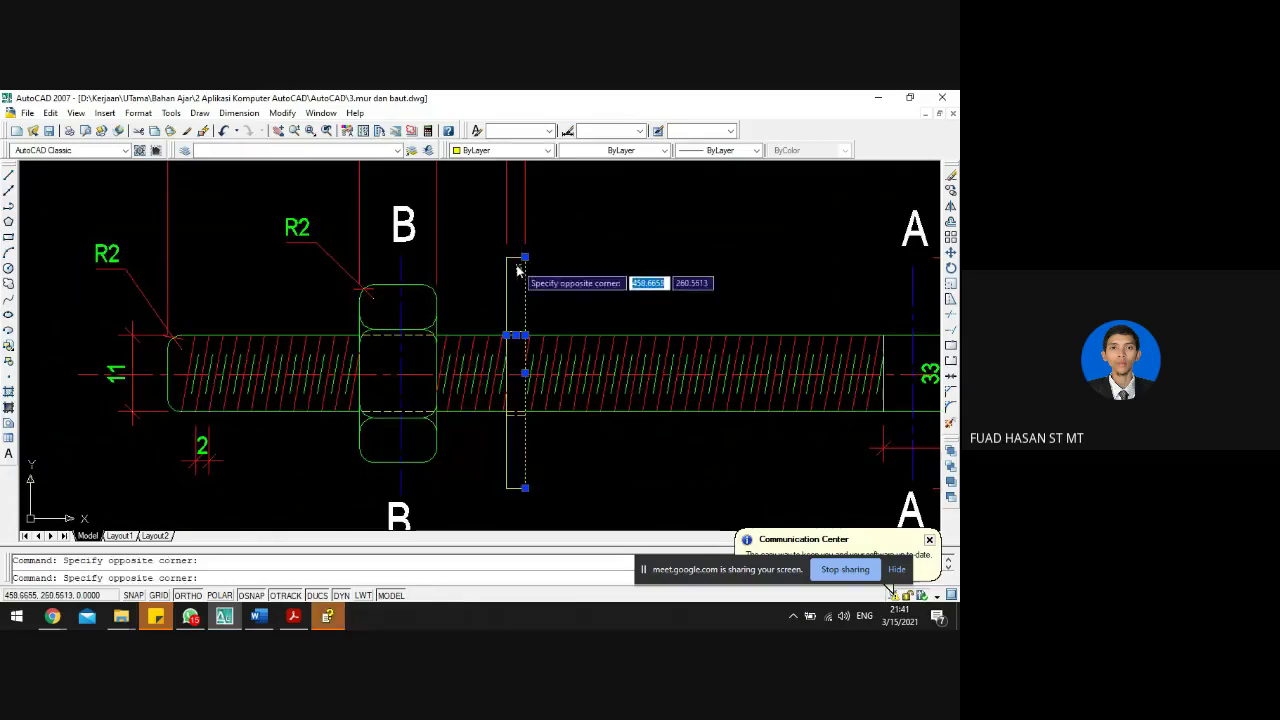
key("Escape")
left_click(526, 285)
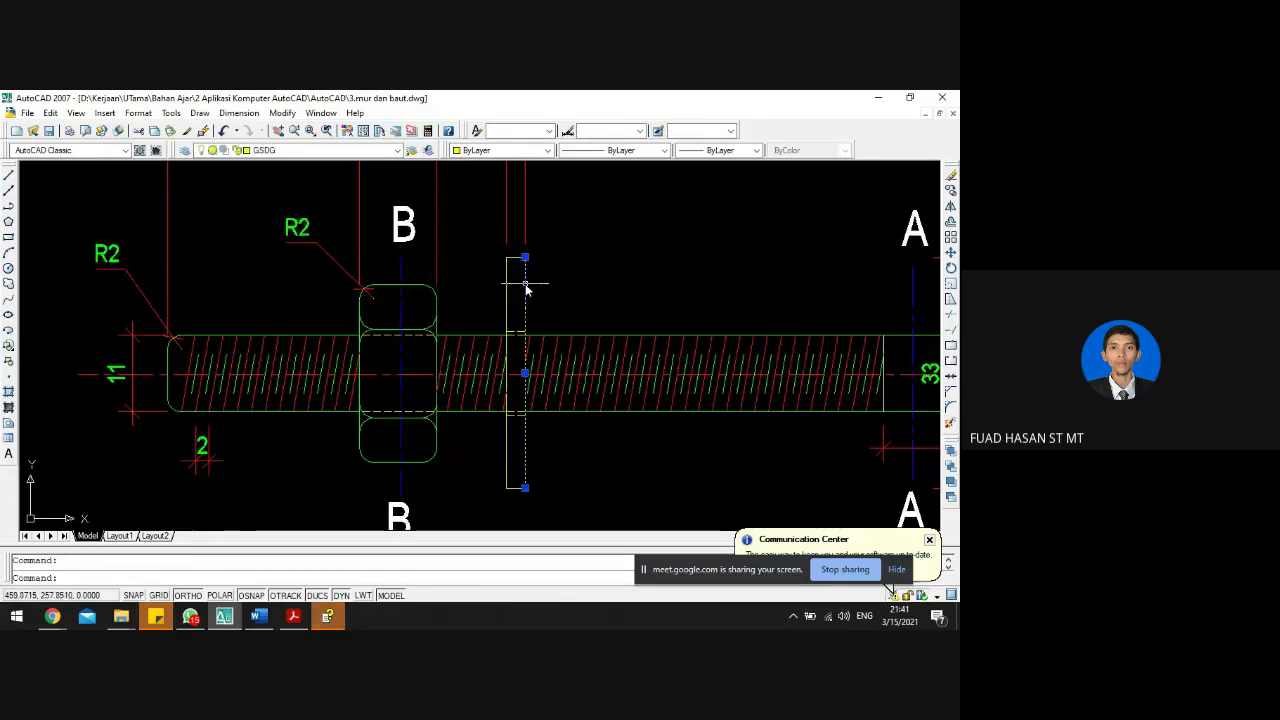
key("Escape")
scroll(513, 295, "down", 5)
scroll(520, 410, "down", 2)
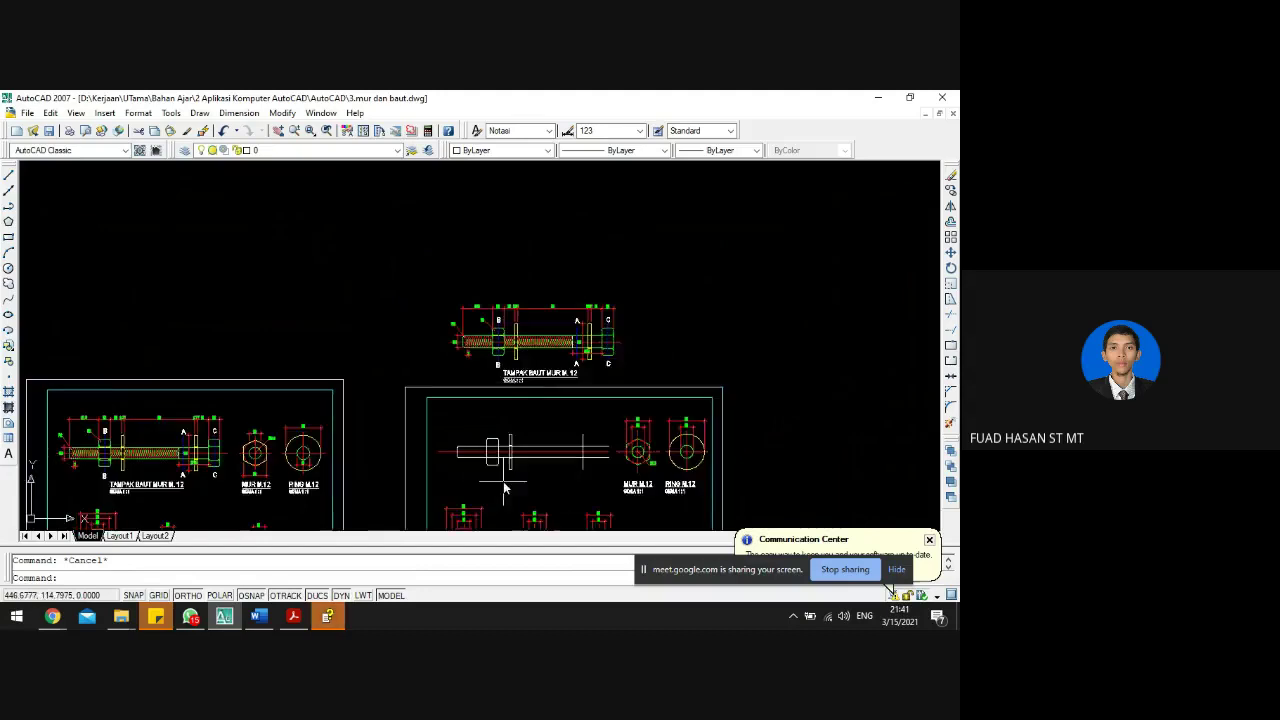
- Assign the four short horizontal shank and hole lines inside the first ring to layer GPP
scroll(510, 440, "up", 8)
left_click(494, 492)
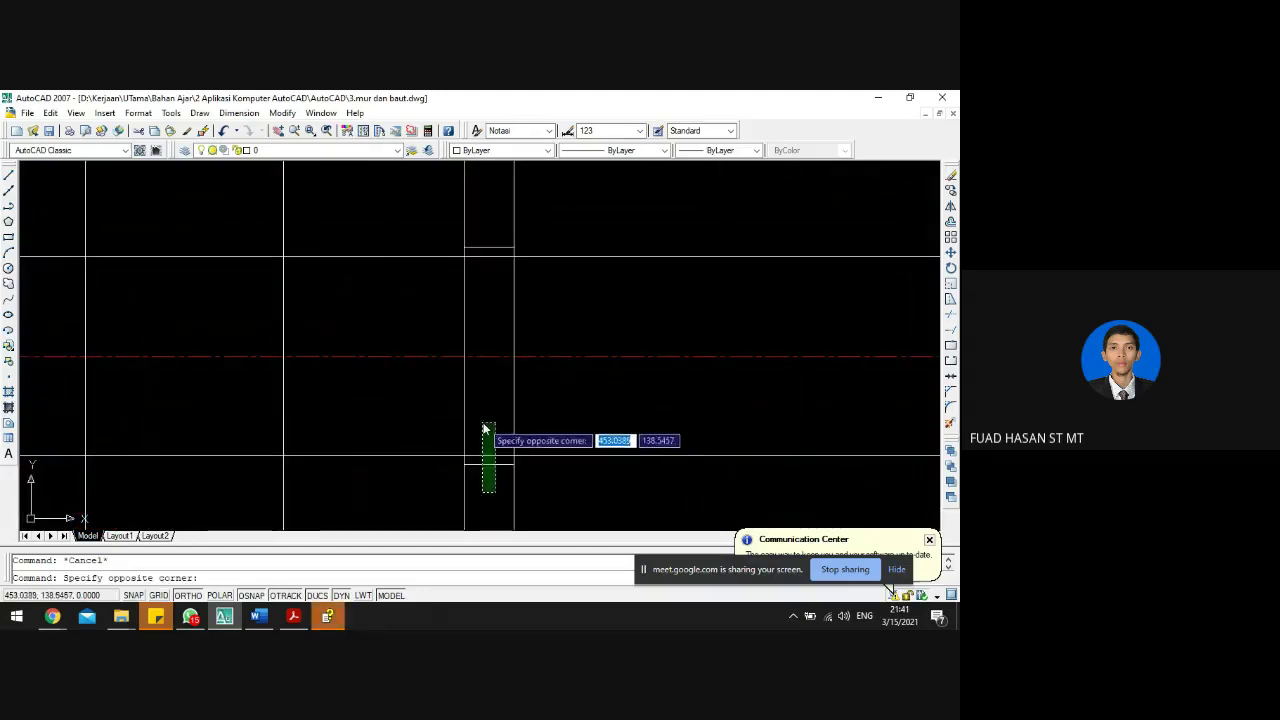
left_click(480, 429)
left_click(492, 272)
left_click(480, 230)
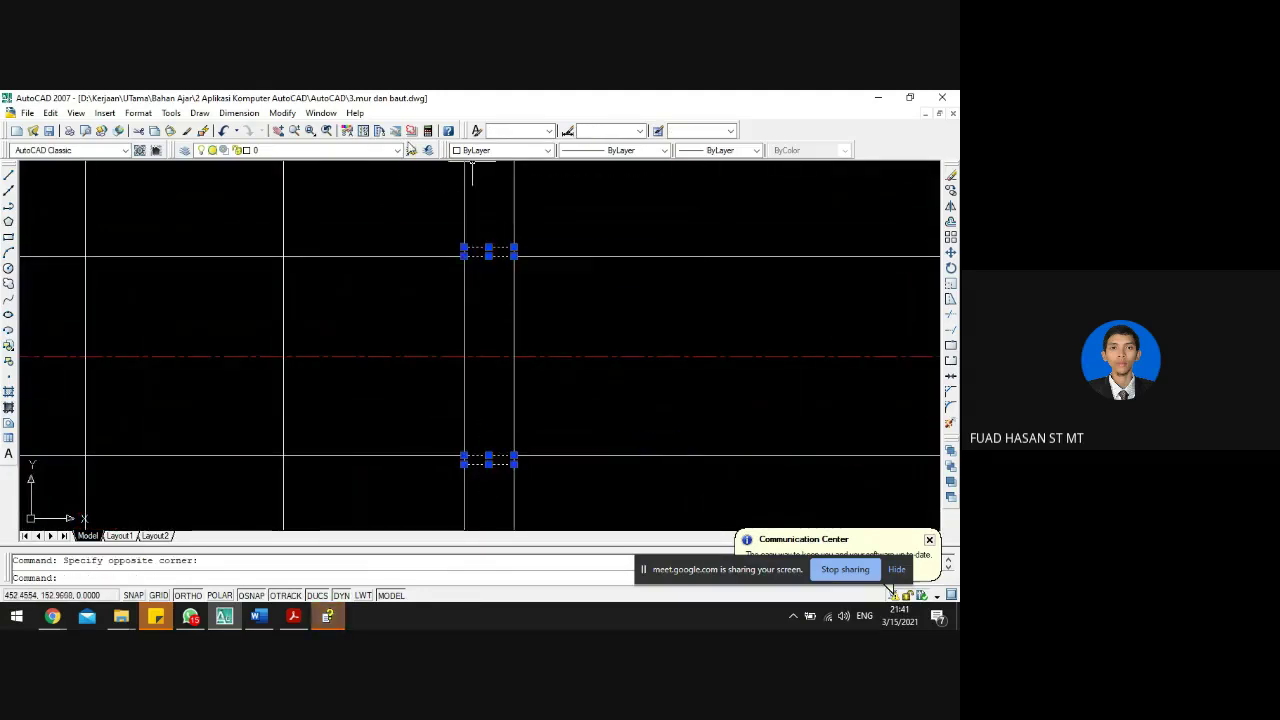
left_click(378, 152)
left_click(297, 248)
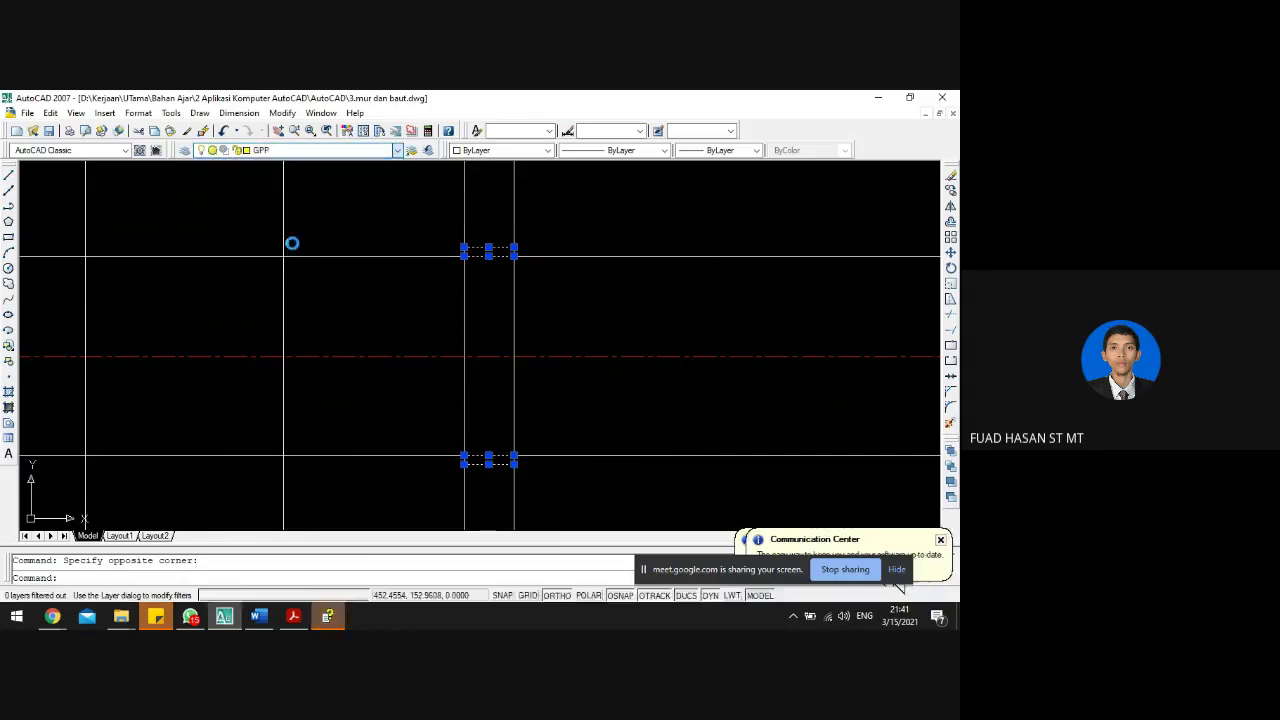
- Assign the first ring's outline, both faces and the end edges, to layer GSDG
scroll(396, 296, "down", 6)
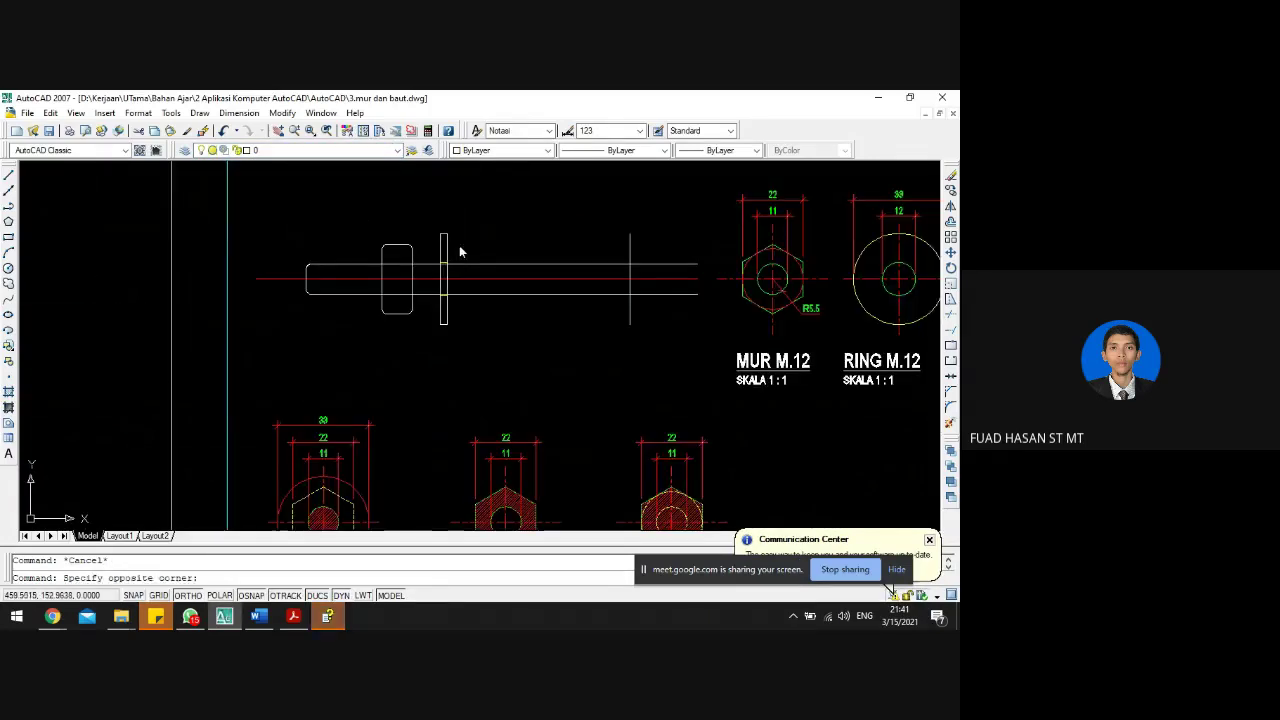
scroll(443, 323, "up", 3)
left_click(466, 349)
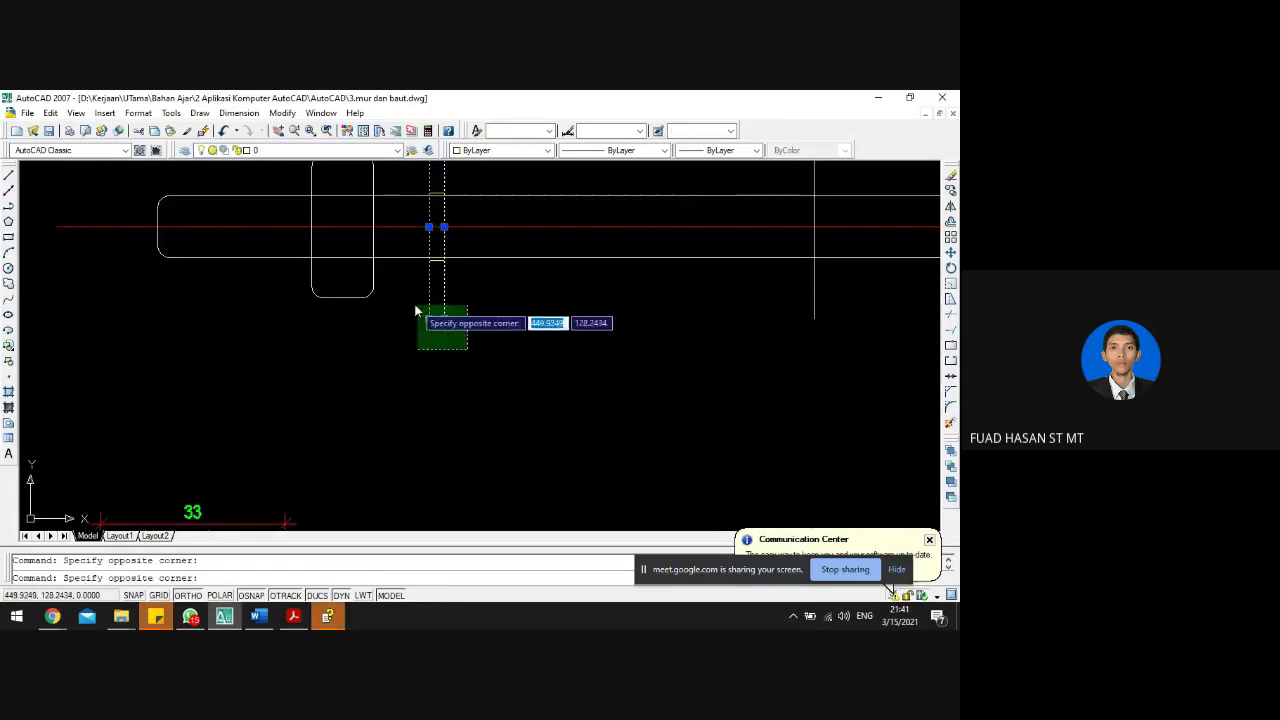
left_click(423, 306)
left_click(326, 152)
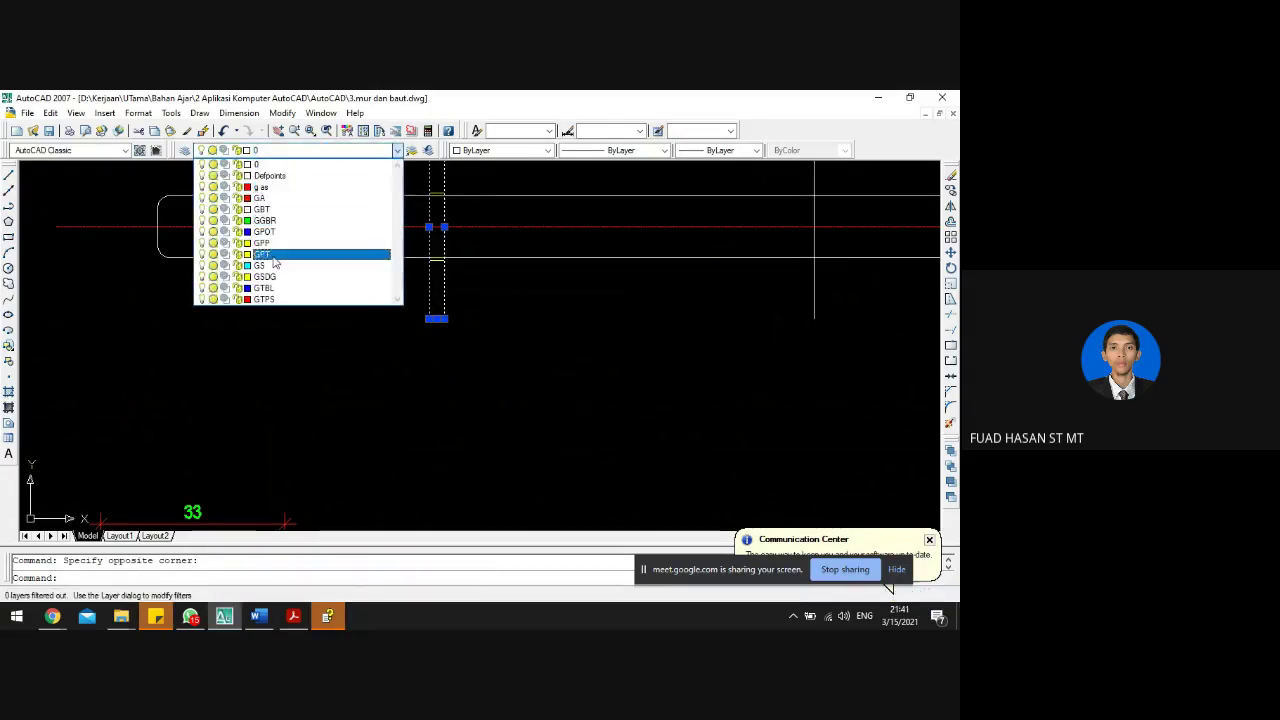
left_click(300, 274)
key("Escape")
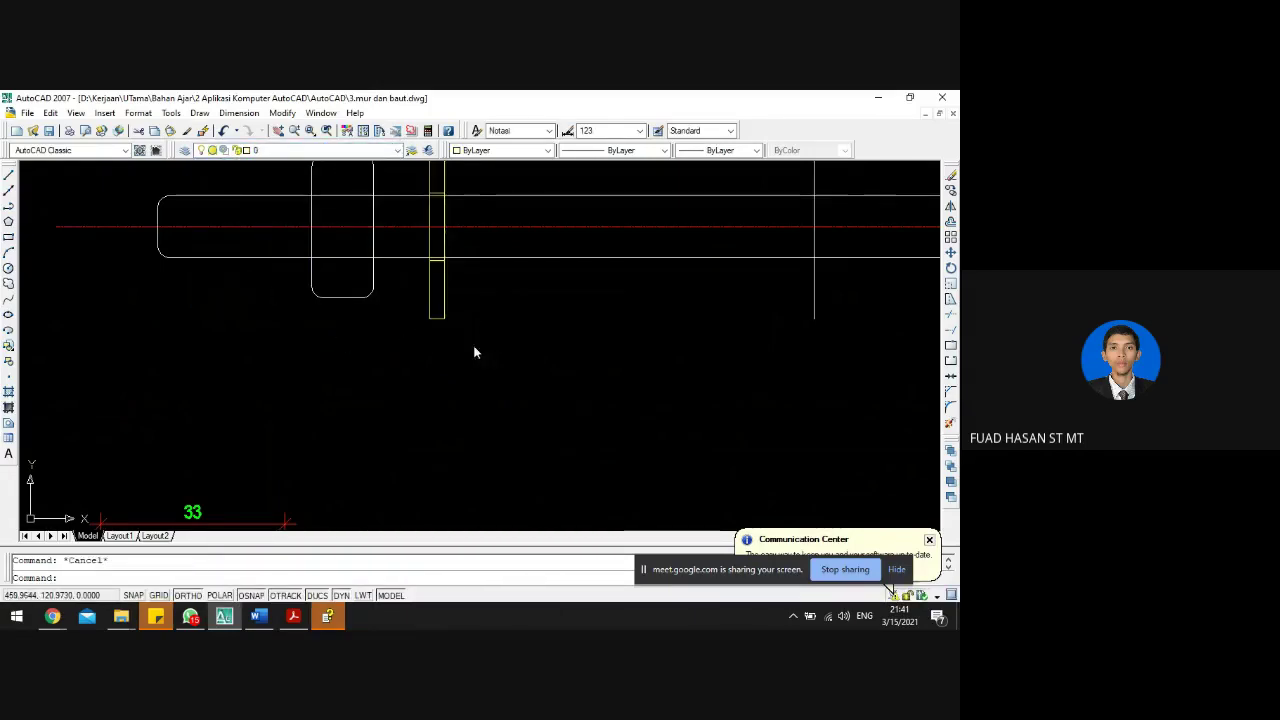
- Copy the first ring's right face, end edges and short hidden lines onto the second ring's left face line, using the upper-left corner as base point
left_click(473, 350)
left_click(432, 296)
scroll(432, 299, "up", 4)
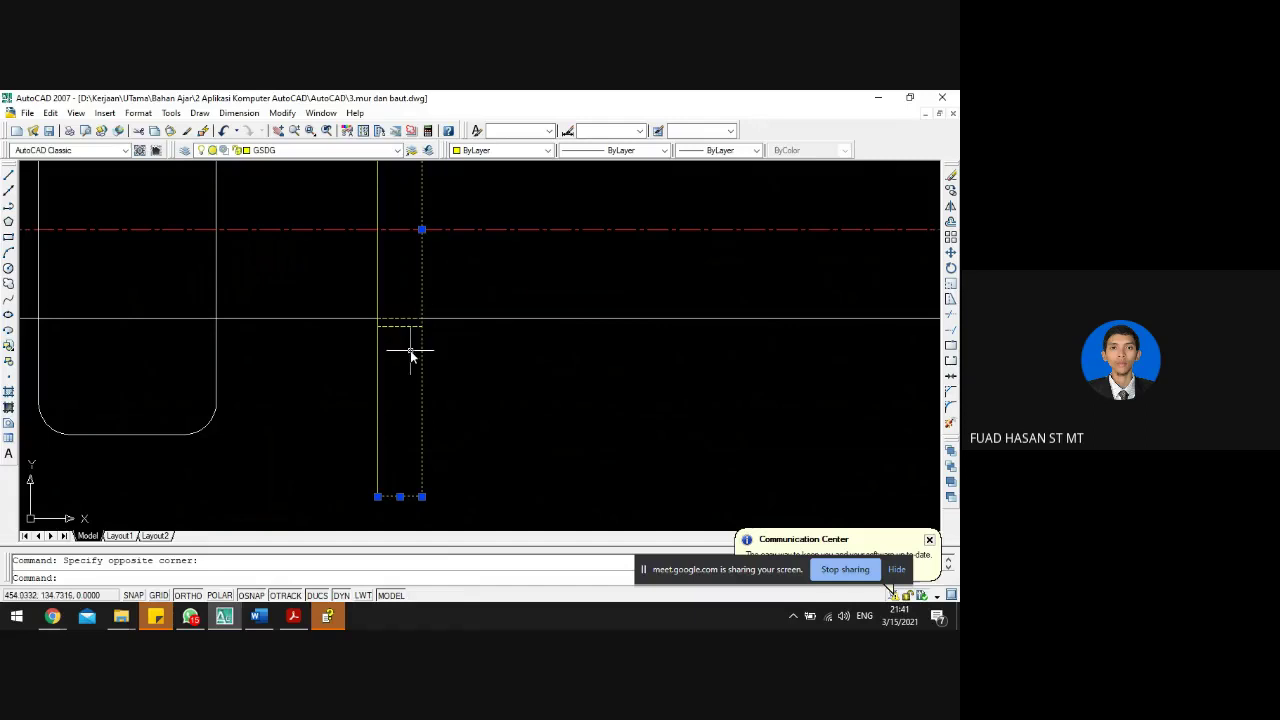
left_click(410, 351)
left_click(400, 299)
scroll(401, 300, "down", 4)
scroll(413, 257, "up", 4)
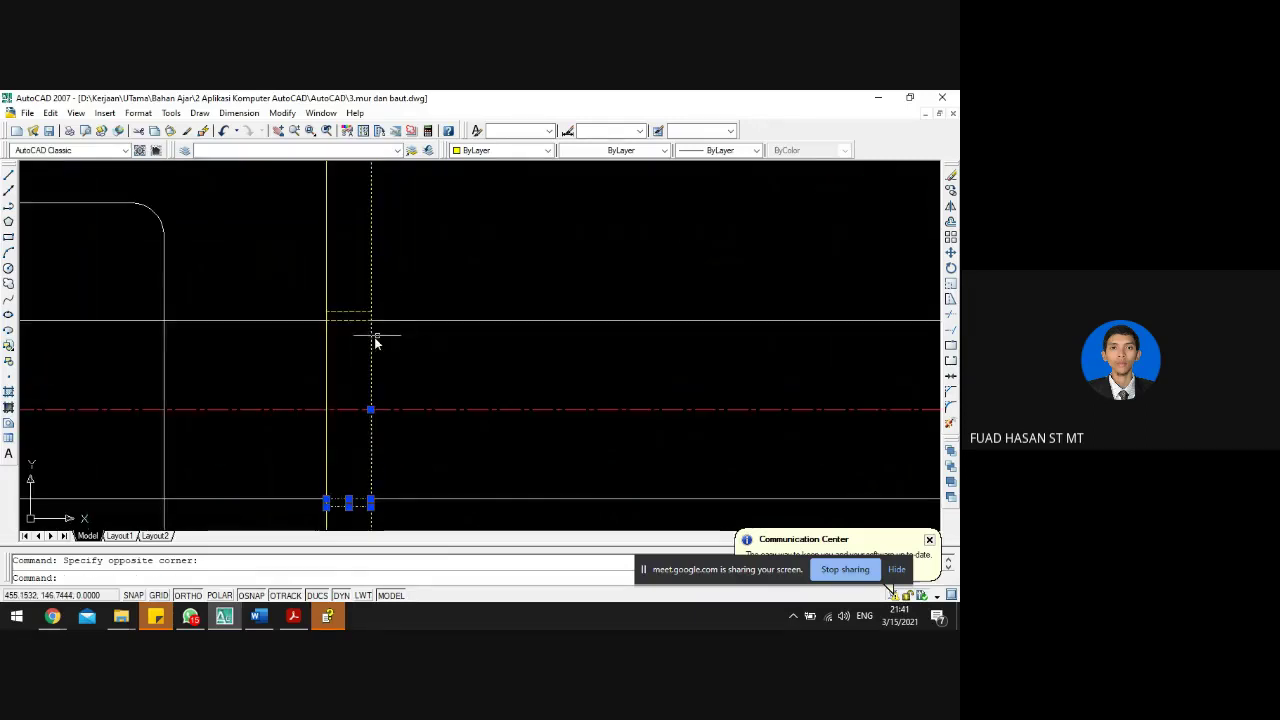
left_click(376, 343)
left_click(352, 295)
scroll(349, 265, "down", 4)
scroll(344, 295, "up", 3)
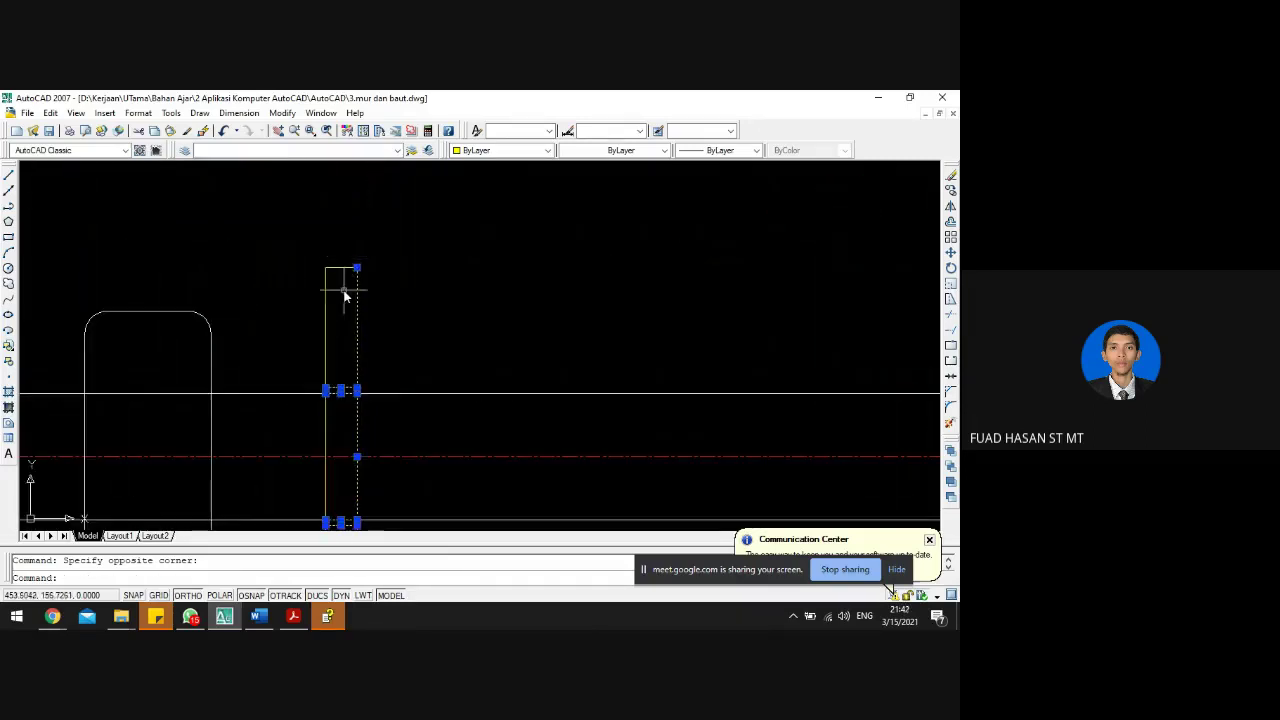
left_click(344, 295)
left_click(337, 246)
type("co")
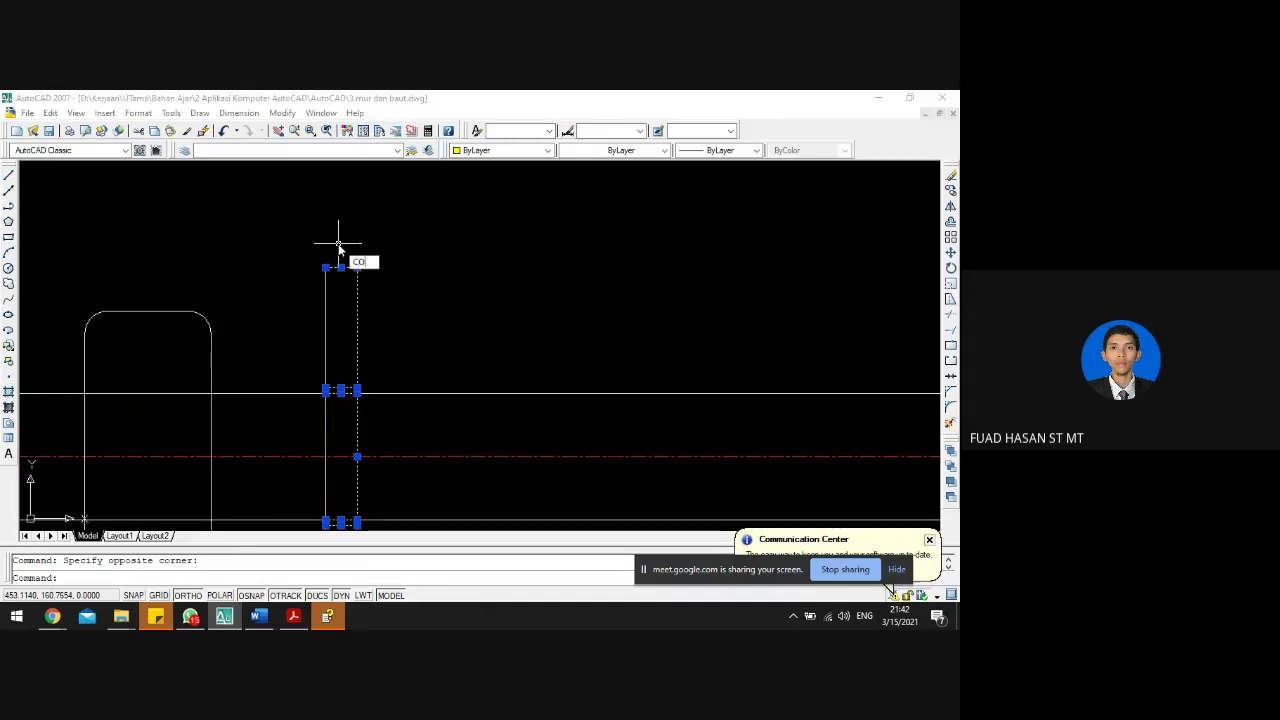
key("Return")
left_click(322, 266)
scroll(320, 266, "down", 3)
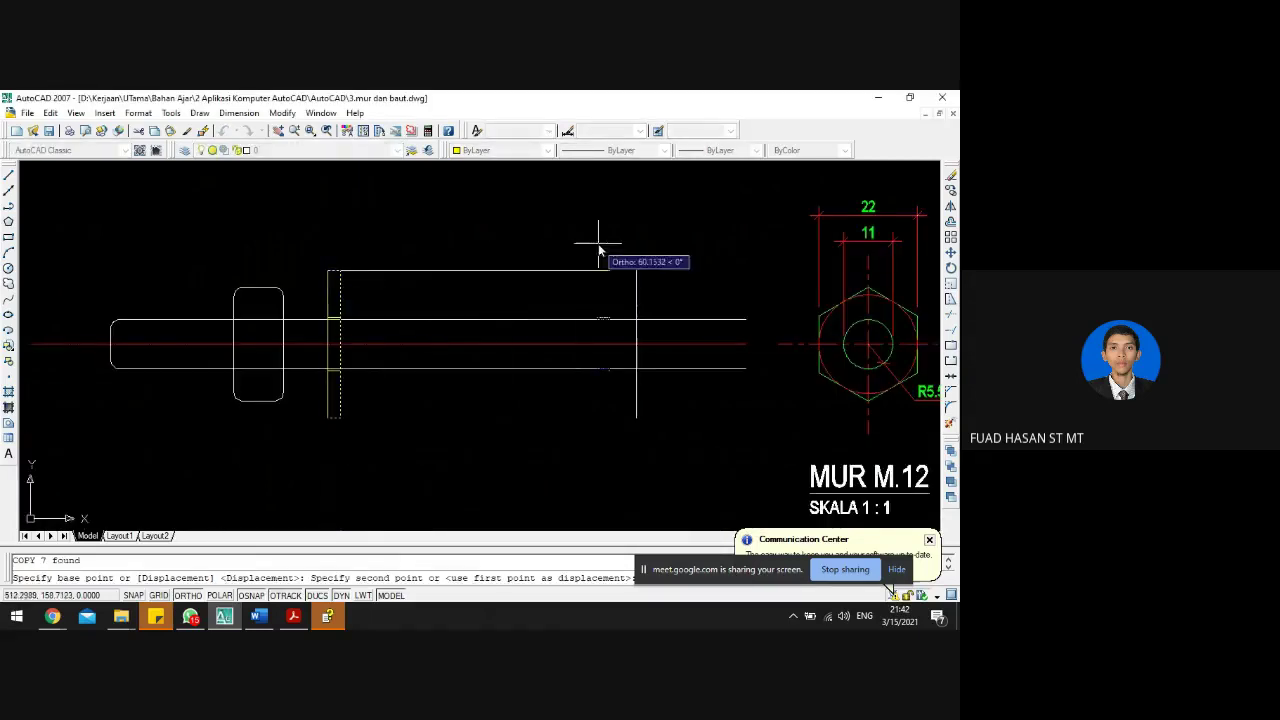
left_click(634, 271)
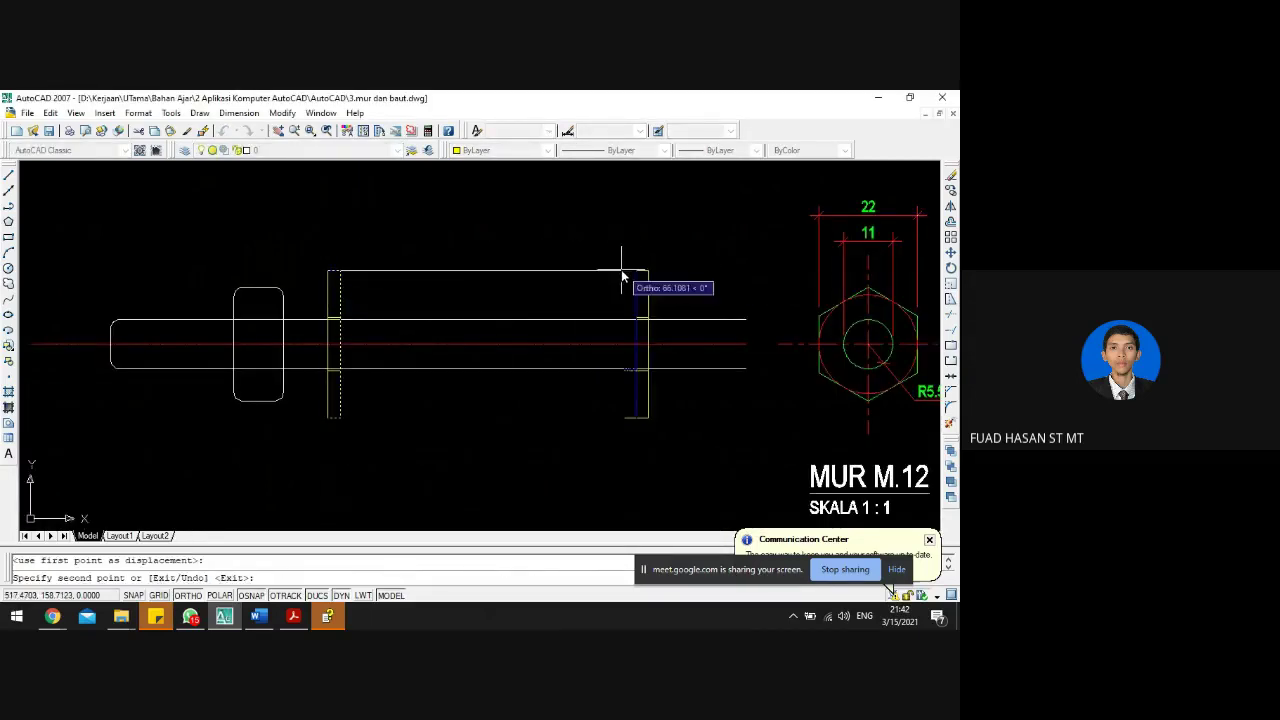
key("Escape")
- Match the second ring's left face line to the properties of the copied ring outline
type("ma")
key("Return")
scroll(602, 285, "up", 6)
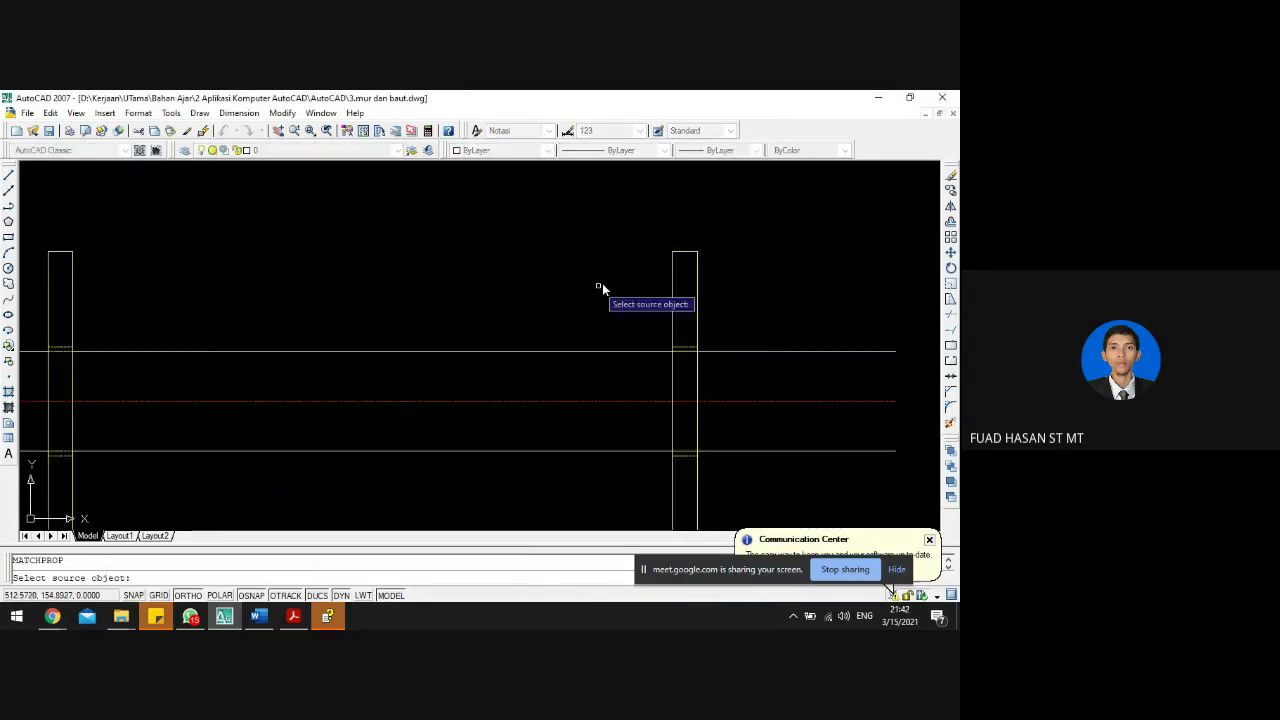
left_click(719, 239)
key("Return")
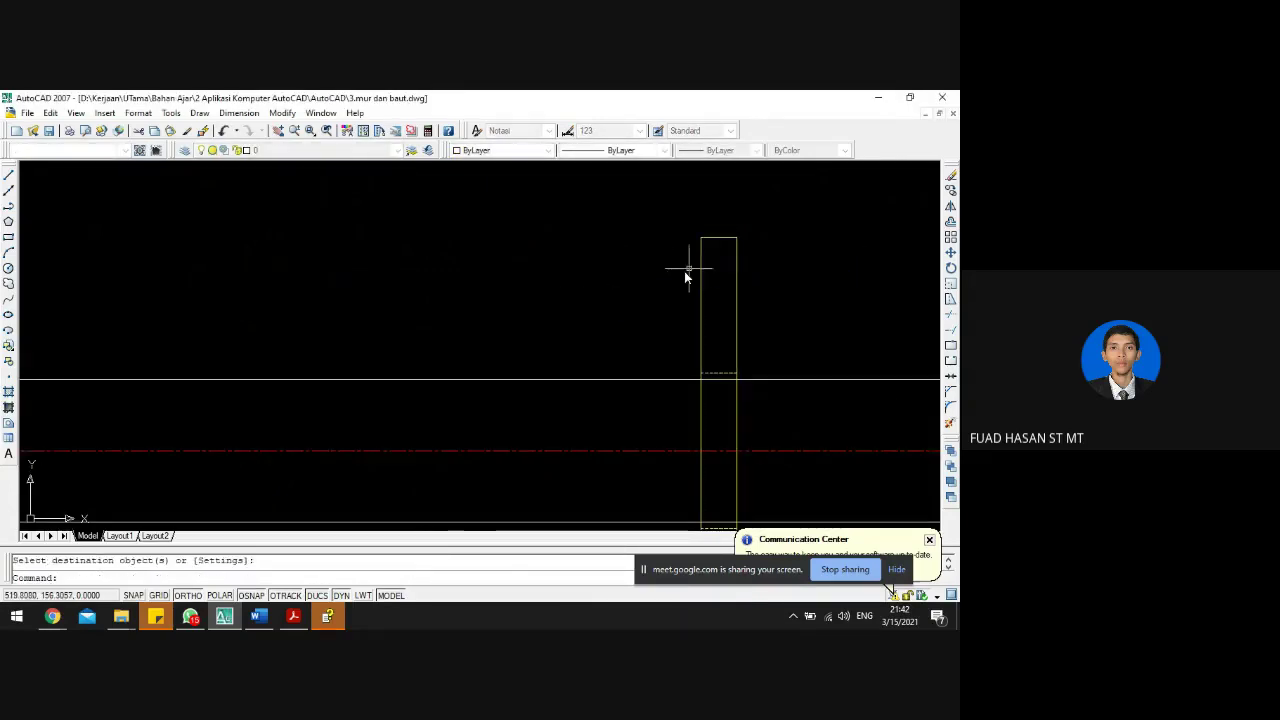
- Offset the second ring's right face line 10 to the right, toward the bolt head
scroll(600, 265, "down", 6)
scroll(655, 236, "up", 6)
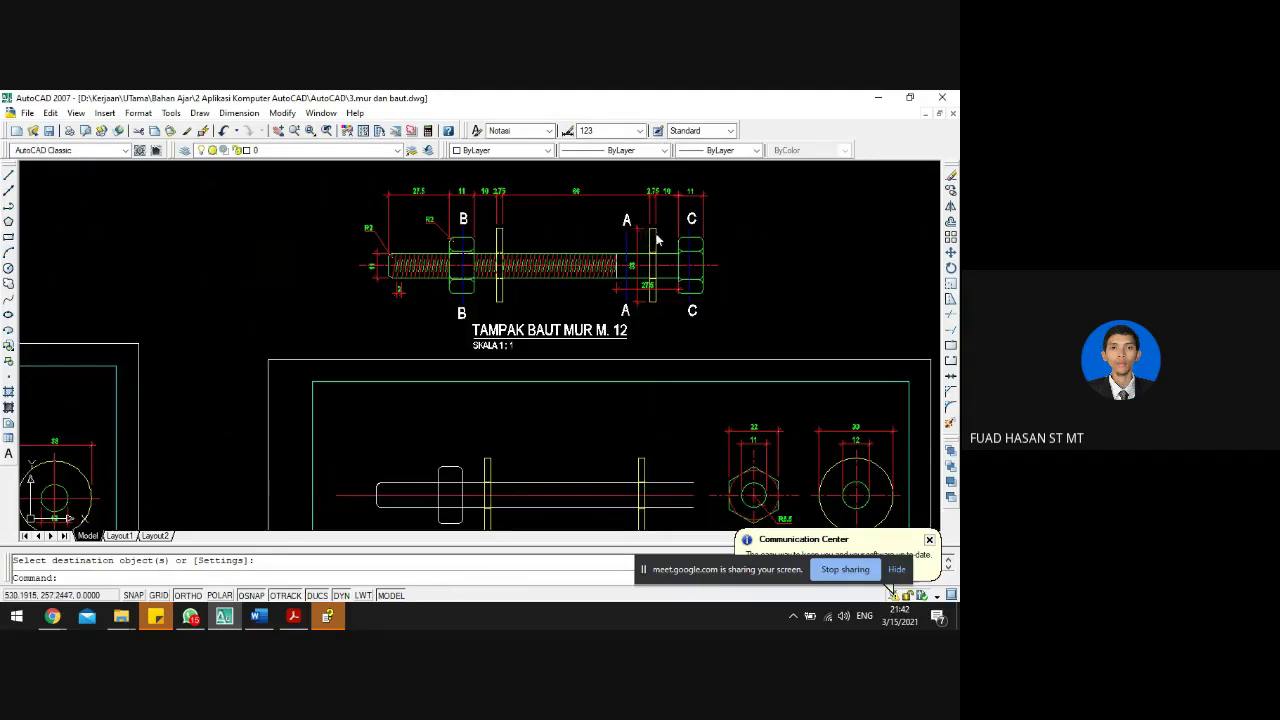
scroll(655, 243, "down", 5)
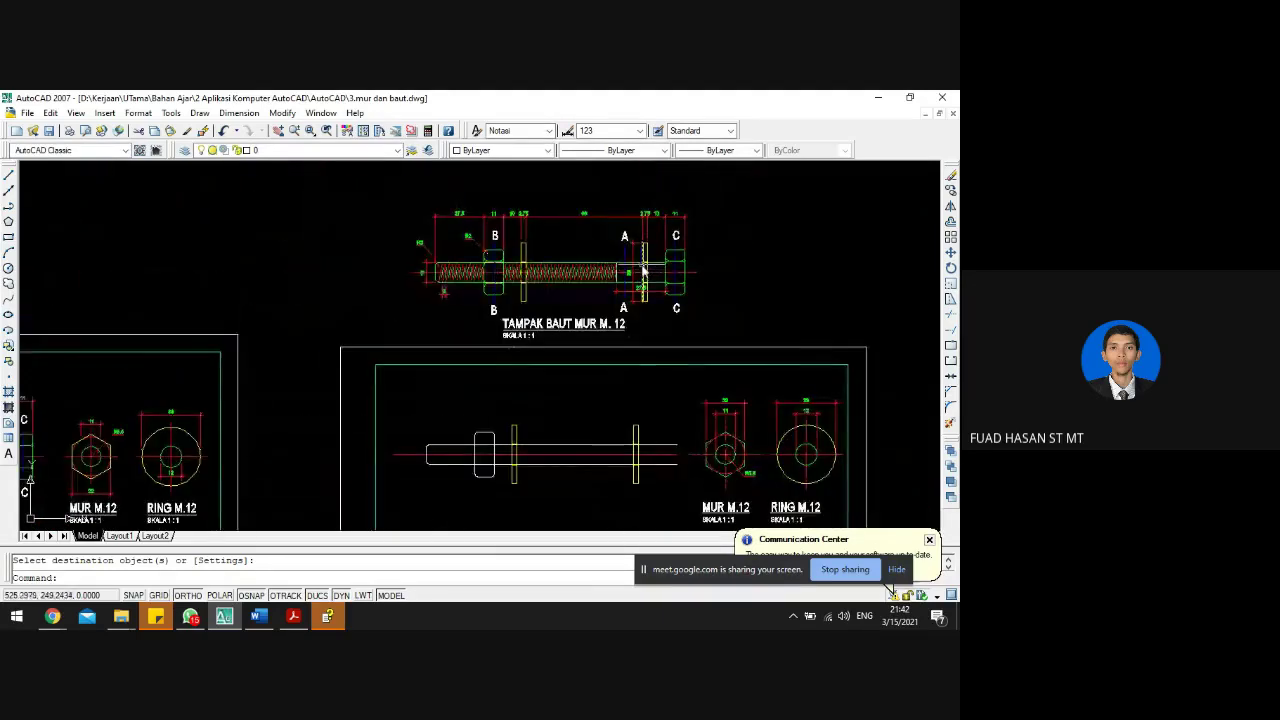
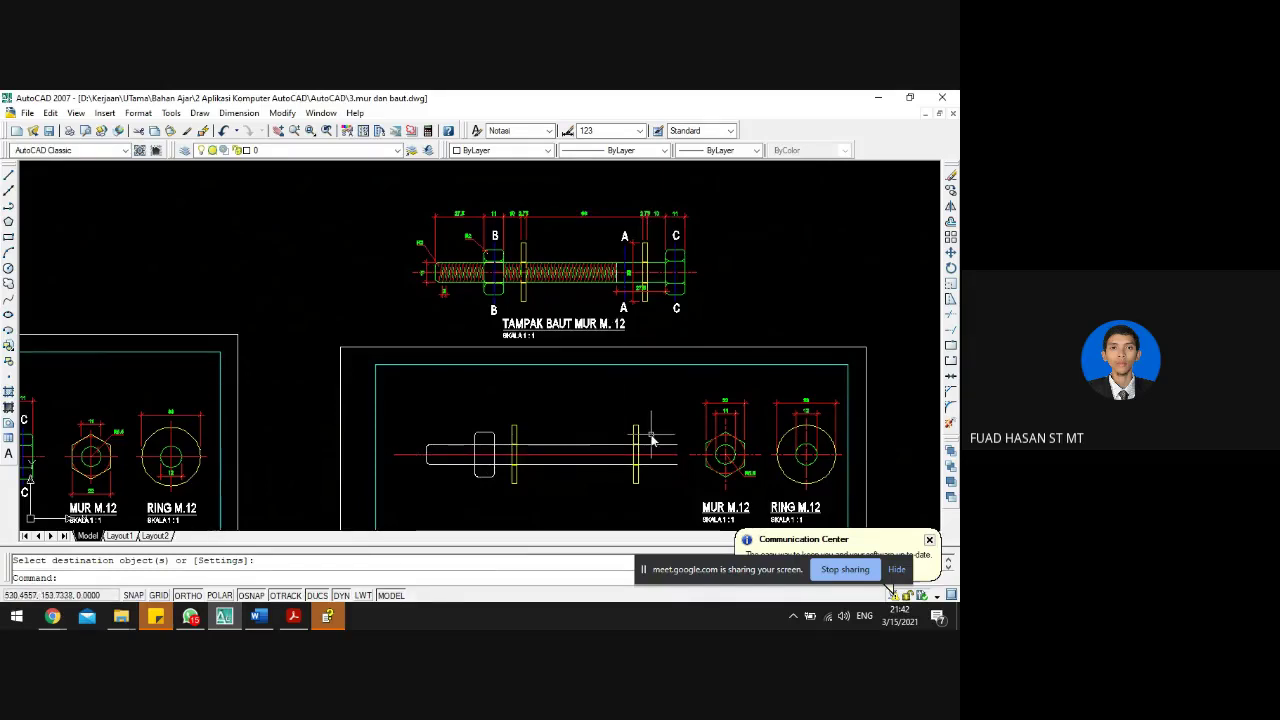
scroll(651, 440, "up", 3)
type("o")
key("Return")
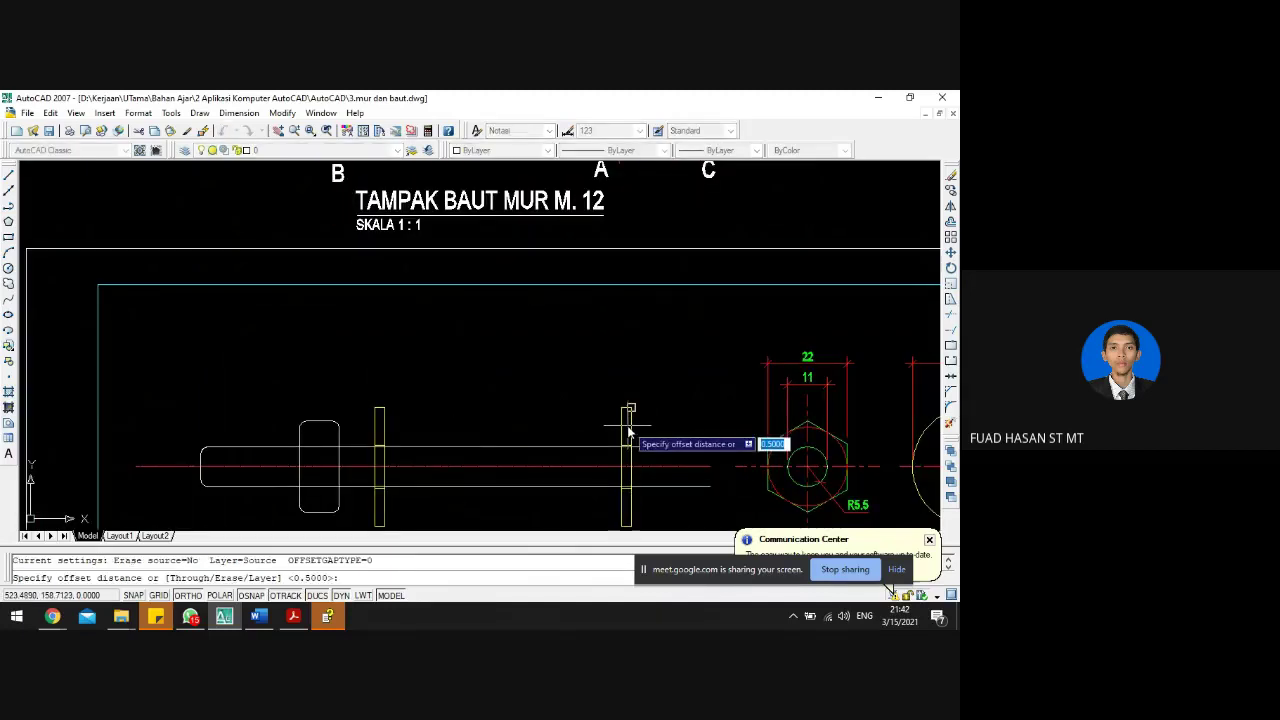
type("10")
key("Return")
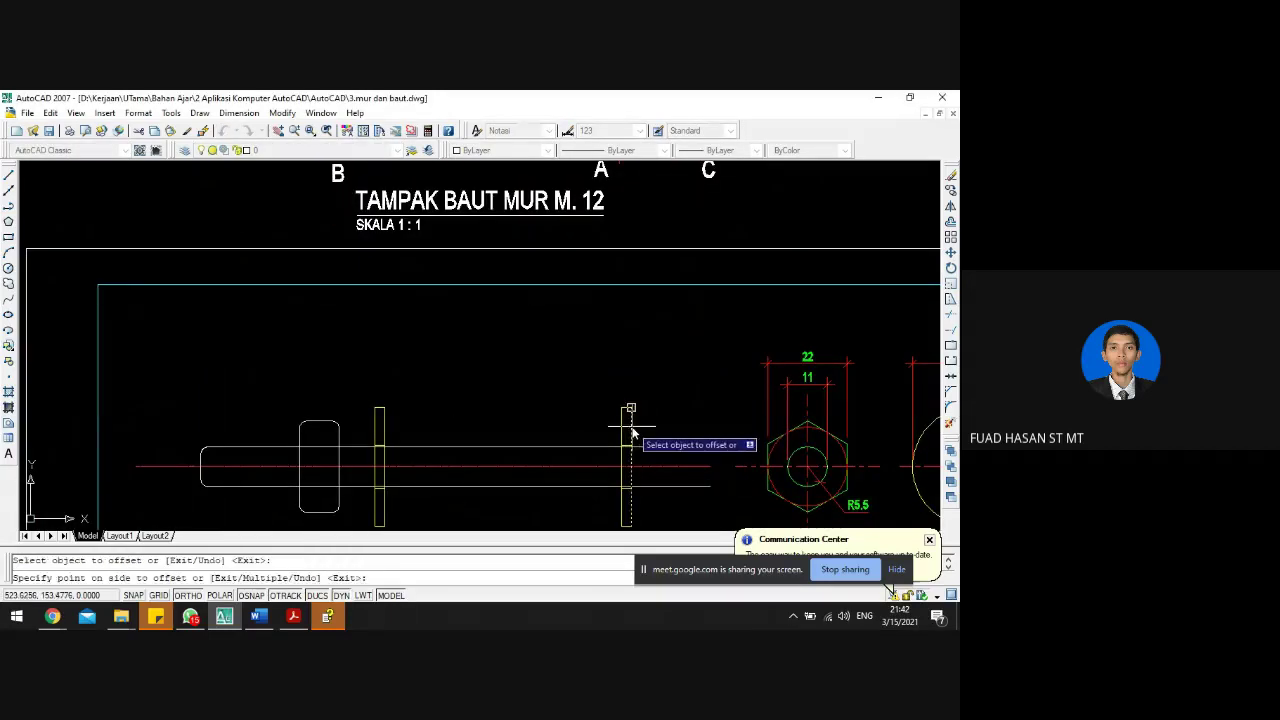
left_click(628, 412)
left_click(683, 420)
key("Escape")
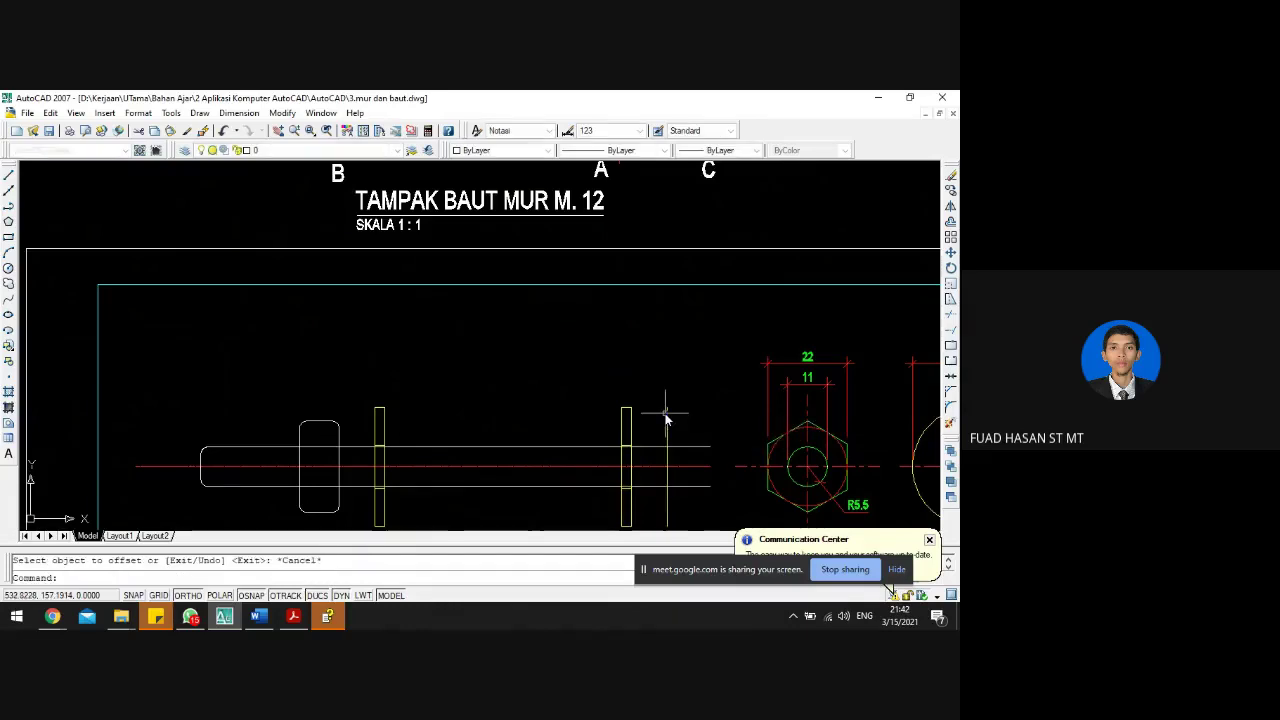
- Check which layer the nut's middle face outline uses in the TAMPAK BAUT MUR M. 12 reference view
scroll(643, 420, "down", 5)
scroll(655, 309, "up", 3)
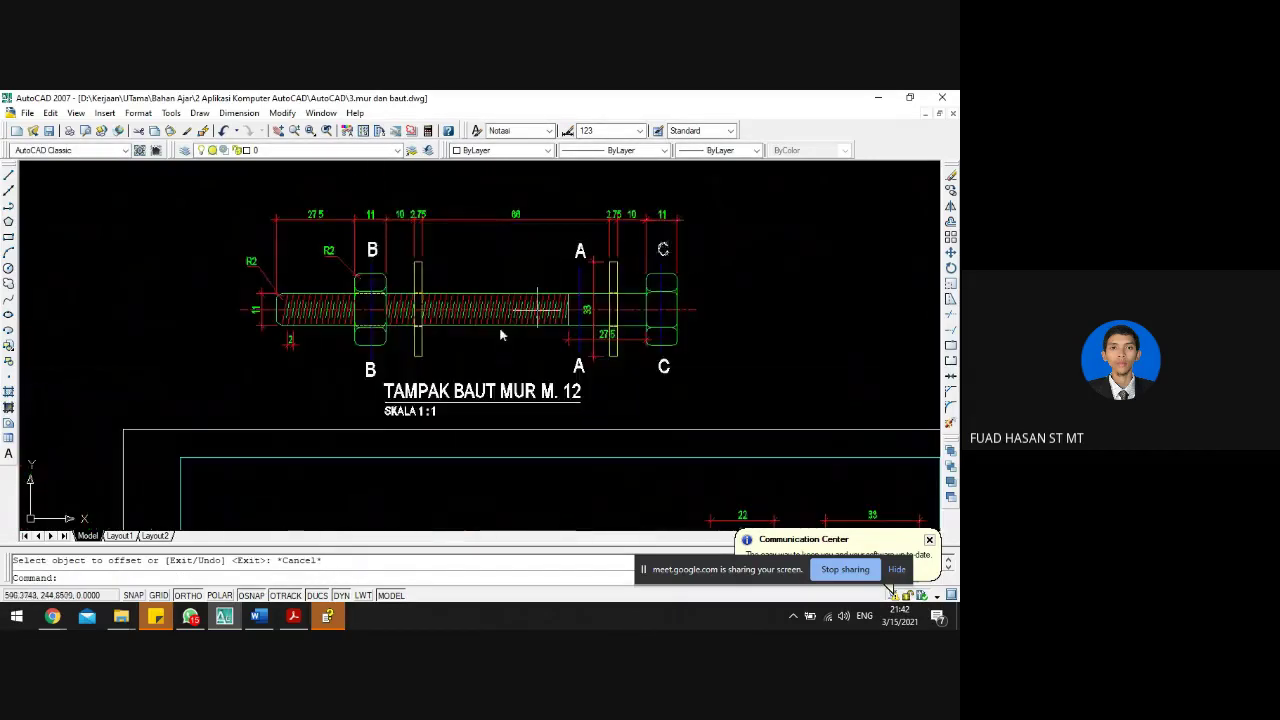
scroll(415, 392, "down", 2)
scroll(376, 522, "up", 1)
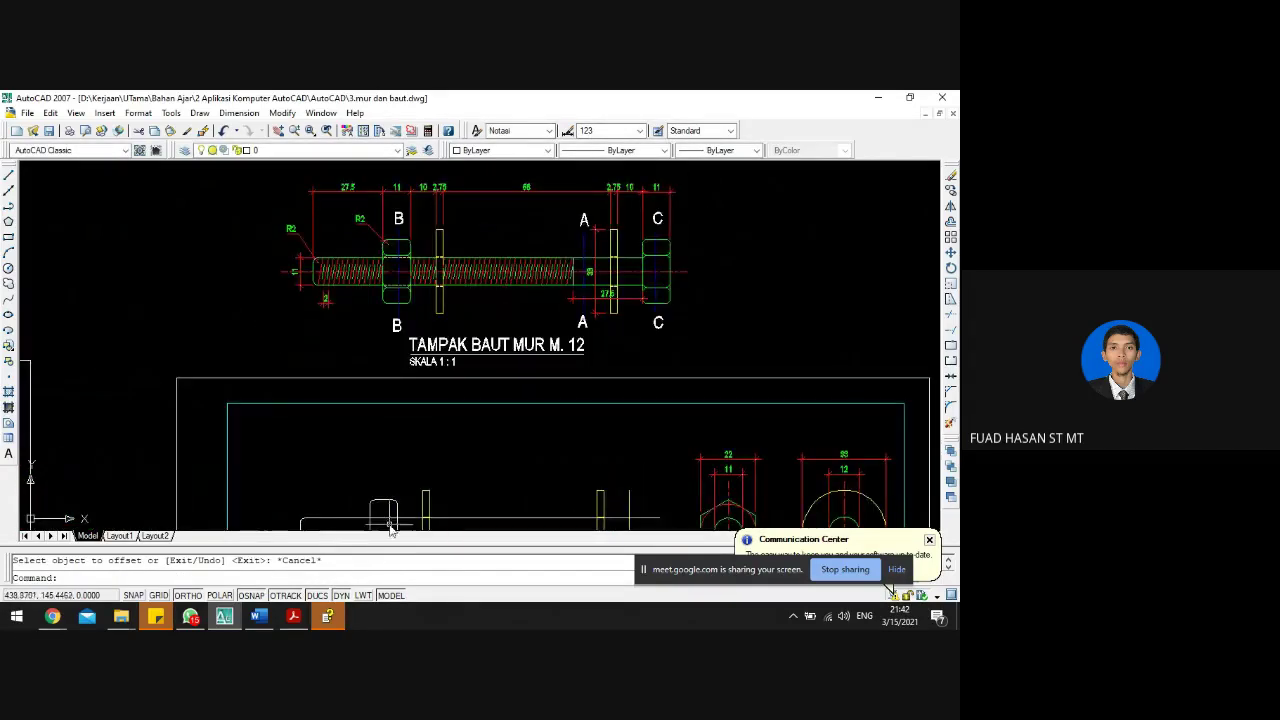
scroll(391, 530, "up", 1)
scroll(377, 511, "up", 1)
scroll(378, 510, "down", 2)
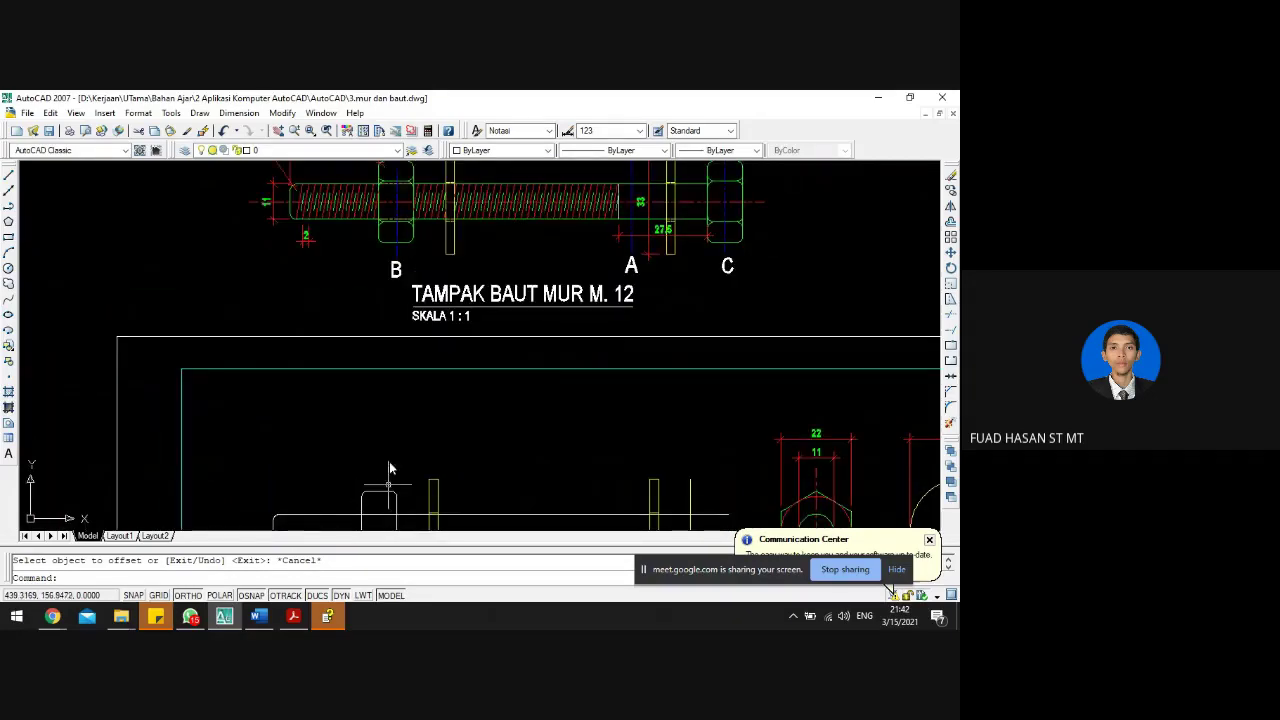
scroll(402, 214, "up", 4)
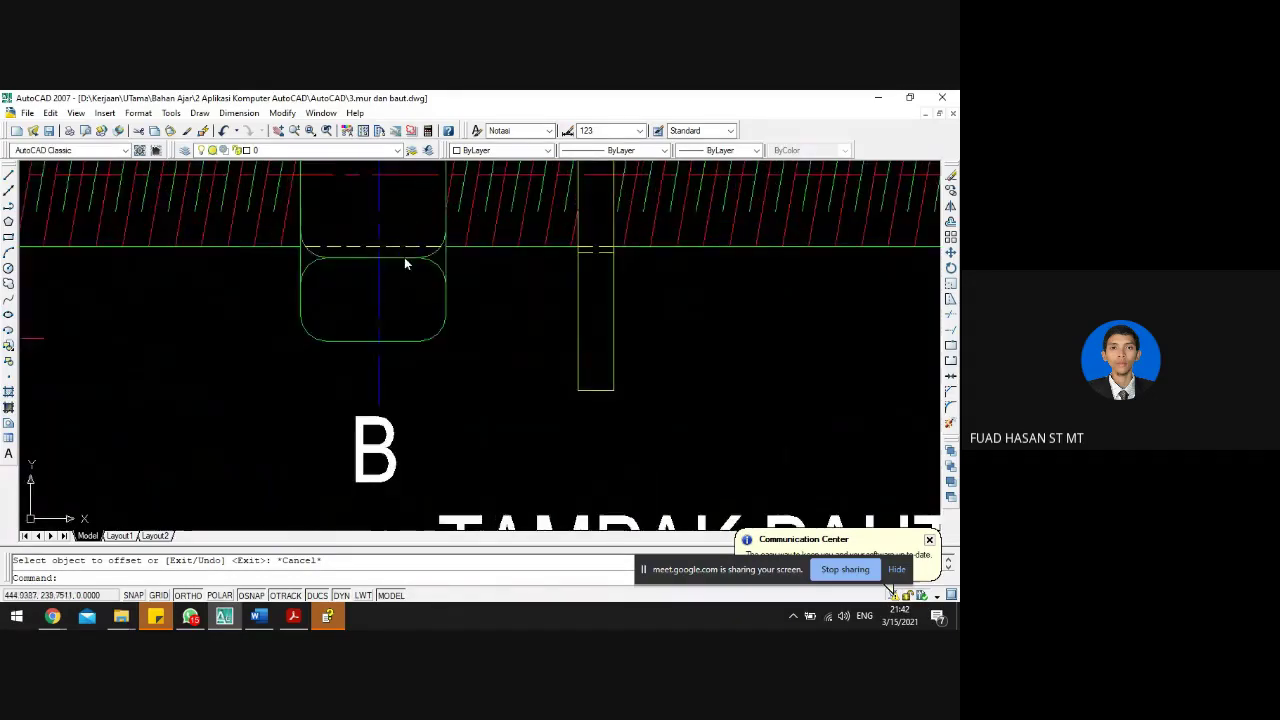
left_click(376, 257)
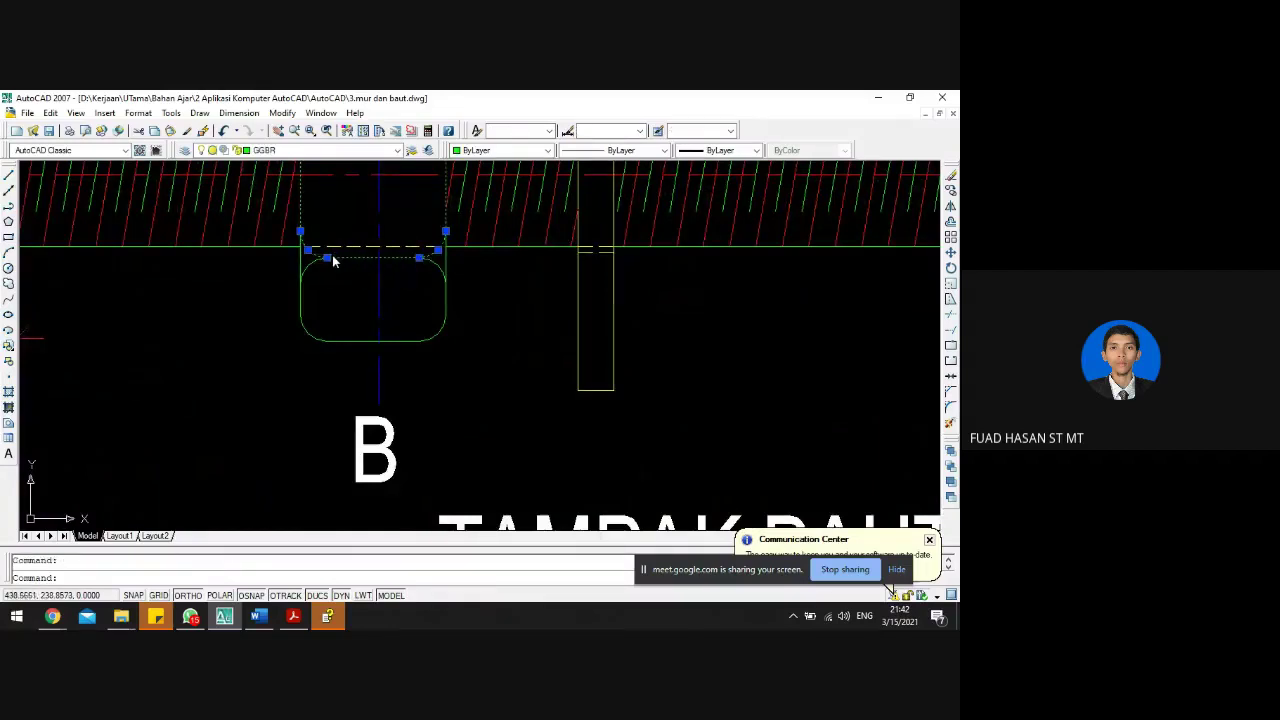
key("Escape")
- Measure the perpendicular distance from the nut's lower inner edge to the hidden shank line at section B of the reference view
scroll(333, 253, "up", 1)
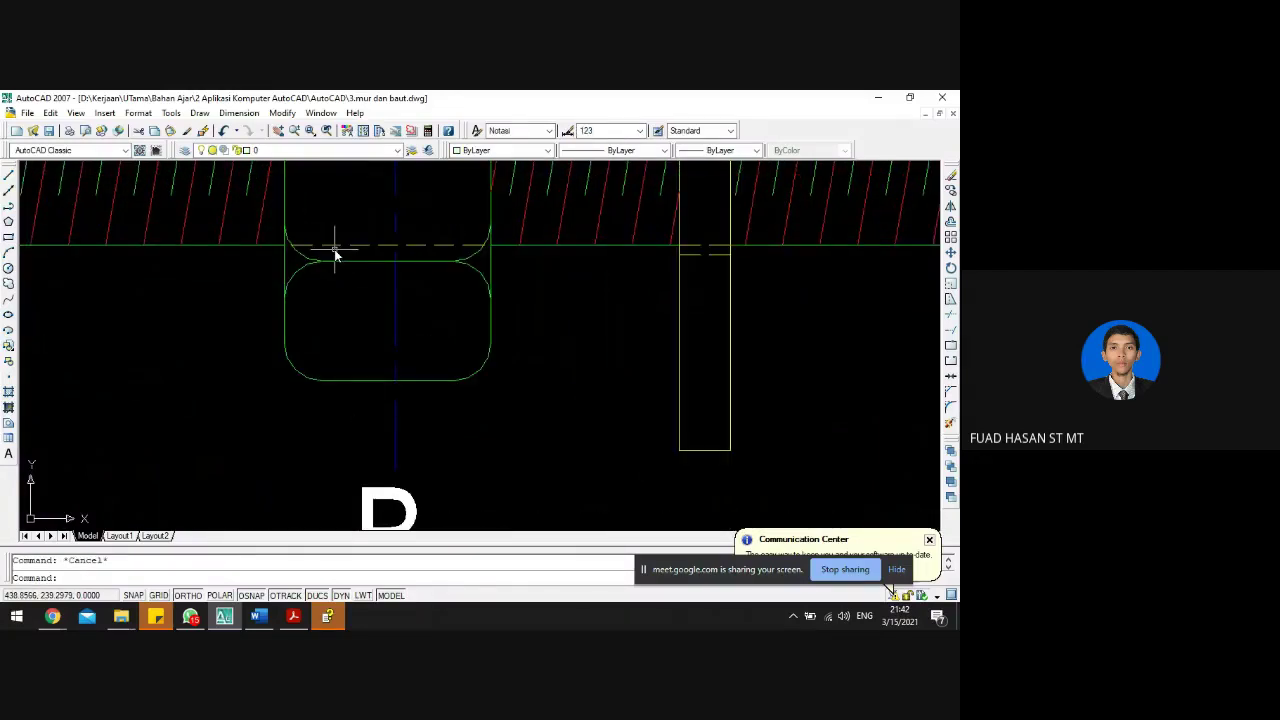
type("di")
key("Return")
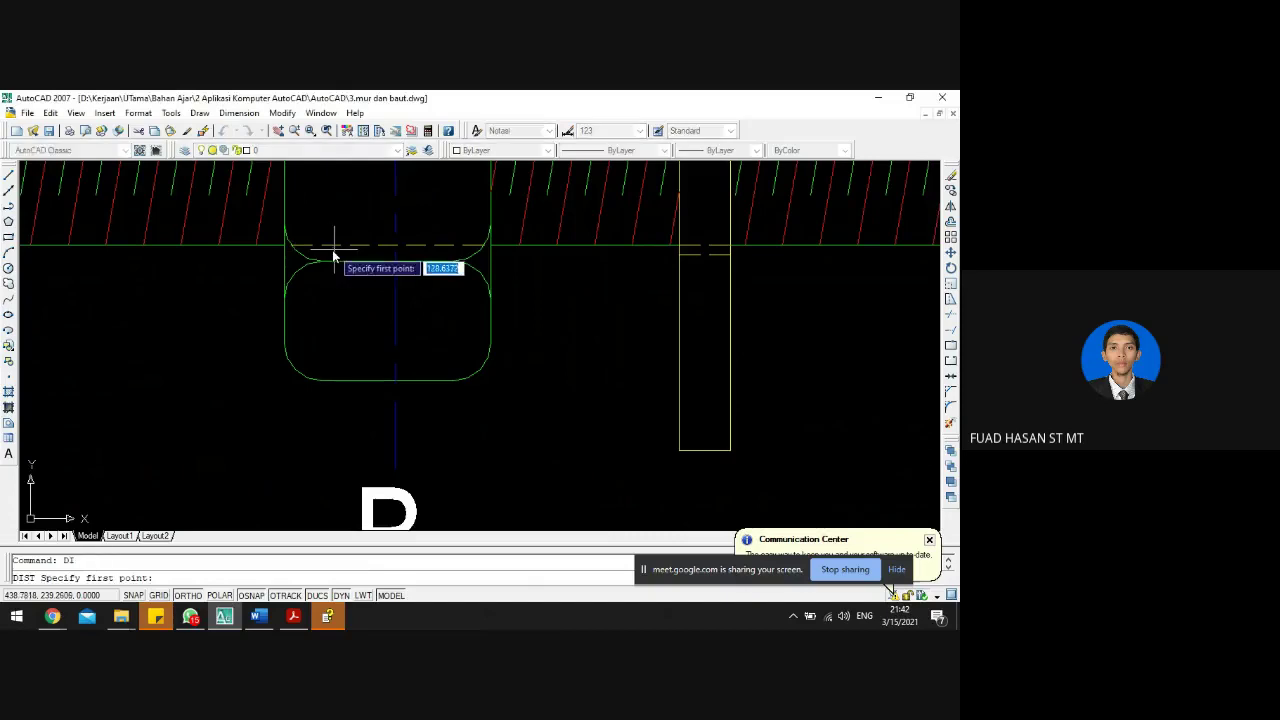
key("Escape")
type("di")
key("Return")
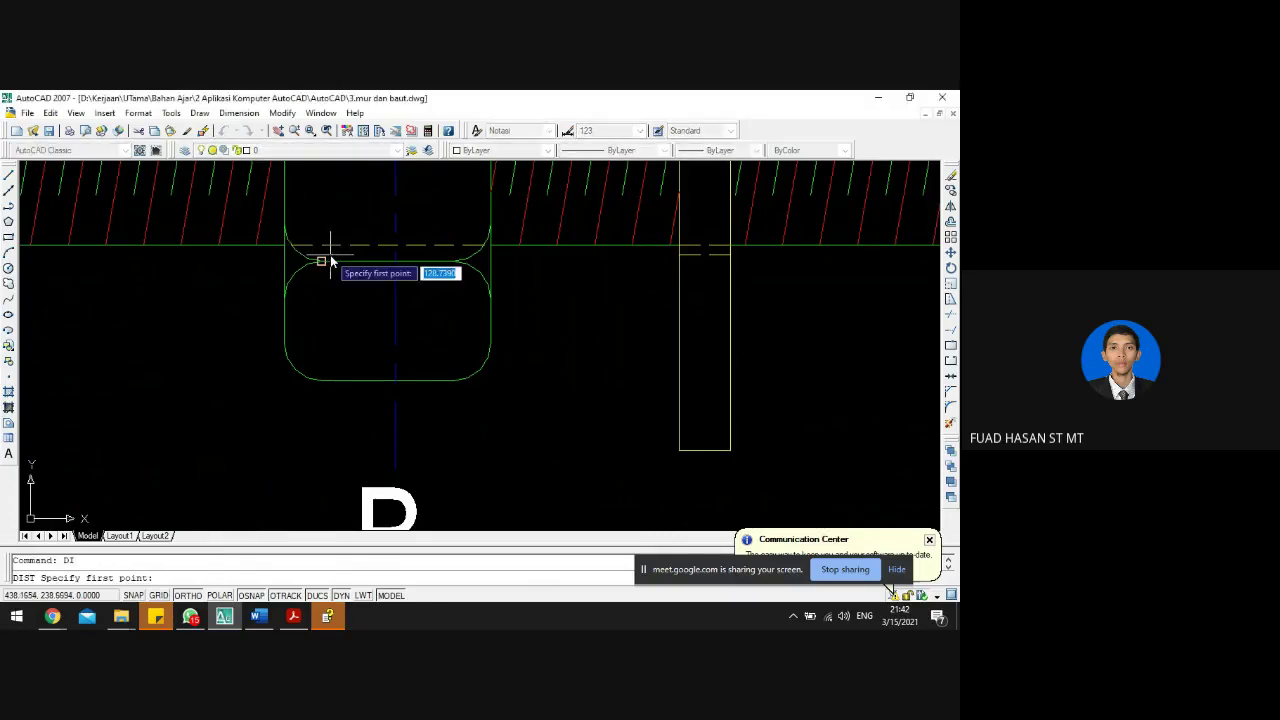
left_click(323, 251)
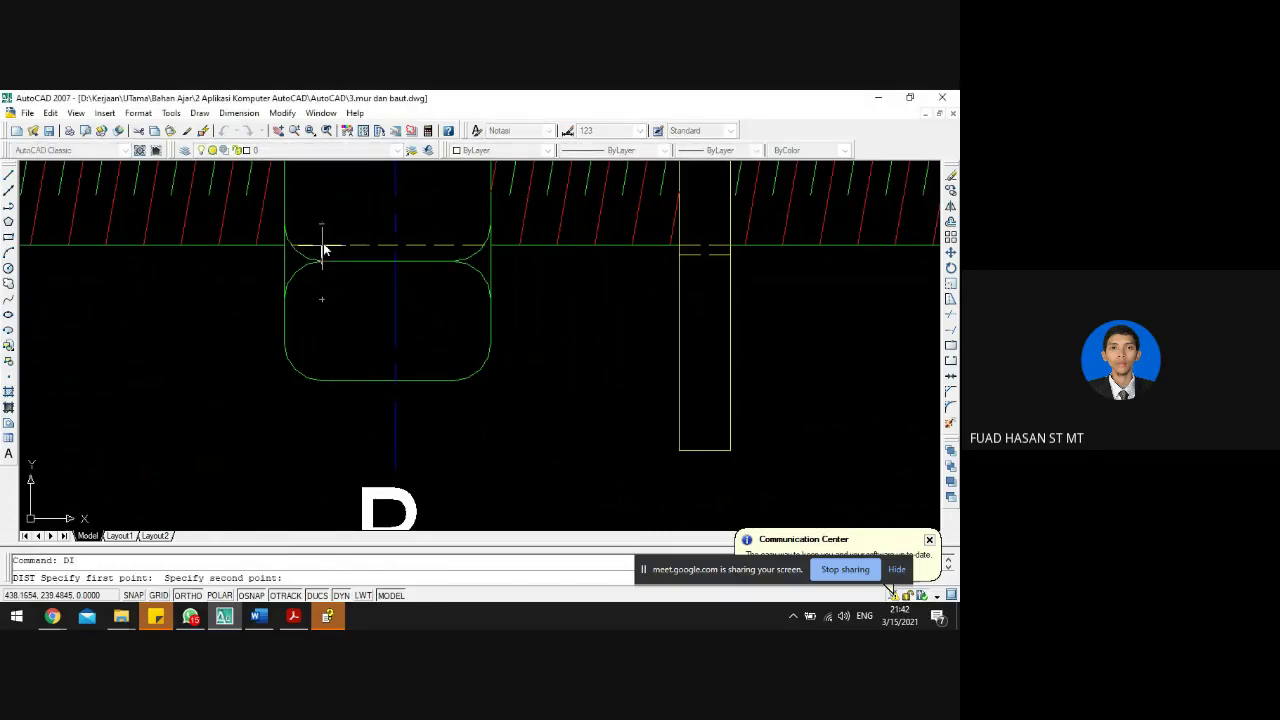
type("PER")
key("Return")
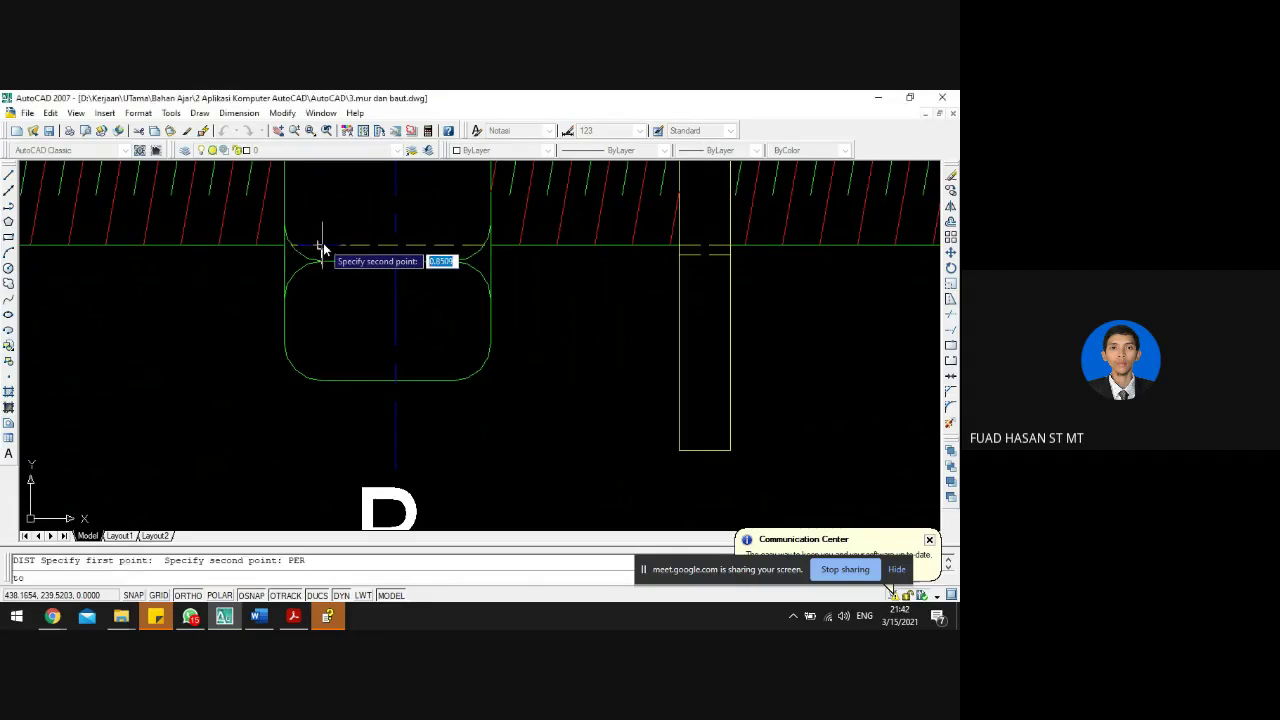
left_click(323, 249)
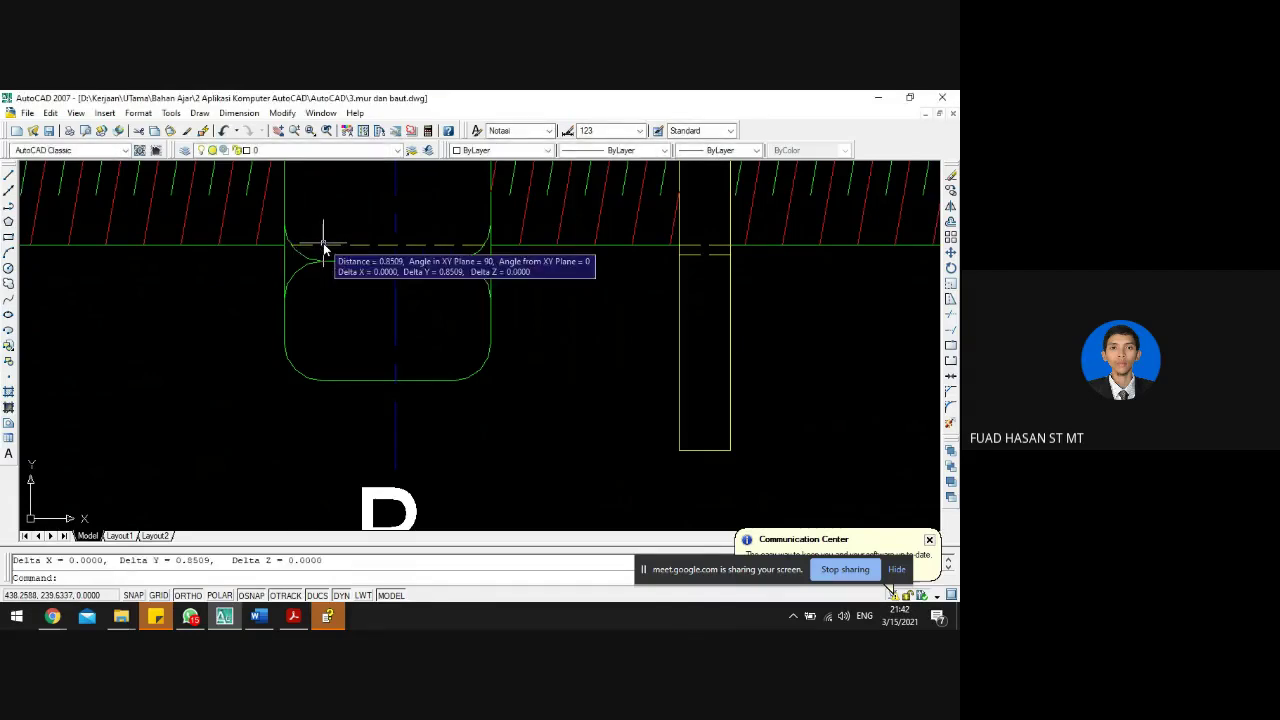
key("Escape")
scroll(337, 300, "down", 3)
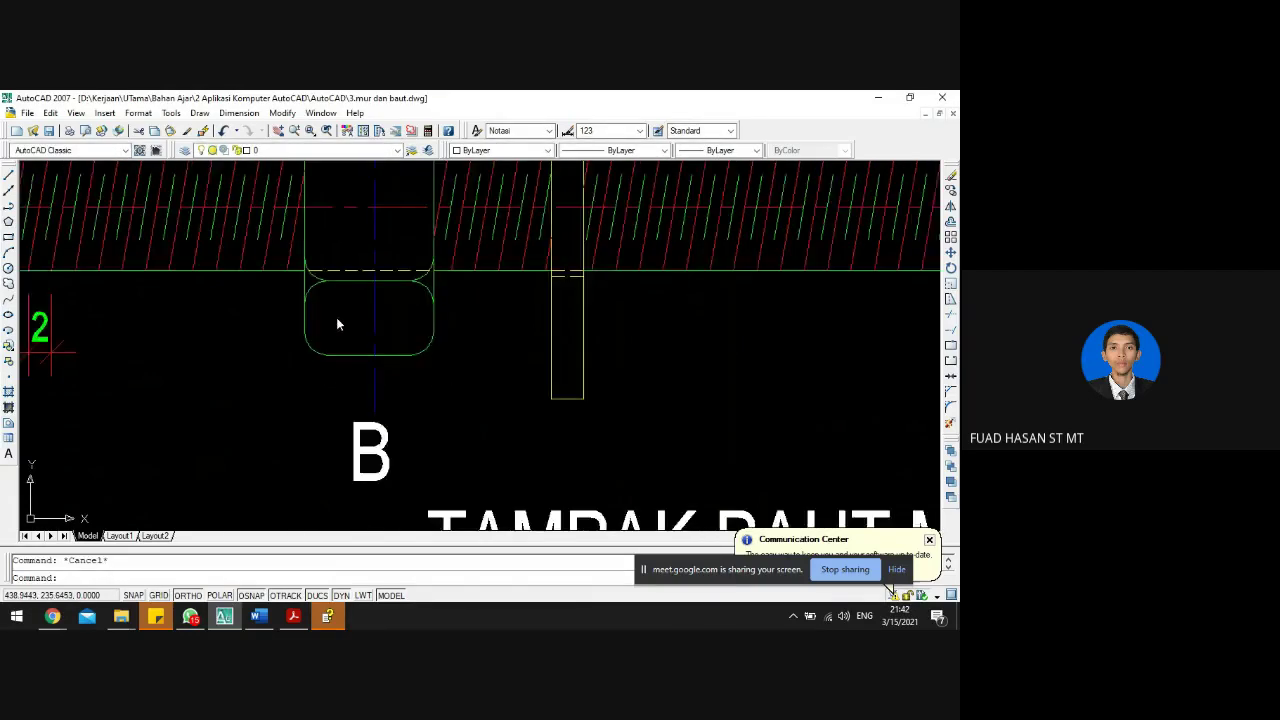
- Examine how the nut's rounded upper and middle faces meet at section B in the reference view
scroll(360, 215, "down", 2)
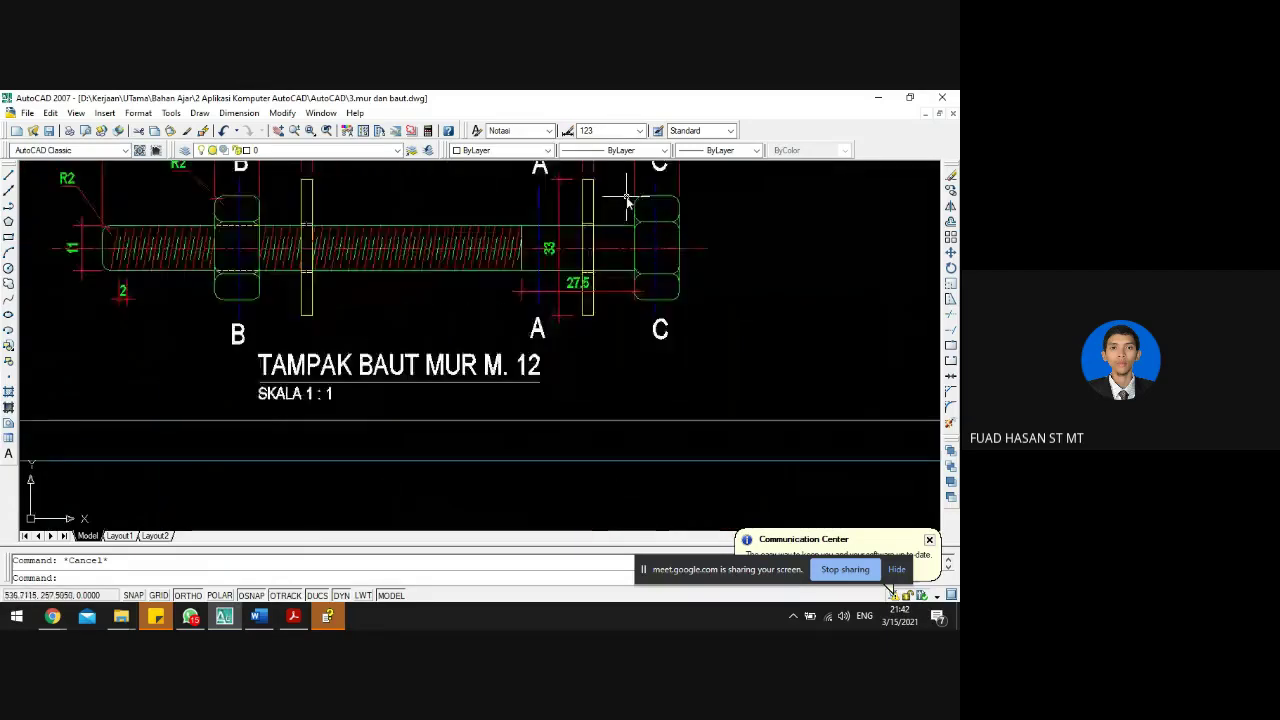
scroll(609, 251, "up", 3)
scroll(621, 252, "down", 5)
scroll(346, 226, "up", 5)
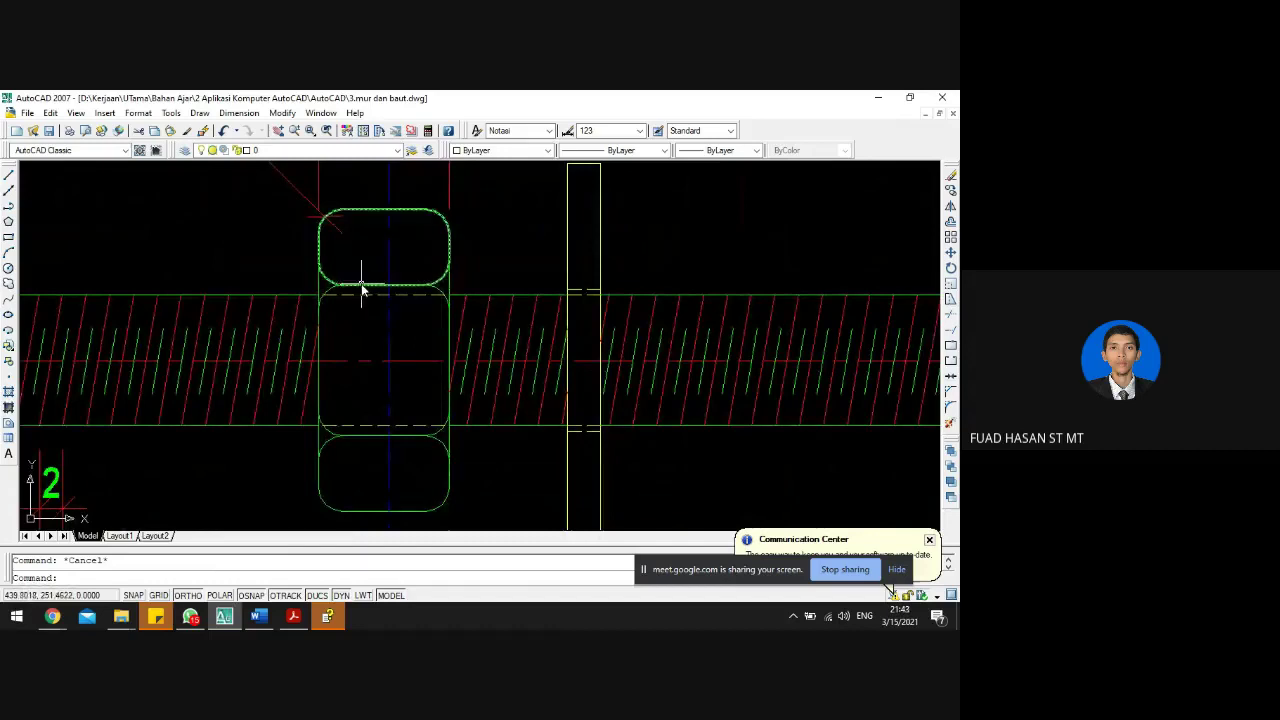
left_click(358, 288)
key("Escape")
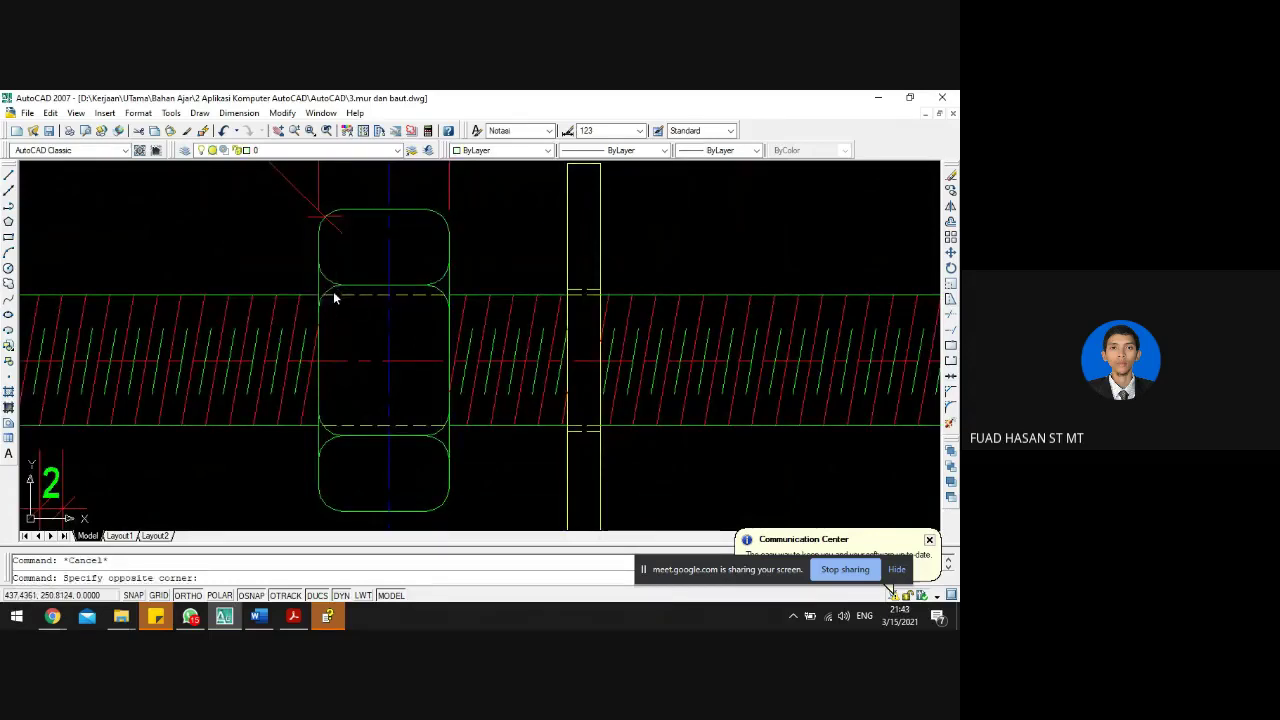
left_click(332, 295)
key("Escape")
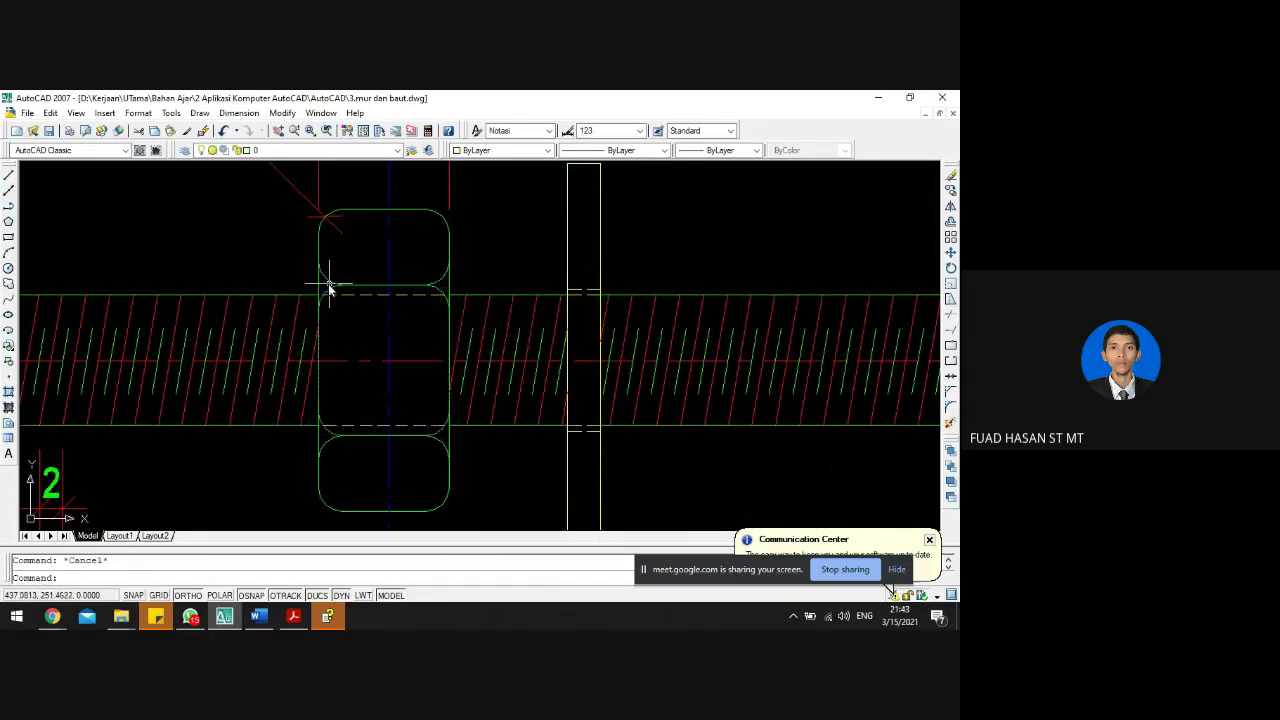
scroll(330, 295, "down", 5)
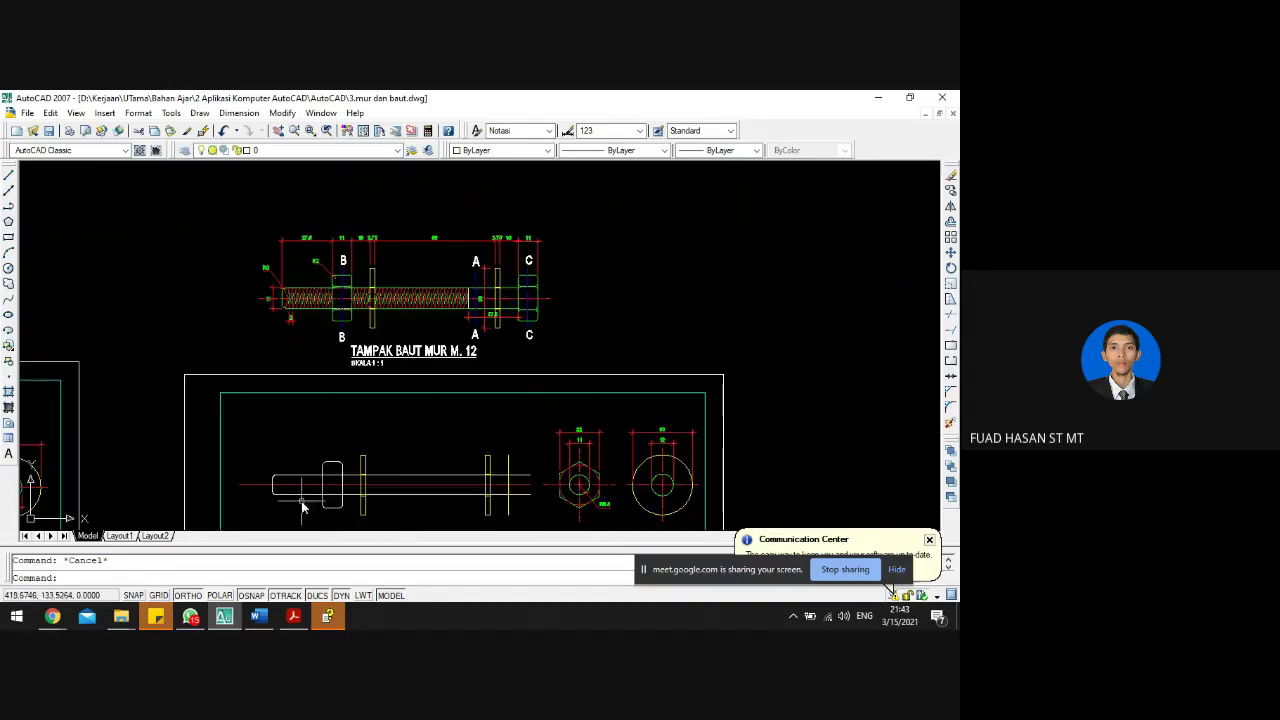
scroll(320, 490, "up", 2)
scroll(316, 447, "down", 3)
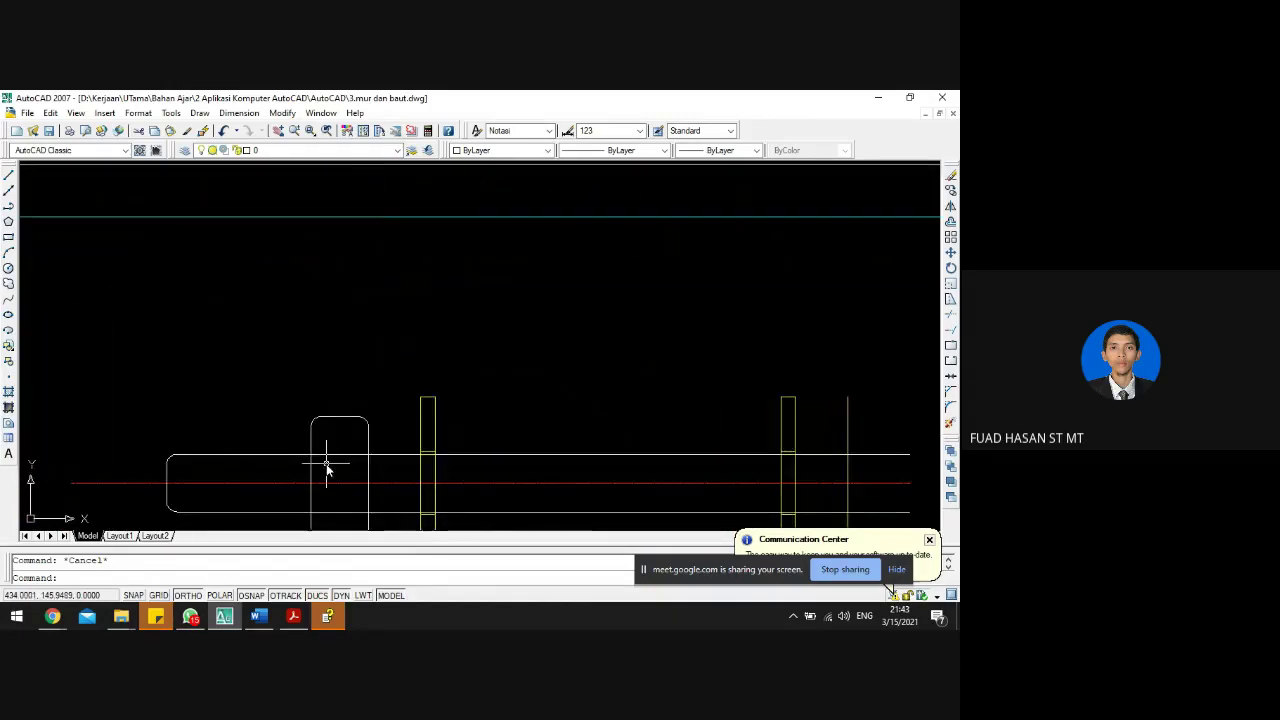
scroll(341, 241, "up", 3)
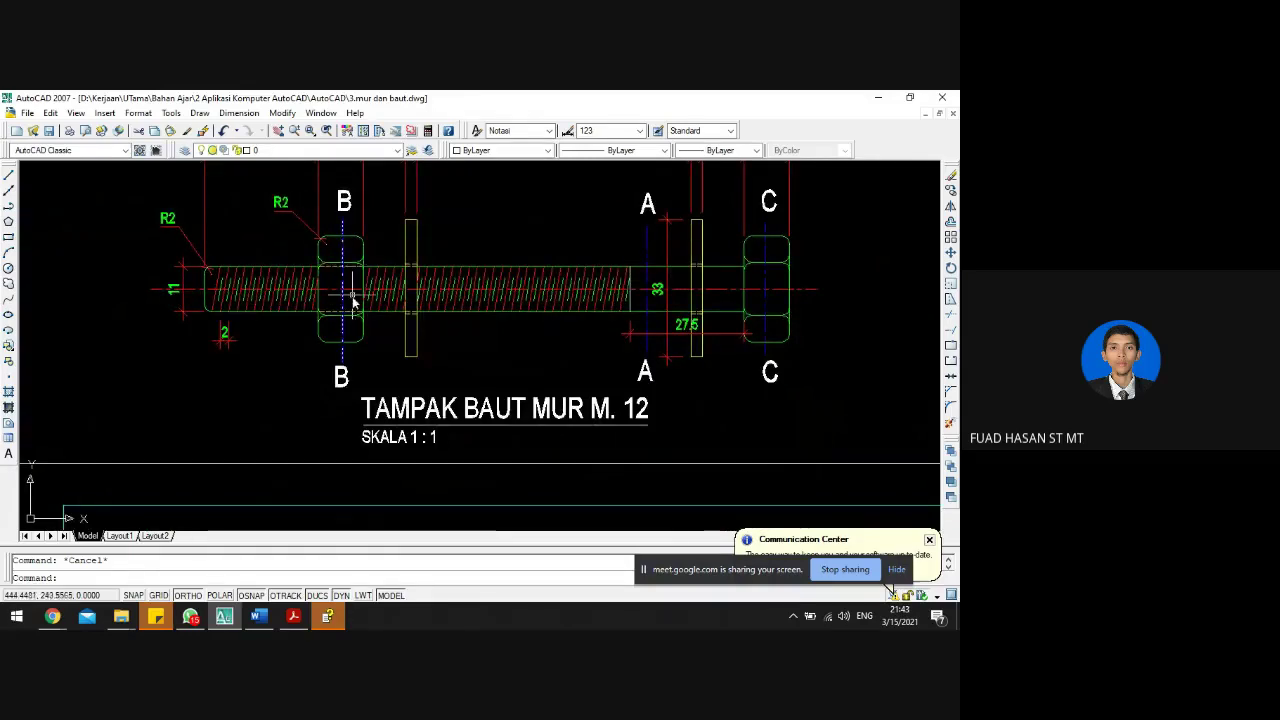
scroll(338, 340, "down", 3)
scroll(328, 465, "up", 4)
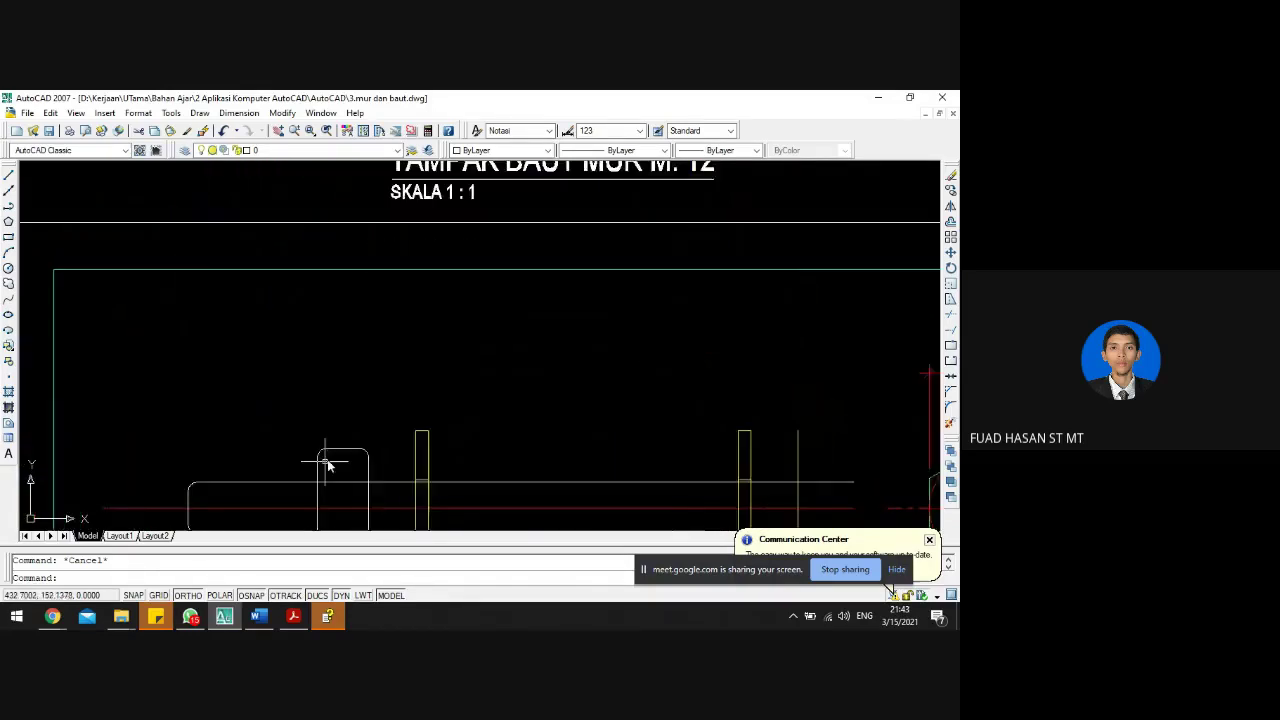
scroll(362, 455, "up", 1)
left_click(280, 409)
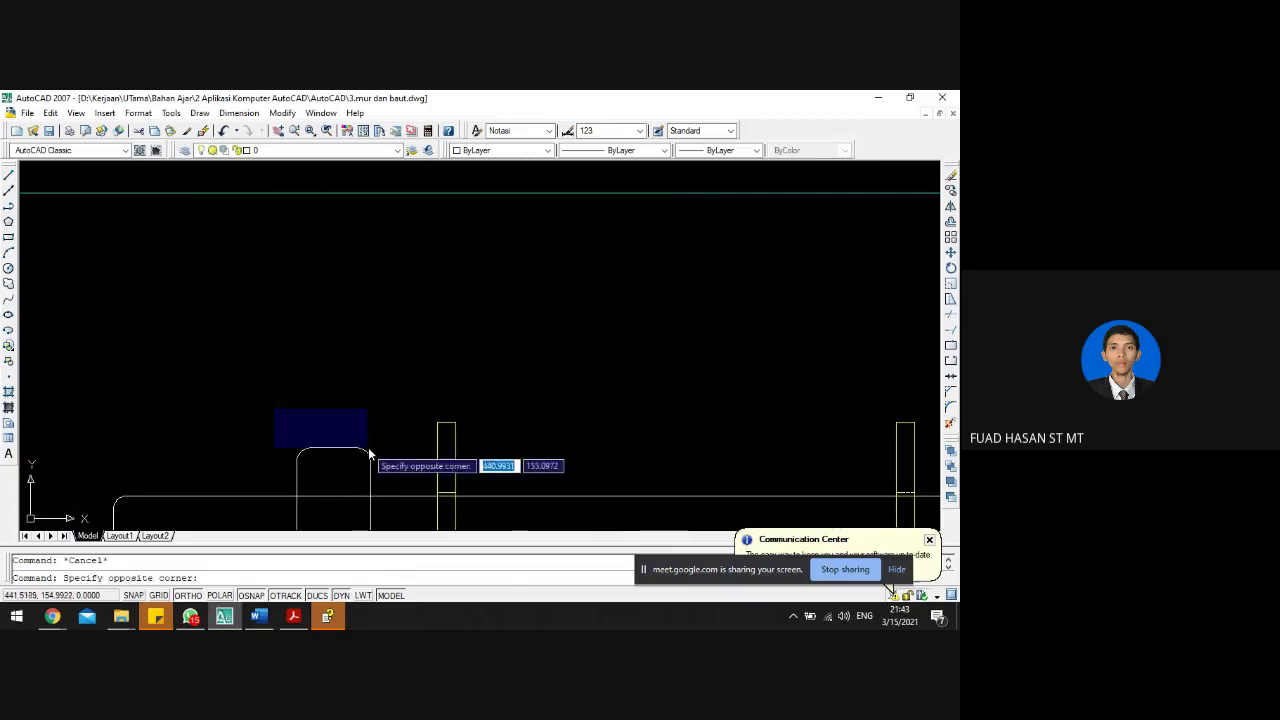
left_click(389, 465)
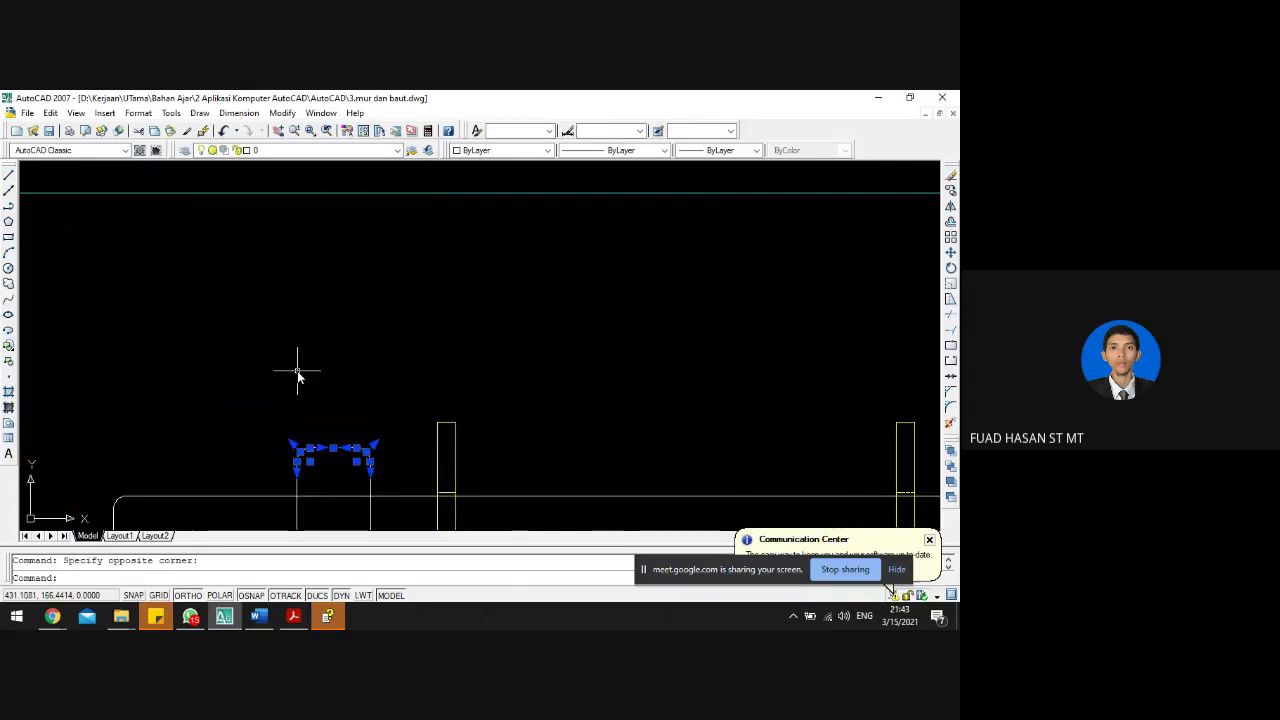
type("mi")
key("Return")
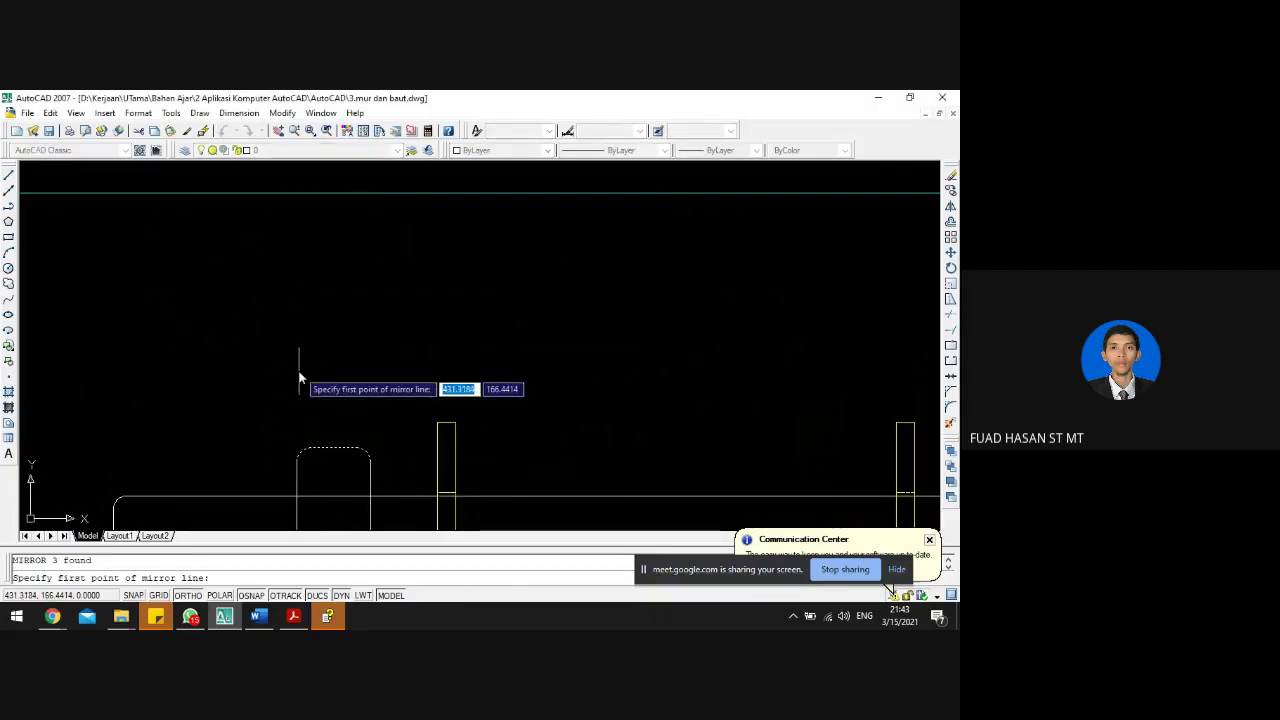
key("Escape")
- Mirror the nut's top edge with its two rounded corners across a horizontal line above the nut, keeping the original
left_click(270, 424)
left_click(391, 471)
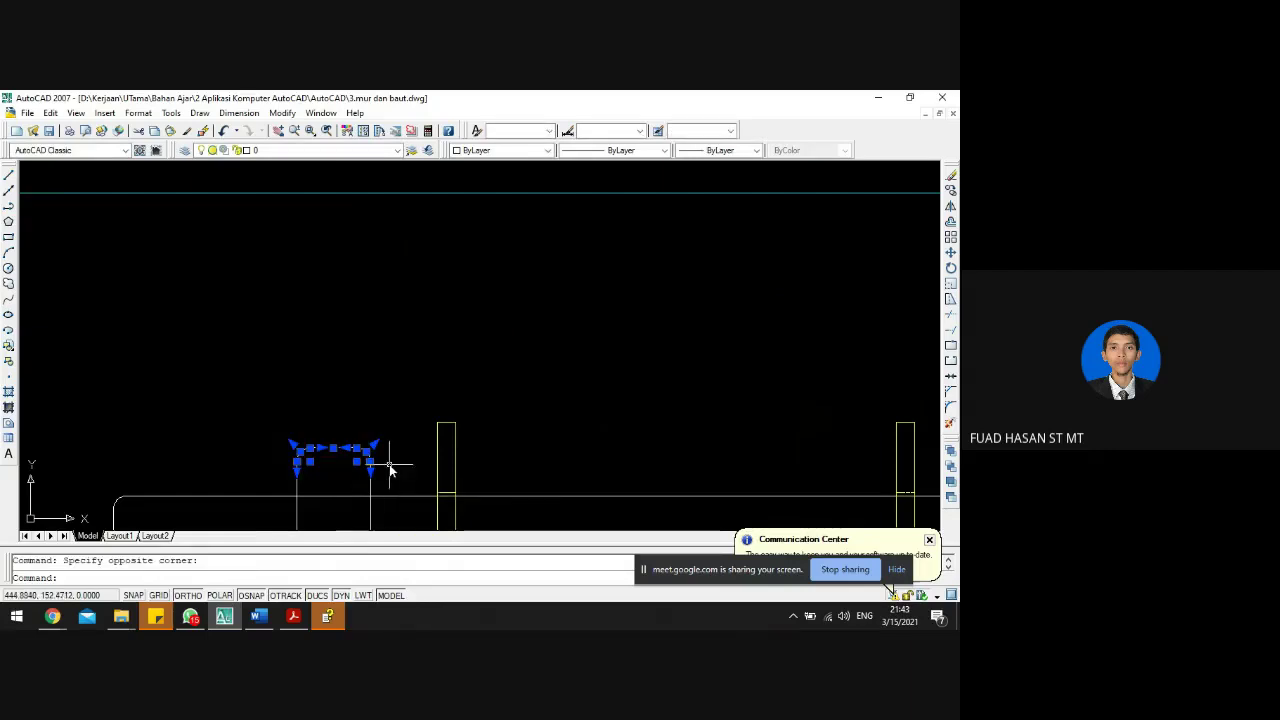
type("mi")
key("Return")
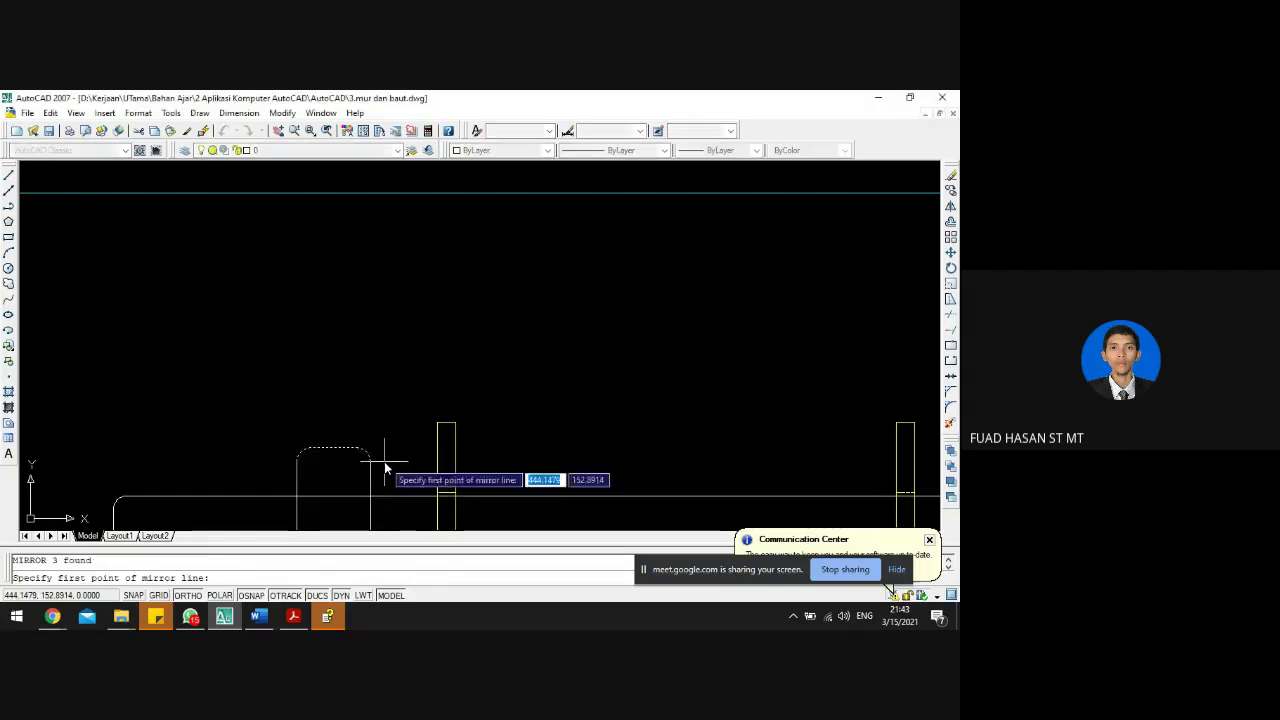
scroll(340, 477, "up", 2)
left_click(266, 390)
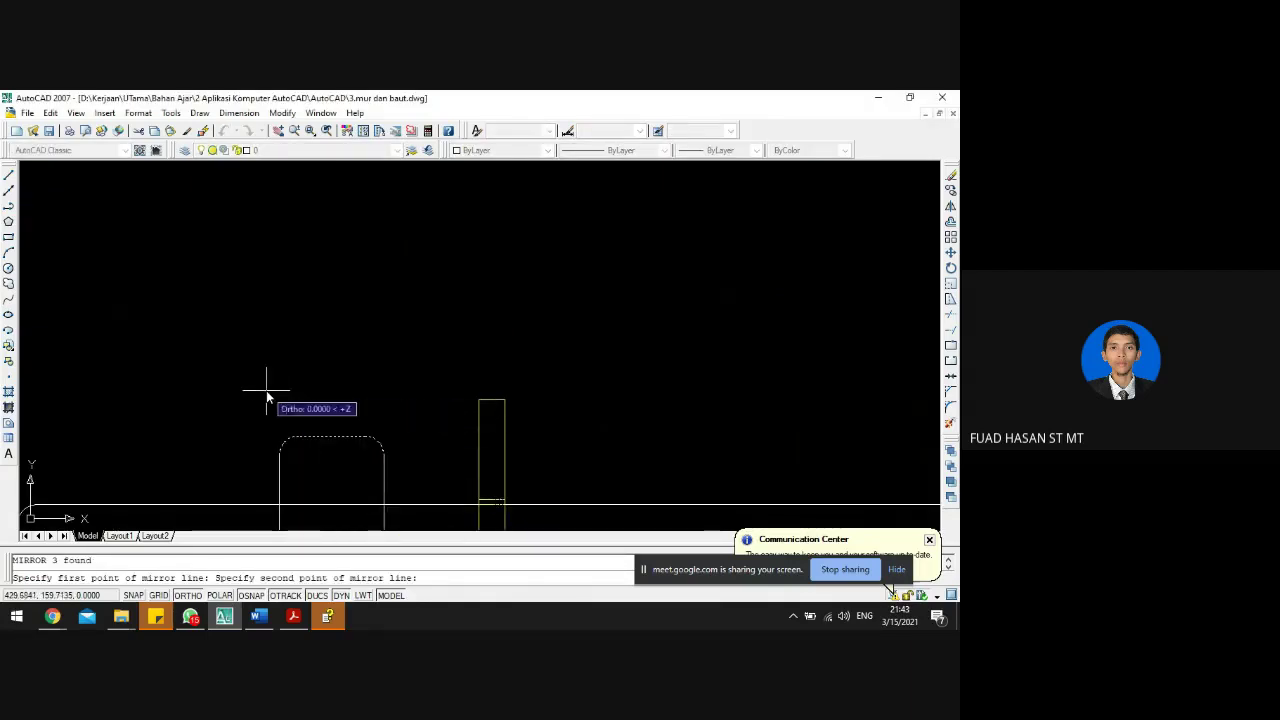
left_click(386, 392)
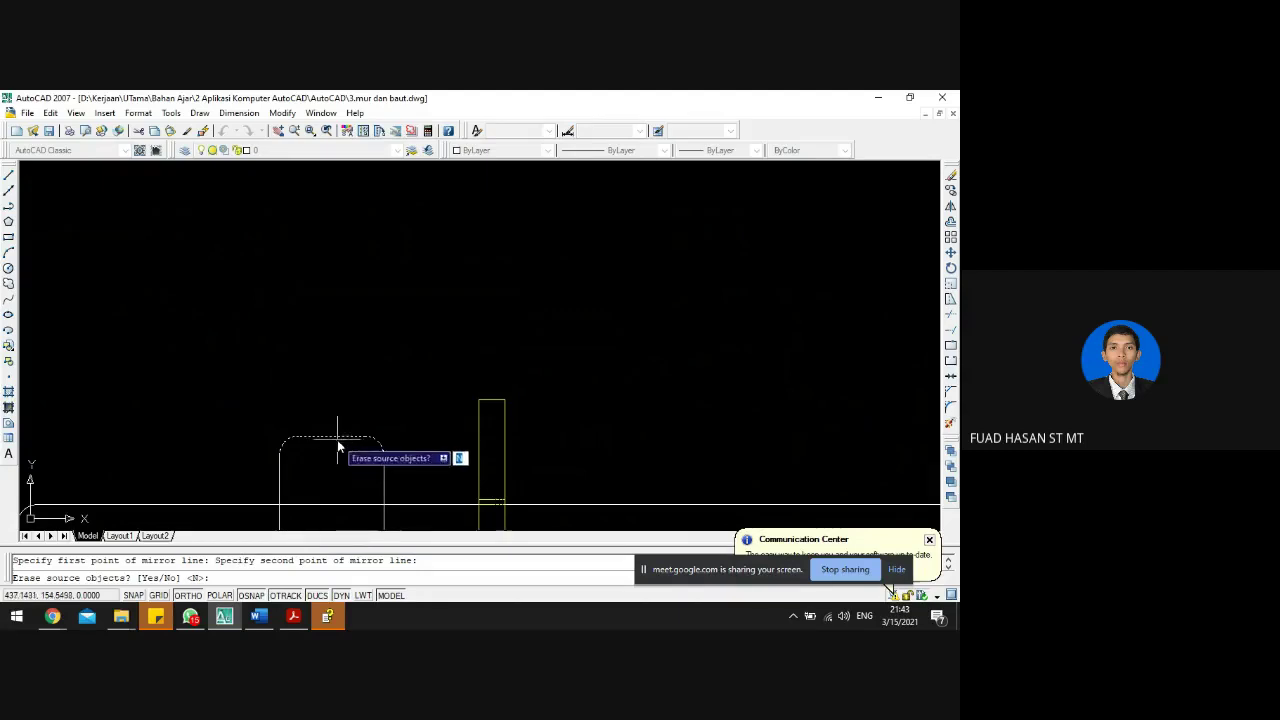
key("Return")
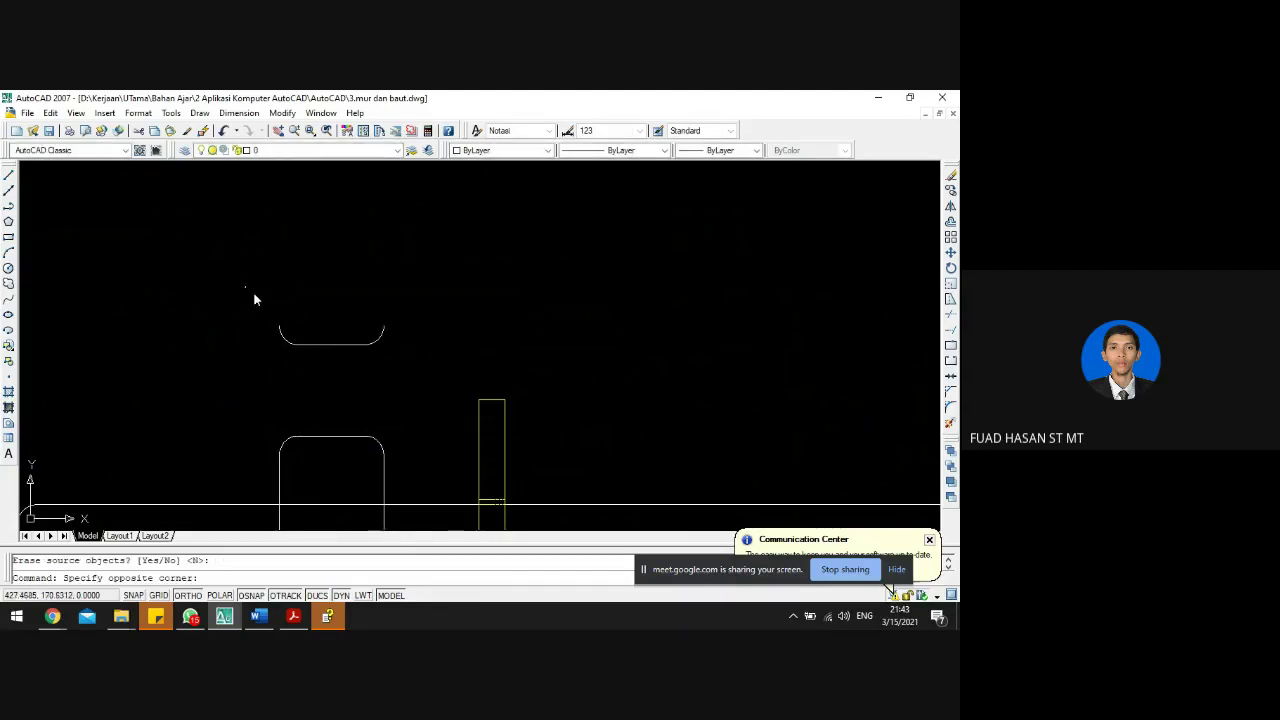
- Move the mirrored rounded edge about 15.7 straight down into the nut to close the bottom of its upper face
left_click(409, 371)
type("m")
key("Return")
left_click(598, 287)
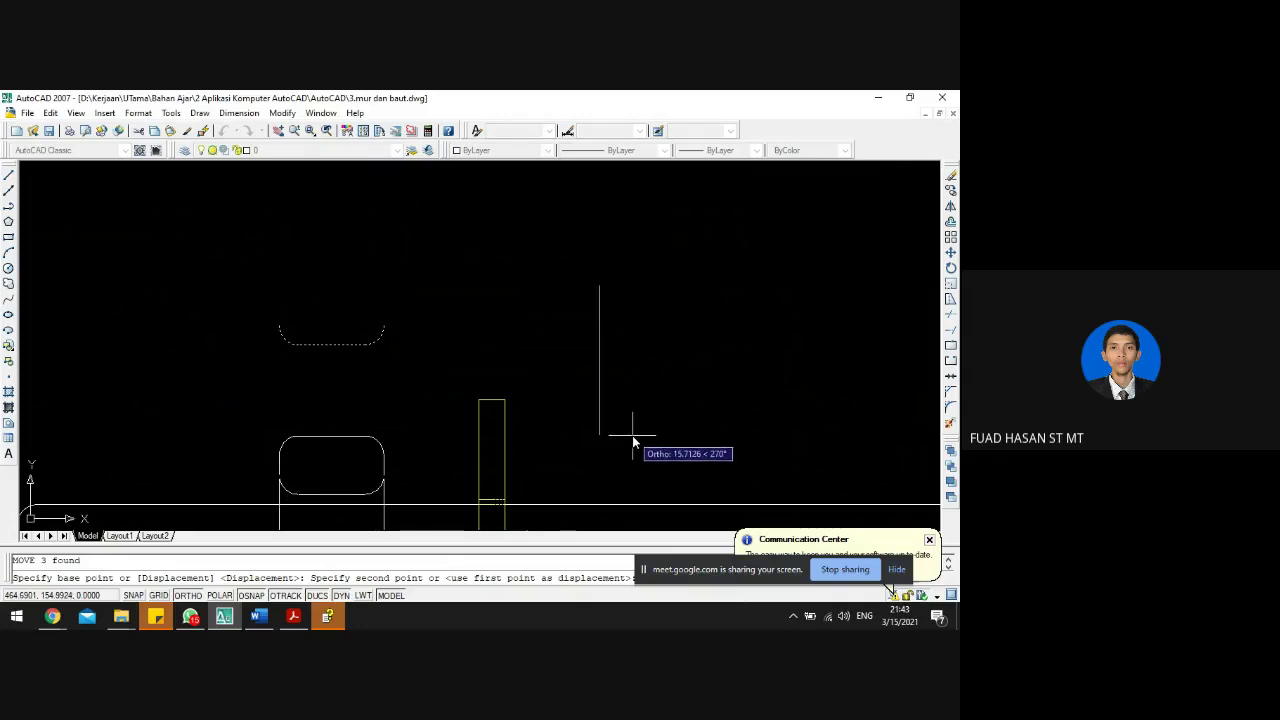
left_click(632, 440)
- Compare the redrawn nut's rounded upper face with the nut at section B of the TAMPAK BAUT MUR M. 12 reference view
scroll(625, 442, "down", 4)
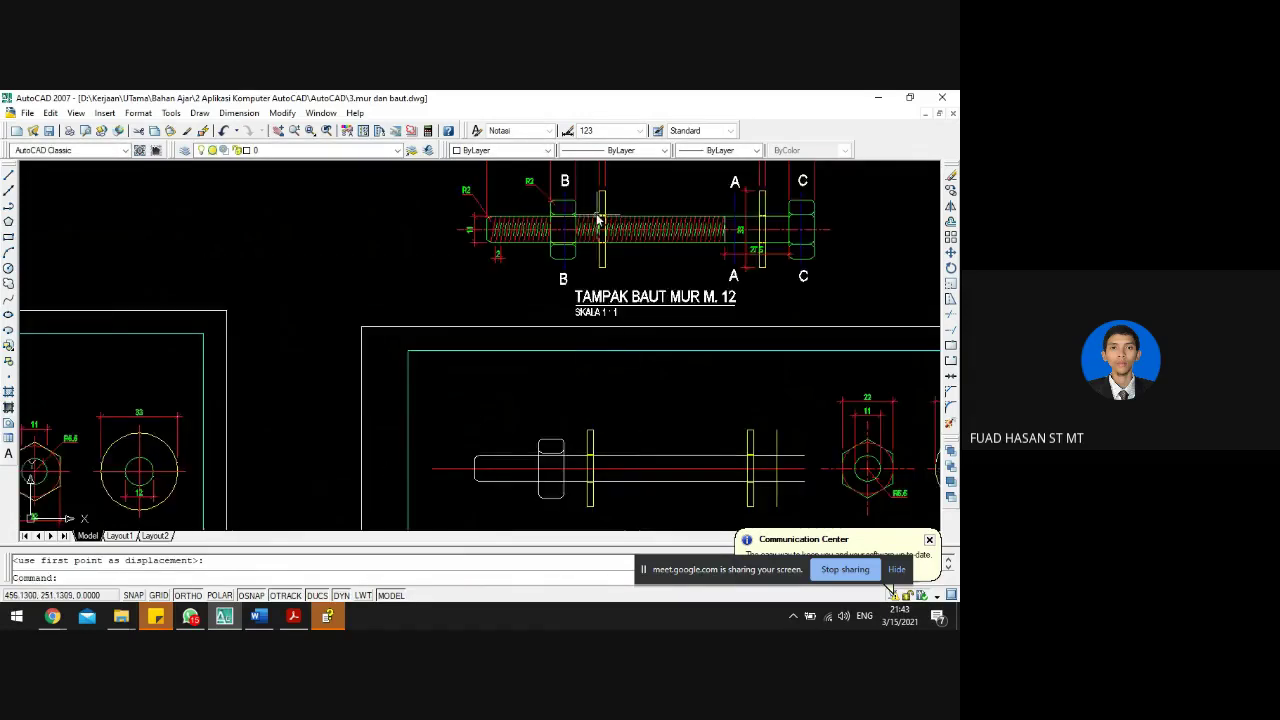
scroll(577, 195, "up", 5)
scroll(550, 256, "up", 5)
scroll(526, 251, "down", 7)
scroll(548, 487, "up", 4)
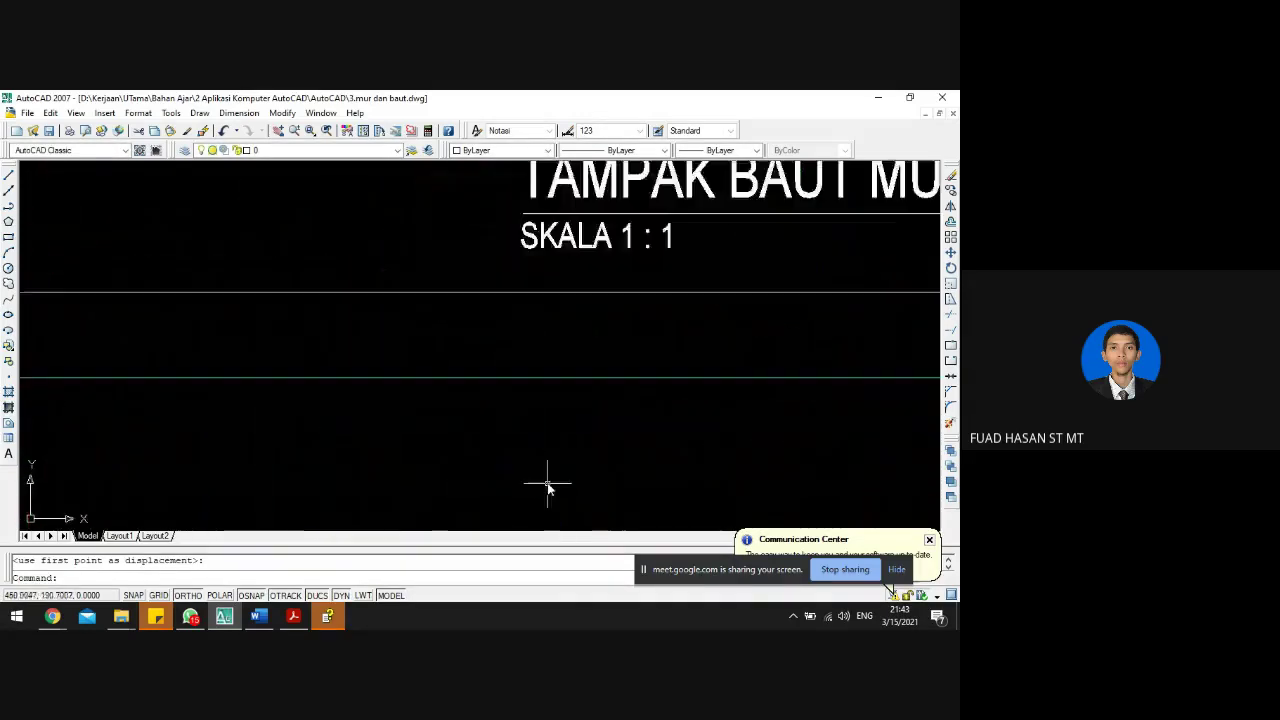
scroll(551, 354, "down", 6)
scroll(522, 480, "up", 6)
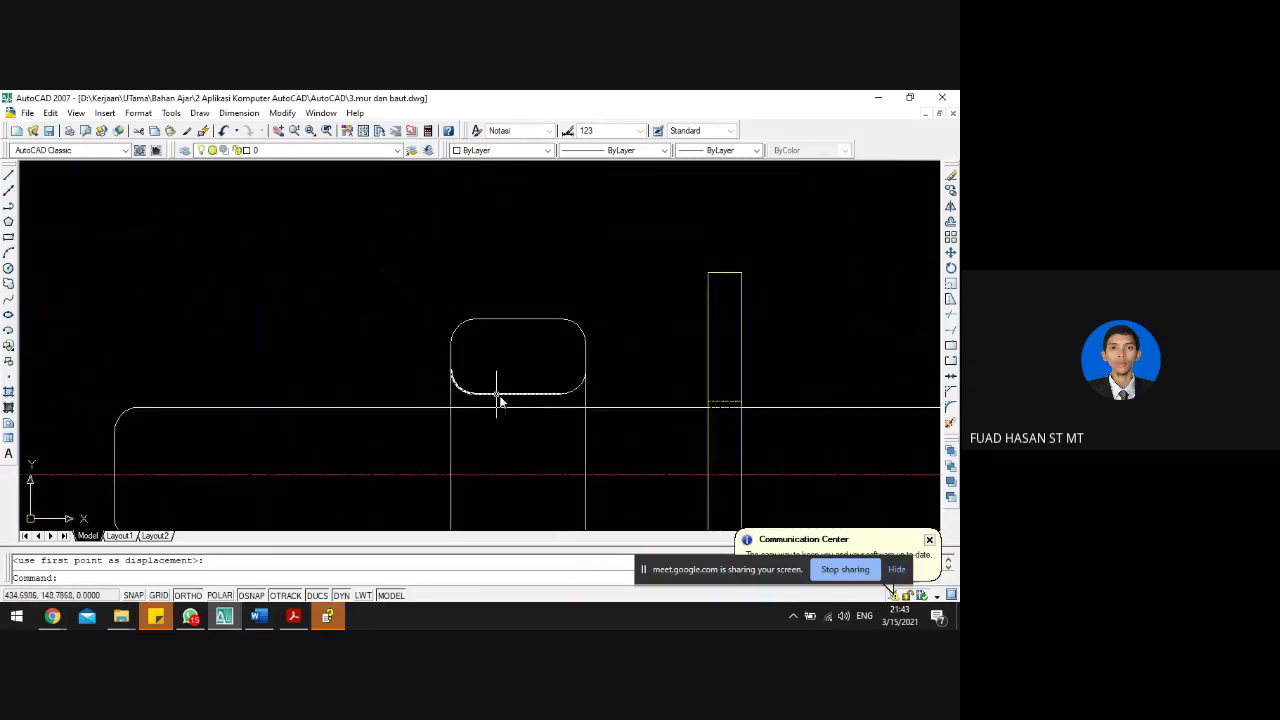
scroll(478, 395, "down", 6)
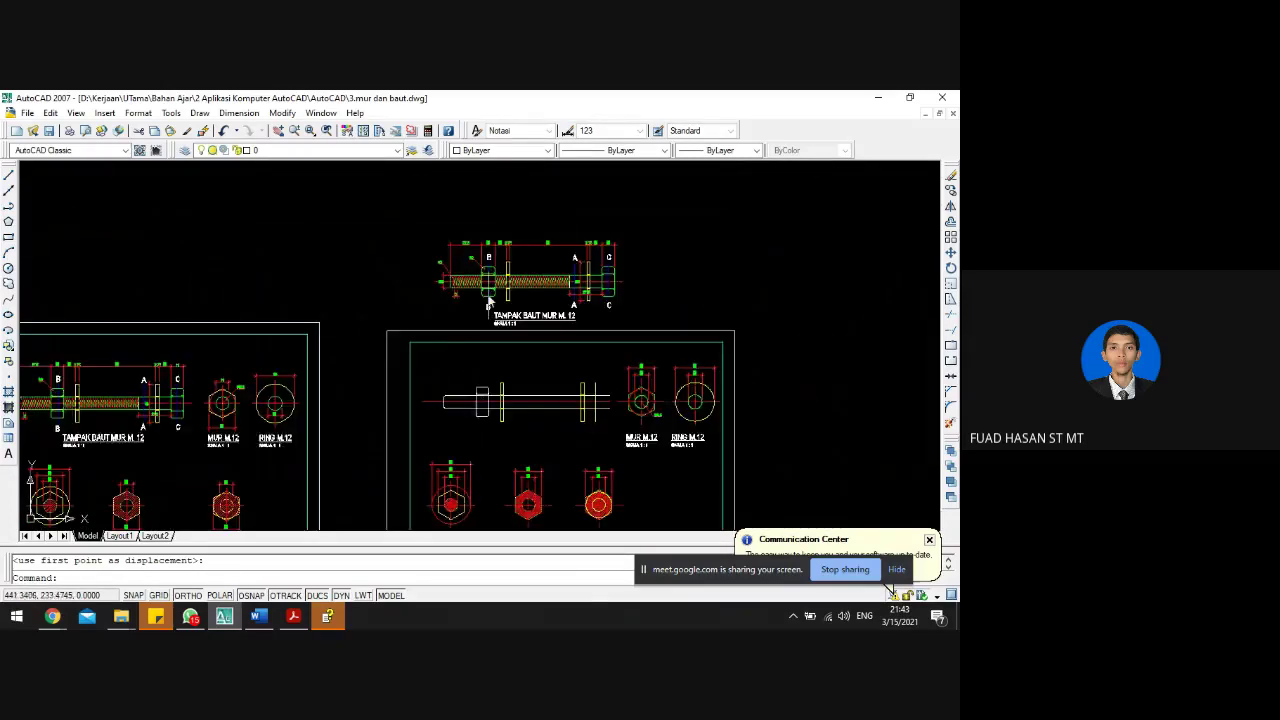
scroll(490, 266, "up", 6)
scroll(490, 266, "down", 6)
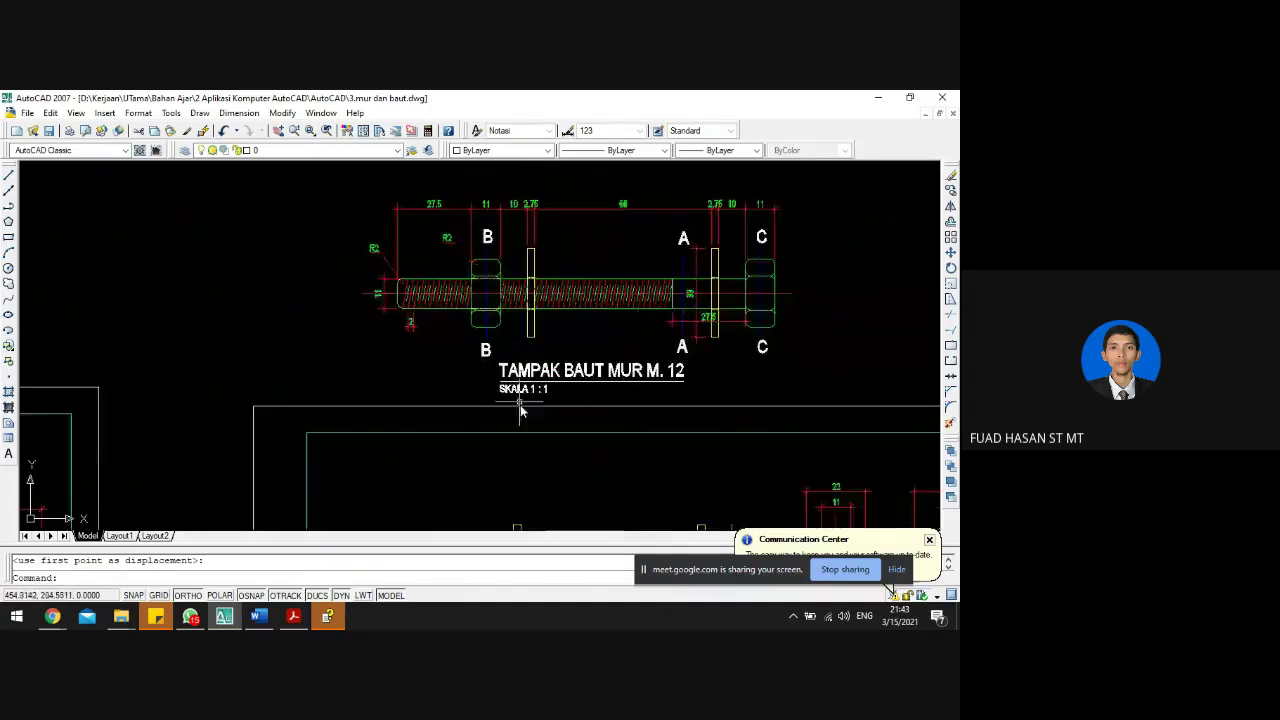
scroll(489, 320, "up", 6)
scroll(488, 314, "down", 5)
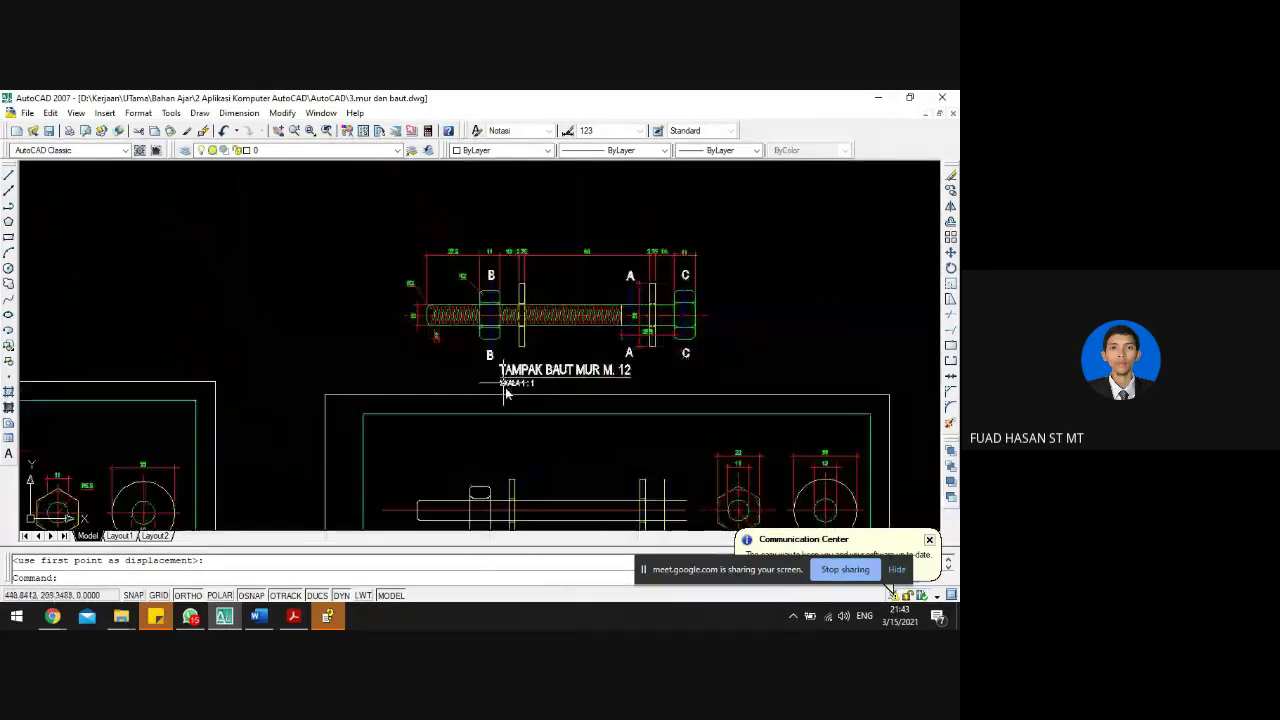
scroll(480, 512, "up", 2)
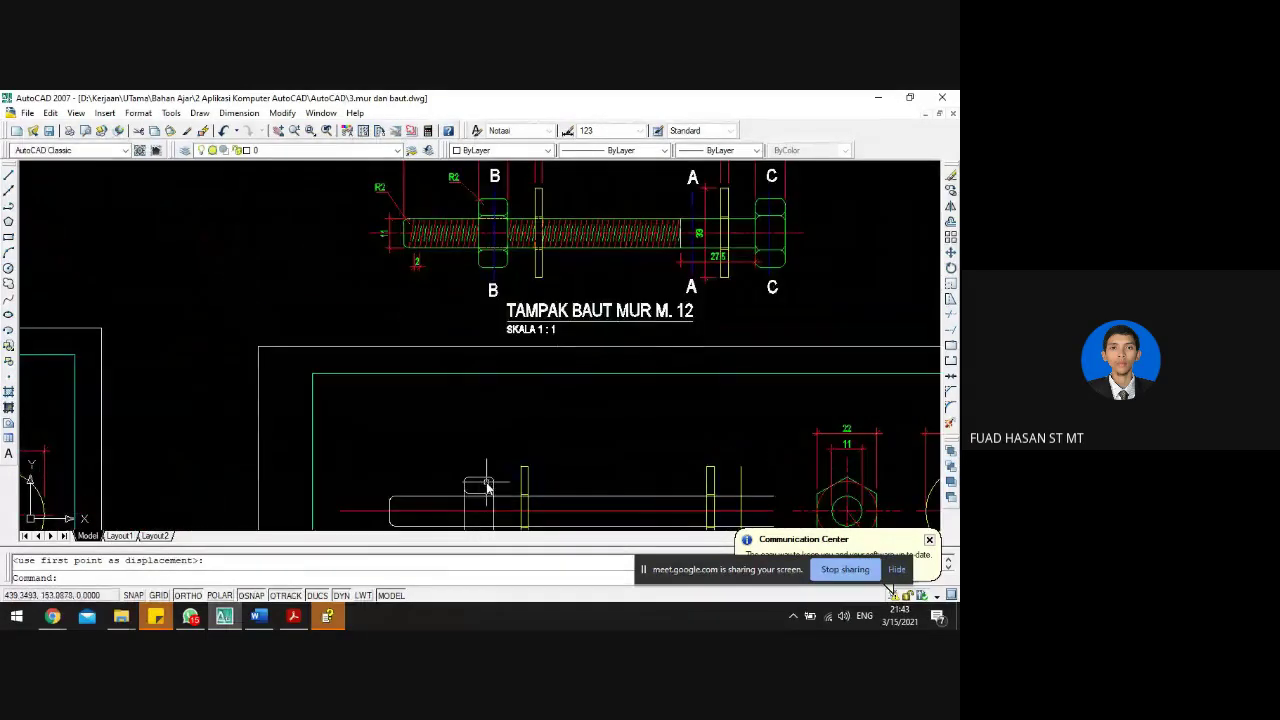
- Trim away the bolt shank's outline where it passes through the nut in the new side view
scroll(487, 486, "up", 2)
scroll(481, 497, "up", 2)
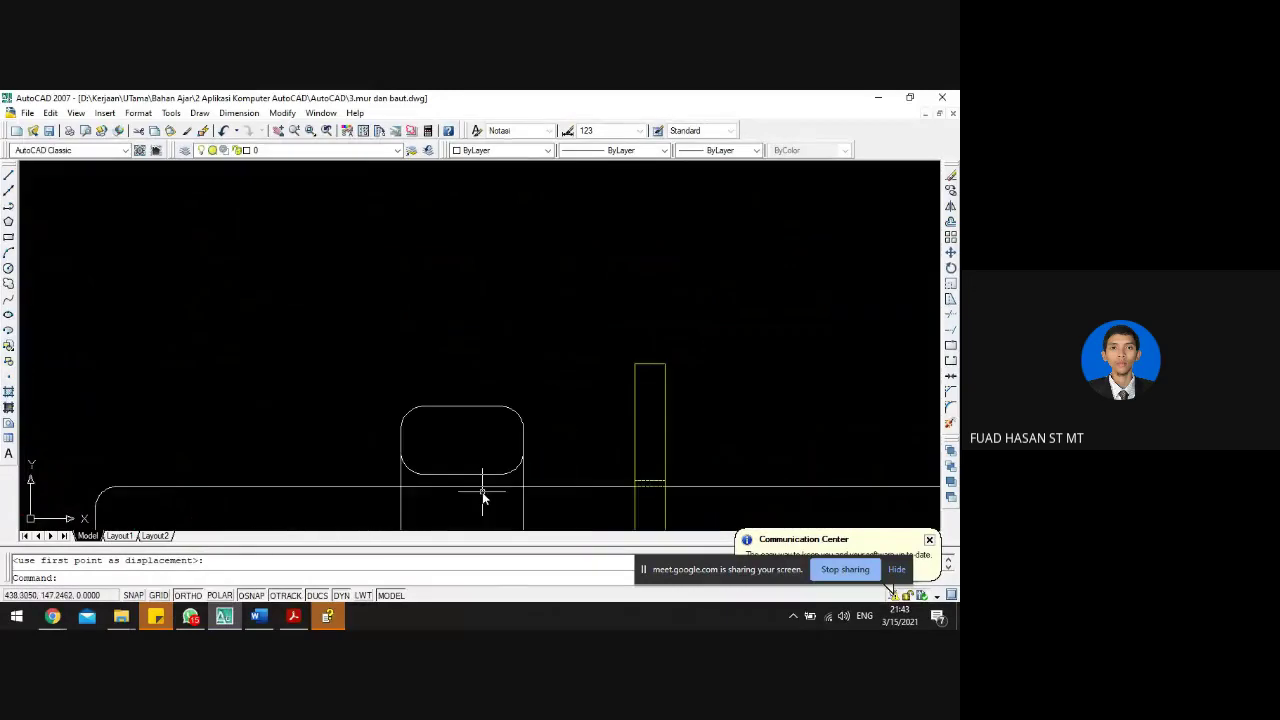
type("tr")
key("Return")
key("Return")
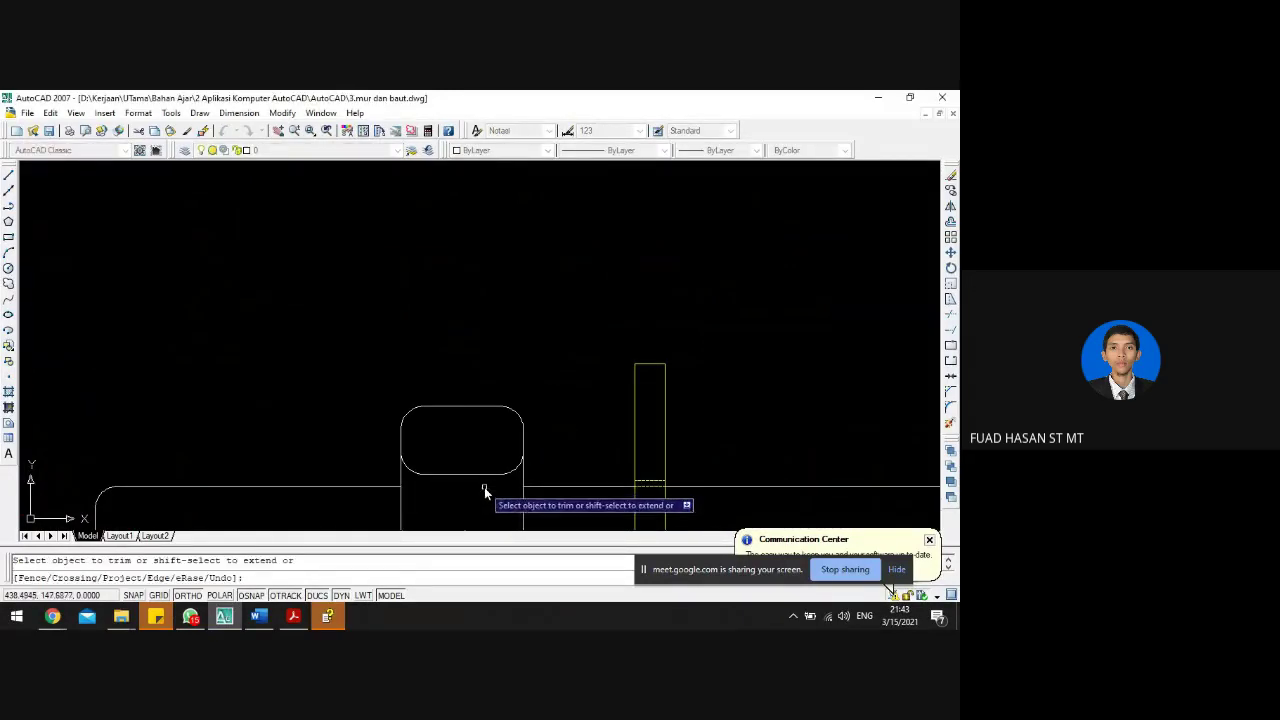
scroll(484, 487, "down", 2)
key("Return")
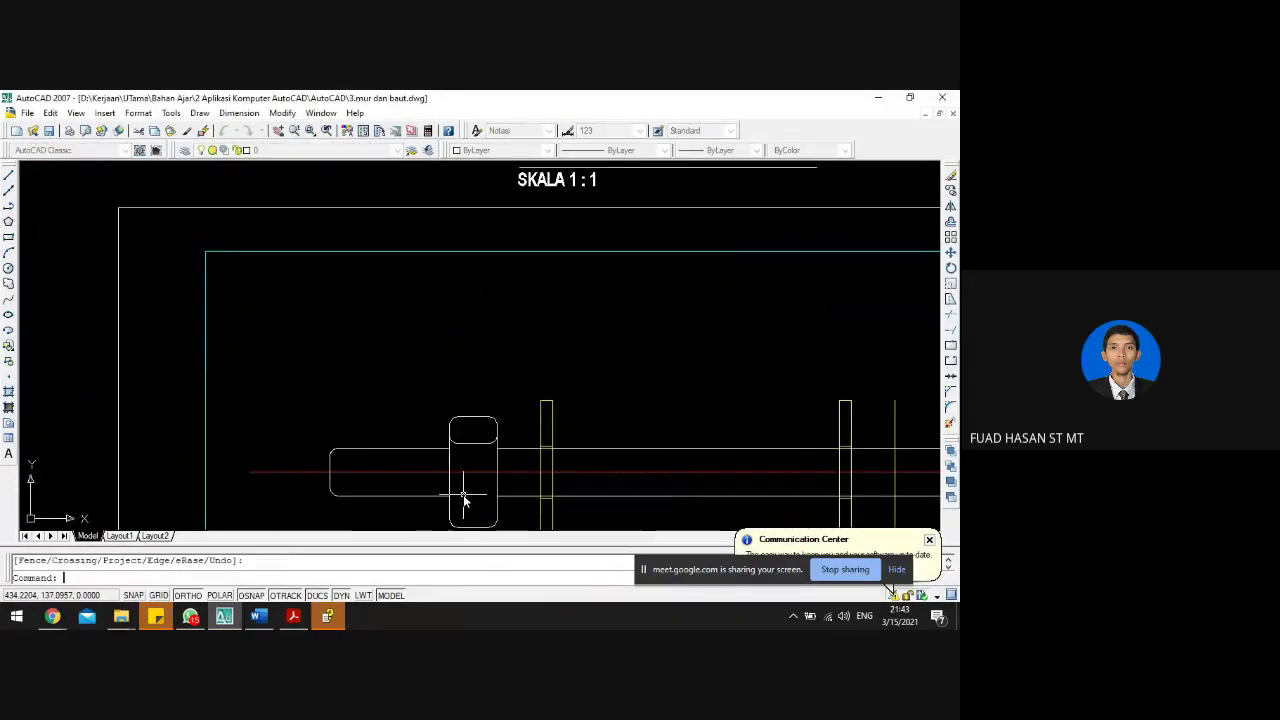
- Draw a line across the nut's width along the bolt shaft's upper edge
scroll(470, 470, "up", 2)
scroll(485, 436, "down", 3)
scroll(484, 437, "up", 5)
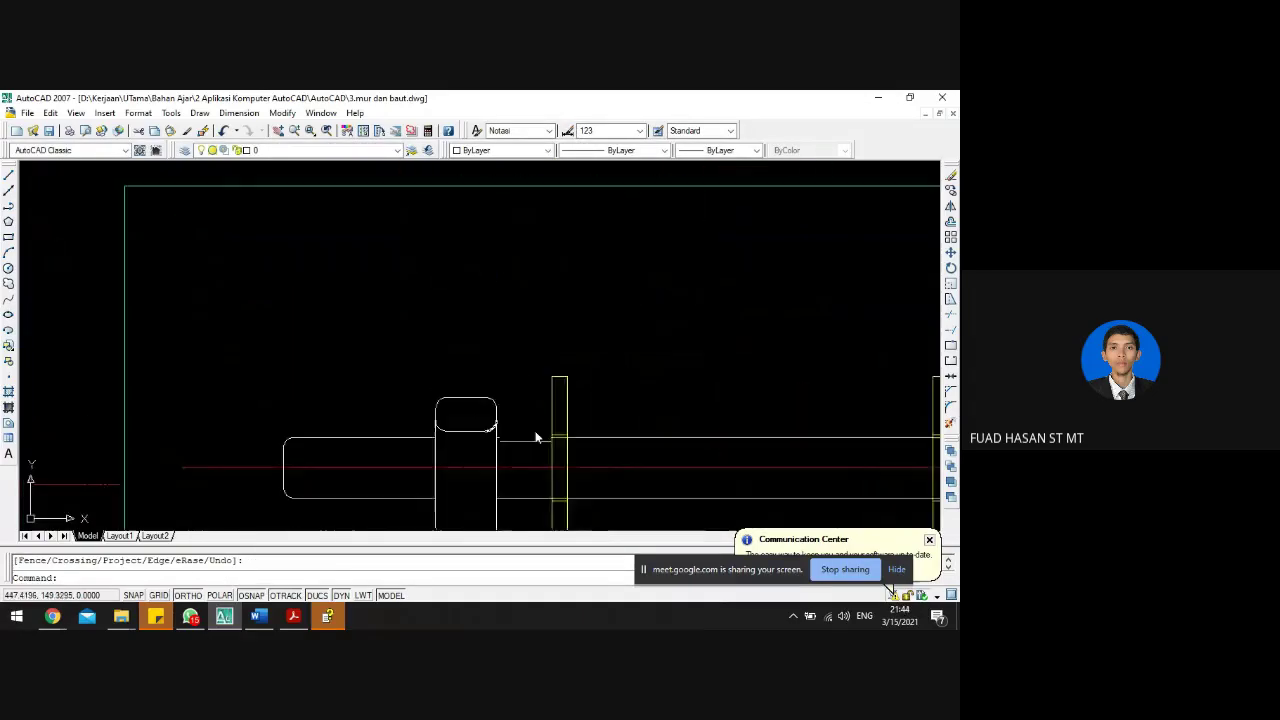
key("Return")
left_click(601, 451)
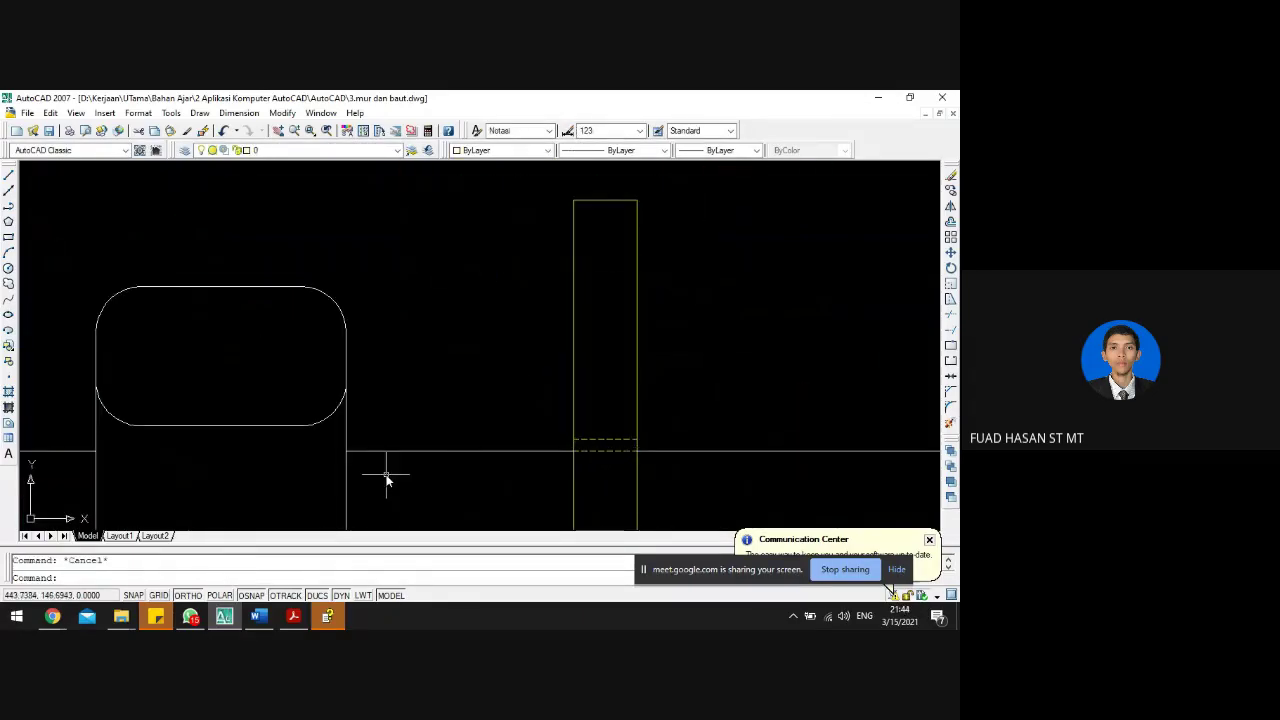
type("l")
key("Return")
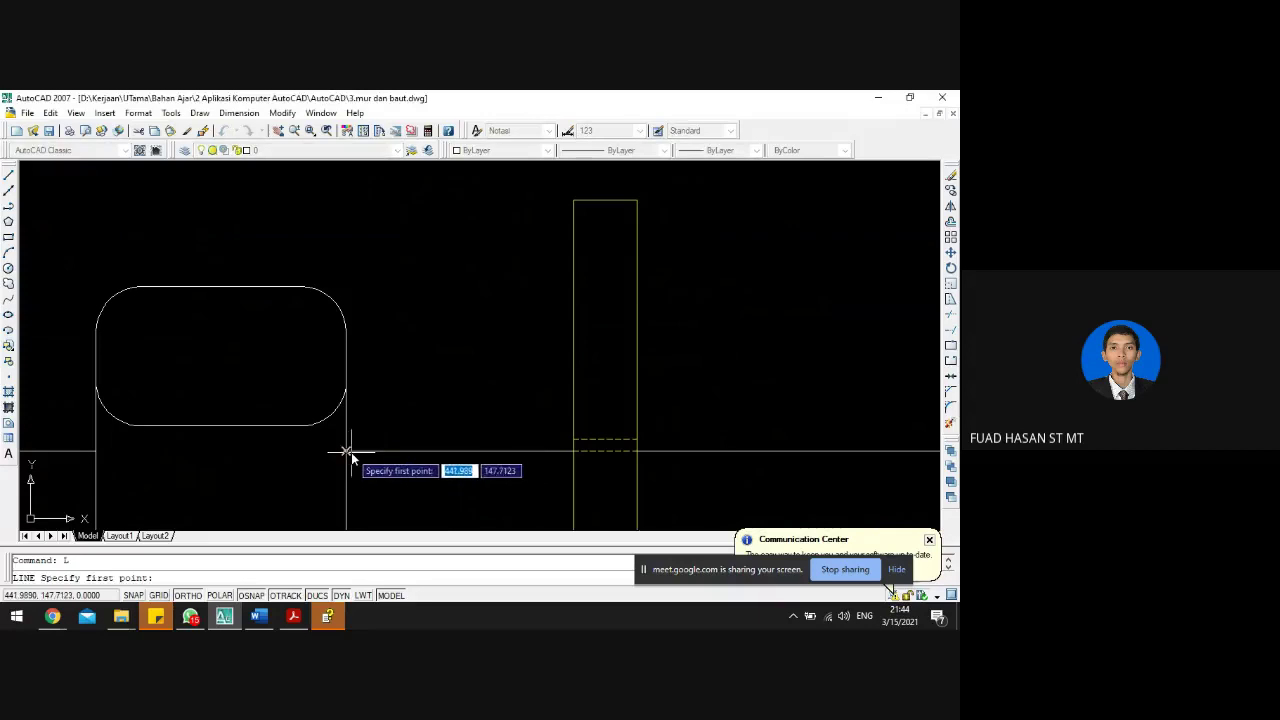
left_click(346, 451)
left_click(96, 451)
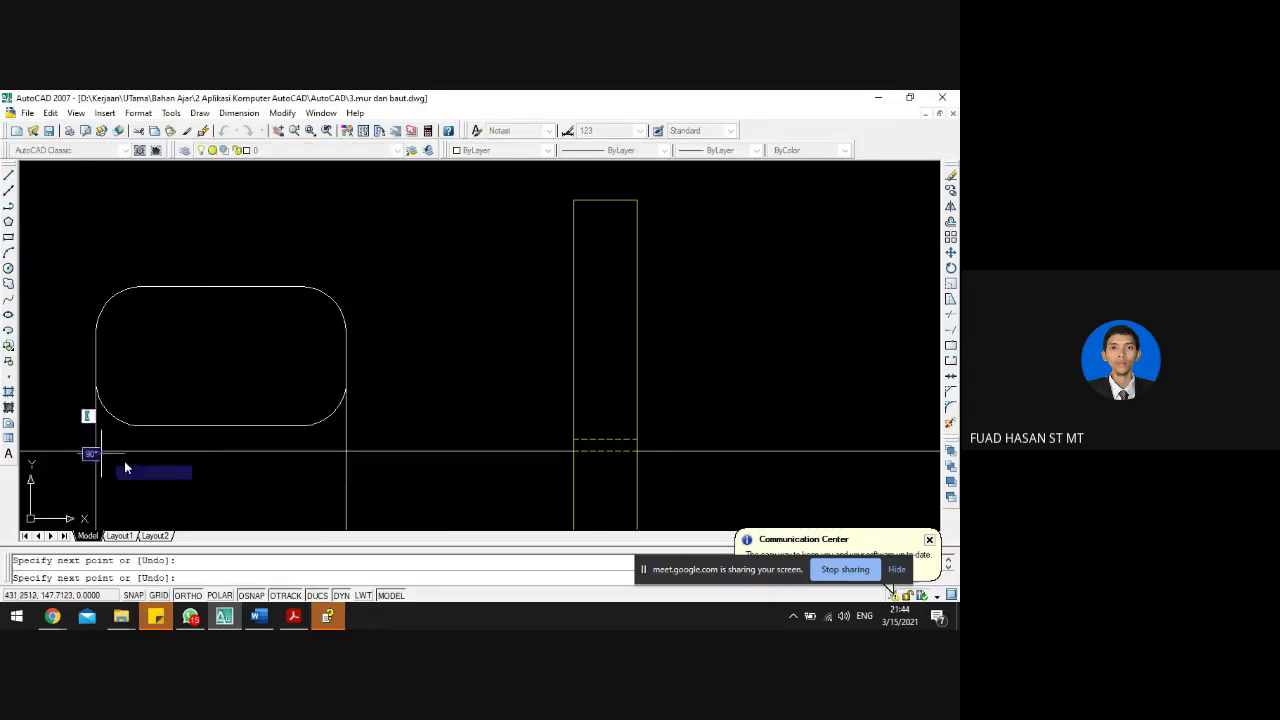
key("Escape")
- Draw a line across the nut's width along the bolt shaft's lower edge
scroll(223, 393, "down", 3)
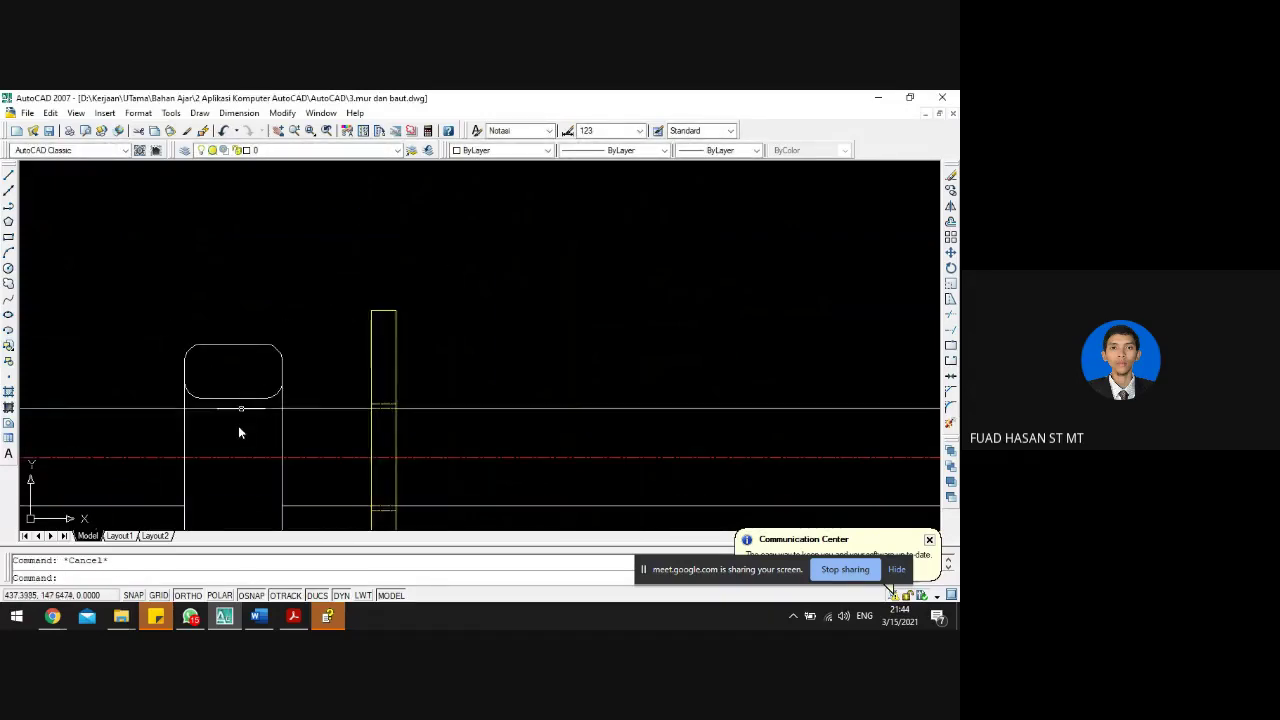
key("Return")
left_click(294, 500)
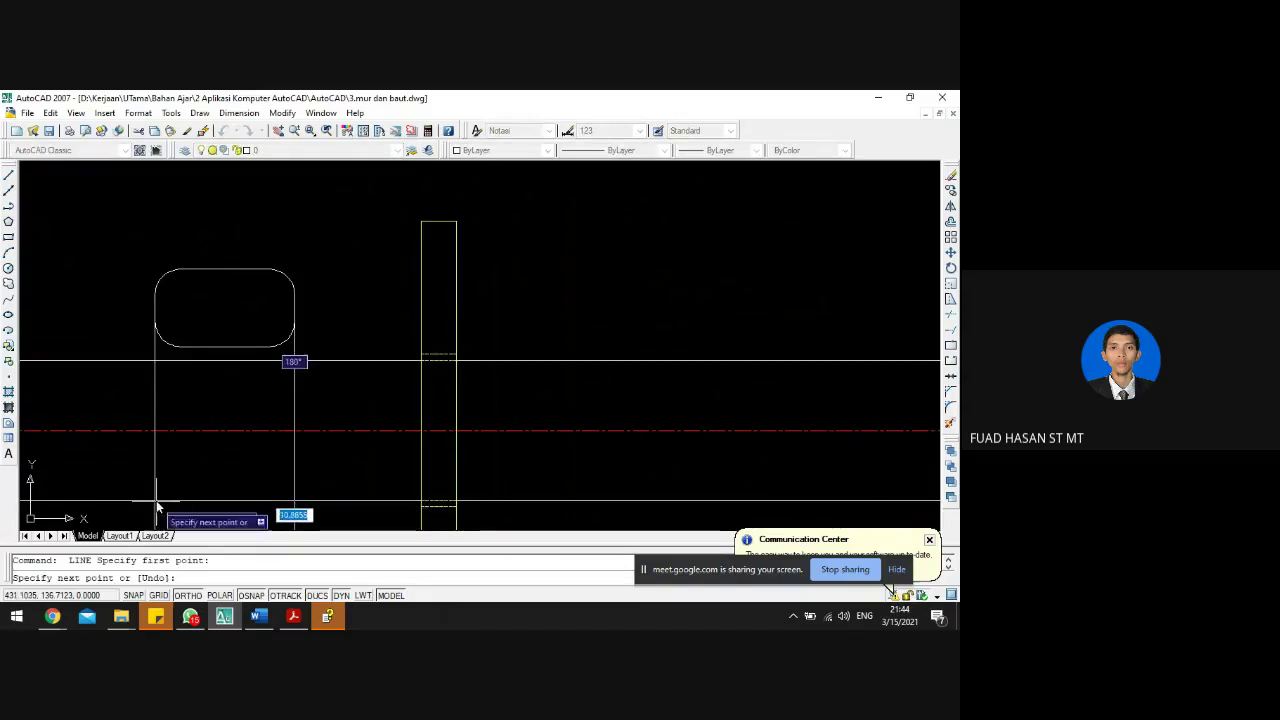
left_click(155, 500)
key("Return")
key("Escape")
- Match the properties of the washer's dashed hidden line onto the two shaft-edge lines inside the nut
type("ma")
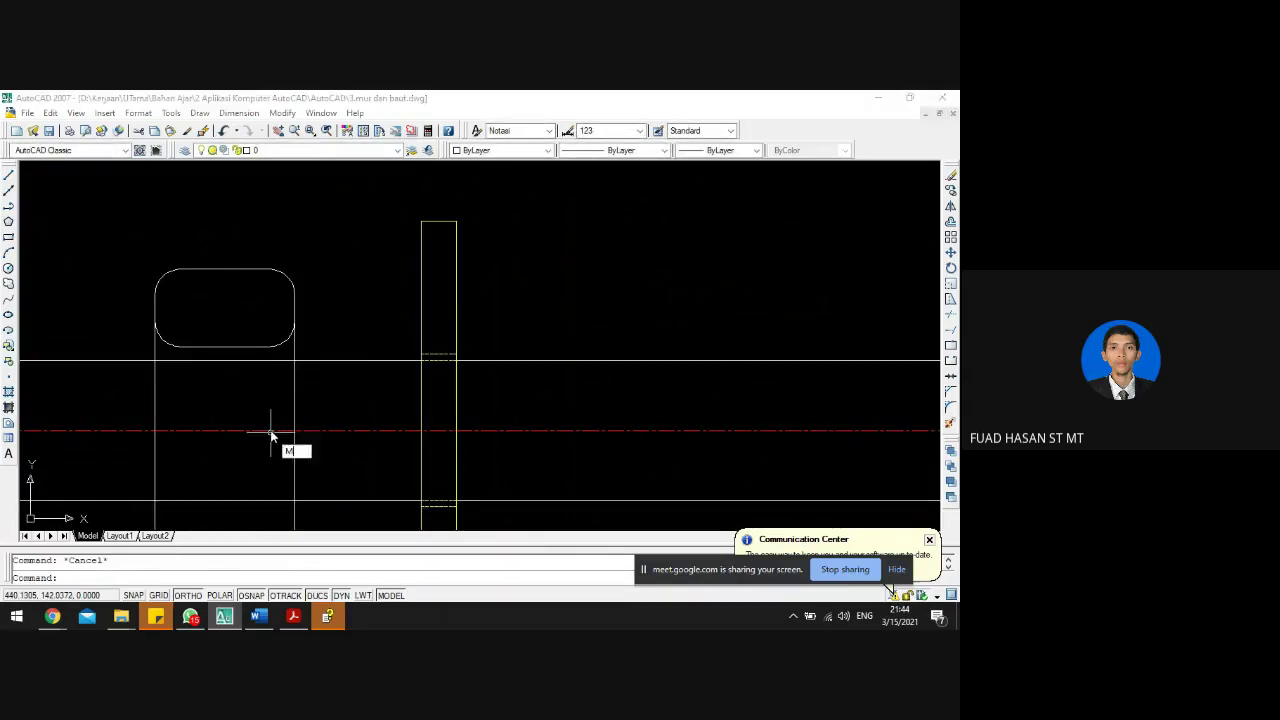
key("Return")
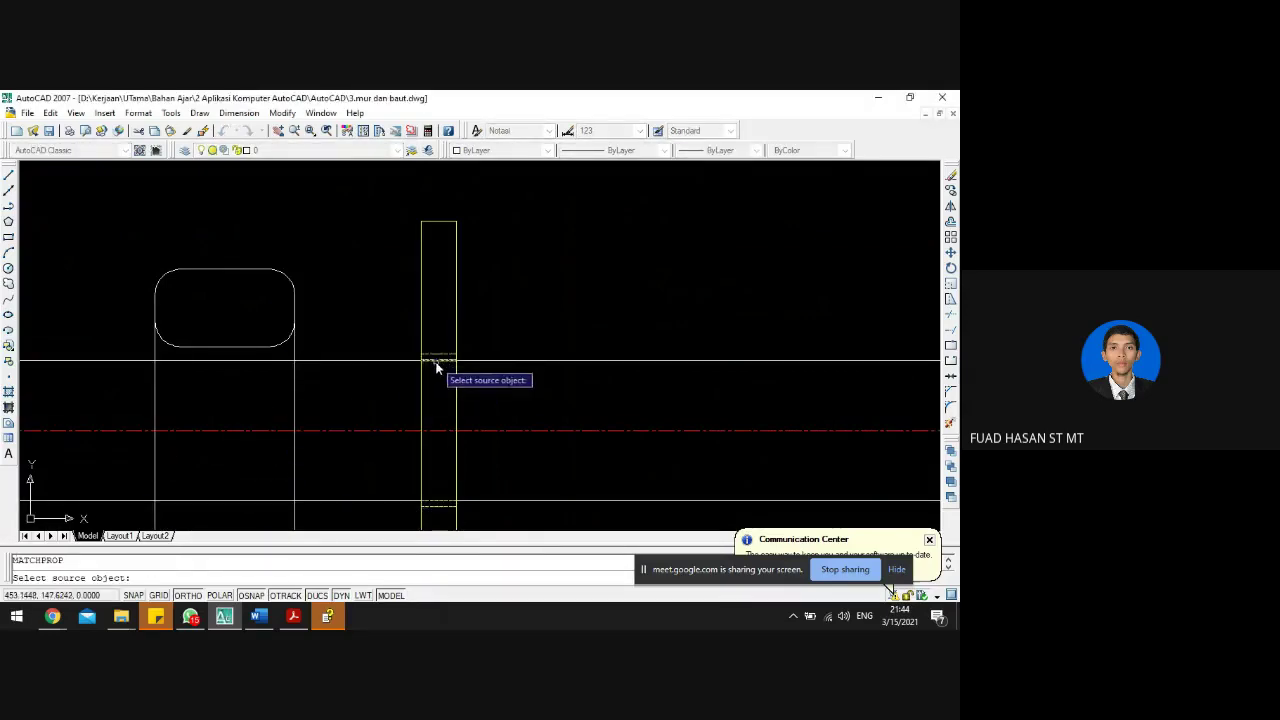
left_click(436, 363)
left_click(276, 362)
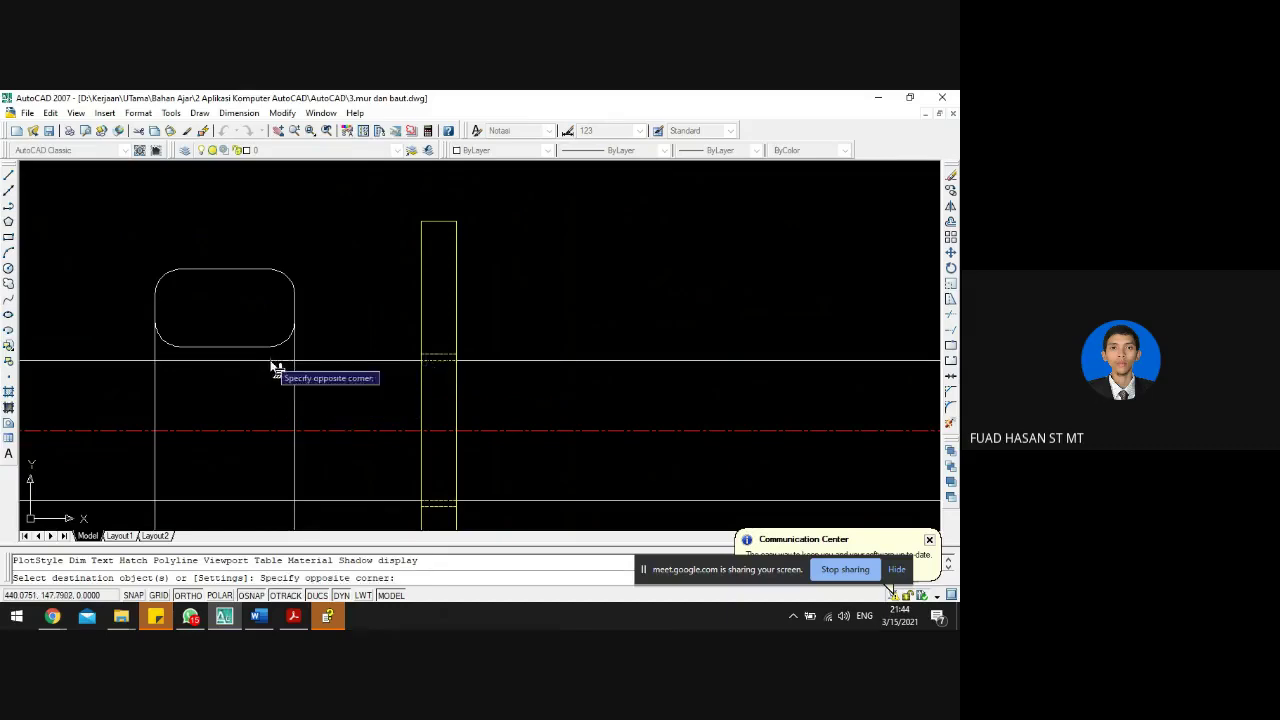
key("Return")
scroll(224, 483, "down", 6)
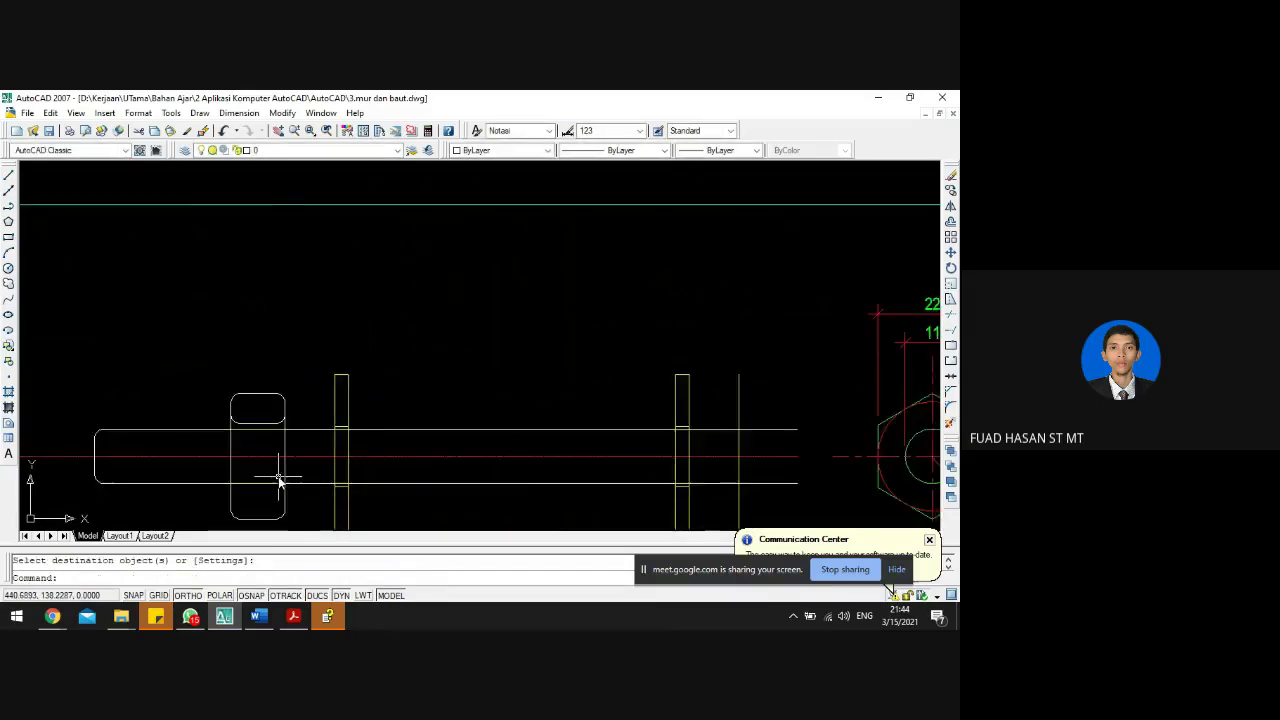
- Move the bottom edge and two lower corner arcs of the nut's upper facet slightly down toward the dashed line
scroll(268, 316, "up", 8)
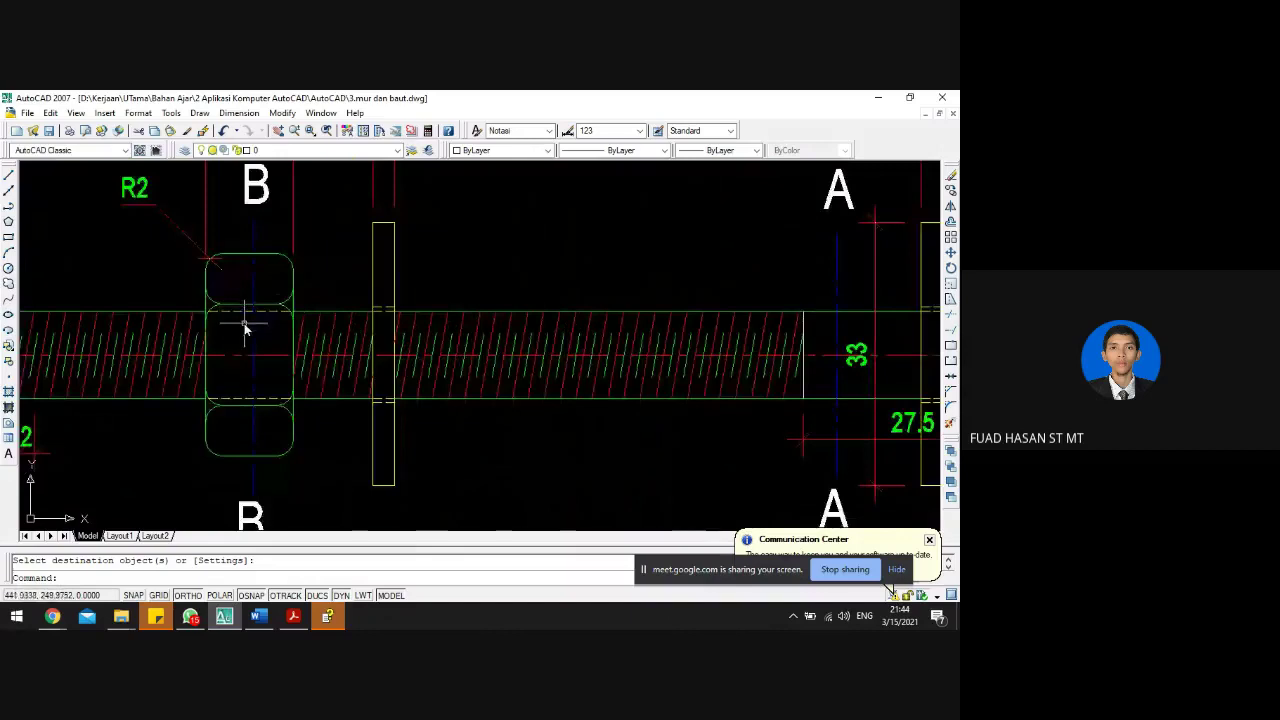
scroll(252, 468, "down", 5)
scroll(250, 515, "up", 8)
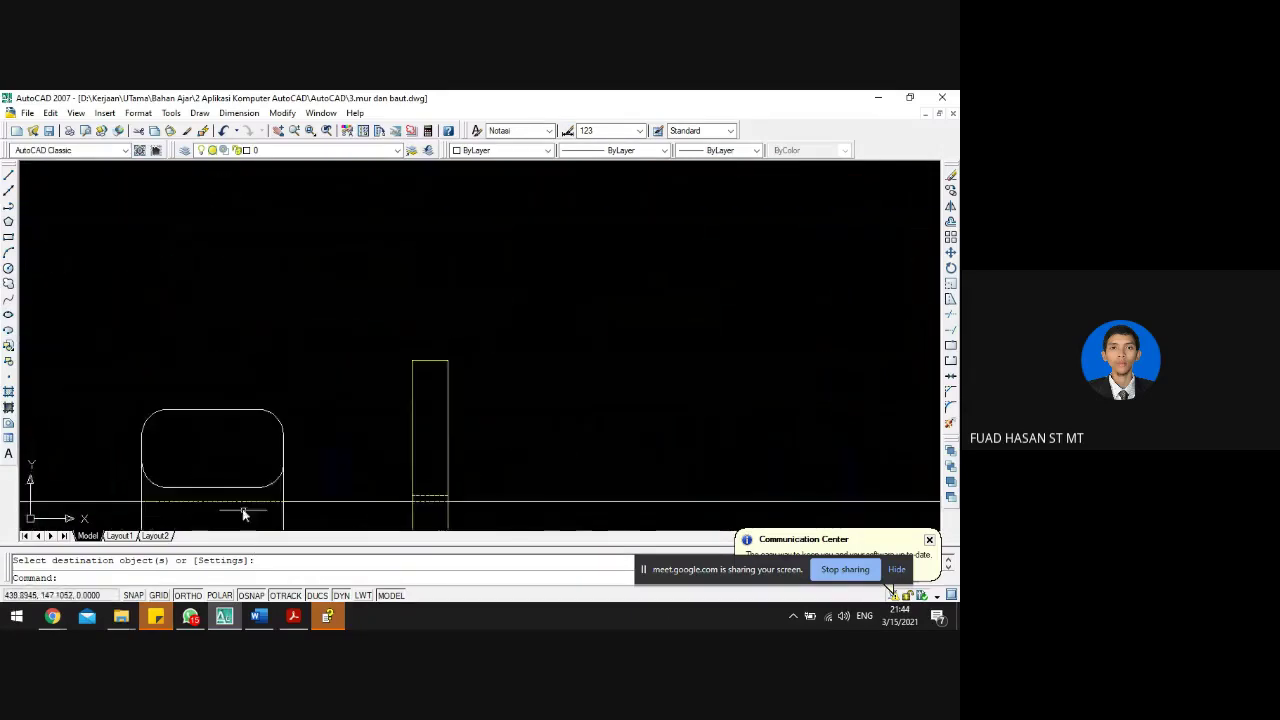
scroll(172, 480, "up", 1)
left_click(129, 452)
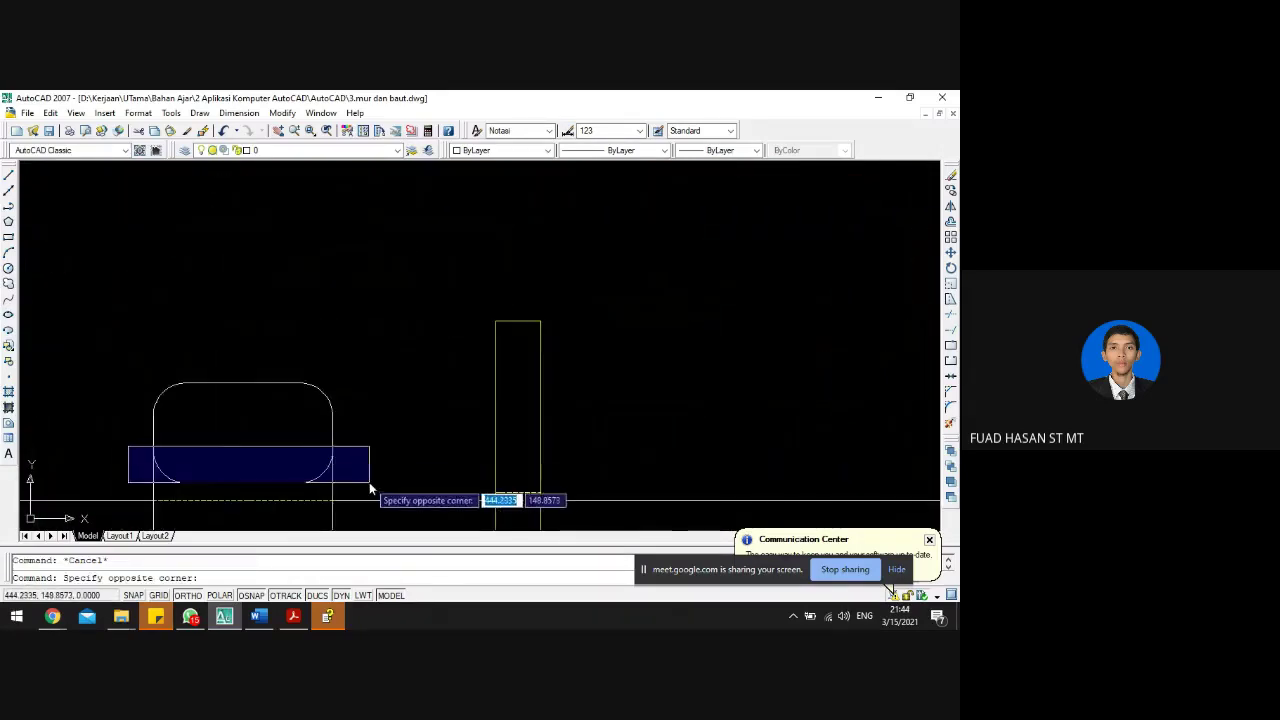
left_click(371, 484)
key("Return")
left_click(400, 442)
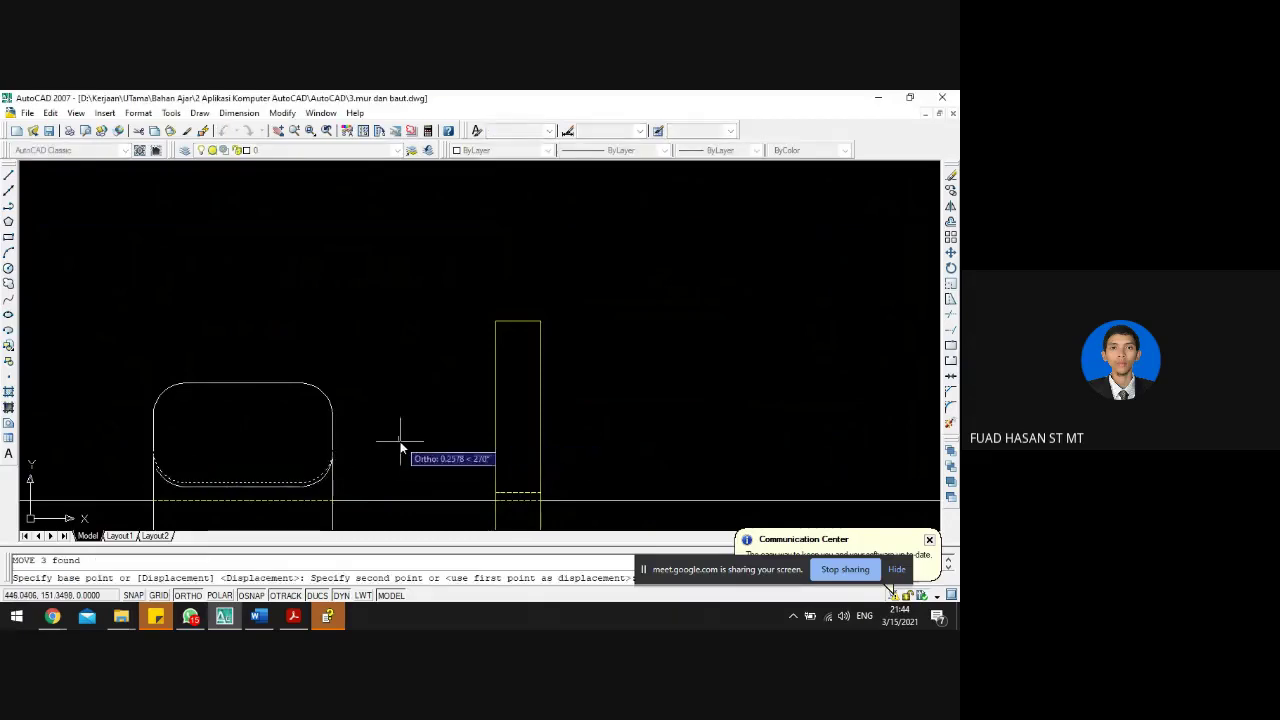
left_click(400, 444)
- Compare the nut with the same nut in the finished reference view titled TAMPAK BAUT MUR M. 12
scroll(398, 450, "down", 8)
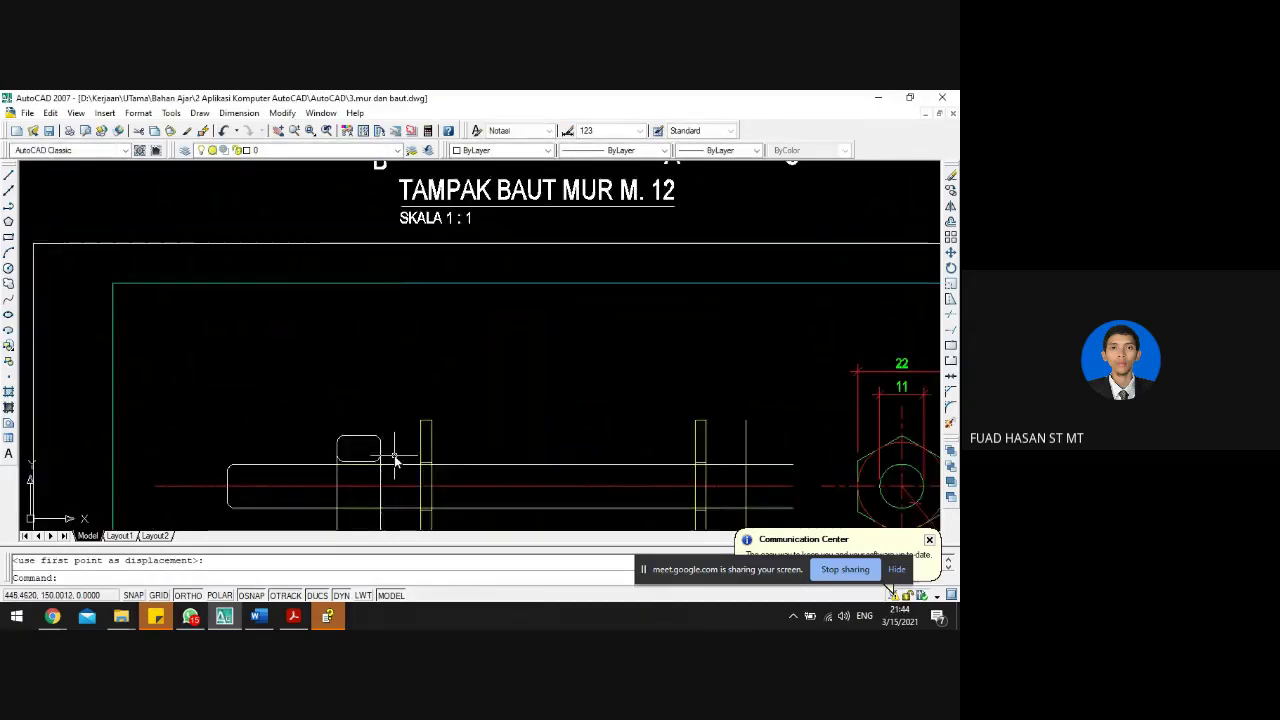
scroll(378, 203, "up", 3)
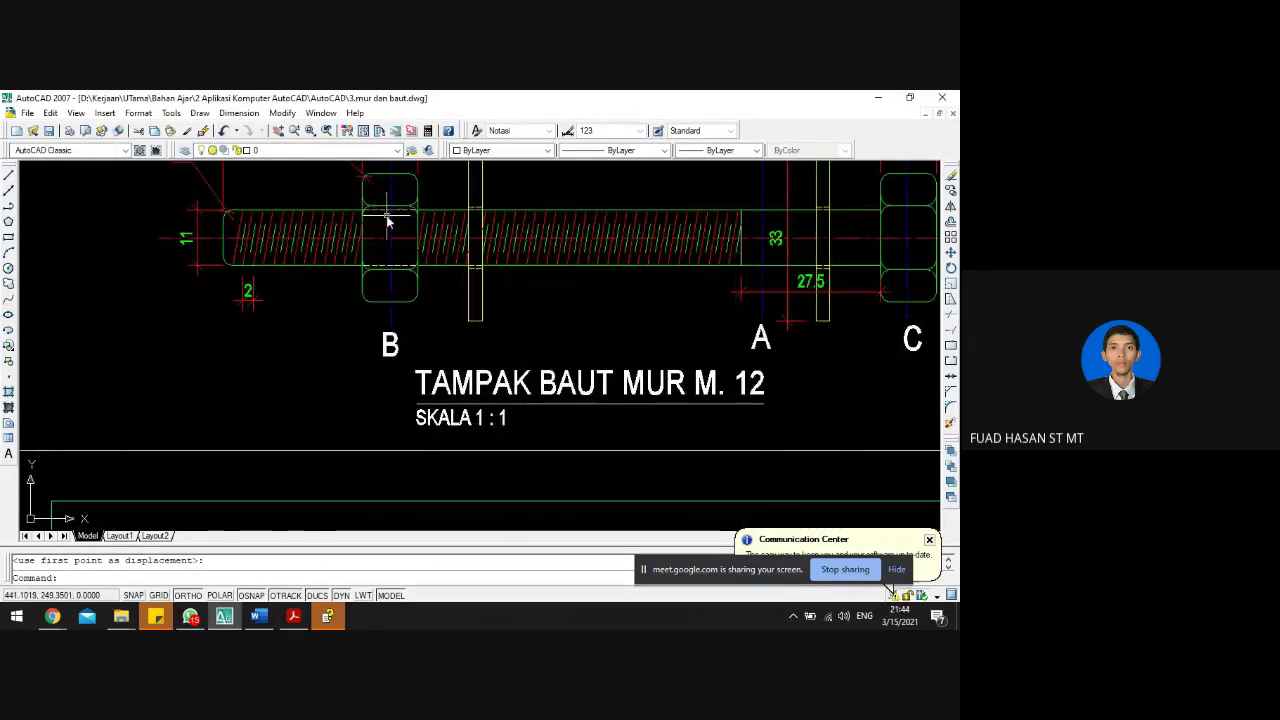
scroll(391, 240, "down", 5)
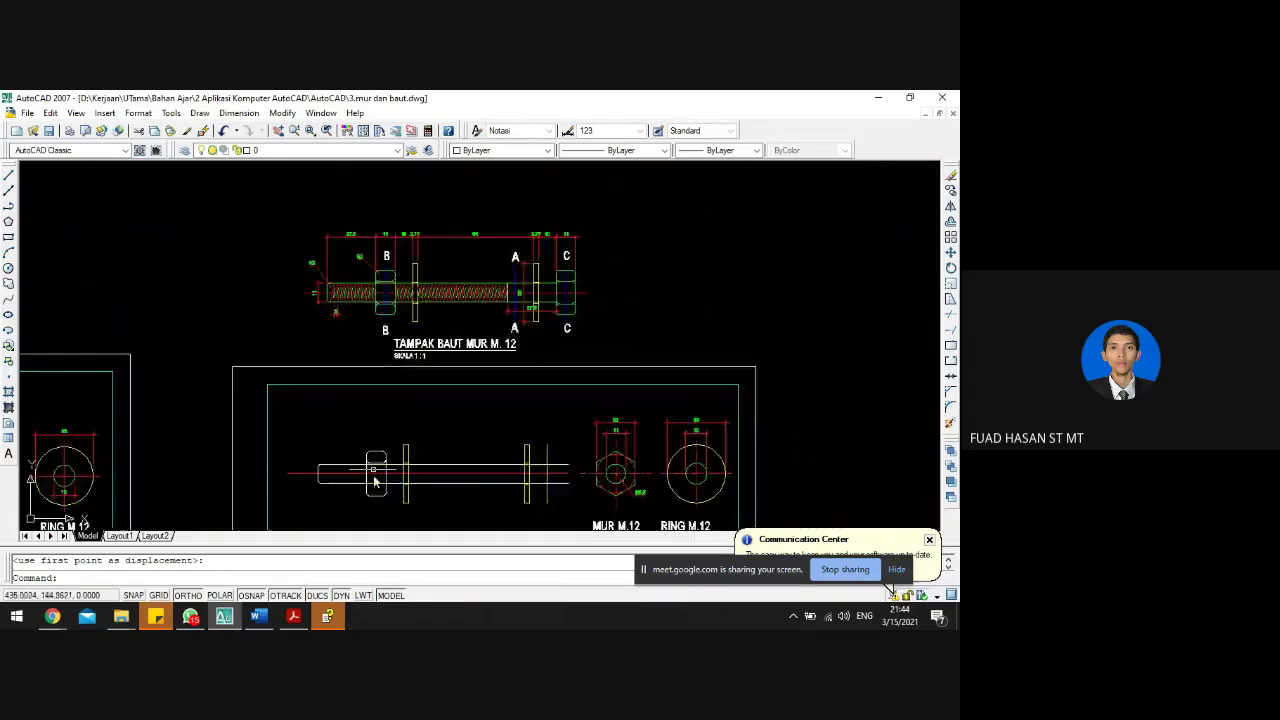
scroll(380, 446, "up", 8)
scroll(410, 383, "down", 5)
scroll(414, 251, "up", 7)
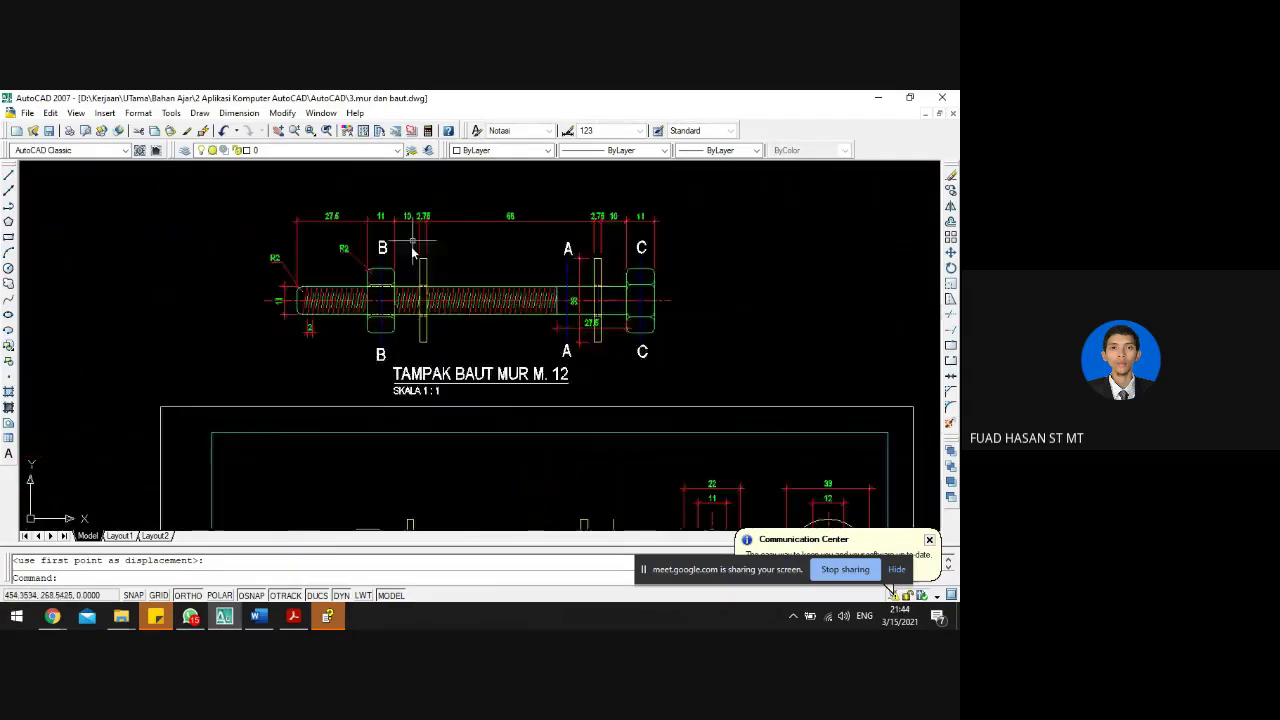
scroll(370, 290, "down", 5)
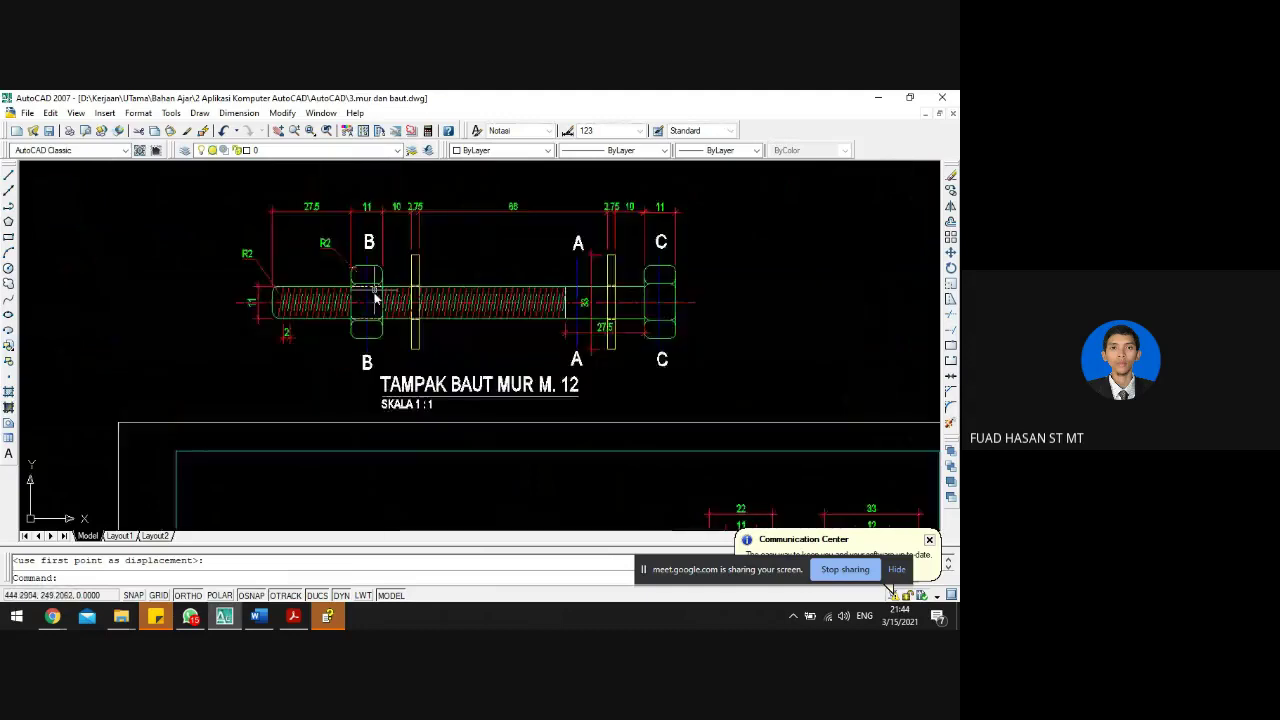
scroll(357, 480, "up", 9)
- Mirror the upper facet's bottom edge and two lower corner arcs downward about that edge, keeping the originals
key("Escape")
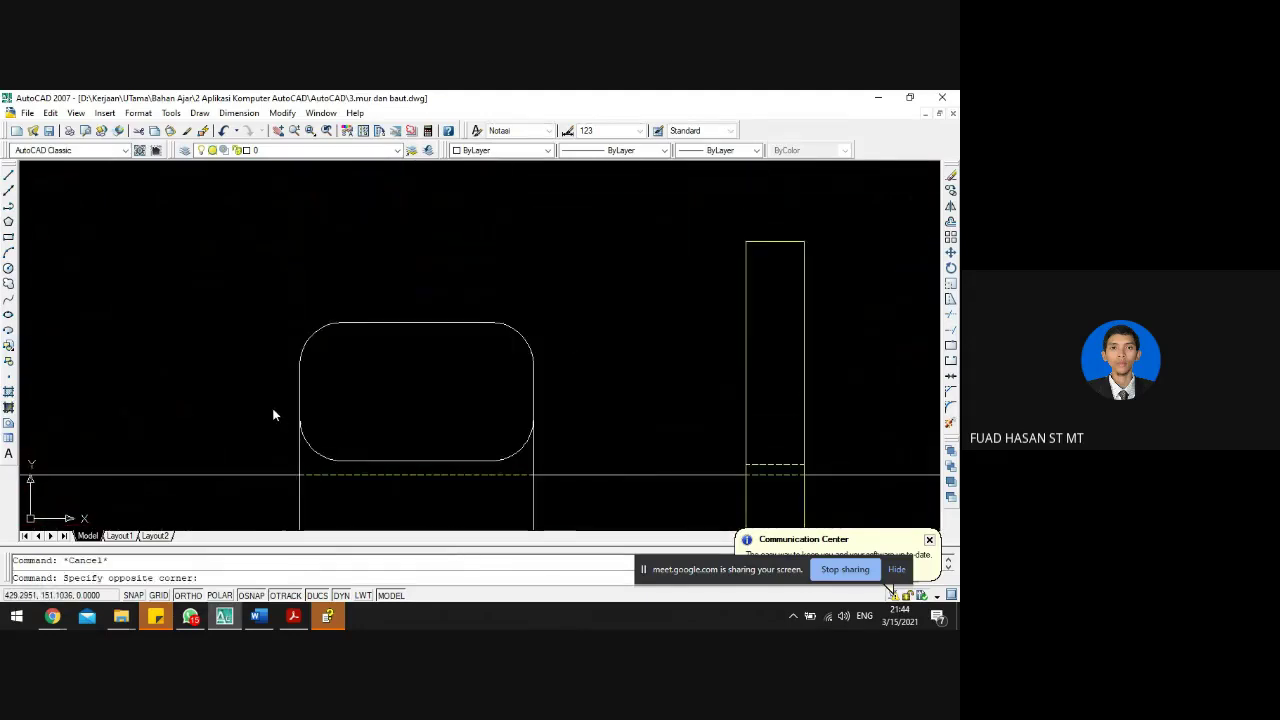
left_click(584, 467)
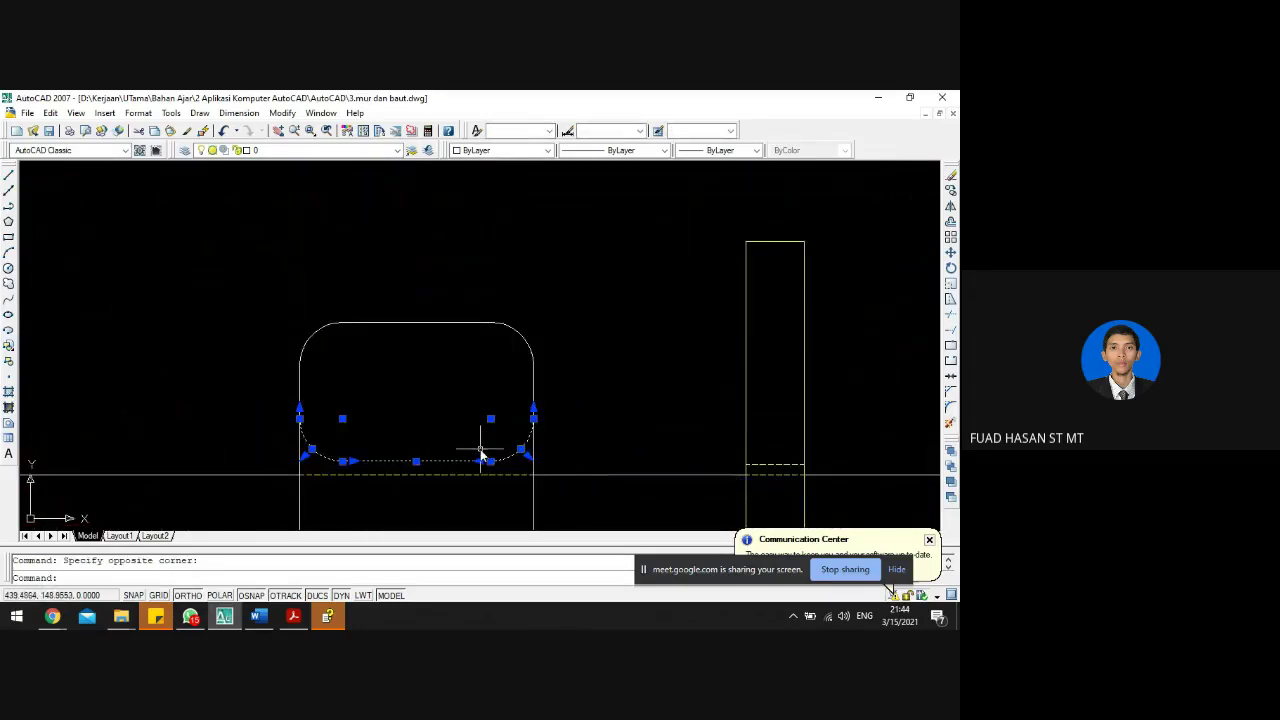
type("mi")
key("Return")
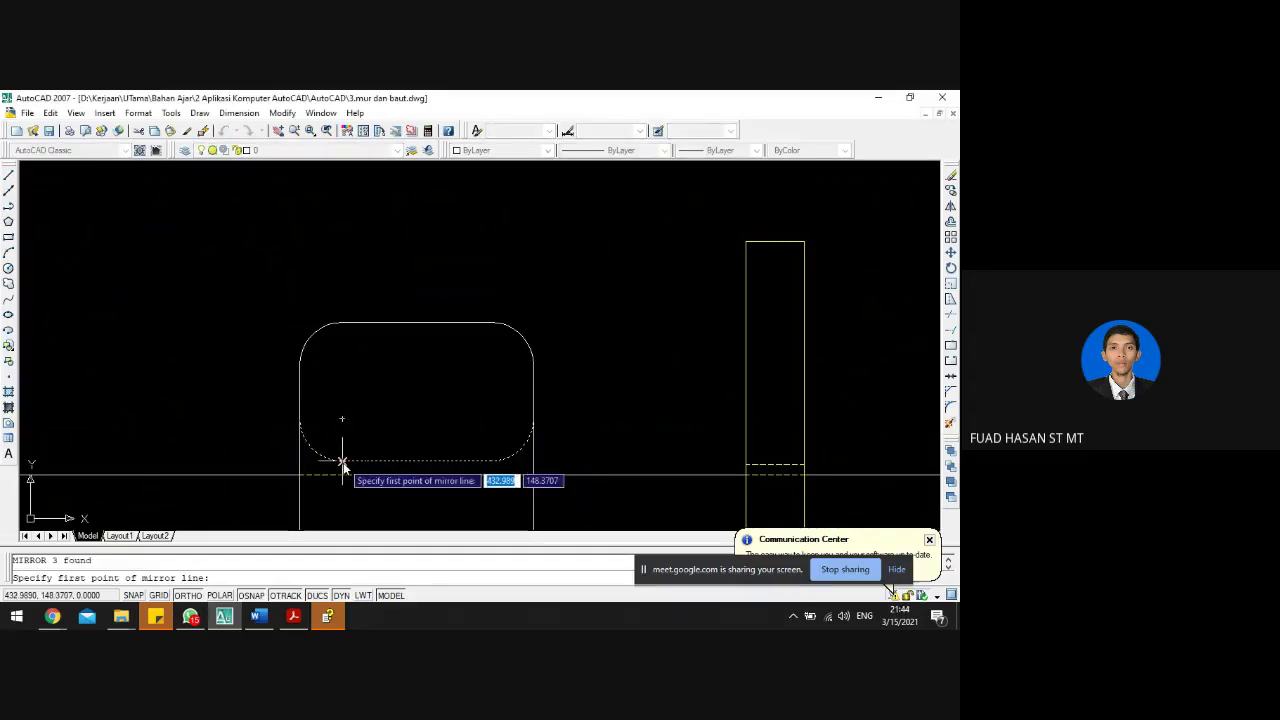
left_click(342, 463)
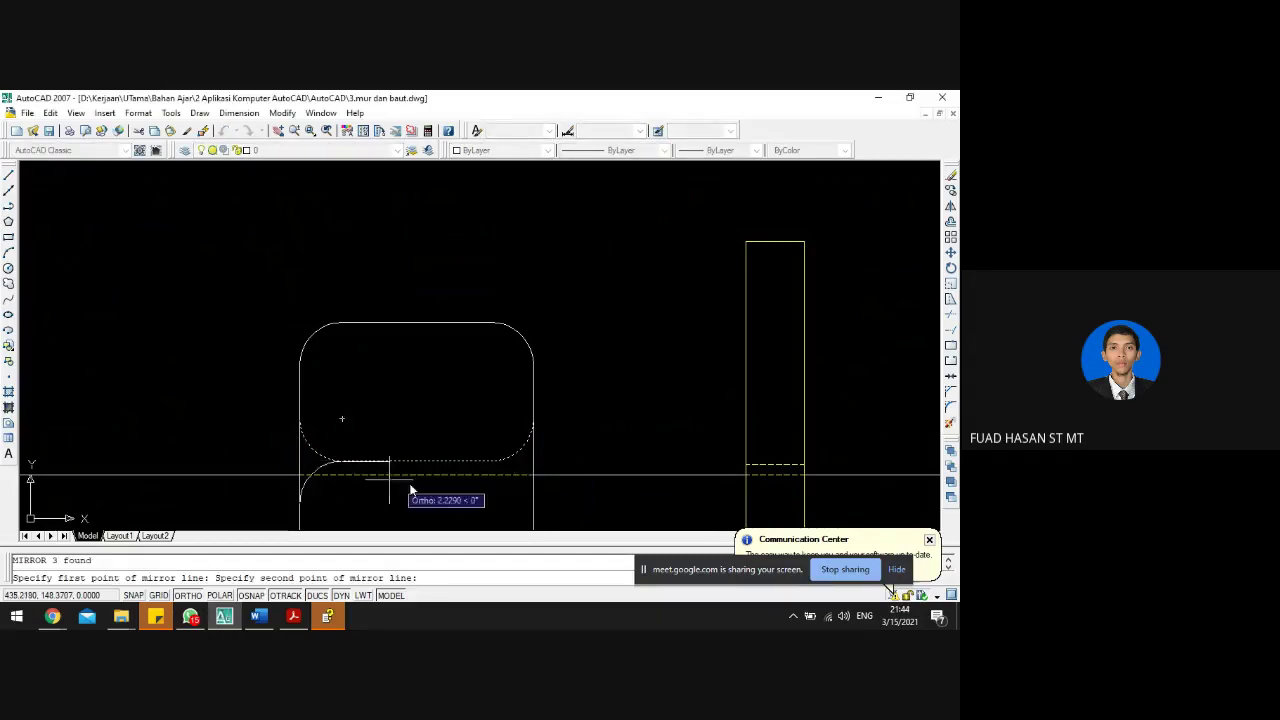
left_click(494, 462)
key("Return")
scroll(440, 418, "down", 5)
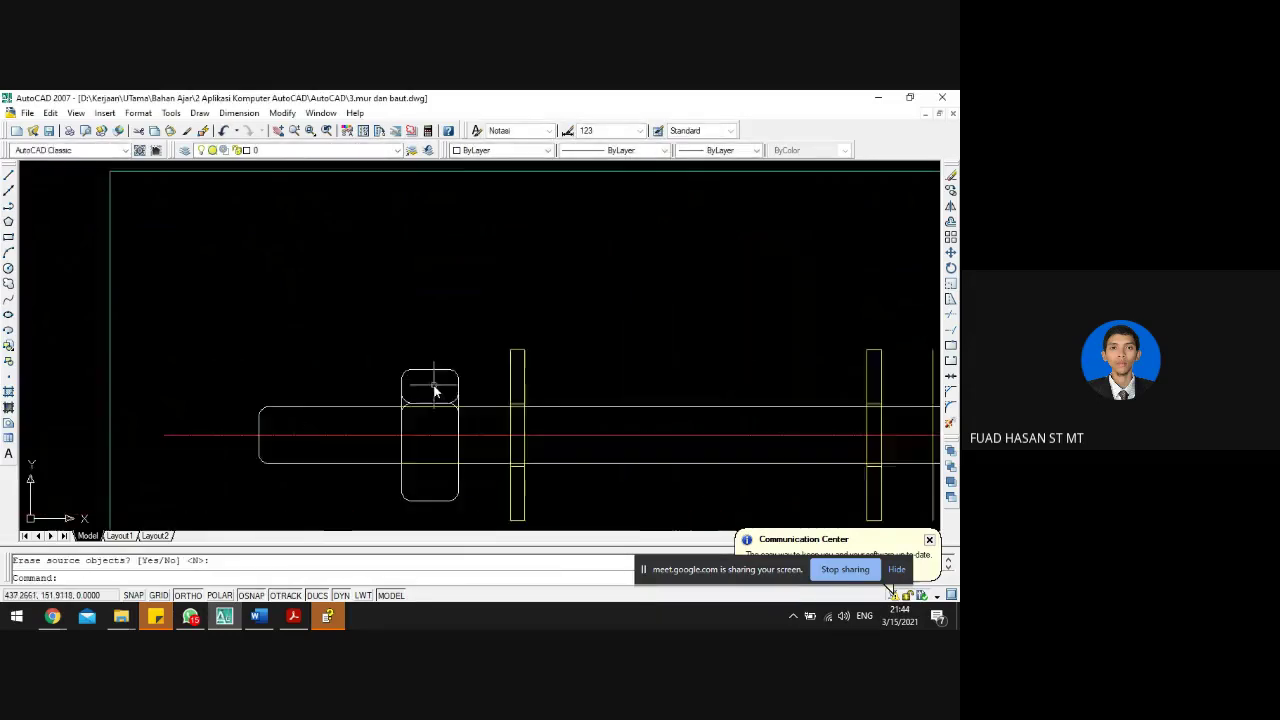
- Mirror the upper facet's bottom edge and adjoining corner arcs about the bolt's centerline to the nut's lower half, keeping the originals
scroll(440, 418, "up", 6)
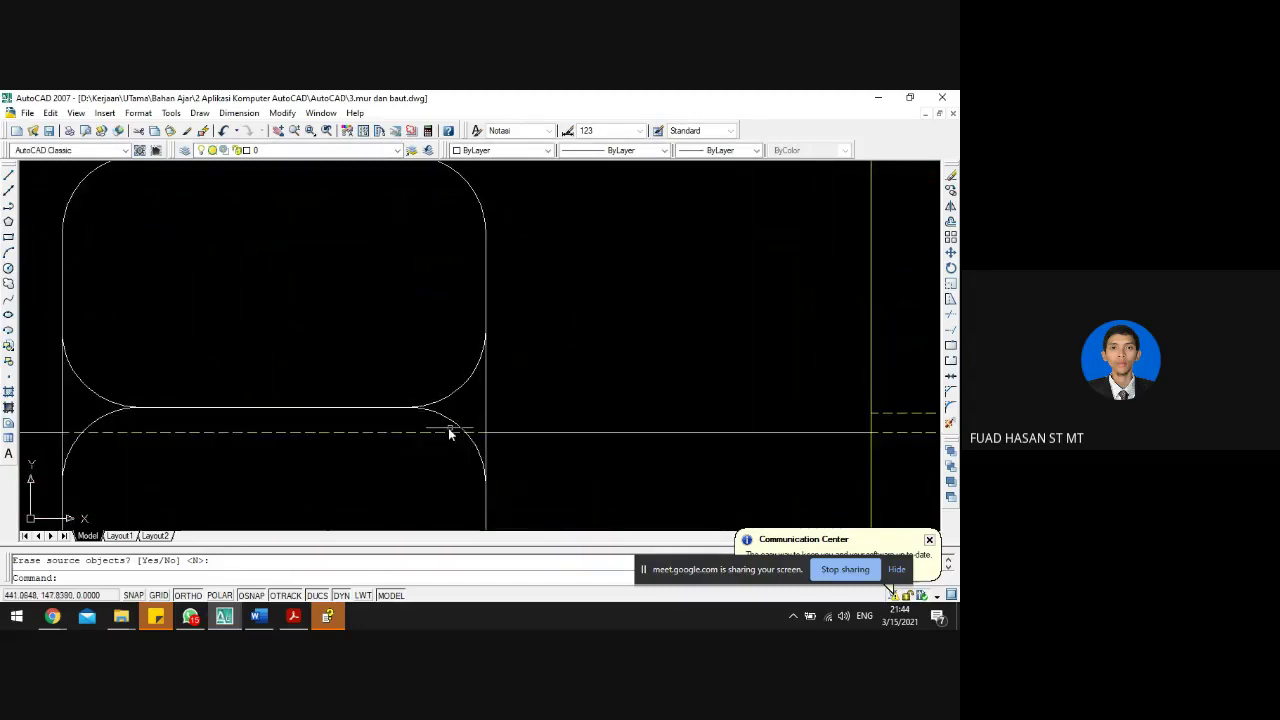
scroll(447, 425, "up", 2)
scroll(471, 443, "down", 2)
left_click(471, 446)
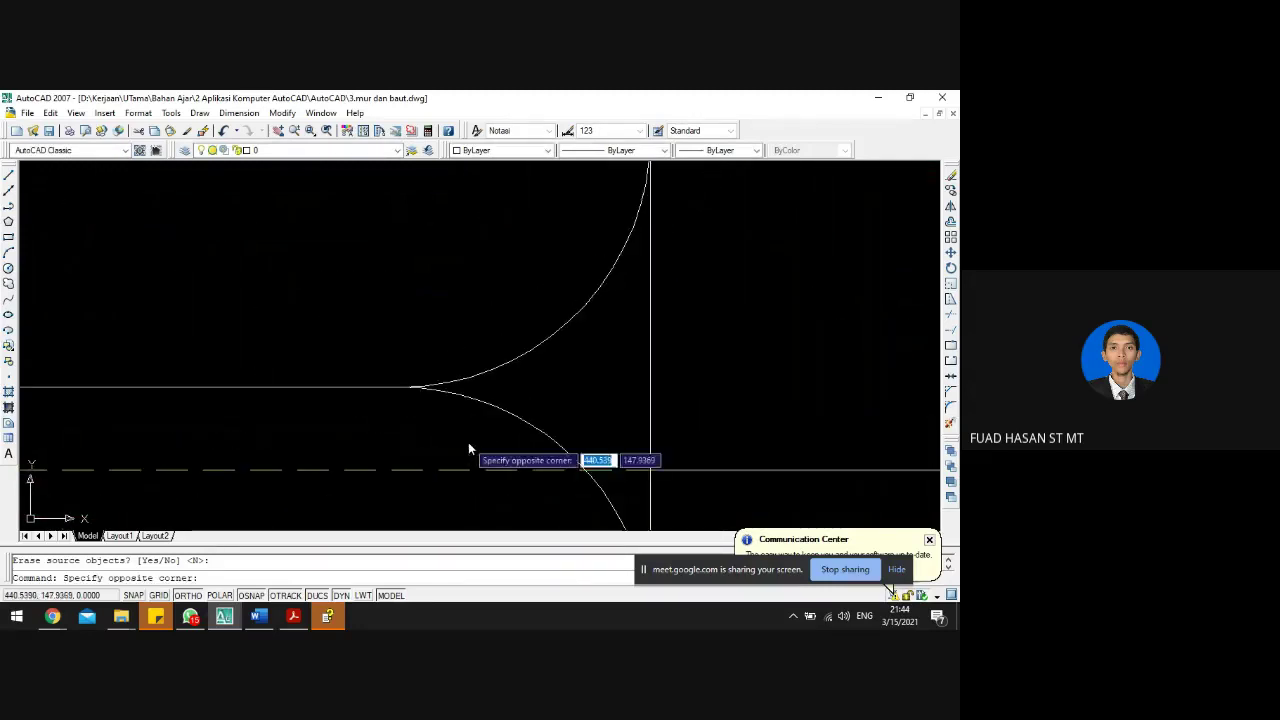
scroll(471, 446, "down", 3)
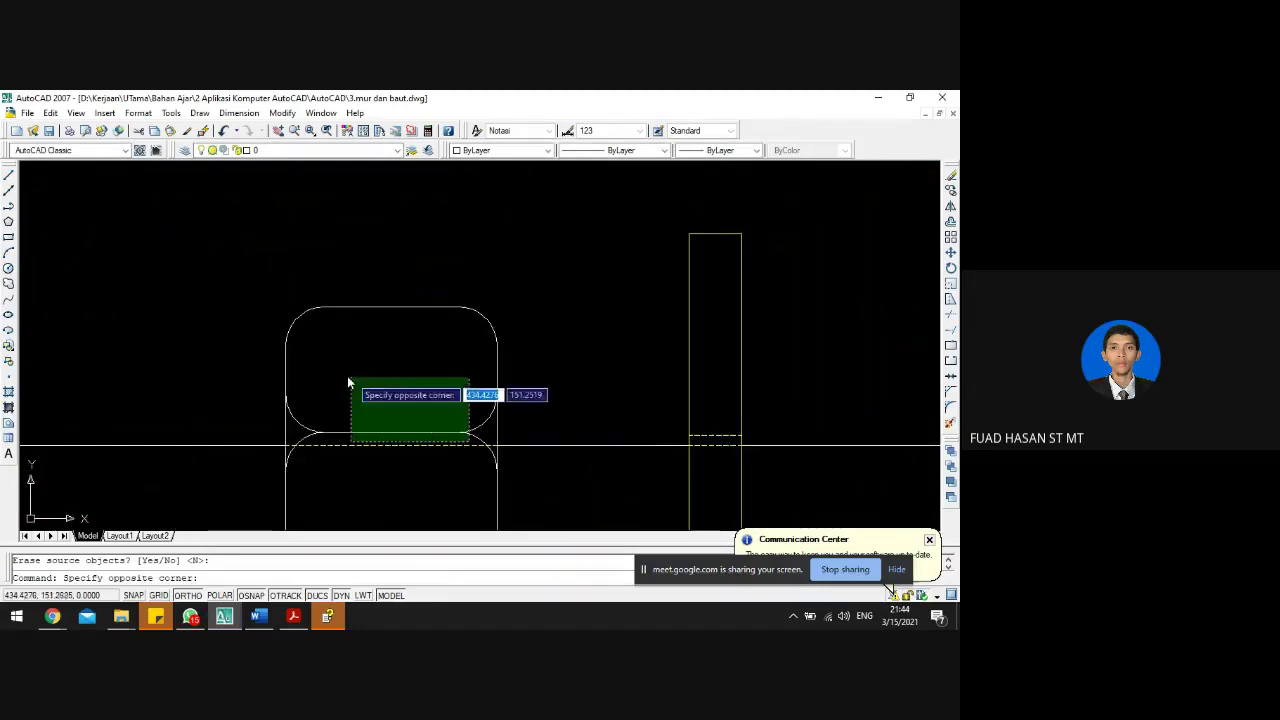
left_click(296, 364)
scroll(316, 358, "down", 4)
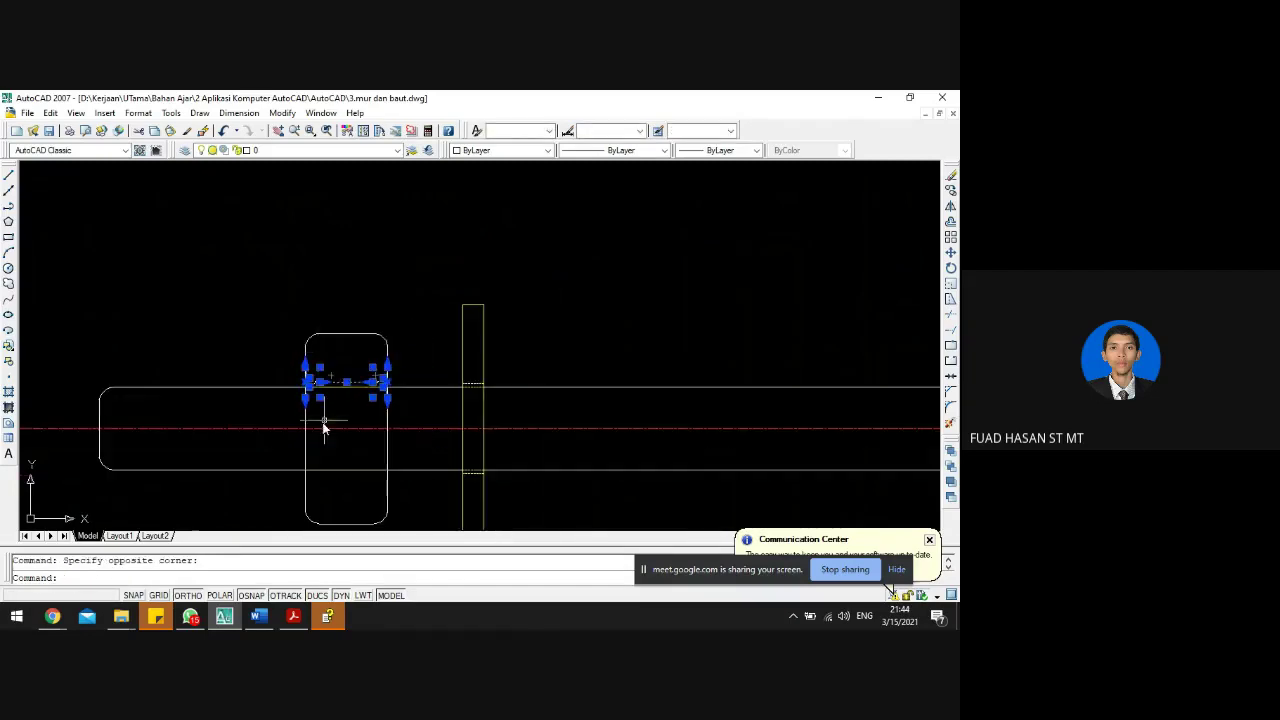
scroll(312, 432, "up", 3)
type("MI")
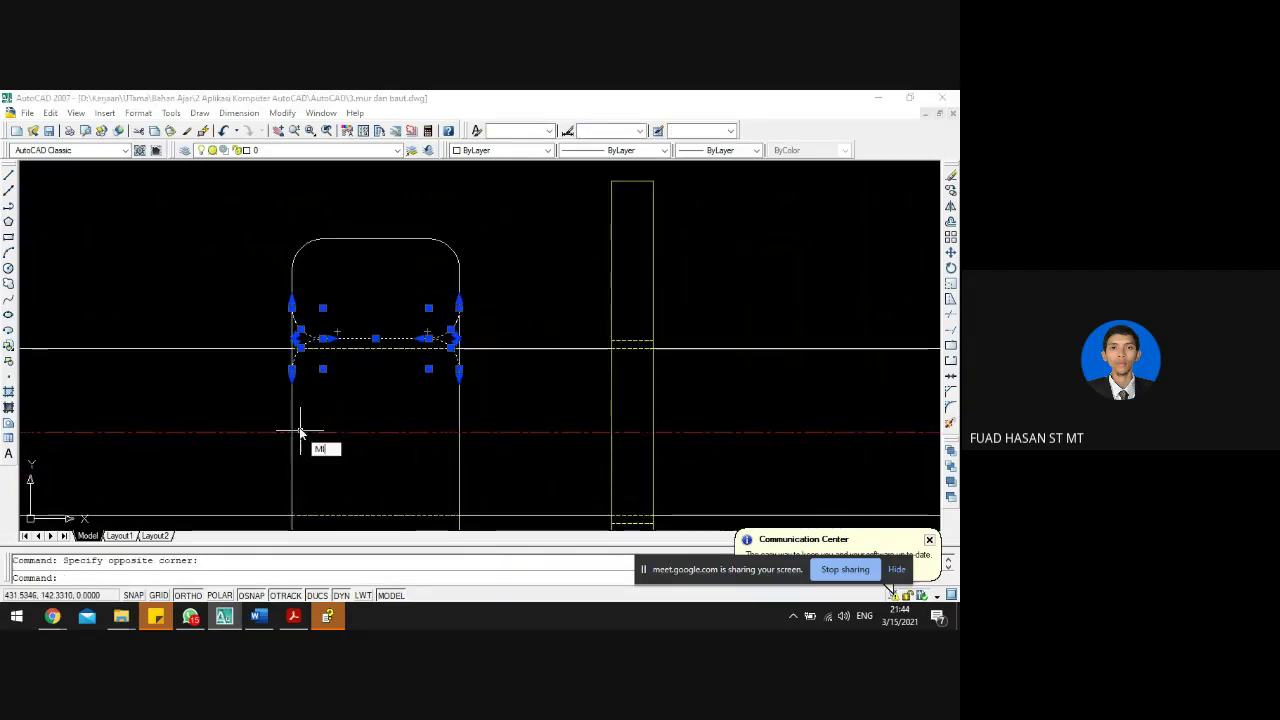
key("Return")
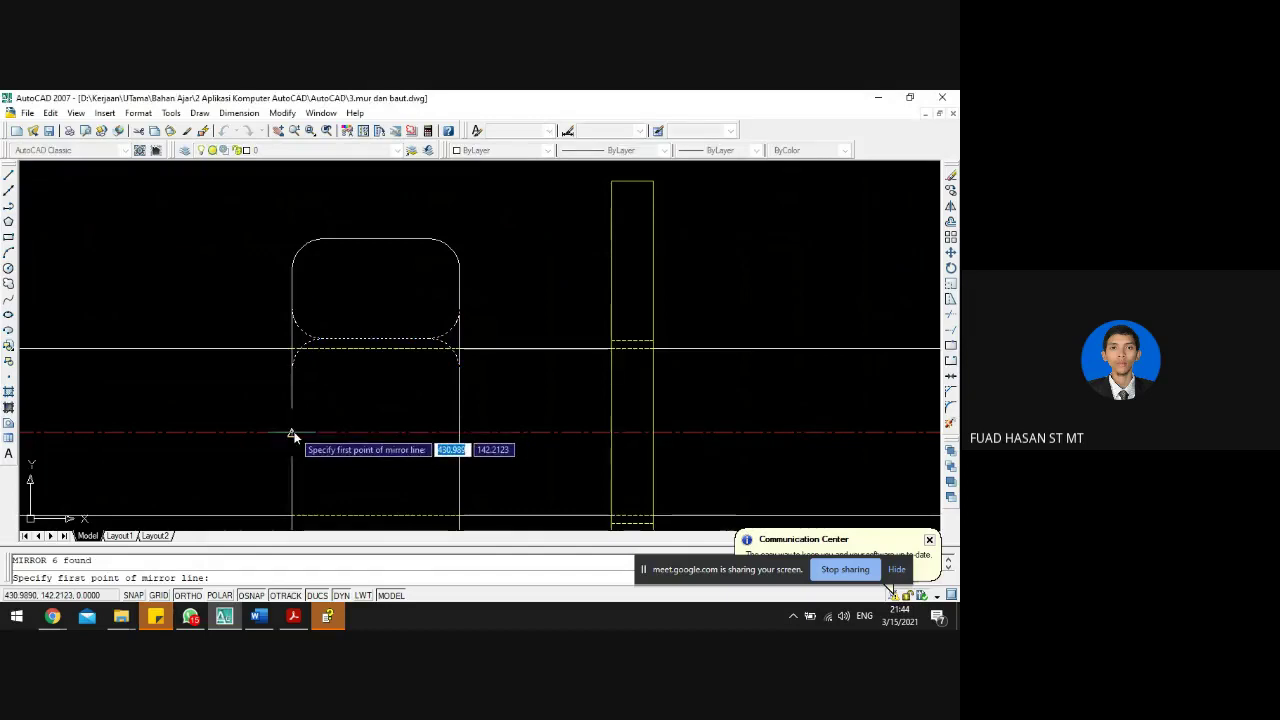
left_click(292, 436)
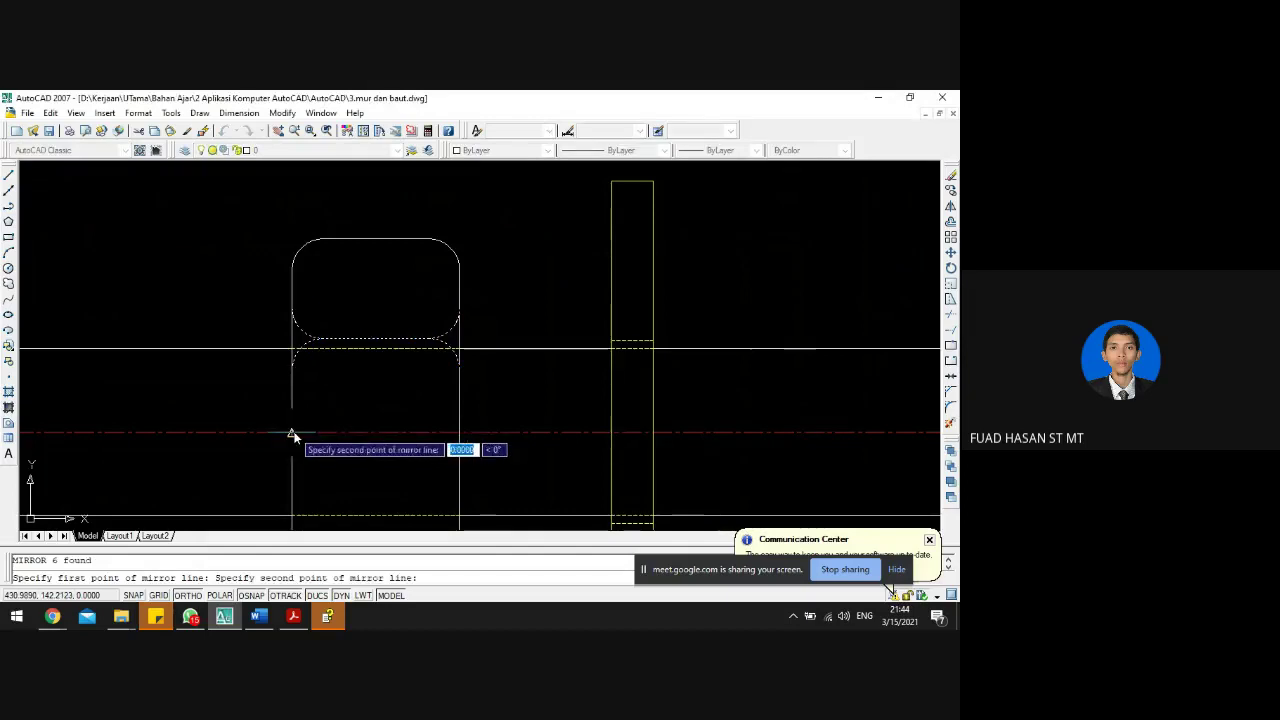
left_click(460, 430)
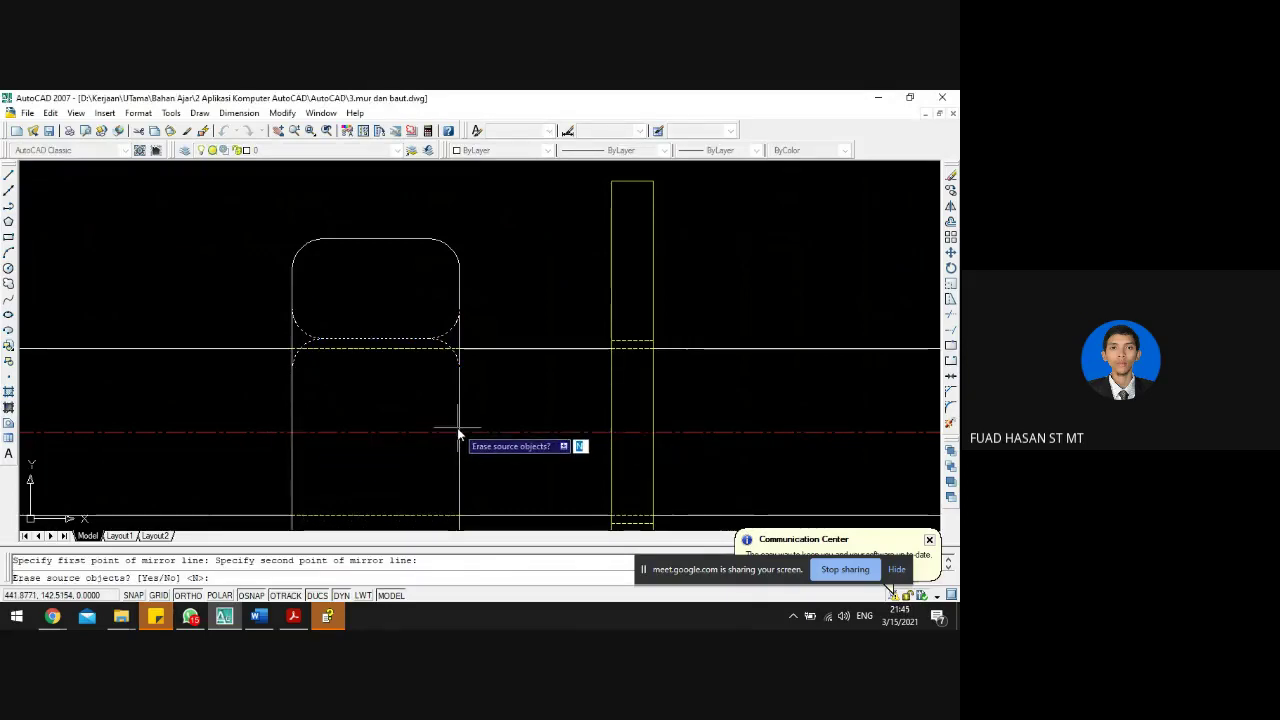
key("Return")
scroll(430, 447, "down", 4)
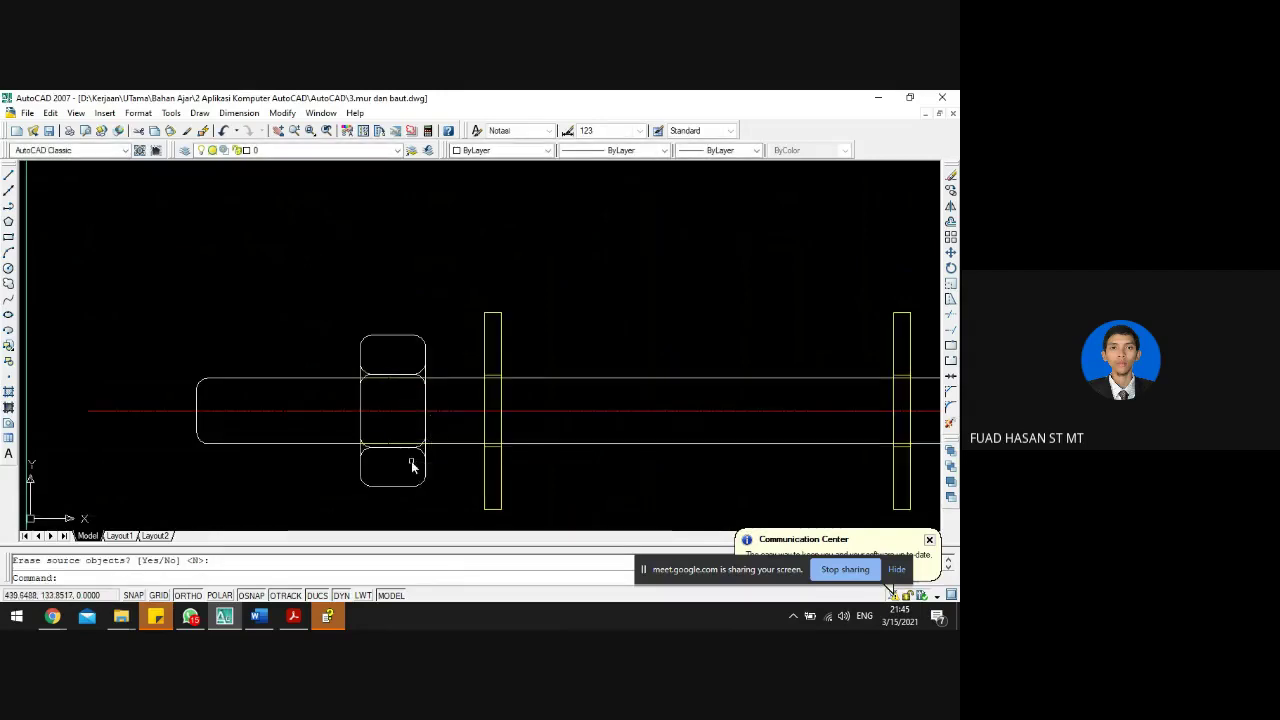
scroll(412, 466, "down", 3)
scroll(405, 345, "up", 5)
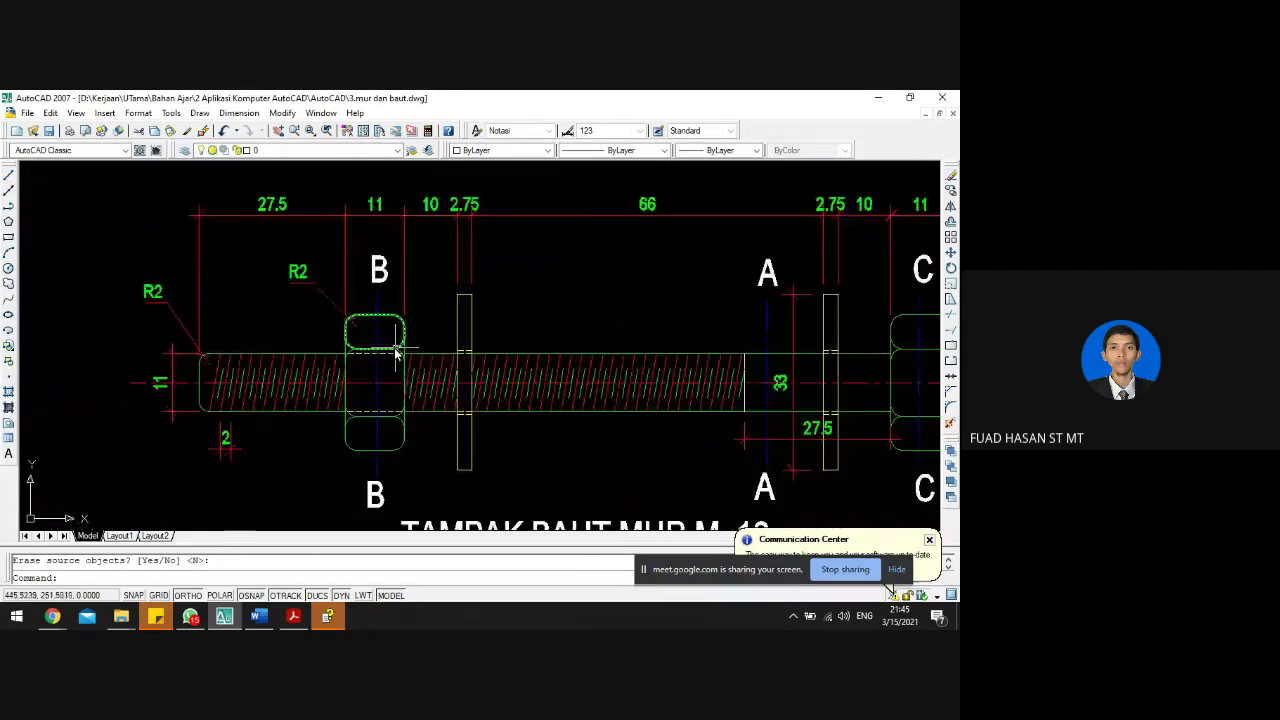
scroll(390, 341, "down", 4)
scroll(366, 393, "up", 5)
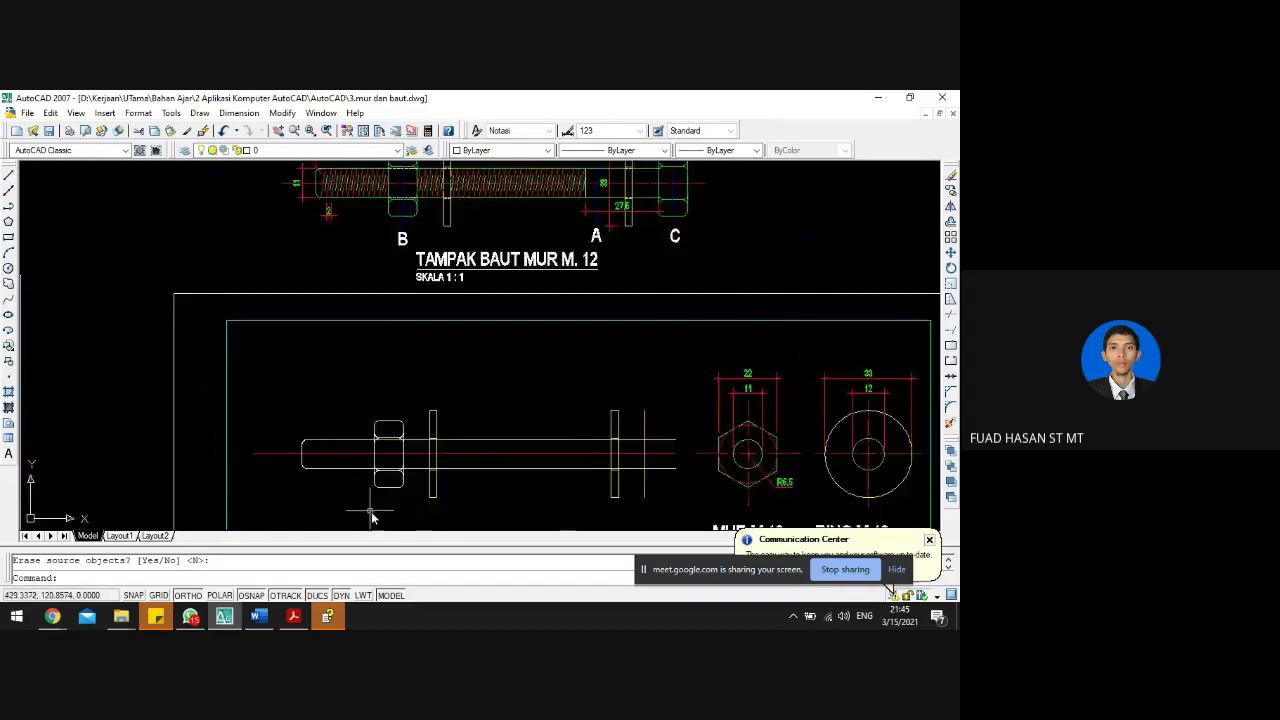
- Assign the whole nut outline, including its facet edges and corner arcs, to the GGBR layer
scroll(372, 415, "up", 3)
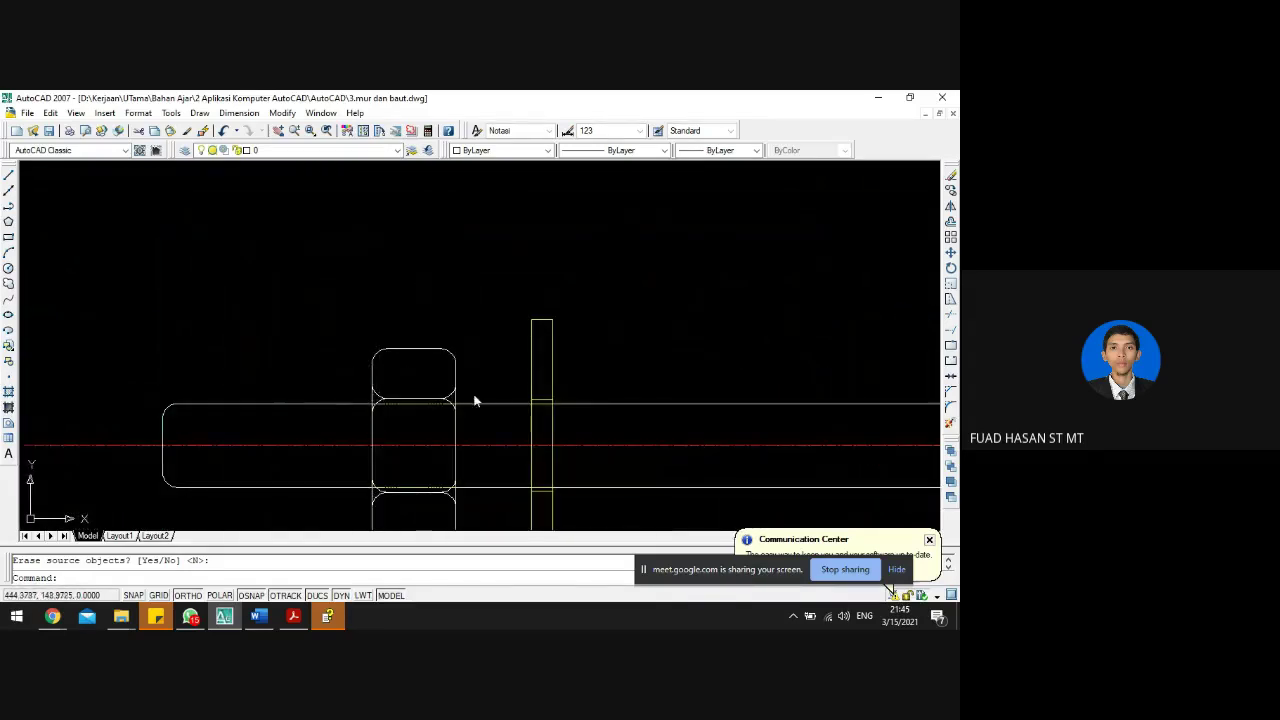
scroll(475, 400, "up", 4)
left_click_drag(470, 419, 152, 221)
scroll(214, 318, "down", 3)
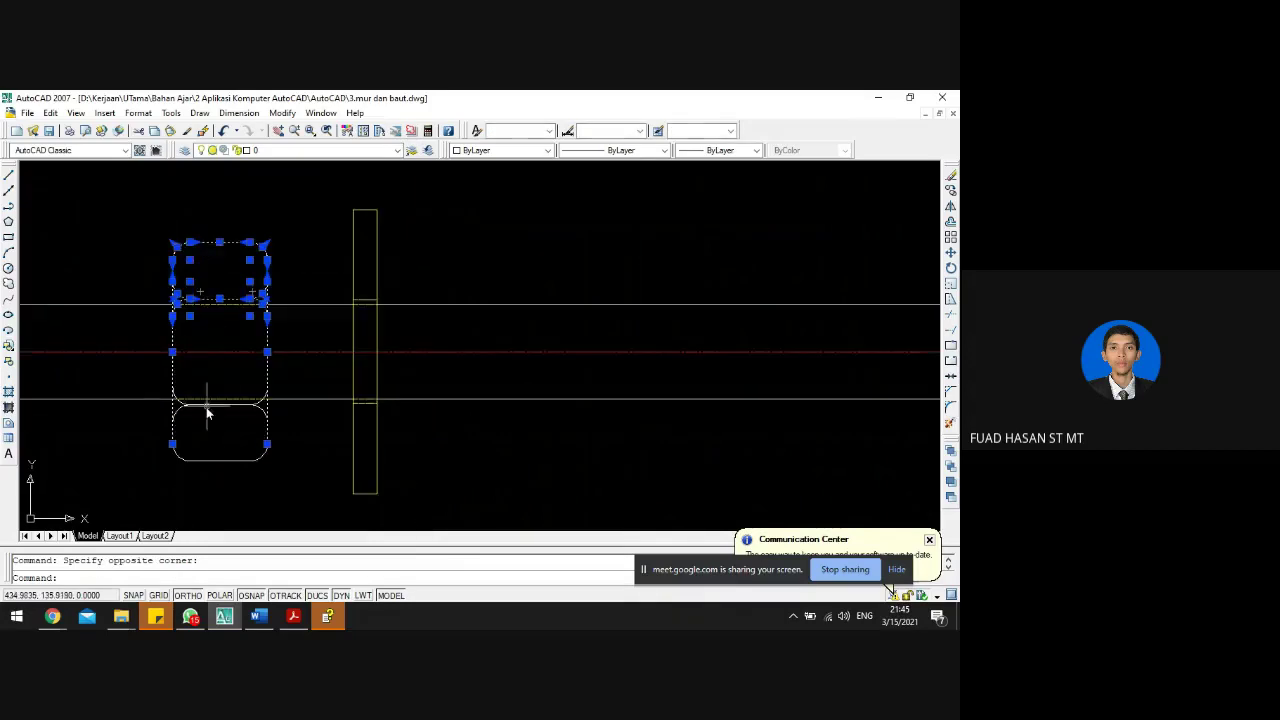
scroll(207, 410, "up", 3)
scroll(322, 398, "up", 2)
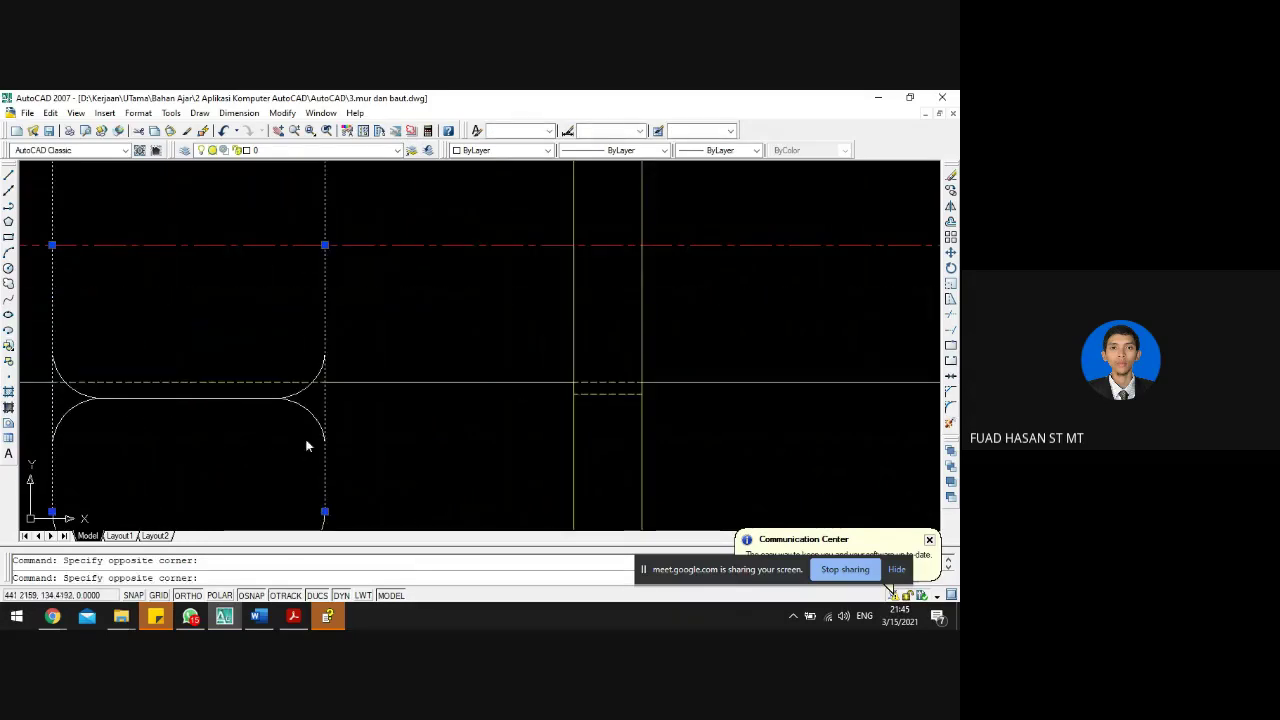
left_click_drag(308, 438, 86, 394)
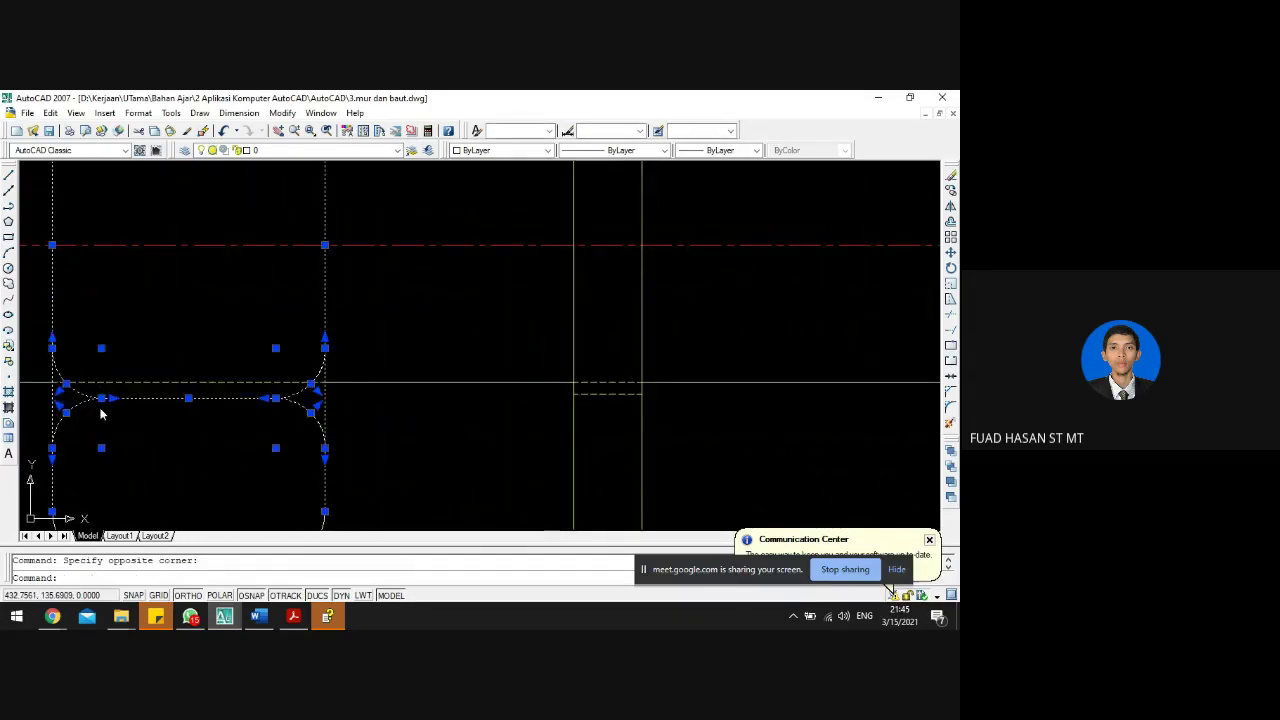
scroll(101, 412, "down", 4)
left_click(84, 426)
left_click(246, 474)
scroll(214, 508, "down", 6)
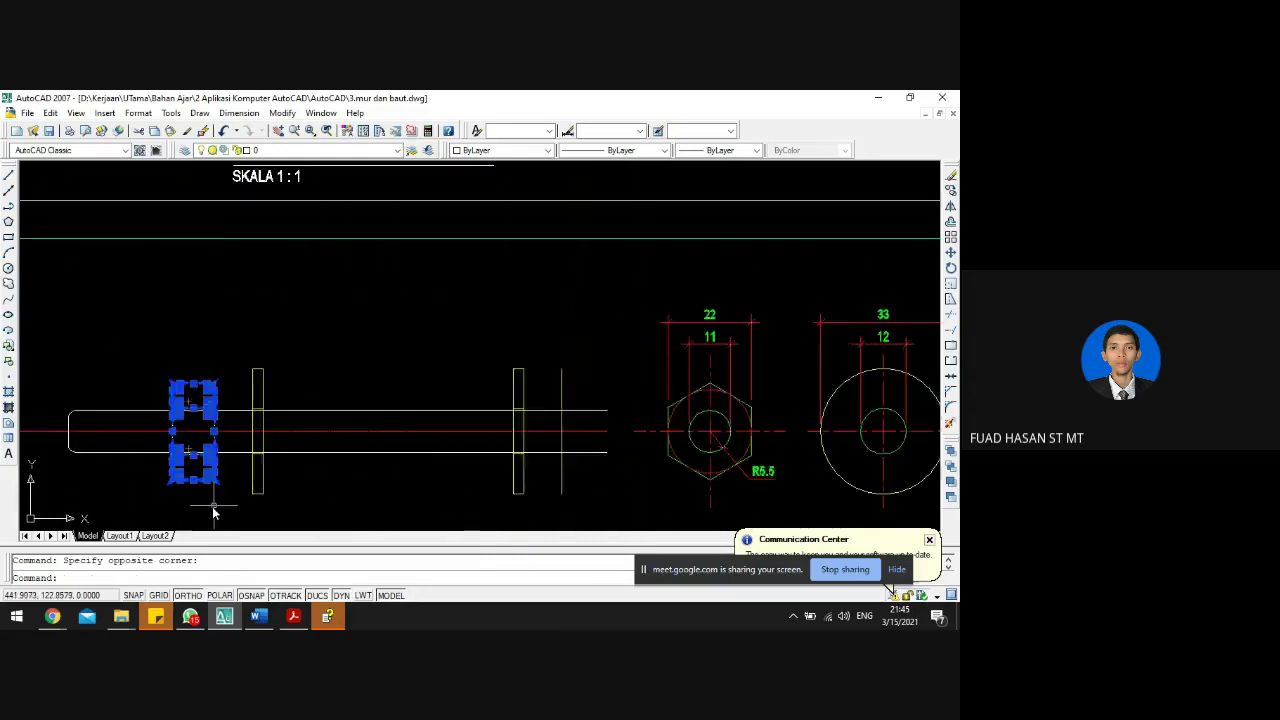
scroll(225, 190, "up", 5)
left_click(270, 152)
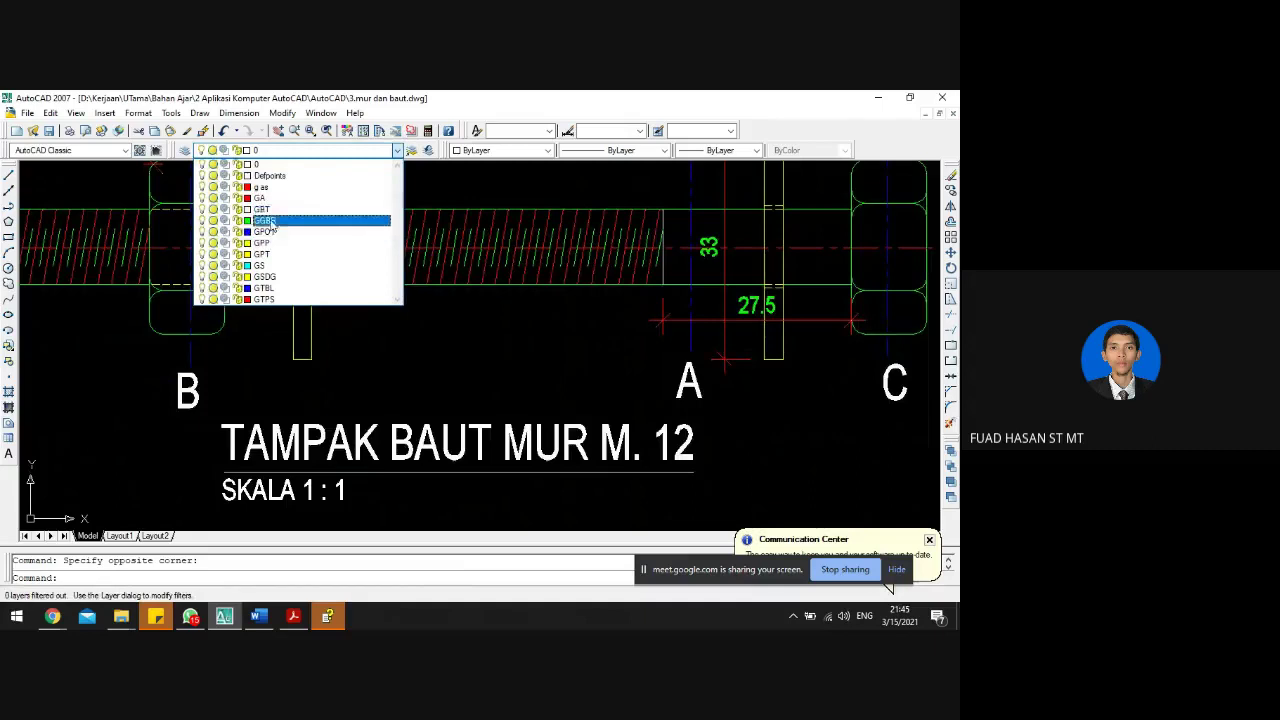
left_click(272, 221)
scroll(268, 262, "down", 6)
scroll(238, 450, "up", 2)
key("Escape")
scroll(235, 430, "down", 3)
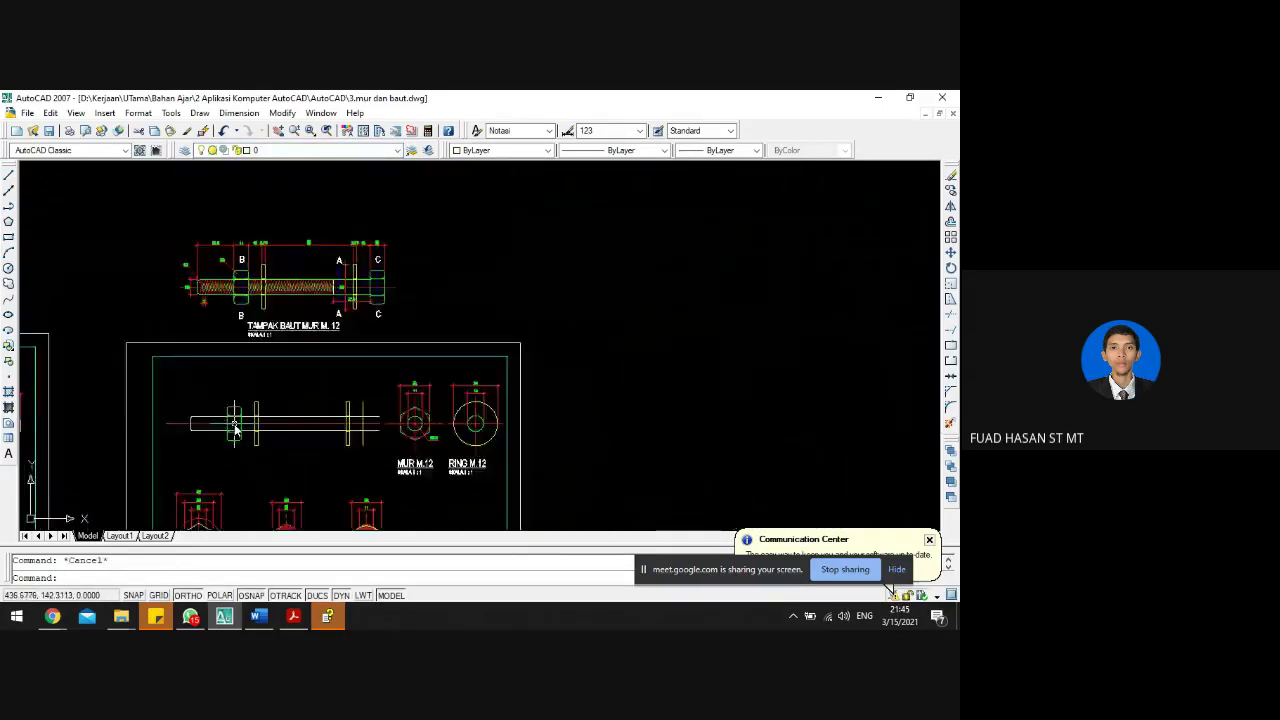
- Assign the bolt shank's outline, including its rounded end and all upper and lower edge segments, to the GGBR layer
scroll(300, 280, "up", 4)
scroll(293, 383, "down", 5)
scroll(293, 383, "up", 5)
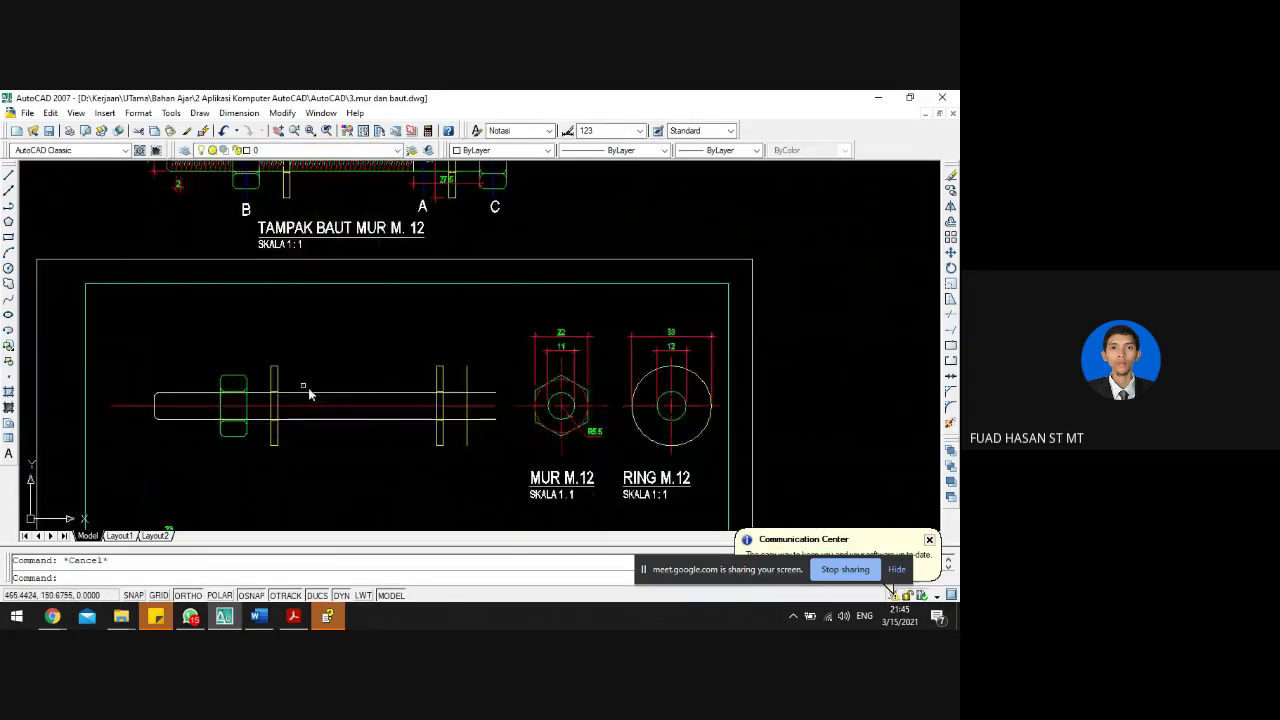
scroll(320, 391, "down", 3)
scroll(237, 407, "up", 3)
scroll(200, 388, "up", 4)
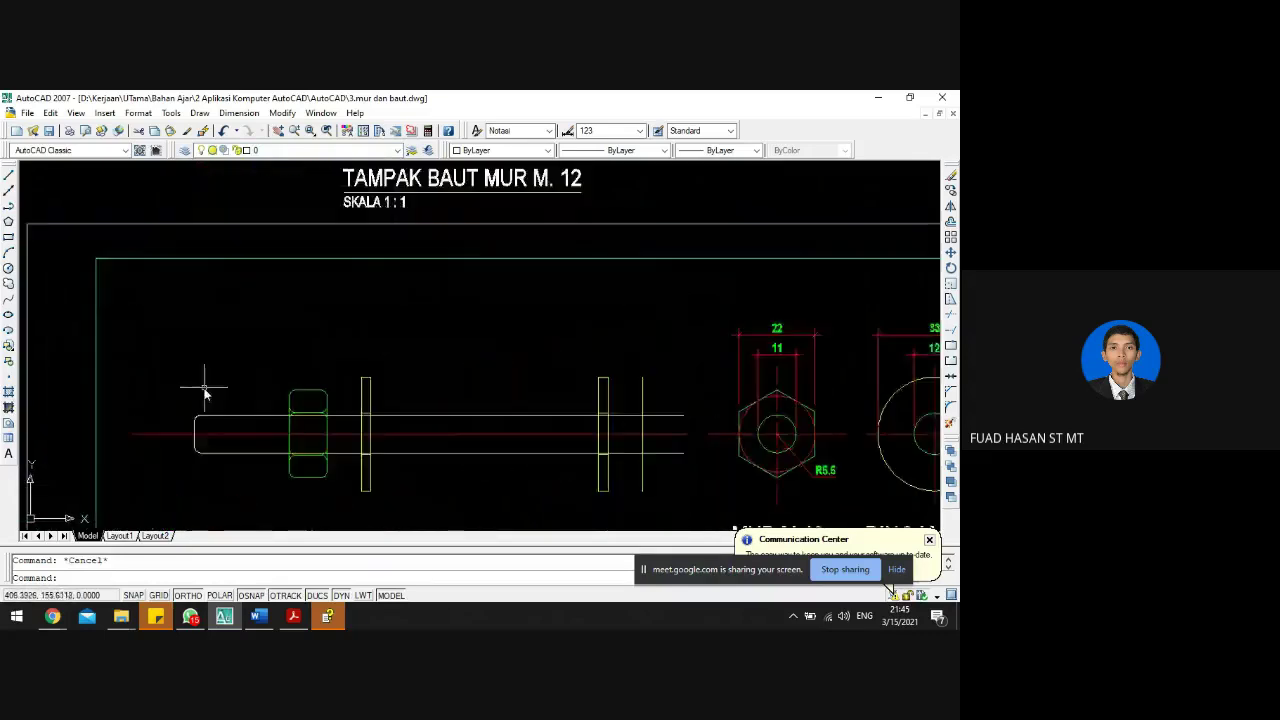
left_click(192, 381)
left_click(195, 457)
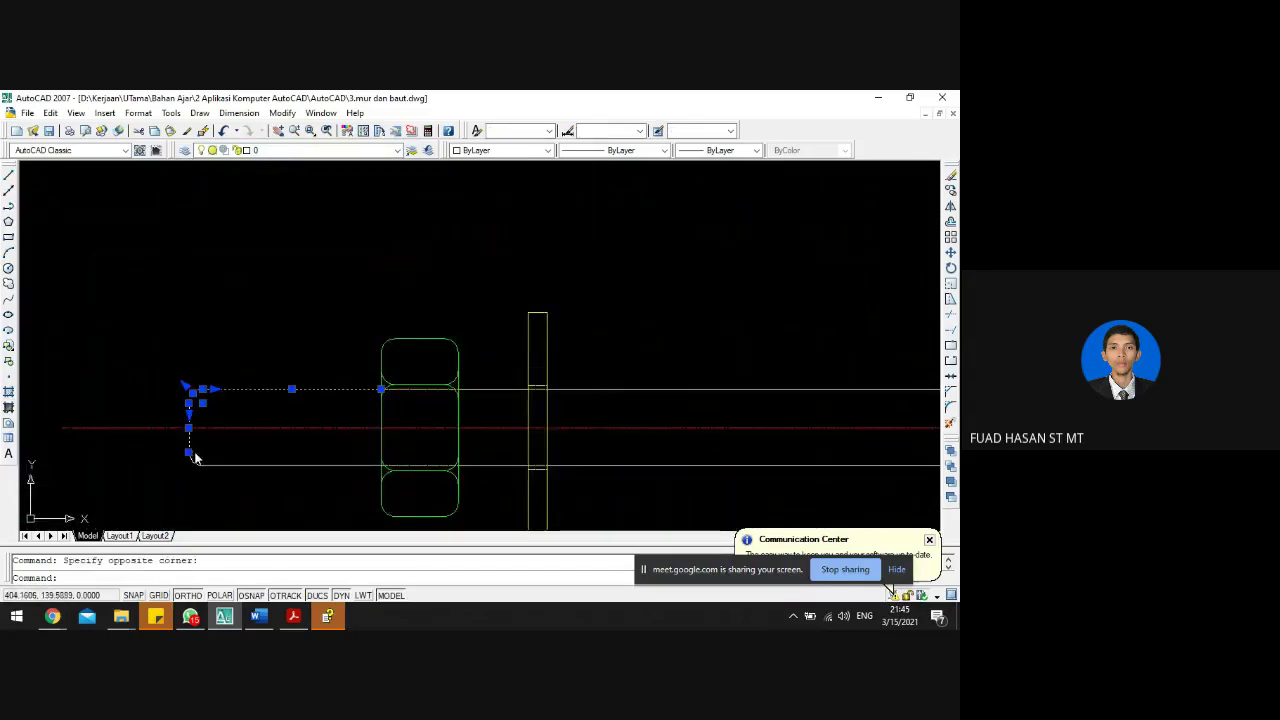
left_click(224, 489)
left_click(184, 452)
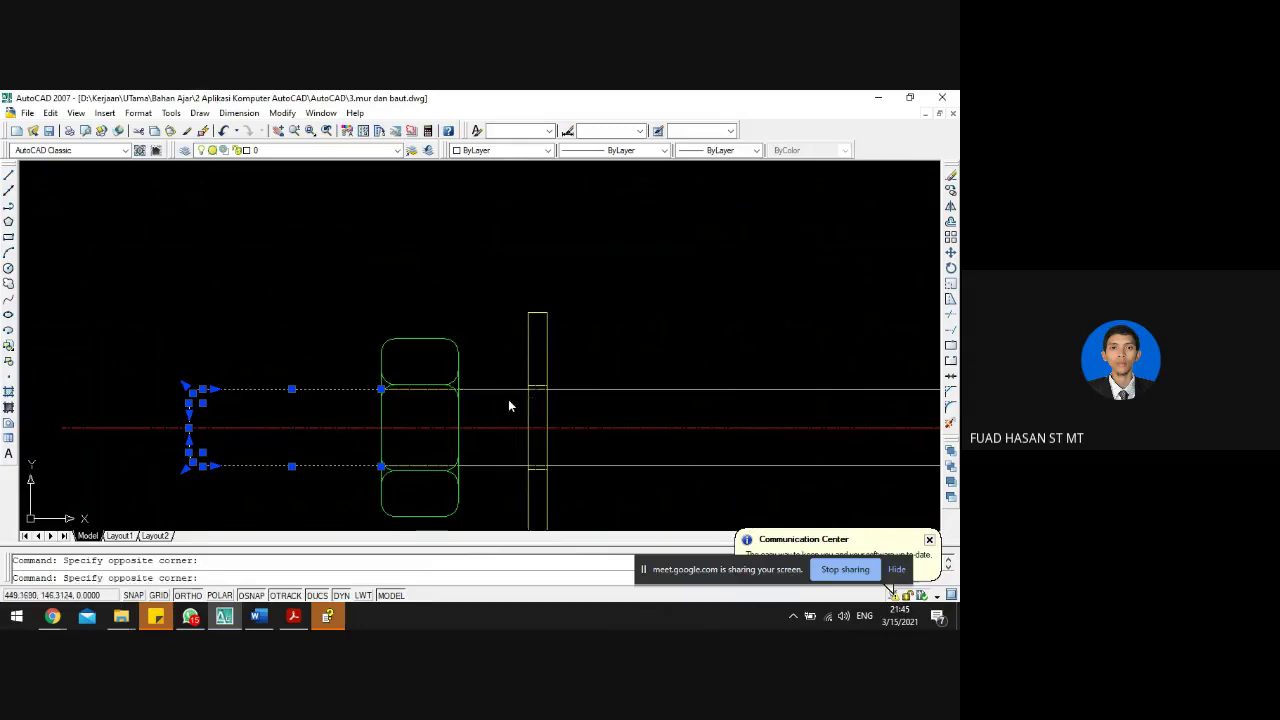
left_click(494, 470)
left_click(486, 457)
scroll(486, 457, "down", 3)
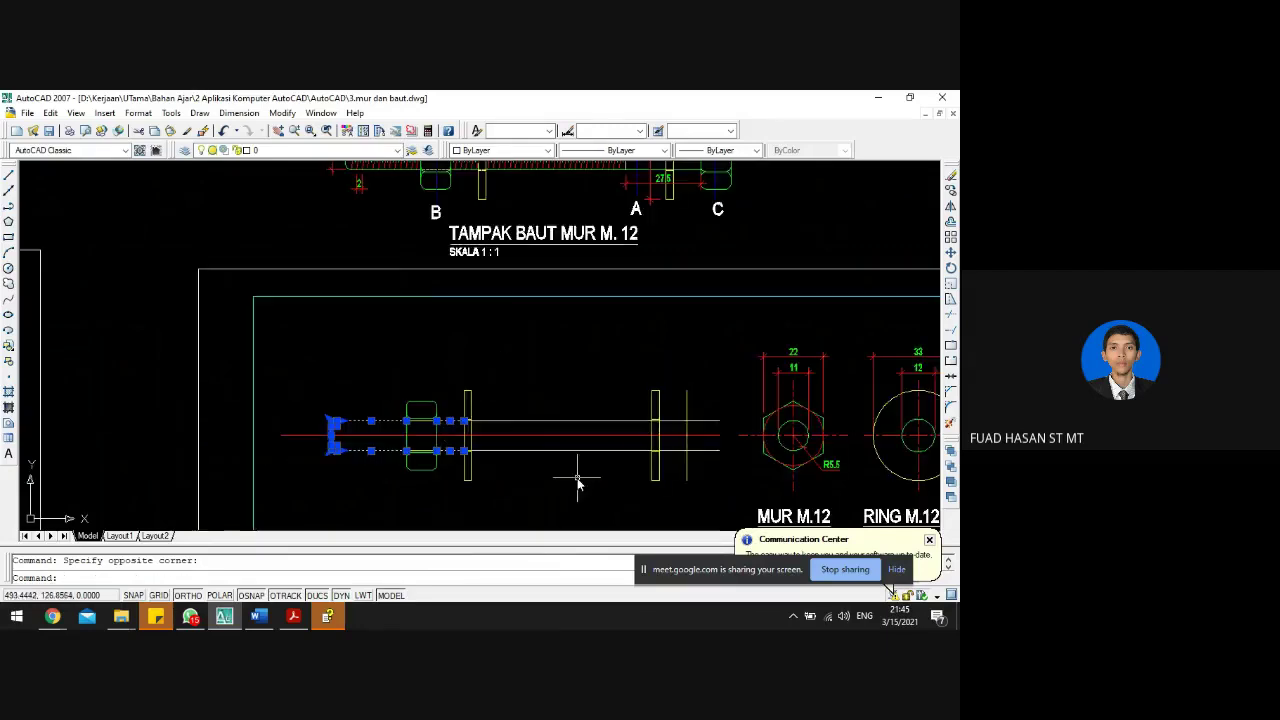
scroll(577, 481, "up", 5)
left_click(591, 451)
left_click(541, 388)
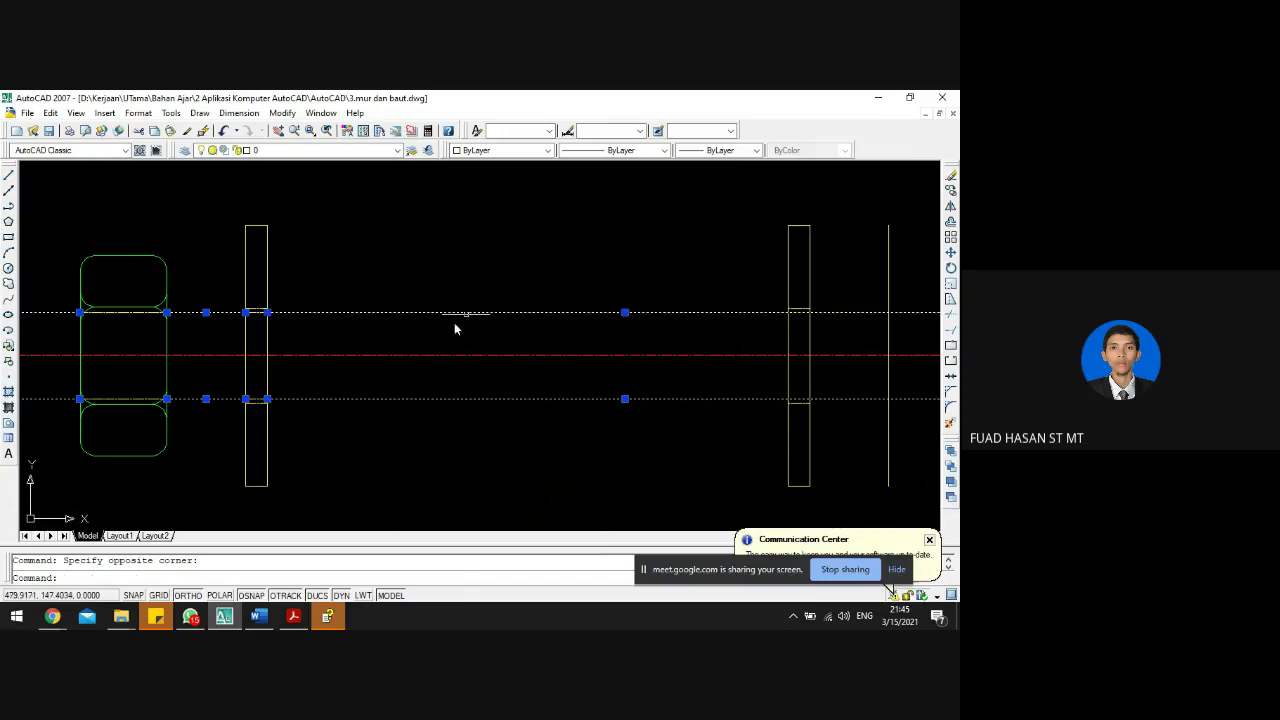
scroll(454, 322, "down", 5)
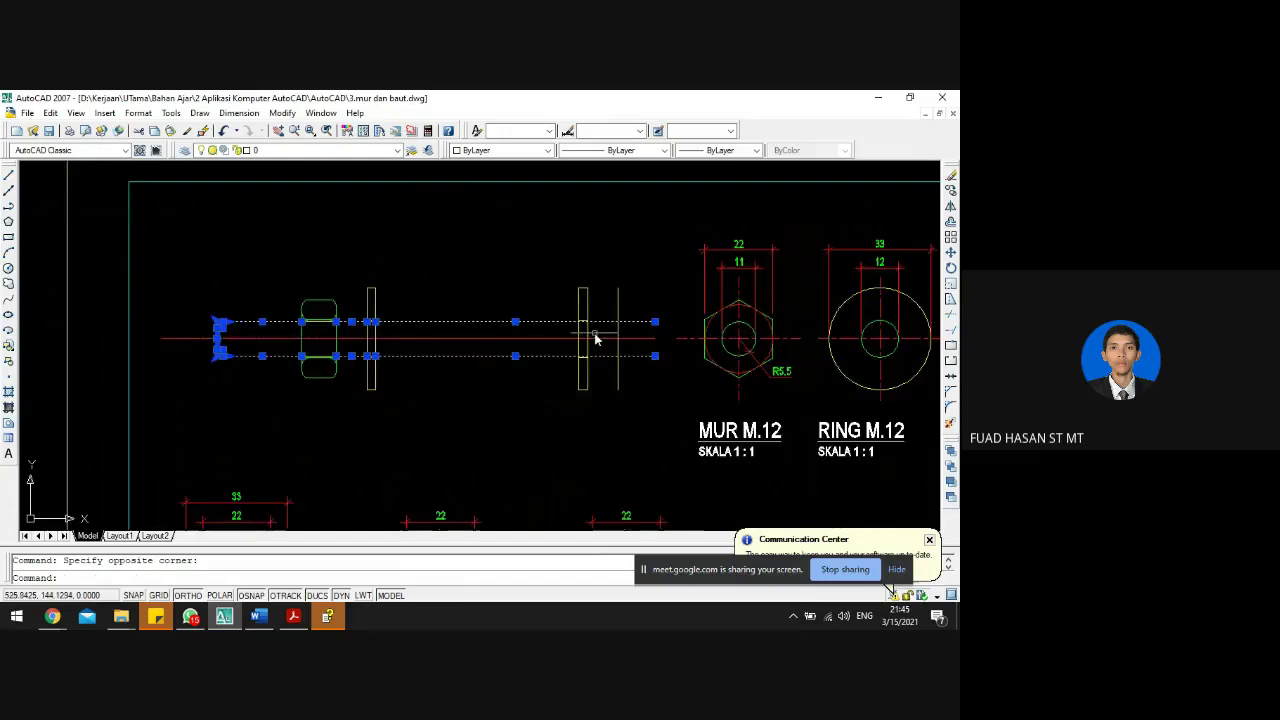
left_click(320, 152)
left_click(276, 234)
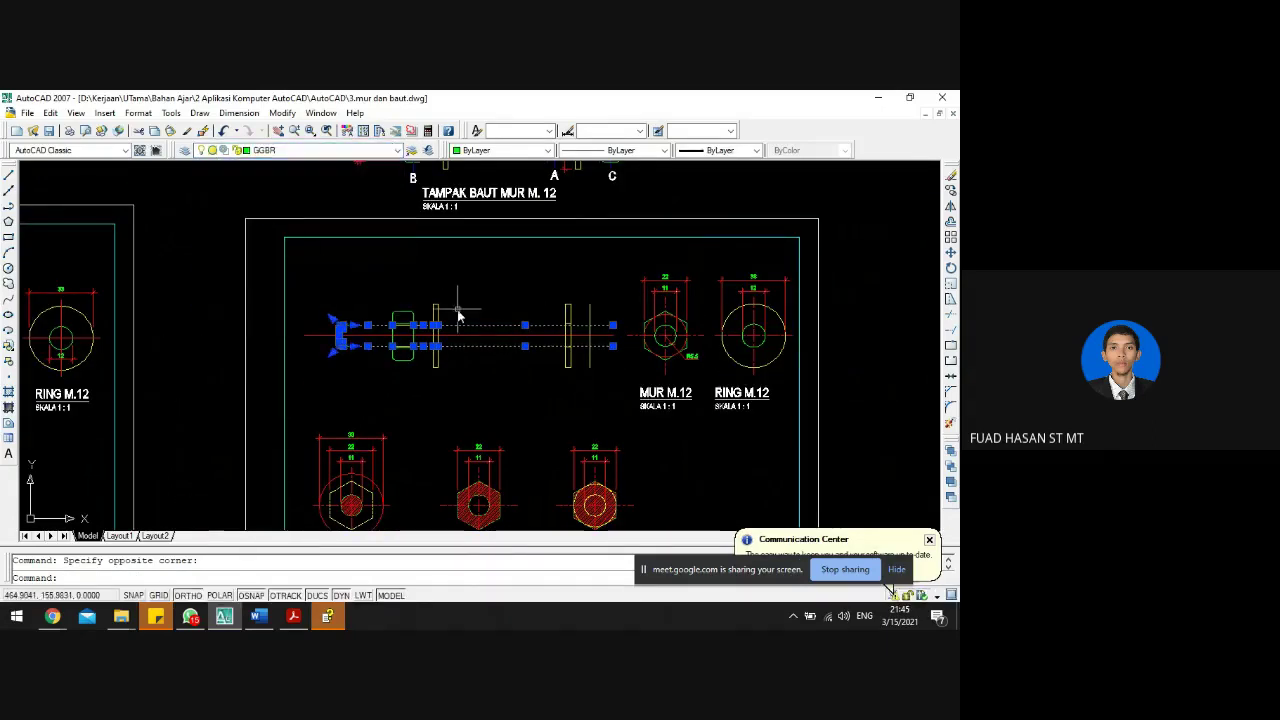
key("Escape")
- Copy the nut along the shank to the vertical guide line, based on the point where its left edge meets the shank's upper edge
scroll(460, 226, "down", 3)
scroll(577, 213, "up", 4)
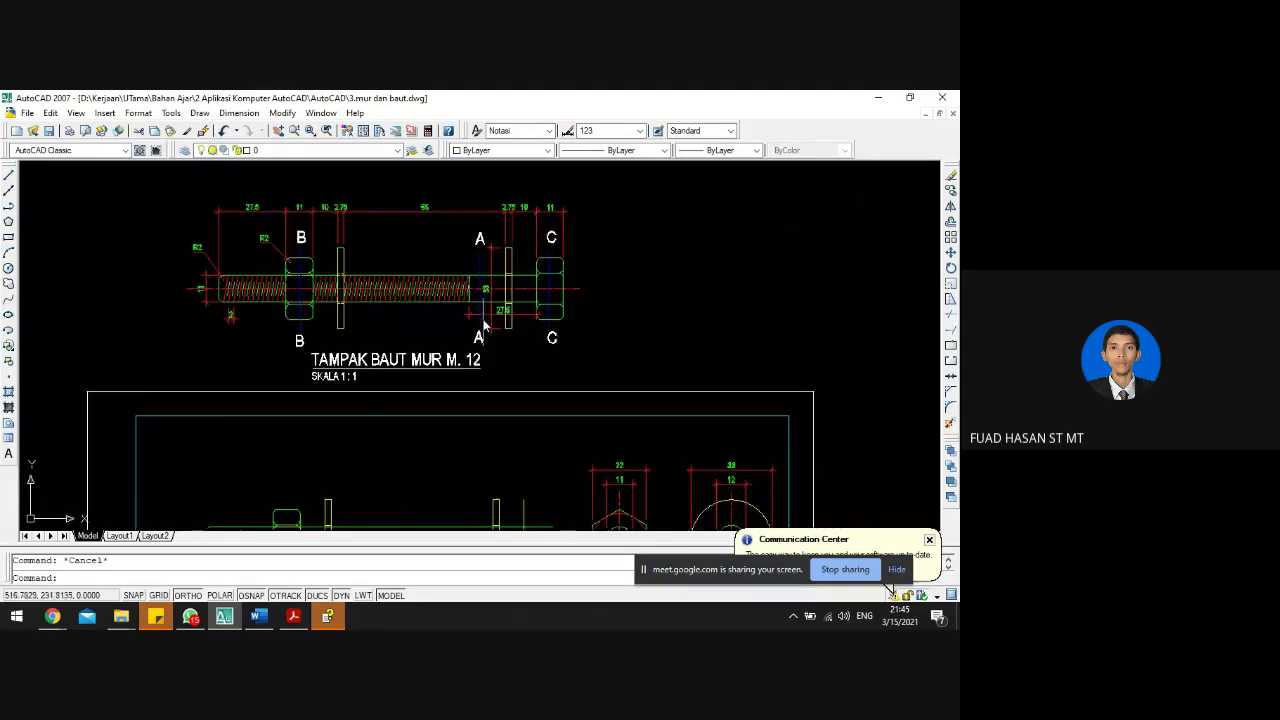
scroll(484, 326, "down", 2)
scroll(530, 281, "up", 2)
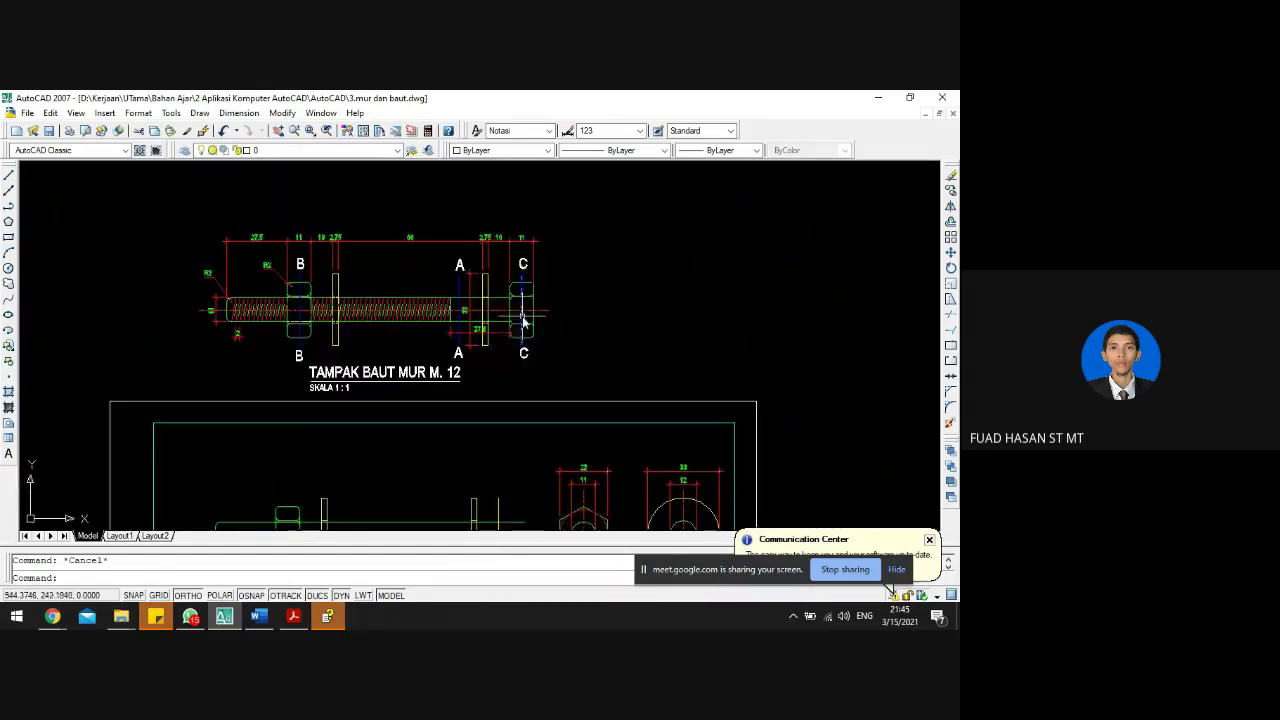
scroll(531, 283, "down", 2)
scroll(357, 400, "up", 5)
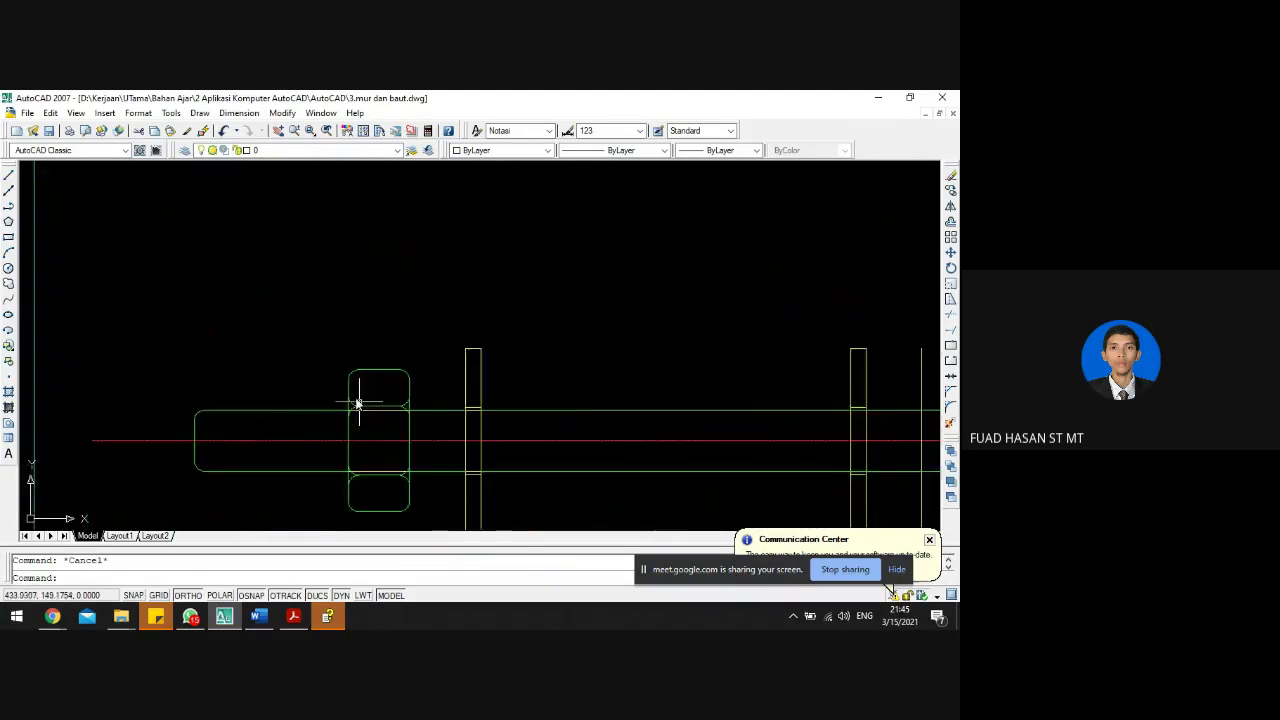
scroll(352, 397, "down", 3)
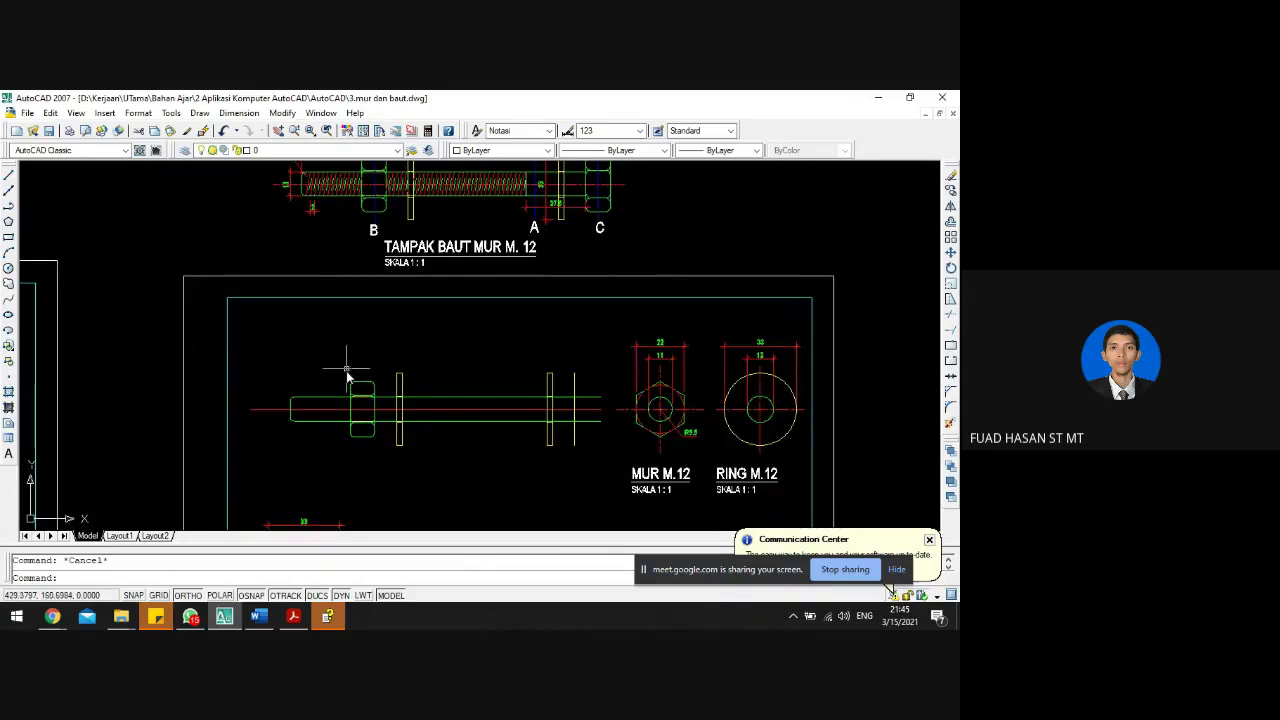
left_click(388, 466)
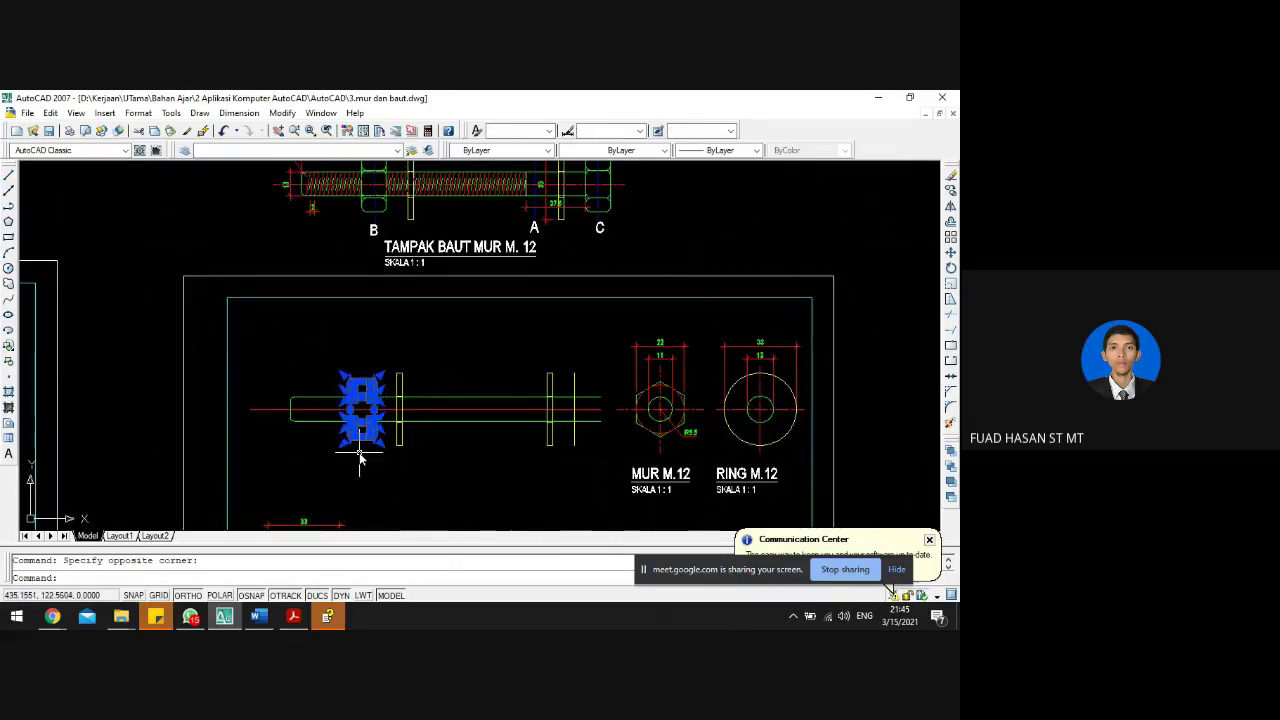
type("CO")
key("Return")
scroll(355, 440, "up", 6)
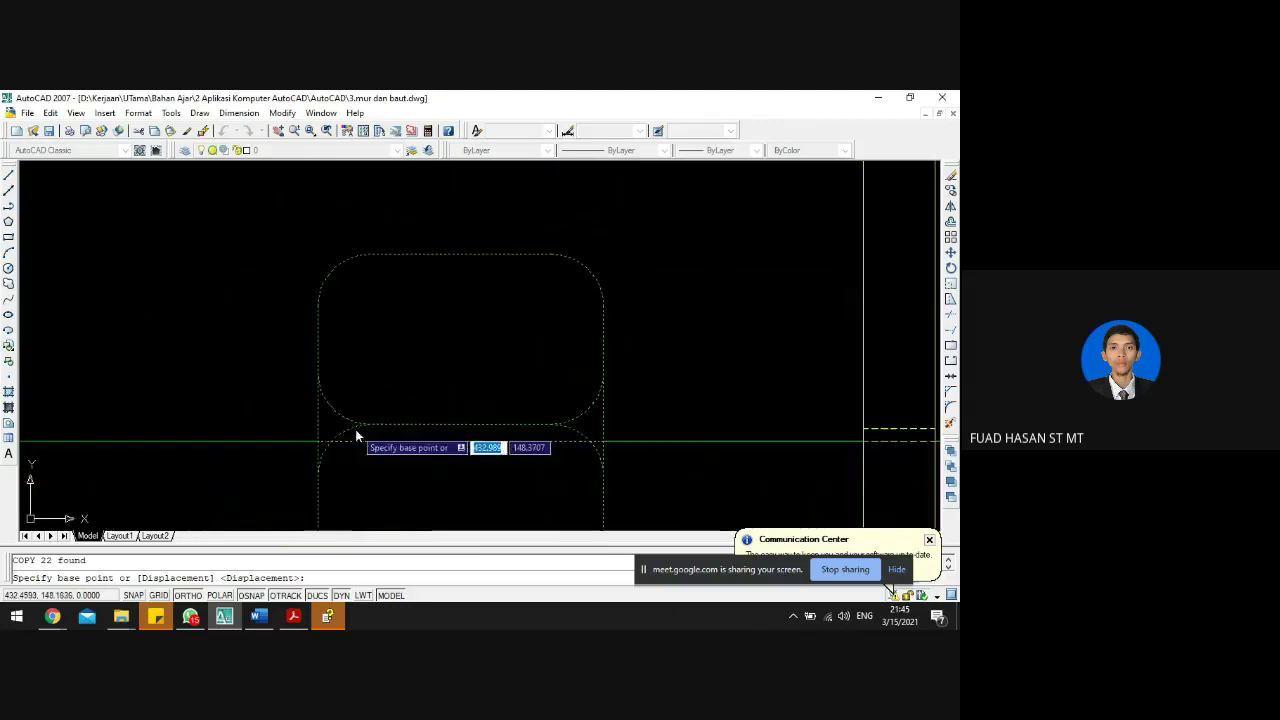
left_click(318, 442)
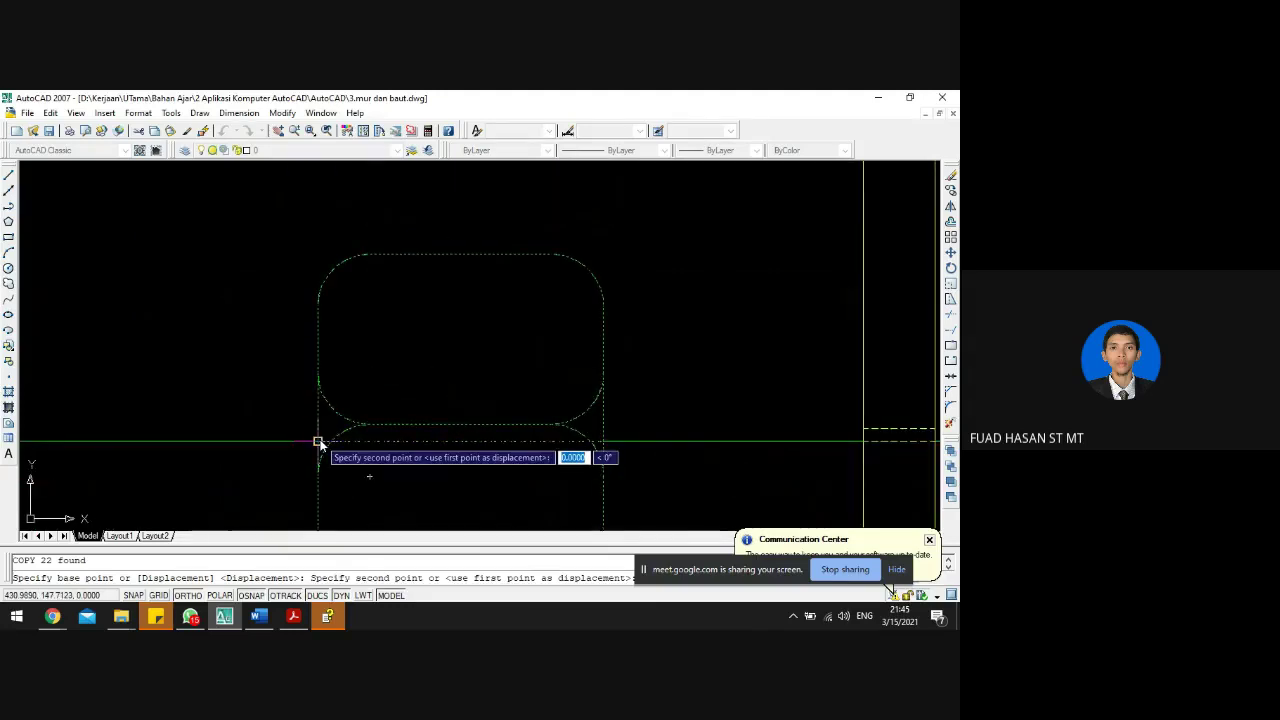
scroll(312, 449, "down", 5)
scroll(600, 455, "up", 5)
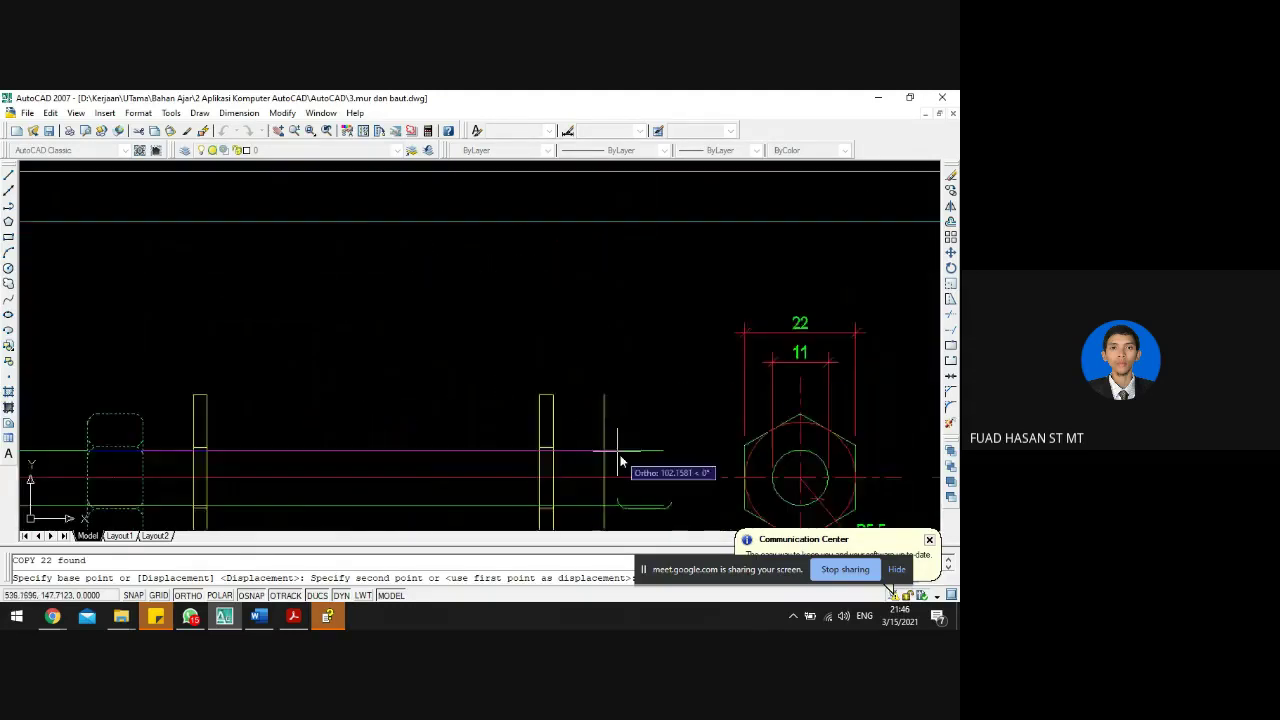
left_click(581, 451)
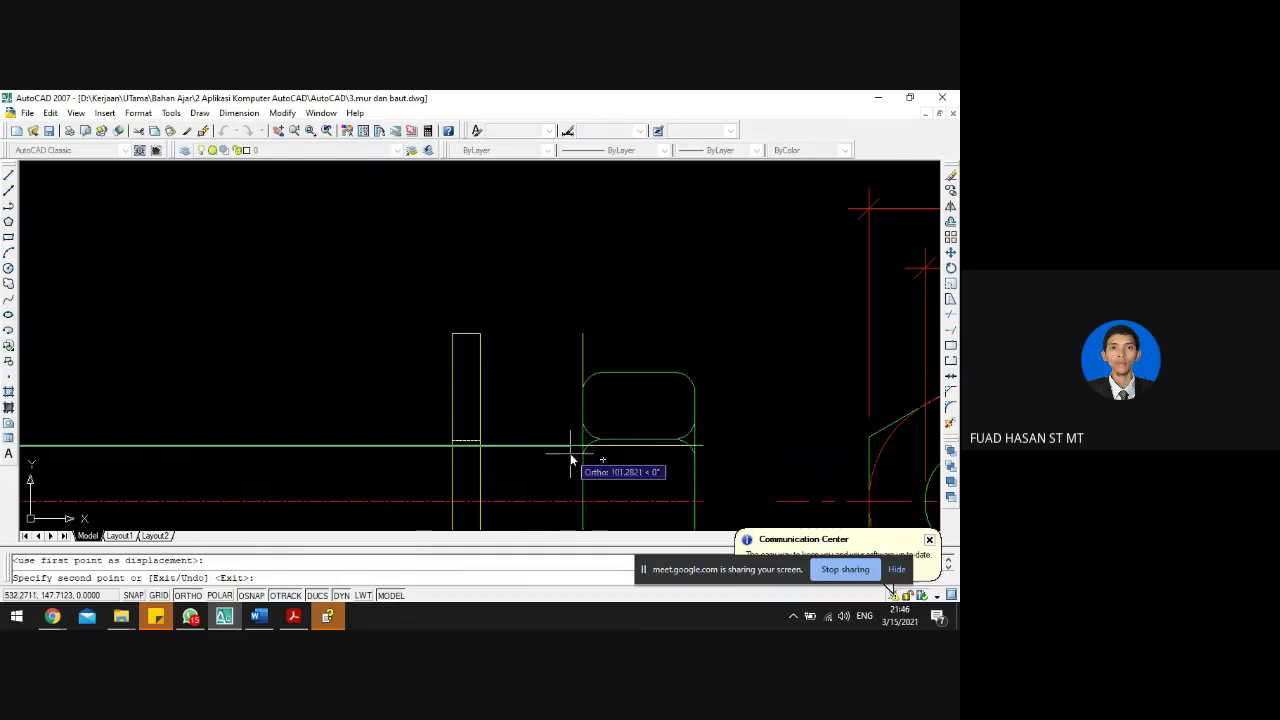
key("Escape")
- Erase the upper yellow hidden line inside the copied bolt head and the vertical guide line along its inner face
scroll(567, 453, "down", 4)
scroll(600, 195, "up", 3)
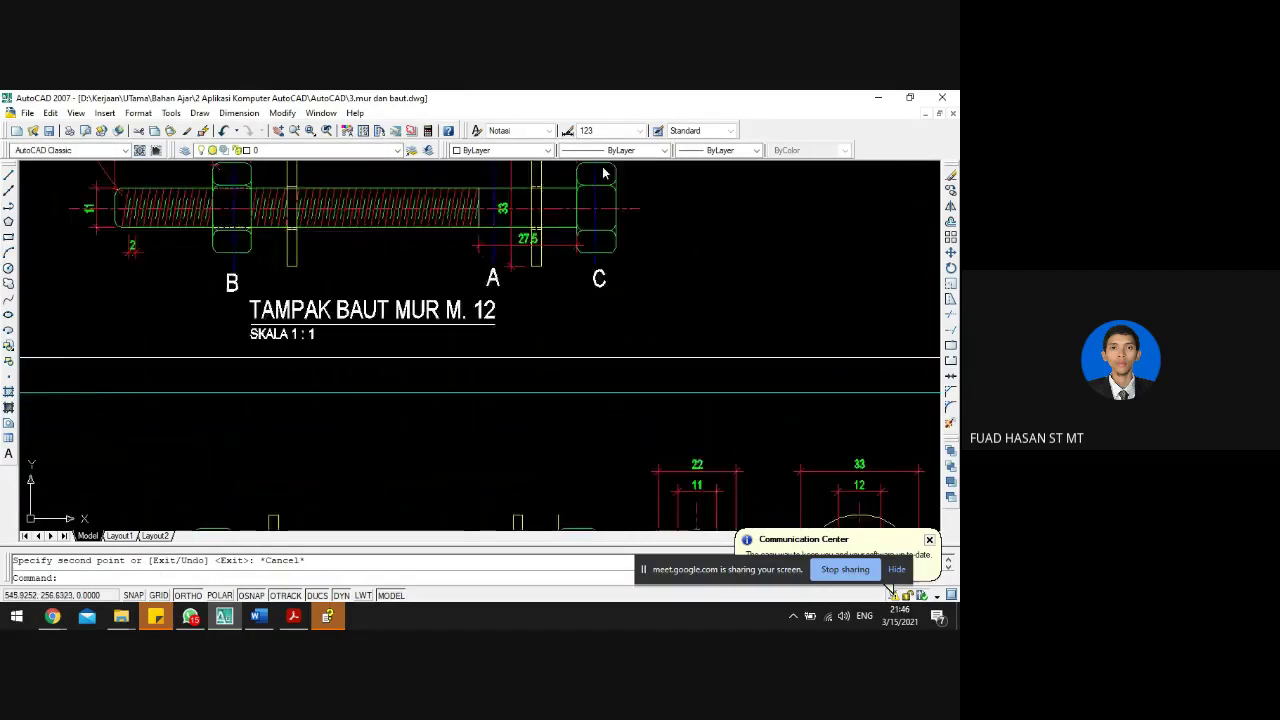
scroll(565, 378, "down", 5)
scroll(565, 378, "up", 4)
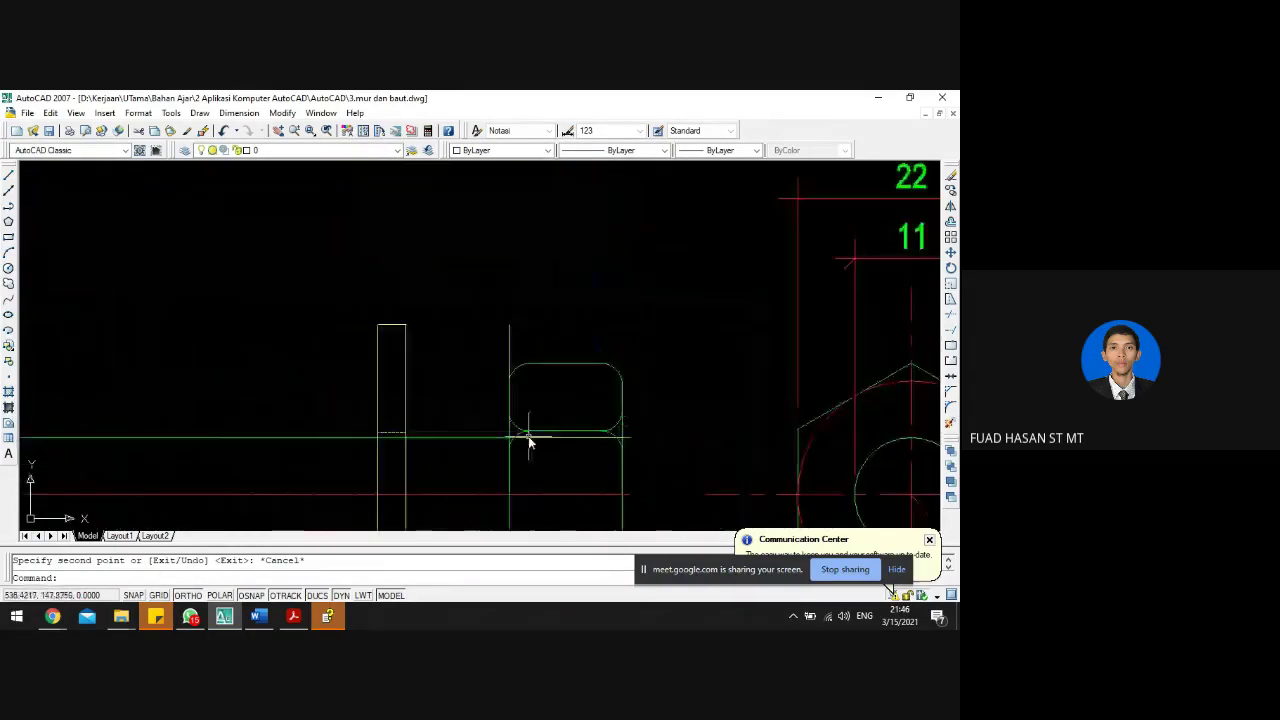
left_click(538, 438)
key("Escape")
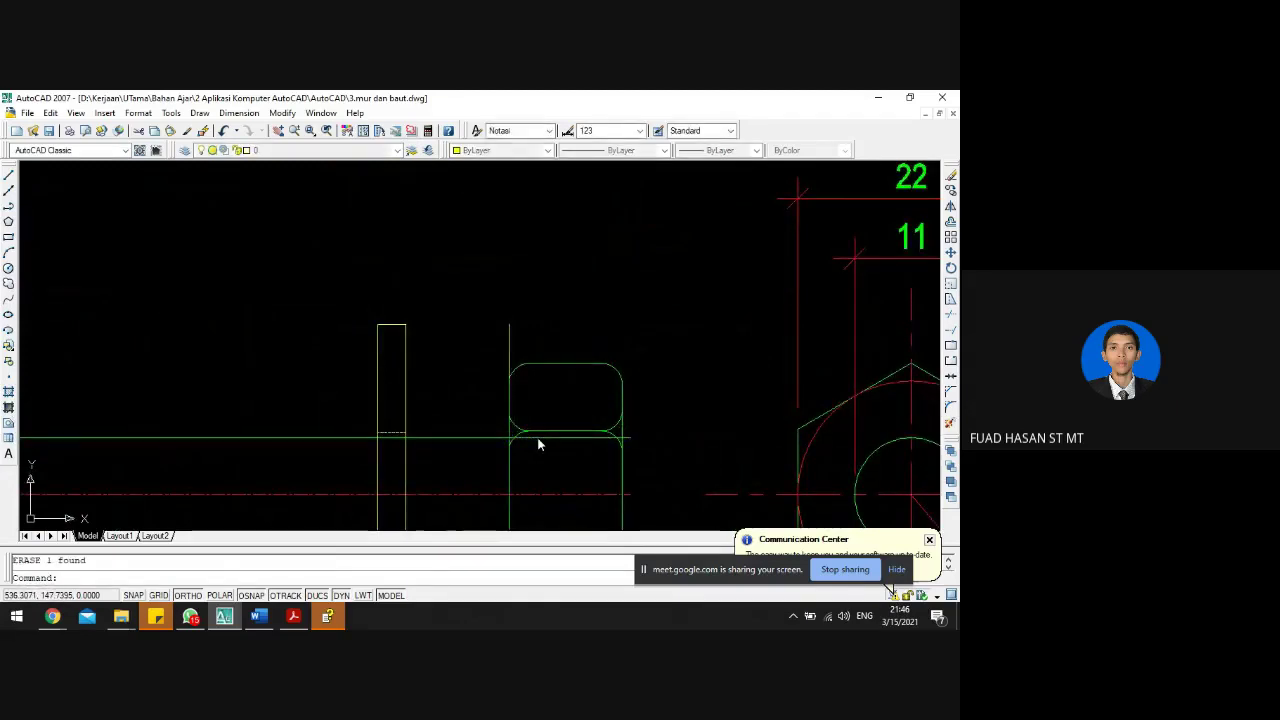
left_click(537, 349)
left_click(503, 337)
key("Delete")
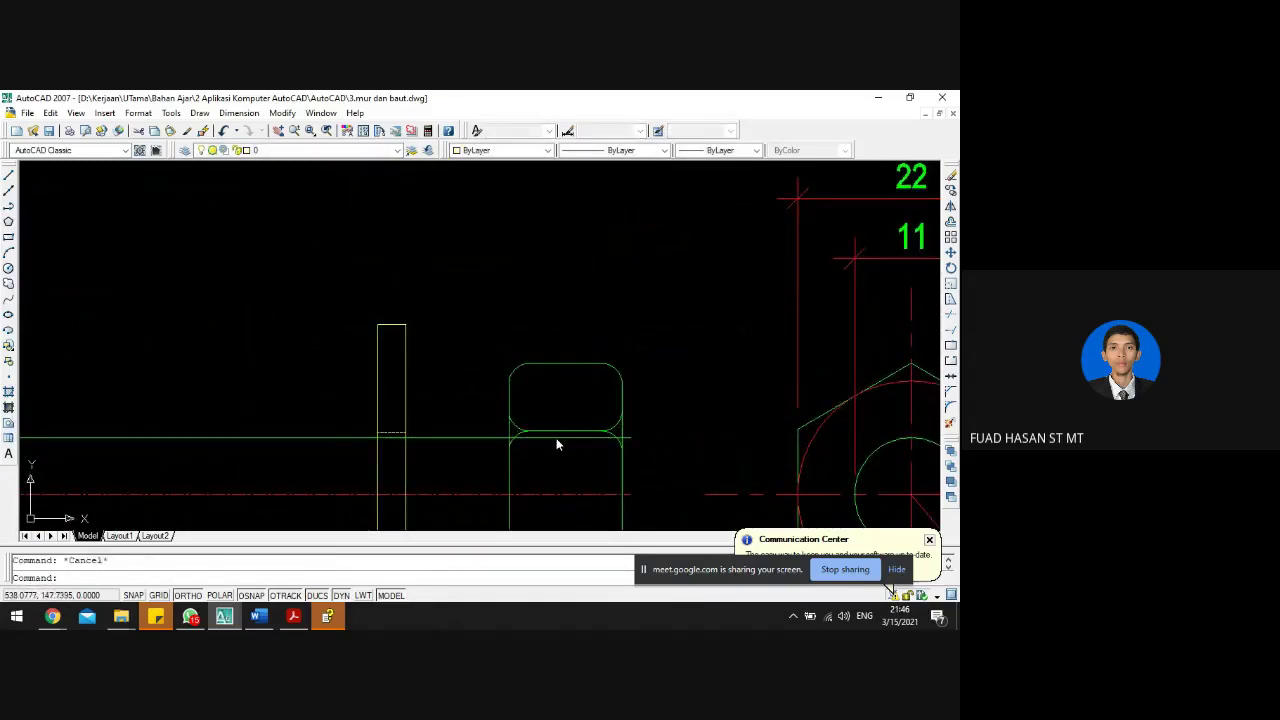
- Erase the lower yellow hidden line inside the copied bolt head
left_click(568, 438)
key("Escape")
scroll(535, 480, "down", 2)
scroll(535, 480, "up", 4)
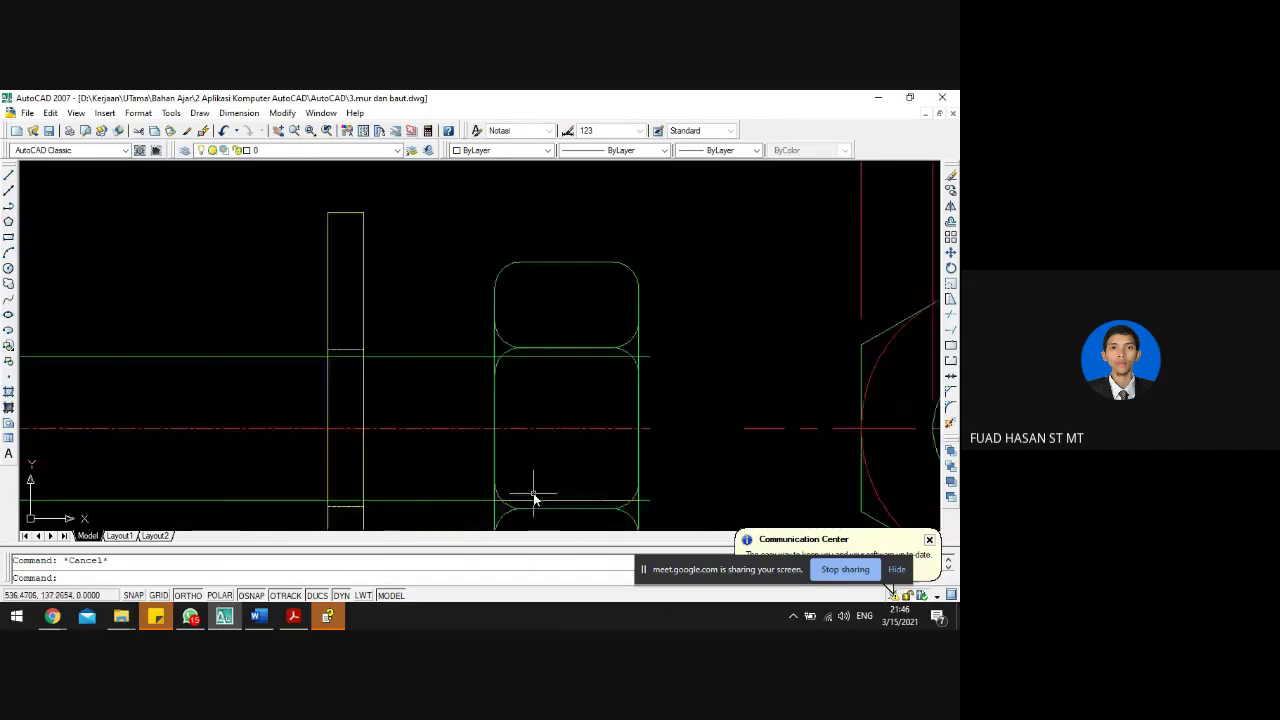
left_click(546, 503)
key("Delete")
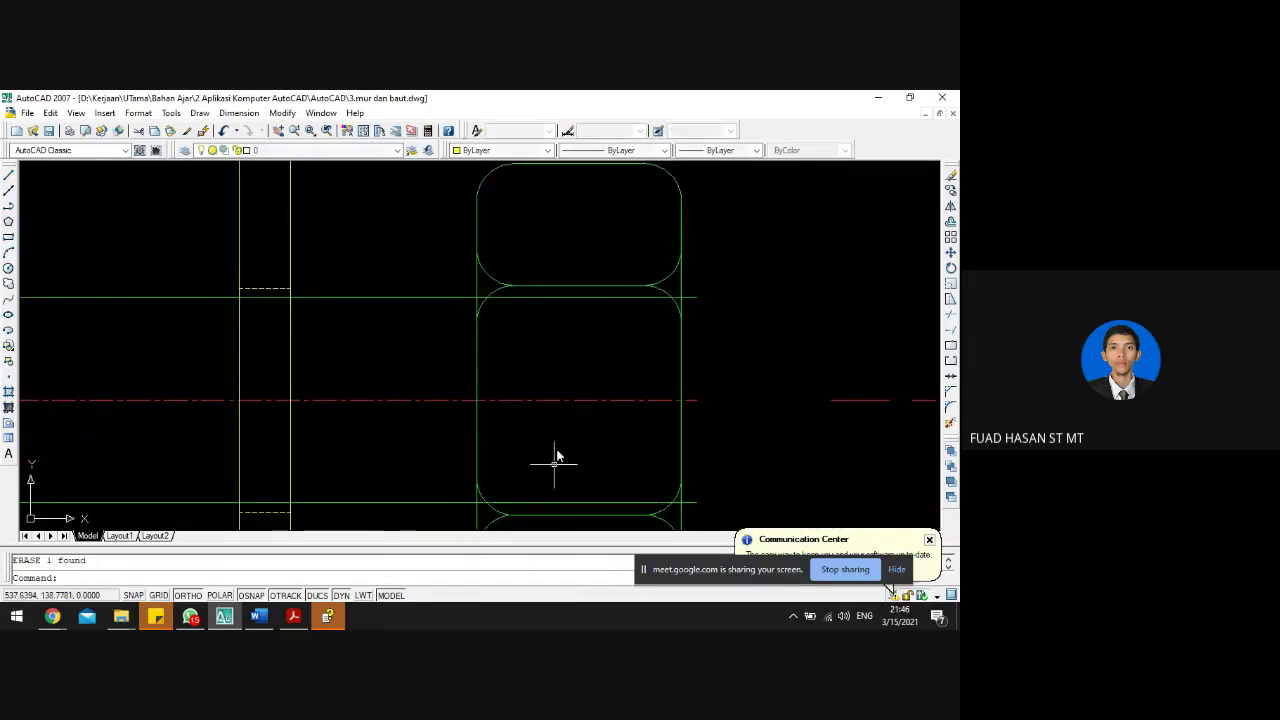
scroll(554, 455, "down", 5)
scroll(540, 438, "up", 5)
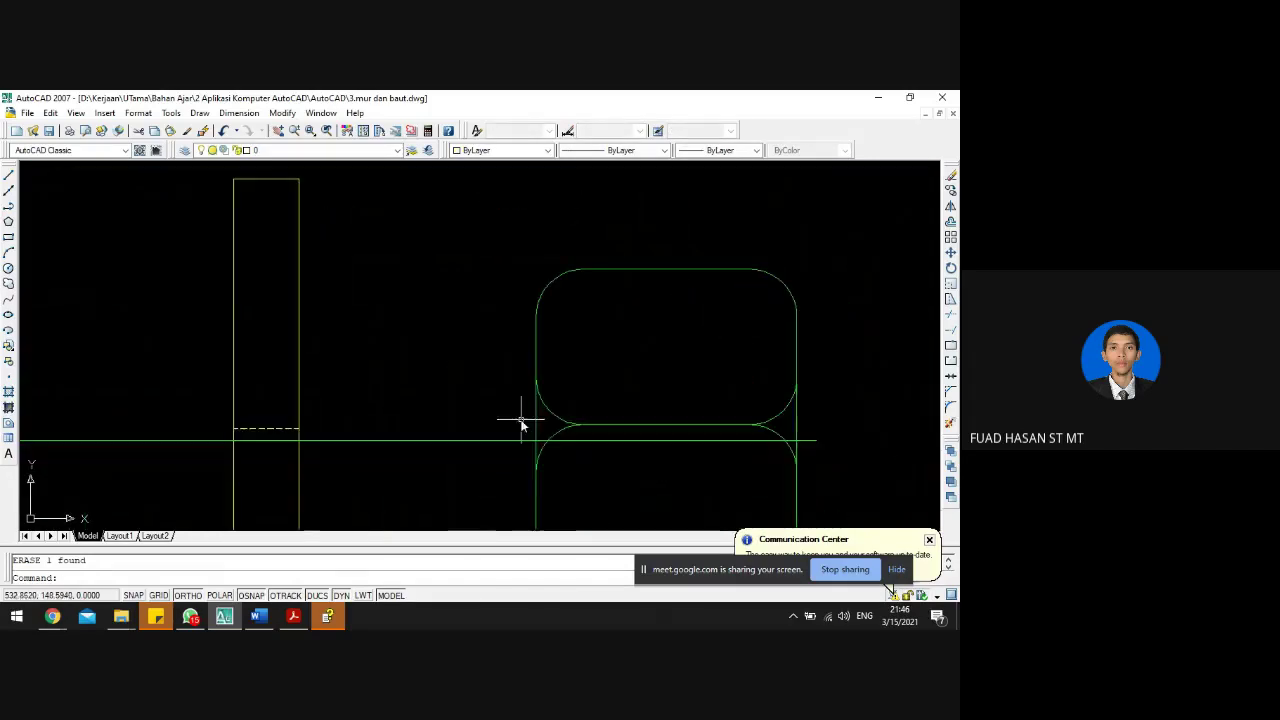
left_click(540, 425)
scroll(535, 400, "down", 4)
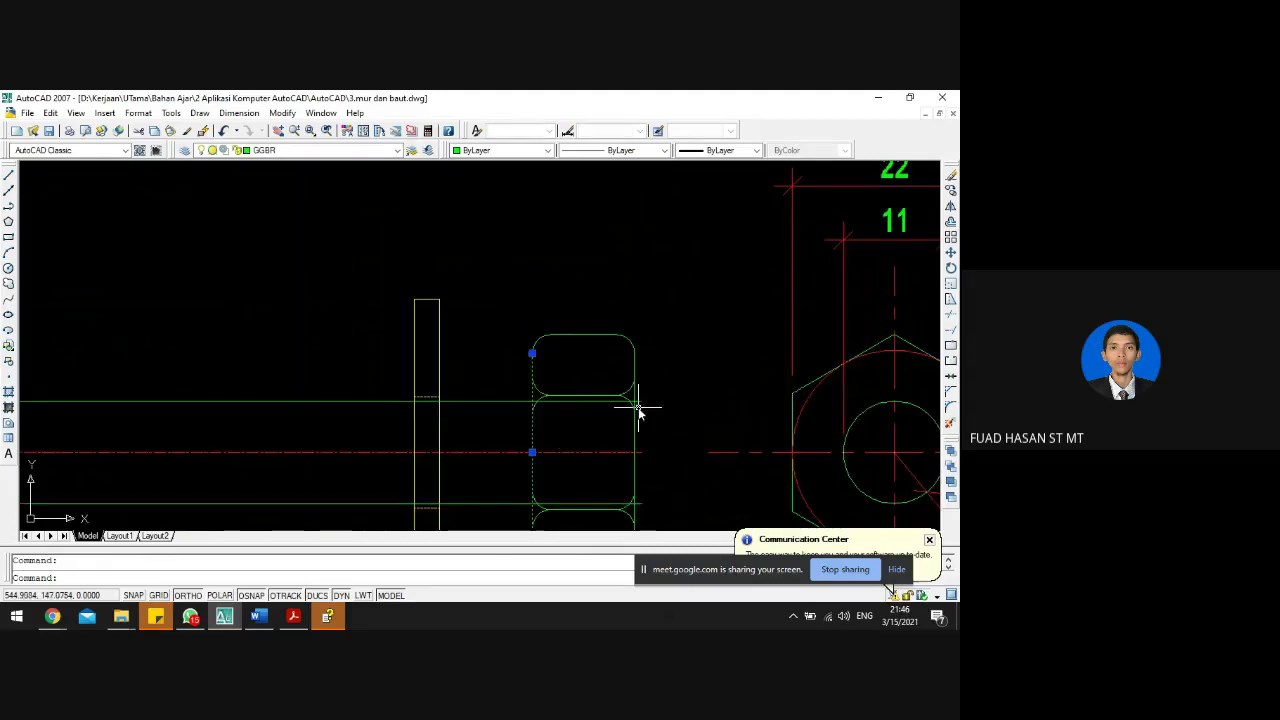
scroll(643, 407, "up", 5)
left_click(627, 373)
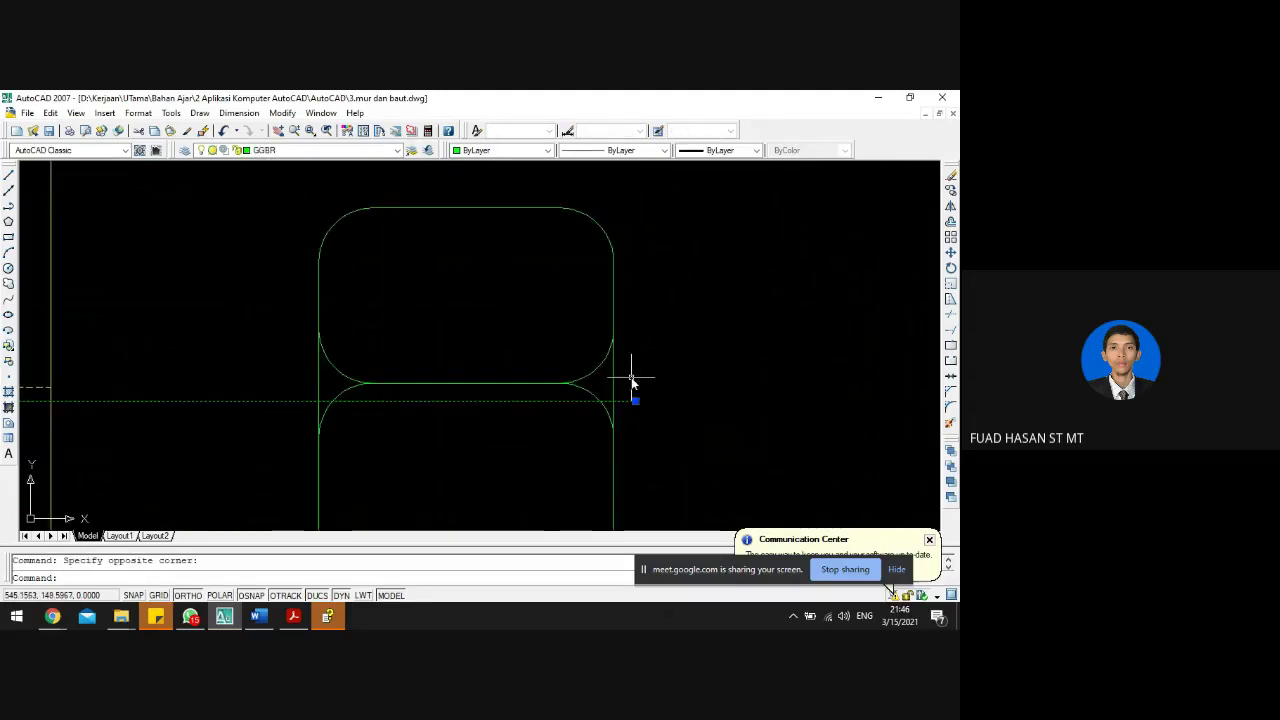
key("Escape")
- Trim the shank's upper and lower edges inside the bolt head, using the head's inner face as the cutting edge
type("tr")
key("Return")
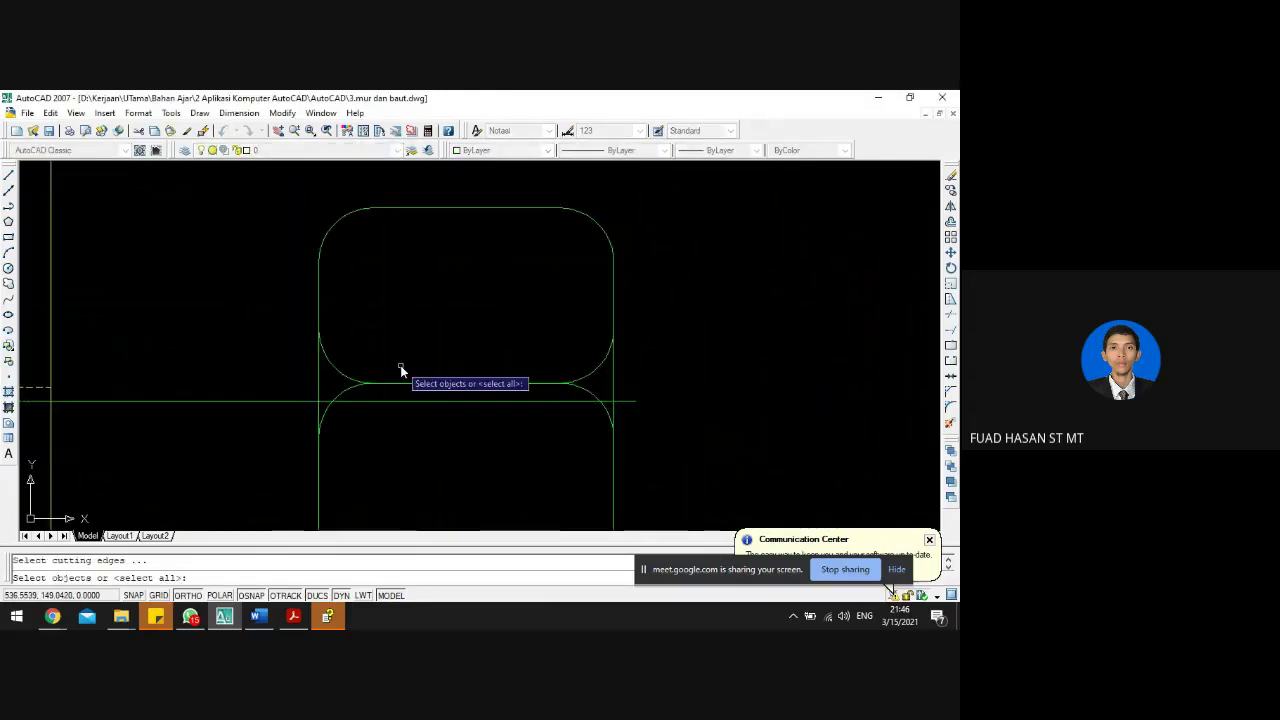
left_click(320, 370)
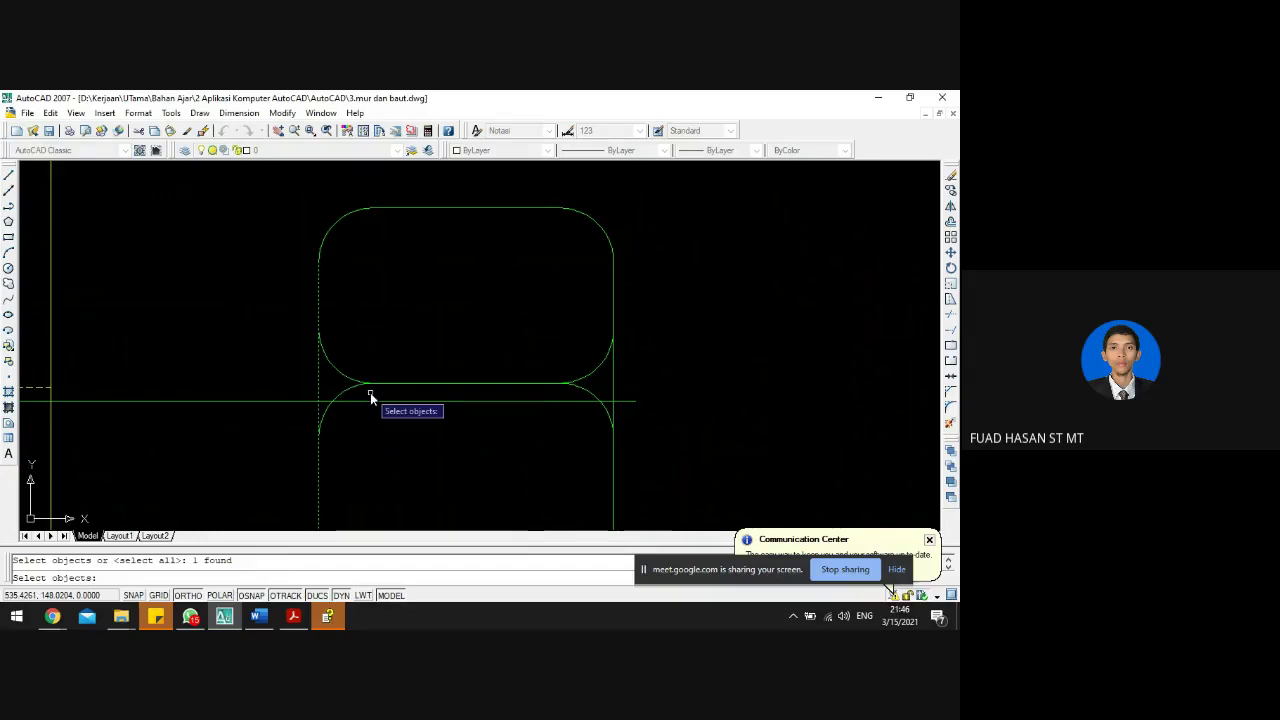
key("Return")
scroll(370, 392, "down", 4)
scroll(412, 430, "up", 5)
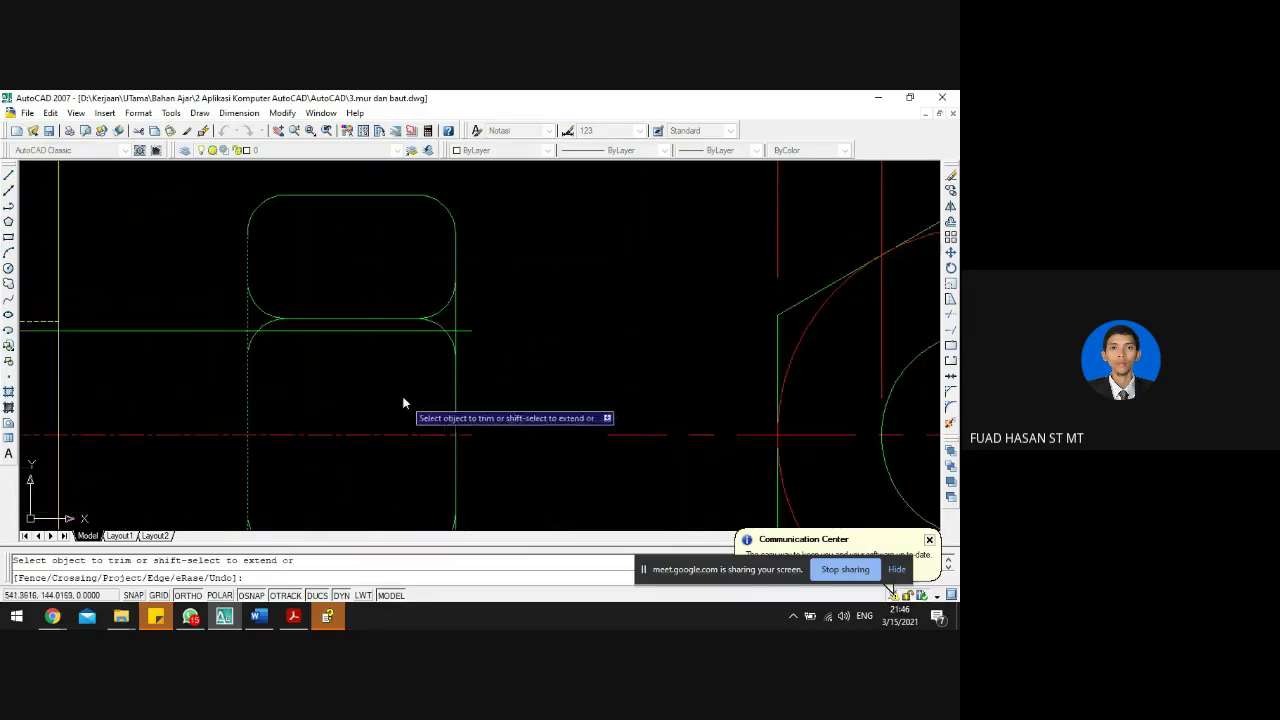
scroll(395, 390, "down", 2)
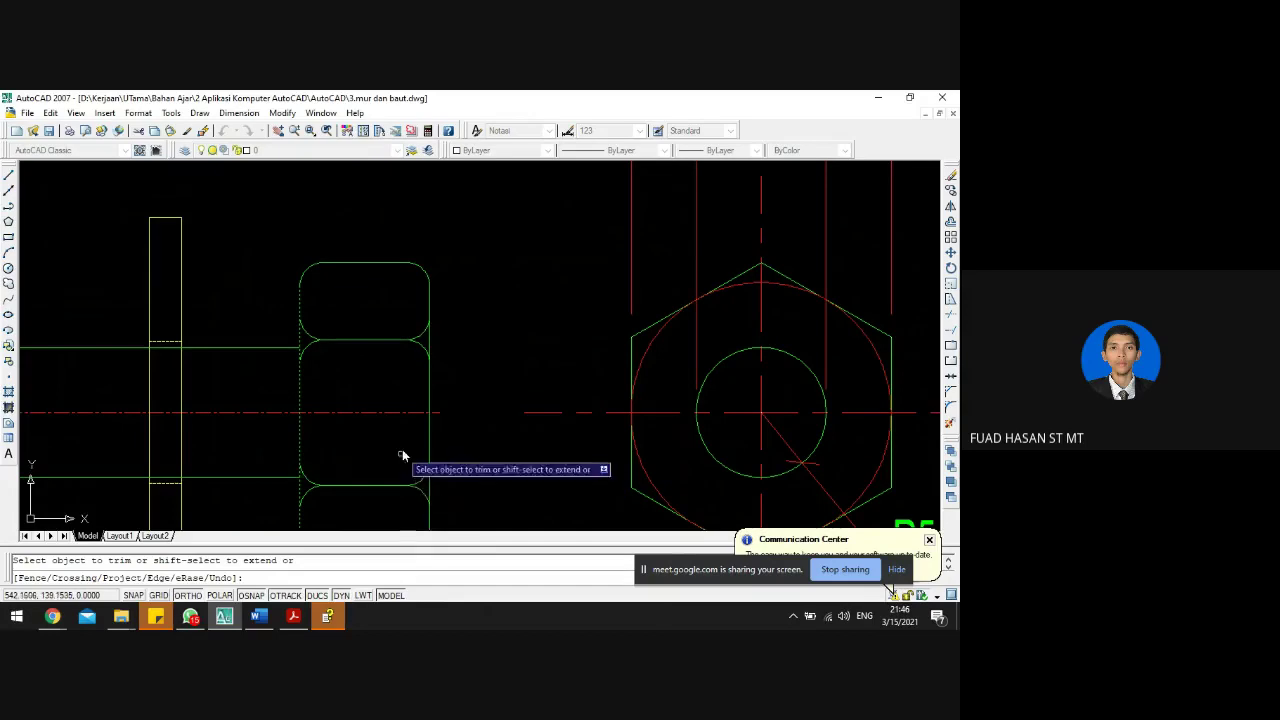
key("Return")
- Move the whole bolt side view horizontally about 9 units away from the nut's front view
scroll(455, 375, "down", 3)
scroll(448, 380, "down", 3)
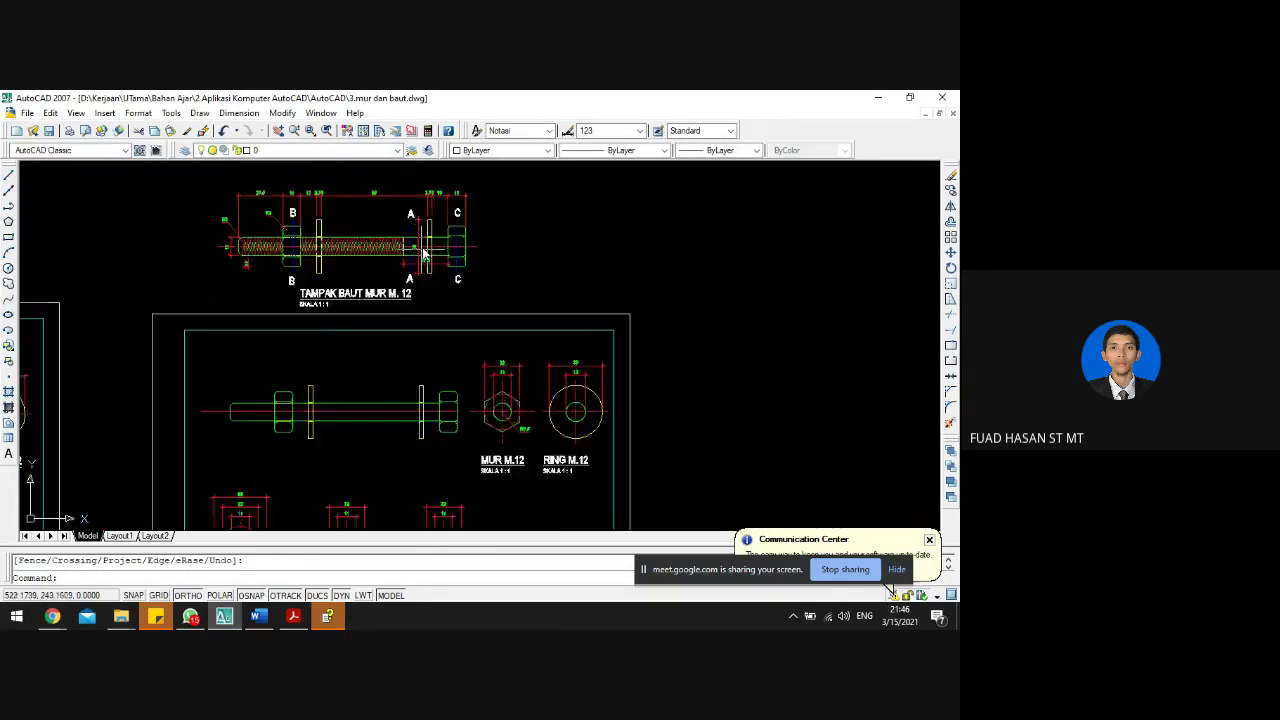
scroll(432, 255, "up", 2)
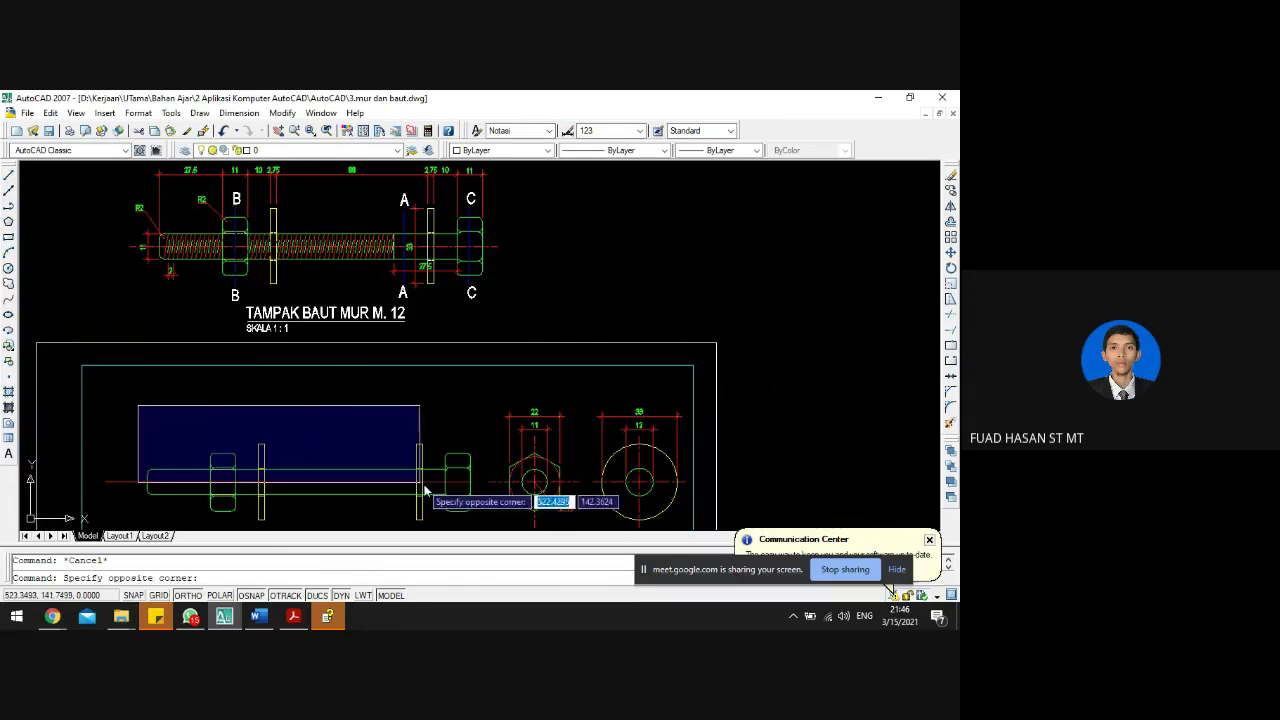
left_click(485, 527)
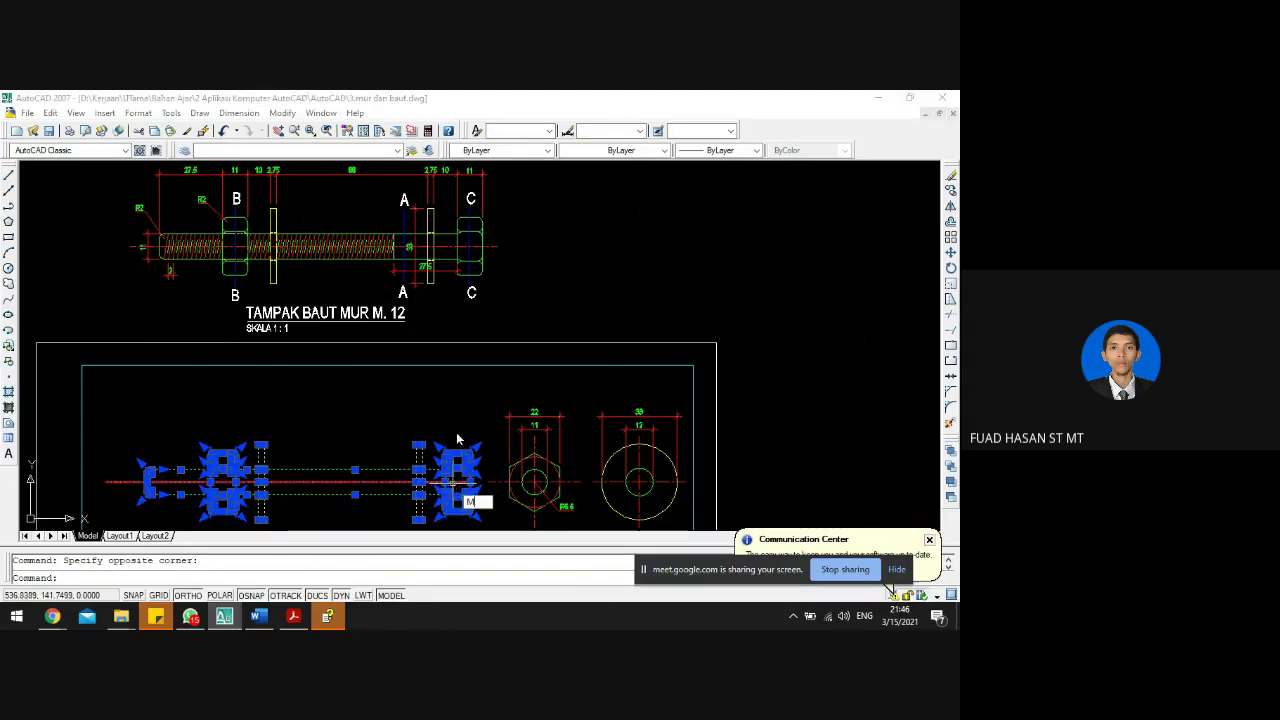
type("m")
key("Return")
left_click(474, 409)
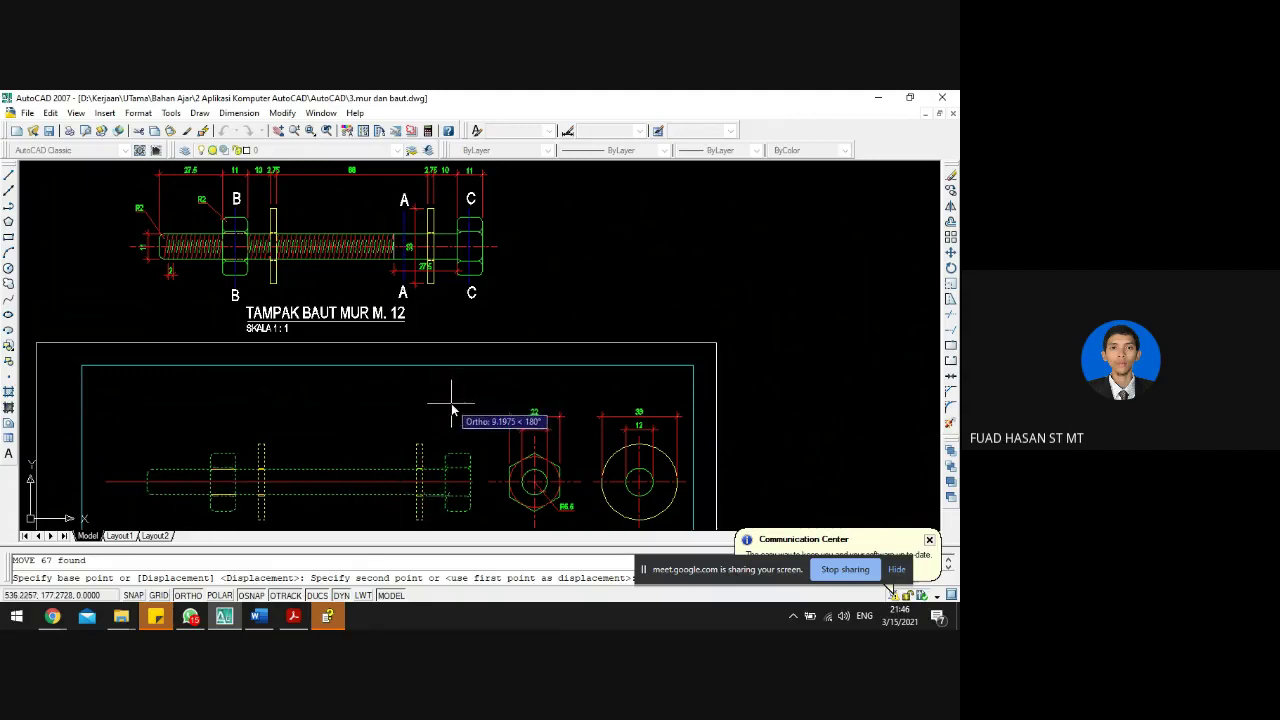
left_click(451, 410)
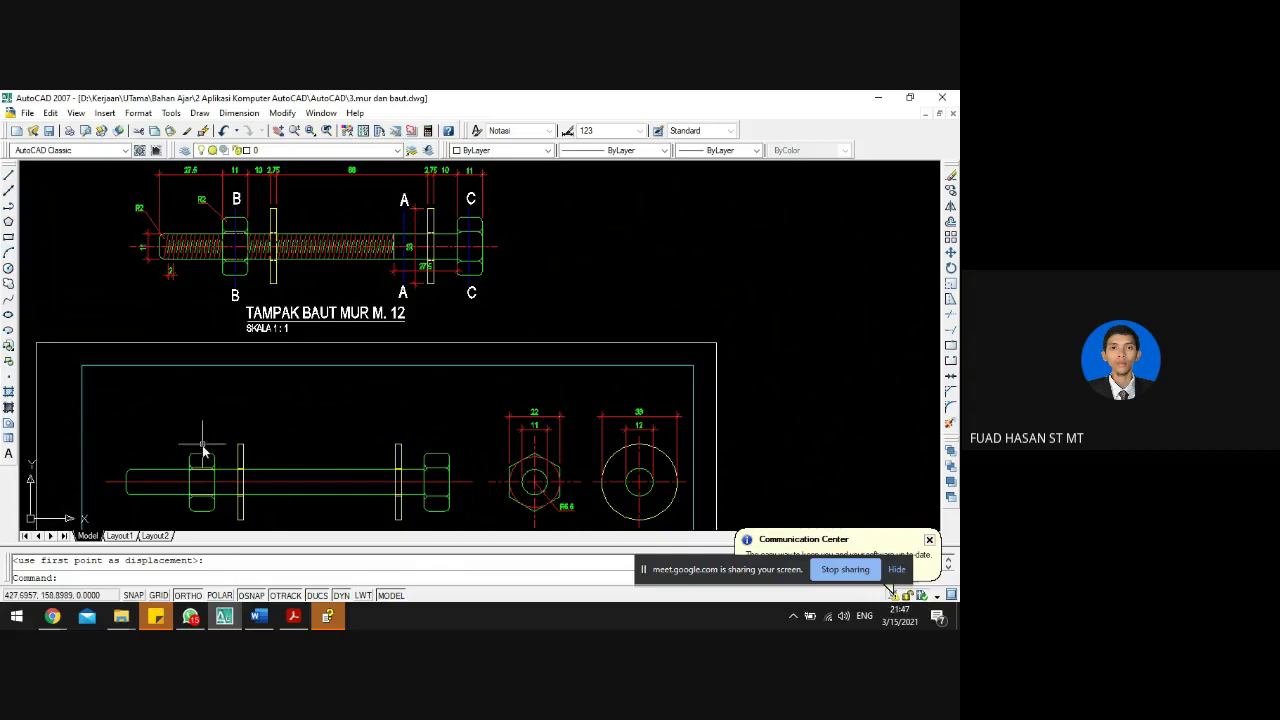
- Match the bolt's long centre line to the properties of the M.12 nut view's horizontal centre line
scroll(170, 493, "up", 5)
scroll(287, 431, "down", 5)
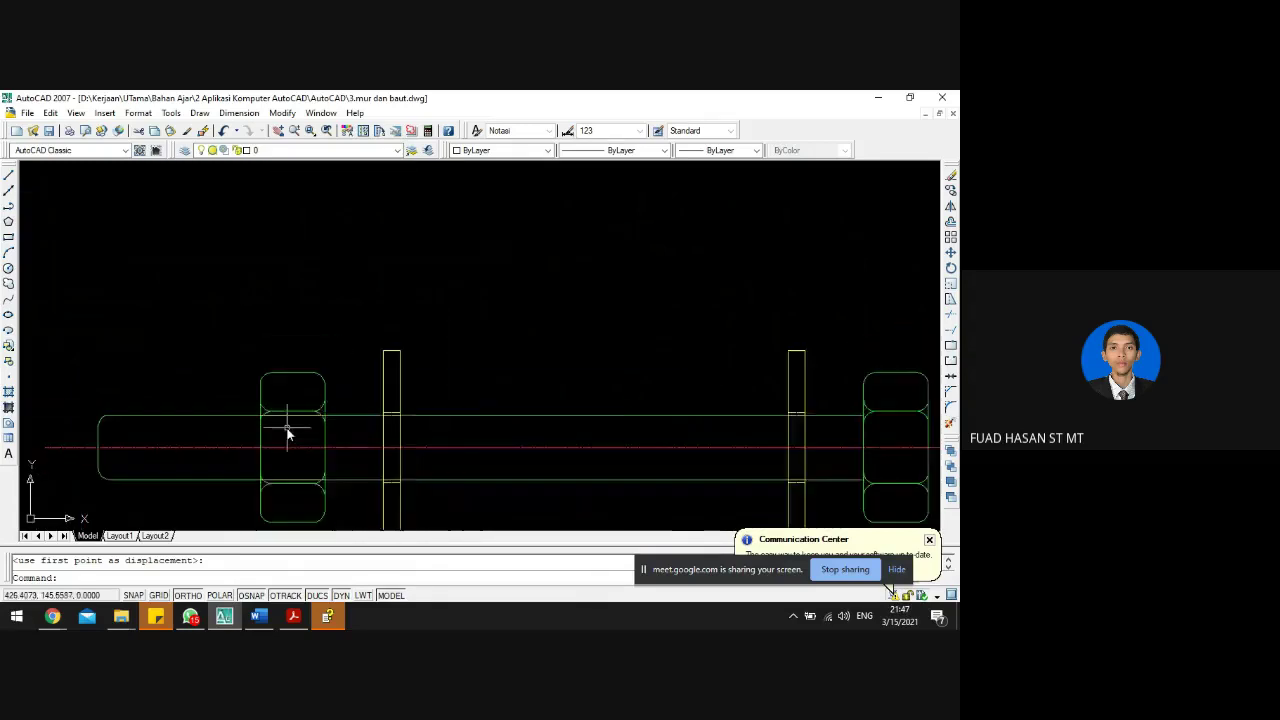
scroll(593, 440, "up", 2)
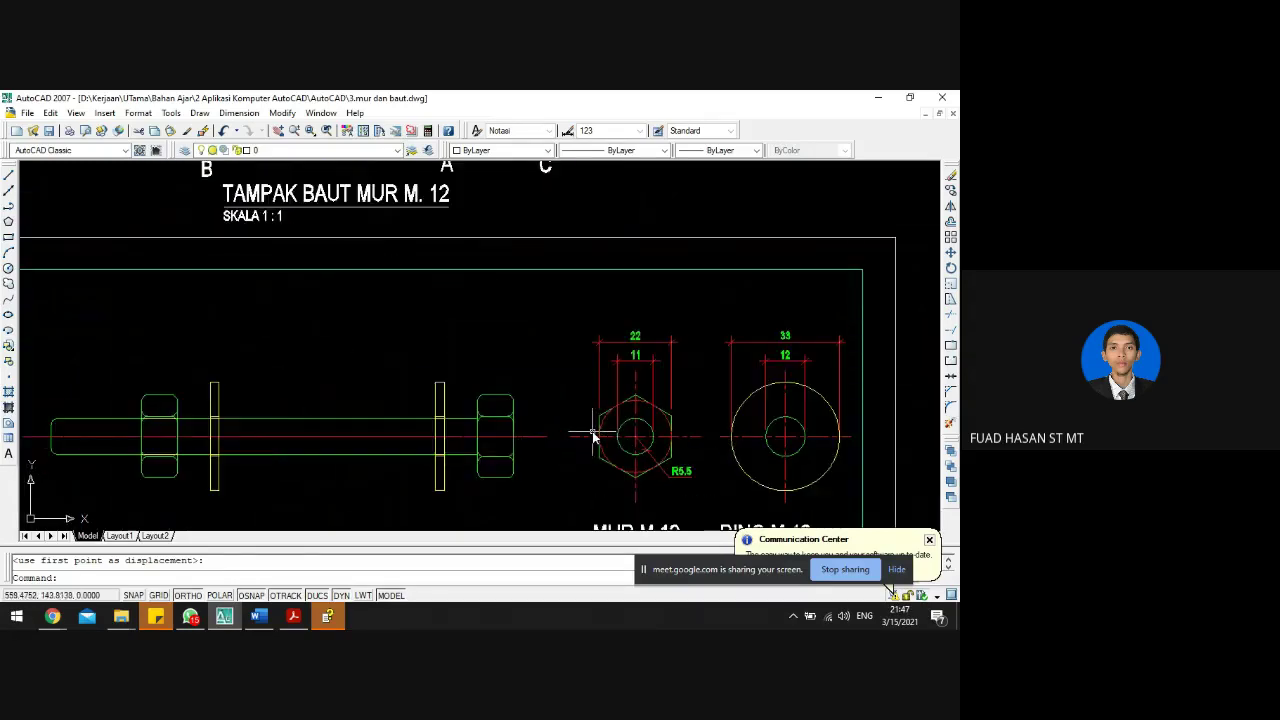
scroll(559, 438, "up", 2)
type("ma")
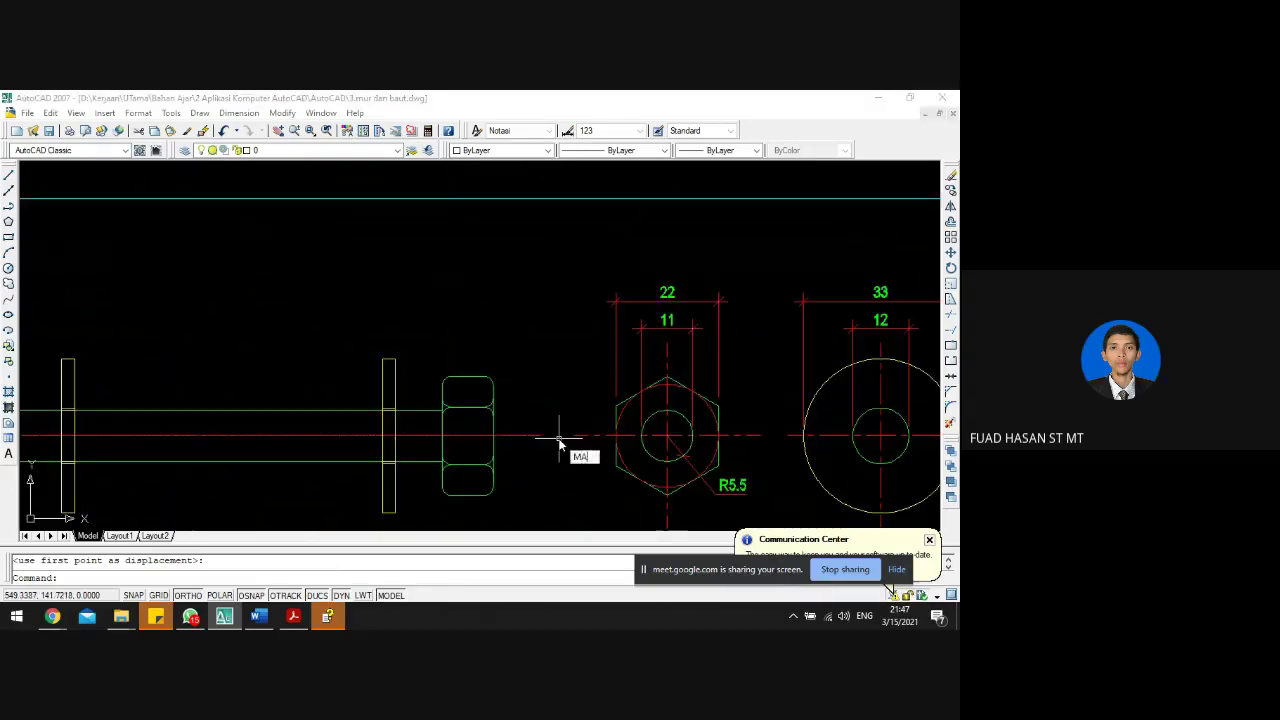
key("Return")
left_click(582, 436)
left_click(533, 441)
key("Return")
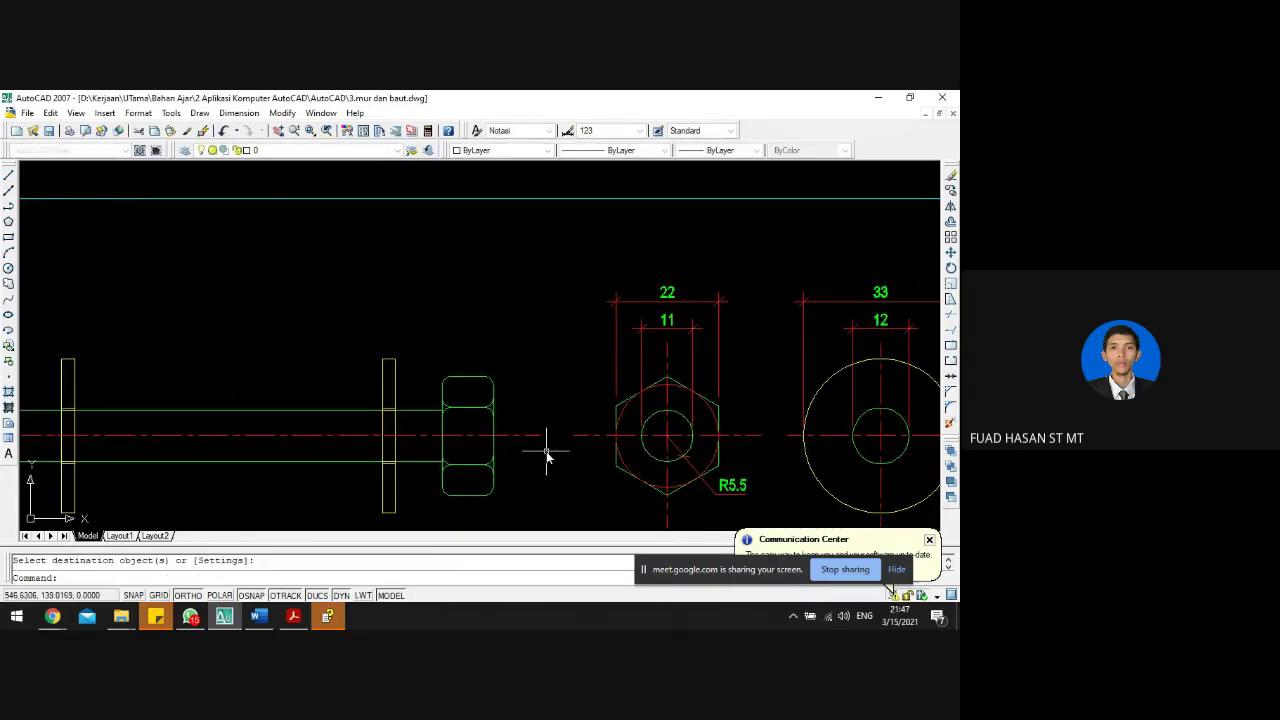
- Regenerate the drawing and match the hidden shank lines inside the nut to the dashed hexagon around the hatched section
scroll(822, 422, "up", 2)
scroll(714, 395, "down", 6)
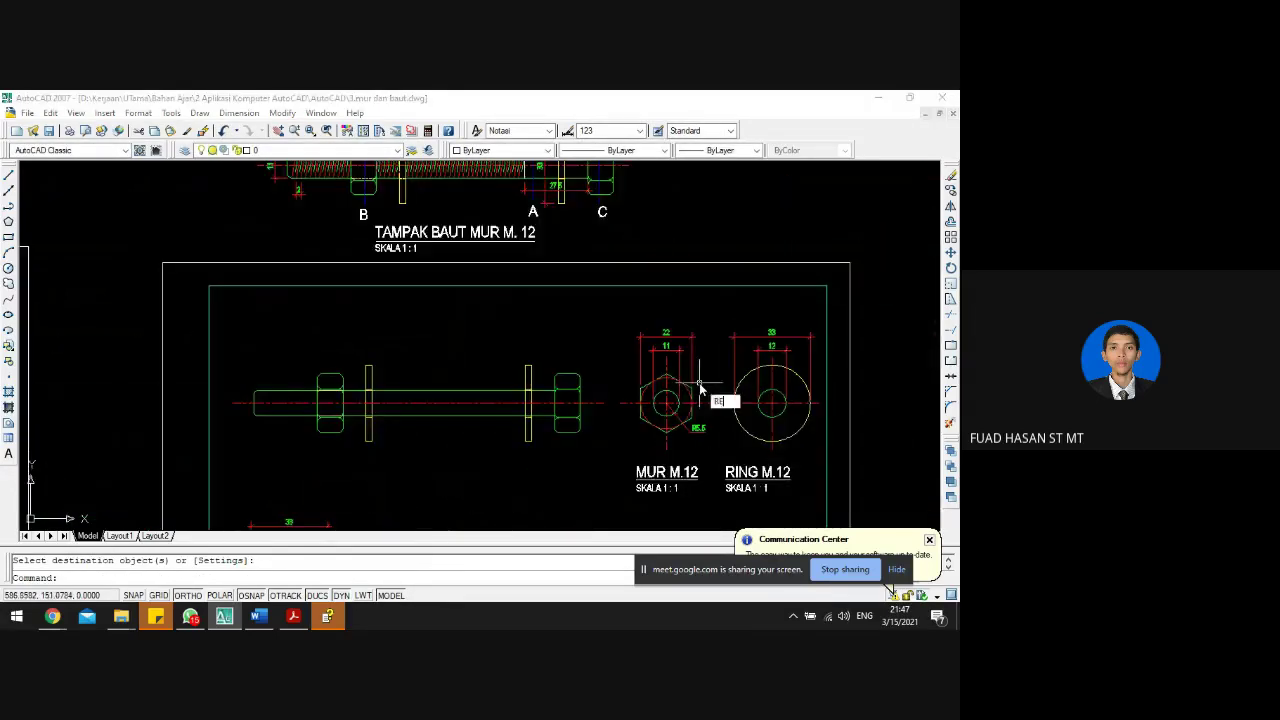
scroll(595, 392, "up", 6)
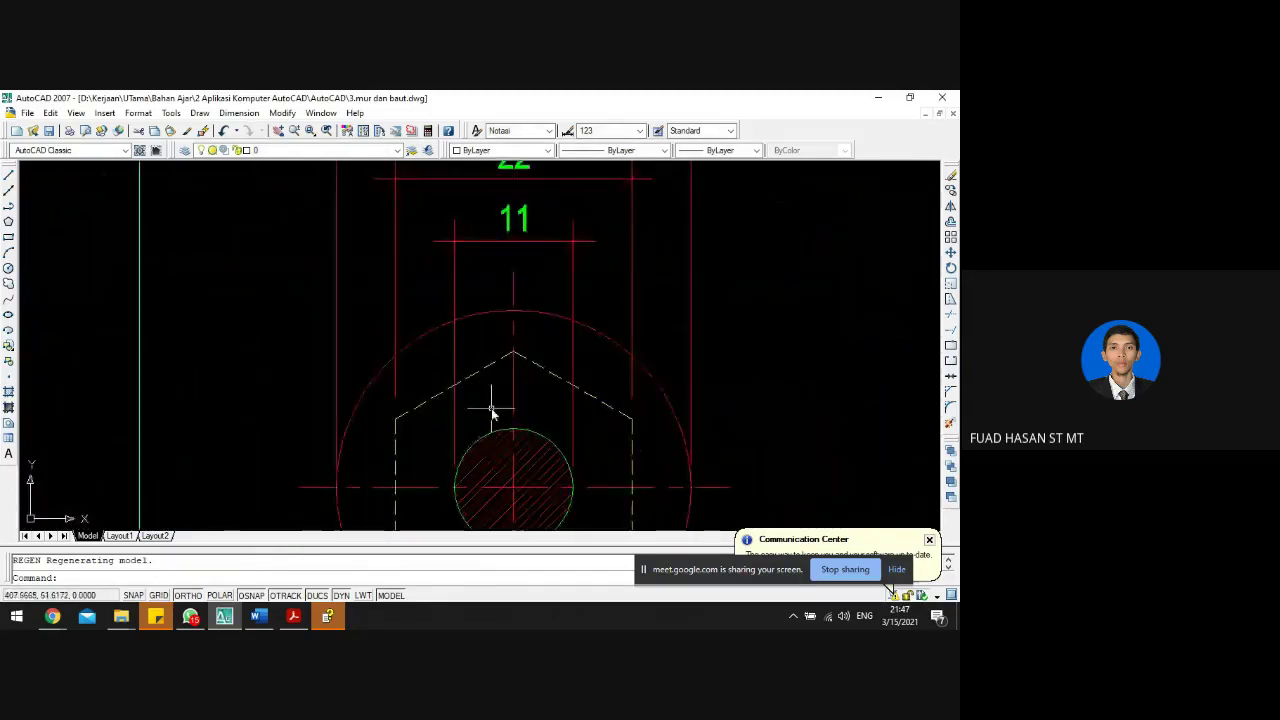
key("Return")
left_click(486, 368)
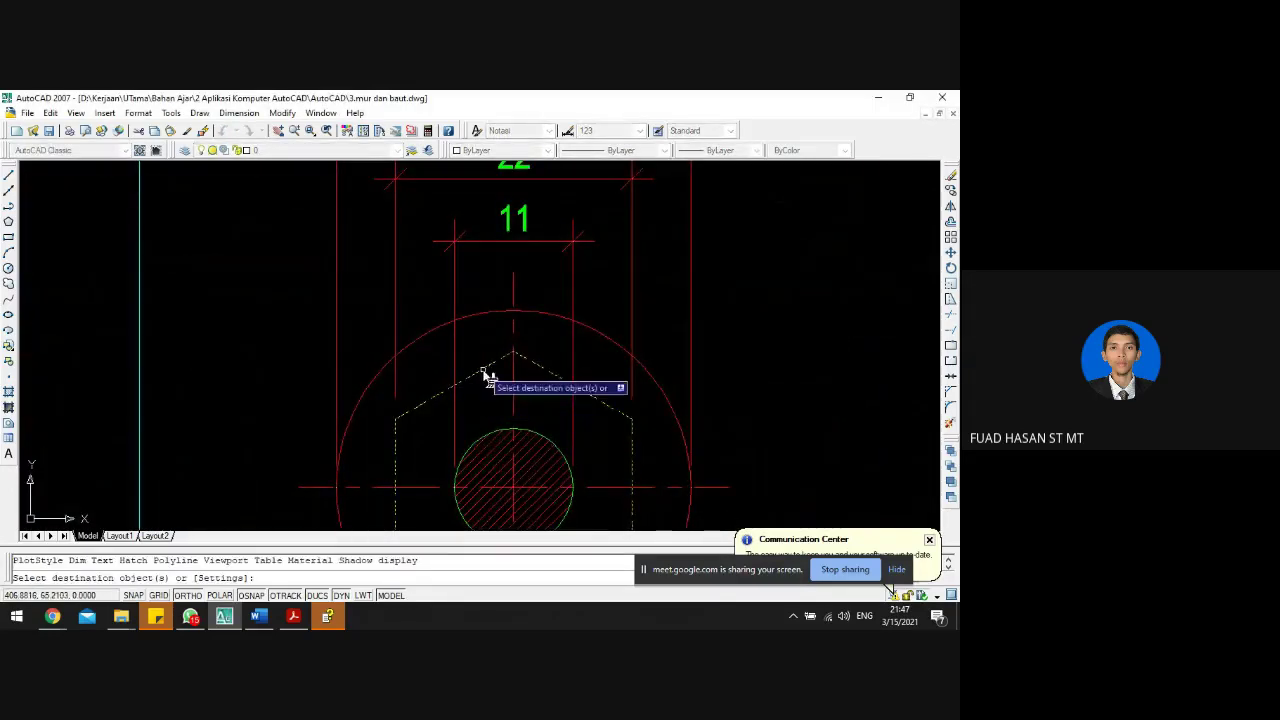
scroll(495, 360, "down", 6)
scroll(497, 352, "up", 5)
scroll(309, 394, "up", 5)
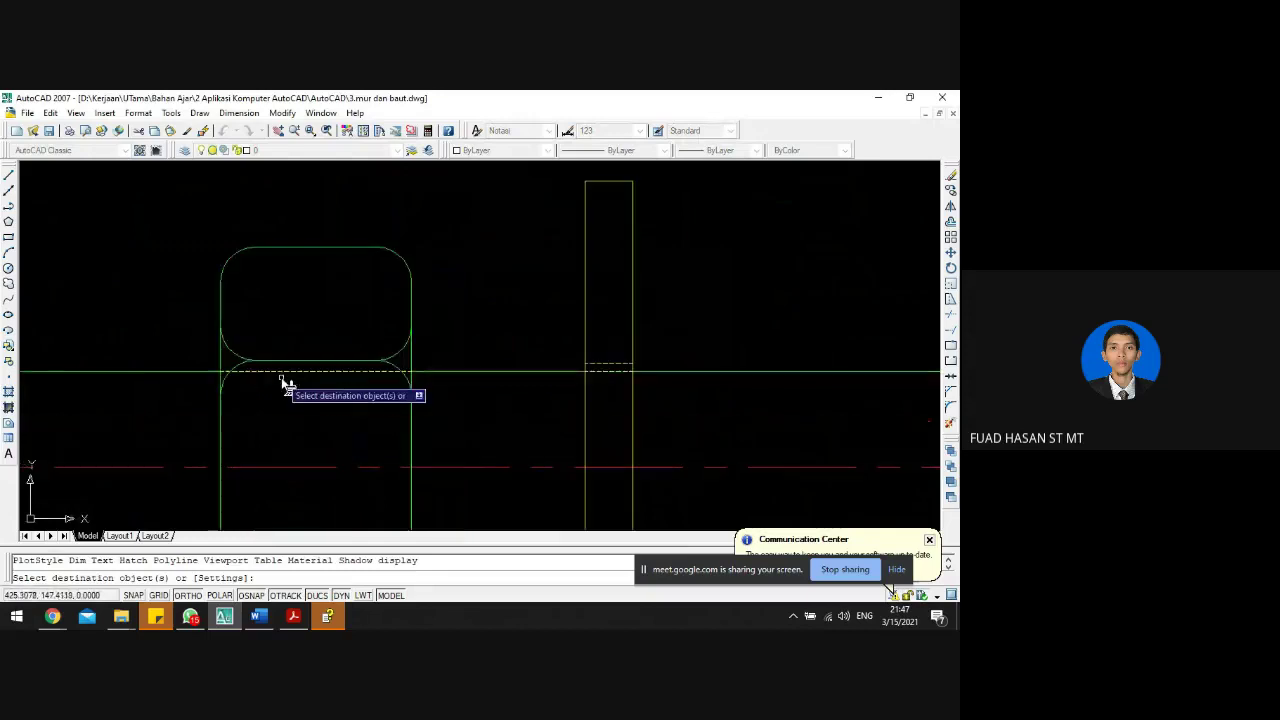
left_click(290, 376)
scroll(290, 381, "down", 2)
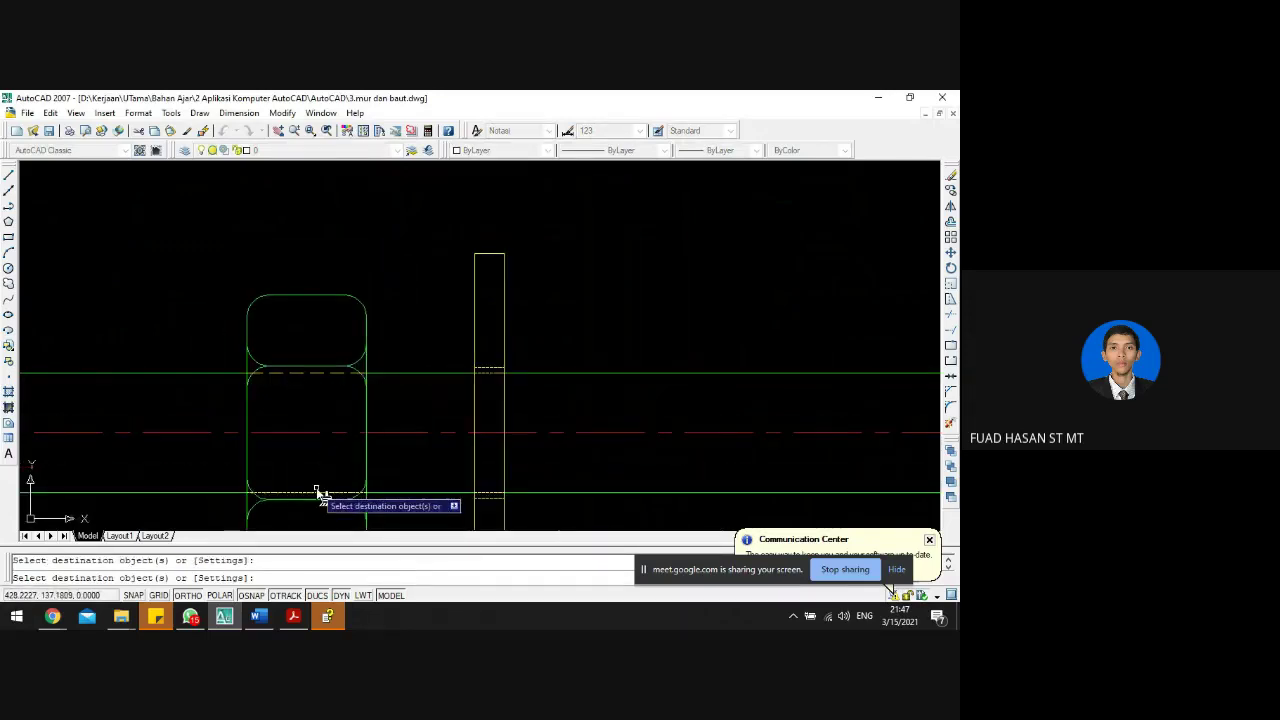
- Apply the same dashed hidden-line properties to the upper and lower inner lines of the washer beside the nut
scroll(488, 352, "up", 2)
scroll(489, 345, "up", 1)
left_click(499, 411)
left_click(490, 373)
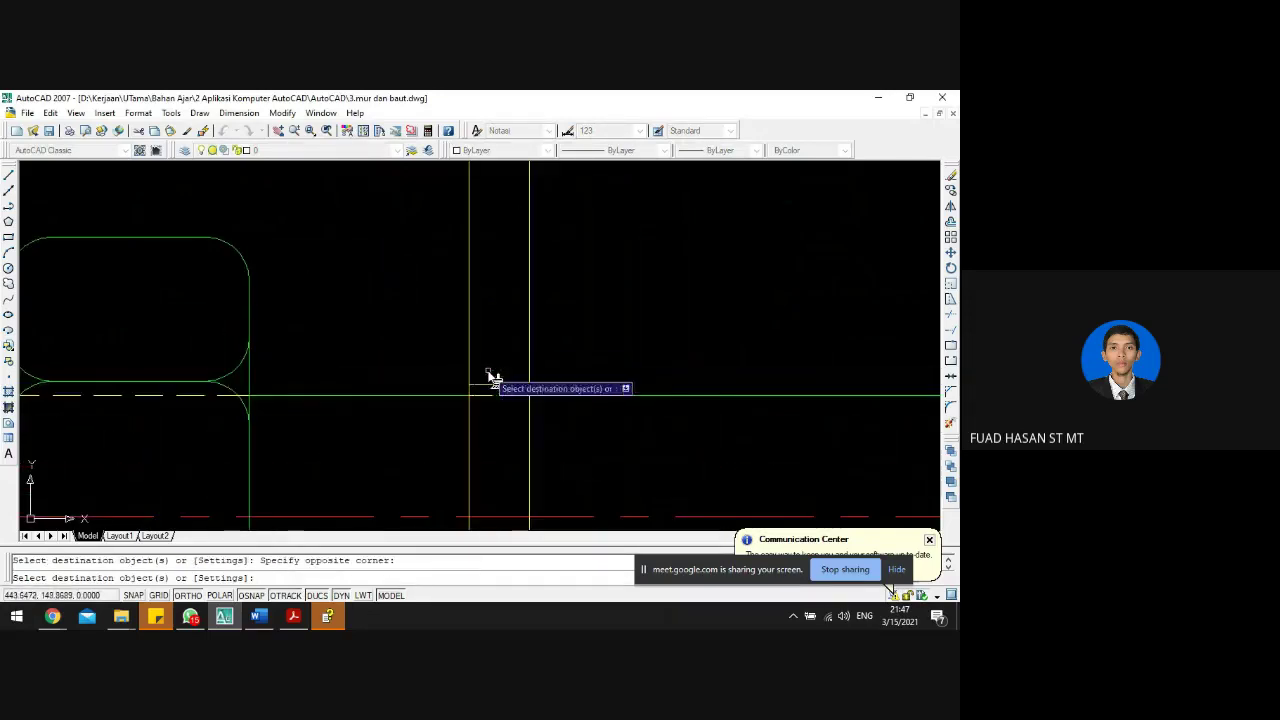
scroll(490, 337, "down", 4)
scroll(490, 425, "up", 3)
scroll(480, 400, "down", 2)
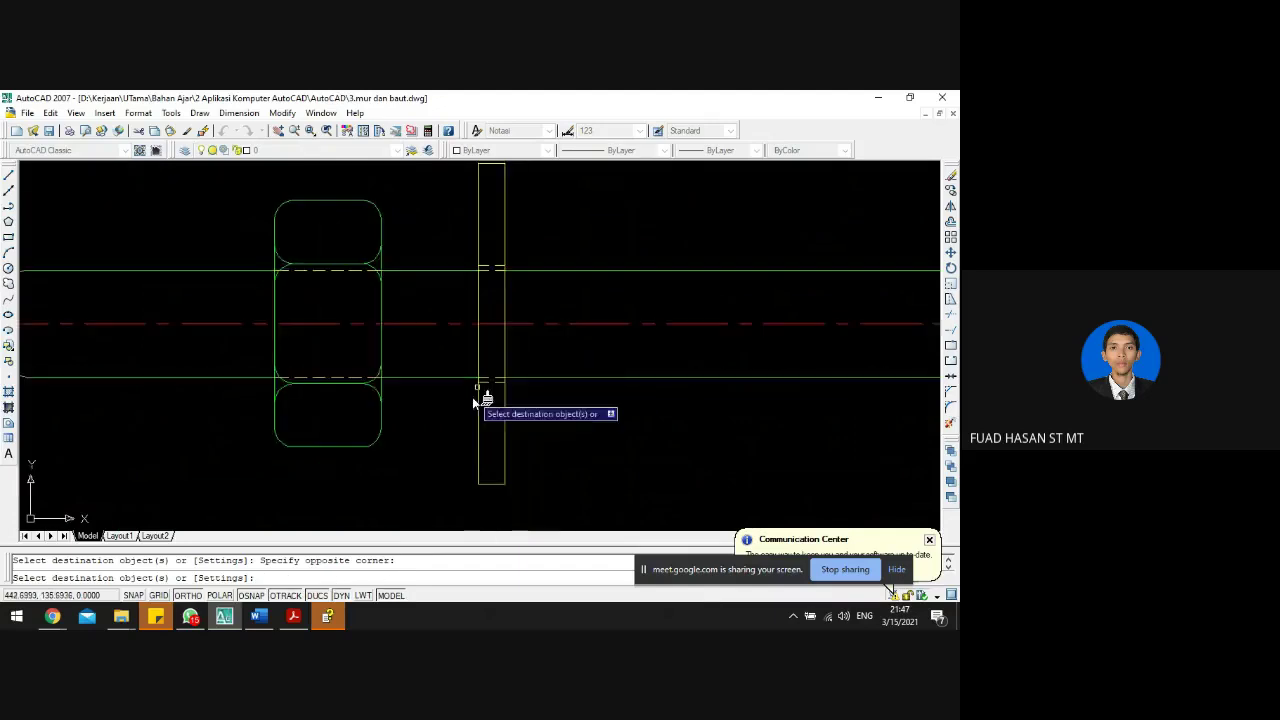
scroll(674, 363, "down", 2)
scroll(579, 408, "up", 5)
left_click(575, 404)
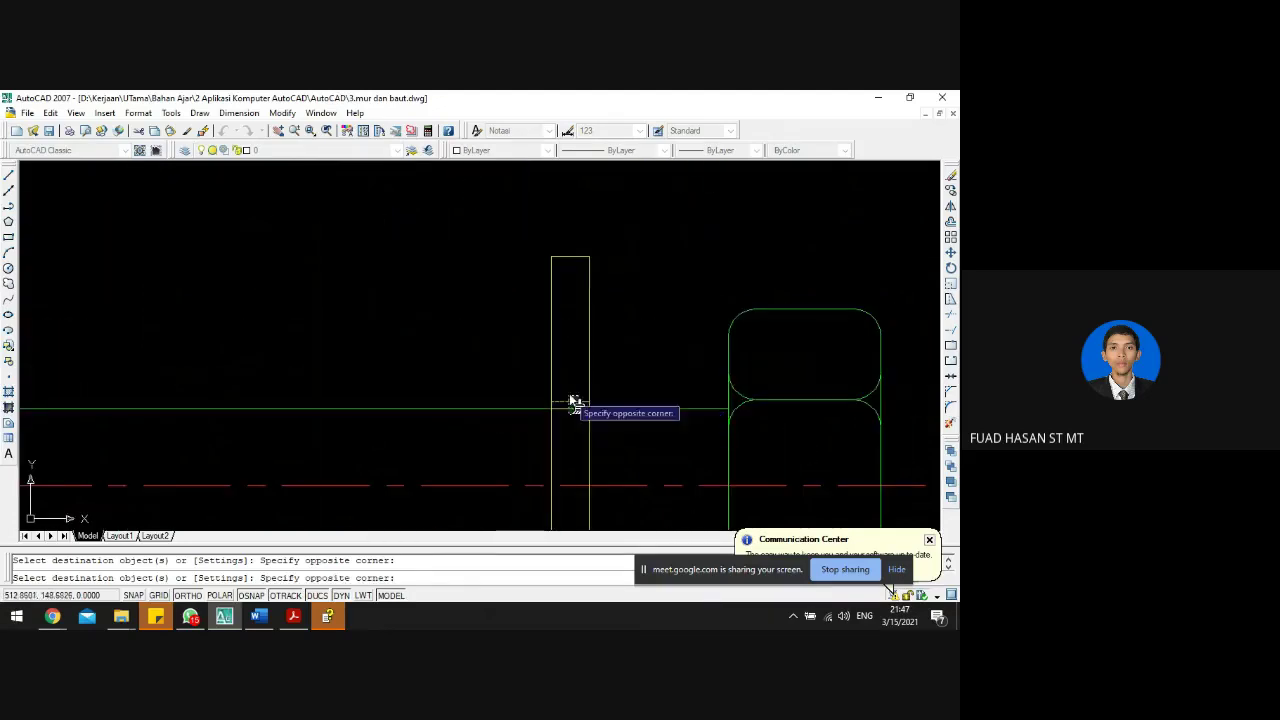
key("Escape")
scroll(575, 390, "up", 2)
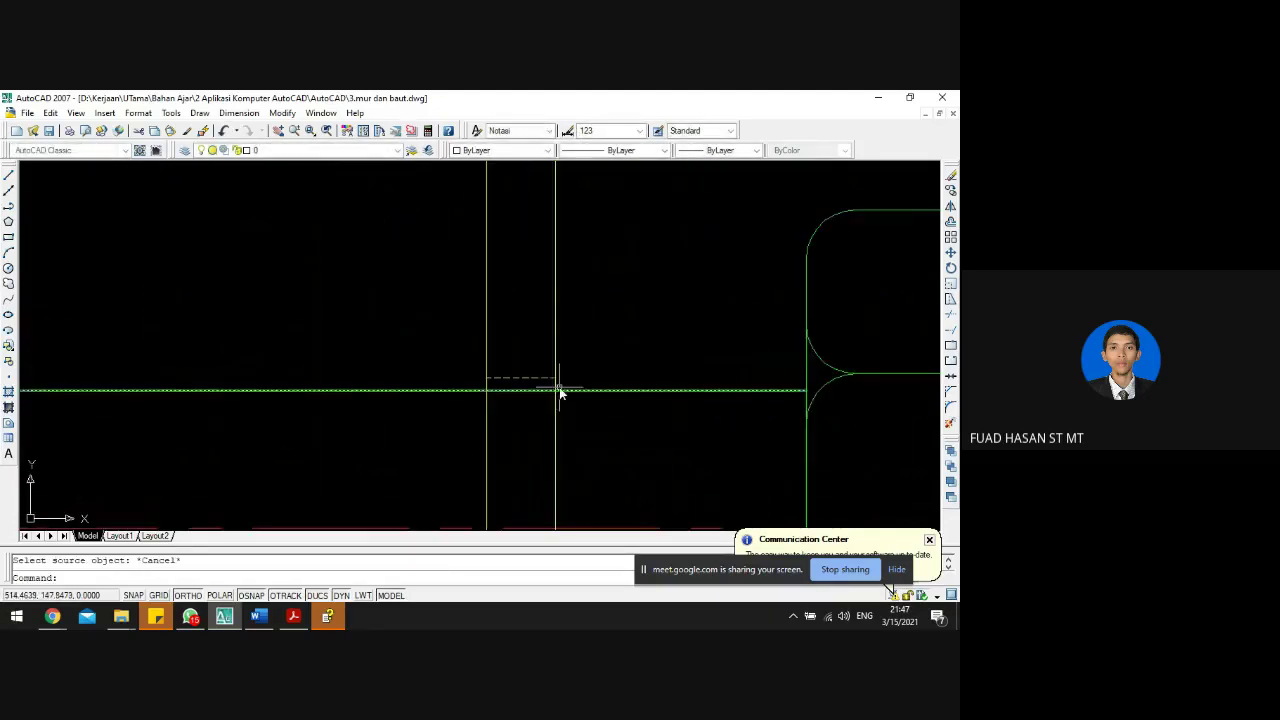
left_click(575, 383)
left_click(575, 393)
key("Escape")
left_click(557, 390)
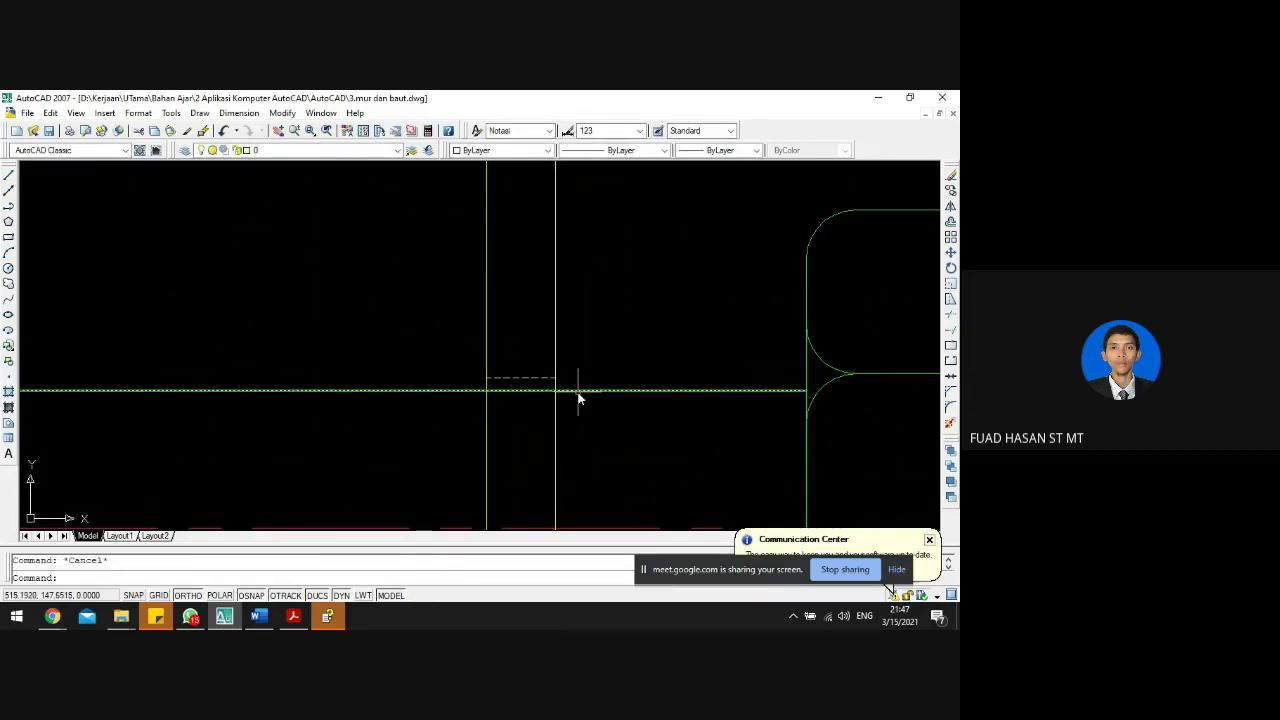
- Trim the shank's upper and lower edges inside the washer near the bolt head, using the washer's sides as cutting edges
type("tr")
key("Return")
left_click(556, 343)
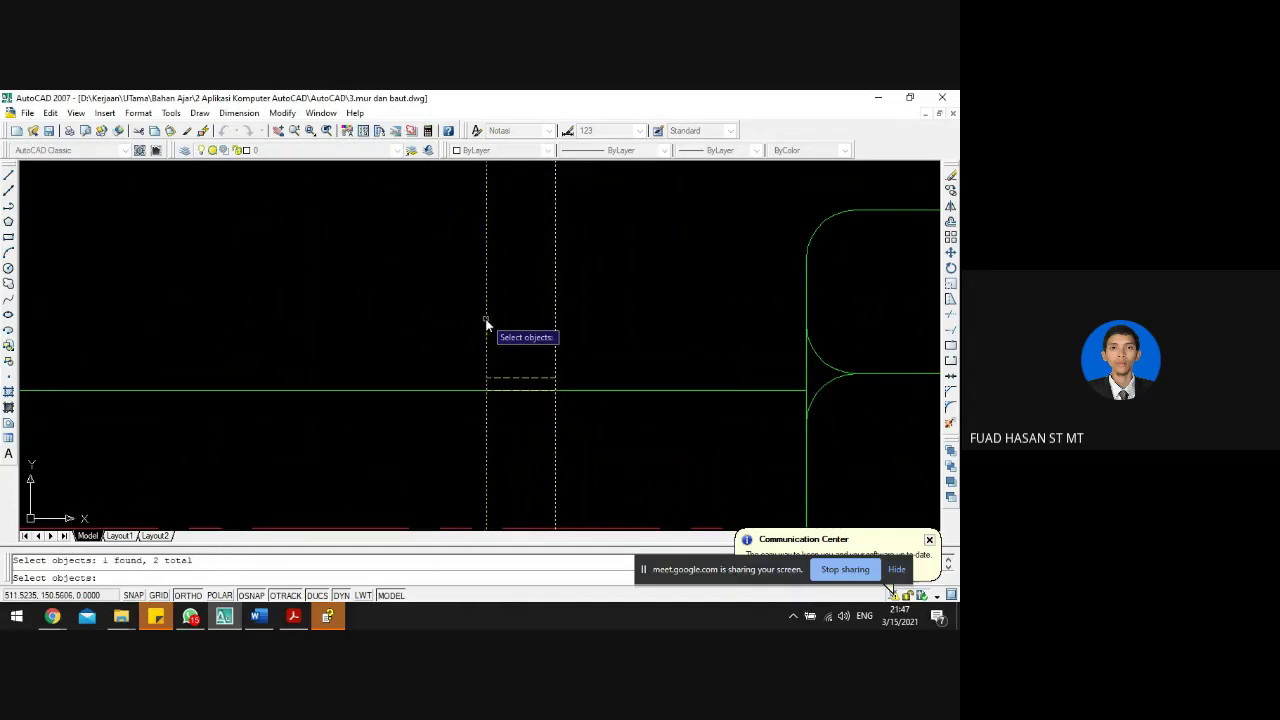
scroll(487, 325, "down", 2)
key("Return")
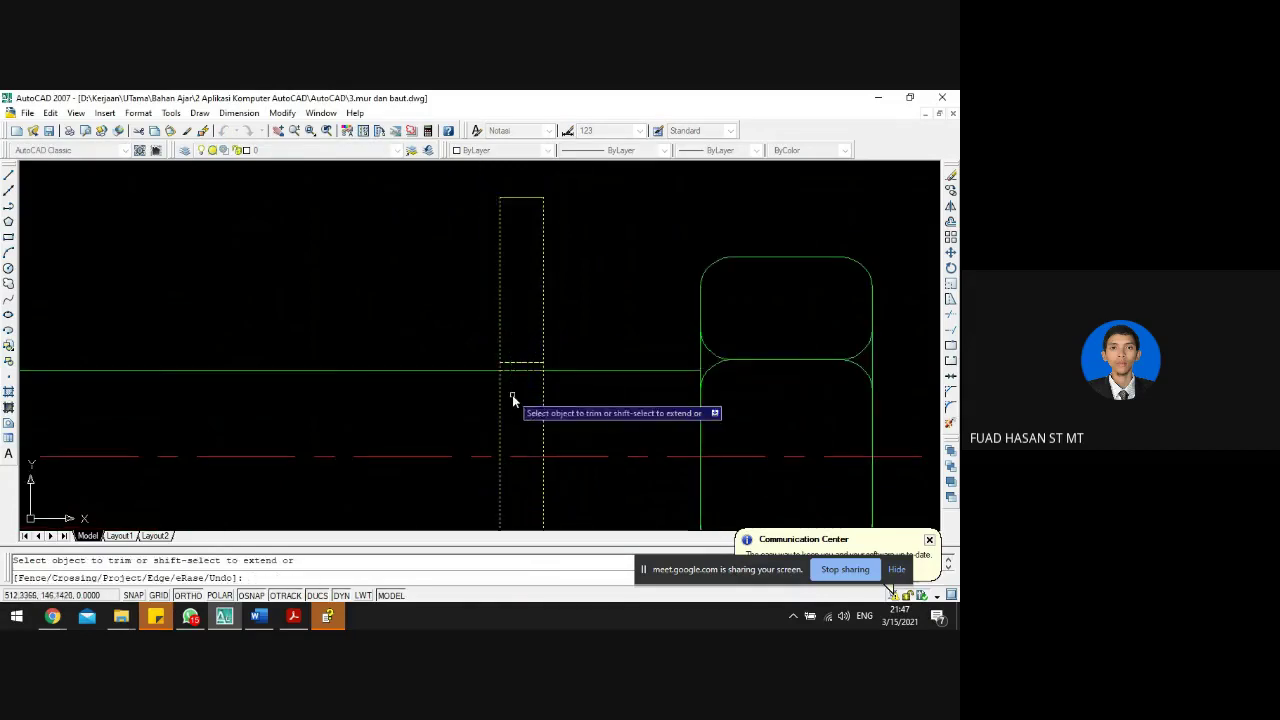
scroll(512, 395, "down", 2)
scroll(511, 414, "up", 5)
left_click(511, 402)
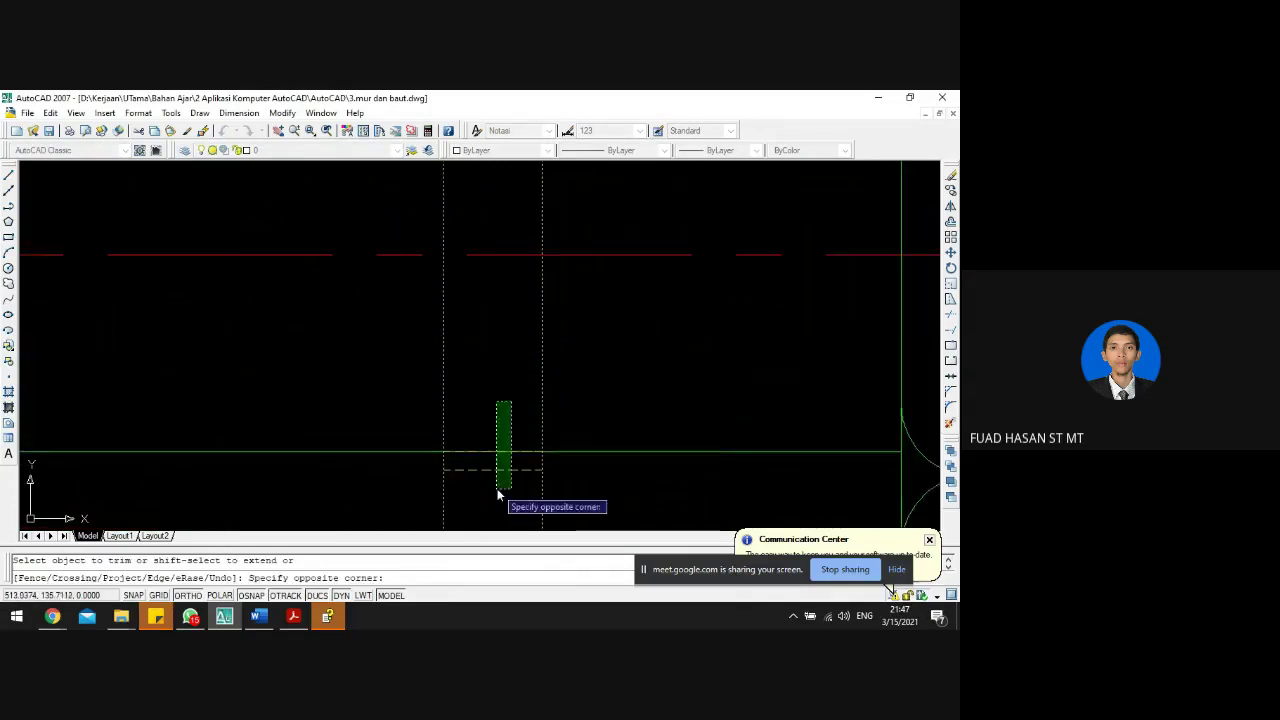
key("Escape")
scroll(510, 435, "down", 3)
- Match the upper and lower hidden lines in the head-side washer to the hidden line of the nut-side washer
type("ma")
key("Return")
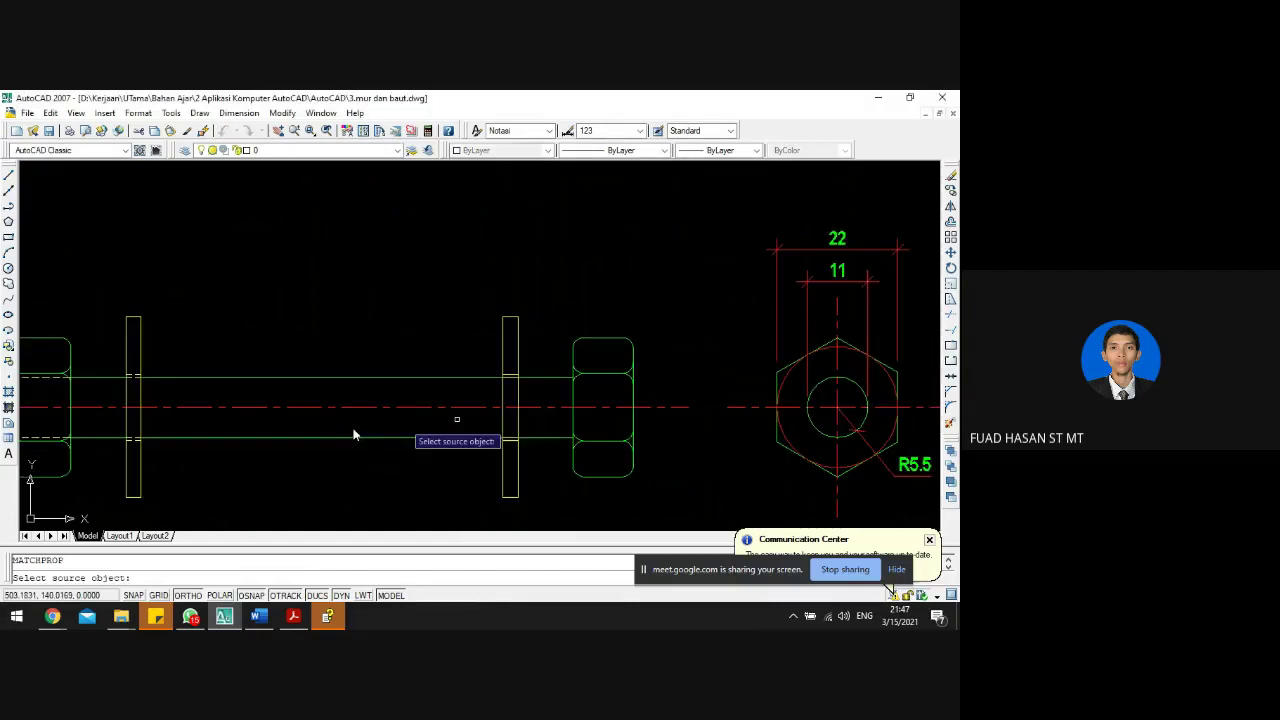
scroll(115, 406, "up", 5)
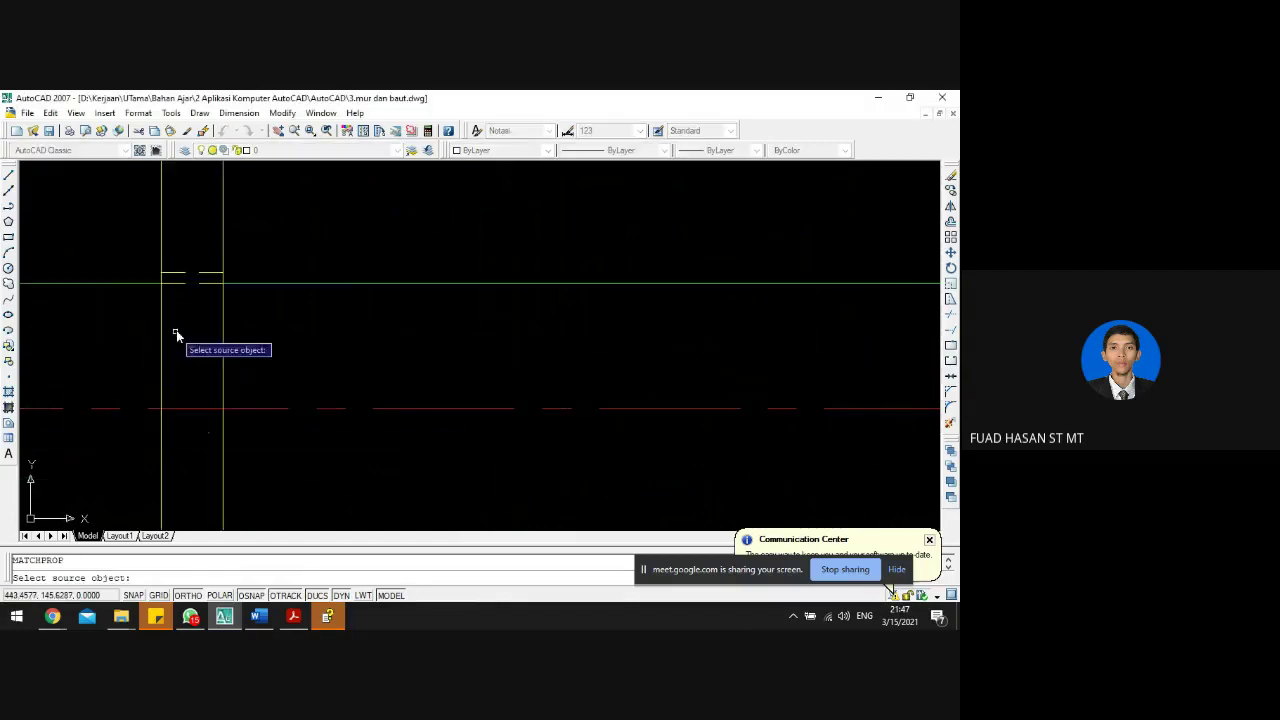
left_click(207, 287)
scroll(250, 375, "down", 3)
scroll(443, 372, "up", 5)
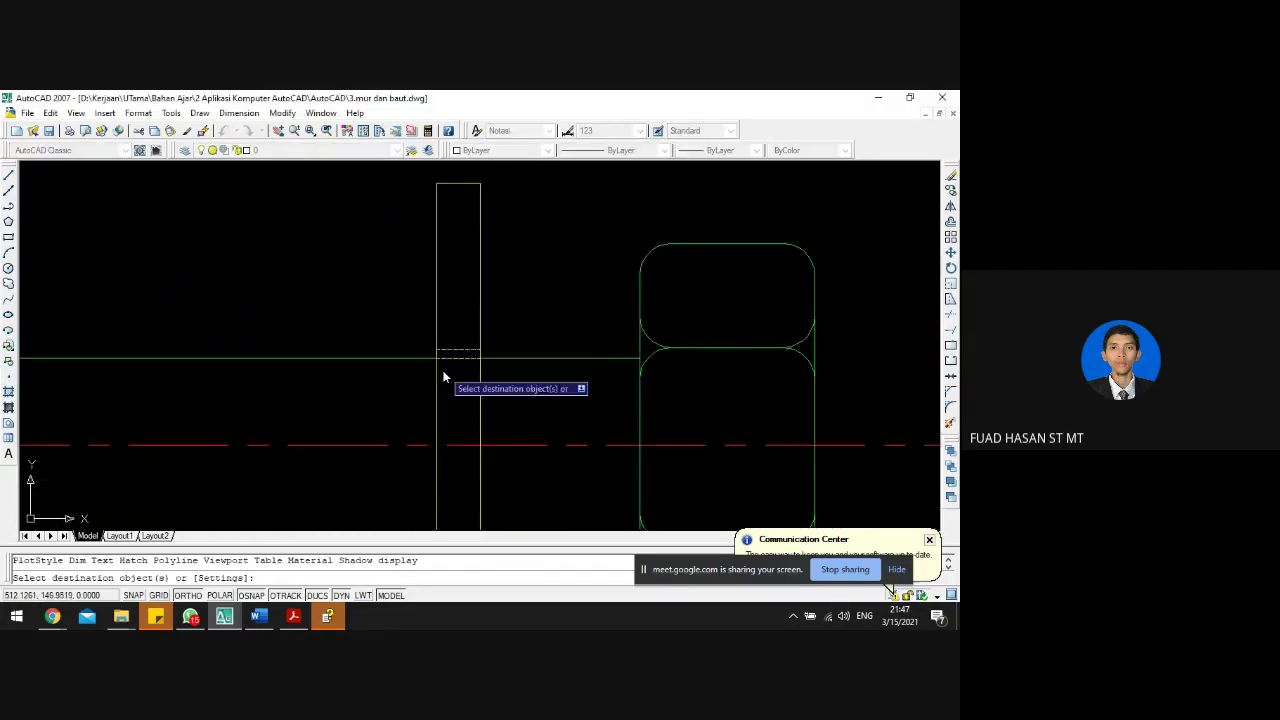
left_click(443, 316)
scroll(480, 423, "down", 3)
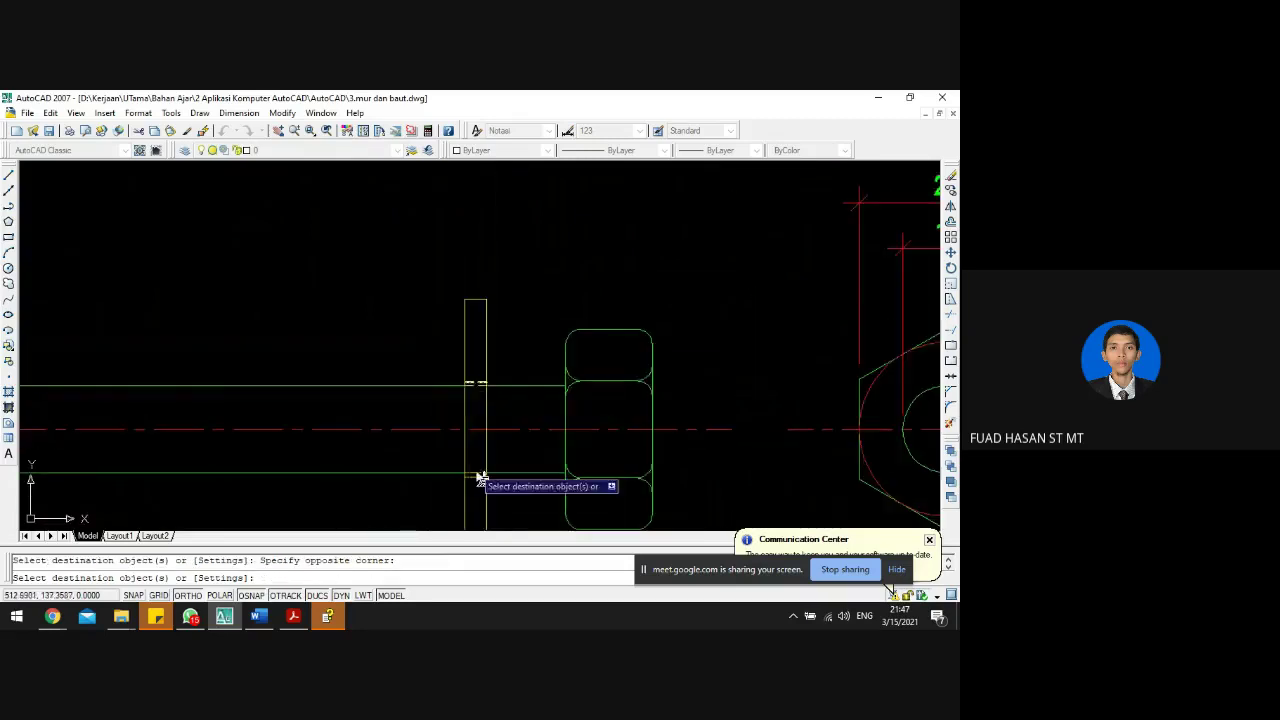
scroll(468, 482, "up", 5)
left_click(467, 477)
left_click(446, 401)
key("Escape")
key("Escape")
scroll(567, 391, "down", 10)
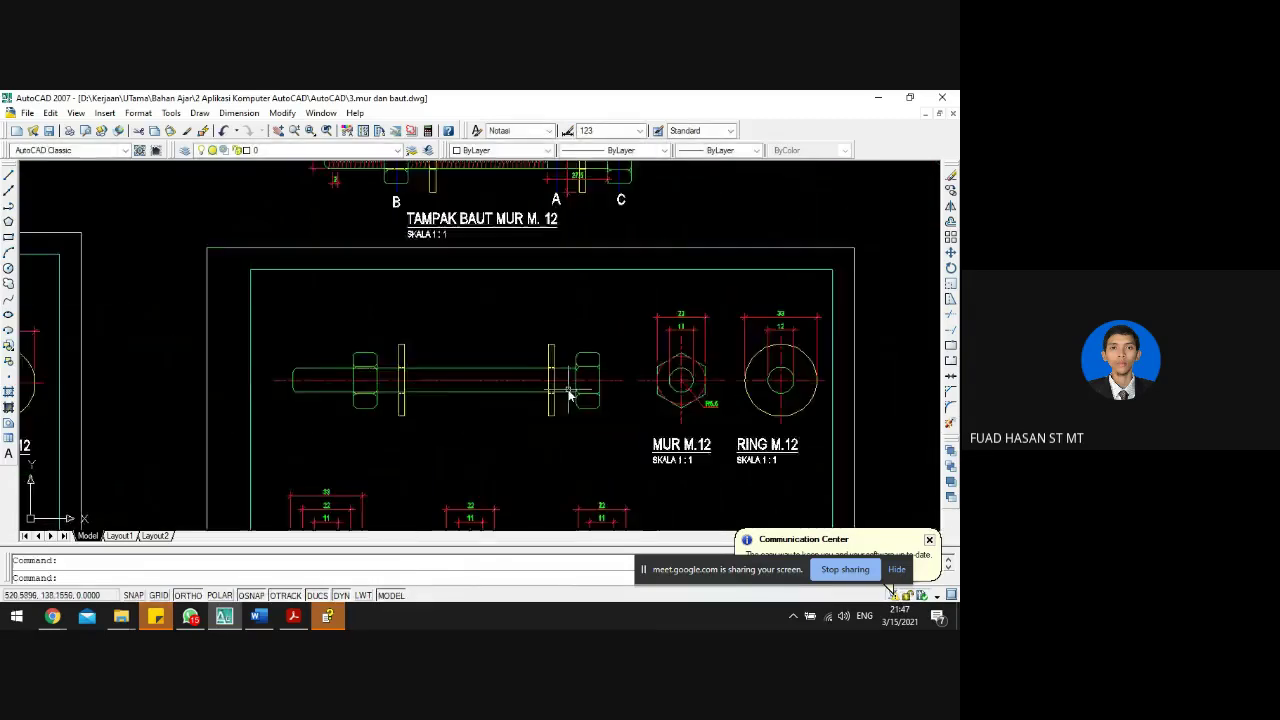
scroll(490, 410, "up", 2)
scroll(440, 355, "up", 3)
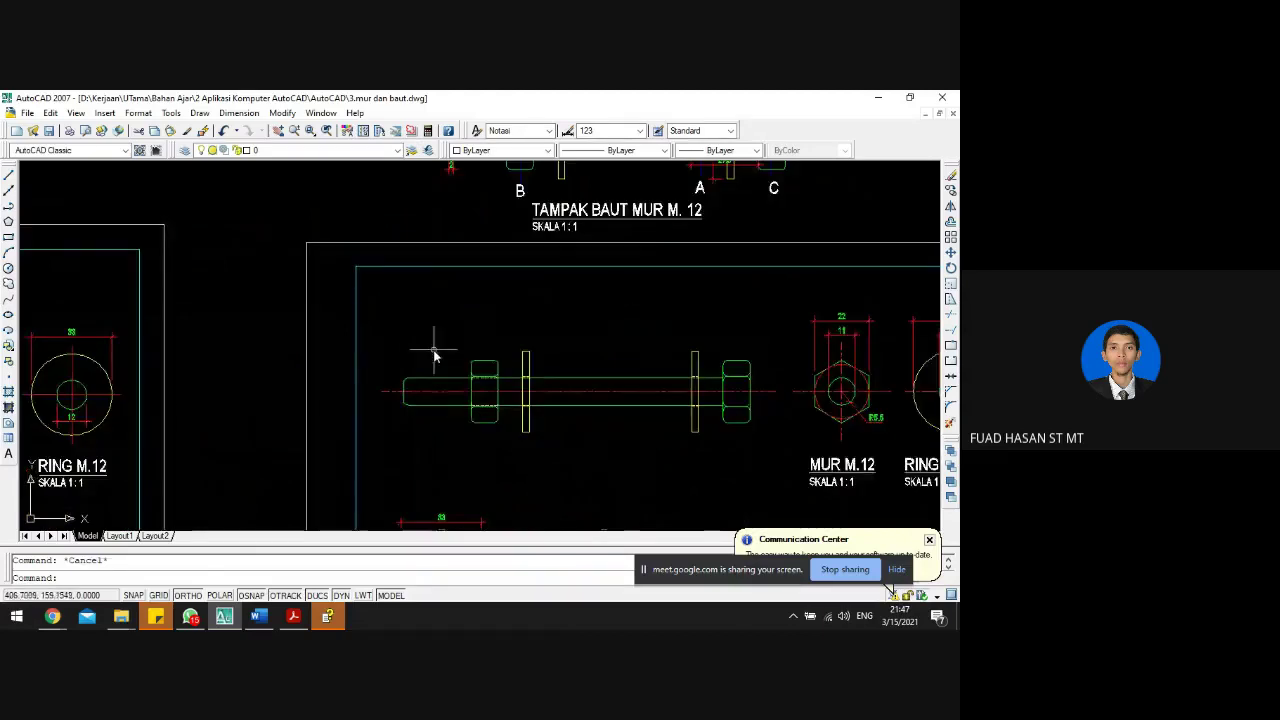
- Add a horizontal linear dimension across the lower rounded corner at the reference bolt's shank end
scroll(428, 357, "down", 2)
scroll(459, 215, "up", 5)
scroll(408, 220, "up", 4)
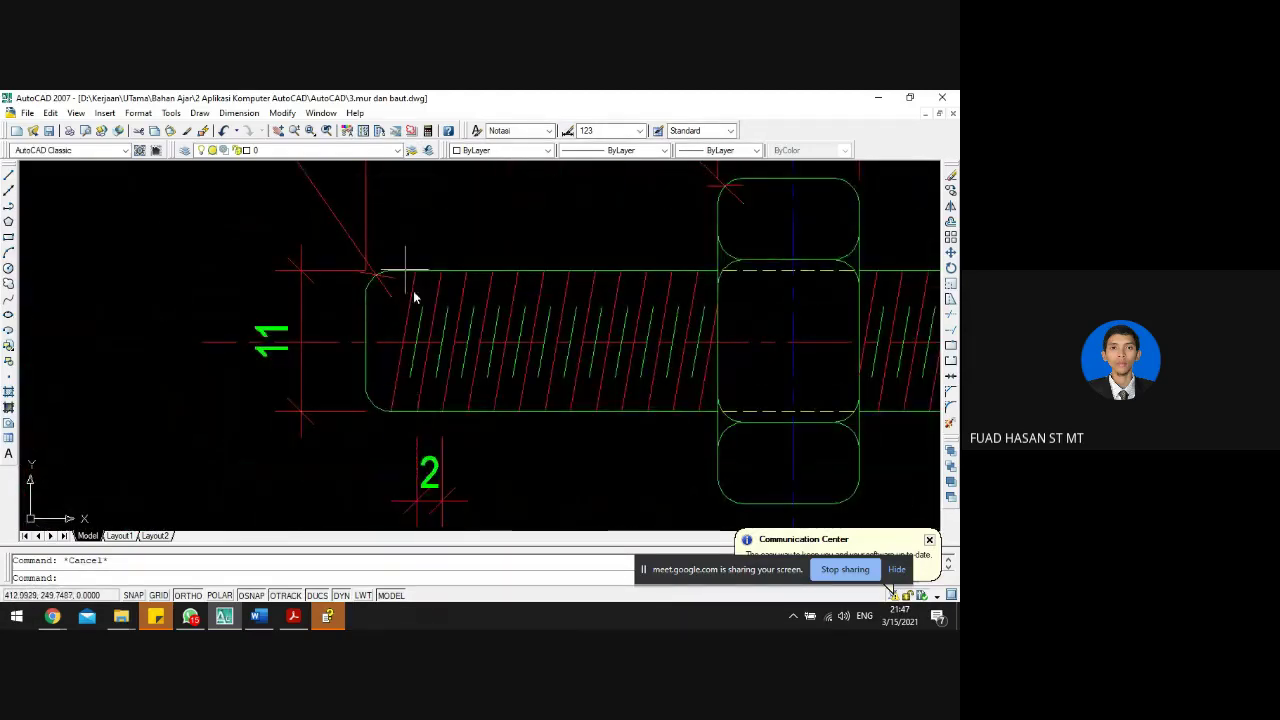
left_click(238, 113)
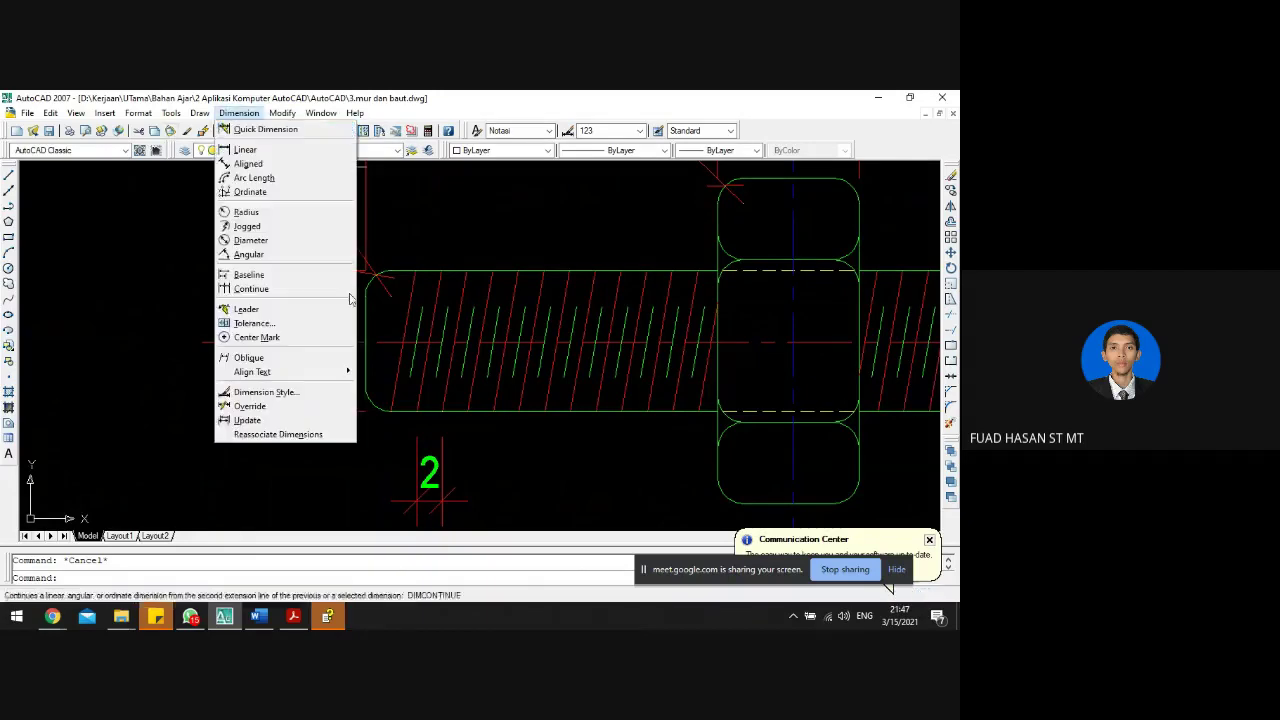
left_click(252, 145)
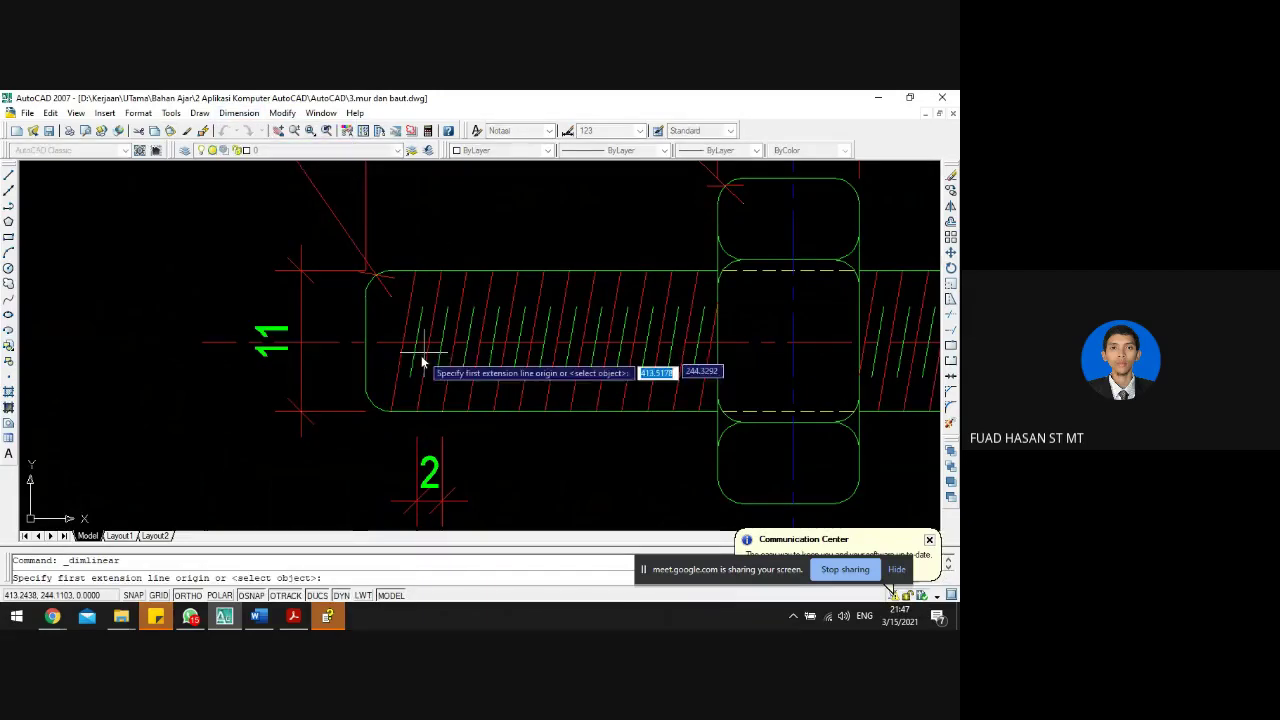
left_click(388, 412)
left_click(365, 386)
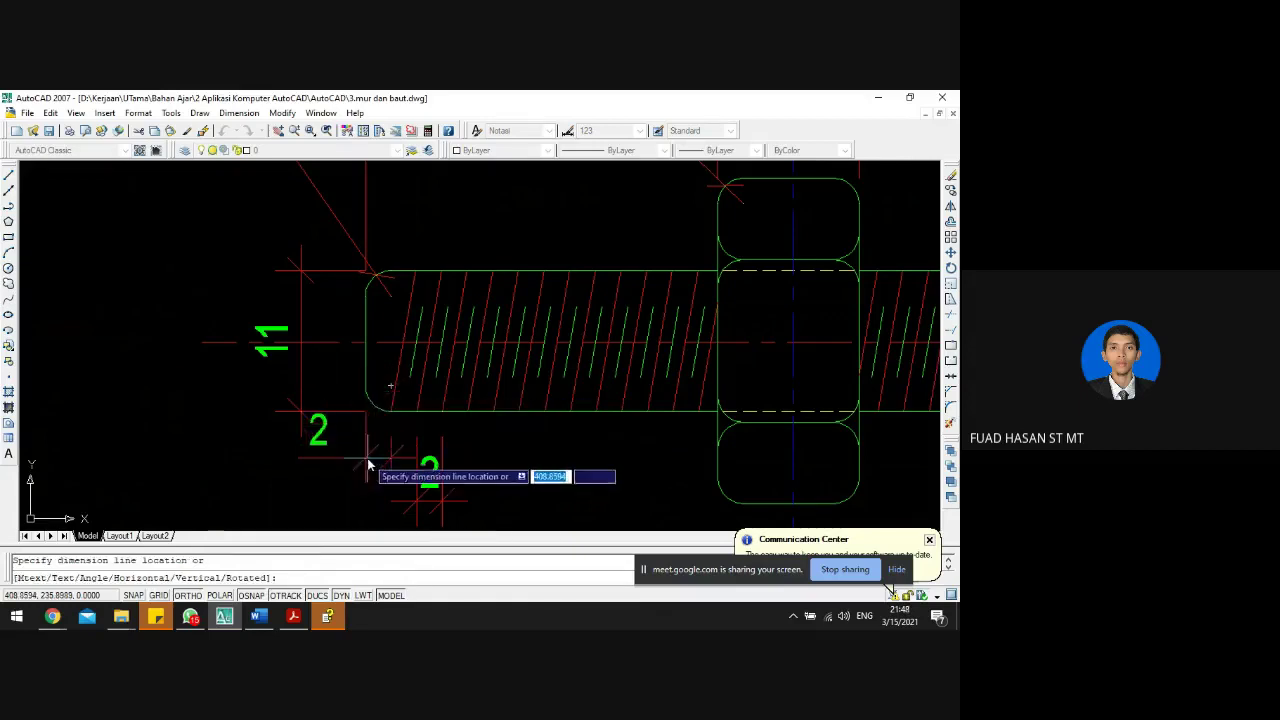
left_click(367, 458)
key("Return")
key("Return")
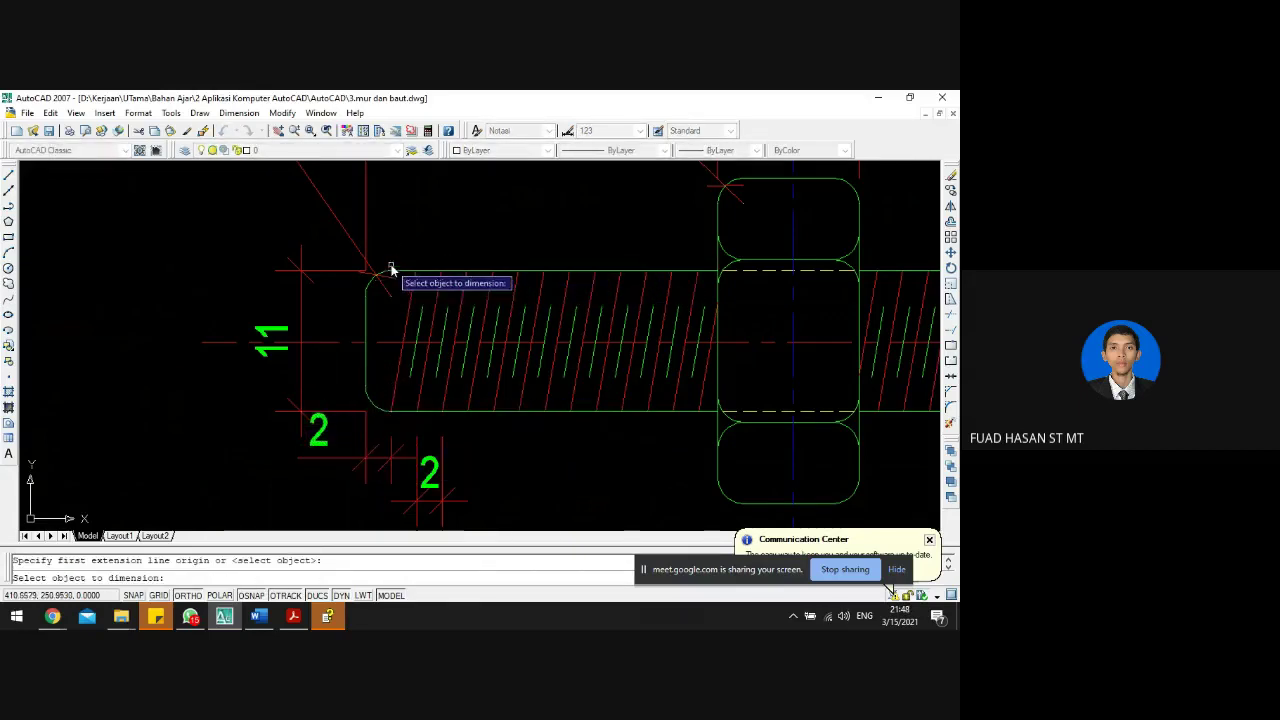
- Add a linear dimension along the reference shank's upper edge from the corner's end to the first slanted thread line
key("Escape")
key("Return")
left_click(391, 271)
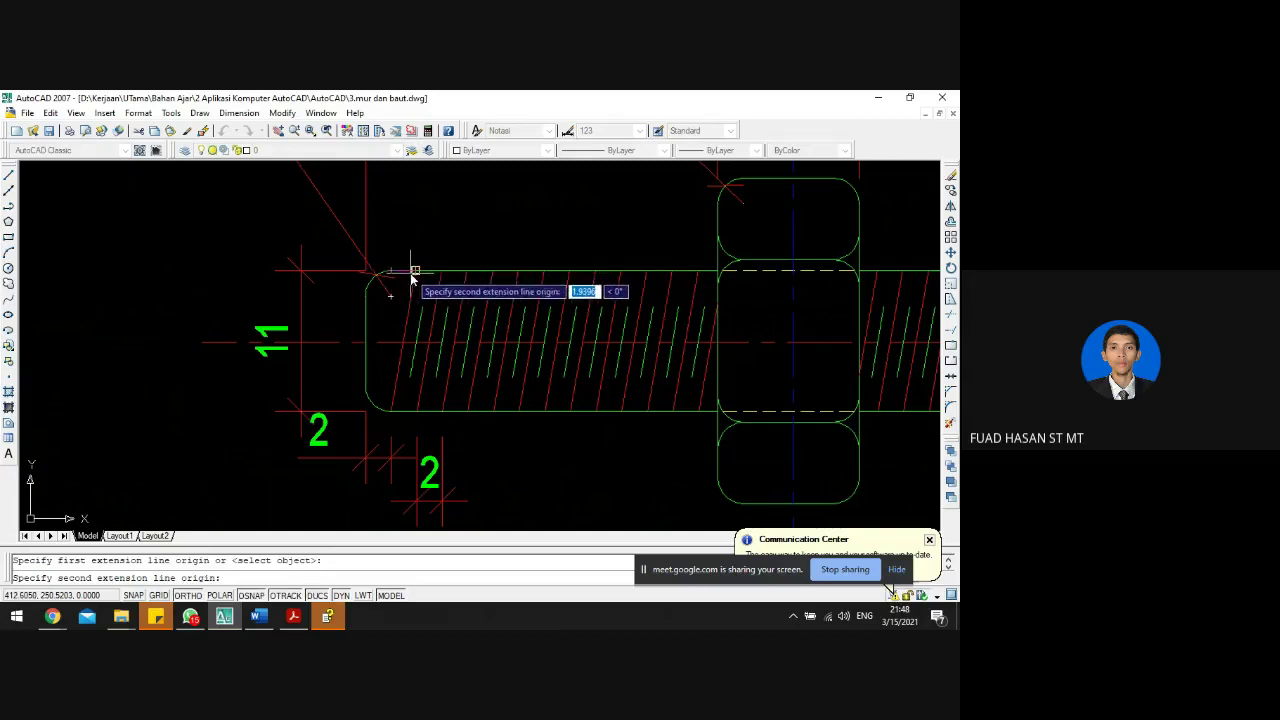
left_click(413, 272)
left_click(421, 228)
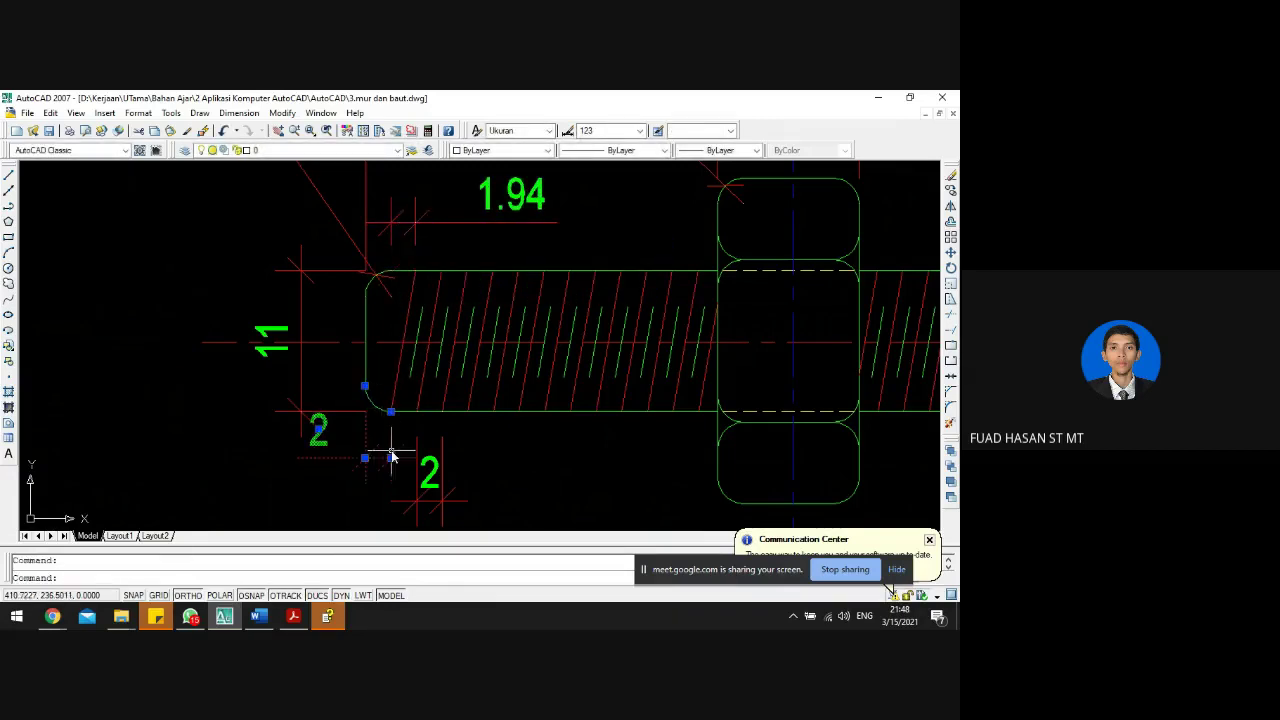
- Delete the two temporary linear dimensions above and below the reference shank's rounded end
left_click(487, 196)
key("Escape")
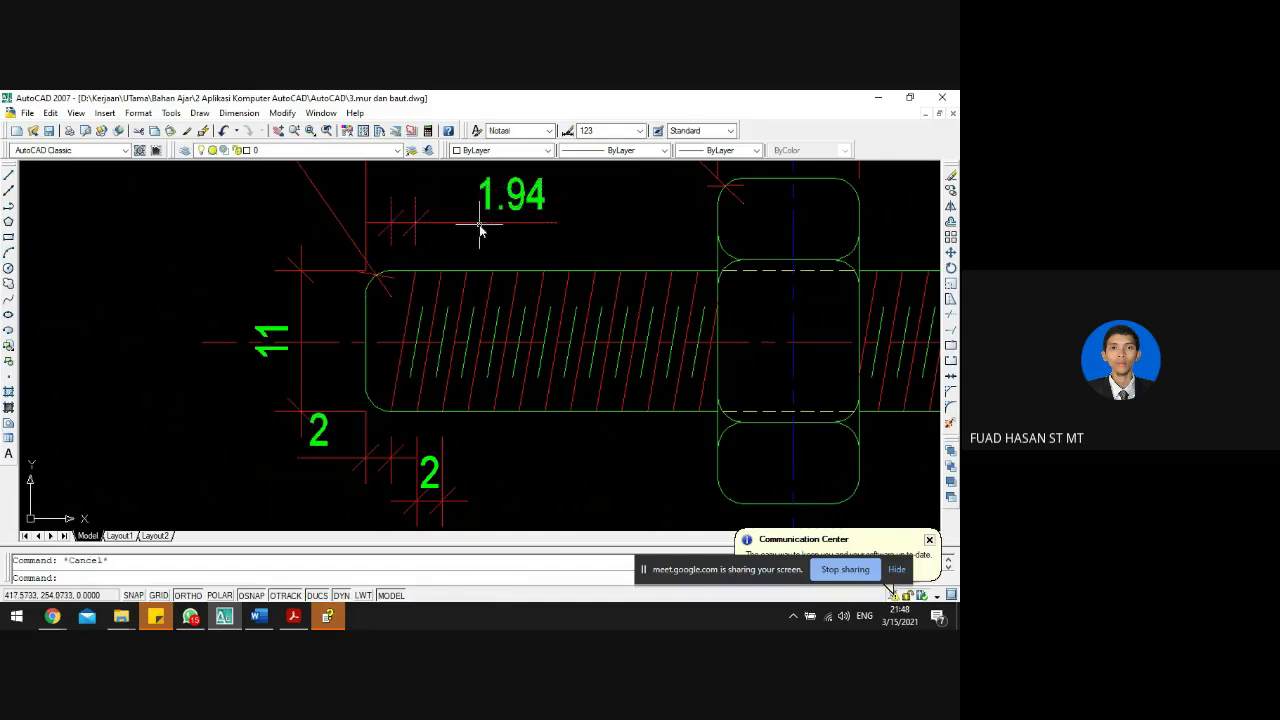
left_click(480, 223)
left_click(476, 205)
key("Escape")
key("Escape")
left_click(487, 228)
key("Escape")
left_click(475, 203)
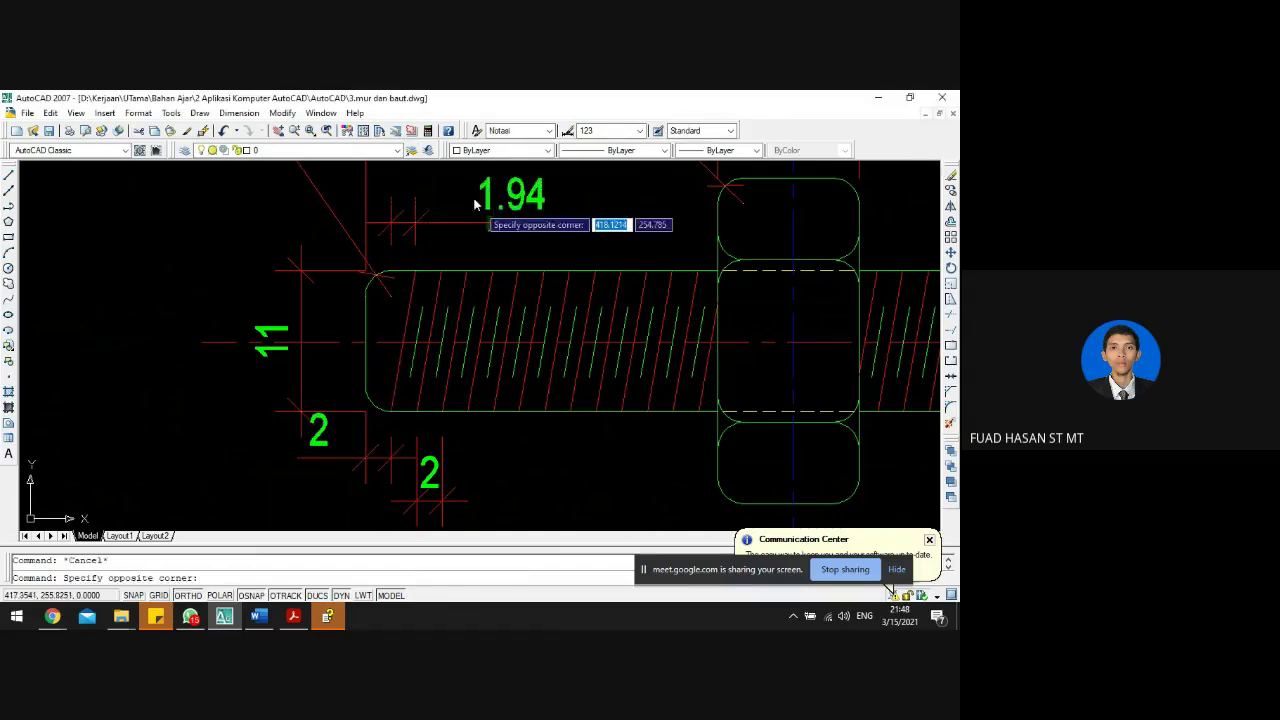
left_click(462, 229)
key("Delete")
left_click(323, 448)
key("Delete")
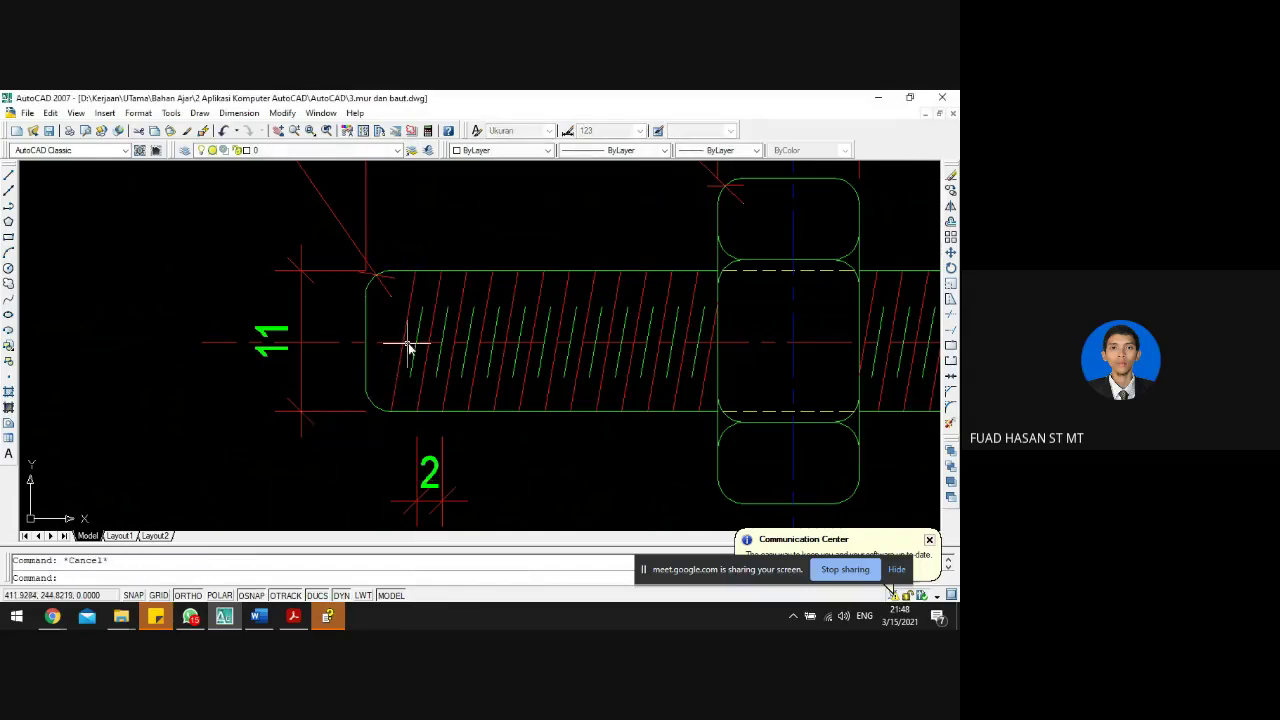
scroll(394, 363, "down", 5)
scroll(395, 425, "up", 8)
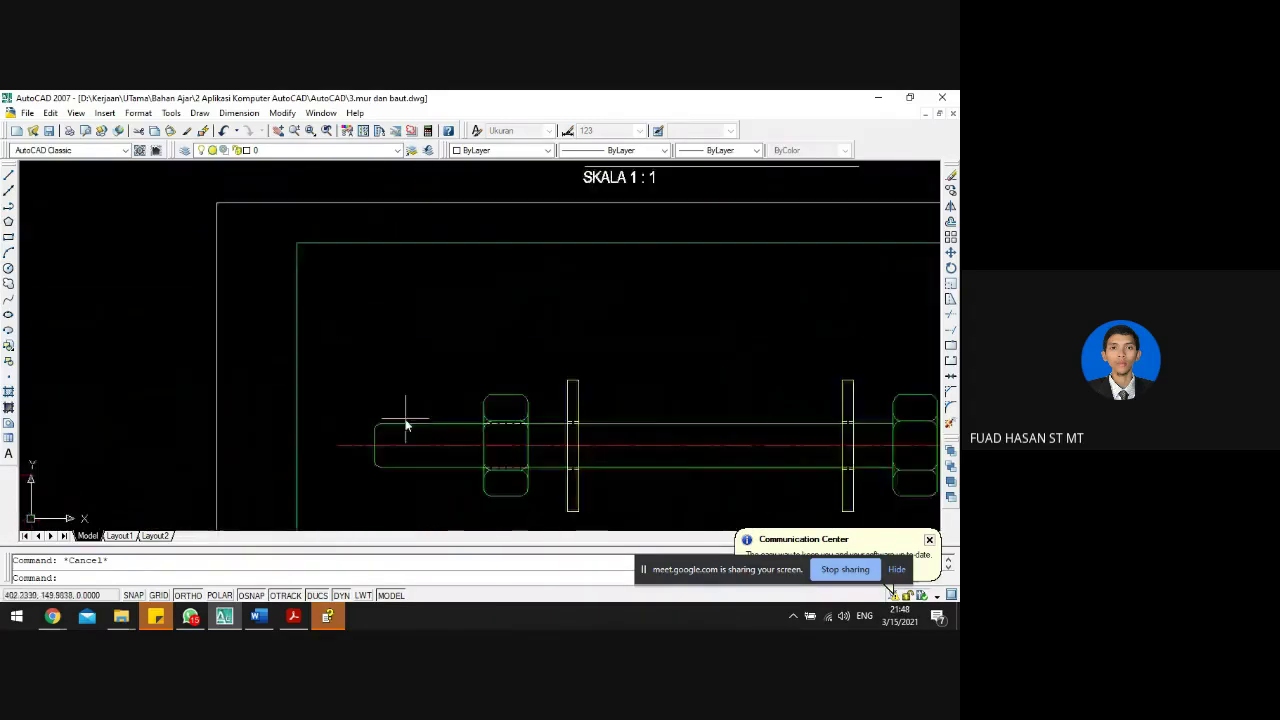
type("L")
key("Return")
scroll(390, 397, "up", 2)
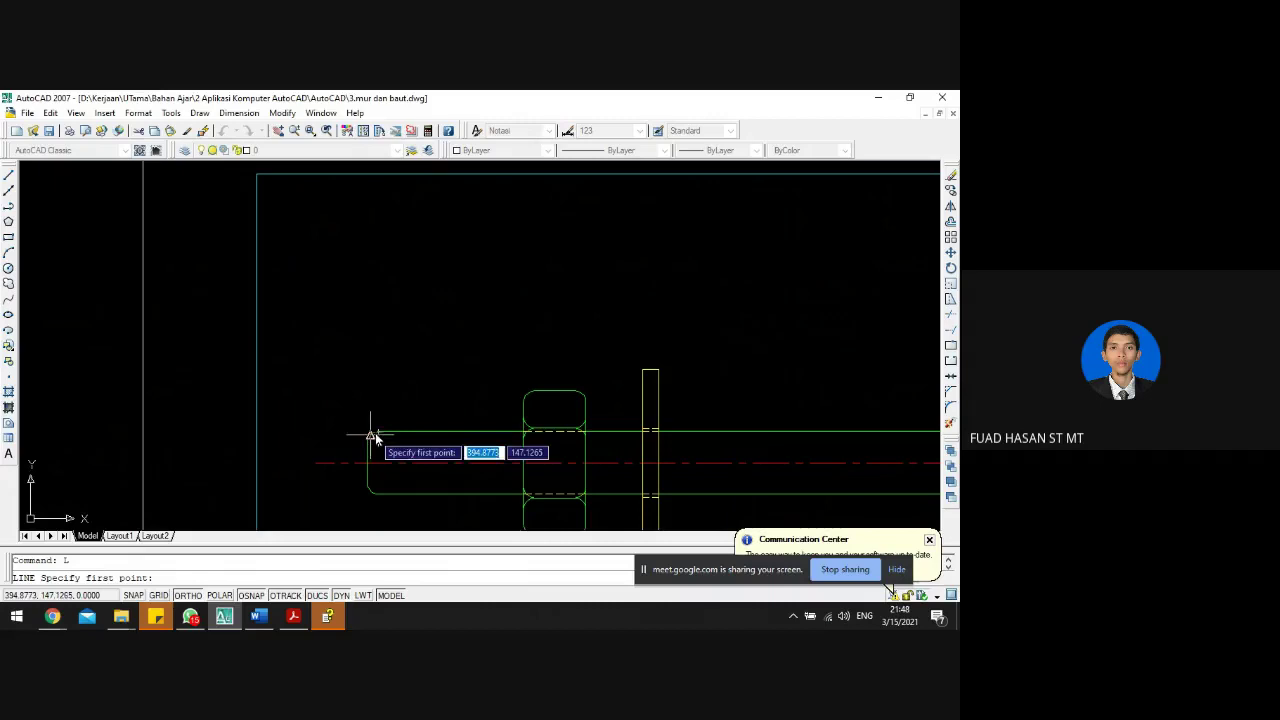
left_click(378, 433)
key("Escape")
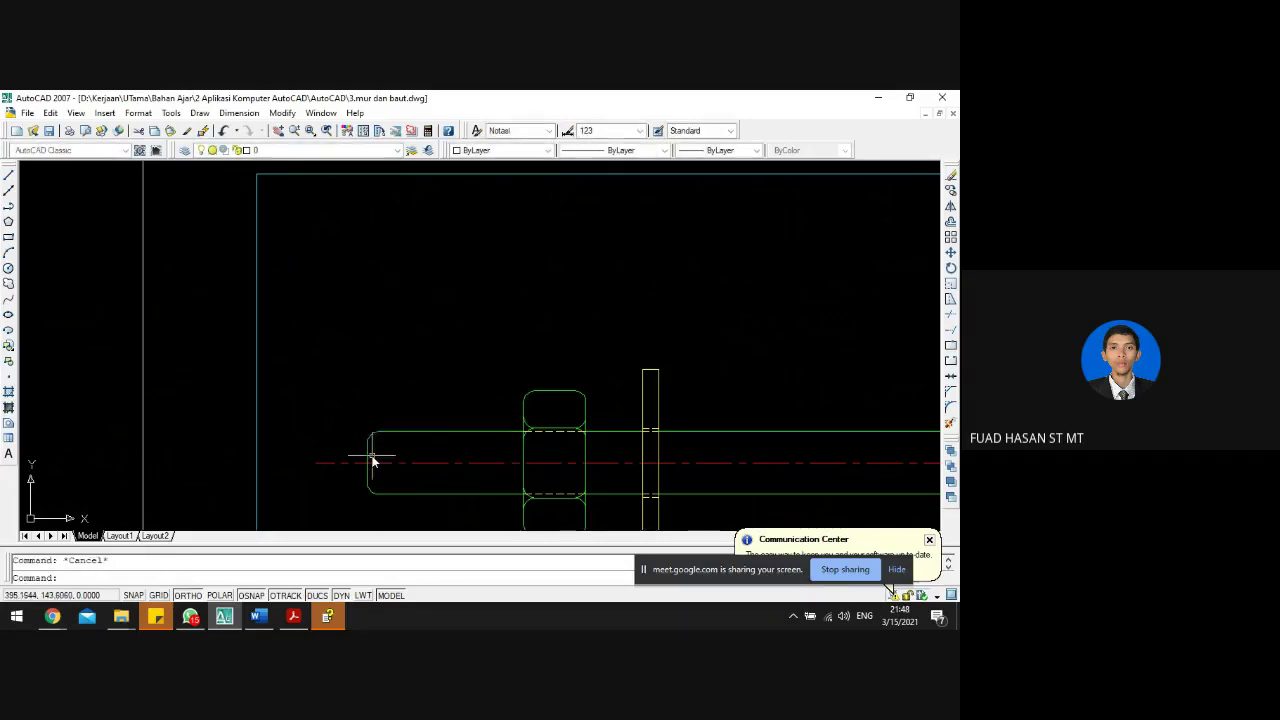
- Offset the redrawn shank's vertical end line inward by 2, then offset the resulting line by 2 again
type("o")
key("Return")
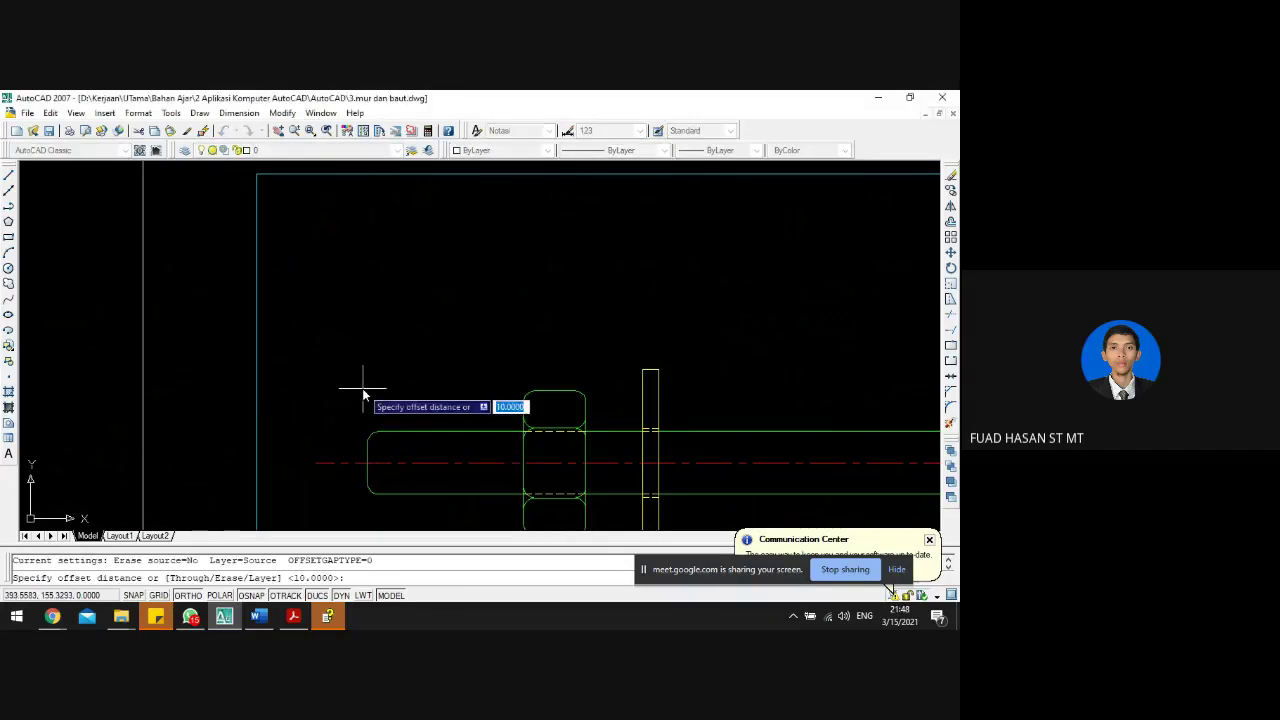
type("2")
key("Return")
scroll(364, 430, "up", 5)
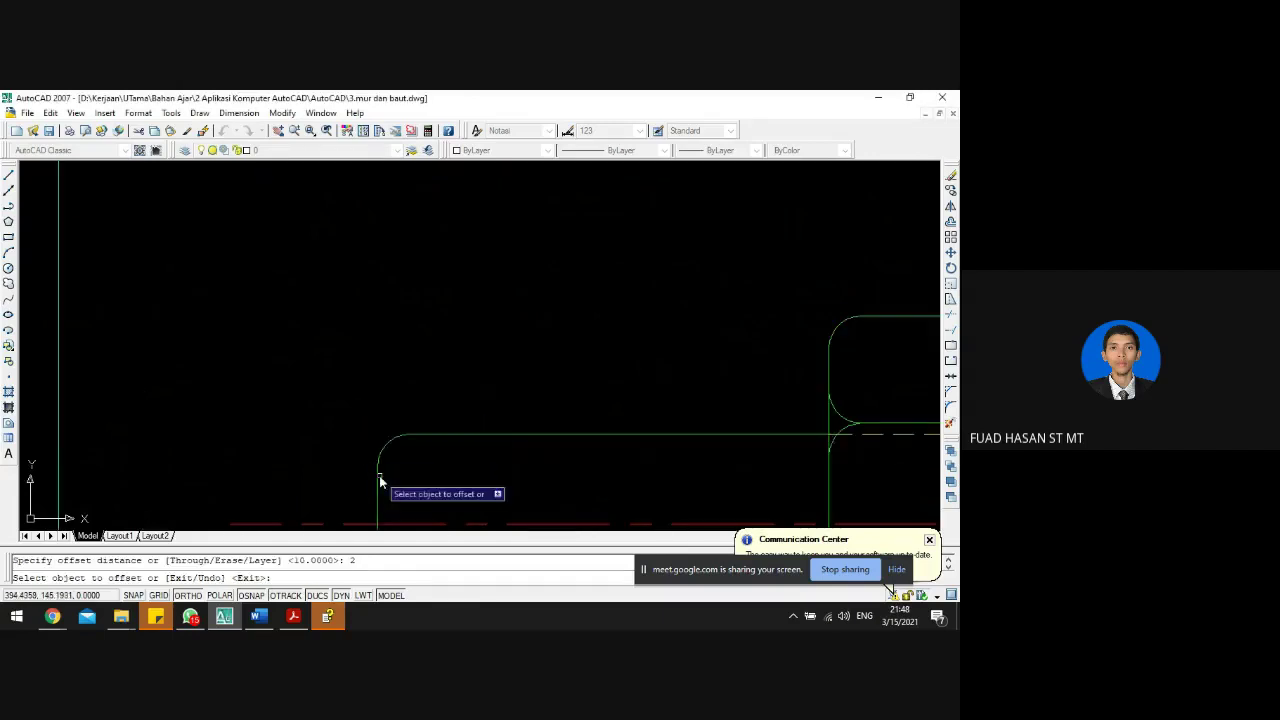
left_click(381, 485)
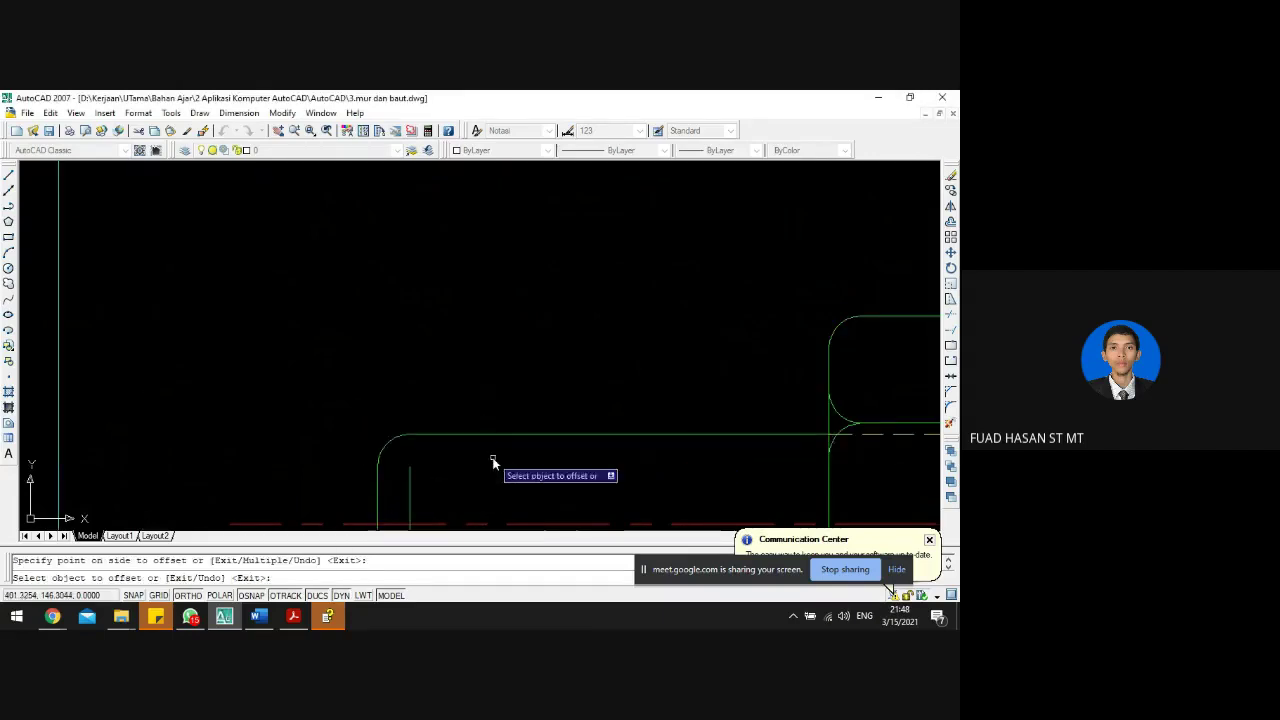
left_click(411, 492)
key("Escape")
scroll(440, 400, "down", 5)
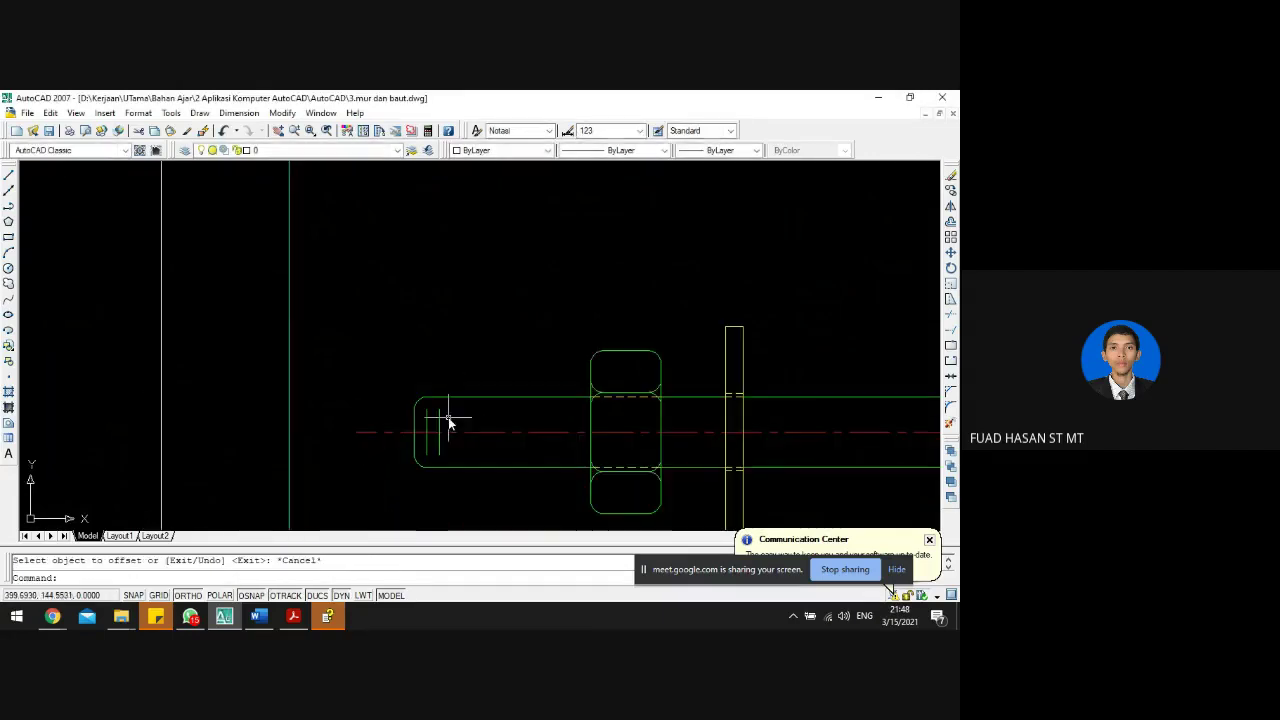
- Extend the second offset line up to the shank's upper edge
type("e")
key("Return")
key("Return")
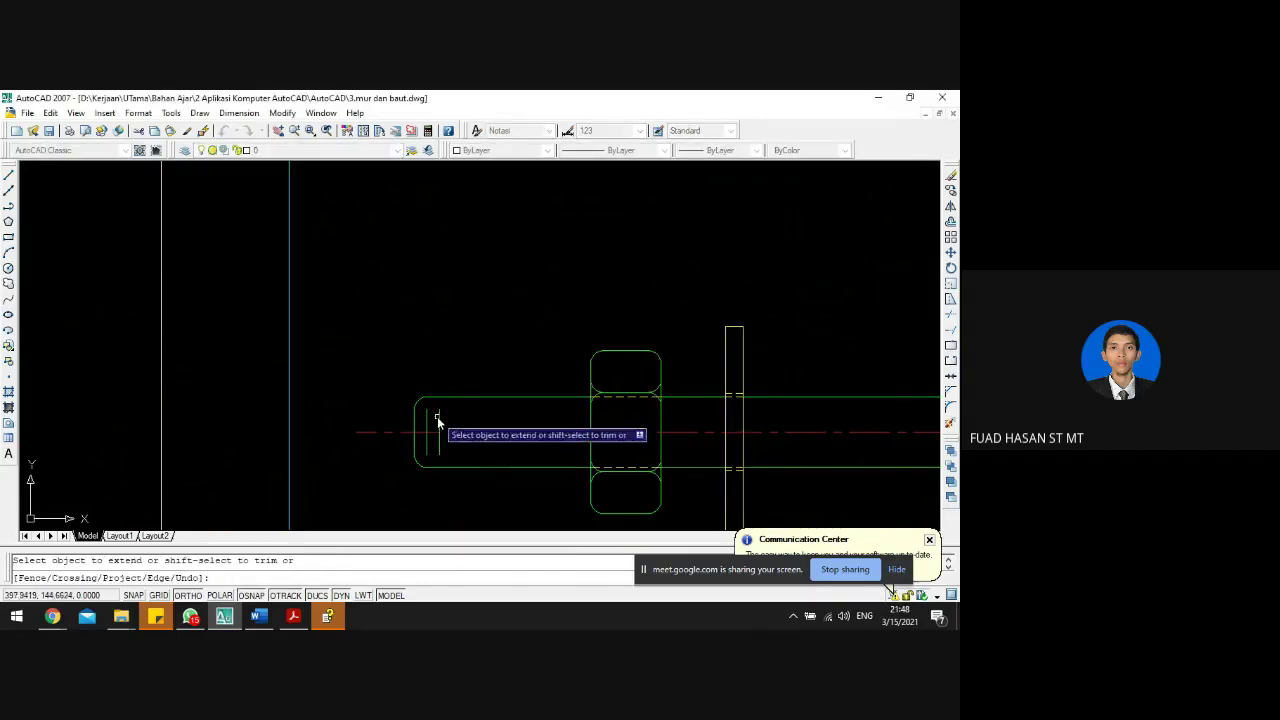
left_click(437, 416)
left_click(438, 430)
key("Escape")
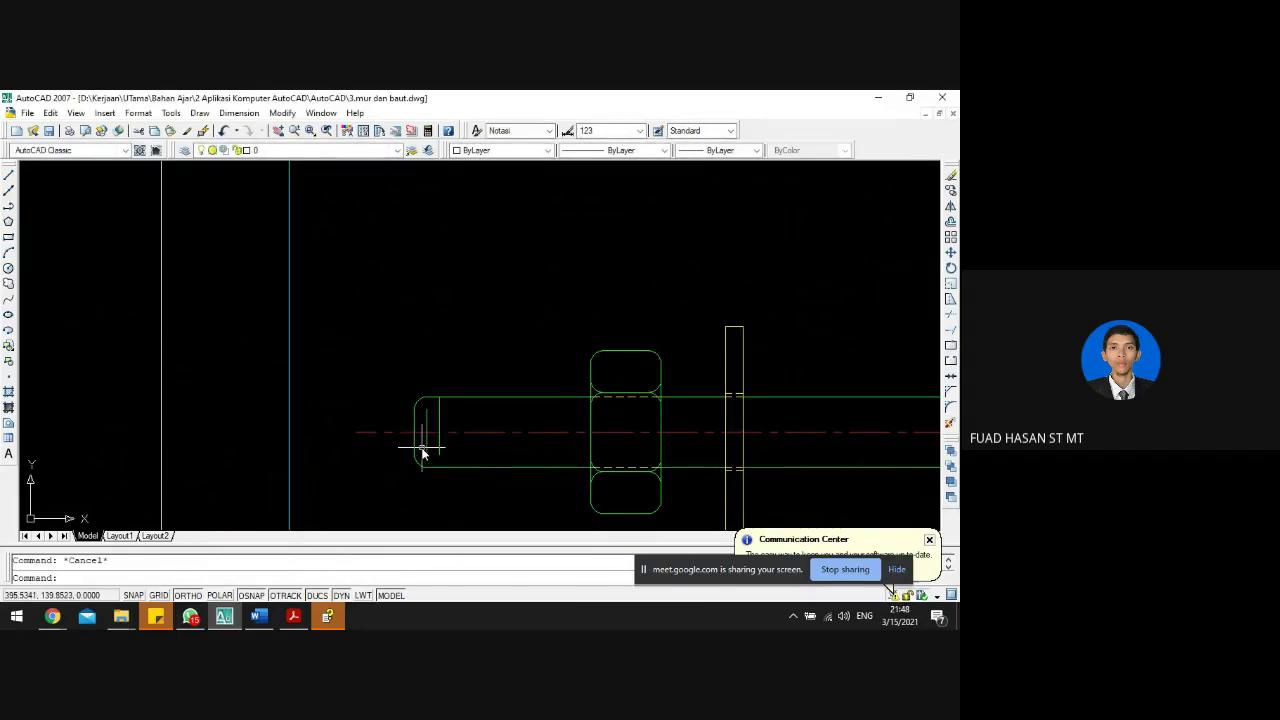
key("Return")
key("Return")
key("Escape")
key("Escape")
- Draw a slanted thread line from the lower corner's end on the shank to the extended line's upper end
type("l")
key("Return")
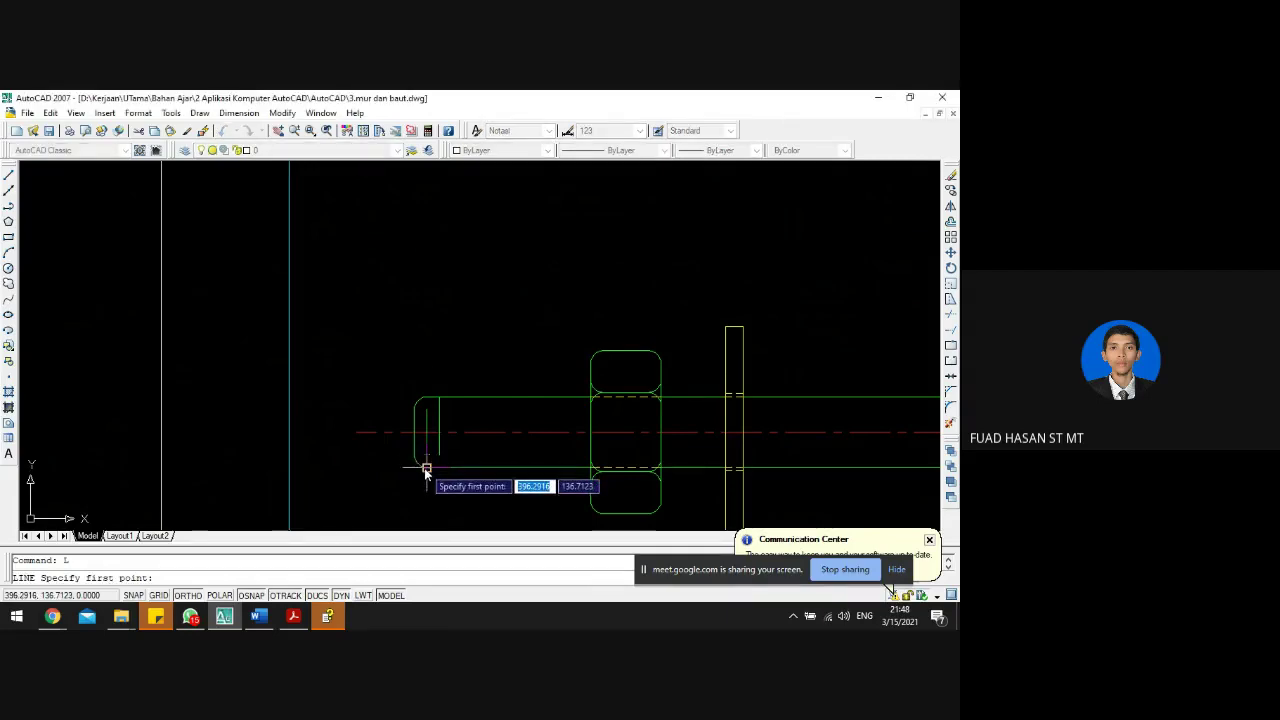
left_click(426, 468)
left_click(439, 398)
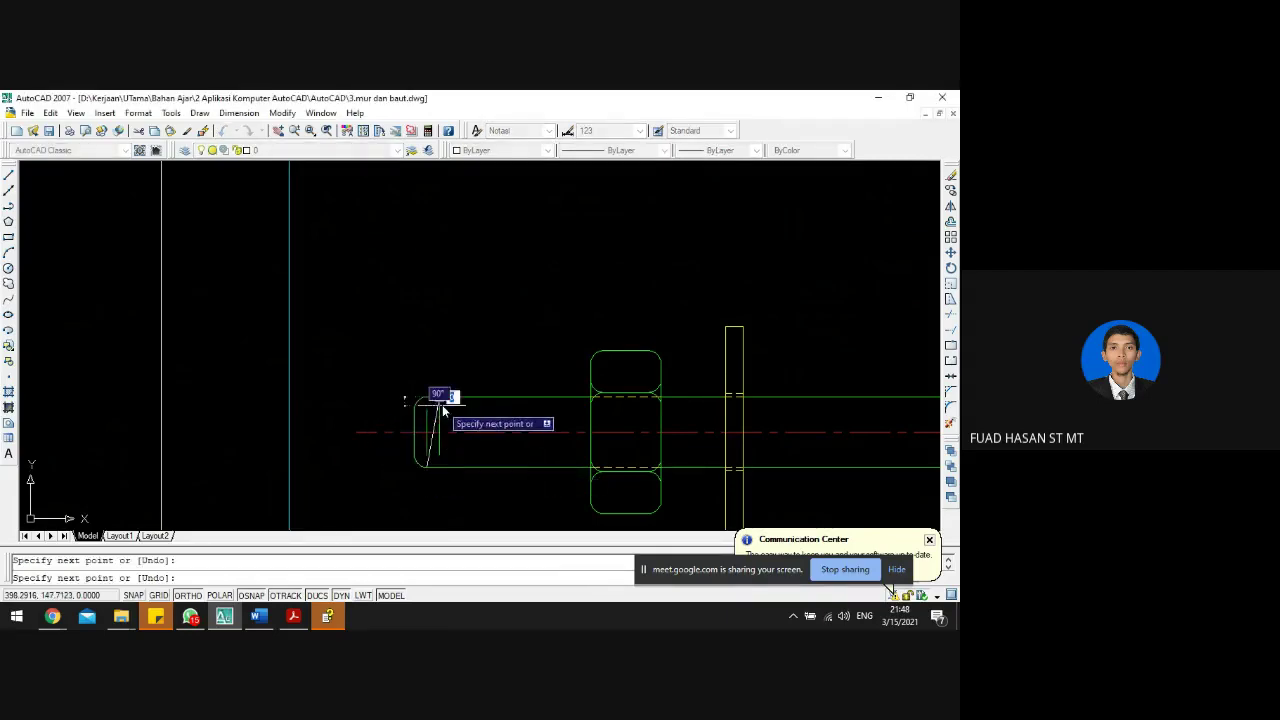
key("Escape")
- Measure the horizontal spacing between the first long red thread line and its neighbouring short green line on the reference bolt's centre line
scroll(438, 406, "down", 4)
scroll(460, 236, "down", 2)
scroll(487, 175, "up", 3)
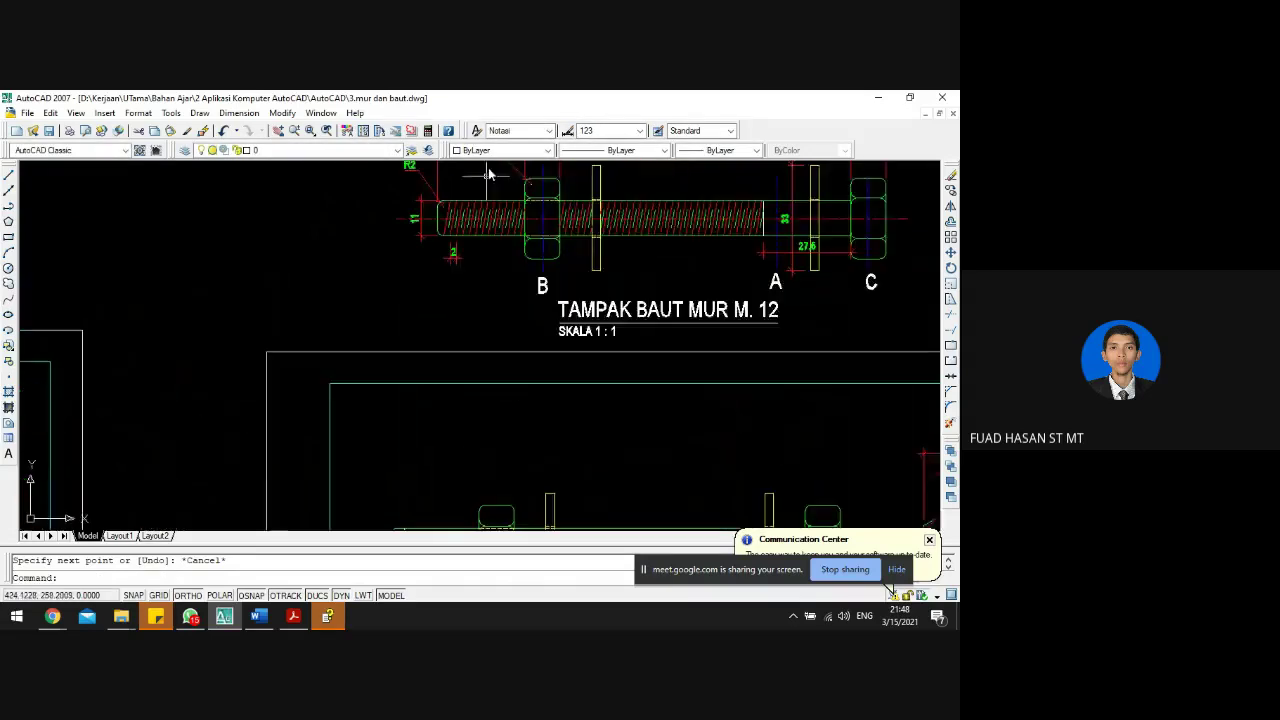
scroll(434, 229, "up", 7)
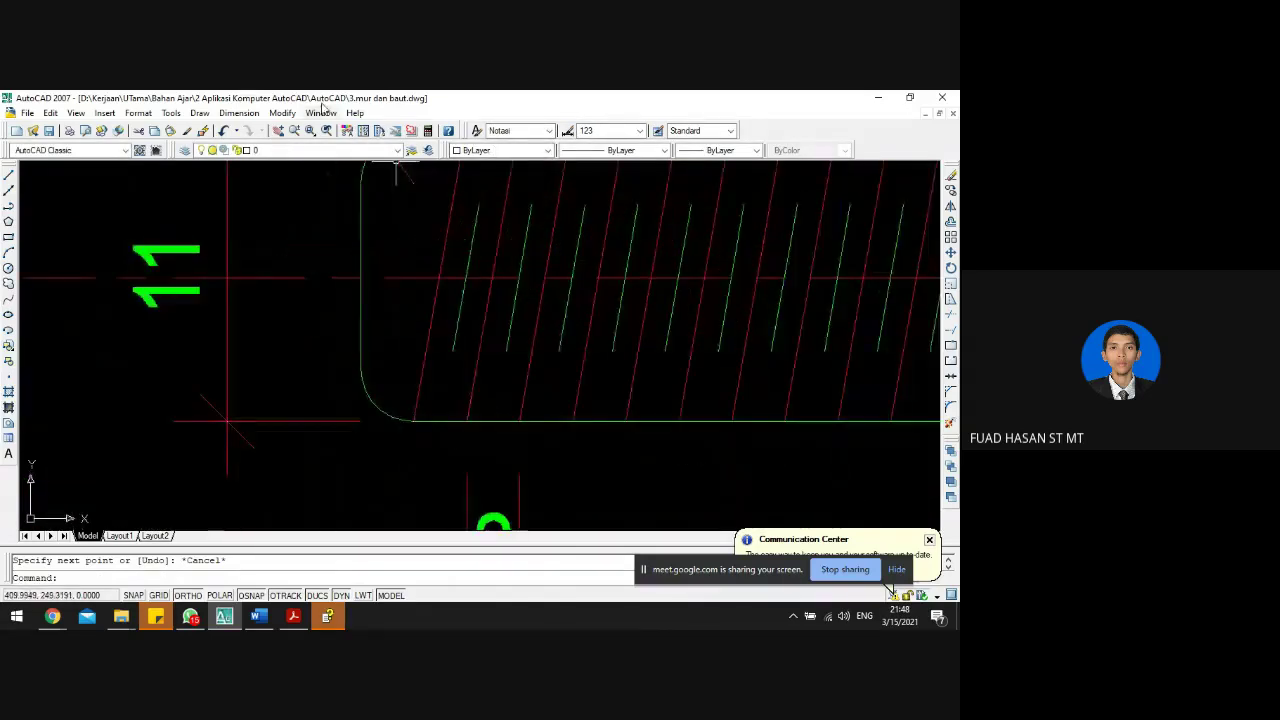
left_click(238, 113)
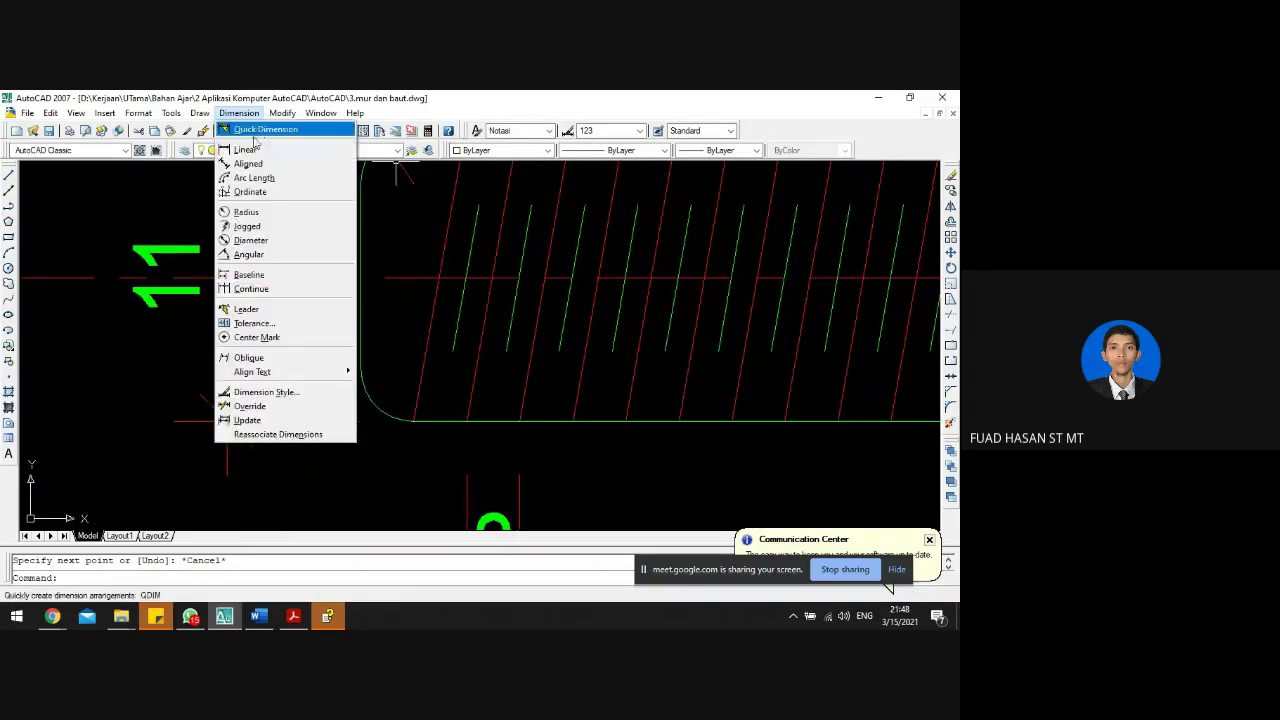
left_click(252, 146)
left_click(440, 279)
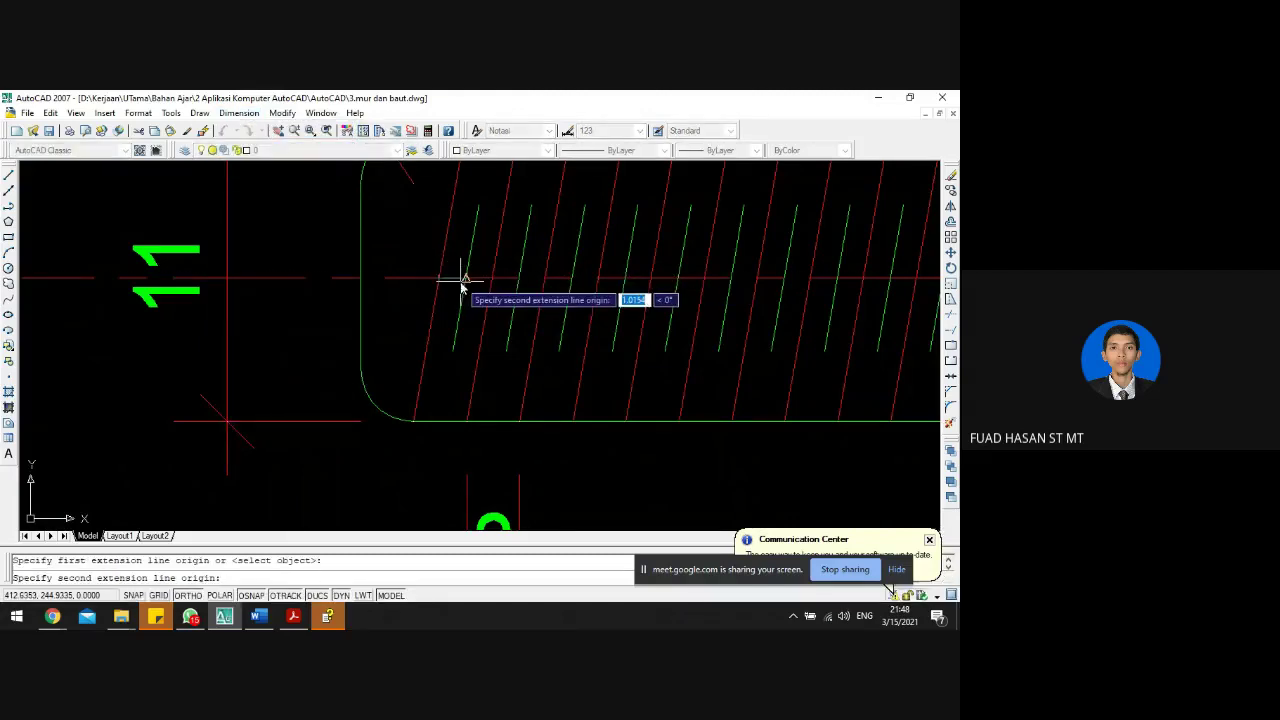
left_click(466, 280)
key("Escape")
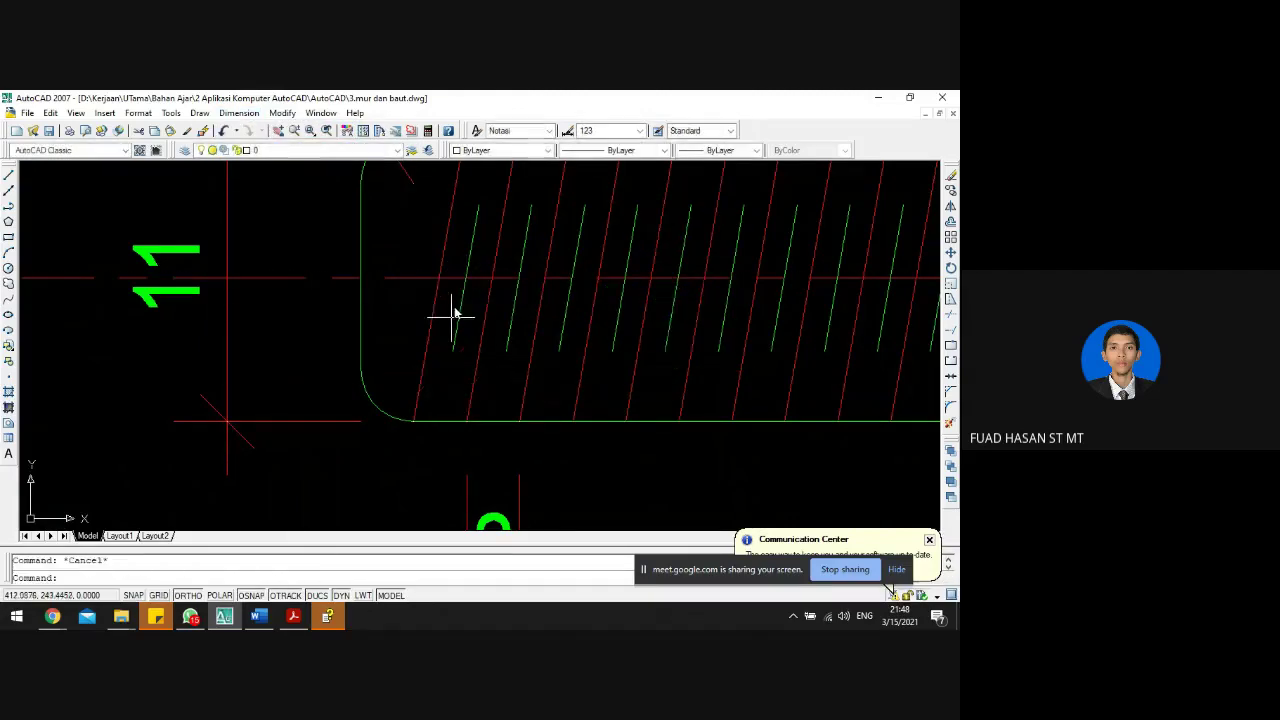
- Offset the slanted thread line by 1 towards the nut
scroll(460, 290, "down", 6)
scroll(465, 278, "down", 3)
scroll(470, 400, "up", 6)
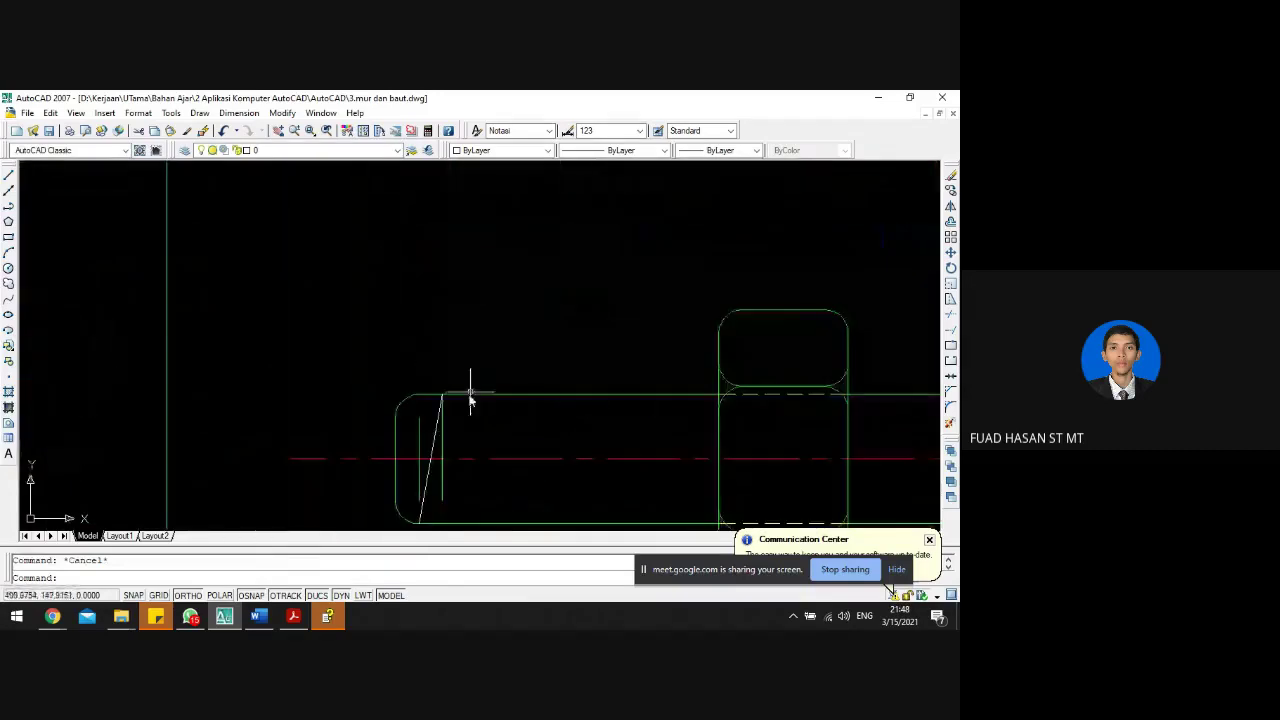
scroll(432, 390, "down", 1)
type("o")
key("Return")
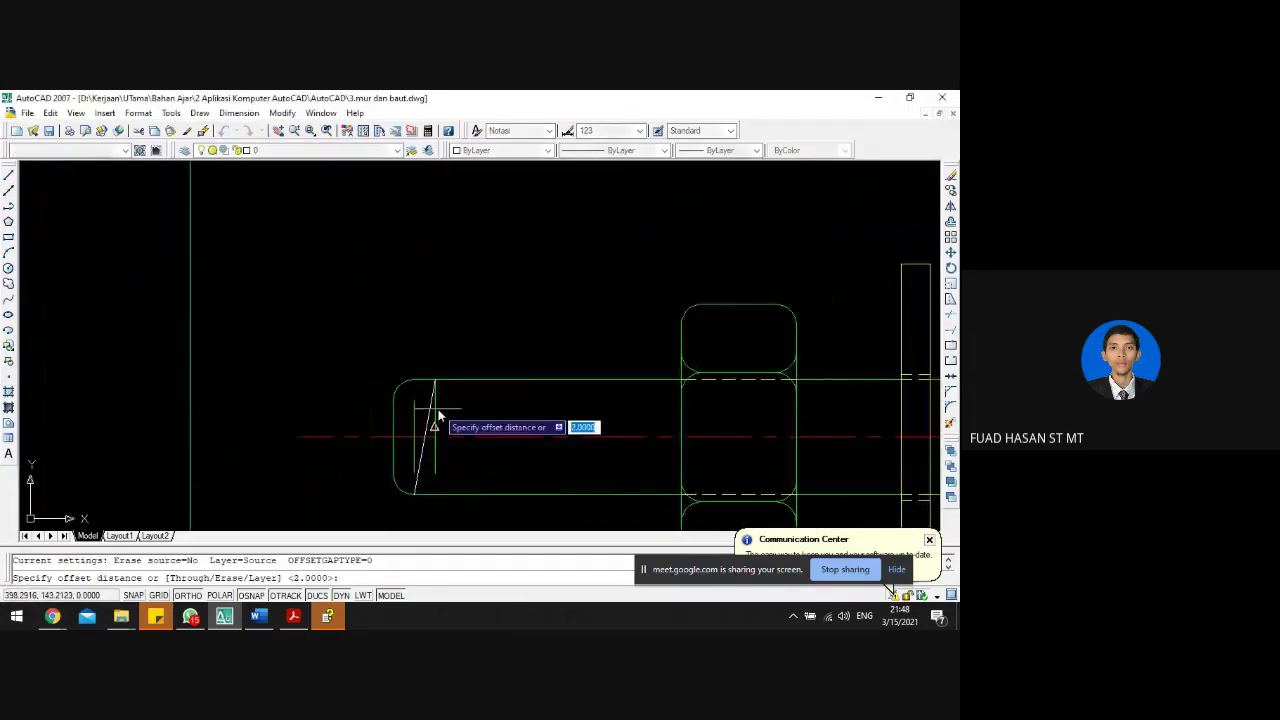
type("1")
key("Return")
scroll(430, 425, "up", 2)
scroll(429, 433, "up", 1)
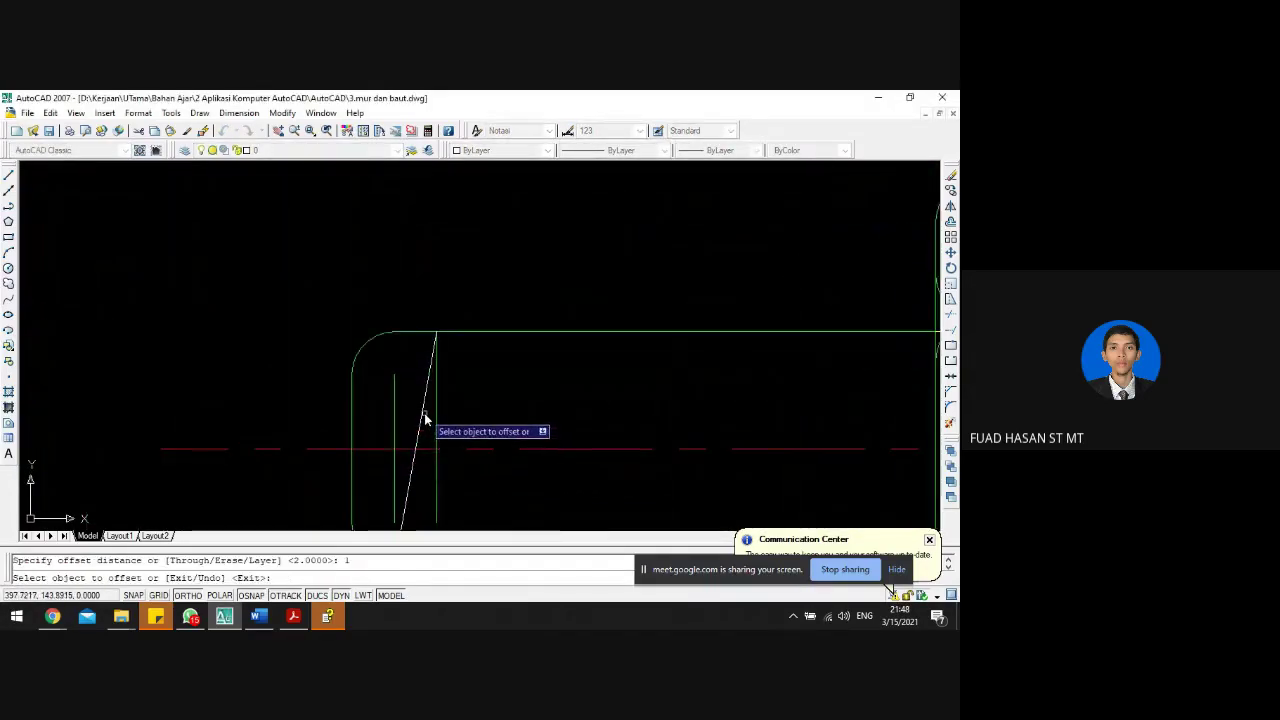
left_click(426, 420)
left_click(510, 390)
scroll(509, 390, "down", 2)
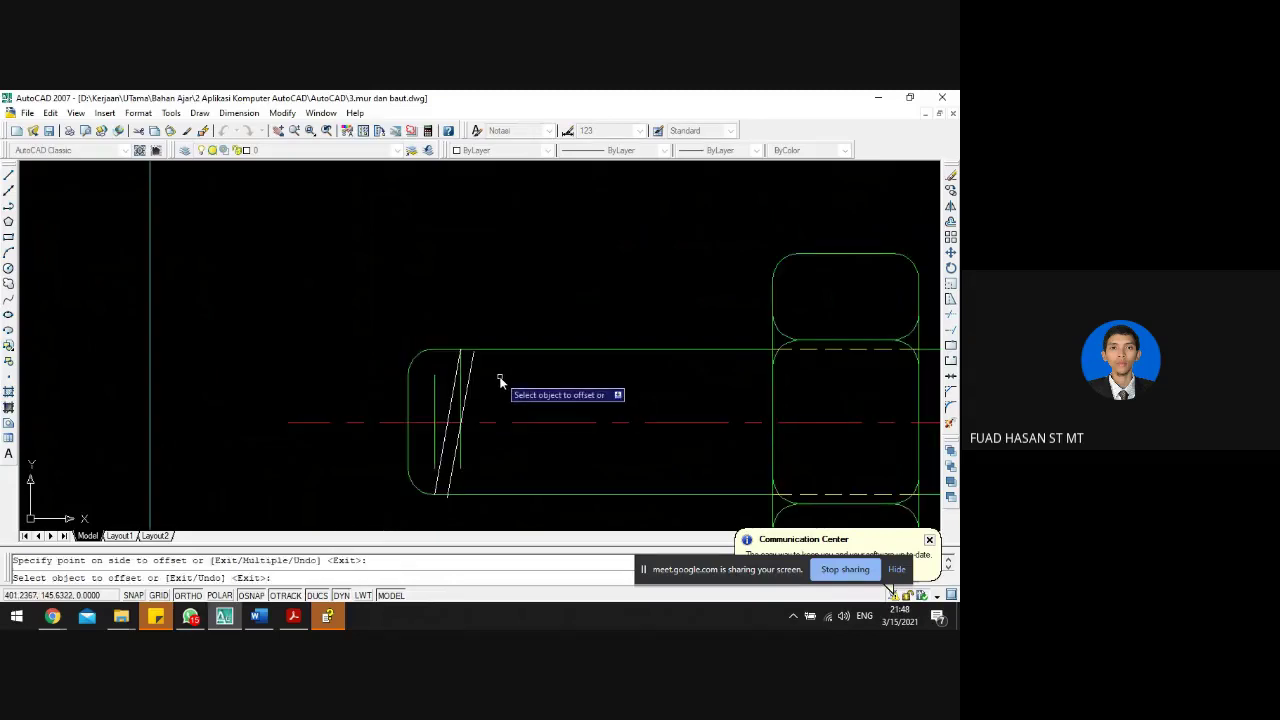
key("Escape")
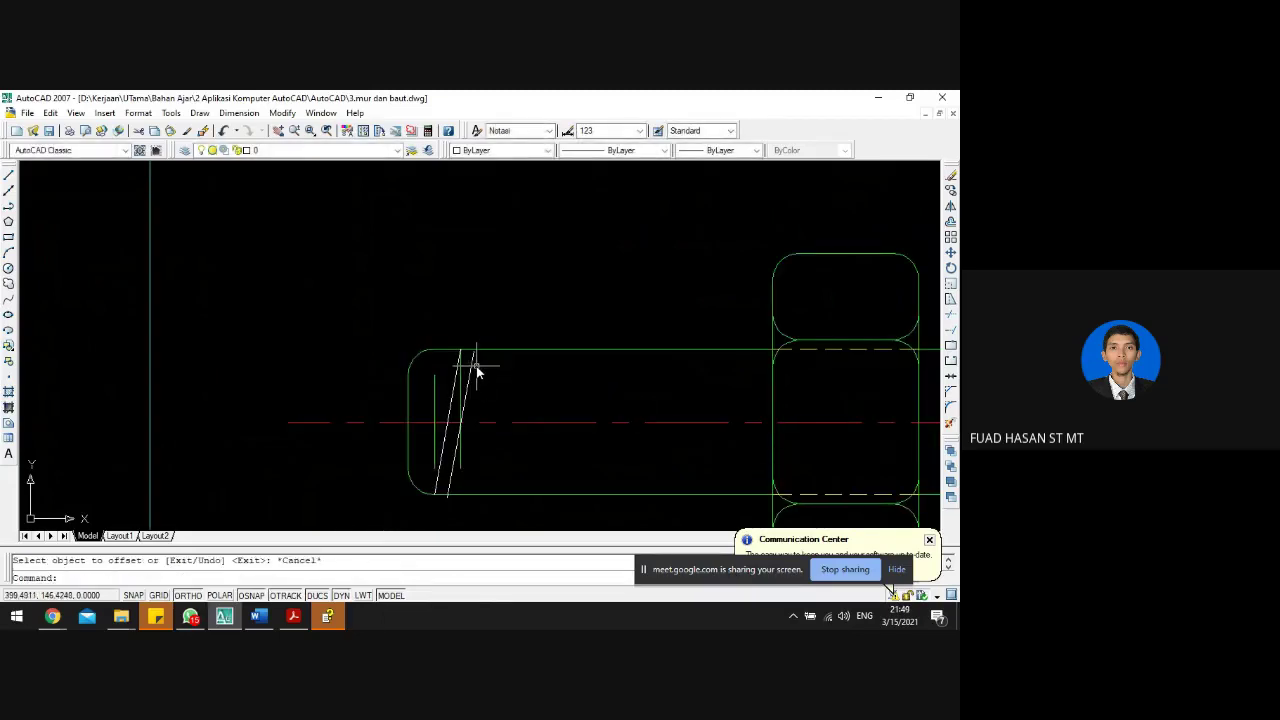
- Delete the offset copy of the slanted thread line
left_click(476, 371)
left_click(473, 367)
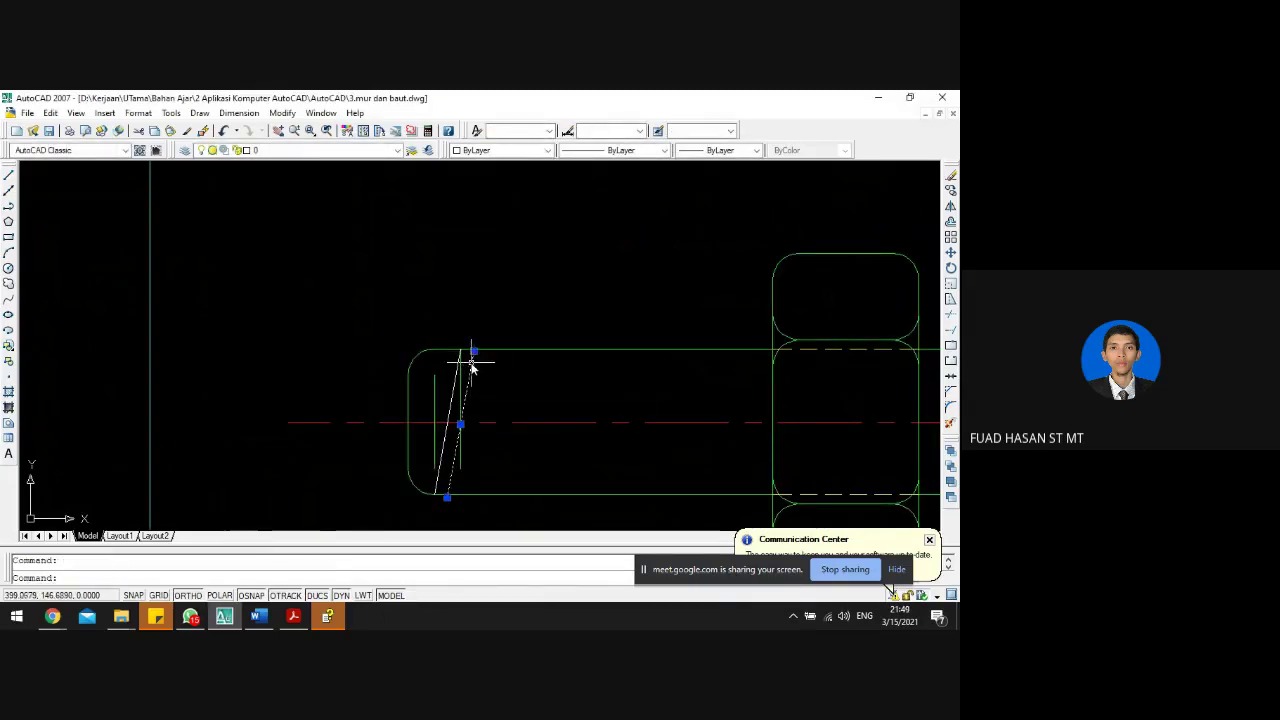
key("Delete")
left_click(452, 395)
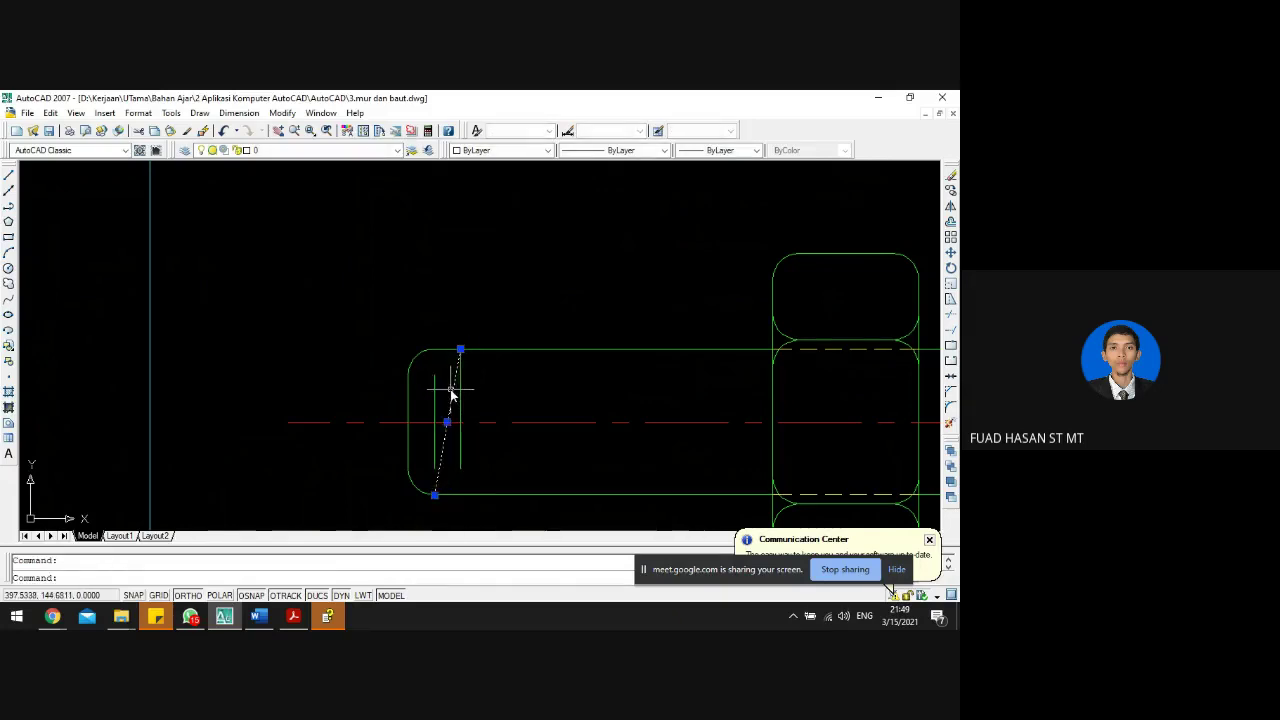
type("co")
key("Return")
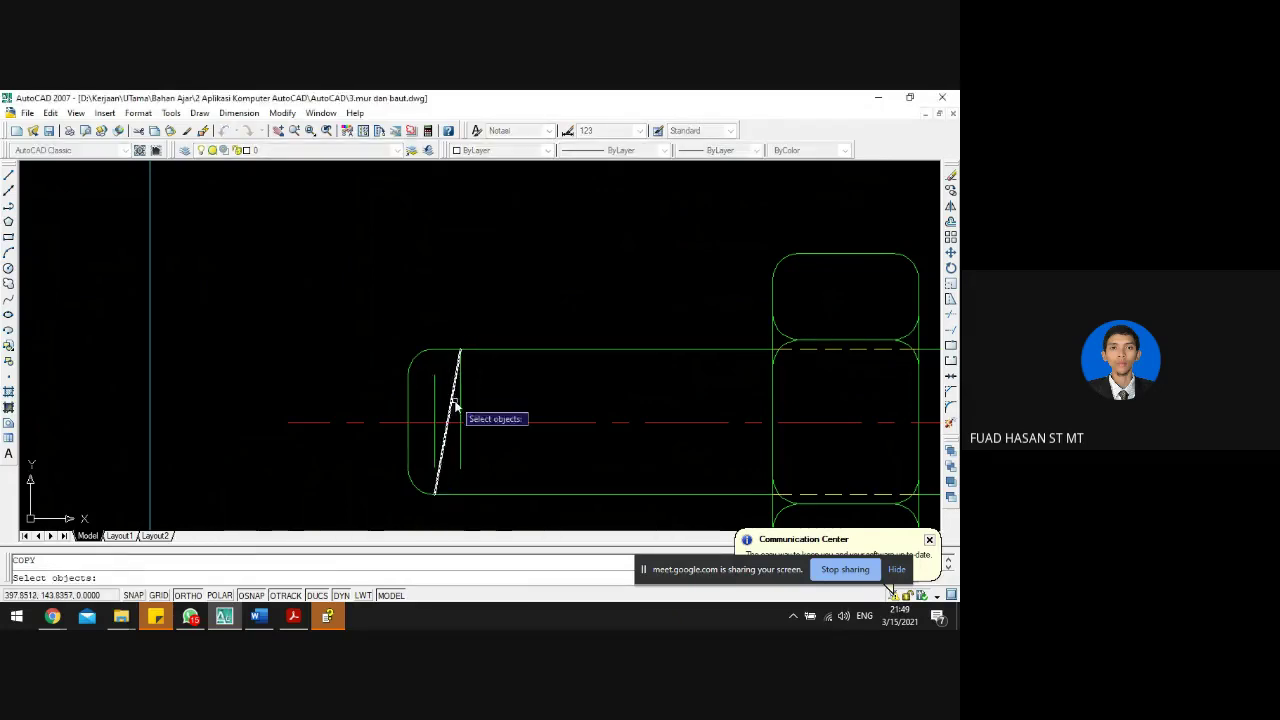
key("Return")
key("Escape")
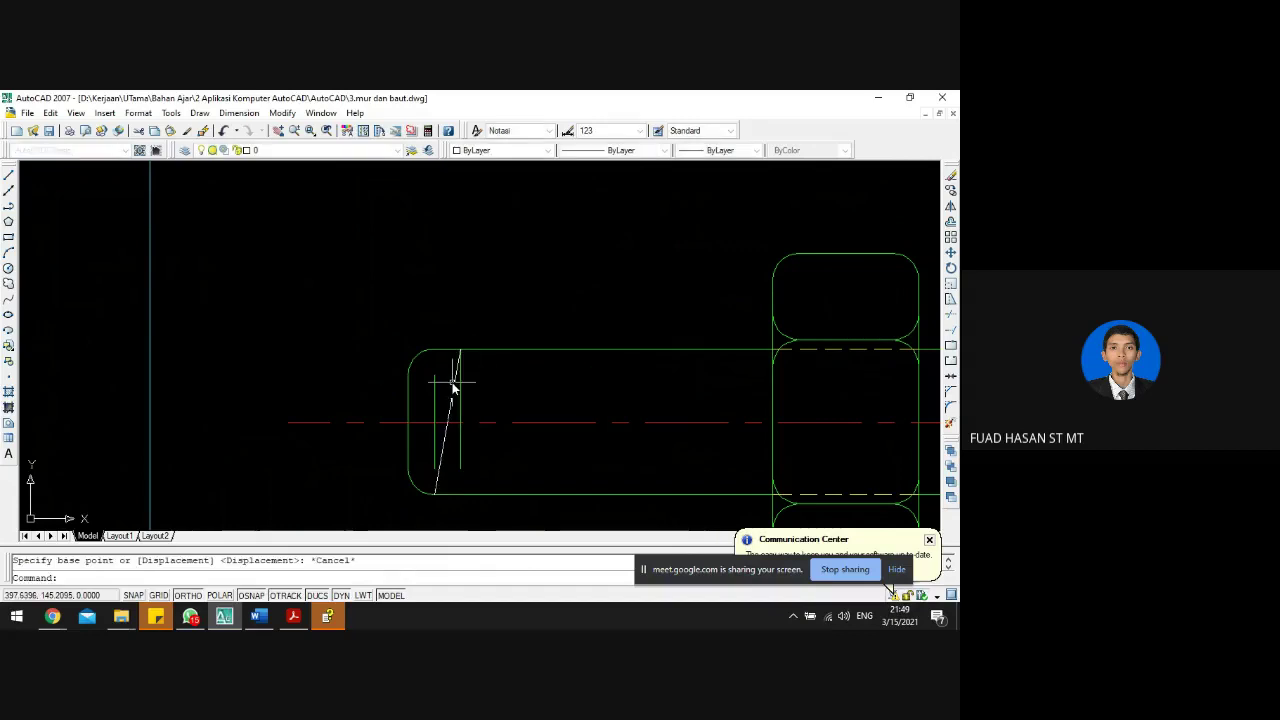
- Copy the slanted thread line horizontally by 1 towards the nut
type("co")
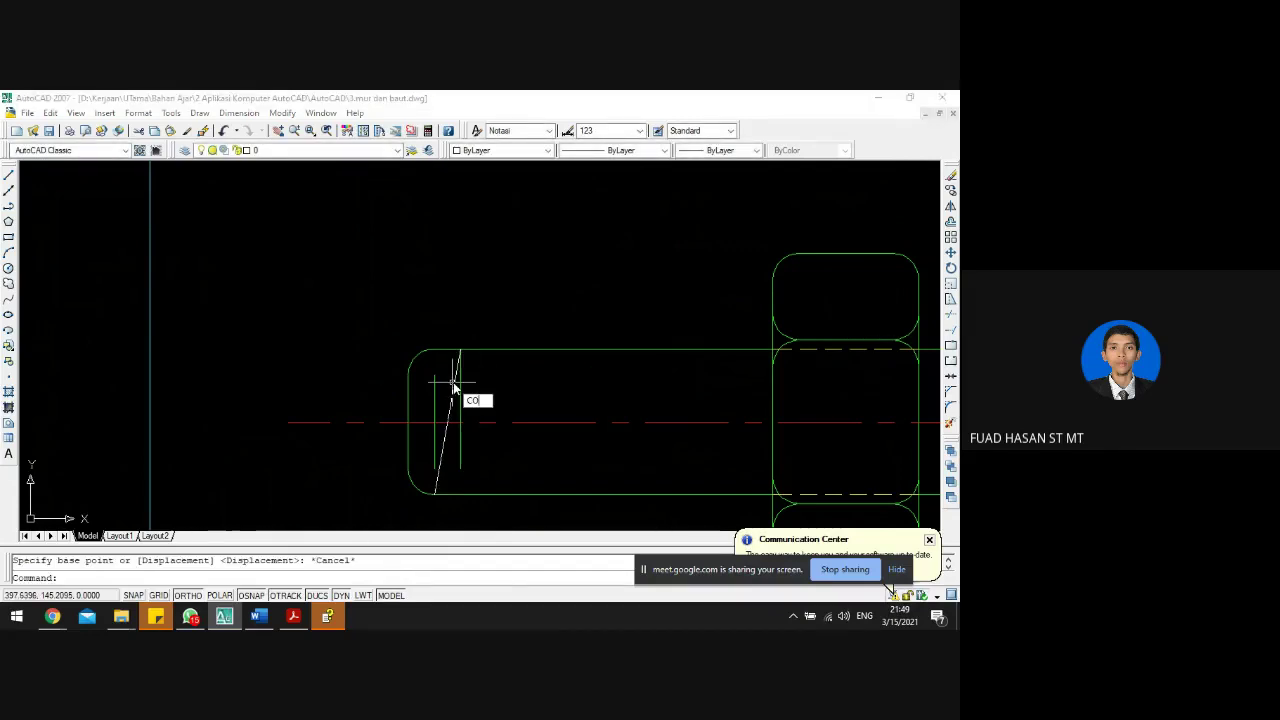
key("Return")
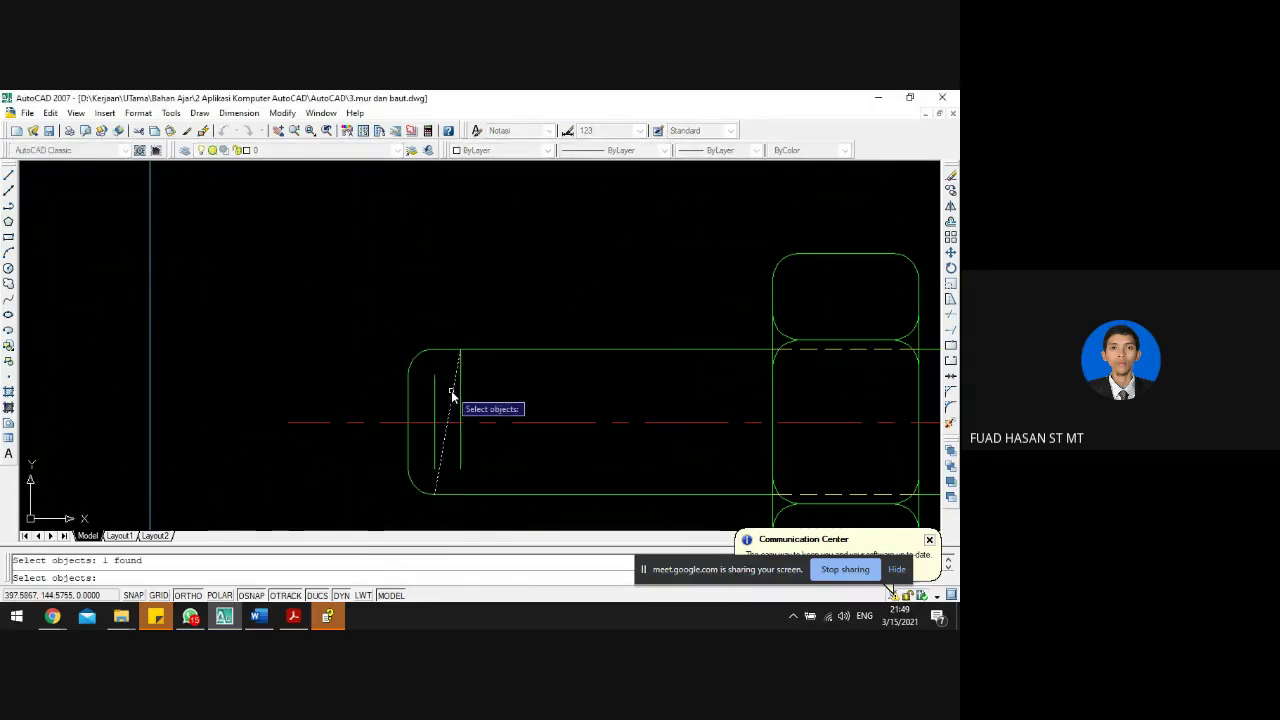
key("Return")
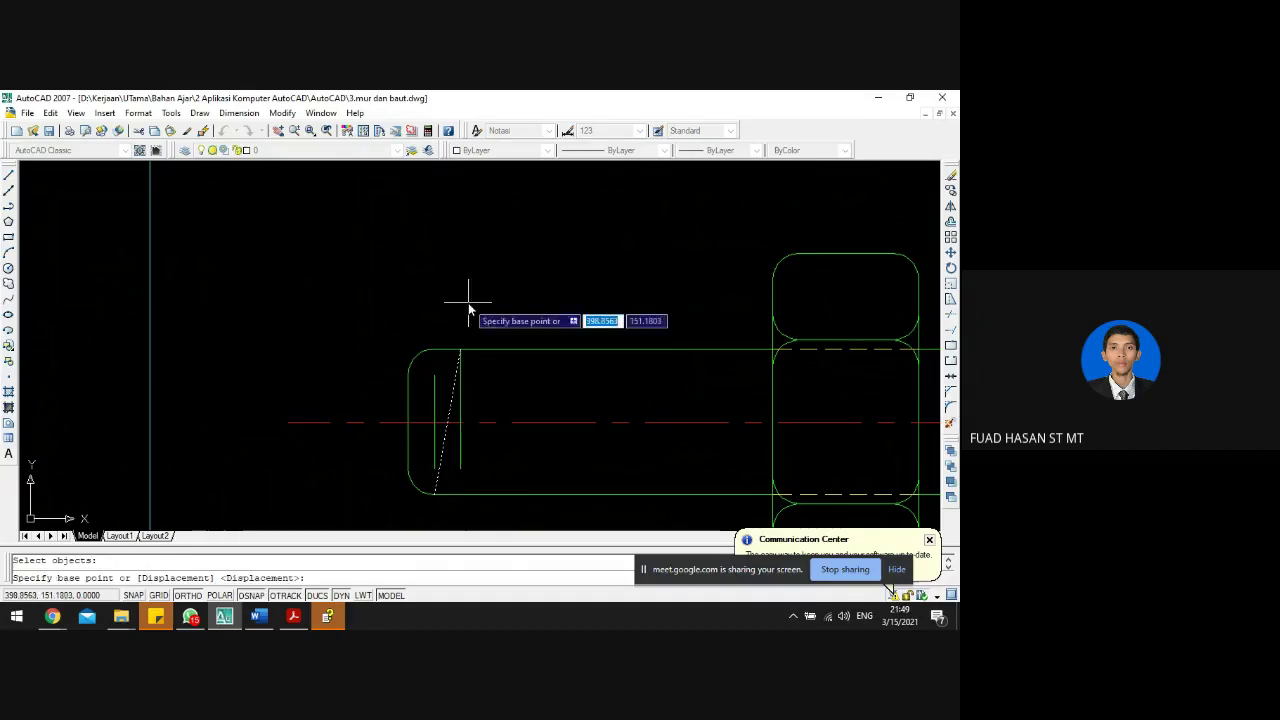
left_click(427, 257)
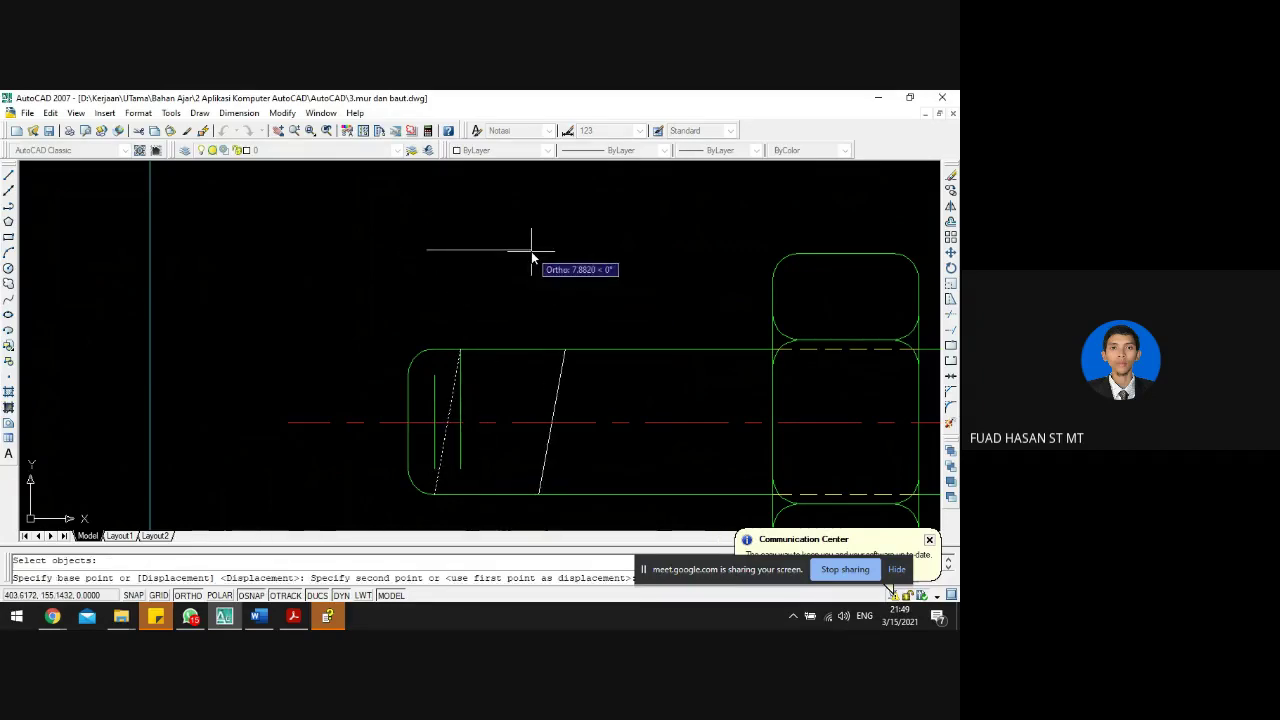
type("1")
key("Return")
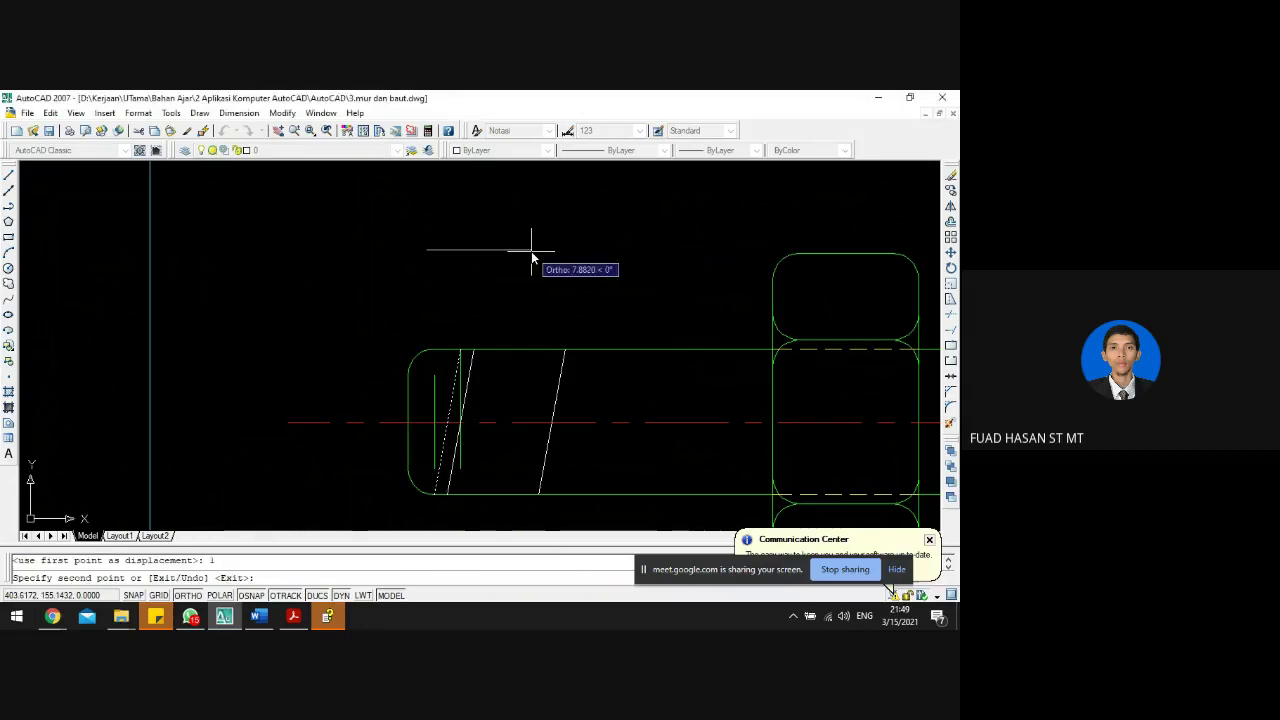
key("Escape")
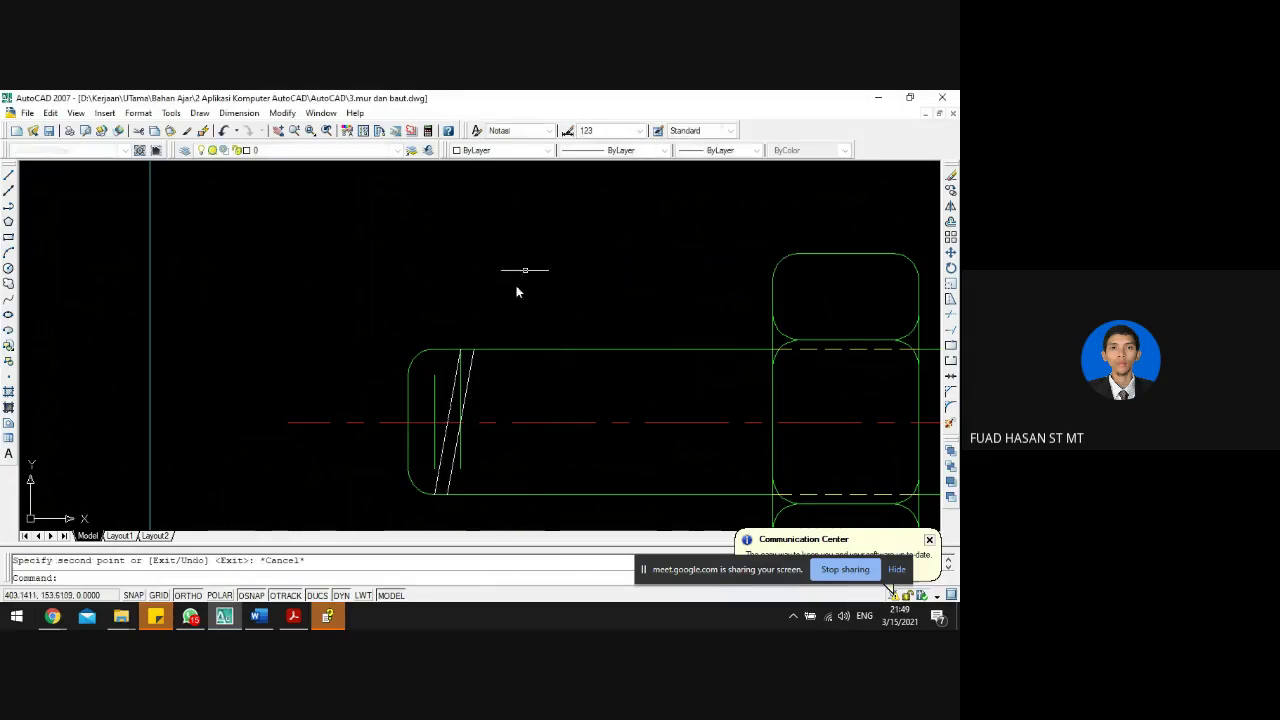
- Compare the two slanted lines on the shank with the long and short thread lines on the reference bolt
scroll(475, 415, "up", 3)
scroll(430, 430, "up", 2)
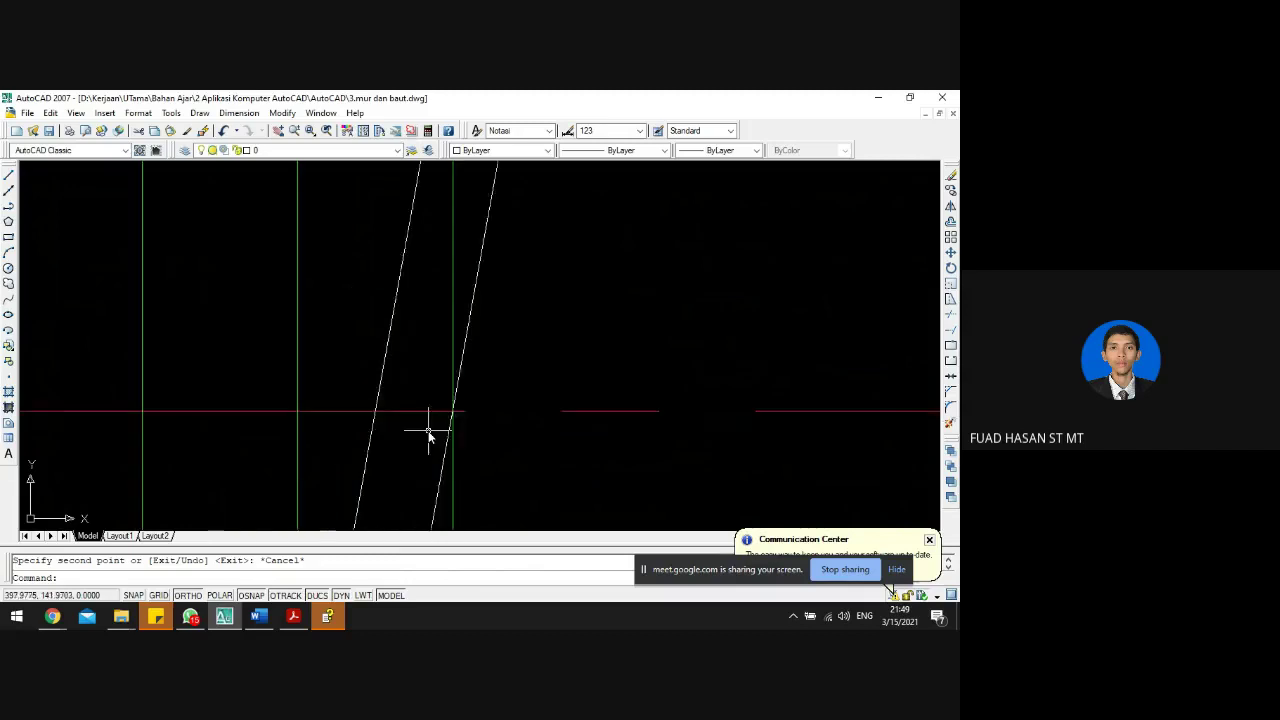
scroll(443, 412, "down", 4)
scroll(457, 346, "down", 6)
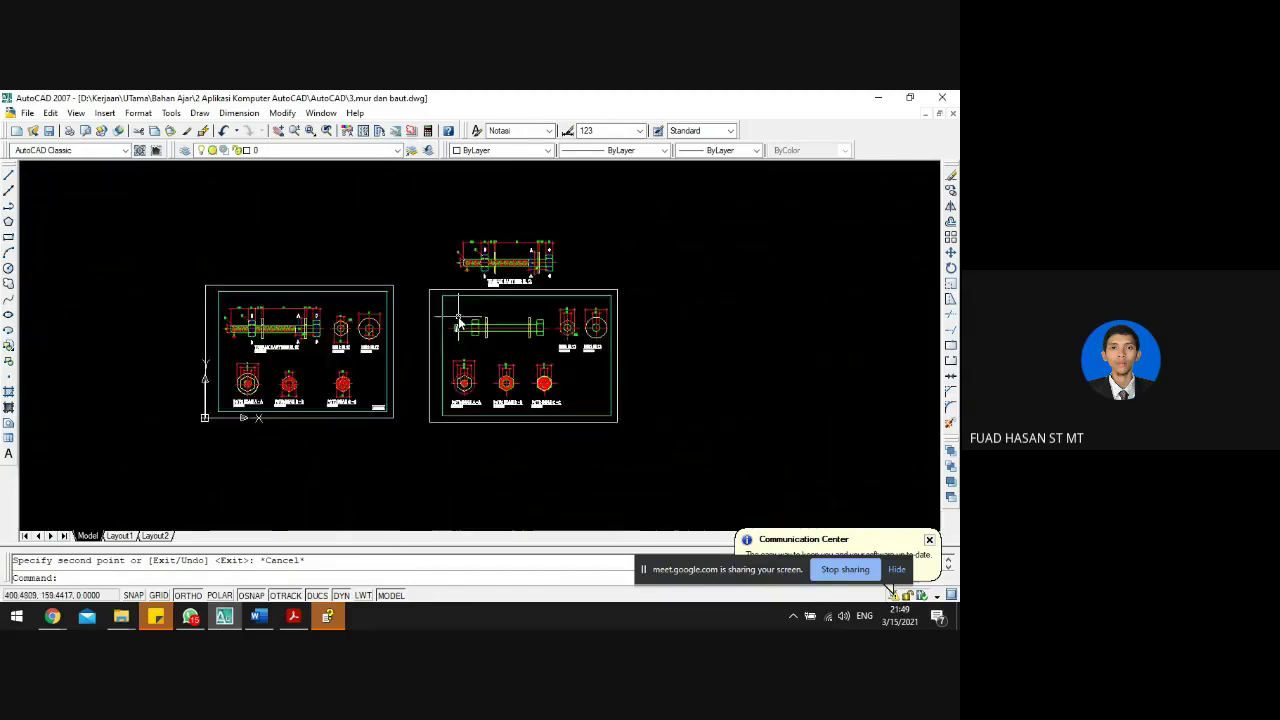
scroll(457, 375, "up", 6)
scroll(465, 375, "up", 1)
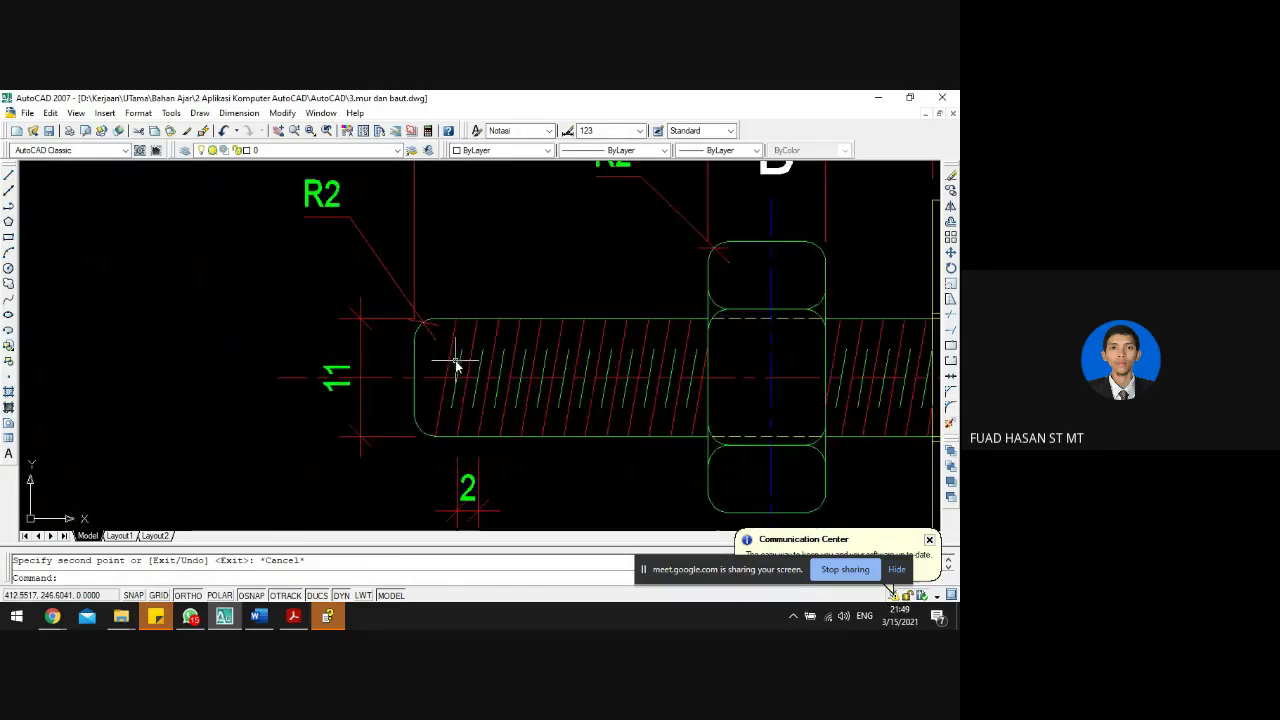
scroll(458, 368, "down", 6)
scroll(457, 408, "up", 6)
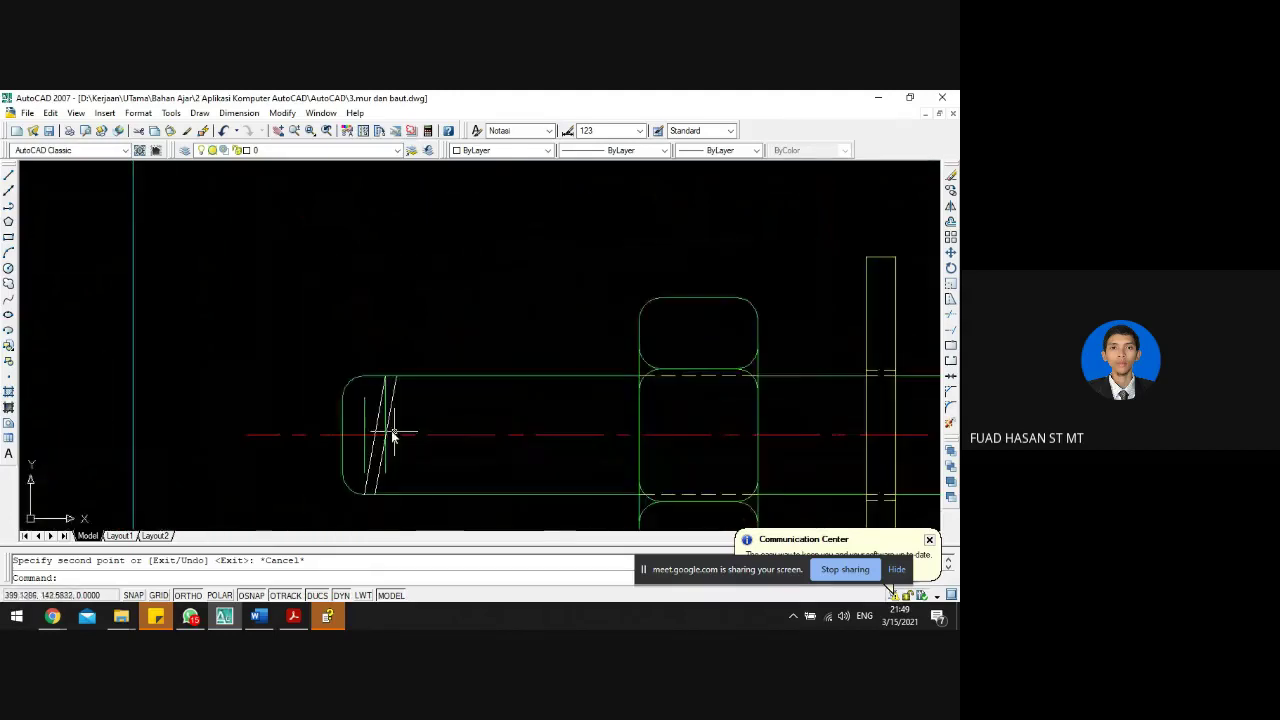
- Delete the two vertical green construction lines at the shank's rounded end
left_click(364, 420)
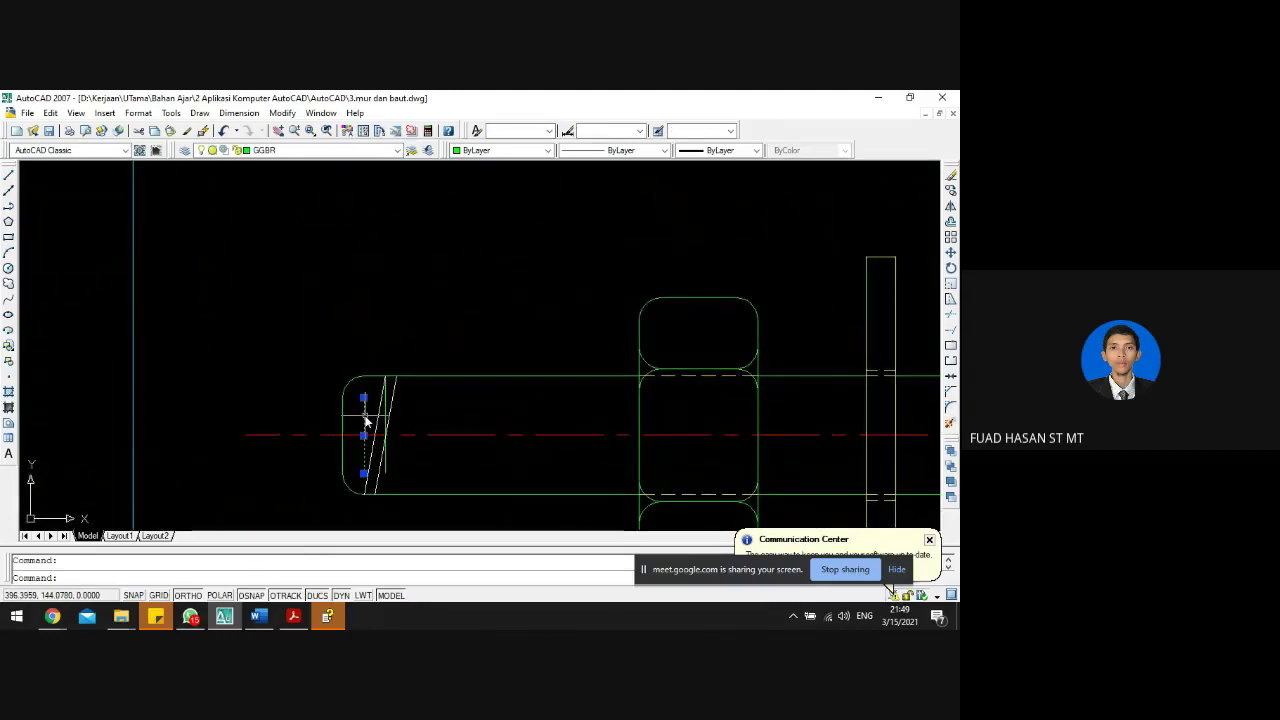
key("Delete")
scroll(378, 408, "up", 3)
left_click(381, 403)
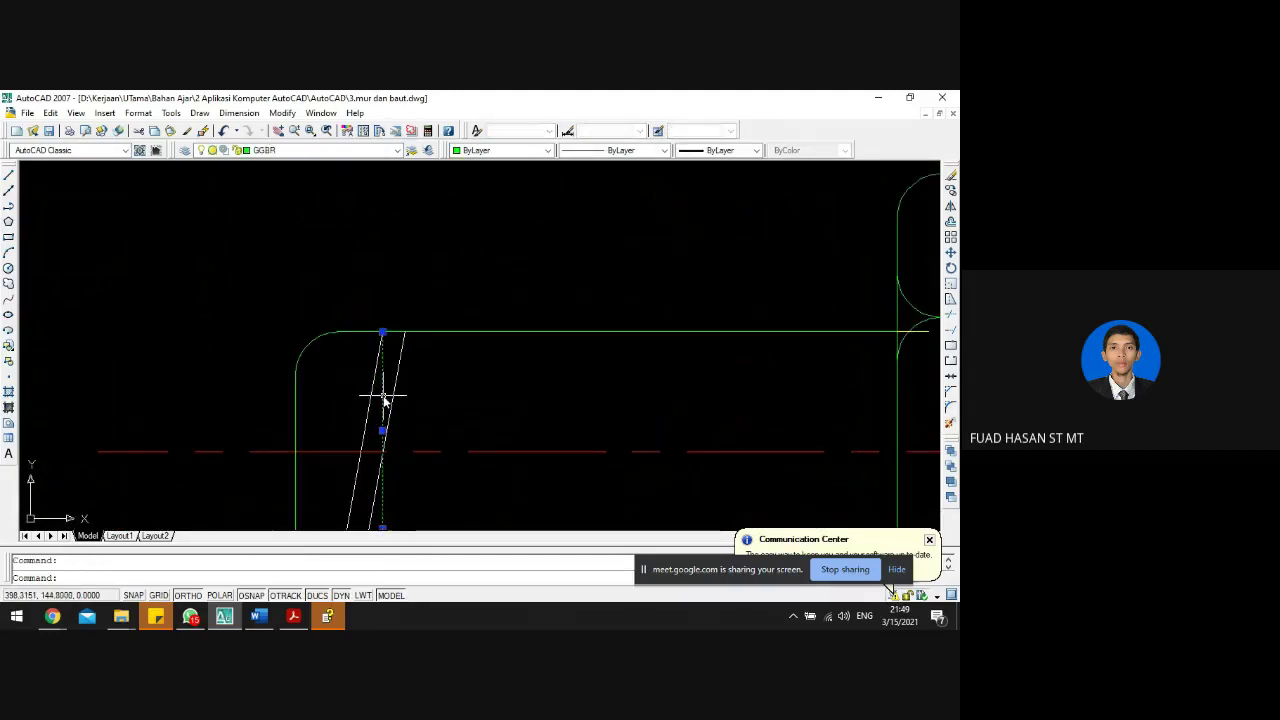
key("Escape")
- Scale the copied slanted line by a factor of 0.8 about its midpoint on the centre line
left_click(395, 395)
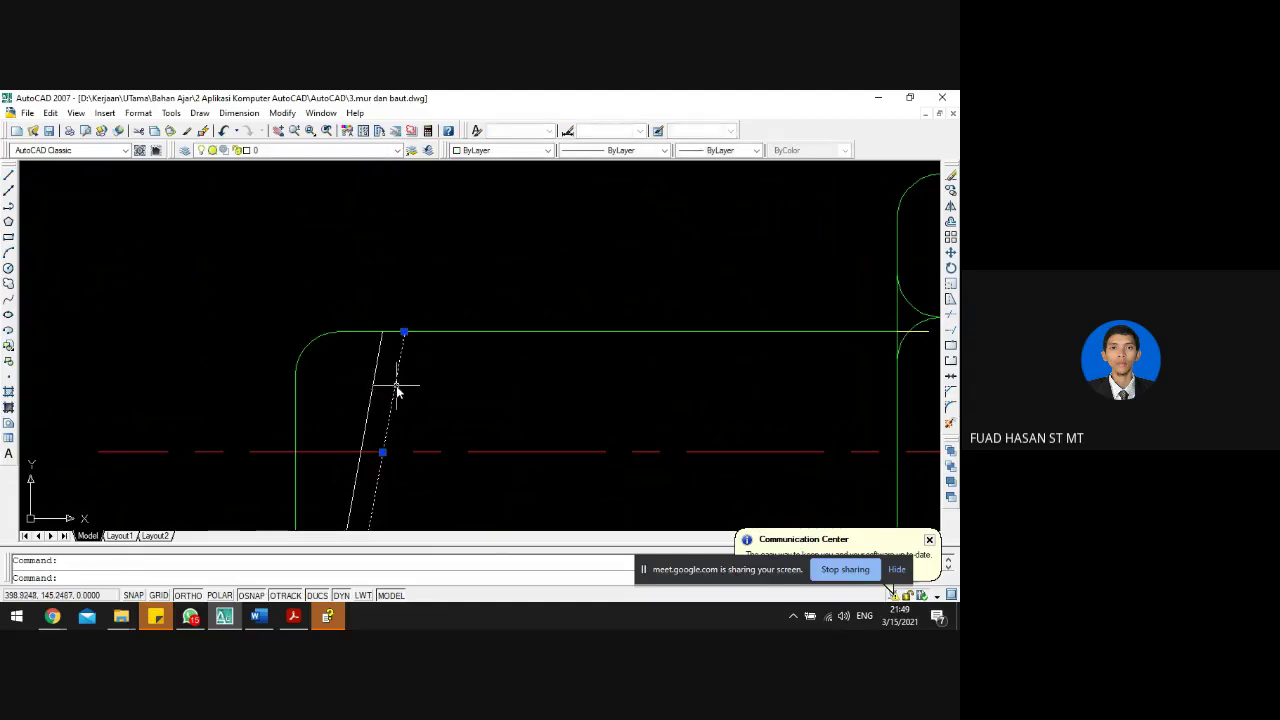
type("sc")
key("Return")
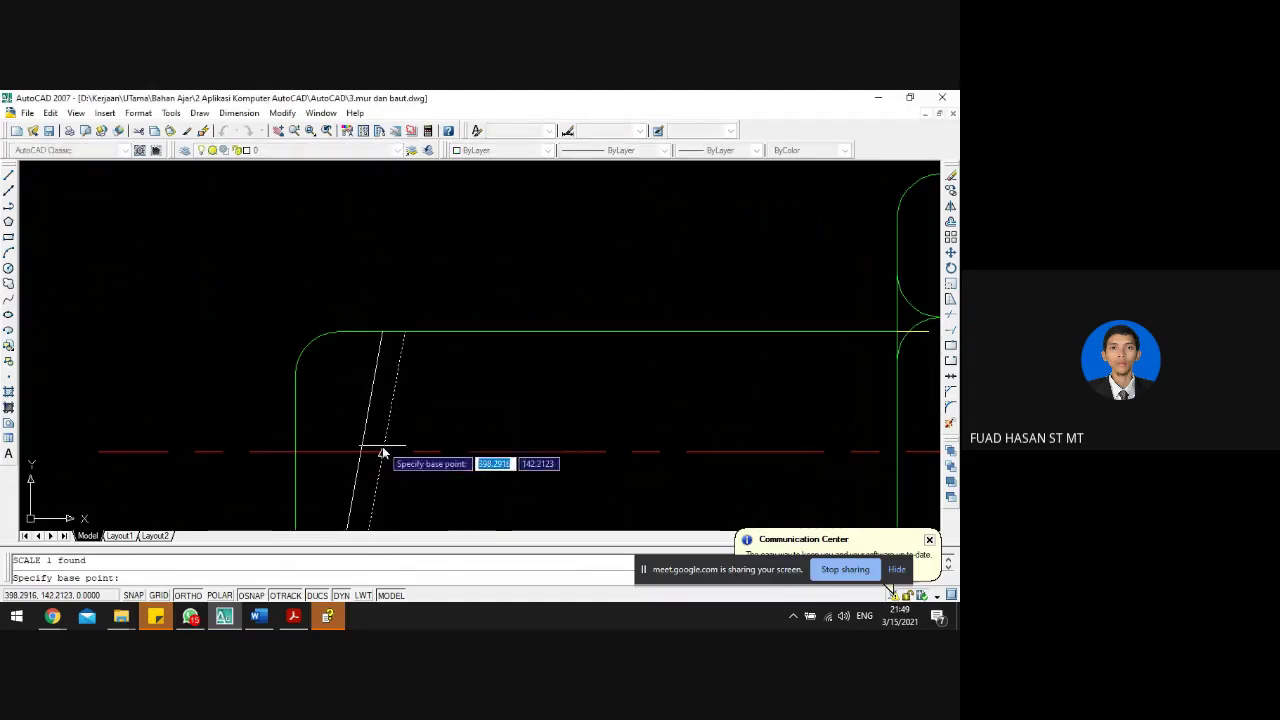
scroll(382, 447, "up", 2)
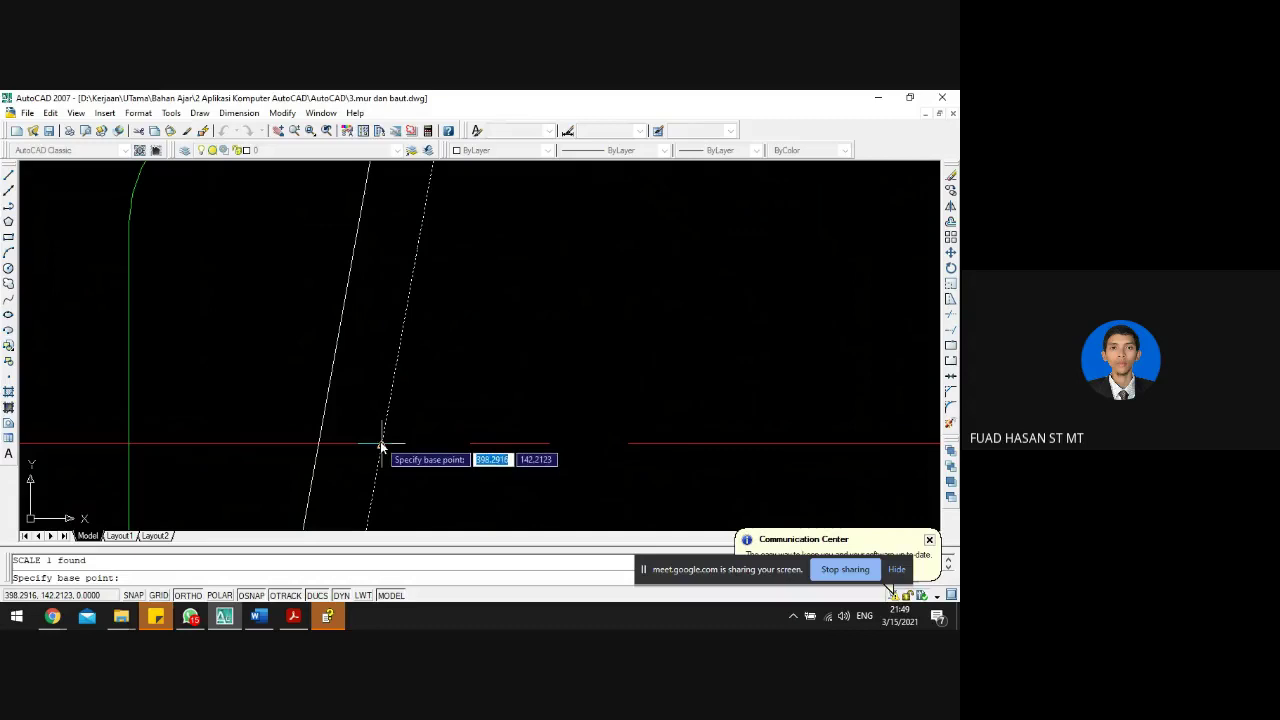
left_click(381, 447)
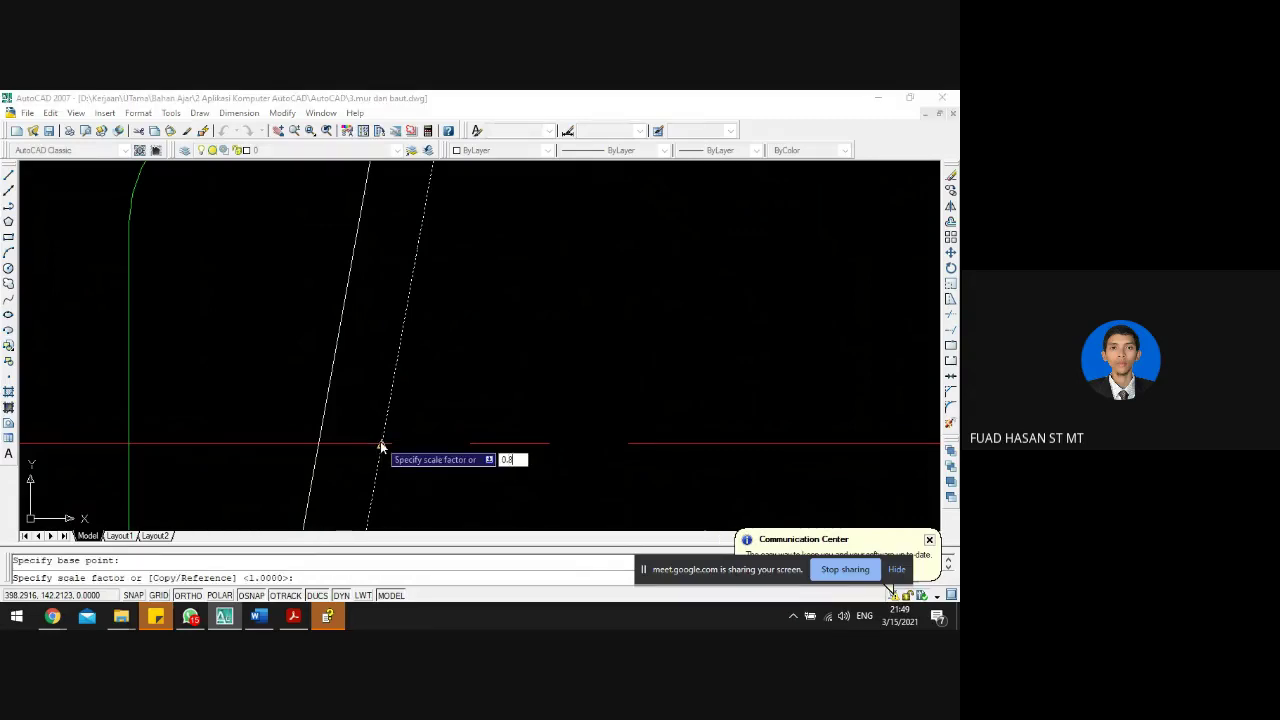
key("Return")
- Scale the shortened slanted line again about its midpoint by a factor of 0.7, using the reference bolt's short thread lines as a guide
scroll(381, 381, "down", 3)
scroll(390, 381, "down", 8)
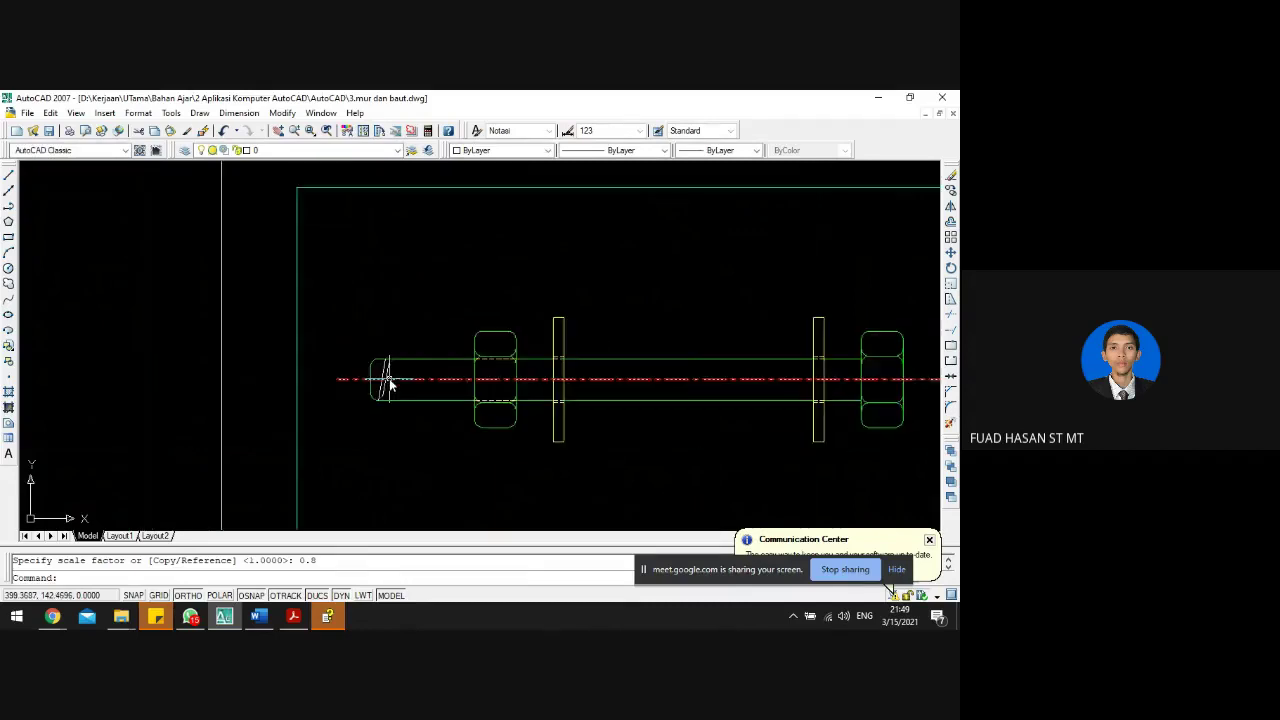
scroll(435, 300, "up", 3)
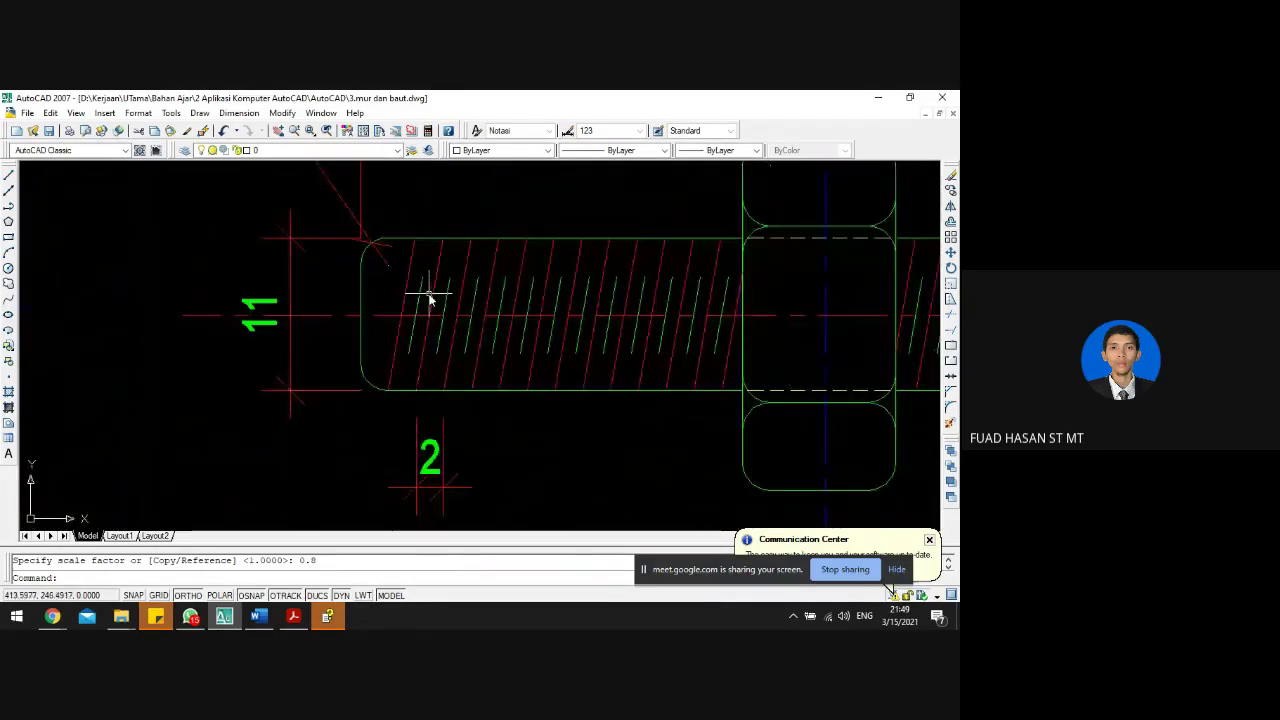
scroll(429, 294, "down", 8)
scroll(400, 420, "up", 6)
scroll(450, 290, "up", 5)
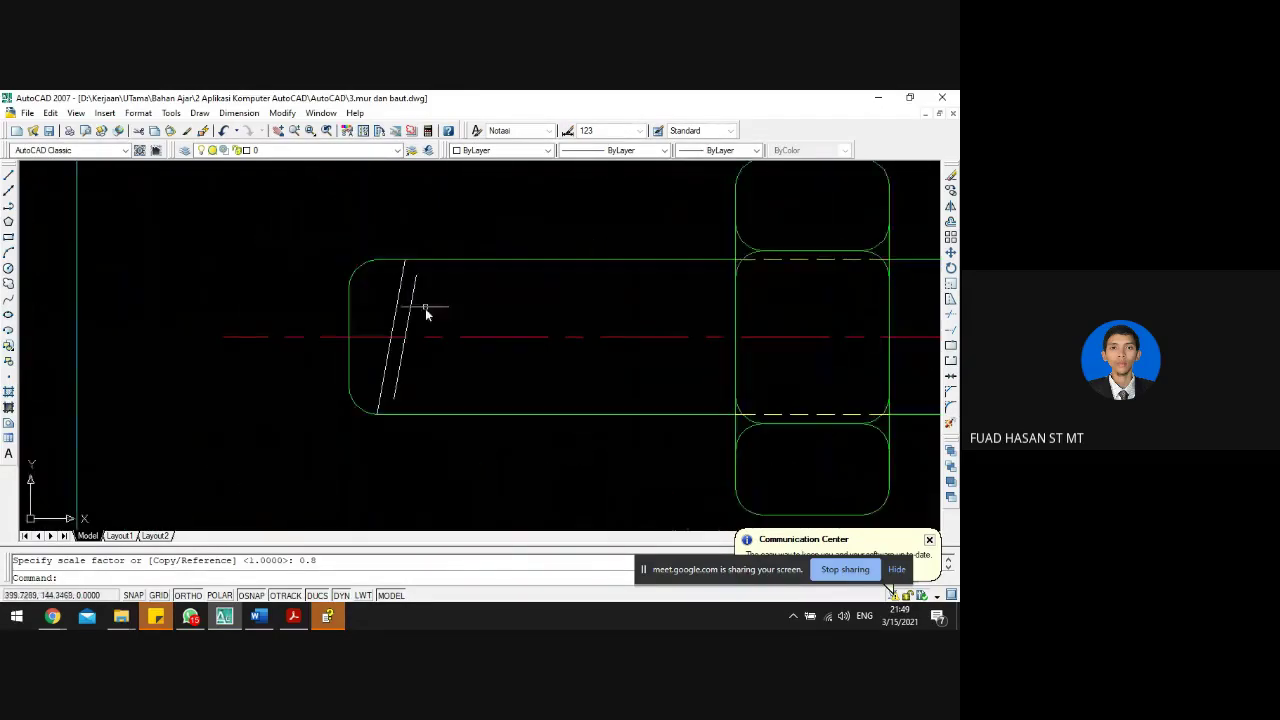
type("co")
key("Return")
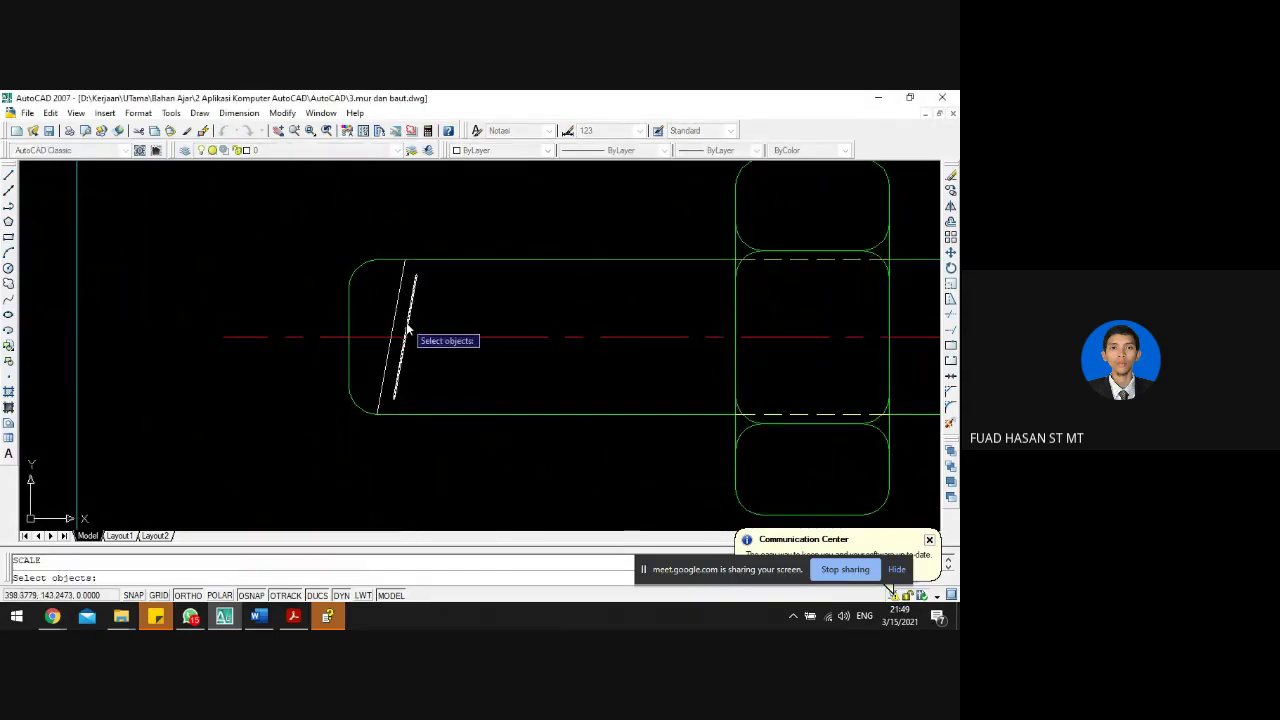
left_click(408, 332)
key("Return")
left_click(403, 339)
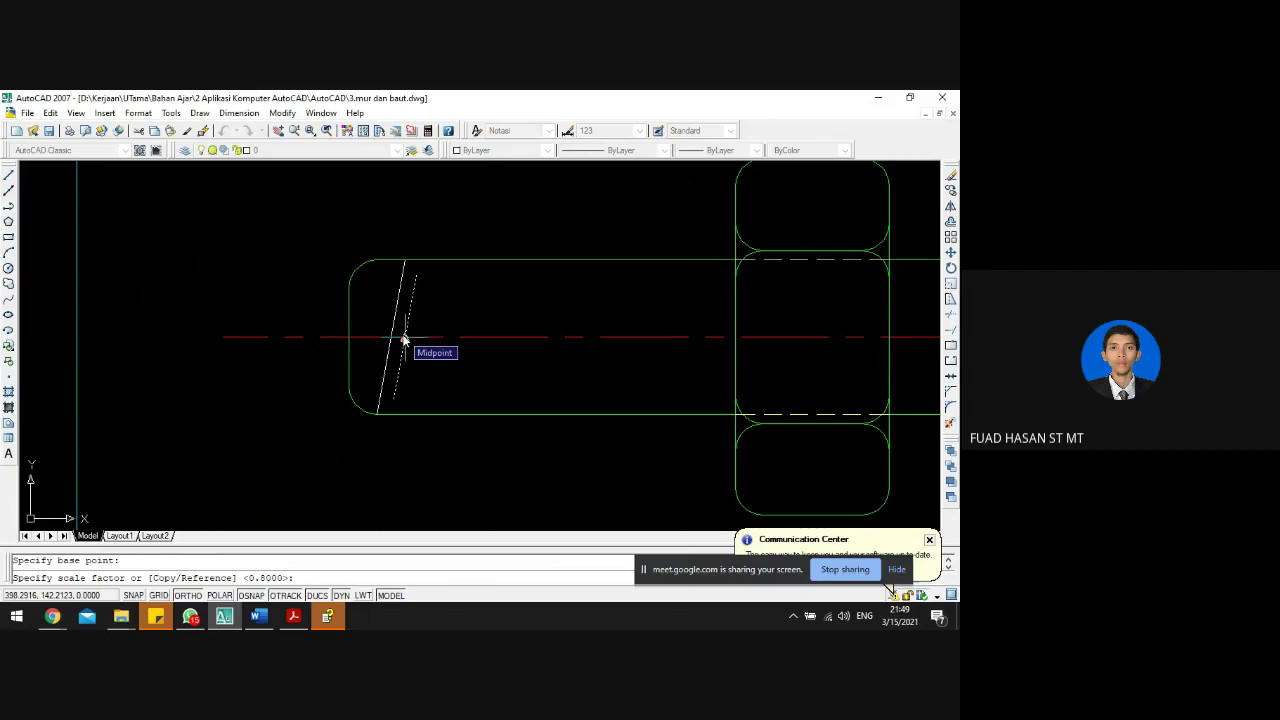
key("Return")
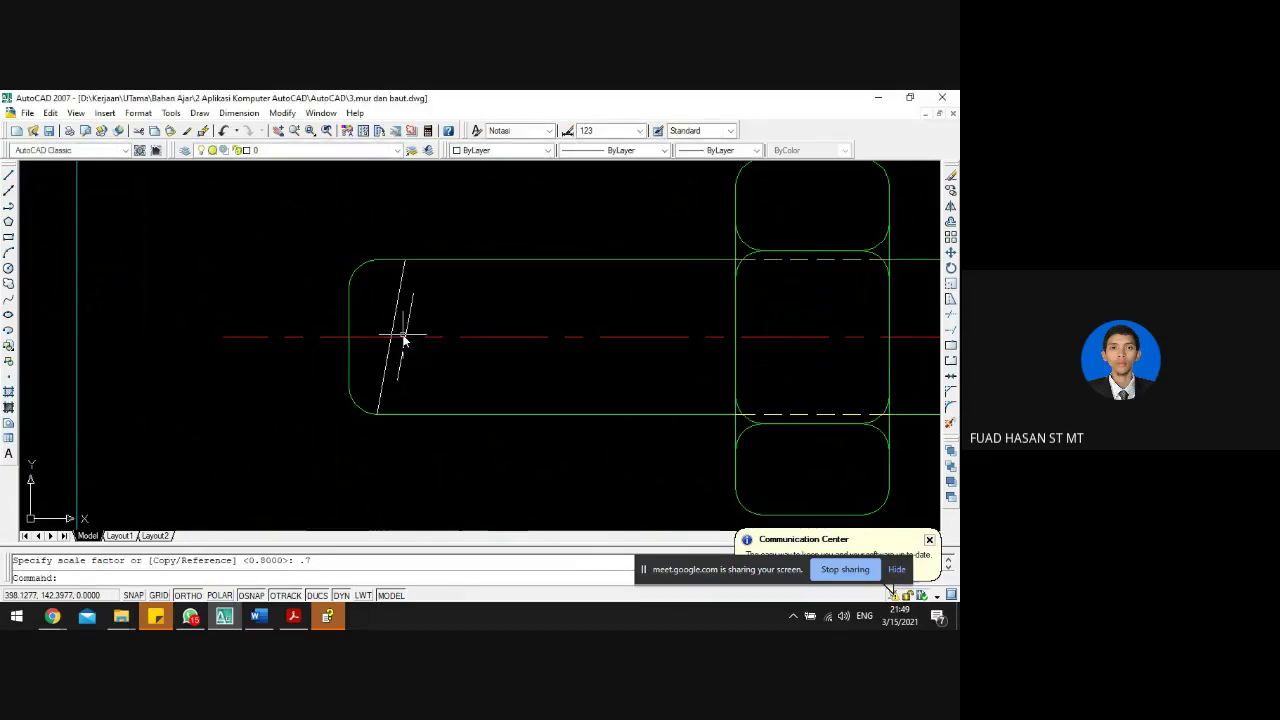
- Assign the long slanted thread line to layer GTPS, matching the red thread lines on the reference bolt
key("Escape")
scroll(430, 320, "down", 5)
scroll(469, 234, "up", 8)
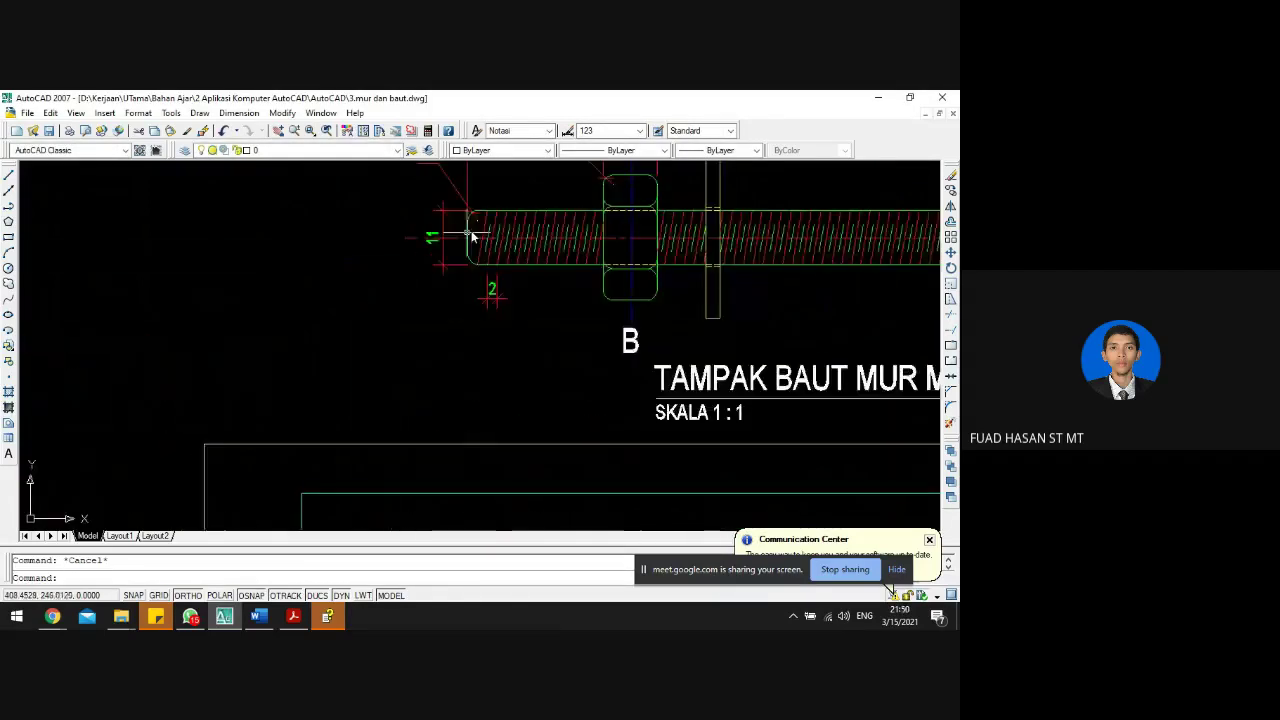
left_click(488, 222)
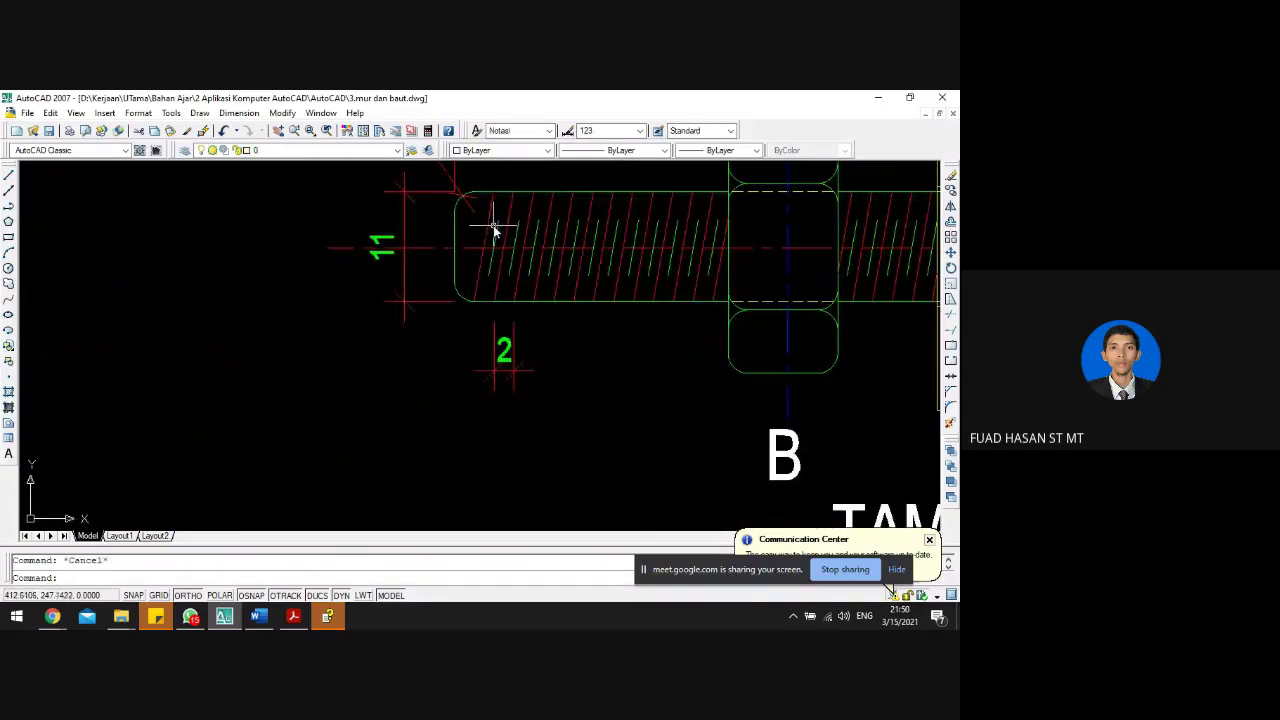
scroll(497, 230, "down", 5)
scroll(462, 388, "up", 8)
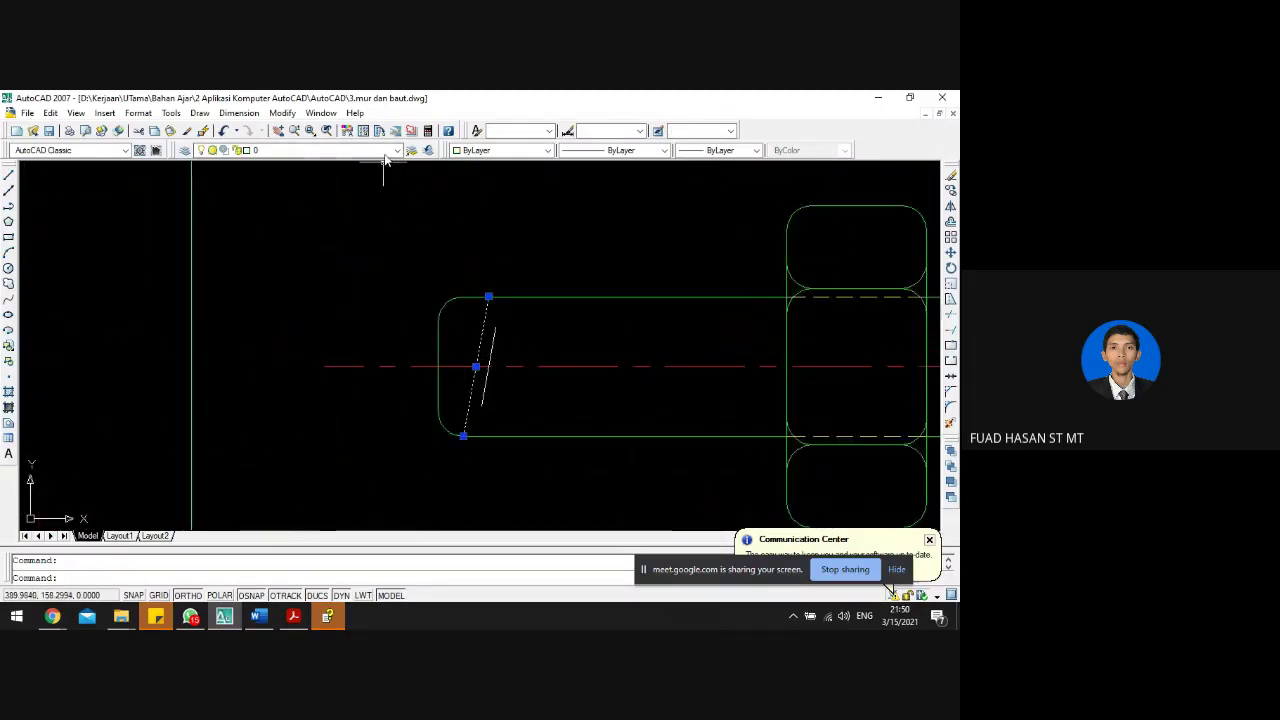
left_click(387, 151)
left_click(312, 296)
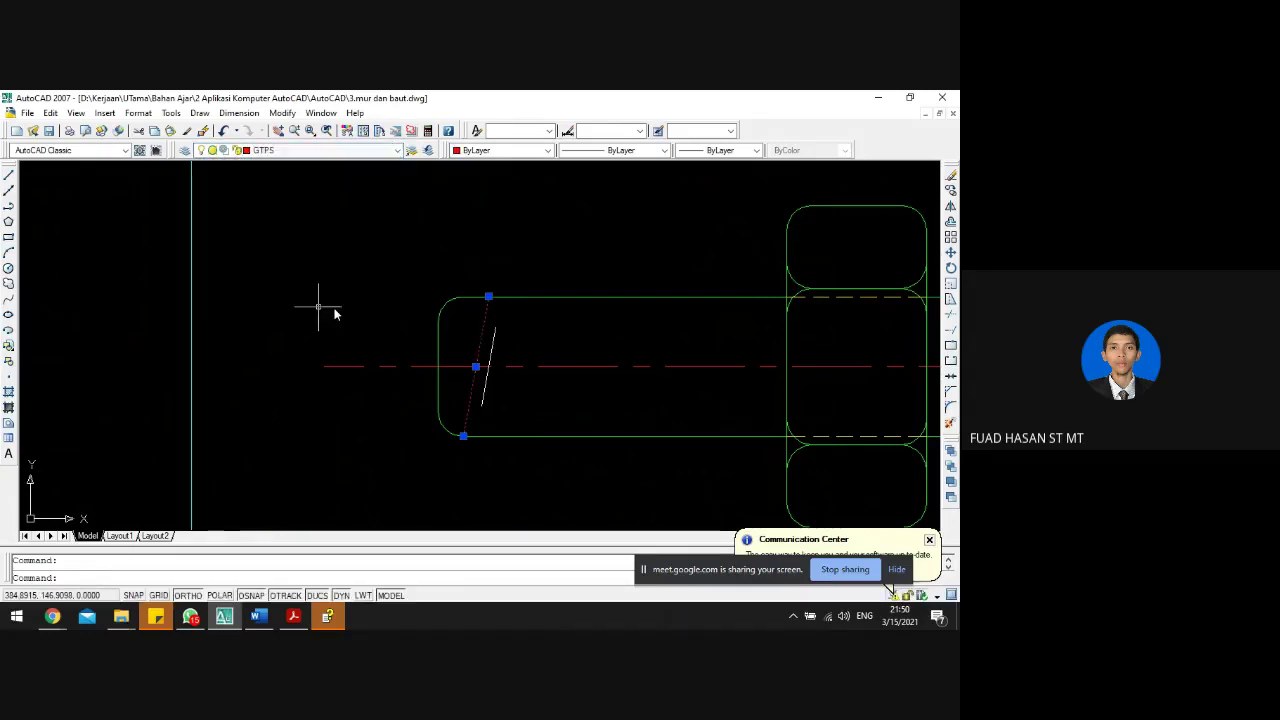
key("Escape")
- Assign the short slanted thread line to the green layer GGBR
left_click(491, 349)
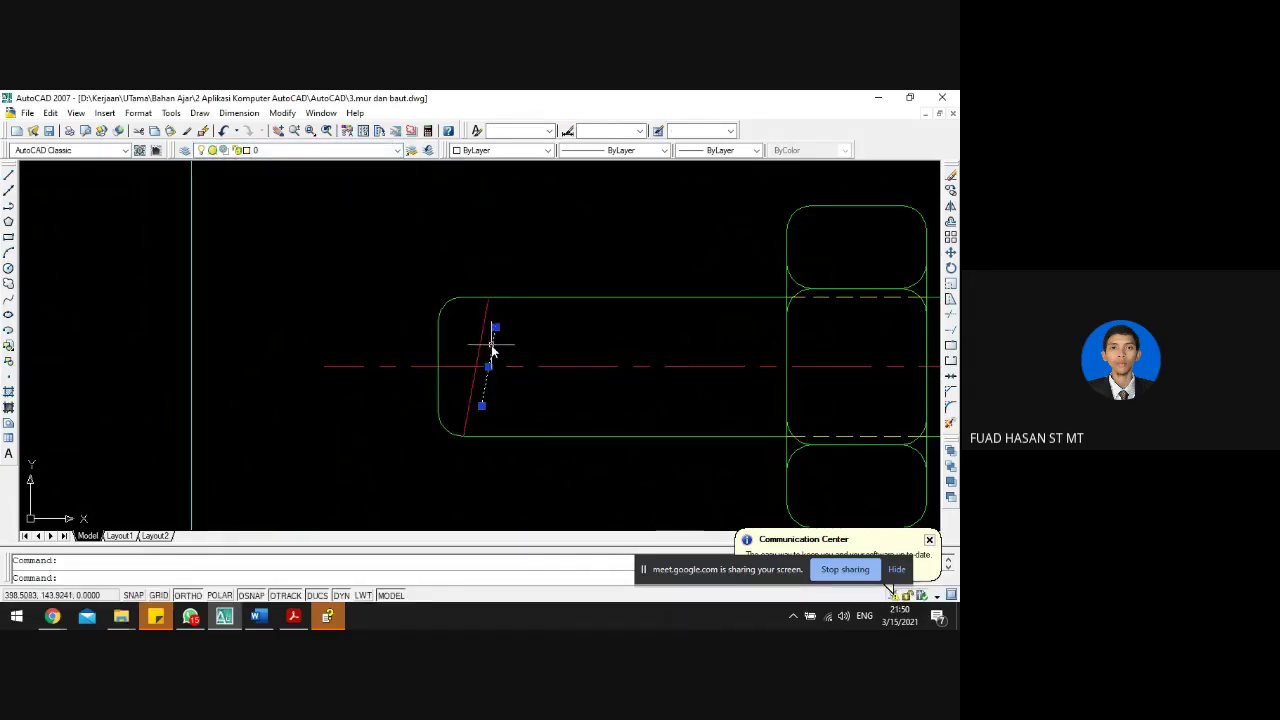
left_click(318, 155)
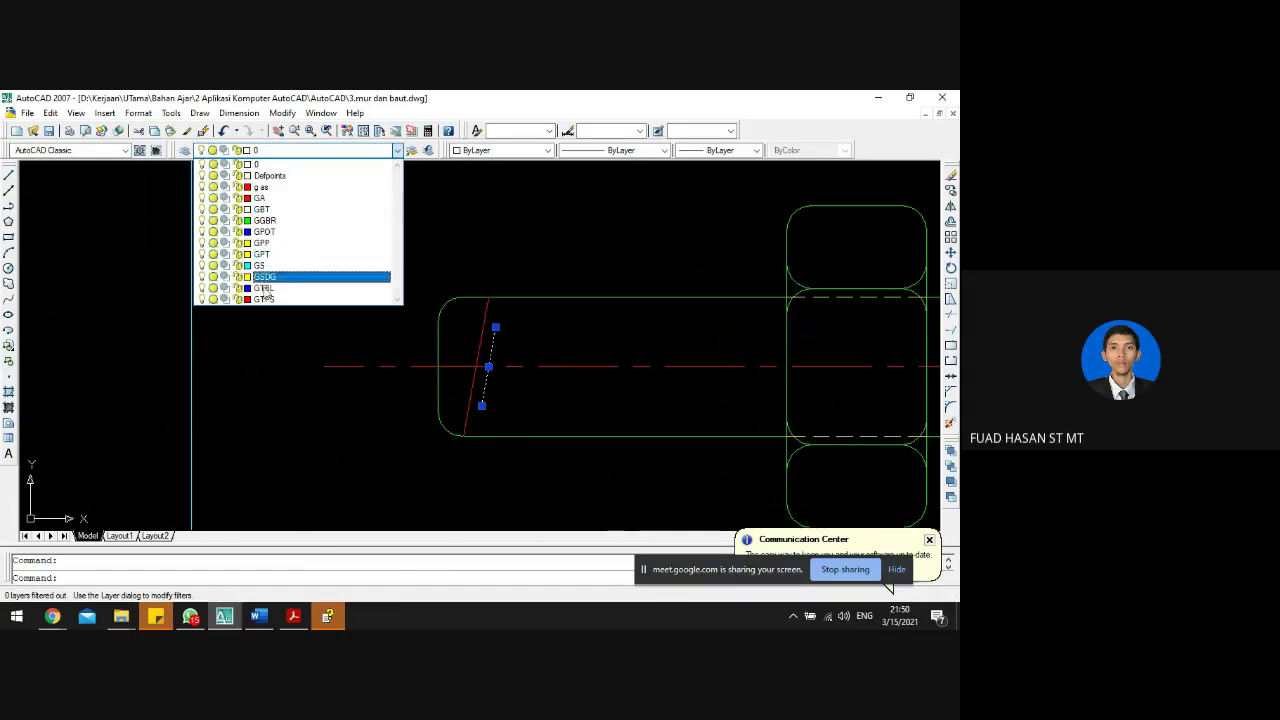
left_click(277, 245)
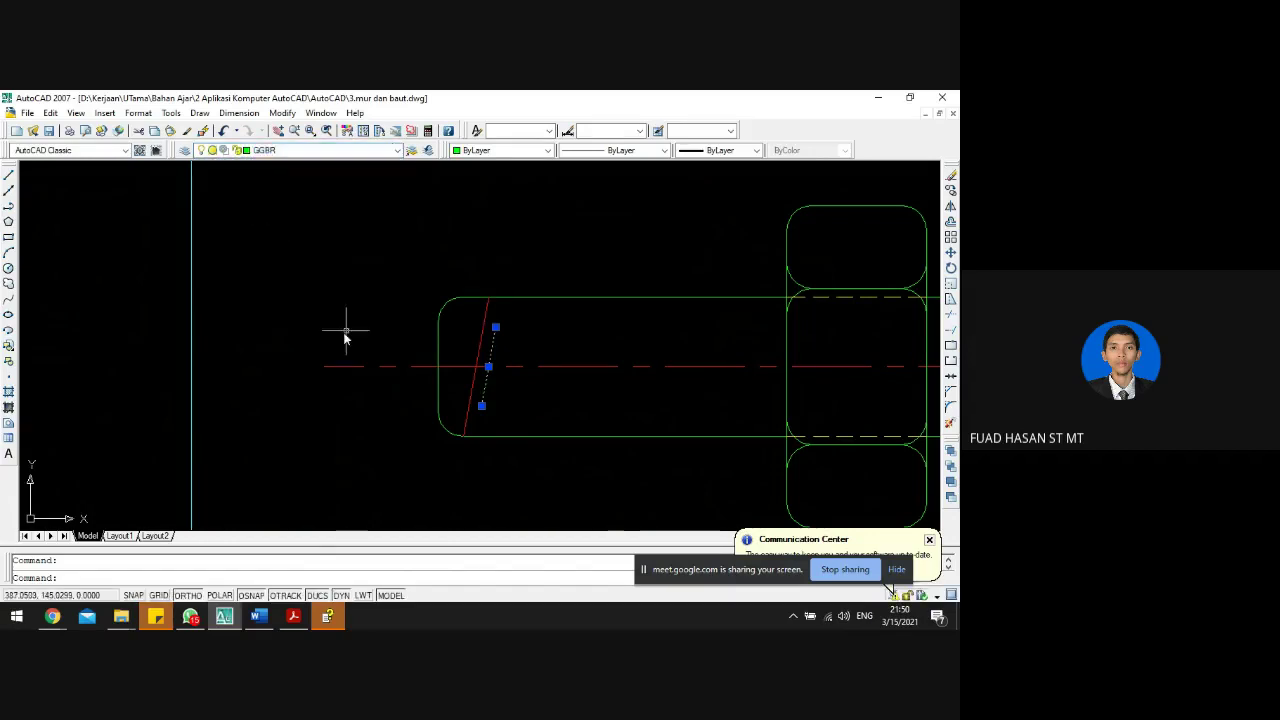
key("Escape")
- Check the Google Meet call in Chrome and return to the AutoCAD drawing
mouse_move(53, 618)
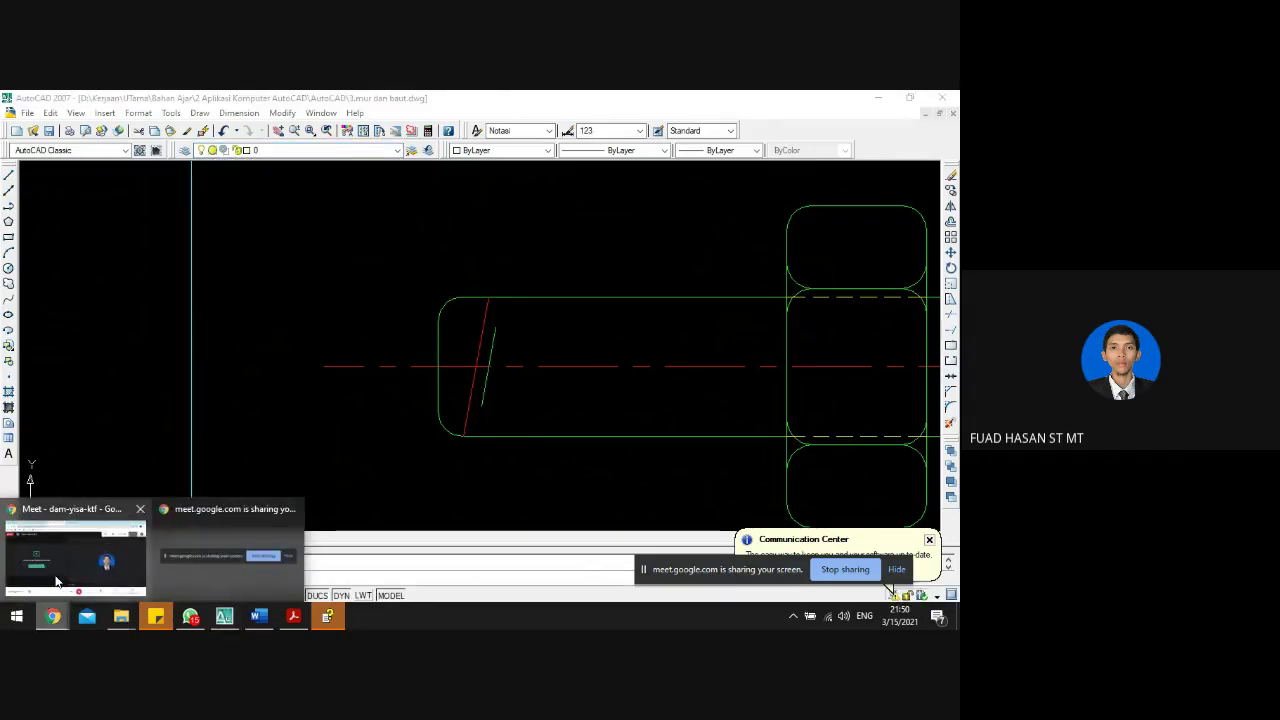
left_click(56, 578)
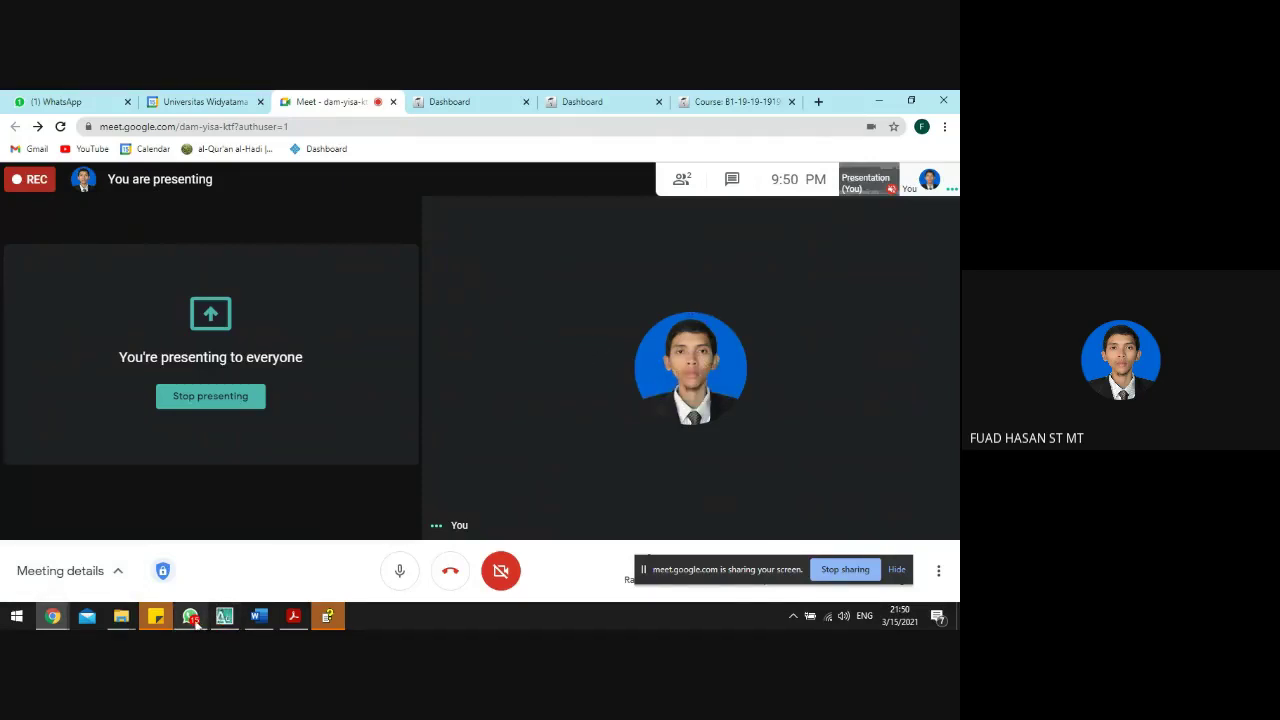
mouse_move(53, 616)
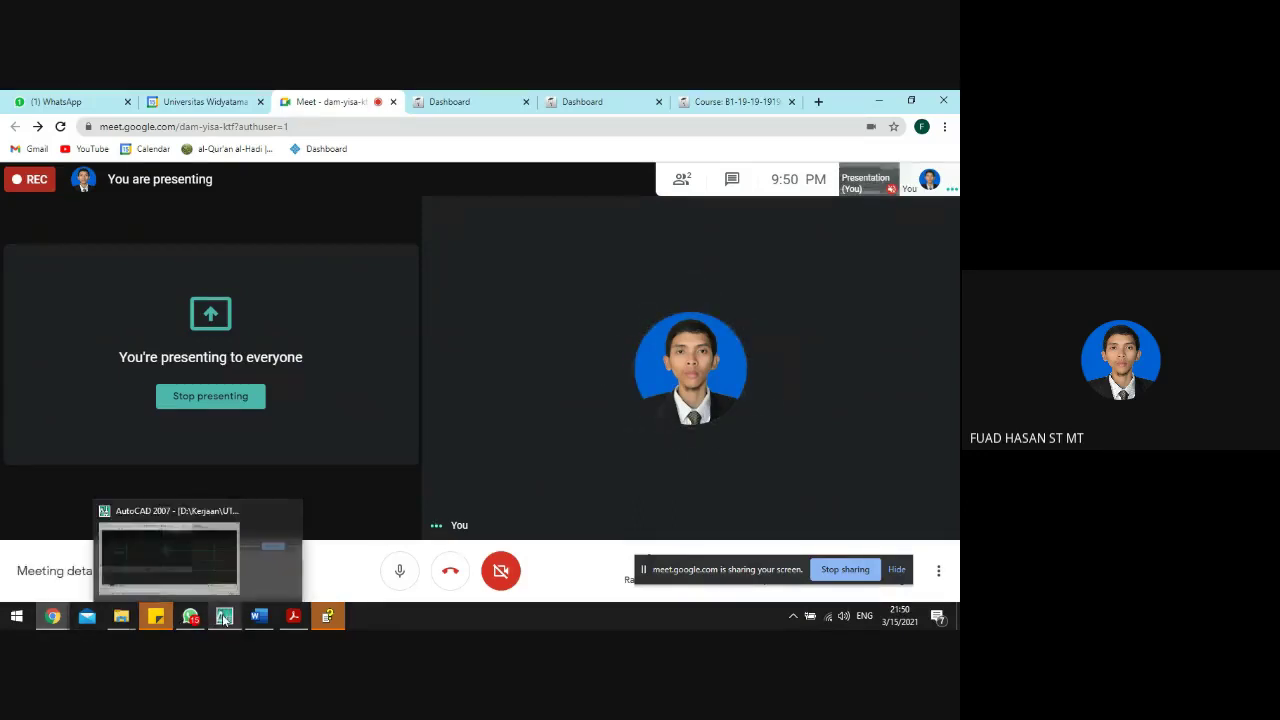
left_click(224, 619)
- Examine how the thread lines run along the reference bolt's shank compared with the redrawn bolt
scroll(503, 366, "down", 8)
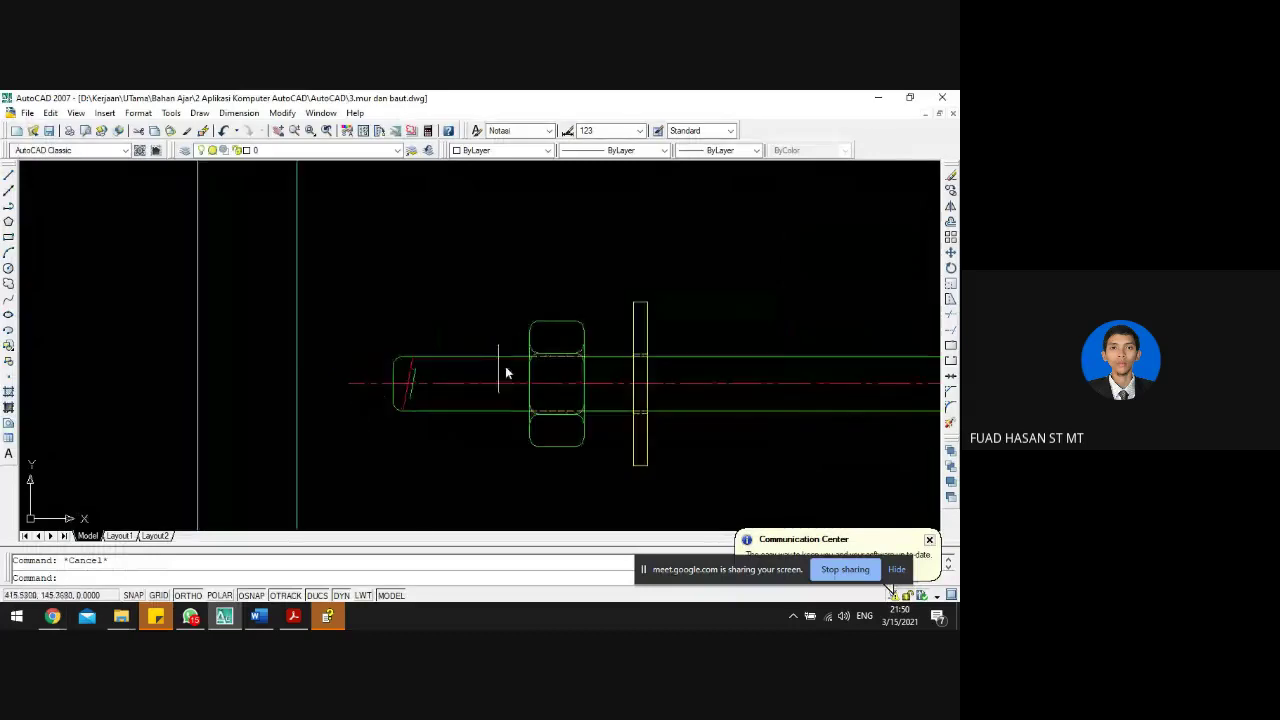
scroll(443, 388, "up", 3)
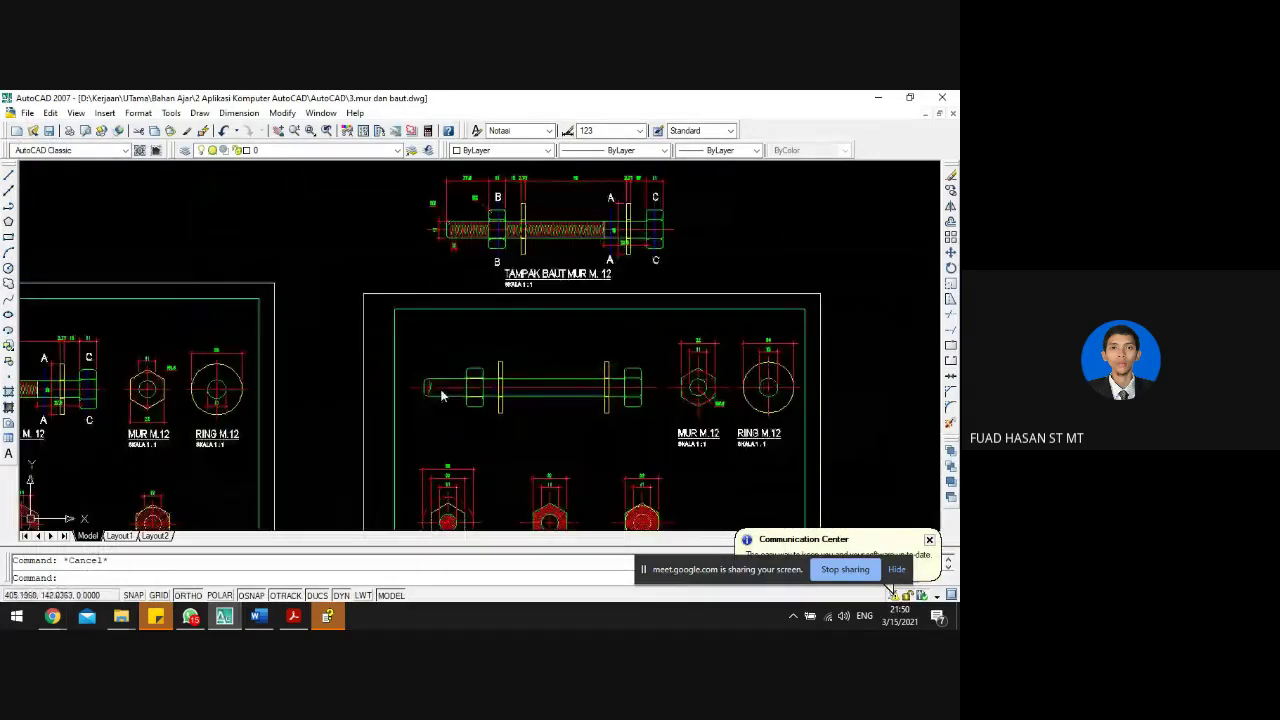
scroll(437, 394, "up", 4)
scroll(420, 386, "down", 2)
scroll(423, 391, "down", 2)
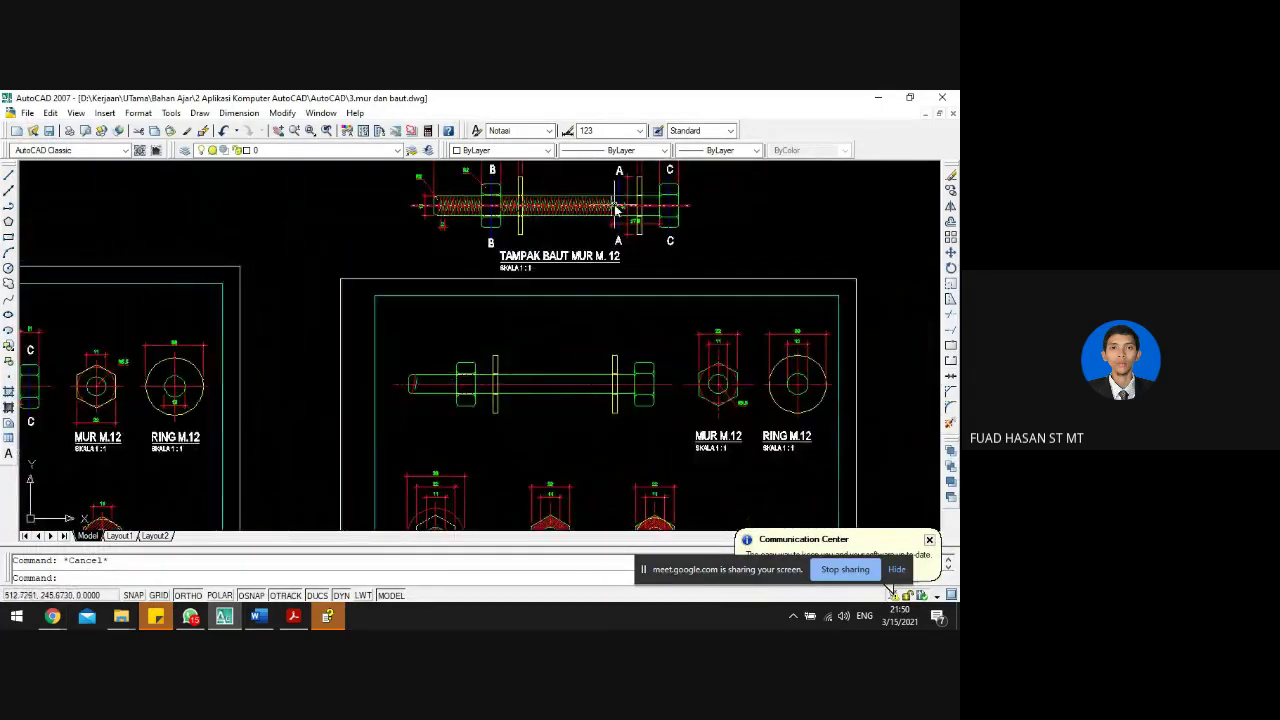
- Offset the bolt head's shank-side vertical edge 27.5 along the shank to mark where the threads end
scroll(655, 204, "up", 3)
scroll(612, 250, "up", 2)
scroll(575, 275, "down", 3)
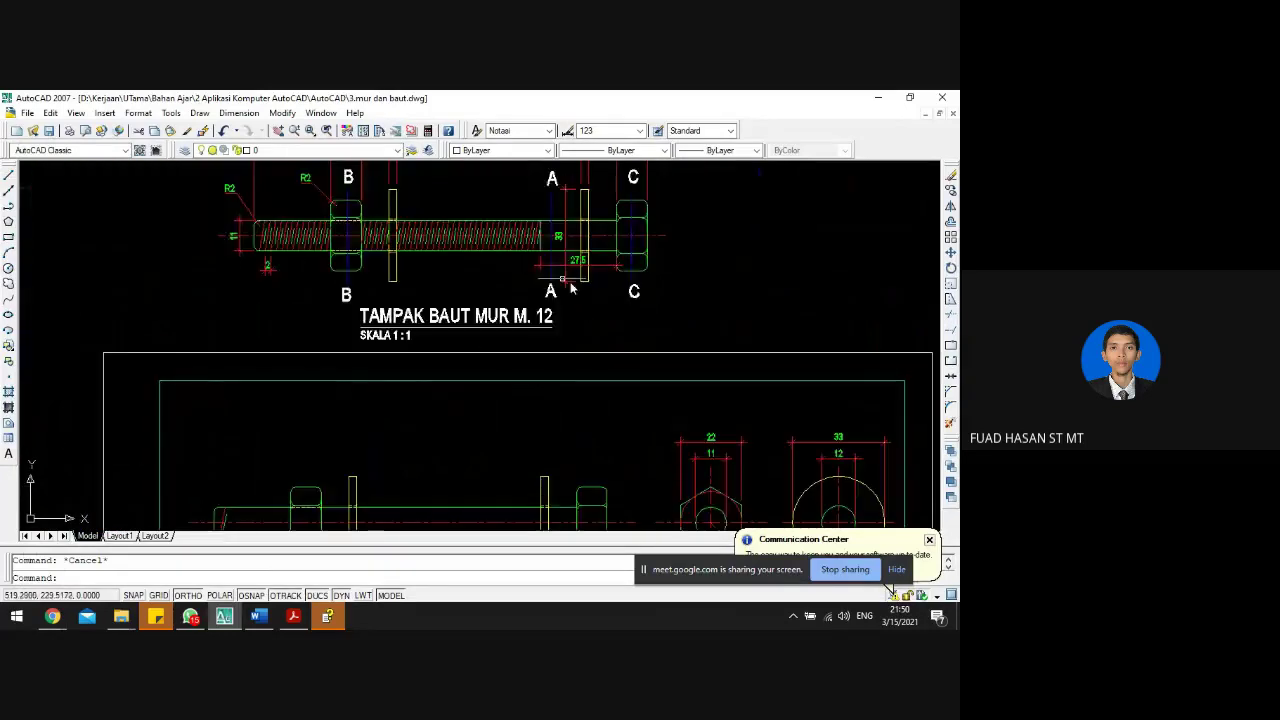
scroll(618, 277, "up", 2)
scroll(590, 345, "down", 3)
scroll(563, 406, "down", 2)
scroll(583, 383, "up", 4)
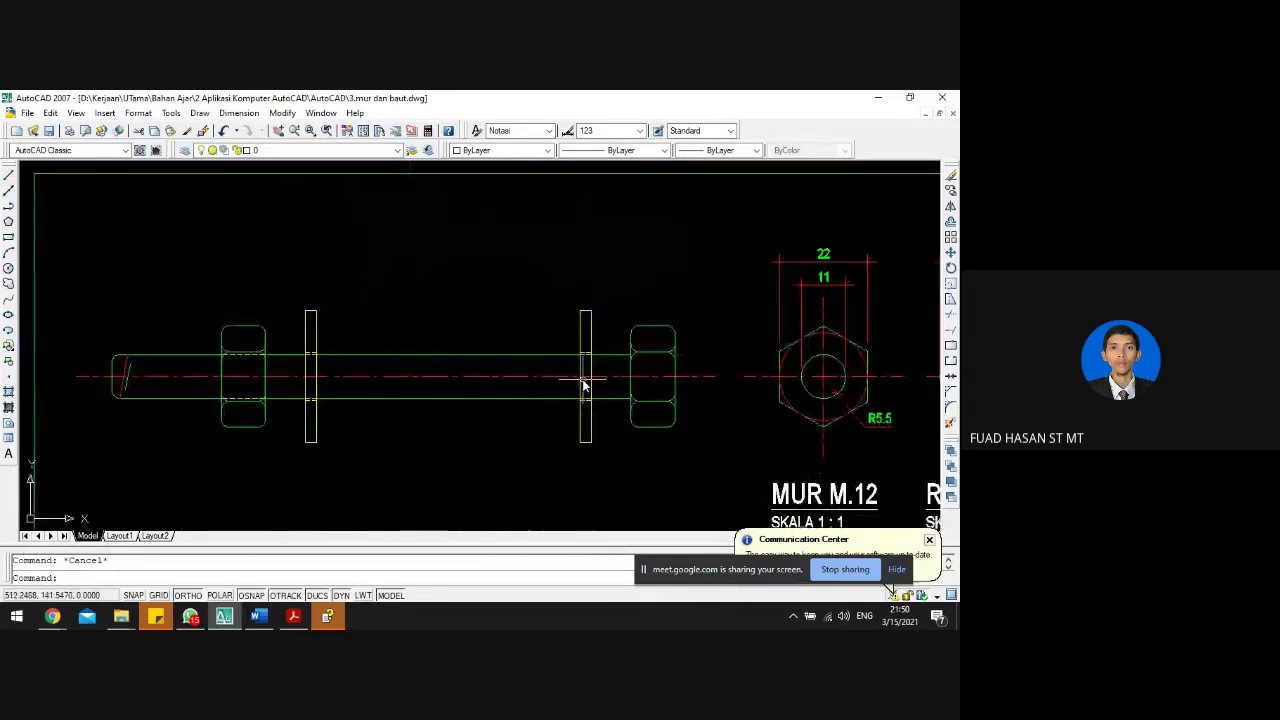
key("Return")
scroll(628, 365, "up", 3)
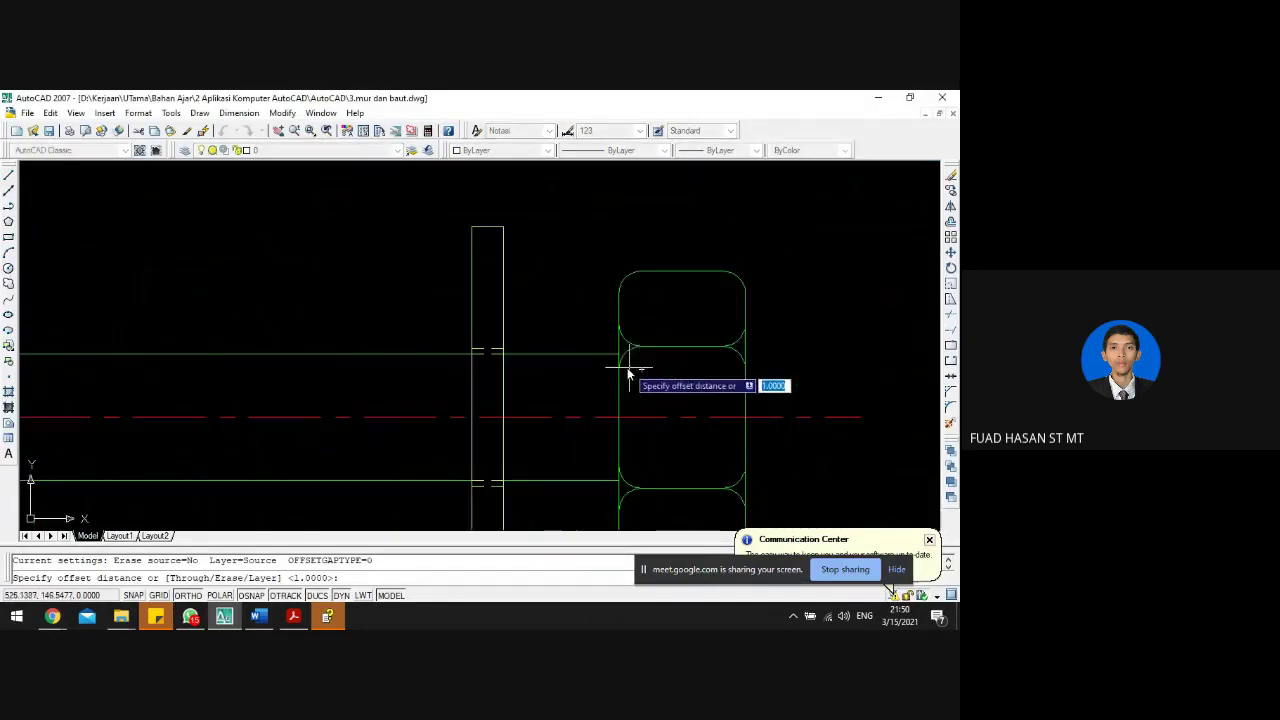
type("27")
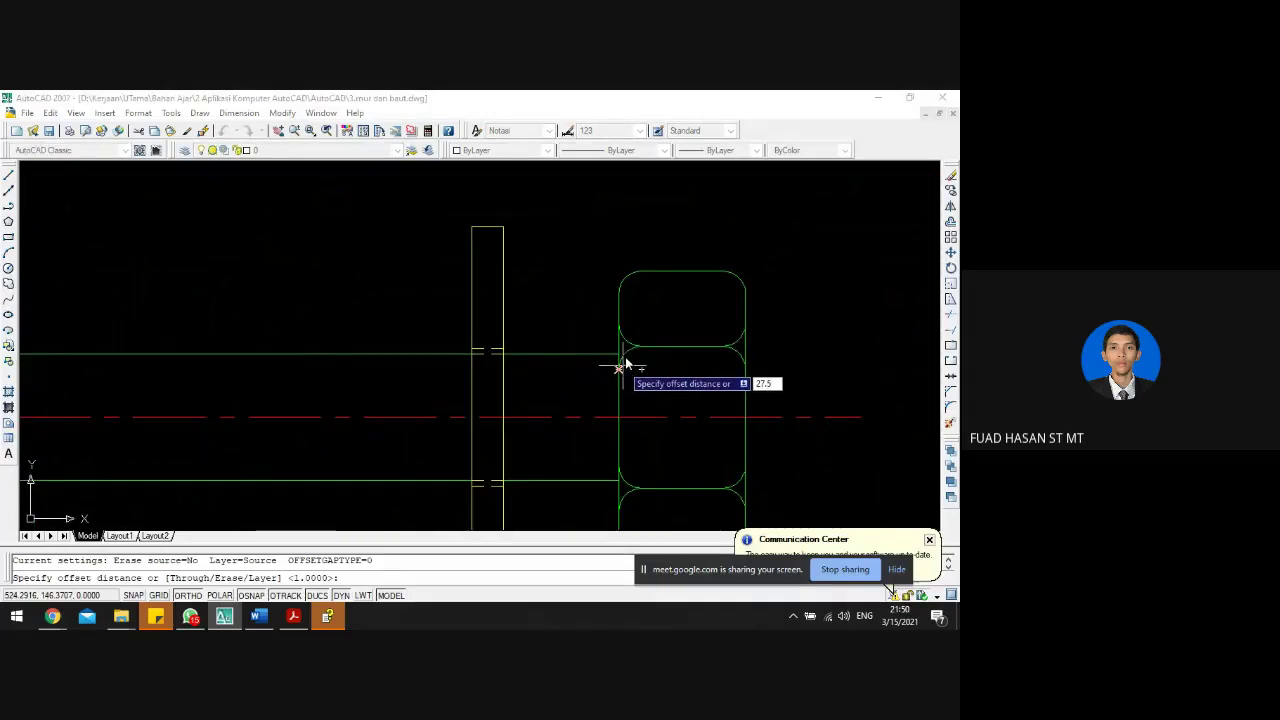
type(".5")
key("Return")
scroll(622, 368, "up", 3)
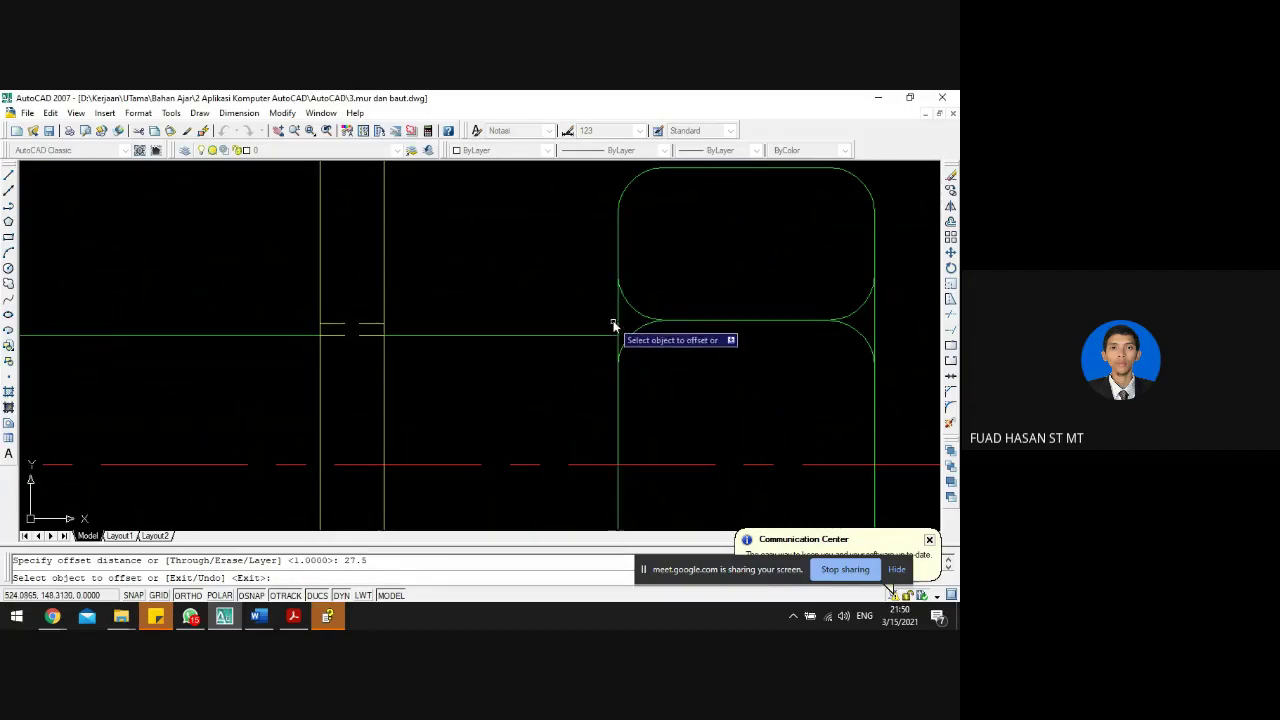
left_click(617, 317)
scroll(610, 326, "down", 5)
left_click(436, 295)
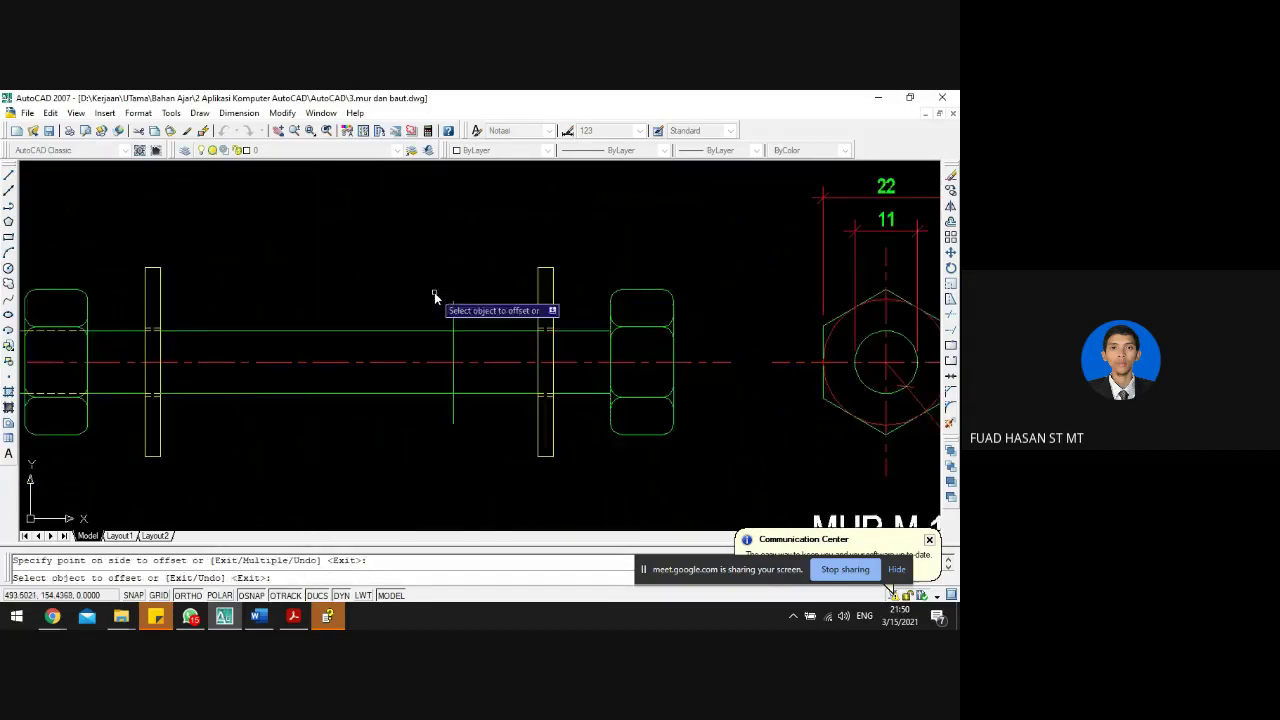
key("Escape")
- Lengthen the offset thread-end line well beyond the shank, both above and below
left_click(465, 320)
left_click(443, 297)
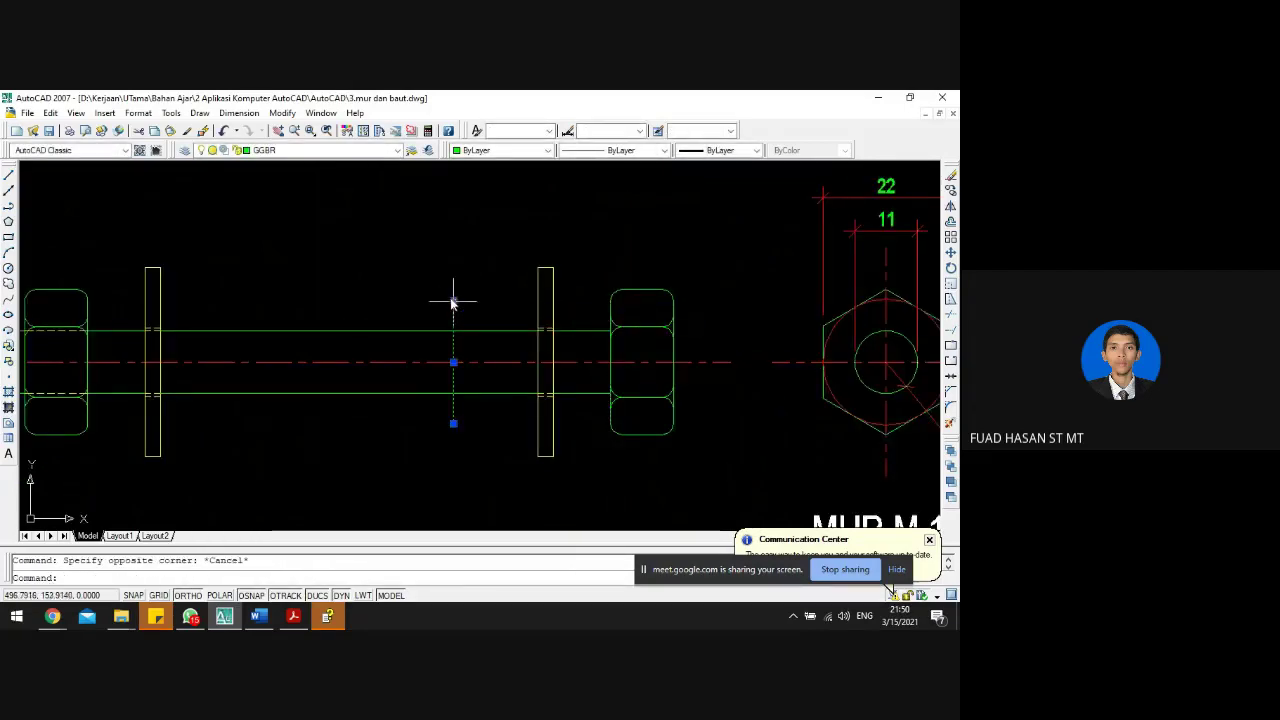
left_click(453, 300)
left_click(464, 221)
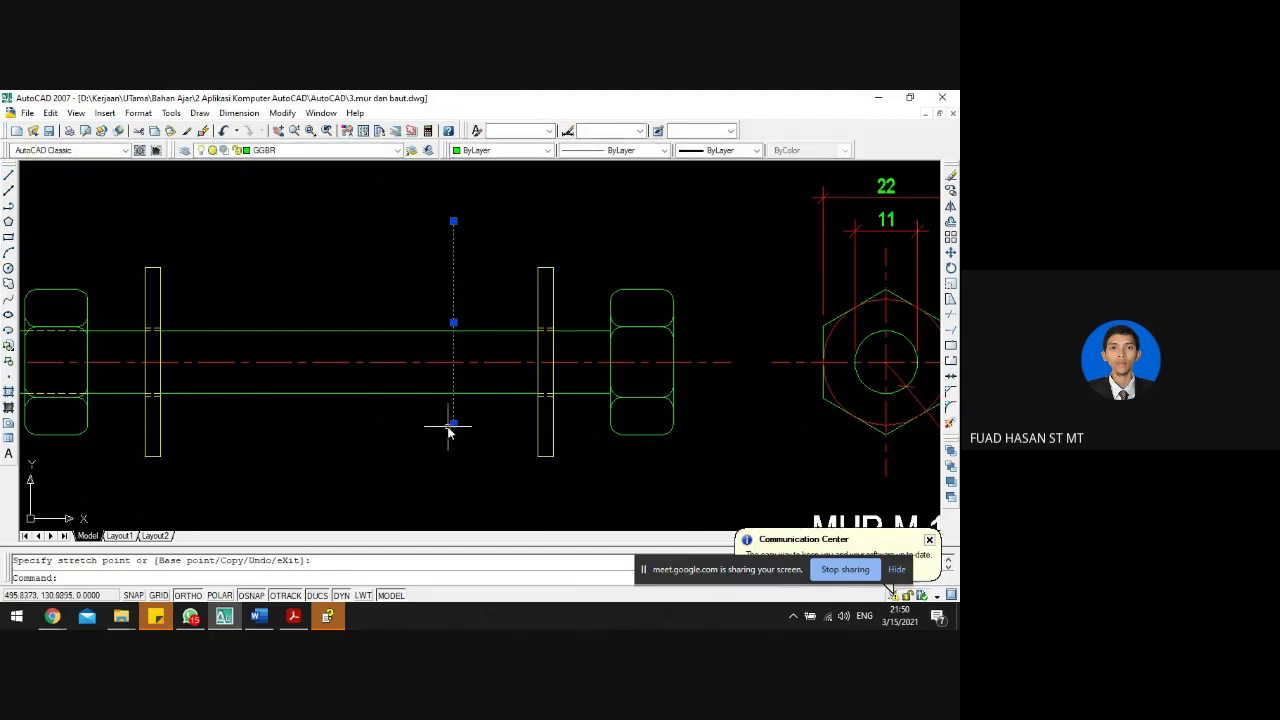
left_click(453, 425)
left_click(455, 497)
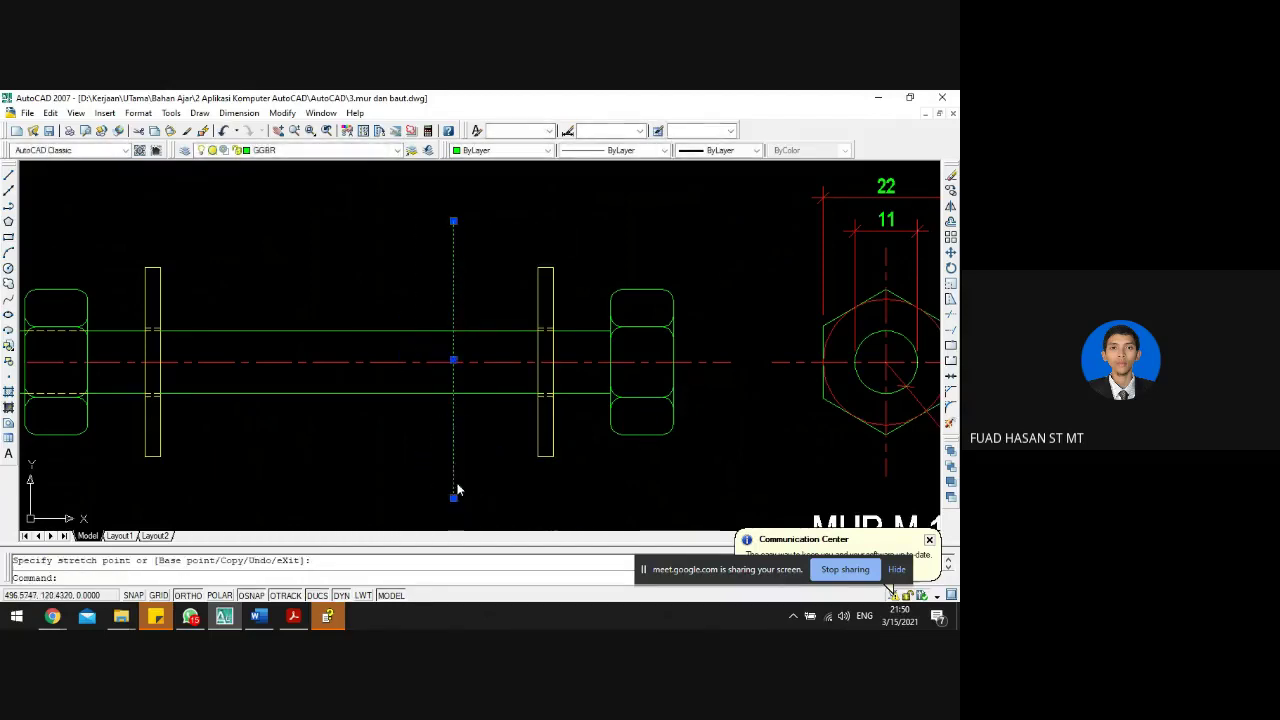
key("Escape")
- Array both slanted thread lines along the shank in 1 row and 50 columns with a column offset of 2
scroll(485, 402, "down", 4)
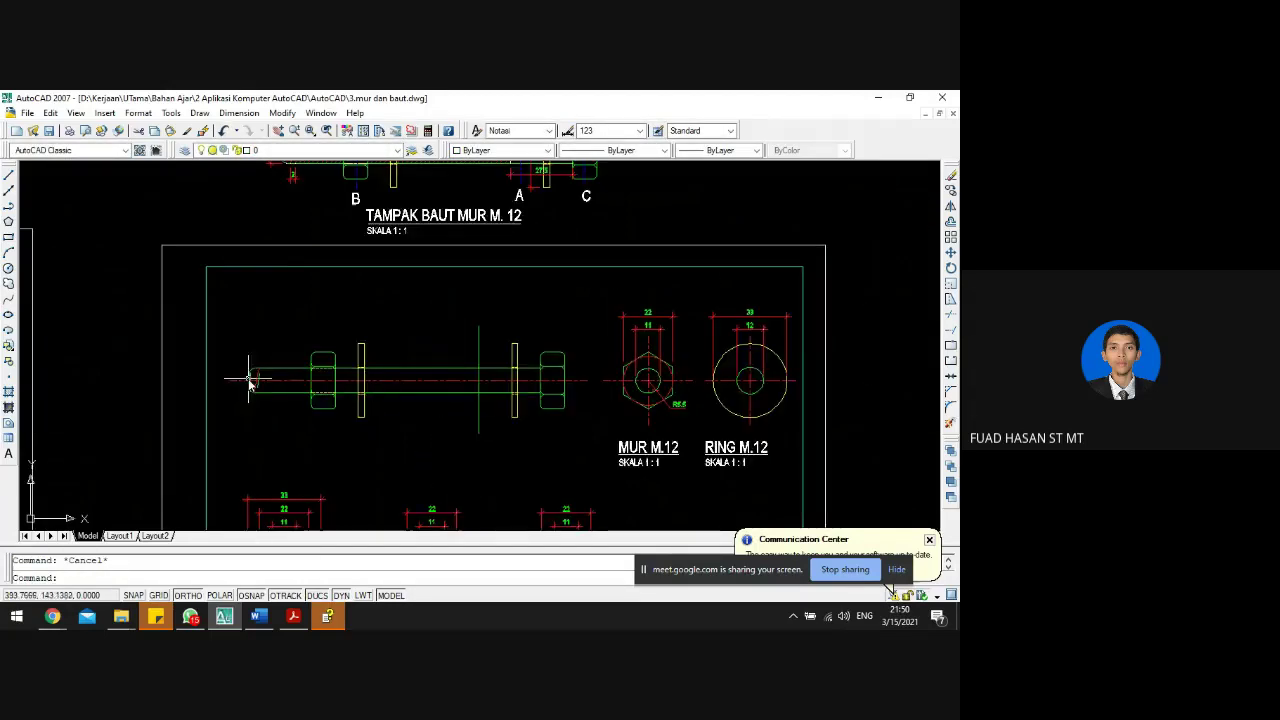
scroll(252, 381, "up", 5)
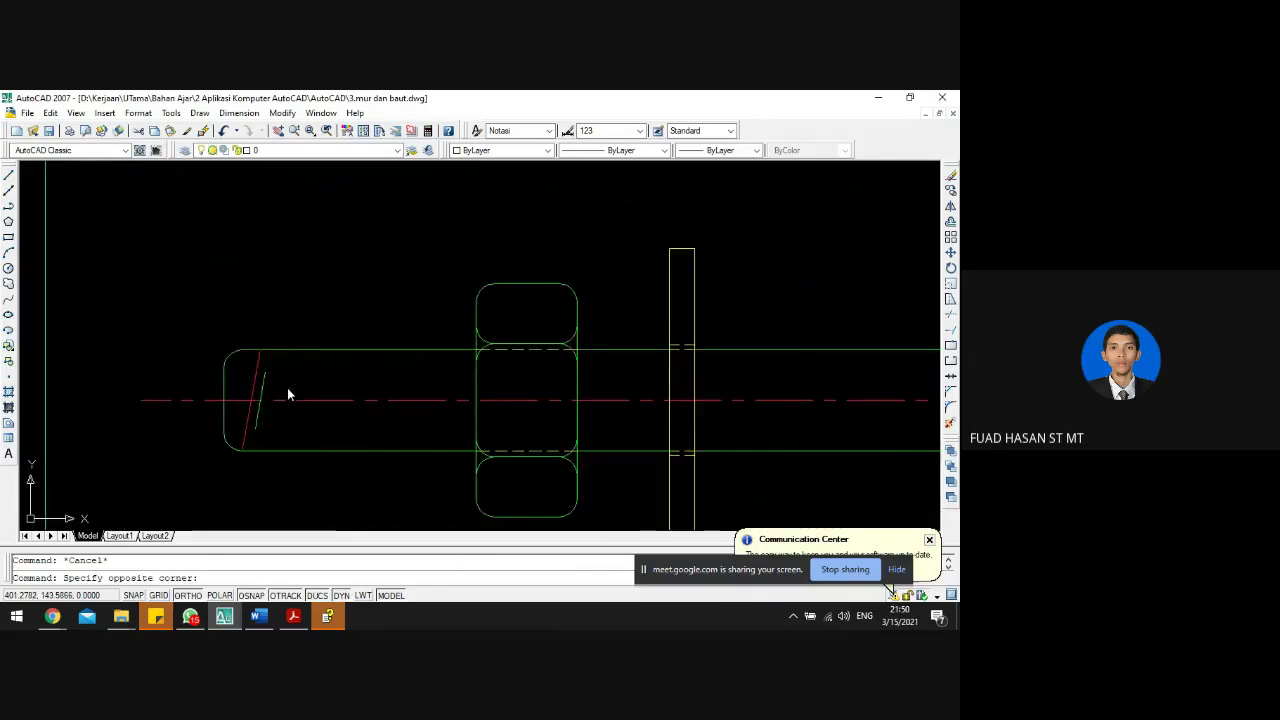
left_click(244, 356)
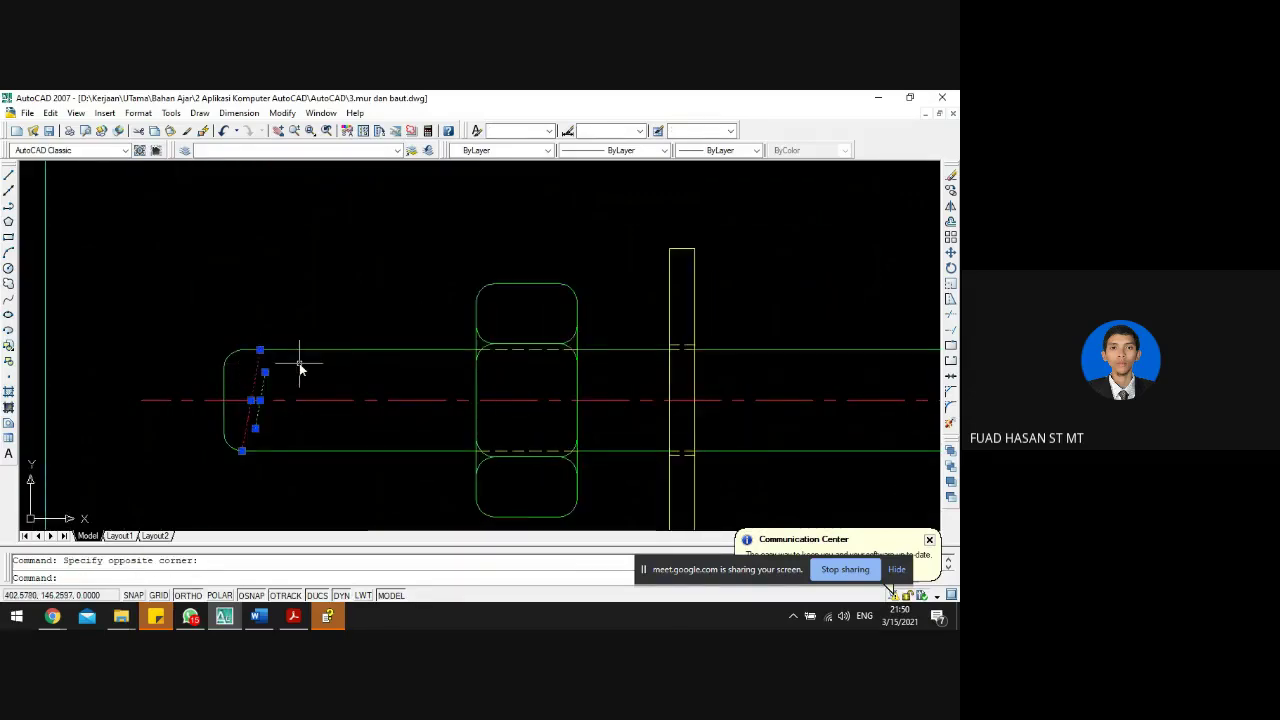
key("Escape")
type("ARRA")
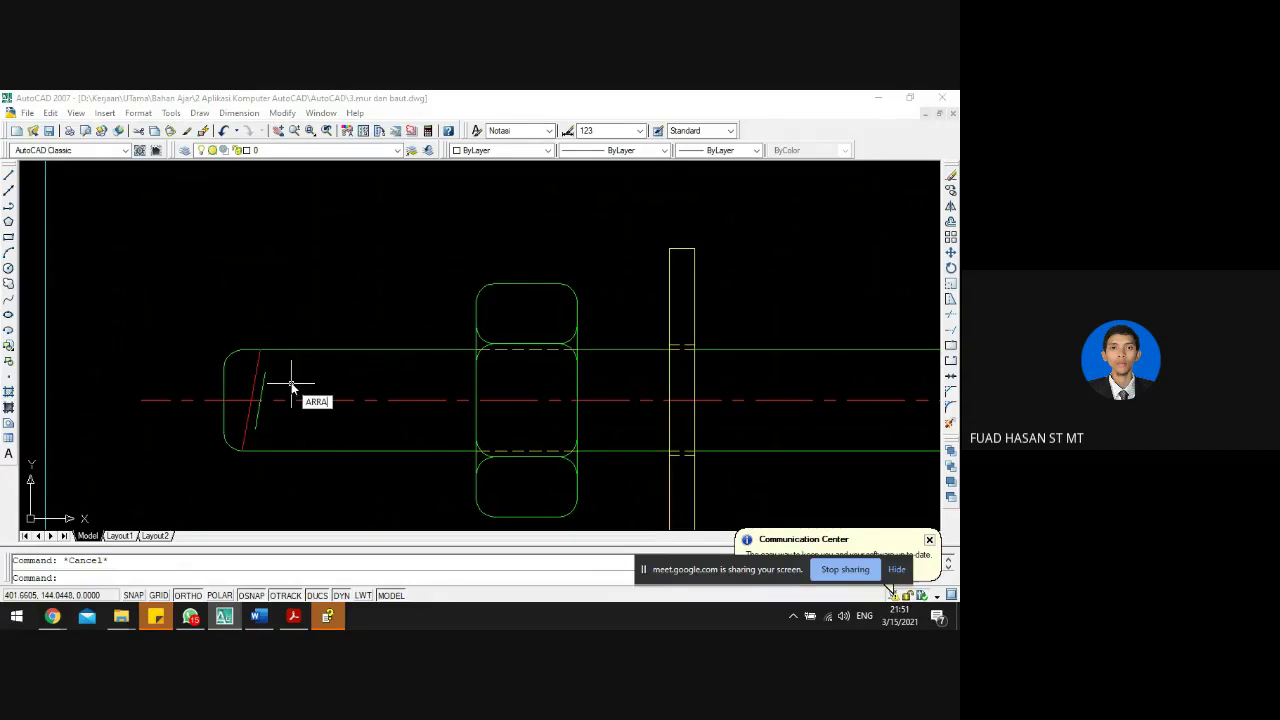
type("Y")
key("Return")
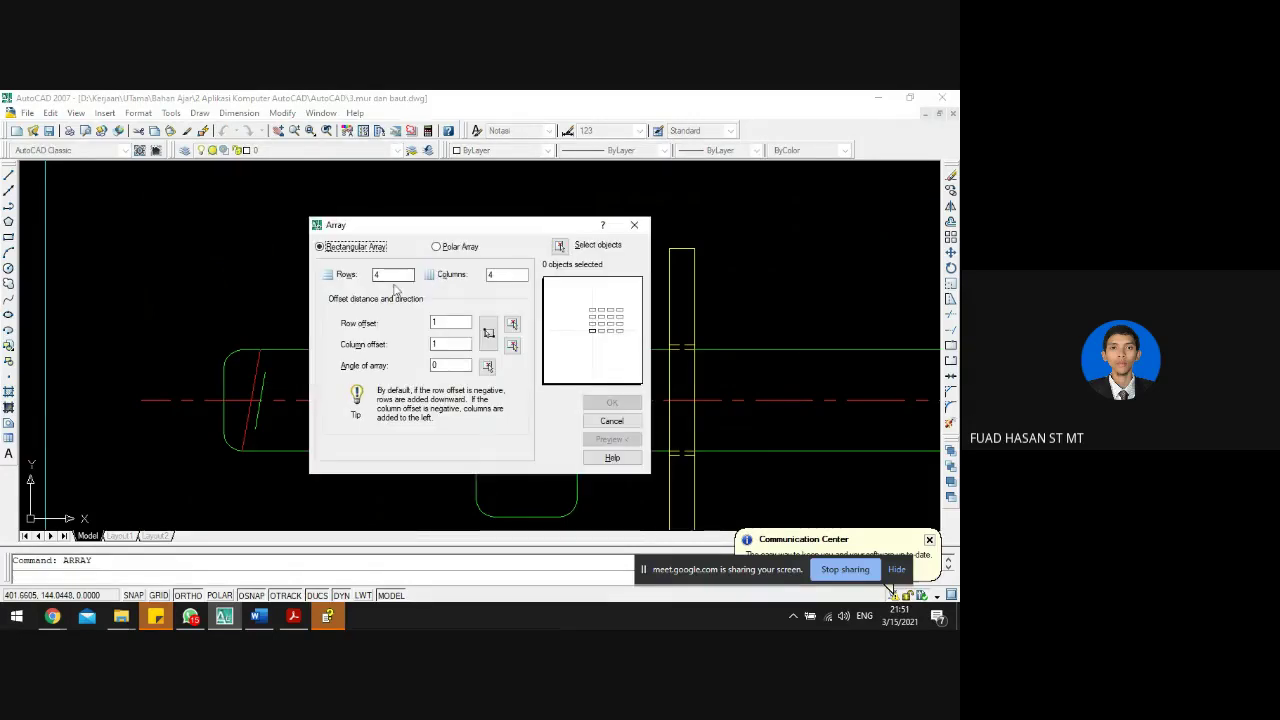
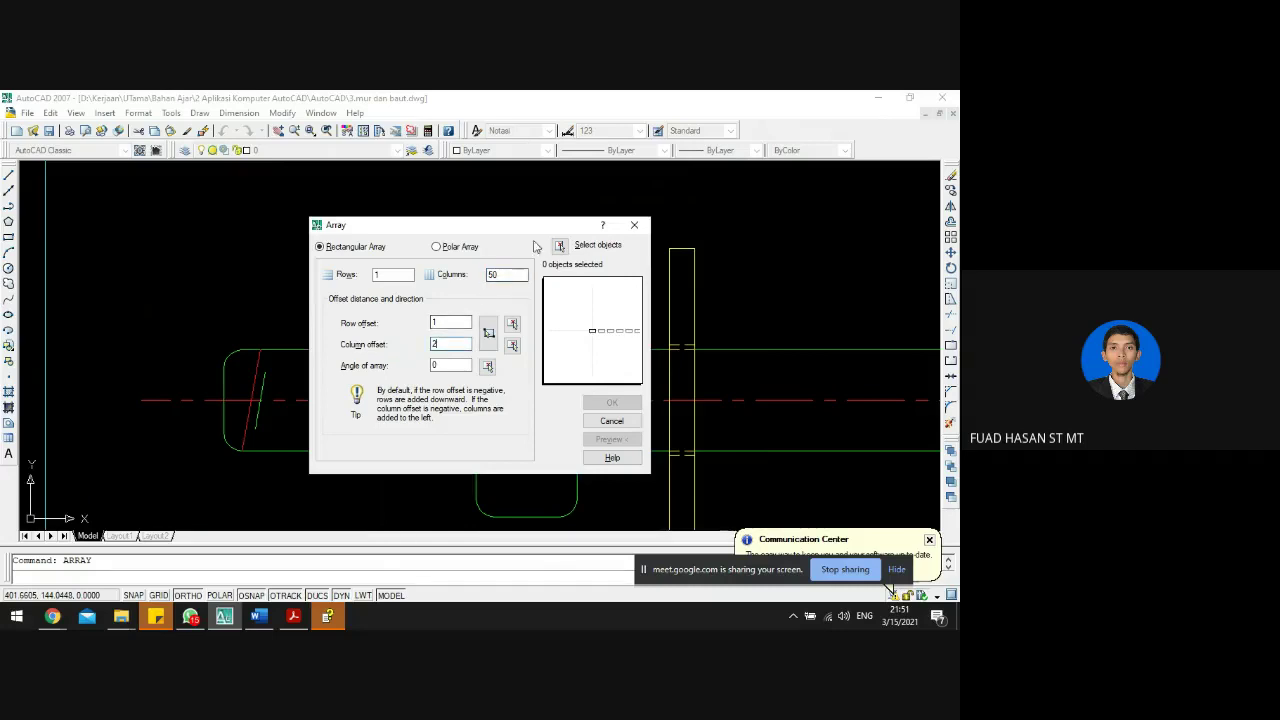
left_click(560, 246)
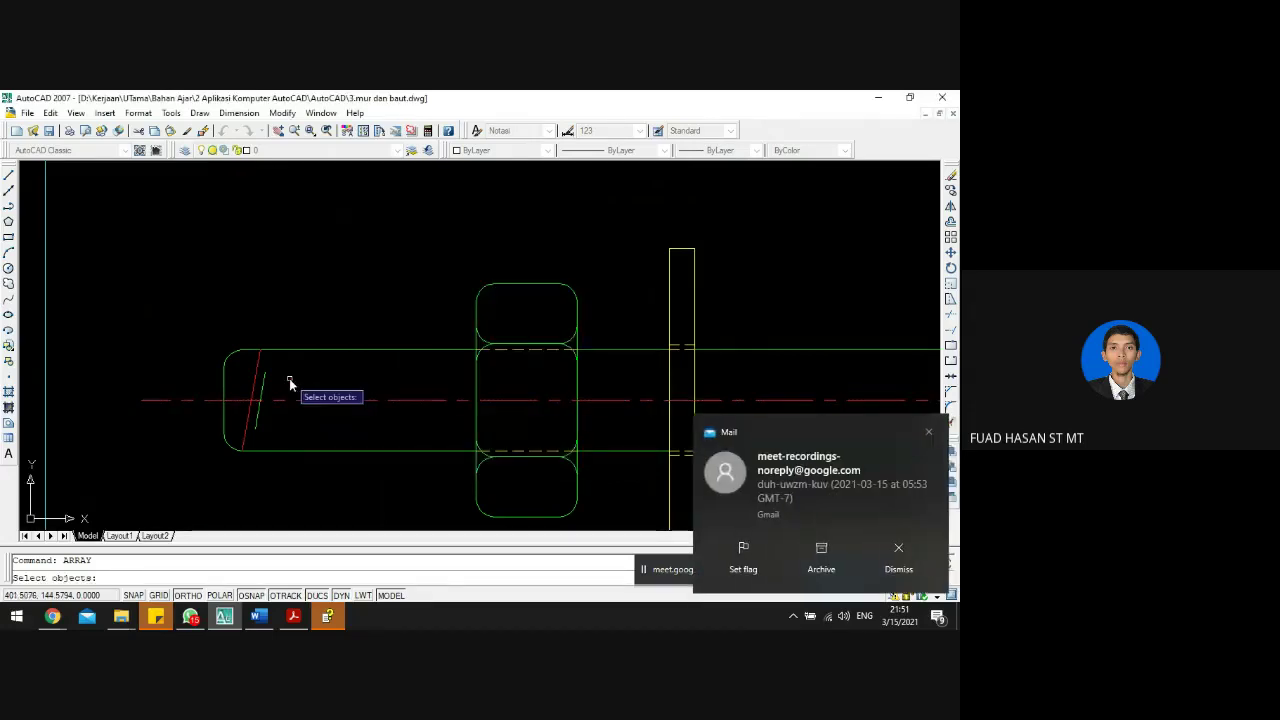
left_click(275, 390)
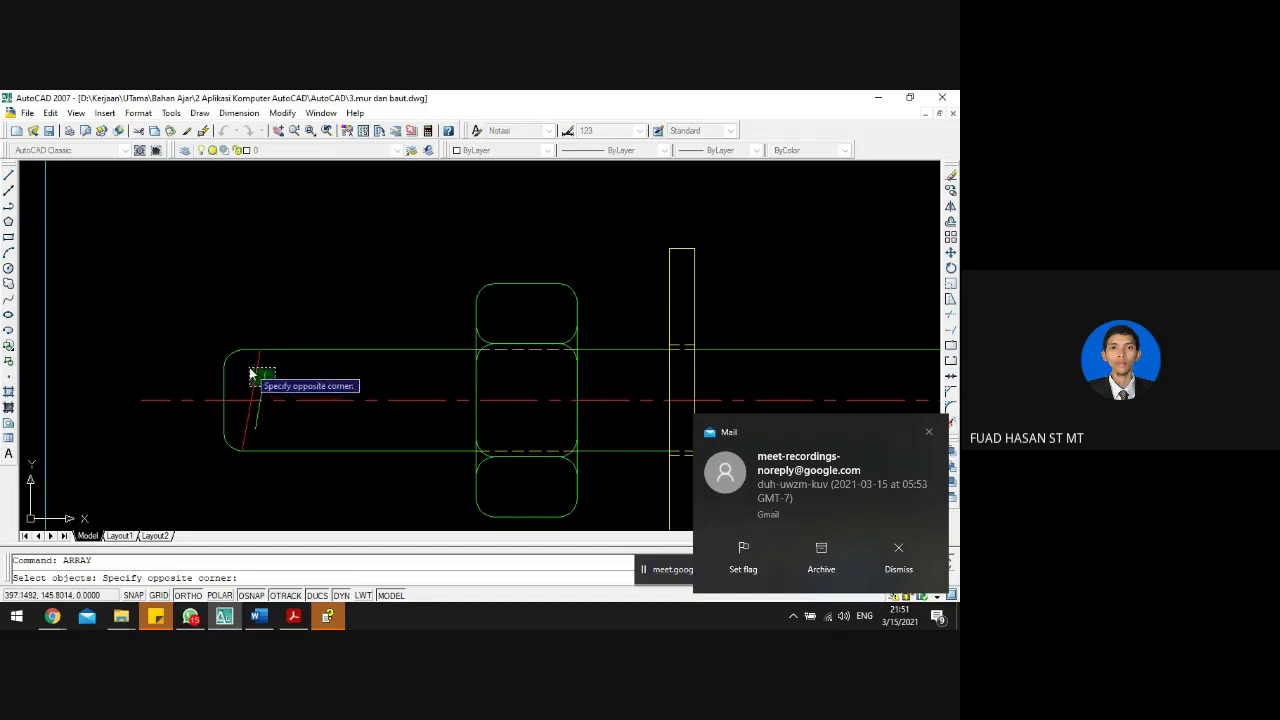
left_click(248, 368)
key("Return")
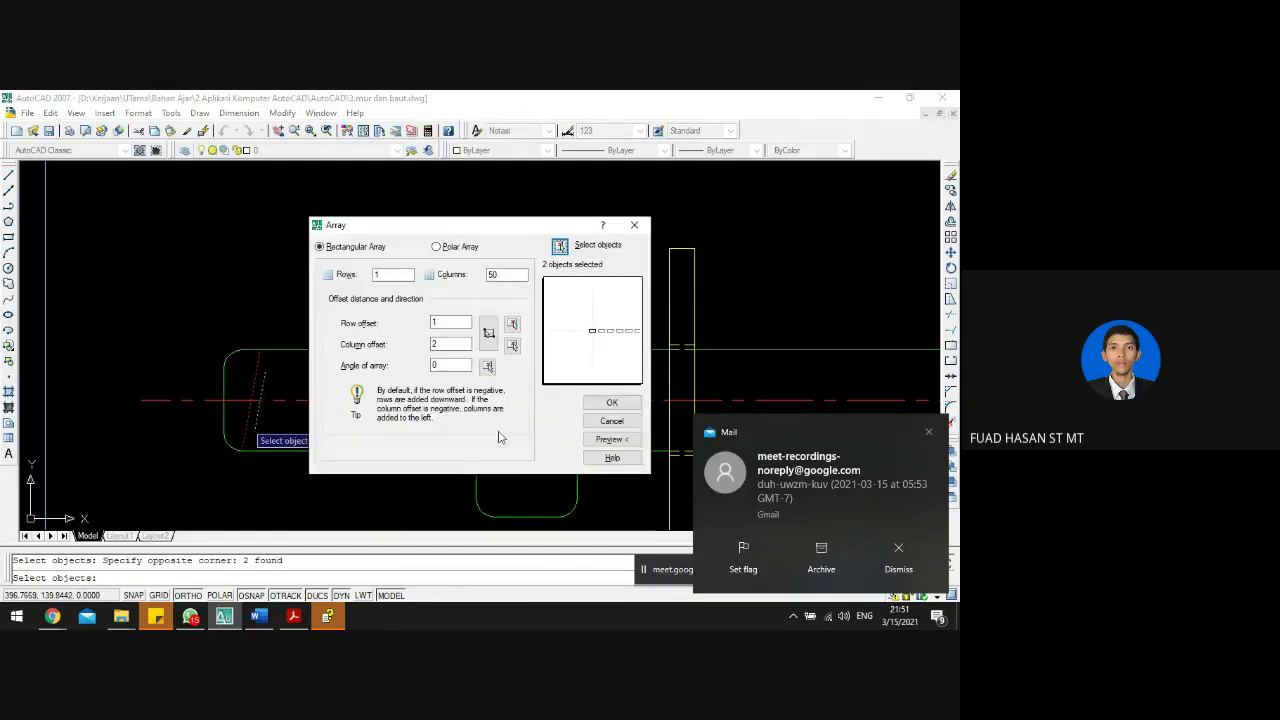
left_click(611, 439)
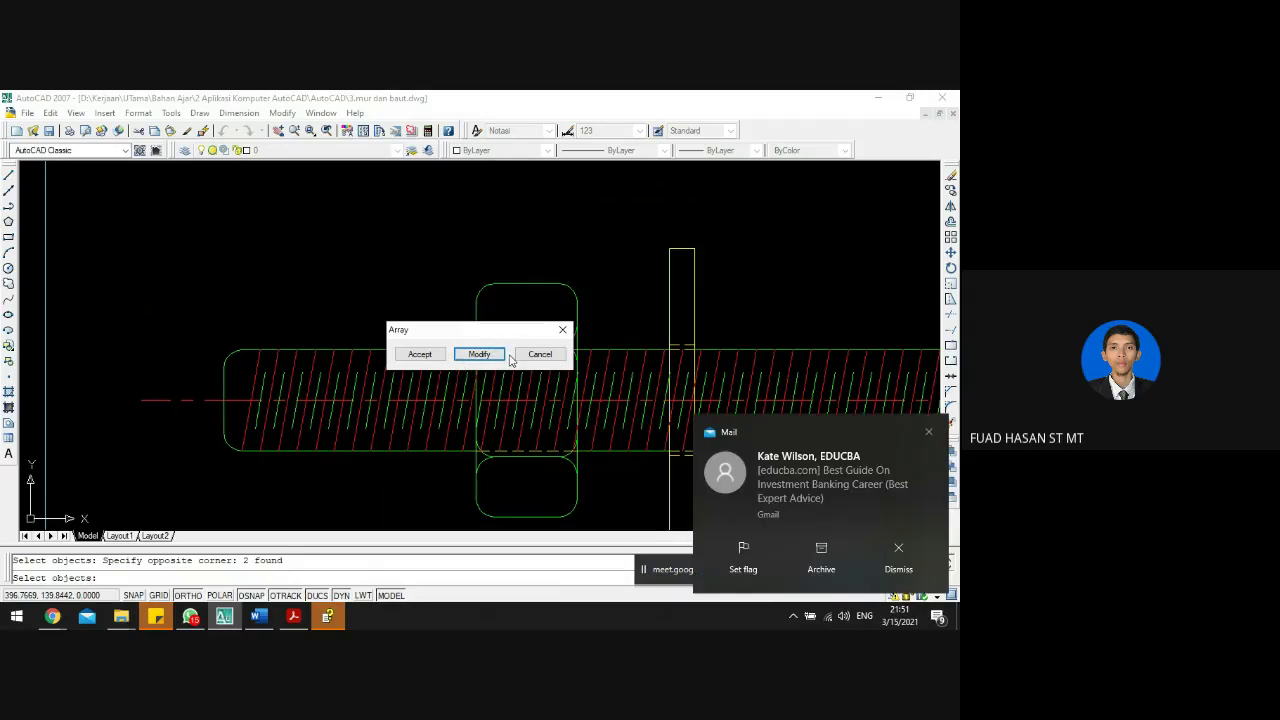
left_click(432, 358)
- Trim the last short green thread line where it crosses the vertical thread-end line
scroll(629, 409, "down", 2)
scroll(708, 371, "up", 5)
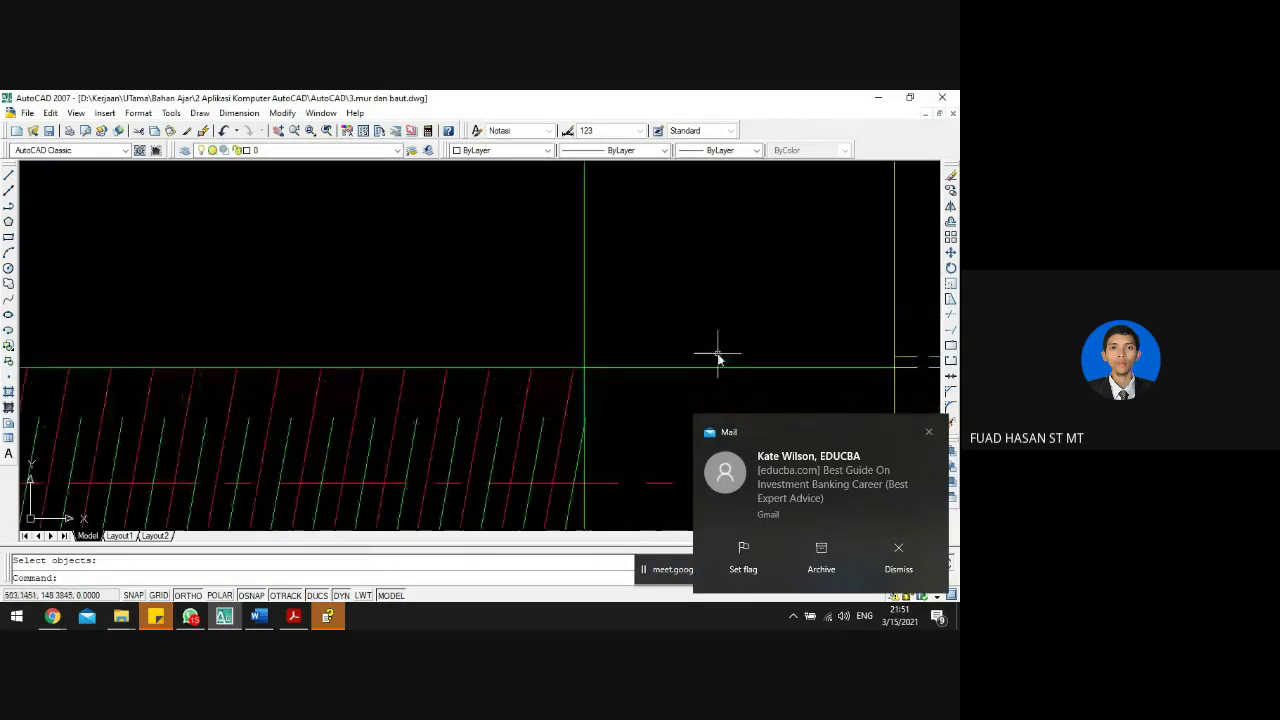
scroll(557, 434, "down", 3)
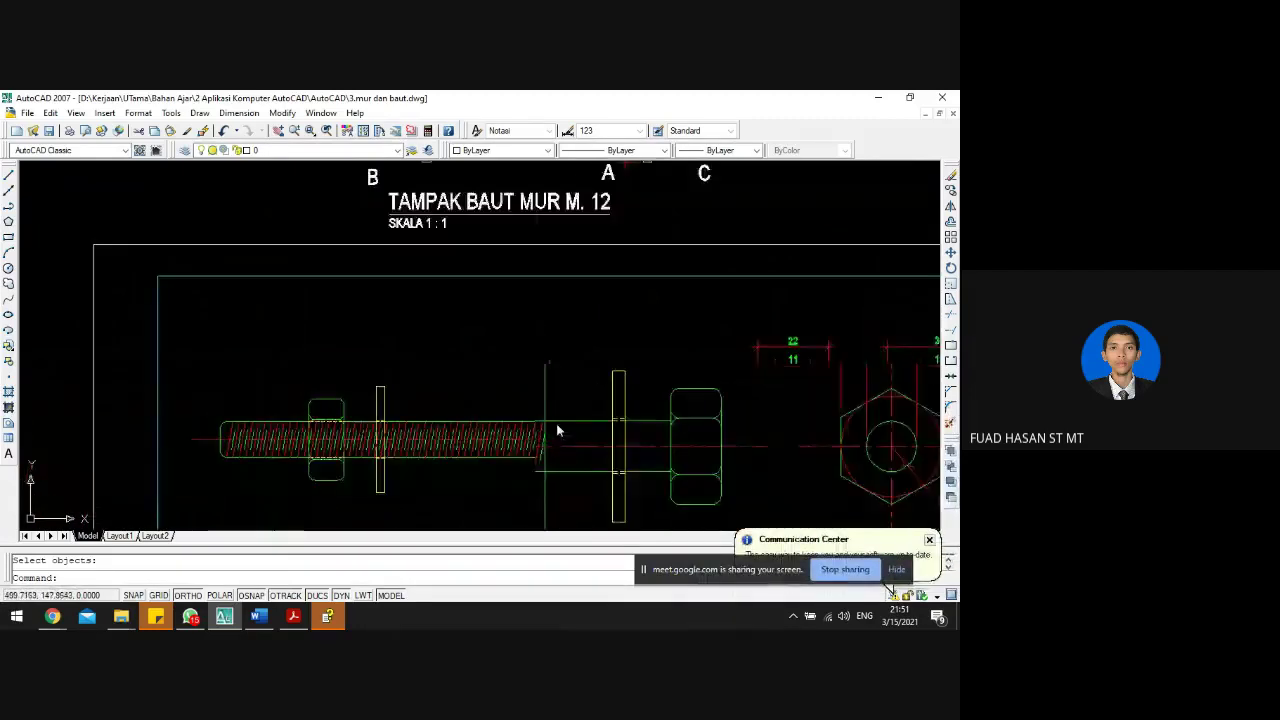
scroll(526, 466, "up", 4)
scroll(537, 417, "down", 3)
scroll(543, 389, "up", 1)
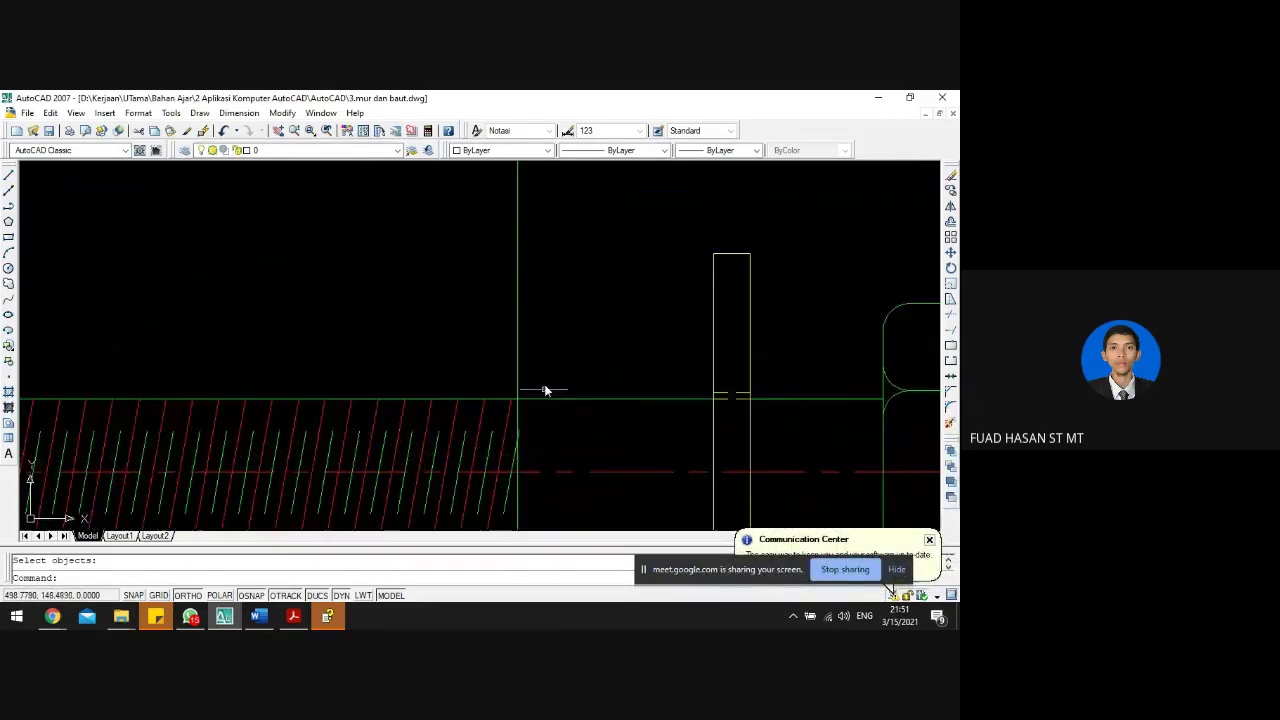
scroll(557, 354, "down", 2)
scroll(557, 358, "up", 2)
scroll(534, 410, "up", 2)
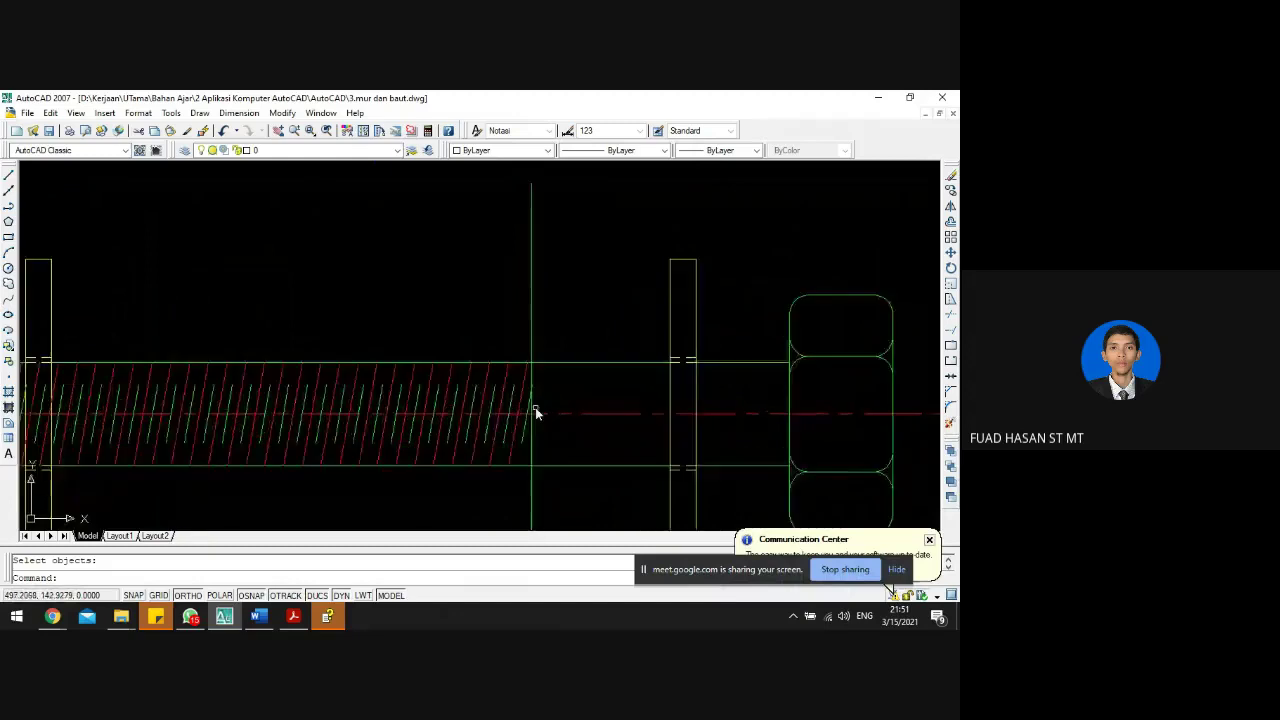
type("tr")
key("Return")
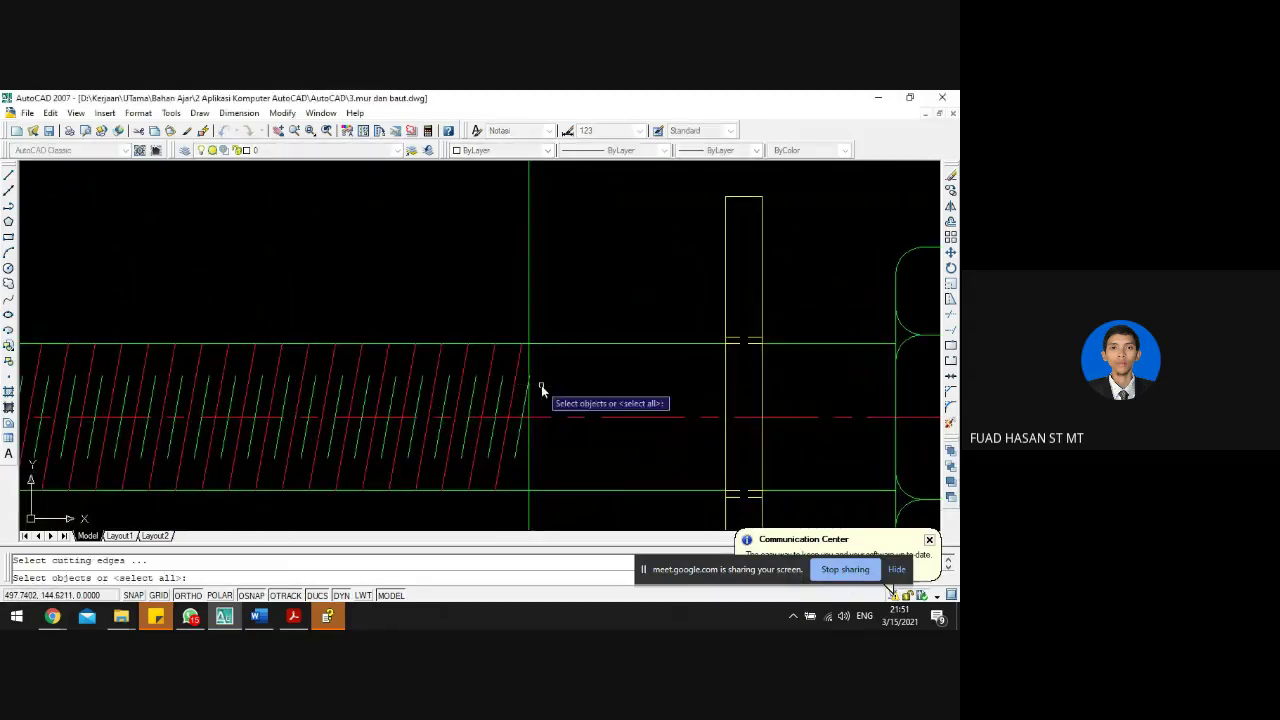
key("Return")
scroll(537, 378, "up", 6)
key("Escape")
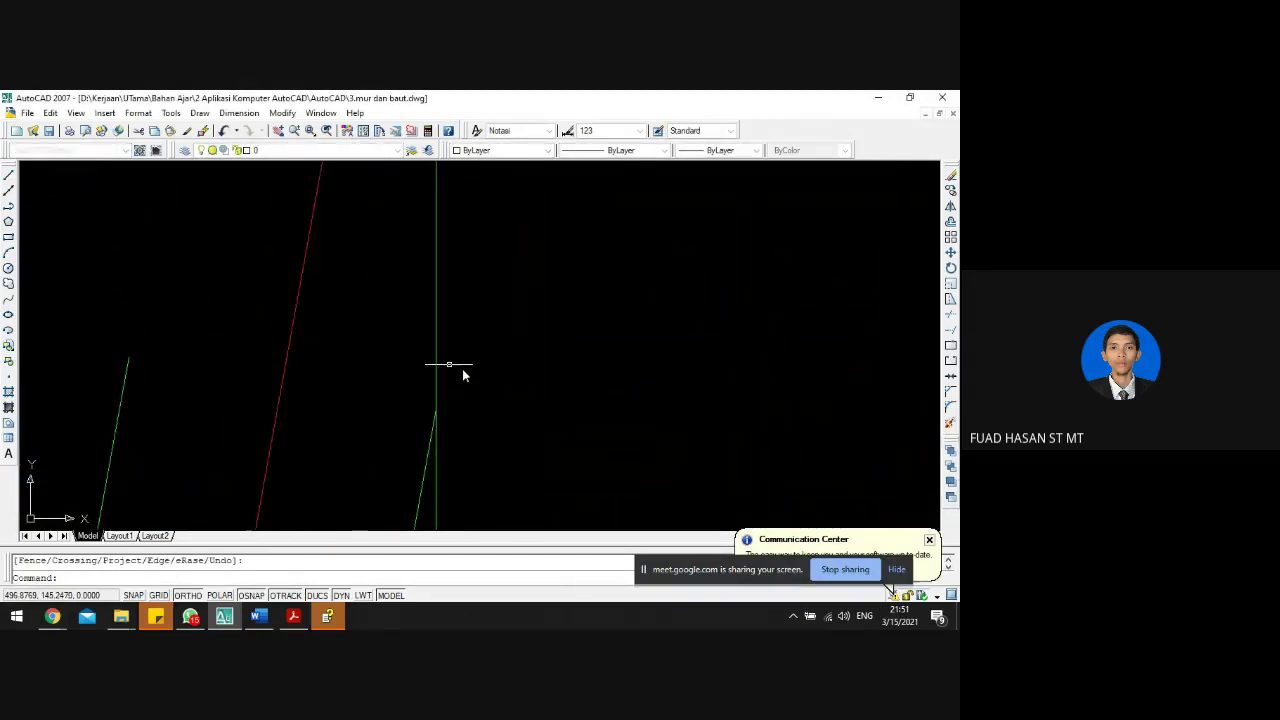
- Trim the thread-end line's excess above and below the shank so it spans only between the shank's edges
scroll(500, 368, "down", 6)
key("Return")
key("Return")
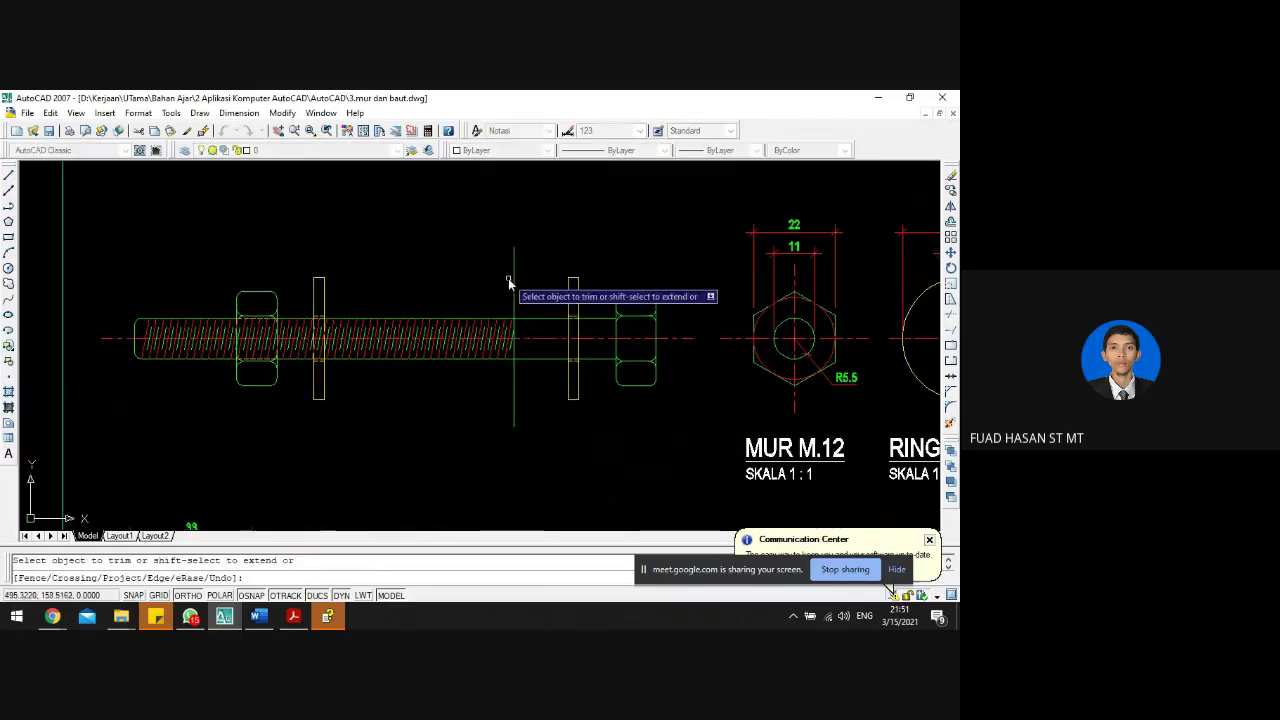
left_click(516, 281)
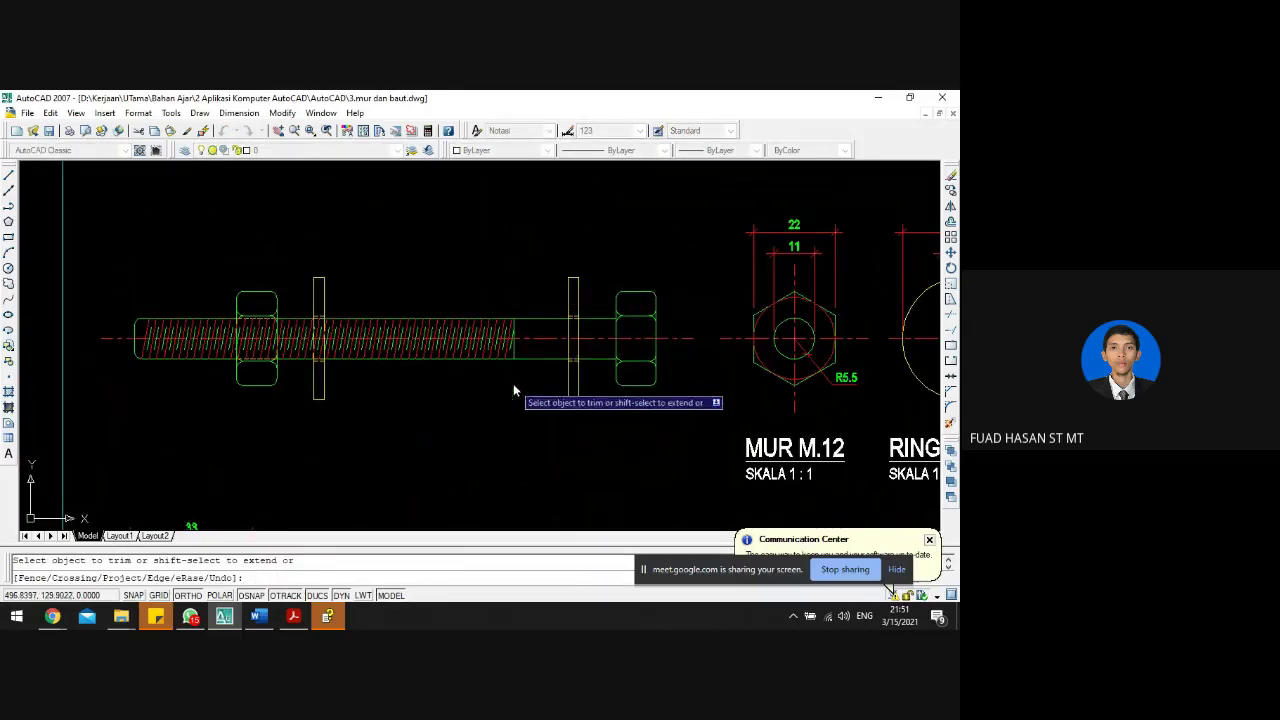
key("Escape")
- Inspect the vertical line that closes the threads on the reference bolt
scroll(491, 418, "down", 6)
scroll(489, 416, "up", 10)
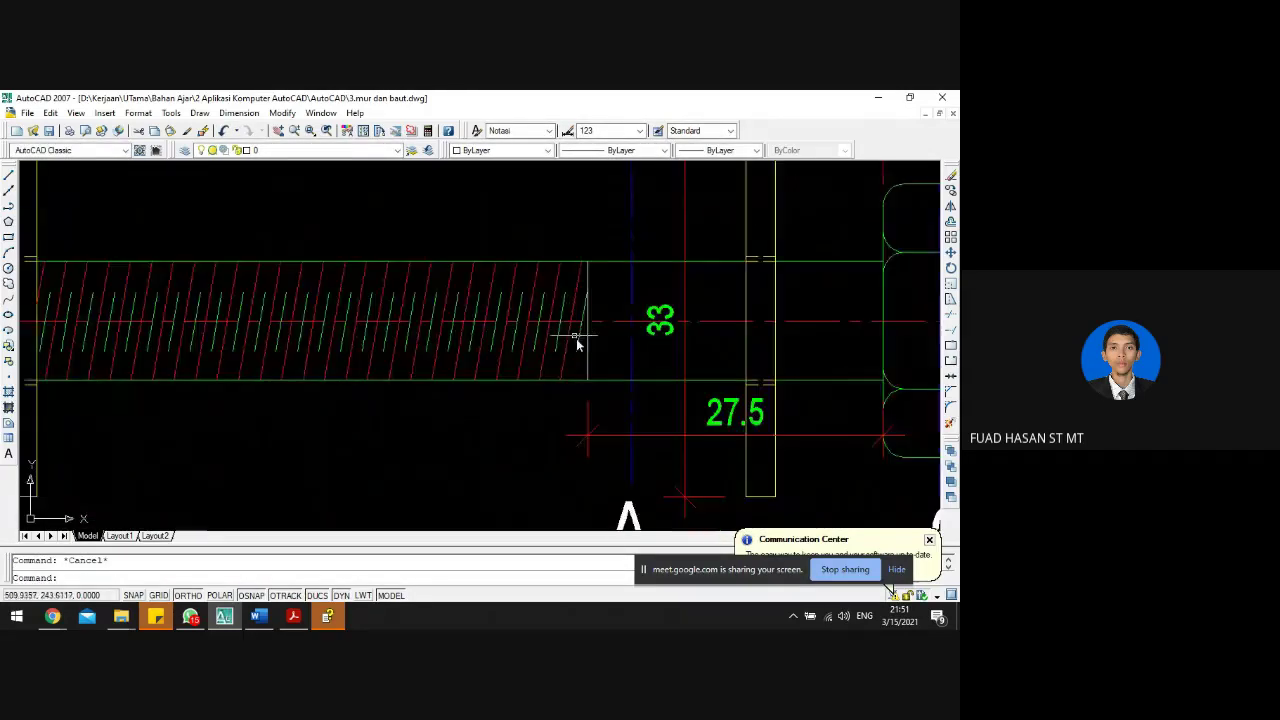
left_click(591, 348)
left_click(591, 349)
key("Escape")
scroll(580, 351, "down", 9)
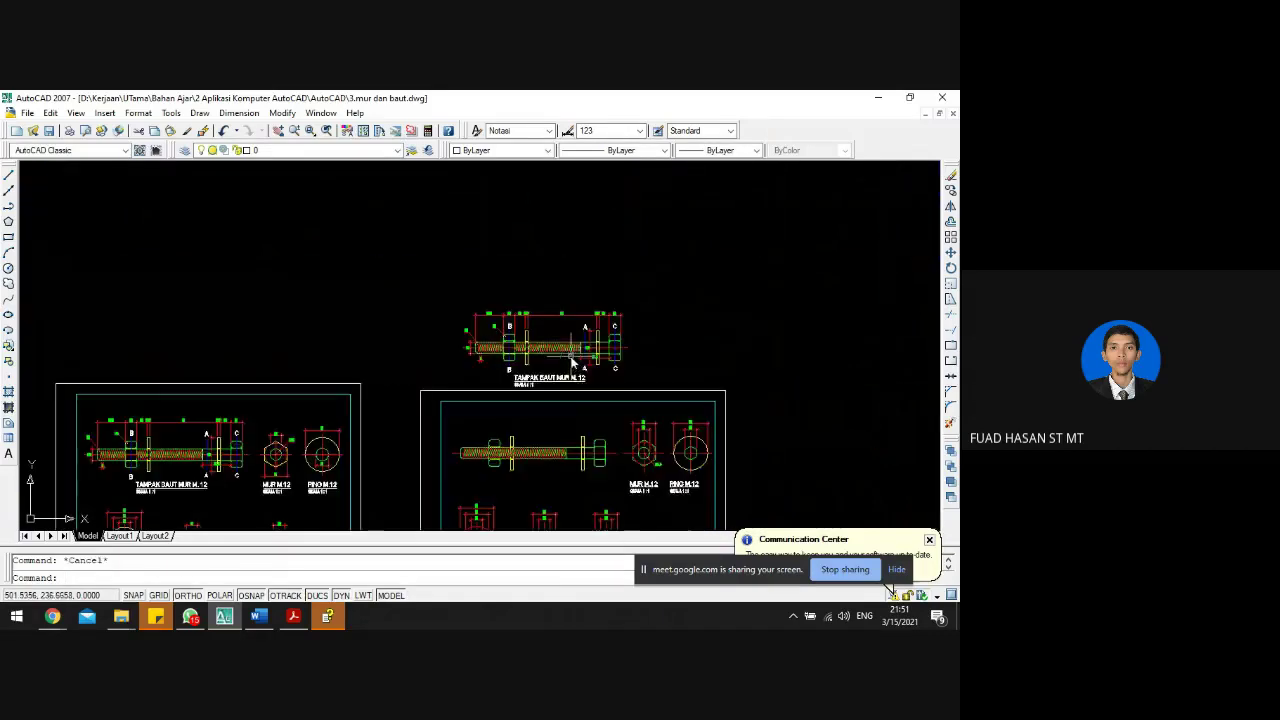
scroll(560, 450, "up", 8)
type("ma")
key("Return")
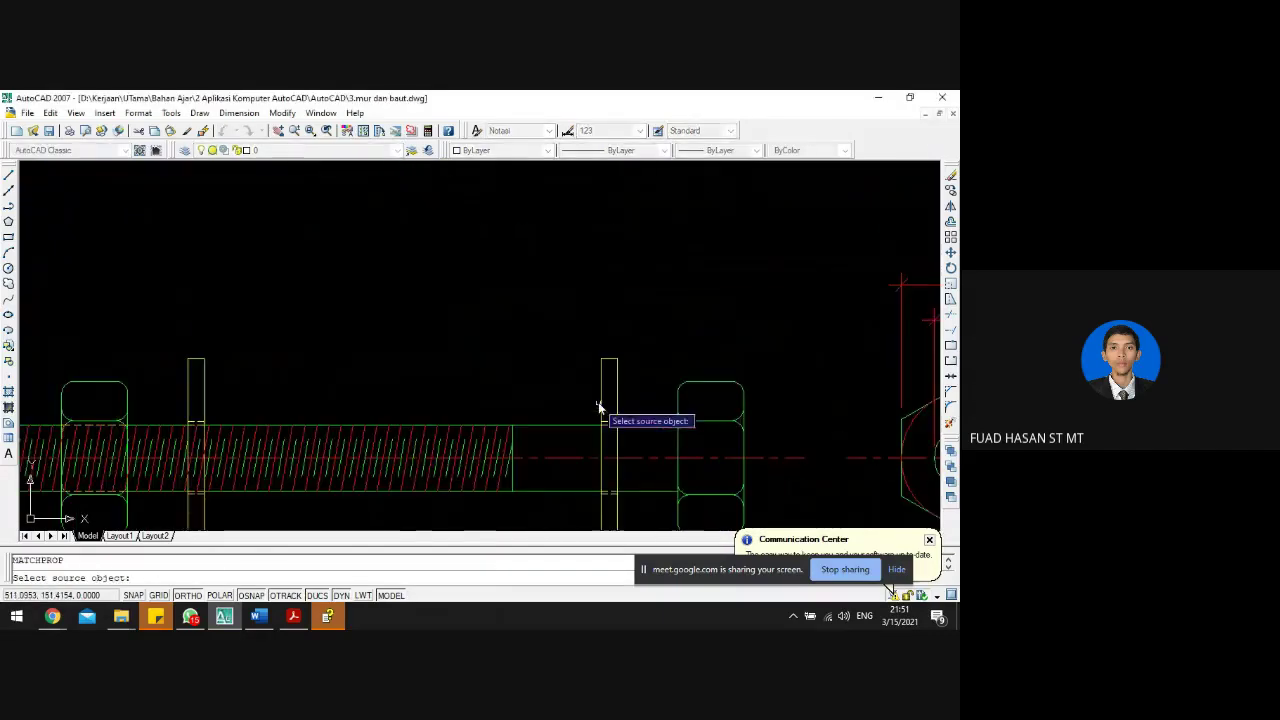
scroll(595, 415, "up", 3)
left_click(602, 398)
scroll(505, 475, "up", 3)
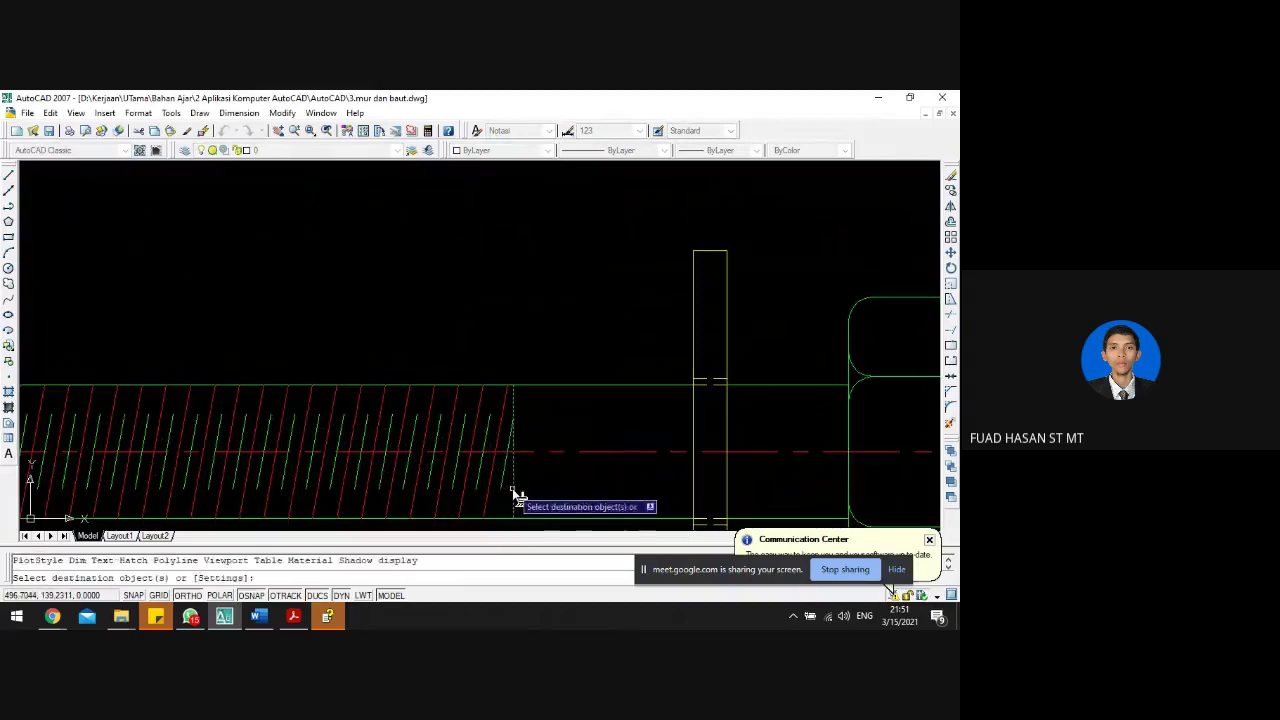
key("Return")
- Match the thread-end line's properties to the yellow edge of the washer near the bolt head
type("ma")
key("Return")
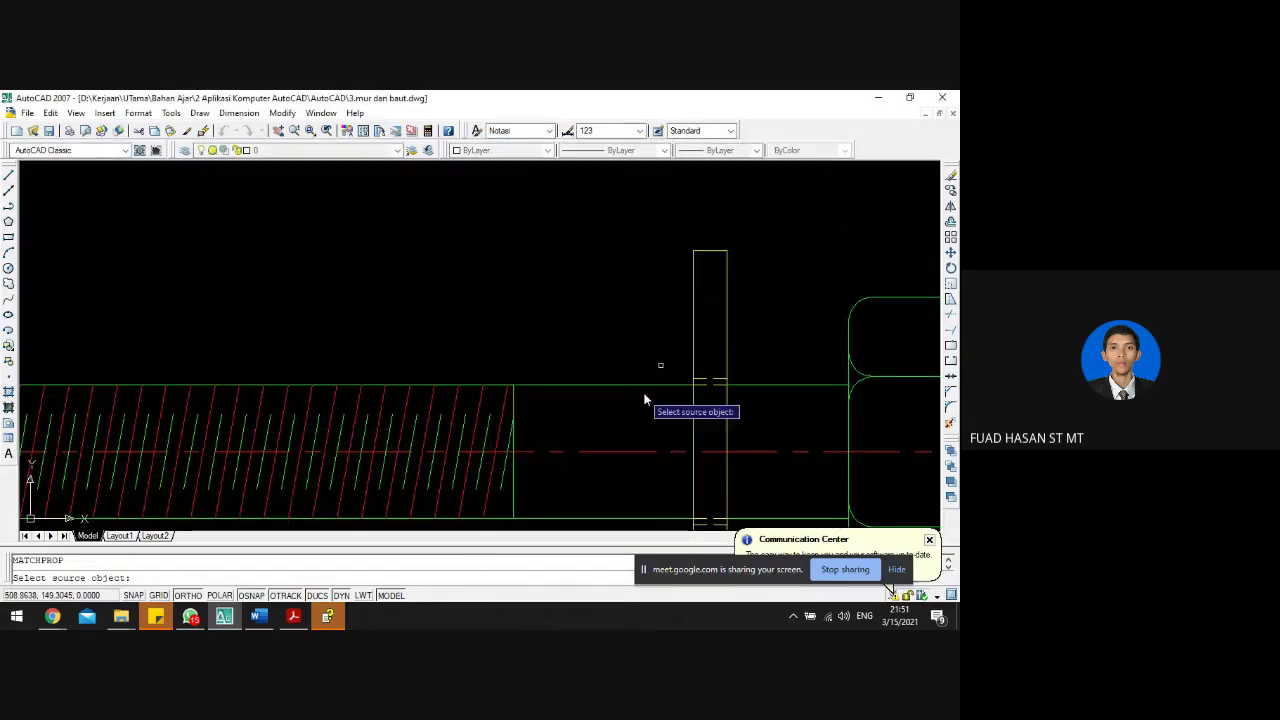
left_click(691, 358)
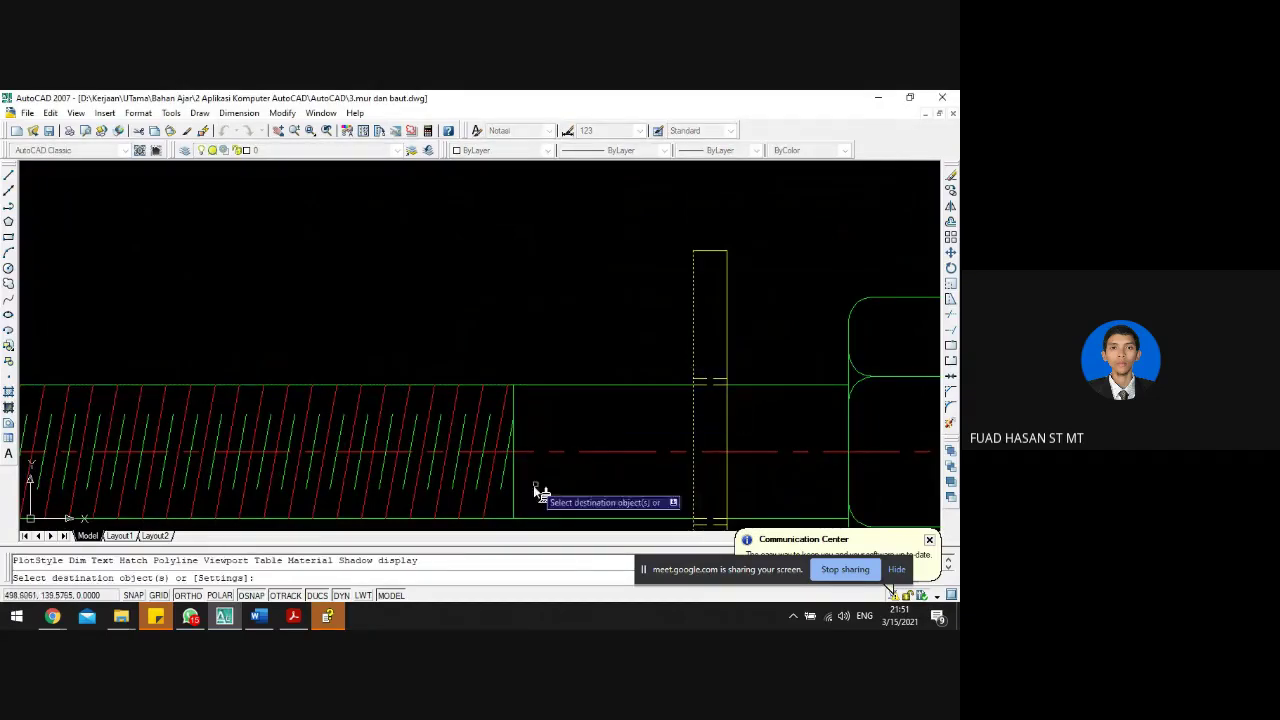
key("Escape")
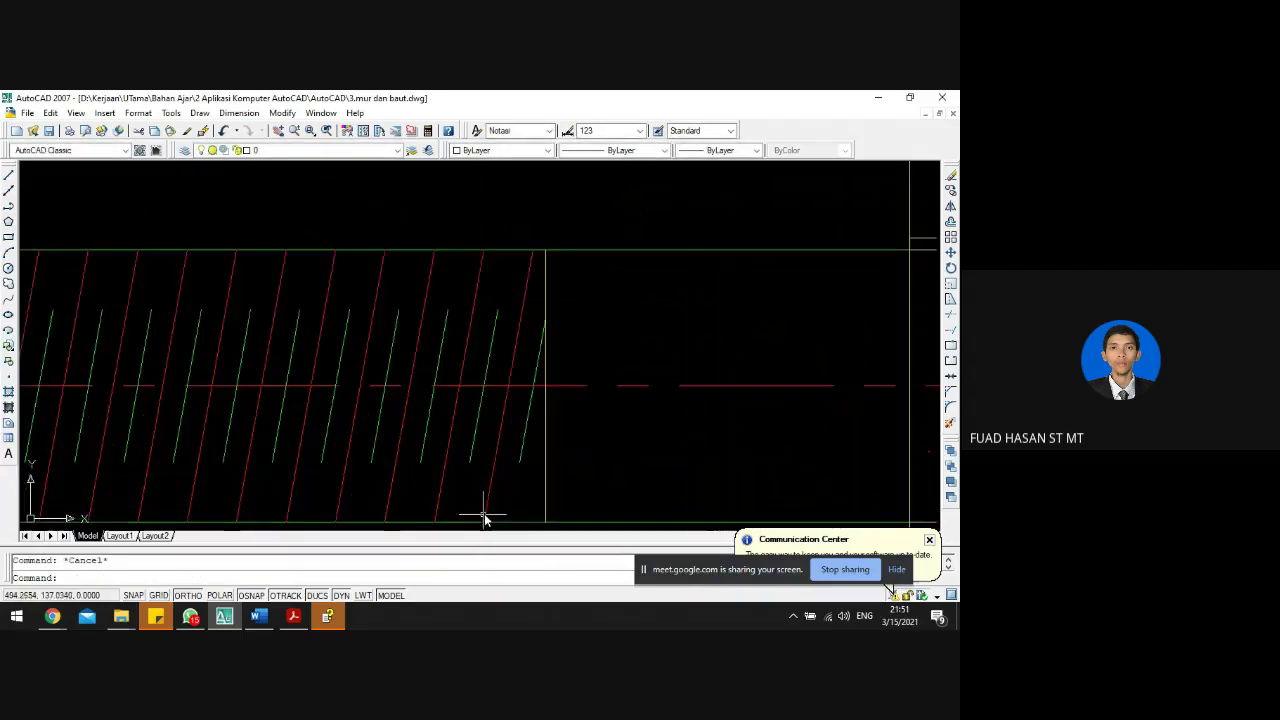
- Compare the redrawn bolt's threads around the nut and washer with the reference bolt side view
scroll(486, 500, "up", 2)
left_click_drag(500, 490, 484, 487)
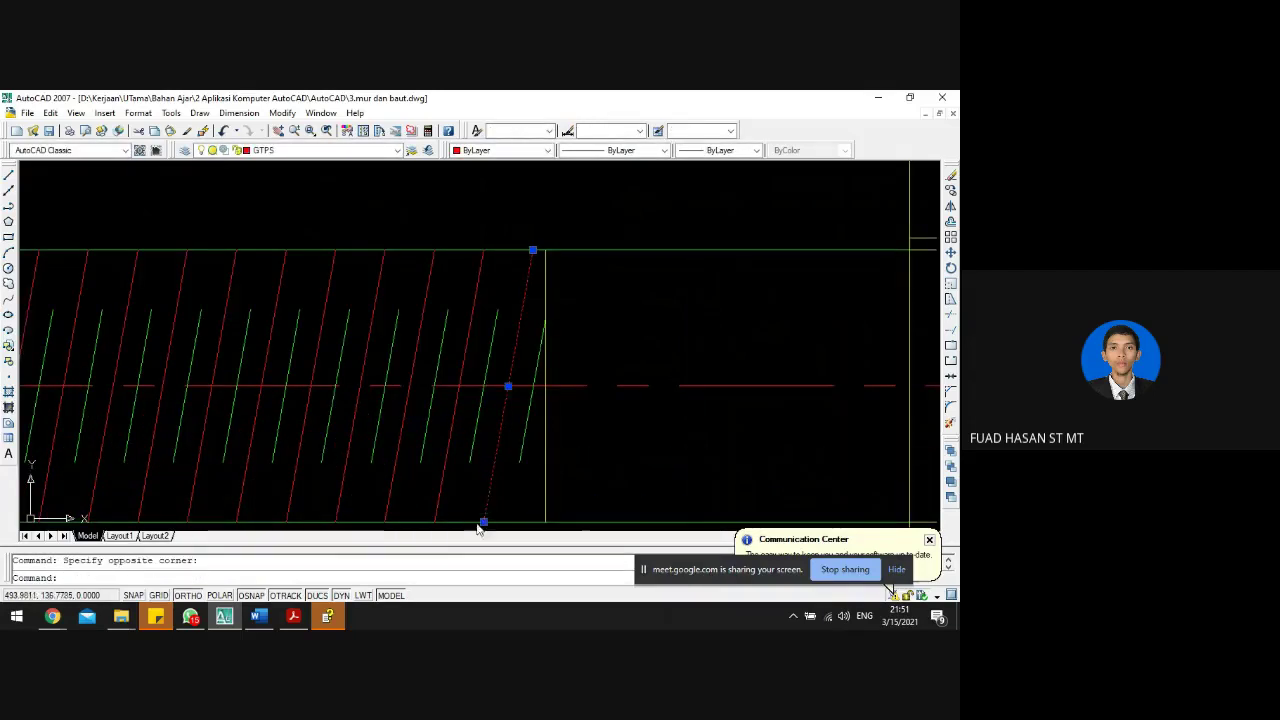
key("Escape")
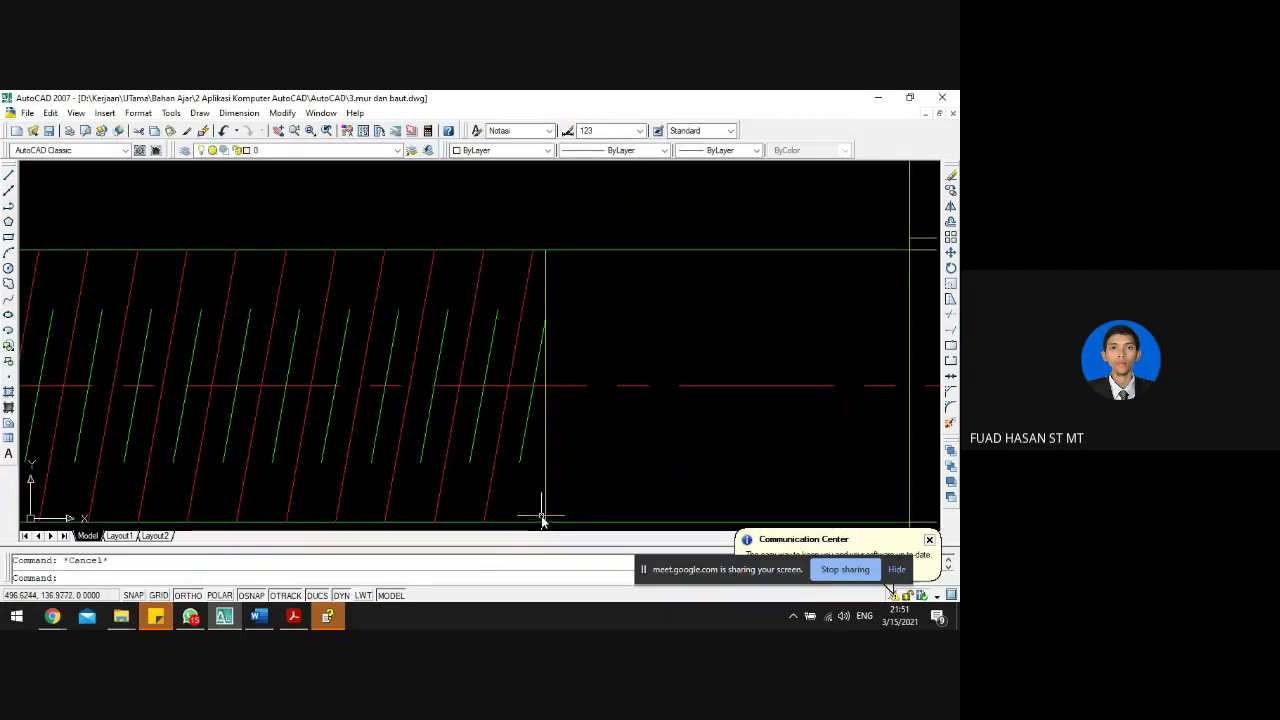
scroll(595, 375, "down", 5)
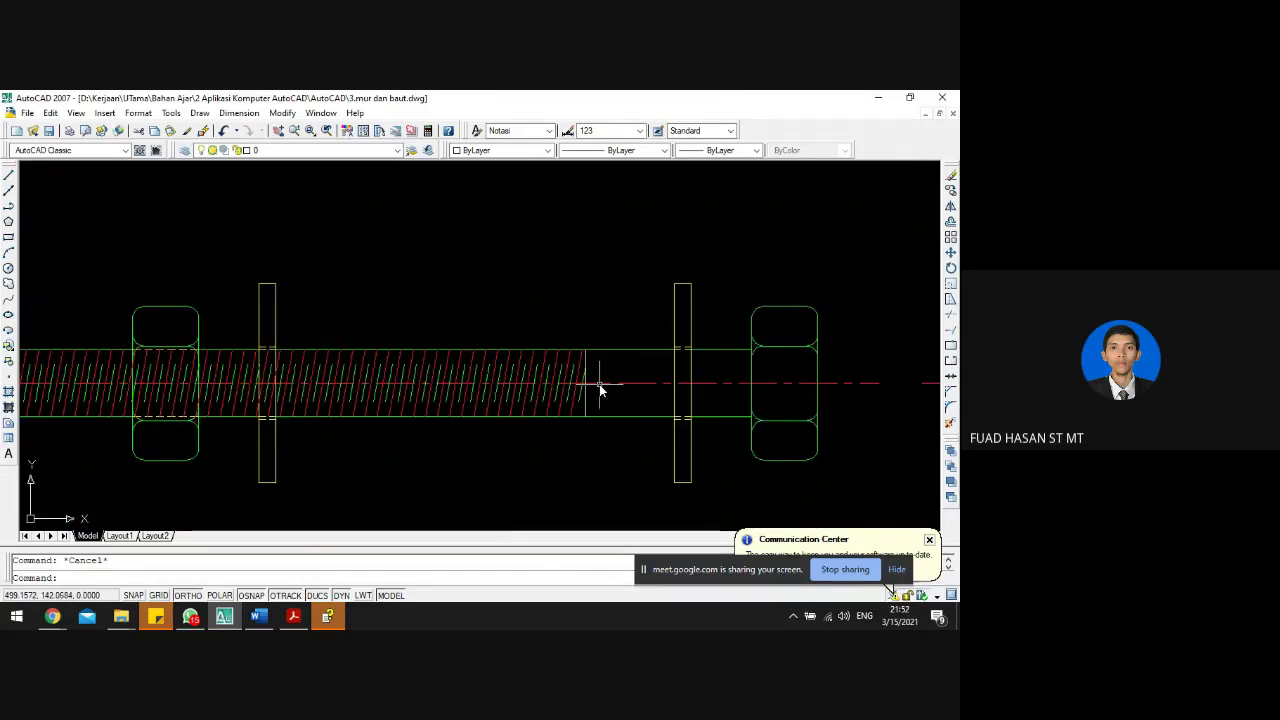
scroll(514, 400, "up", 2)
scroll(538, 195, "down", 4)
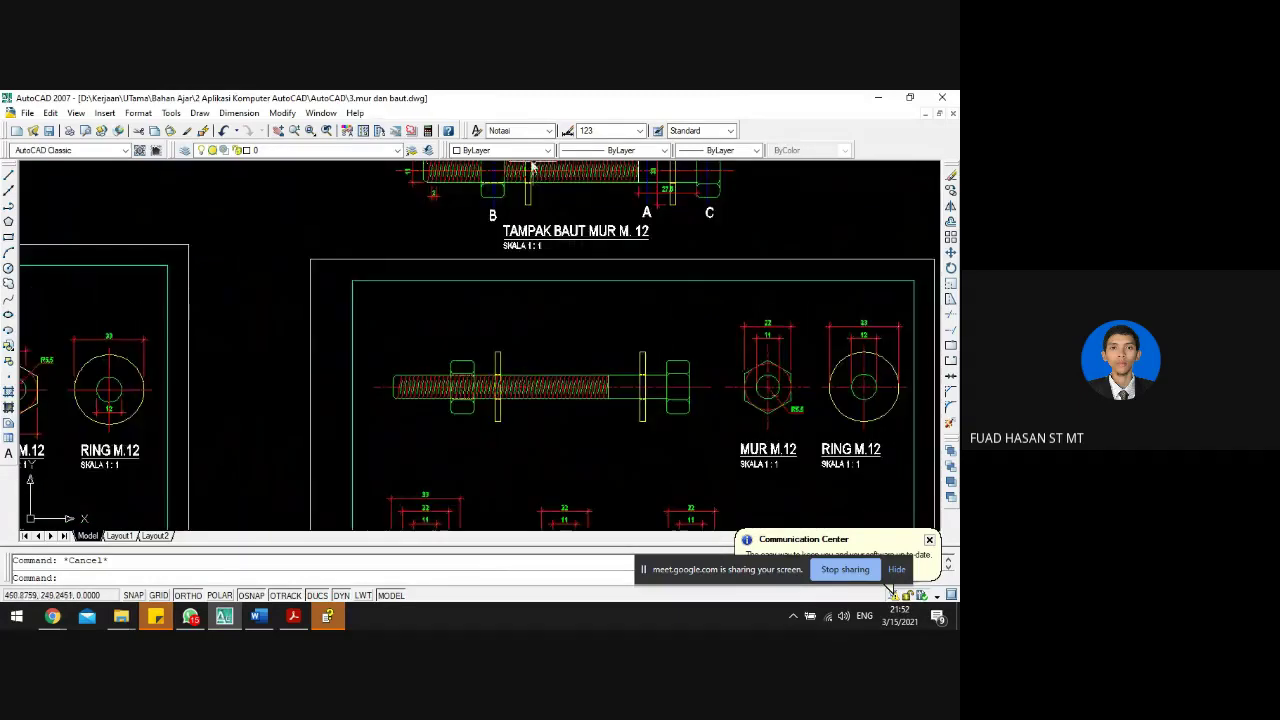
scroll(562, 210, "up", 6)
scroll(509, 260, "down", 4)
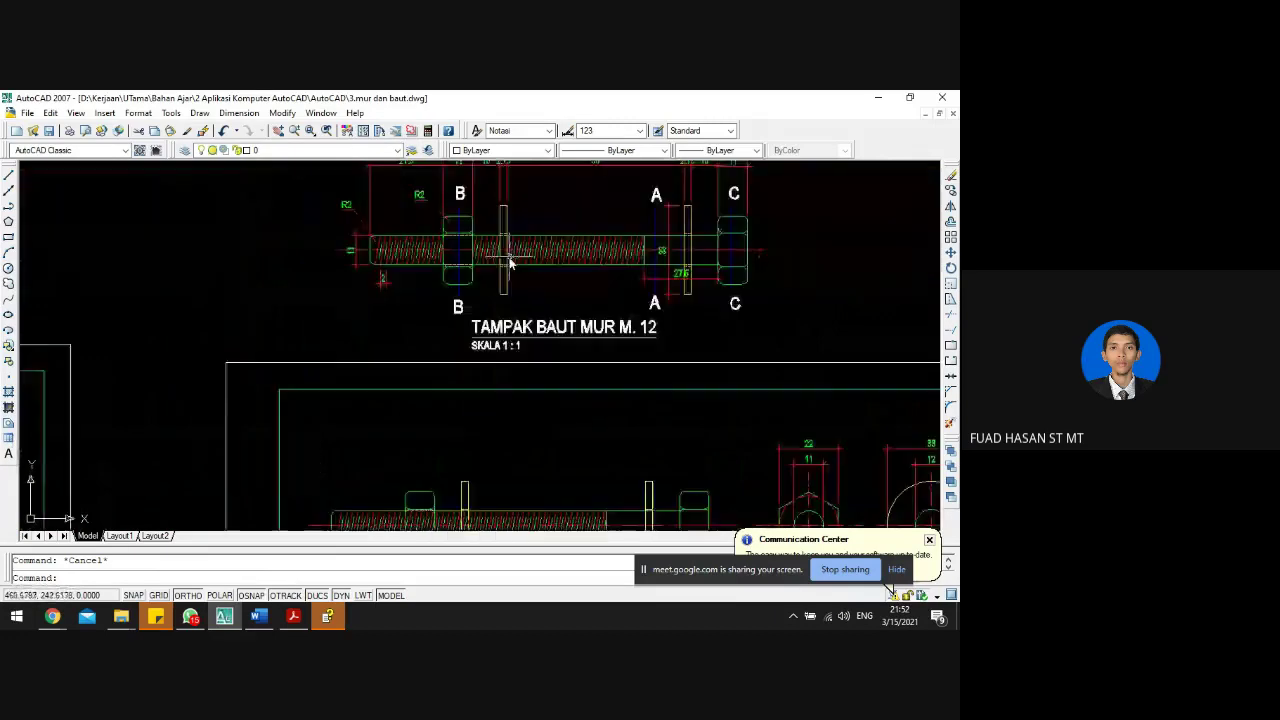
scroll(482, 488, "up", 5)
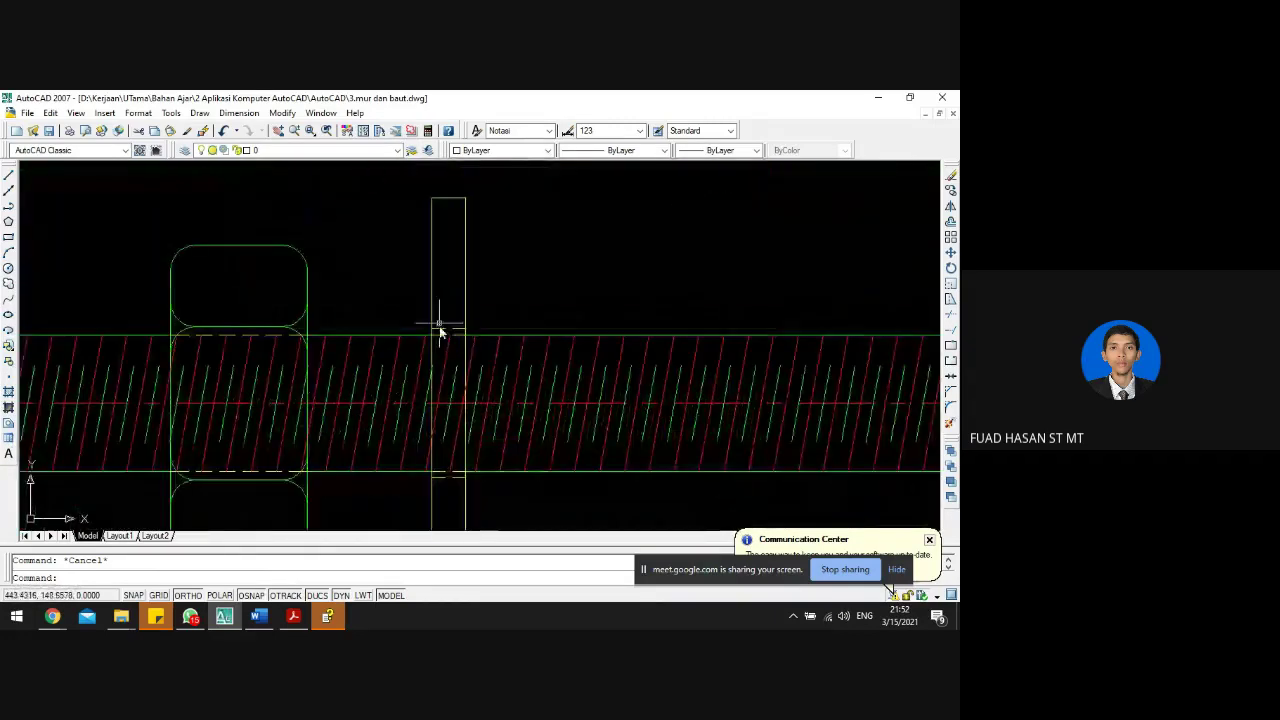
scroll(458, 397, "up", 3)
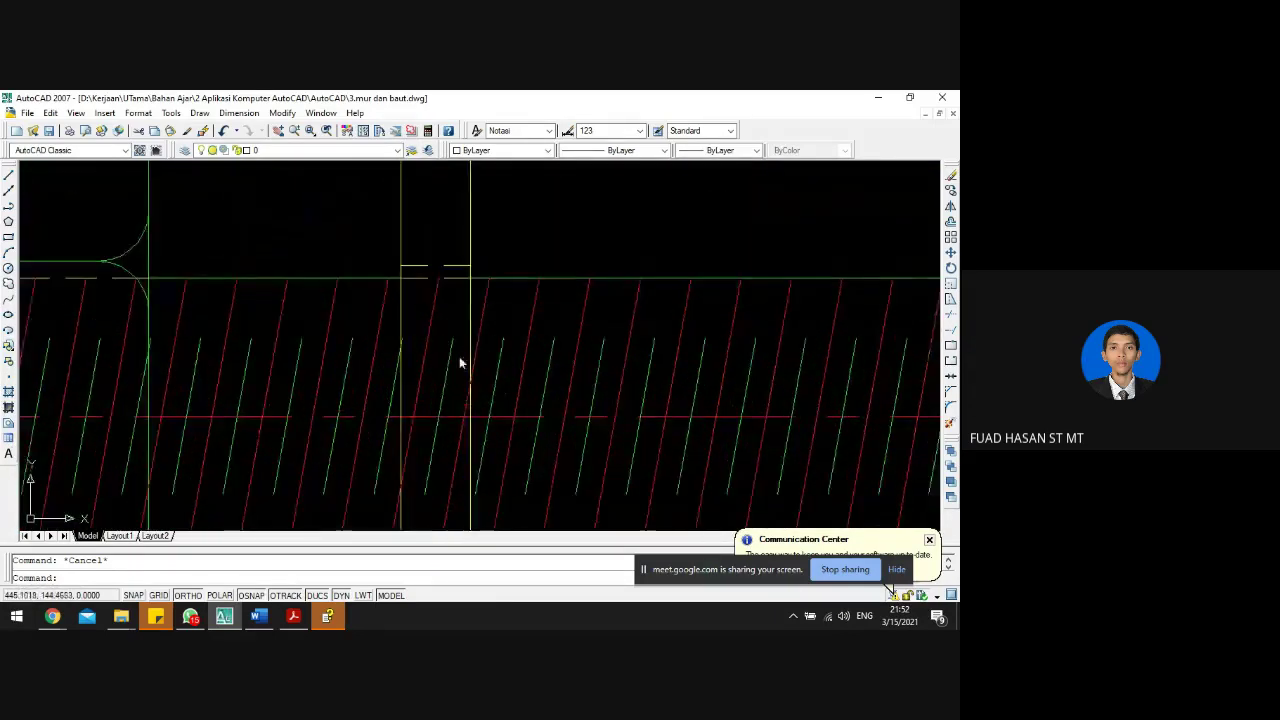
- Erase the short green thread line lying inside the washer next to the nut
scroll(457, 365, "down", 2)
left_click(450, 374)
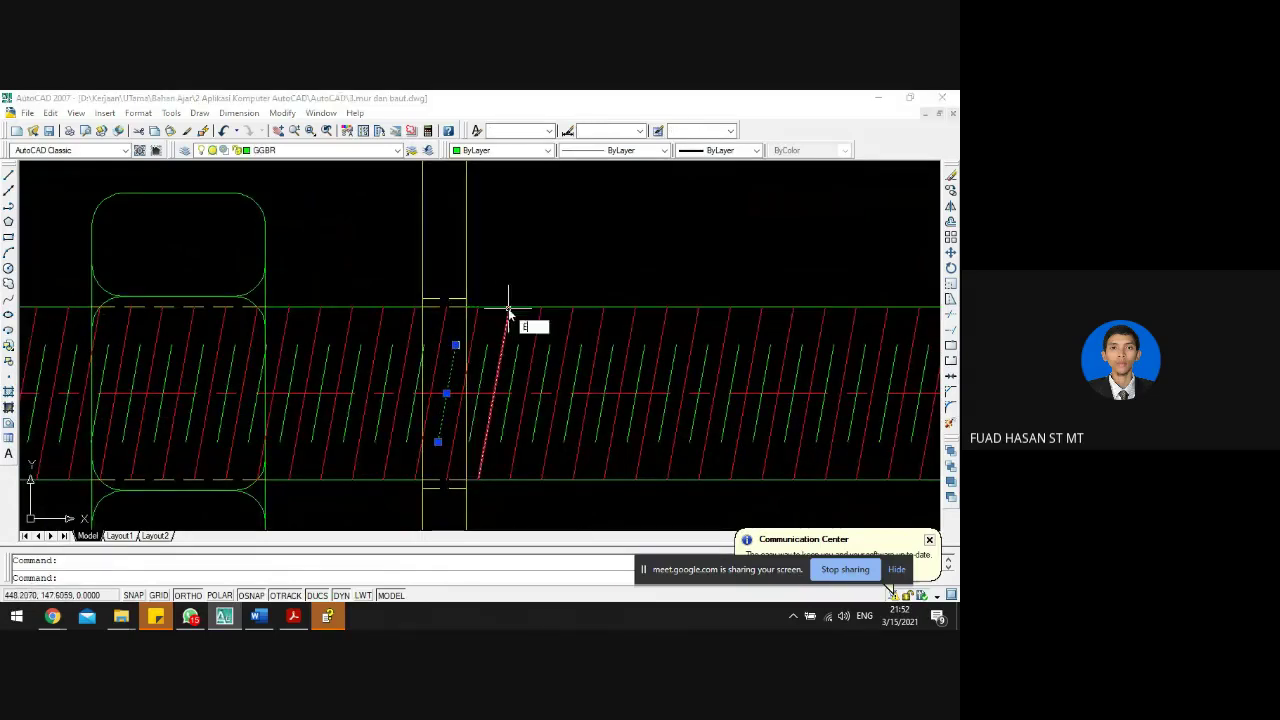
key("Escape")
- Trim the thread lines between the two vertical edges of the washer beside the nut
type("tr")
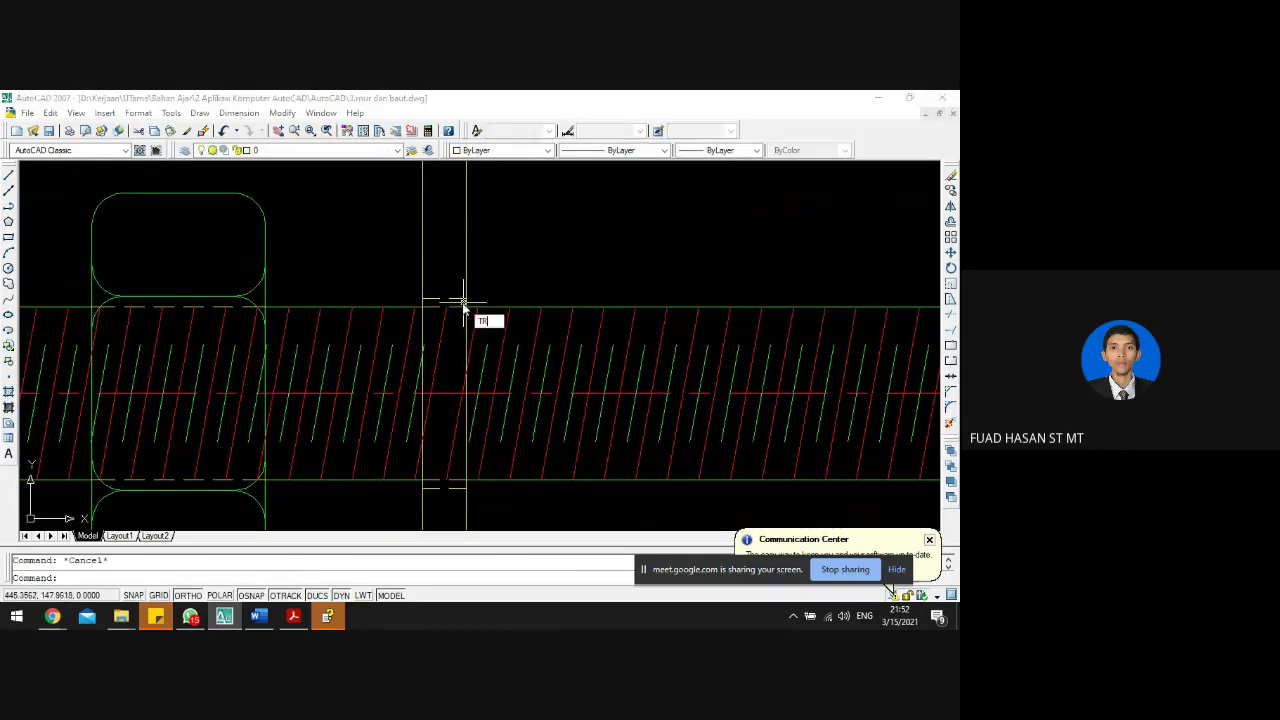
key("Return")
left_click(511, 252)
left_click(405, 201)
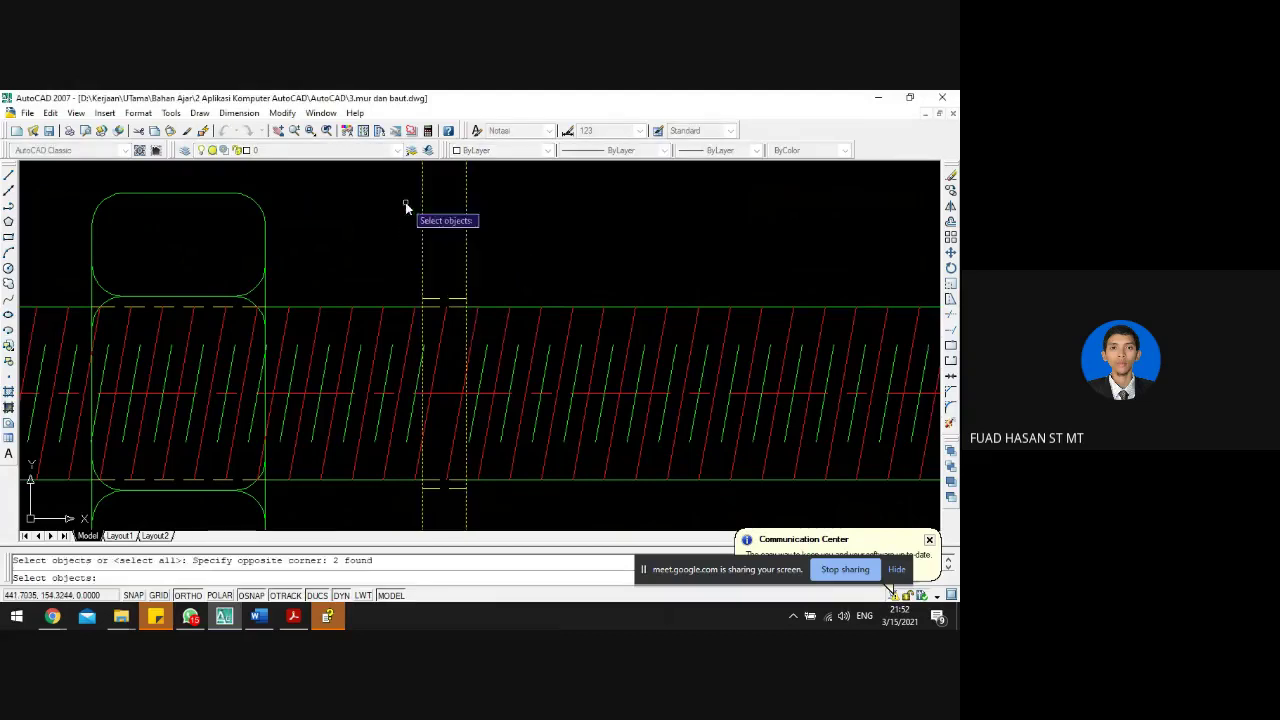
key("Return")
scroll(425, 345, "up", 5)
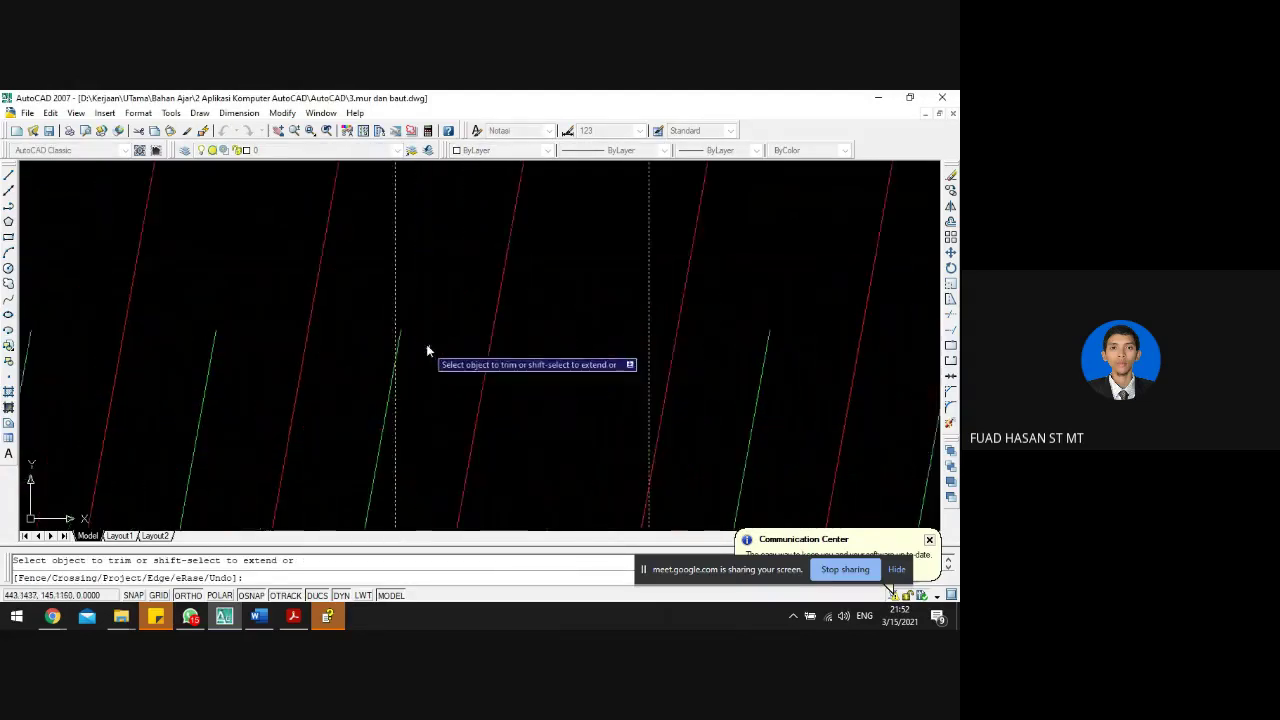
scroll(395, 328, "down", 4)
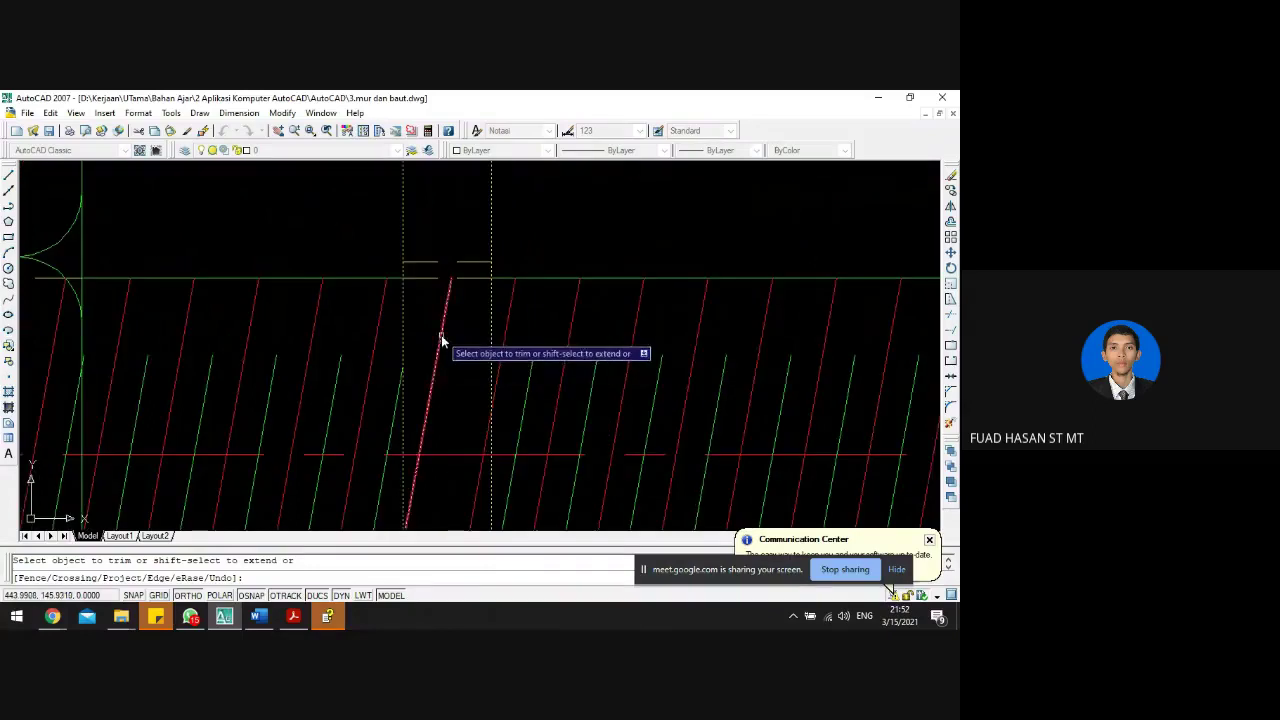
scroll(446, 333, "down", 2)
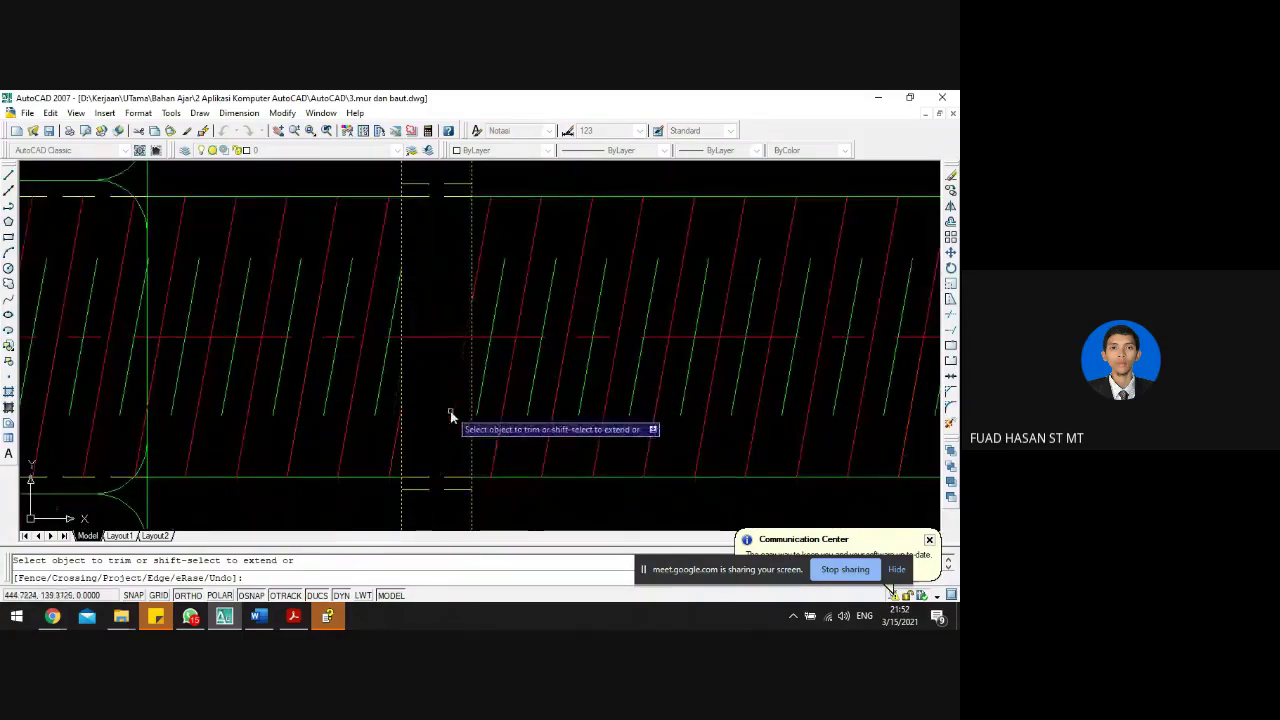
key("Return")
- Erase the red and green thread lines lying within the nut, leaving those that cross its vertical edges
scroll(677, 368, "down", 5)
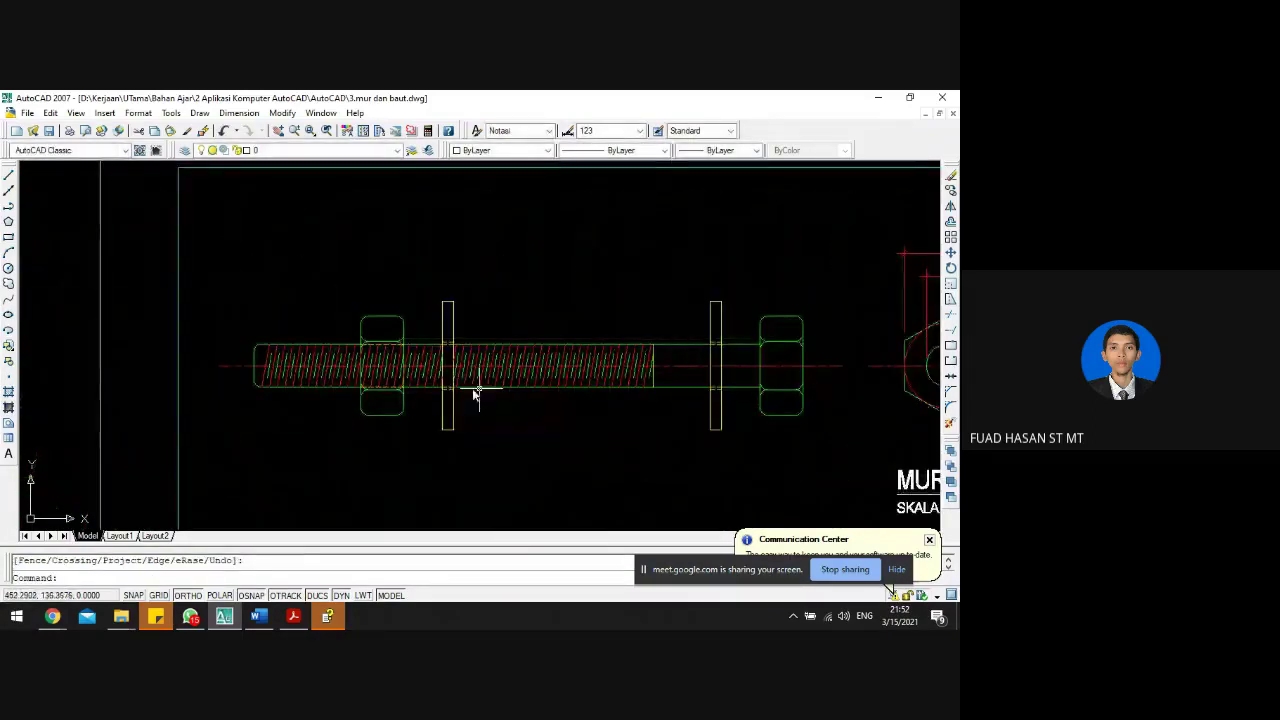
scroll(475, 395, "up", 5)
key("Escape")
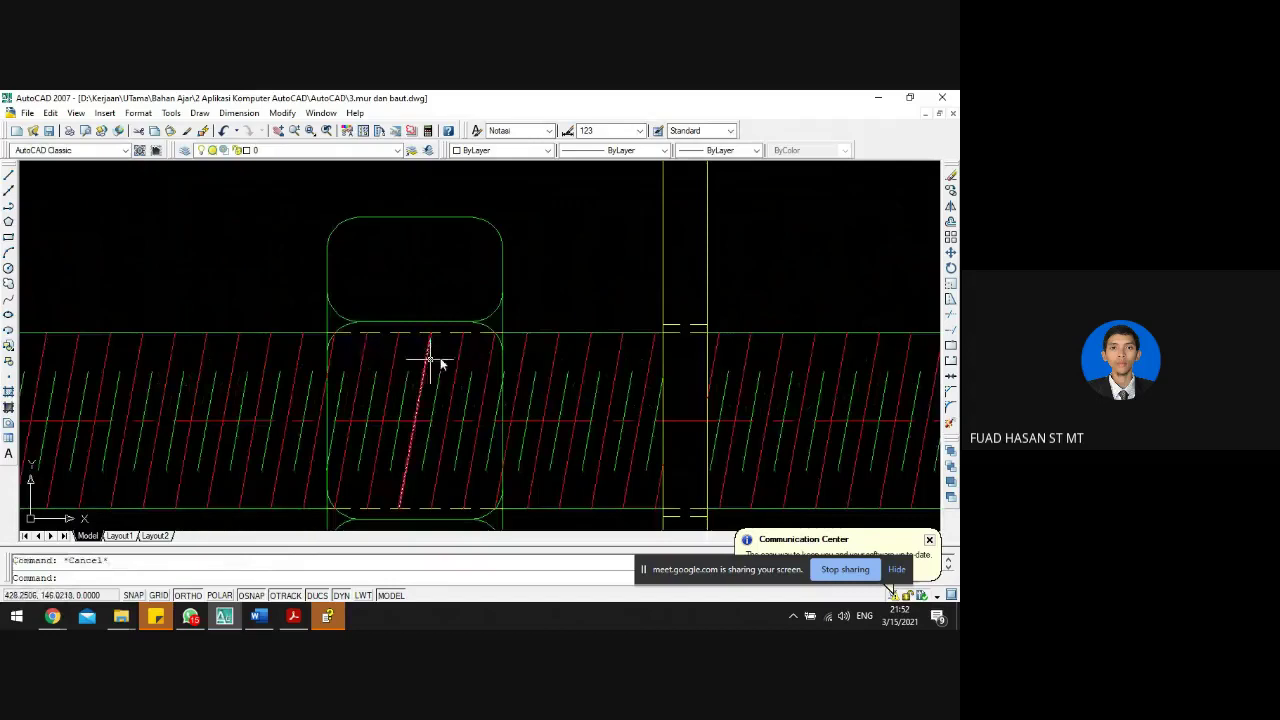
scroll(485, 405, "up", 2)
left_click(485, 410)
left_click(288, 406)
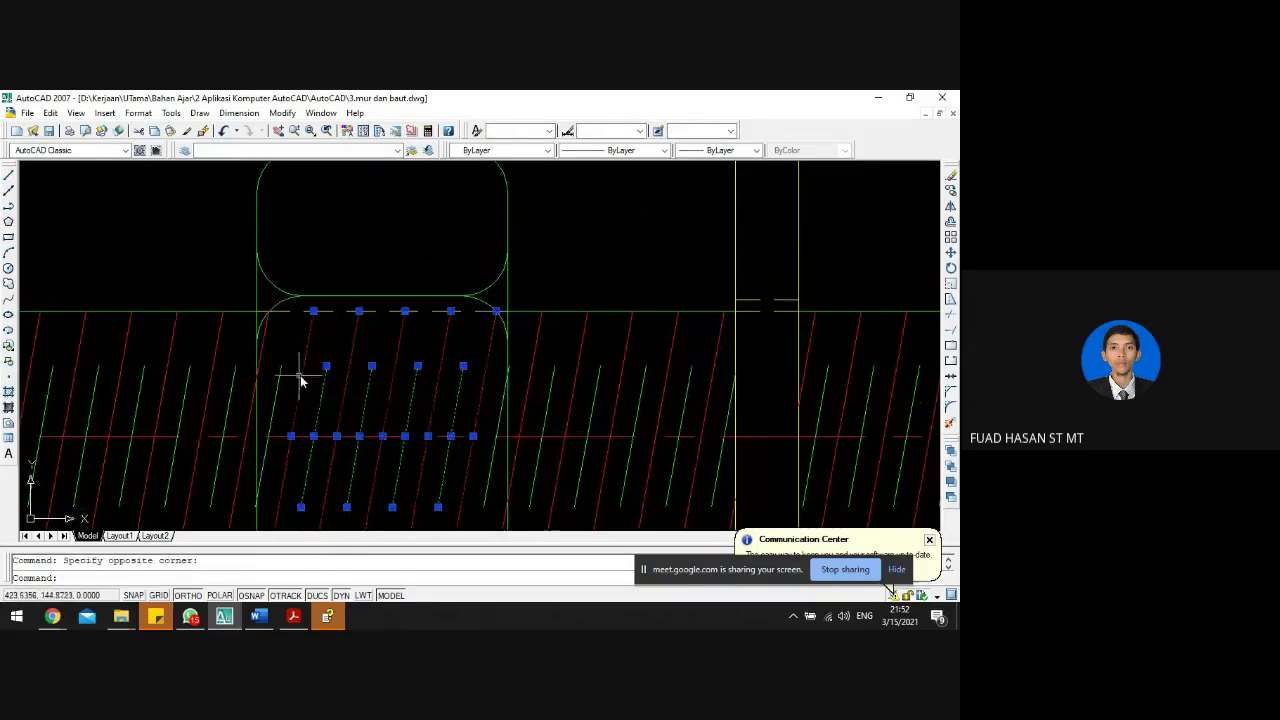
scroll(300, 375, "down", 1)
key("Delete")
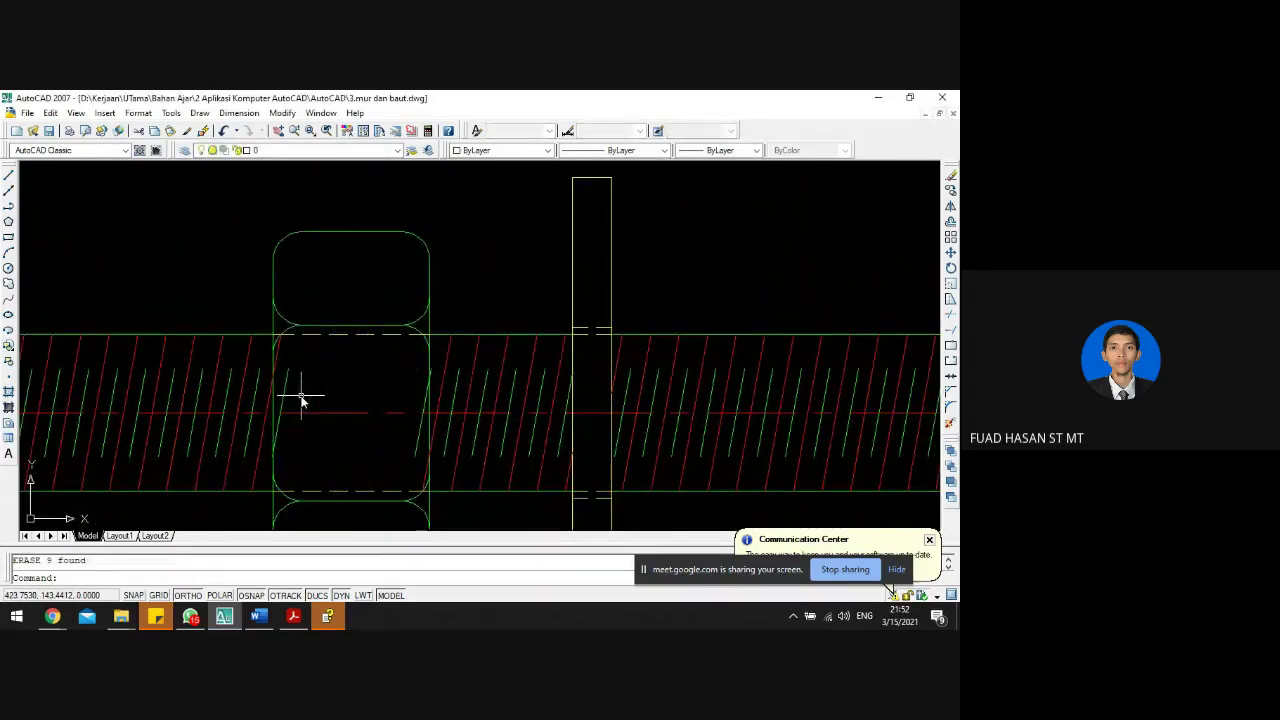
- Trim the remaining thread lines inside the nut using its two vertical sides as cutting edges
type("tr")
key("Return")
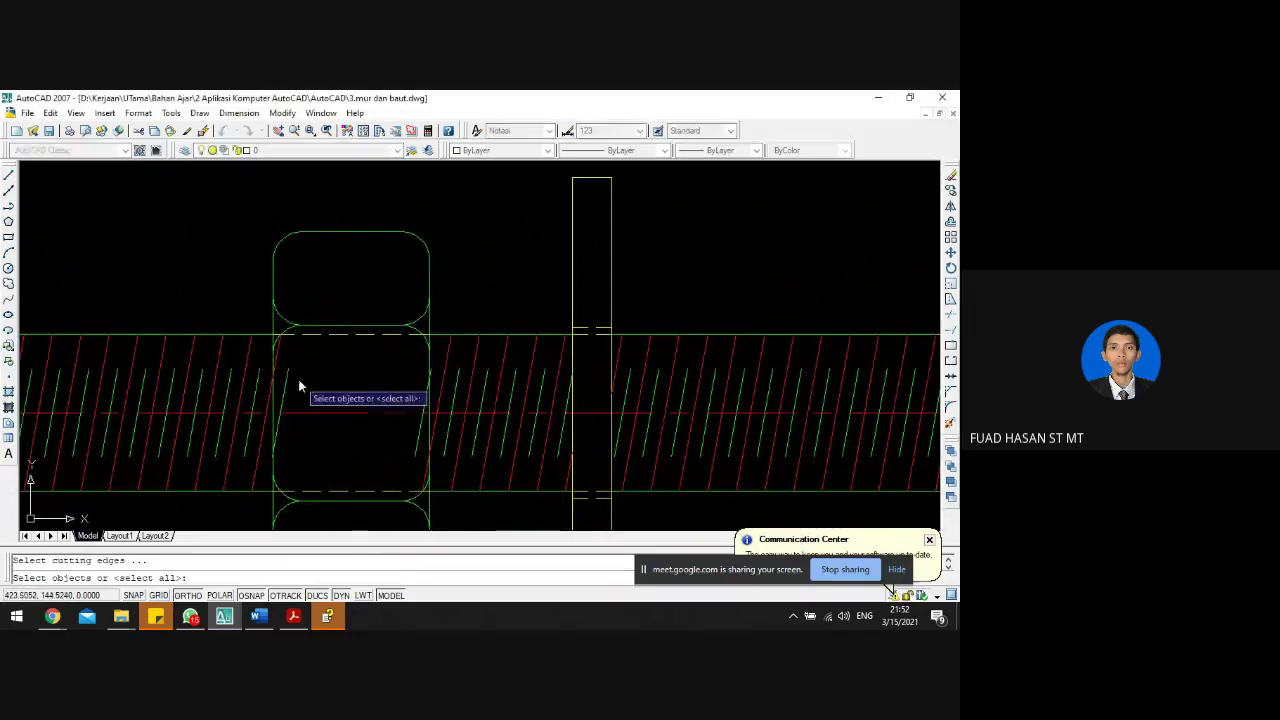
left_click(272, 322)
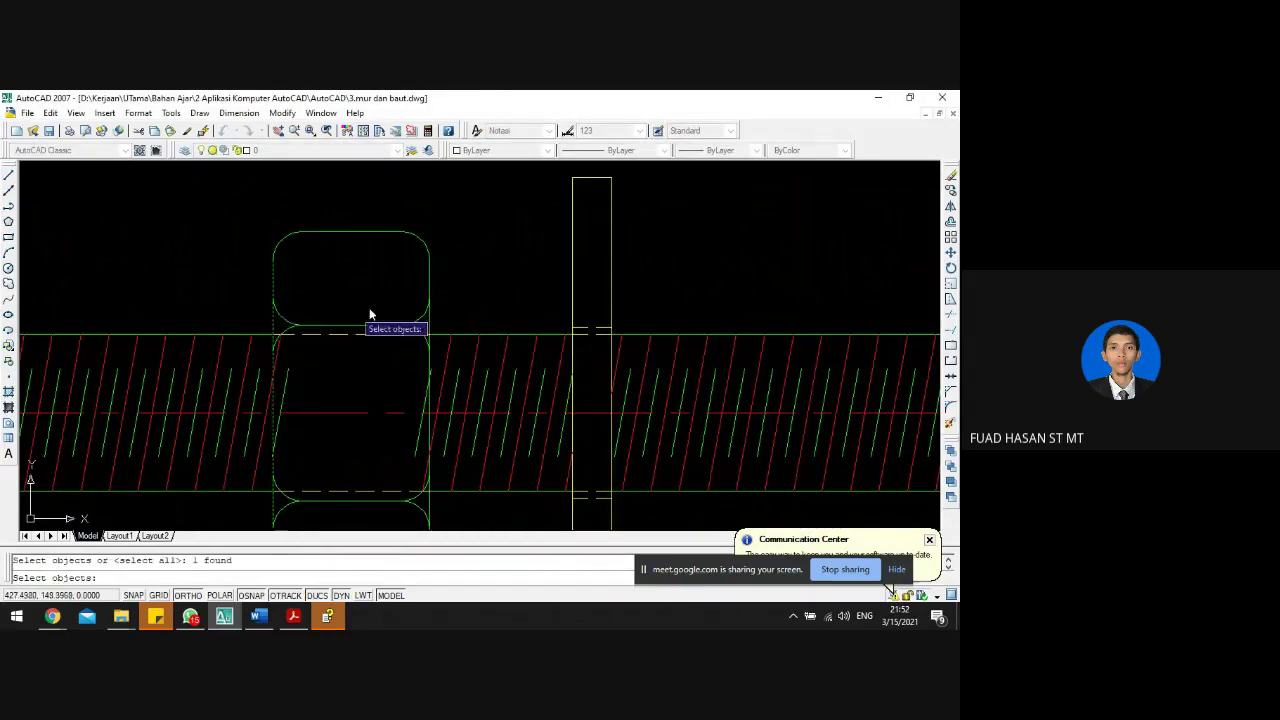
left_click(427, 329)
key("Return")
scroll(286, 363, "up", 1)
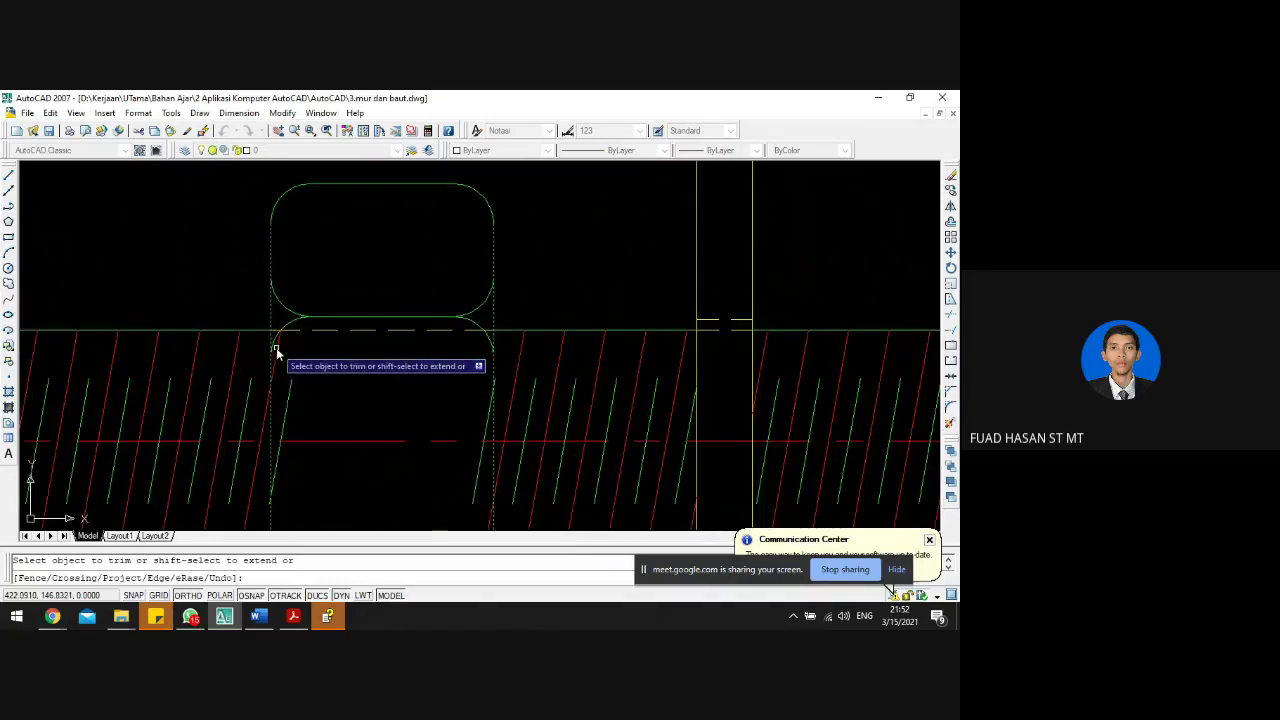
left_click(281, 410)
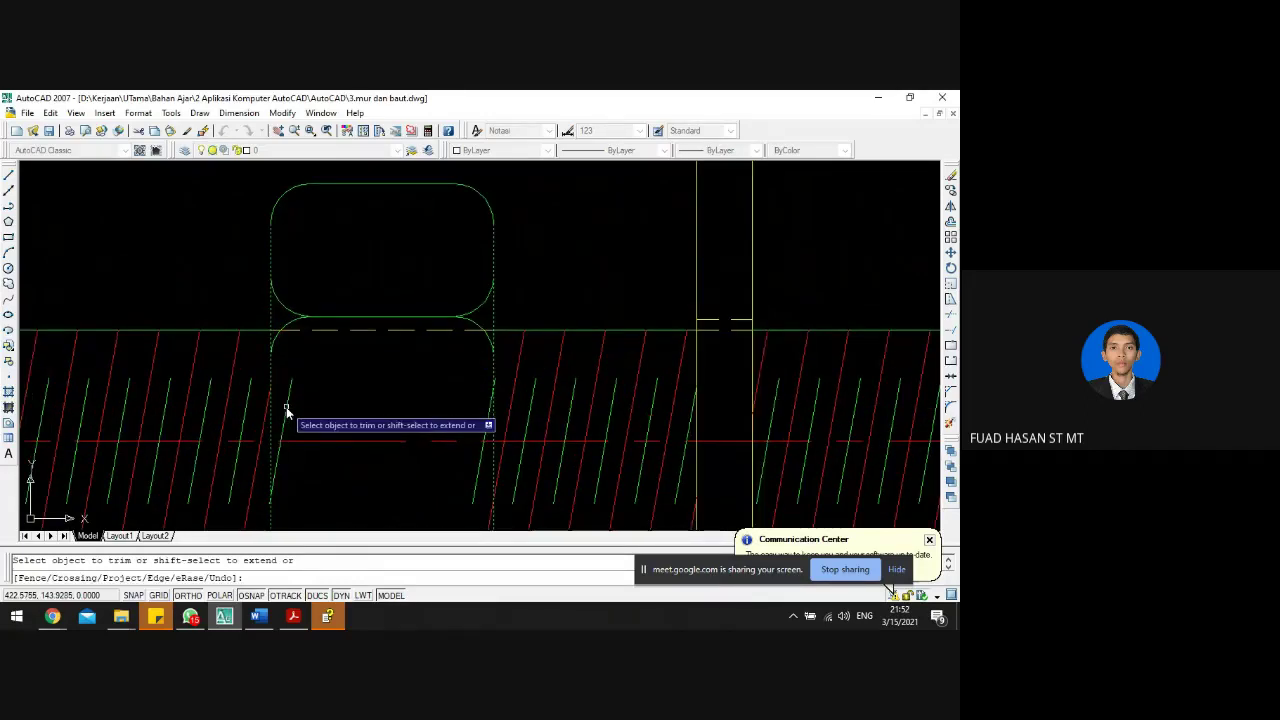
left_click(474, 478)
key("Escape")
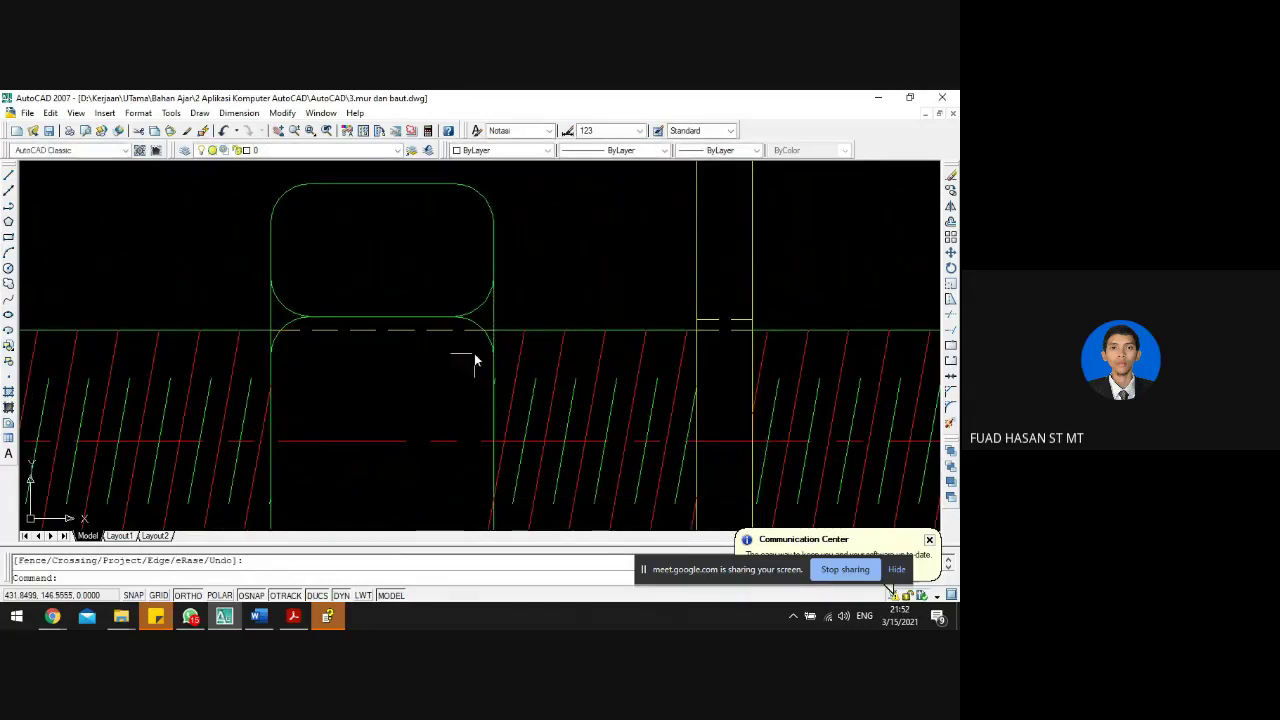
- Trim the leftover red thread piece inside the nut's lower corner on the washer side
scroll(474, 357, "down", 1)
scroll(474, 470, "up", 3)
key("Return")
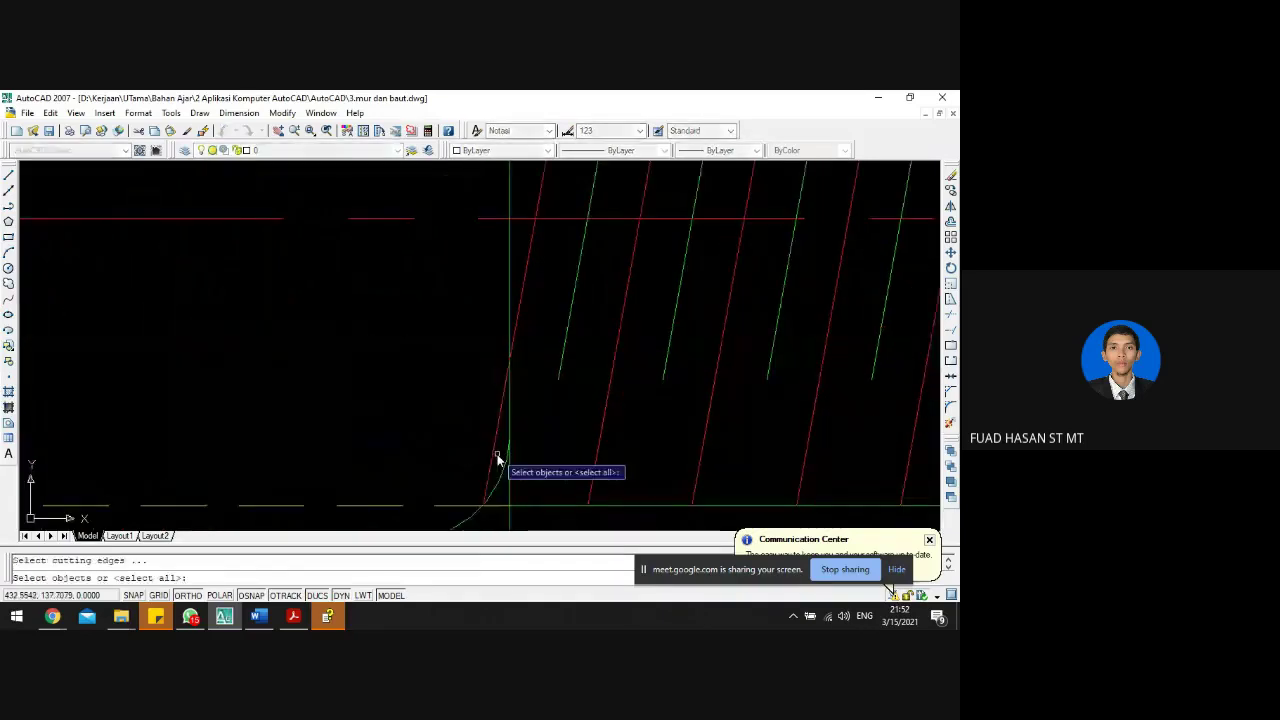
key("Return")
key("Escape")
- Compare the redrawn bolt assembly with the dimensioned reference view and the neighbouring sheet
scroll(450, 458, "down", 5)
scroll(450, 420, "down", 2)
scroll(455, 285, "up", 8)
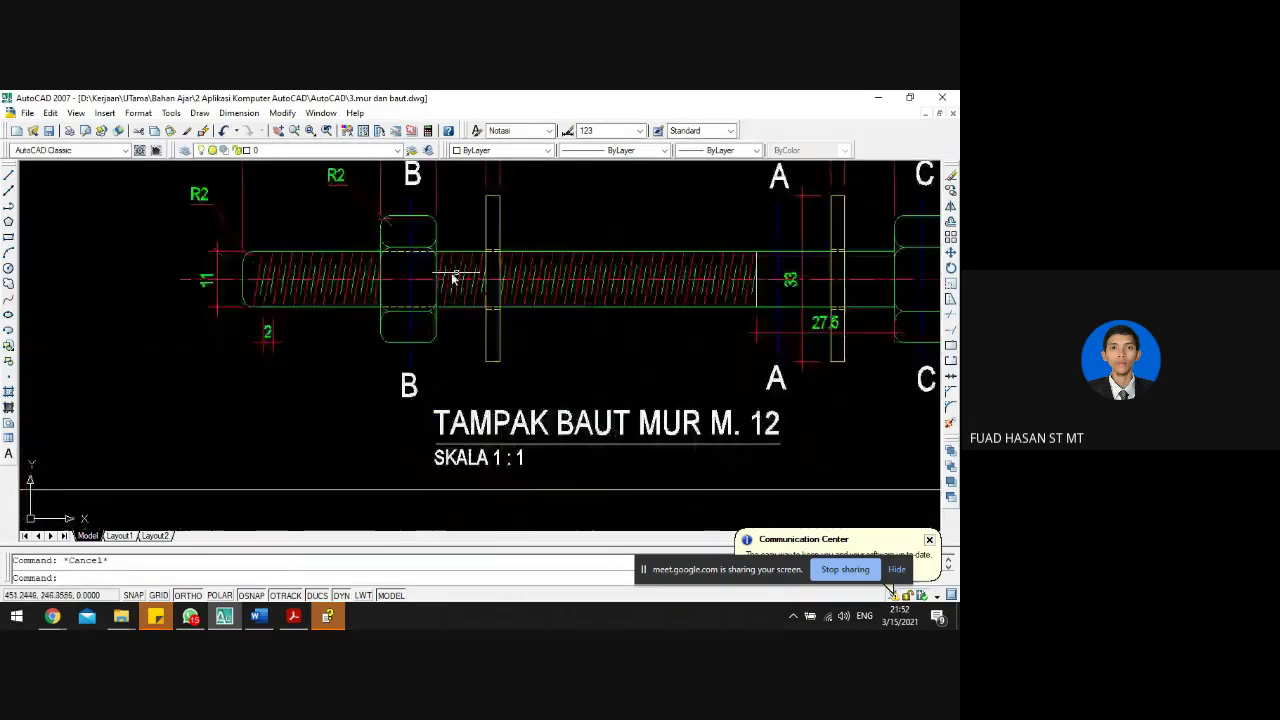
scroll(430, 434, "down", 3)
scroll(431, 425, "up", 5)
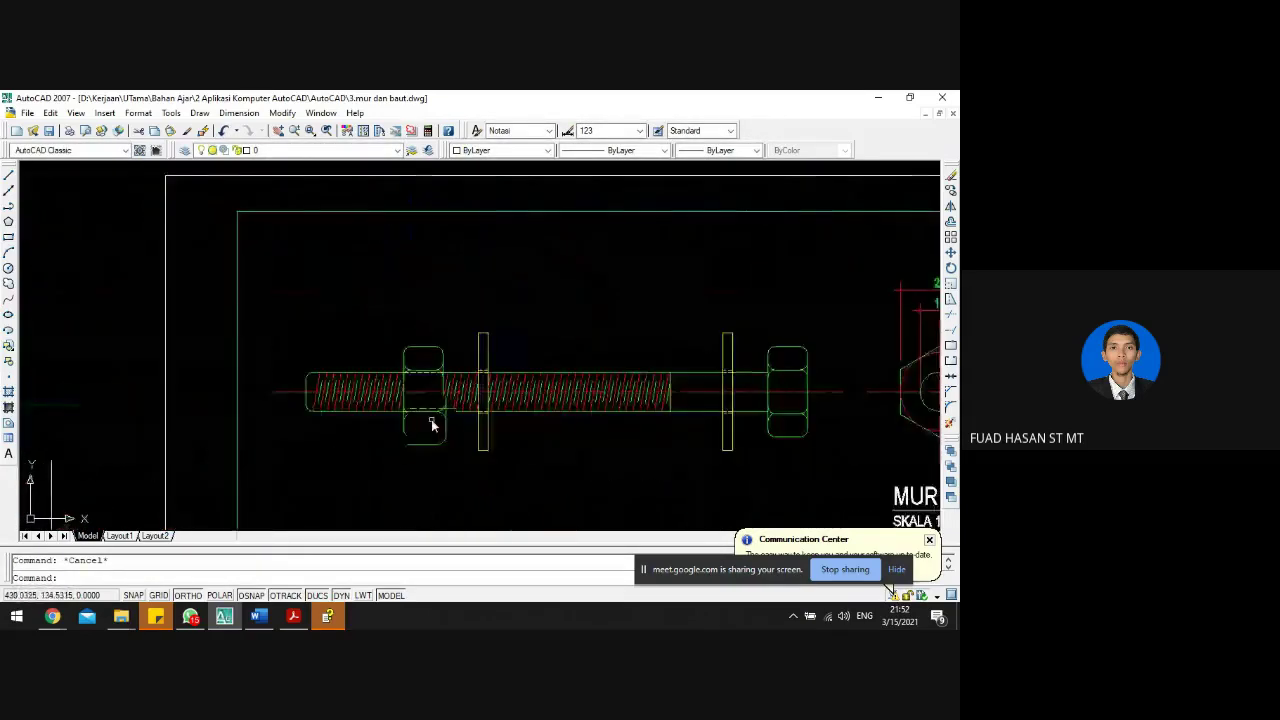
scroll(458, 343, "down", 1)
scroll(460, 343, "down", 5)
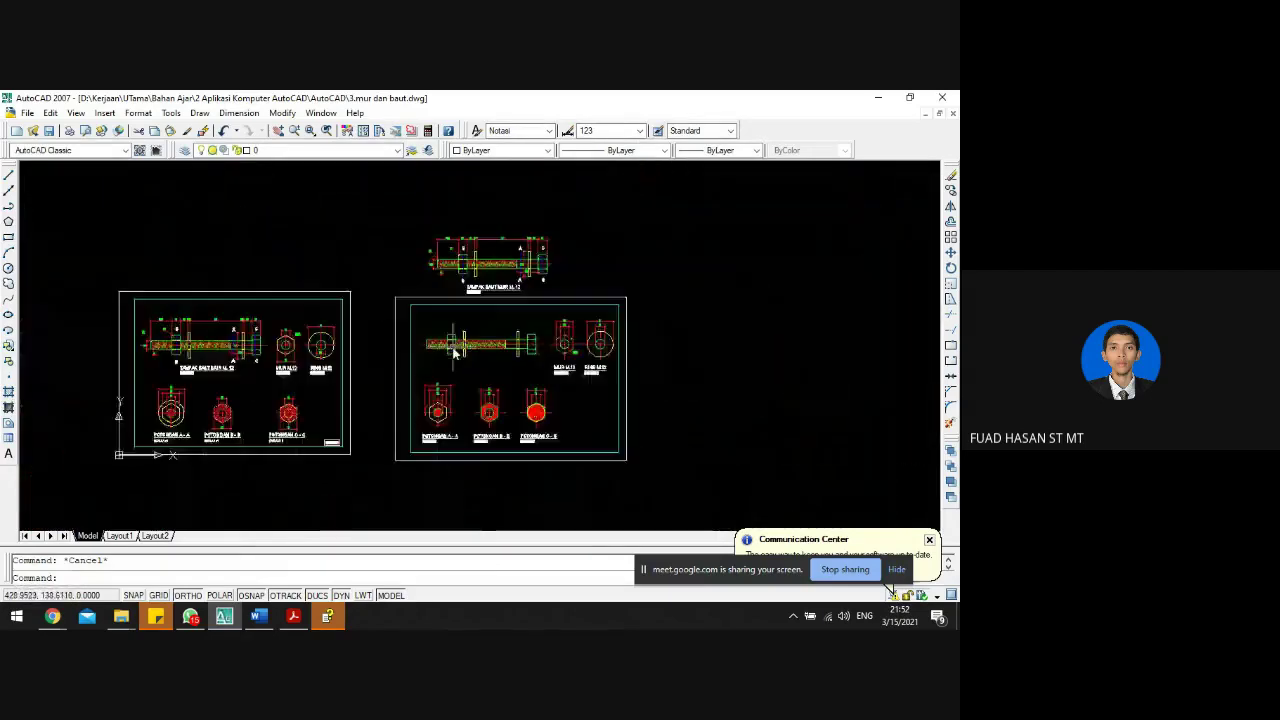
scroll(472, 262, "up", 3)
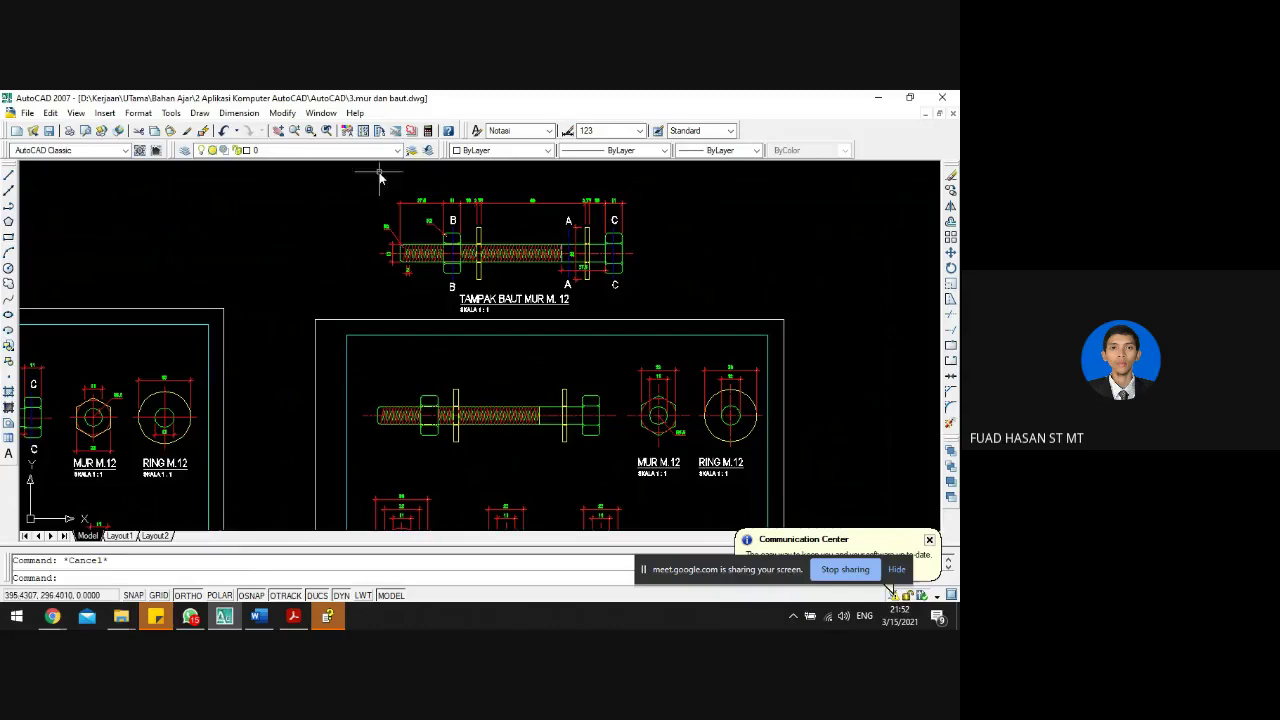
- Add a vertical linear dimension for the shank's height, placed outside the bolt's rounded end
left_click(250, 114)
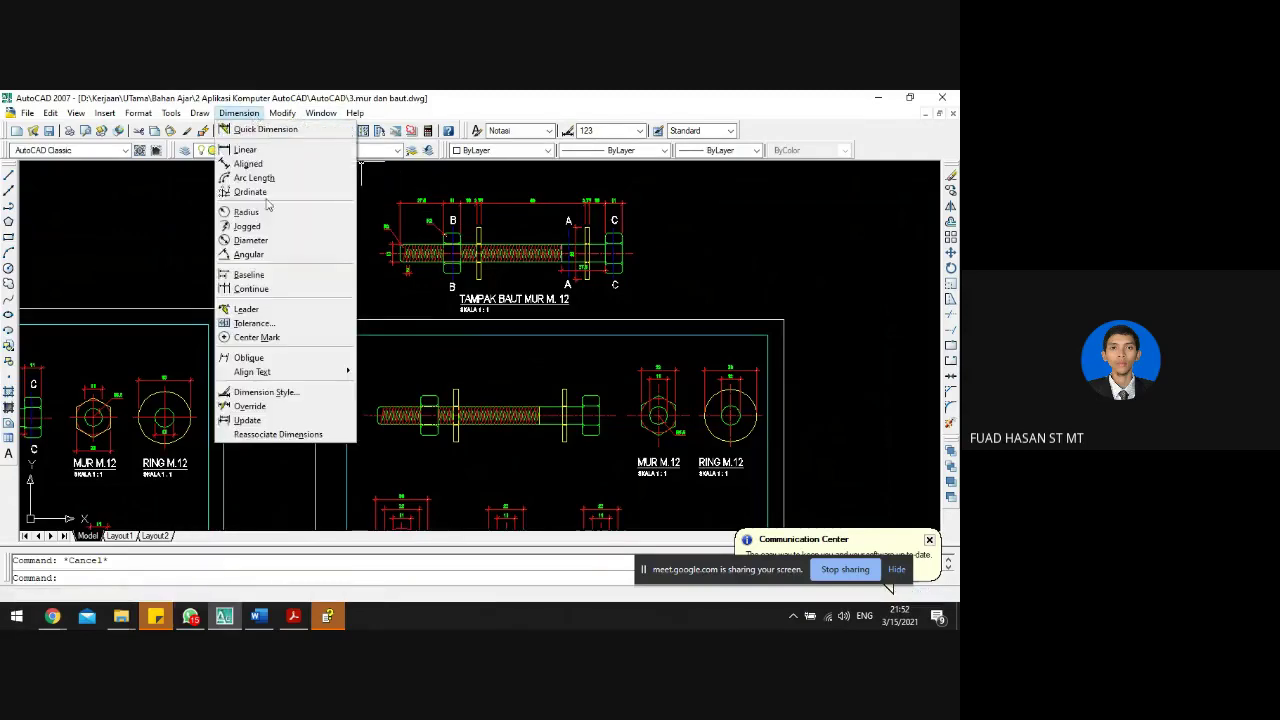
left_click(275, 149)
scroll(378, 438, "up", 5)
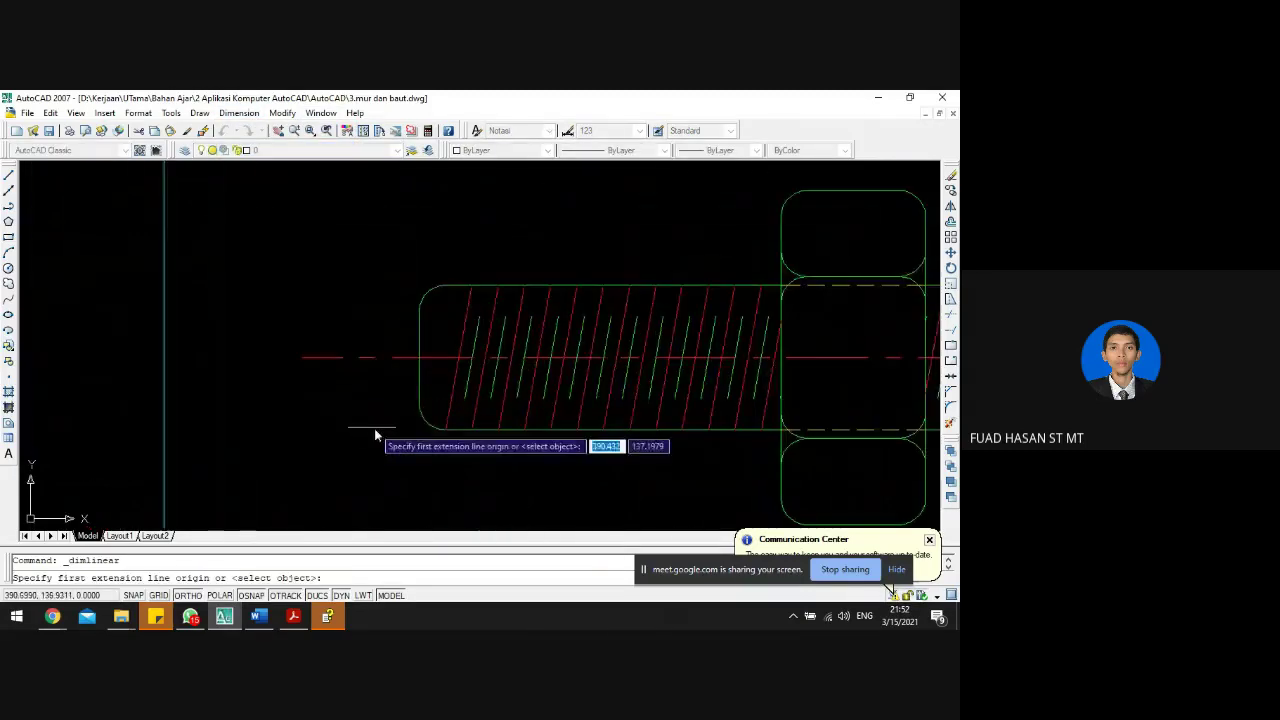
scroll(443, 432, "up", 3)
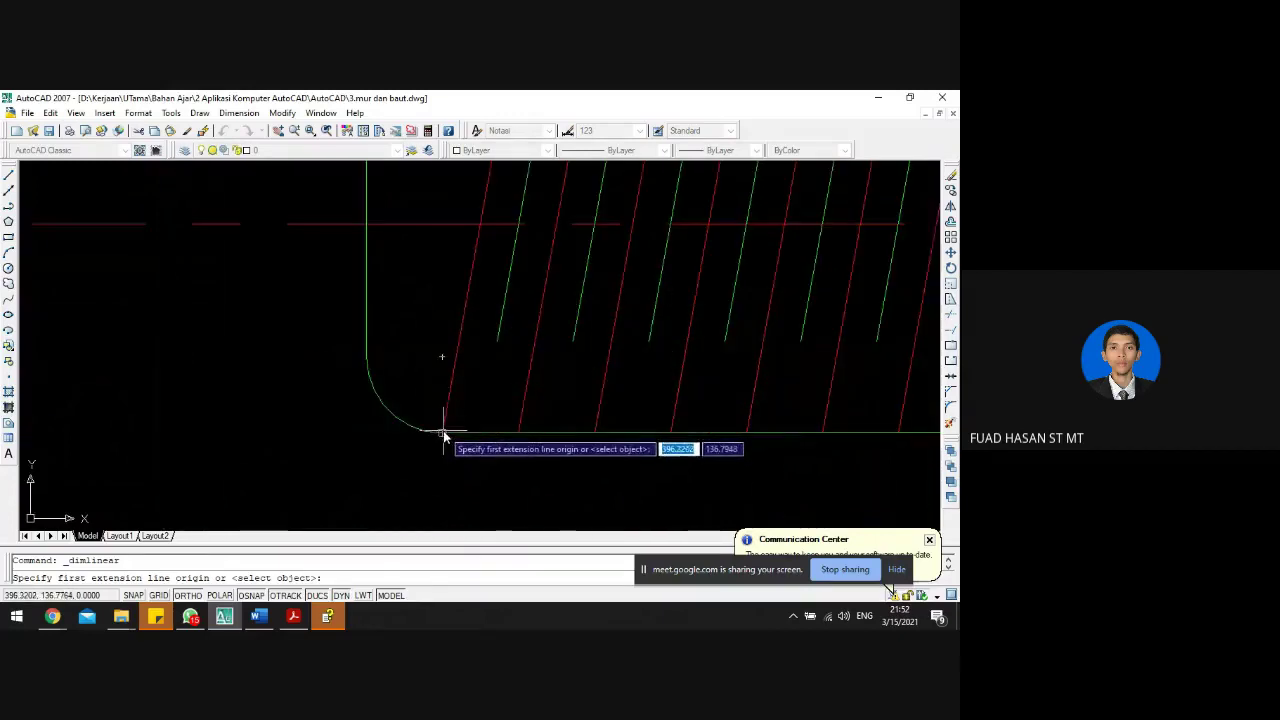
left_click(443, 431)
scroll(436, 405, "down", 3)
left_click(443, 337)
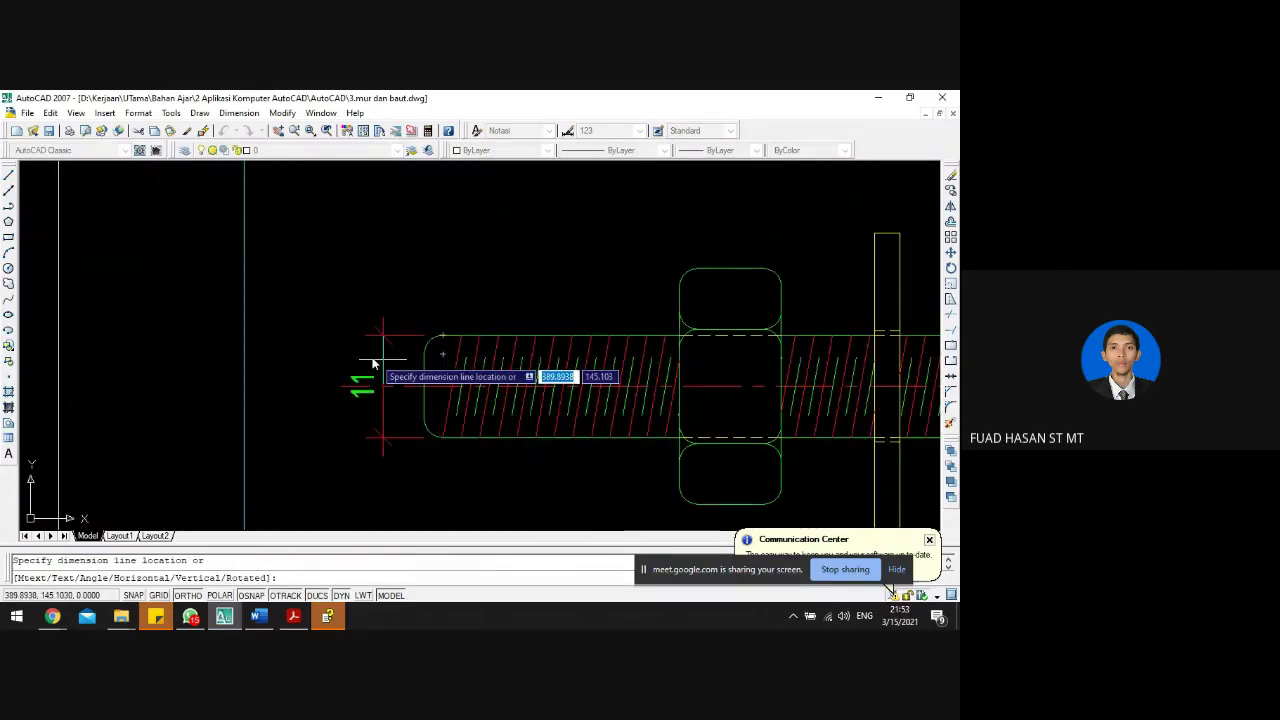
left_click(337, 347)
- Add a horizontal linear dimension for the length of the bolt's rounded end corner, placed above the shank
scroll(323, 377, "down", 3)
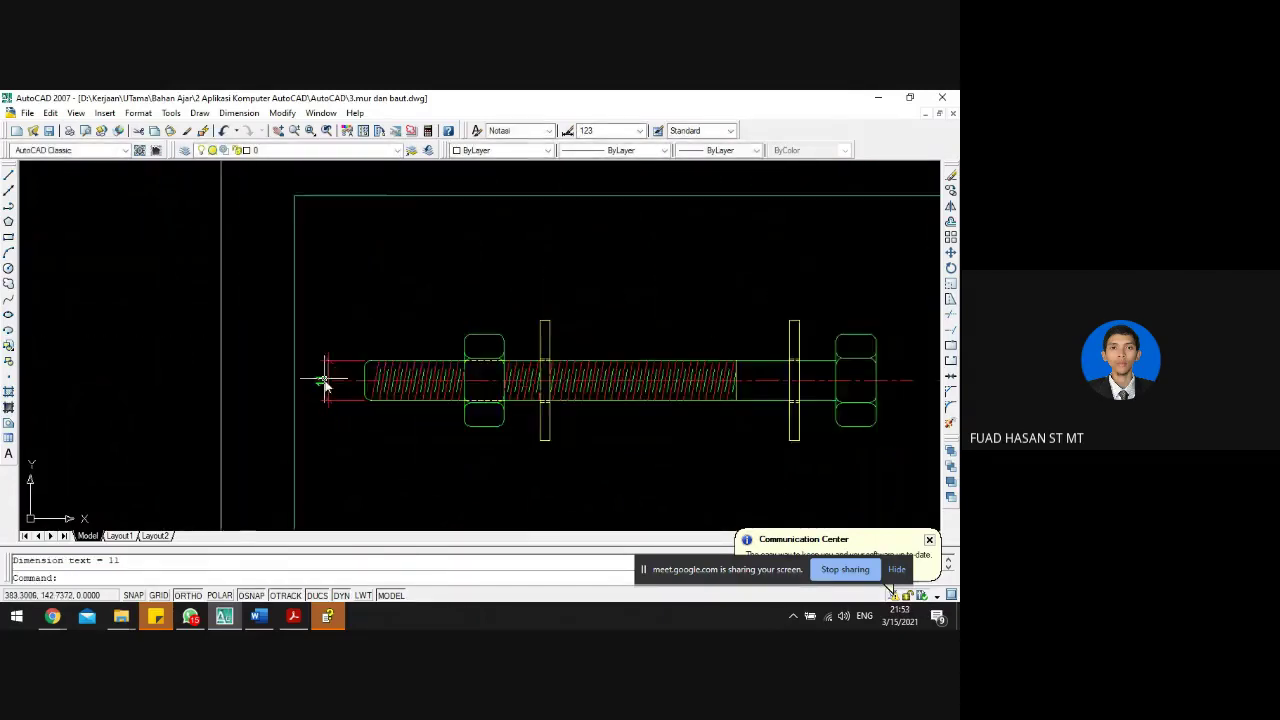
scroll(345, 376, "up", 4)
key("Return")
left_click(361, 370)
left_click(371, 358)
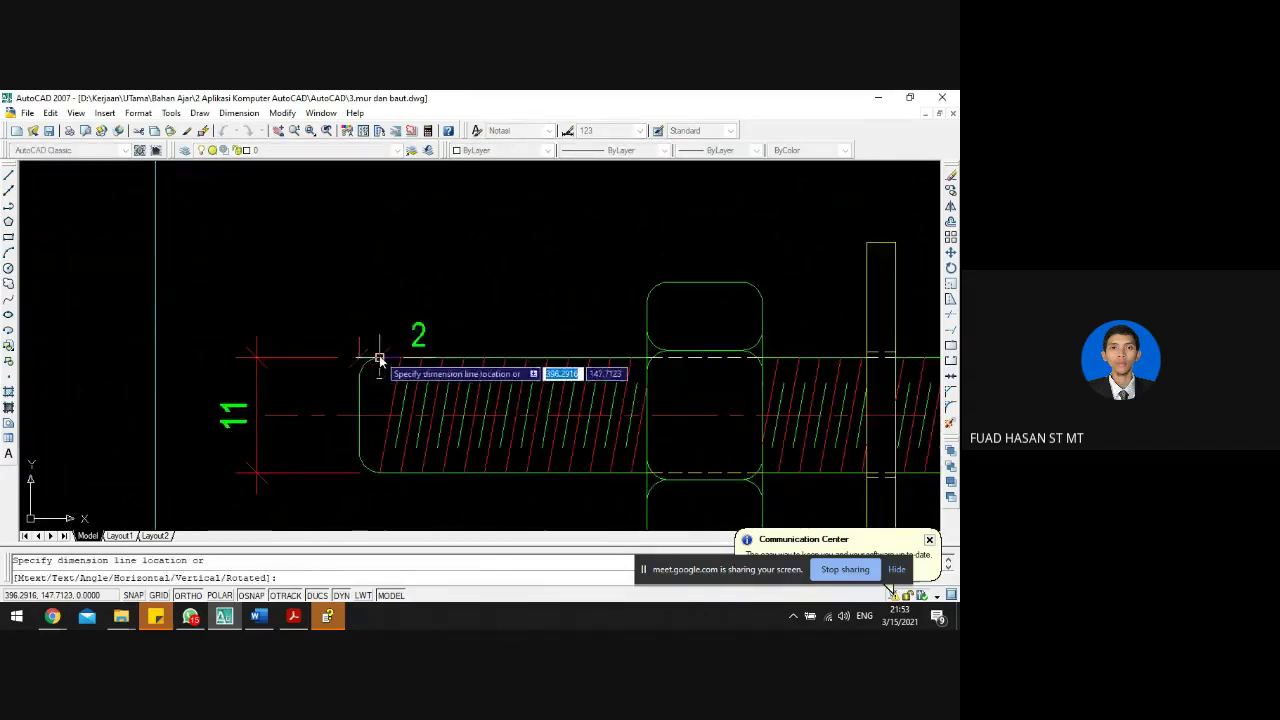
scroll(370, 330, "down", 3)
left_click(374, 251)
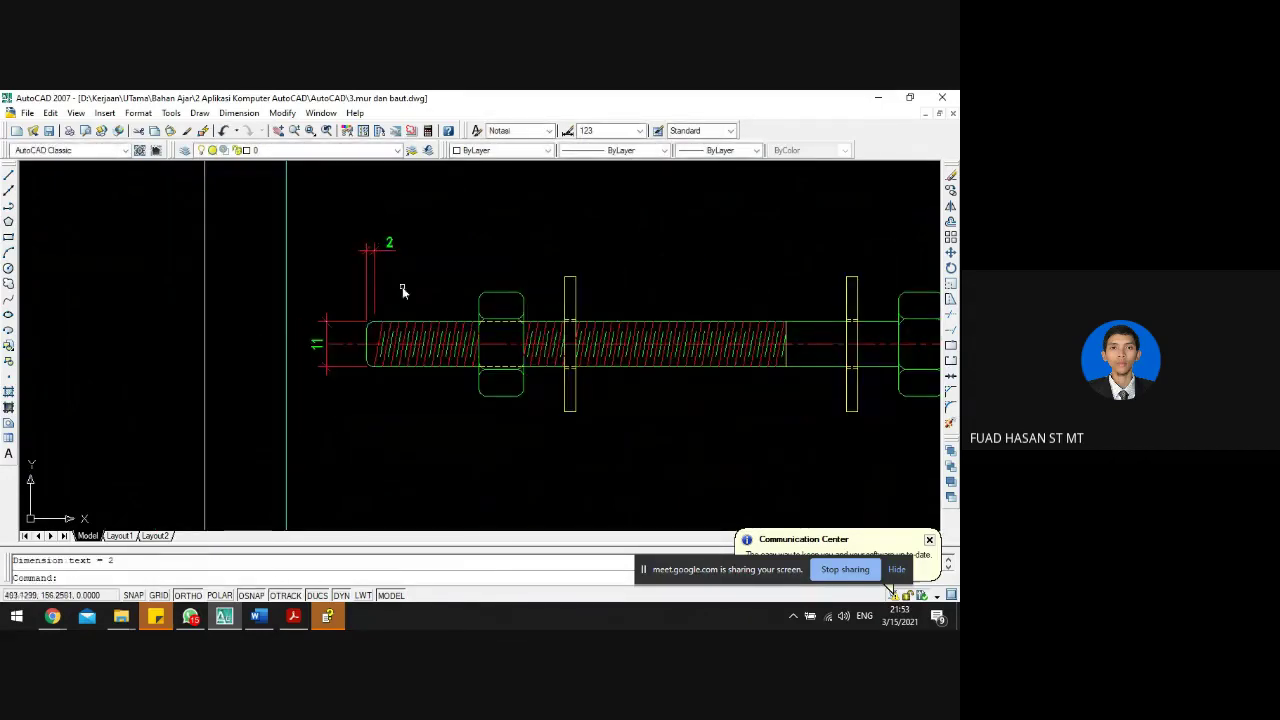
key("Escape")
scroll(416, 180, "up", 4)
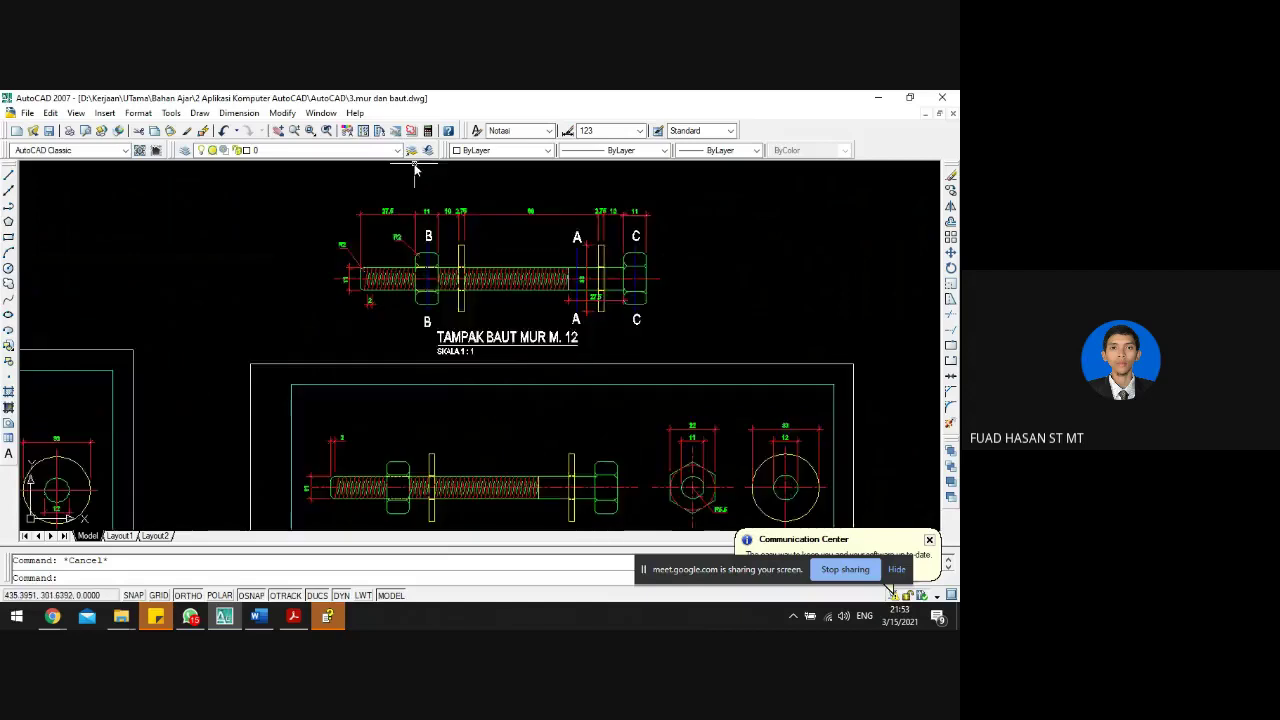
- Move the text of the rounded end corner's horizontal dimension to the outer side of its extension lines
scroll(350, 393, "up", 5)
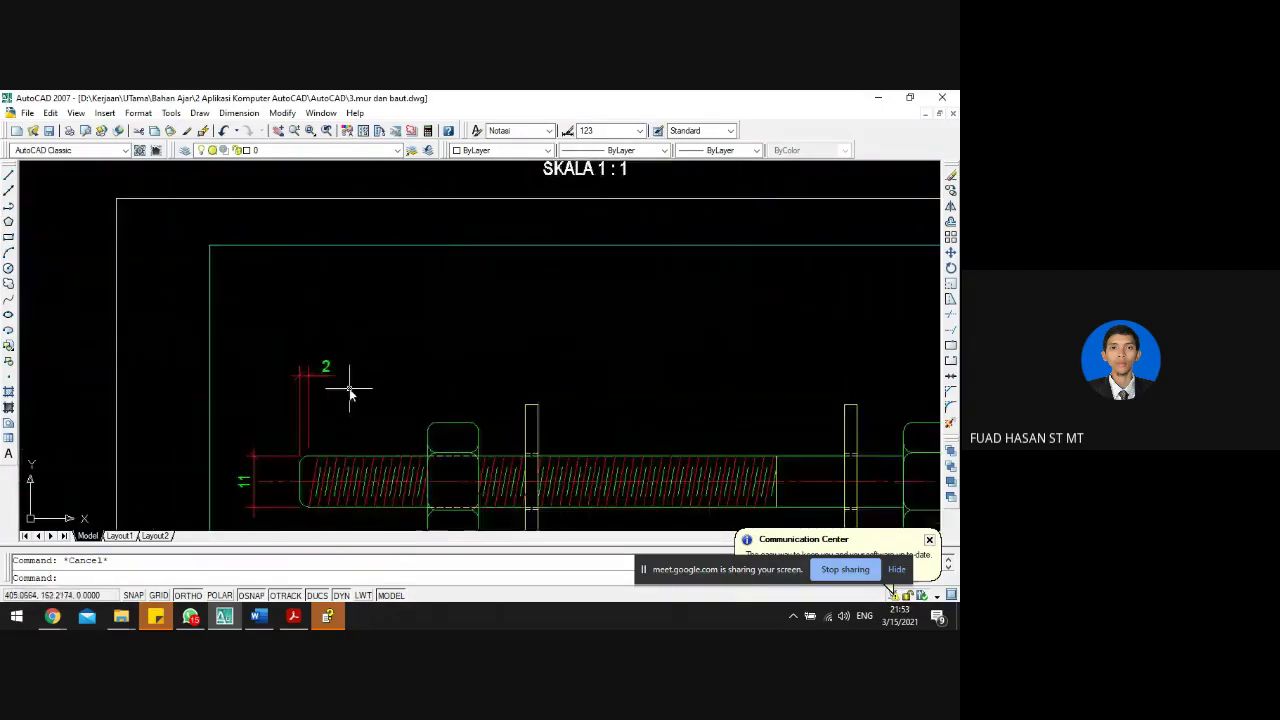
scroll(330, 374, "up", 3)
left_click(325, 358)
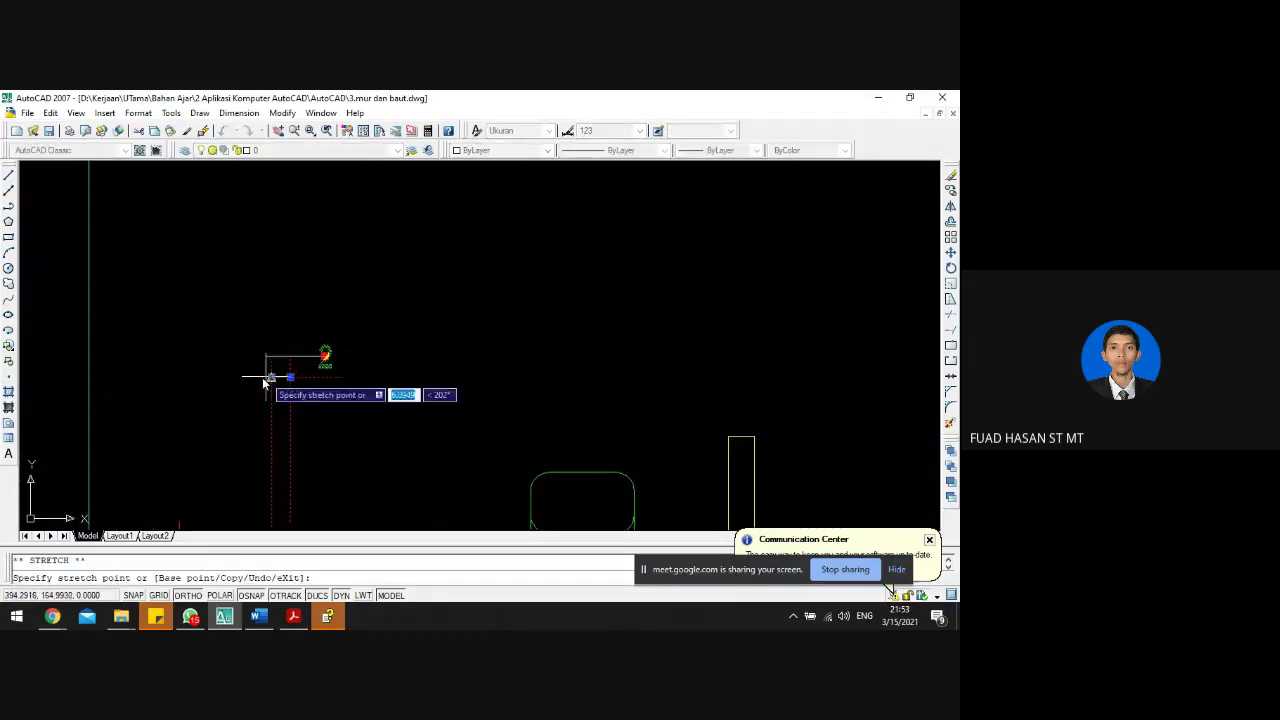
key("Escape")
scroll(296, 383, "down", 3)
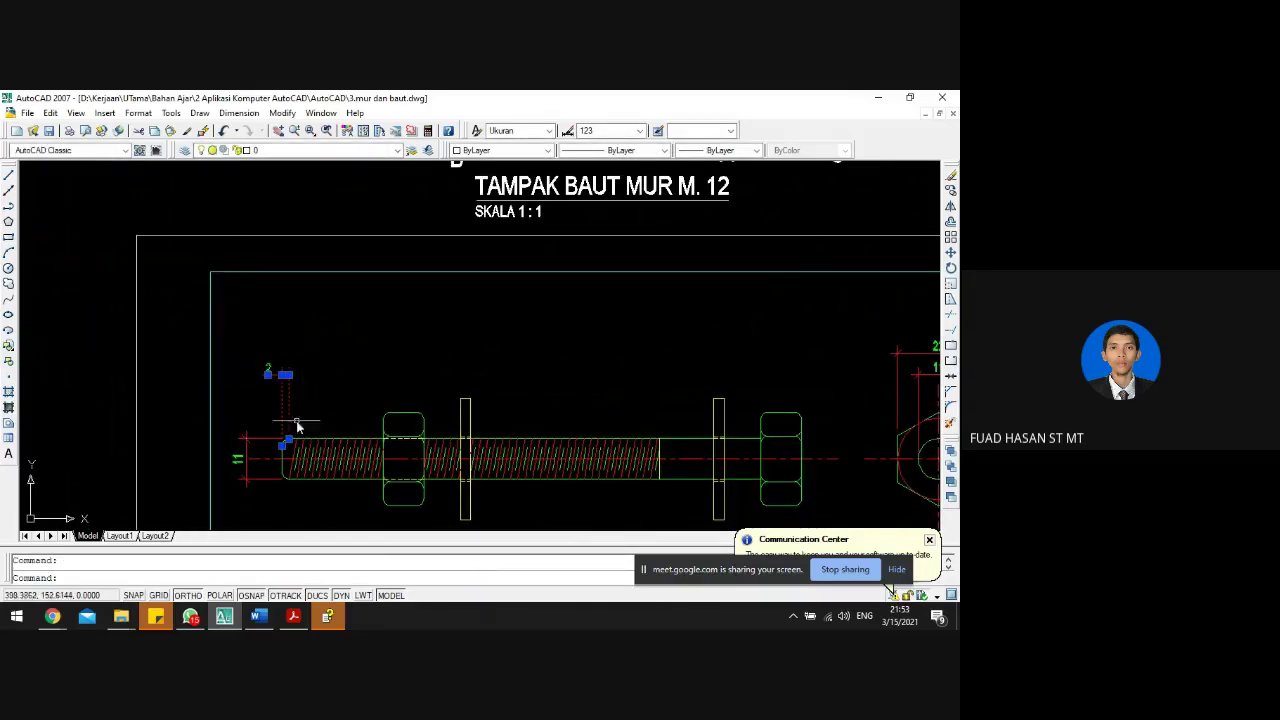
left_click(292, 401)
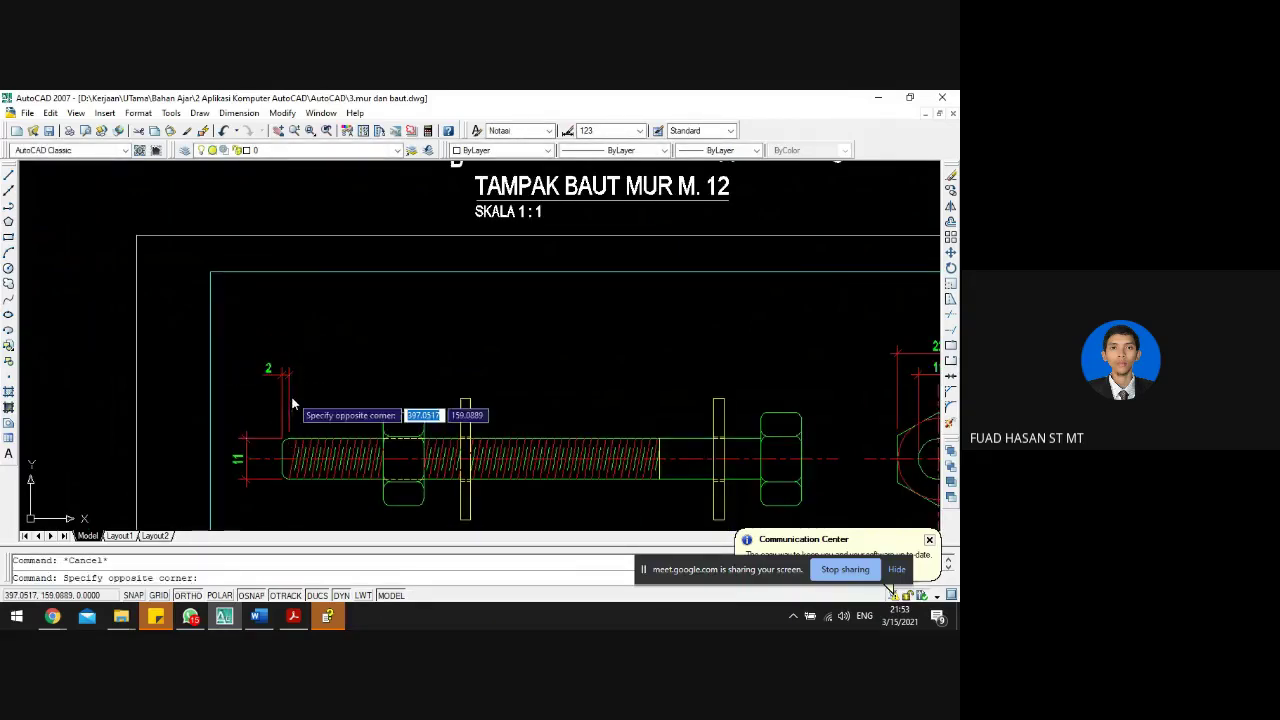
key("Escape")
left_click(240, 113)
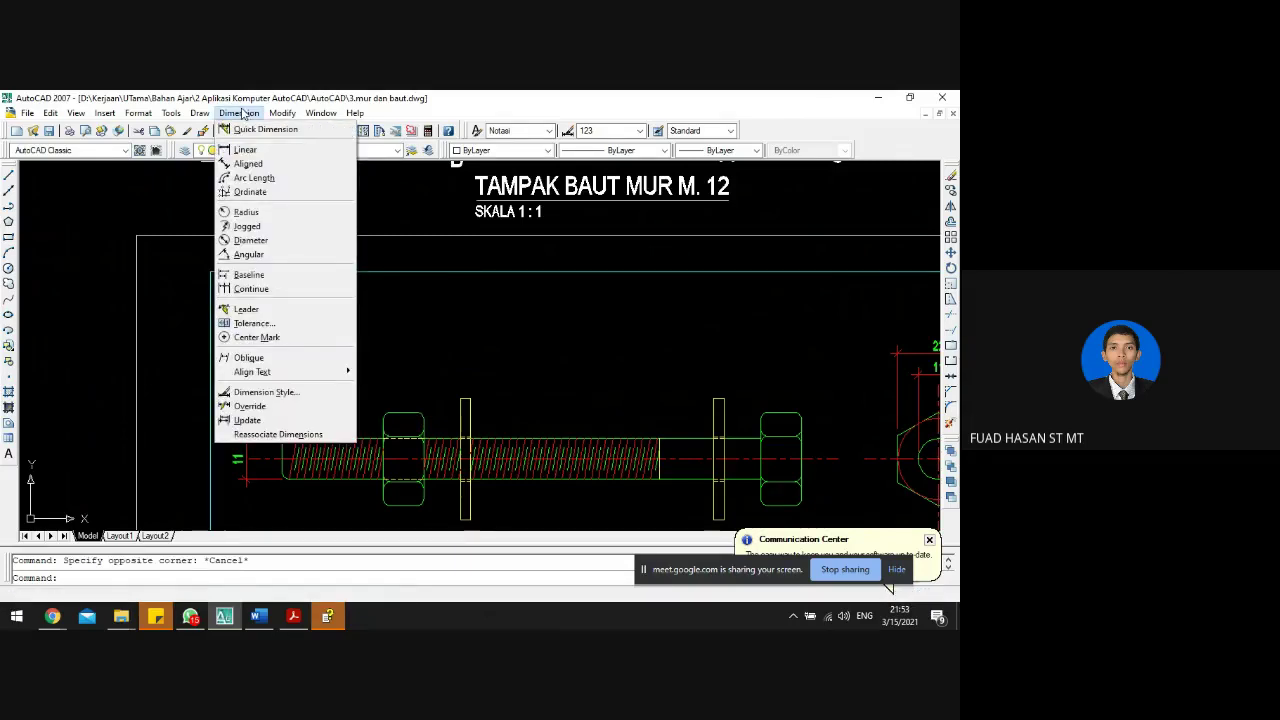
left_click(240, 113)
left_click(288, 375)
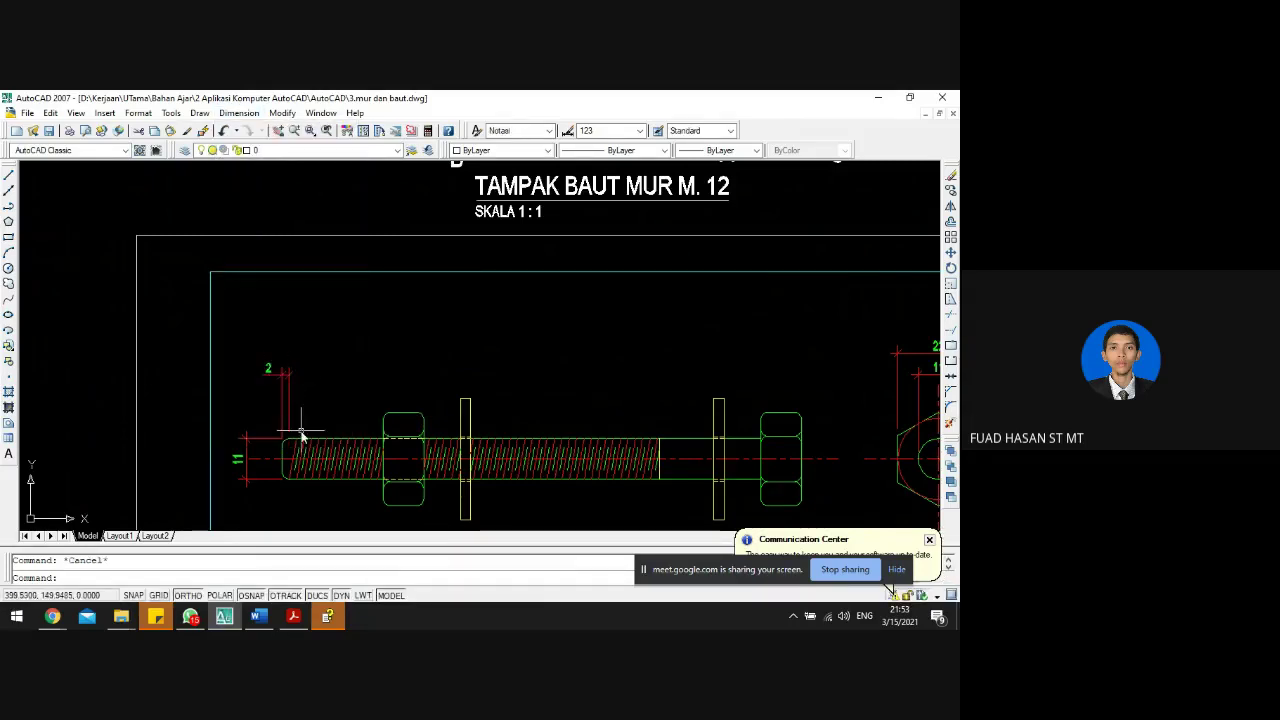
- Erase the horizontal dimension of the rounded end corner above the shank
scroll(301, 435, "down", 5)
scroll(310, 270, "up", 6)
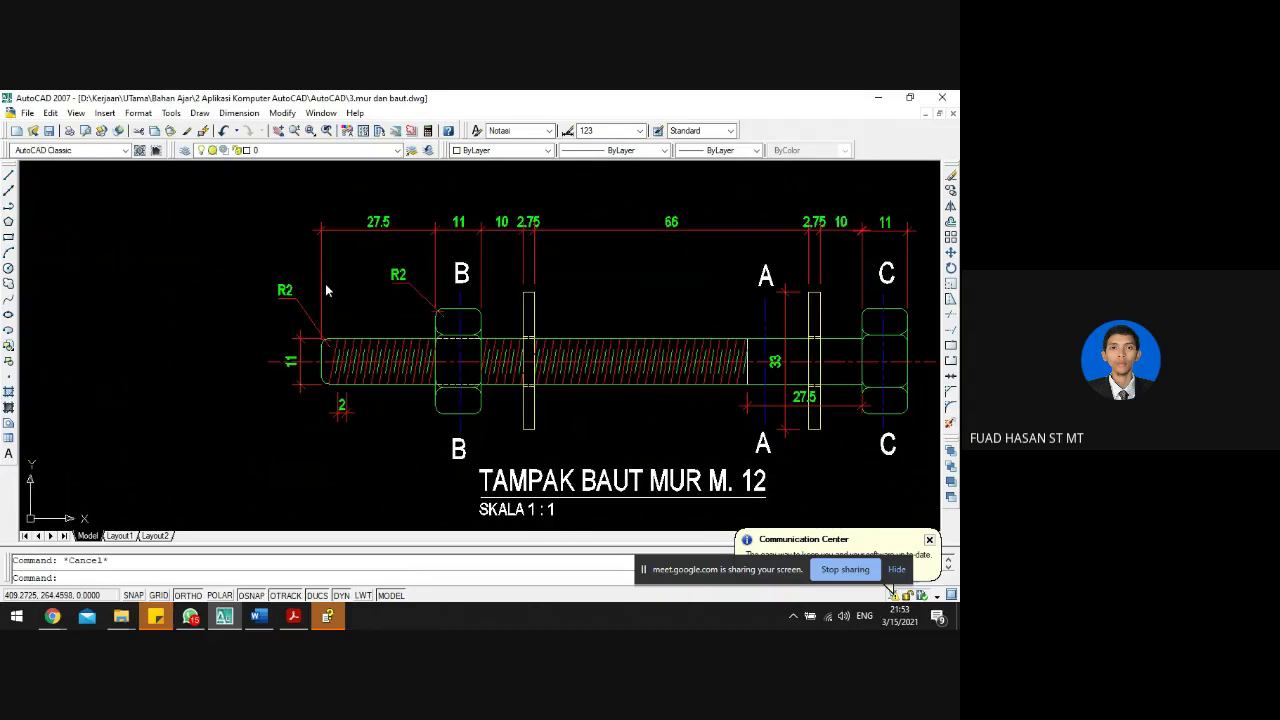
scroll(323, 391, "down", 5)
scroll(286, 449, "up", 4)
scroll(313, 437, "down", 1)
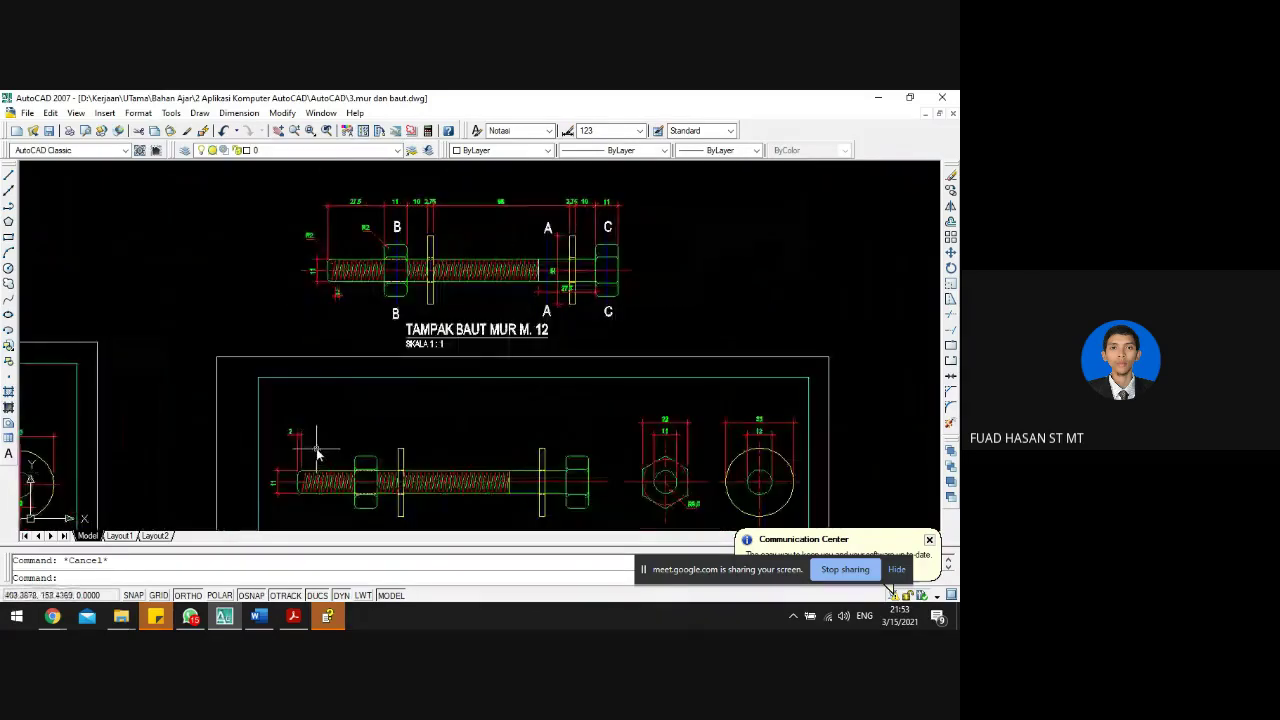
left_click(316, 449)
left_click(302, 425)
left_click(304, 430)
key("Delete")
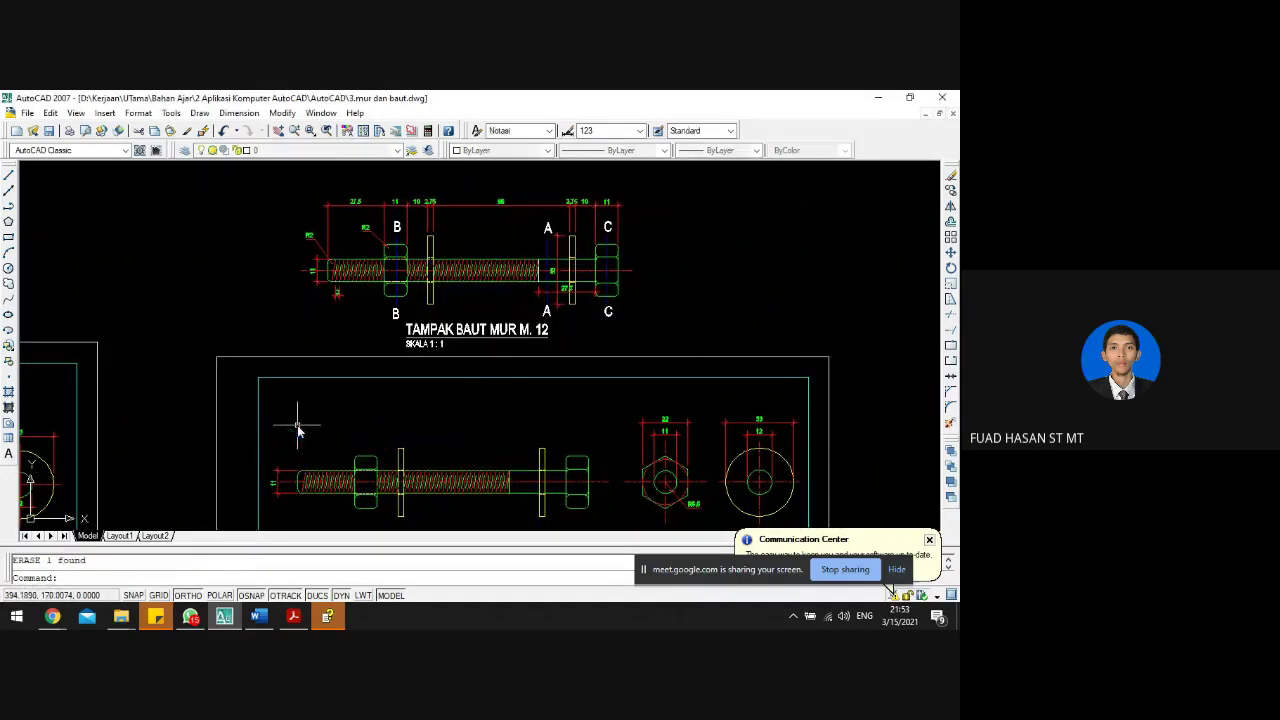
- Add a horizontal linear dimension from the bolt's rounded end to the near face of the nut, placed above the shank
left_click(239, 113)
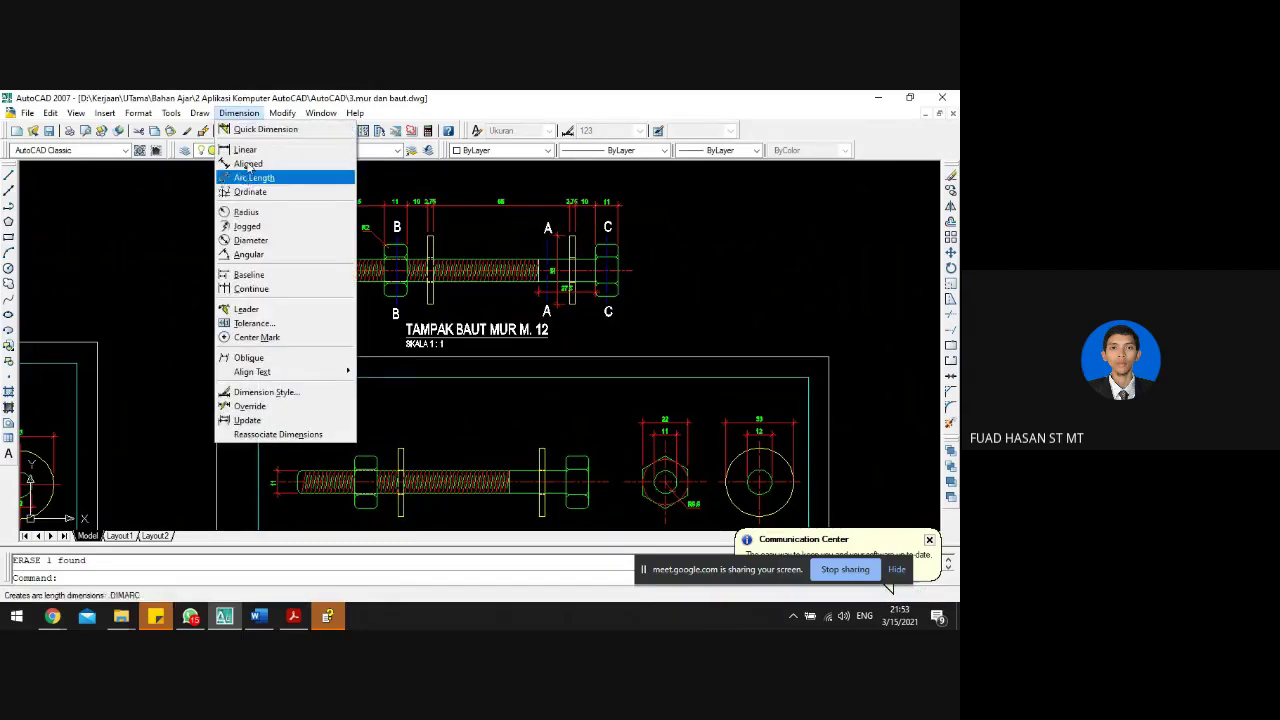
left_click(255, 146)
scroll(296, 479, "up", 3)
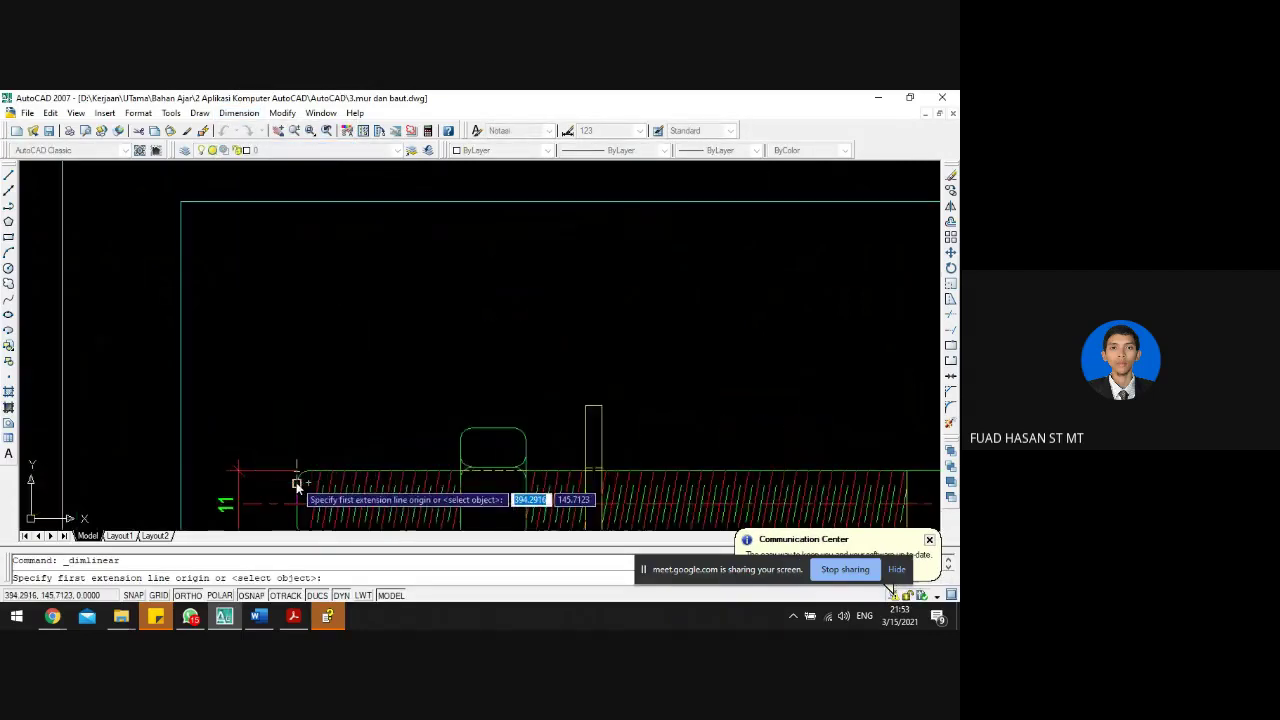
left_click(295, 481)
scroll(295, 483, "down", 5)
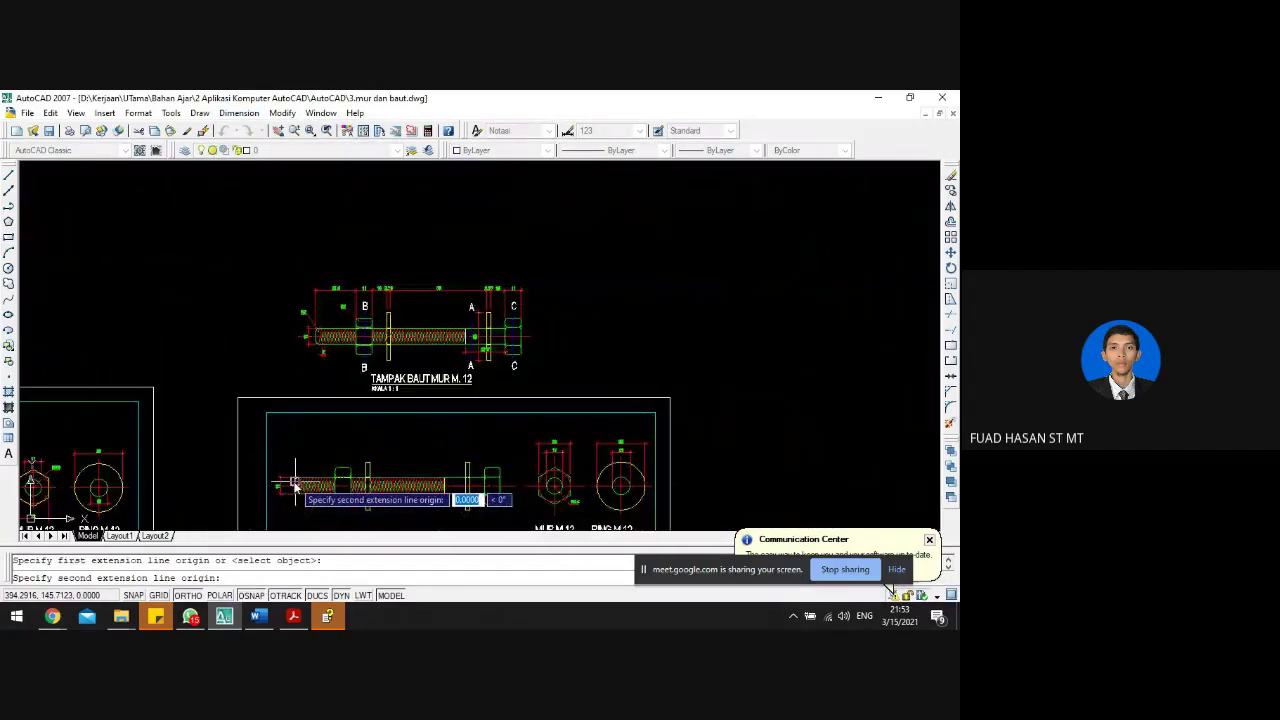
scroll(371, 455, "up", 3)
scroll(371, 460, "down", 3)
scroll(330, 478, "up", 4)
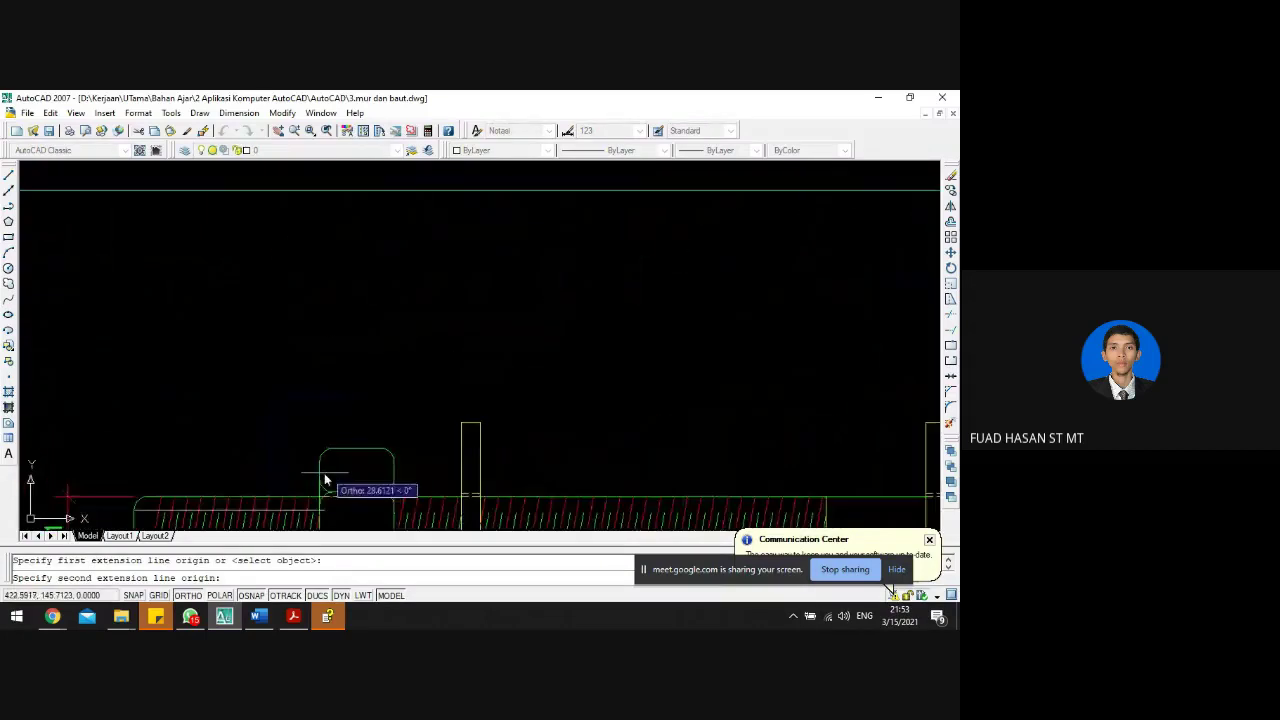
left_click(320, 462)
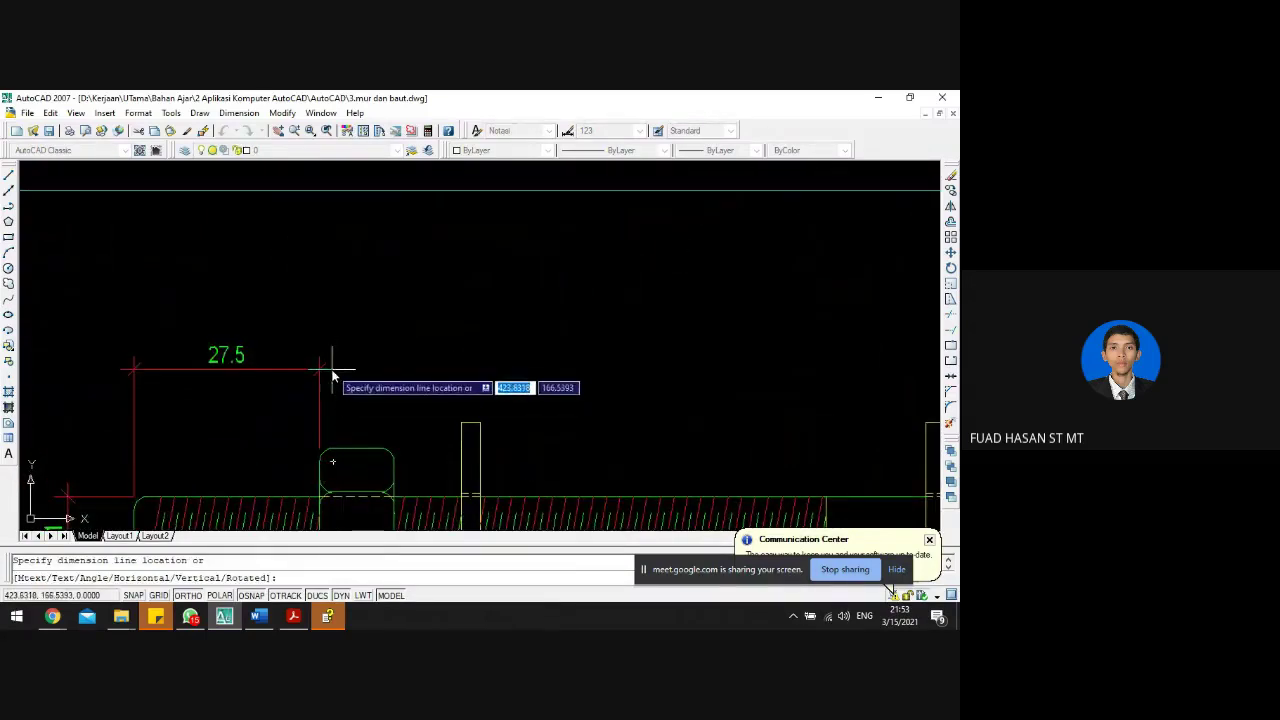
left_click(335, 360)
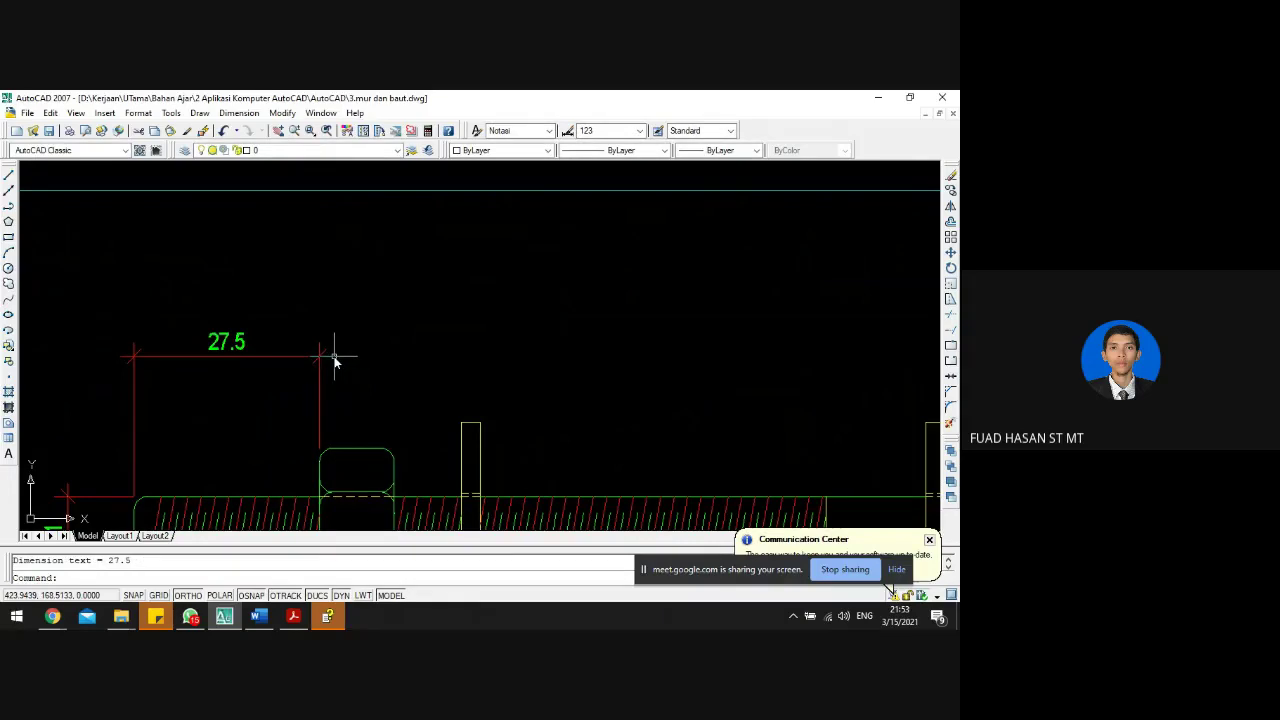
- Continue the dimension chain across the nut's width, accepting the default dimension text
type("DIM")
key("Return")
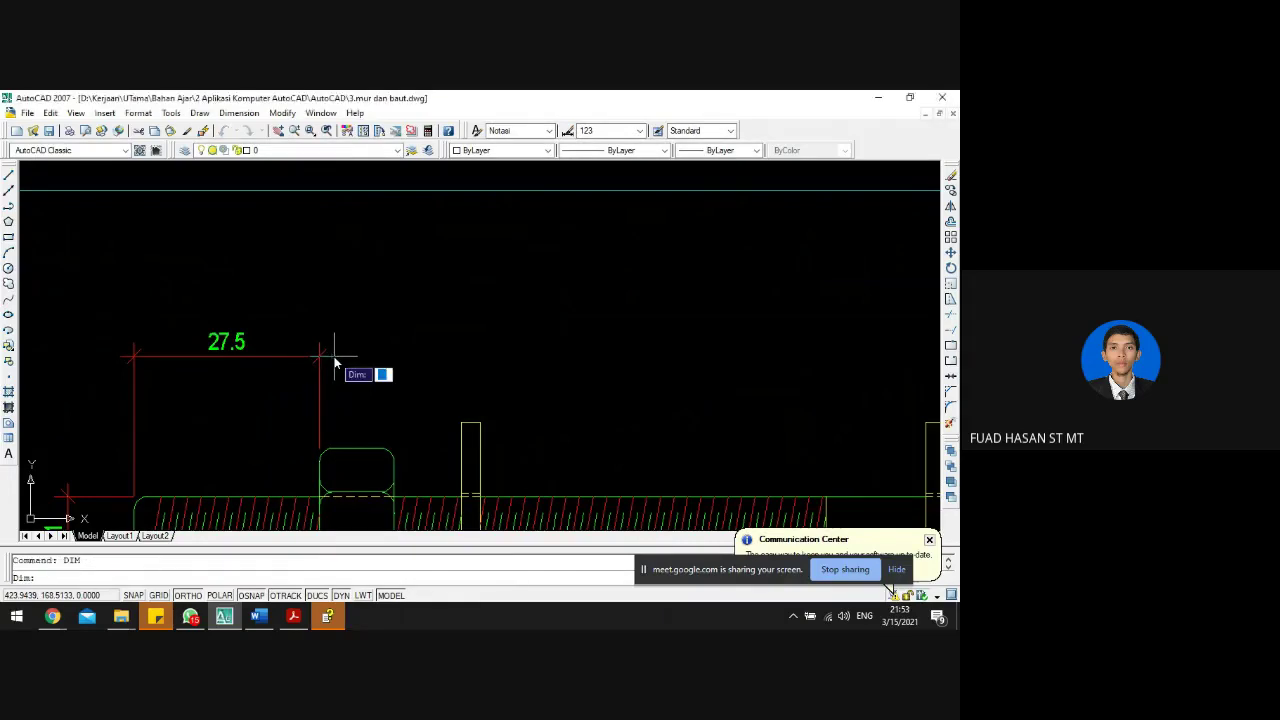
type("CON")
key("Return")
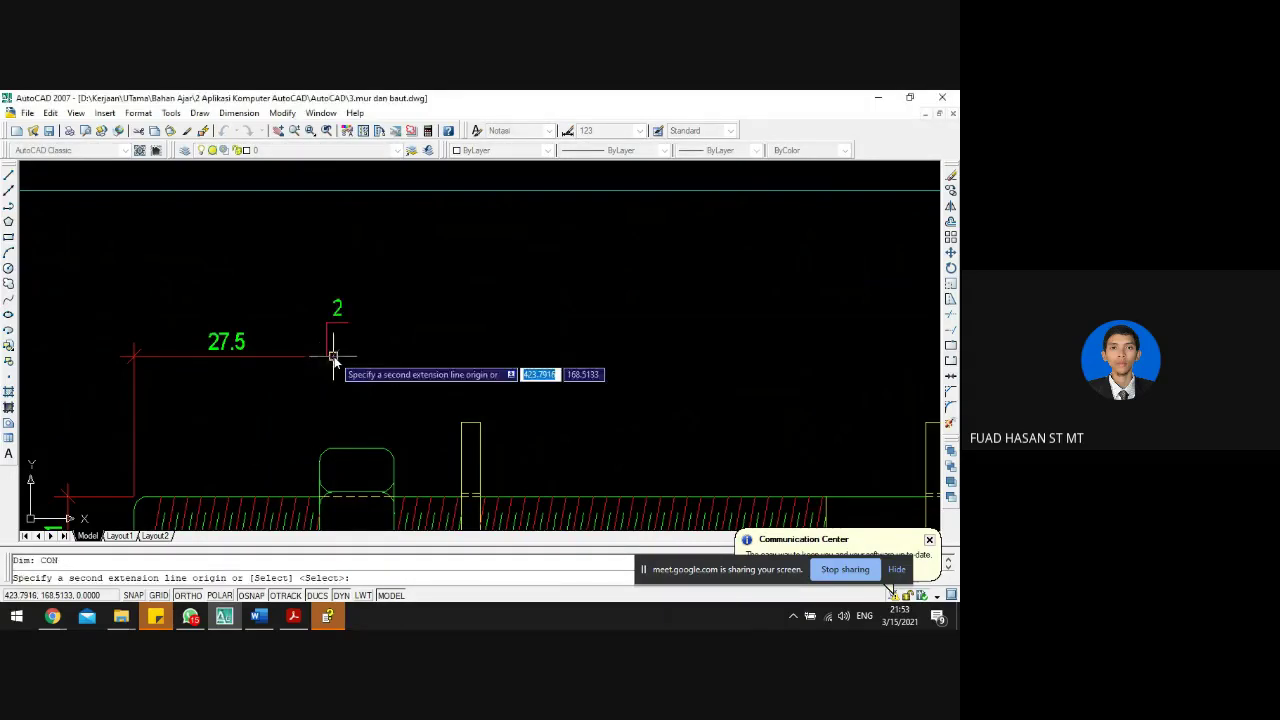
scroll(386, 425, "up", 2)
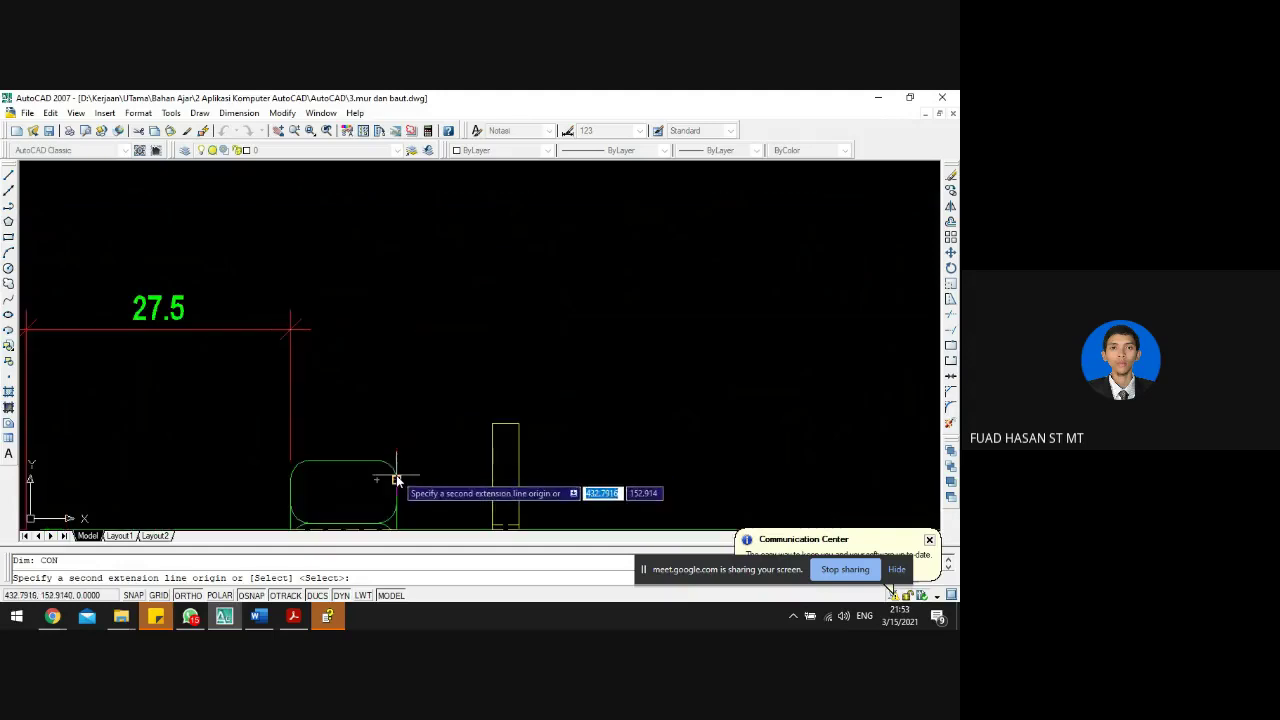
left_click(398, 483)
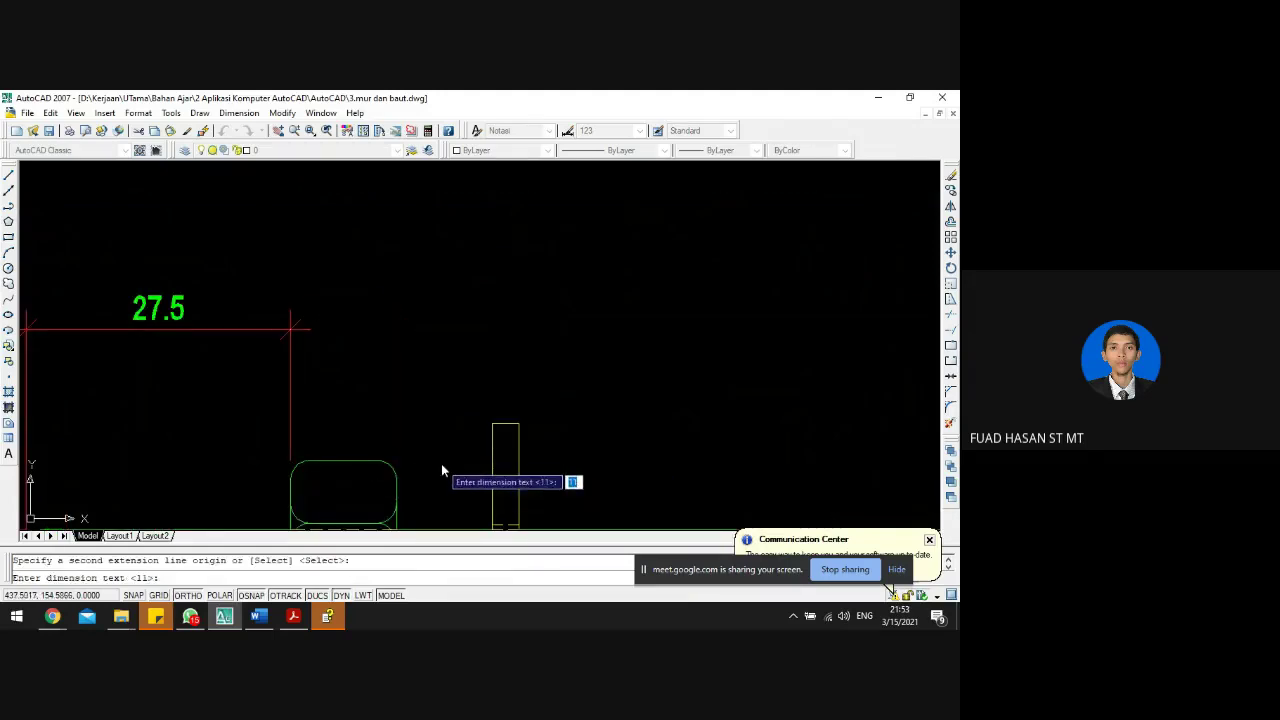
key("Return")
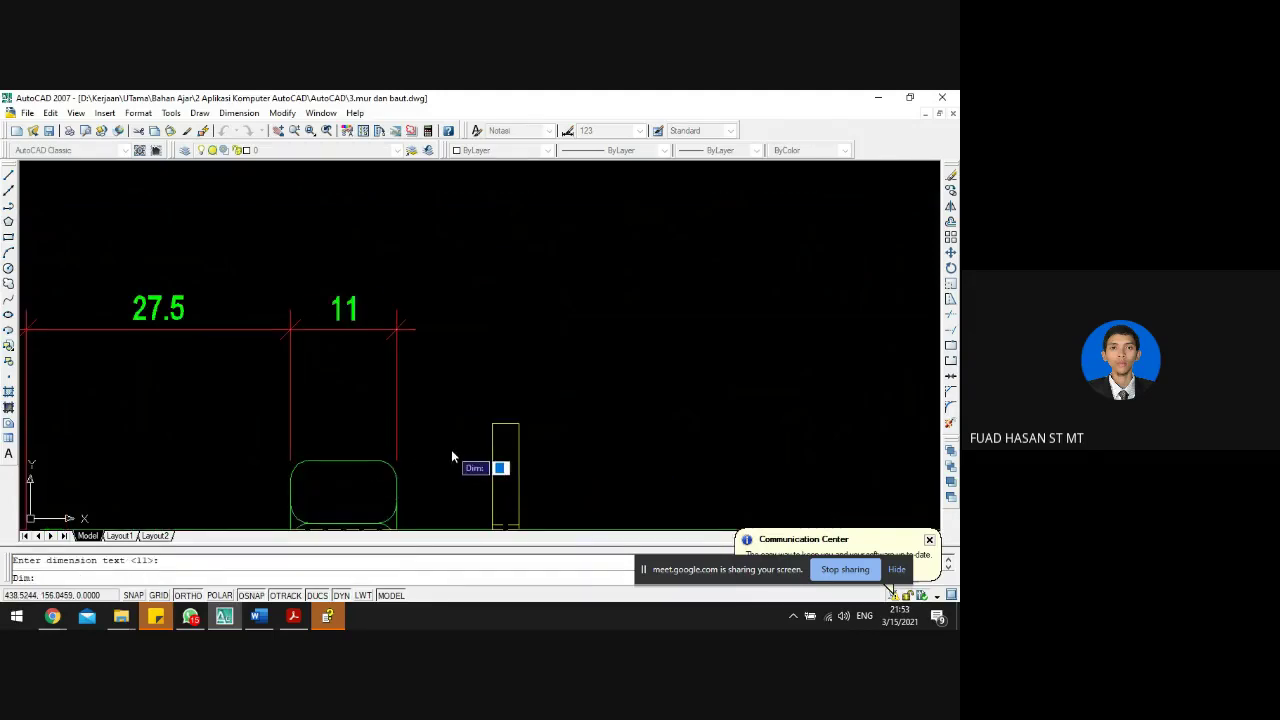
- Continue the dimension chain across the gap from the nut to the first washer and over that washer's thickness
scroll(451, 449, "down", 5)
scroll(451, 449, "up", 2)
scroll(451, 449, "down", 3)
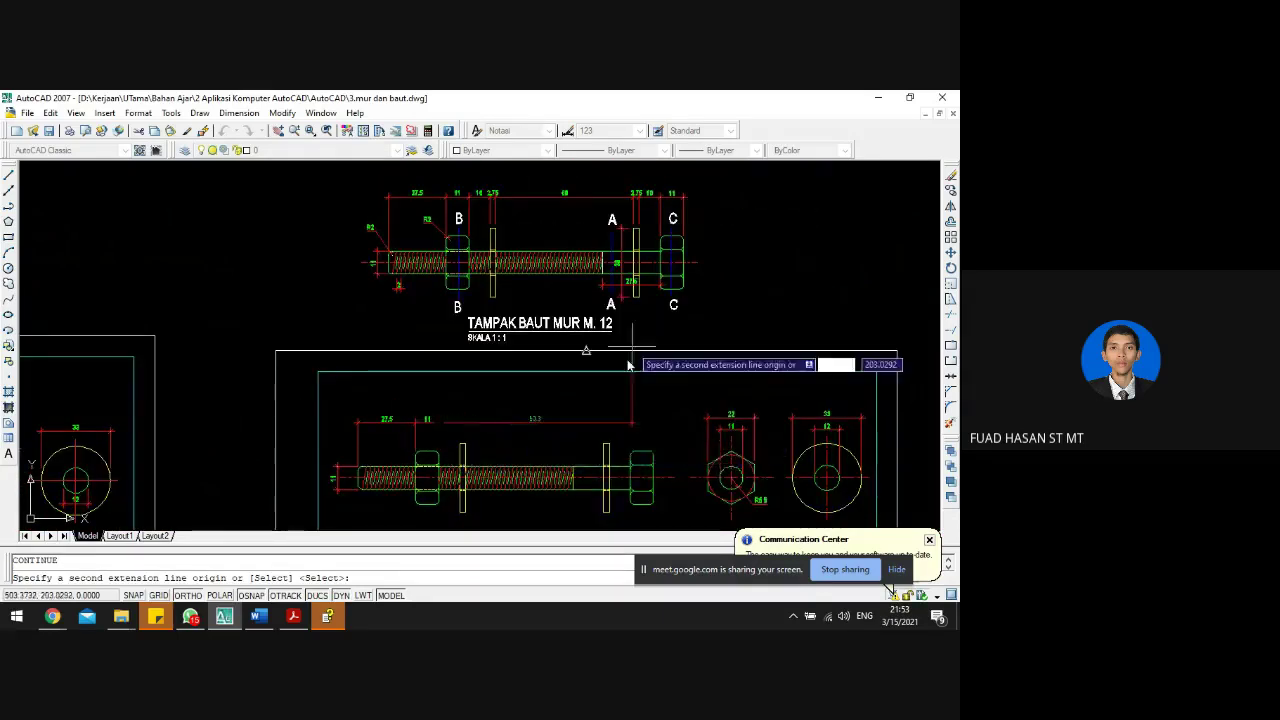
scroll(449, 434, "up", 5)
left_click(438, 431)
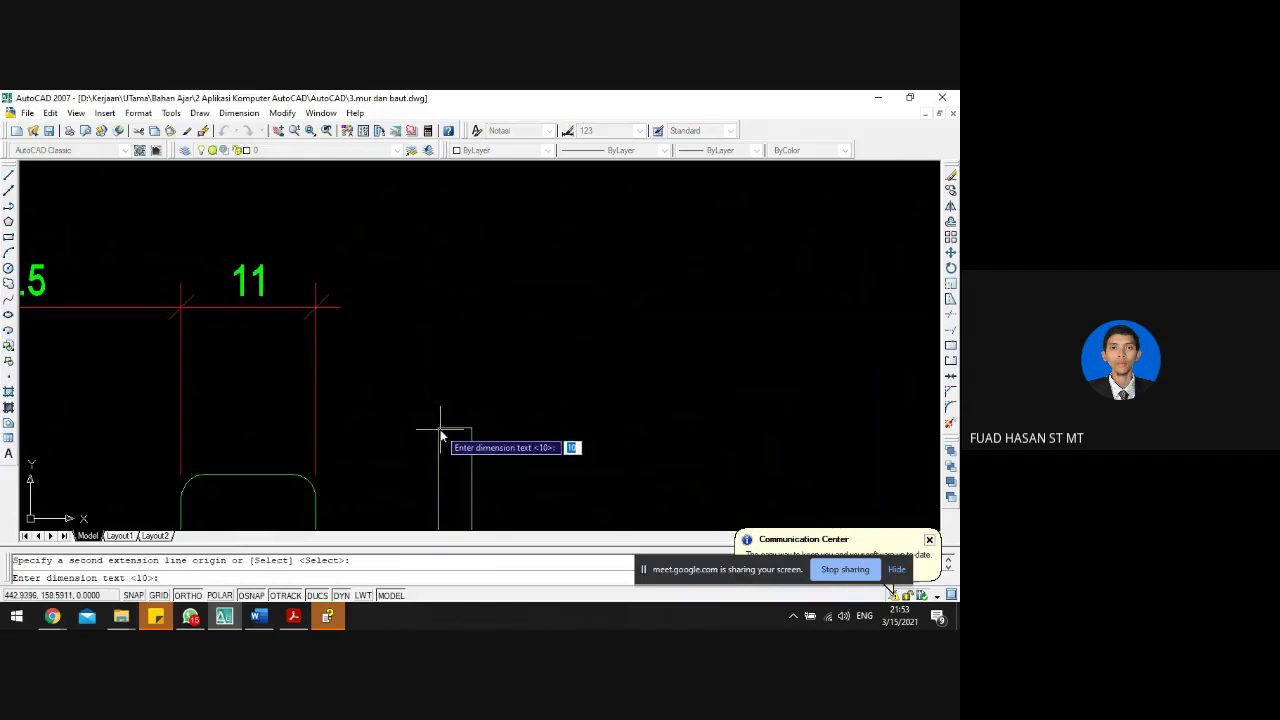
key("Return")
left_click(472, 430)
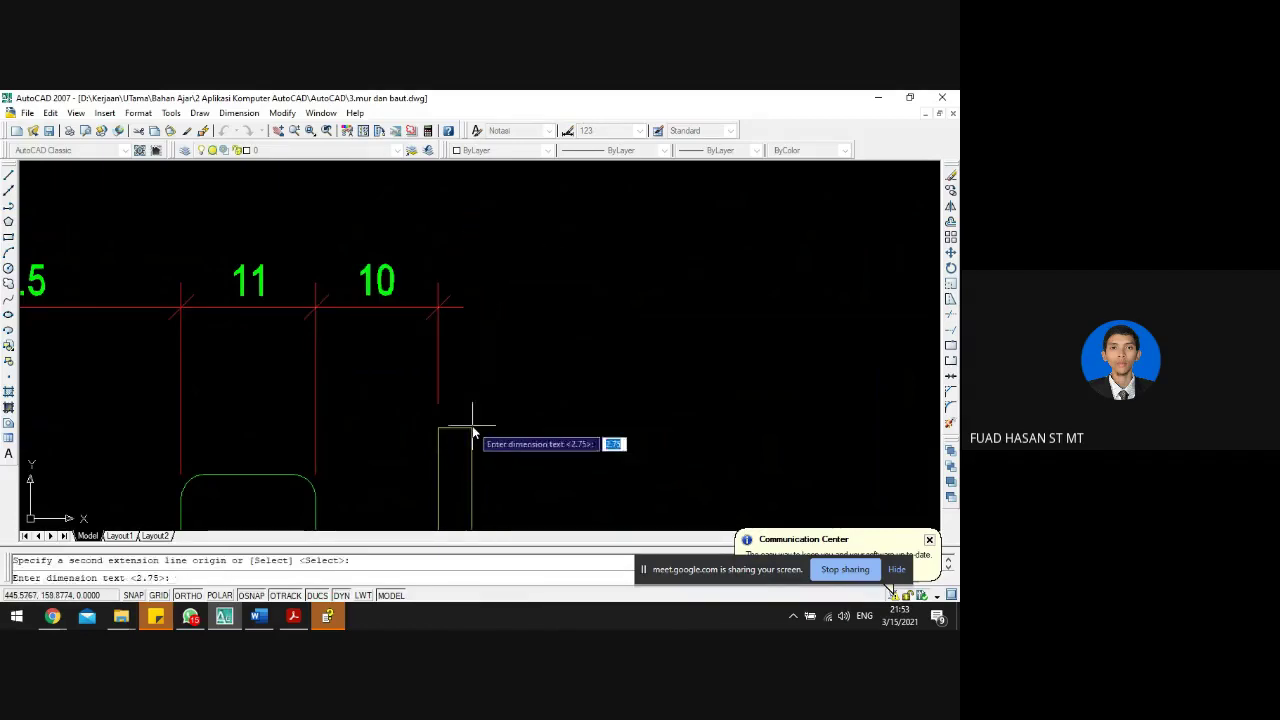
key("Return")
- Continue the dimension chain between the two washers and across the thickness of the washer nearest the bolt head
scroll(530, 425, "down", 4)
scroll(600, 420, "up", 3)
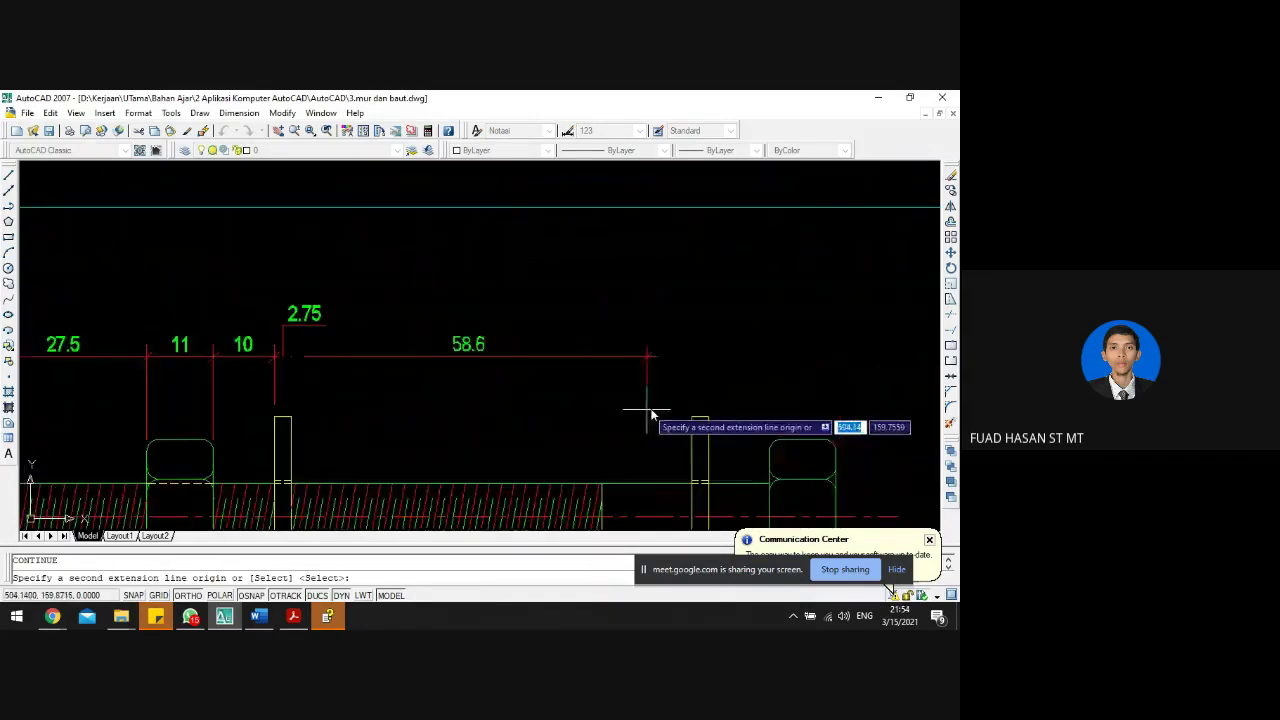
left_click(694, 420)
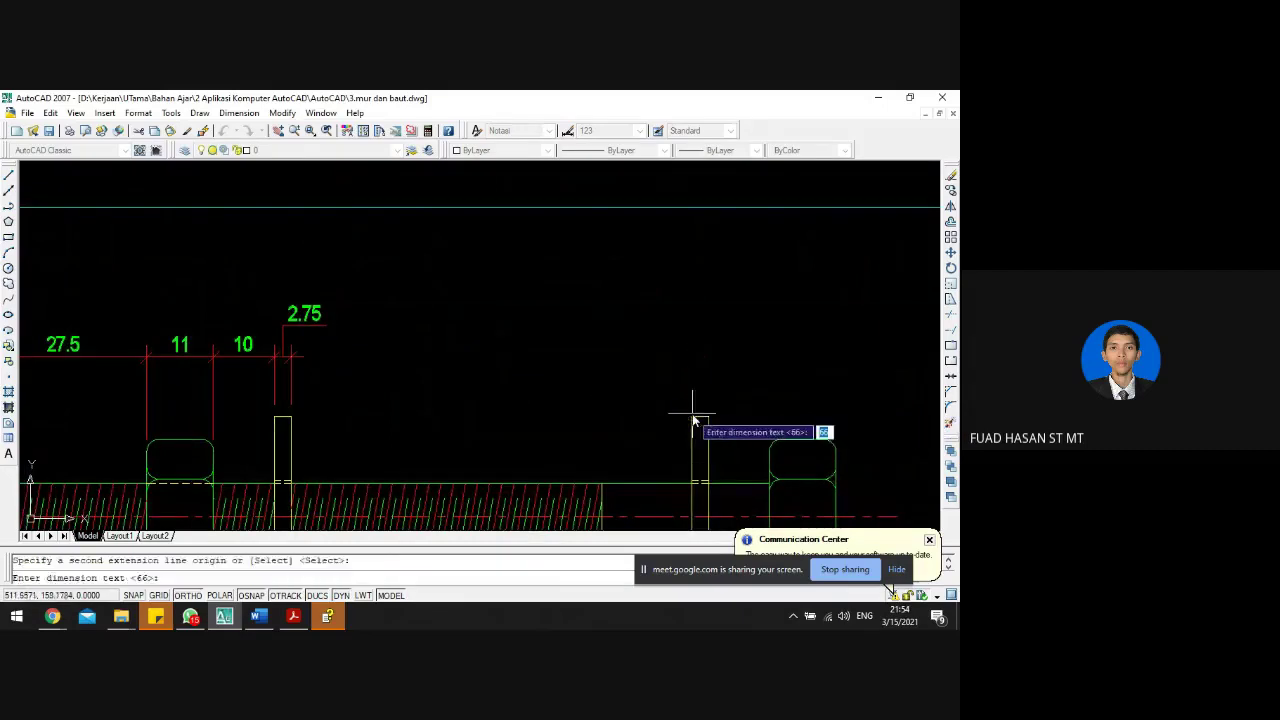
key("Return")
left_click(706, 422)
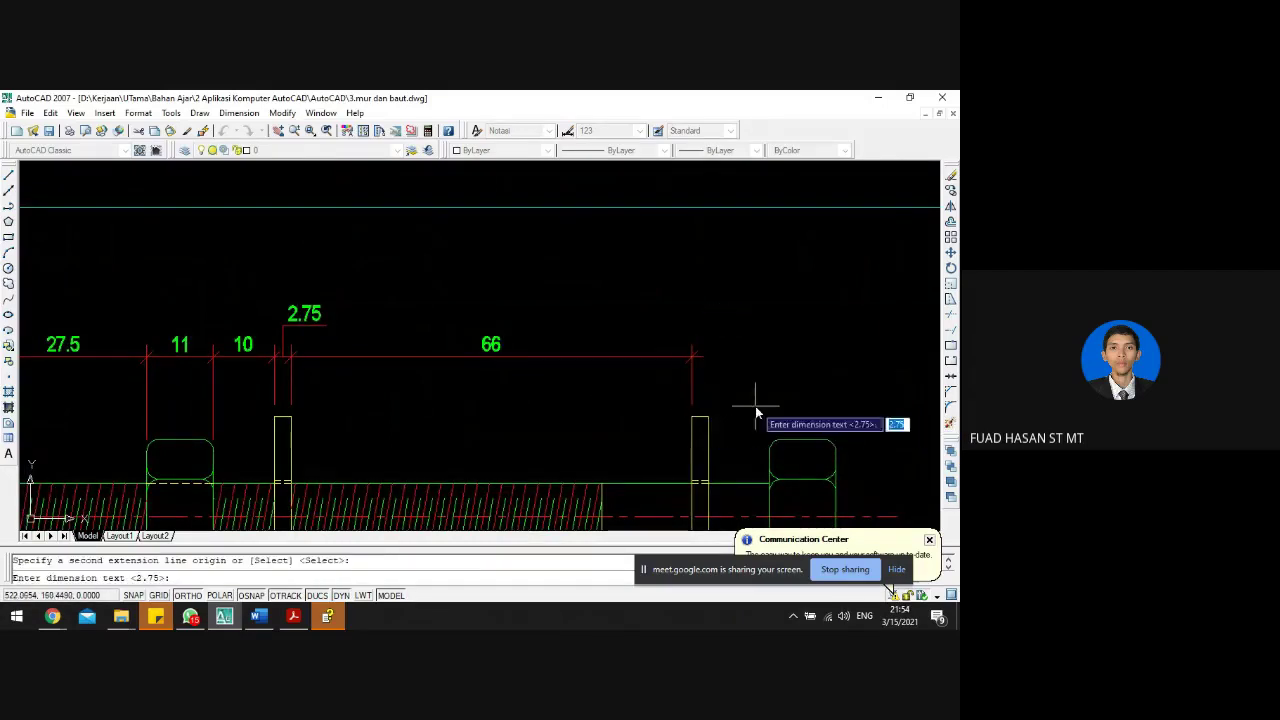
key("Return")
- Finish the dimension chain with the gap between the second washer and the bolt head, and the head's width
scroll(772, 450, "up", 2)
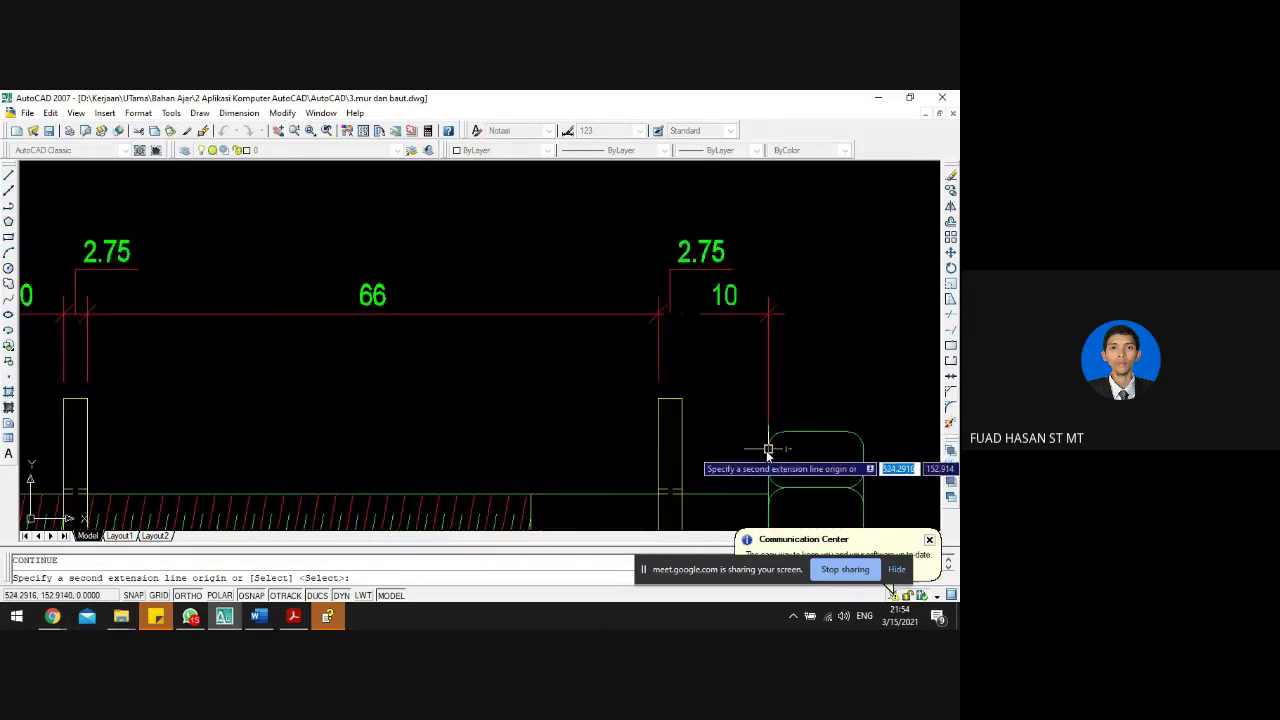
left_click(768, 450)
key("Return")
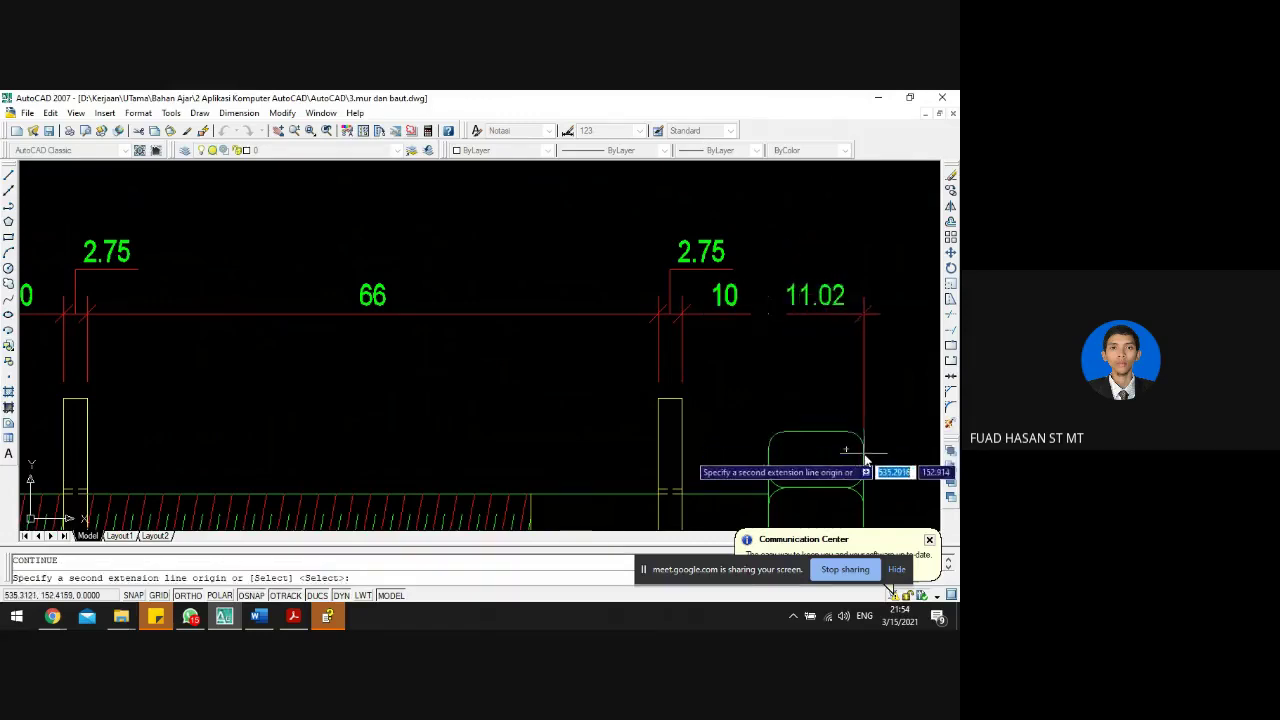
left_click(866, 455)
scroll(758, 385, "down", 4)
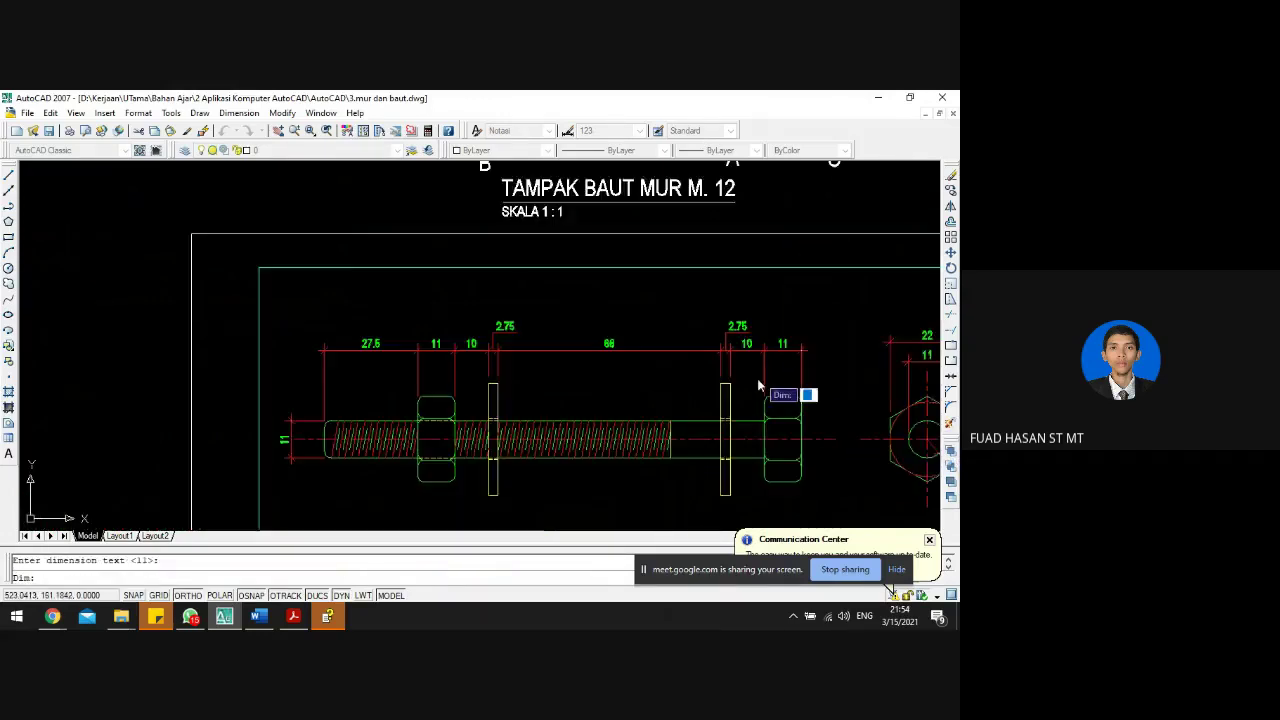
scroll(770, 395, "down", 3)
scroll(771, 294, "up", 3)
key("Escape")
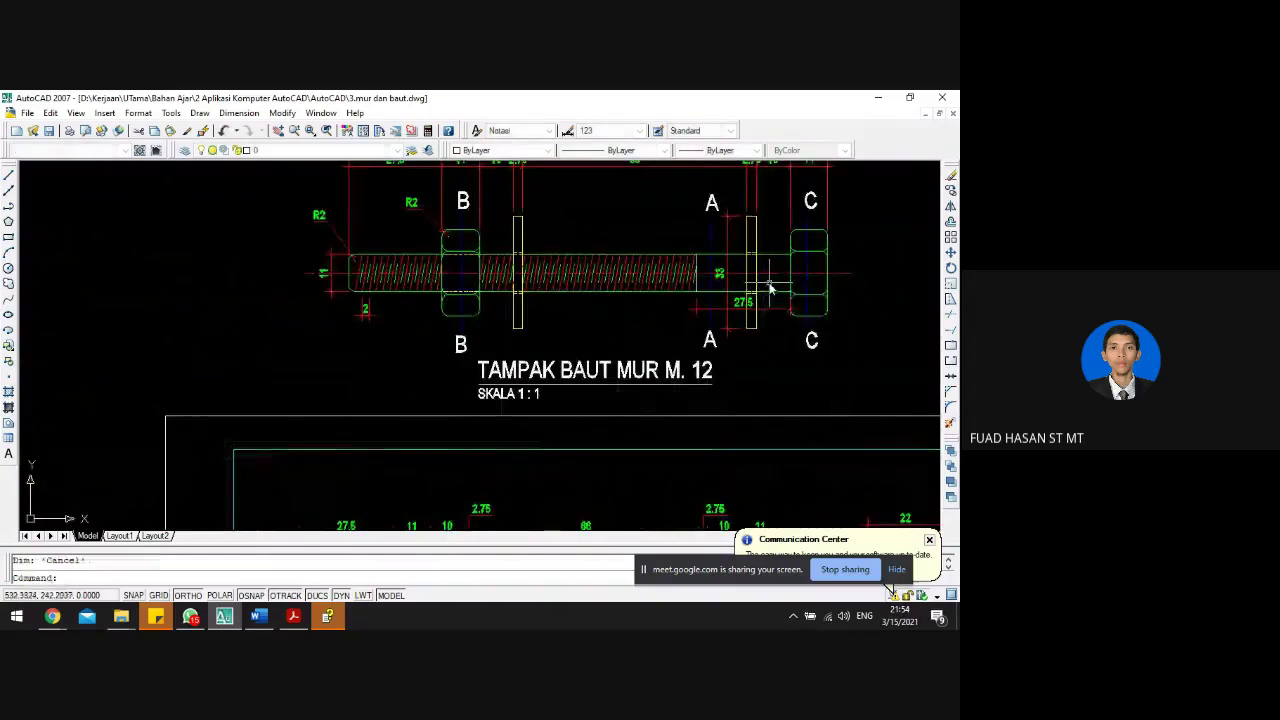
- Add a vertical linear dimension over the full height of the washer nearest the bolt head, placed on its thread side
scroll(770, 288, "down", 3)
scroll(701, 300, "up", 2)
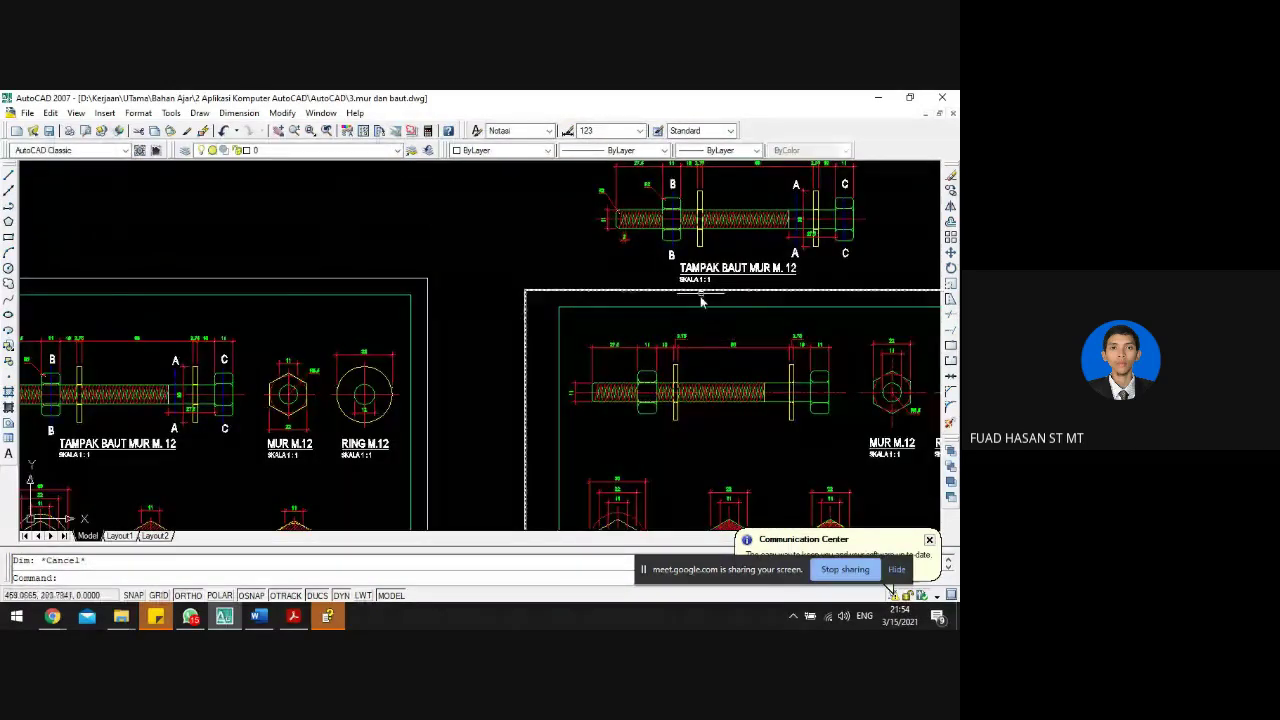
scroll(701, 300, "down", 3)
scroll(775, 240, "up", 4)
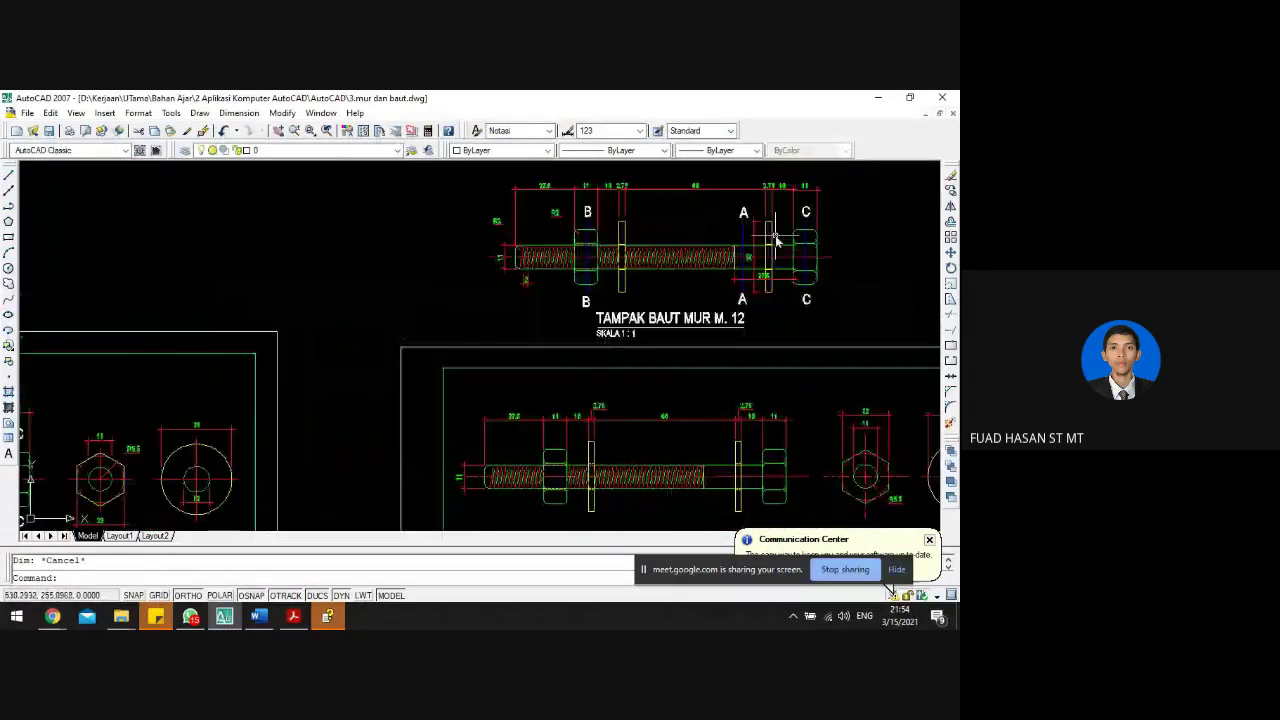
left_click(239, 112)
left_click(255, 130)
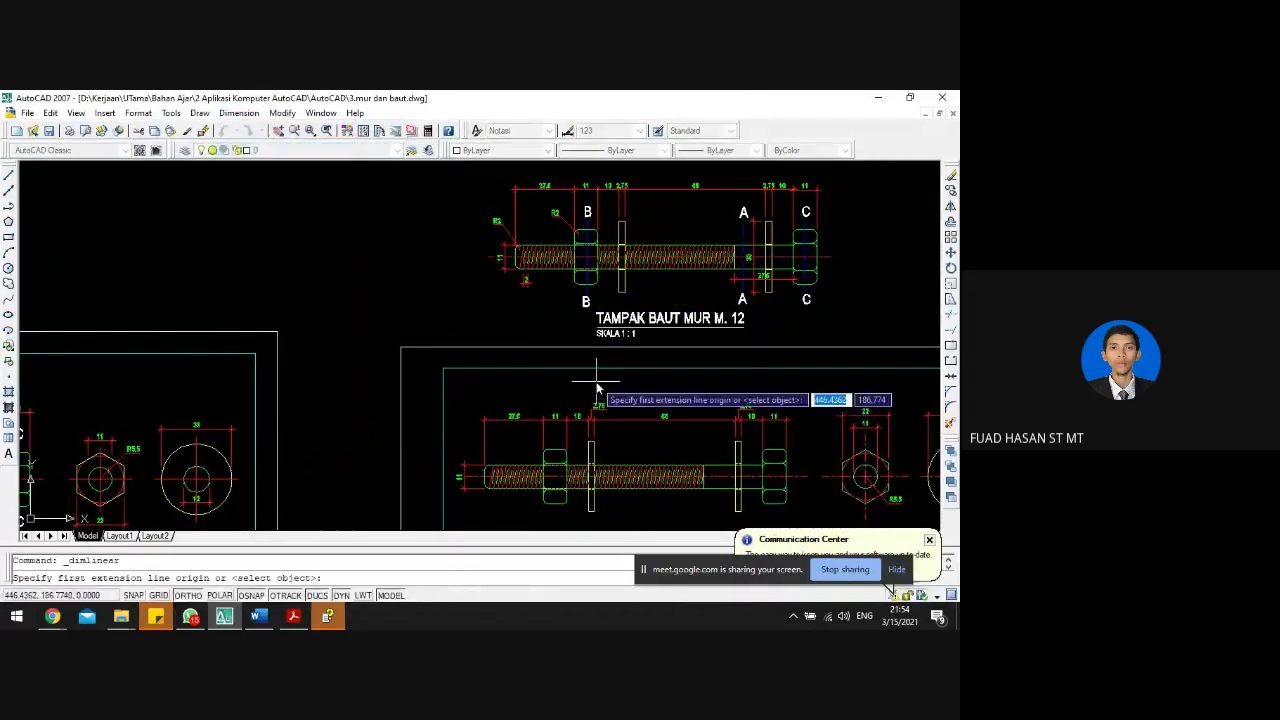
scroll(795, 446, "up", 2)
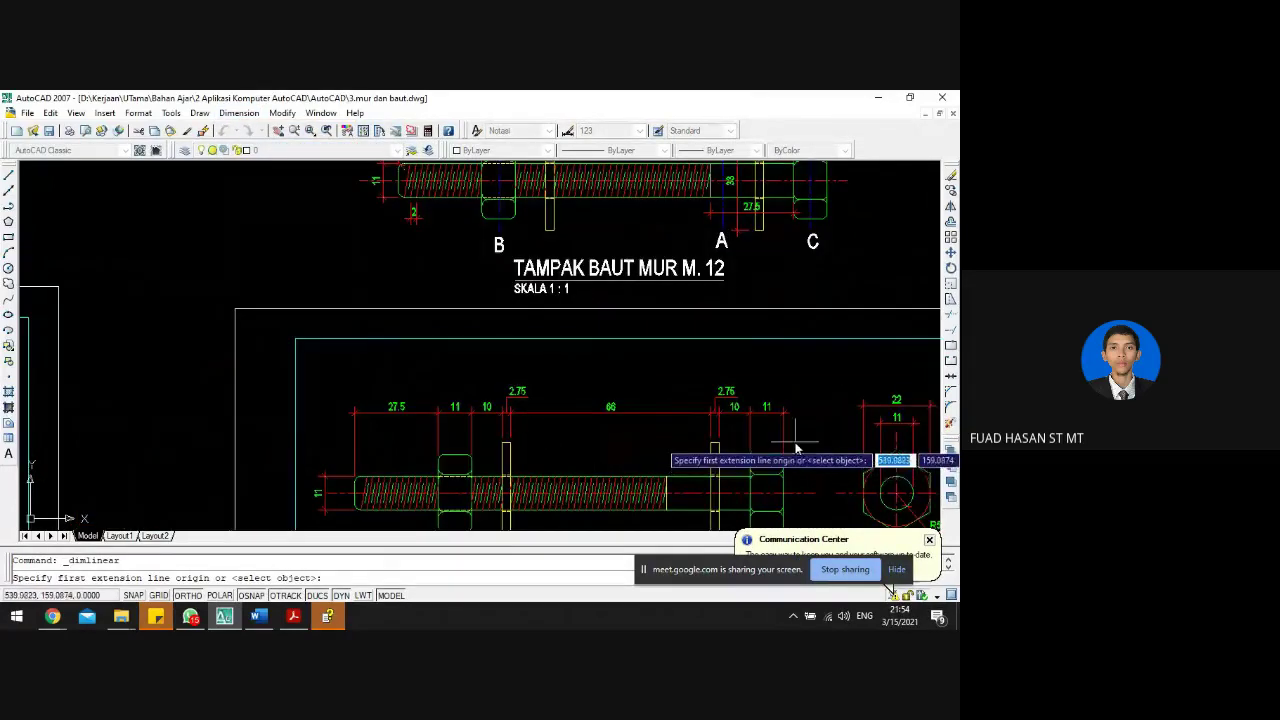
scroll(792, 444, "up", 1)
left_click(680, 449)
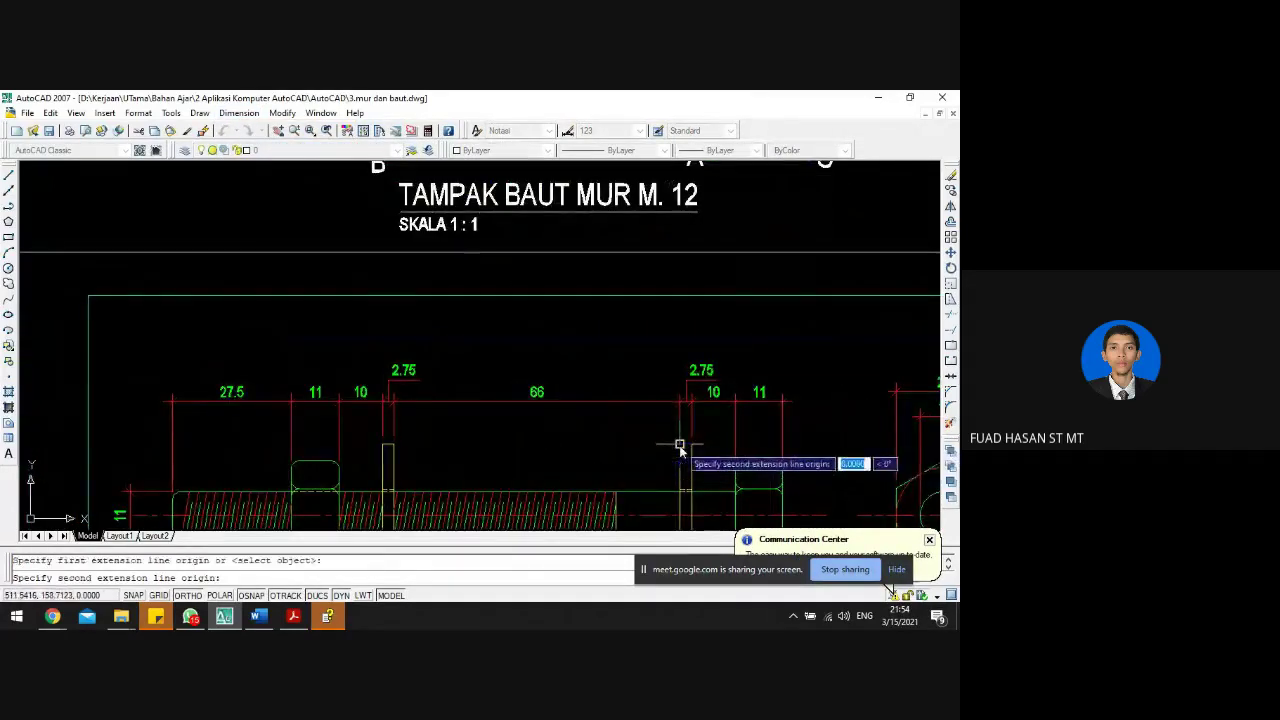
scroll(680, 449, "down", 3)
scroll(655, 480, "up", 2)
left_click(660, 460)
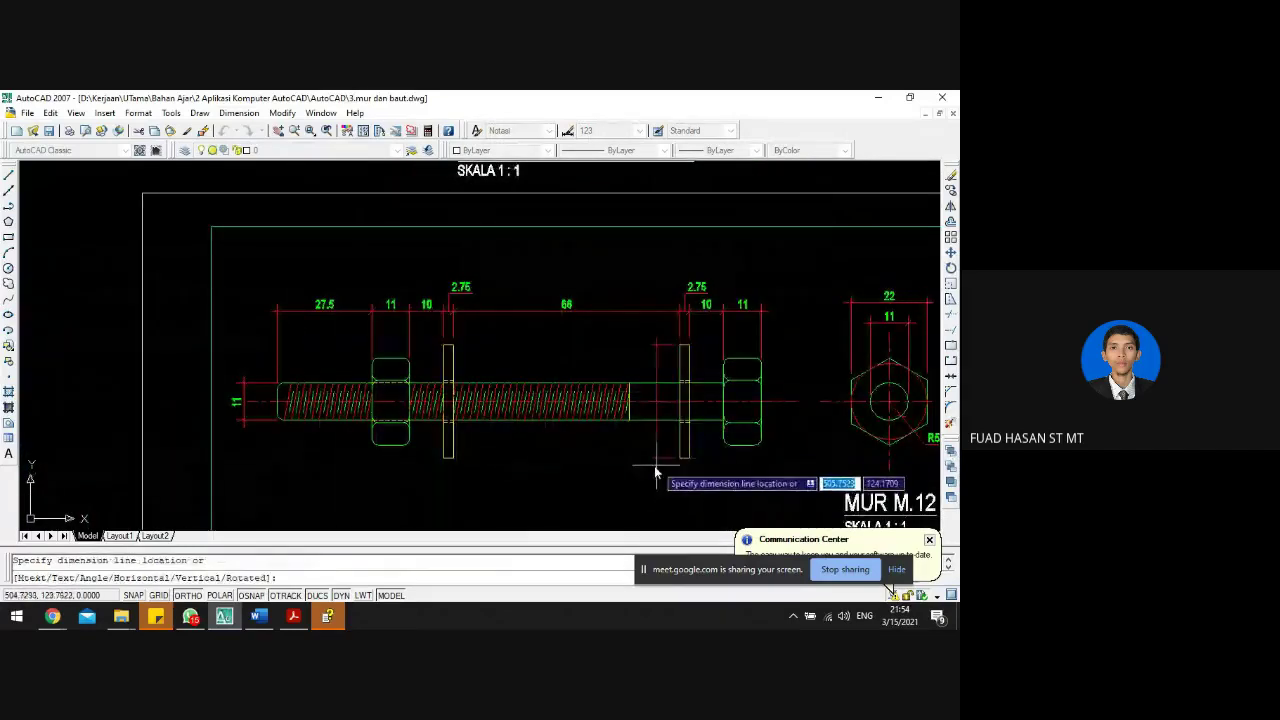
left_click(656, 468)
- Add a horizontal linear dimension below the bolt for the unthreaded shank, from the bolt head to the thread's end
key("Return")
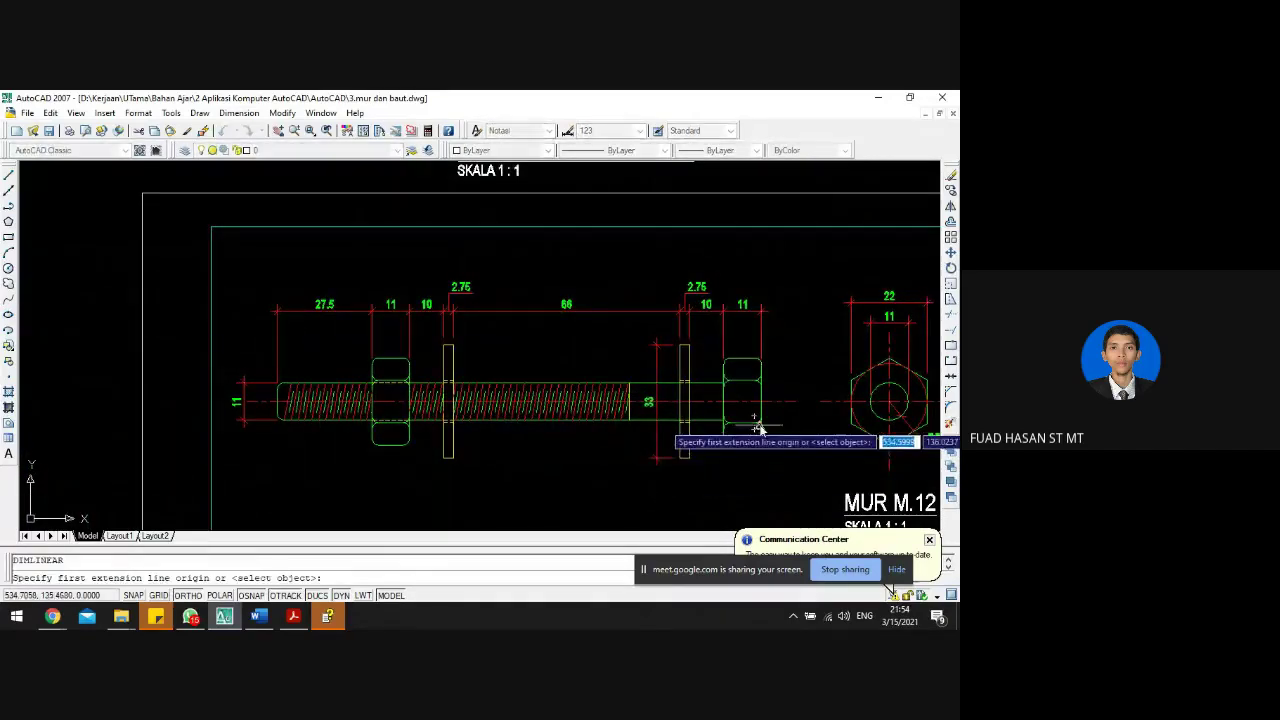
scroll(715, 412, "up", 3)
left_click(711, 410)
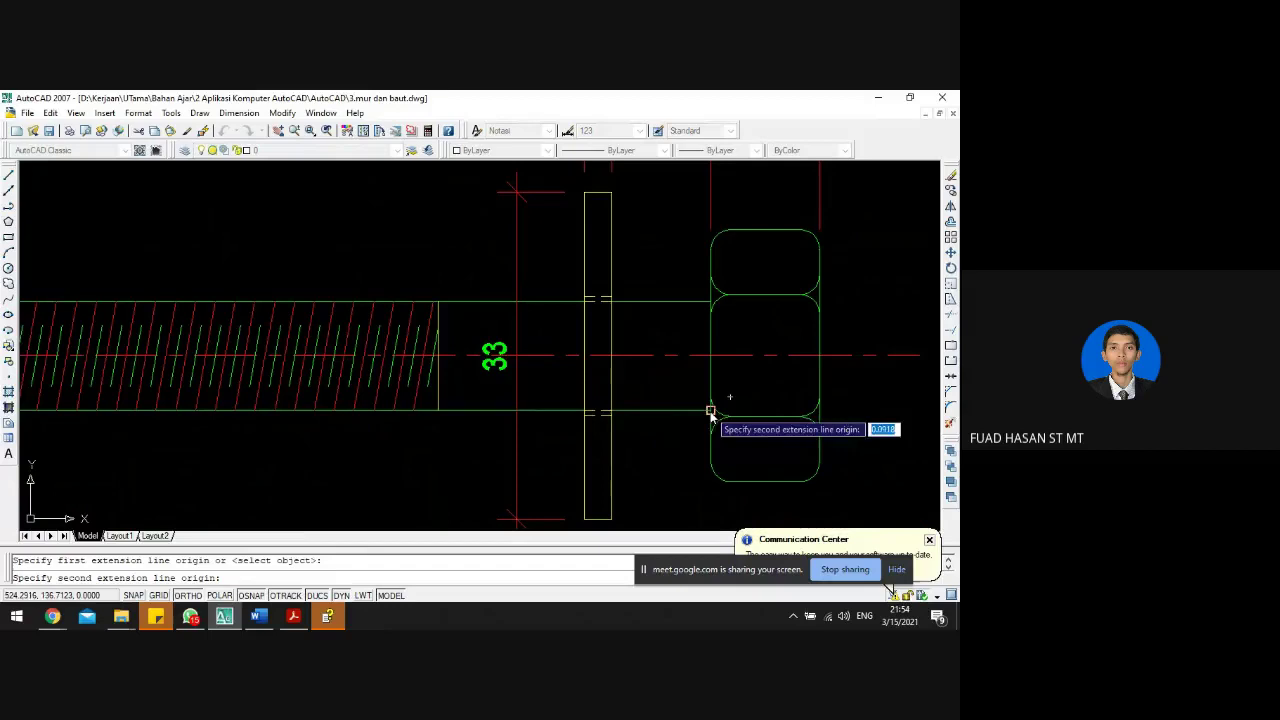
left_click(452, 427)
scroll(454, 452, "down", 2)
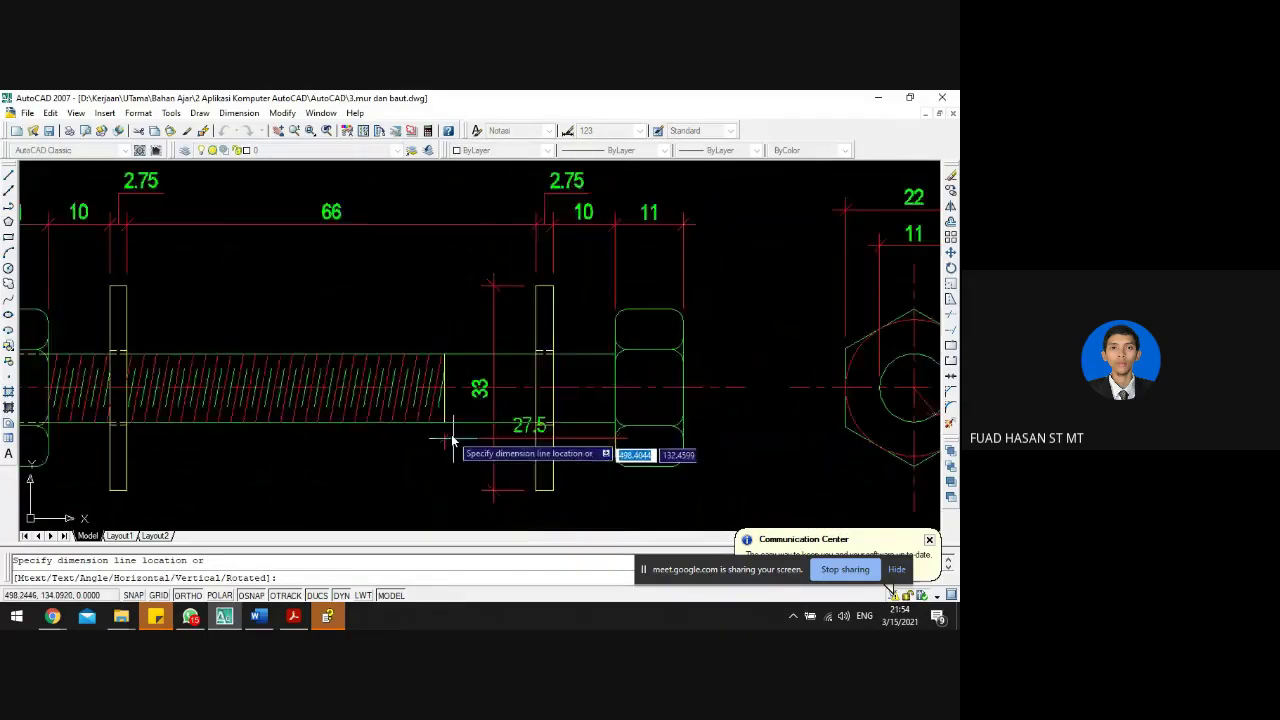
scroll(458, 470, "down", 2)
left_click(463, 493)
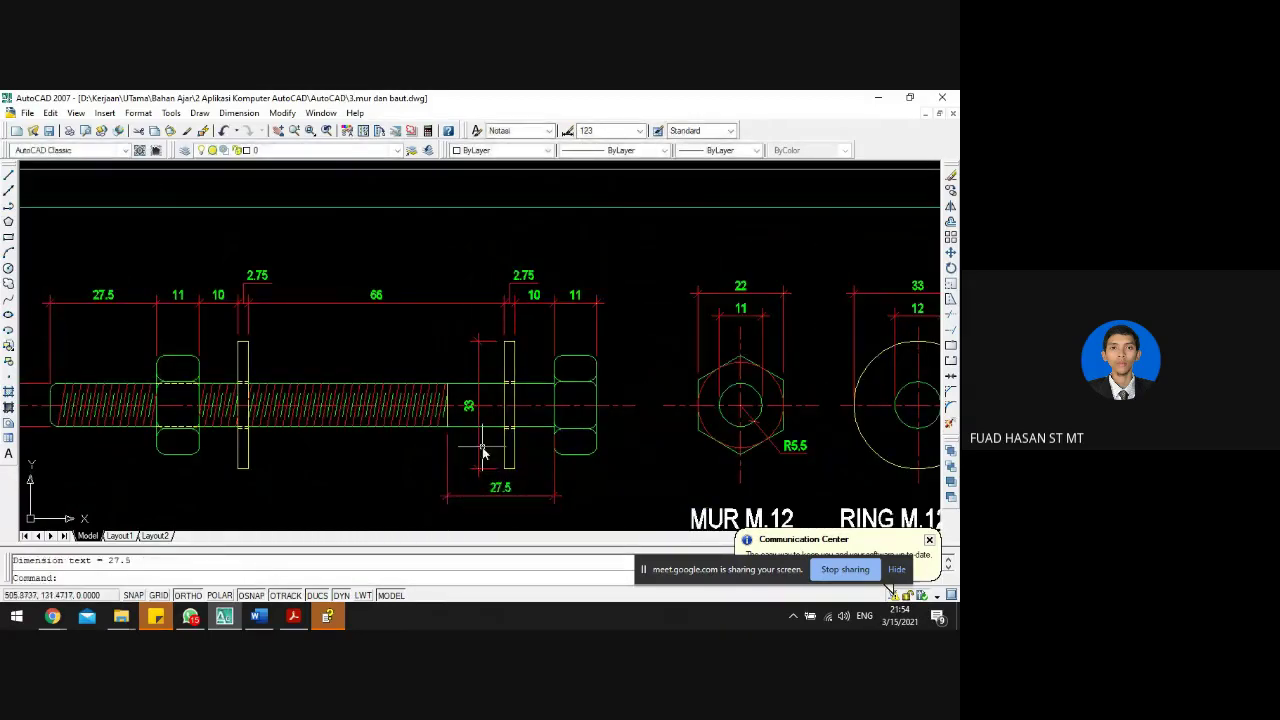
- Dimension the spacing between the first two thread lines at the bolt's free end, placing the dimension below the shank
key("Return")
scroll(440, 475, "down", 3)
scroll(180, 440, "up", 8)
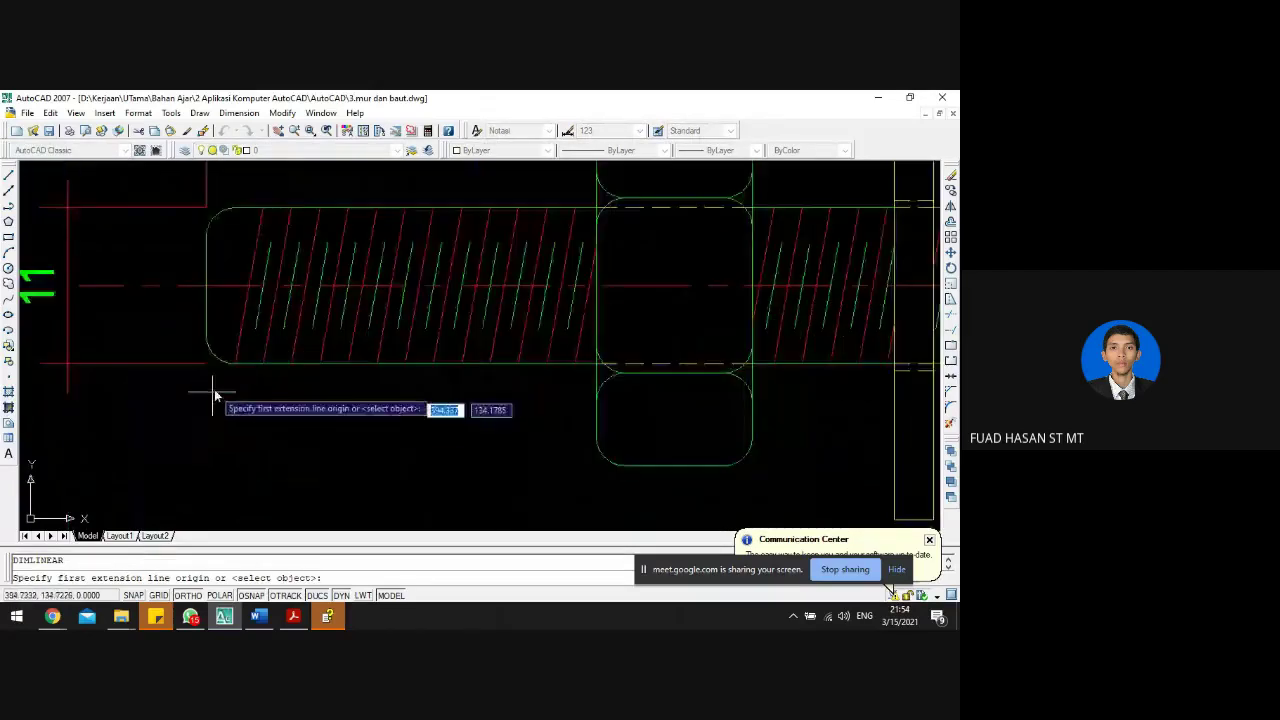
left_click(236, 363)
left_click(263, 362)
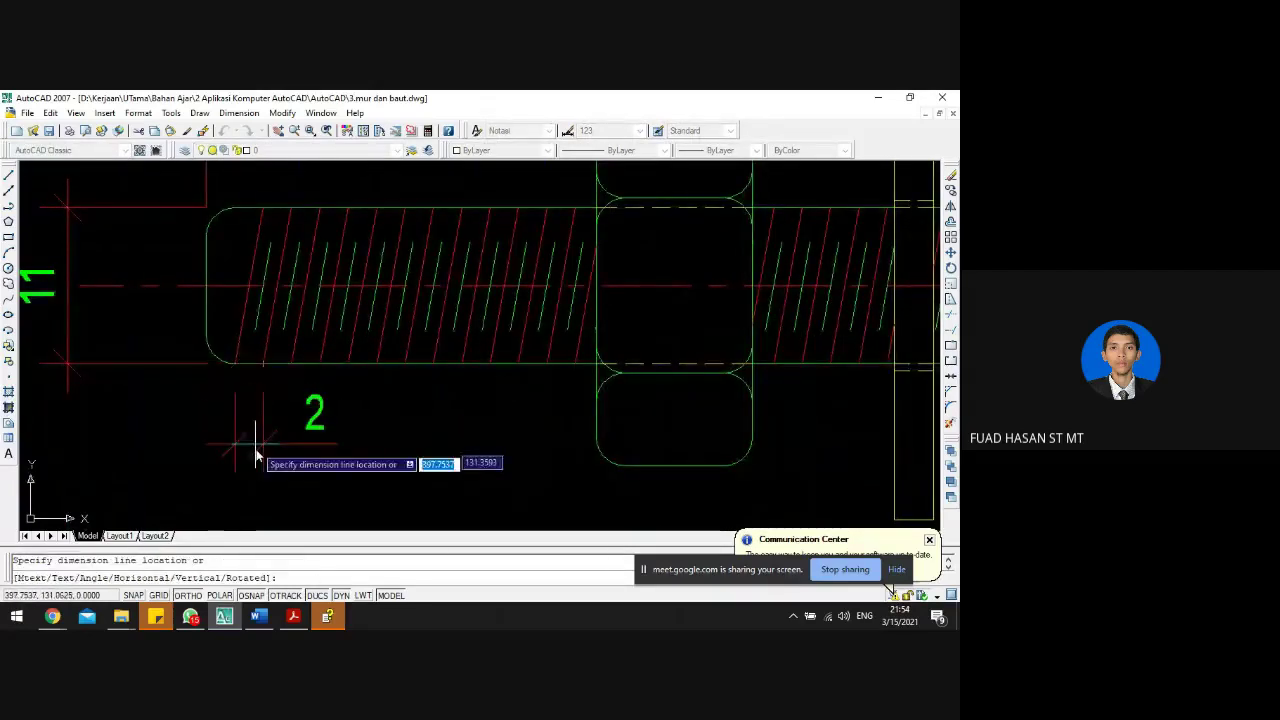
key("Escape")
scroll(253, 458, "down", 5)
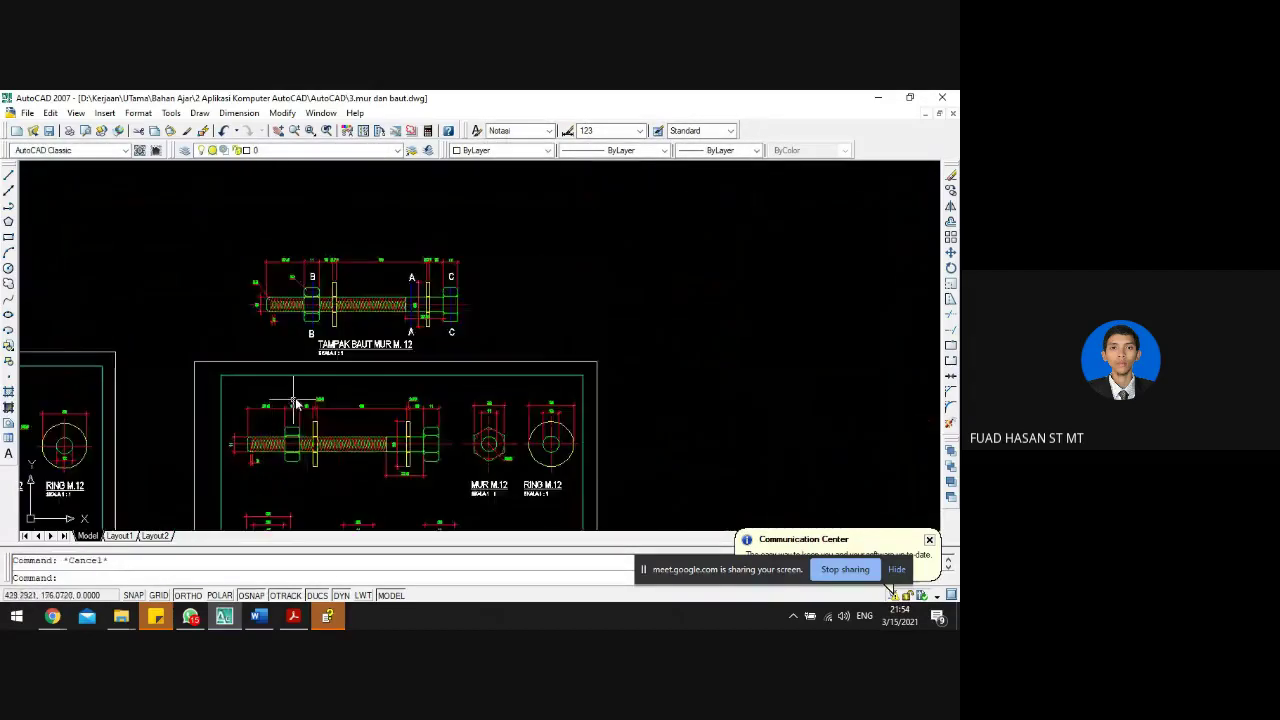
- Inspect the text properties of the section letter B below the nut in the reference view
scroll(307, 280, "up", 6)
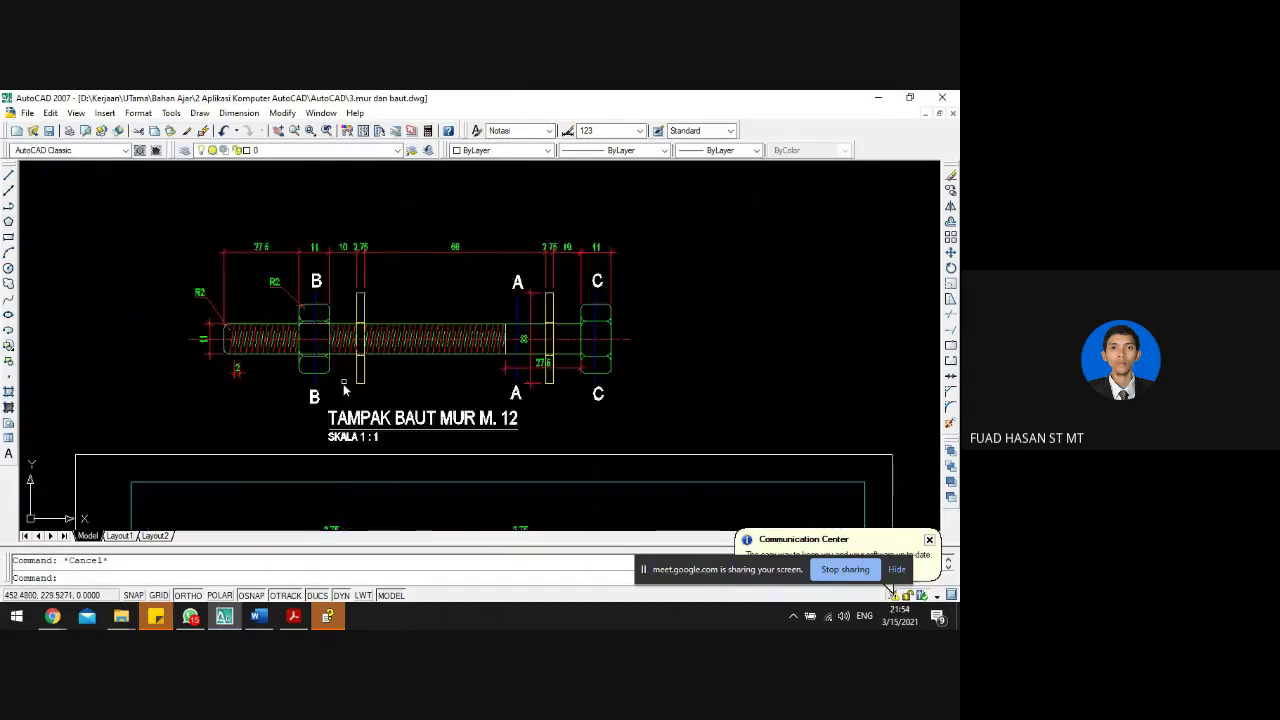
left_click(288, 401)
left_click(289, 400)
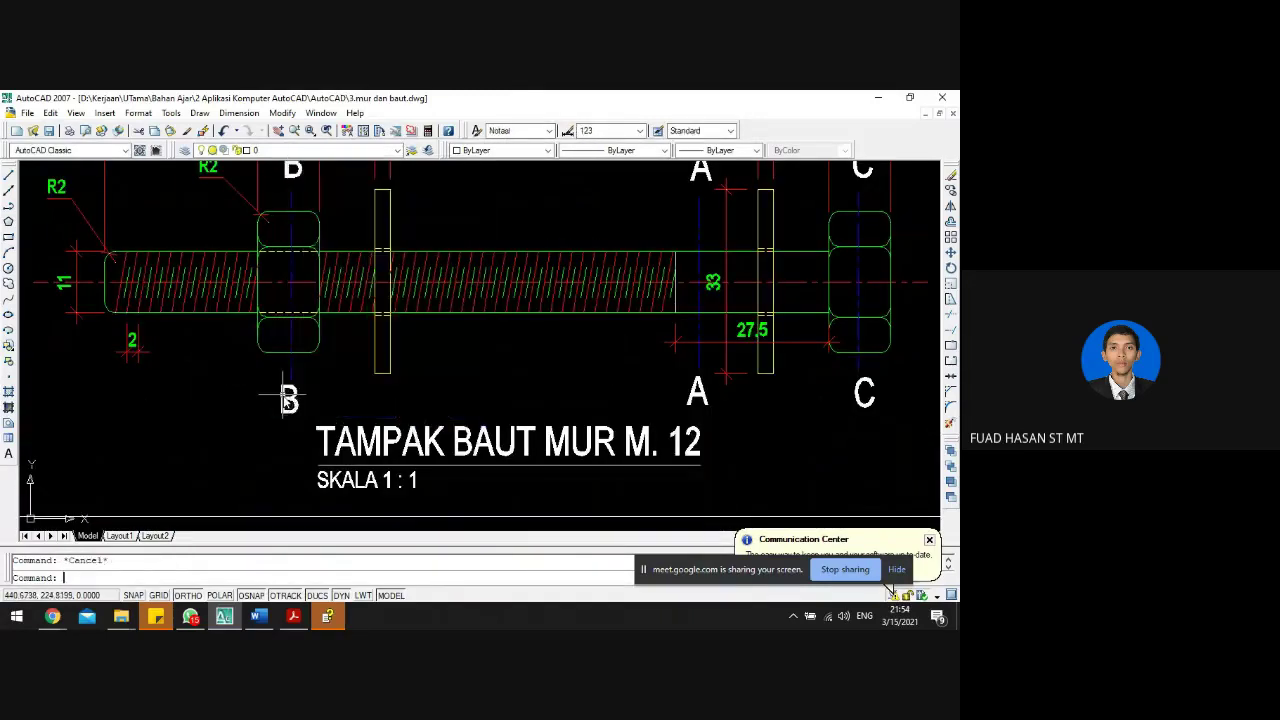
right_click(288, 400)
left_click(320, 592)
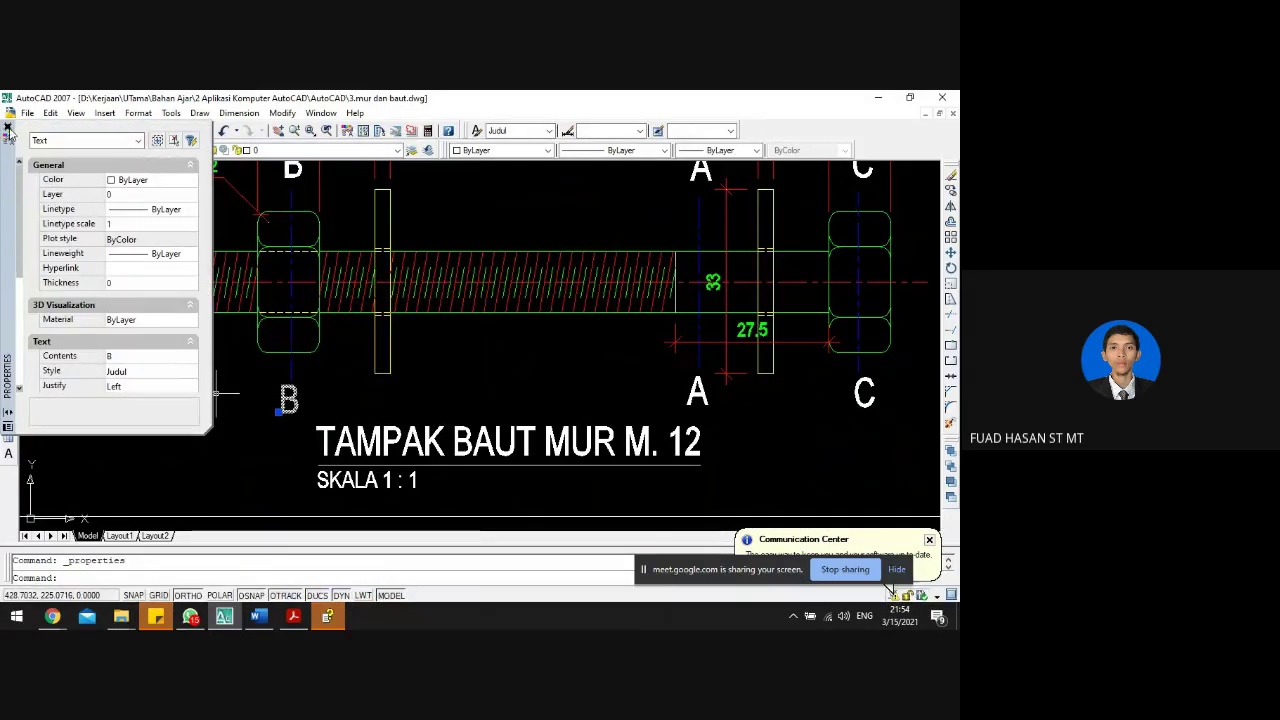
left_click(8, 130)
- Copy the MUR M.12 title and its scale note horizontally to below the redrawn bolt side view
scroll(263, 256, "down", 5)
scroll(391, 431, "up", 2)
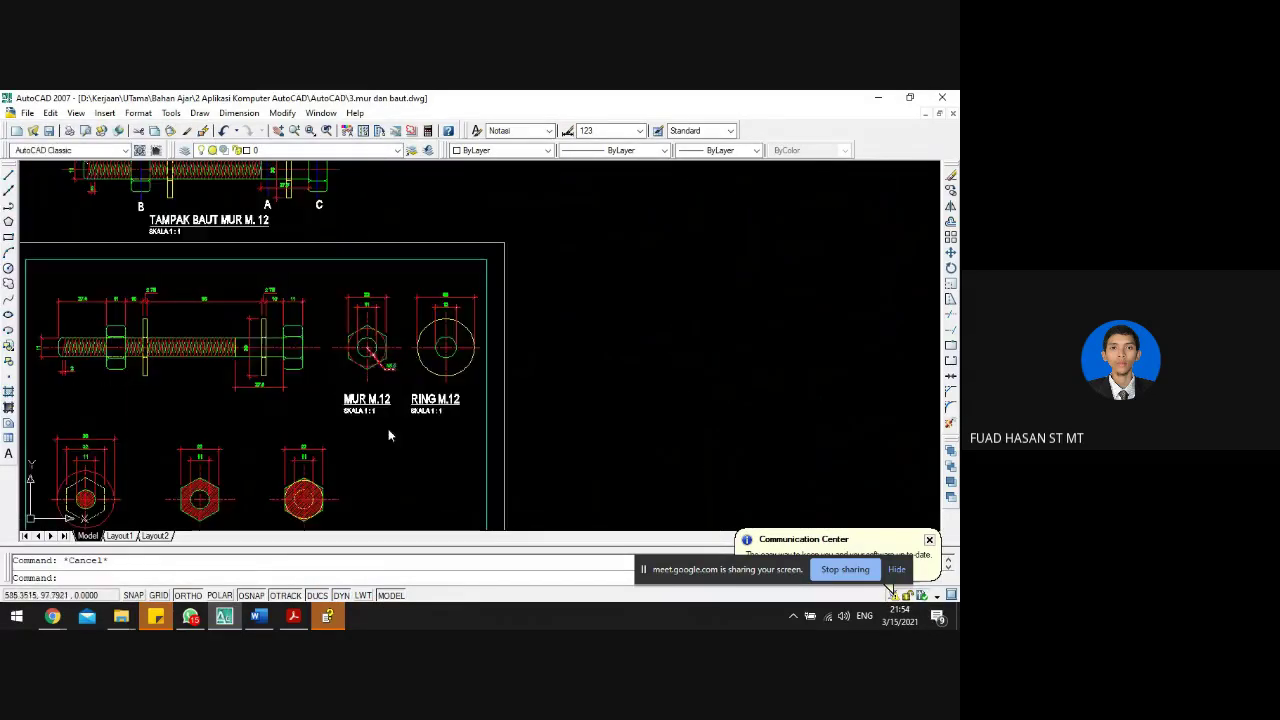
left_click(375, 418)
left_click(370, 408)
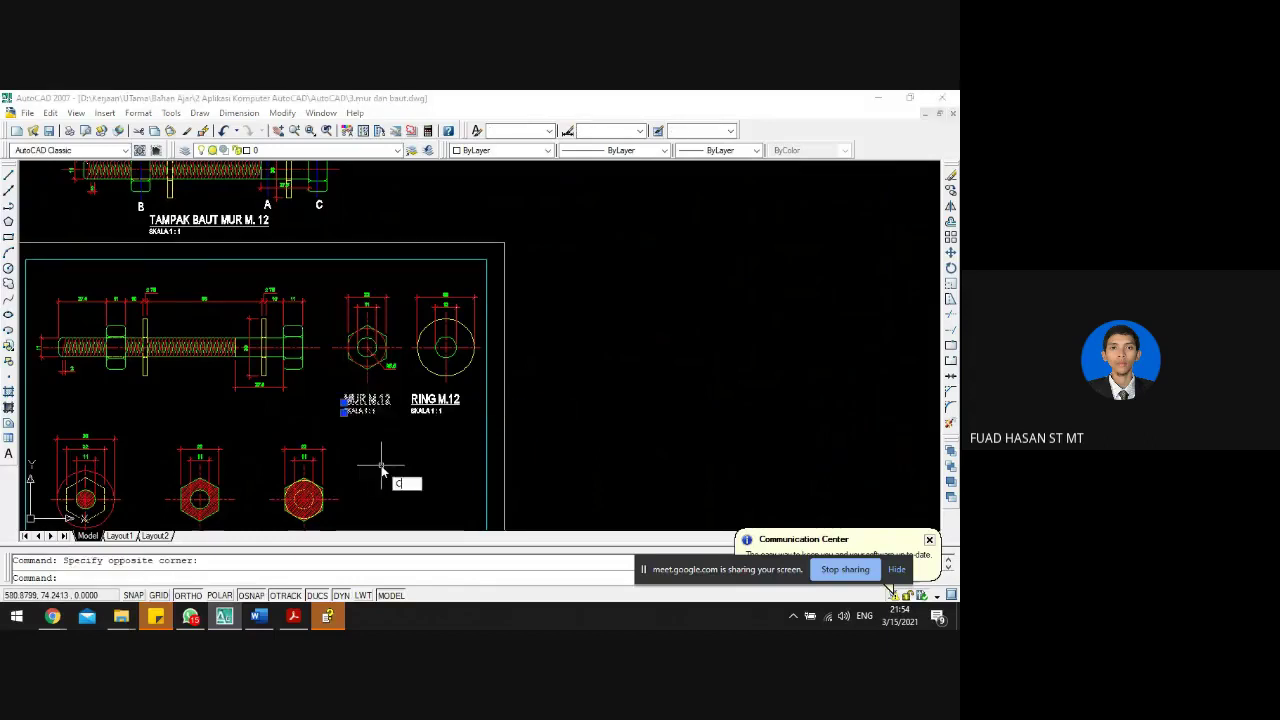
key("Return")
left_click(430, 441)
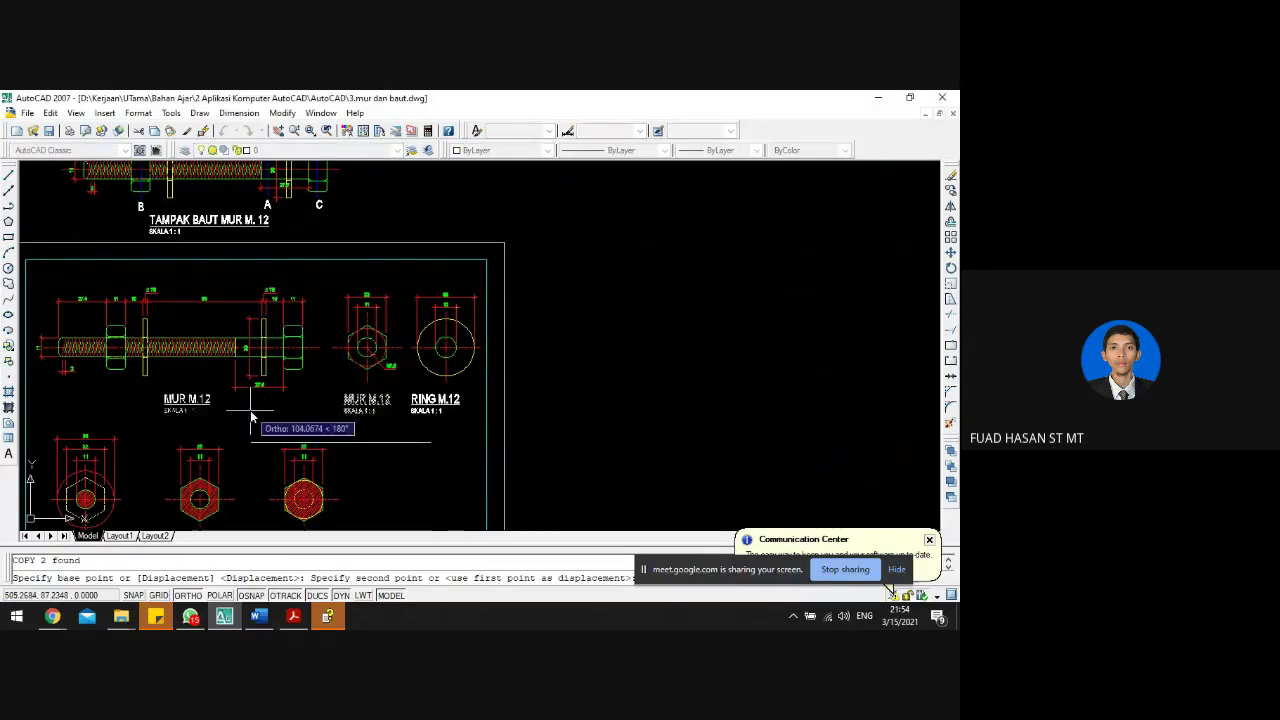
left_click(208, 425)
key("Escape")
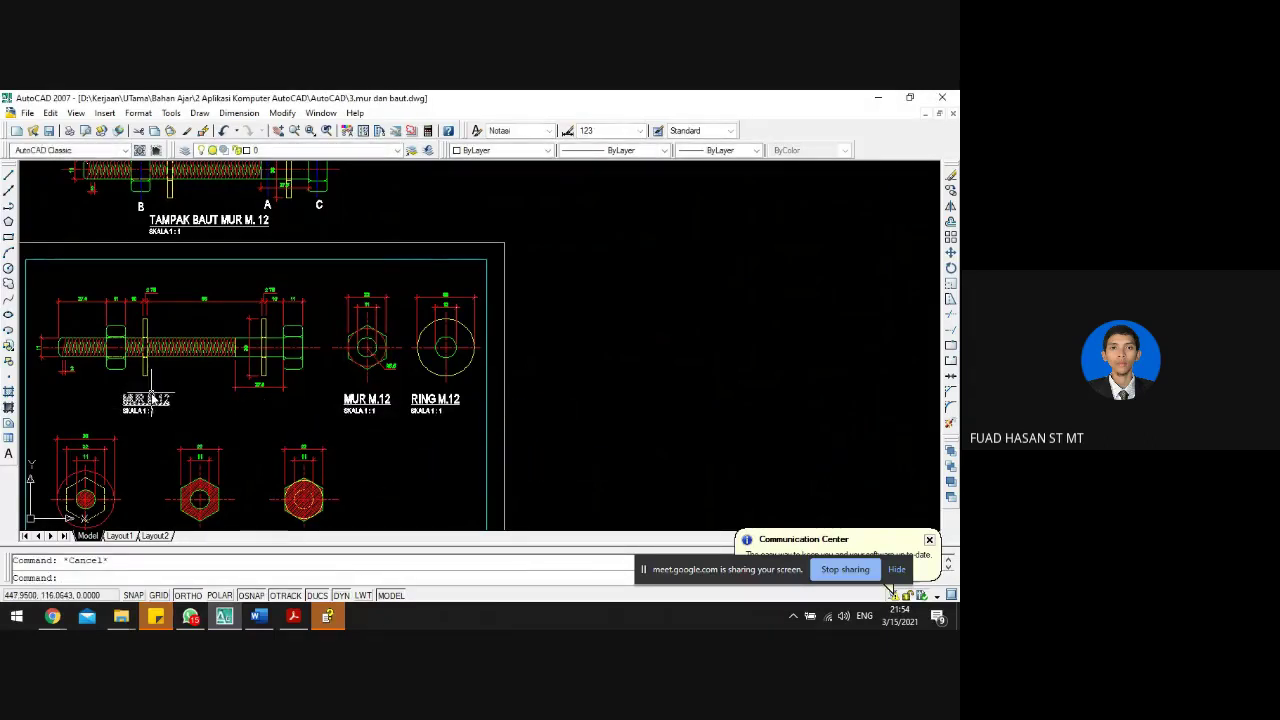
- Change the copied title's text to "TAMPAK BAUT MUR M.12"
double_click(150, 398)
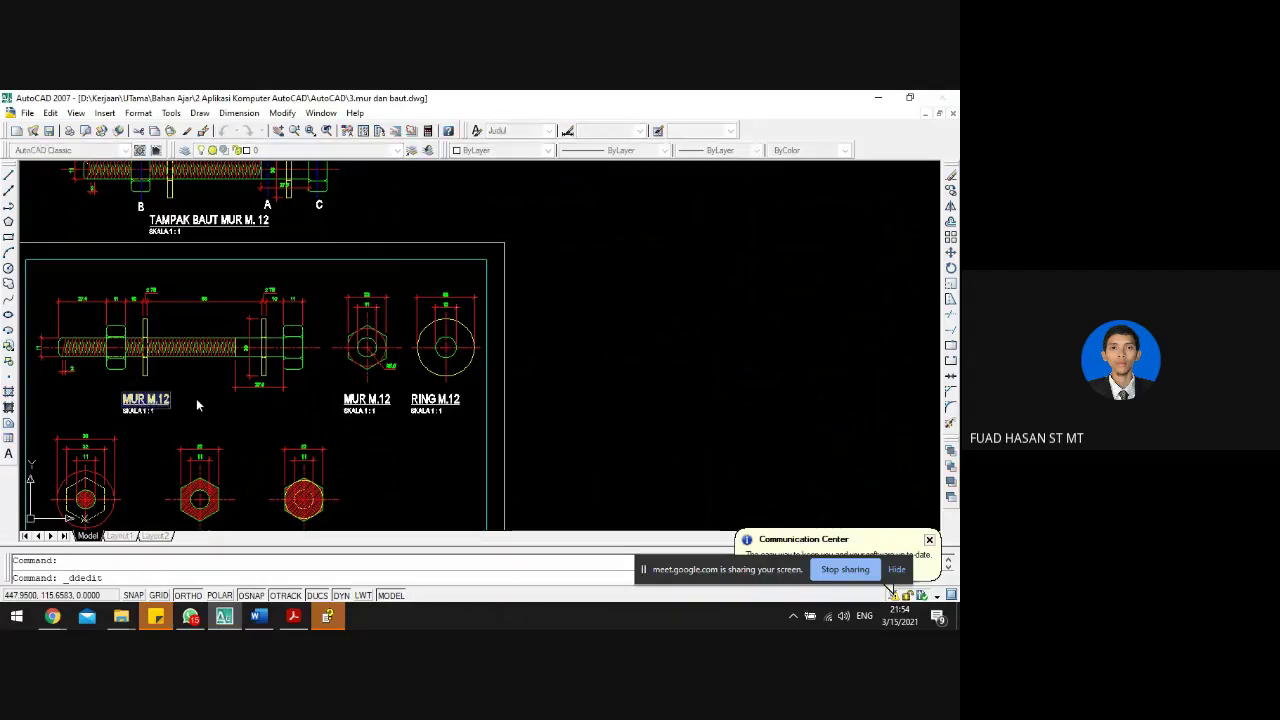
key("Left")
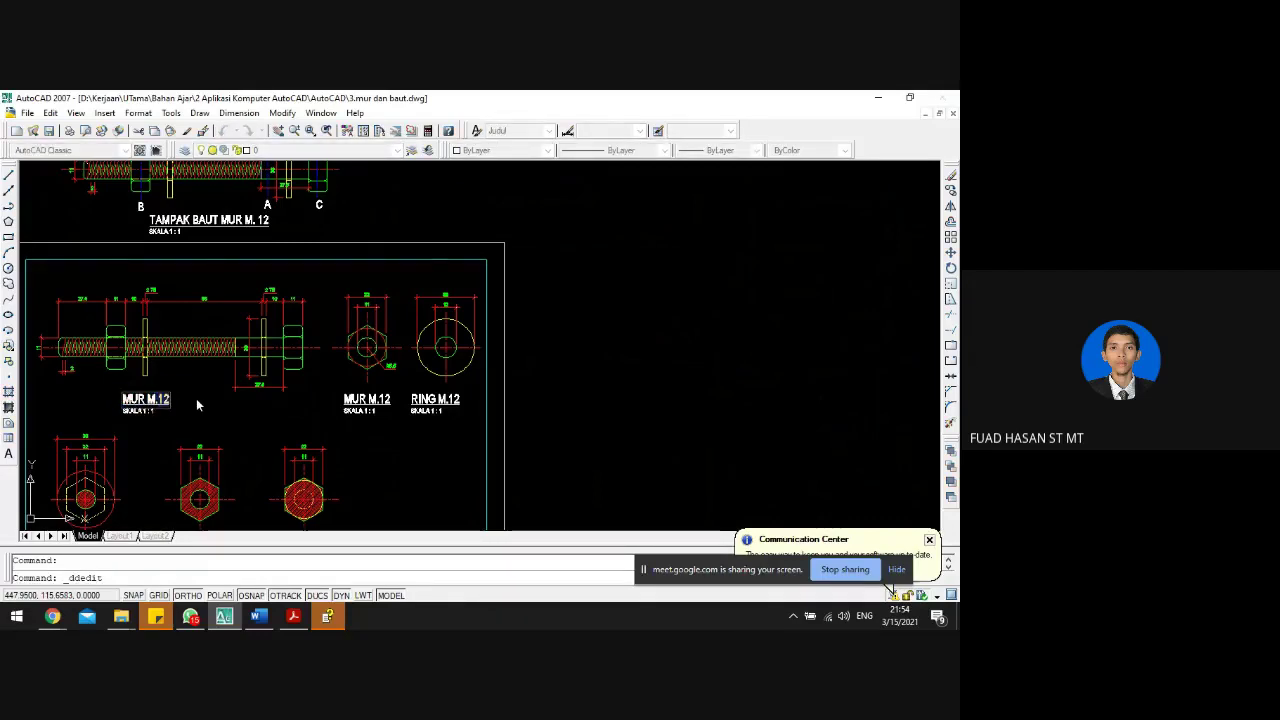
key("shift+Left")
key("shift+Left")
key("shift+Left")
key("shift+Left")
key("shift+Left")
type("TAMP")
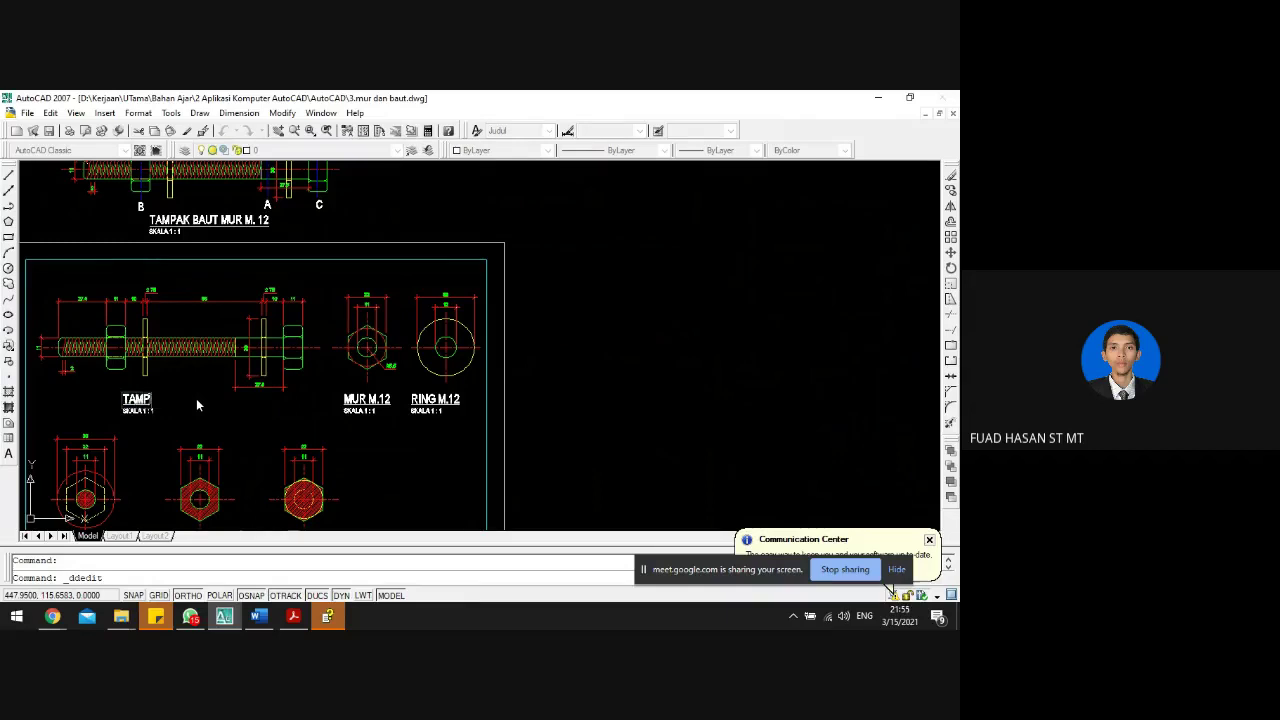
type("AK BAUT MUR M.12")
key("Return")
key("Escape")
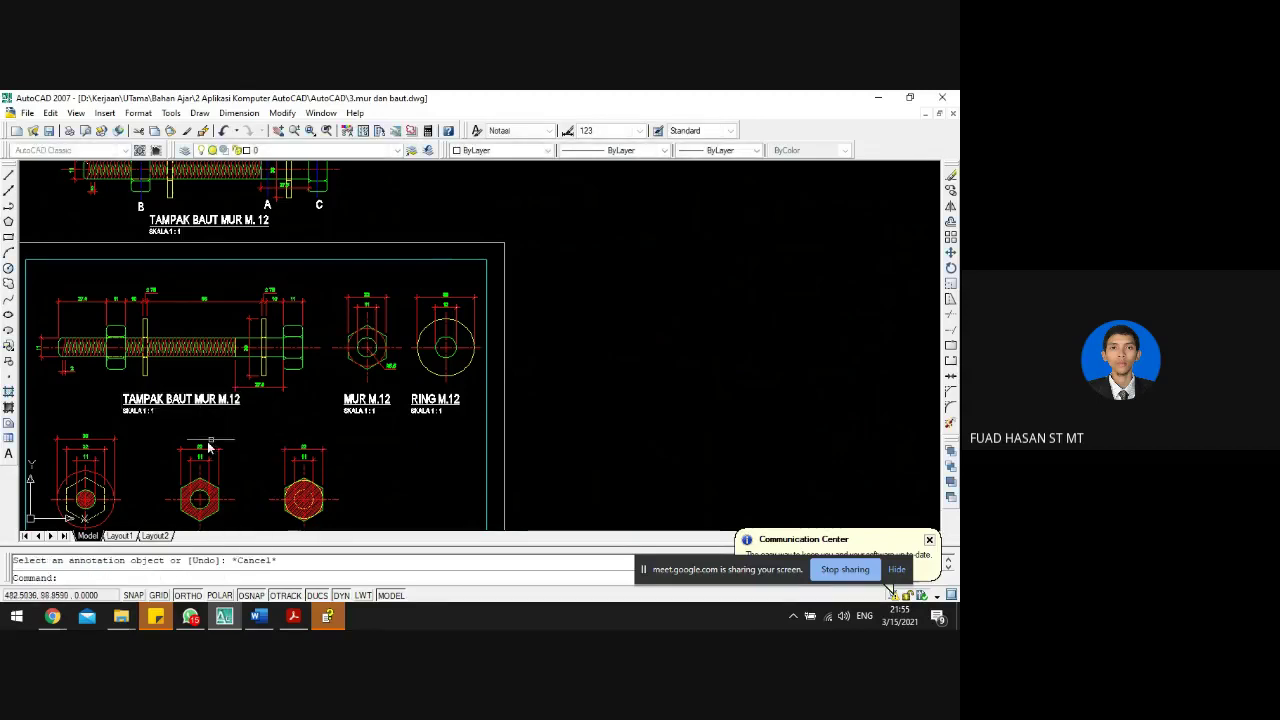
- Move the bolt view's title and scale note about 16 units horizontally towards the bolt's threaded end
left_click(188, 425)
left_click(135, 391)
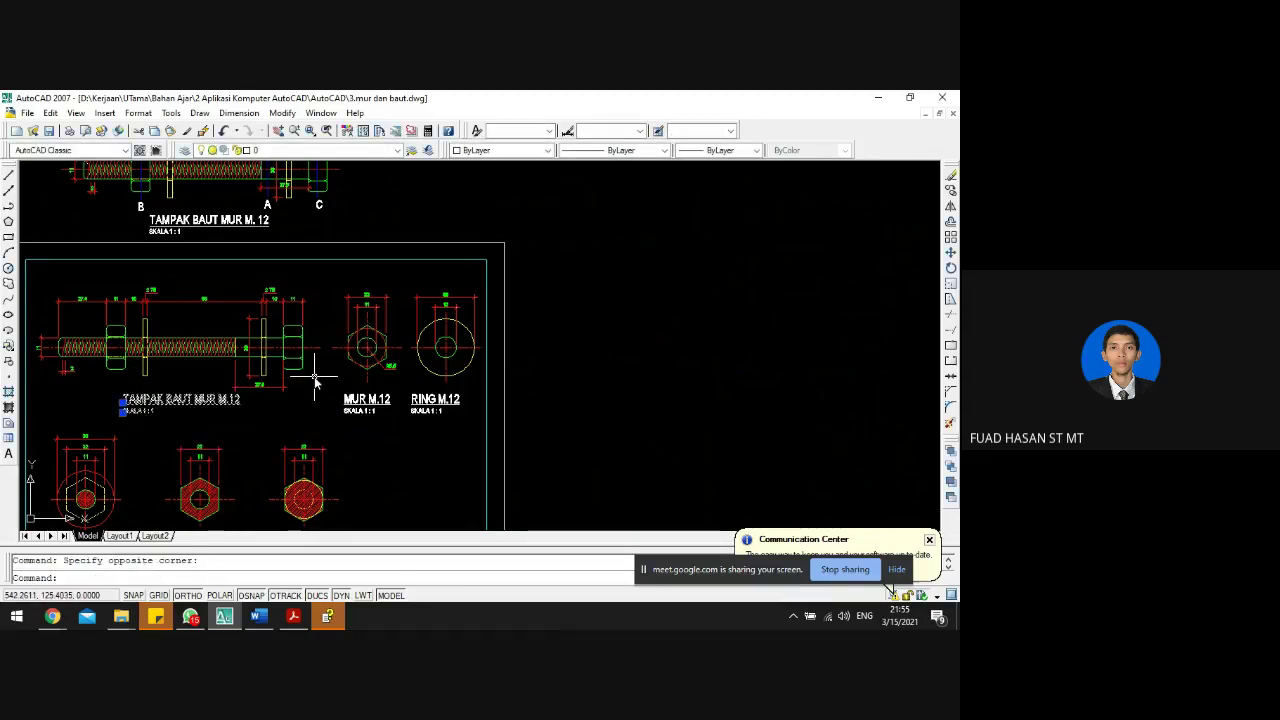
type("m")
key("Return")
left_click(294, 407)
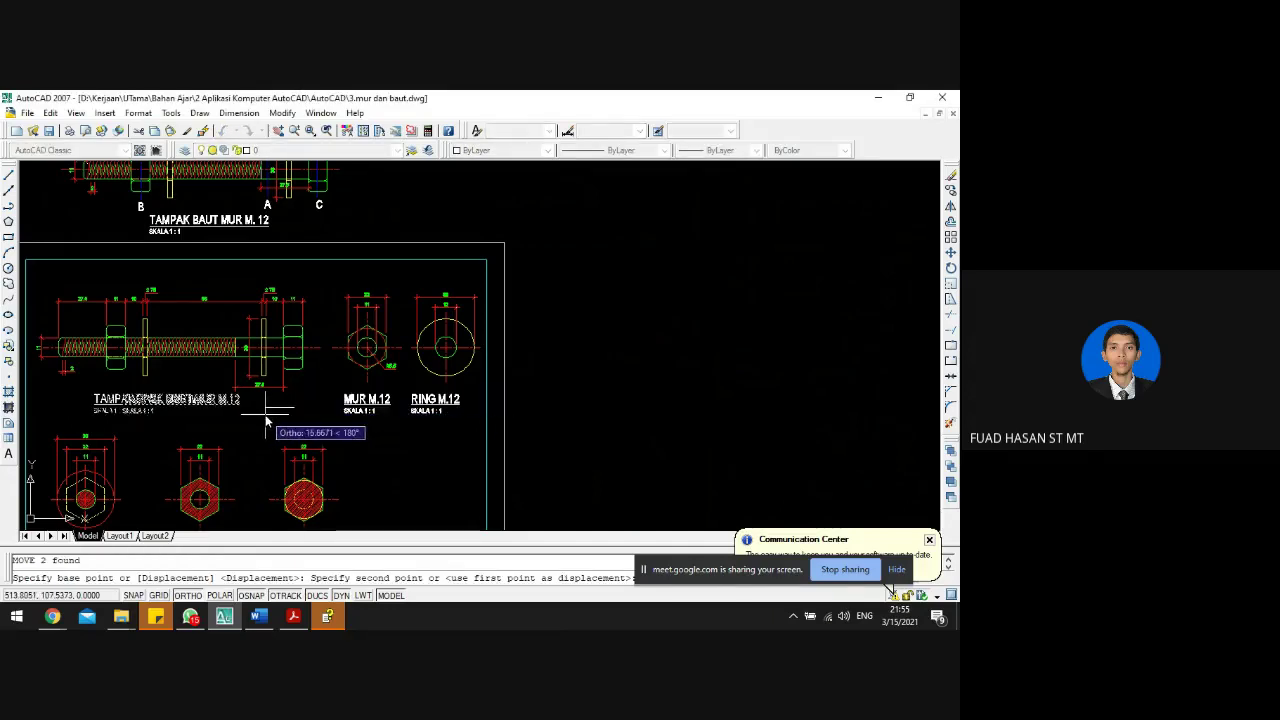
left_click(265, 414)
key("Escape")
- Add a radius dimension to the rounded upper corner at the bolt's free end, with its text above the shank
scroll(296, 335, "down", 4)
scroll(240, 276, "up", 3)
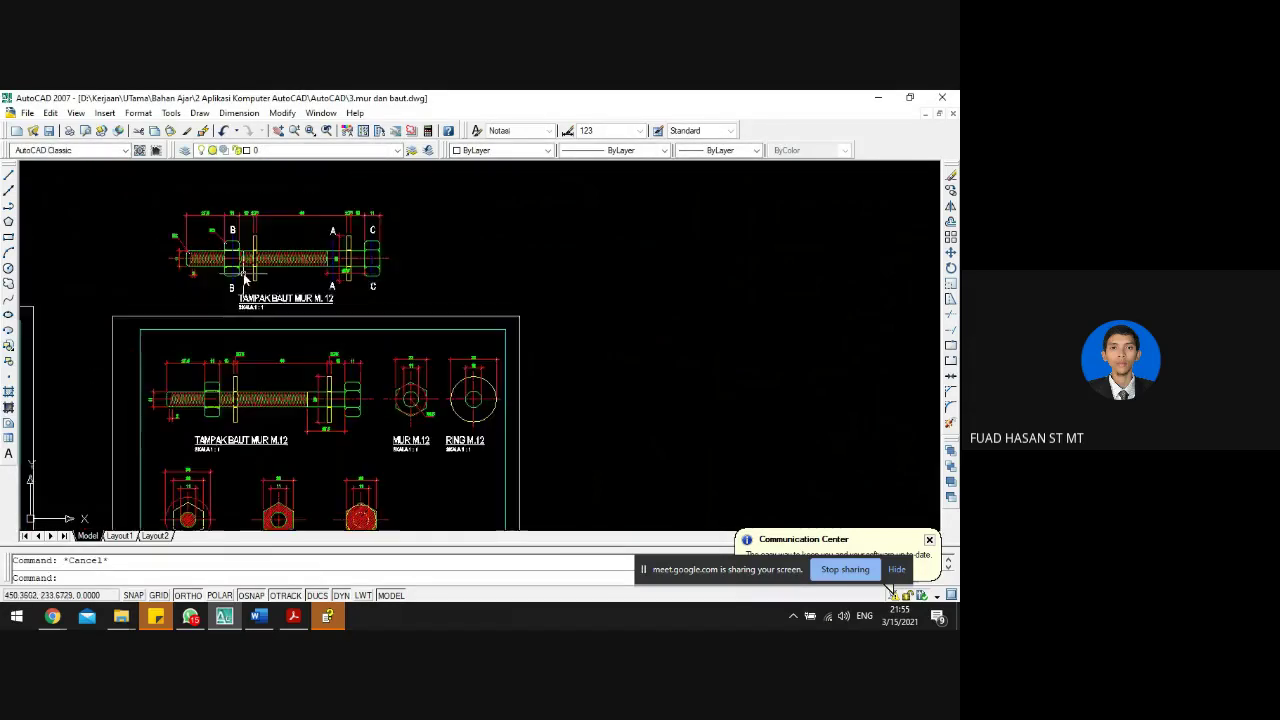
scroll(195, 285, "up", 4)
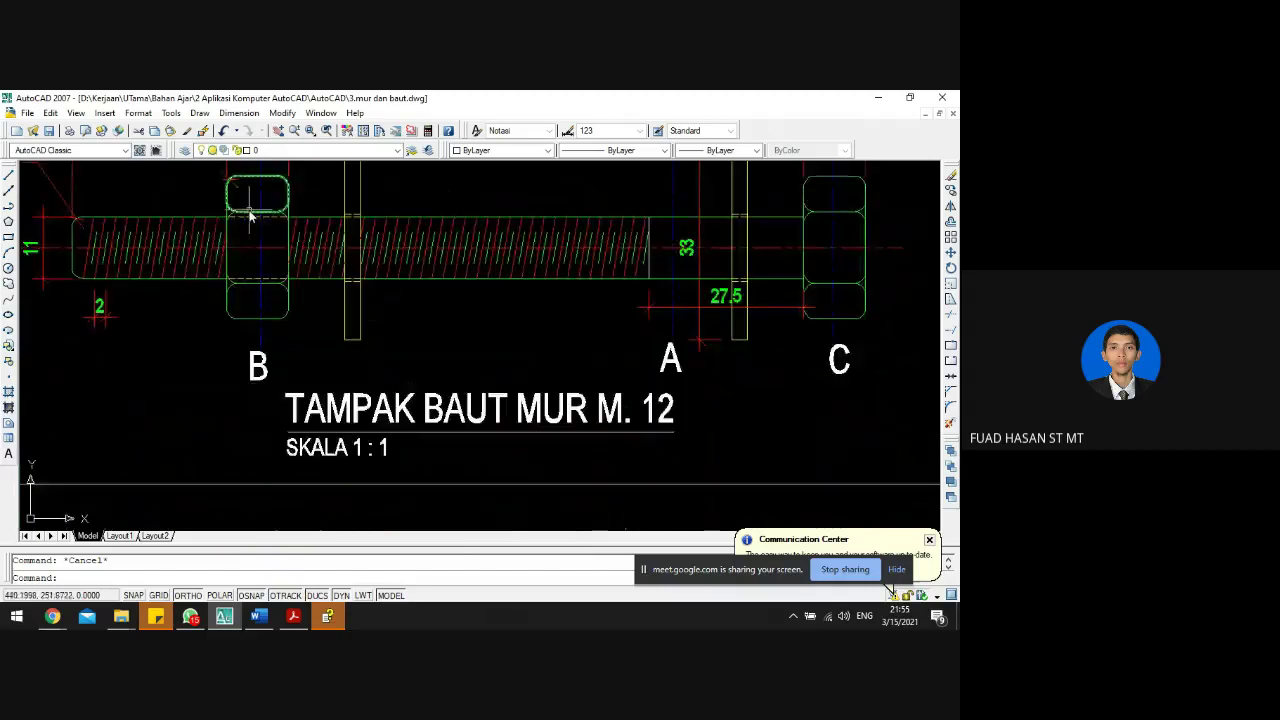
scroll(215, 210, "down", 5)
scroll(219, 200, "up", 3)
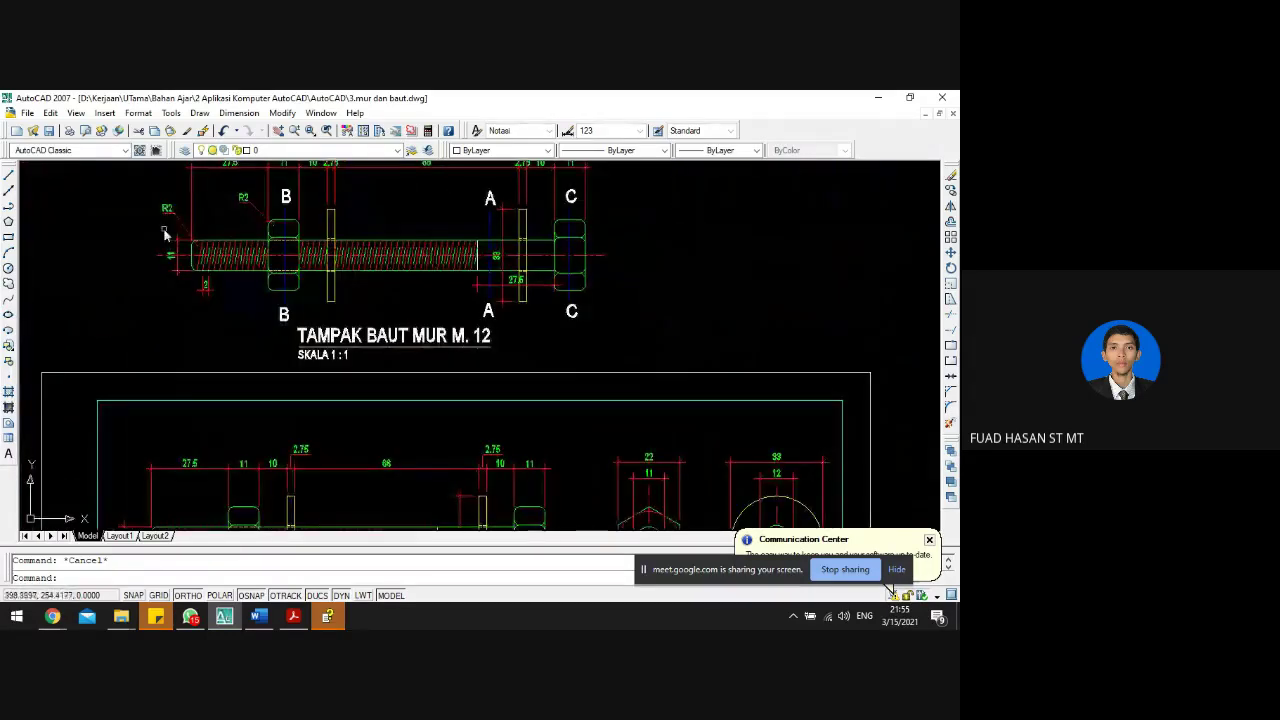
left_click(239, 113)
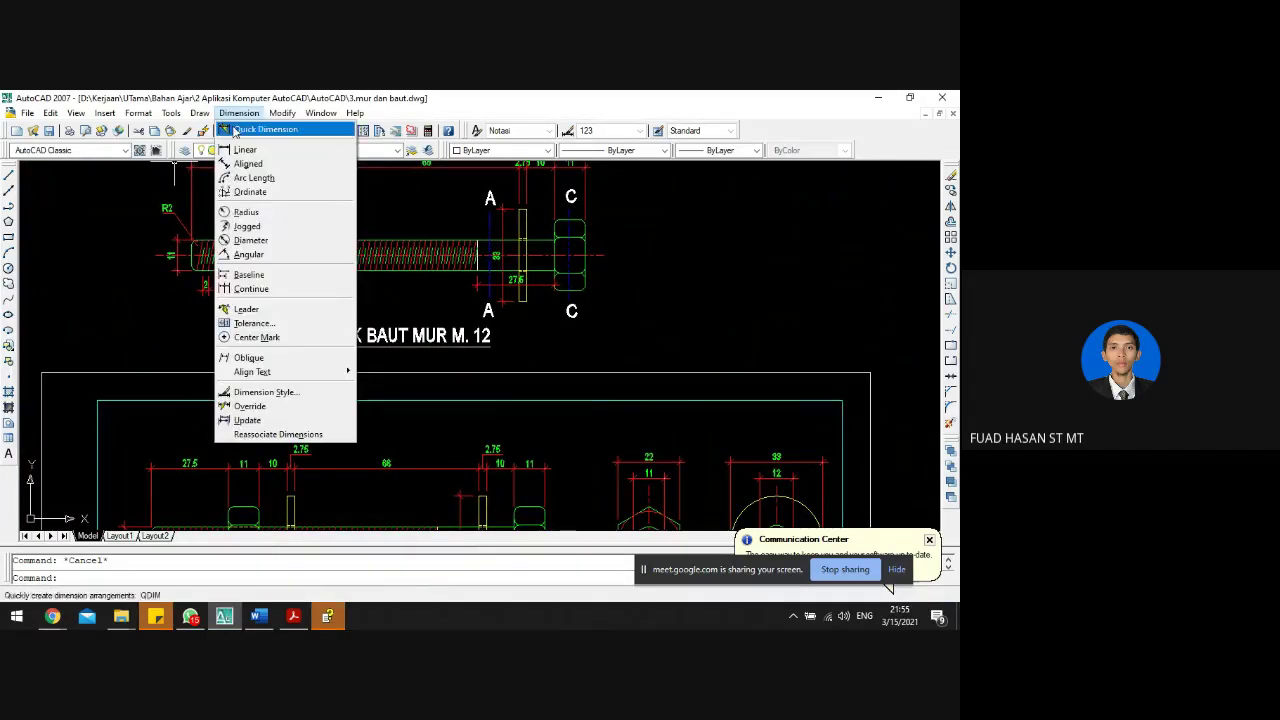
left_click(245, 209)
scroll(203, 509, "up", 2)
scroll(203, 509, "down", 3)
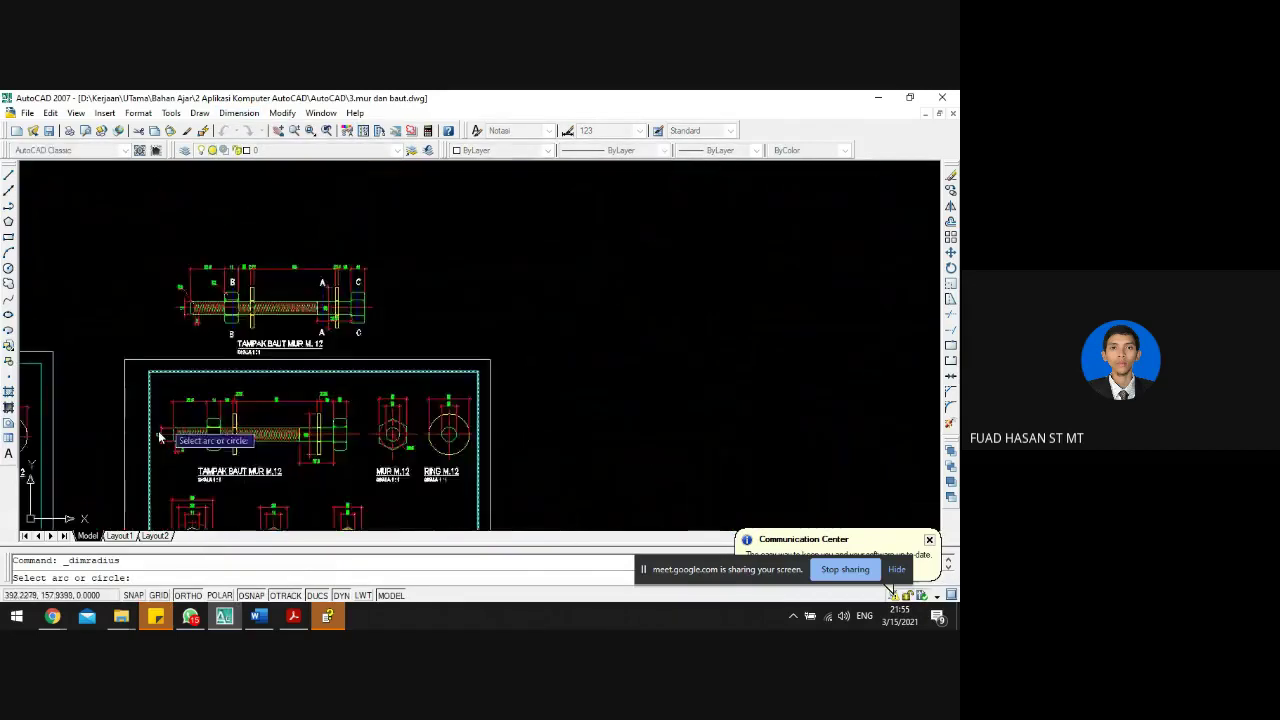
scroll(186, 423, "up", 6)
left_click(215, 446)
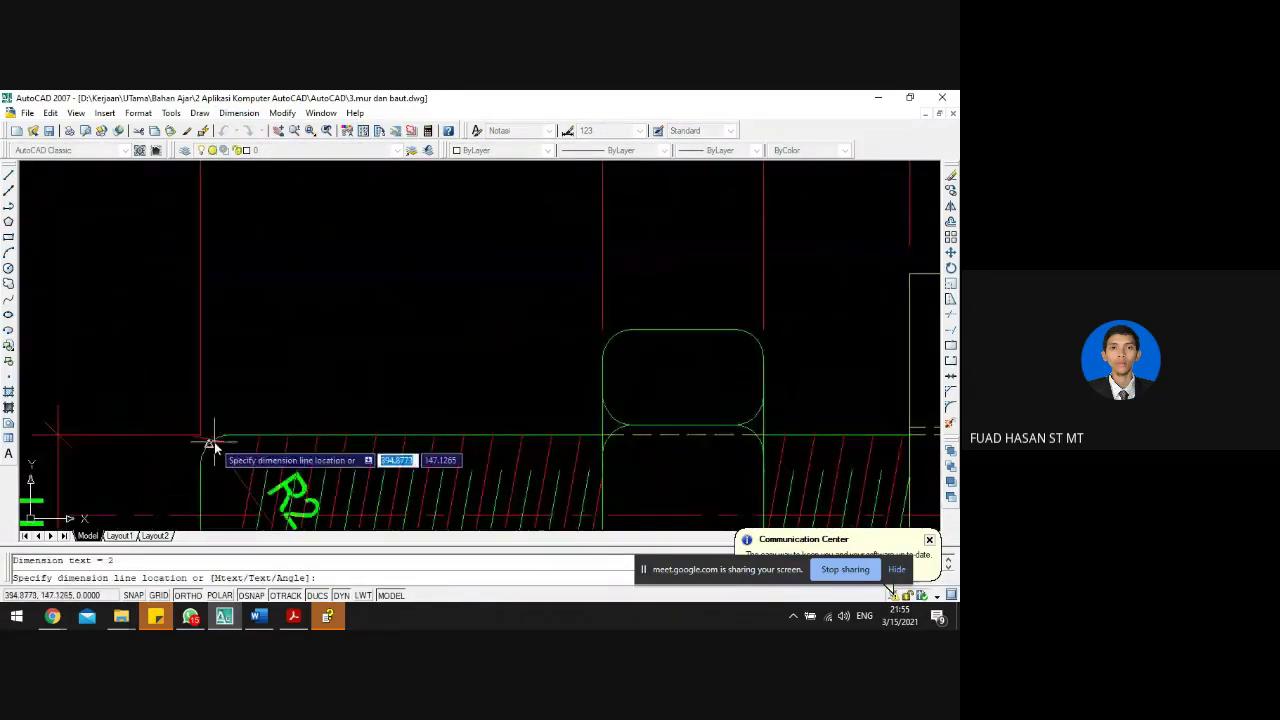
scroll(209, 443, "down", 2)
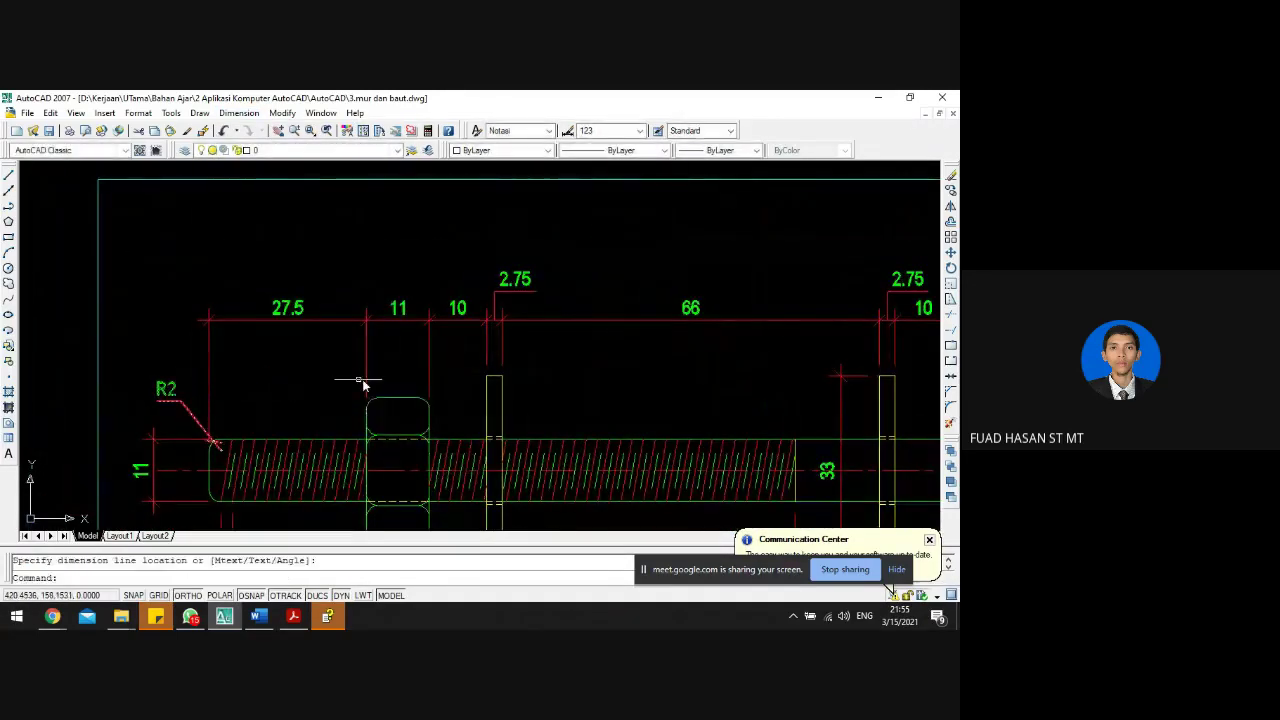
- Add a radius dimension to the nut's upper corner facing the bolt's free end, with its text above the shank
scroll(368, 410, "up", 3)
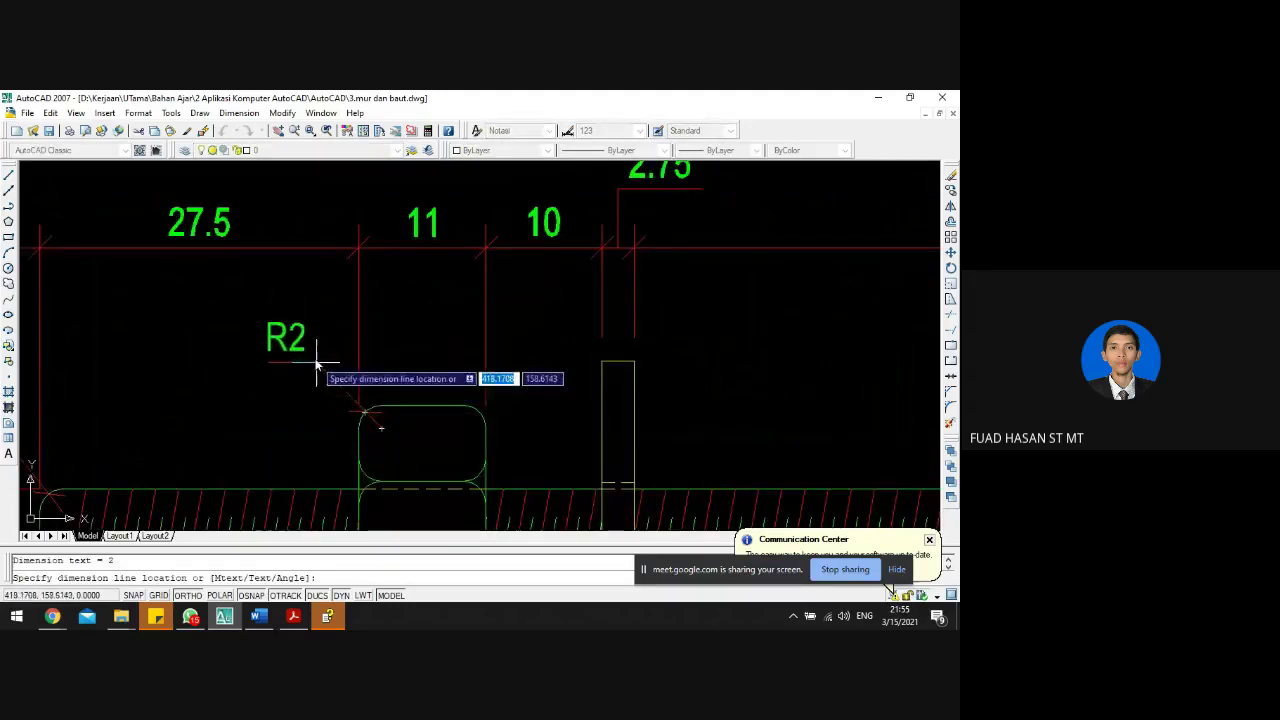
scroll(214, 363, "down", 5)
key("Escape")
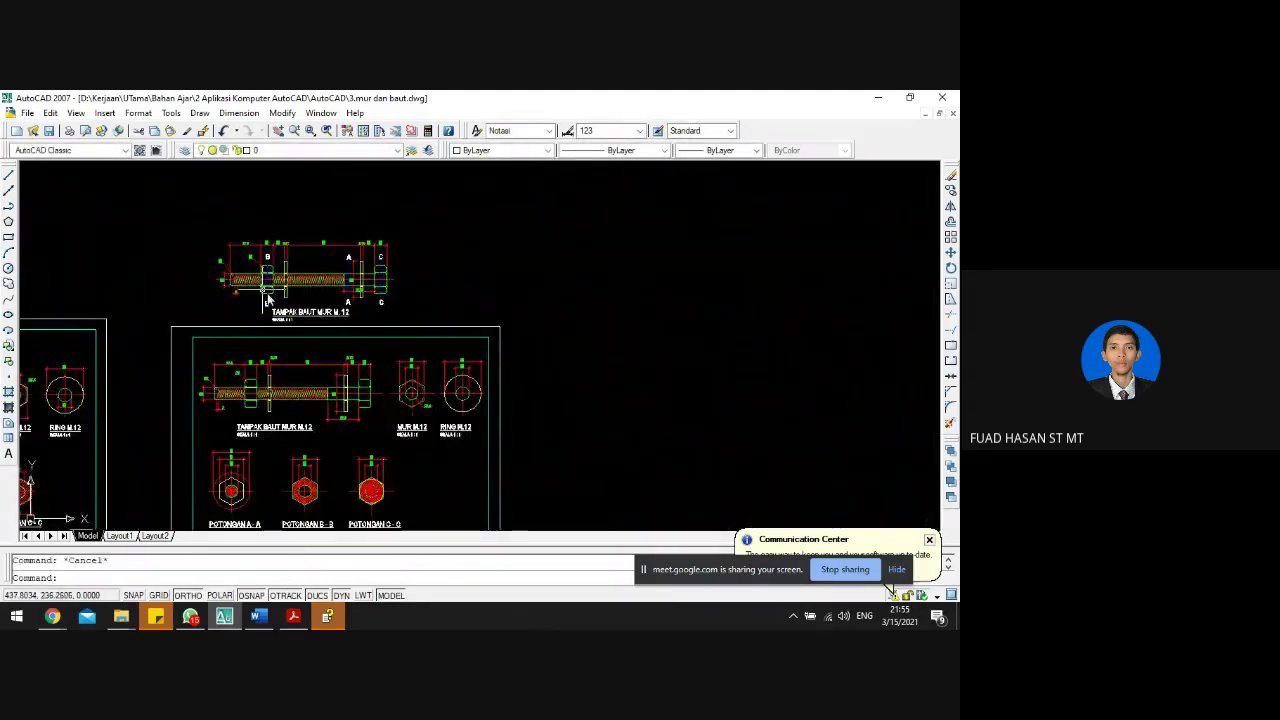
scroll(246, 397, "up", 2)
scroll(267, 392, "up", 3)
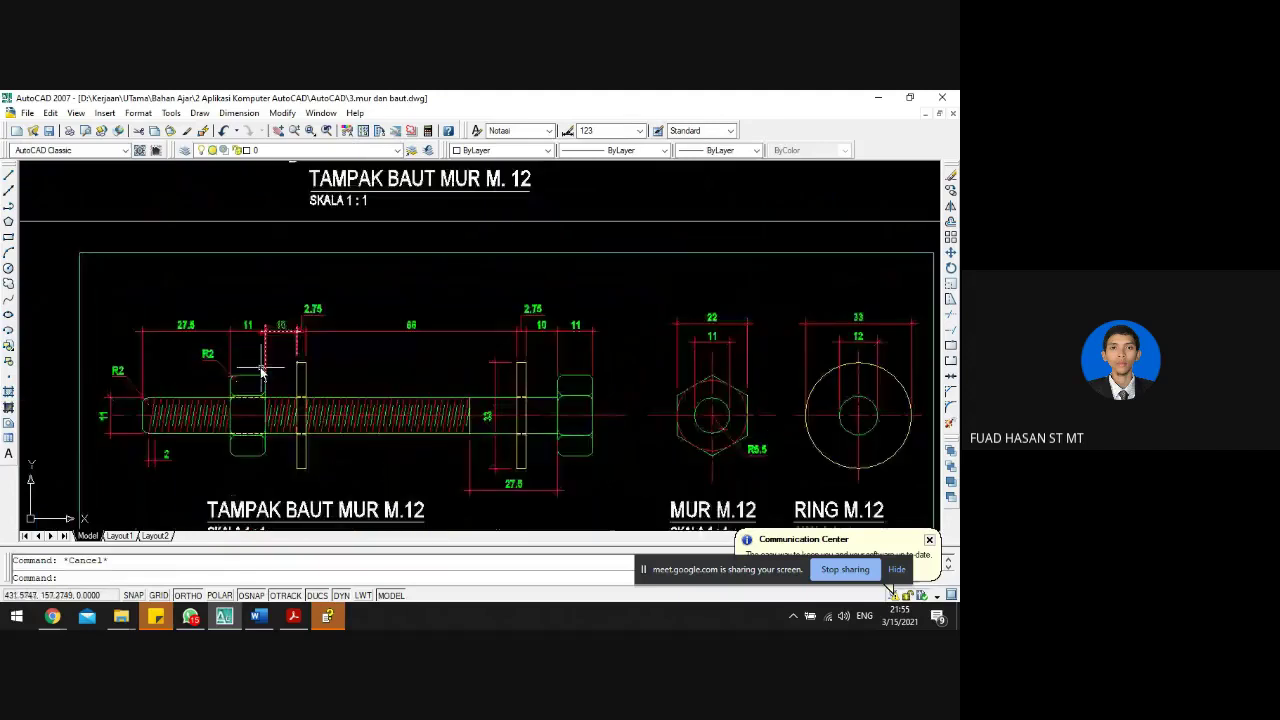
type("l")
key("Return")
left_click(246, 376)
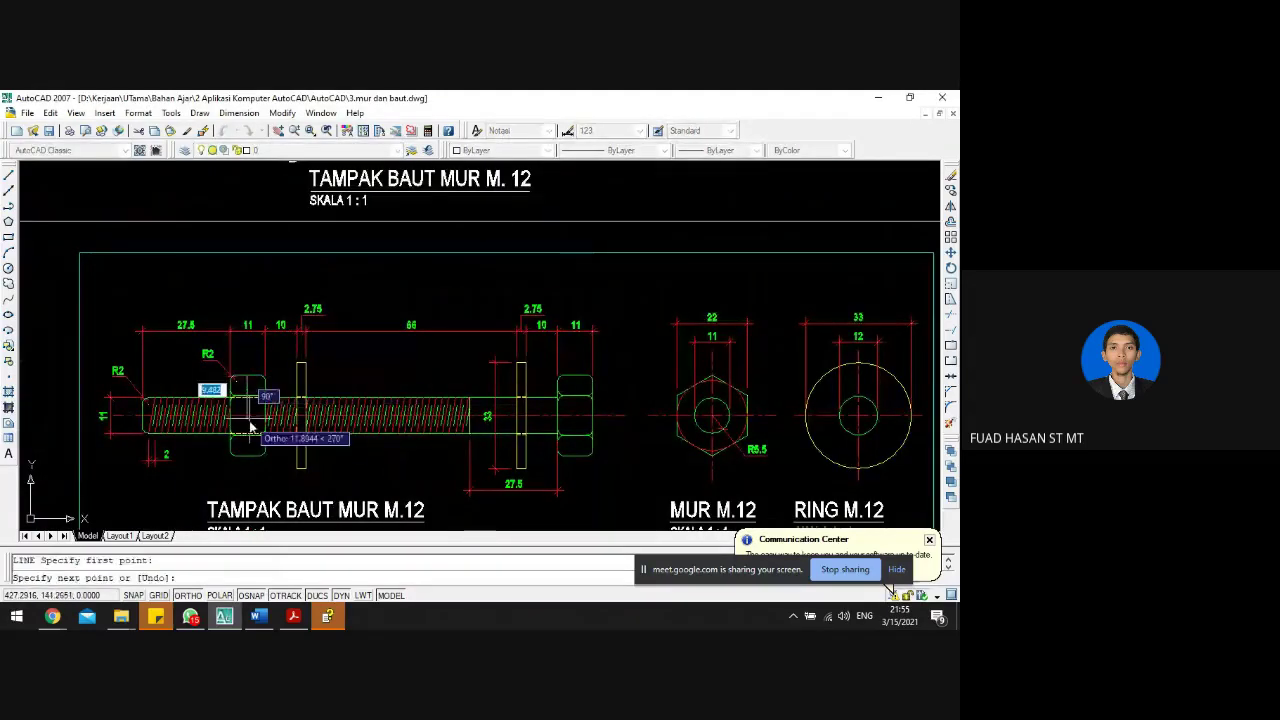
key("Escape")
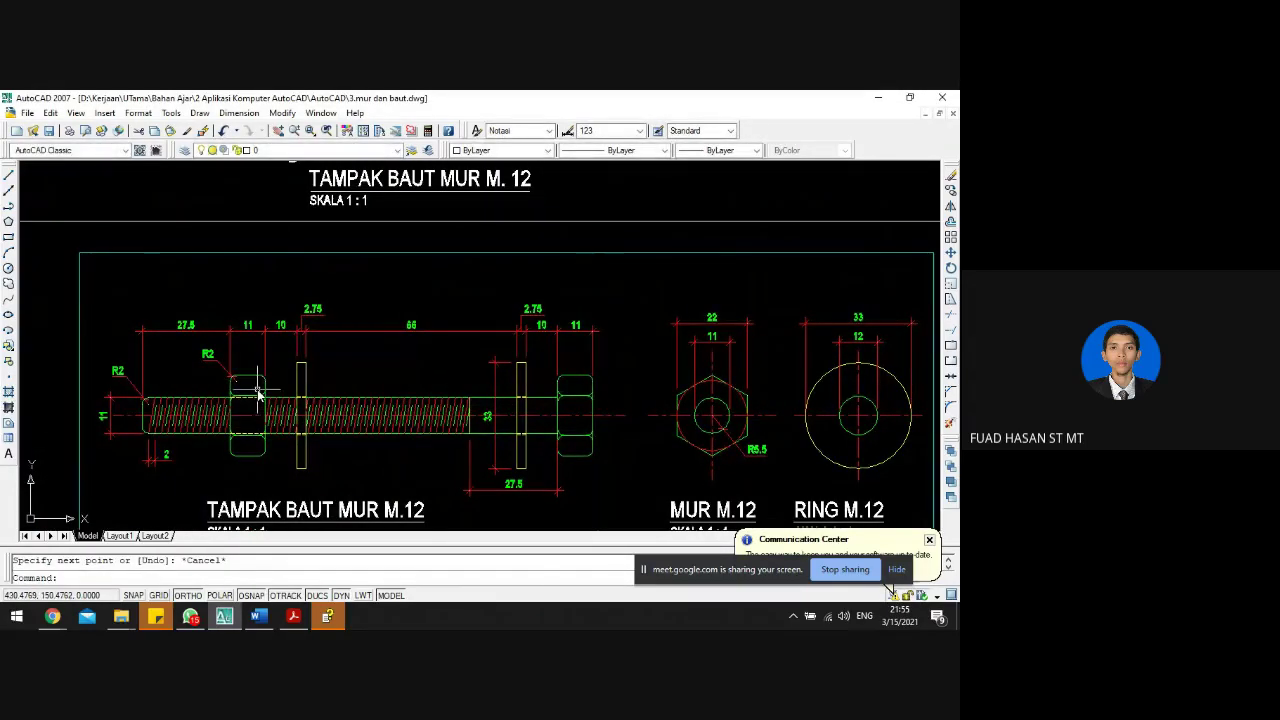
- Draw a vertical line through the middle of the side-view nut, from its upper edge to its lower edge
key("Return")
left_click(249, 377)
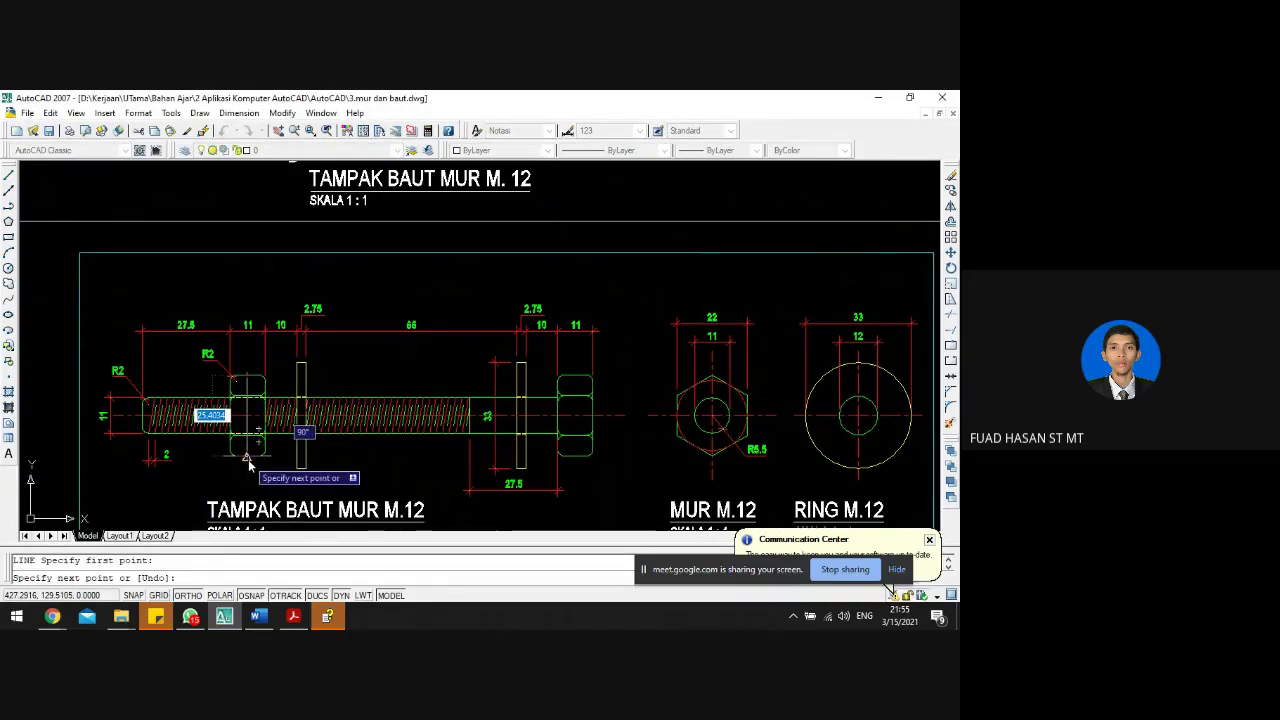
key("Escape")
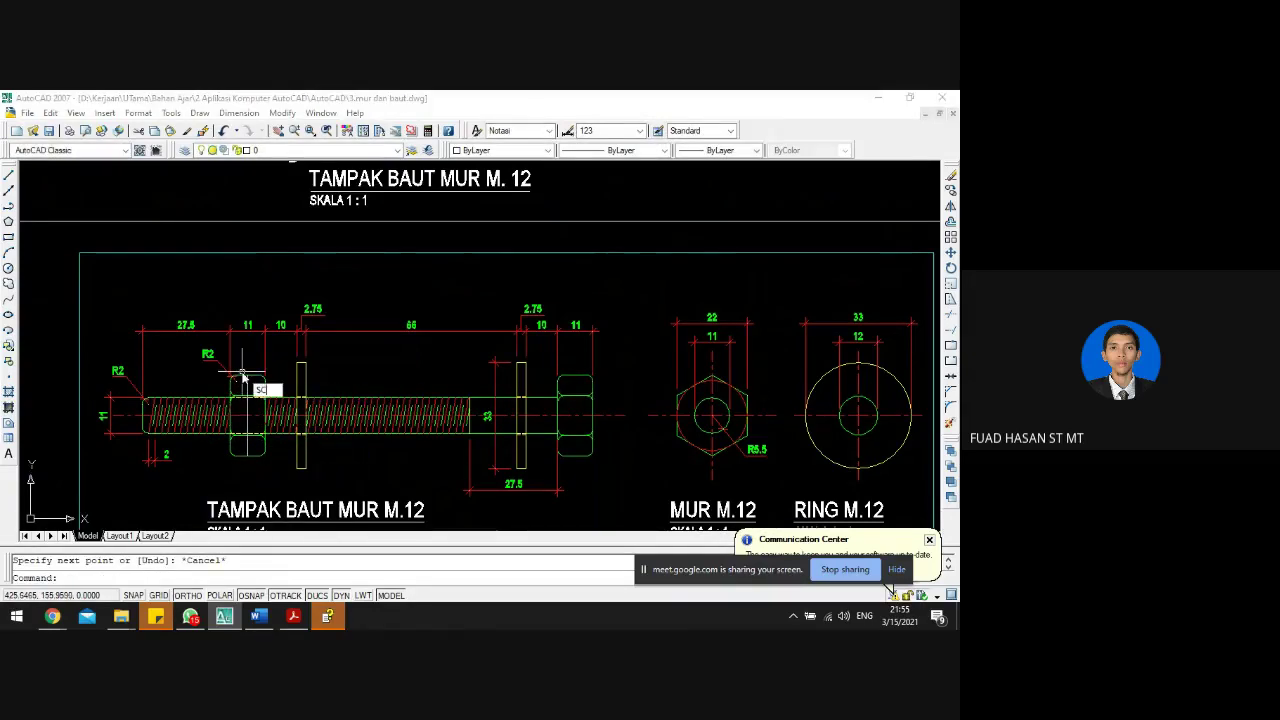
- Scale the nut's vertical line by a factor of 1.5 about its midpoint
key("Return")
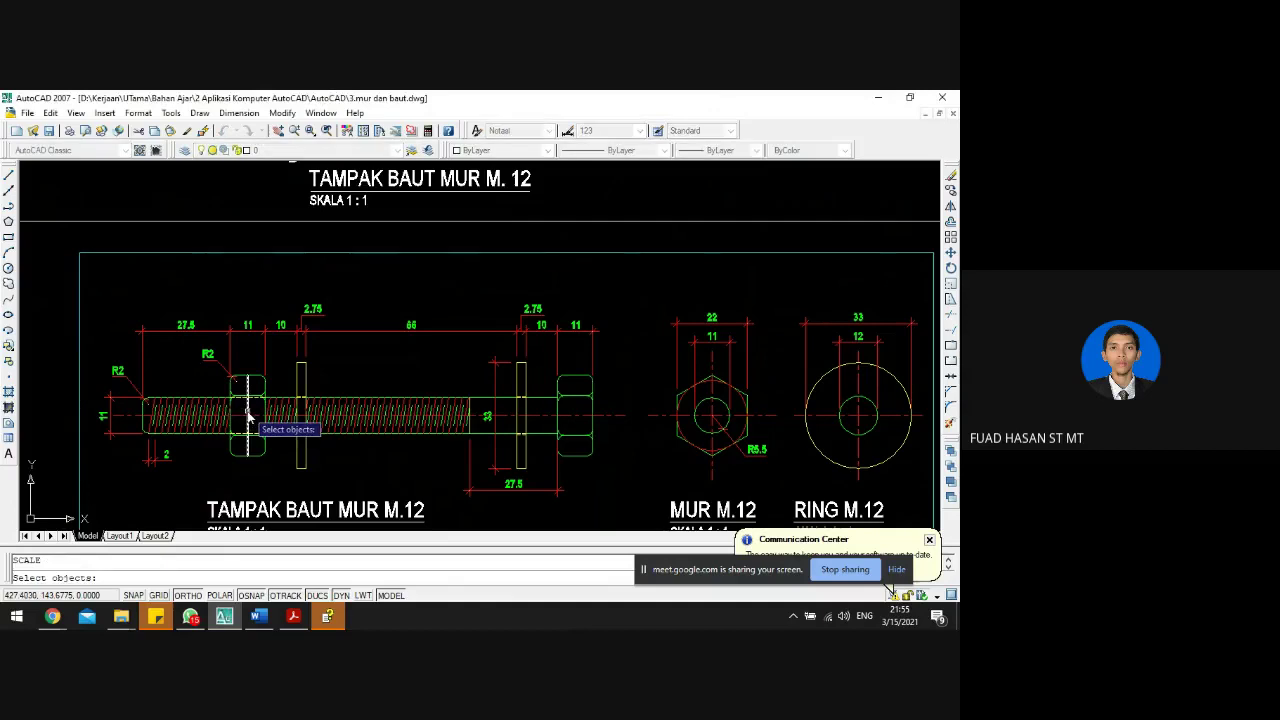
key("Return")
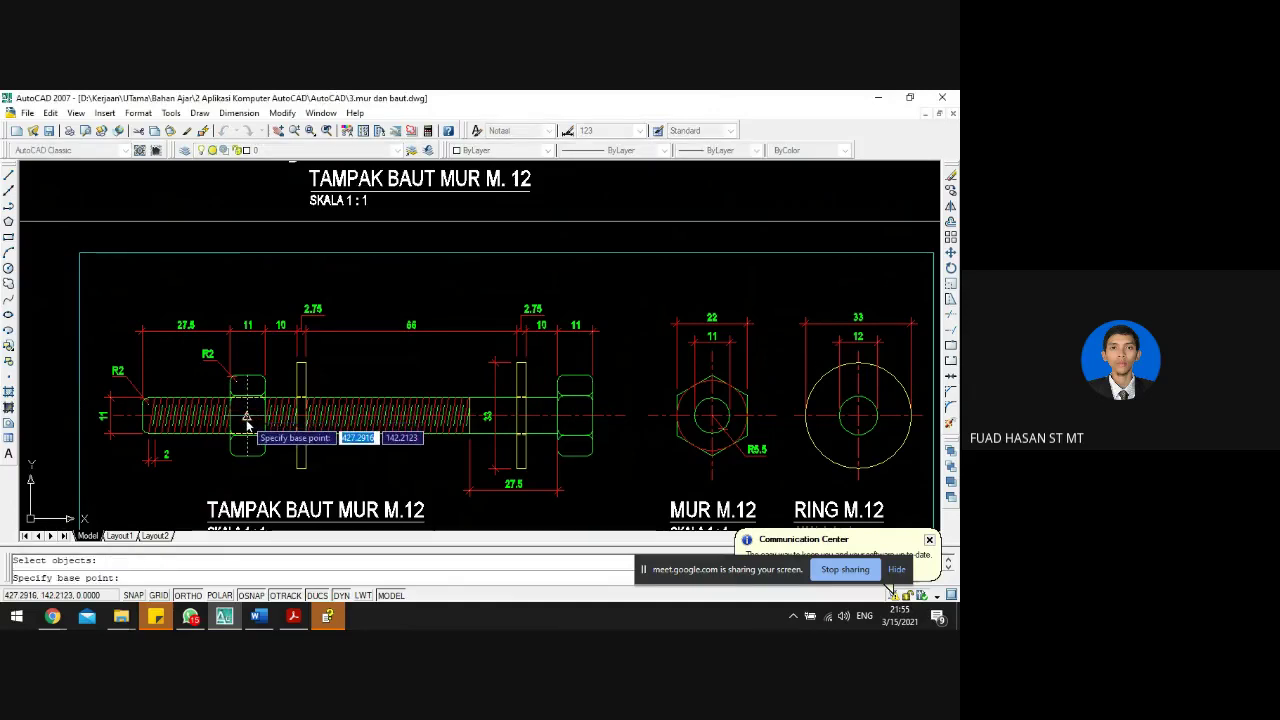
left_click(247, 423)
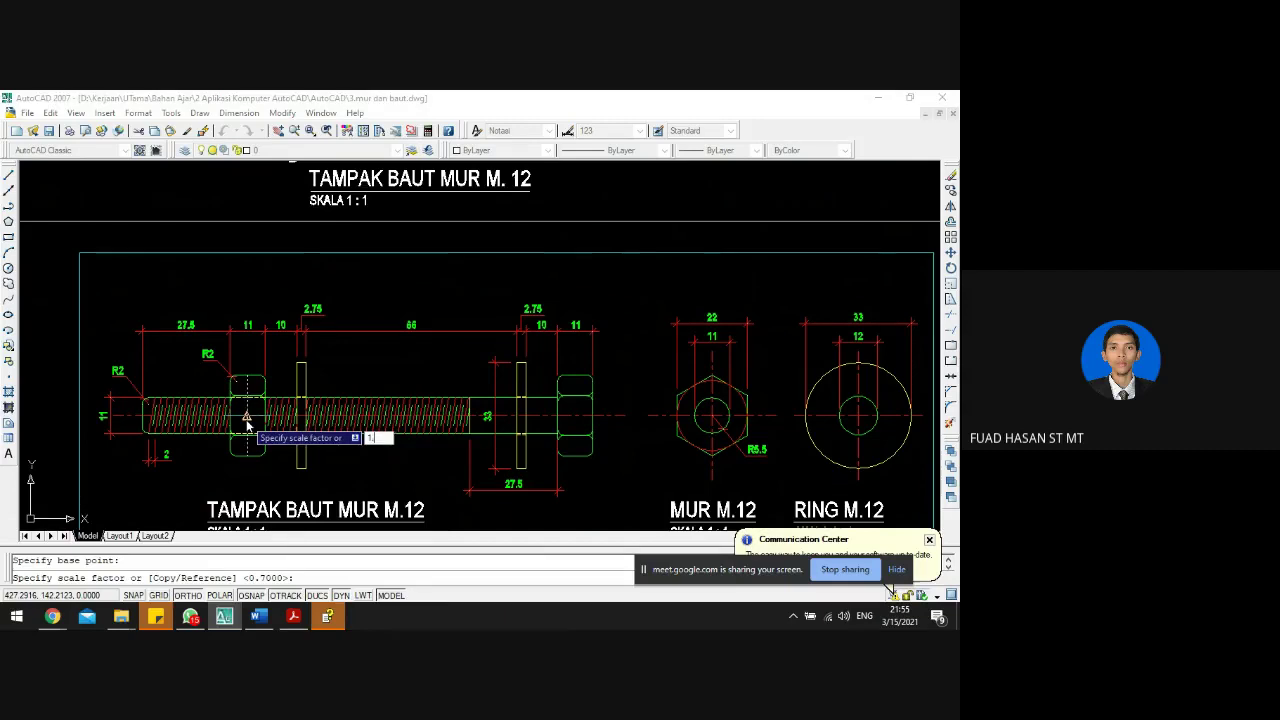
key("Return")
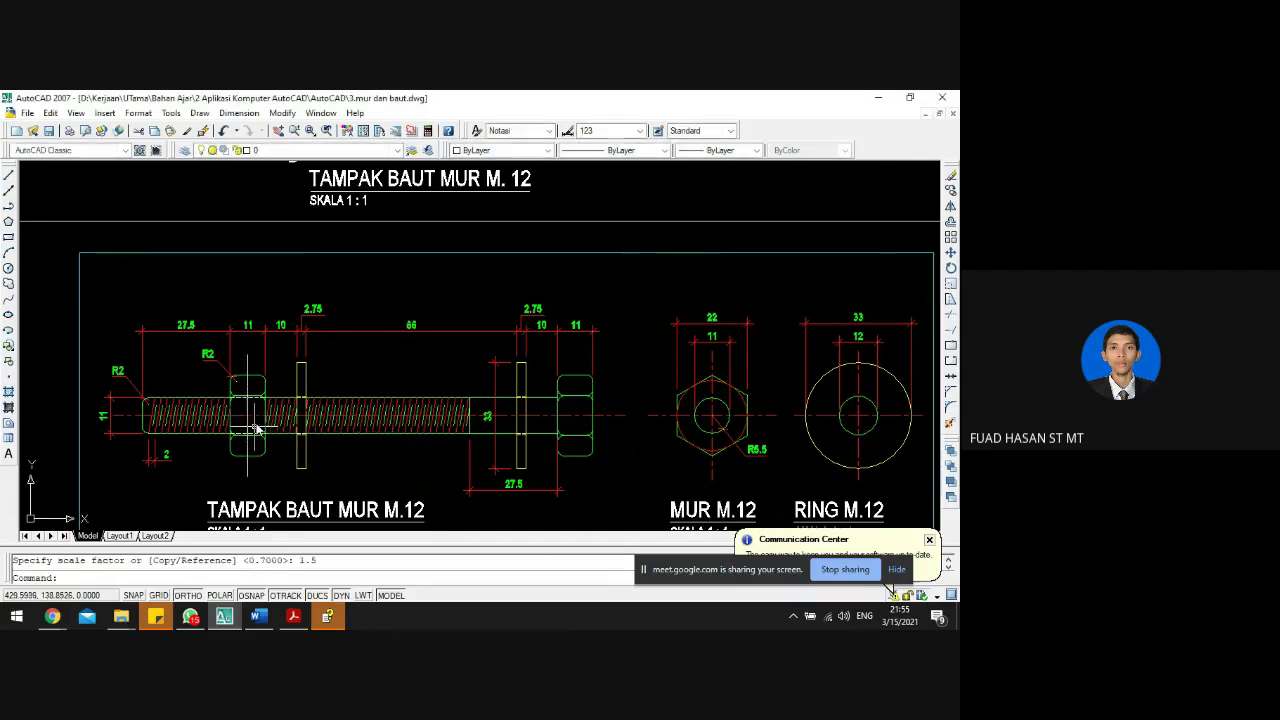
- Assign the nut's vertical section line to the GPOT layer, like the section line in the reference view above
left_click(246, 376)
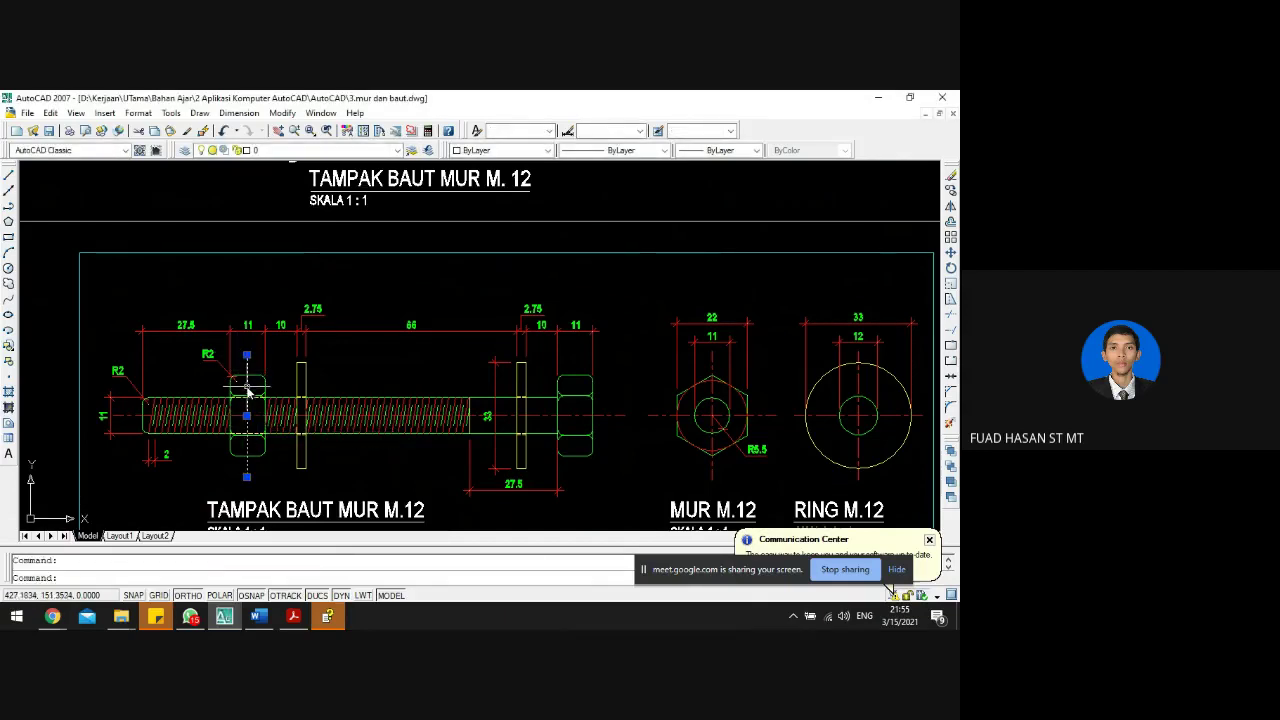
scroll(248, 392, "down", 2)
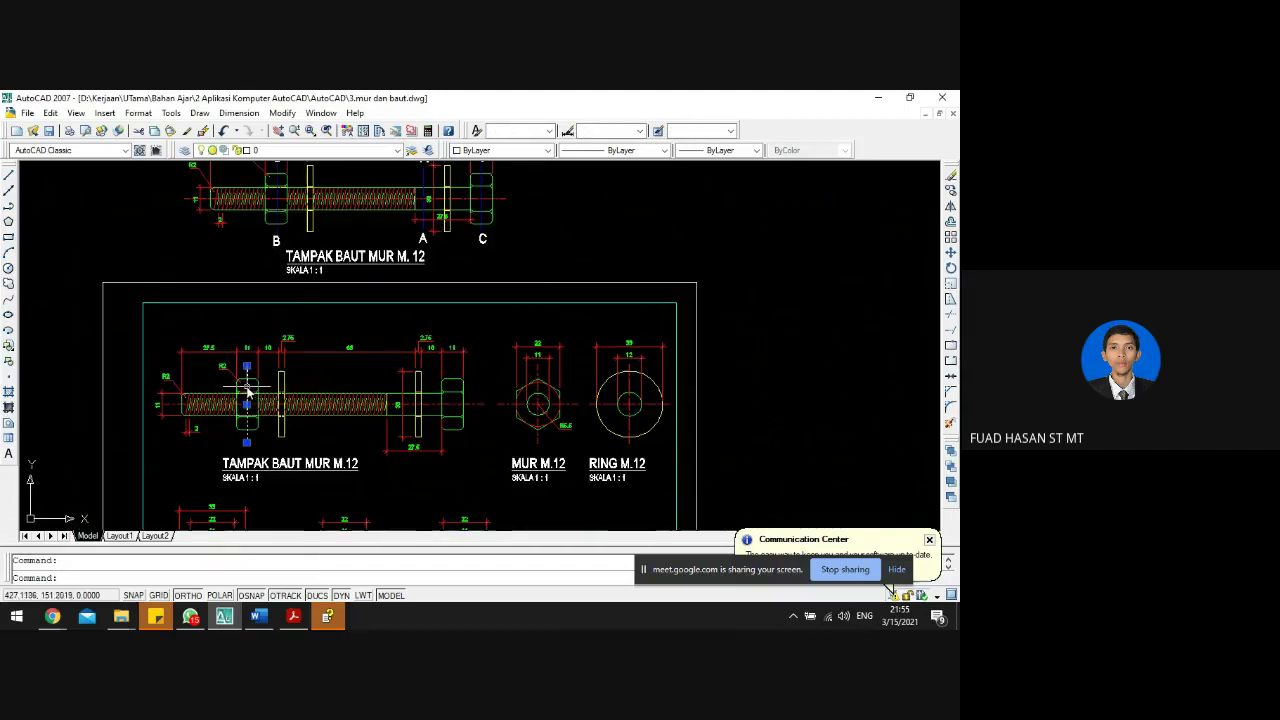
left_click(279, 183)
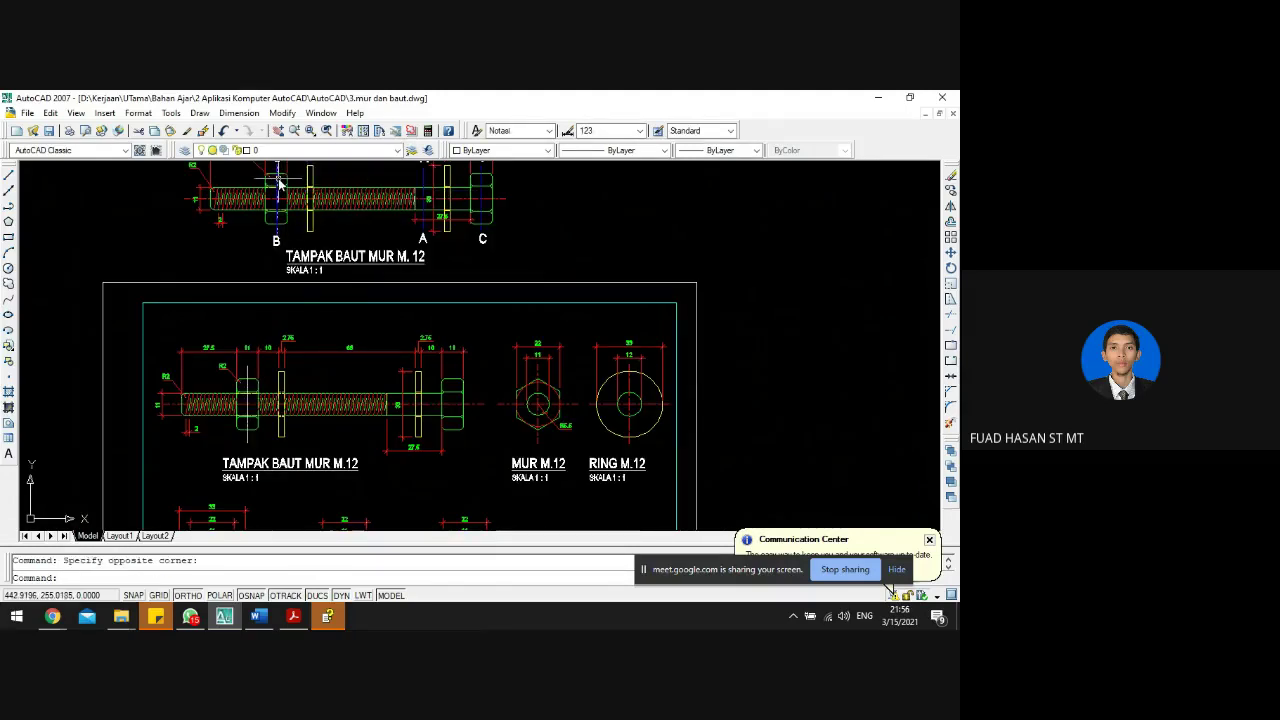
key("Escape")
scroll(237, 381, "up", 2)
left_click(258, 362)
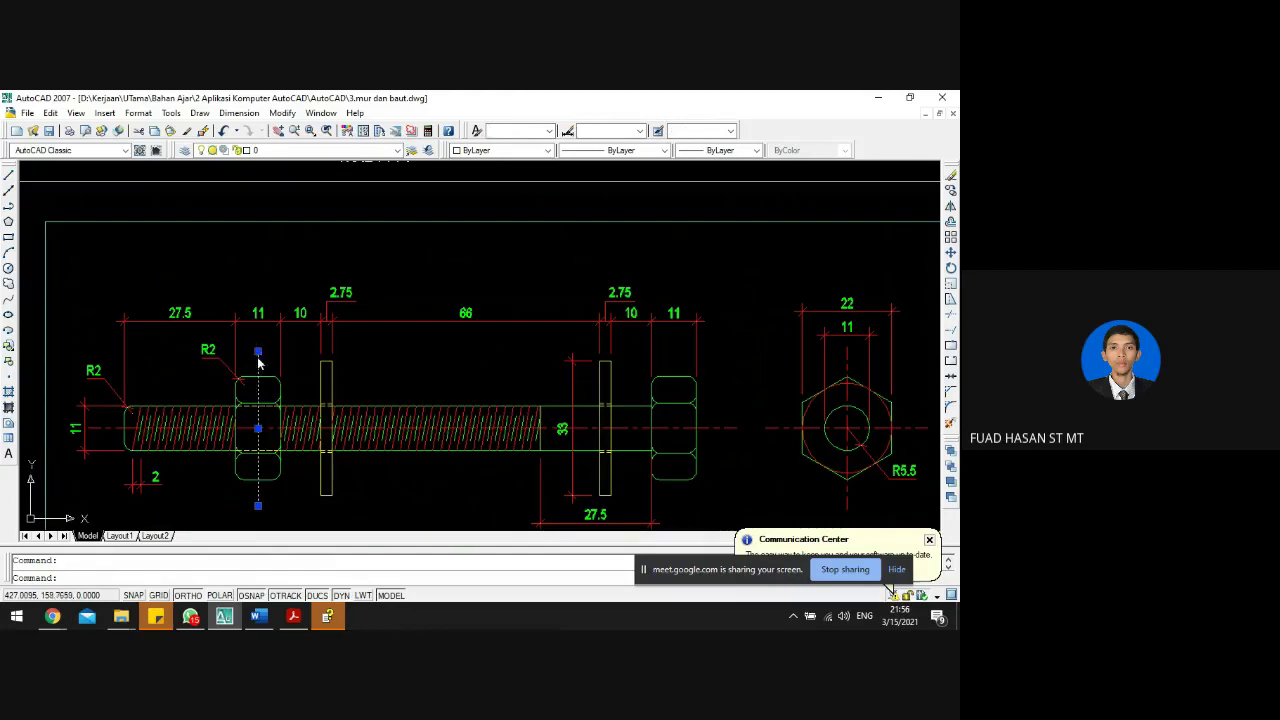
left_click(299, 150)
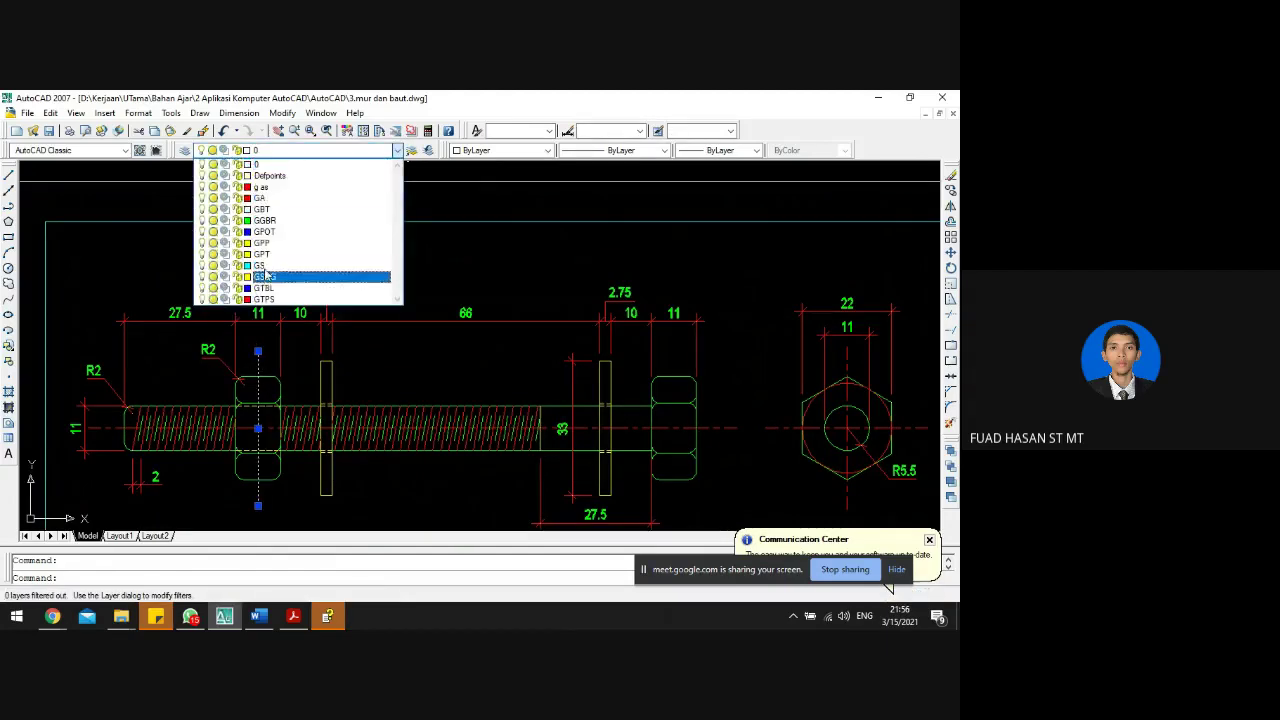
key("Escape")
key("Escape")
- Set the linetype scale of the nut's blue section line to 5
scroll(257, 368, "up", 3)
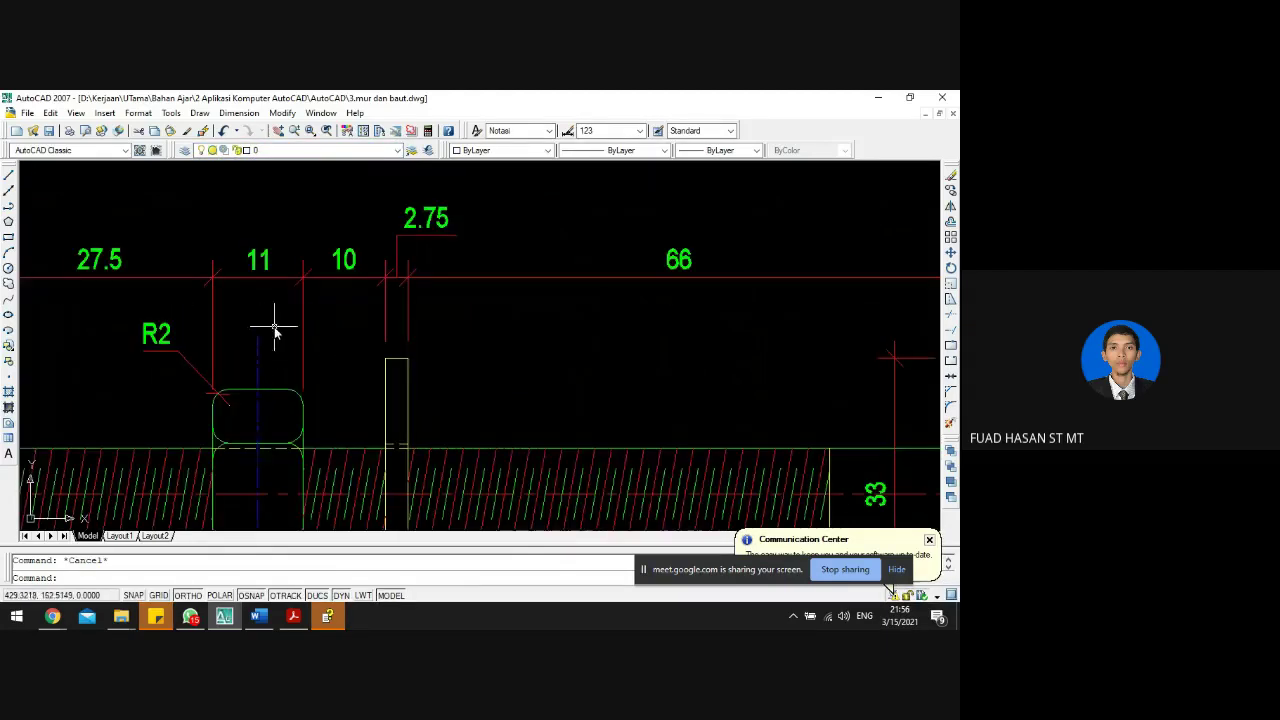
scroll(276, 355, "down", 3)
scroll(281, 293, "up", 2)
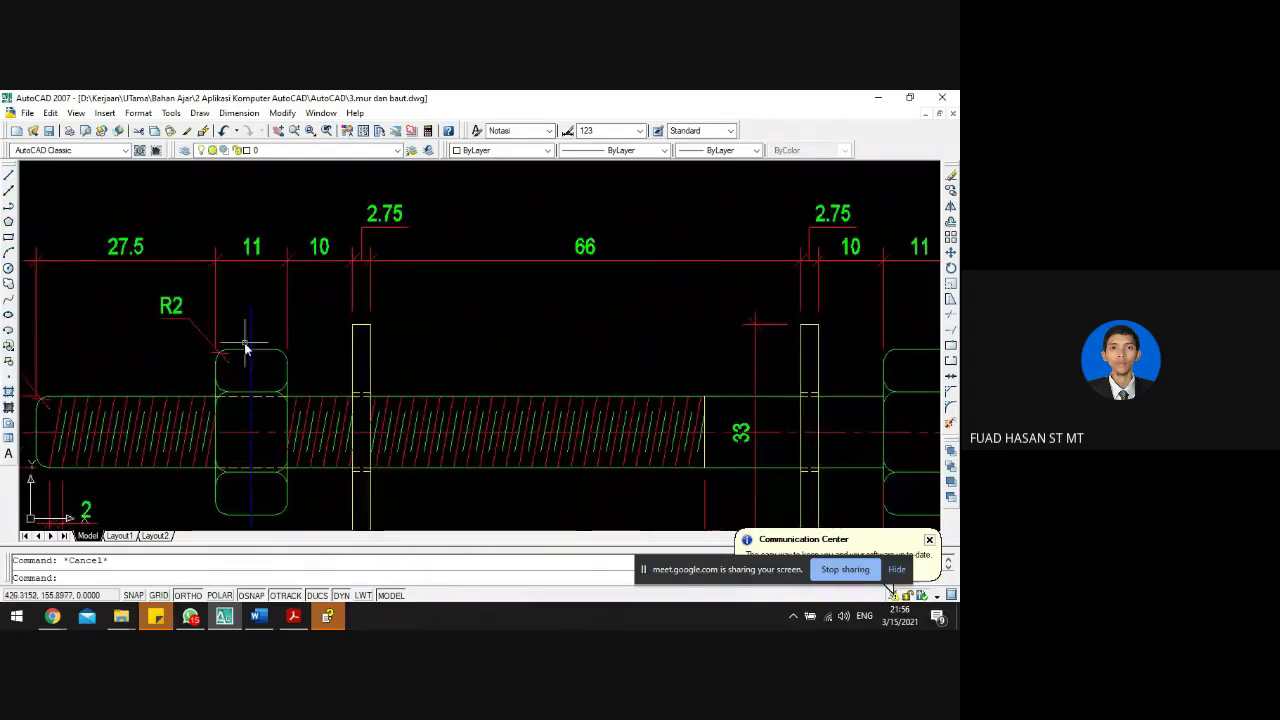
left_click(249, 338)
right_click(251, 306)
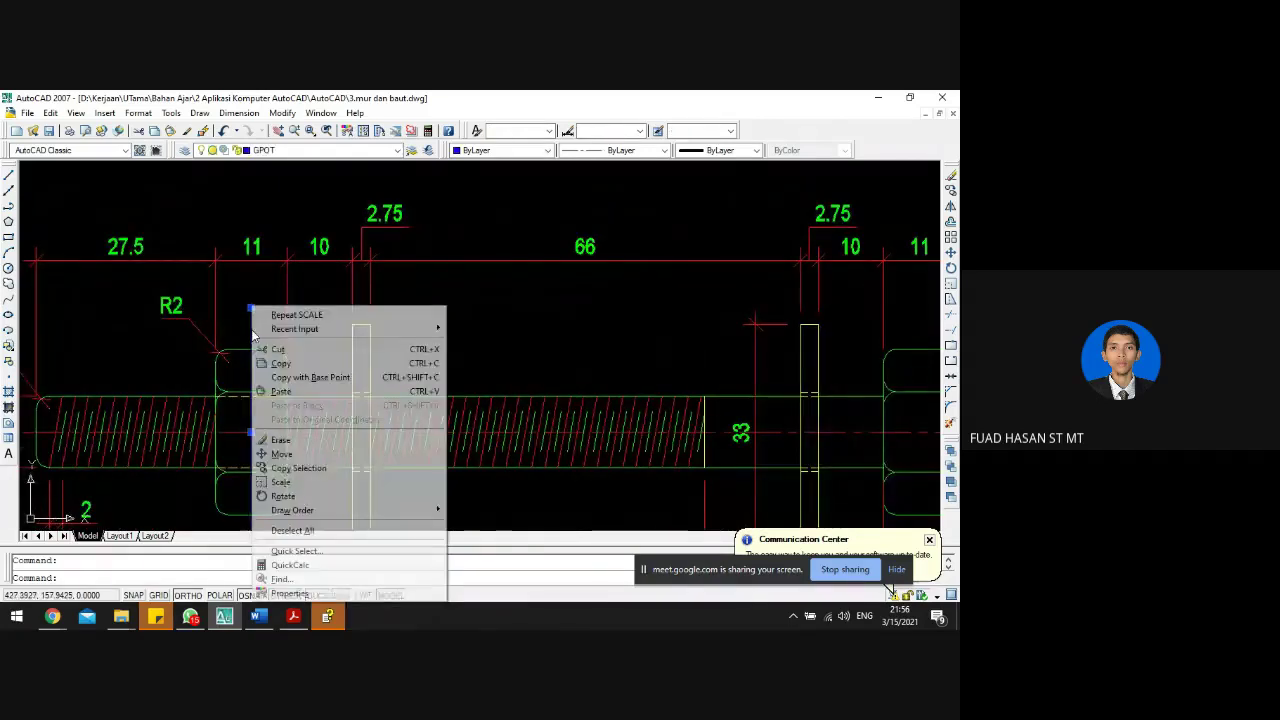
left_click(302, 593)
left_click(156, 224)
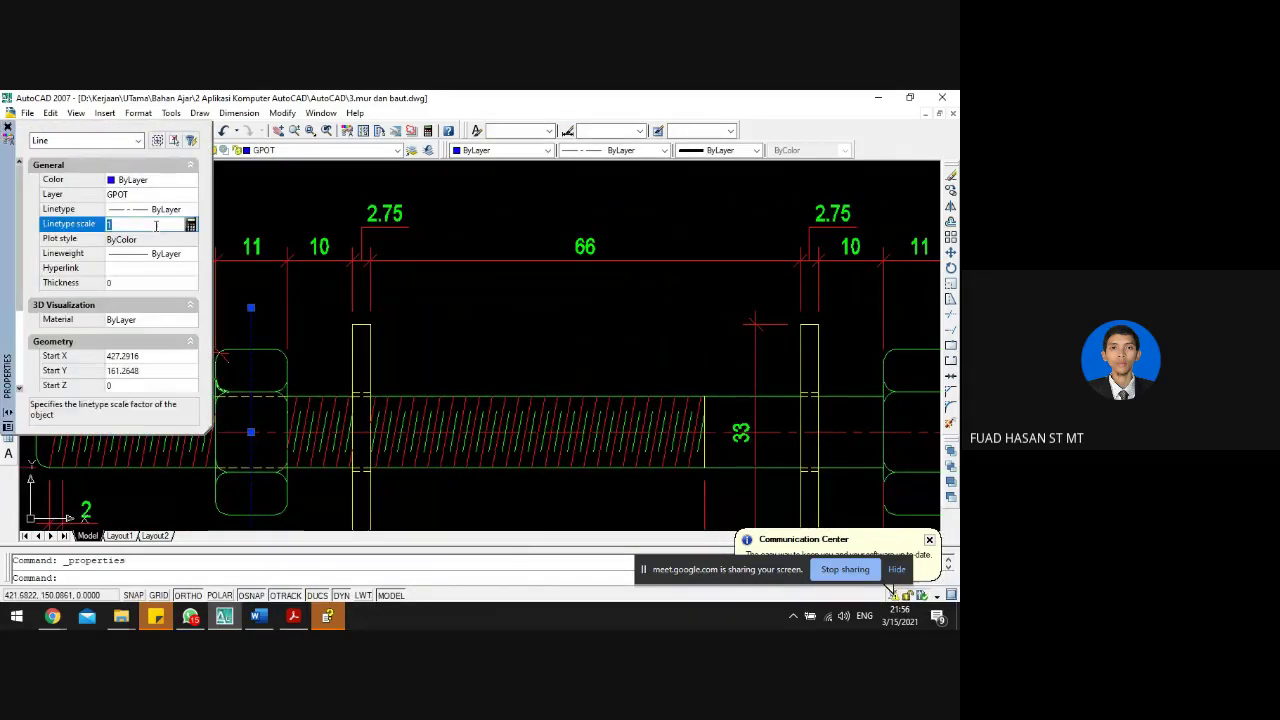
type("5")
left_click(156, 237)
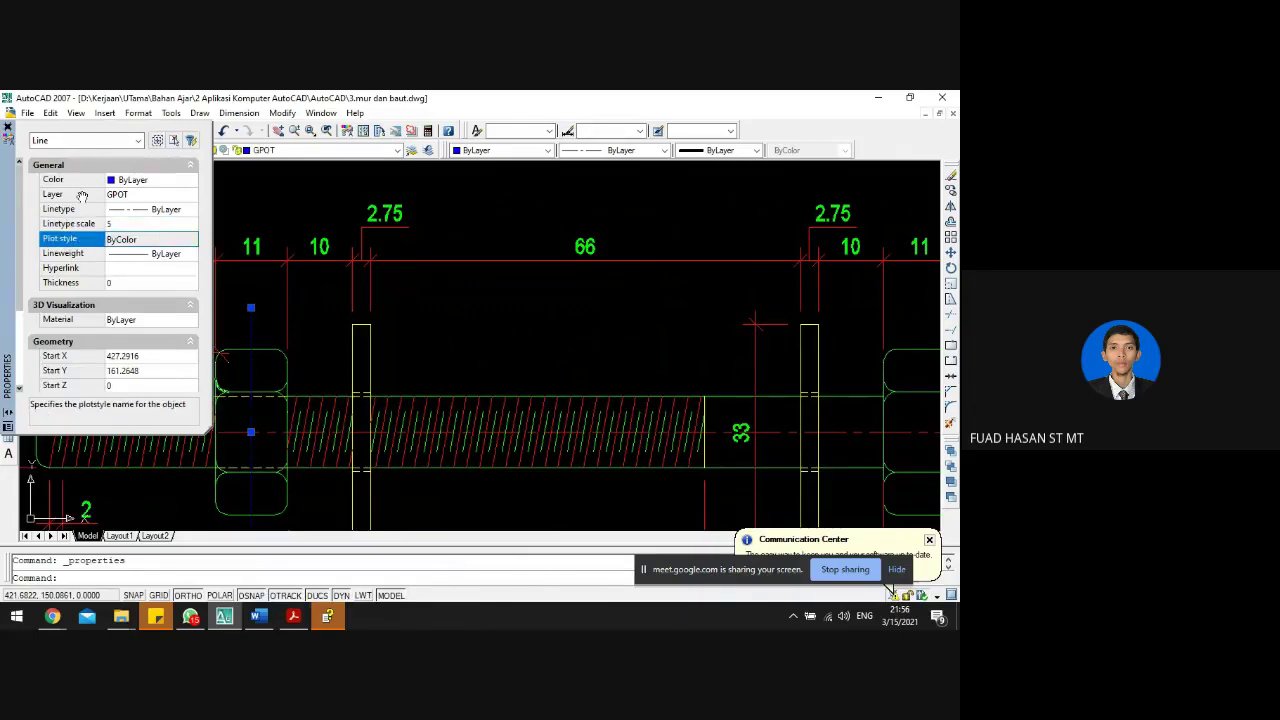
left_click(9, 128)
key("Escape")
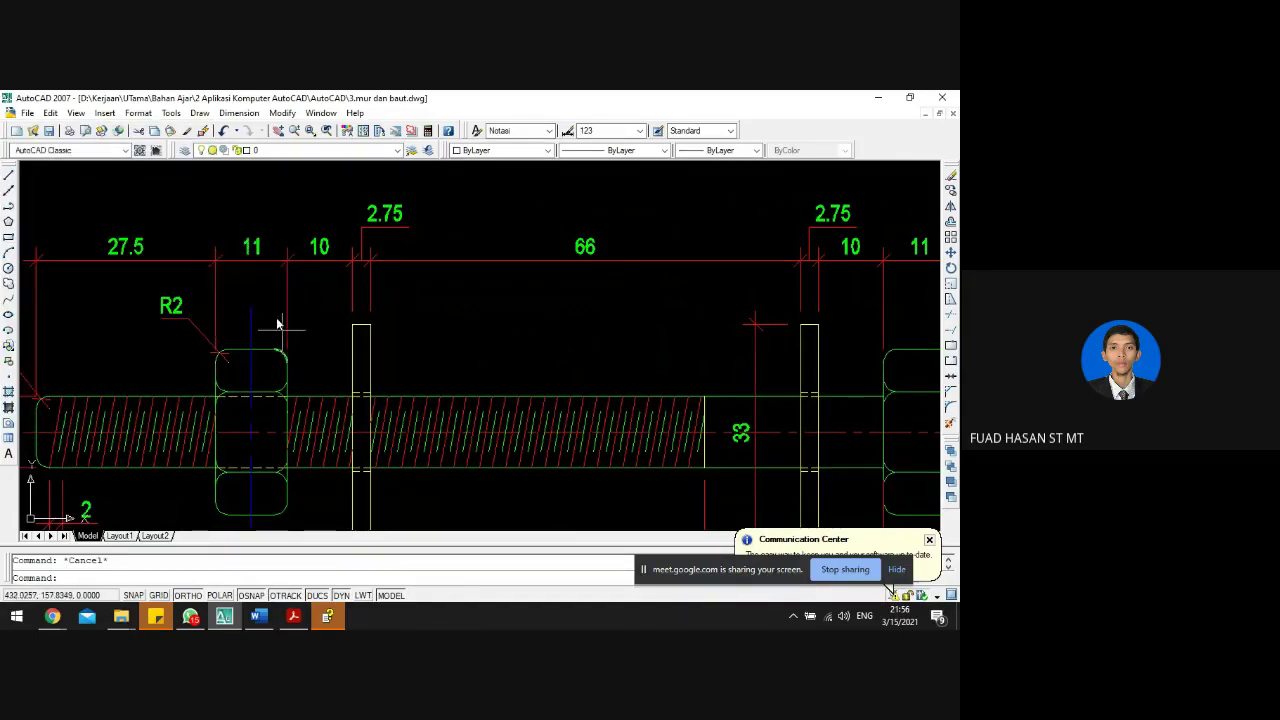
scroll(278, 323, "down", 5)
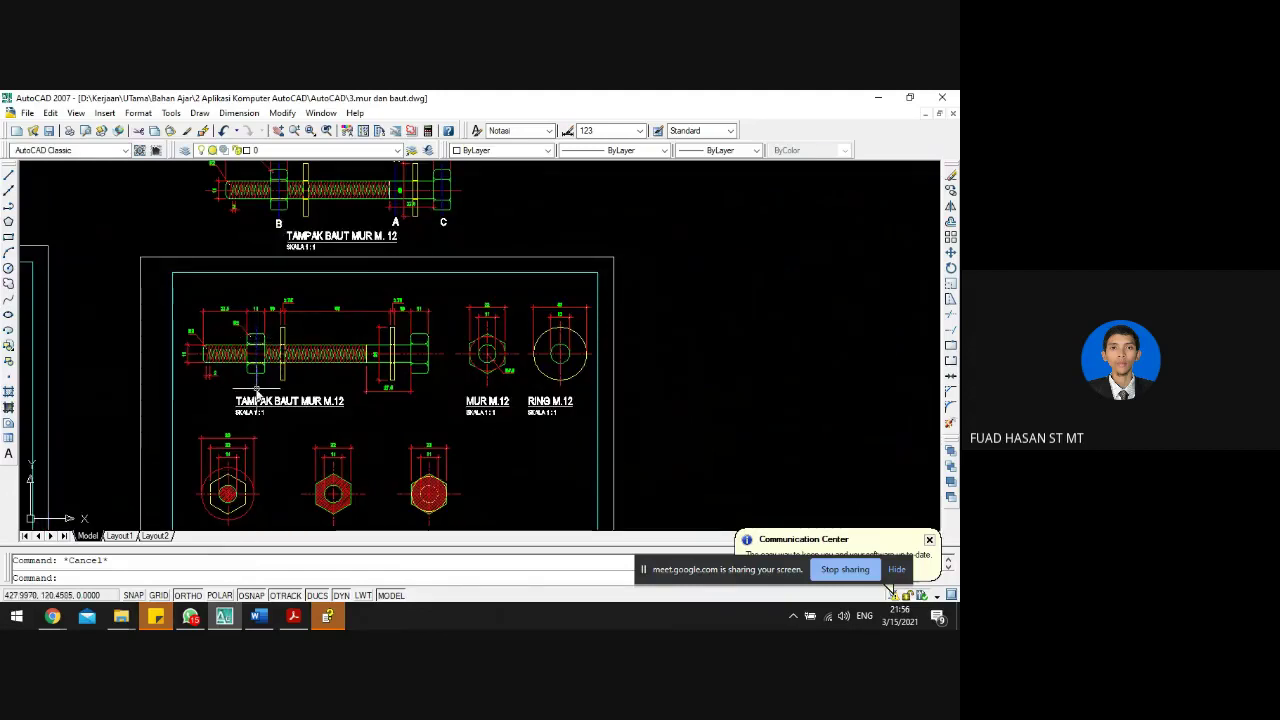
scroll(261, 349, "down", 2)
scroll(255, 352, "up", 6)
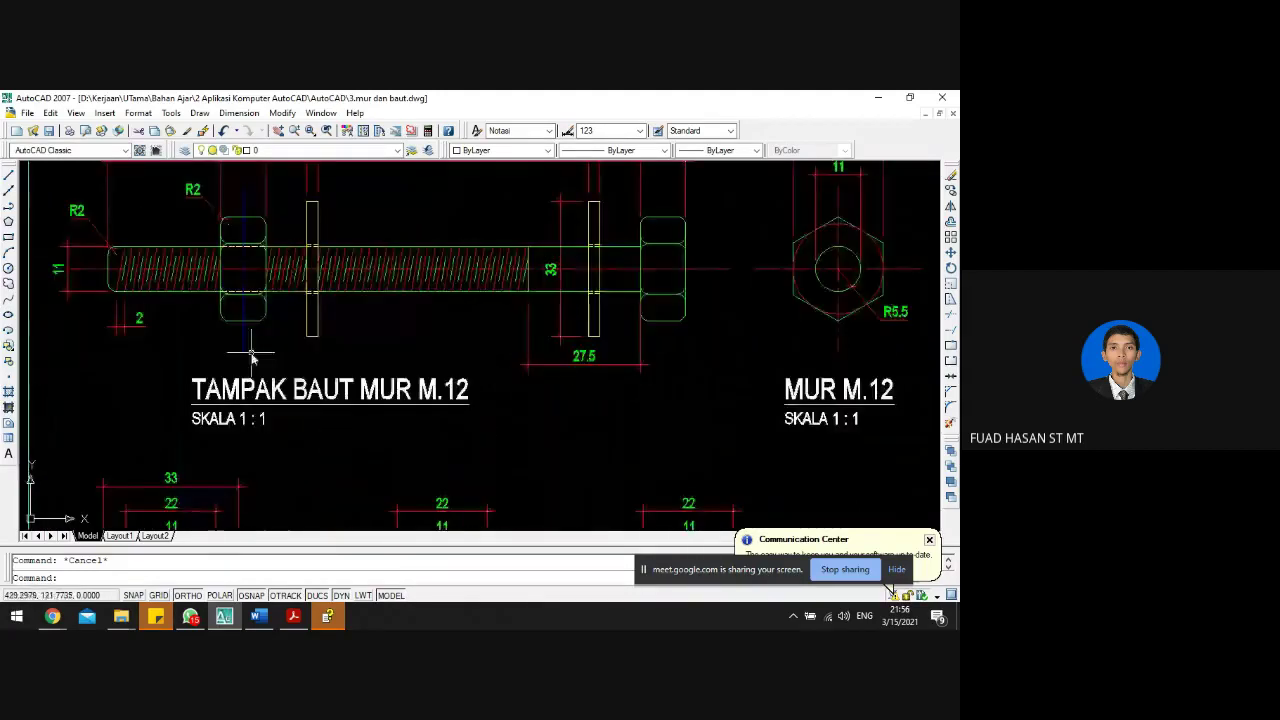
scroll(238, 349, "down", 2)
left_click(440, 412)
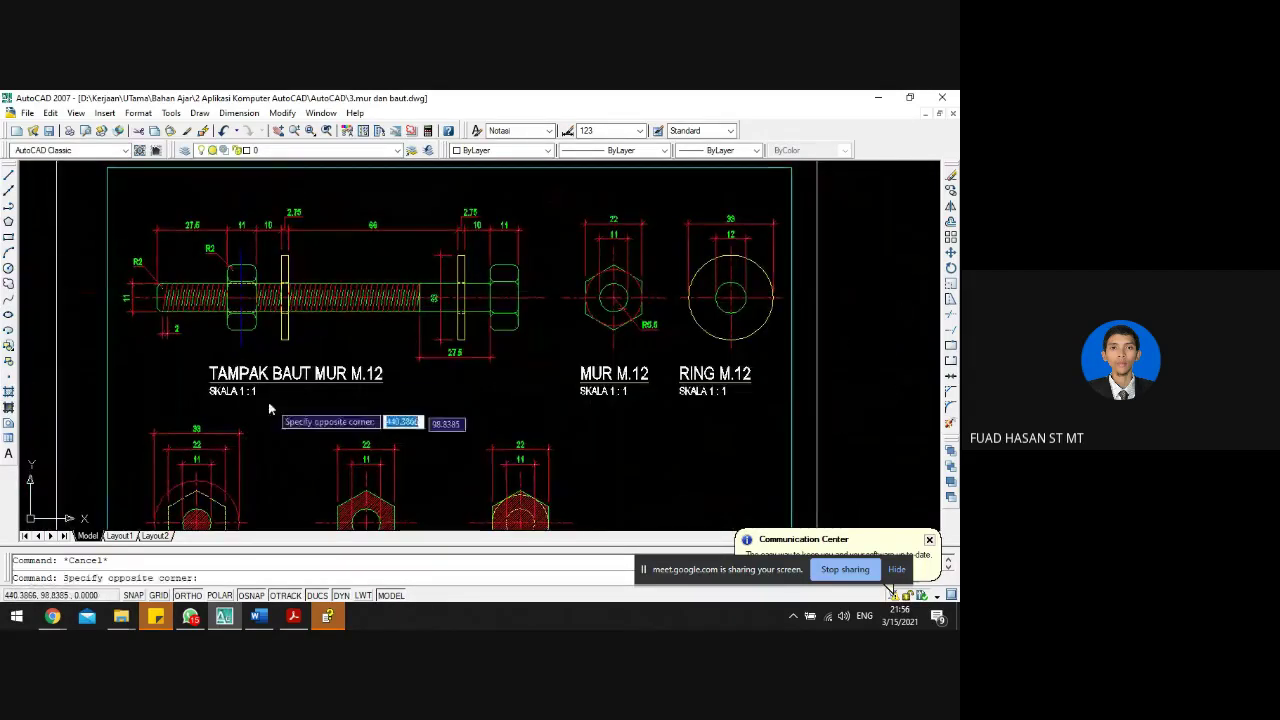
left_click(204, 342)
scroll(341, 405, "down", 4)
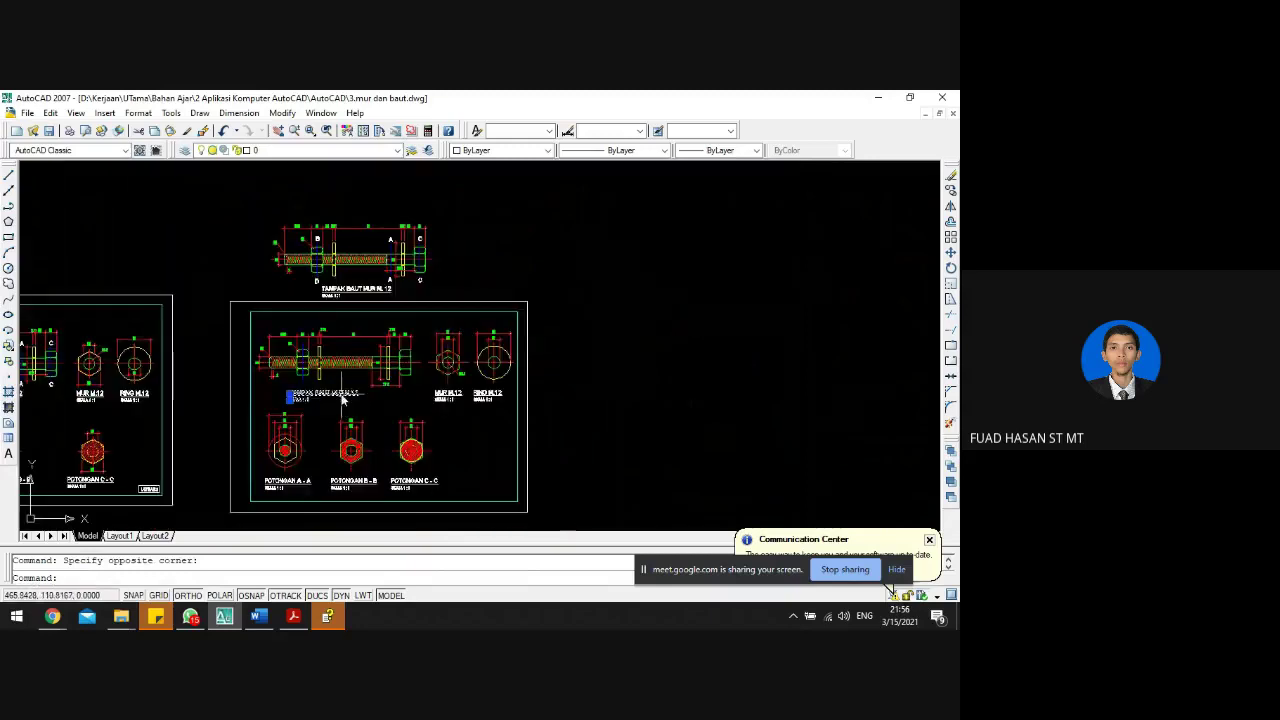
scroll(341, 400, "up", 2)
scroll(341, 392, "down", 4)
key("Escape")
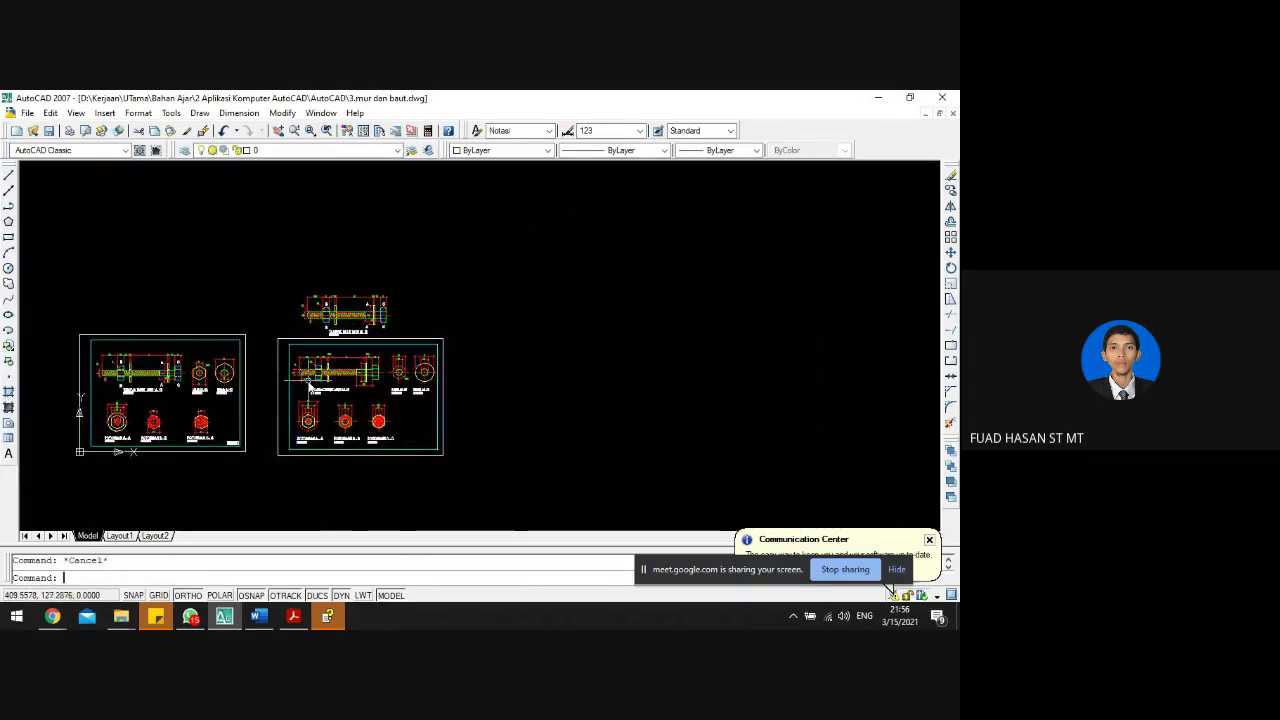
scroll(328, 402, "up", 5)
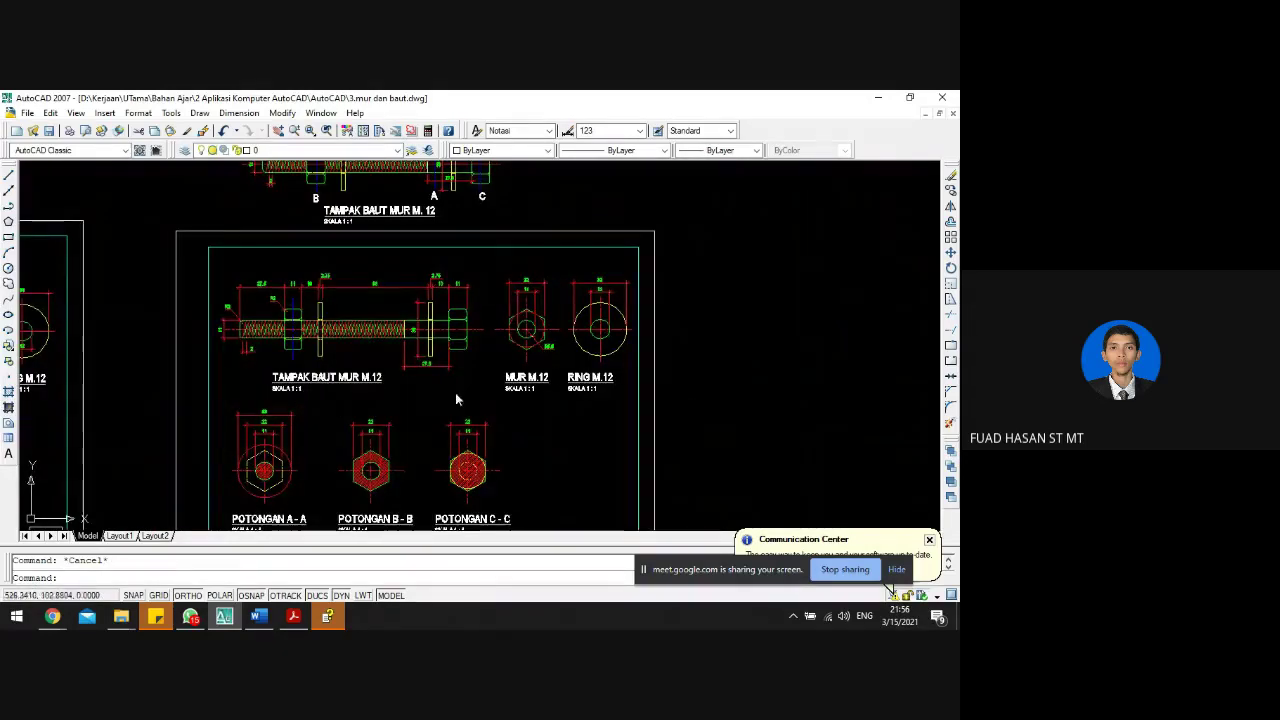
left_click(597, 418)
left_click(482, 374)
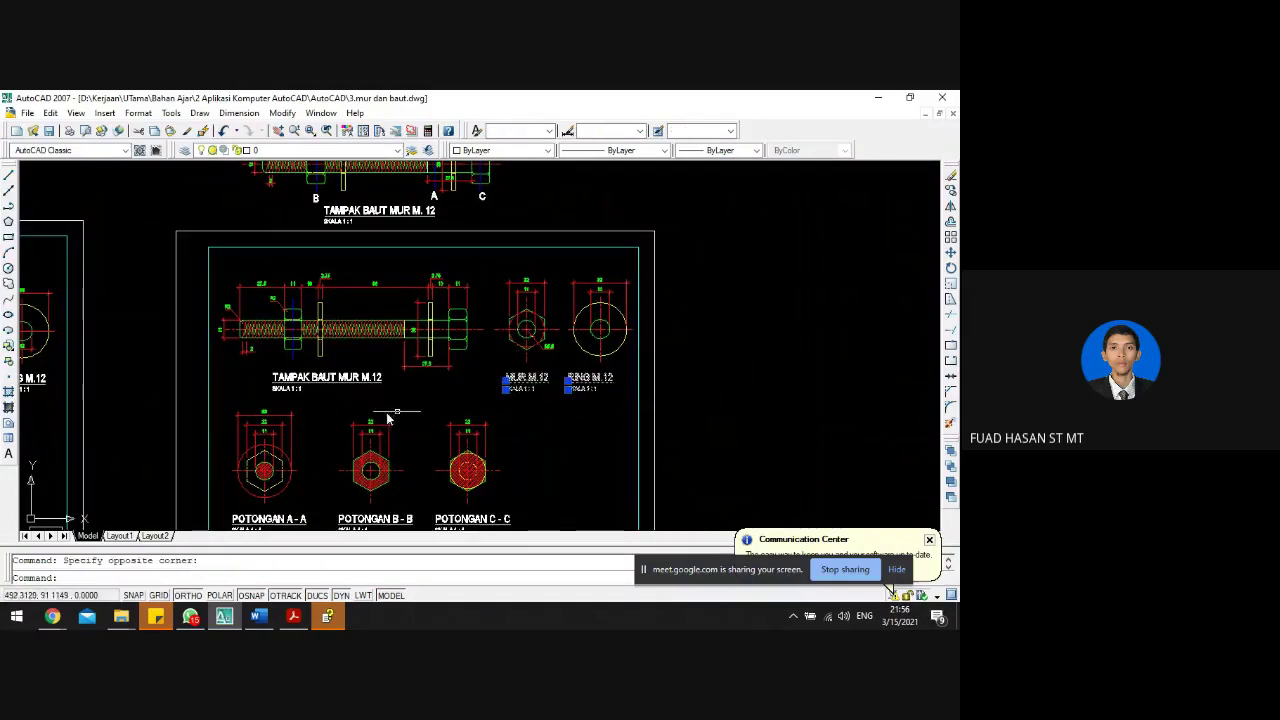
key("Escape")
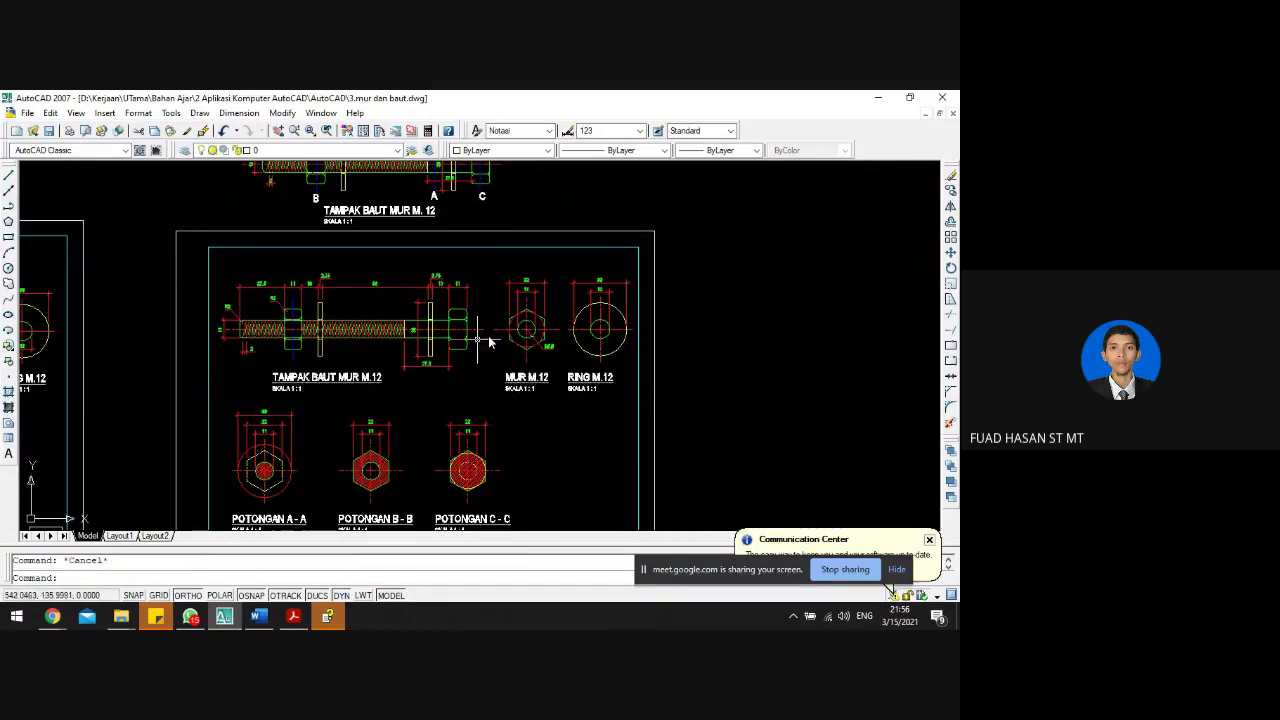
- Move the bolt, nut and washer views with their dimensions, without the titles, straight up by about 5 units
left_click(153, 259)
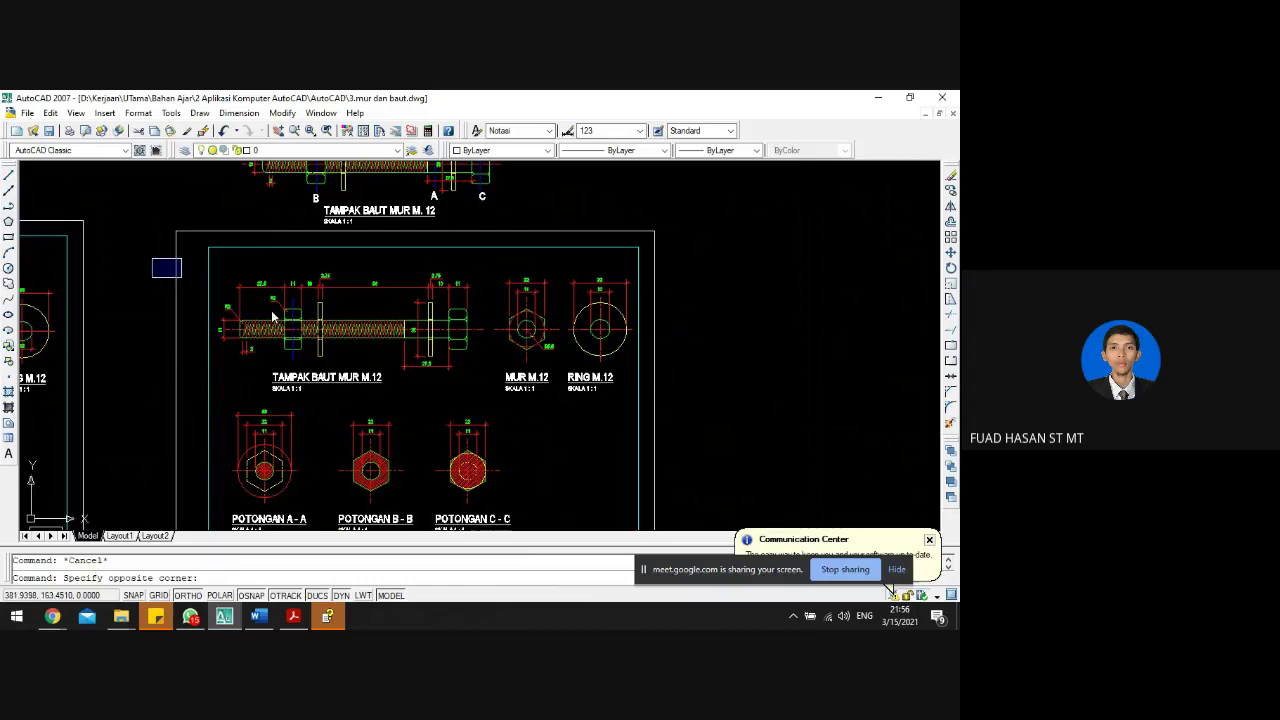
left_click(701, 381)
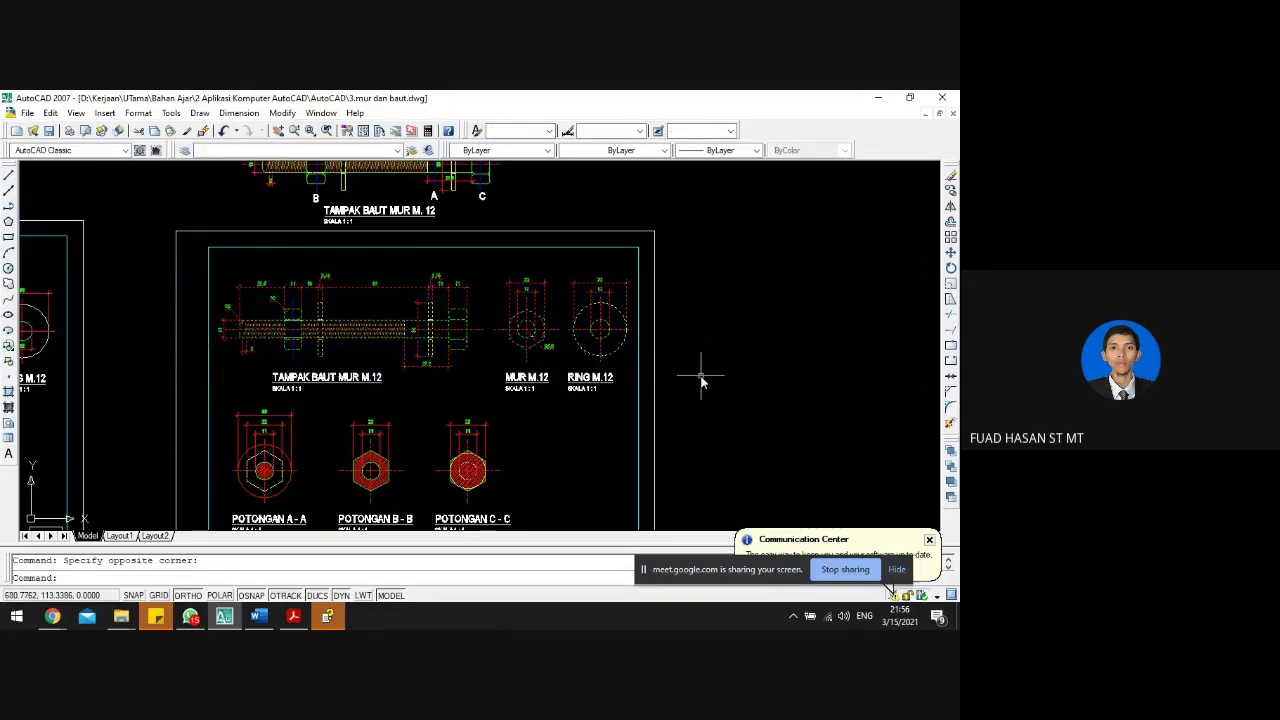
type("m")
key("Return")
left_click(688, 394)
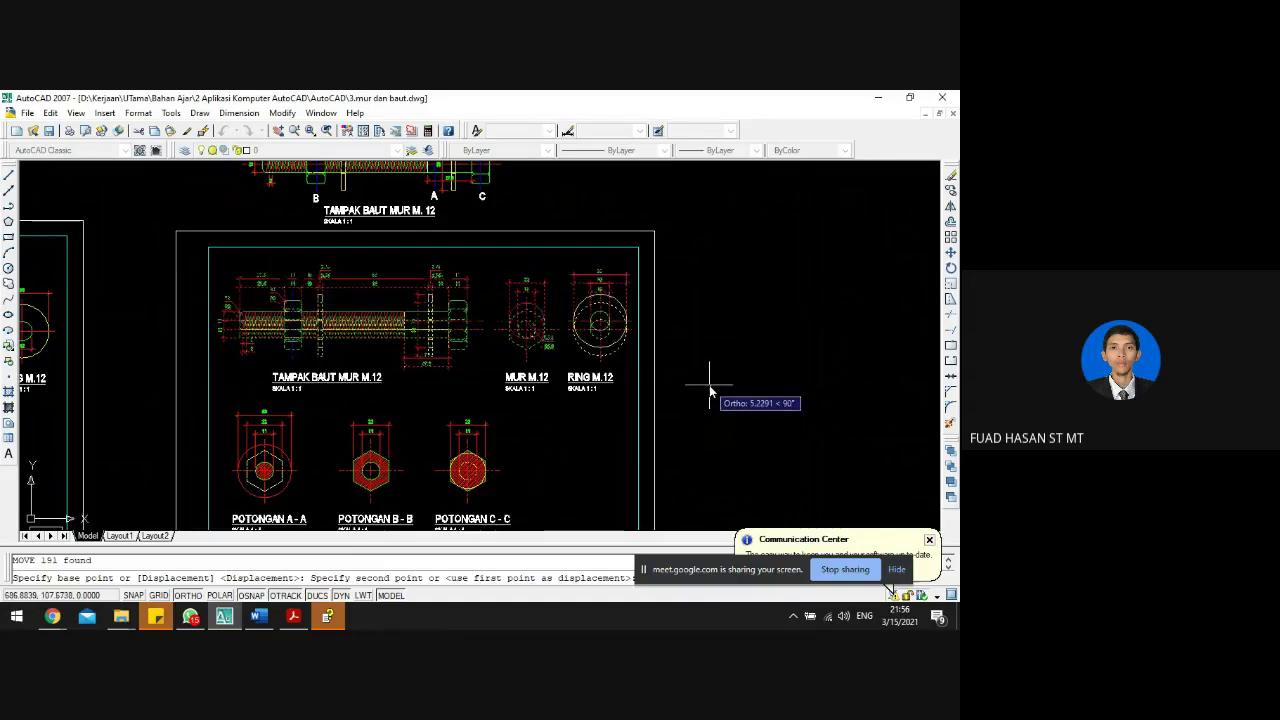
key("Escape")
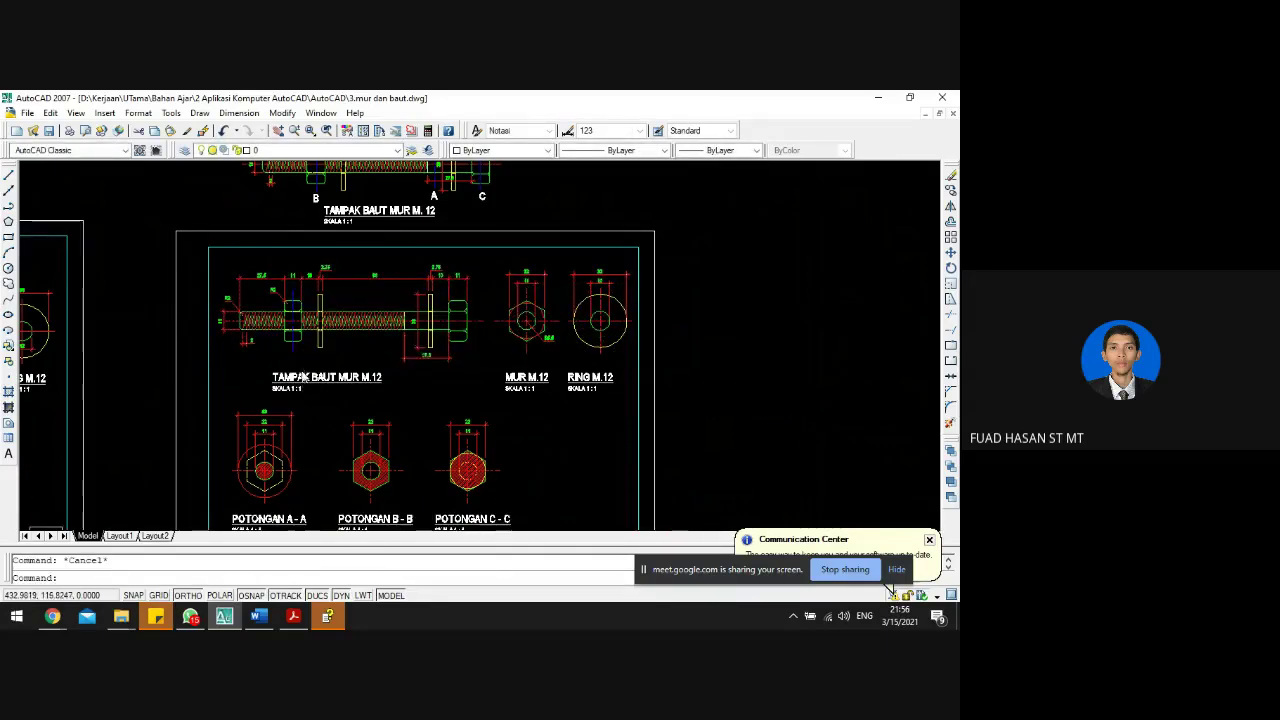
- Add the single-line text "B" in the Judul text style at 0° rotation just below the nut's section line
scroll(305, 365, "up", 5)
type("dt")
key("Return")
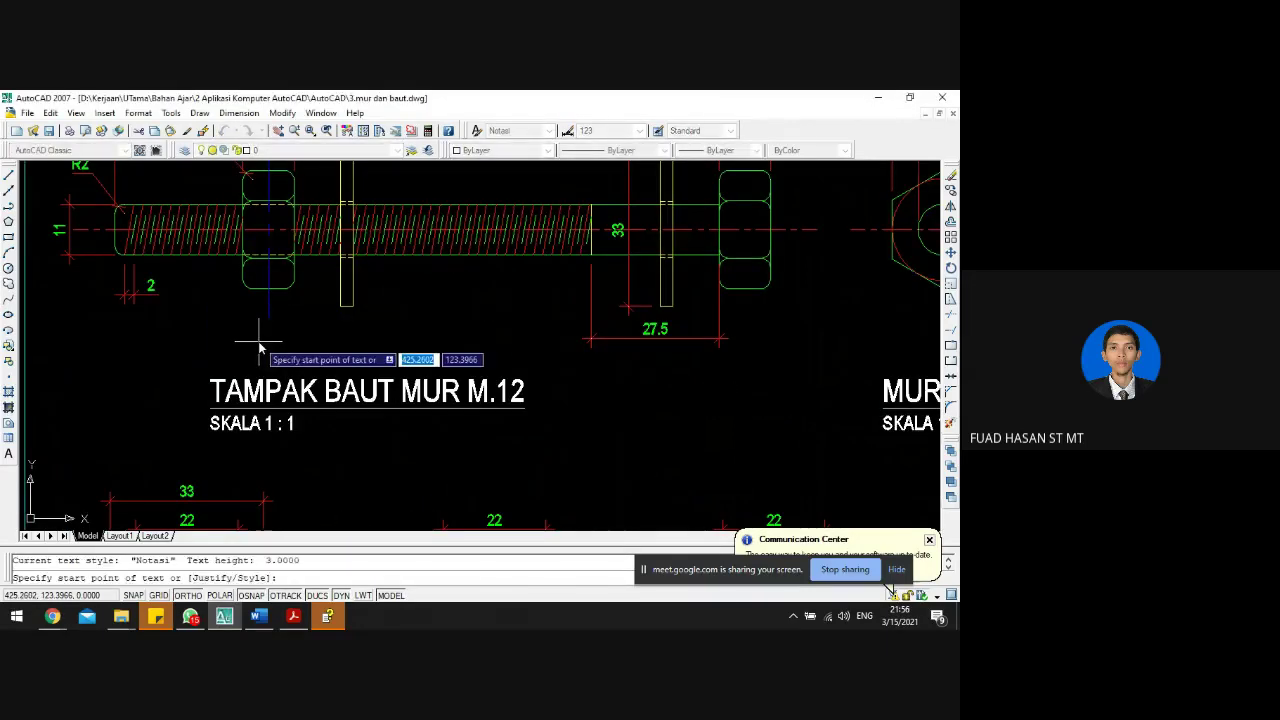
type("s")
key("Return")
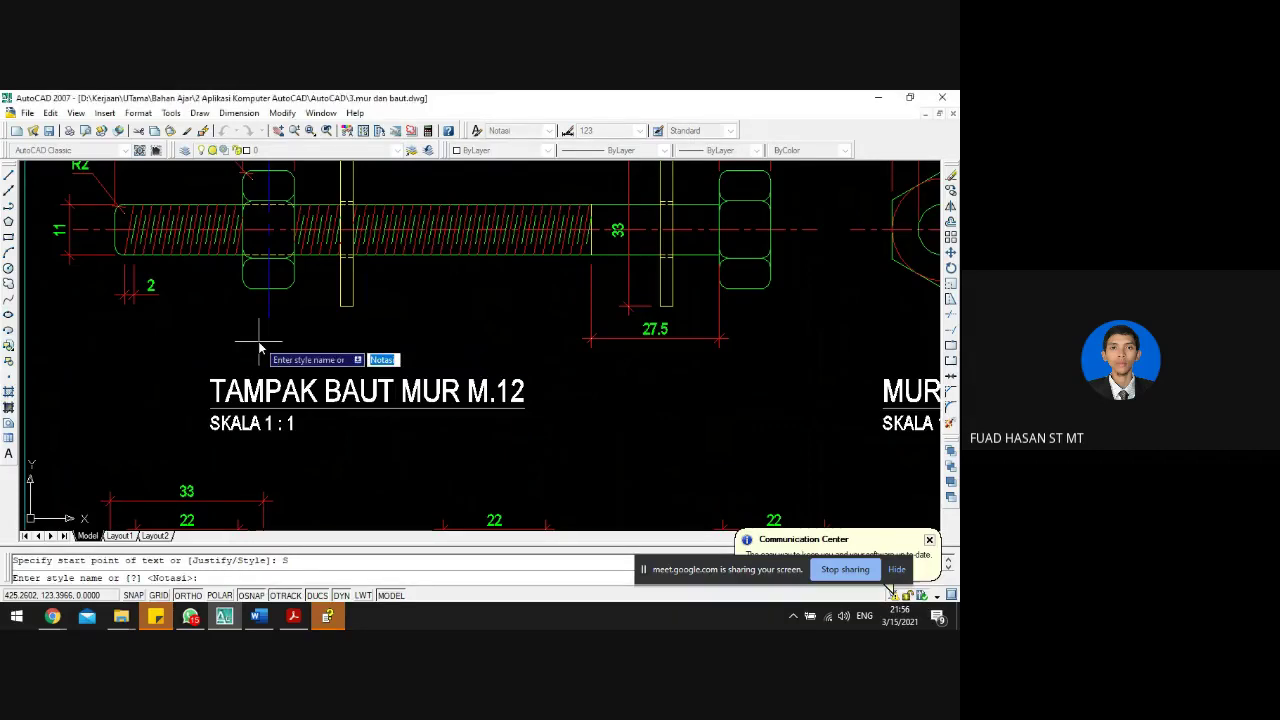
type("JUDUL")
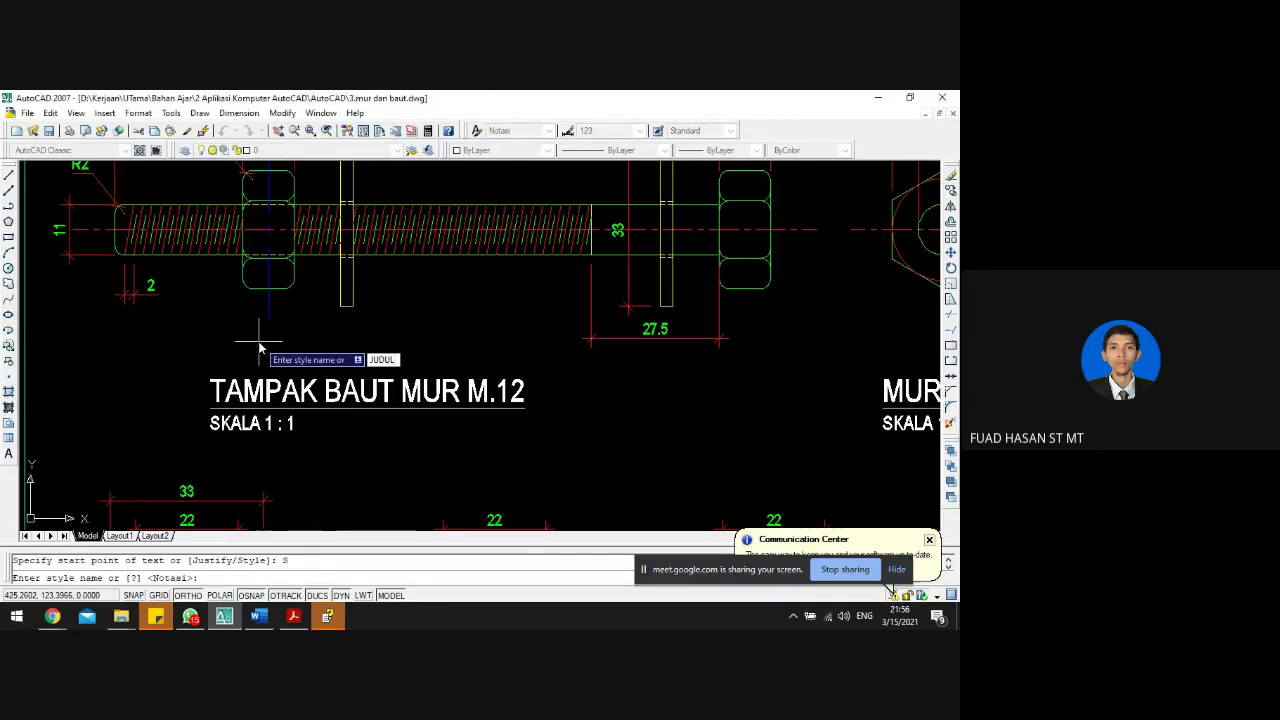
key("Return")
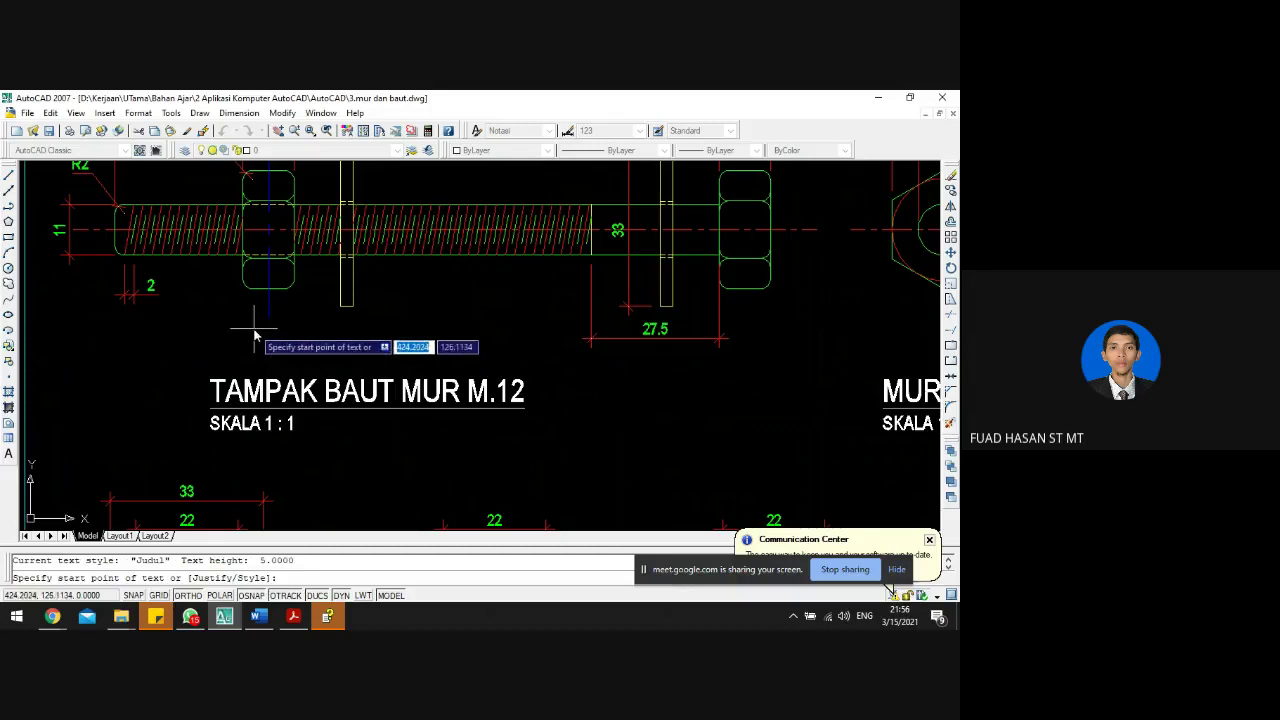
left_click(244, 342)
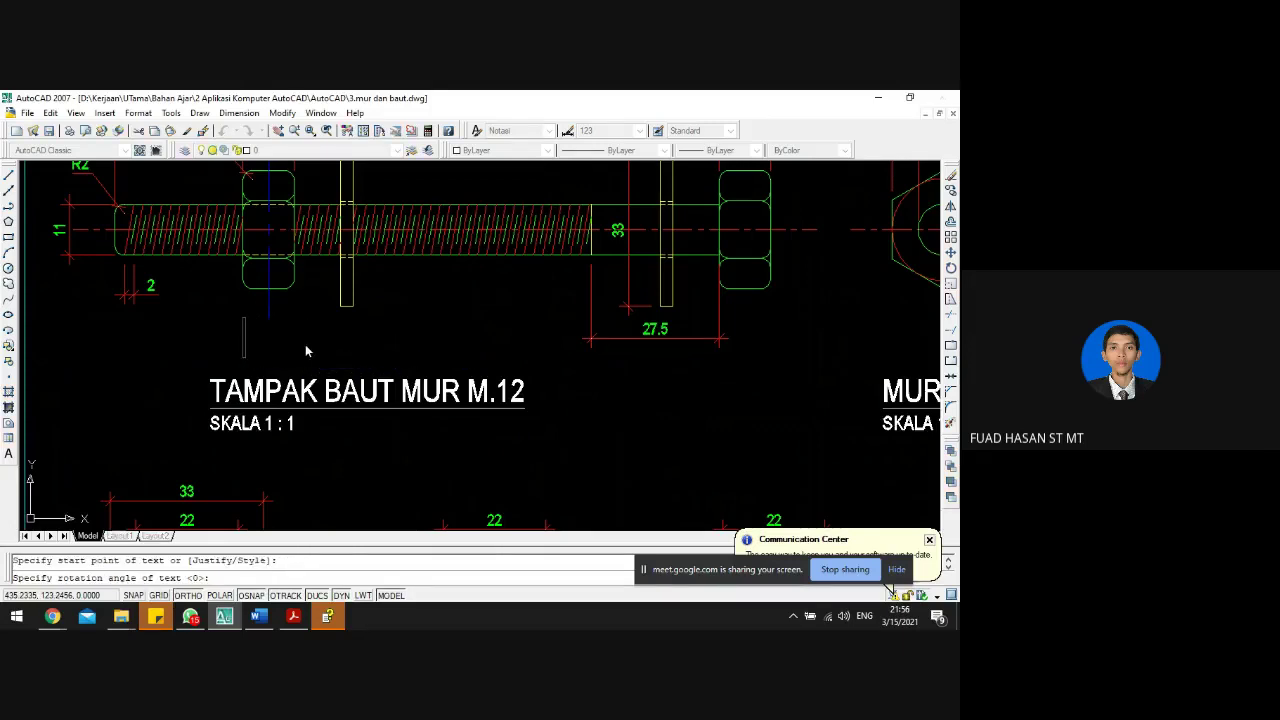
key("Return")
type("B")
key("Return")
key("Return")
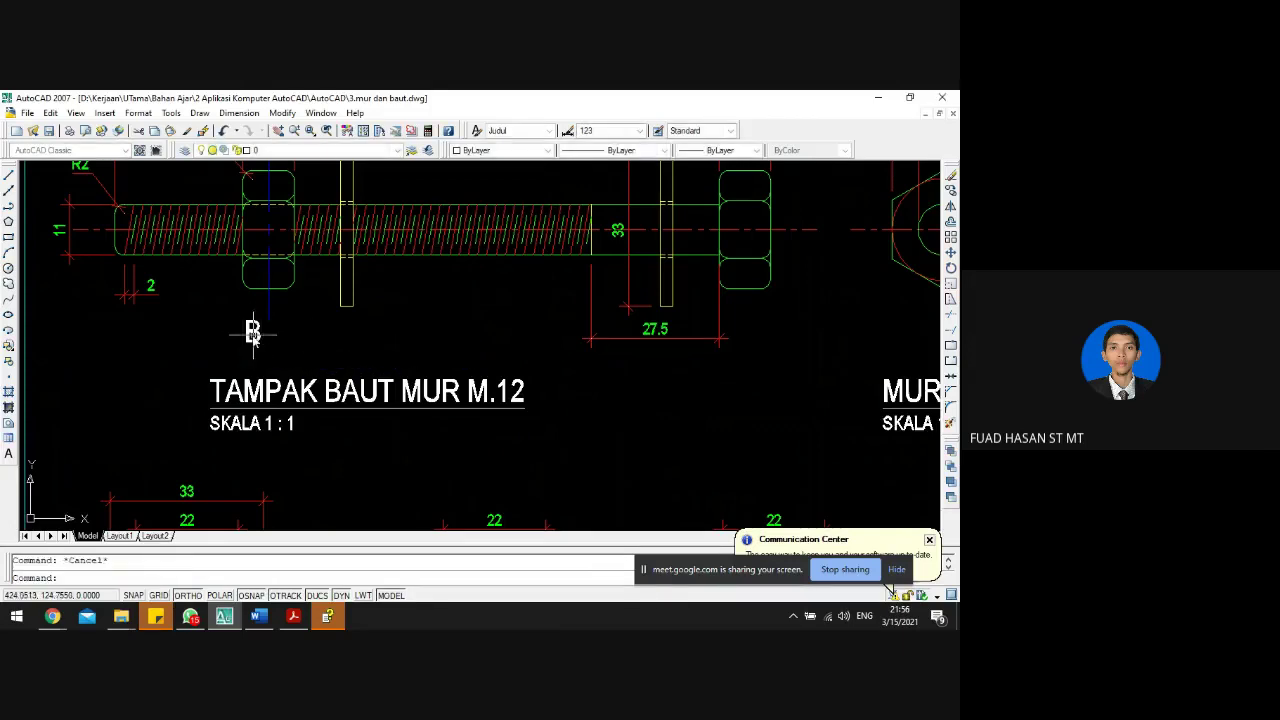
- Mirror the letter B about the bolt's horizontal centerline to the upper end of the nut's section line, keeping the original
scroll(250, 333, "down", 10)
scroll(306, 427, "up", 6)
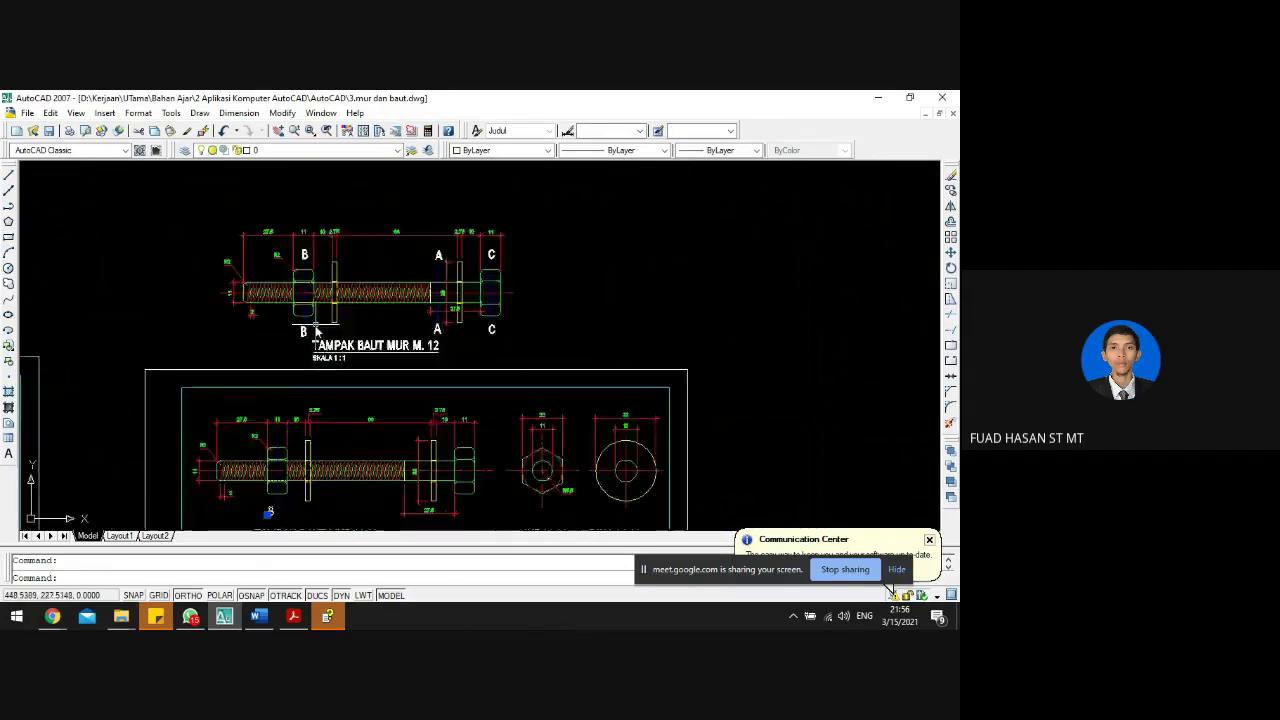
scroll(306, 427, "down", 5)
scroll(296, 418, "up", 6)
key("Escape")
left_click(300, 364)
left_click(300, 348)
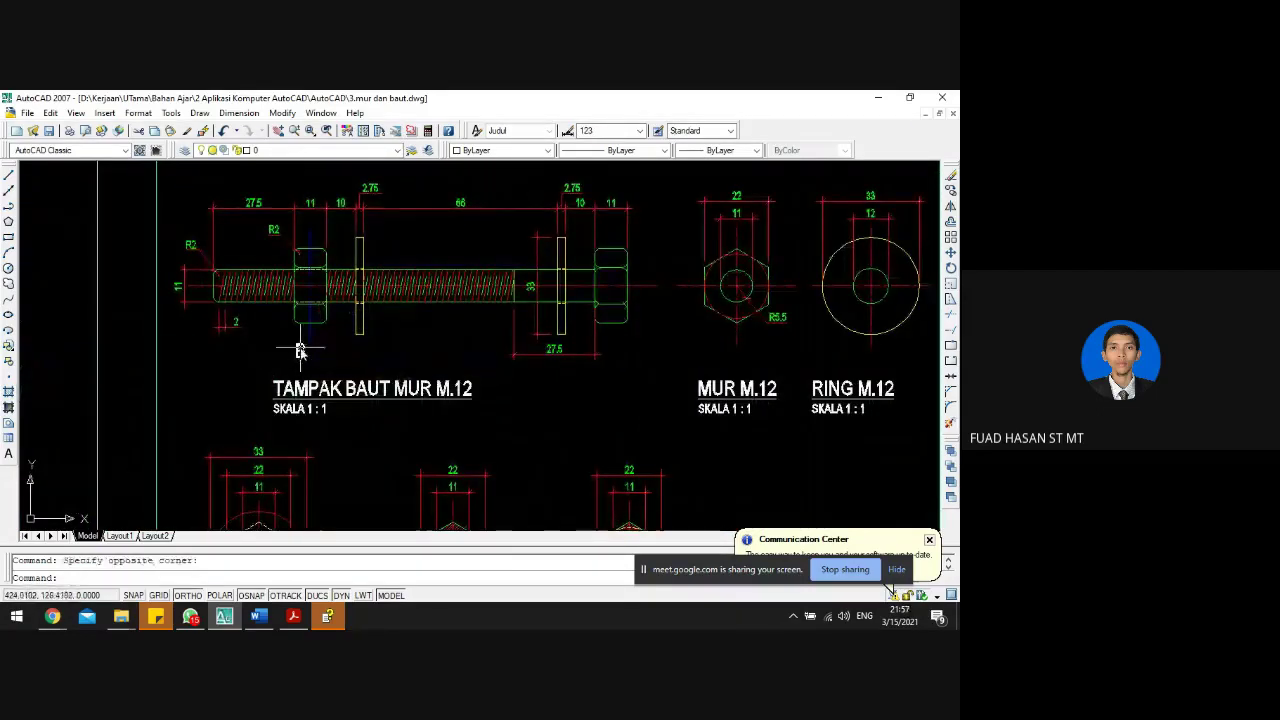
left_click(301, 352)
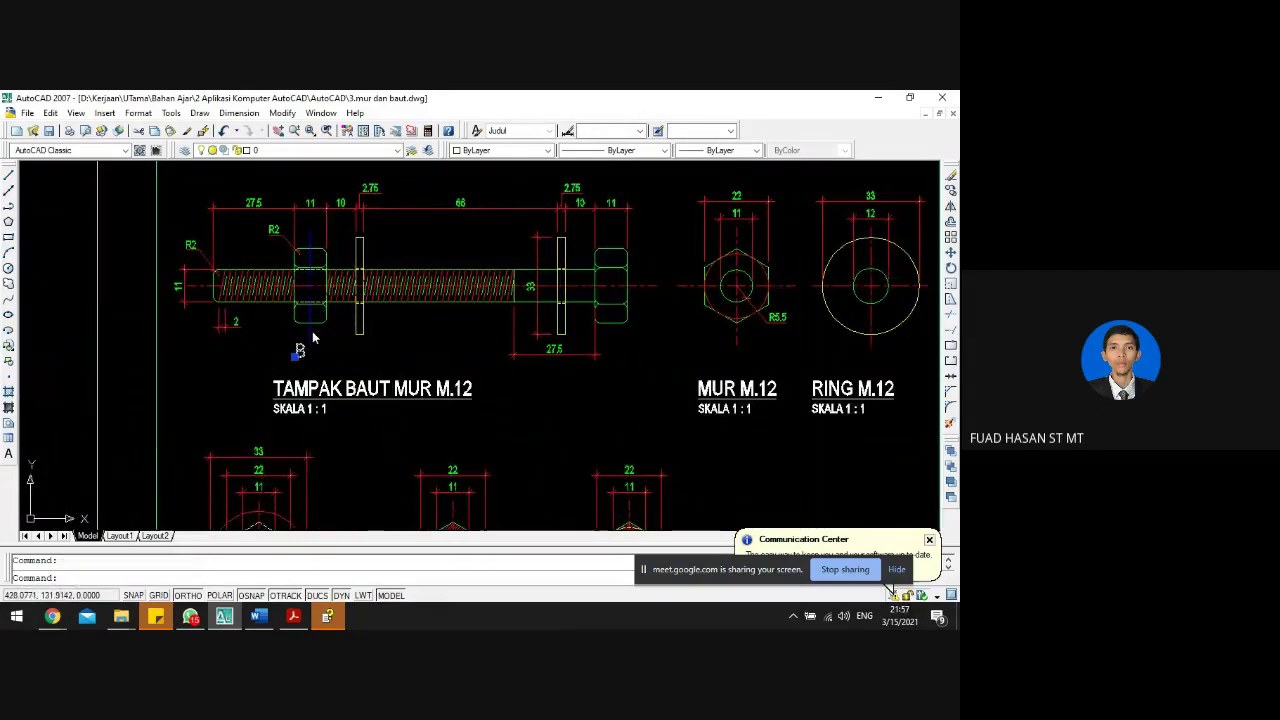
type("mi")
key("Return")
scroll(312, 303, "up", 4)
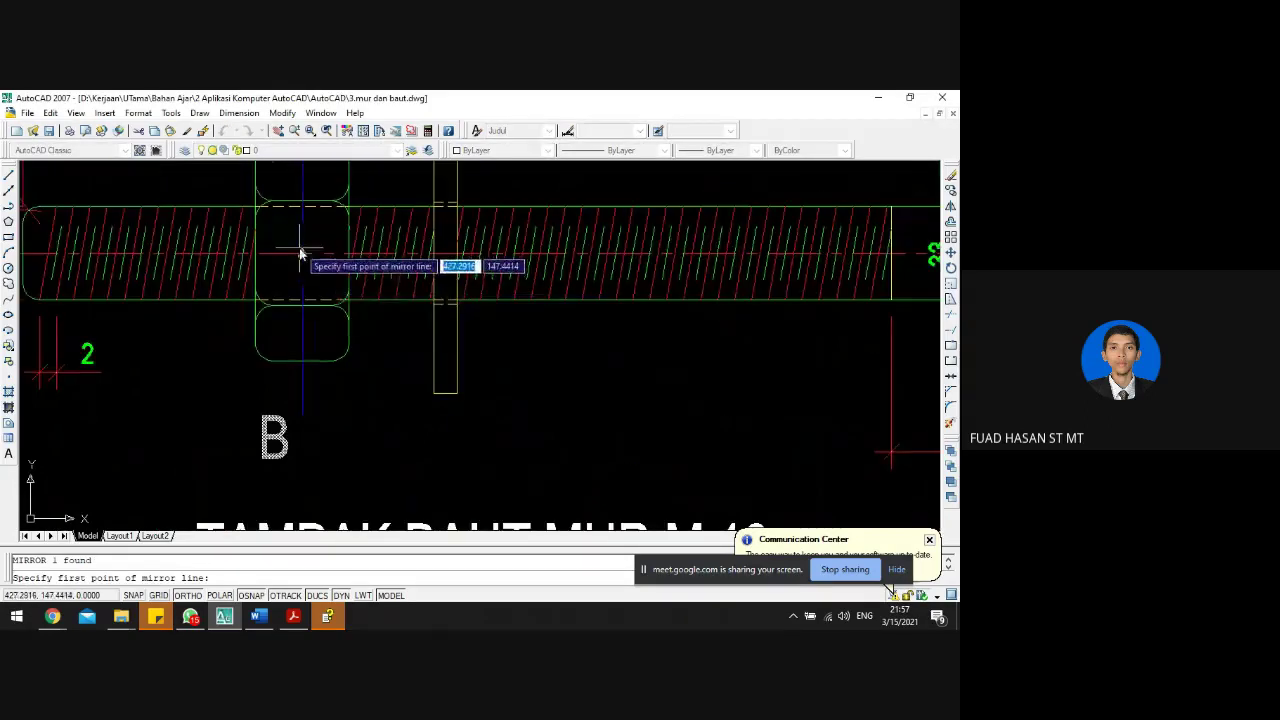
left_click(301, 257)
left_click(264, 256)
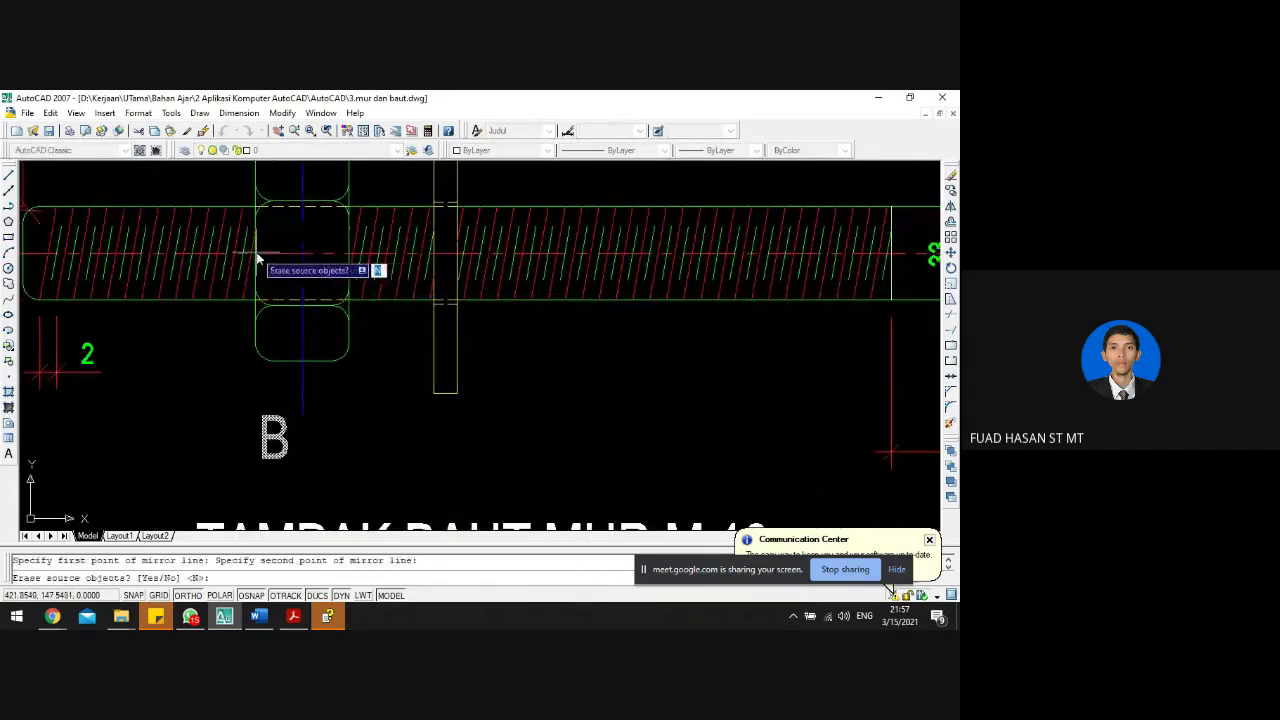
key("Return")
- Move both B letters slightly to the right, closer to the nut's section line
scroll(298, 322, "down", 4)
left_click(296, 243)
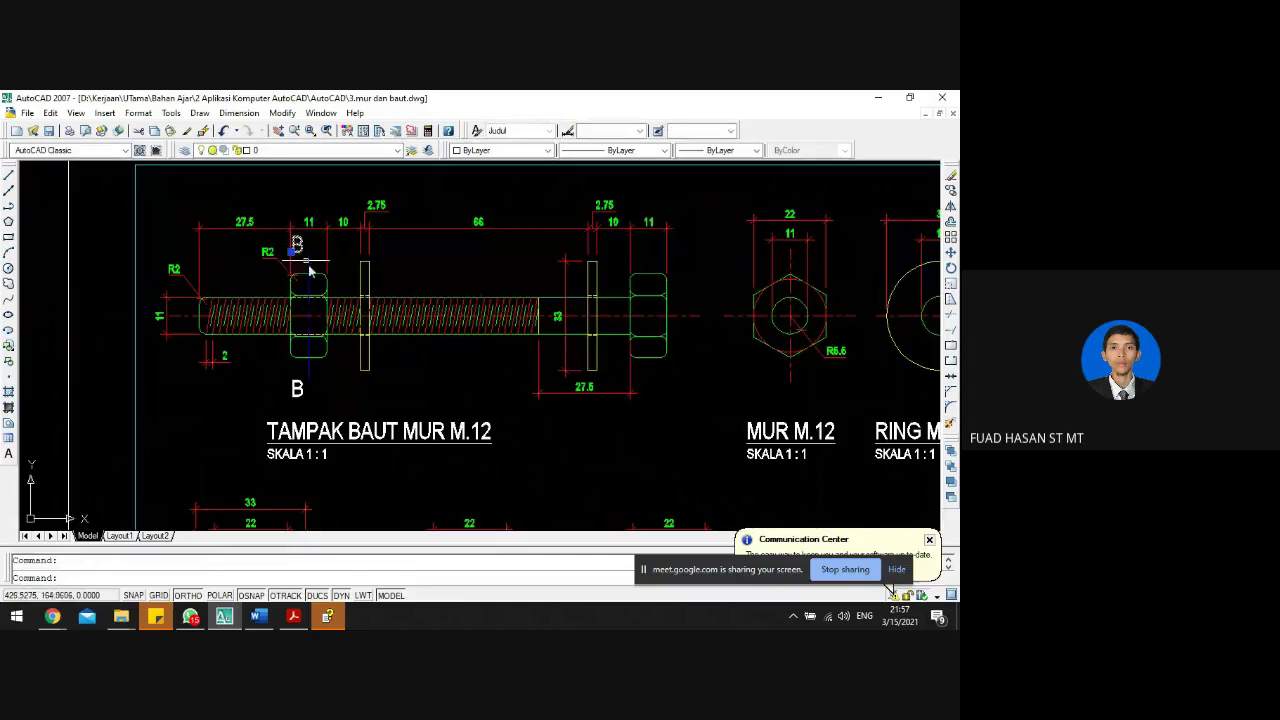
key("Escape")
left_click(299, 386)
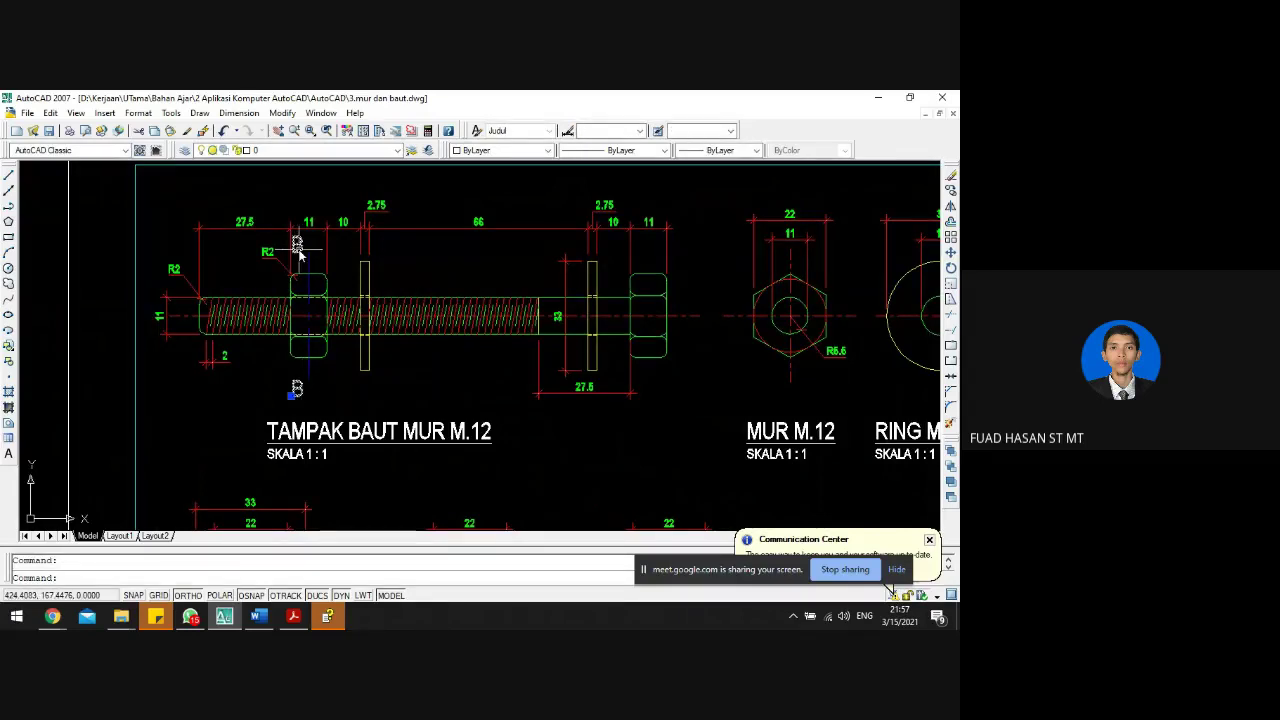
type("m")
key("Return")
scroll(305, 300, "up", 4)
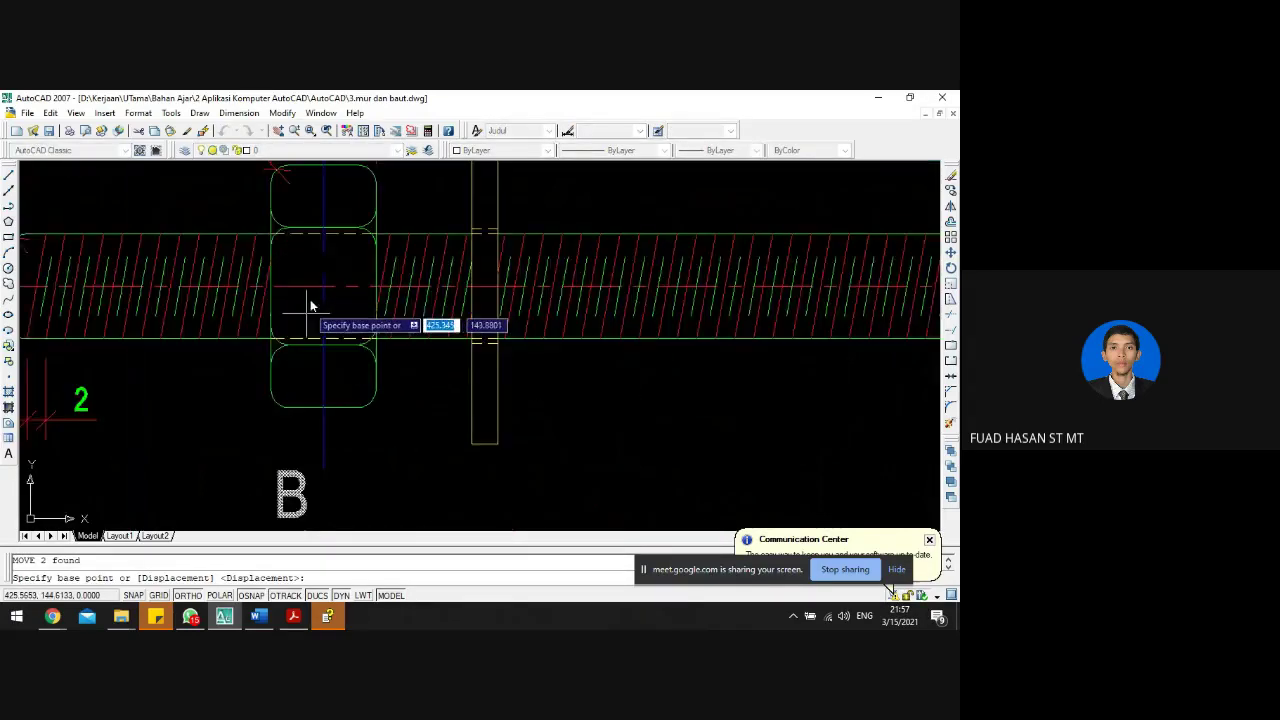
scroll(354, 354, "down", 5)
scroll(366, 251, "up", 6)
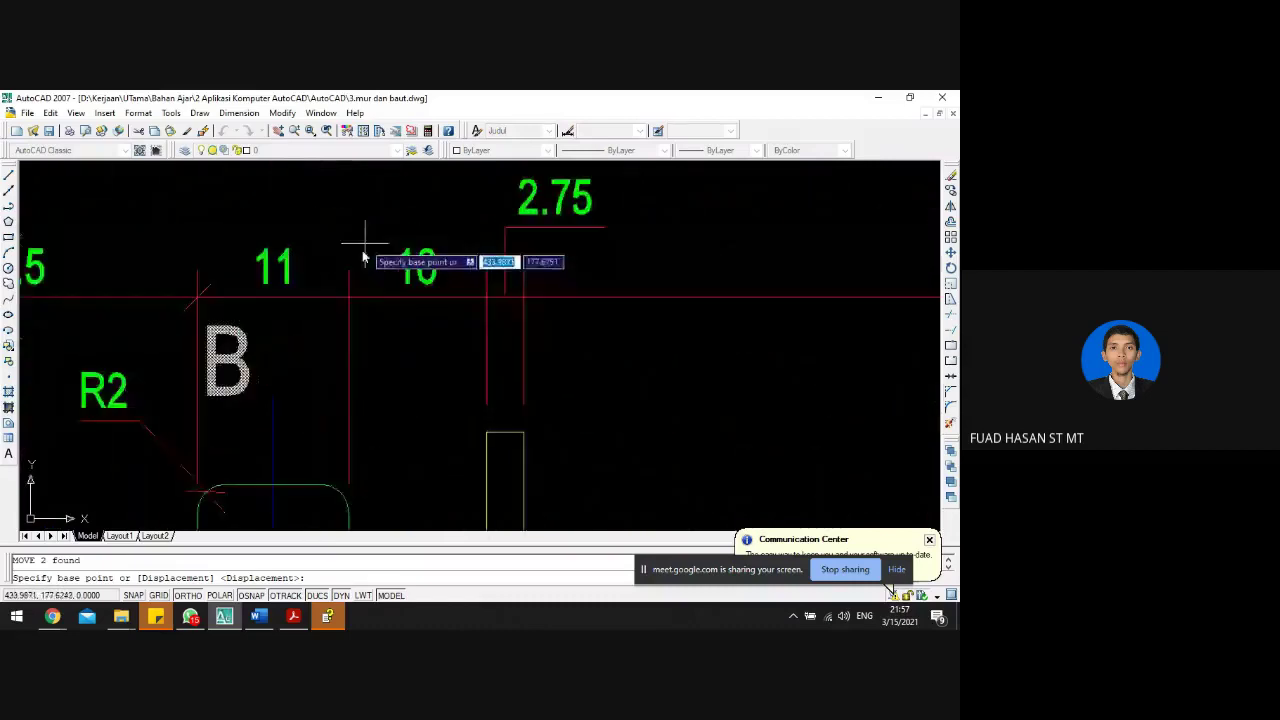
left_click(306, 360)
key("Escape")
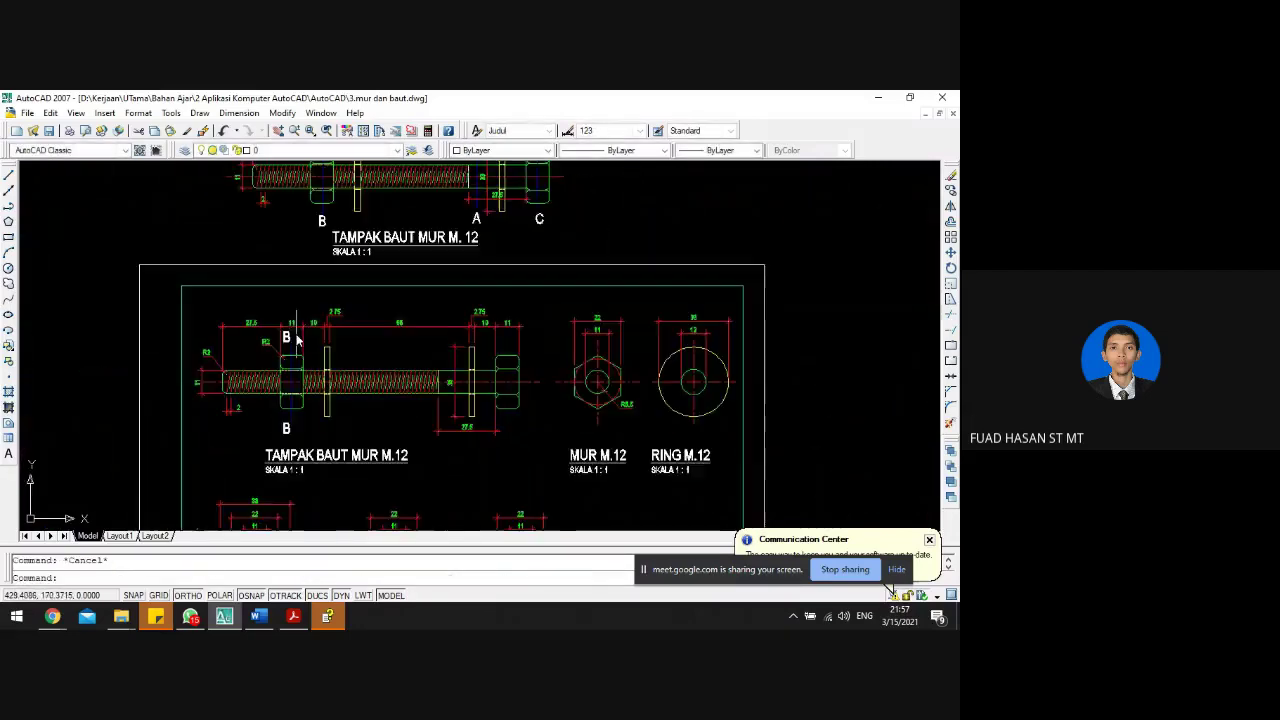
- Copy the nut's section line with both B letters horizontally to just left of the washer near the bolt head
scroll(310, 360, "down", 4)
scroll(310, 360, "down", 3)
scroll(300, 386, "up", 6)
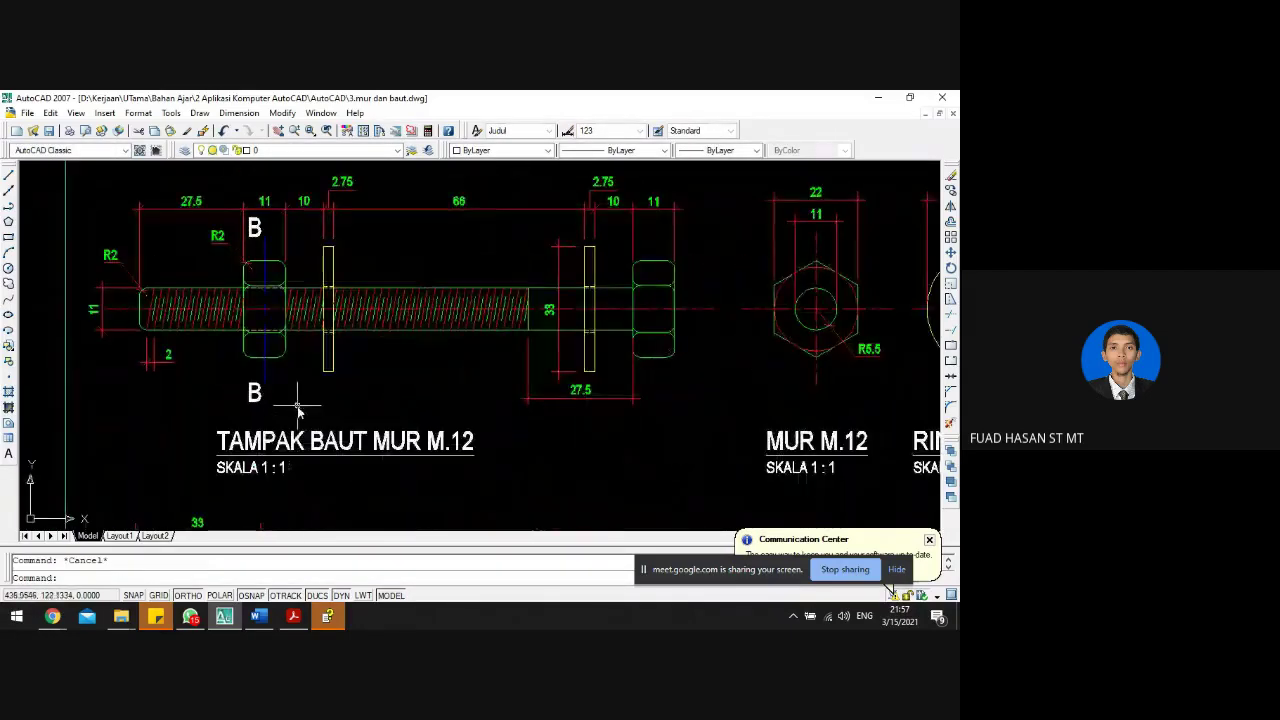
left_click(297, 386)
left_click(256, 396)
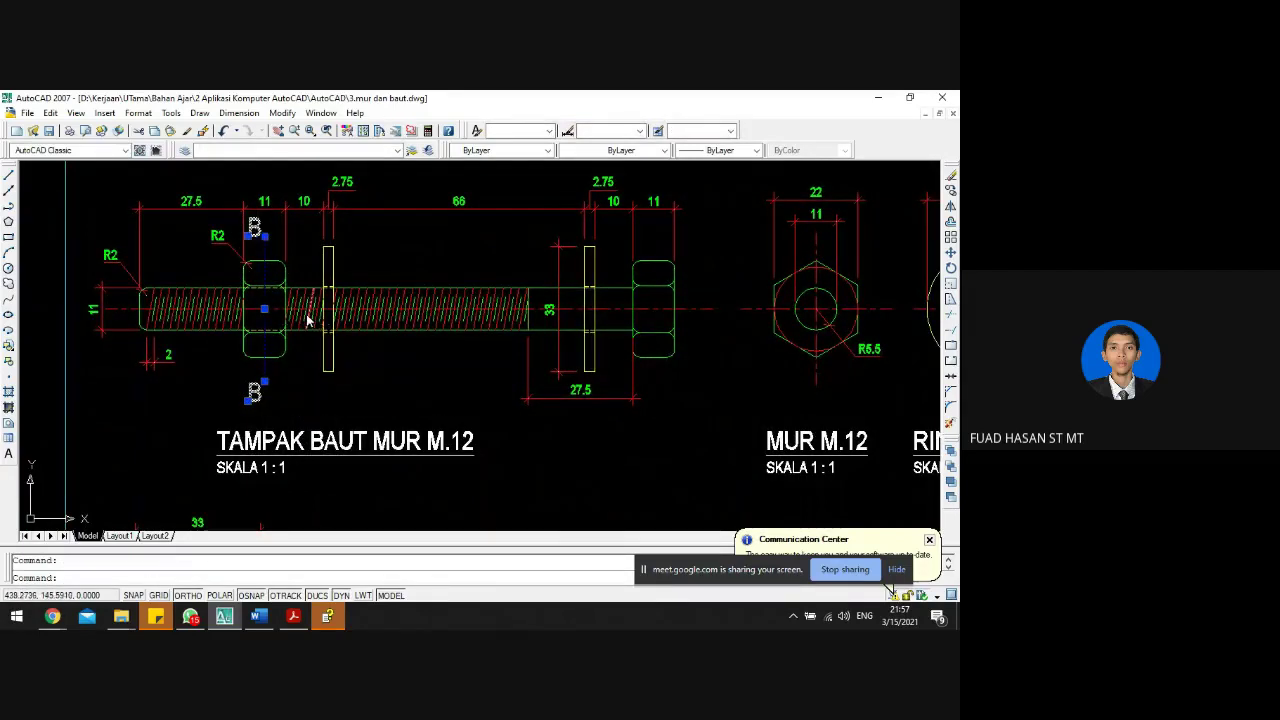
key("Return")
left_click(312, 394)
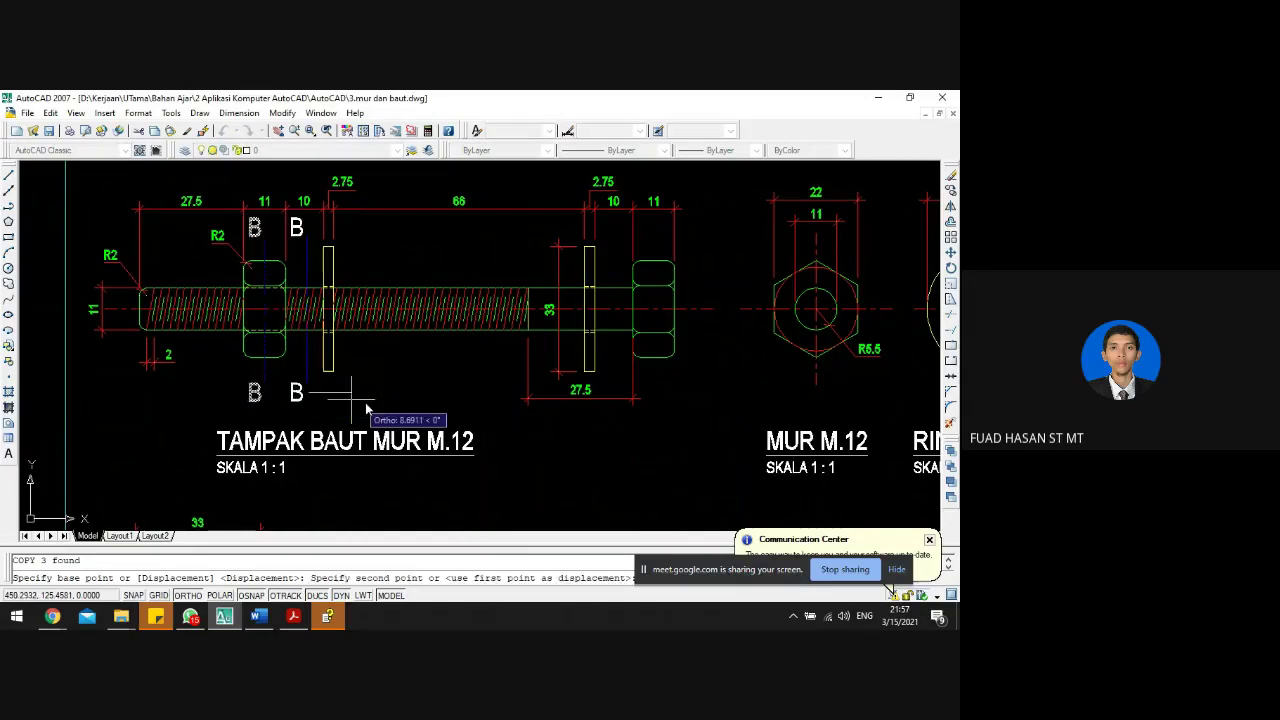
scroll(368, 403, "down", 4)
scroll(456, 400, "up", 2)
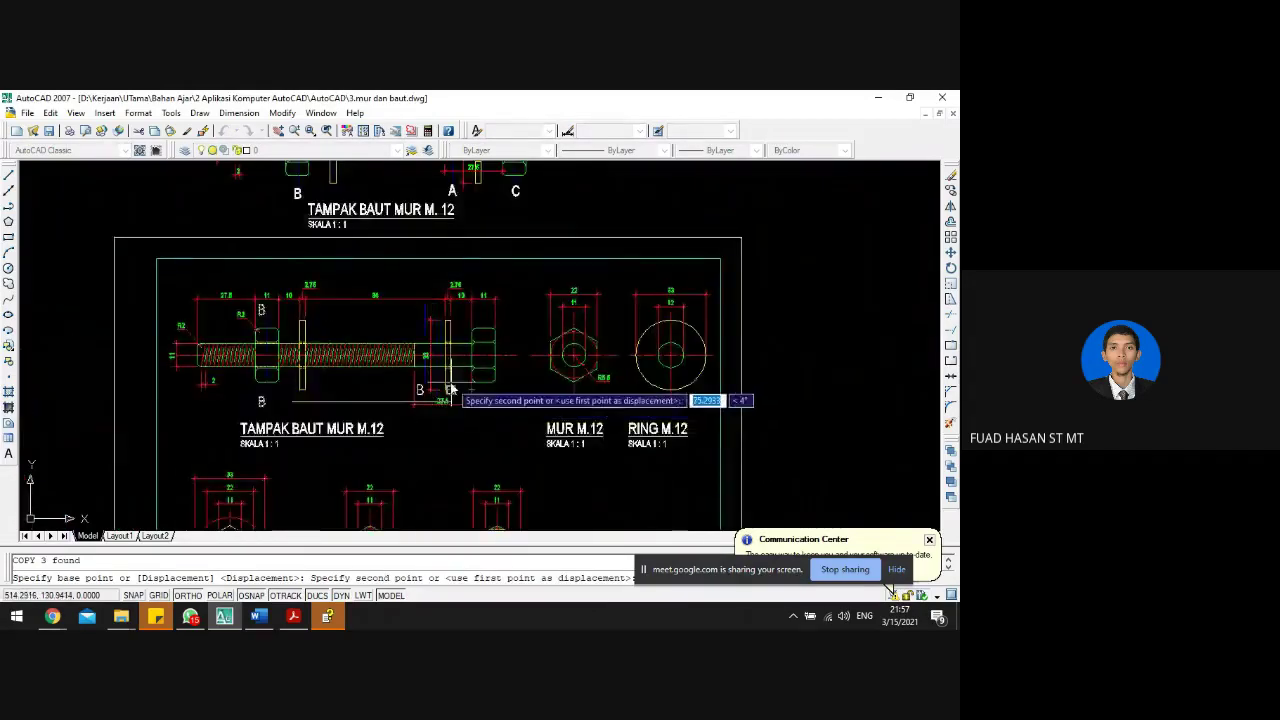
scroll(443, 405, "down", 2)
scroll(440, 398, "up", 4)
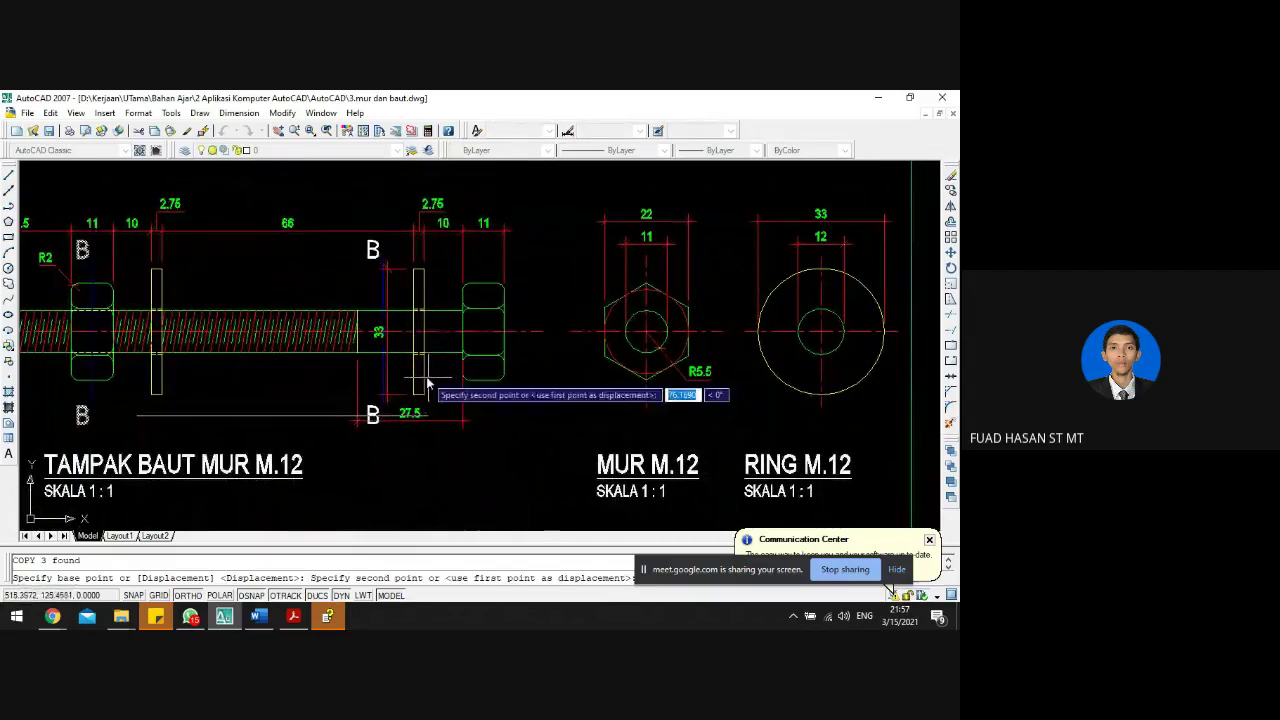
key("F8")
scroll(418, 385, "up", 2)
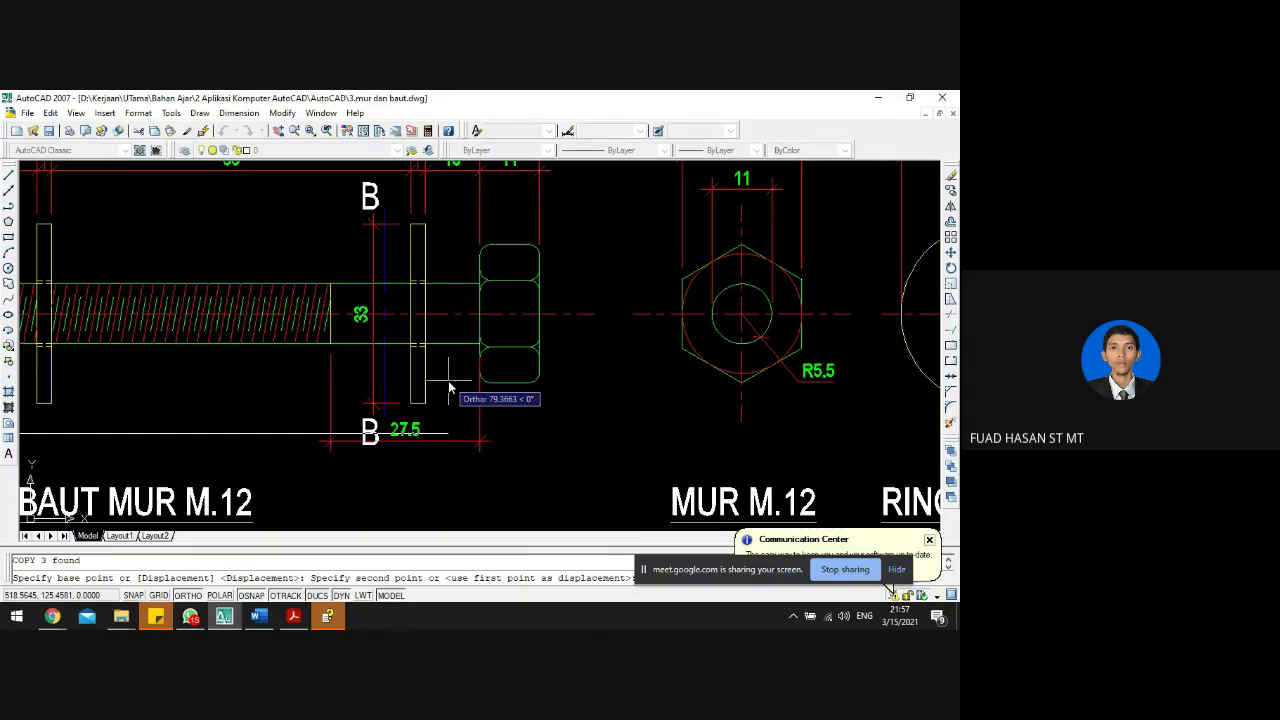
key("Escape")
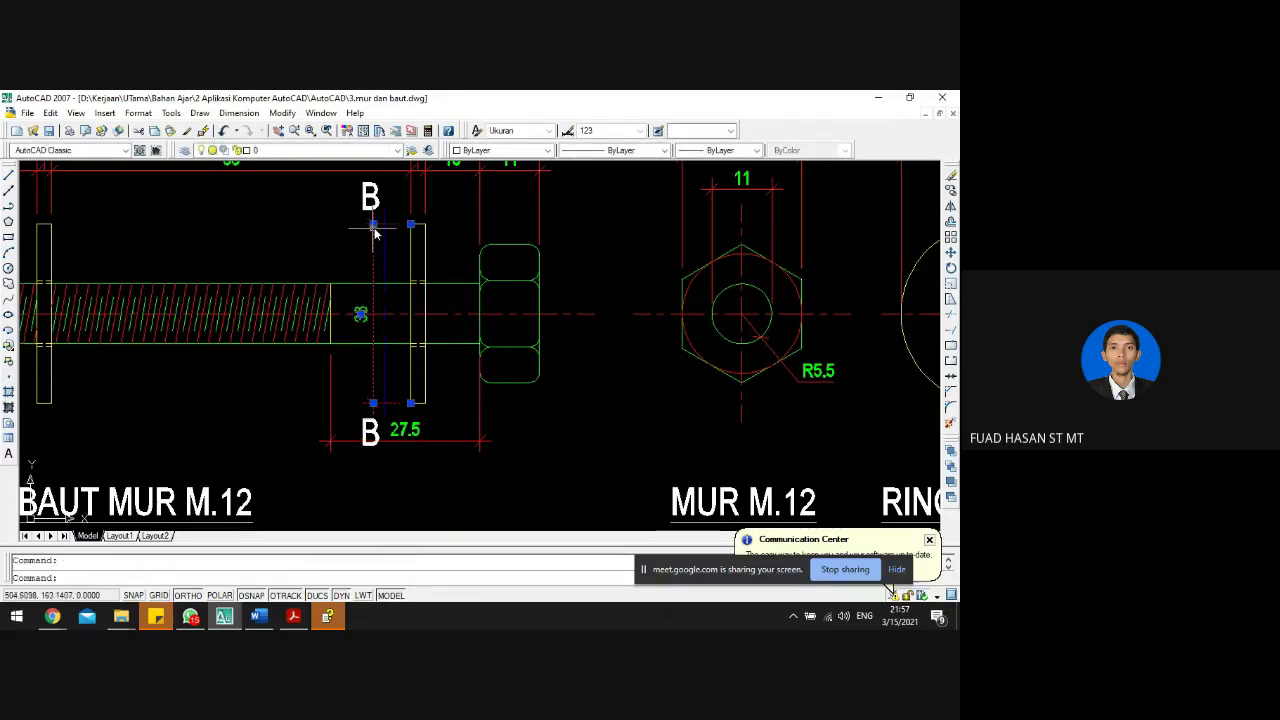
- Shift the washer's 33 dimension about 3 units left and the 27.5 dimension slightly down, clear of the copied section line and letters
left_click(372, 225)
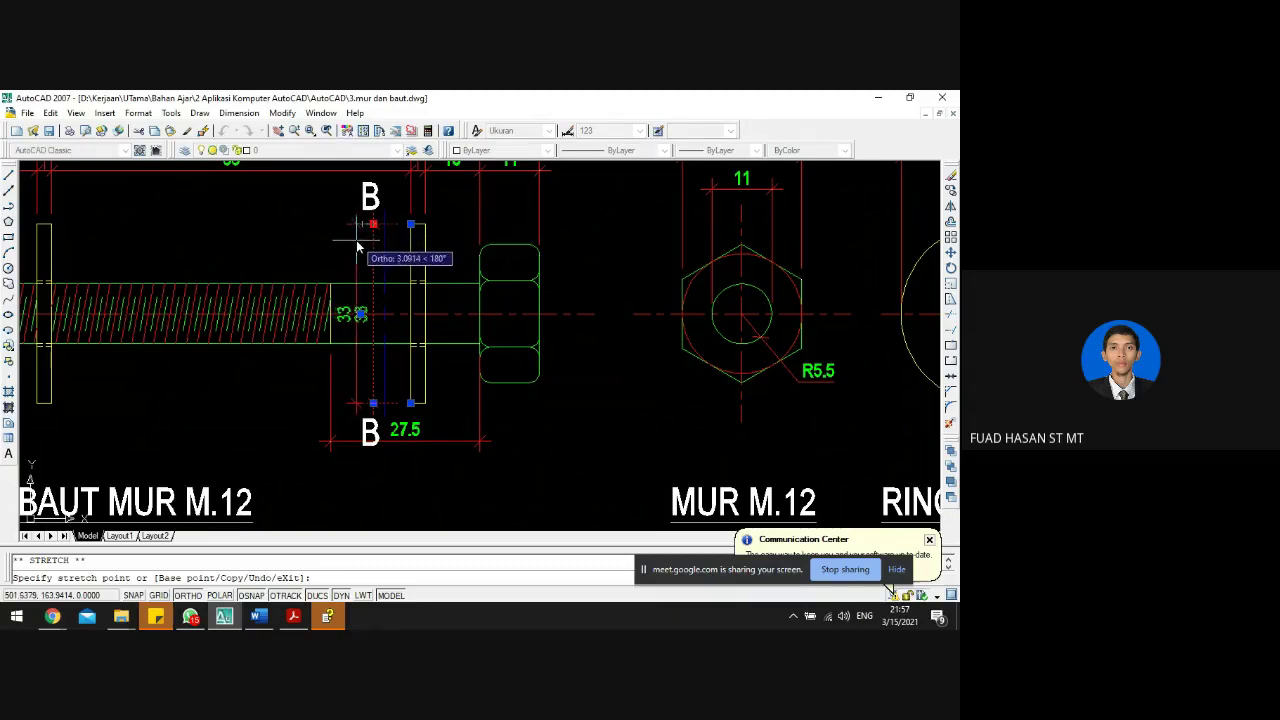
left_click(357, 241)
key("Escape")
left_click(349, 442)
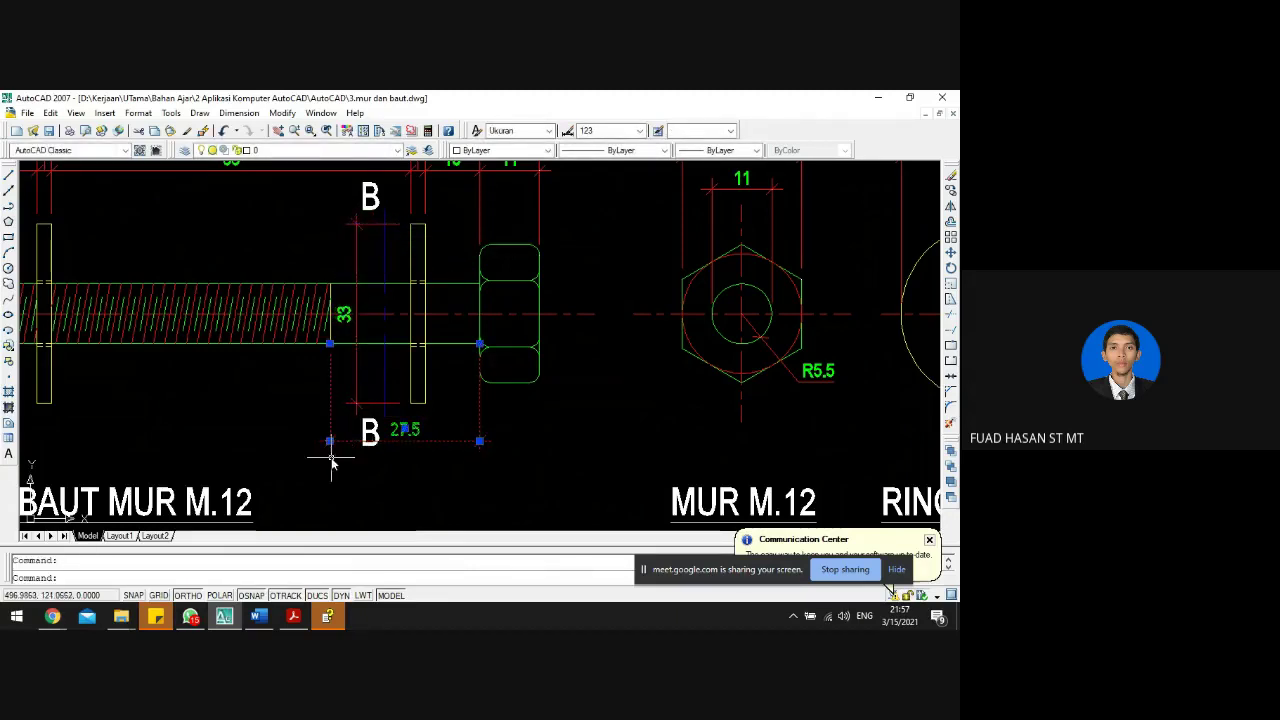
left_click(330, 440)
left_click(330, 461)
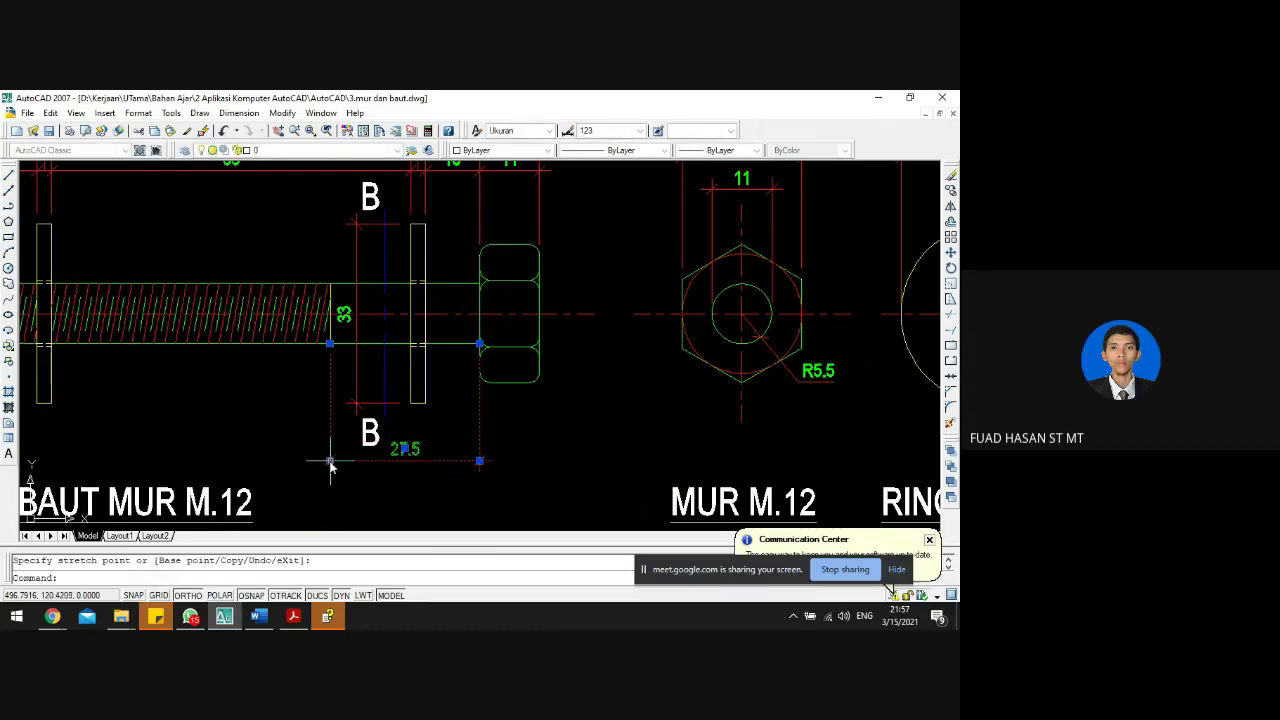
key("Escape")
- Change both letters of the section line beside the right-hand washer to "A"
double_click(369, 432)
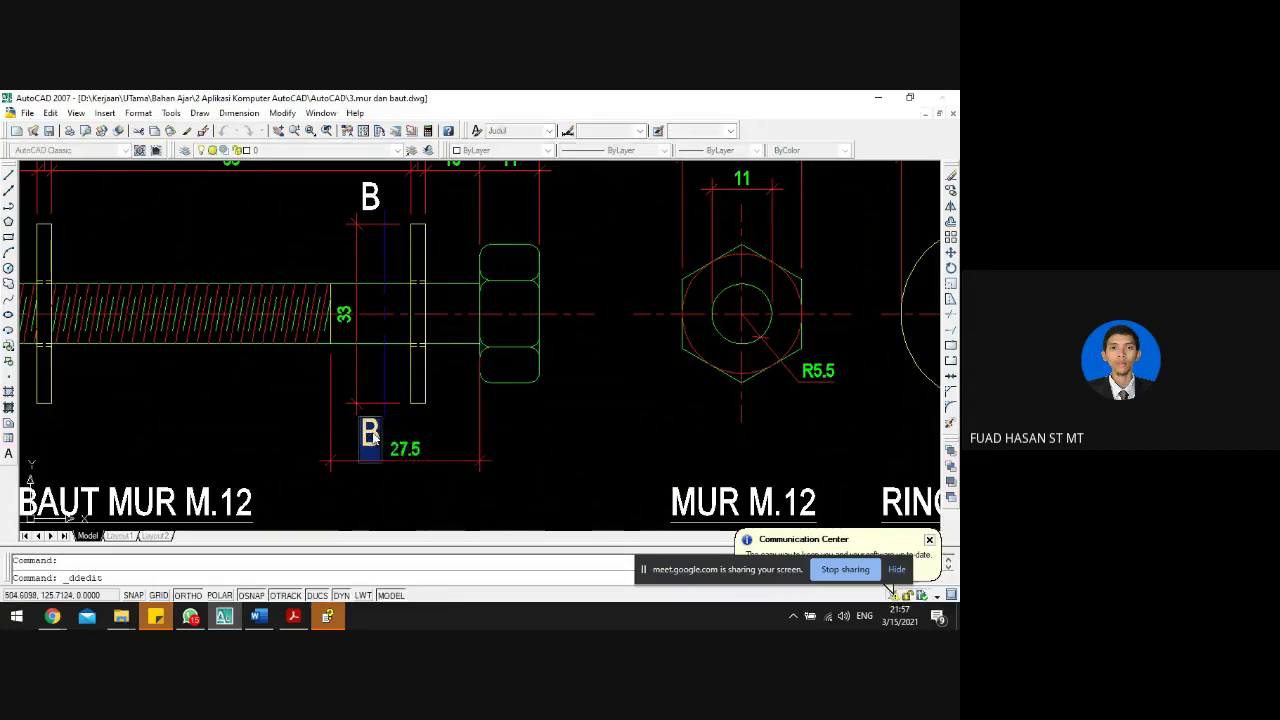
type("A")
key("Return")
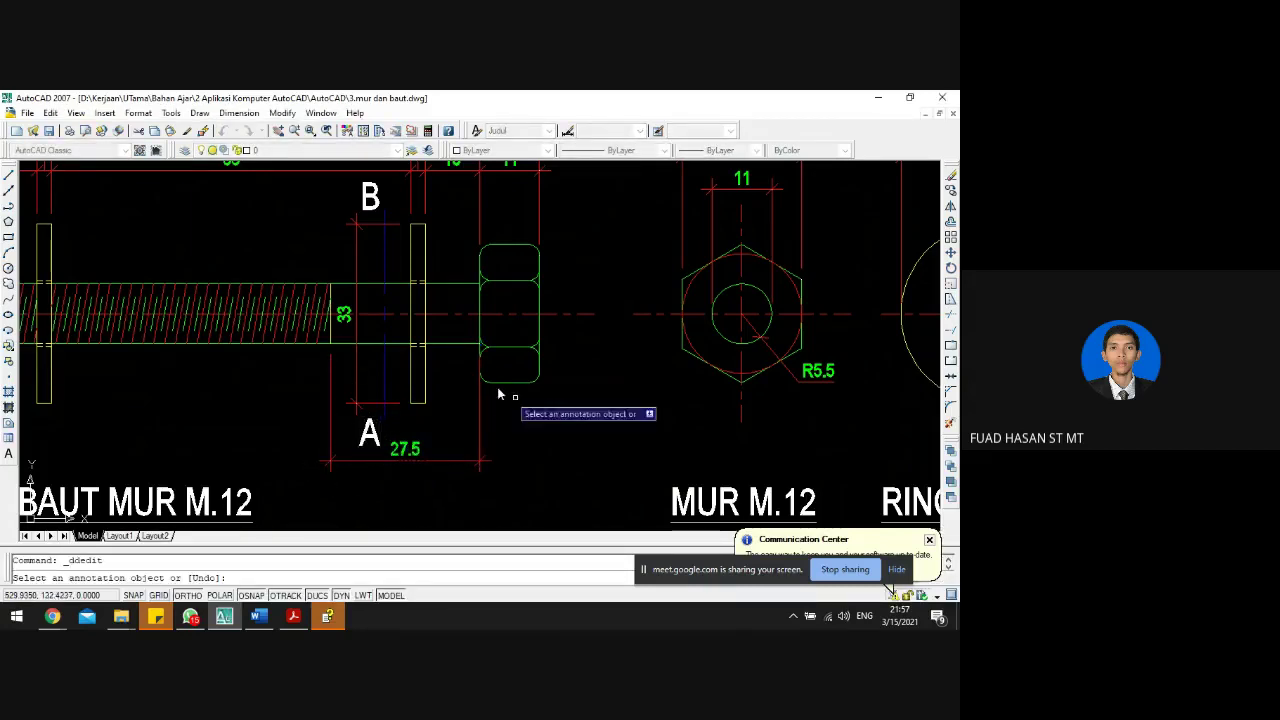
left_click(370, 196)
type("A")
key("Return")
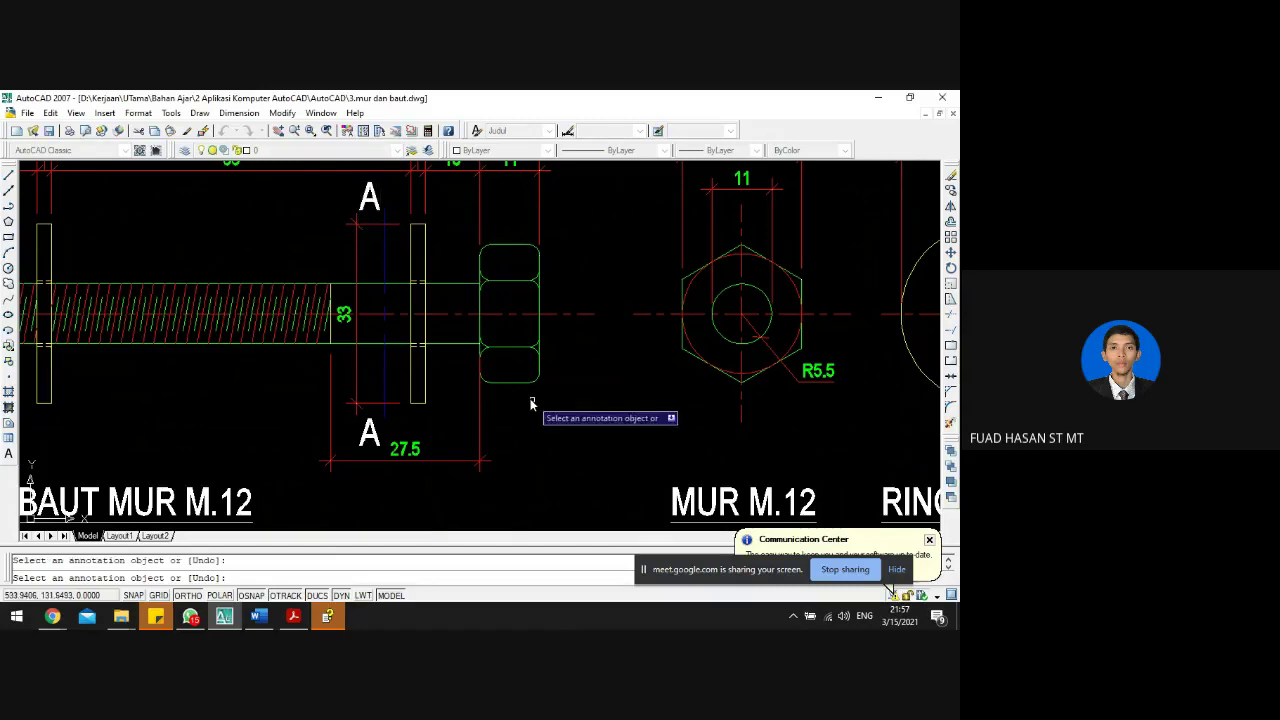
key("Escape")
- Copy the nut's section line and both B letters onto the bolt head, from the nut's lower edge midpoint to the head's
scroll(517, 278, "down", 5)
scroll(517, 278, "up", 4)
scroll(514, 300, "down", 3)
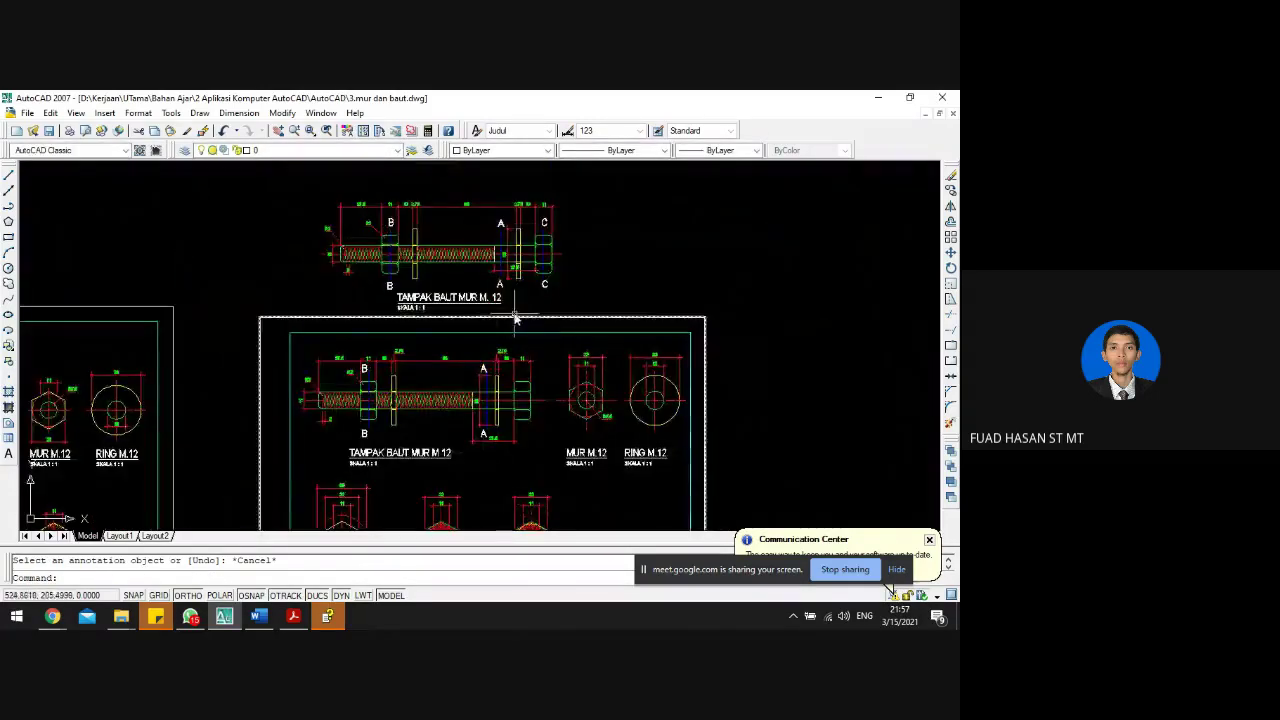
scroll(478, 400, "up", 3)
scroll(245, 360, "up", 2)
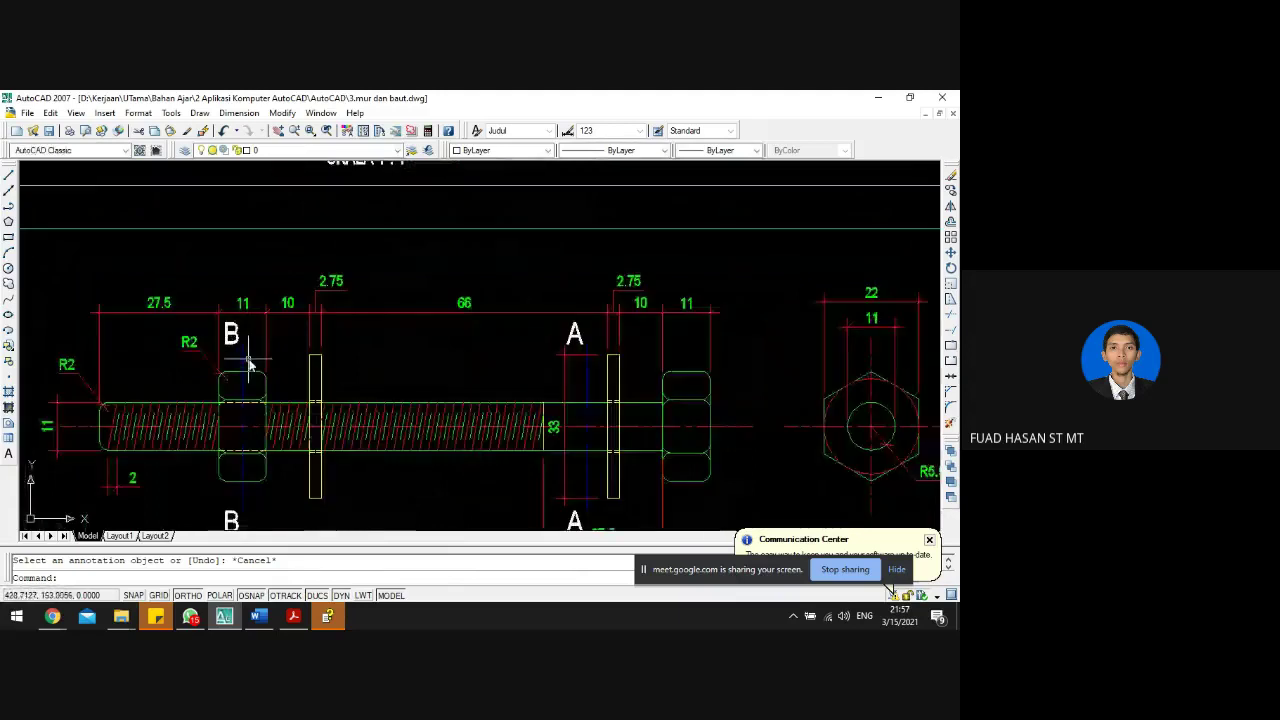
left_click(240, 340)
left_click(251, 487)
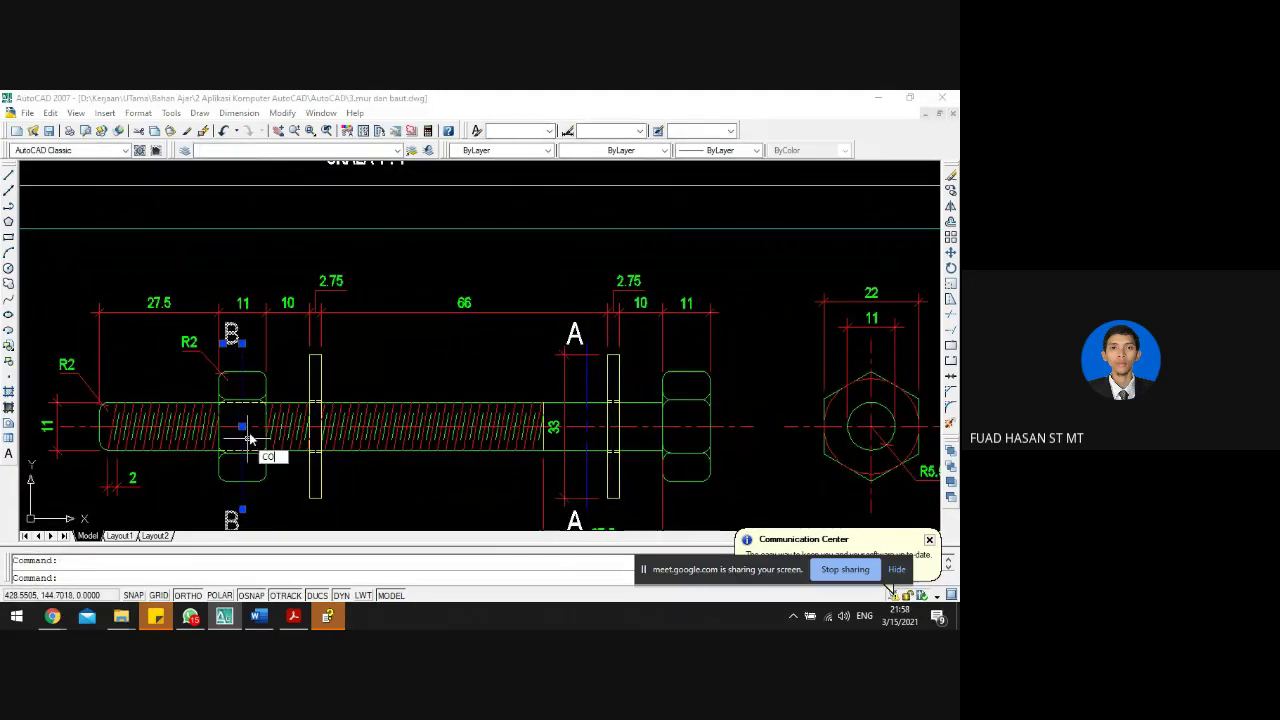
type("CO")
key("Return")
scroll(255, 460, "up", 5)
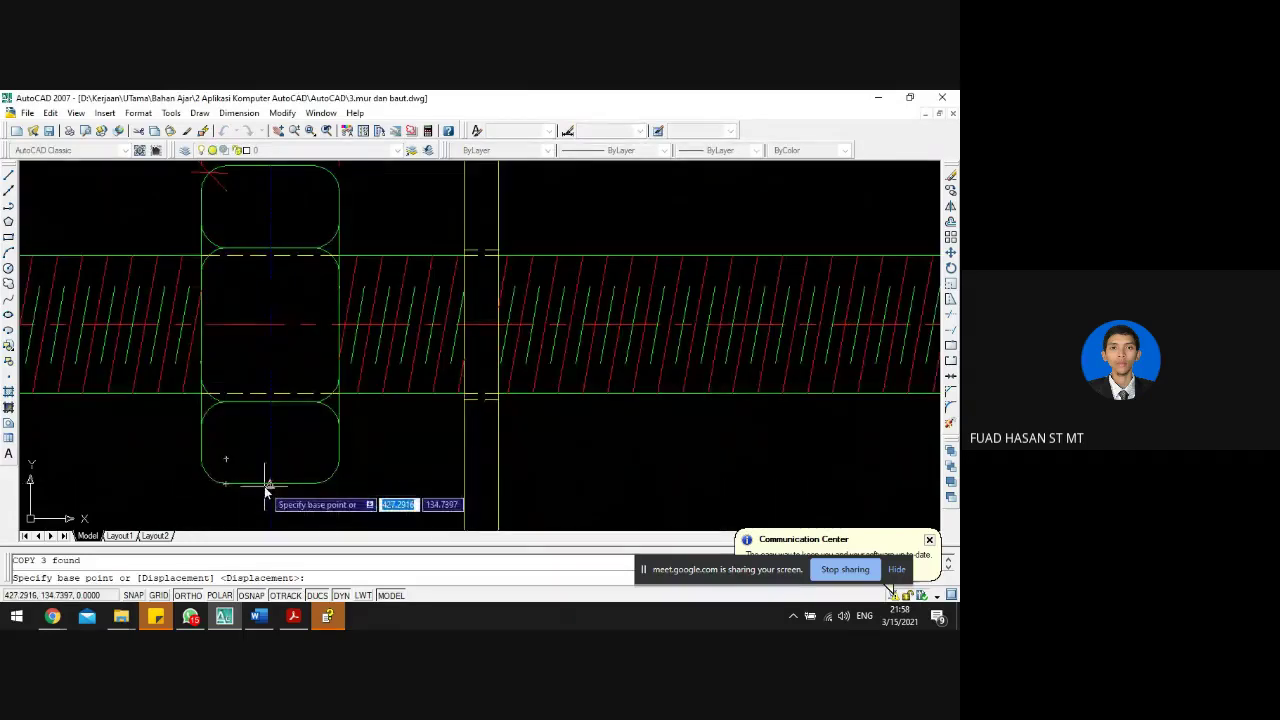
left_click(268, 487)
scroll(224, 490, "down", 5)
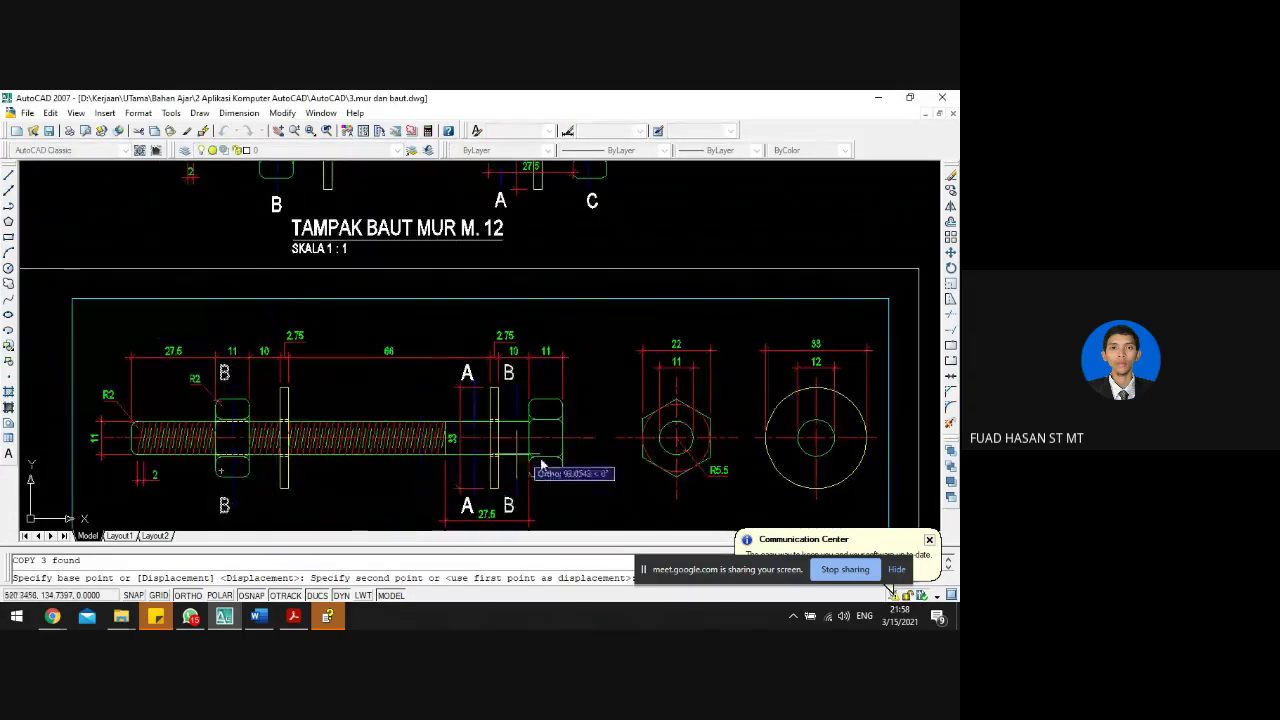
left_click(545, 470)
key("Escape")
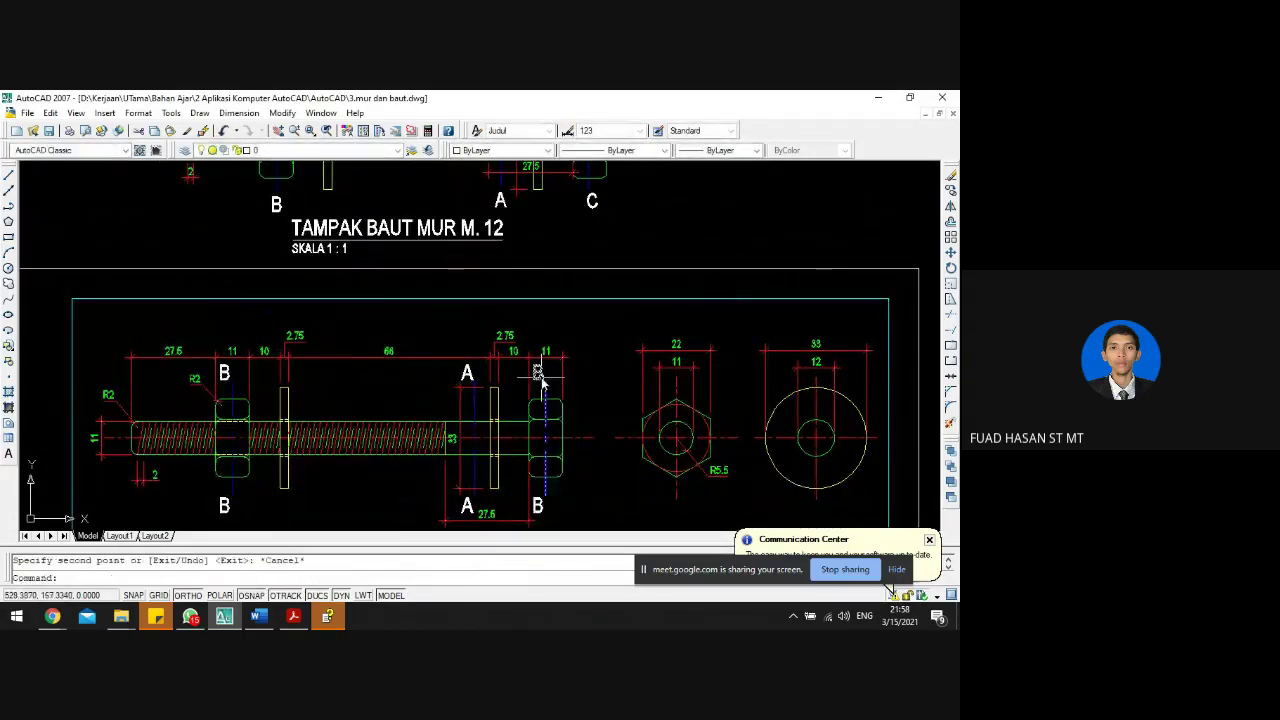
- Change both letters of the section line on the bolt head to "C"
double_click(538, 373)
type("C")
key("Return")
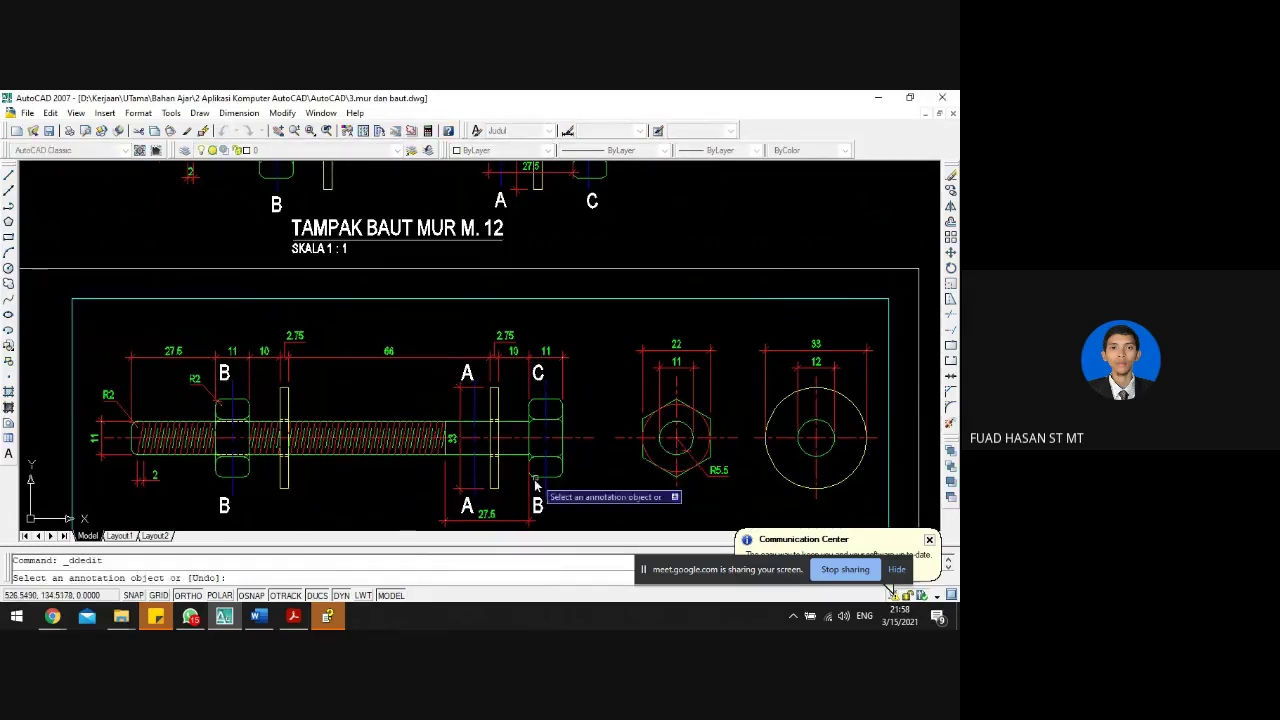
left_click(538, 506)
key("Return")
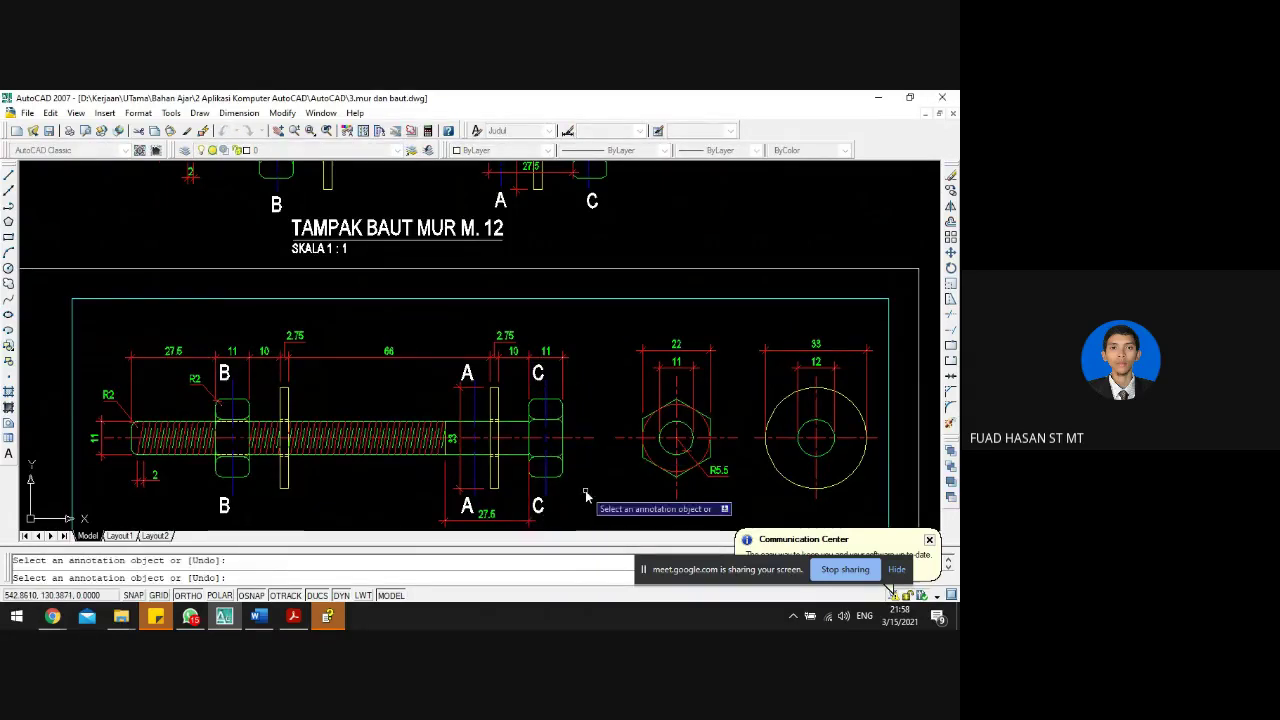
key("Escape")
left_click(540, 373)
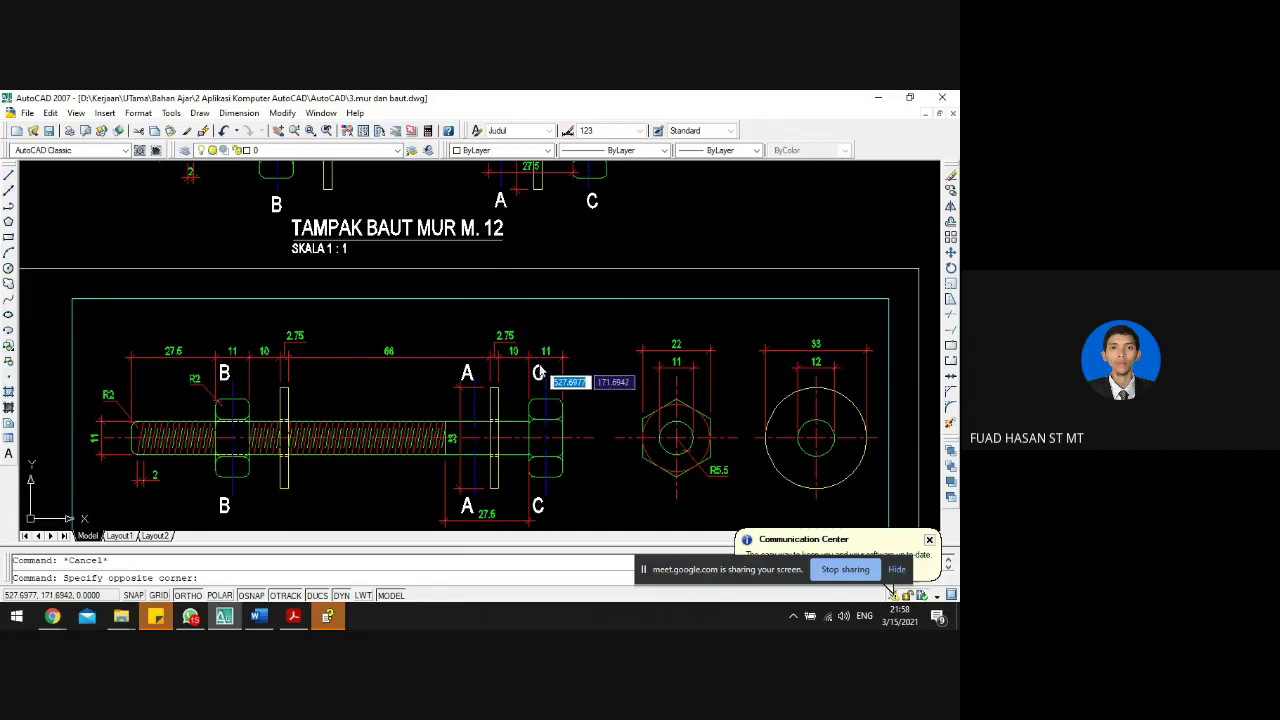
left_click(518, 350)
double_click(538, 373)
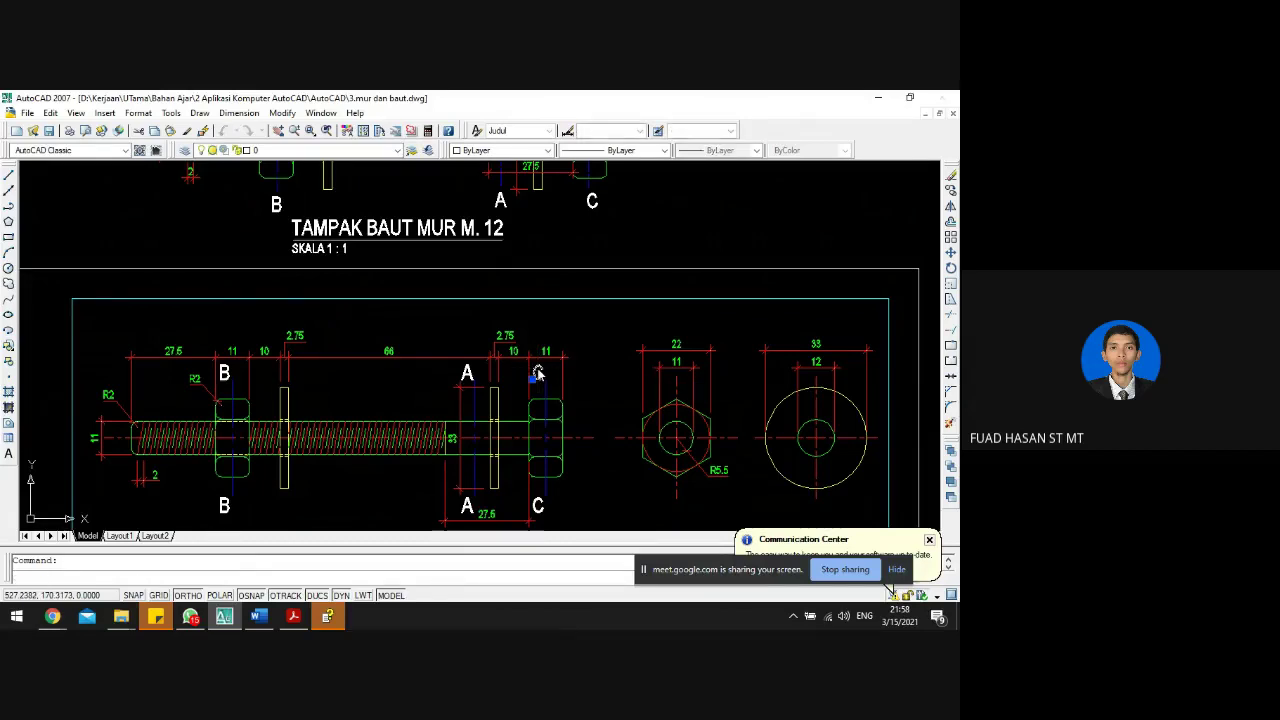
key("Return")
key("Escape")
- Delete the reference copy of the bolt side view with its title and dimensions above the redrawn sheet
scroll(551, 383, "down", 2)
scroll(551, 385, "down", 2)
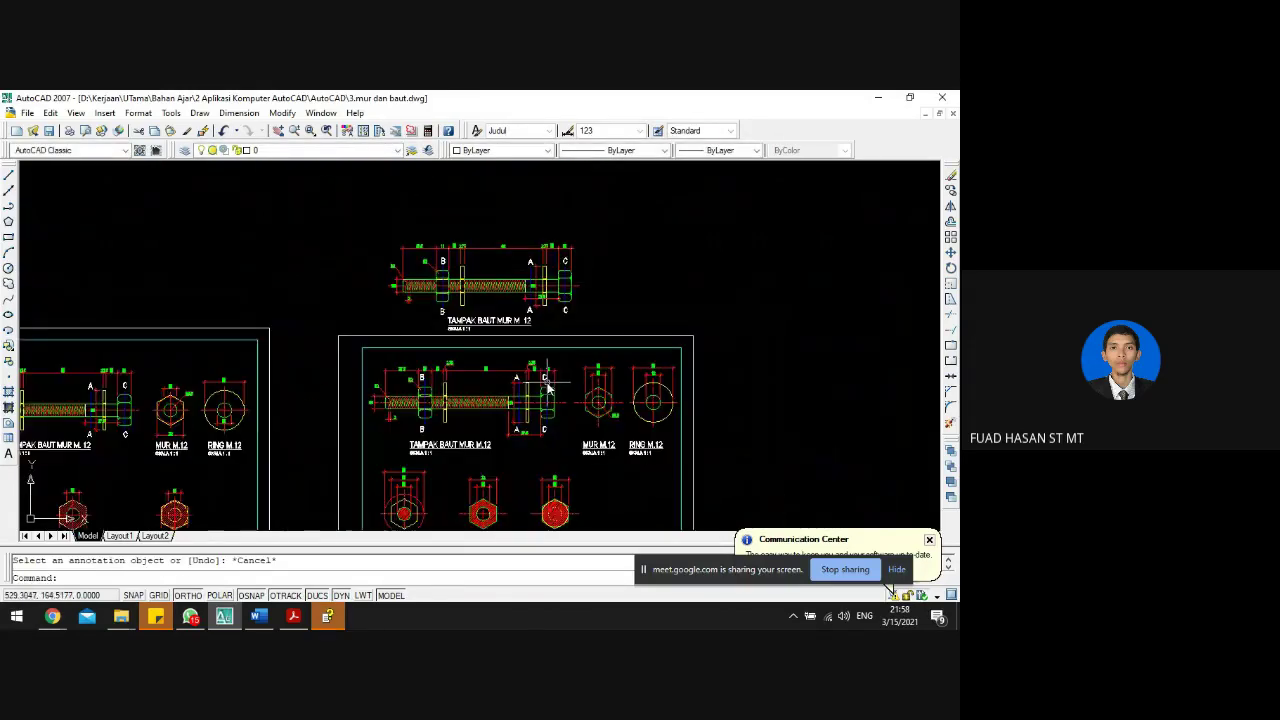
scroll(508, 300, "down", 2)
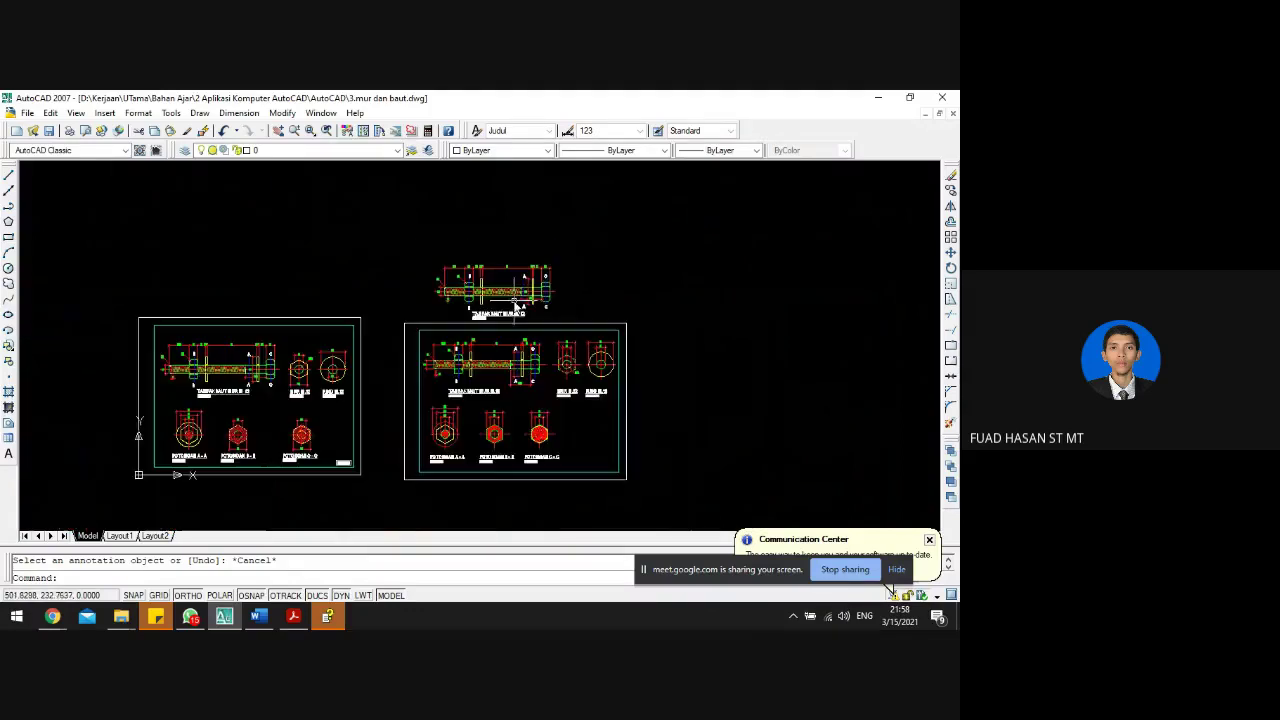
left_click(419, 229)
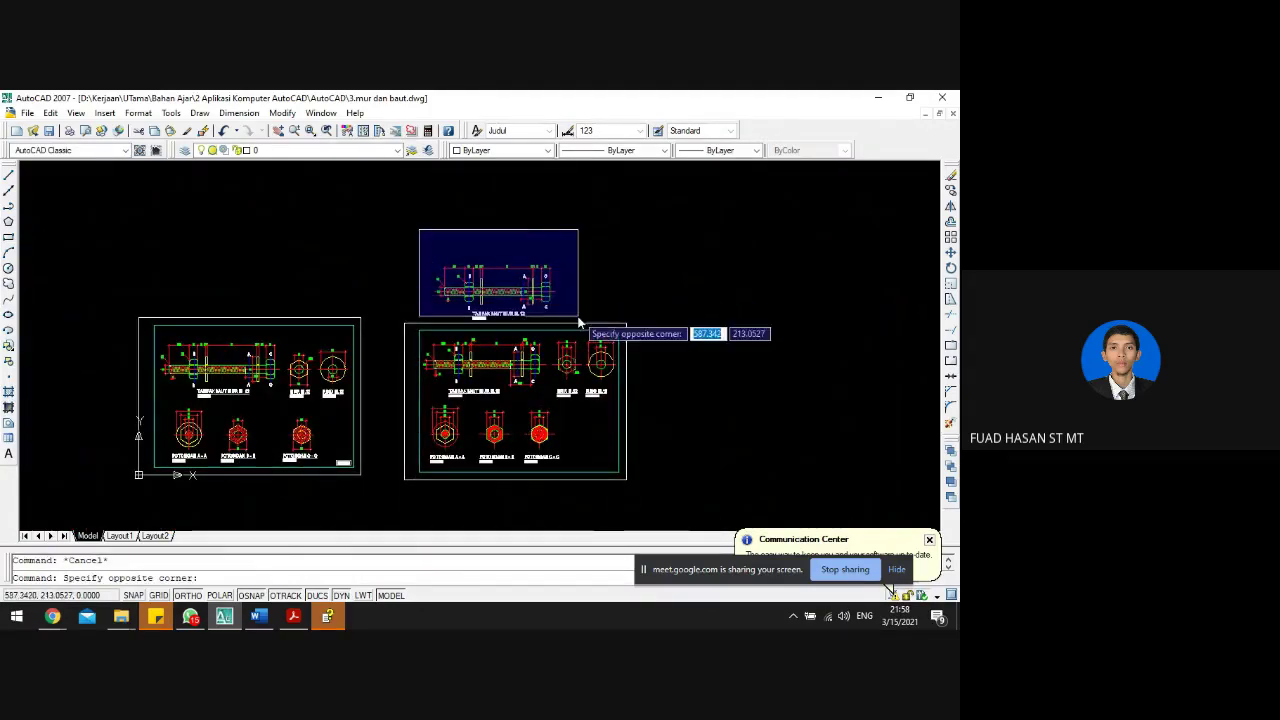
left_click(578, 328)
key("Delete")
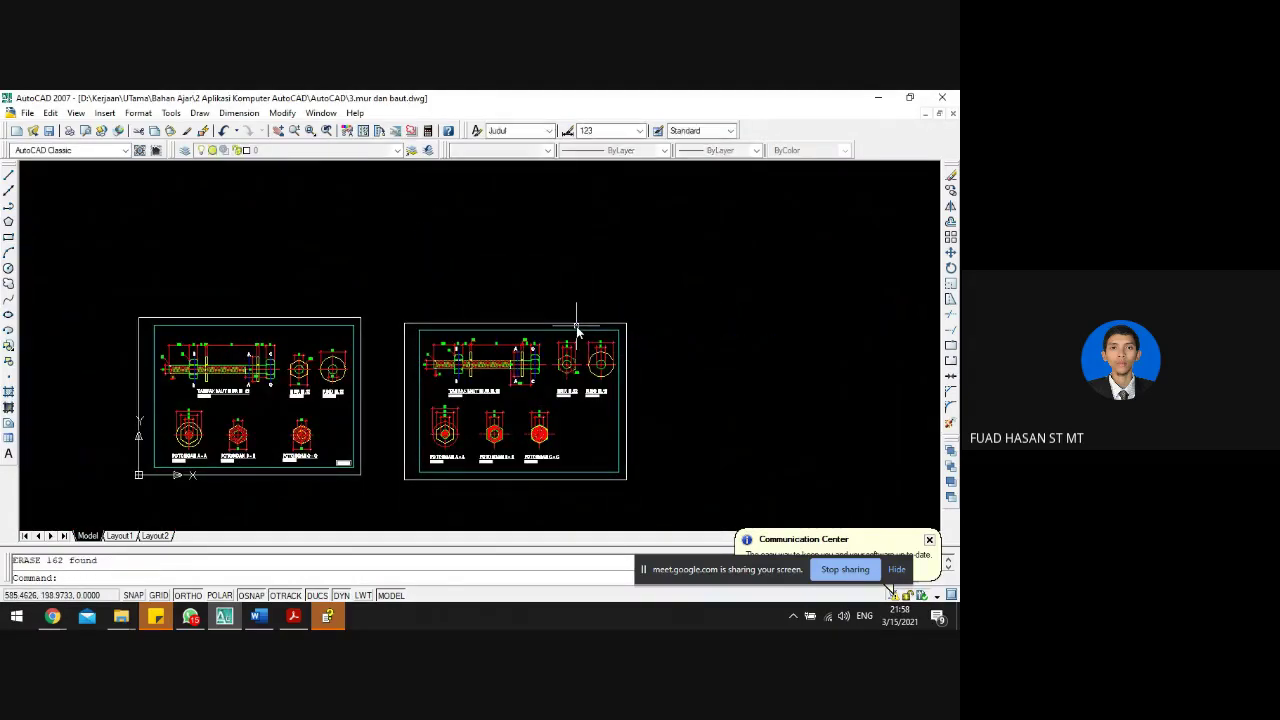
- Zoom to the redrawn sheet's outer frame with the Object option to view the whole finished layout
key("Return")
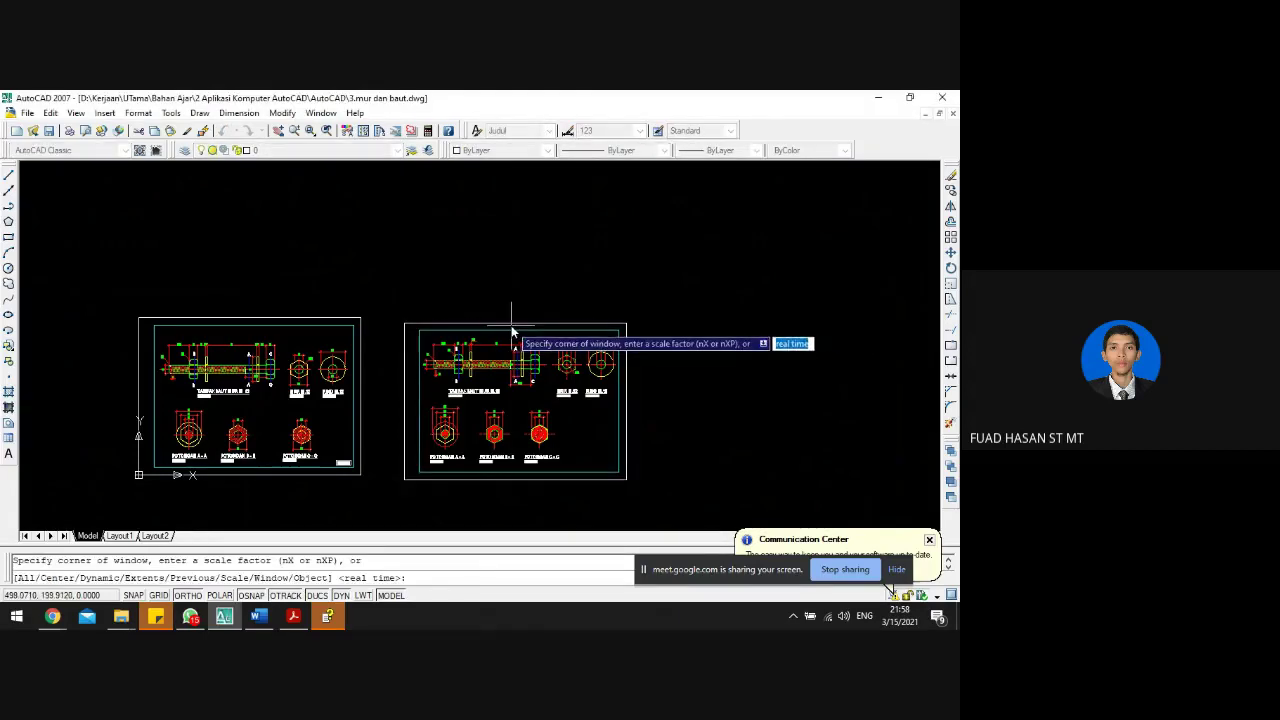
type("0B")
key("Return")
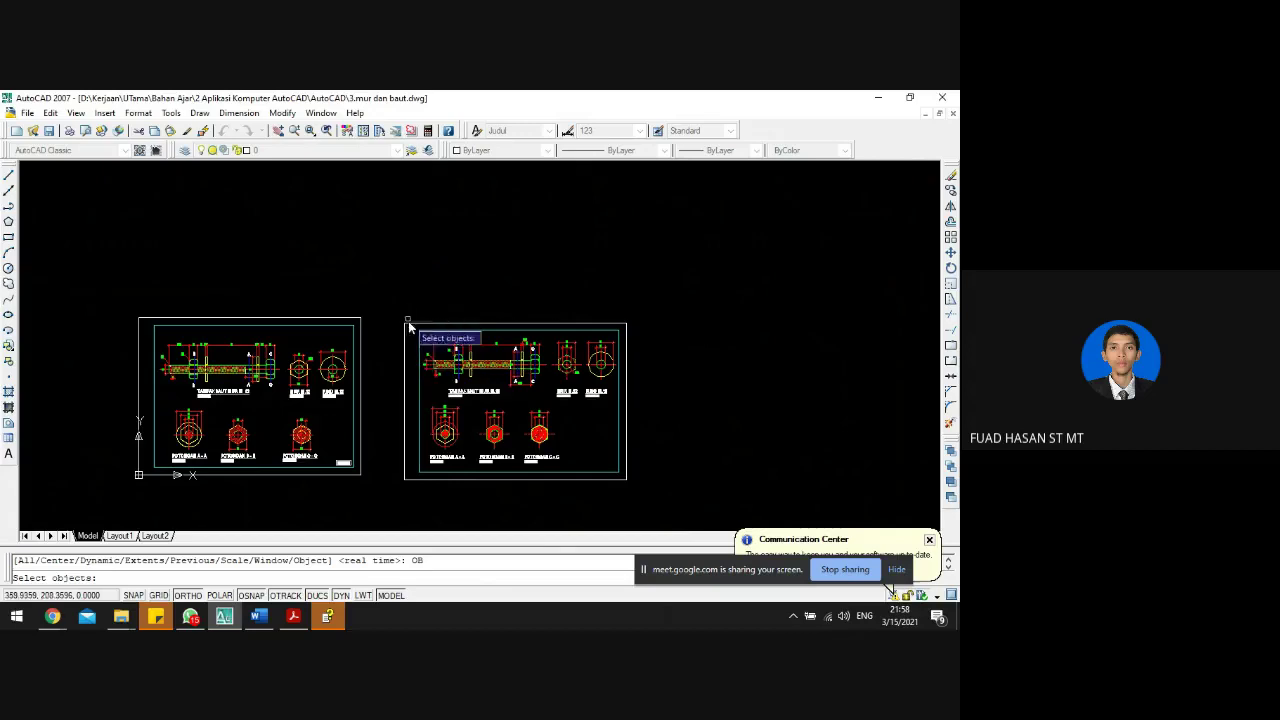
left_click(413, 327)
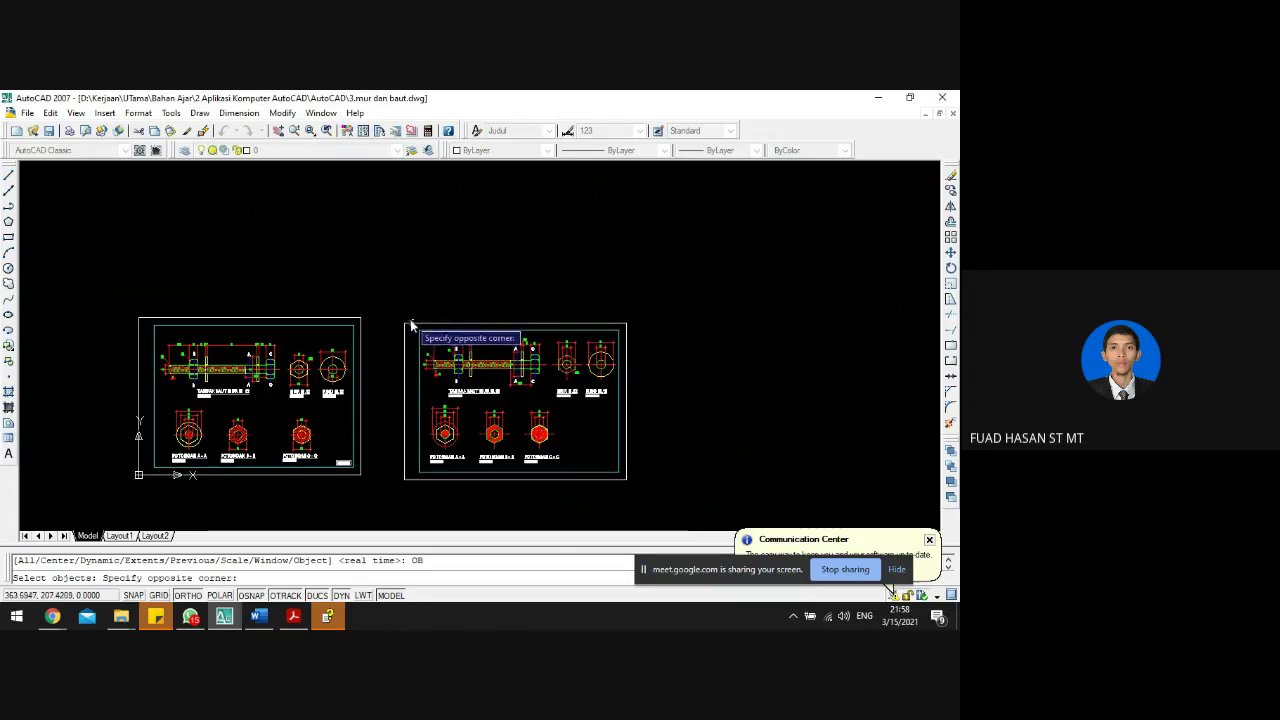
left_click(411, 323)
key("Return")
key("Return")
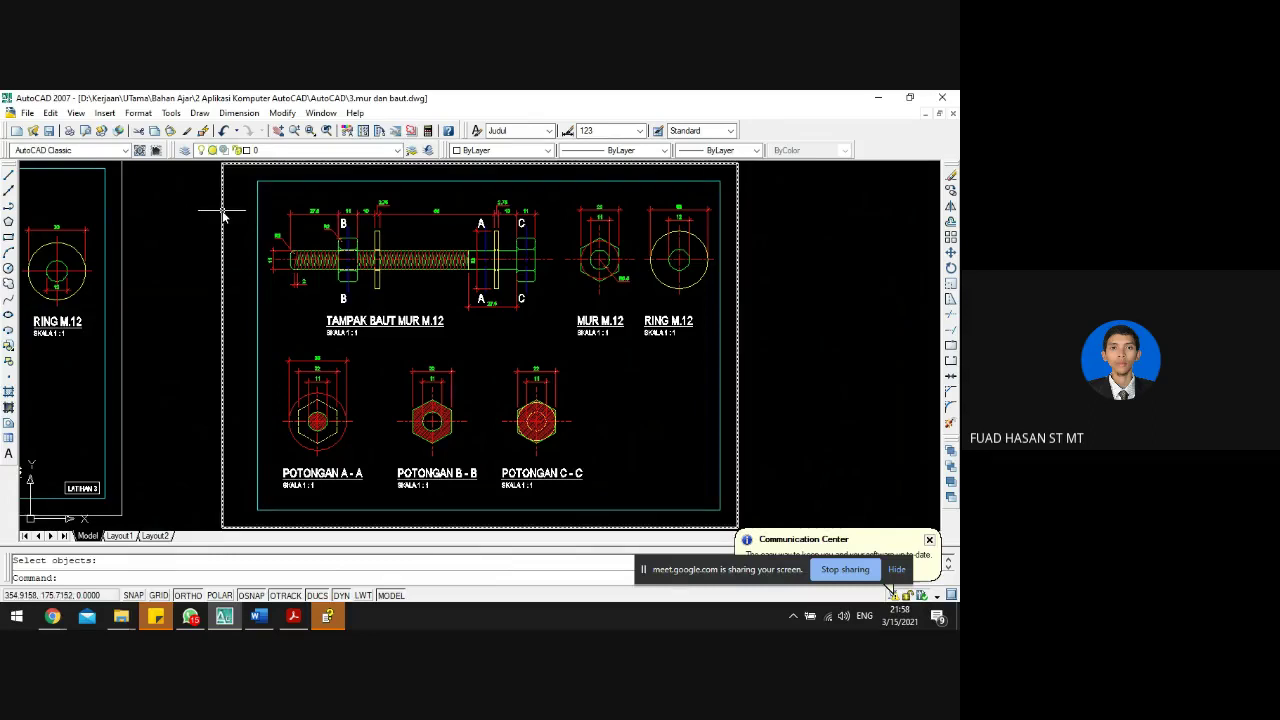
left_click(860, 569)
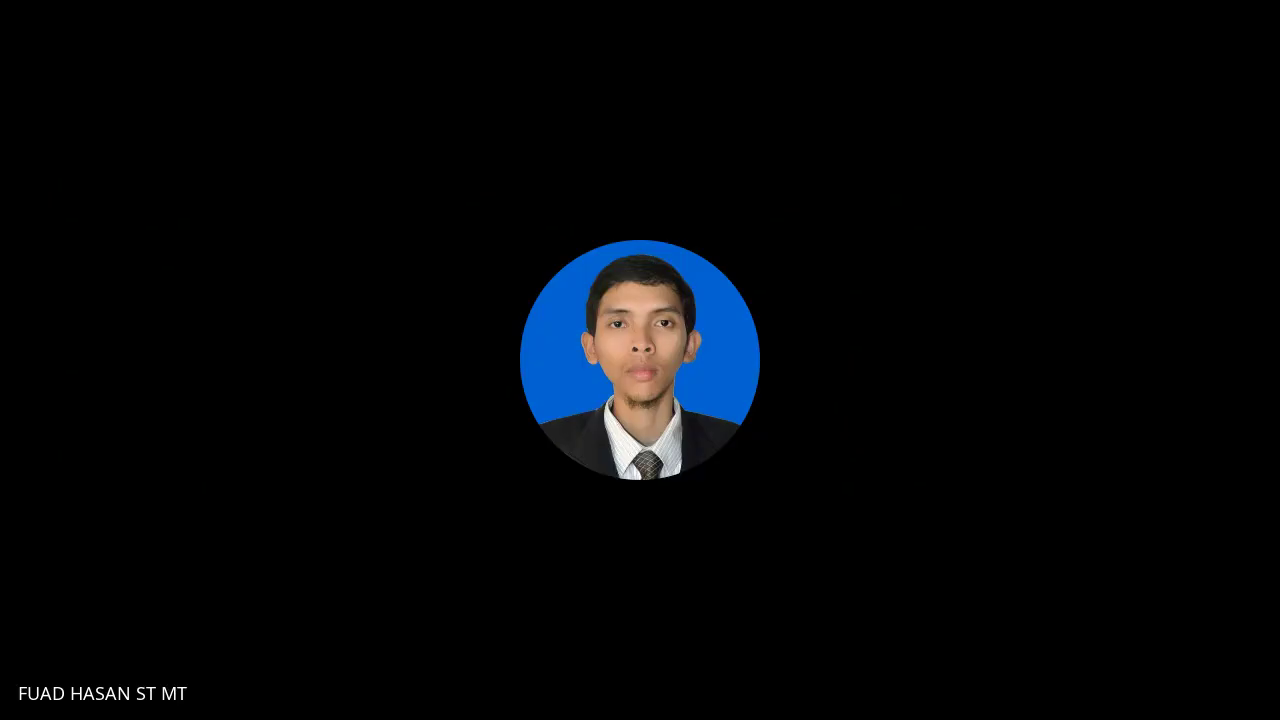